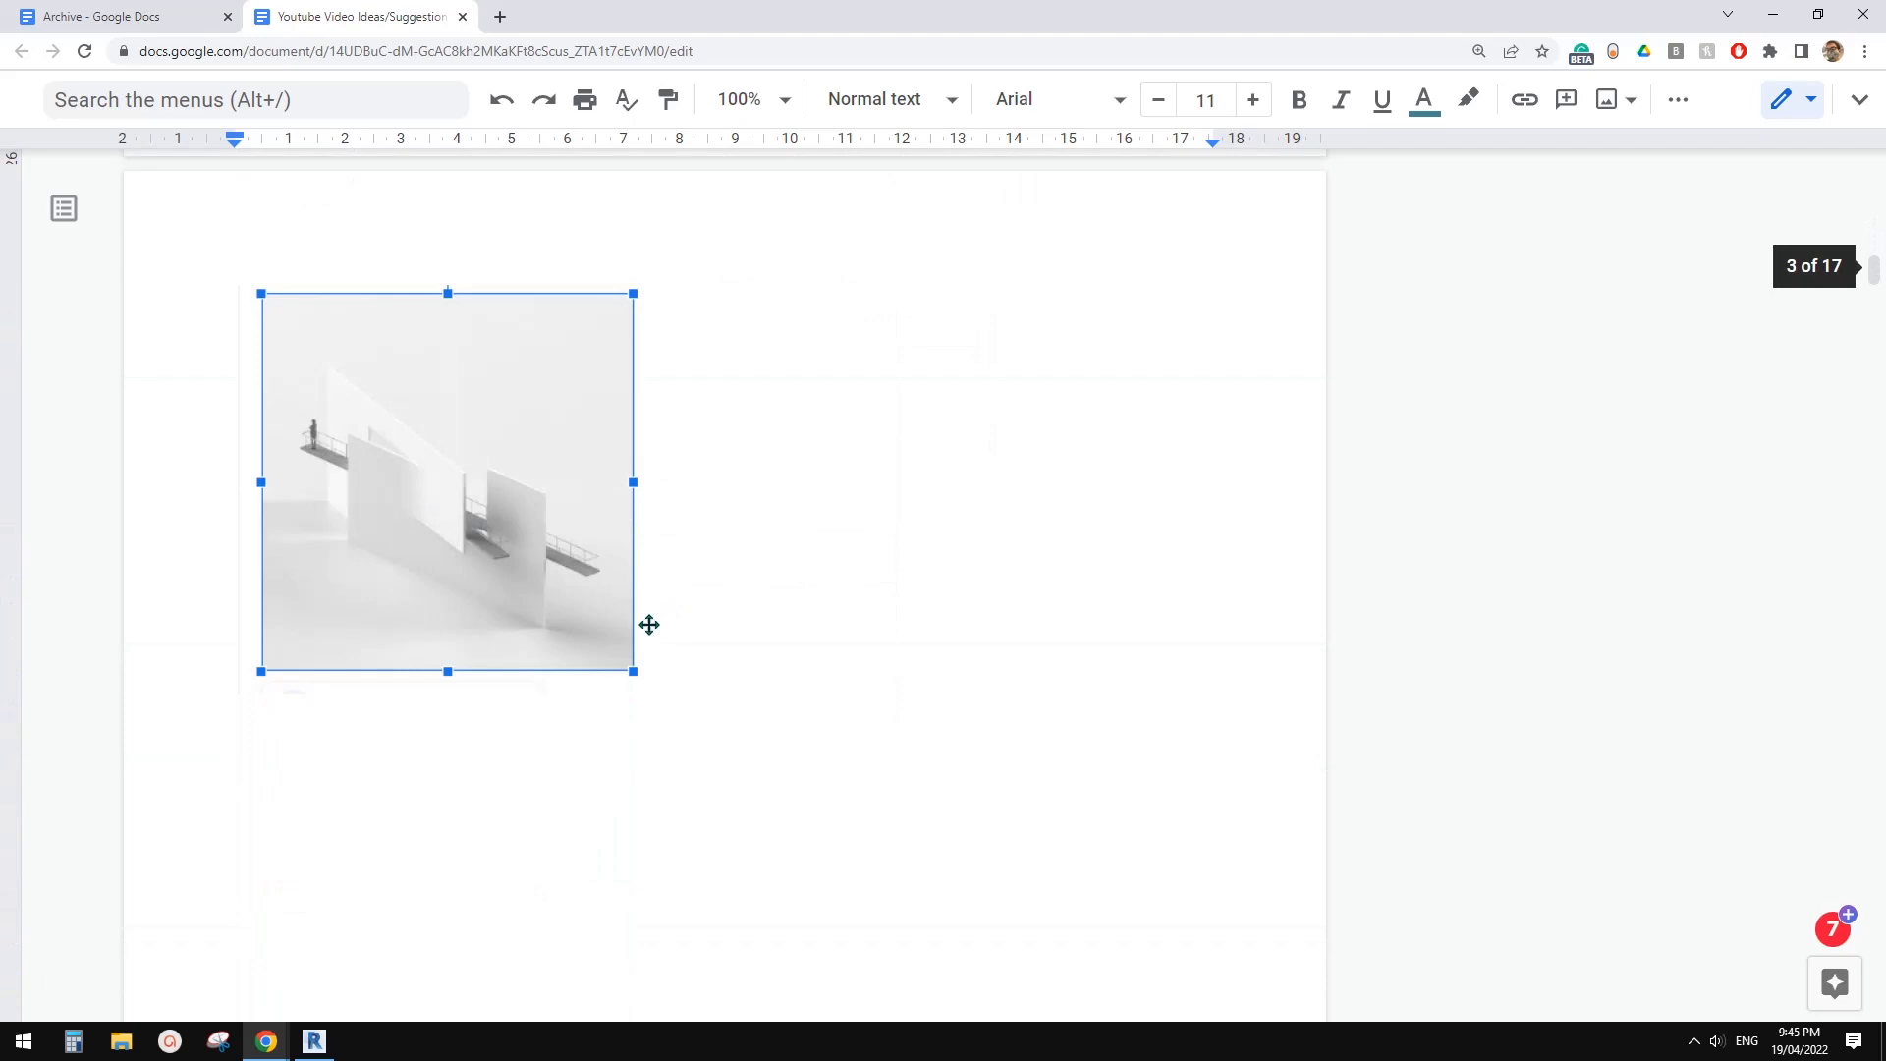
# Find the cylindrical tower with the projecting platform among the document's reference images and select it for study
pyautogui.scroll(-1, 648, 625)
pyautogui.scroll(15, 643, 628)
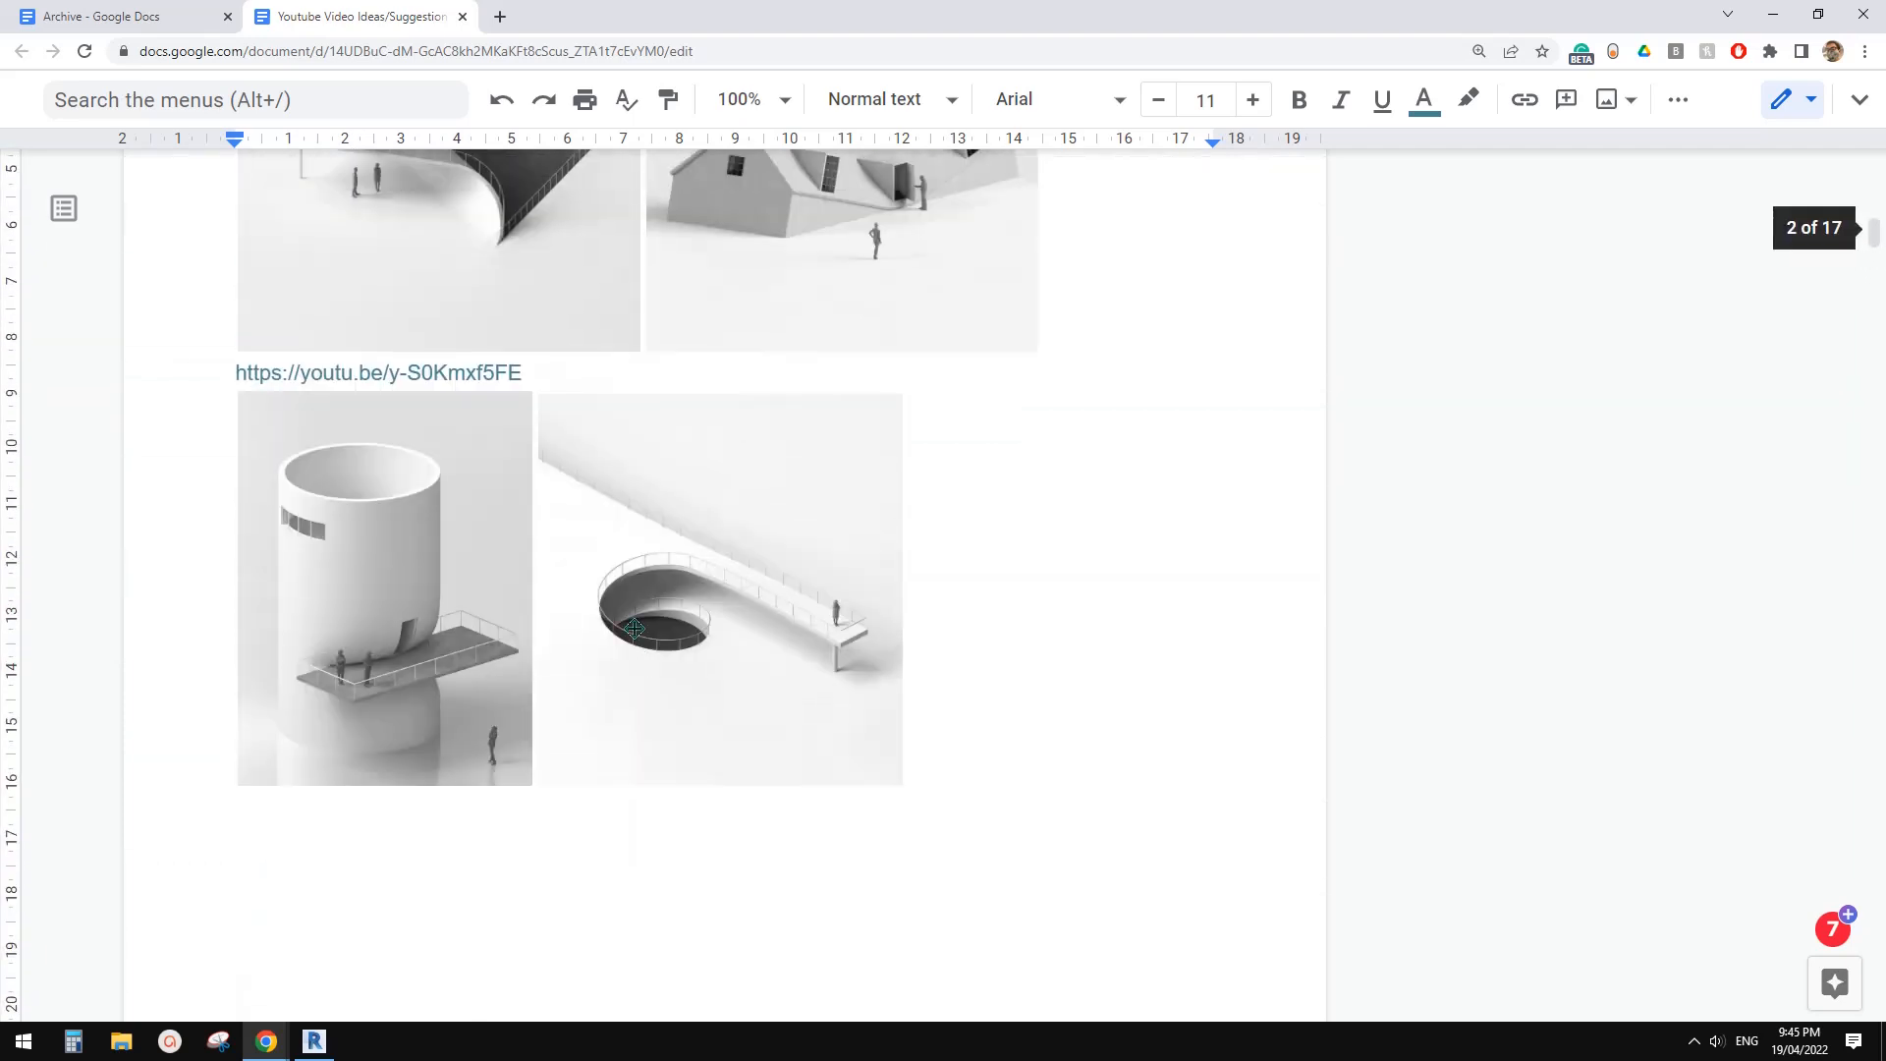
pyautogui.click(1069, 641)
pyautogui.click(441, 610)
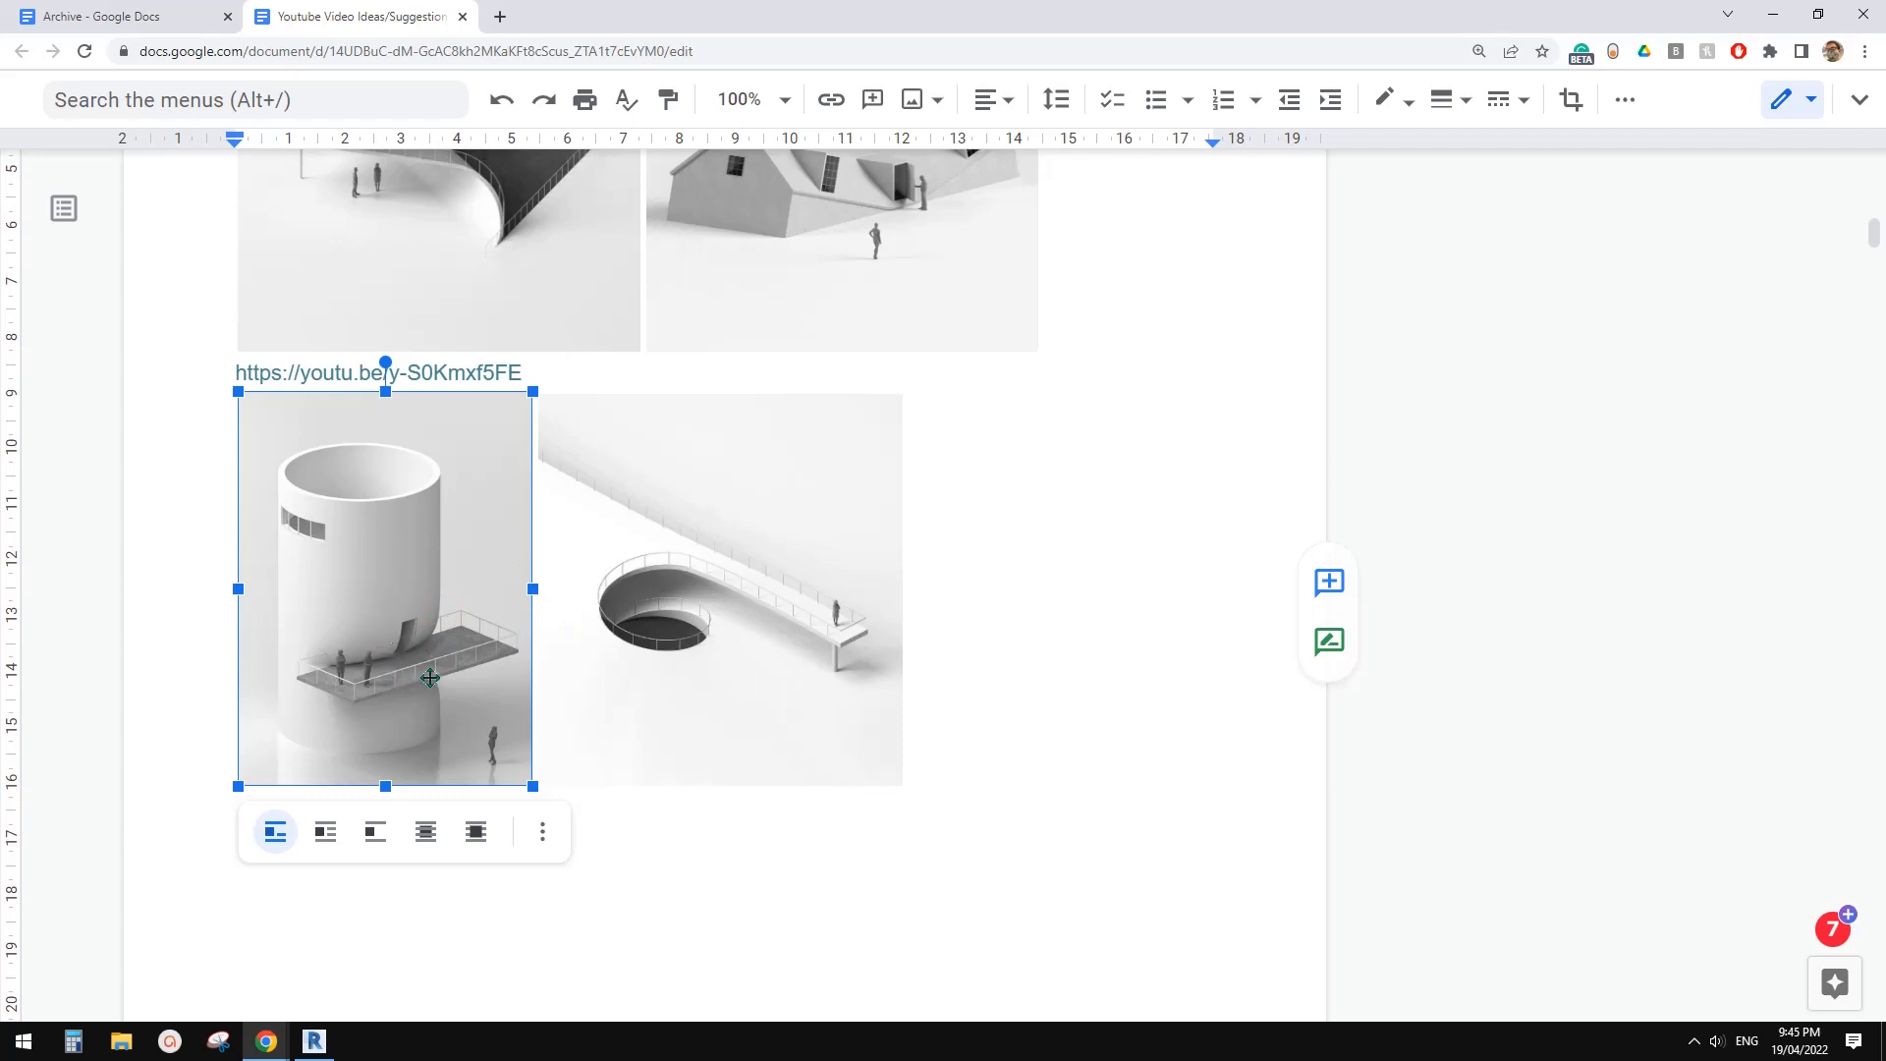
pyautogui.scroll(-1, 403, 557)
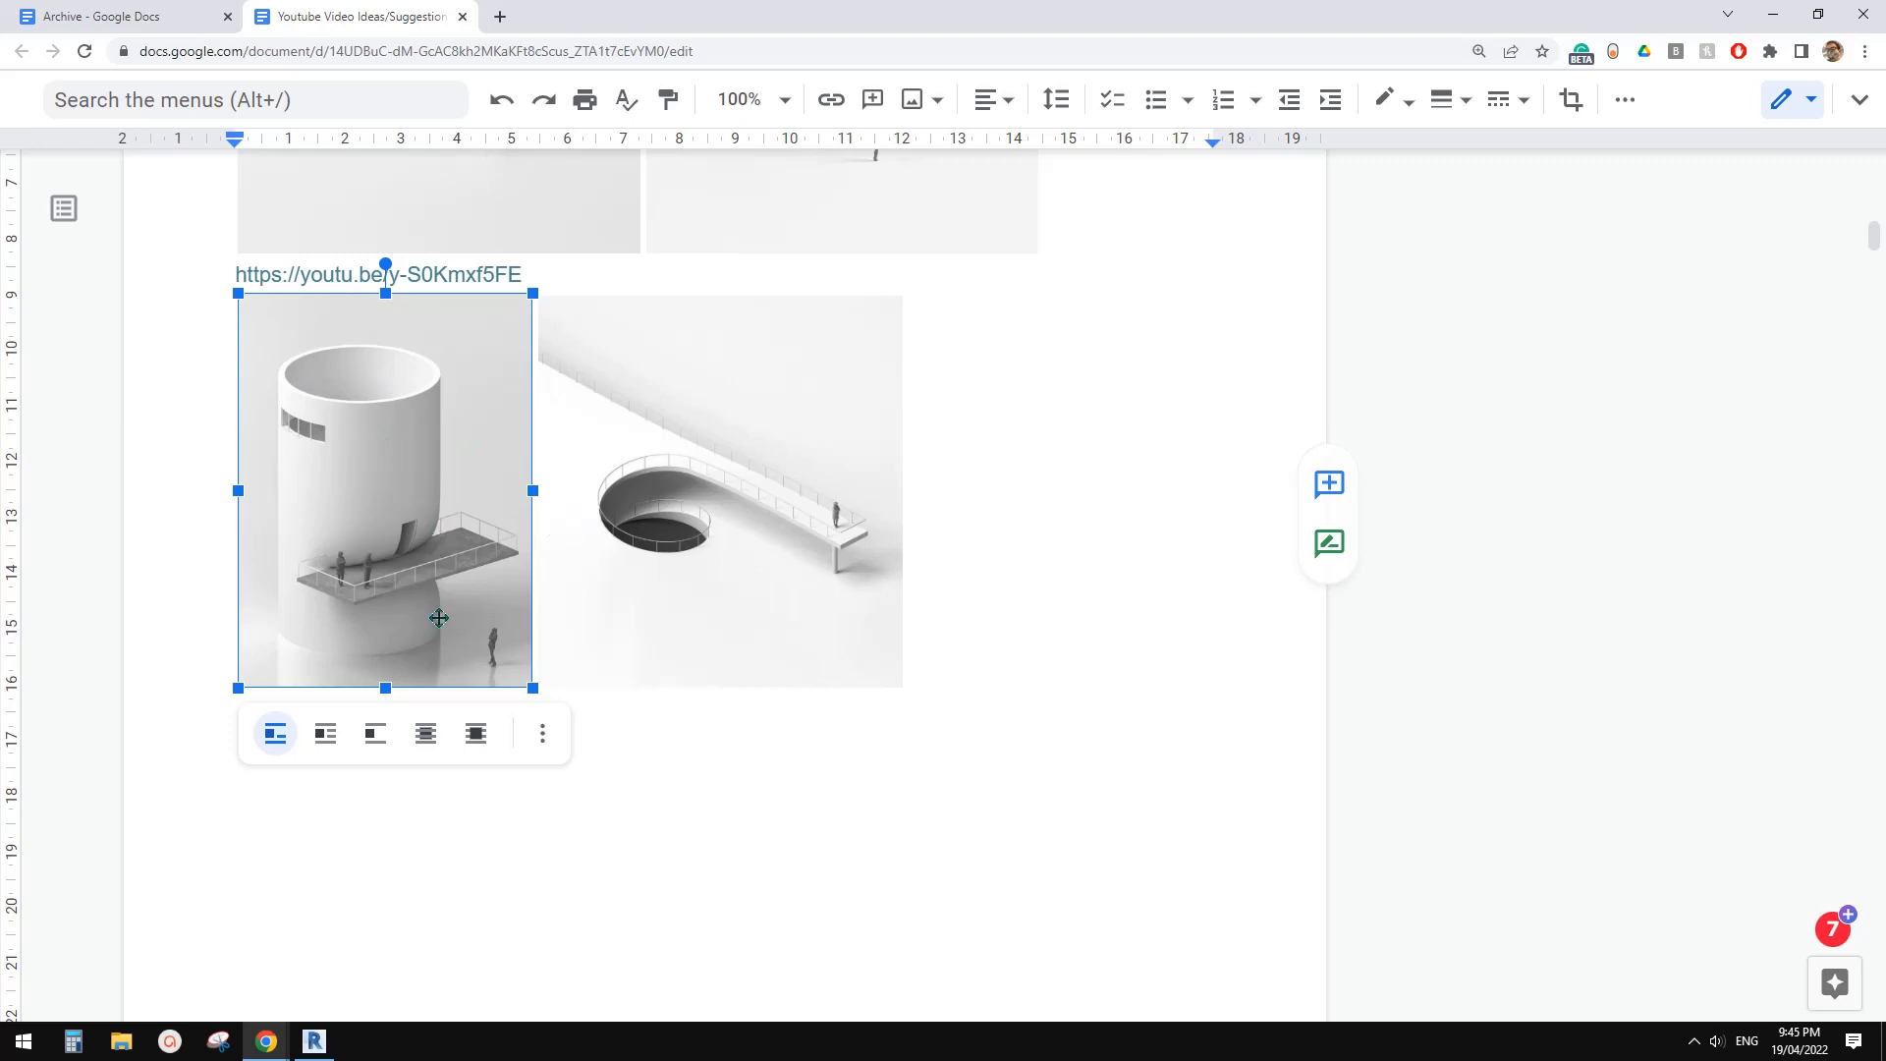
# Switch to Revit and create a new project from a template
pyautogui.click(314, 1041)
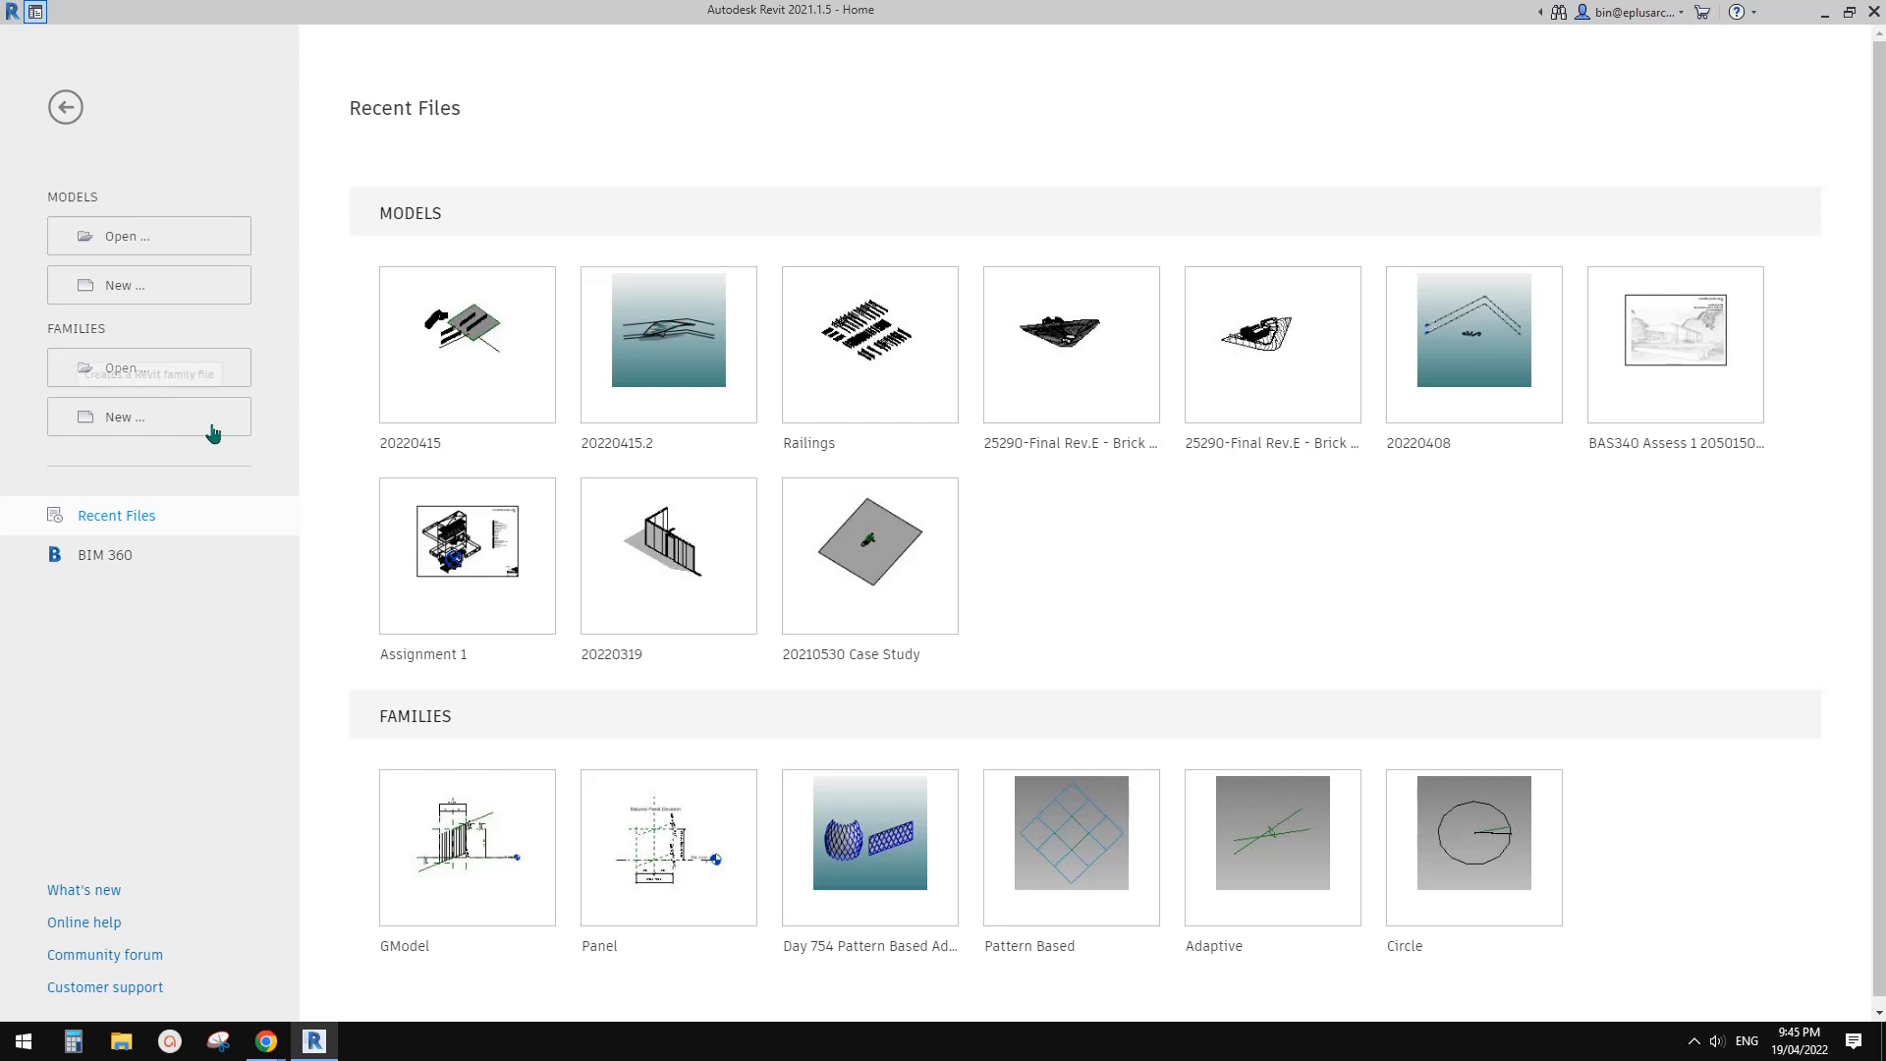
pyautogui.click(153, 287)
pyautogui.click(541, 435)
pyautogui.click(542, 445)
pyautogui.click(459, 541)
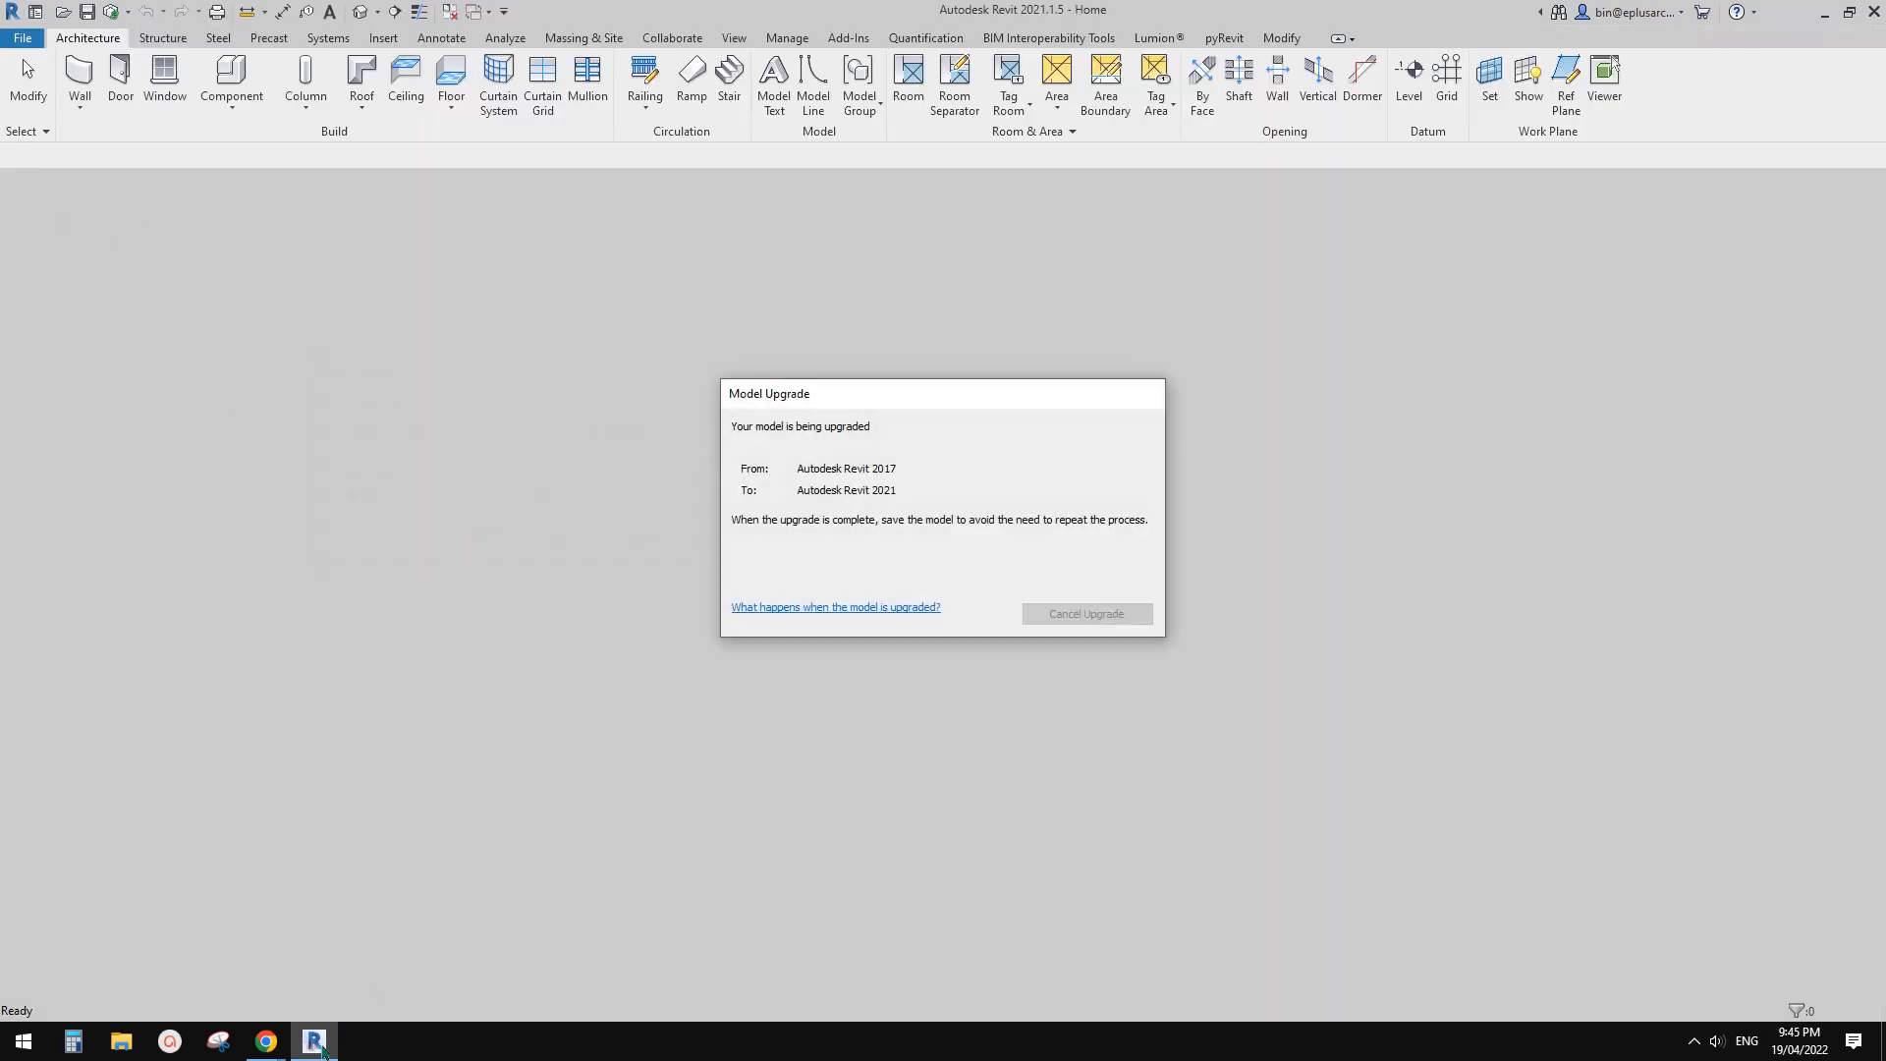
# Examine the cylindrical tower reference image in the browser and return to the new Revit project's Ground Floor plan
pyautogui.moveTo(266, 1041)
pyautogui.click(371, 961)
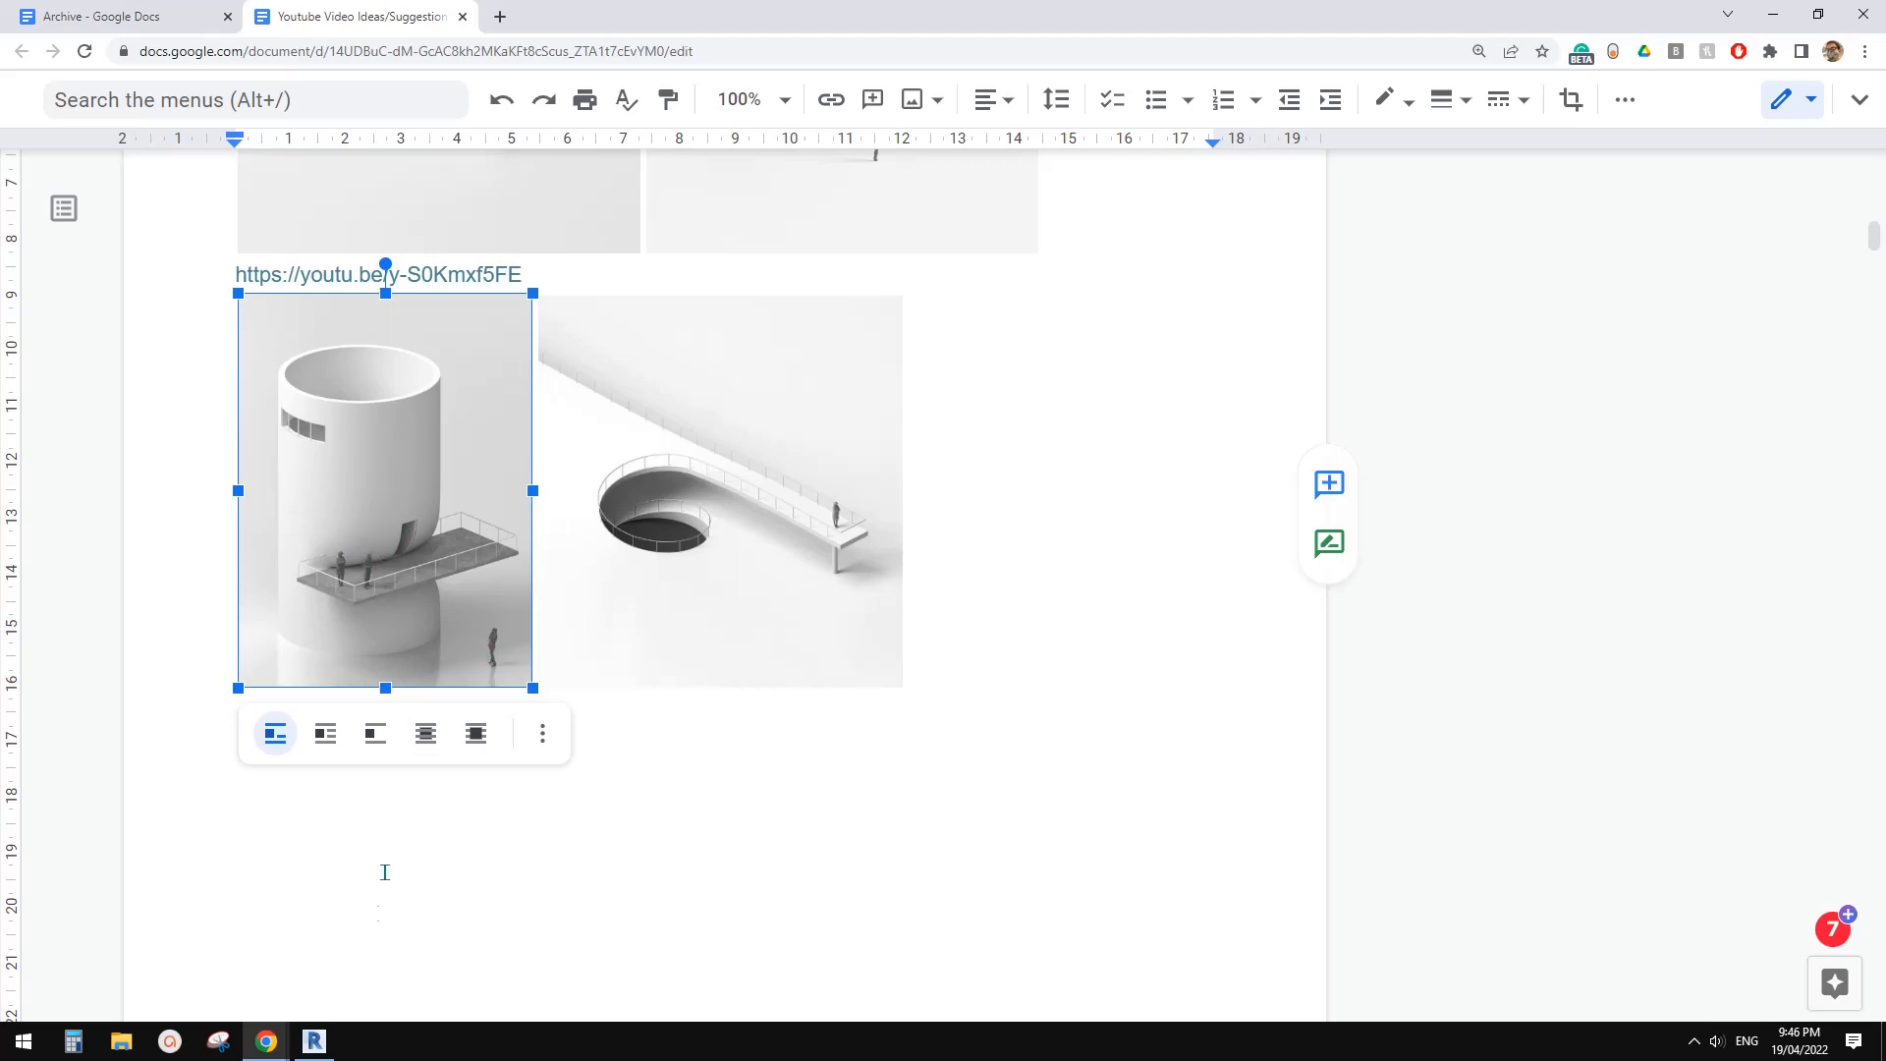
pyautogui.click(315, 1041)
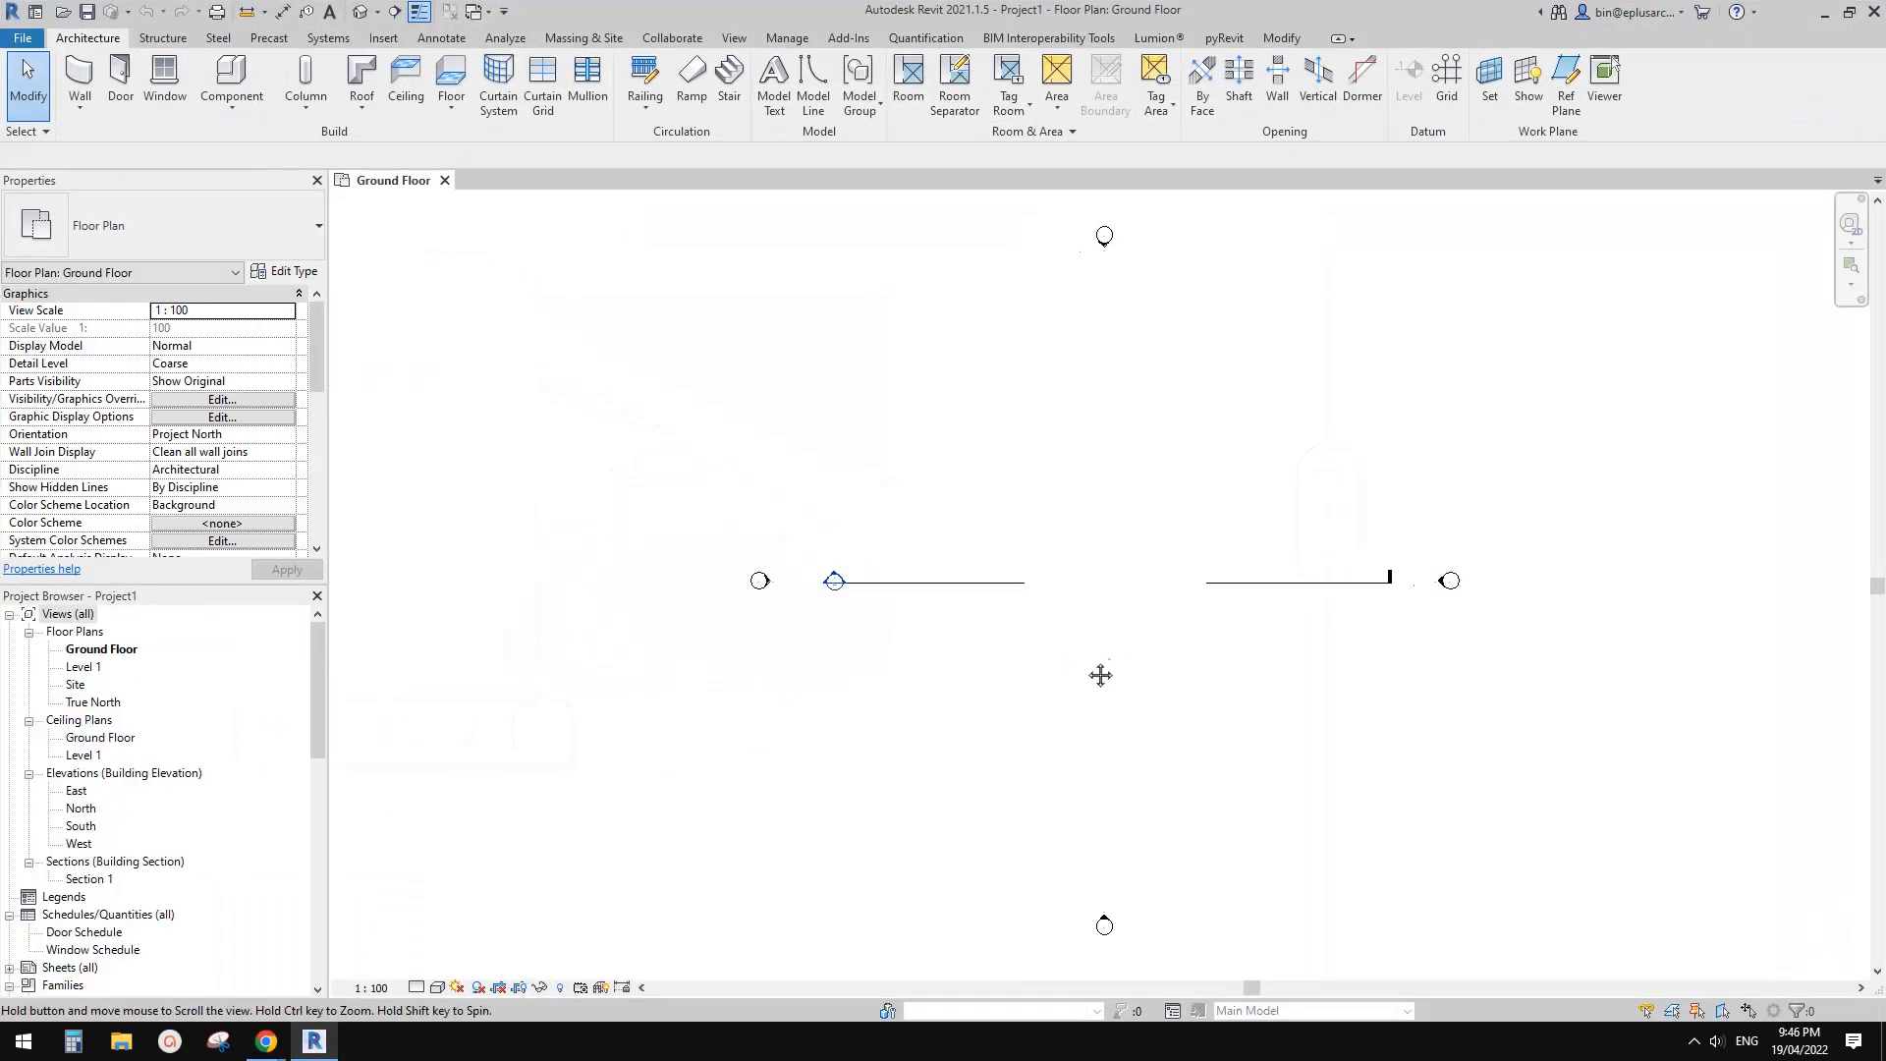
pyautogui.scroll(2, 1146, 635)
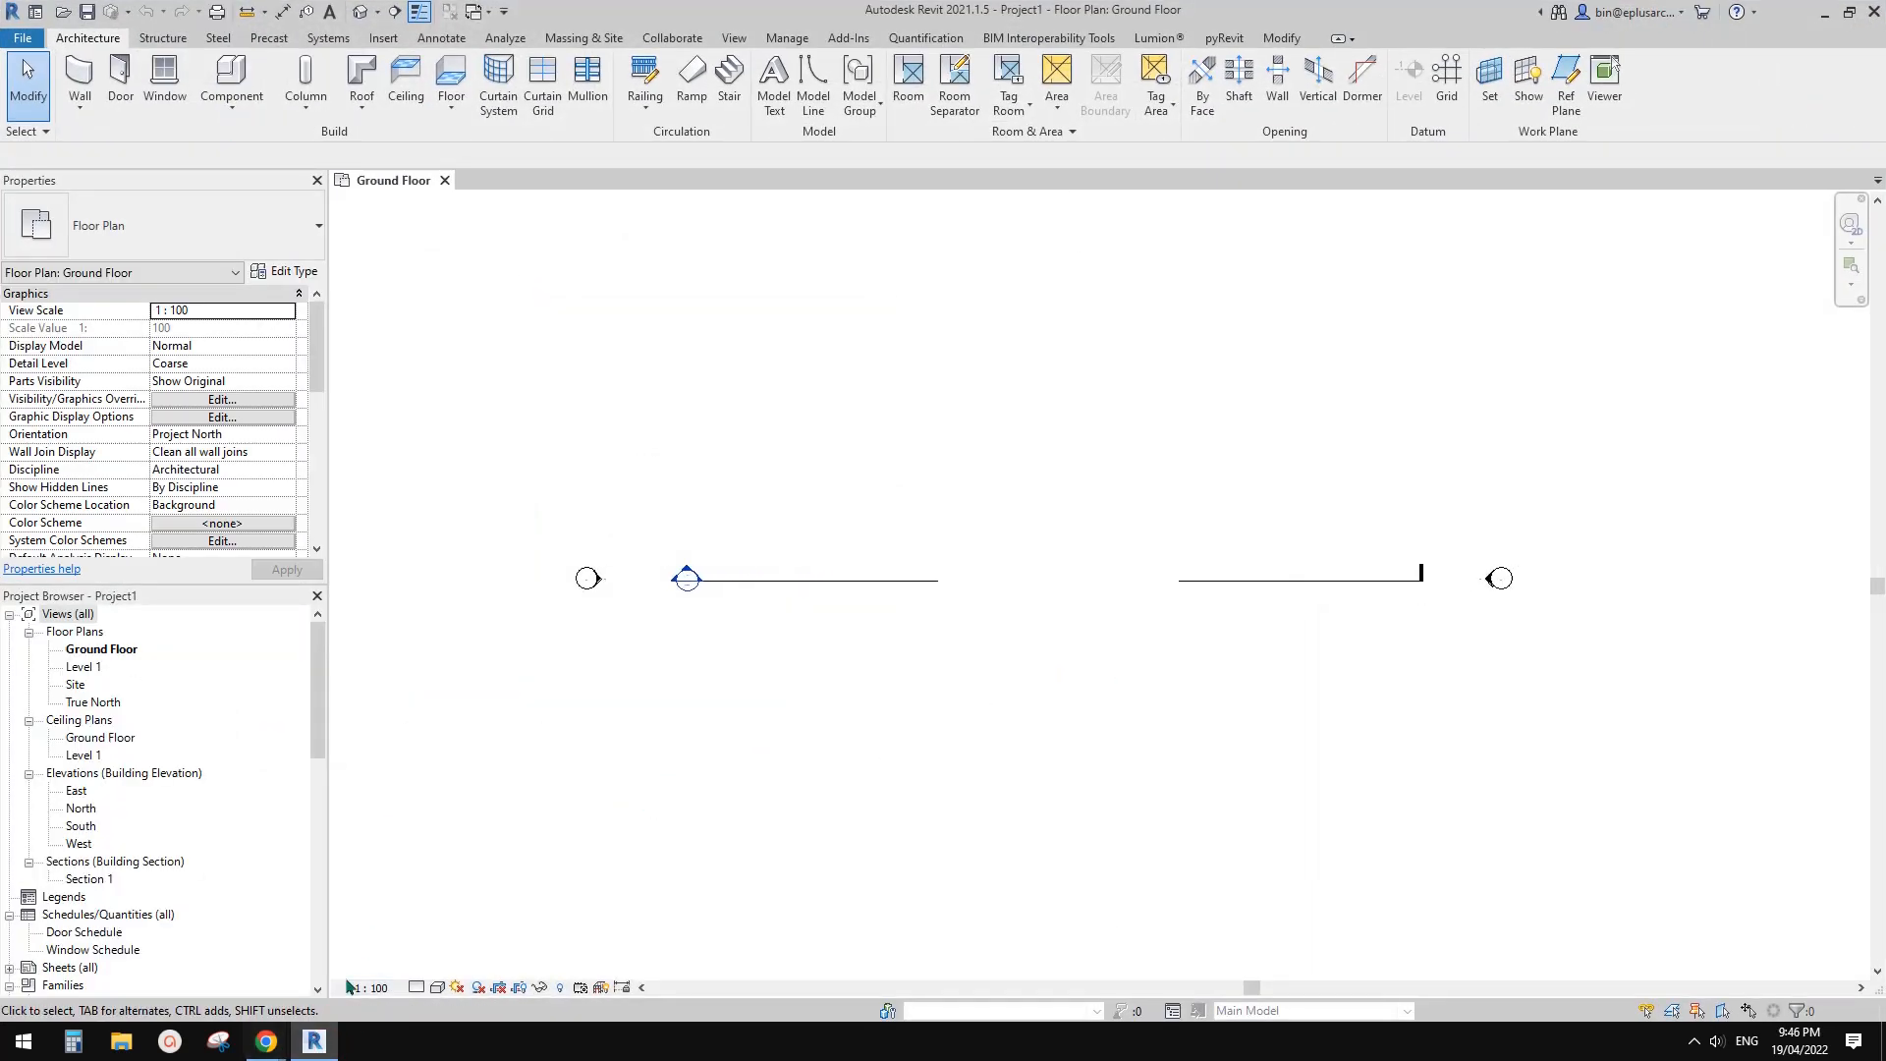
pyautogui.moveTo(1014, 681); pyautogui.dragTo(1001, 681, button='middle')
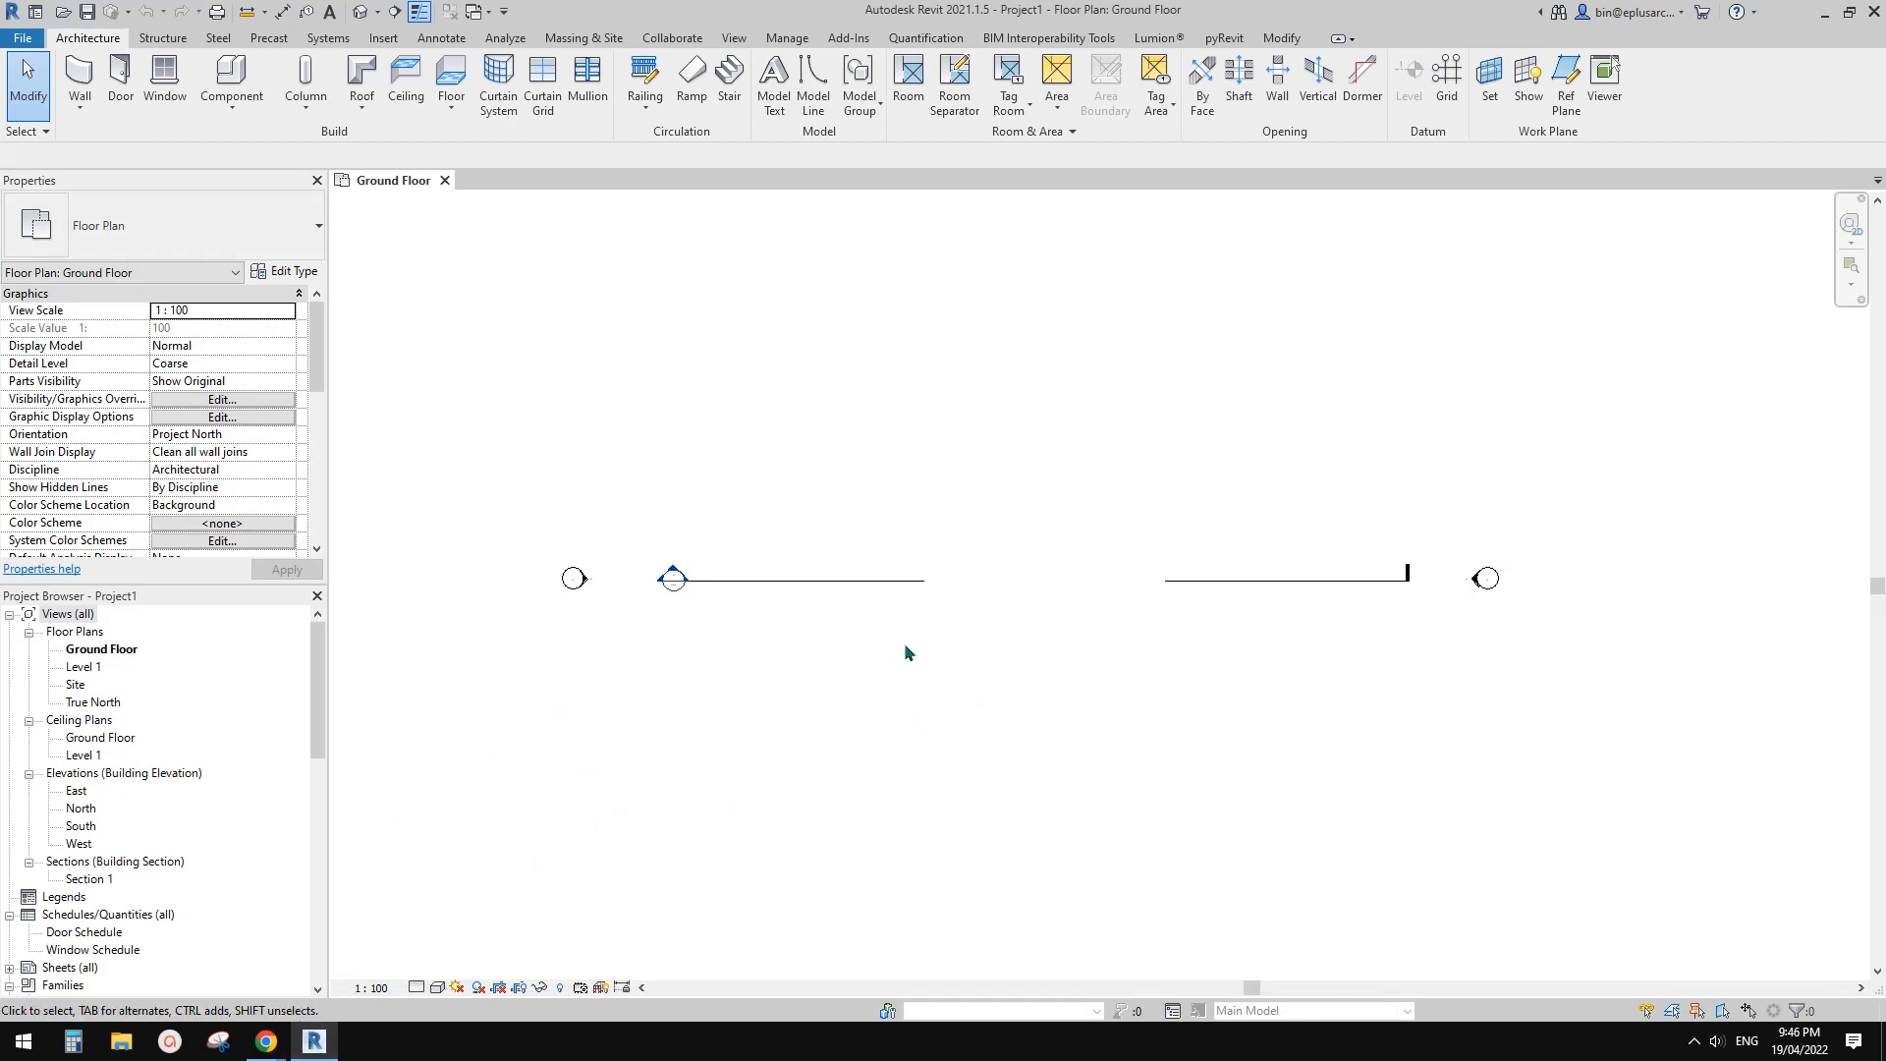
pyautogui.scroll(-1, 967, 637)
pyautogui.moveTo(978, 665); pyautogui.dragTo(1031, 683, button='middle')
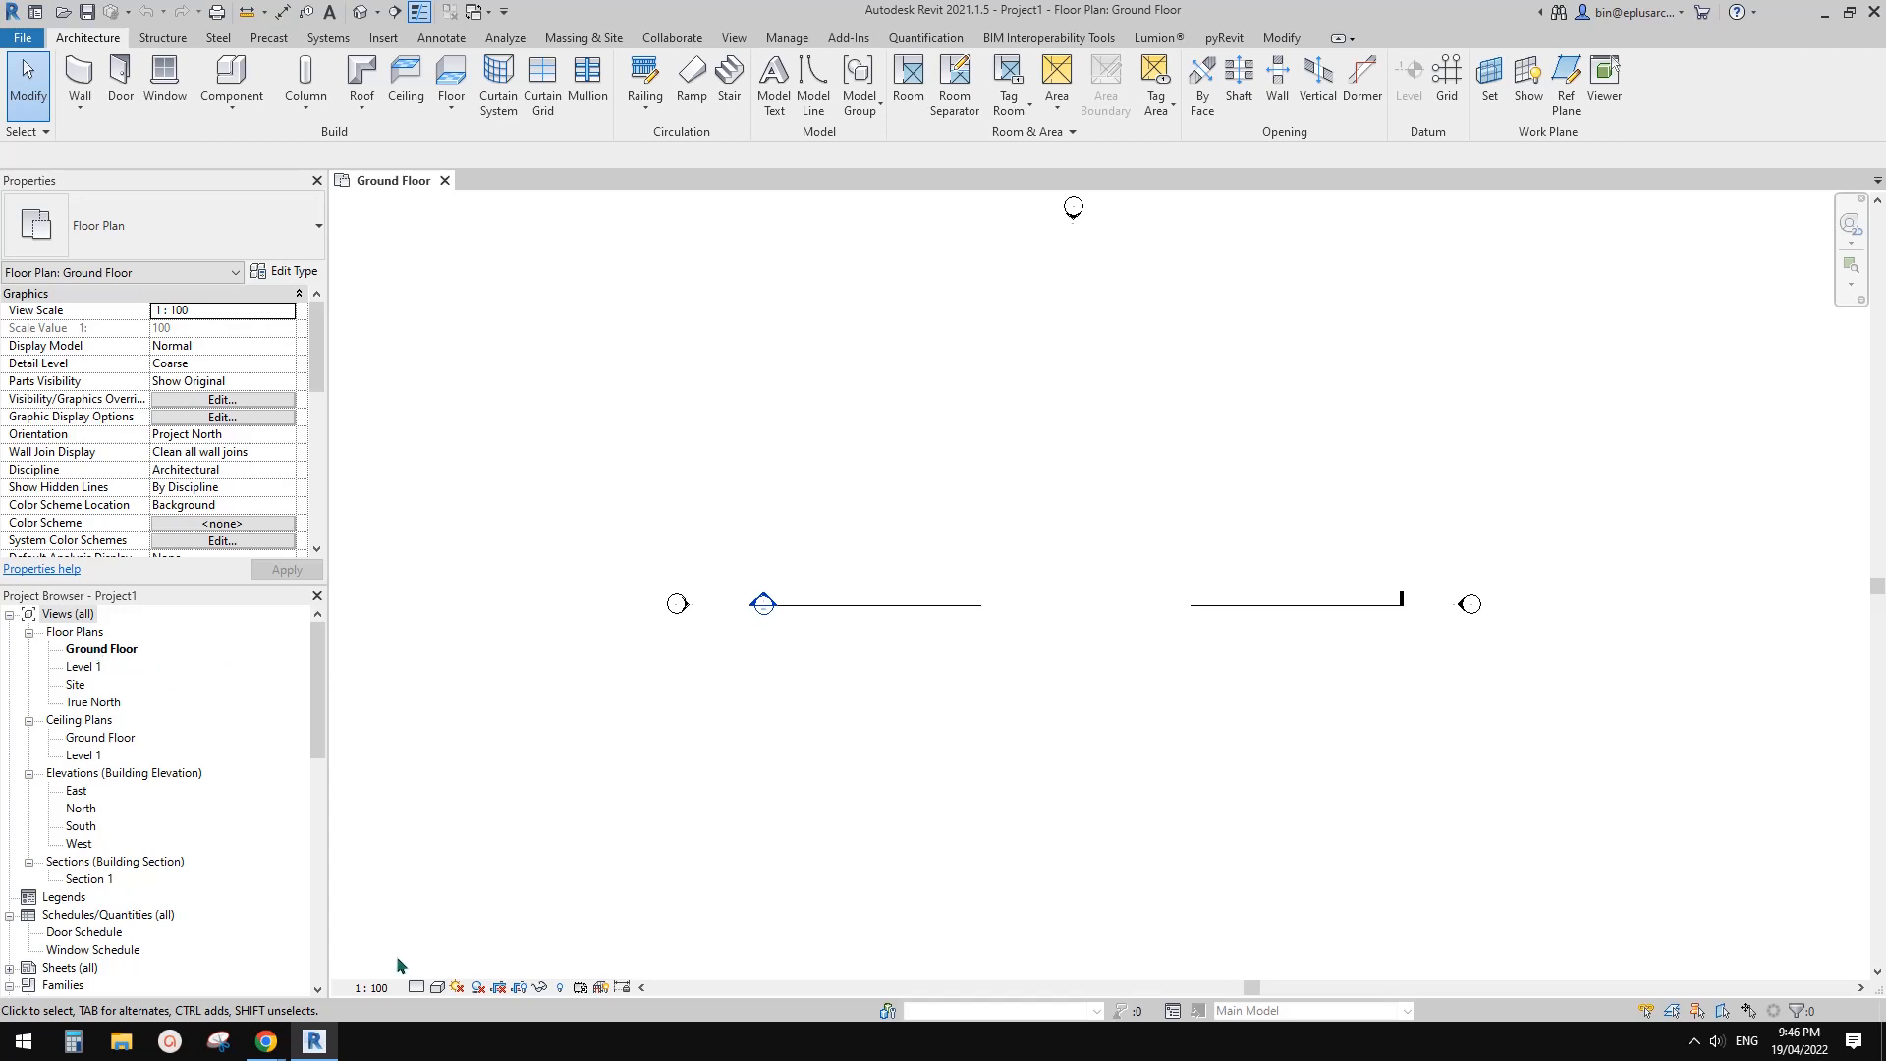
pyautogui.moveTo(266, 1041)
pyautogui.click(340, 940)
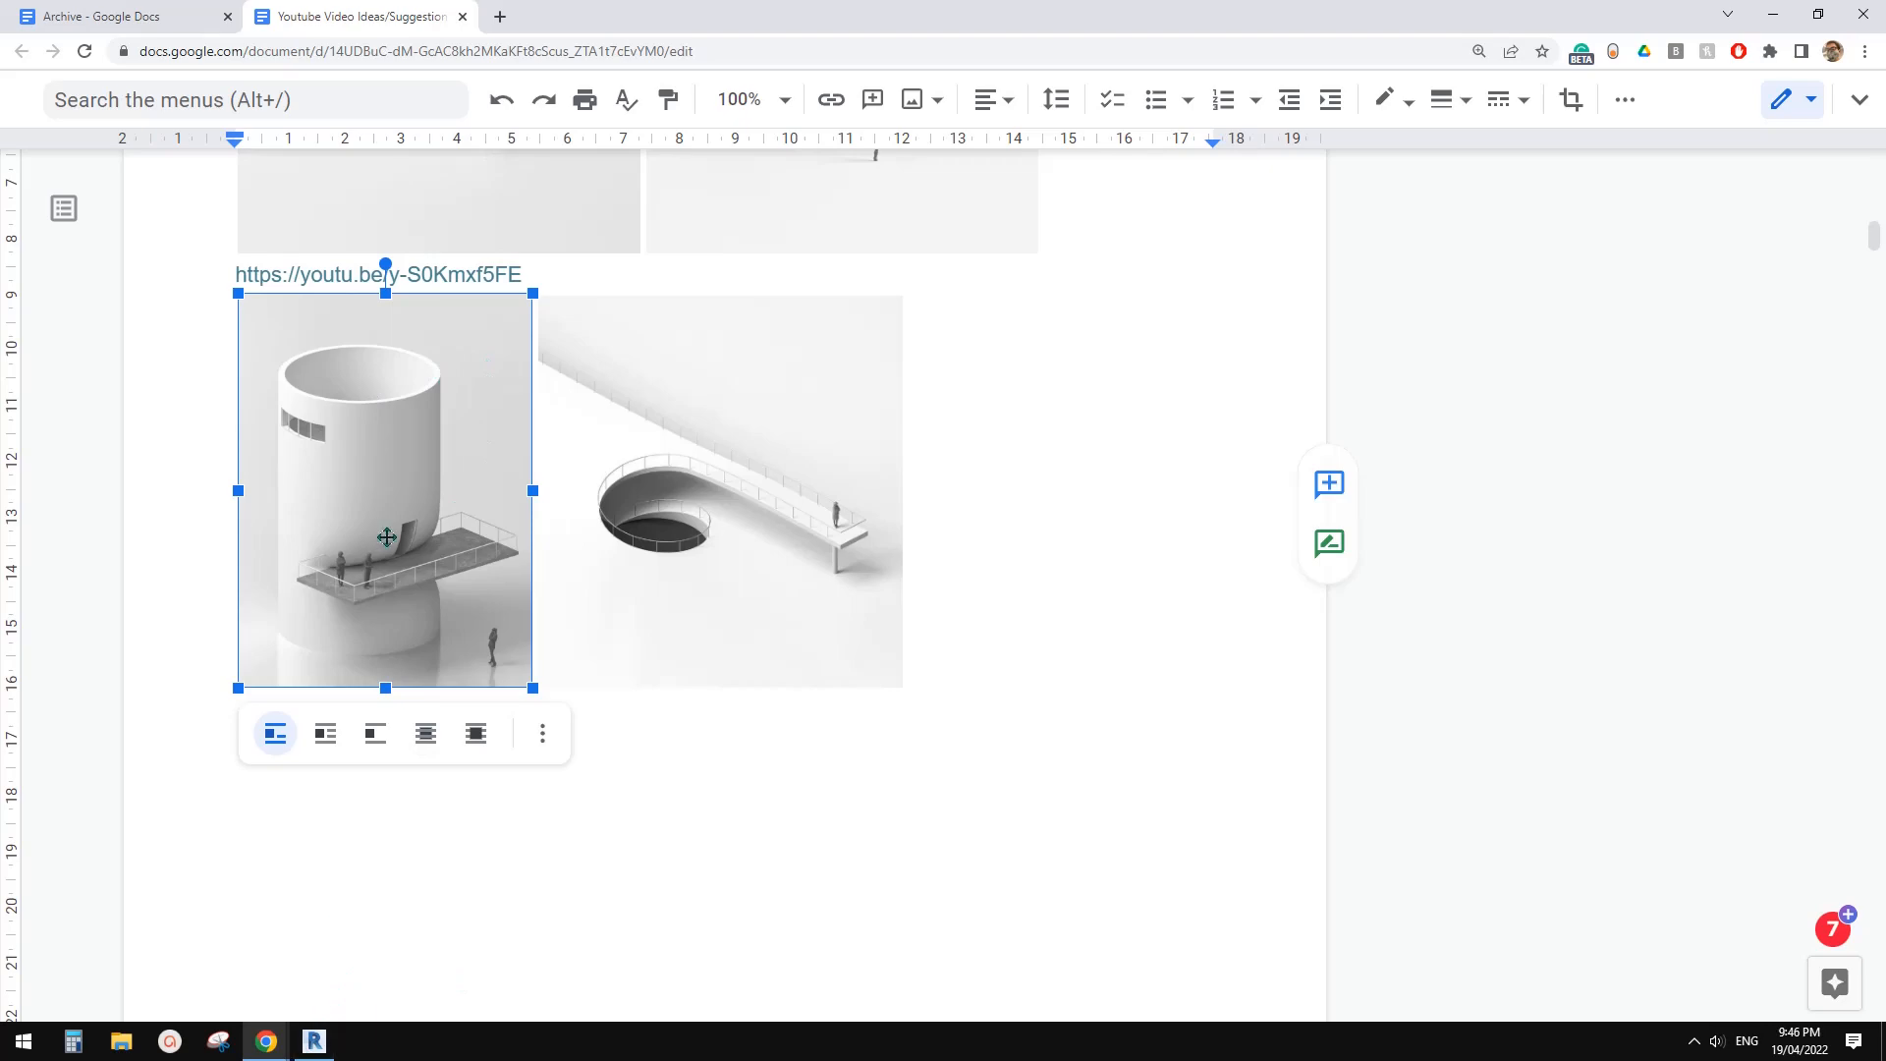
pyautogui.click(314, 1041)
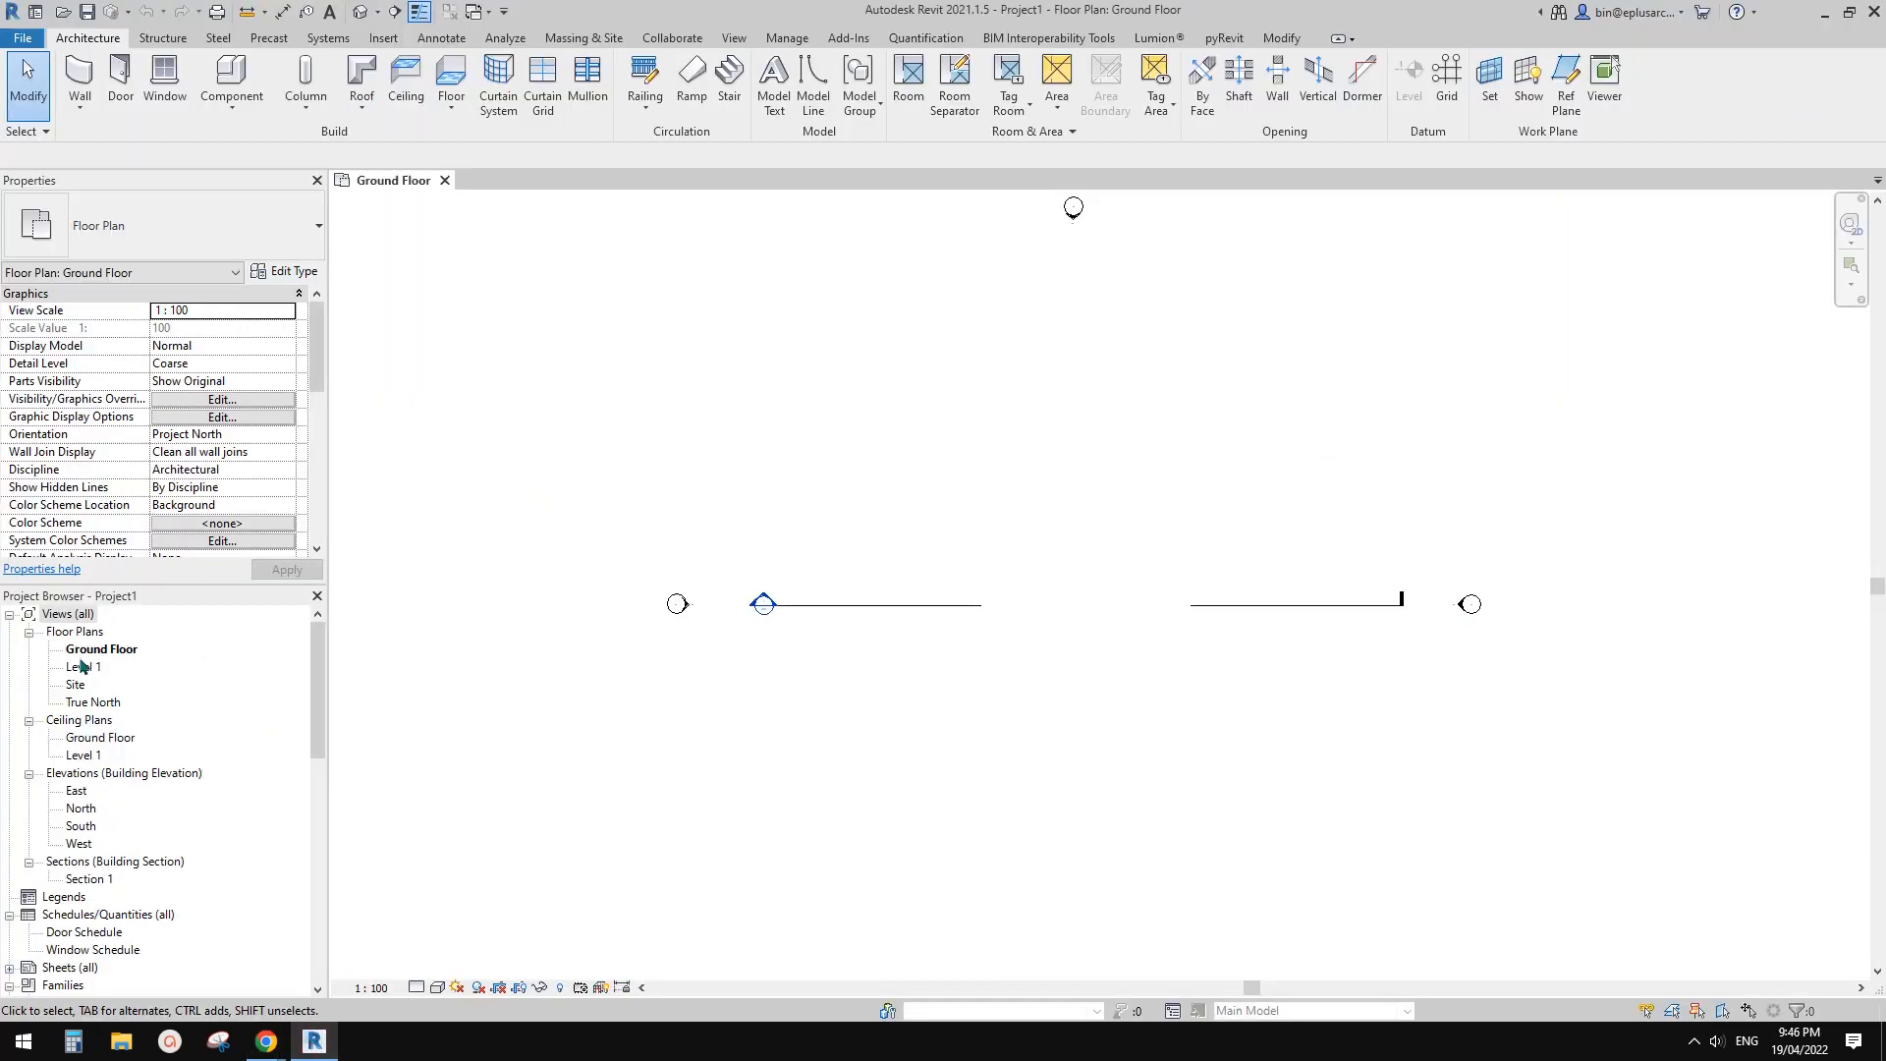
# In the South elevation, copy Level 1 upward twice at 4000 spacing to add levels at 8000 and 12000
pyautogui.doubleClick(84, 831)
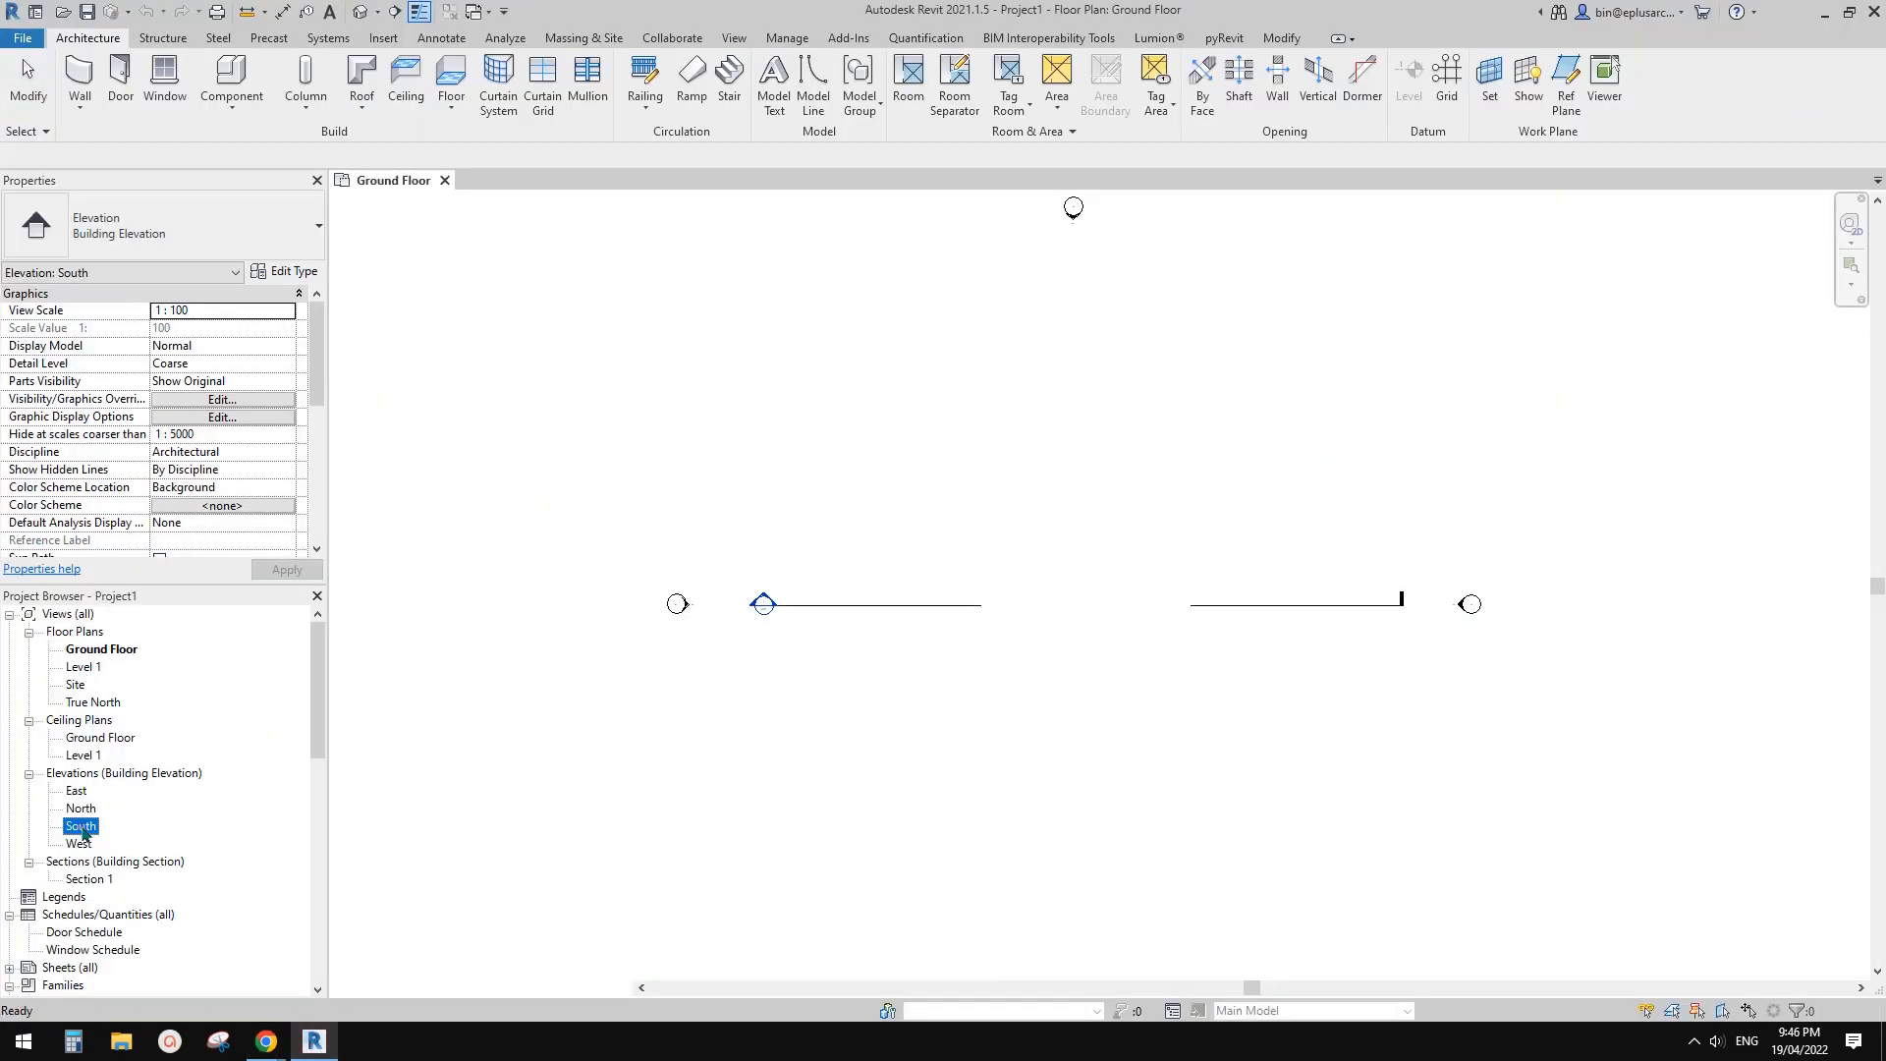
pyautogui.moveTo(1280, 535); pyautogui.dragTo(1253, 458)
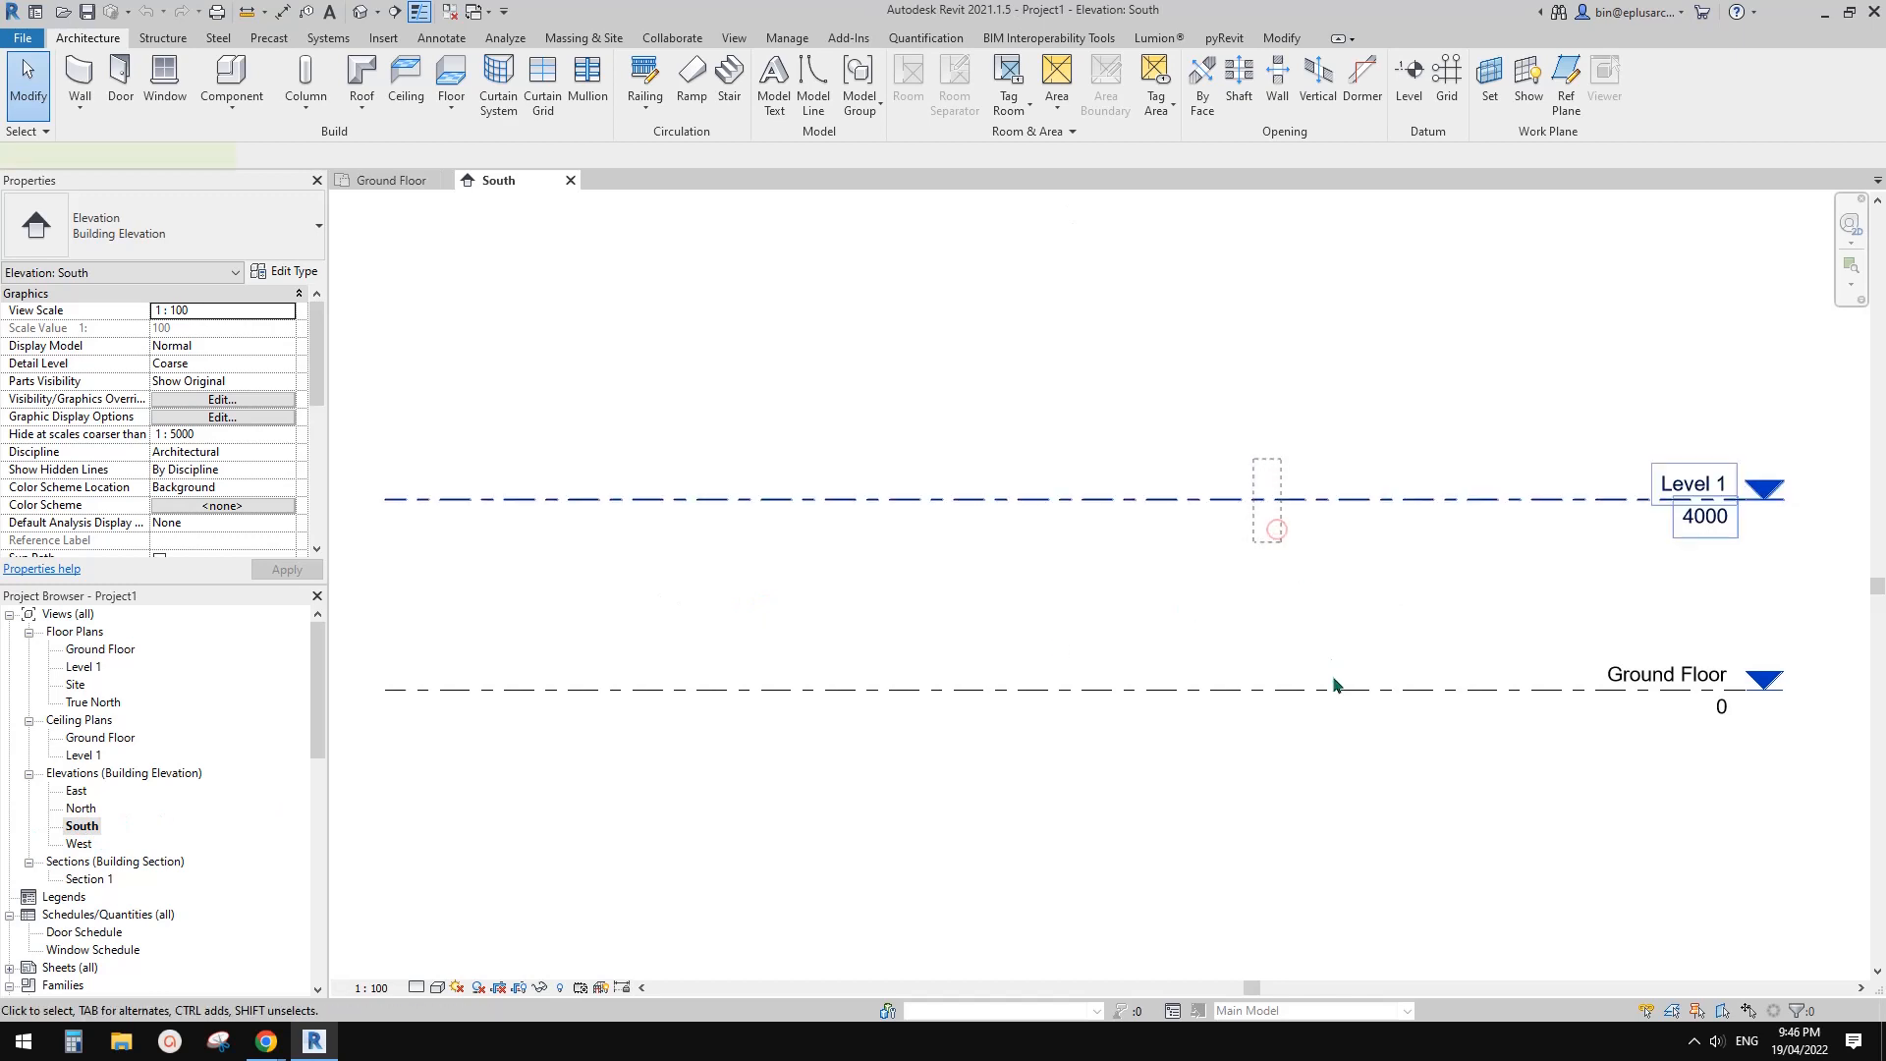
pyautogui.press('c')
pyautogui.press('o')
pyautogui.click(1336, 689)
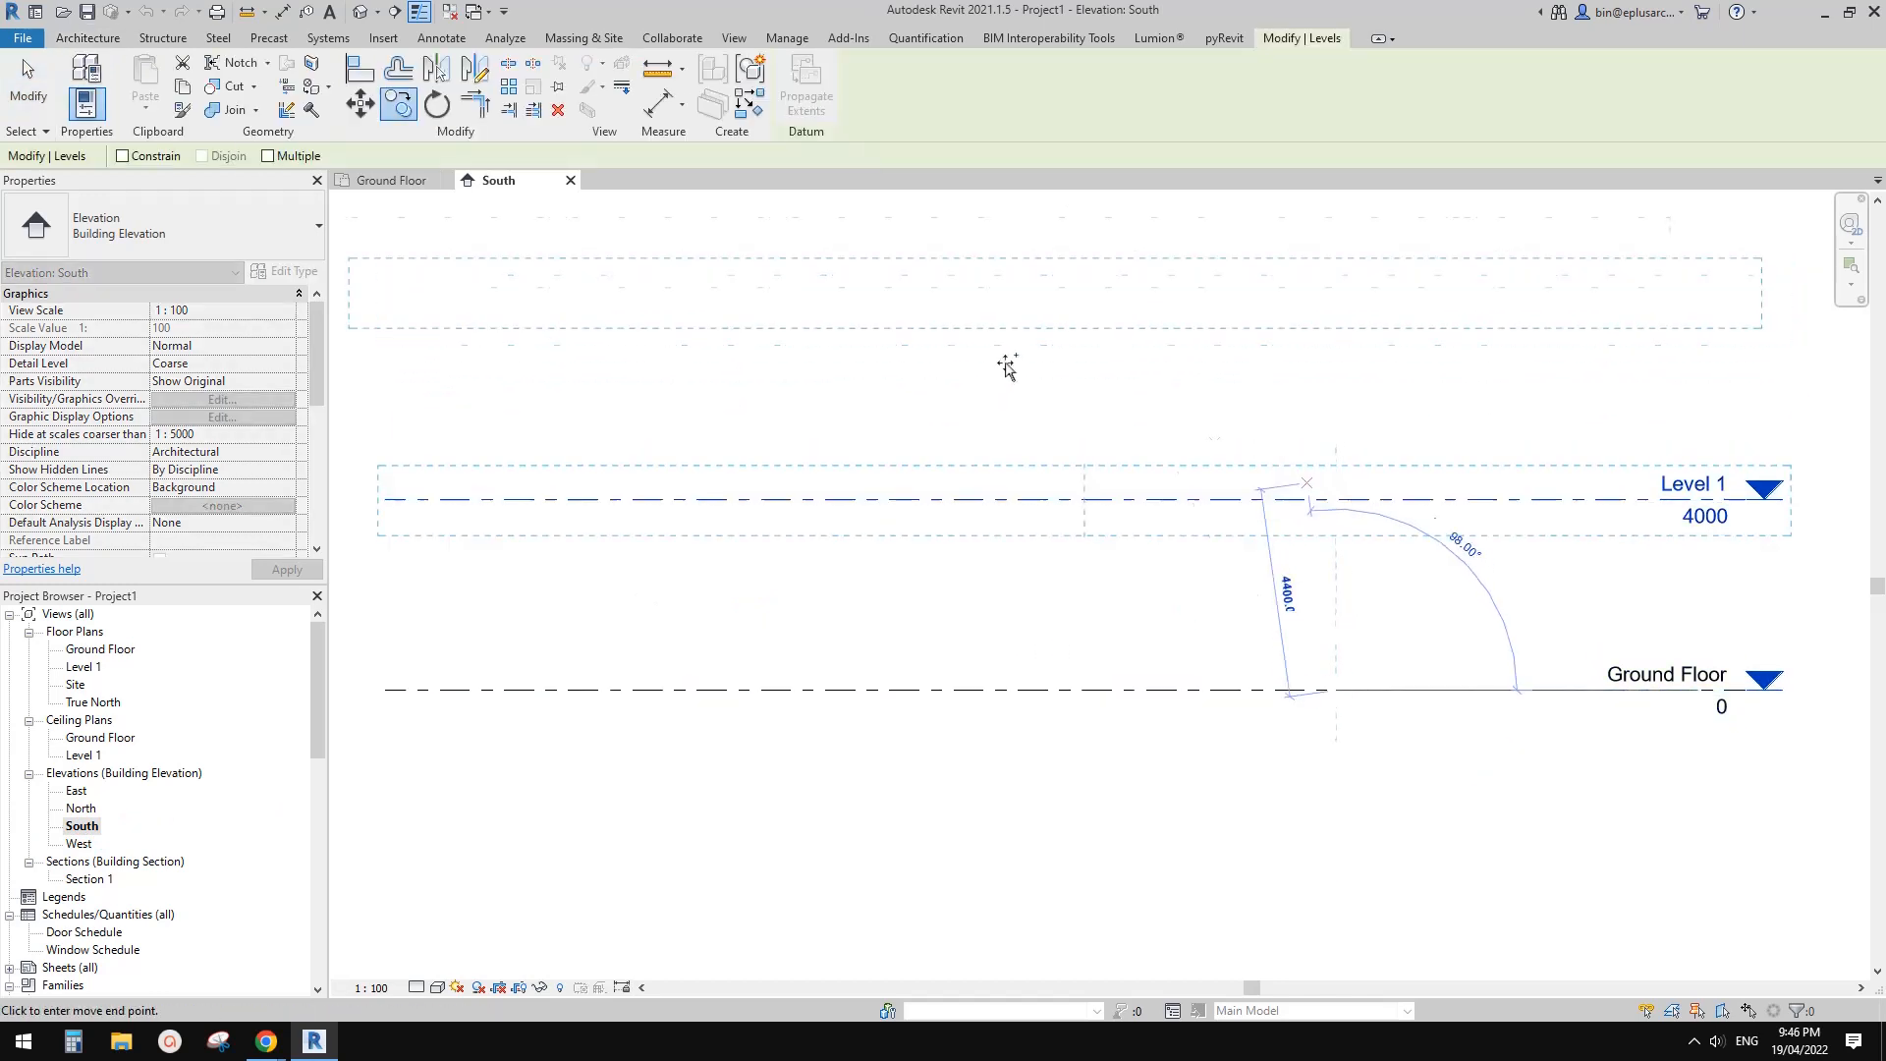
pyautogui.click(268, 157)
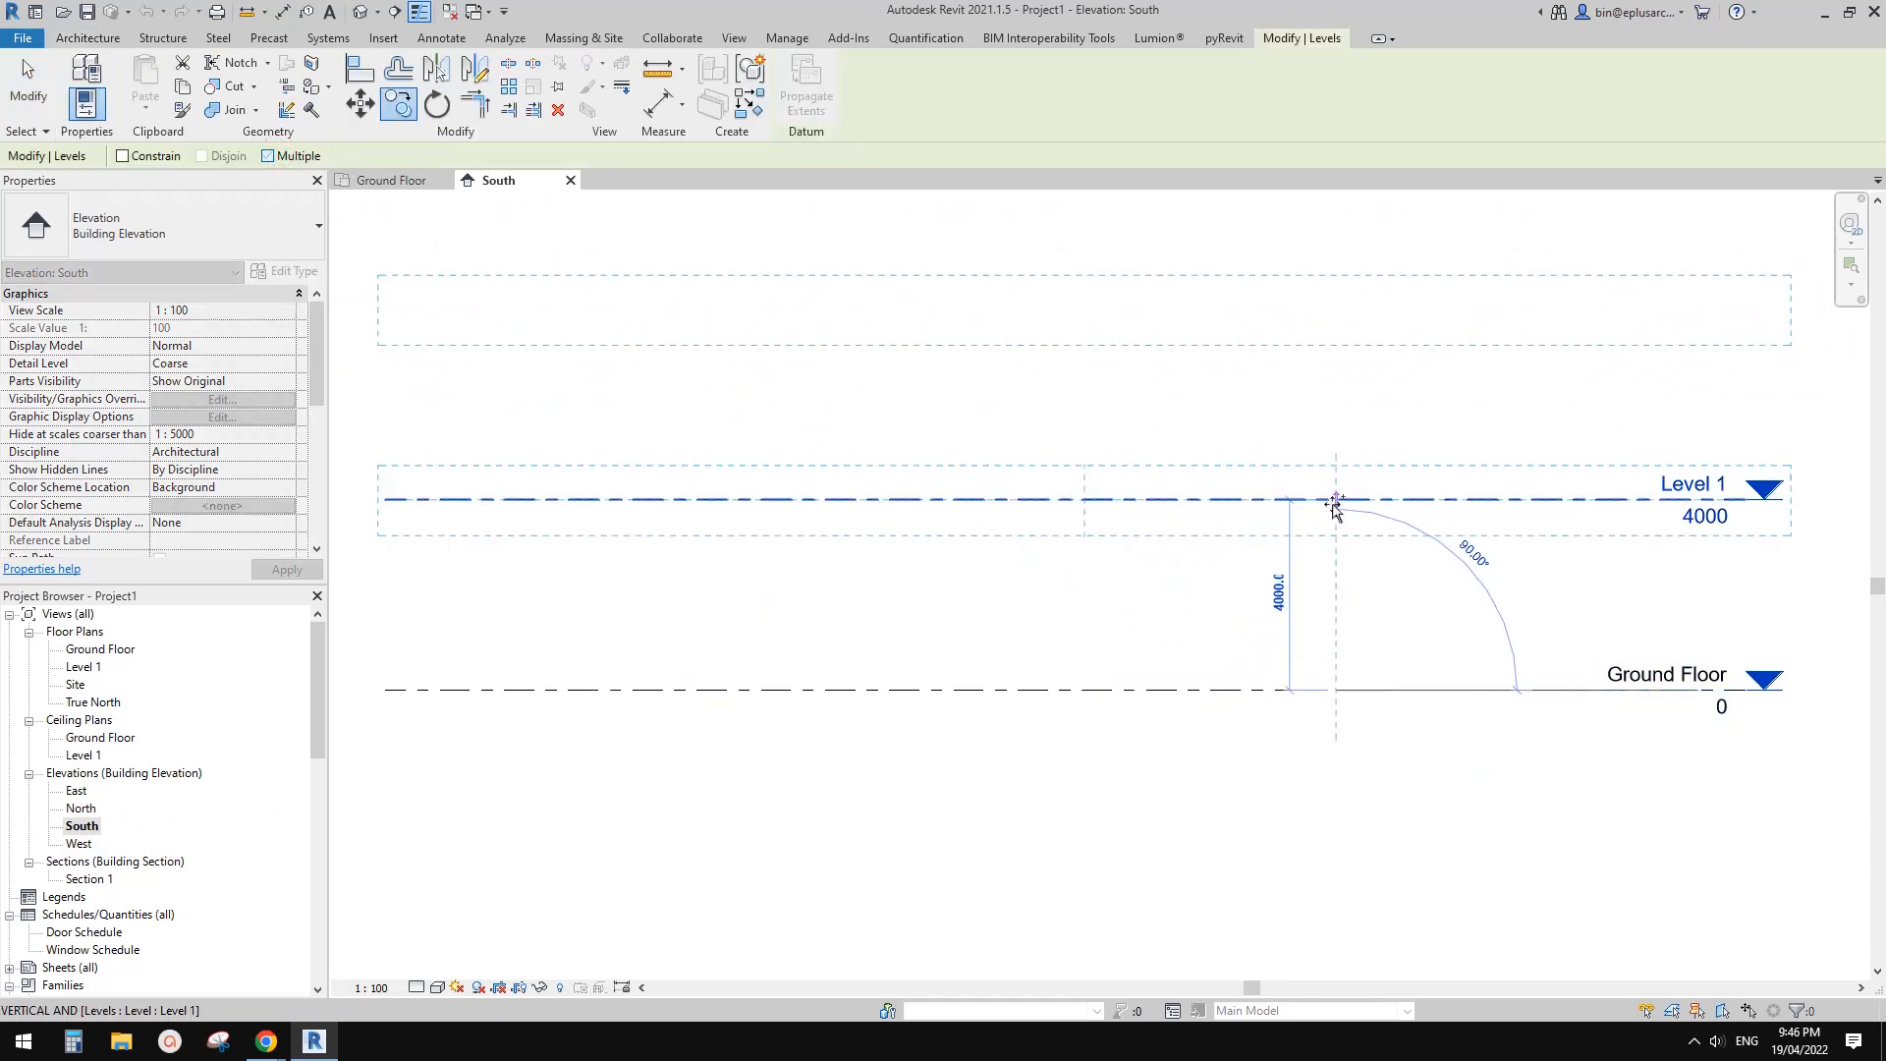
pyautogui.click(1336, 498)
pyautogui.click(1342, 312)
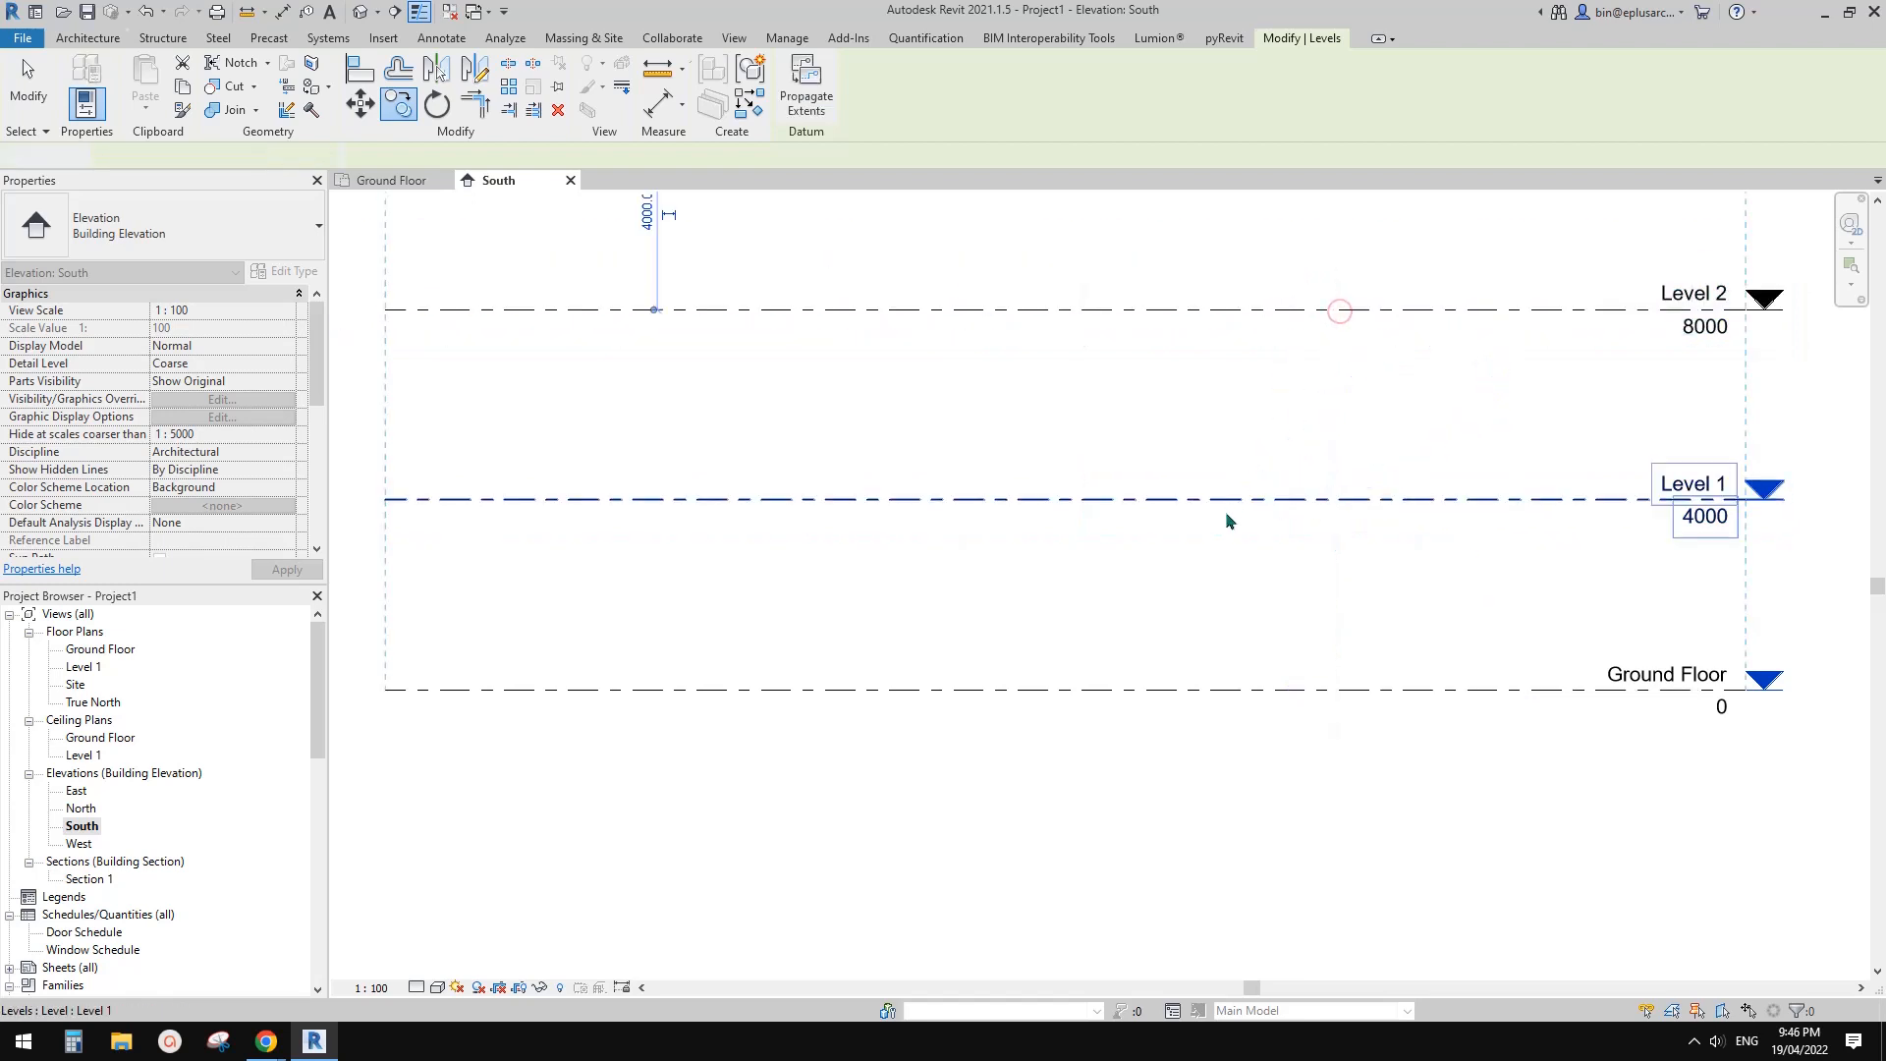
pyautogui.press('Escape')
pyautogui.press('Escape')
pyautogui.press('z')
pyautogui.press('f')
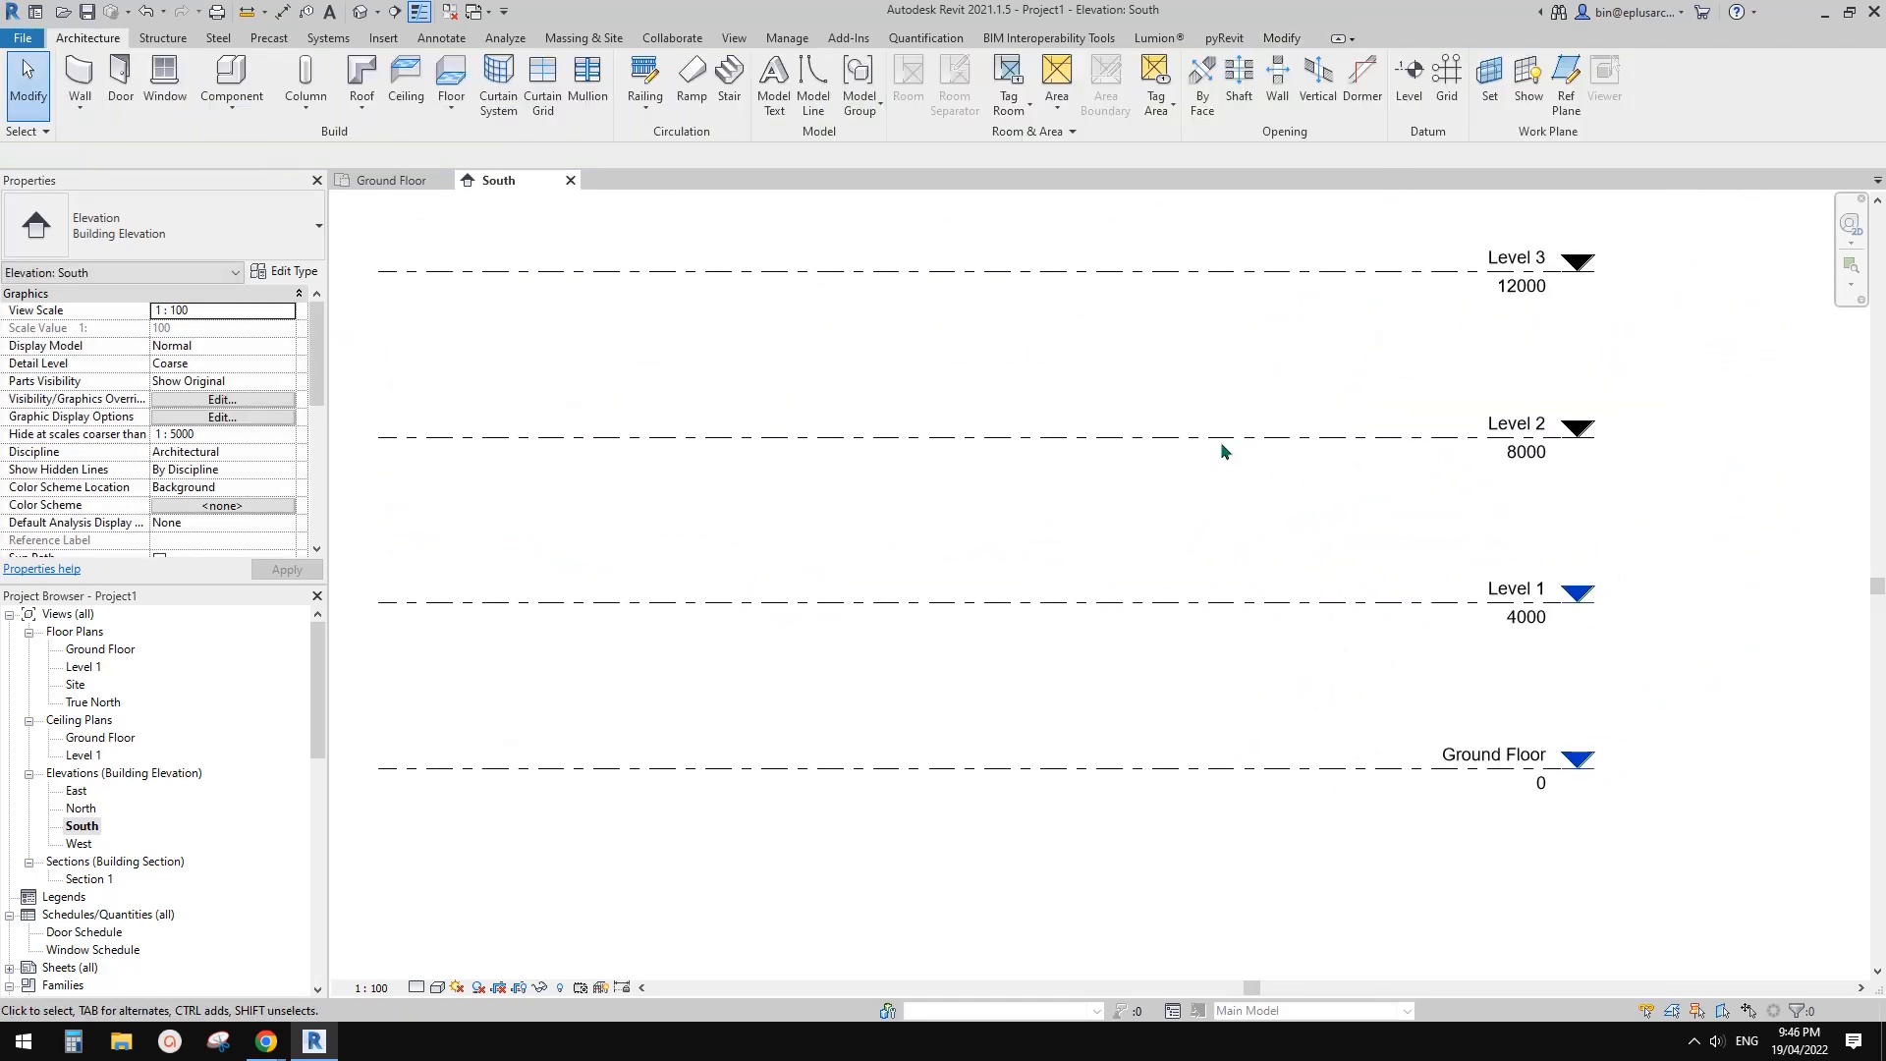
pyautogui.moveTo(1130, 507); pyautogui.dragTo(1023, 531, button='middle')
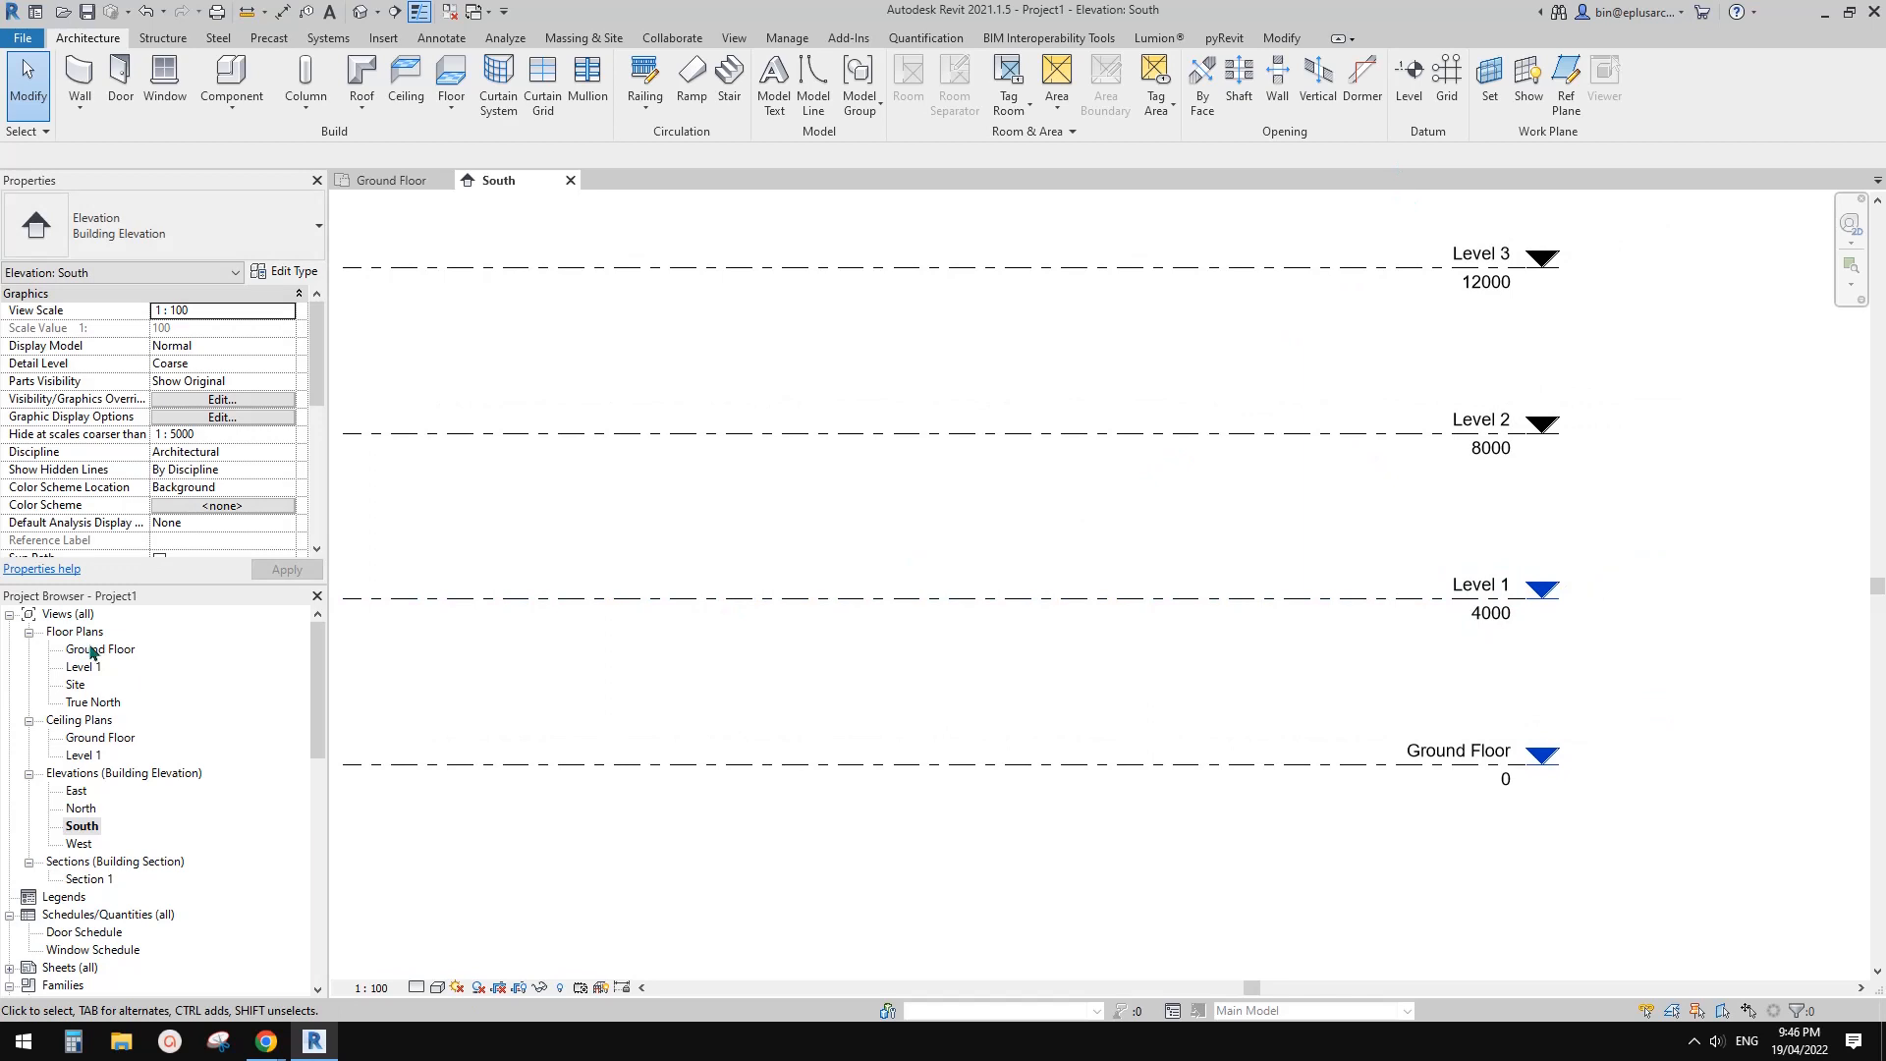
# Open the Site floor plan and check its view range settings
pyautogui.doubleClick(97, 651)
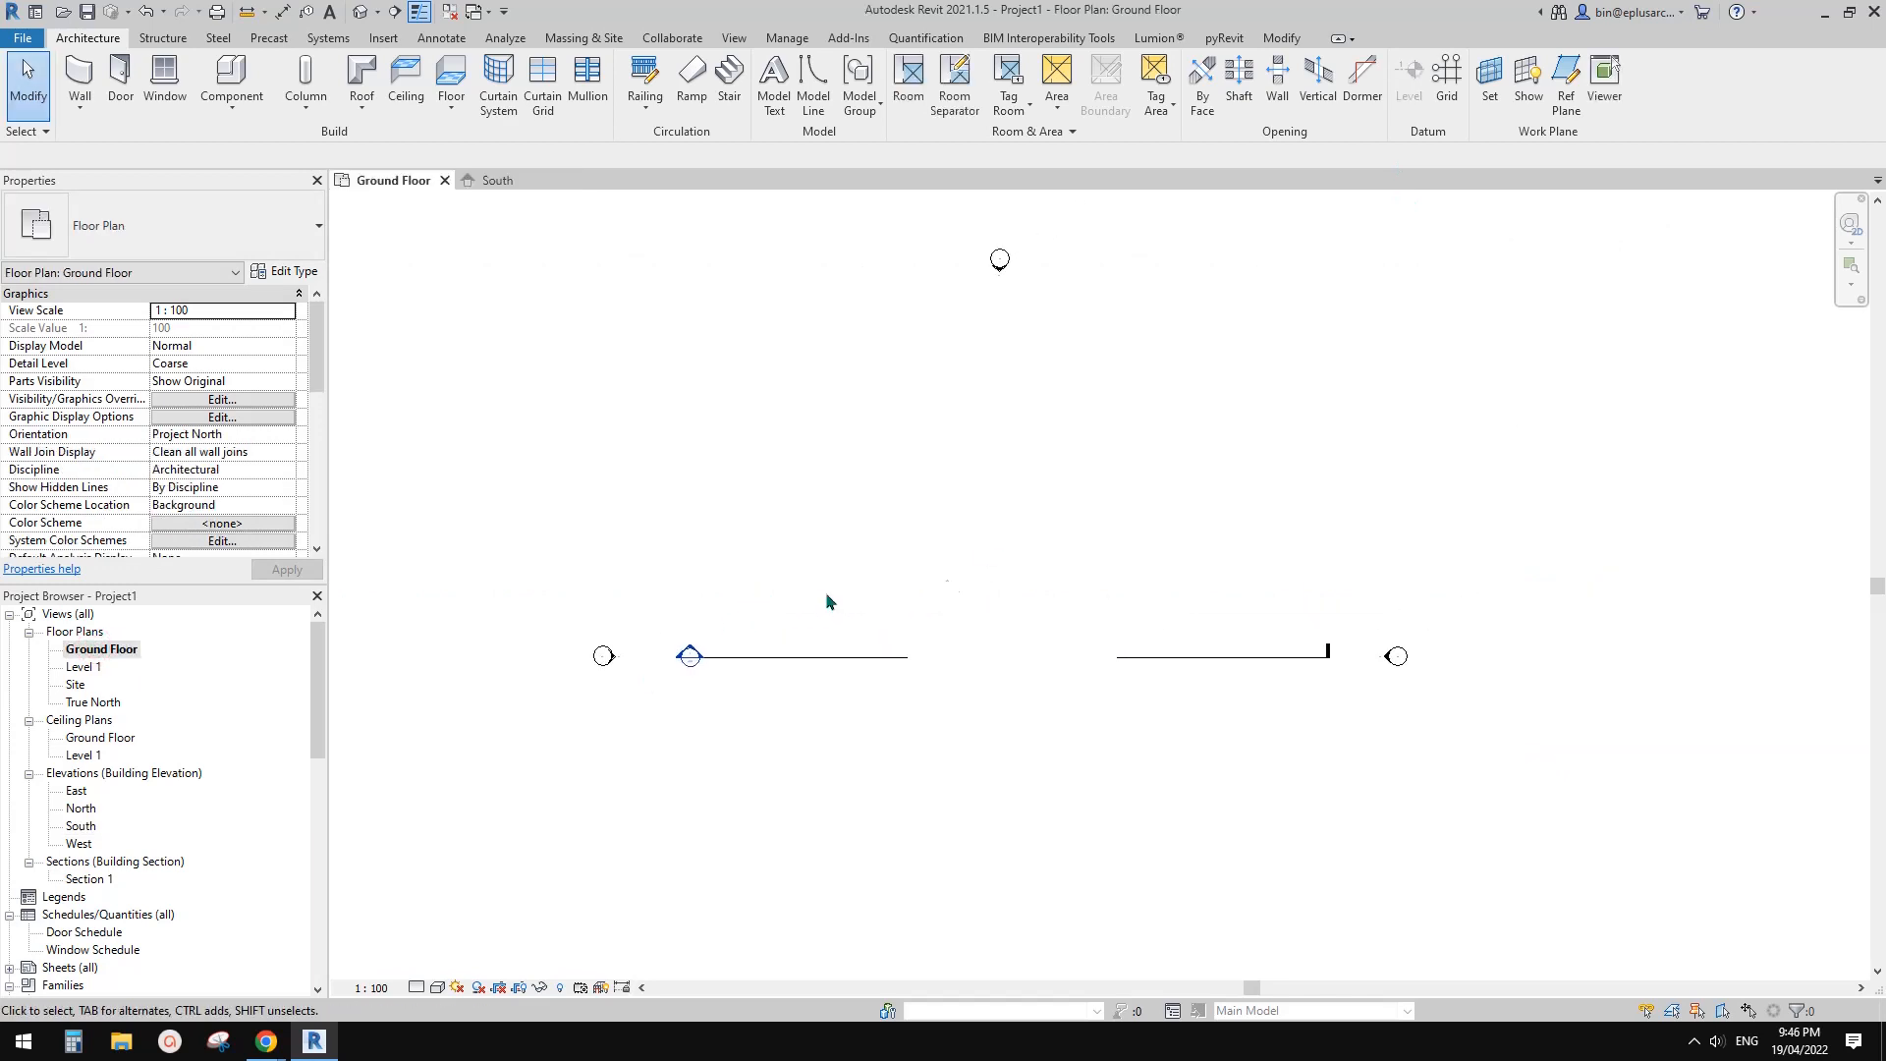
pyautogui.doubleClick(75, 685)
pyautogui.moveTo(986, 496)
pyautogui.mouseDown(button='middle')
pyautogui.moveTo(916, 496)
pyautogui.moveTo(933, 477)
pyautogui.mouseUp(button='middle')
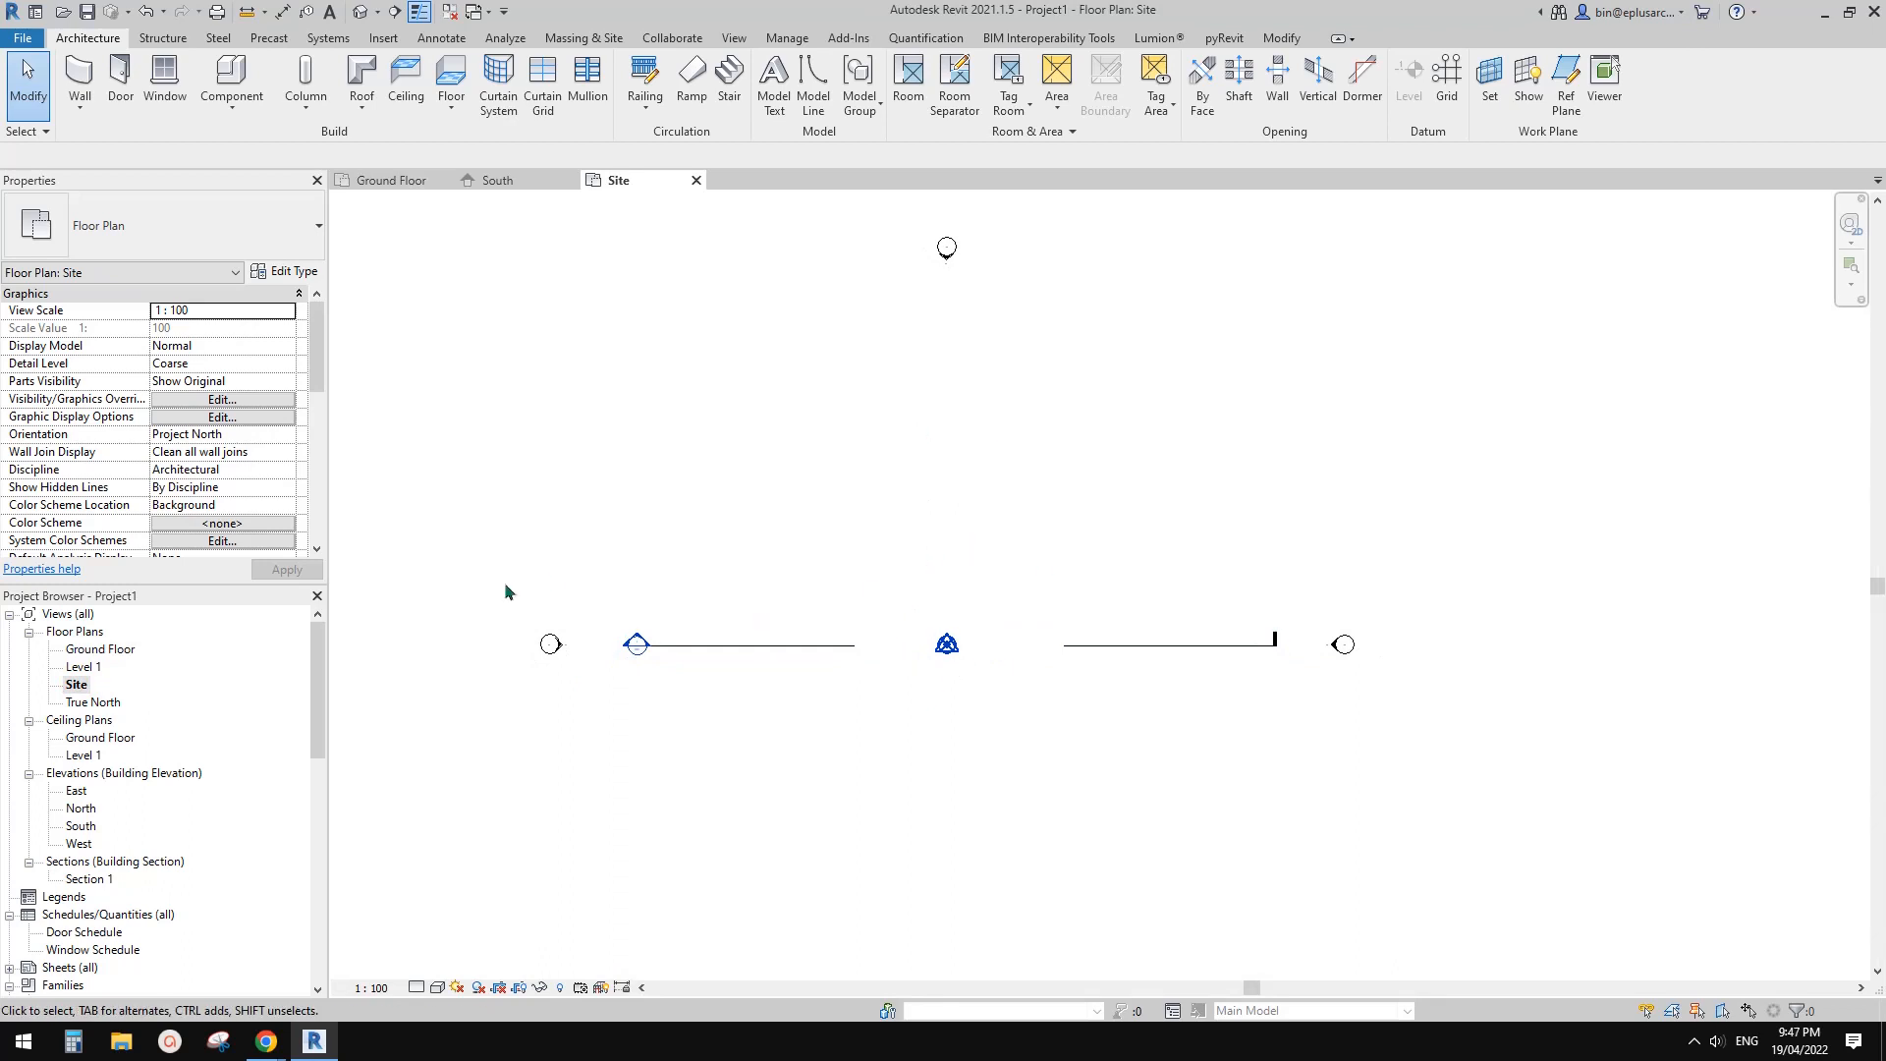
pyautogui.scroll(-5, 246, 526)
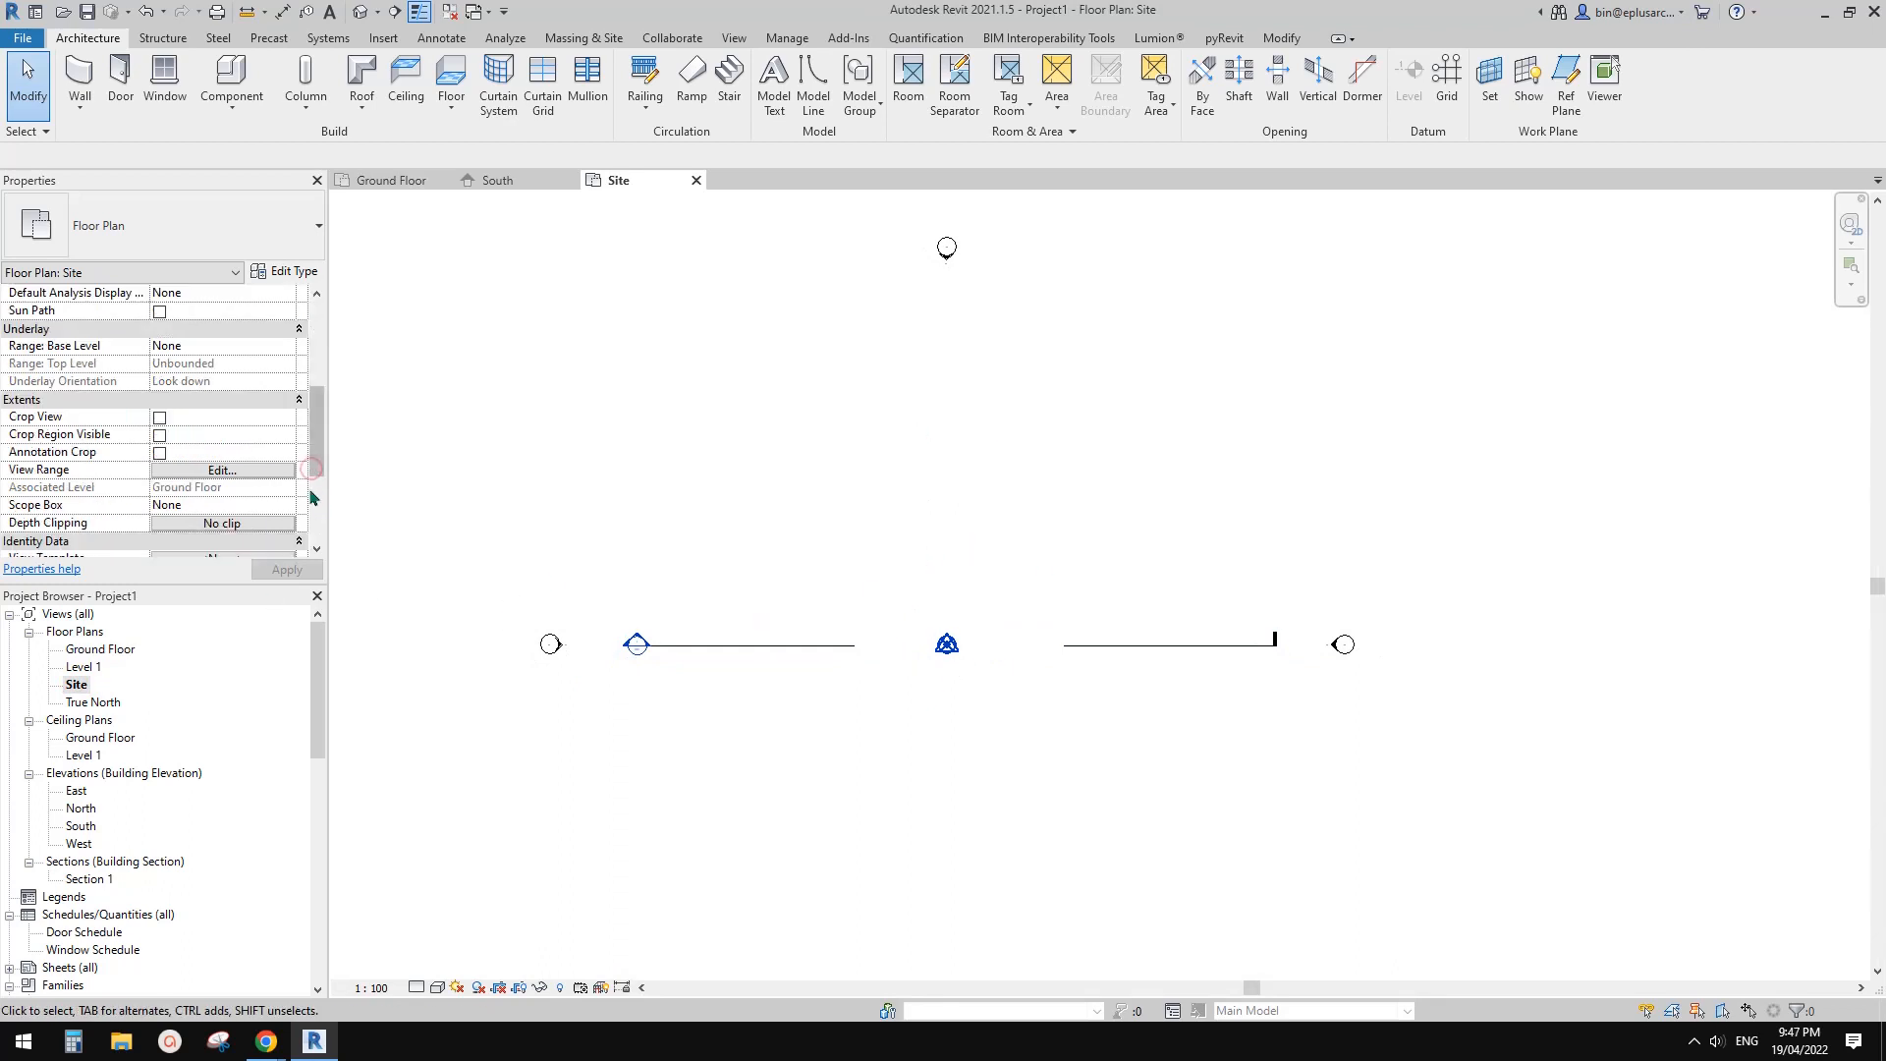
pyautogui.click(224, 471)
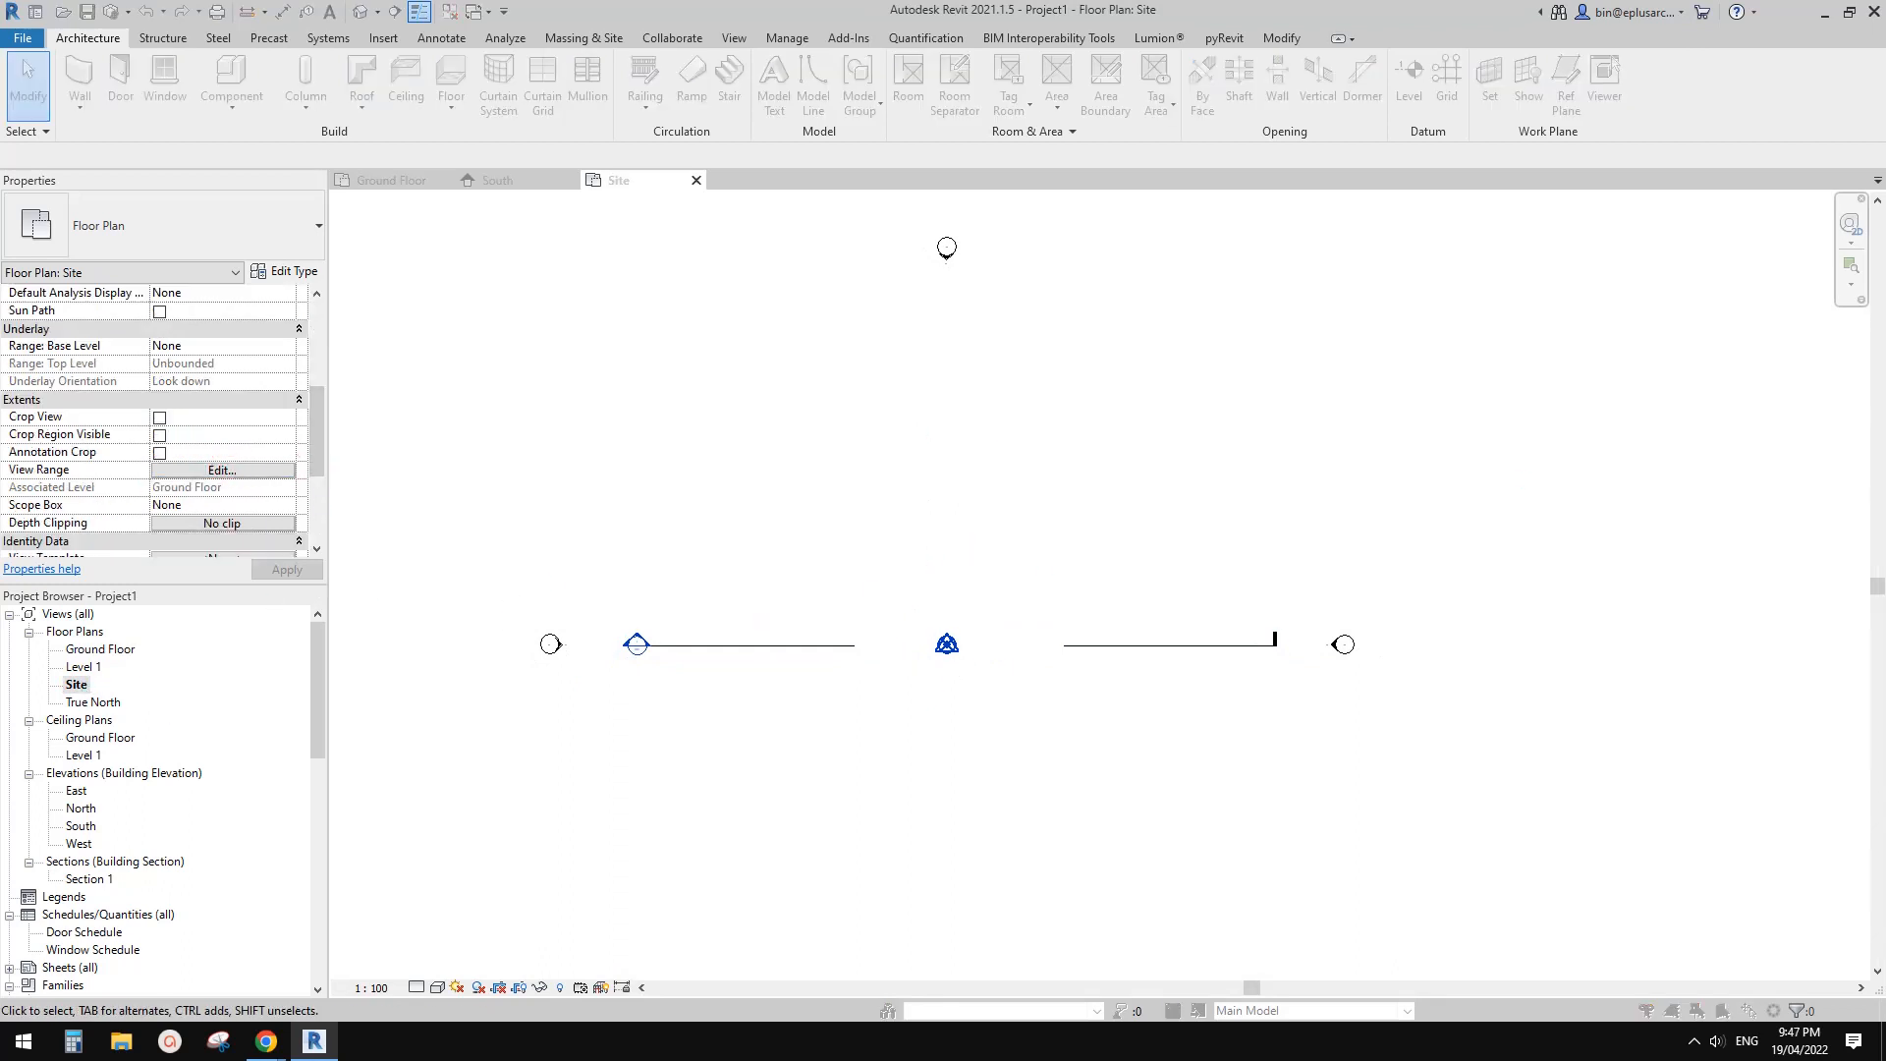
pyautogui.click(1564, 322)
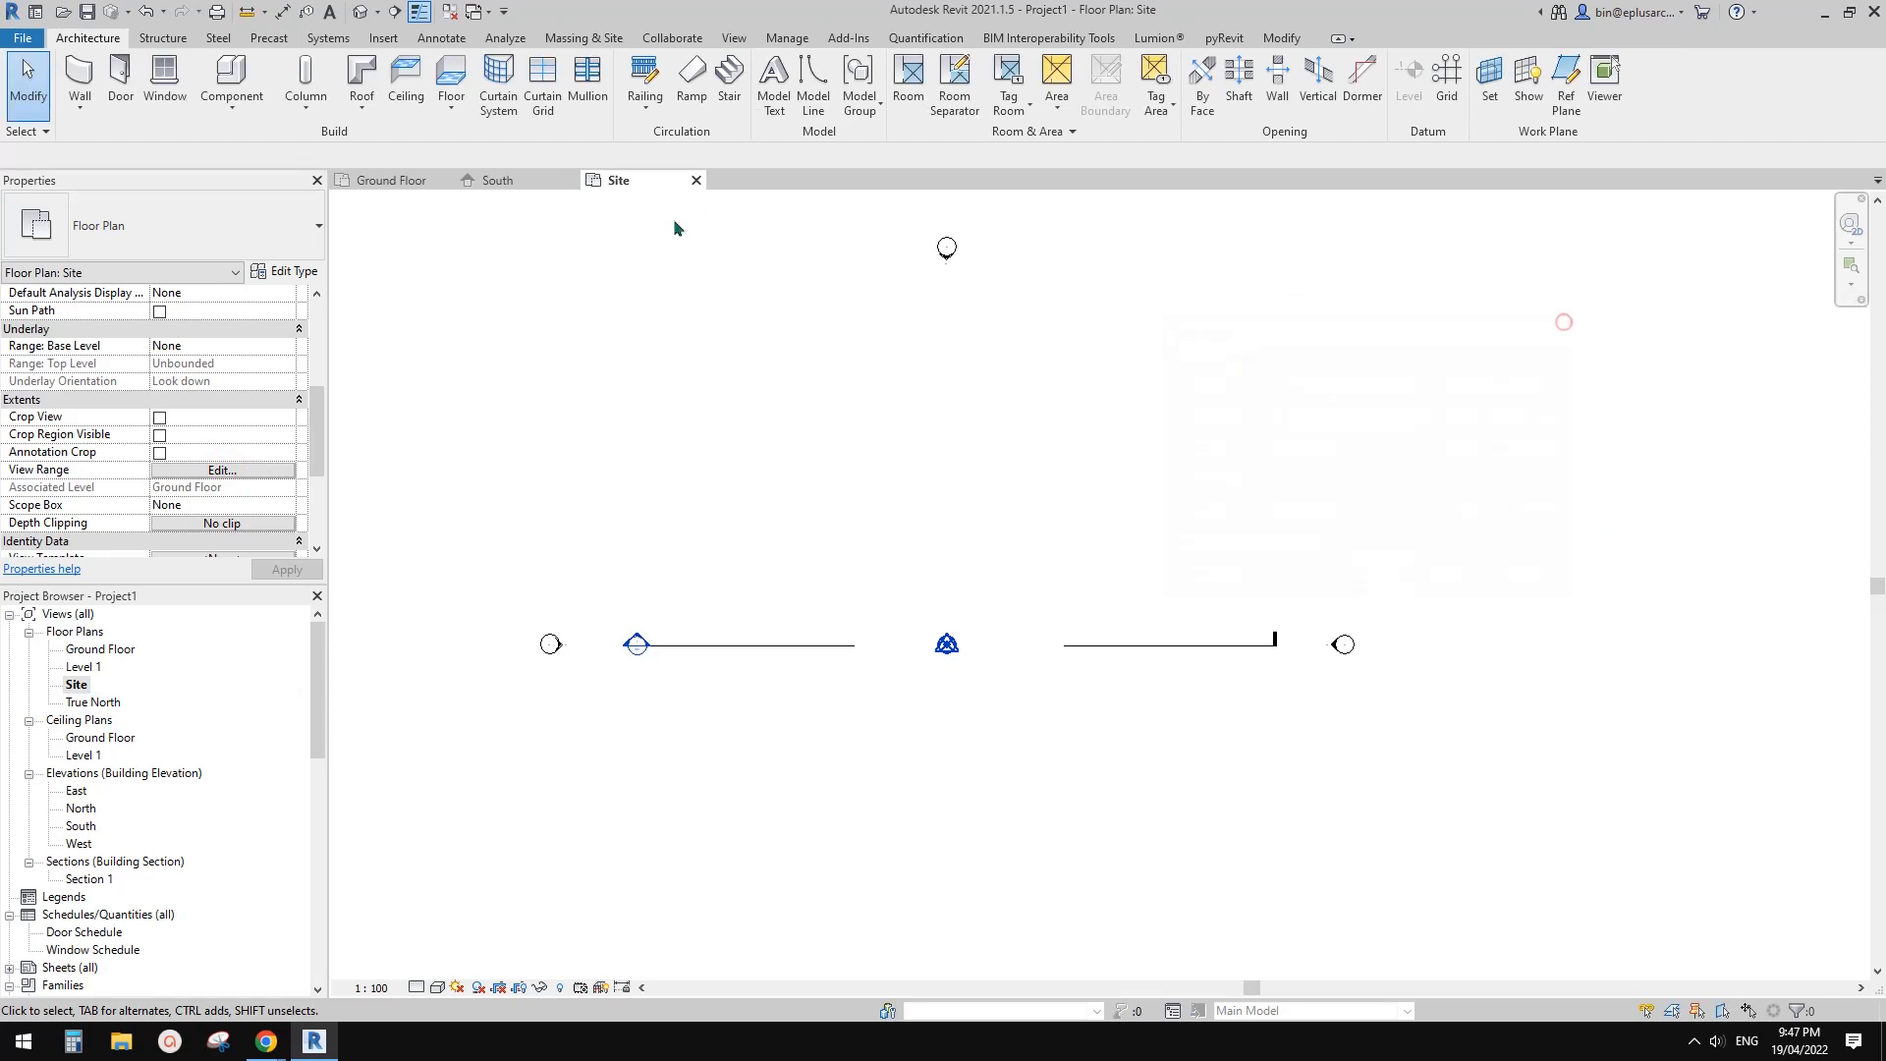
# Start a new in-place model in the Mass category, accepting the default name
pyautogui.click(232, 103)
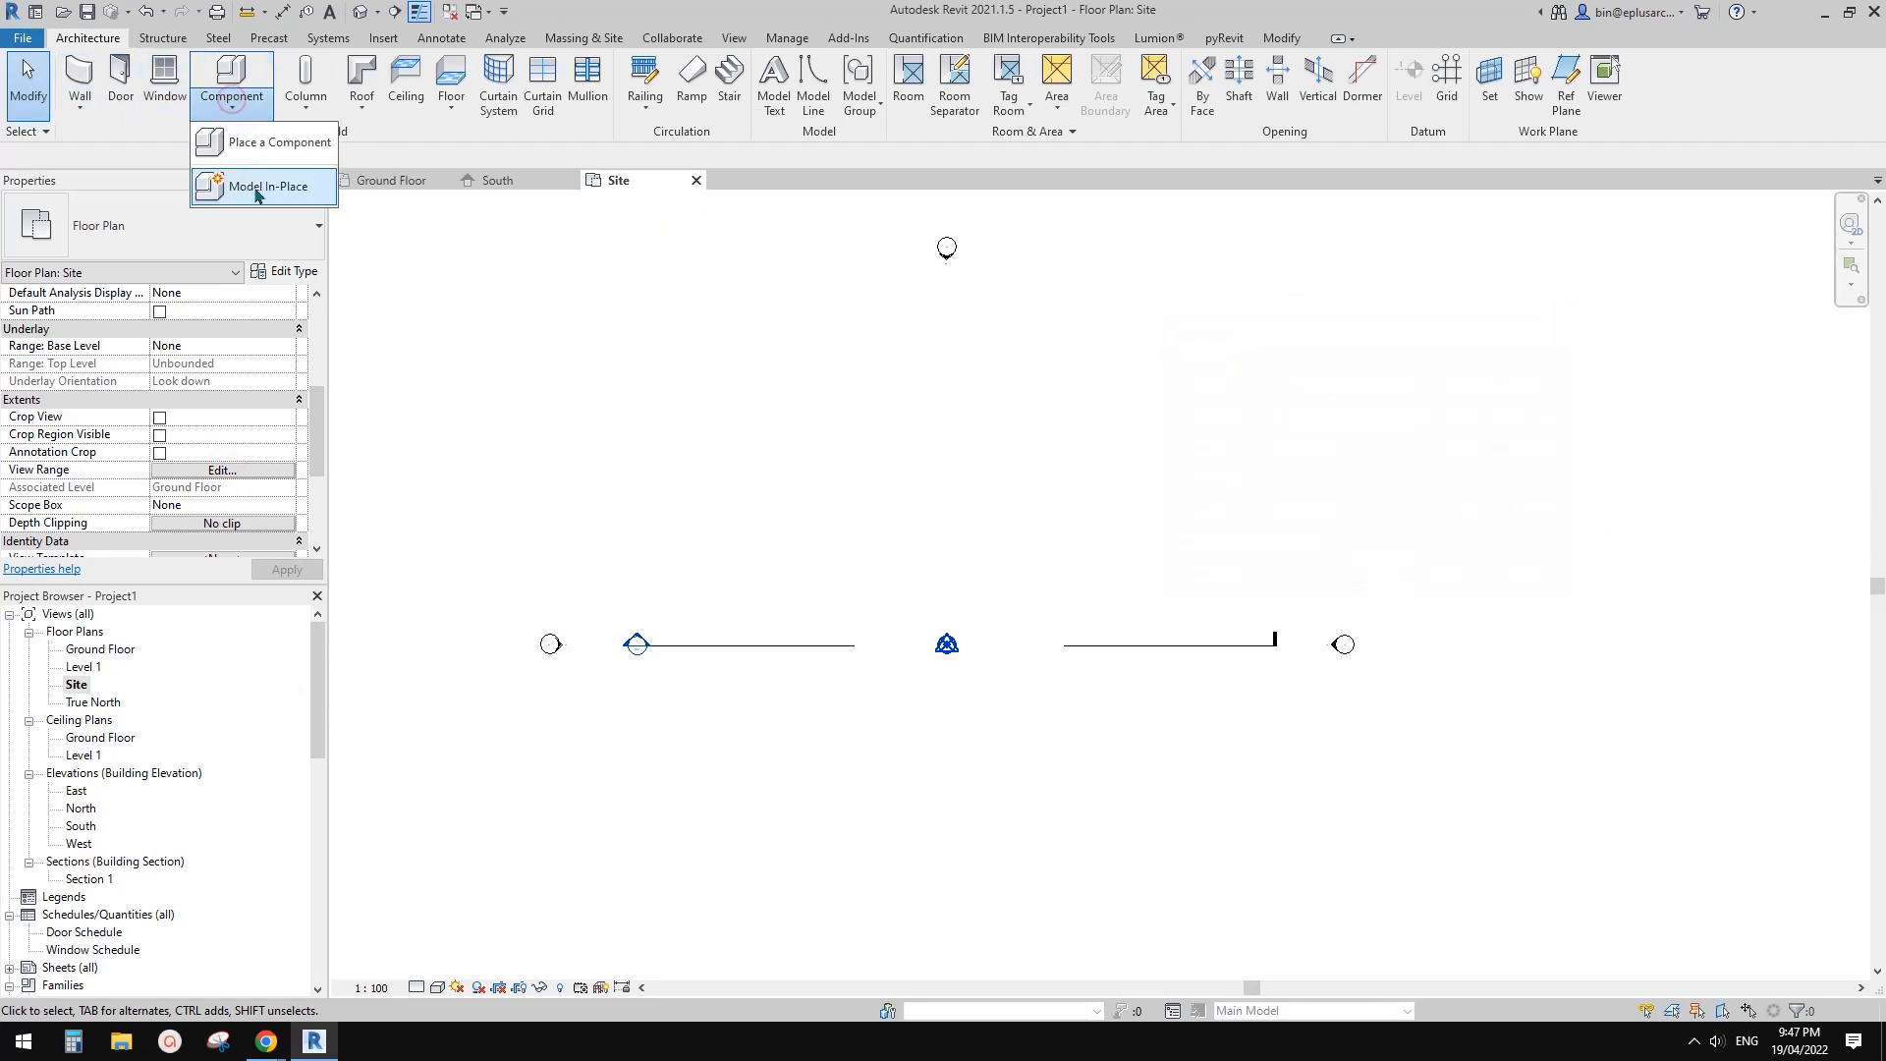
pyautogui.click(257, 193)
pyautogui.click(499, 494)
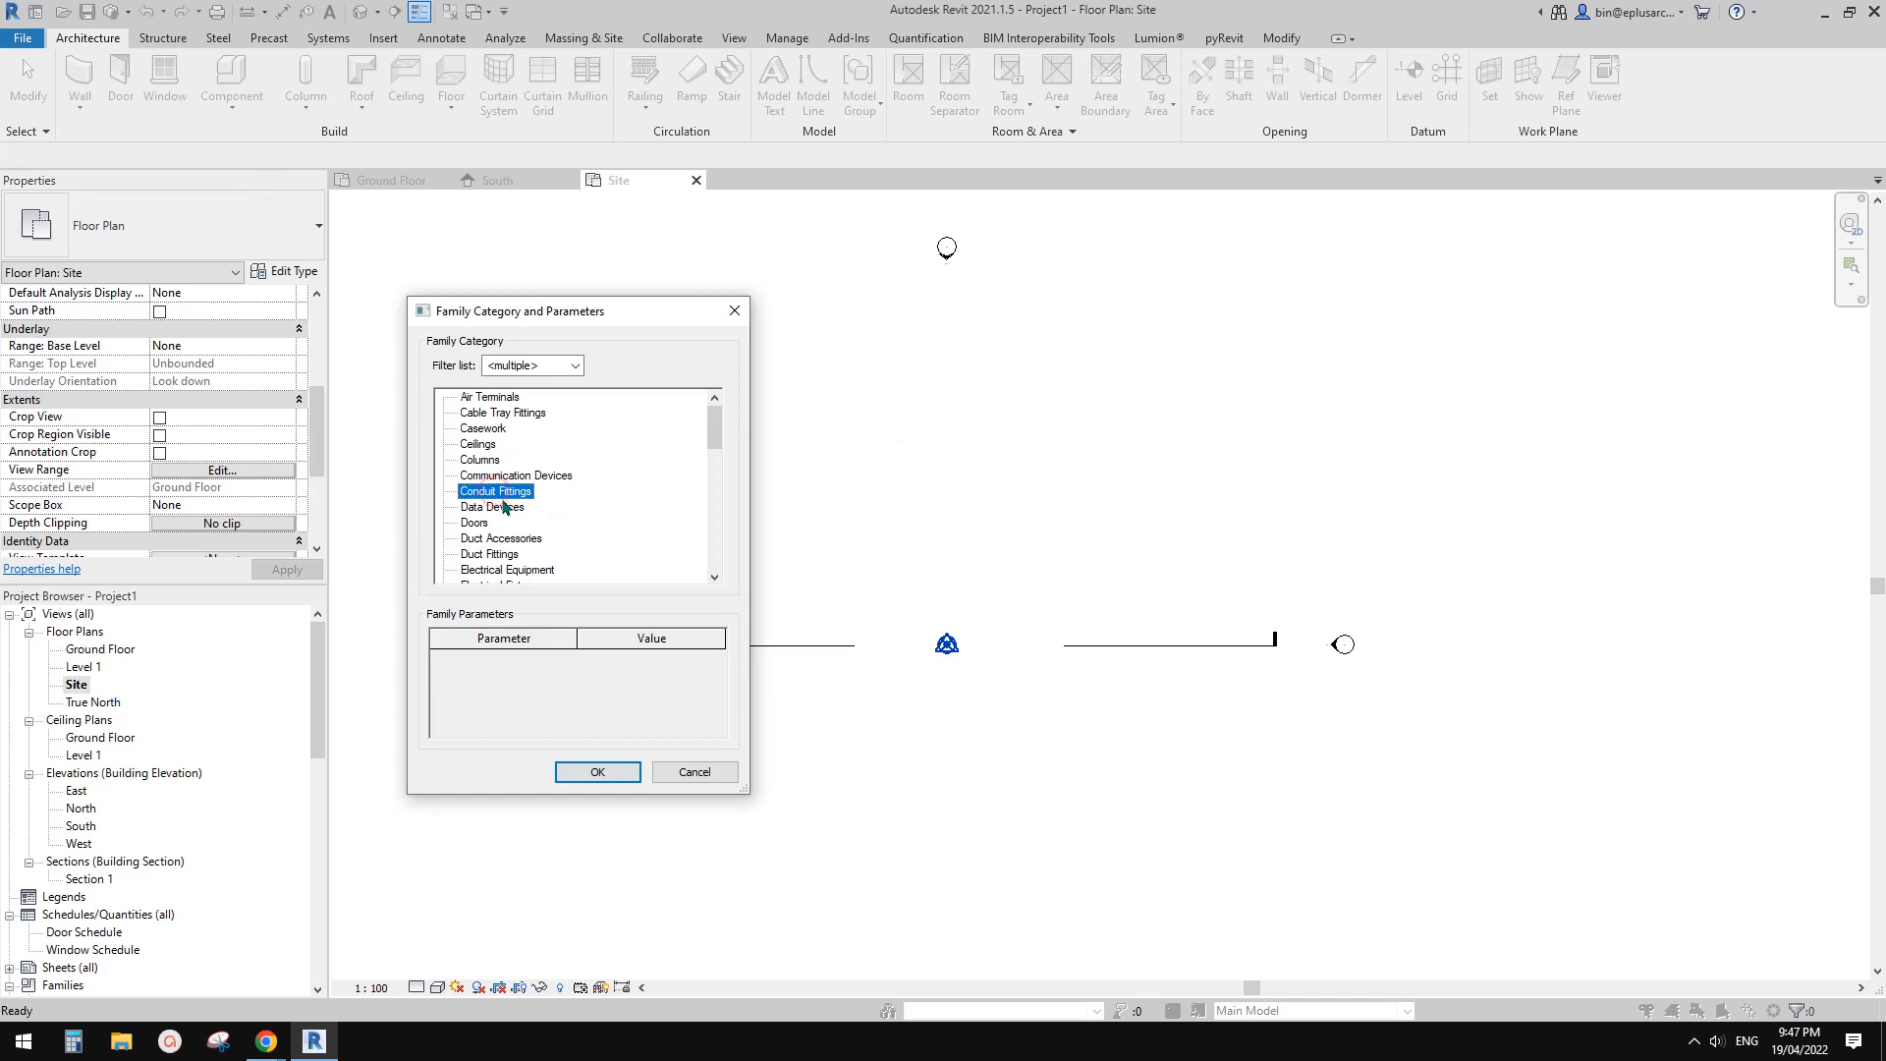
pyautogui.press('m')
pyautogui.click(599, 771)
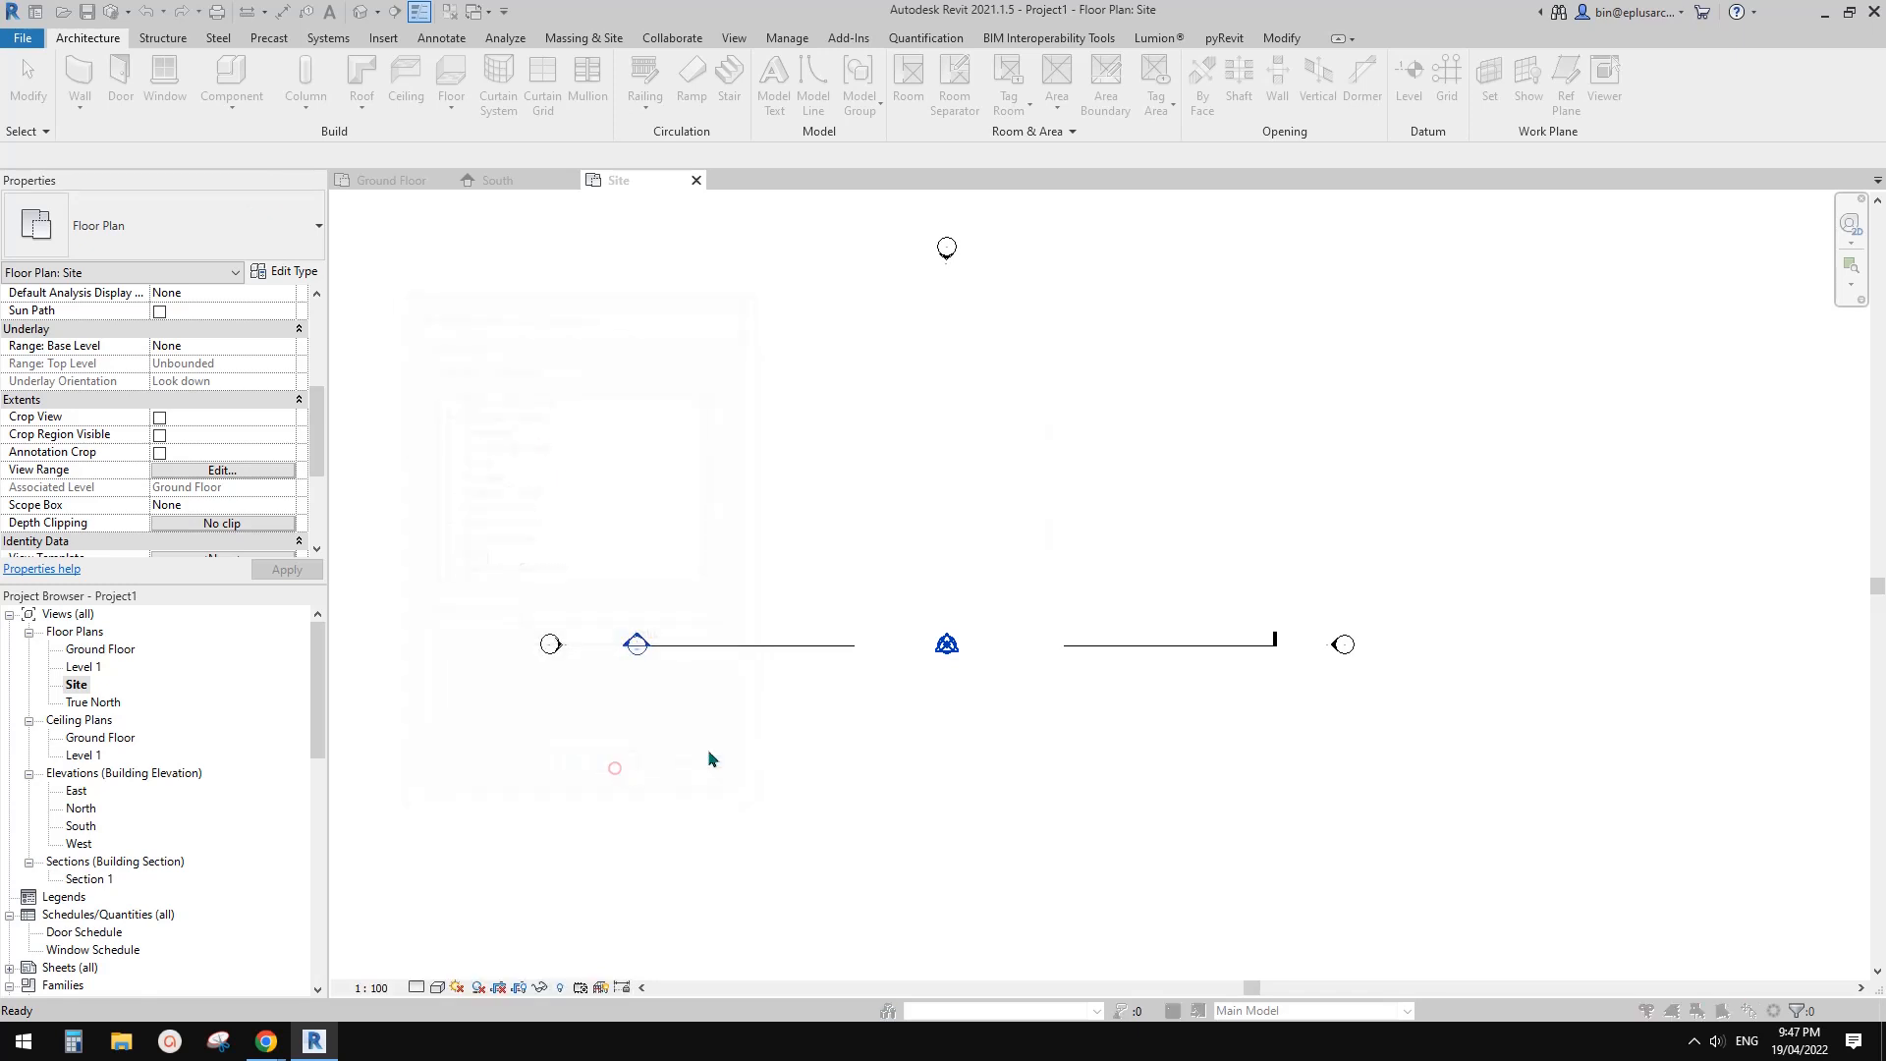
pyautogui.click(1200, 521)
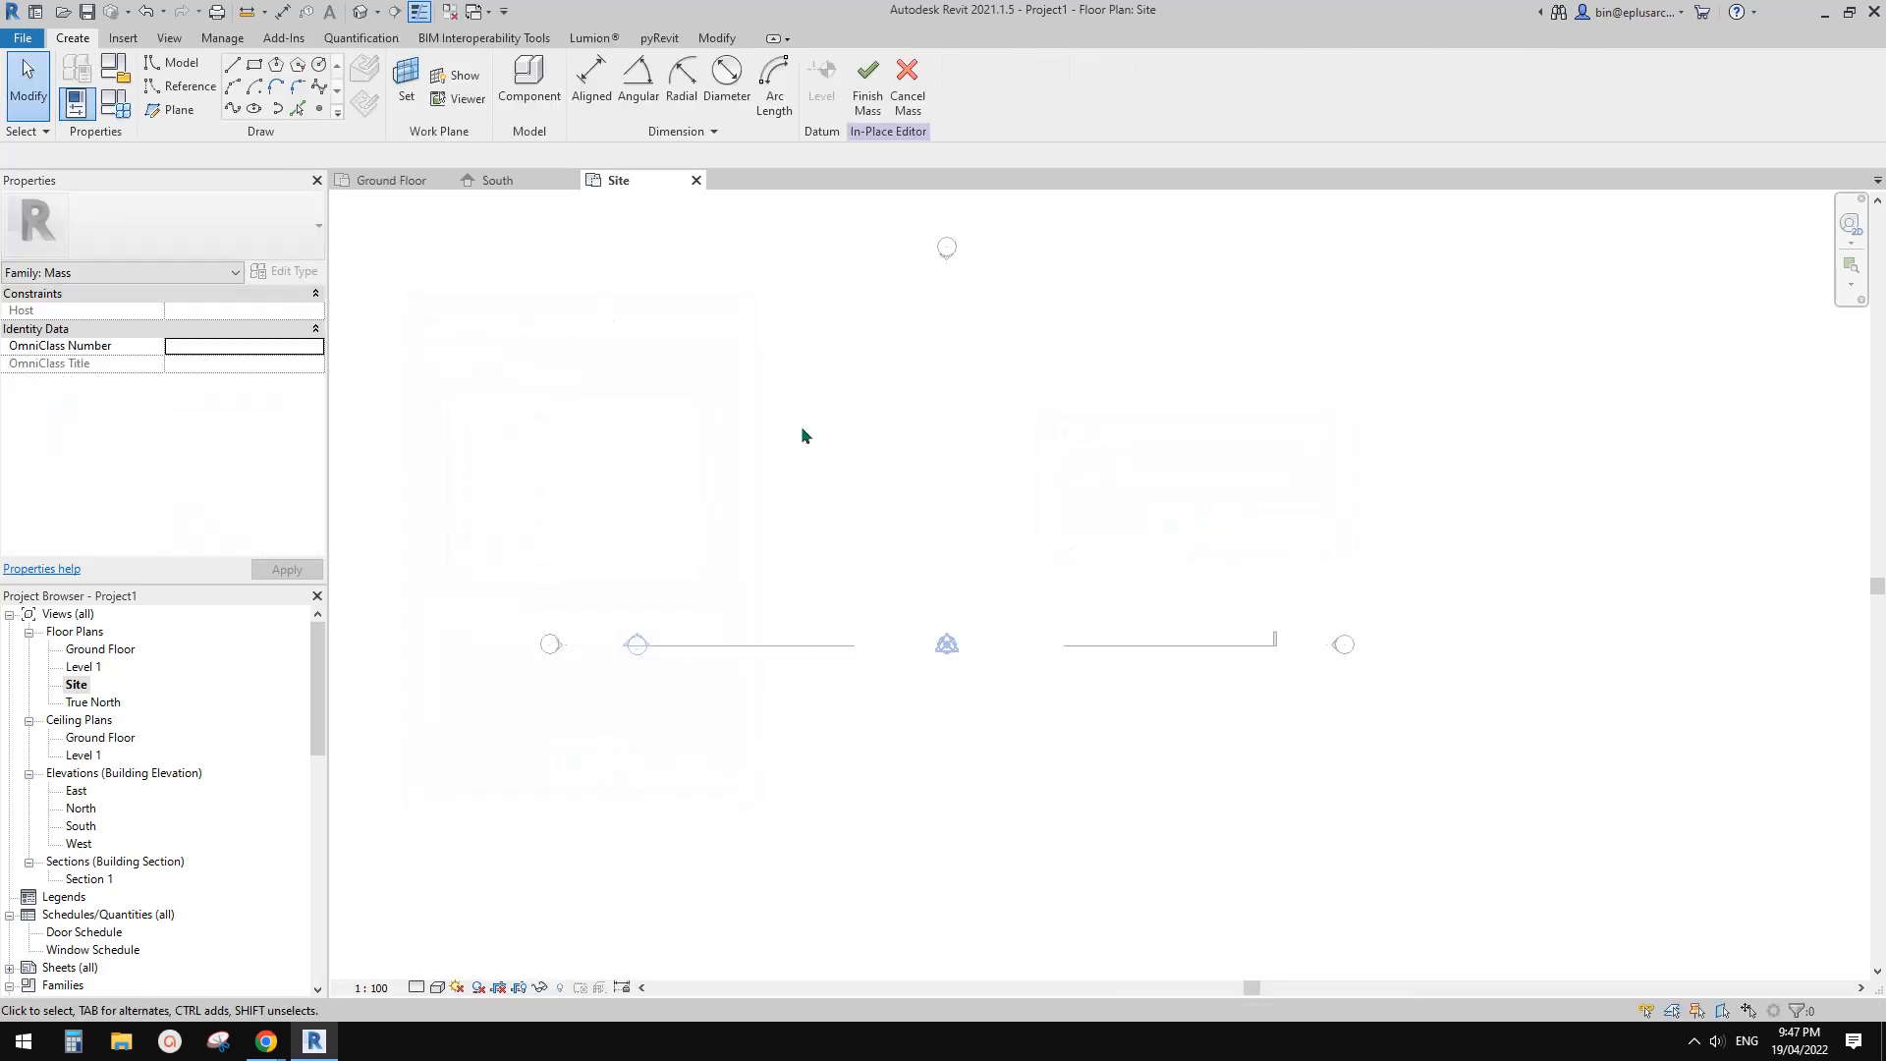
# Draw a reference-line circle of about 5200 radius on the Ground Floor level, centred on the project base point
pyautogui.click(181, 86)
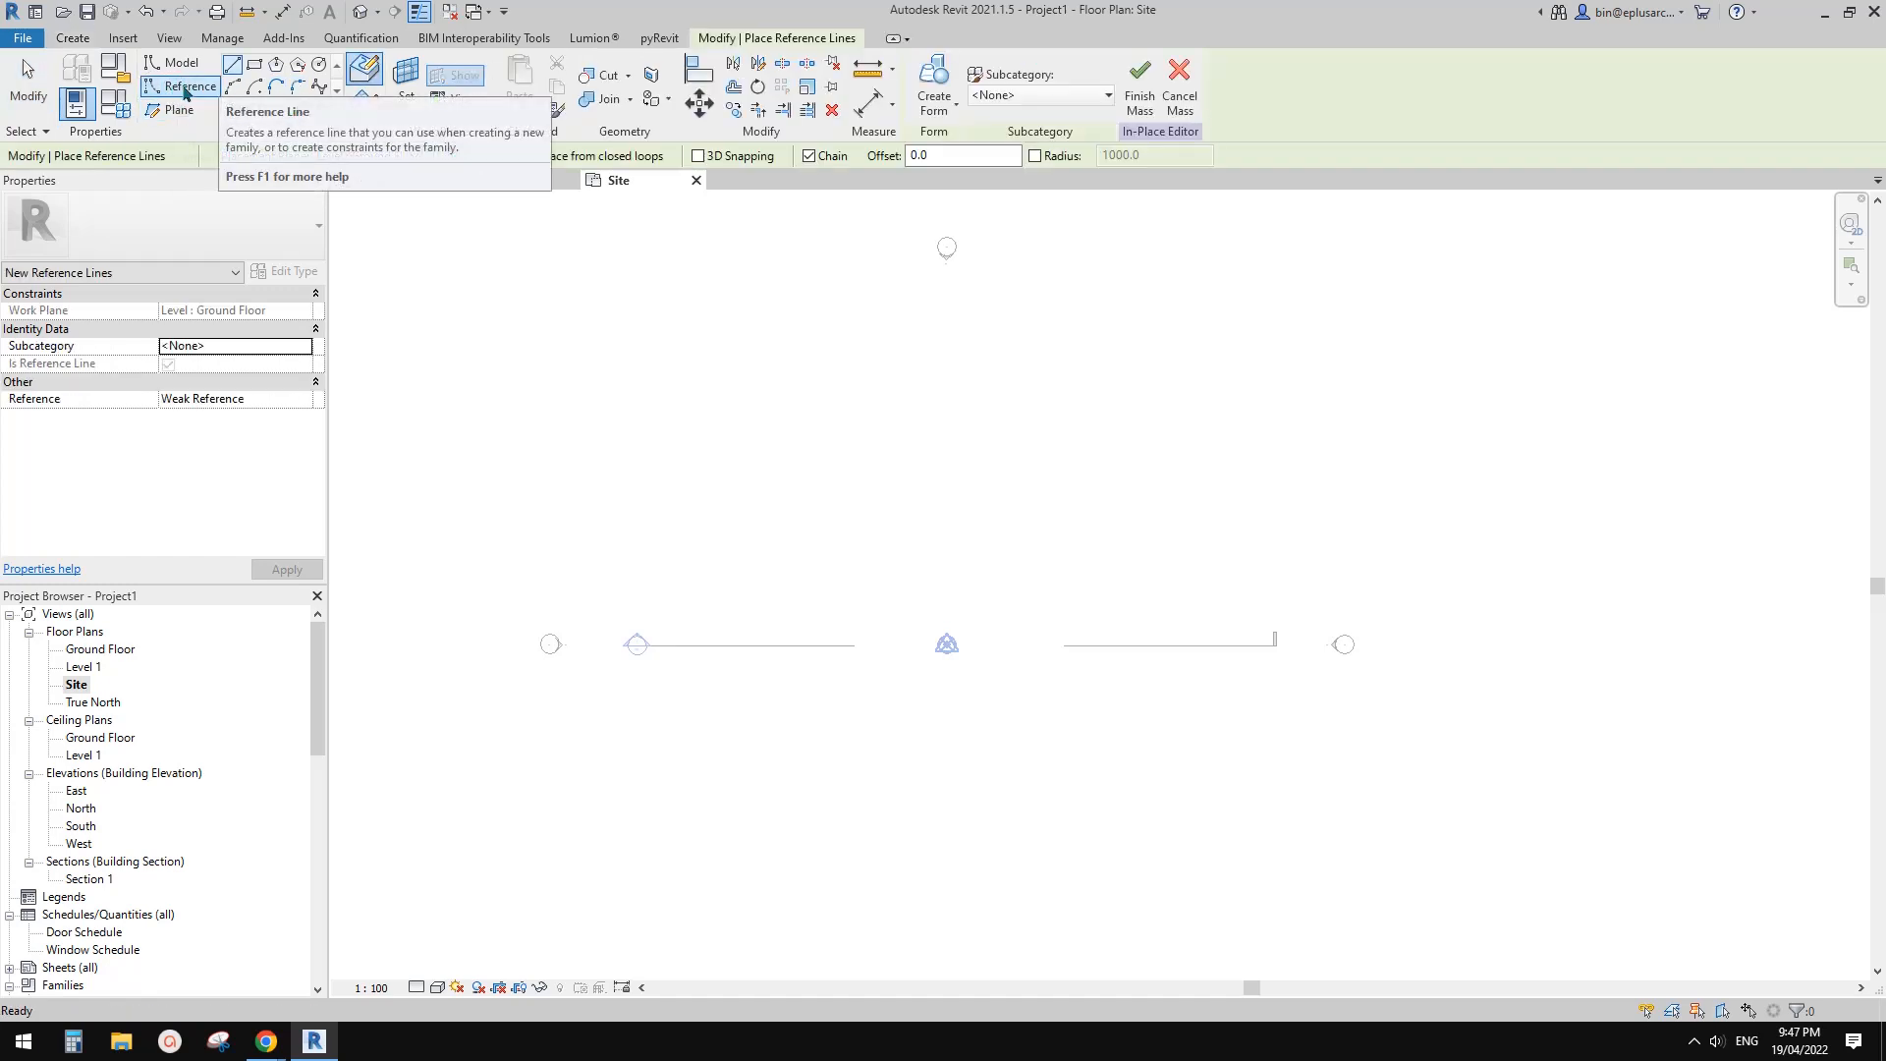
pyautogui.click(319, 64)
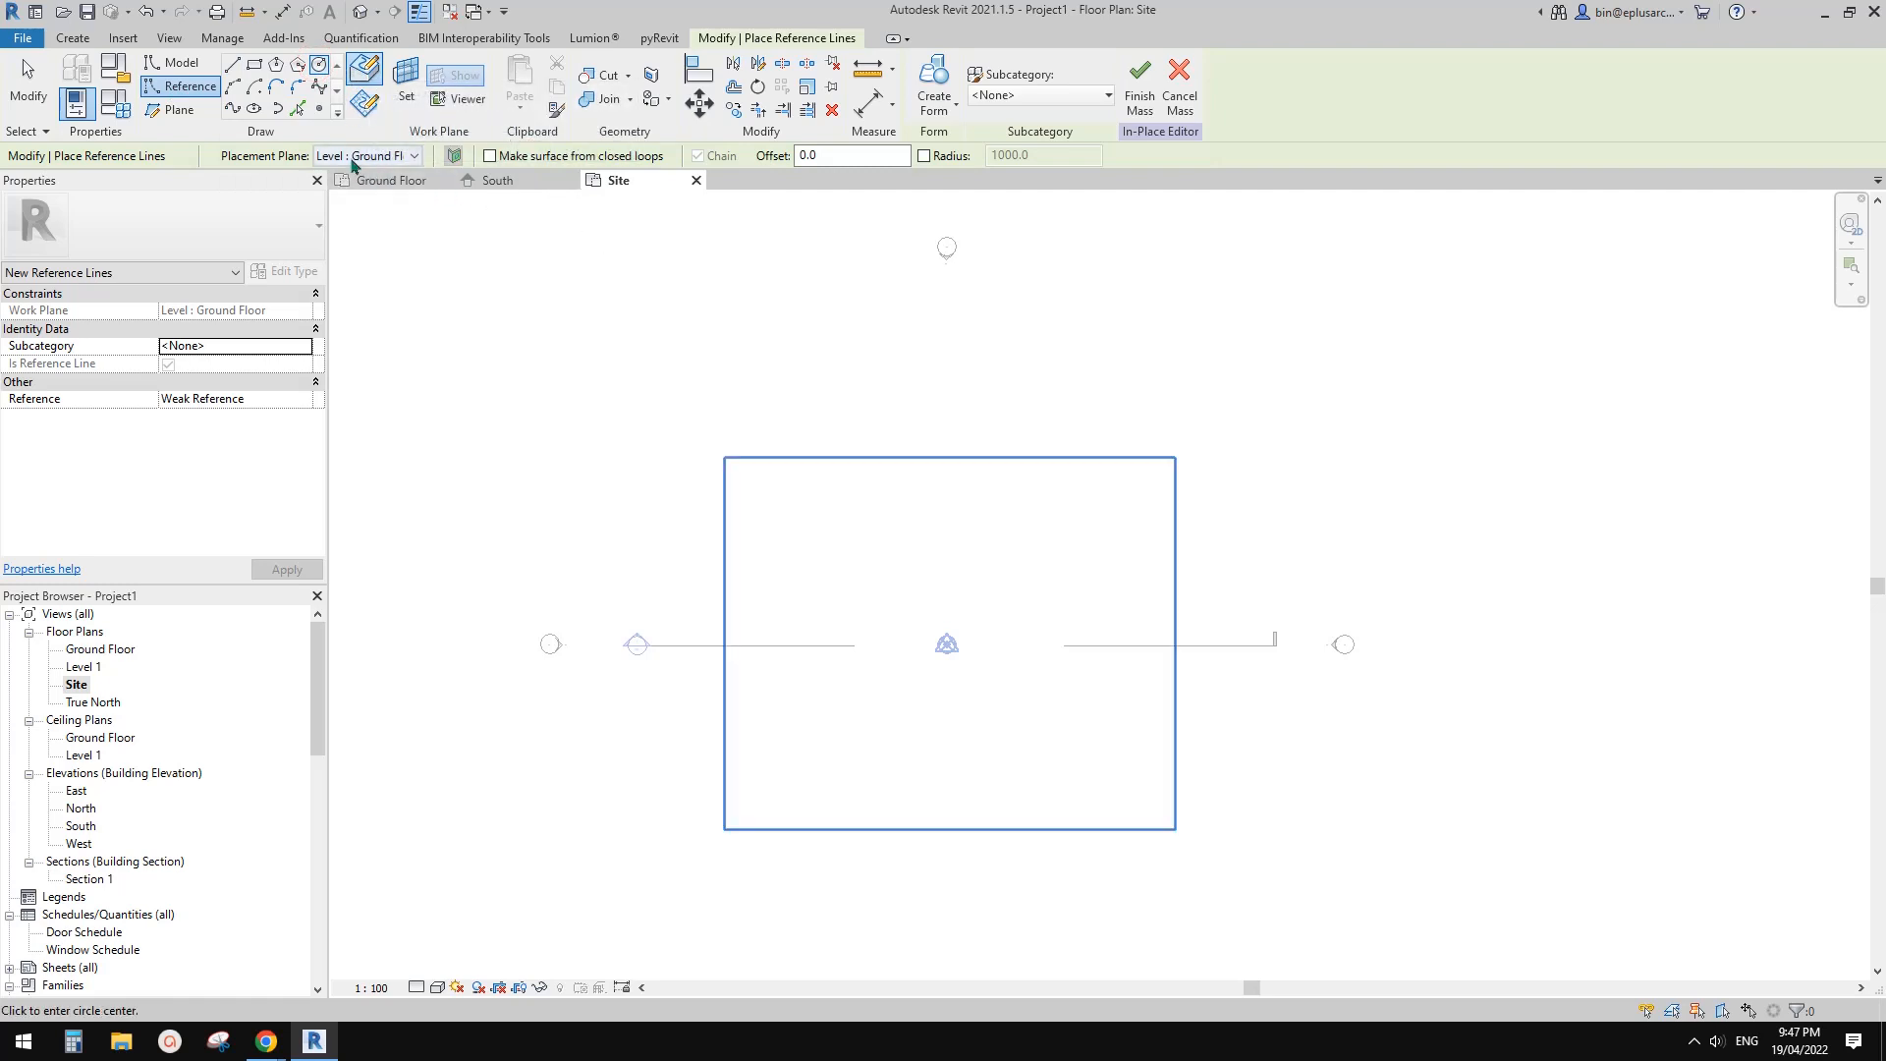
pyautogui.click(946, 645)
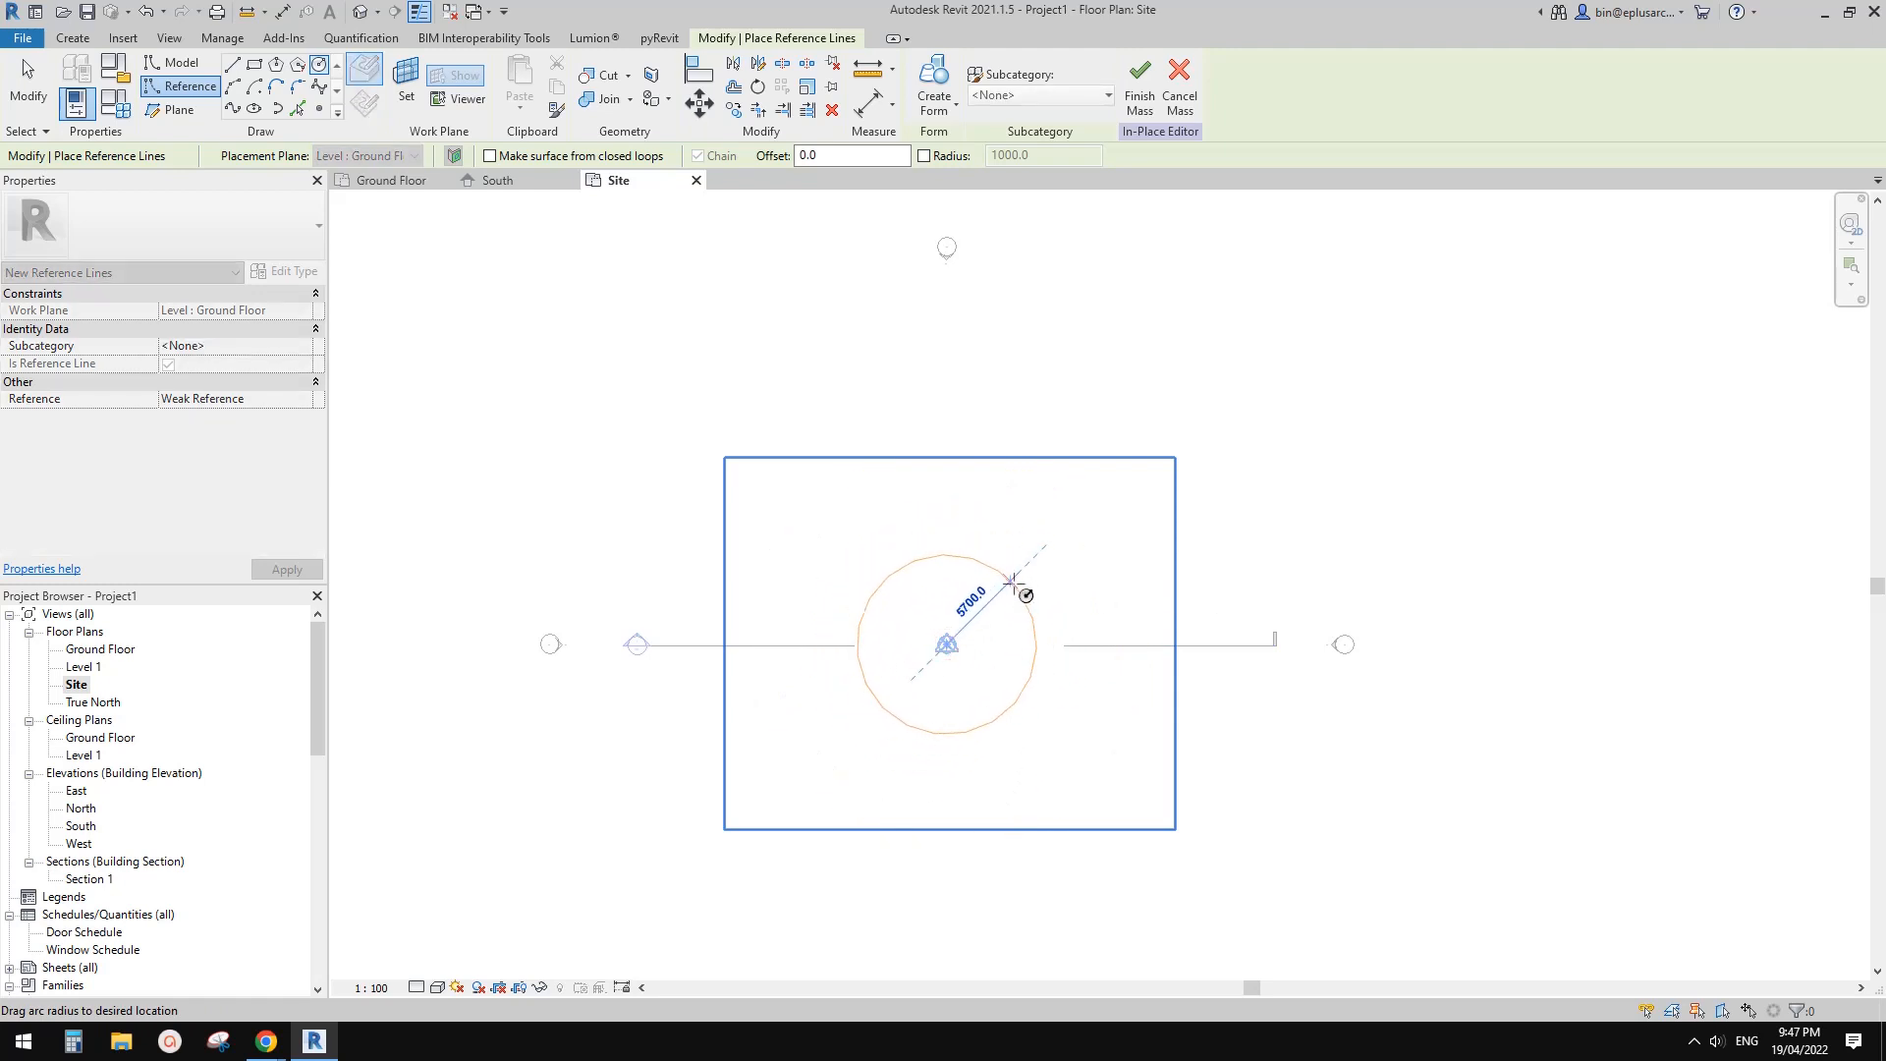
pyautogui.click(1018, 607)
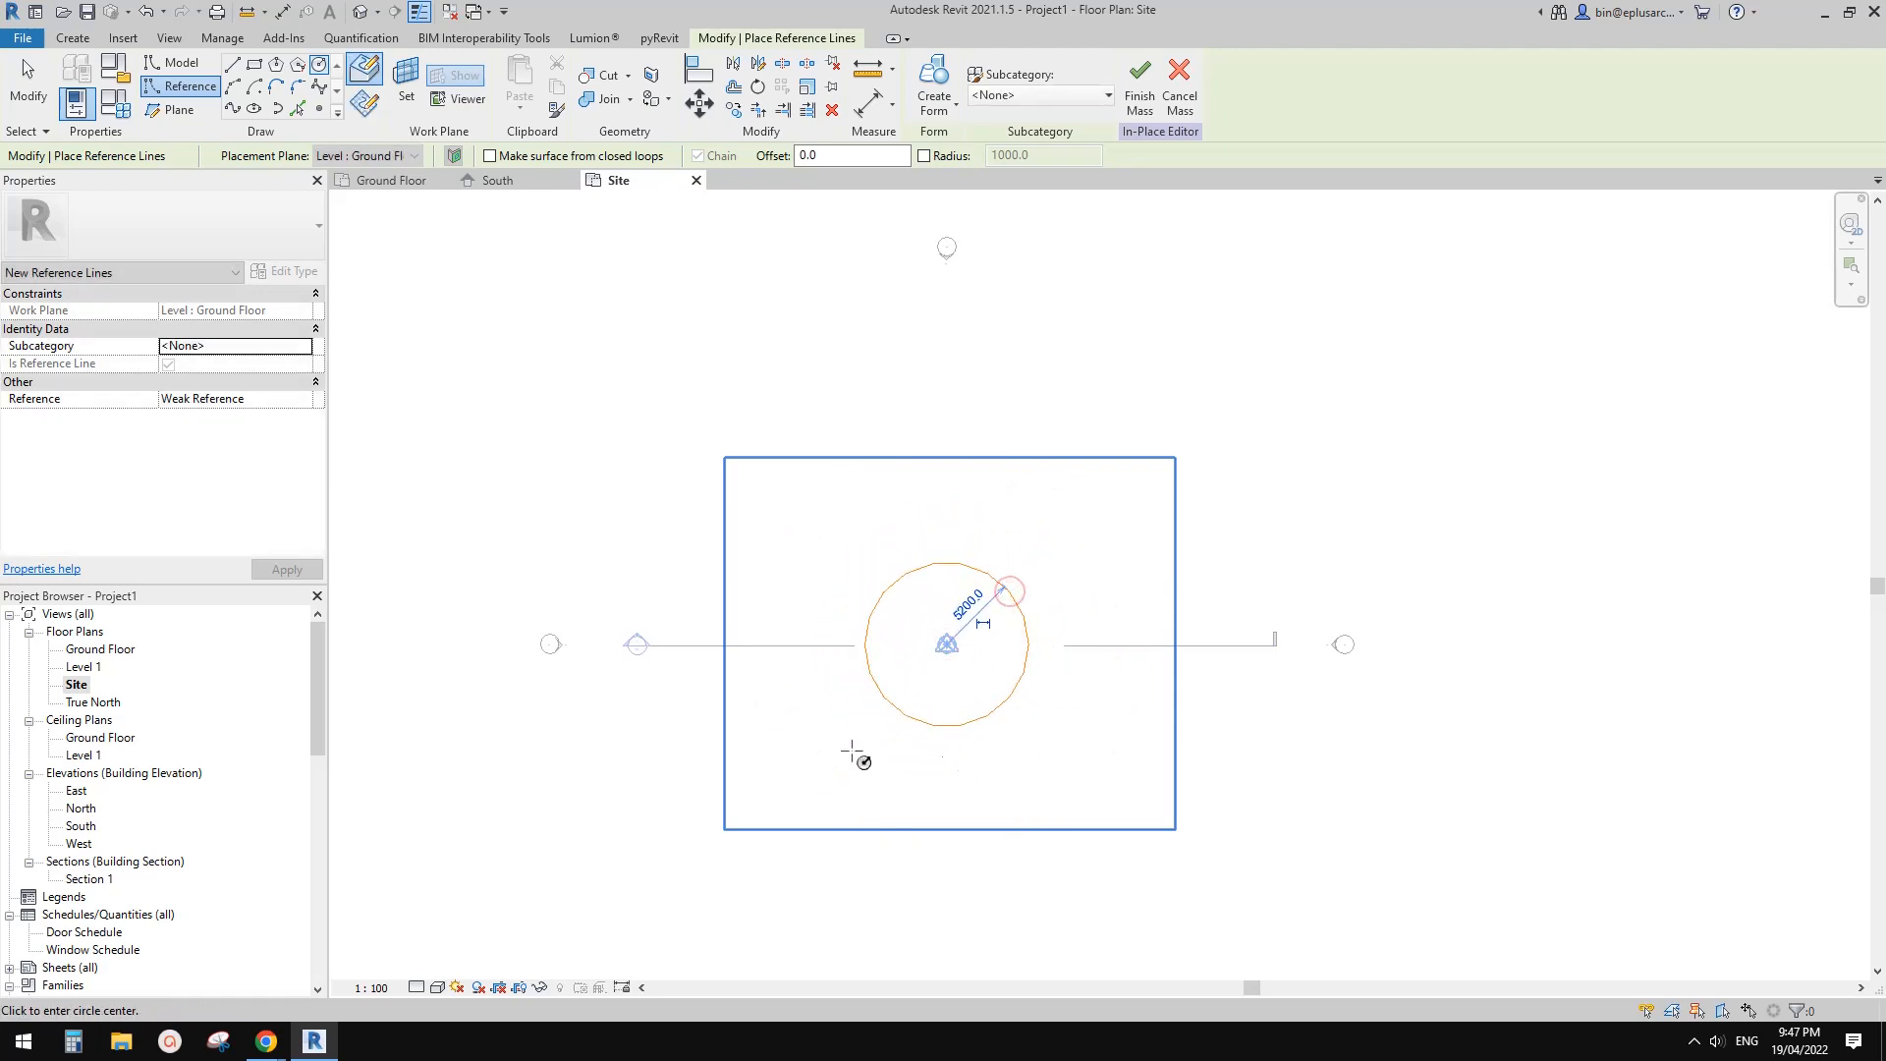
# Open the South elevation and select the reference-line circle on the Ground Floor level
pyautogui.doubleClick(79, 827)
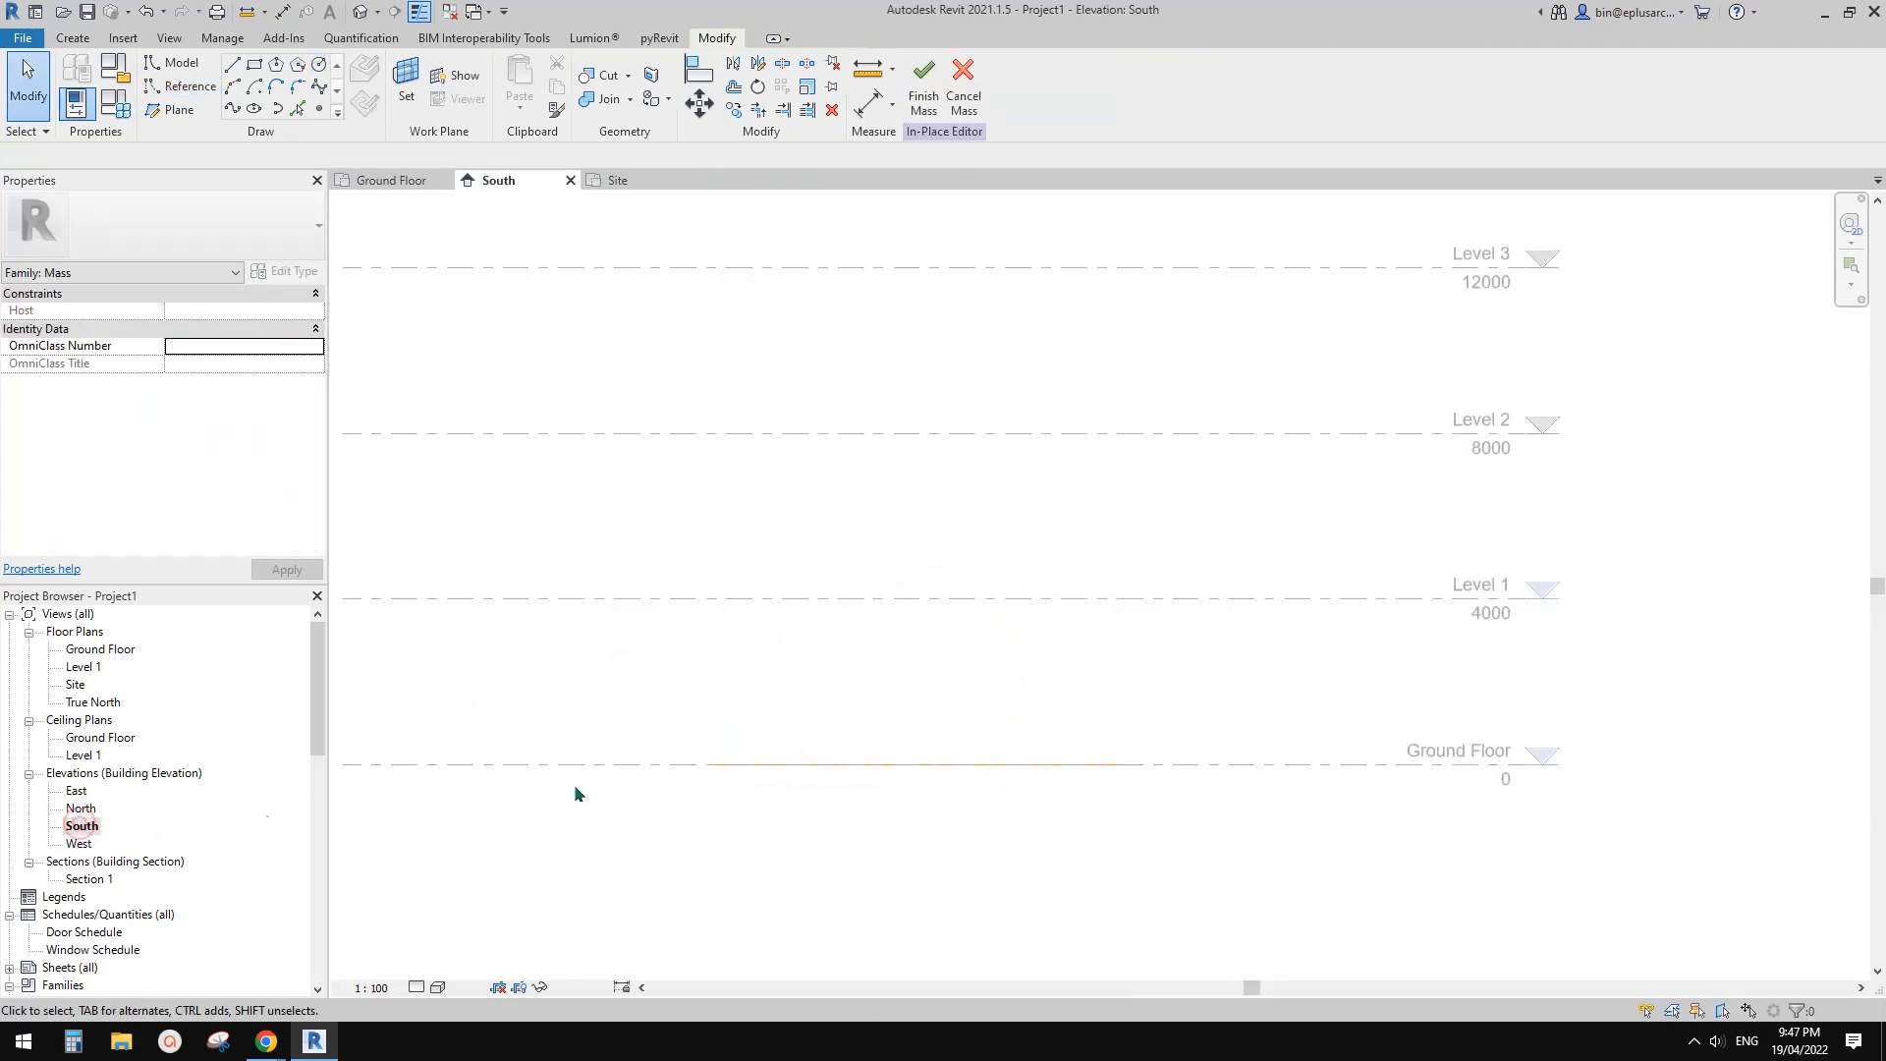
pyautogui.scroll(-1, 870, 738)
pyautogui.click(951, 764)
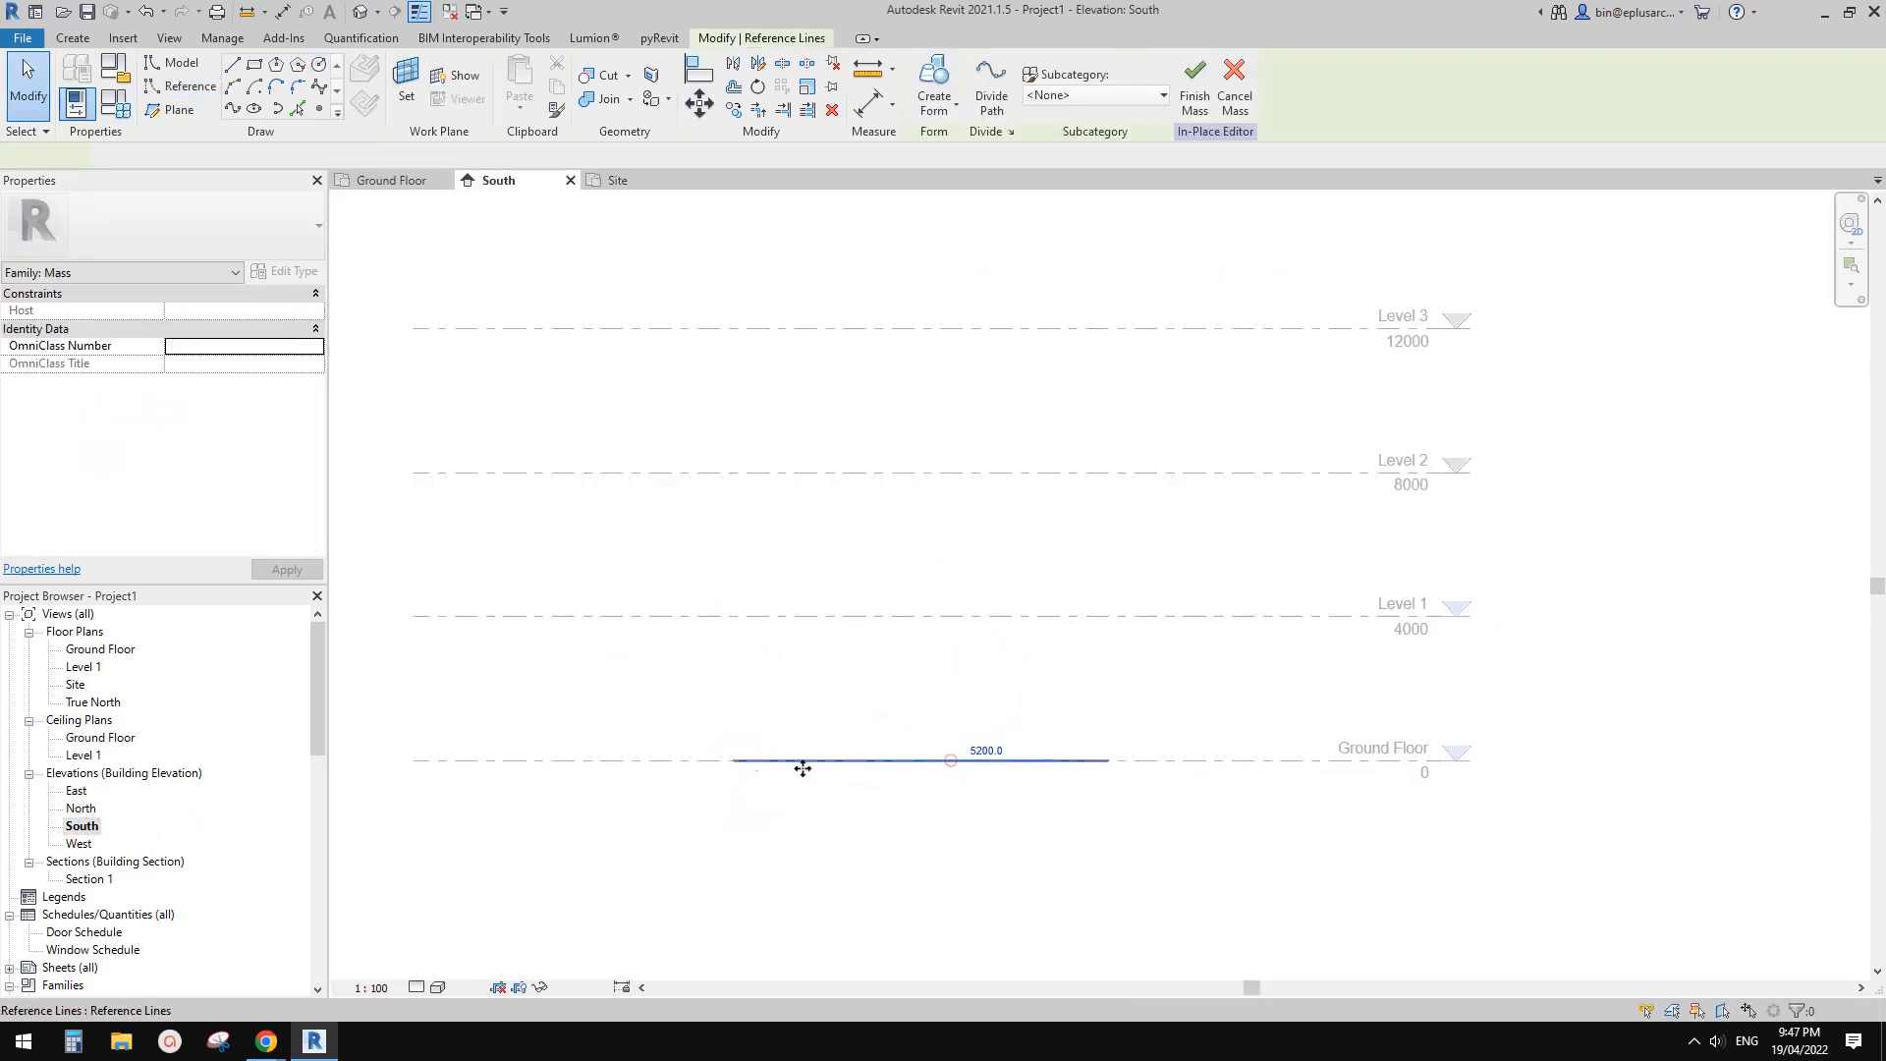
pyautogui.moveTo(1101, 752); pyautogui.dragTo(1045, 760, button='middle')
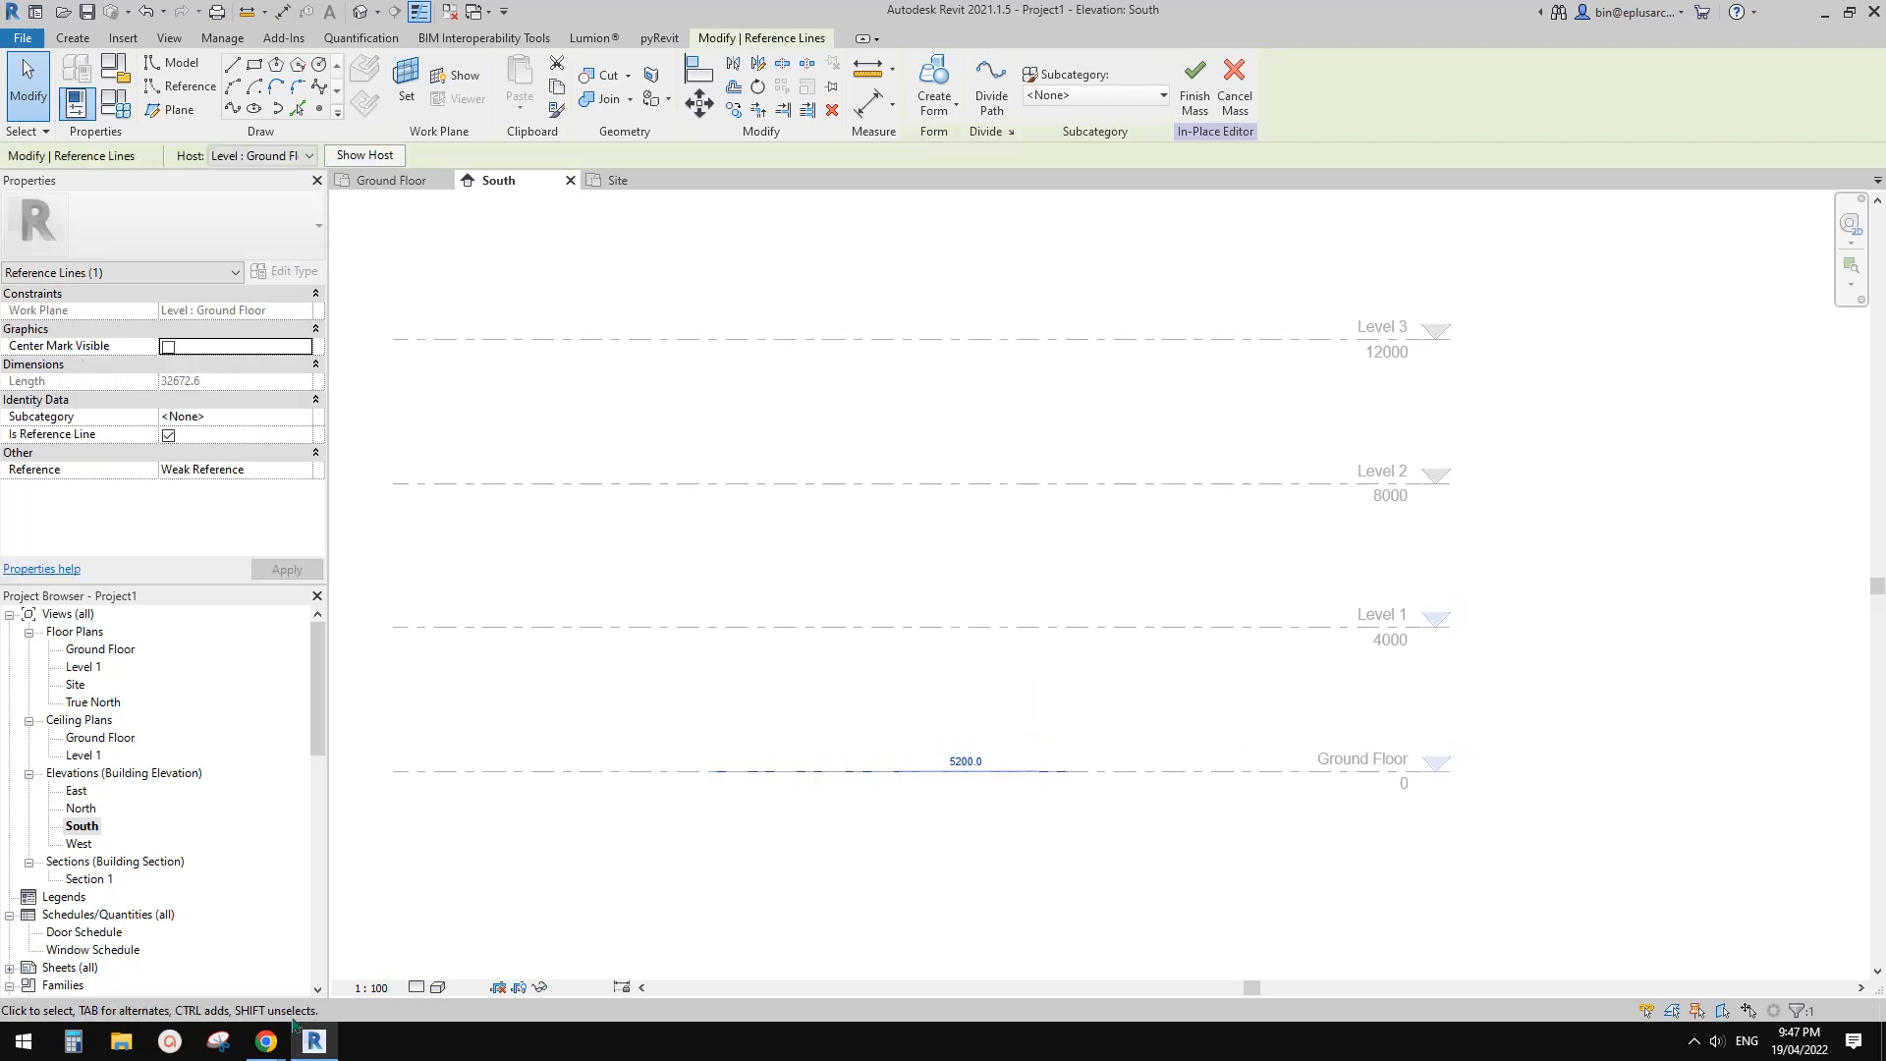
# Check the tower's proportions in the reference image in Chrome and return to Revit
pyautogui.moveTo(267, 1040)
pyautogui.click(340, 983)
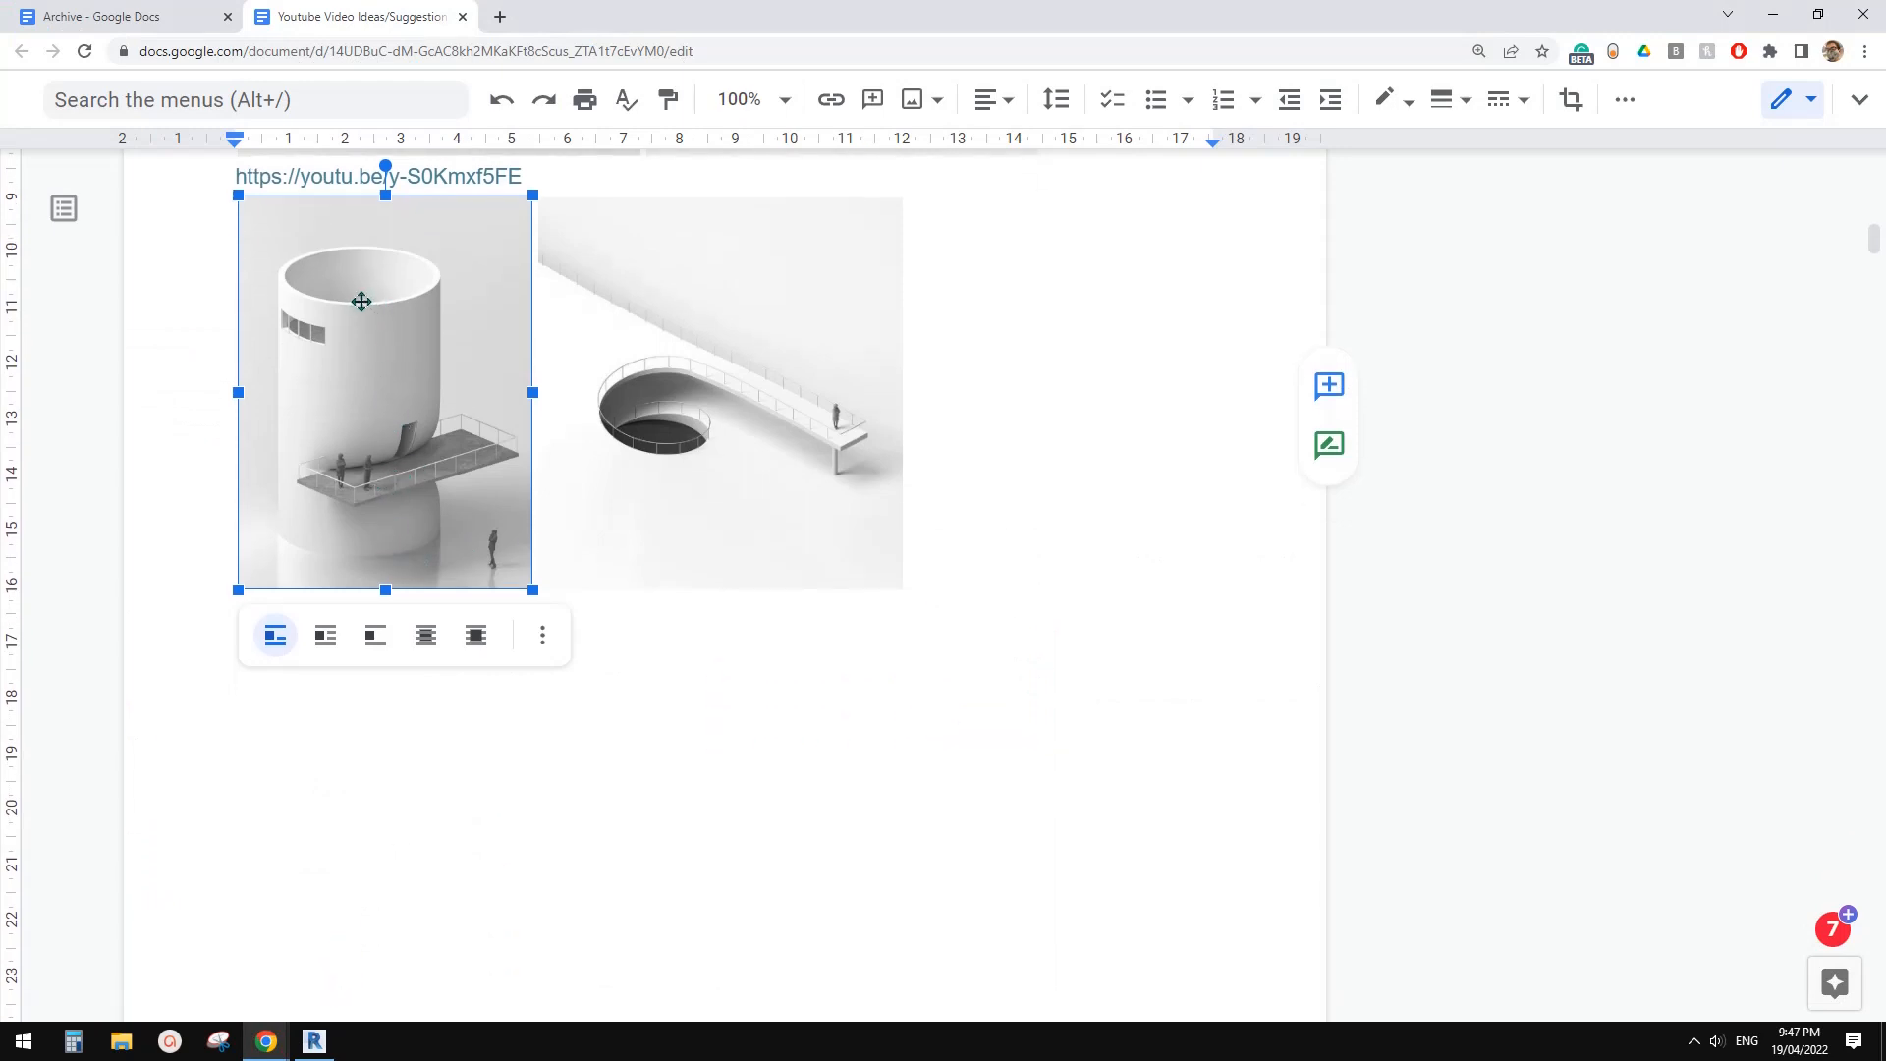
pyautogui.click(316, 1039)
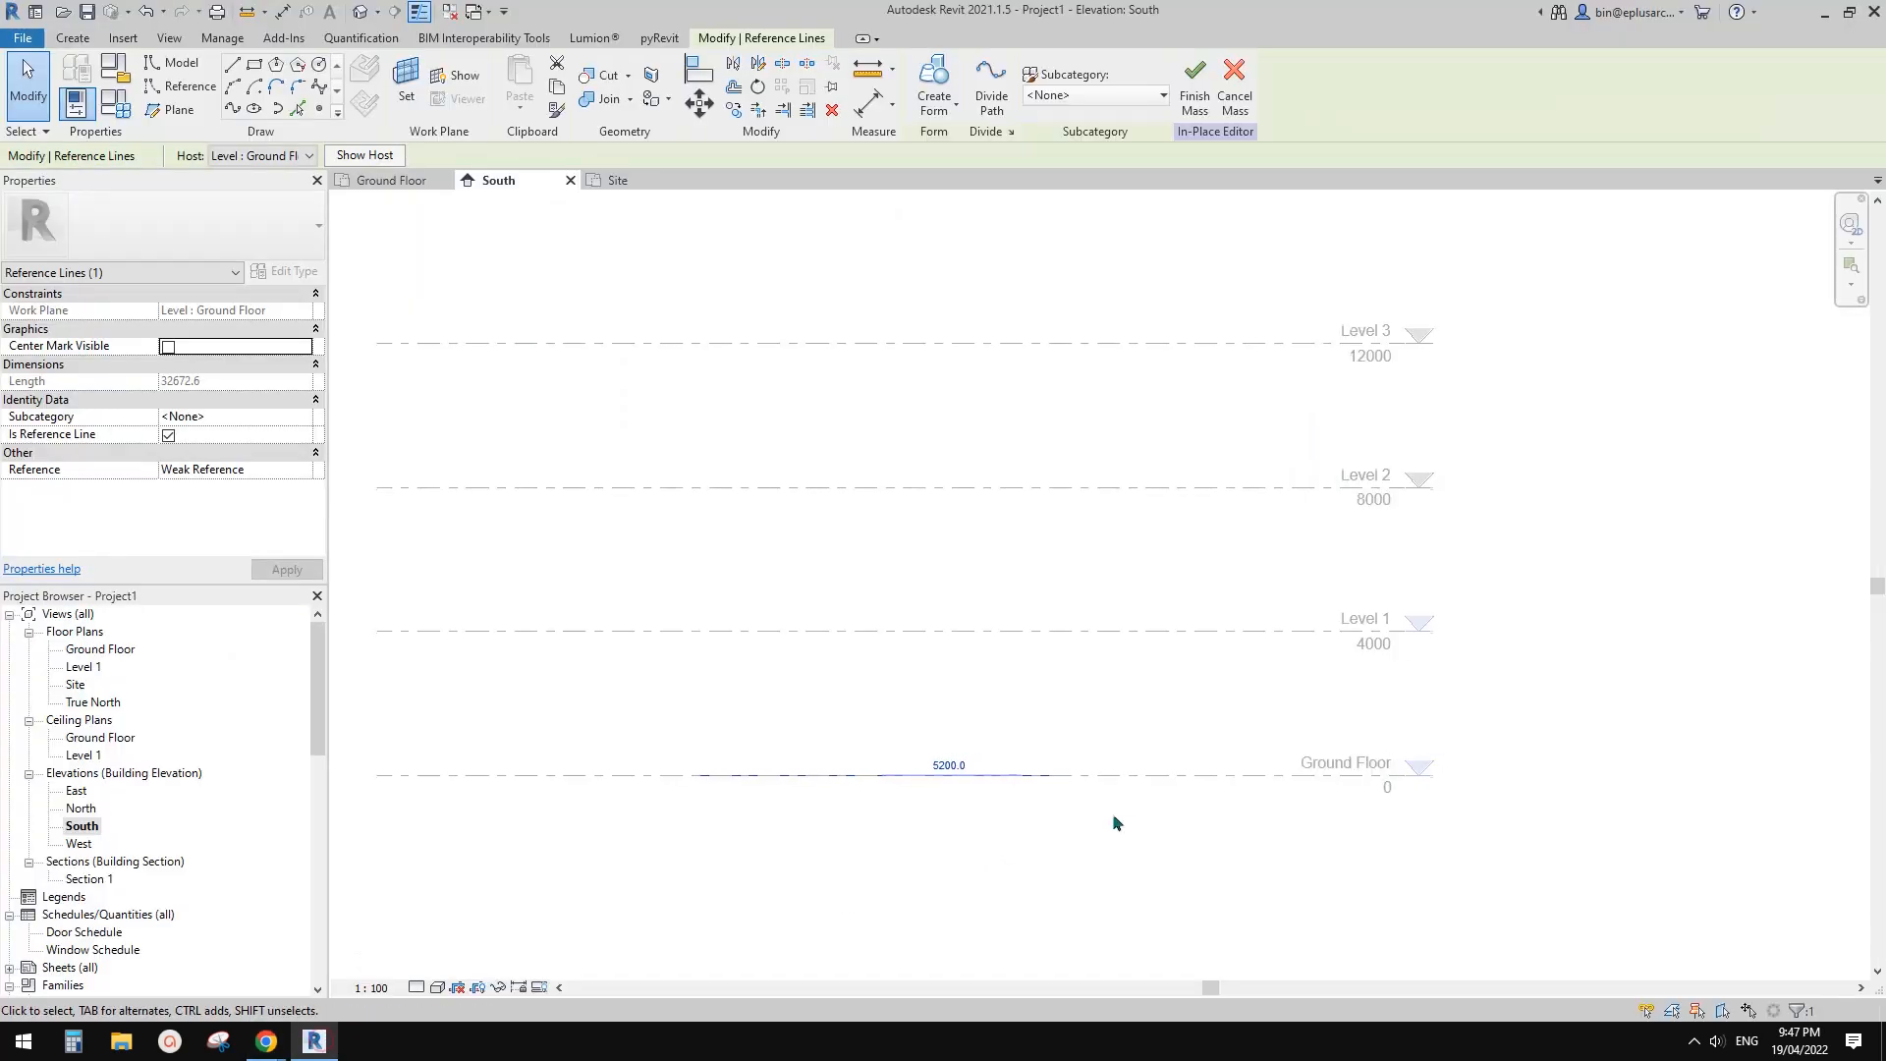
# Copy the Ground Floor circle straight up to Level 1, Level 2 and Level 3 as multiple copies
pyautogui.press('c')
pyautogui.press('o')
pyautogui.click(1165, 775)
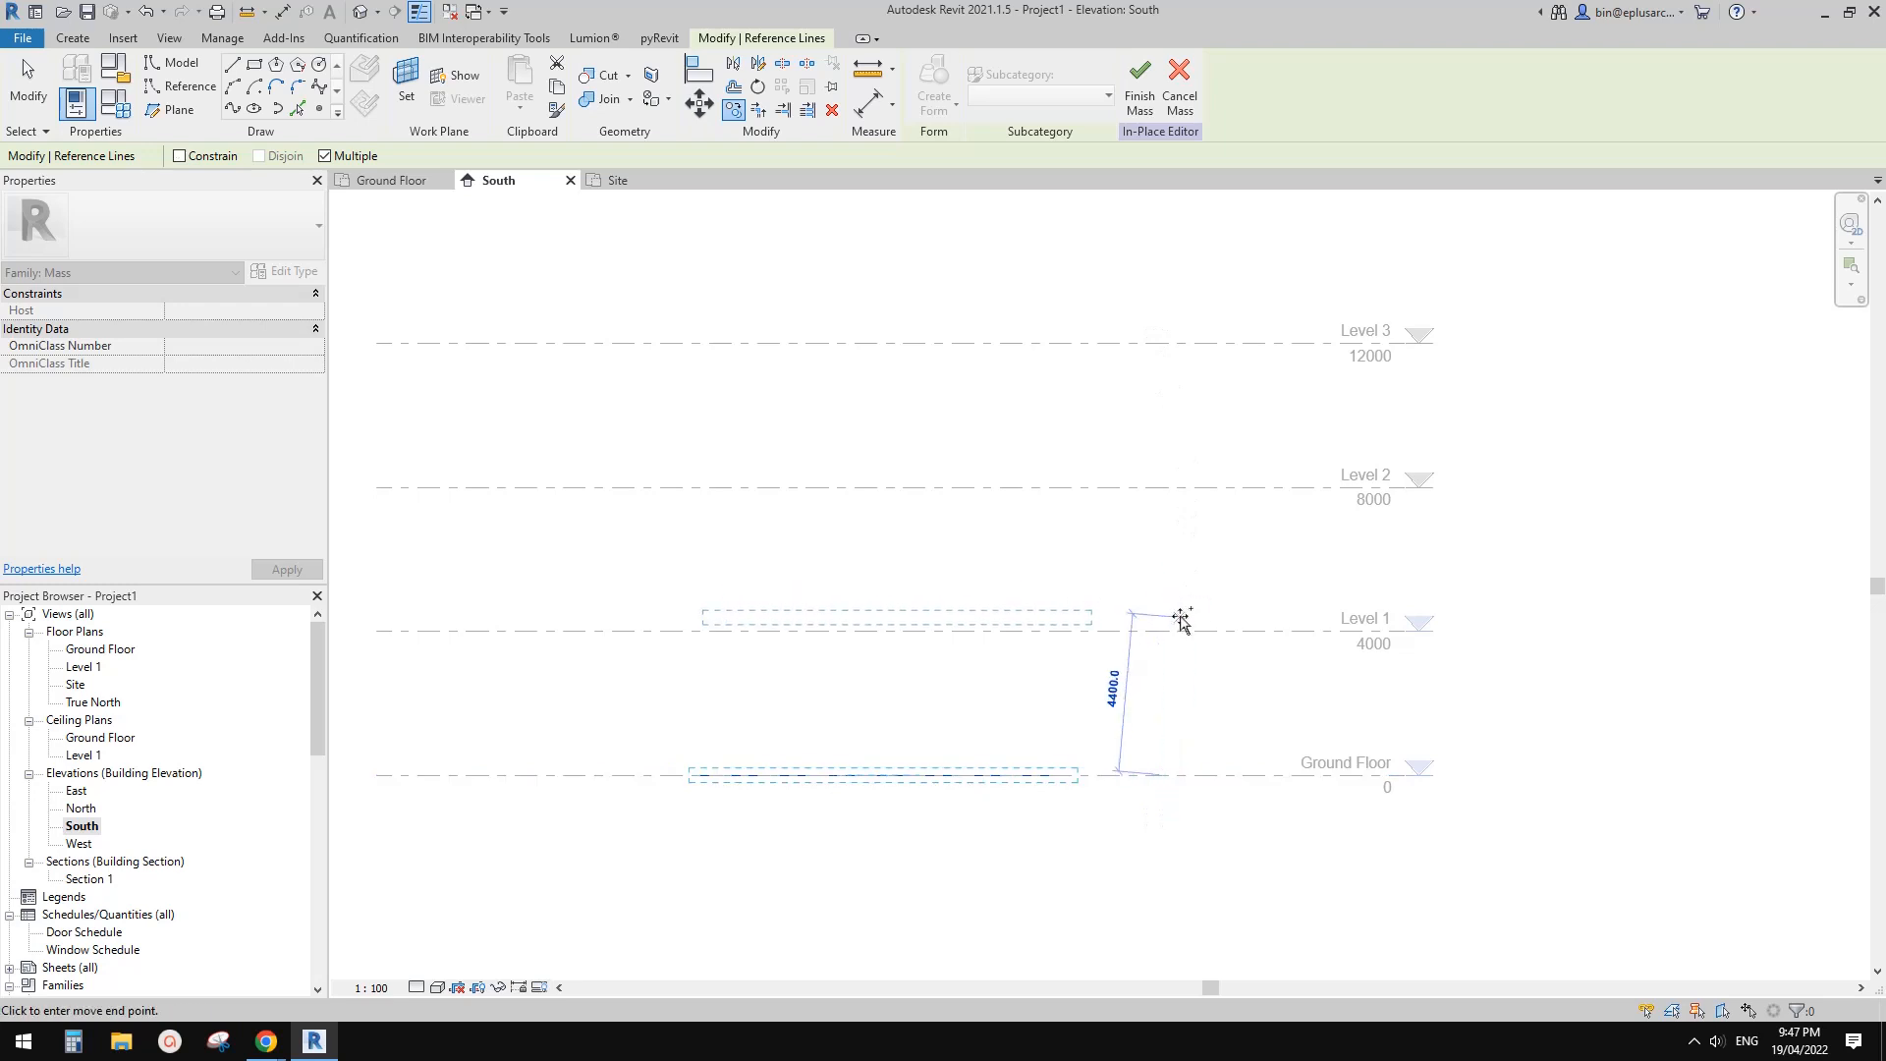
pyautogui.click(1166, 632)
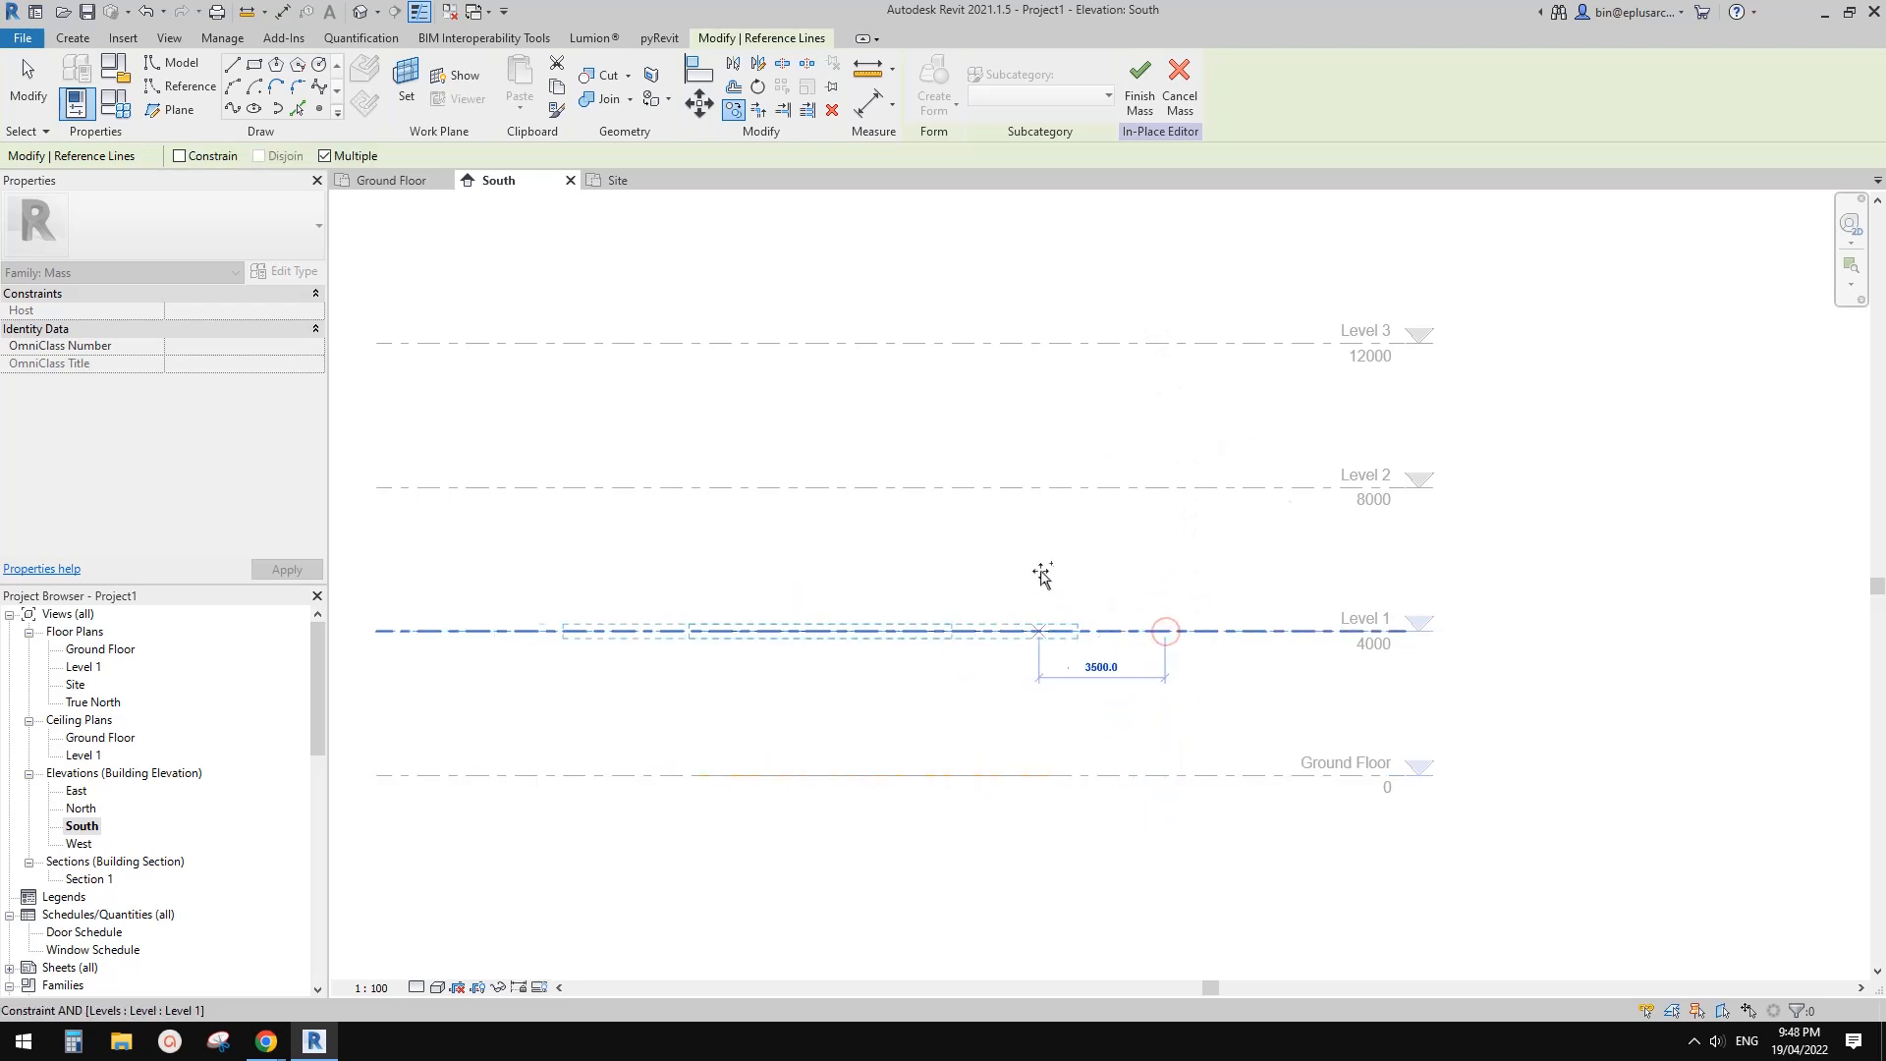
pyautogui.keyDown('shift'); pyautogui.moveTo(986, 612); pyautogui.dragTo(1002, 626, button='middle'); pyautogui.keyUp('shift')
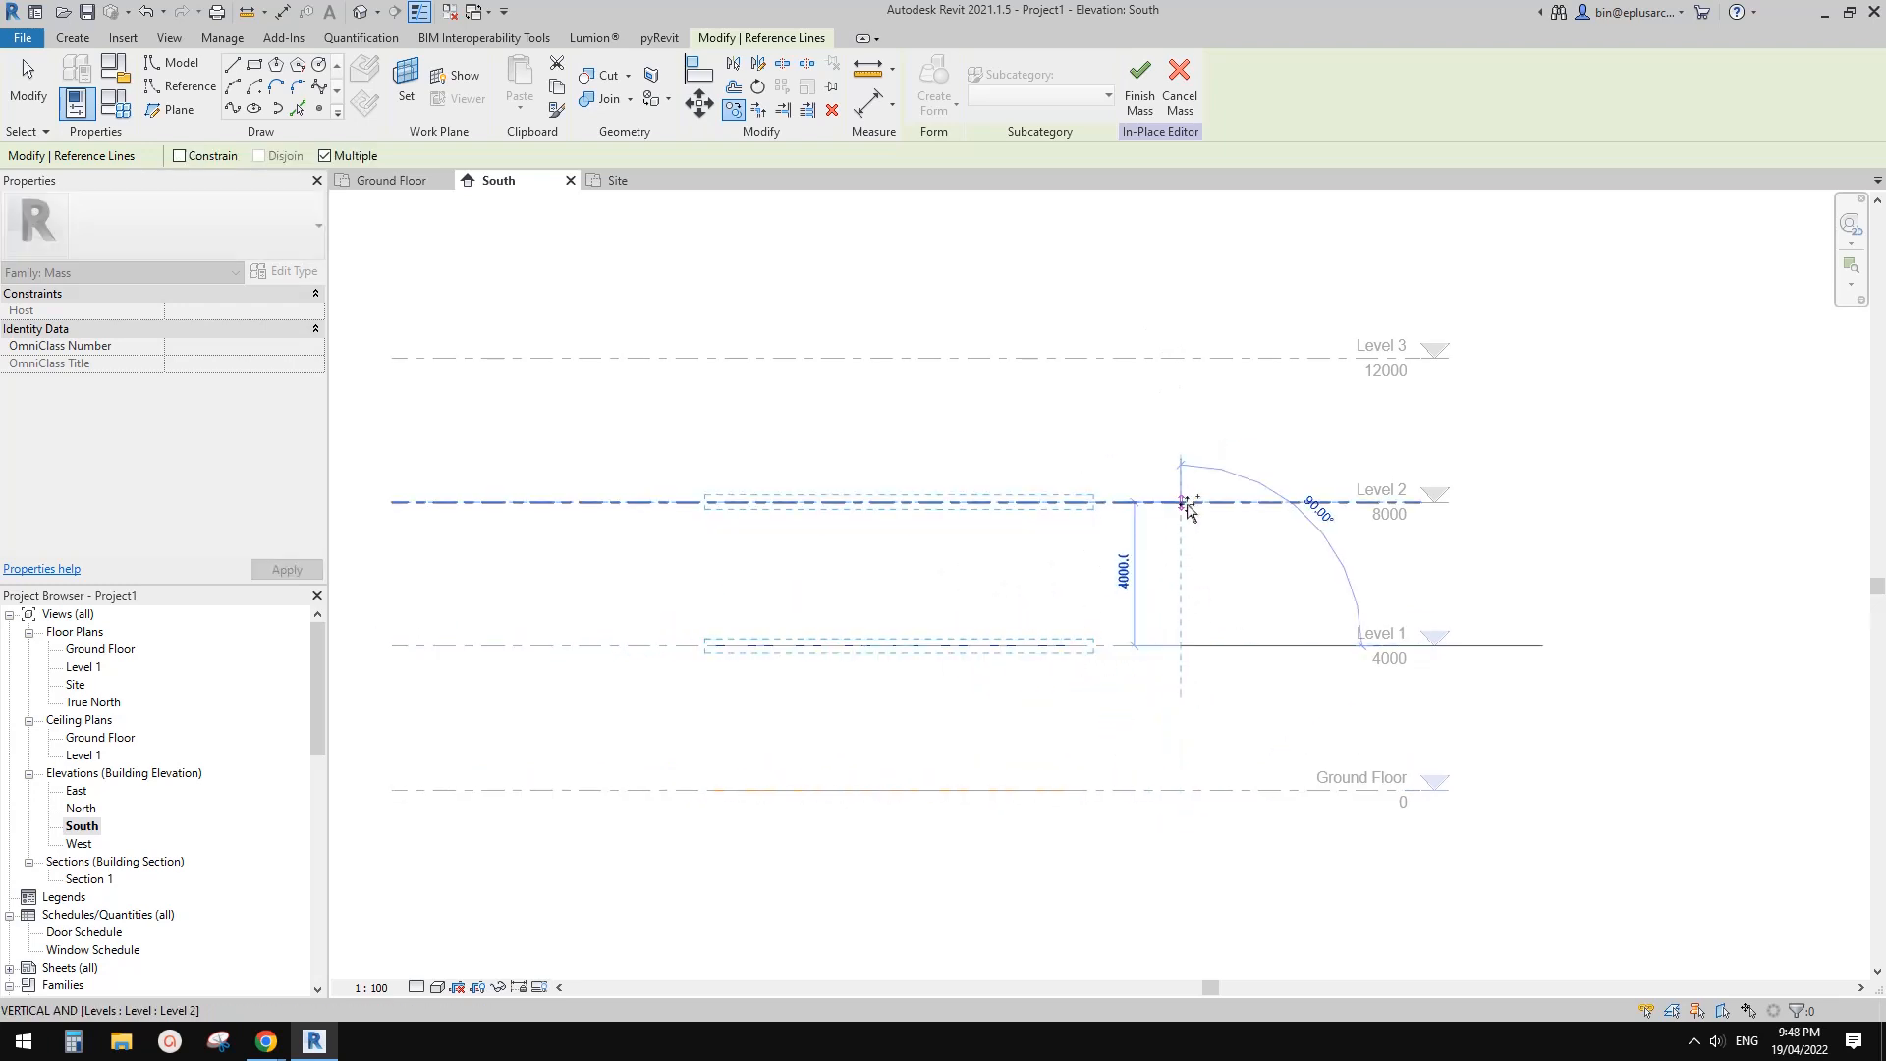
pyautogui.click(1183, 502)
pyautogui.click(1181, 359)
pyautogui.press('Escape')
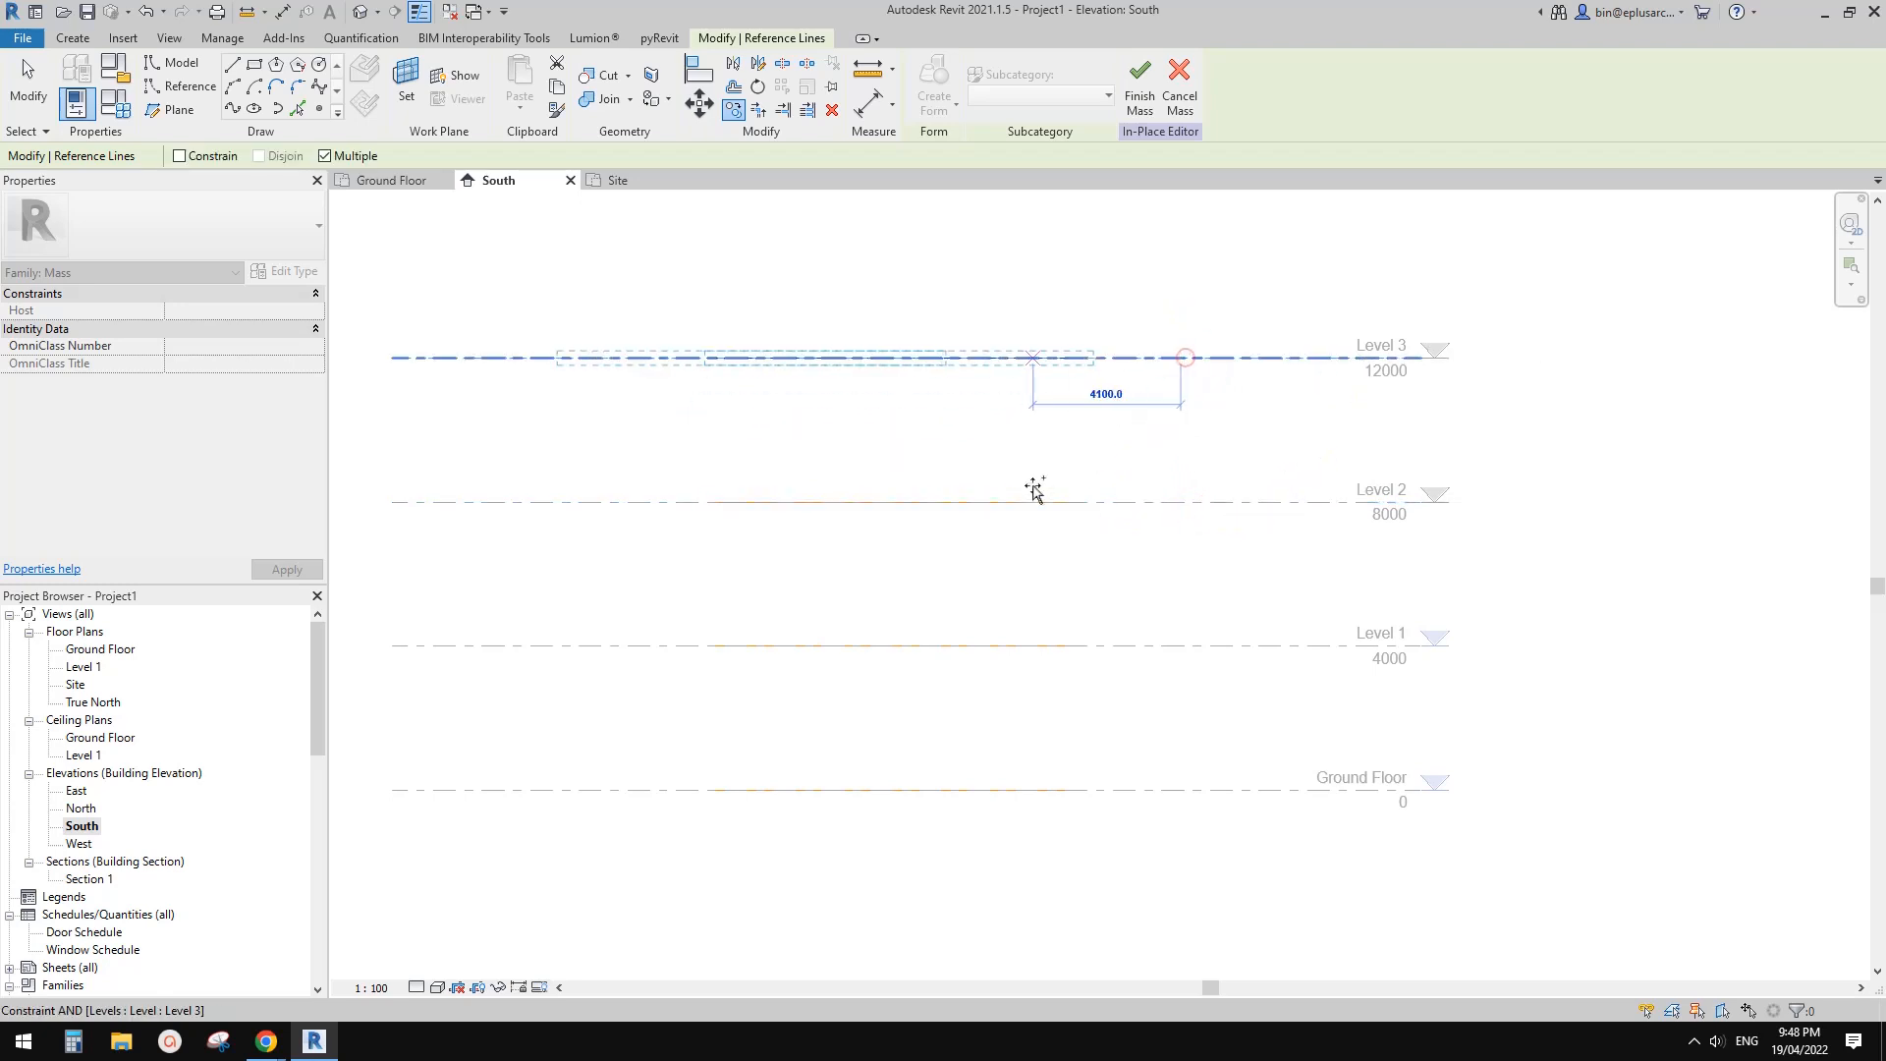
pyautogui.moveTo(902, 645); pyautogui.dragTo(872, 594, button='middle')
pyautogui.click(876, 595)
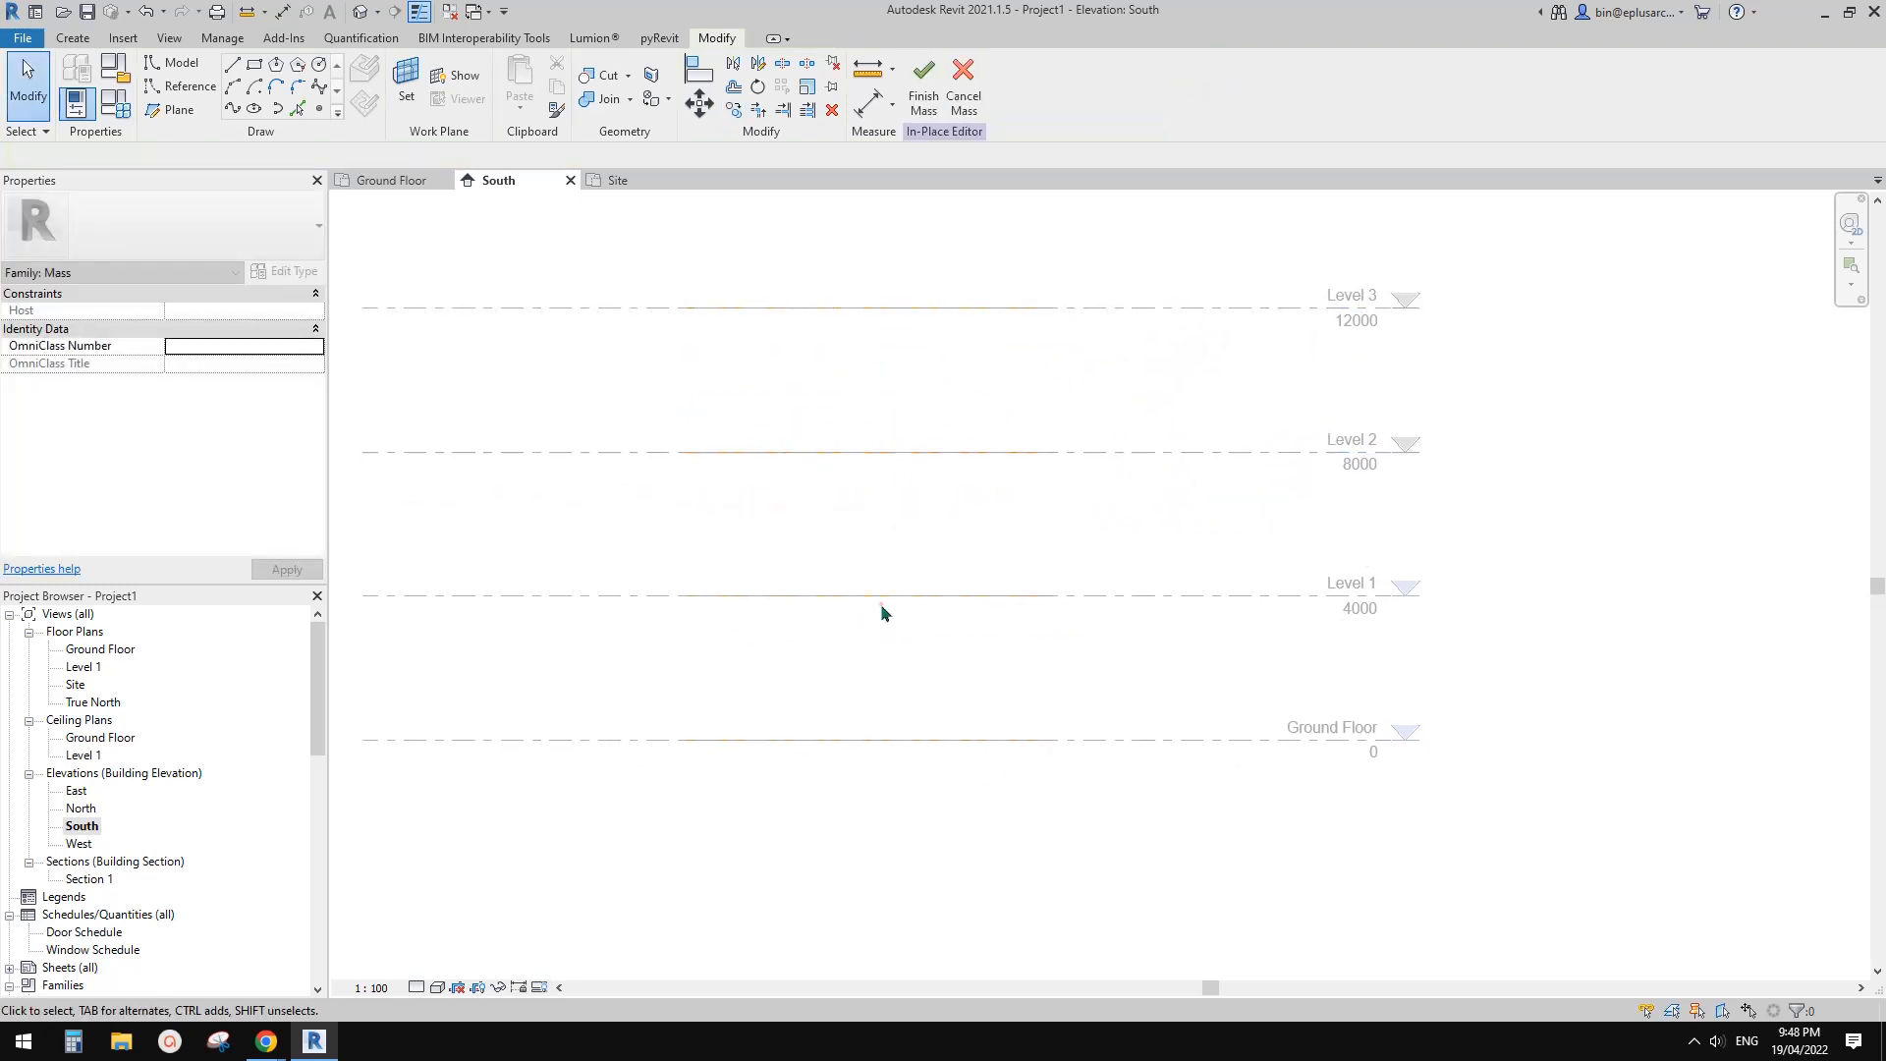
pyautogui.press('Escape')
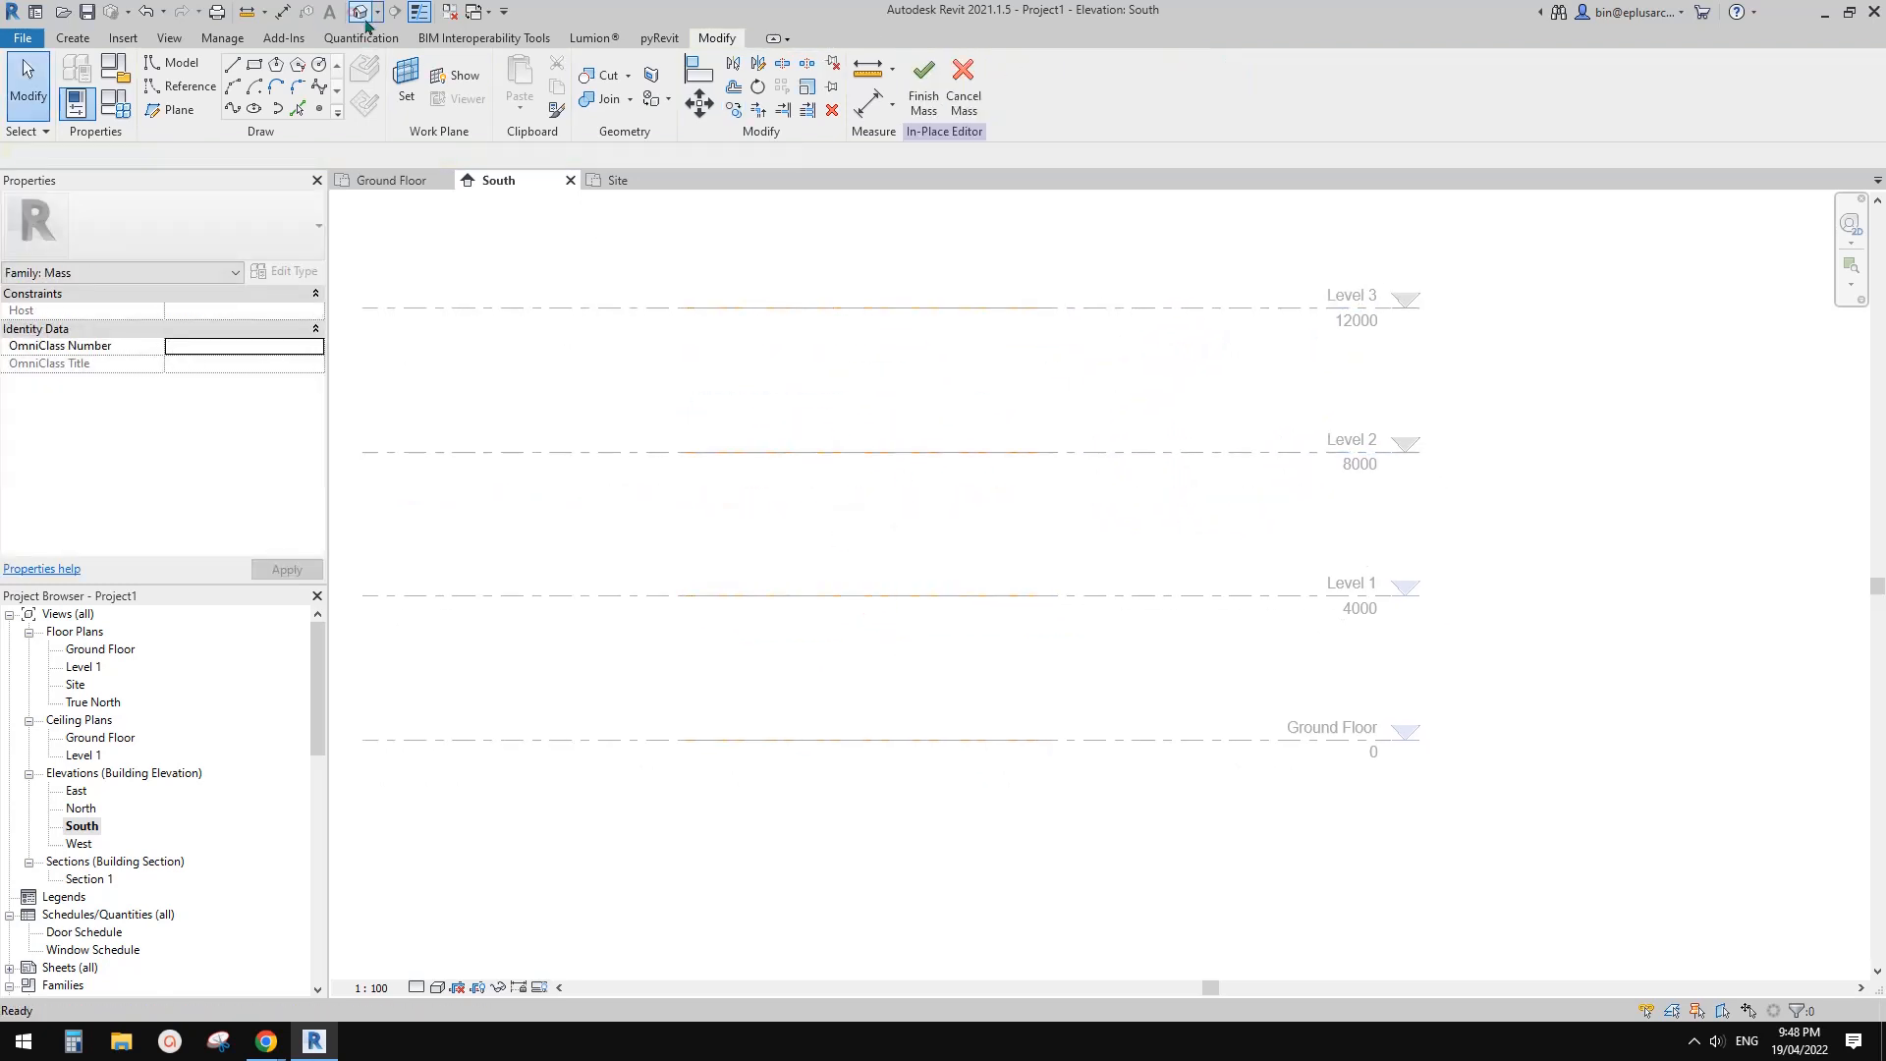
# Open the default 3D view of the stacked circles
pyautogui.click(358, 12)
pyautogui.keyDown('shift'); pyautogui.moveTo(884, 409); pyautogui.dragTo(997, 431, button='middle'); pyautogui.keyUp('shift')
pyautogui.scroll(2, 1074, 472)
pyautogui.moveTo(923, 750); pyautogui.dragTo(865, 729, button='middle')
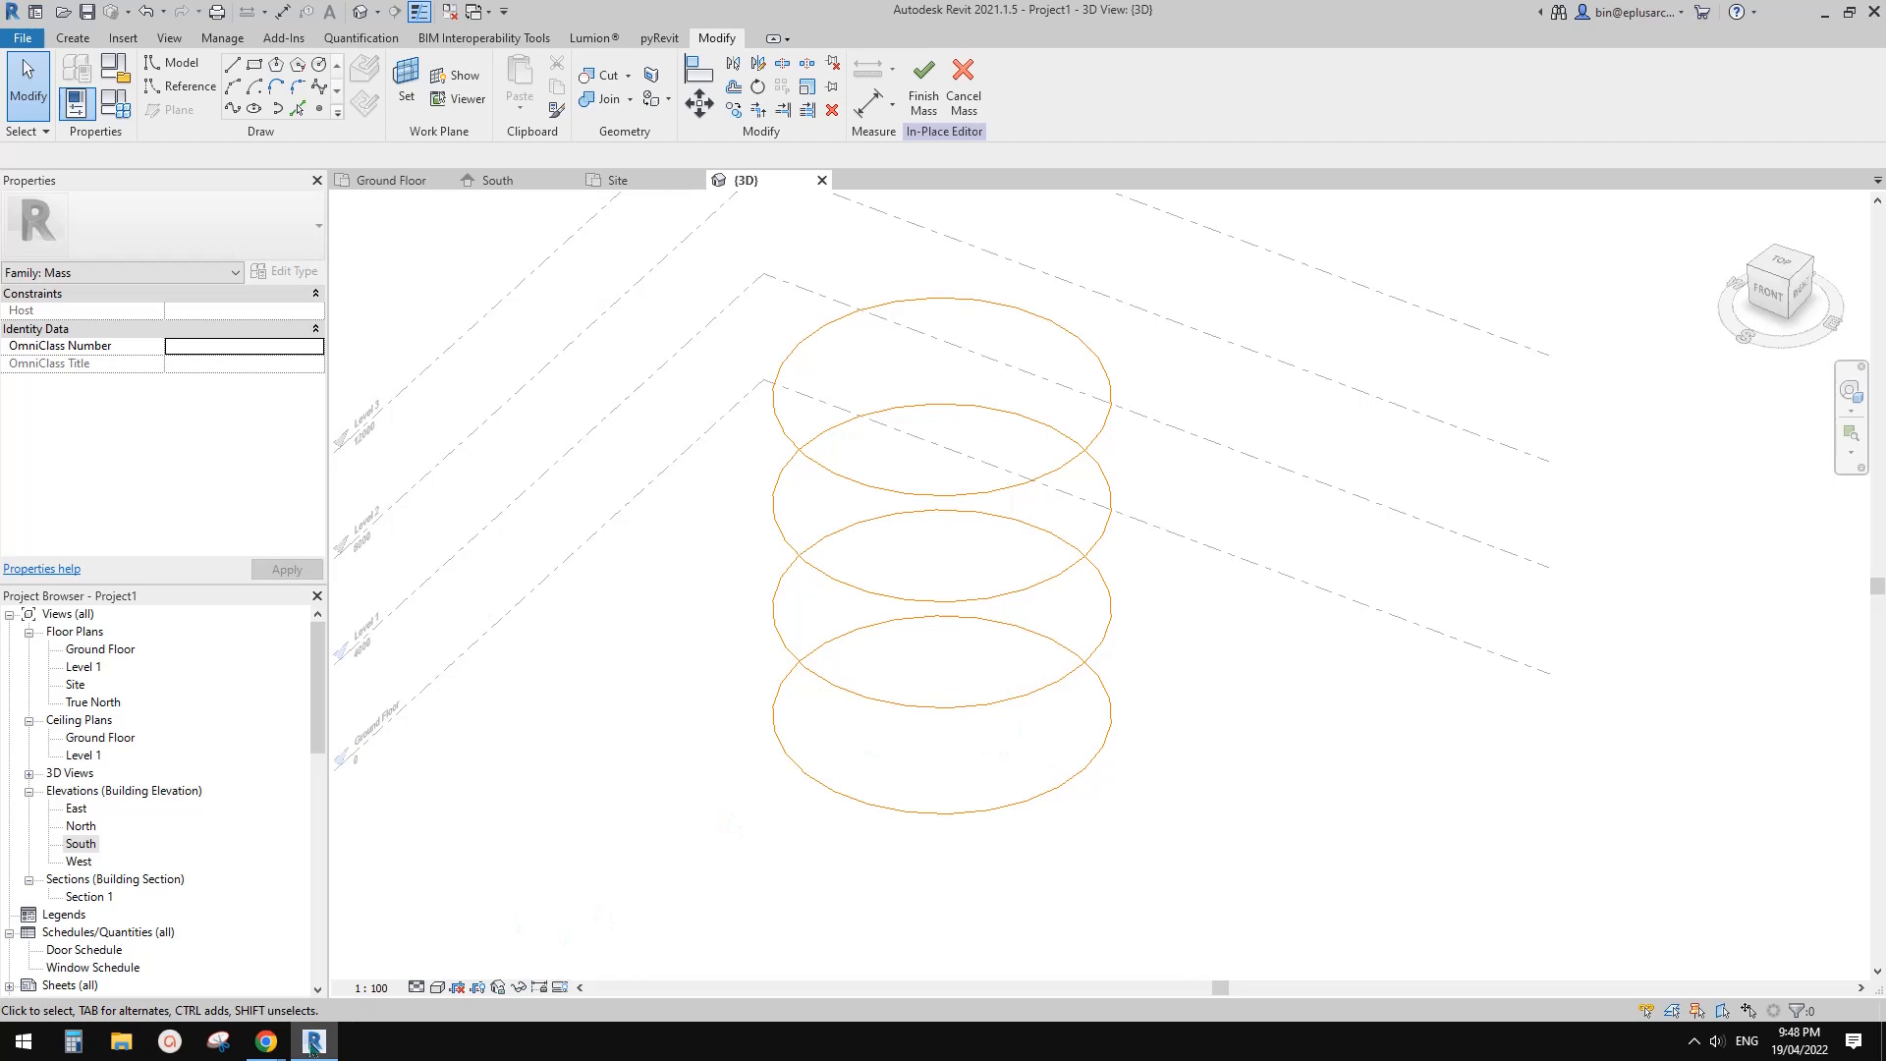
# Select the Level 1 circle and compare it with the tower at platform height in the reference image in Chrome
pyautogui.click(1113, 625)
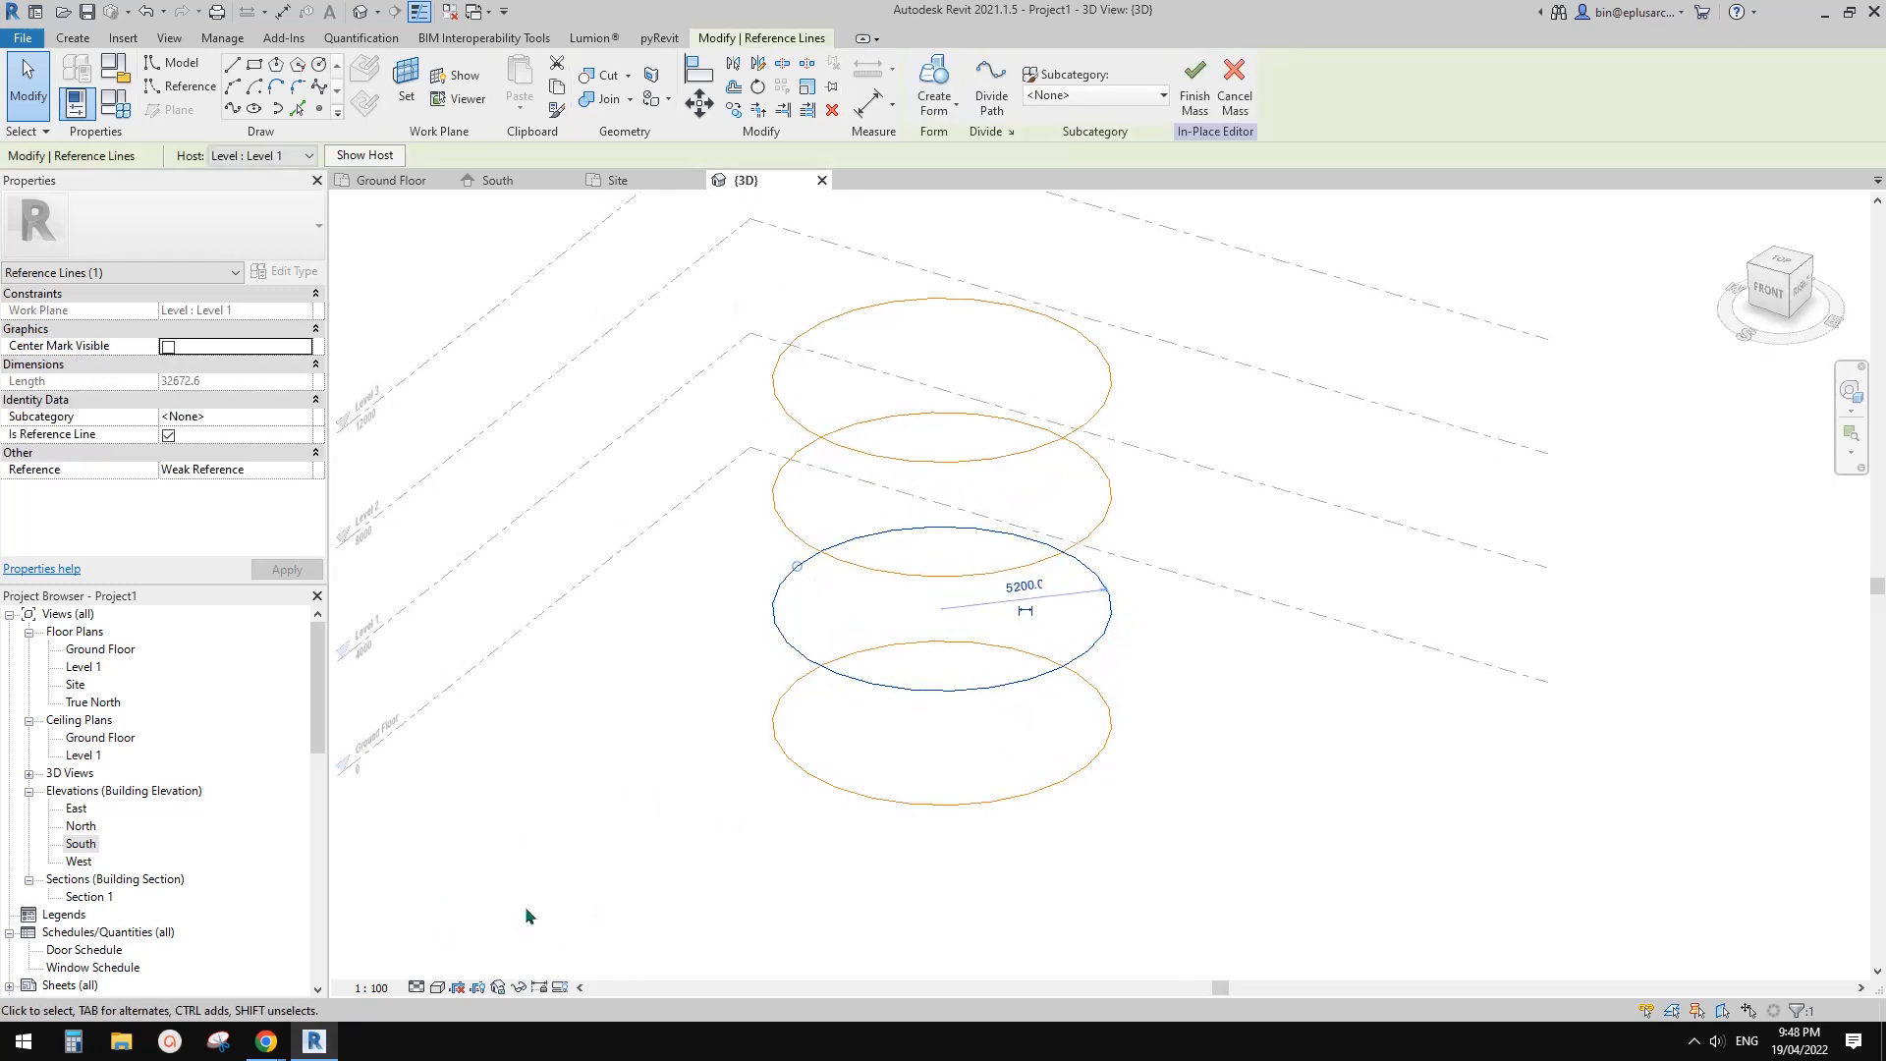
pyautogui.moveTo(266, 1042)
pyautogui.click(376, 947)
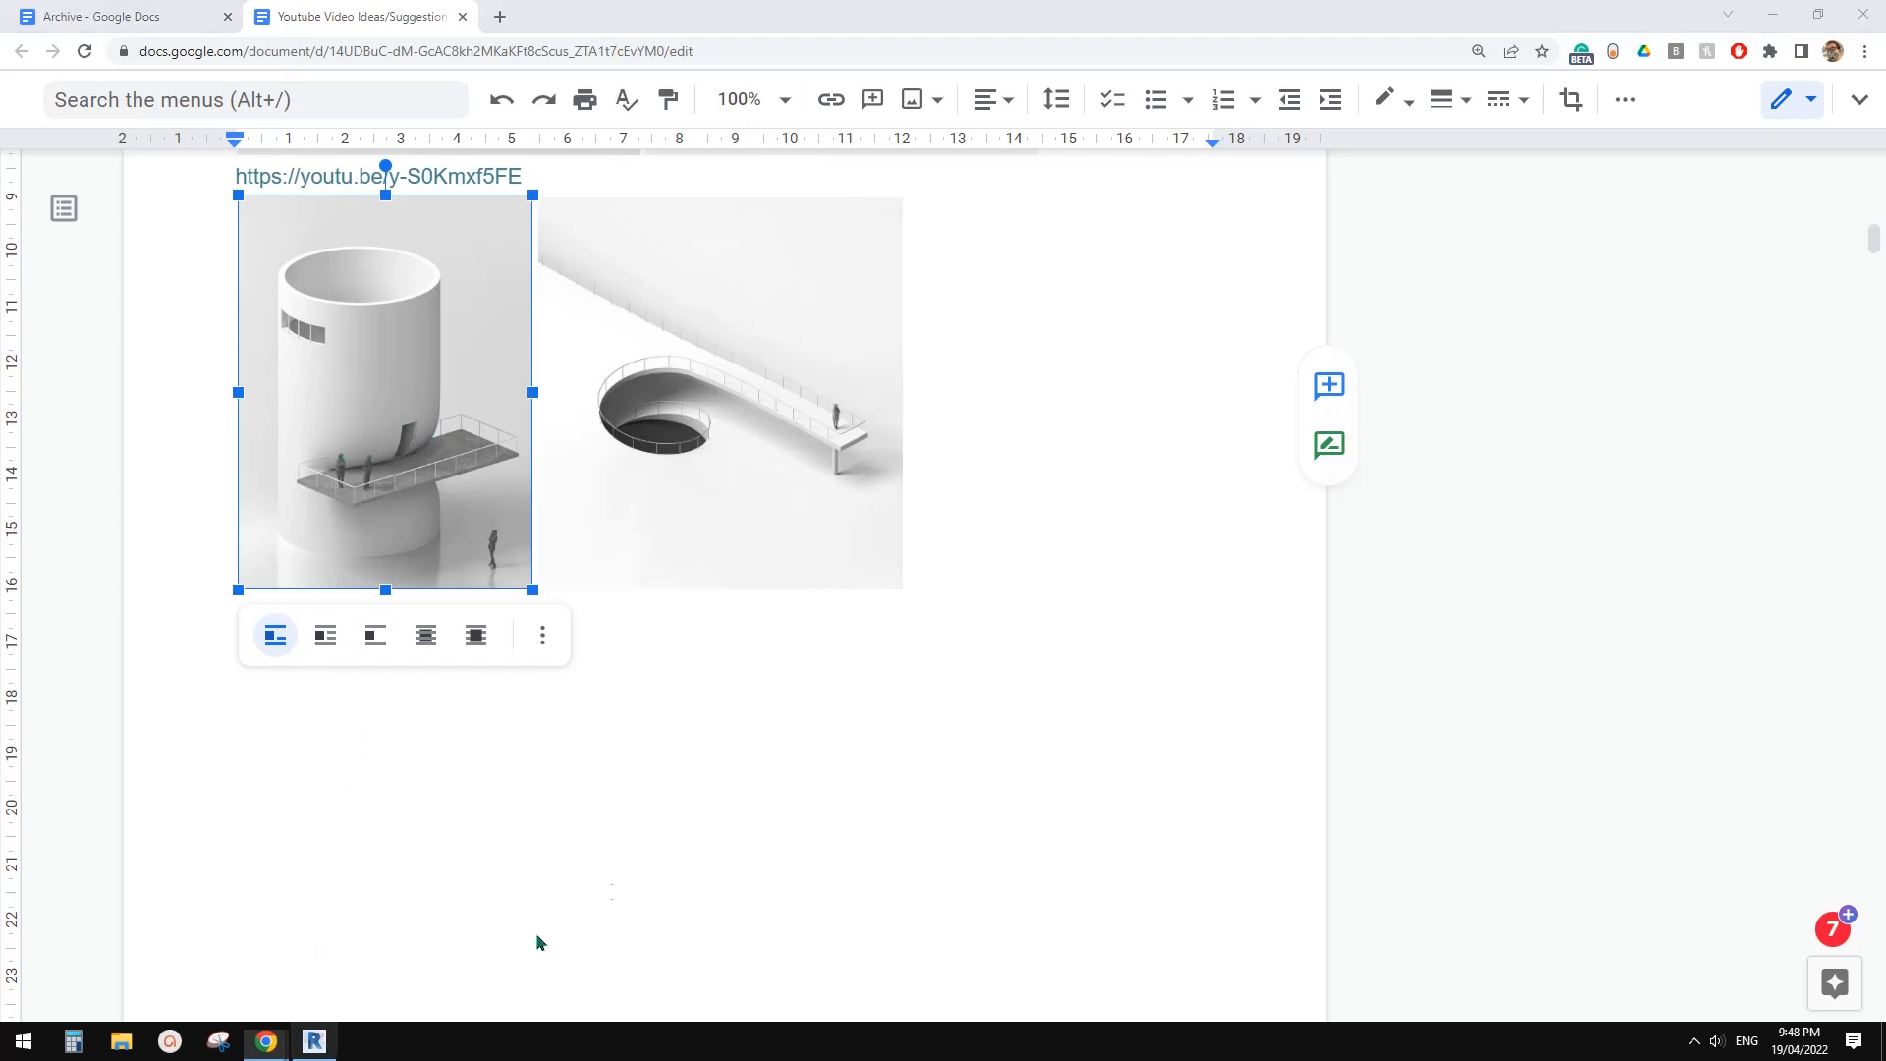
pyautogui.click(316, 1041)
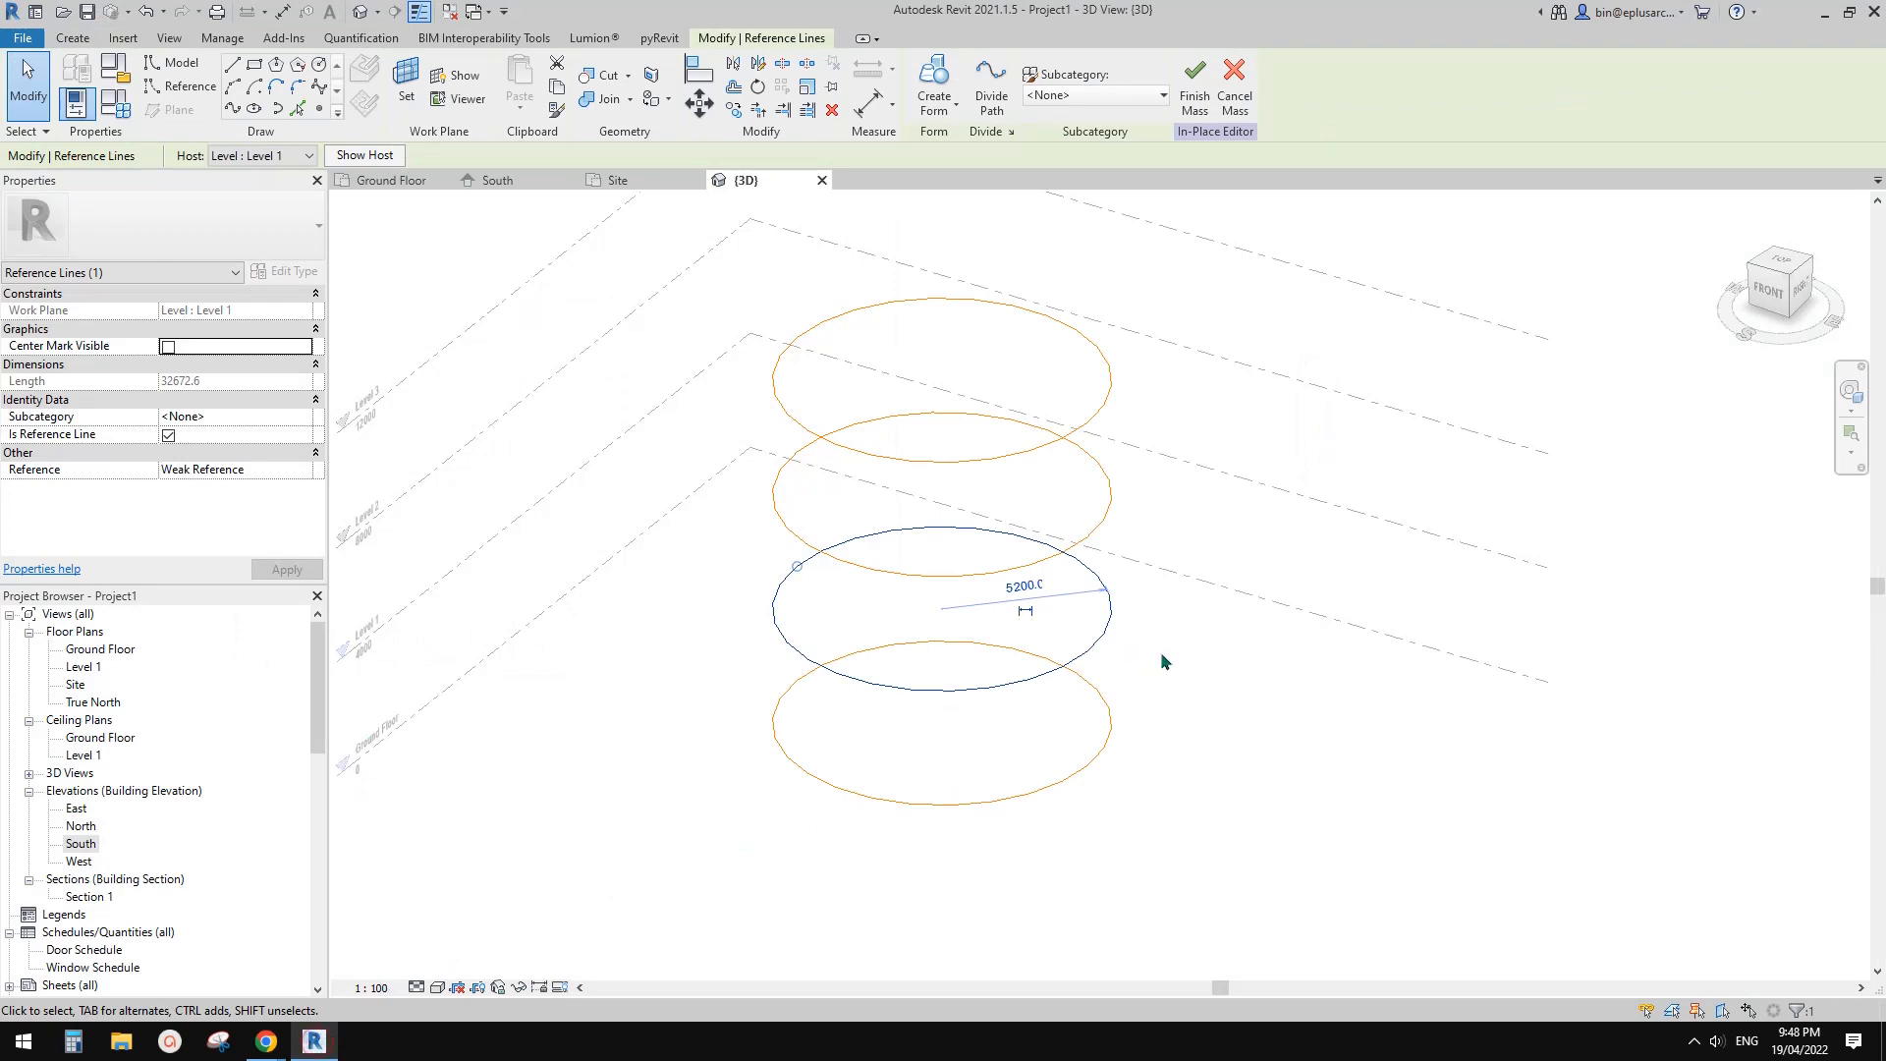
# Split the Level 1 circle at two points on its front-right side and delete the short arc between them
pyautogui.click(1139, 669)
pyautogui.moveTo(1162, 656); pyautogui.dragTo(1025, 682, button='middle')
pyautogui.click(1069, 671)
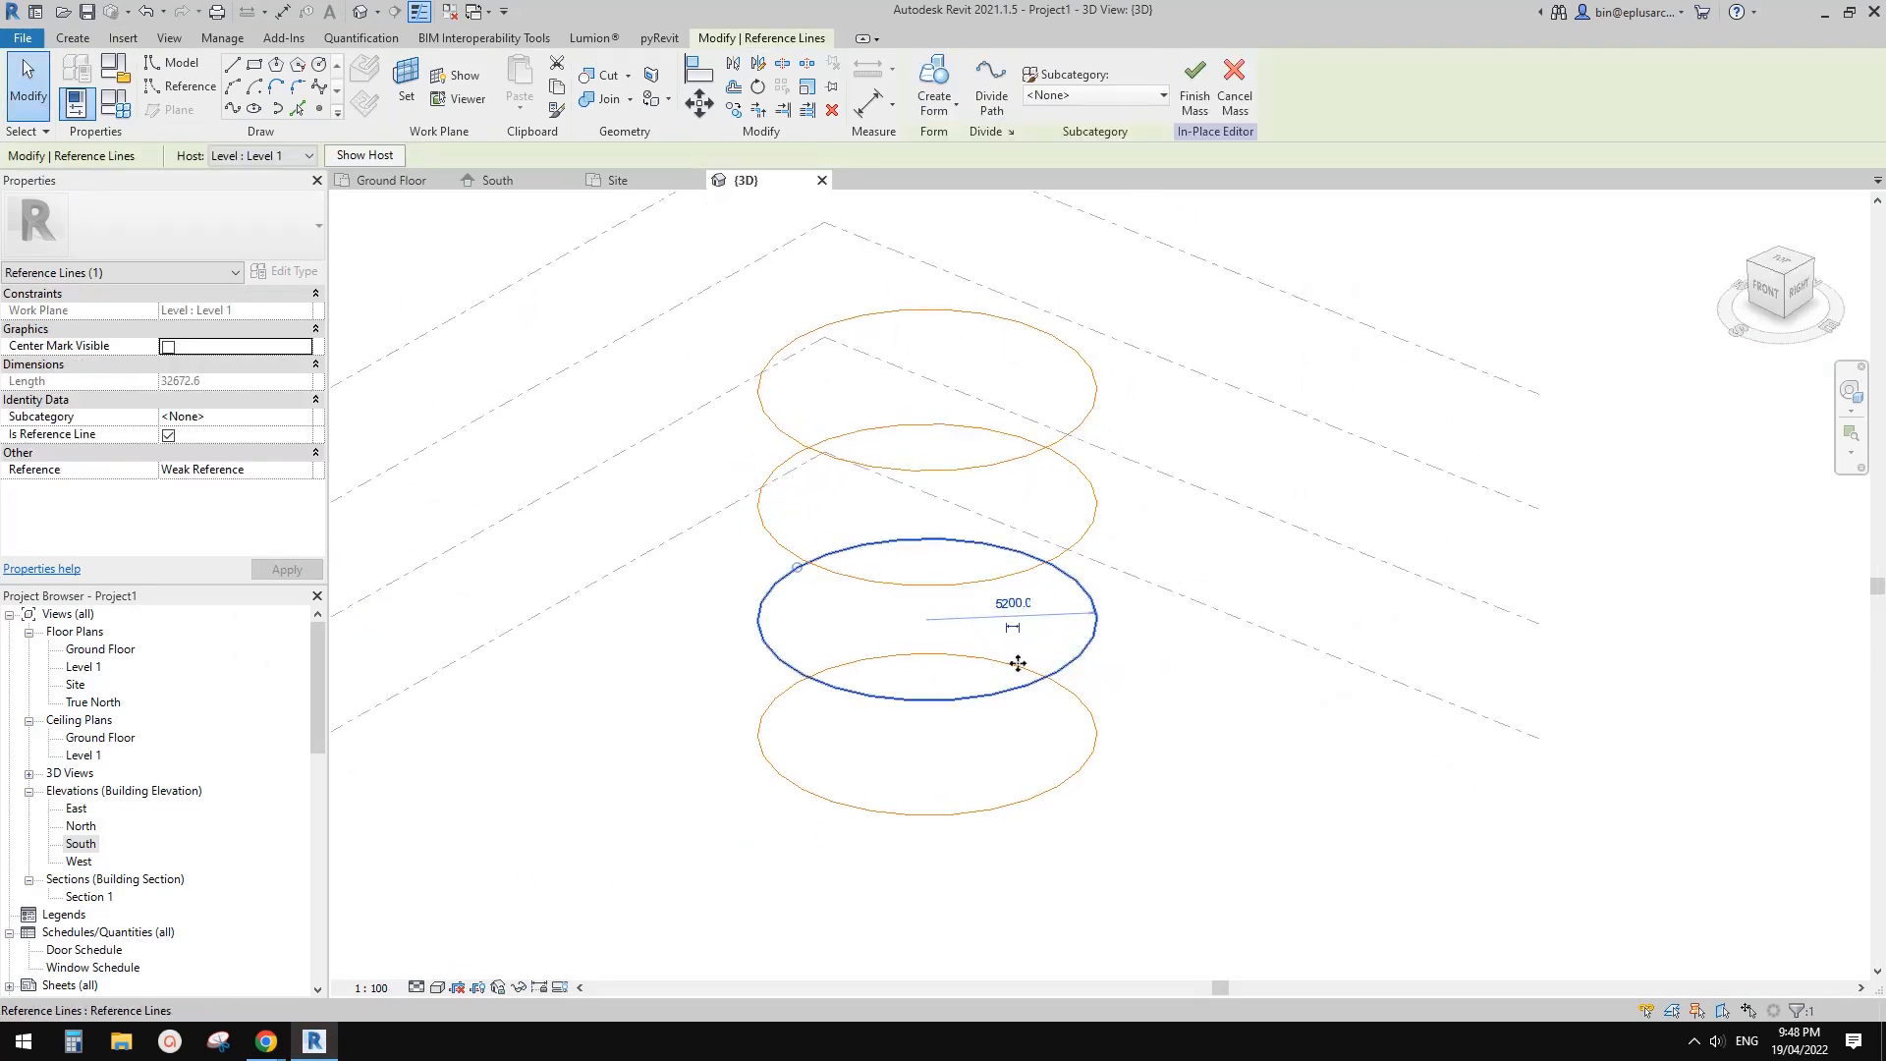
pyautogui.press('s')
pyautogui.press('l')
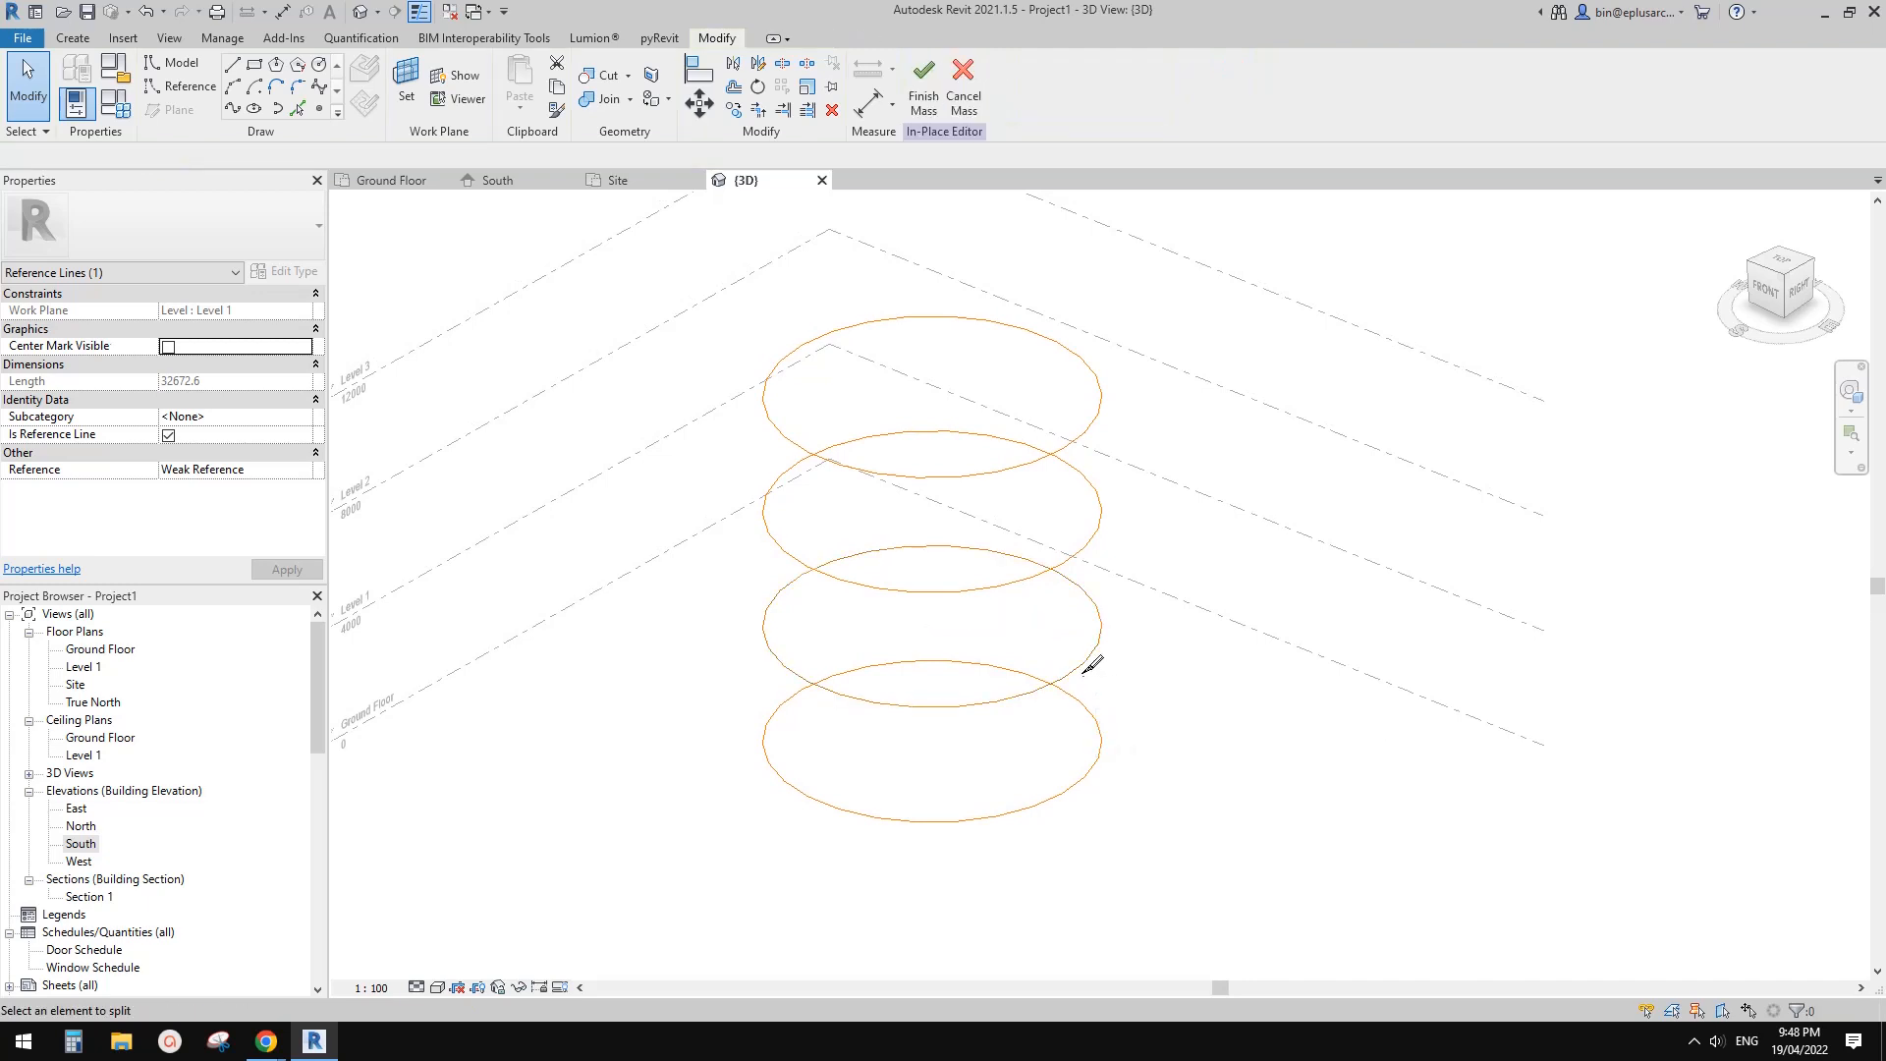
pyautogui.click(997, 699)
pyautogui.press('Escape')
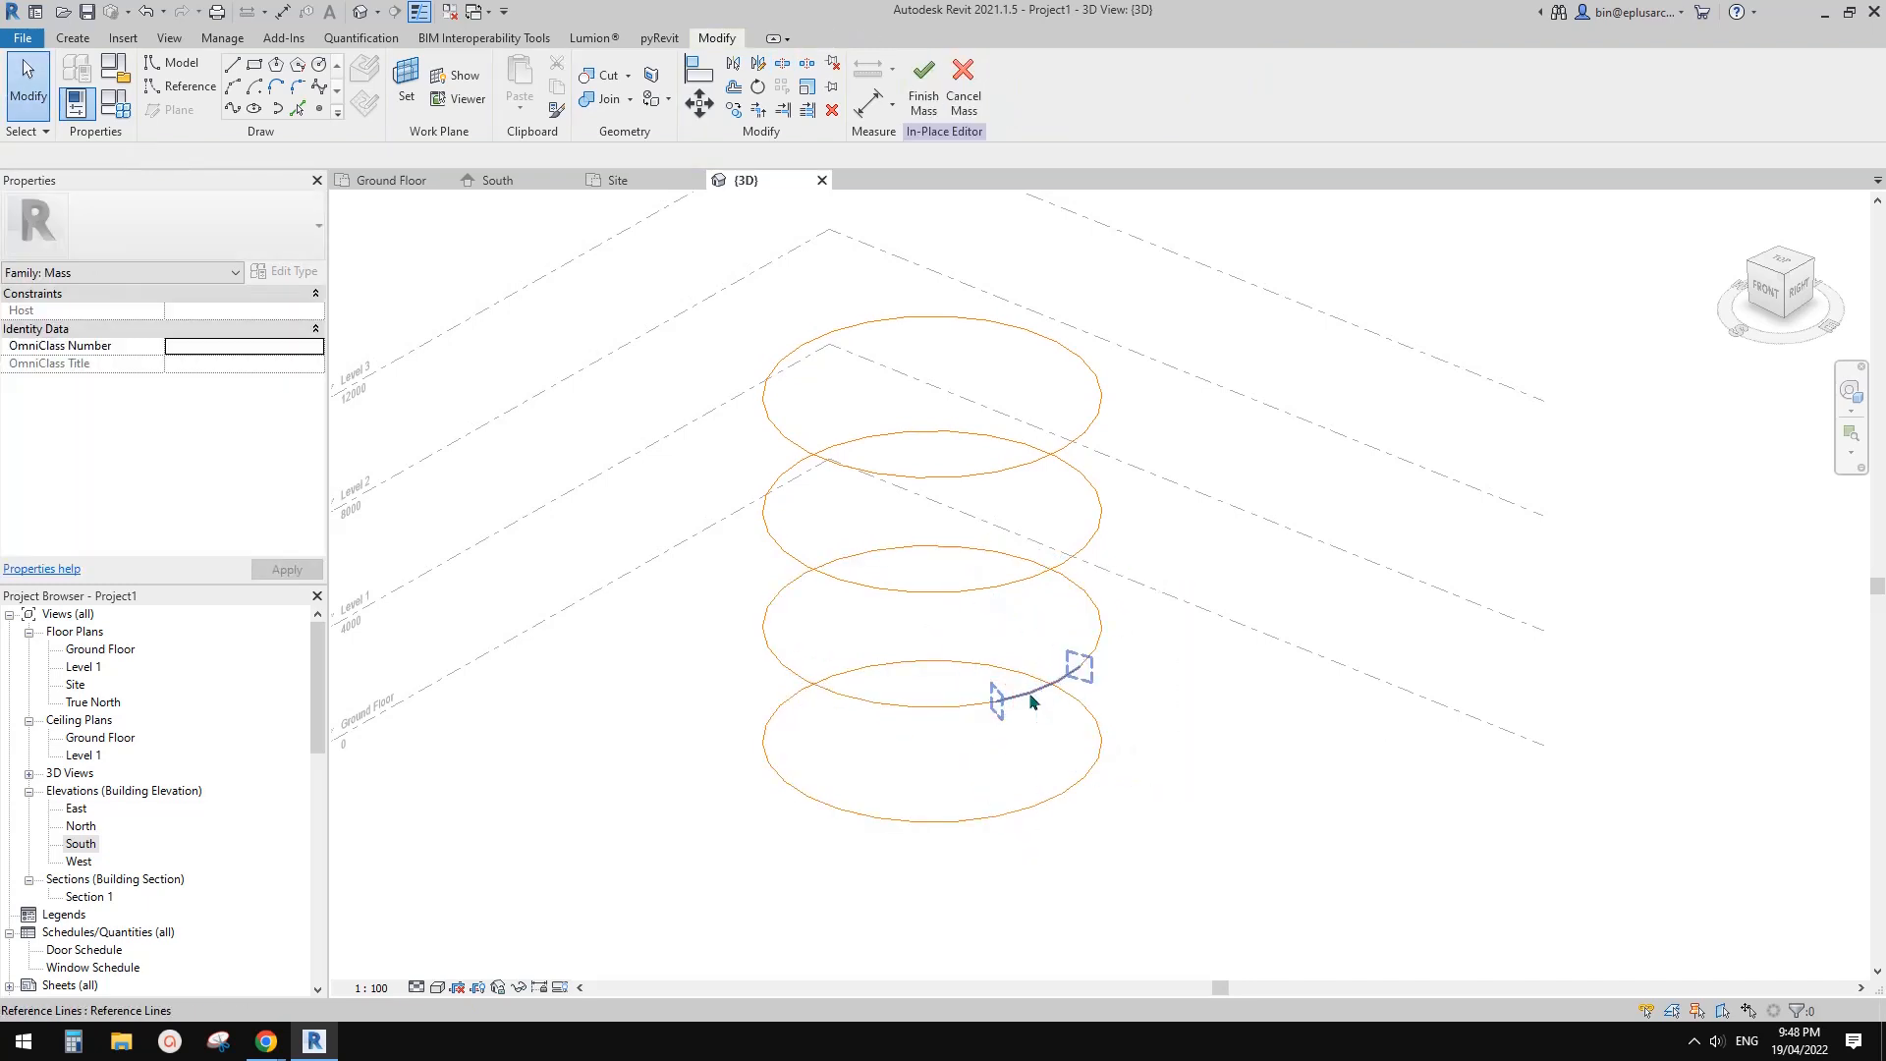
pyautogui.press('Delete')
# Shorten the remaining Level 1 arc from both ends to about a half circle
pyautogui.click(1081, 670)
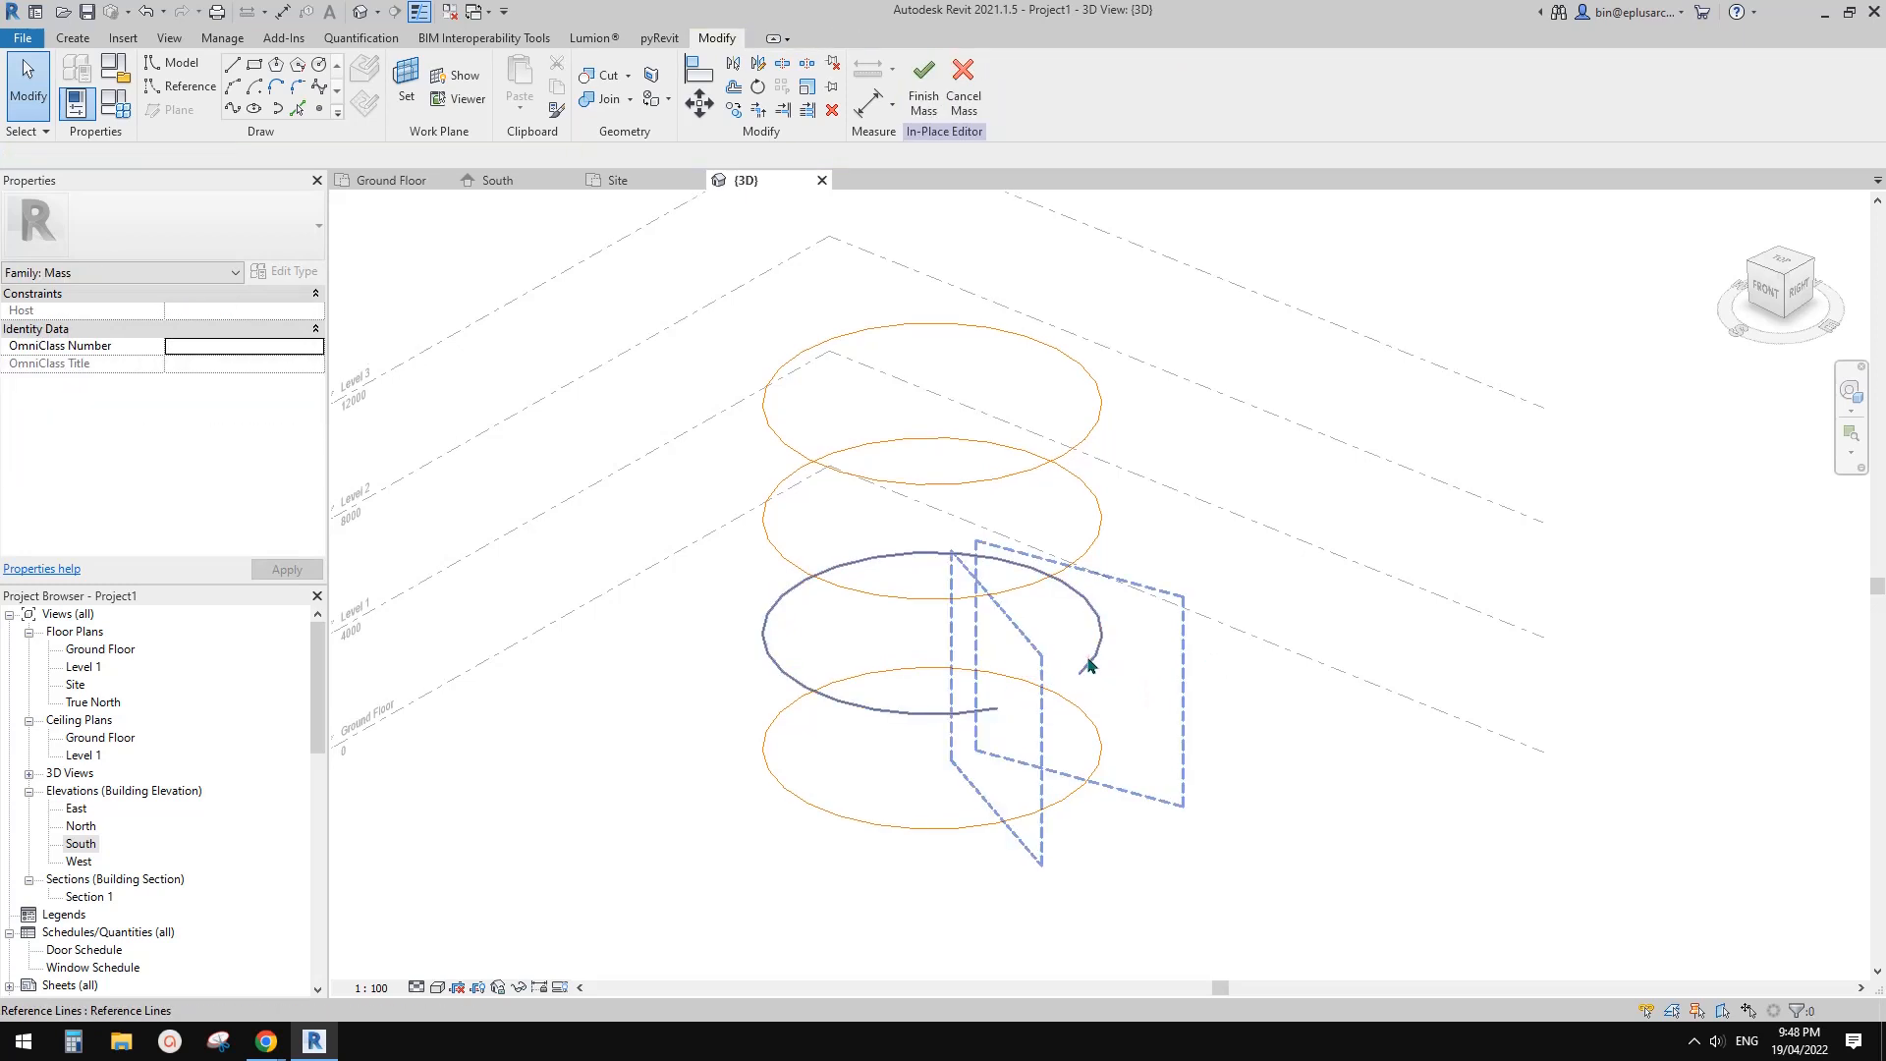
pyautogui.moveTo(1080, 670); pyautogui.dragTo(1015, 560)
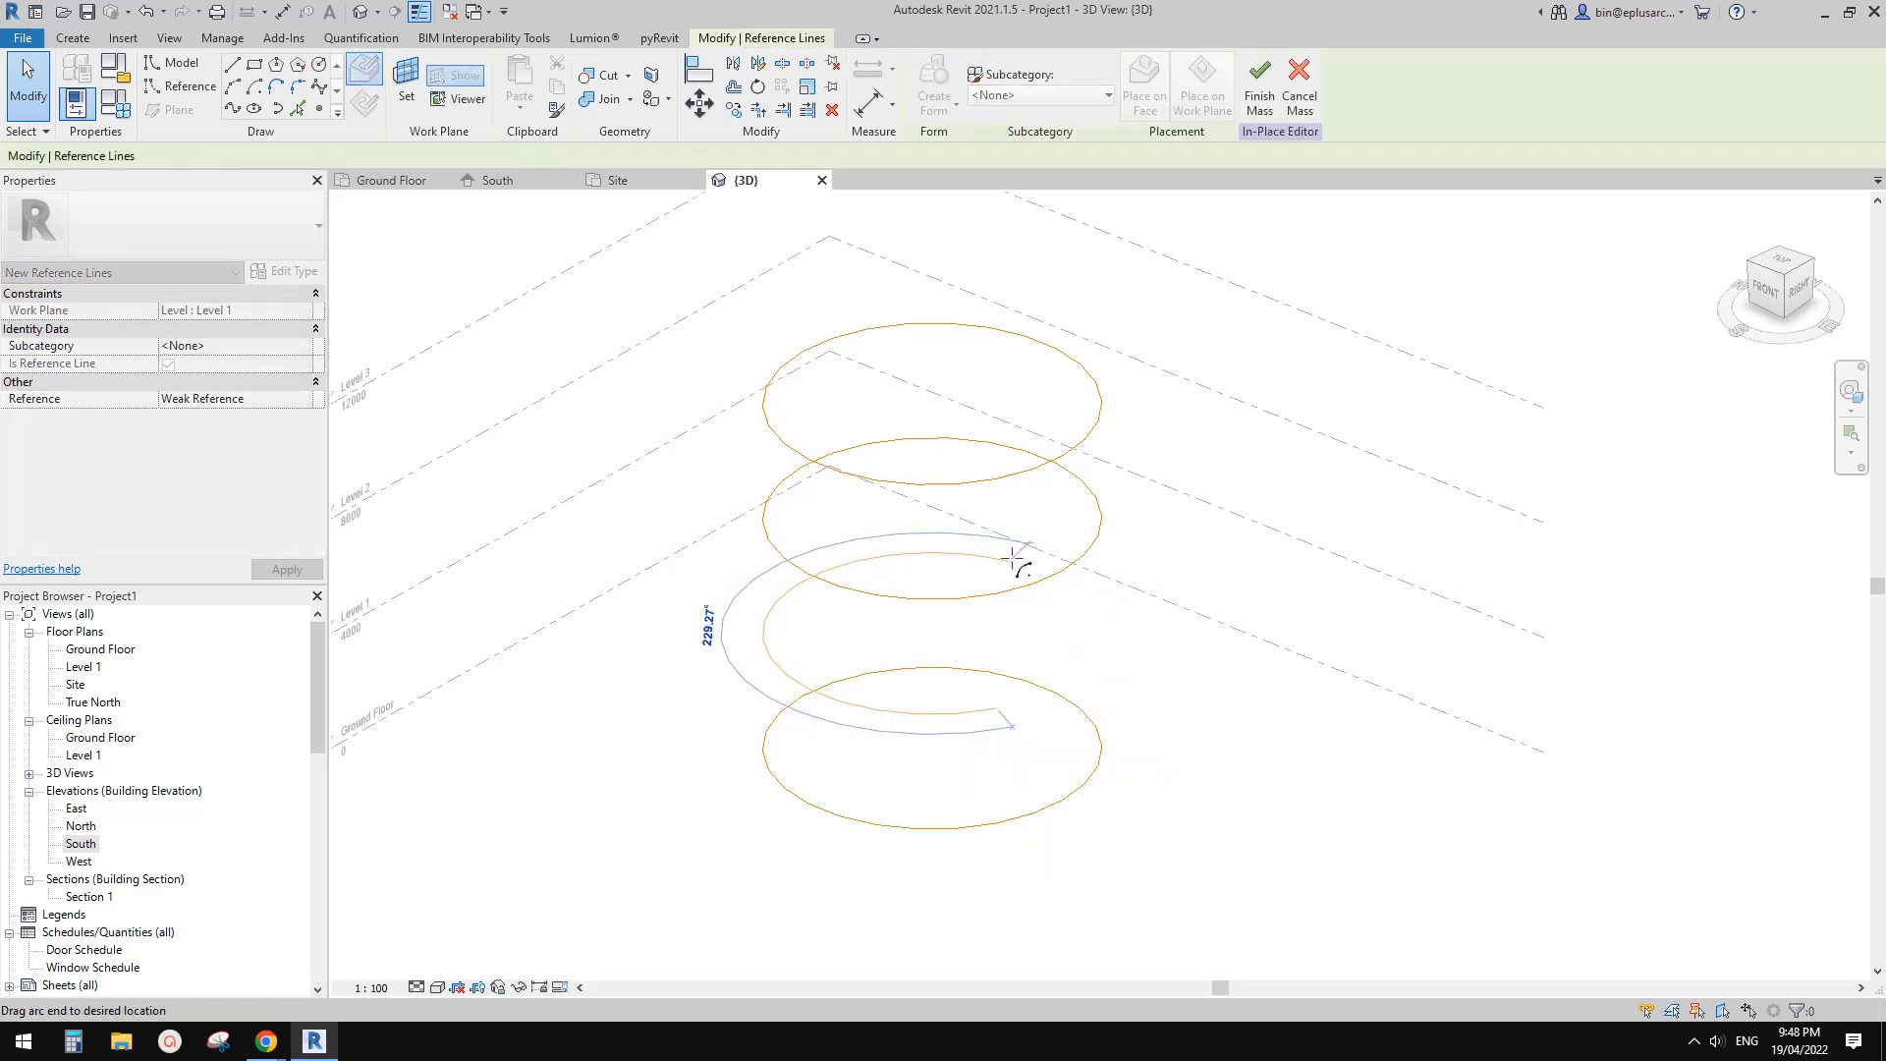
pyautogui.press('Escape')
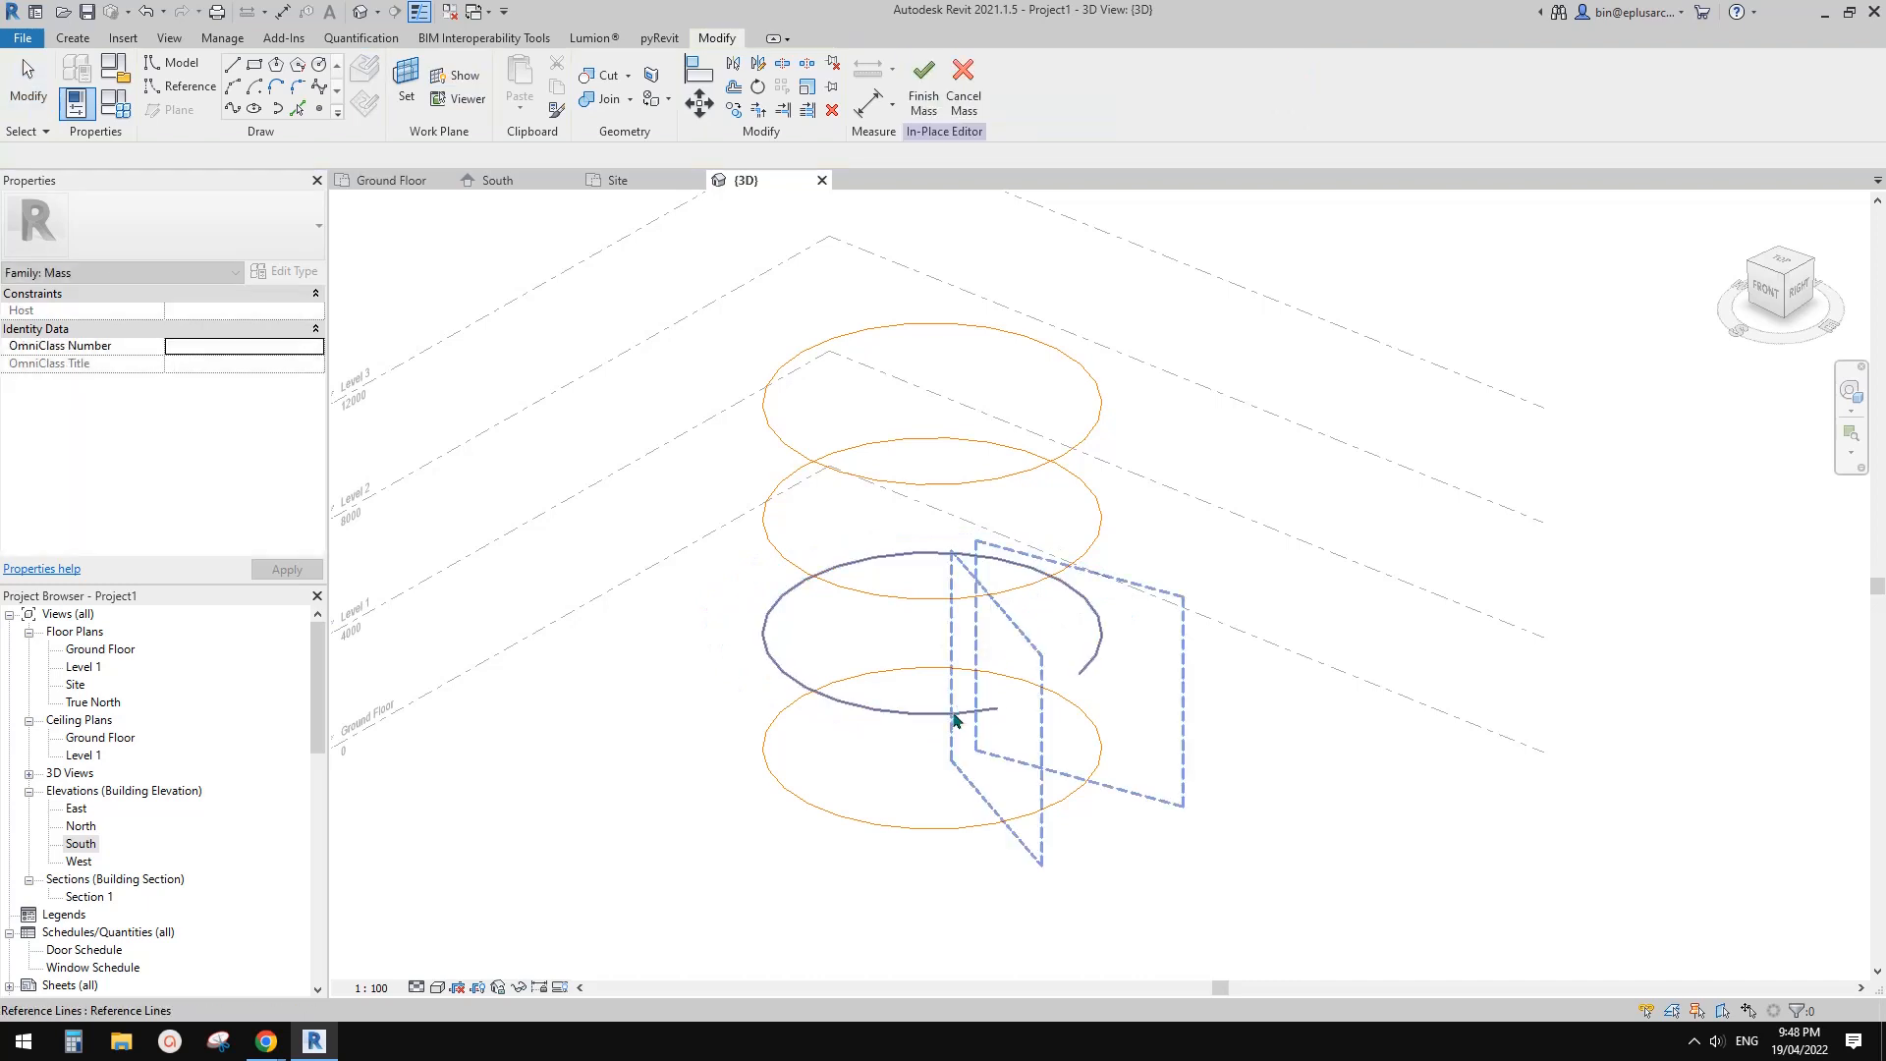
pyautogui.click(955, 714)
pyautogui.moveTo(998, 709); pyautogui.dragTo(849, 704)
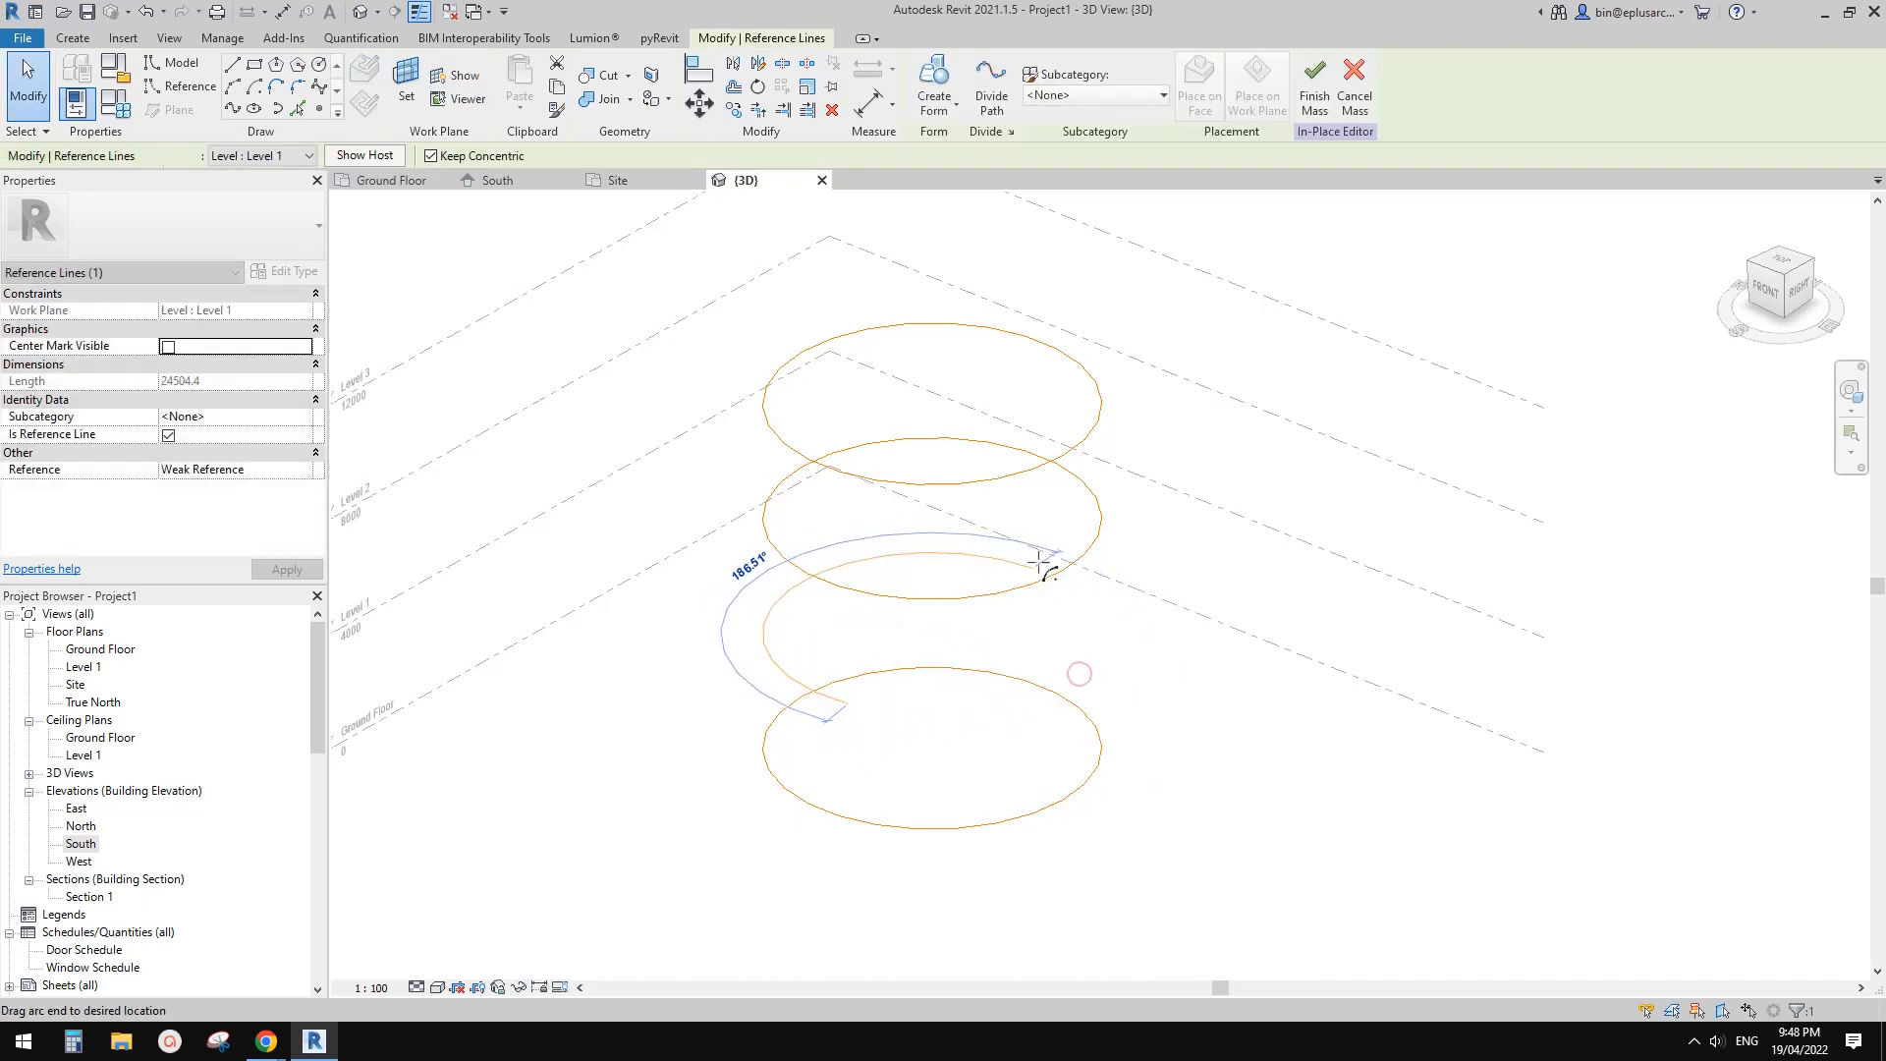
pyautogui.press('Escape')
pyautogui.keyDown('shift'); pyautogui.moveTo(1175, 619); pyautogui.dragTo(1048, 628, button='middle'); pyautogui.keyUp('shift')
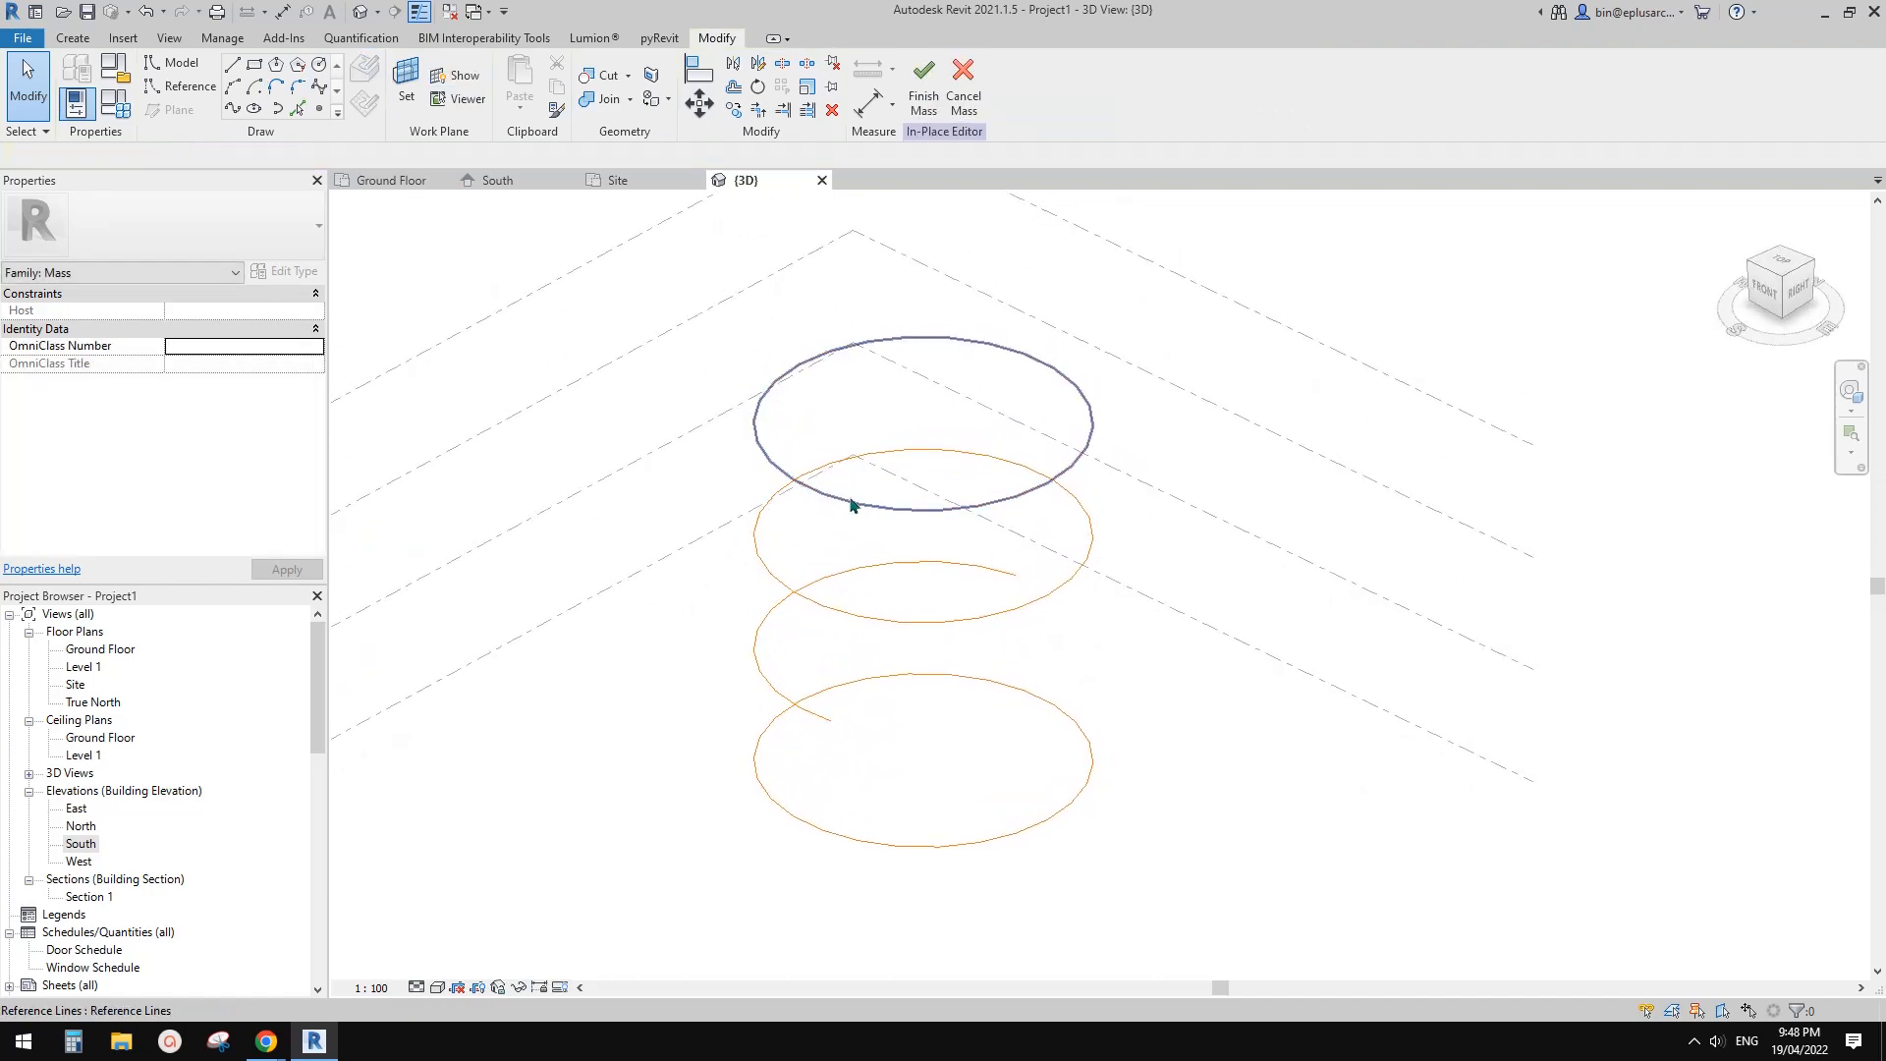
pyautogui.moveTo(717, 493); pyautogui.dragTo(690, 423, button='middle')
# Set Level 1 as the work plane and close the half circle with a partial-ellipse reference line about 2000 deep
pyautogui.click(976, 507)
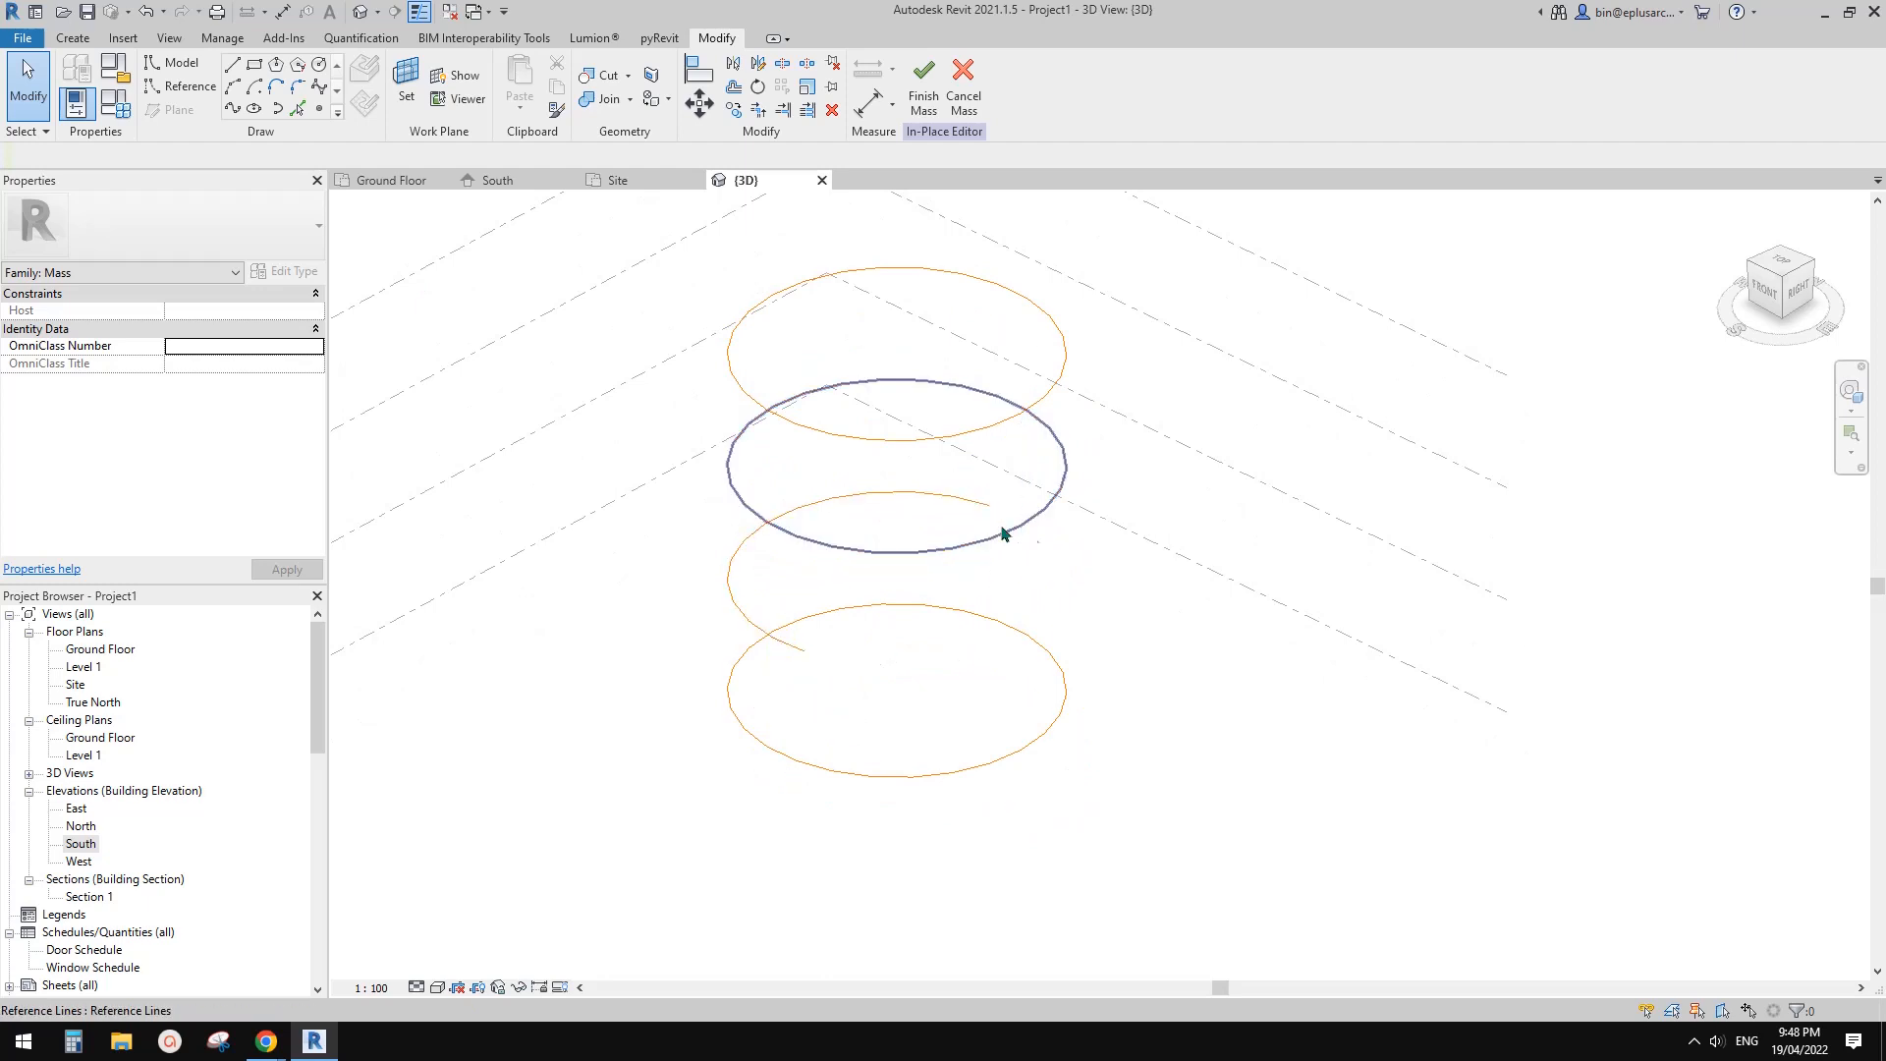
pyautogui.moveTo(1004, 529); pyautogui.dragTo(1019, 547, button='middle')
pyautogui.click(408, 90)
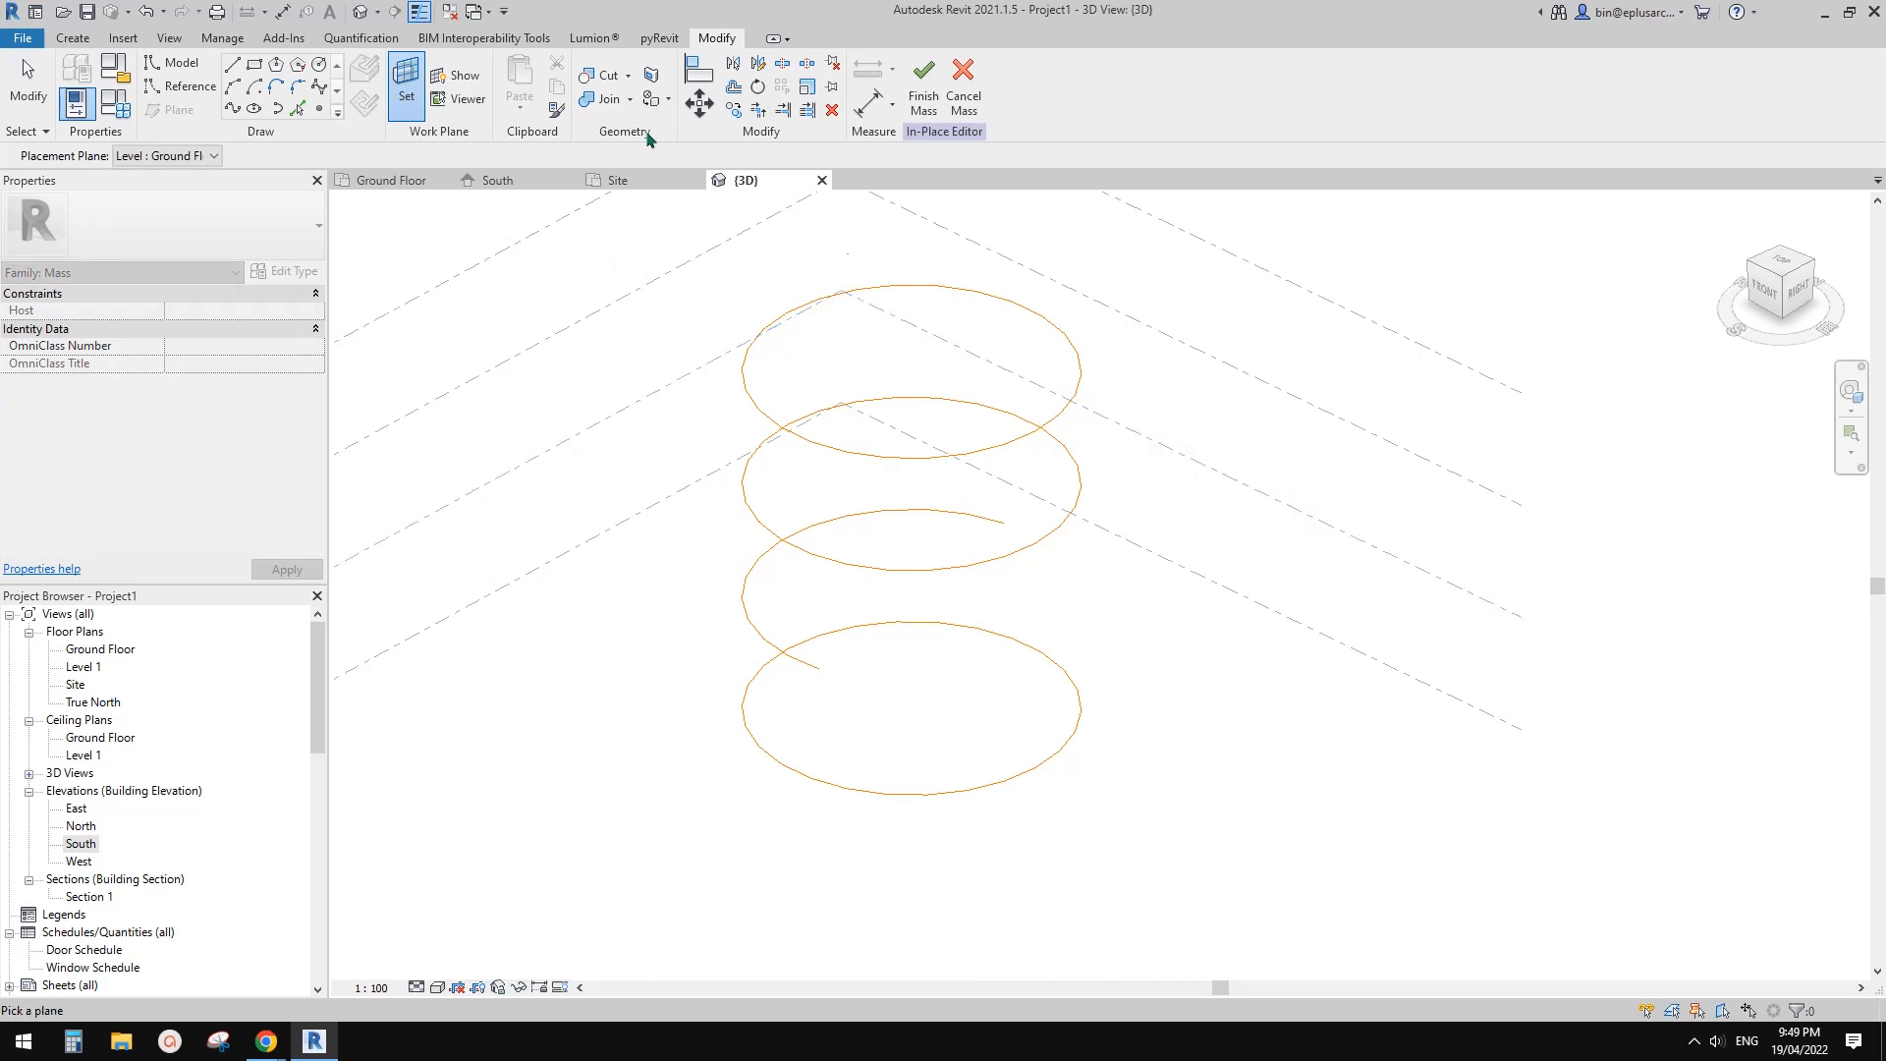
pyautogui.click(1249, 485)
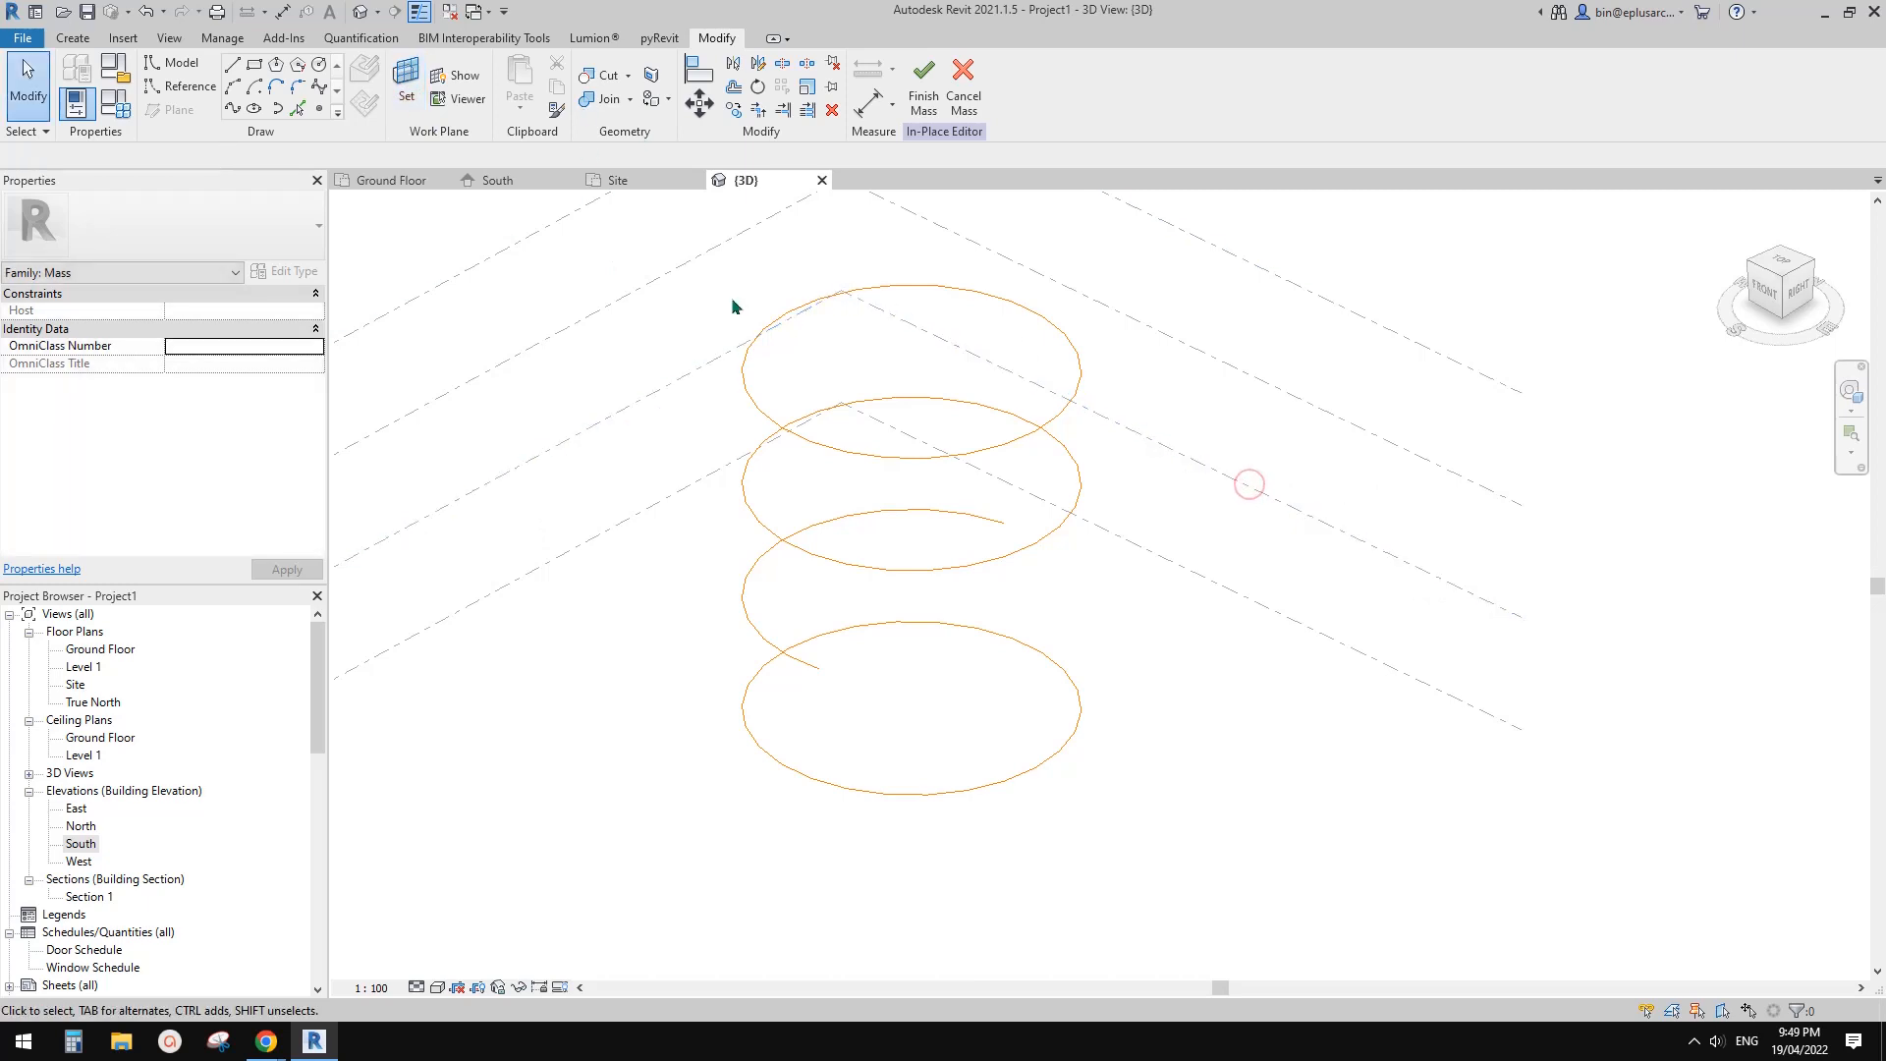
pyautogui.click(182, 87)
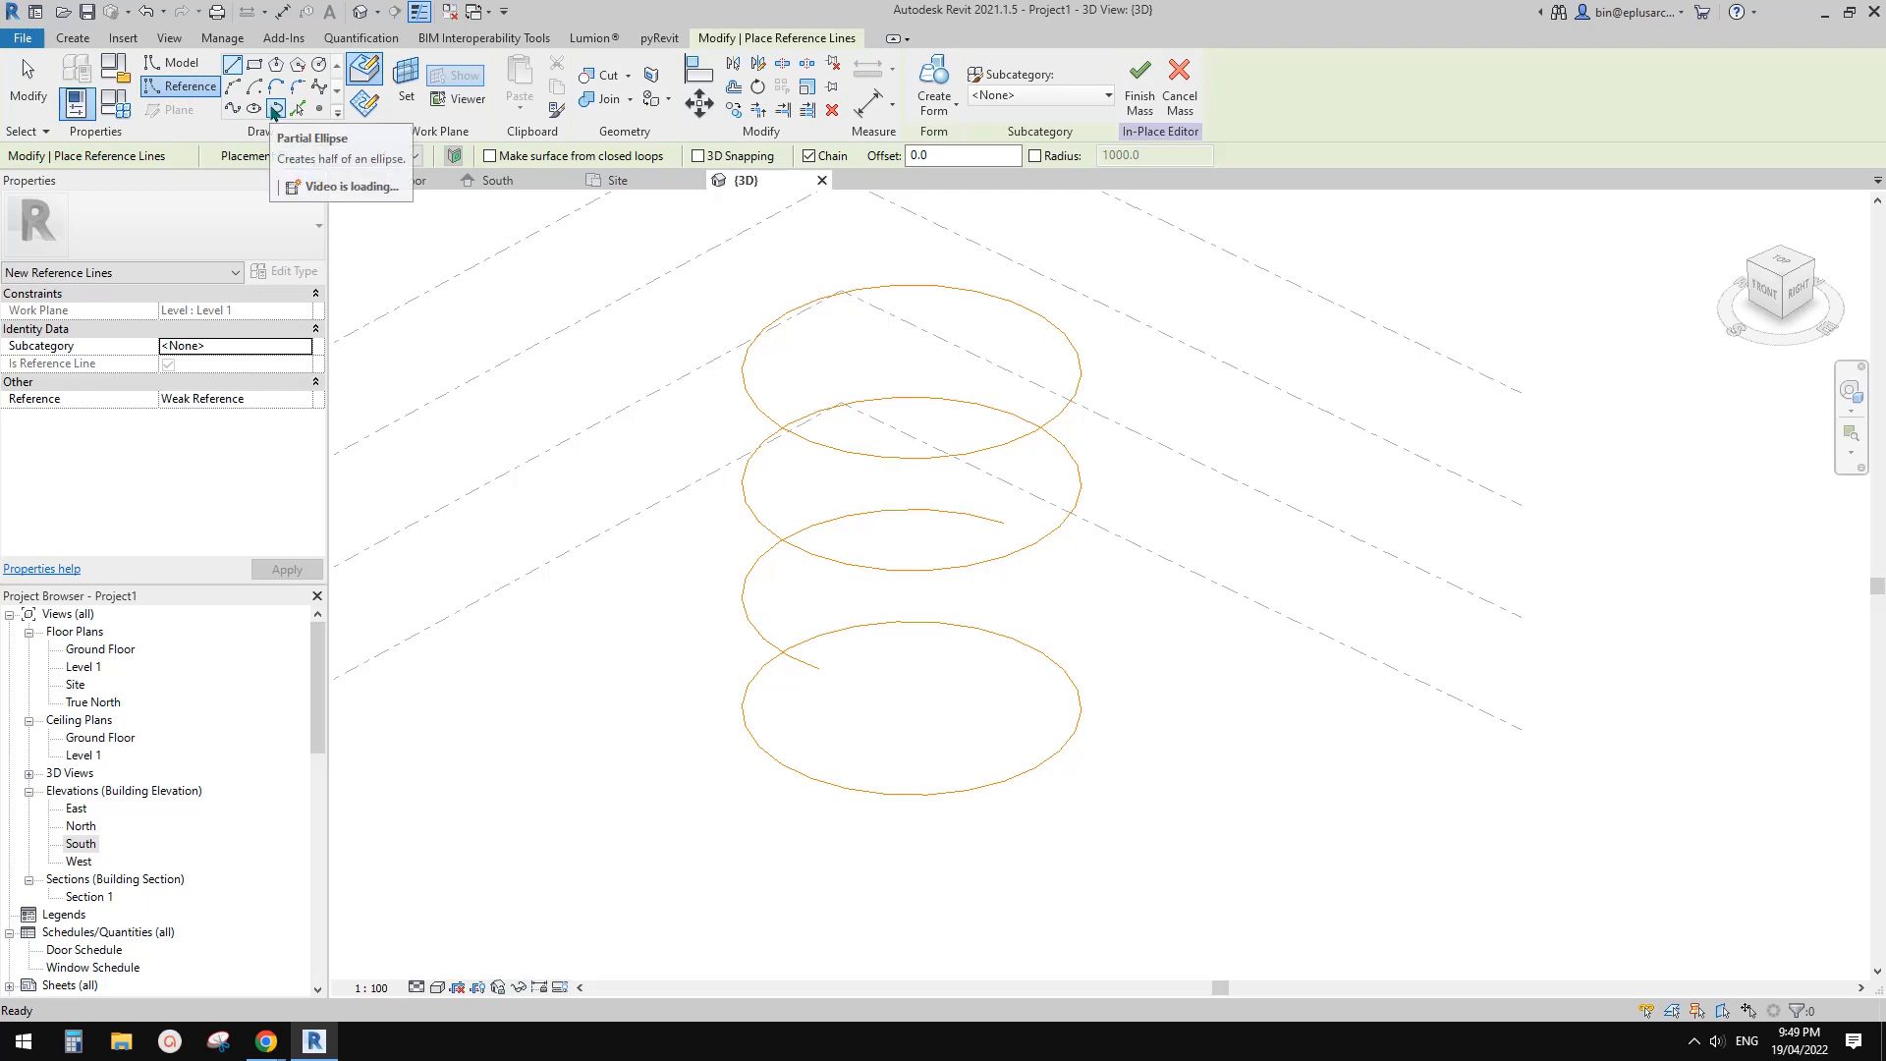
pyautogui.click(274, 110)
pyautogui.click(1003, 523)
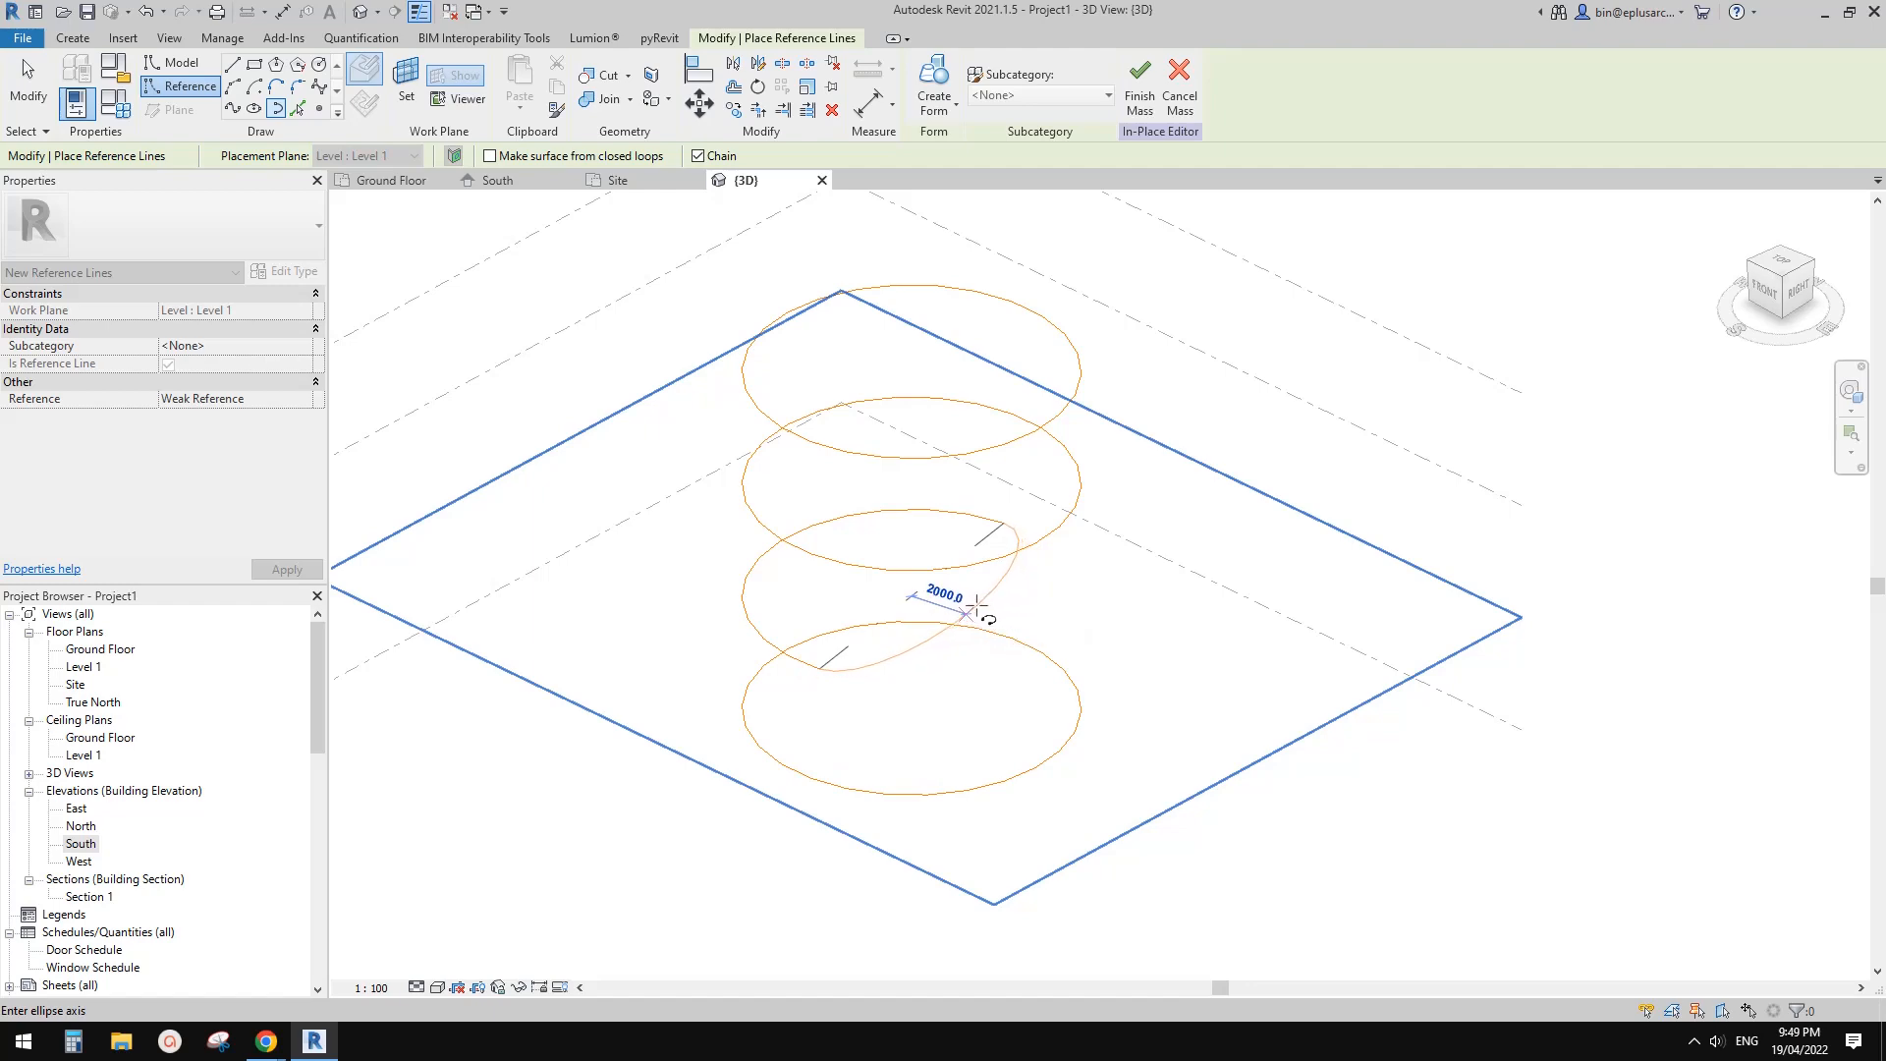
pyautogui.click(973, 611)
pyautogui.press('Escape')
pyautogui.press('Escape')
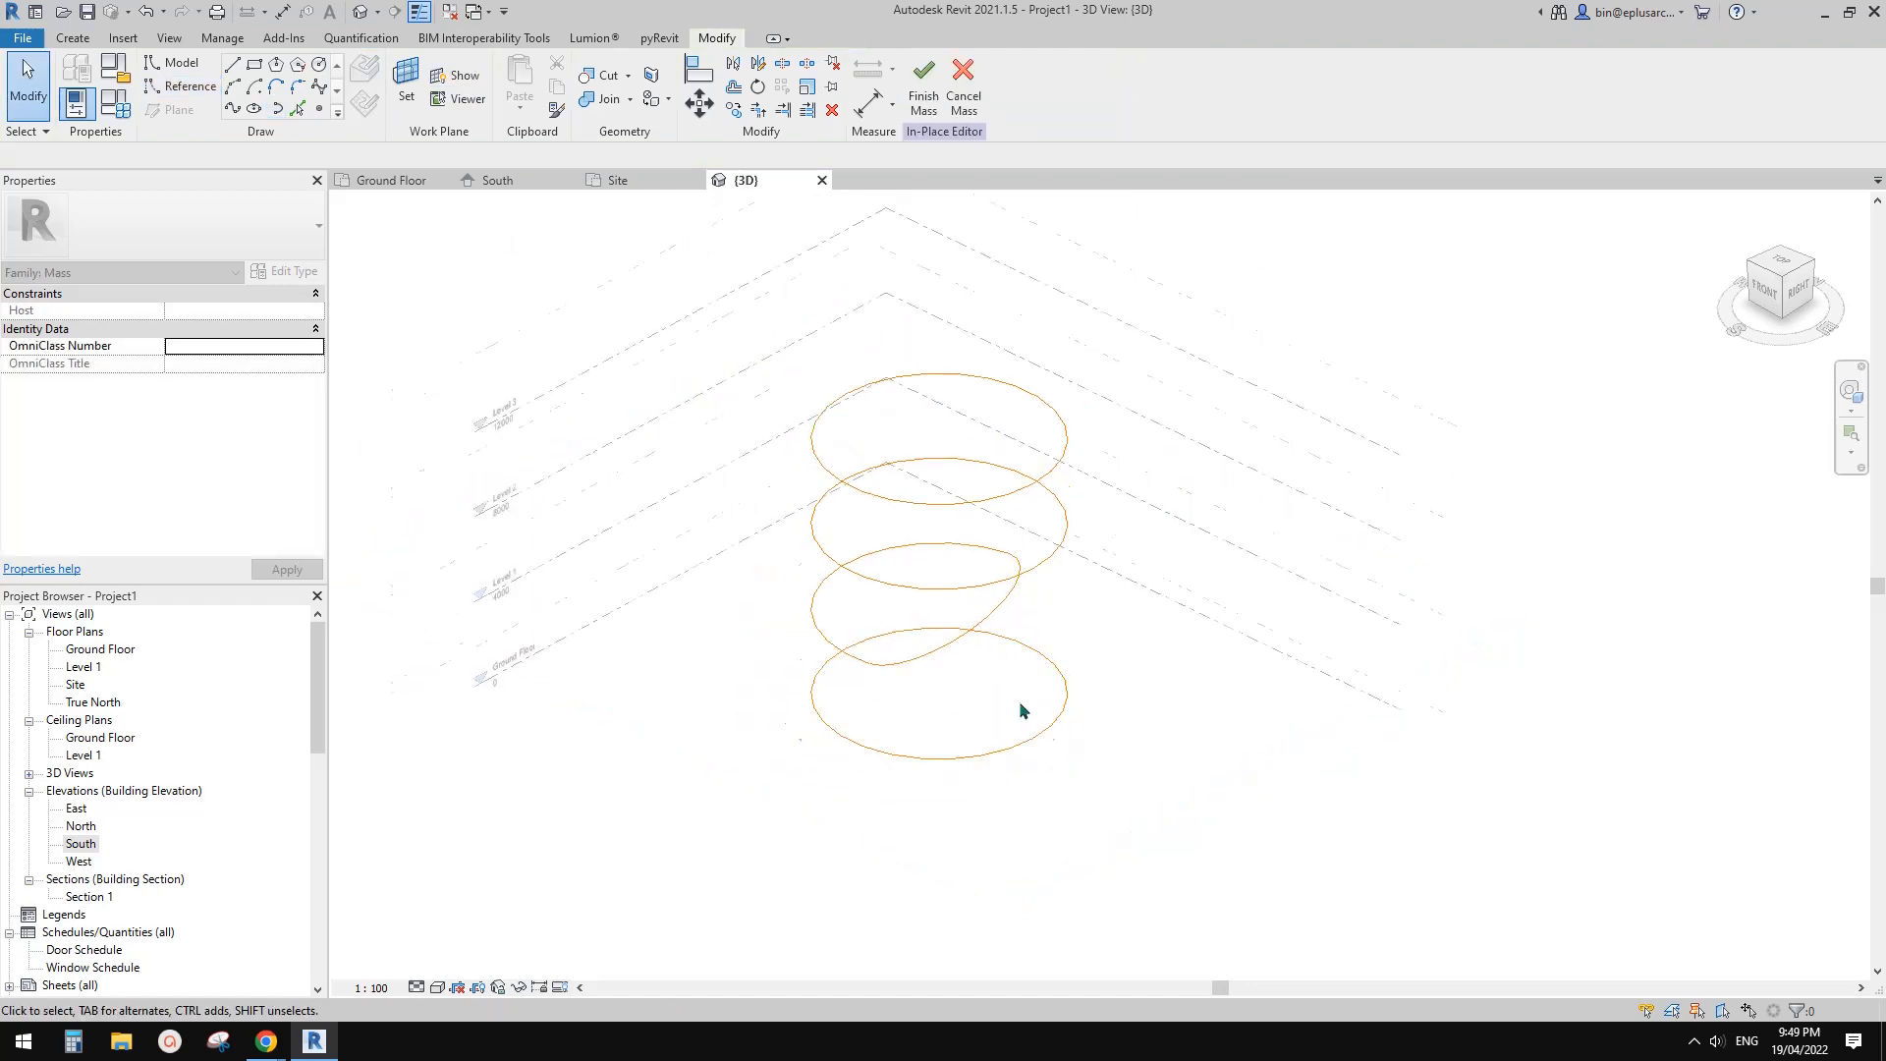
# Create a form between the closed Level 1 profile and the Ground Floor circle
pyautogui.keyDown('shift'); pyautogui.moveTo(1018, 699); pyautogui.dragTo(899, 672, button='middle'); pyautogui.keyUp('shift')
pyautogui.scroll(2, 985, 623)
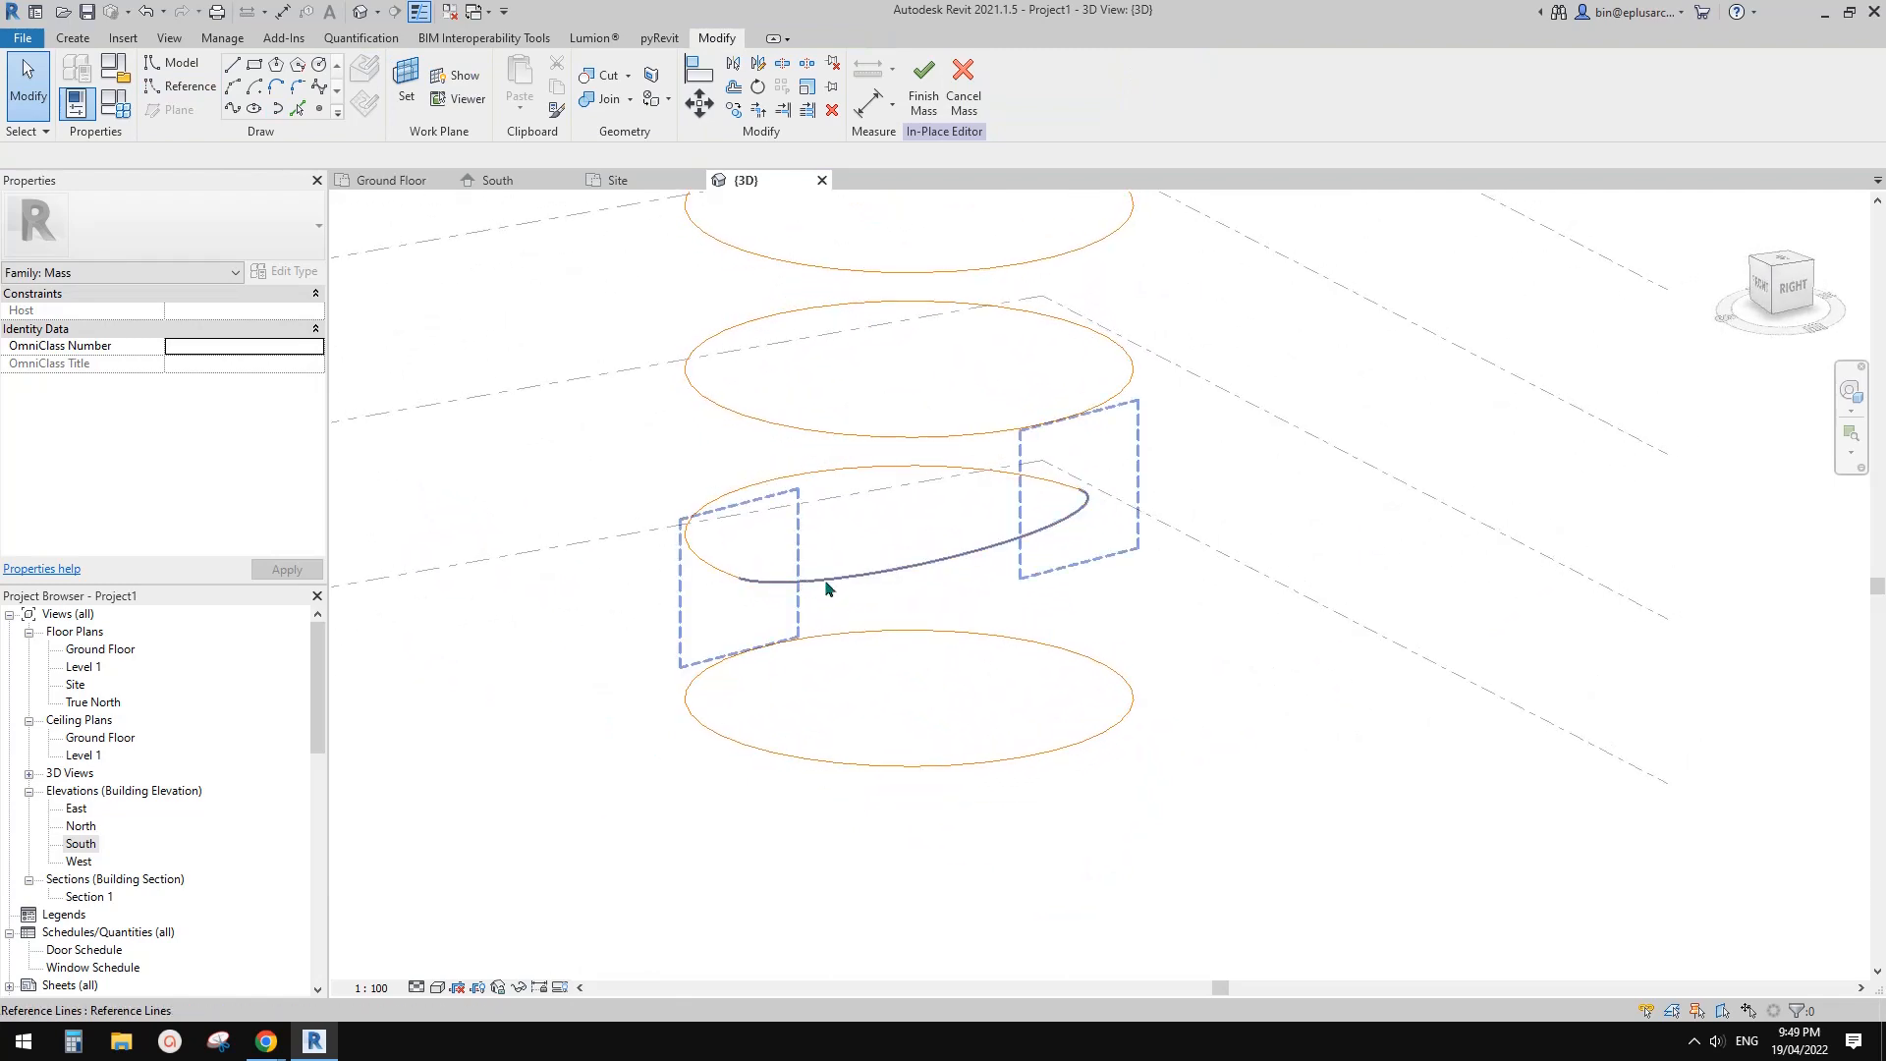
pyautogui.click(832, 586)
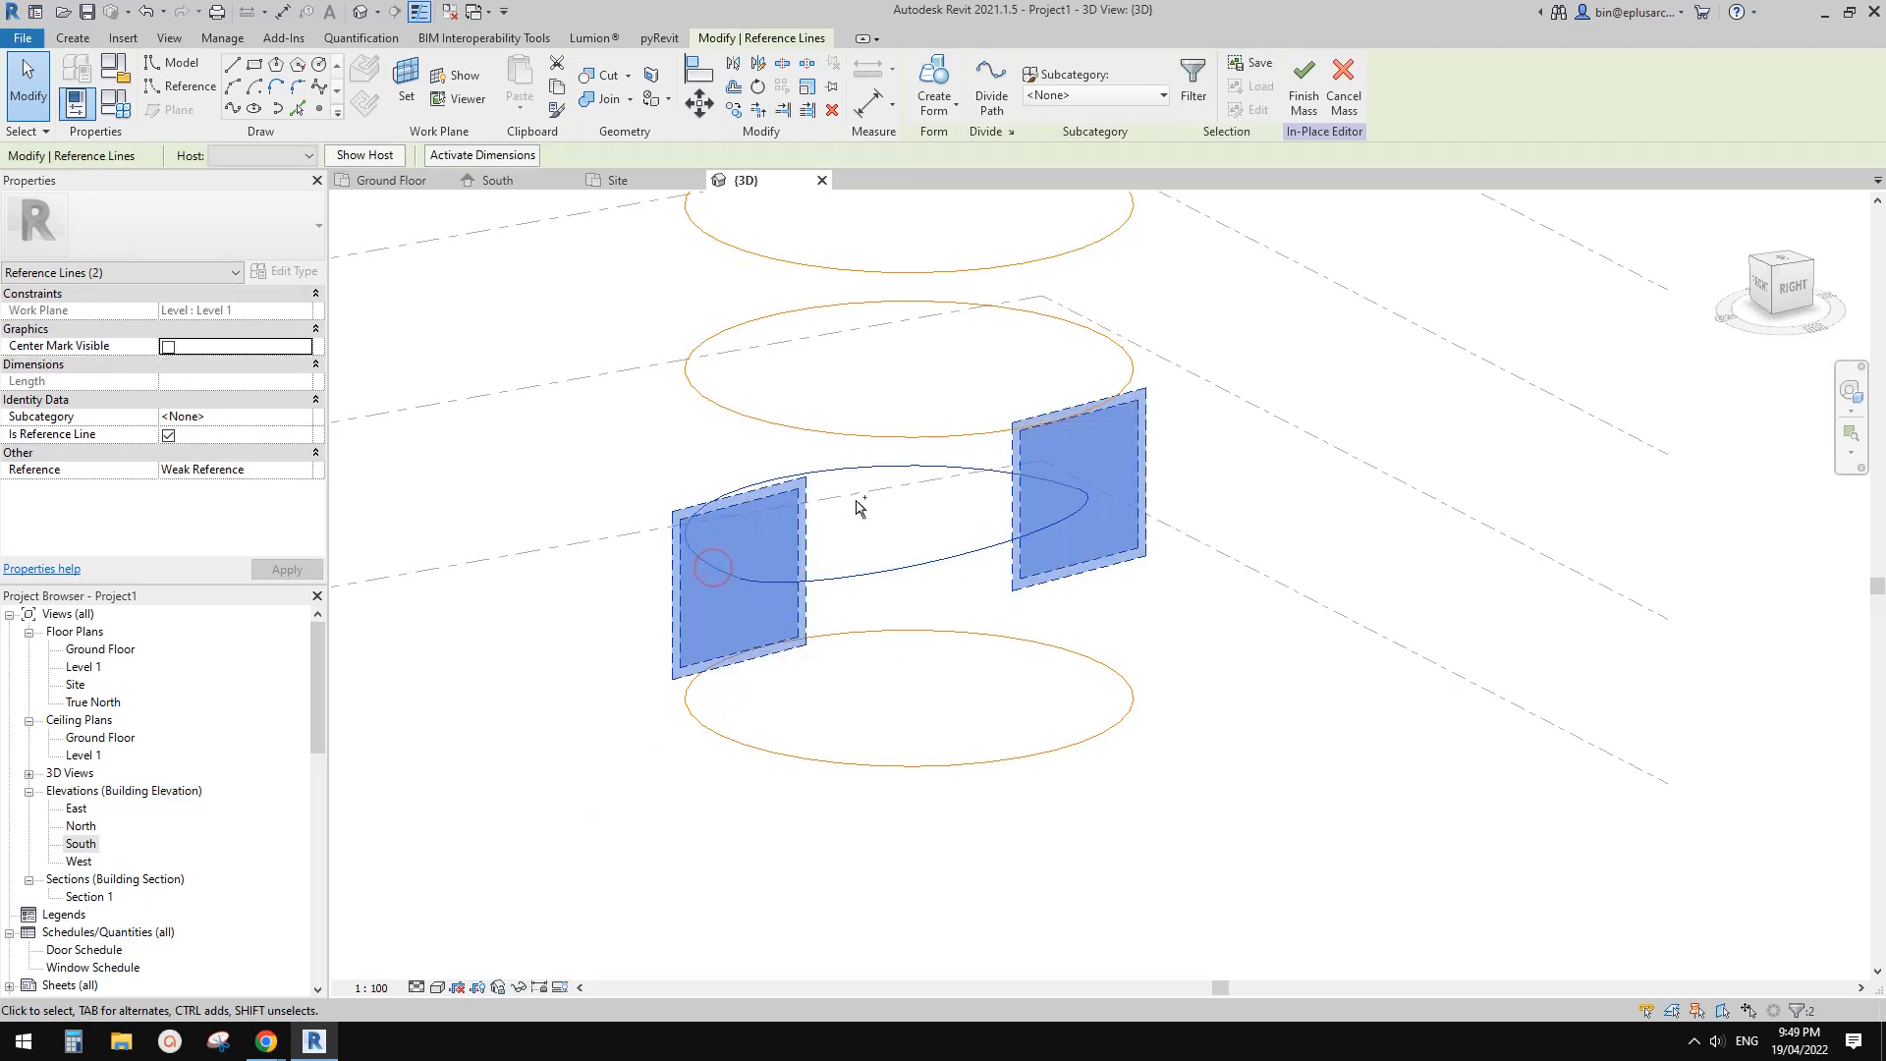
pyautogui.keyDown('ctrl'); pyautogui.click(1041, 641); pyautogui.keyUp('ctrl')
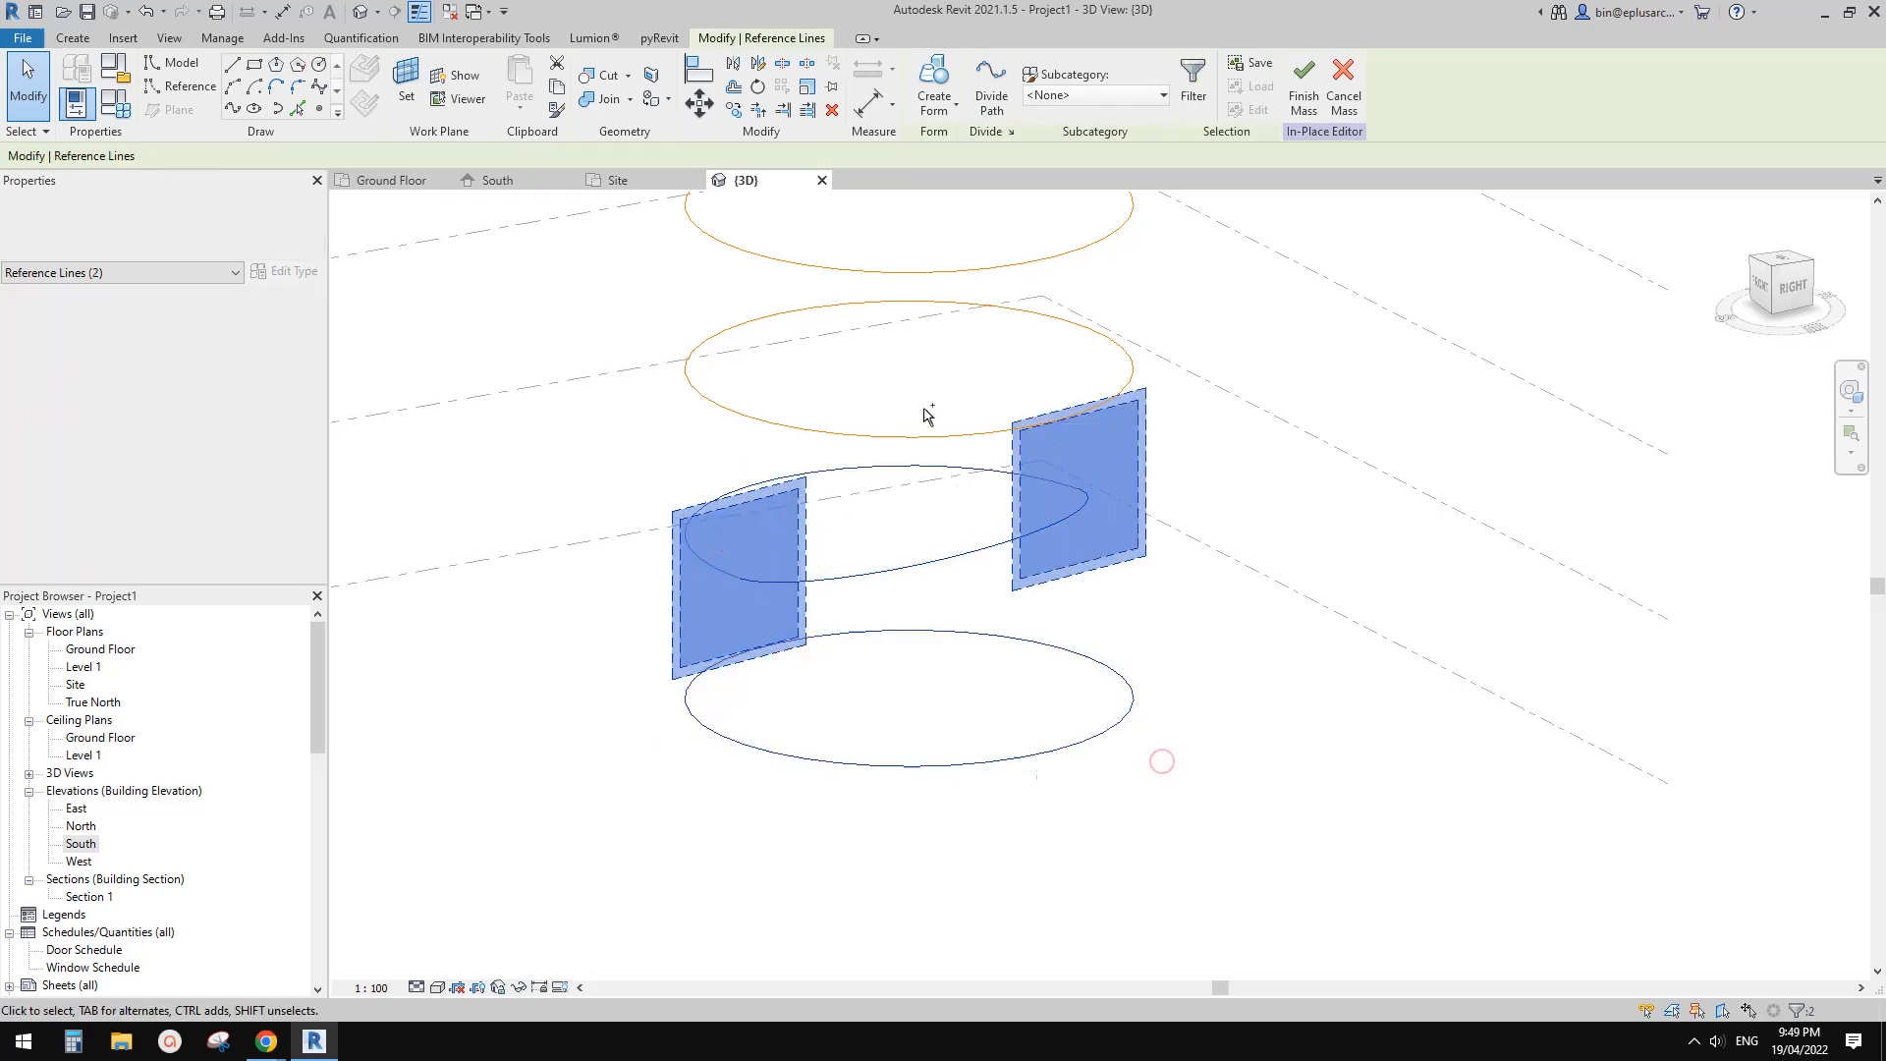
pyautogui.click(933, 88)
pyautogui.keyDown('shift'); pyautogui.moveTo(943, 491); pyautogui.dragTo(1096, 550, button='middle'); pyautogui.keyUp('shift')
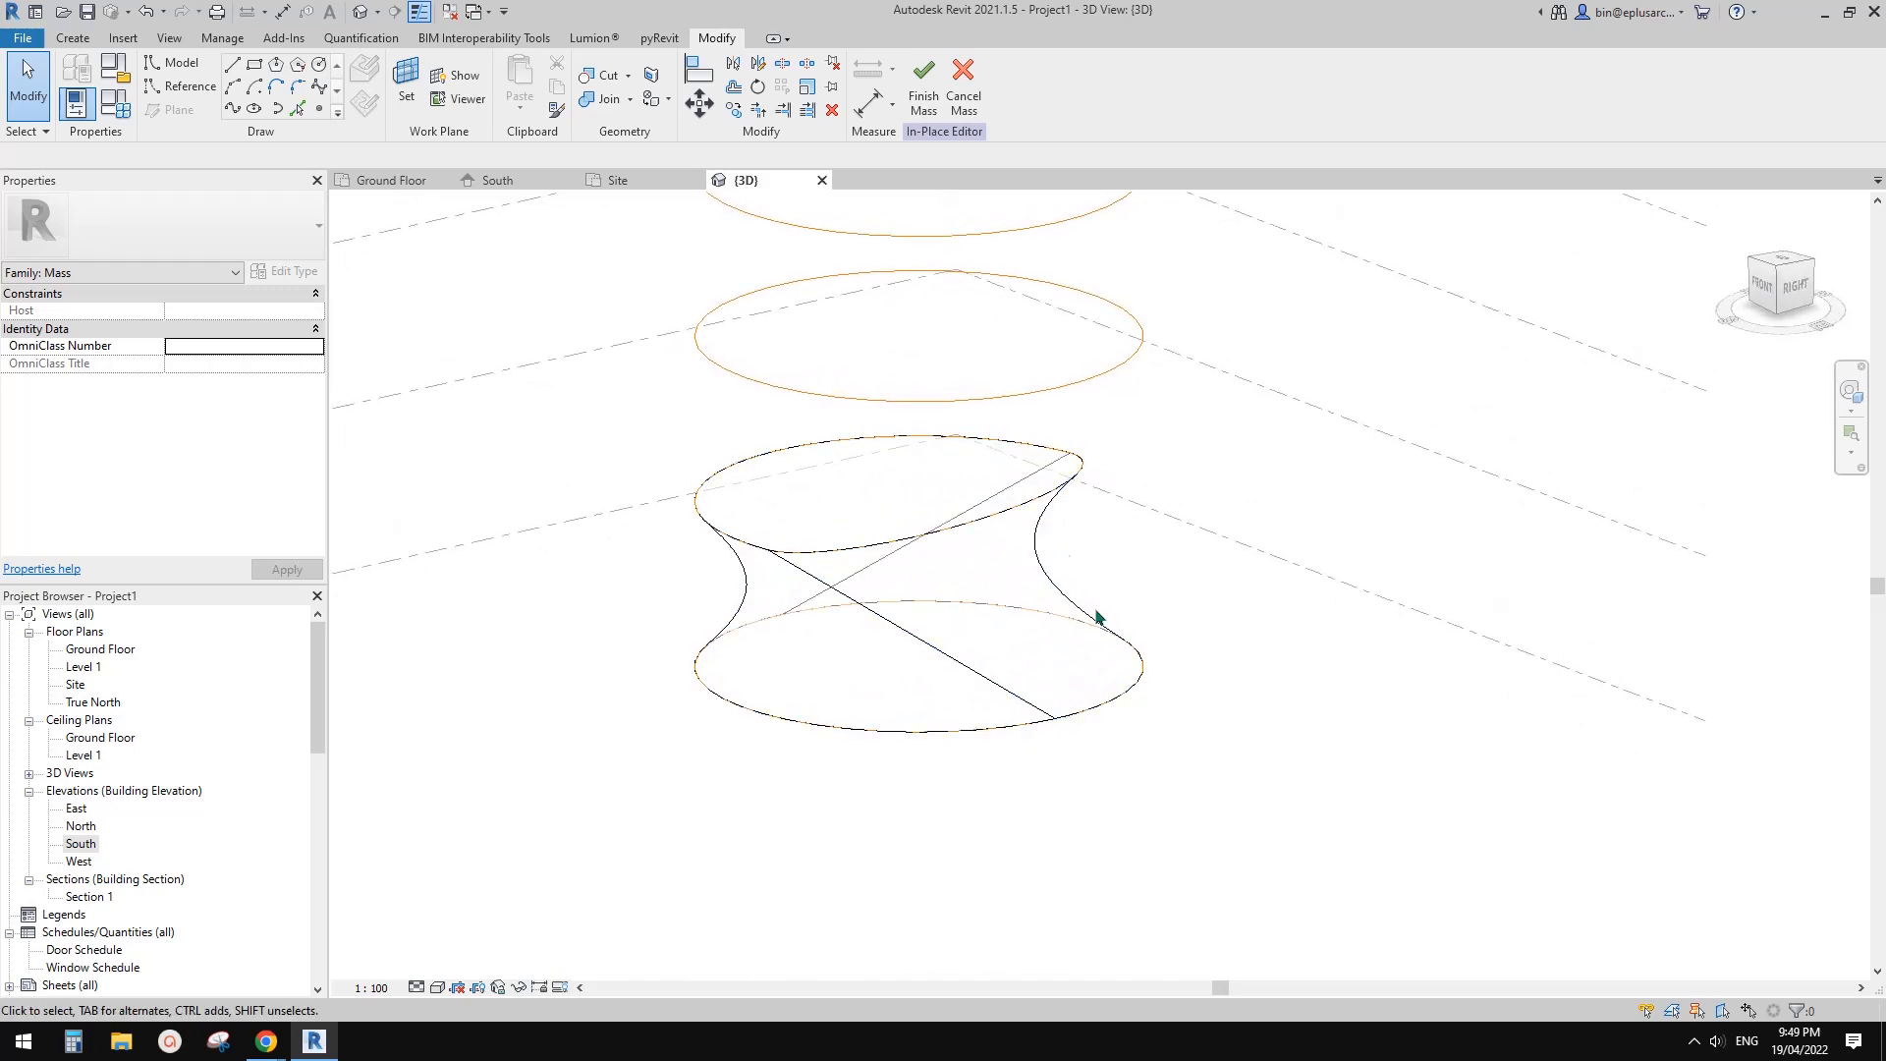
# Rotate the Ground Floor circle by 90 degrees about its centre
pyautogui.click(1033, 615)
pyautogui.keyDown('shift'); pyautogui.moveTo(1034, 615); pyautogui.dragTo(1081, 695, button='middle'); pyautogui.keyUp('shift')
pyautogui.press('r')
pyautogui.press('o')
pyautogui.click(1143, 625)
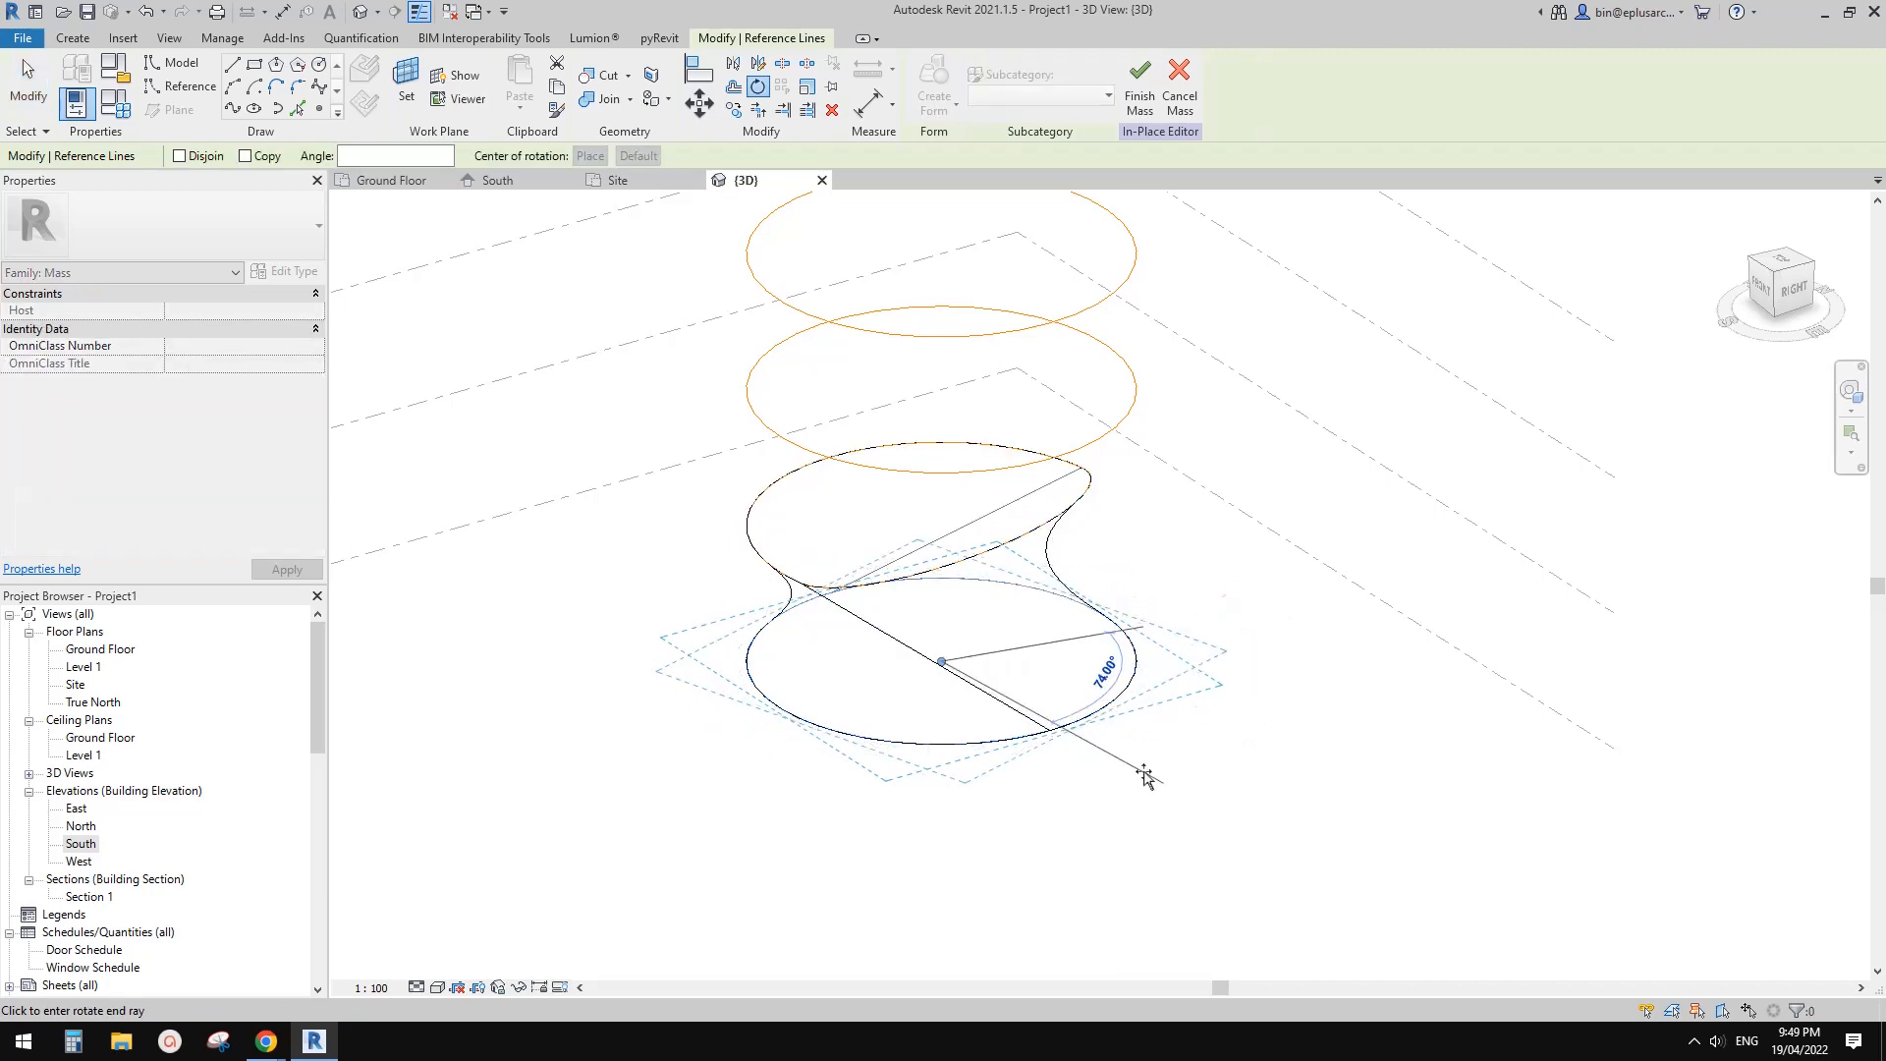
pyautogui.write('90')
pyautogui.press('Return')
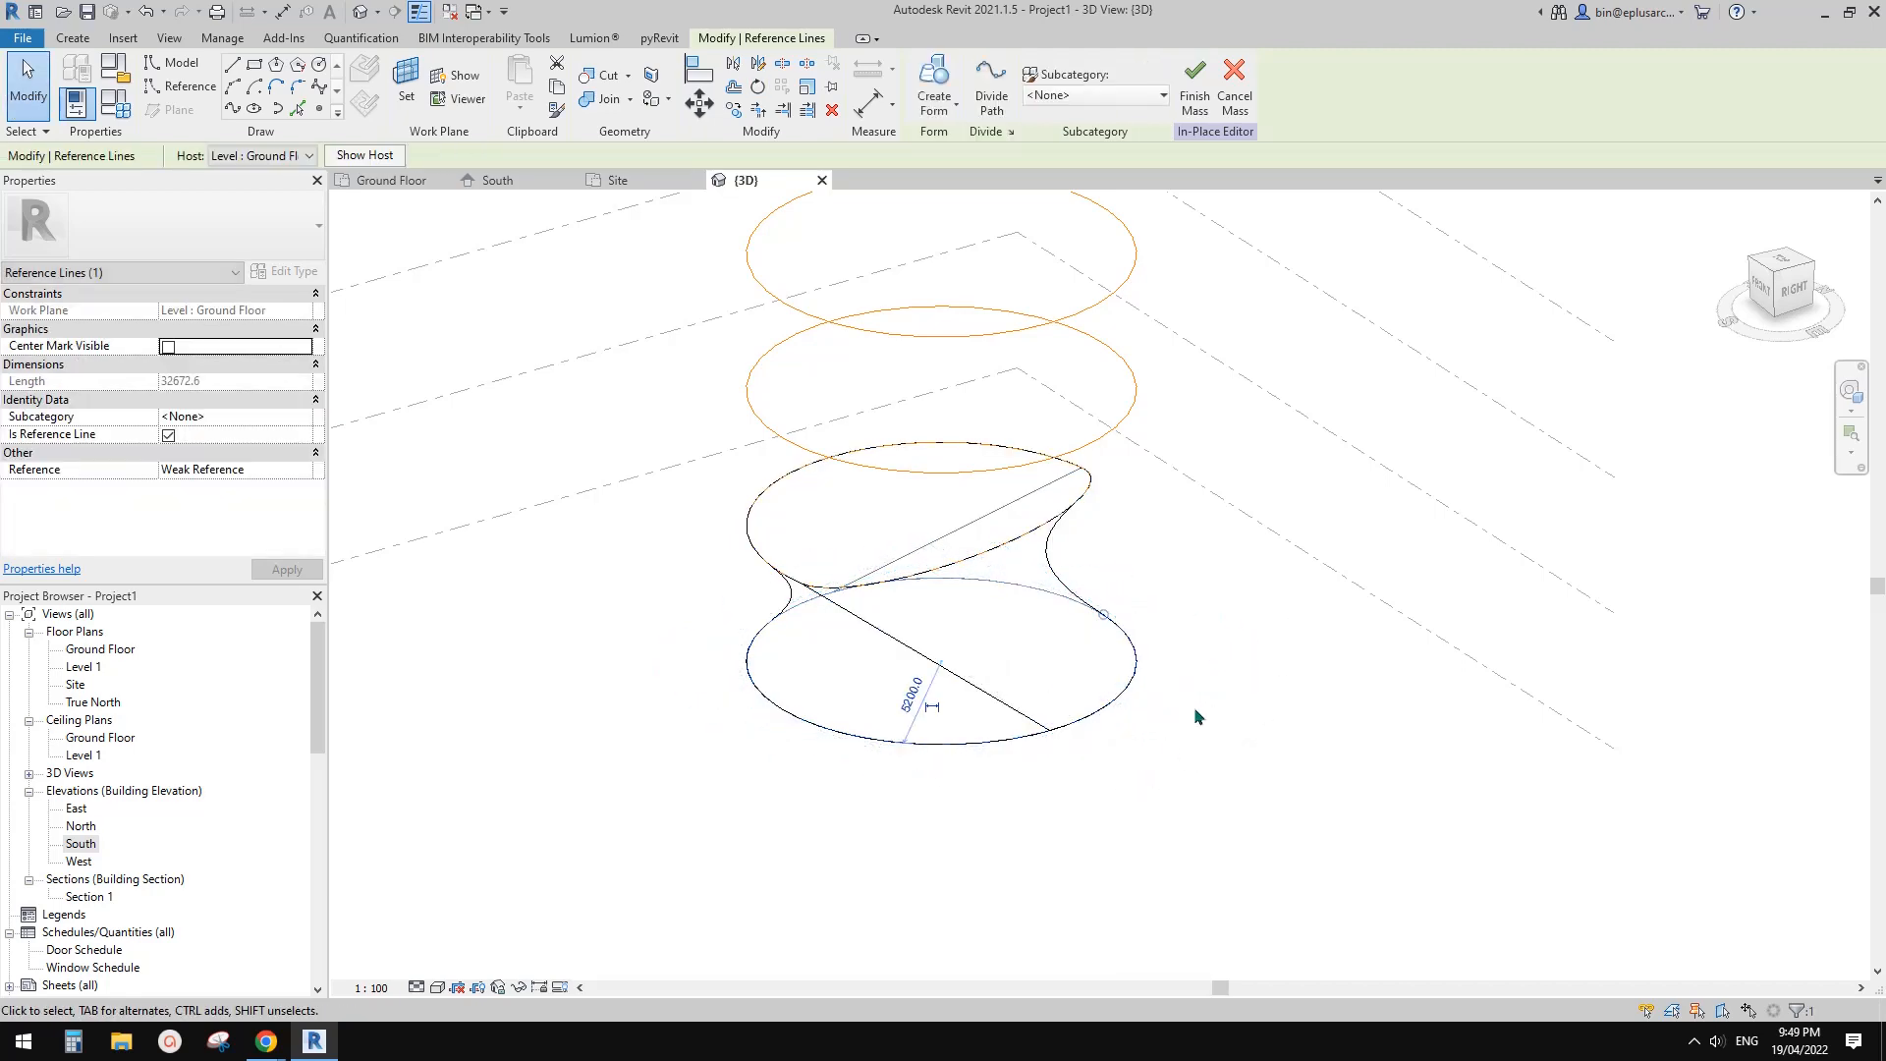
# Delete the twisted form between the Ground Floor circle and the Level 1 profile
pyautogui.press('Escape')
pyautogui.click(1066, 582)
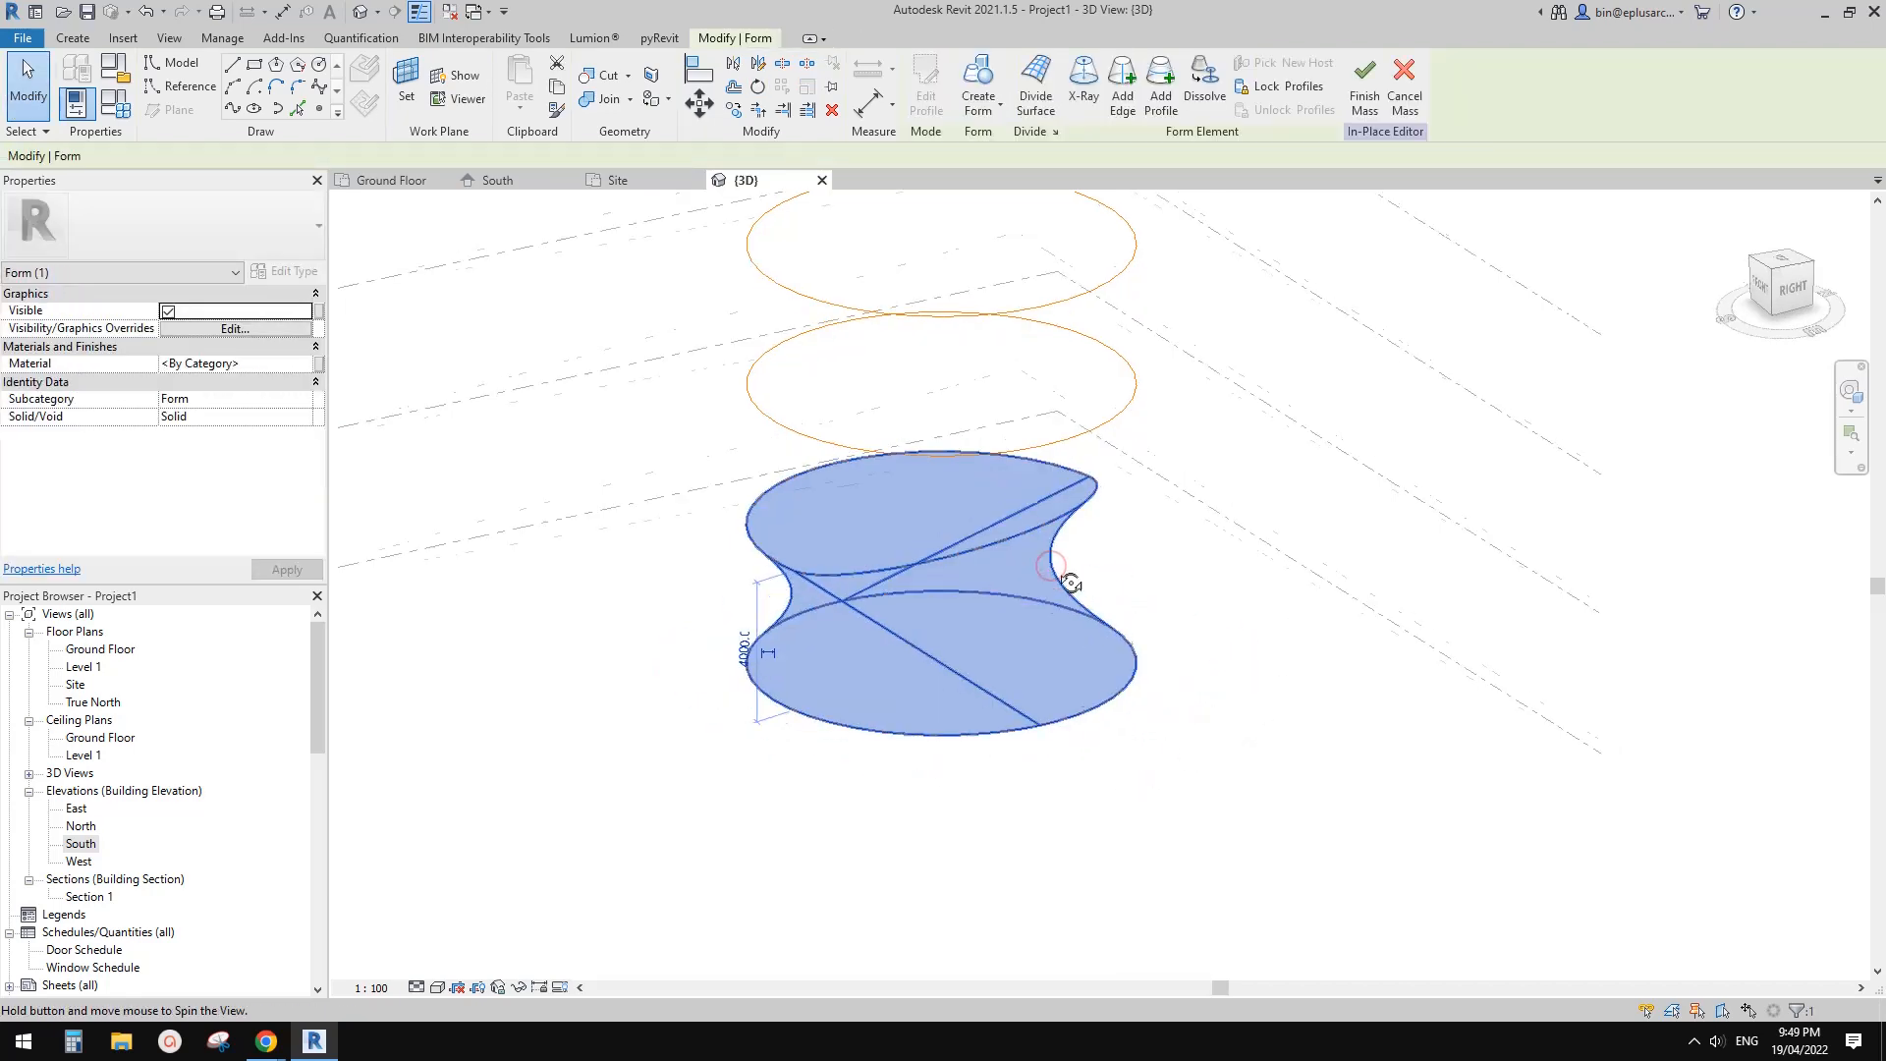
pyautogui.keyDown('shift'); pyautogui.moveTo(1074, 590); pyautogui.dragTo(1073, 603, button='middle'); pyautogui.keyUp('shift')
pyautogui.press('Delete')
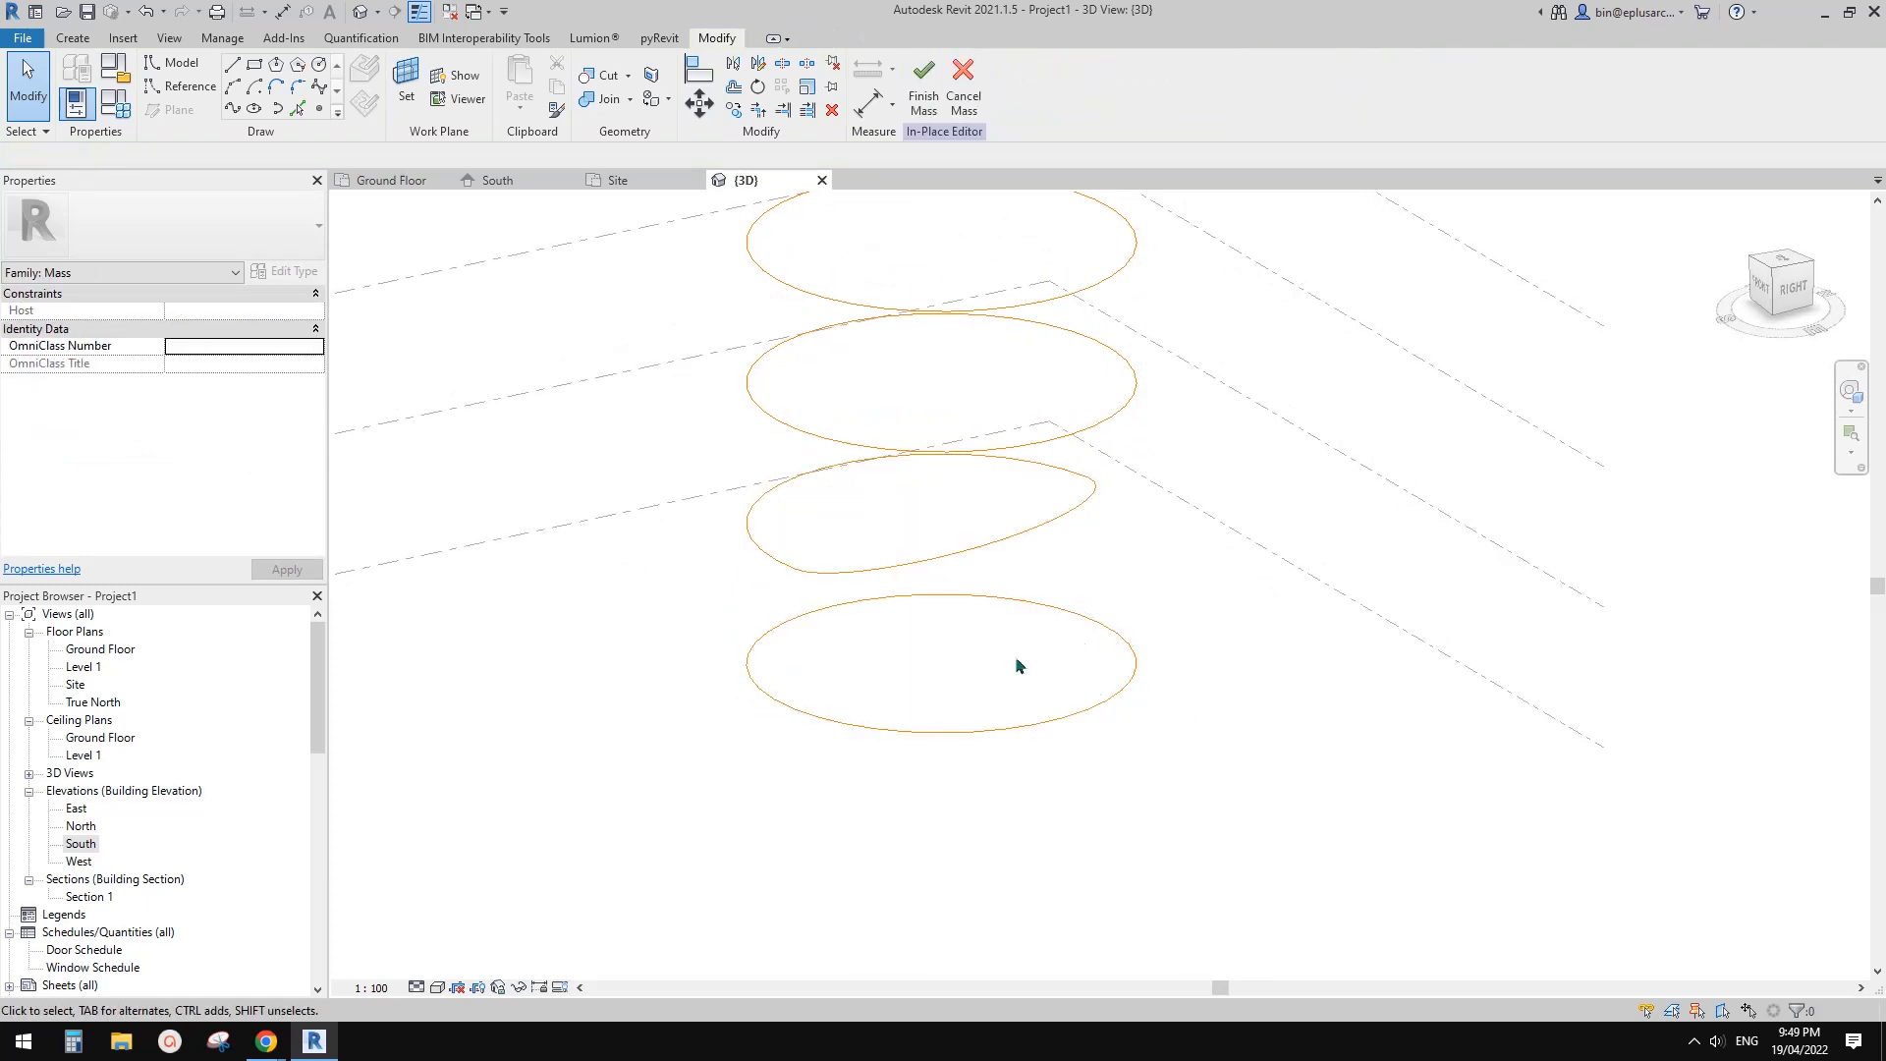
# Create a new form between the Ground Floor circle and the closed Level 1 profile and inspect its sloping side
pyautogui.moveTo(1129, 783); pyautogui.dragTo(754, 503)
pyautogui.keyDown('ctrl'); pyautogui.click(825, 297); pyautogui.keyUp('ctrl')
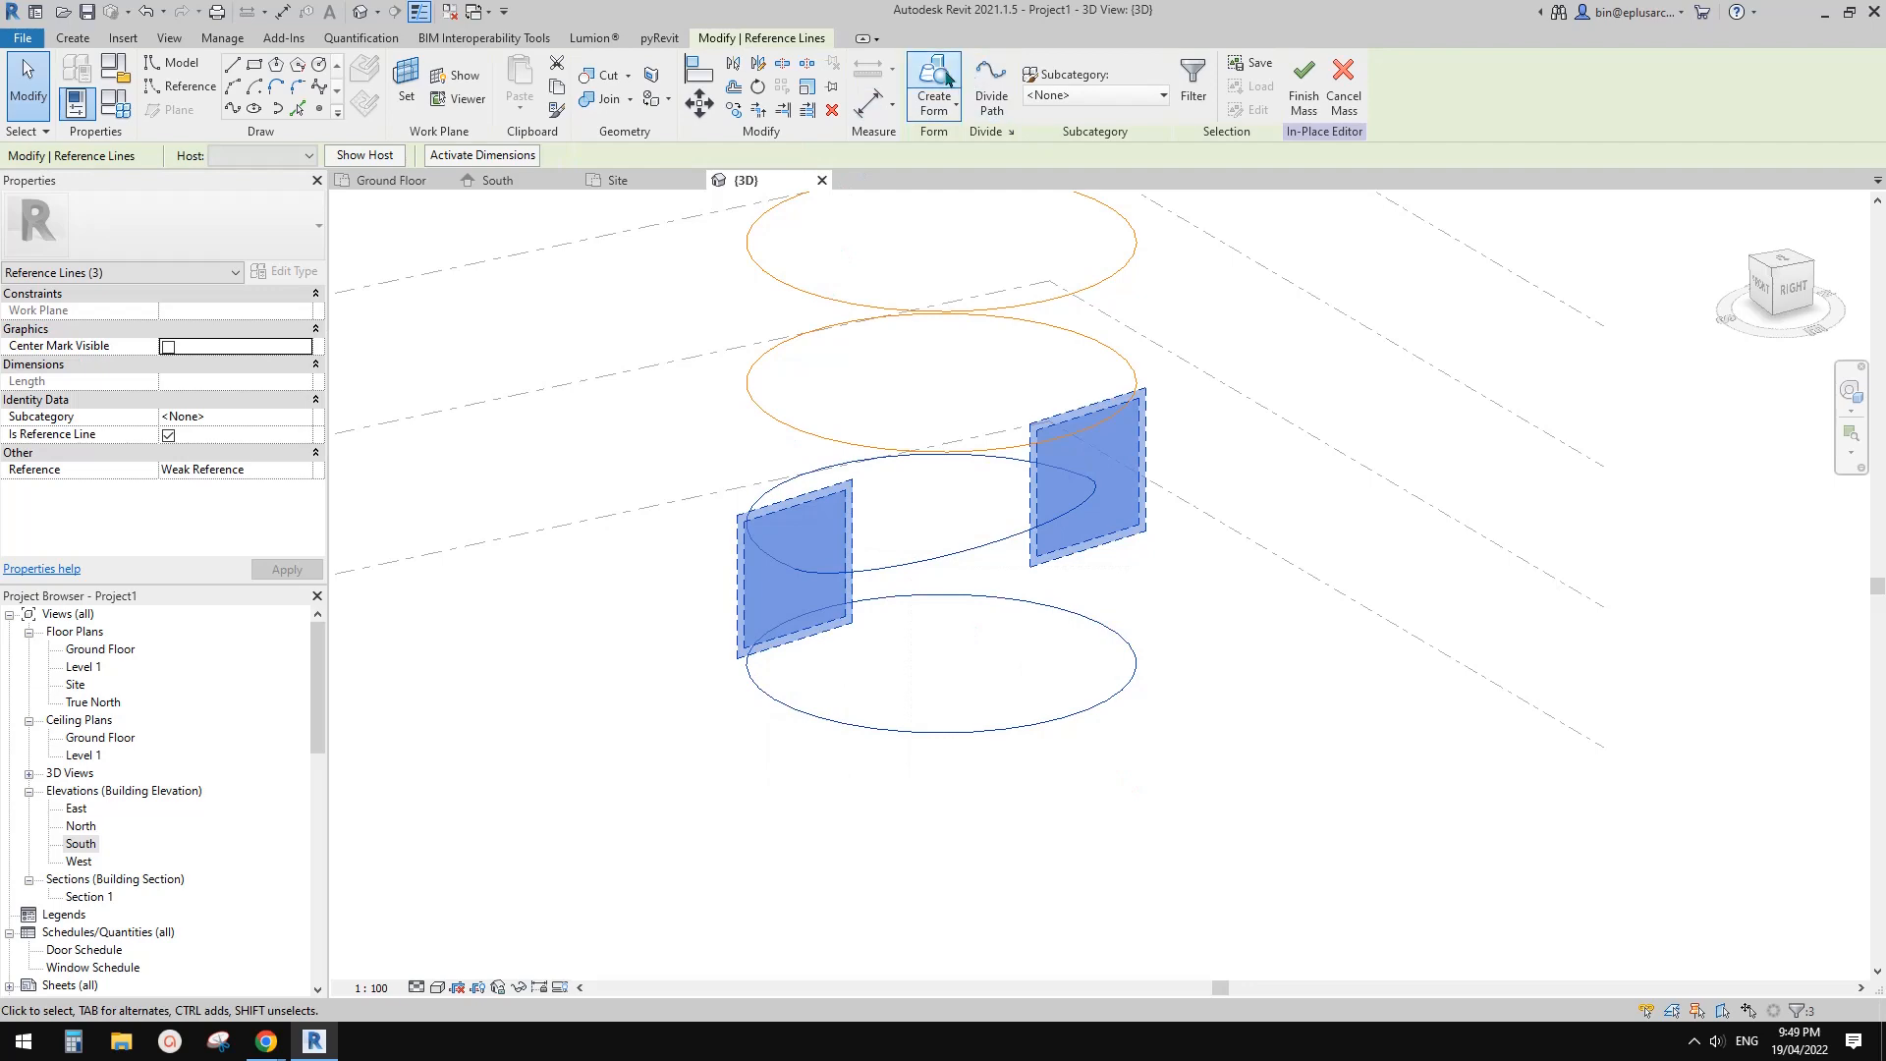
pyautogui.click(934, 76)
pyautogui.keyDown('shift'); pyautogui.moveTo(1120, 652); pyautogui.dragTo(1363, 639, button='middle'); pyautogui.keyUp('shift')
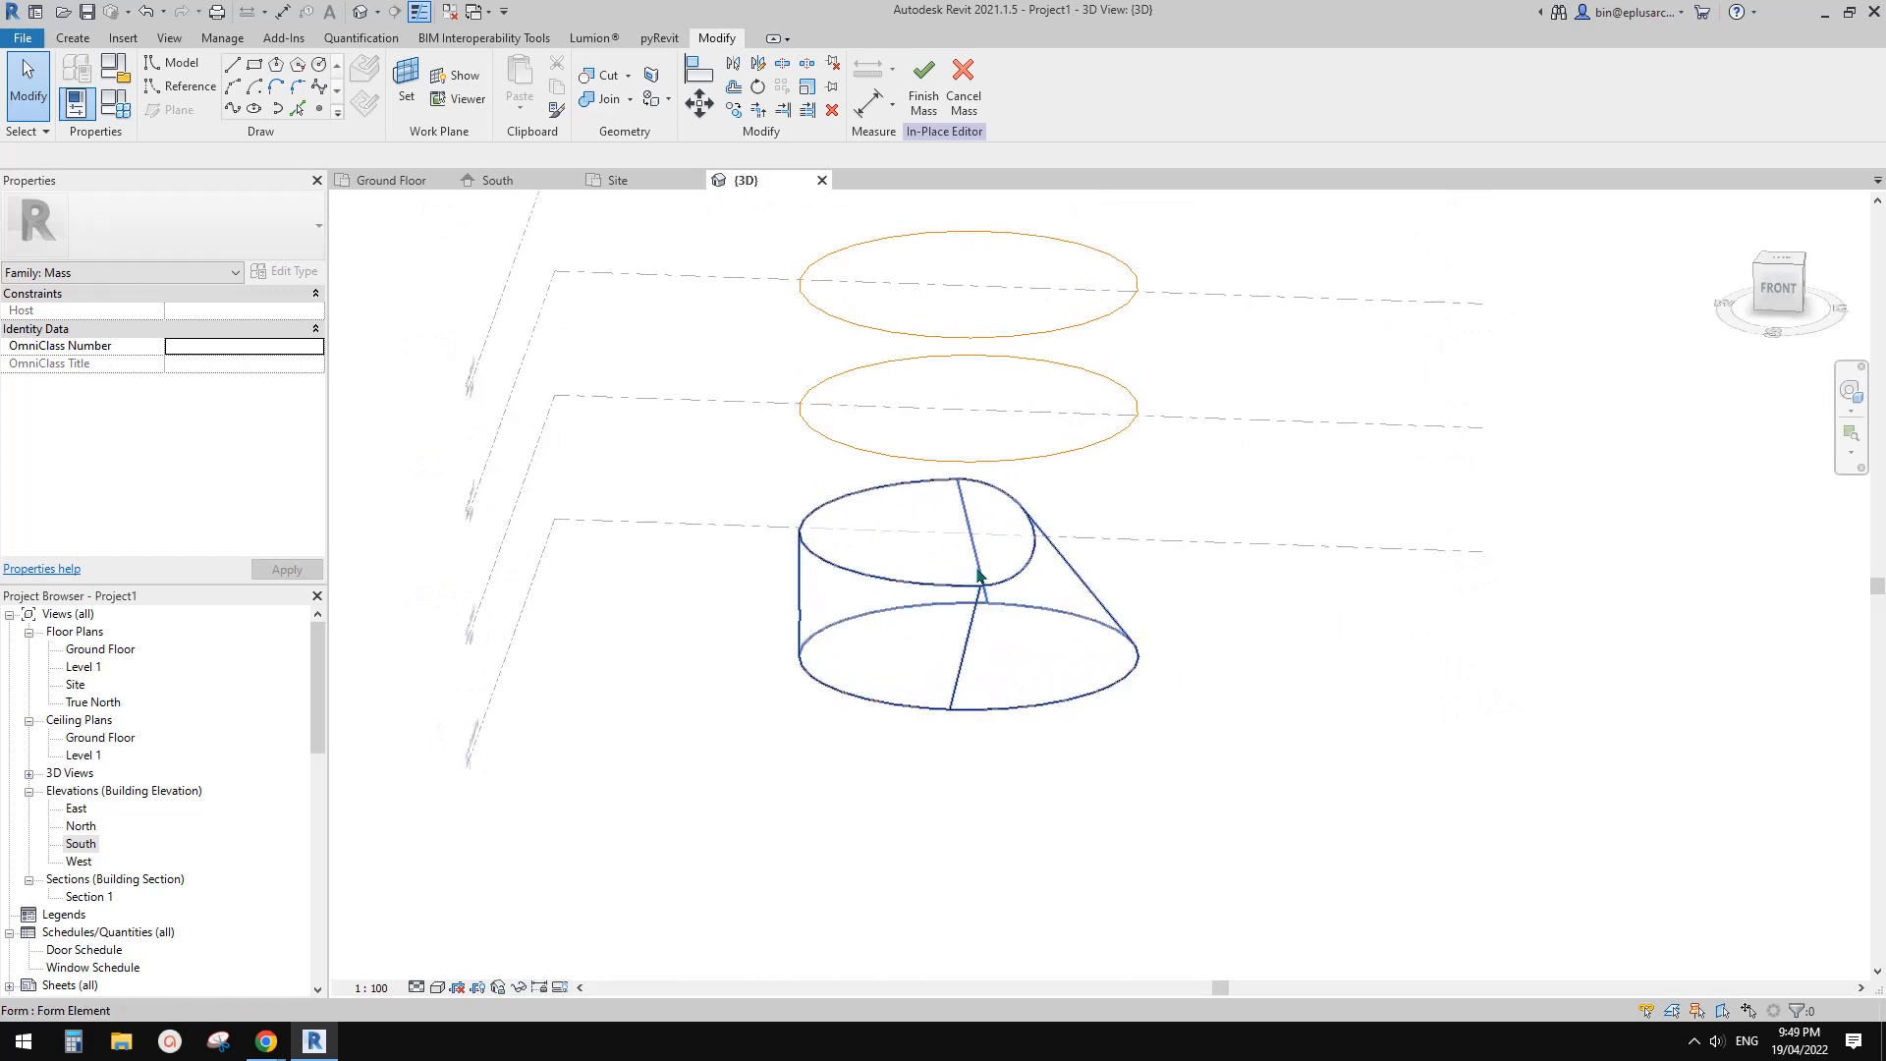
pyautogui.scroll(2, 1139, 646)
pyautogui.keyDown('shift'); pyautogui.moveTo(1140, 646); pyautogui.dragTo(1011, 623, button='middle'); pyautogui.keyUp('shift')
pyautogui.scroll(1, 982, 638)
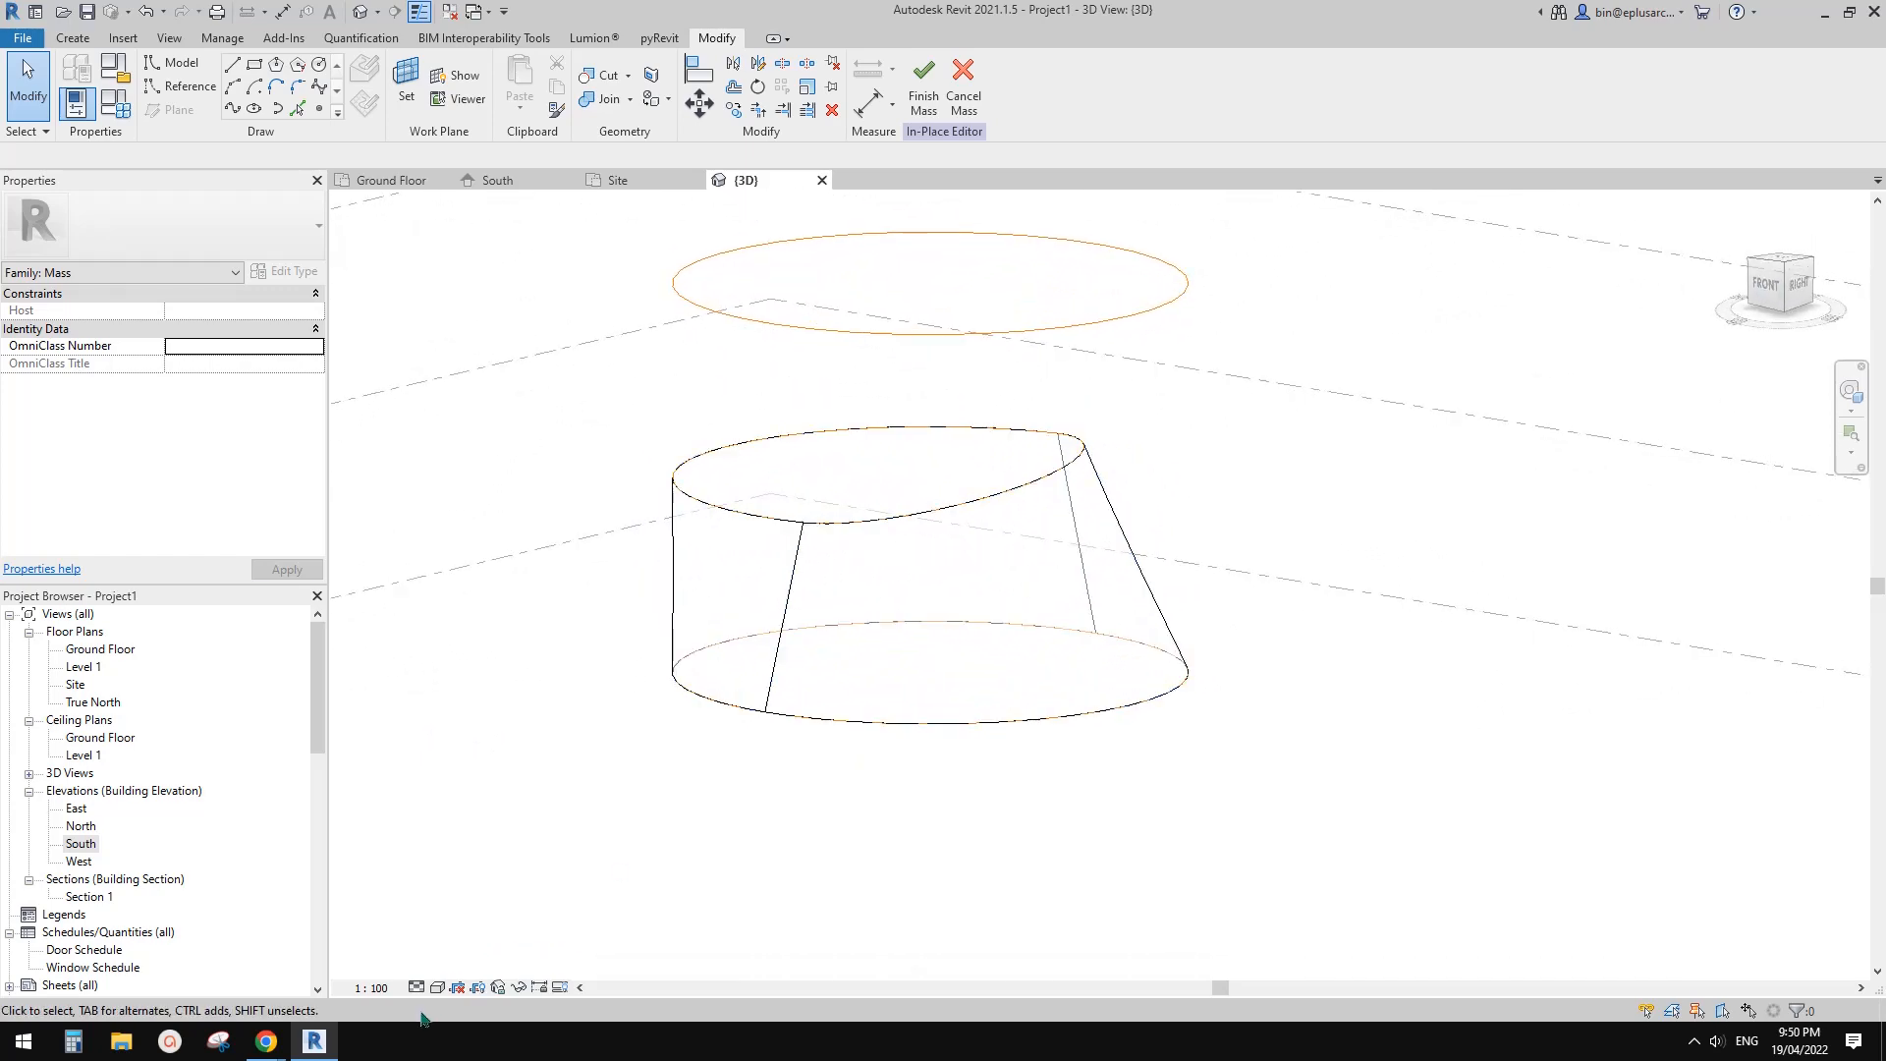
# Switch the 3D view to a shaded visual style
pyautogui.click(438, 987)
pyautogui.click(511, 922)
pyautogui.scroll(-2, 926, 724)
pyautogui.moveTo(926, 724)
pyautogui.keyDown('shift'); pyautogui.mouseDown(button='middle')
pyautogui.moveTo(1148, 735)
pyautogui.moveTo(1066, 714)
pyautogui.moveTo(1263, 716)
pyautogui.moveTo(1116, 741)
pyautogui.moveTo(923, 646)
pyautogui.mouseUp(button='middle'); pyautogui.keyUp('shift')
# Create a new material with a teal shading colour and assign it to the form
pyautogui.click(924, 645)
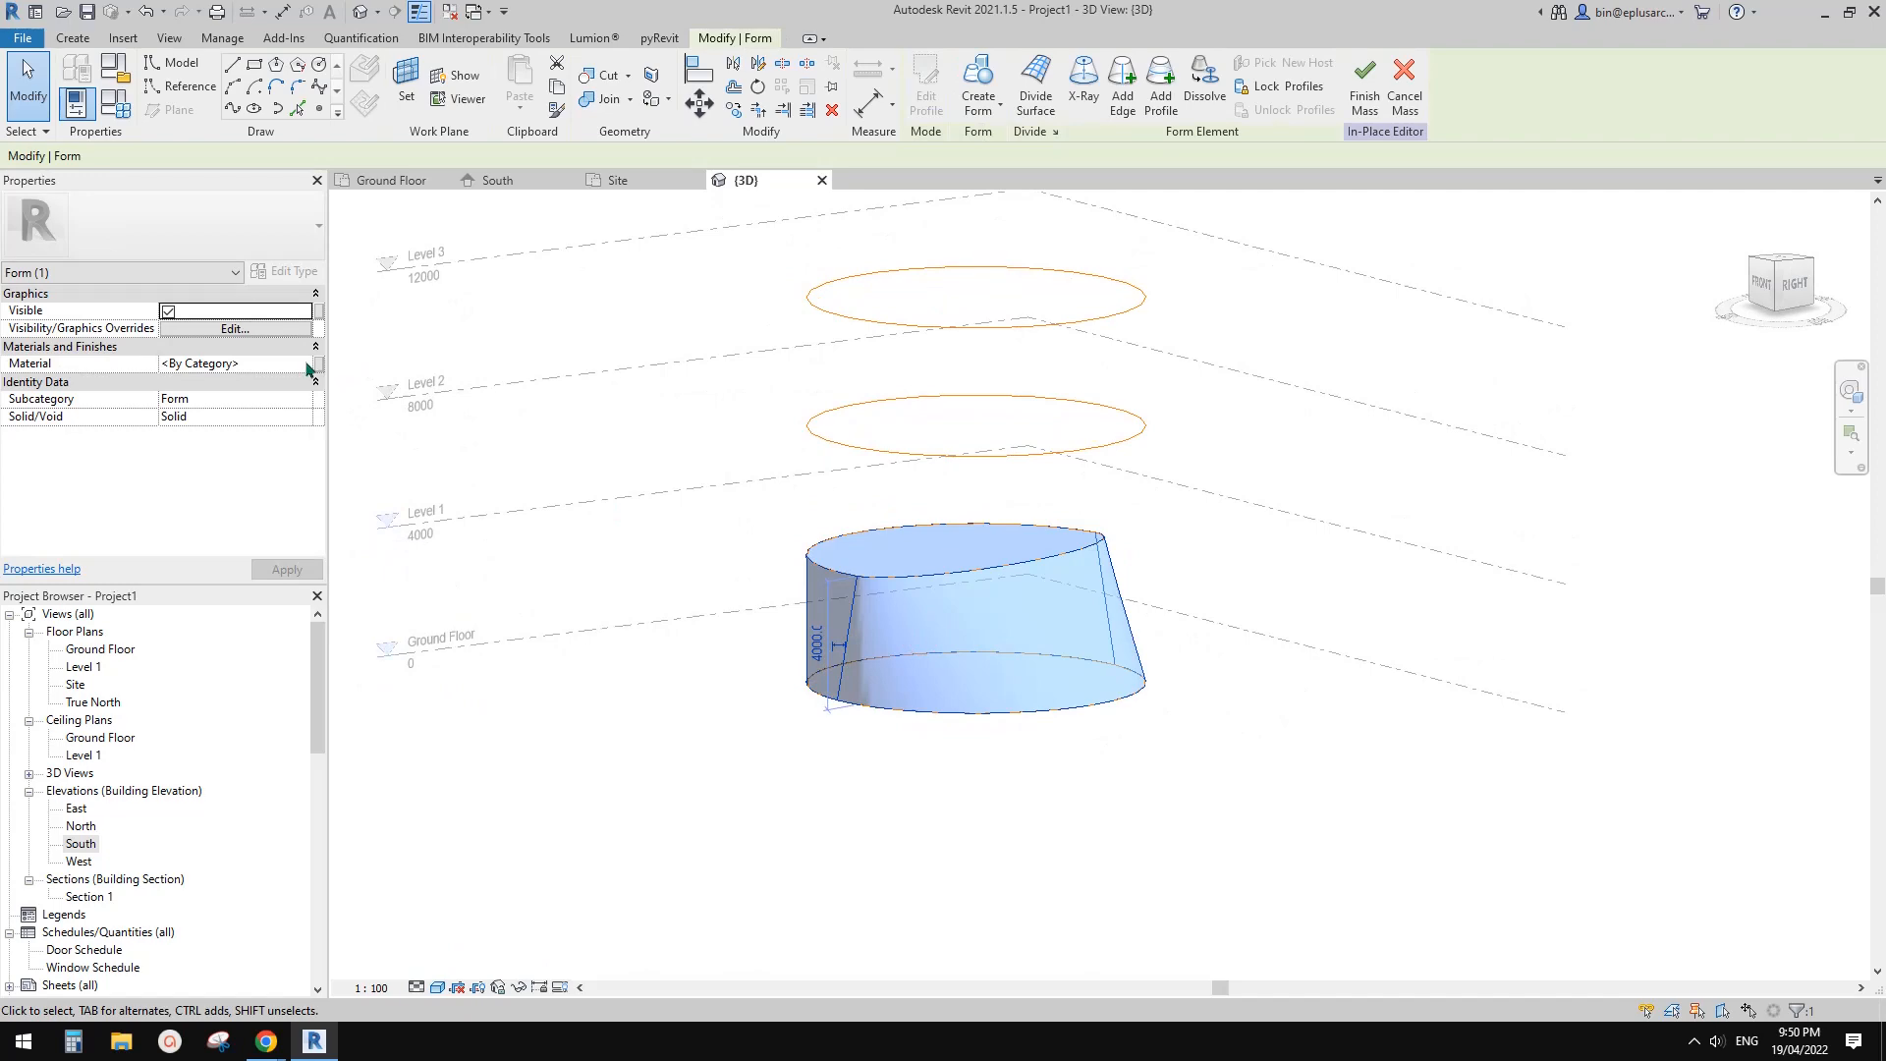
pyautogui.click(306, 366)
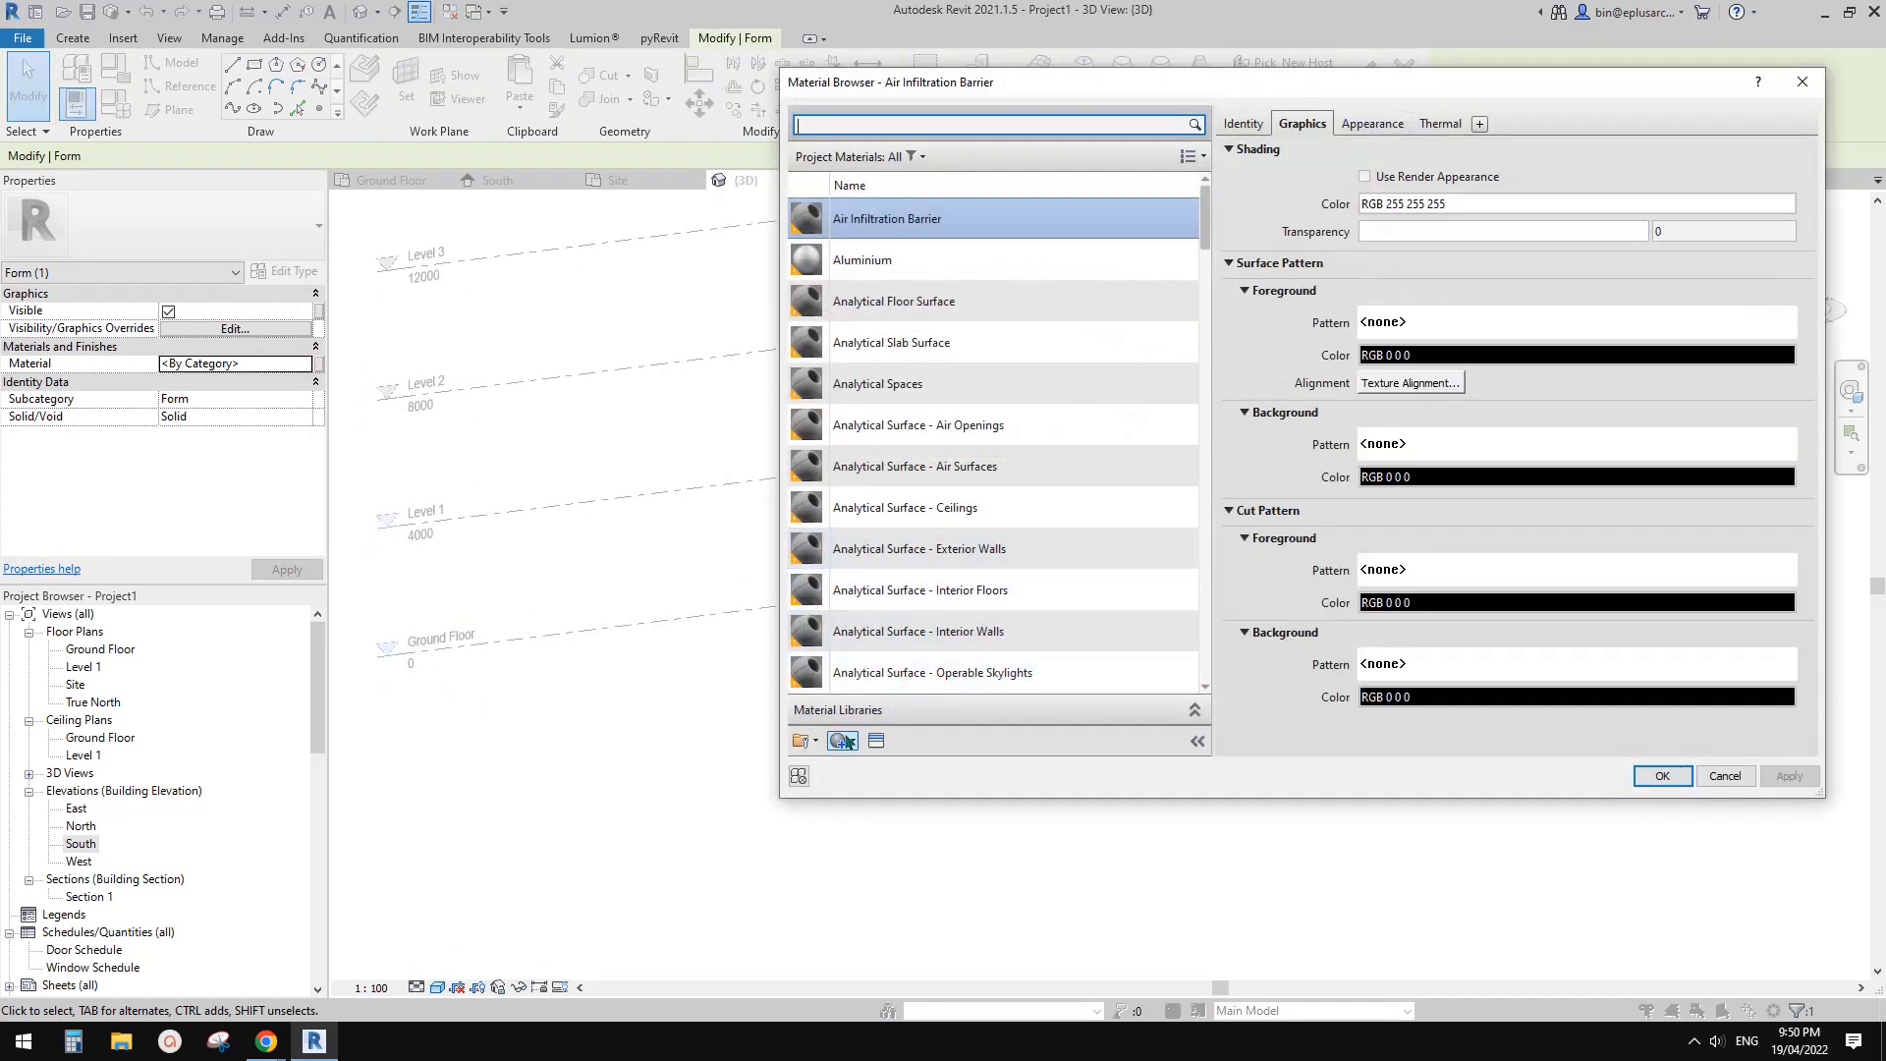
pyautogui.click(849, 741)
pyautogui.click(883, 763)
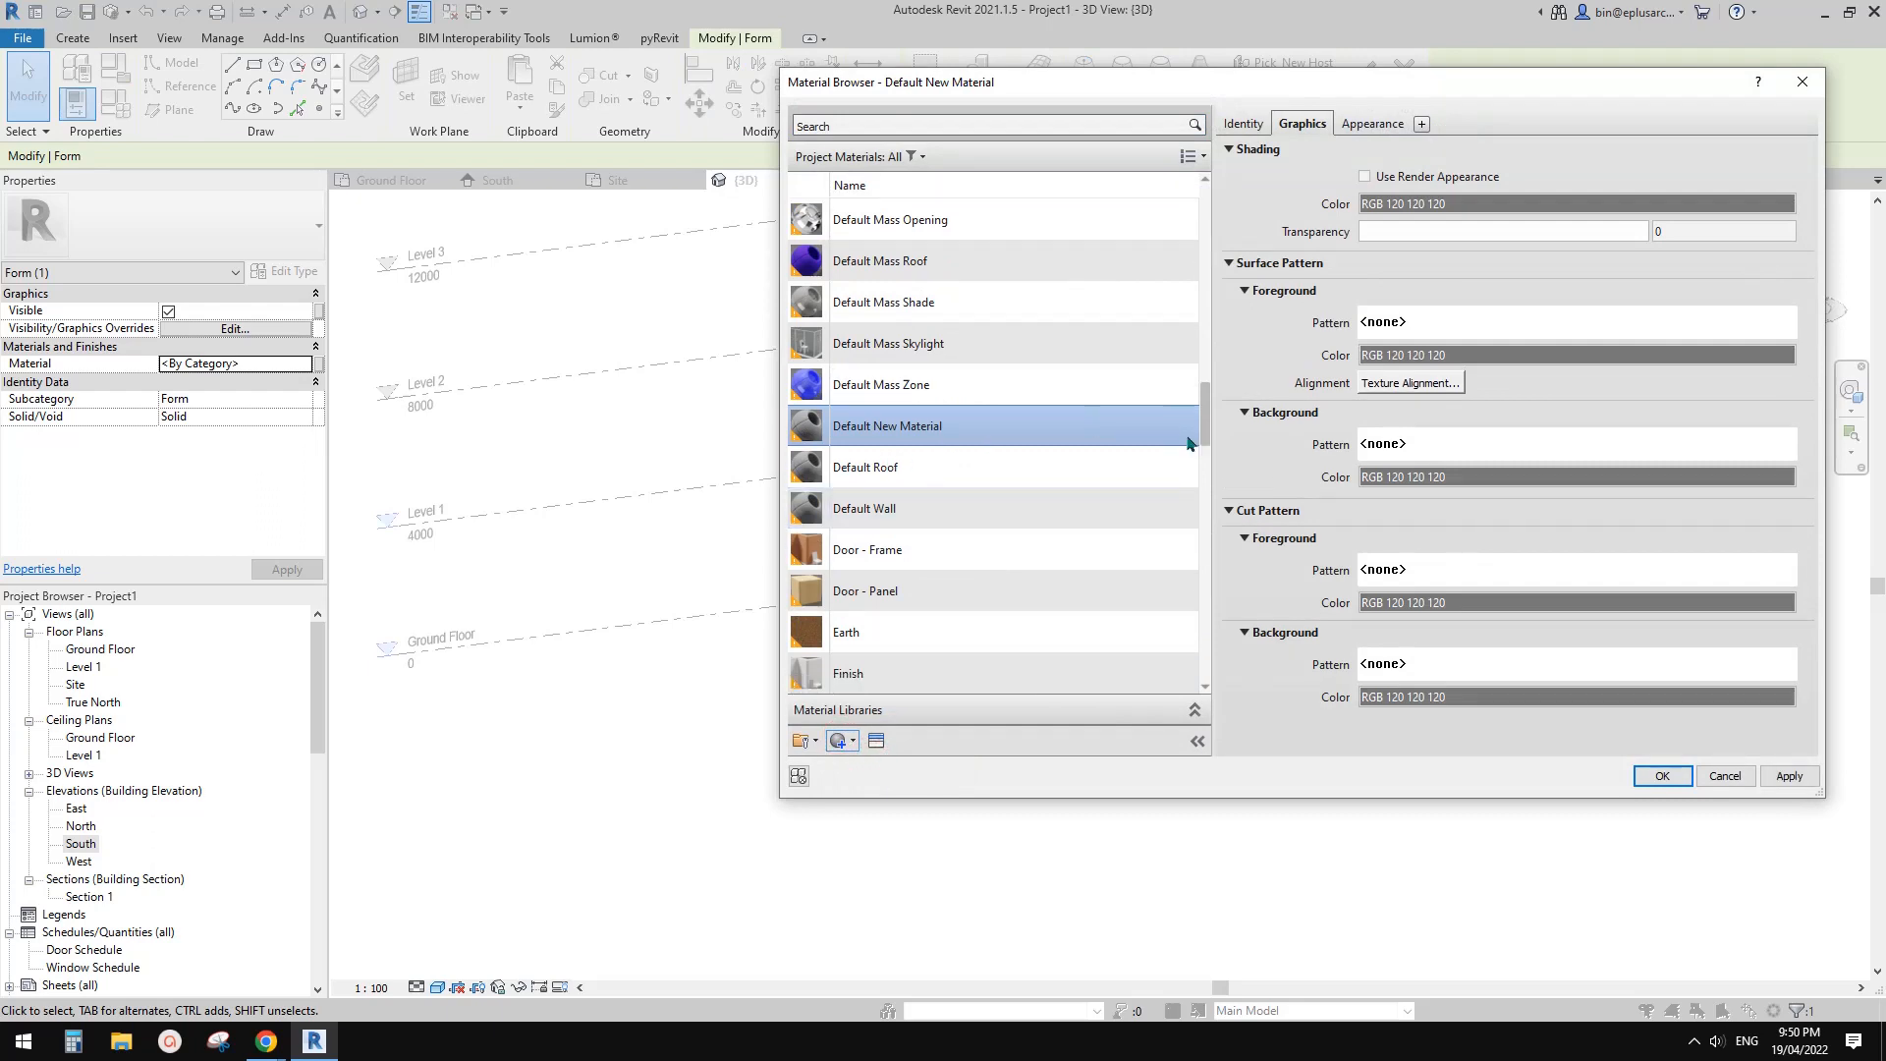
pyautogui.click(1470, 205)
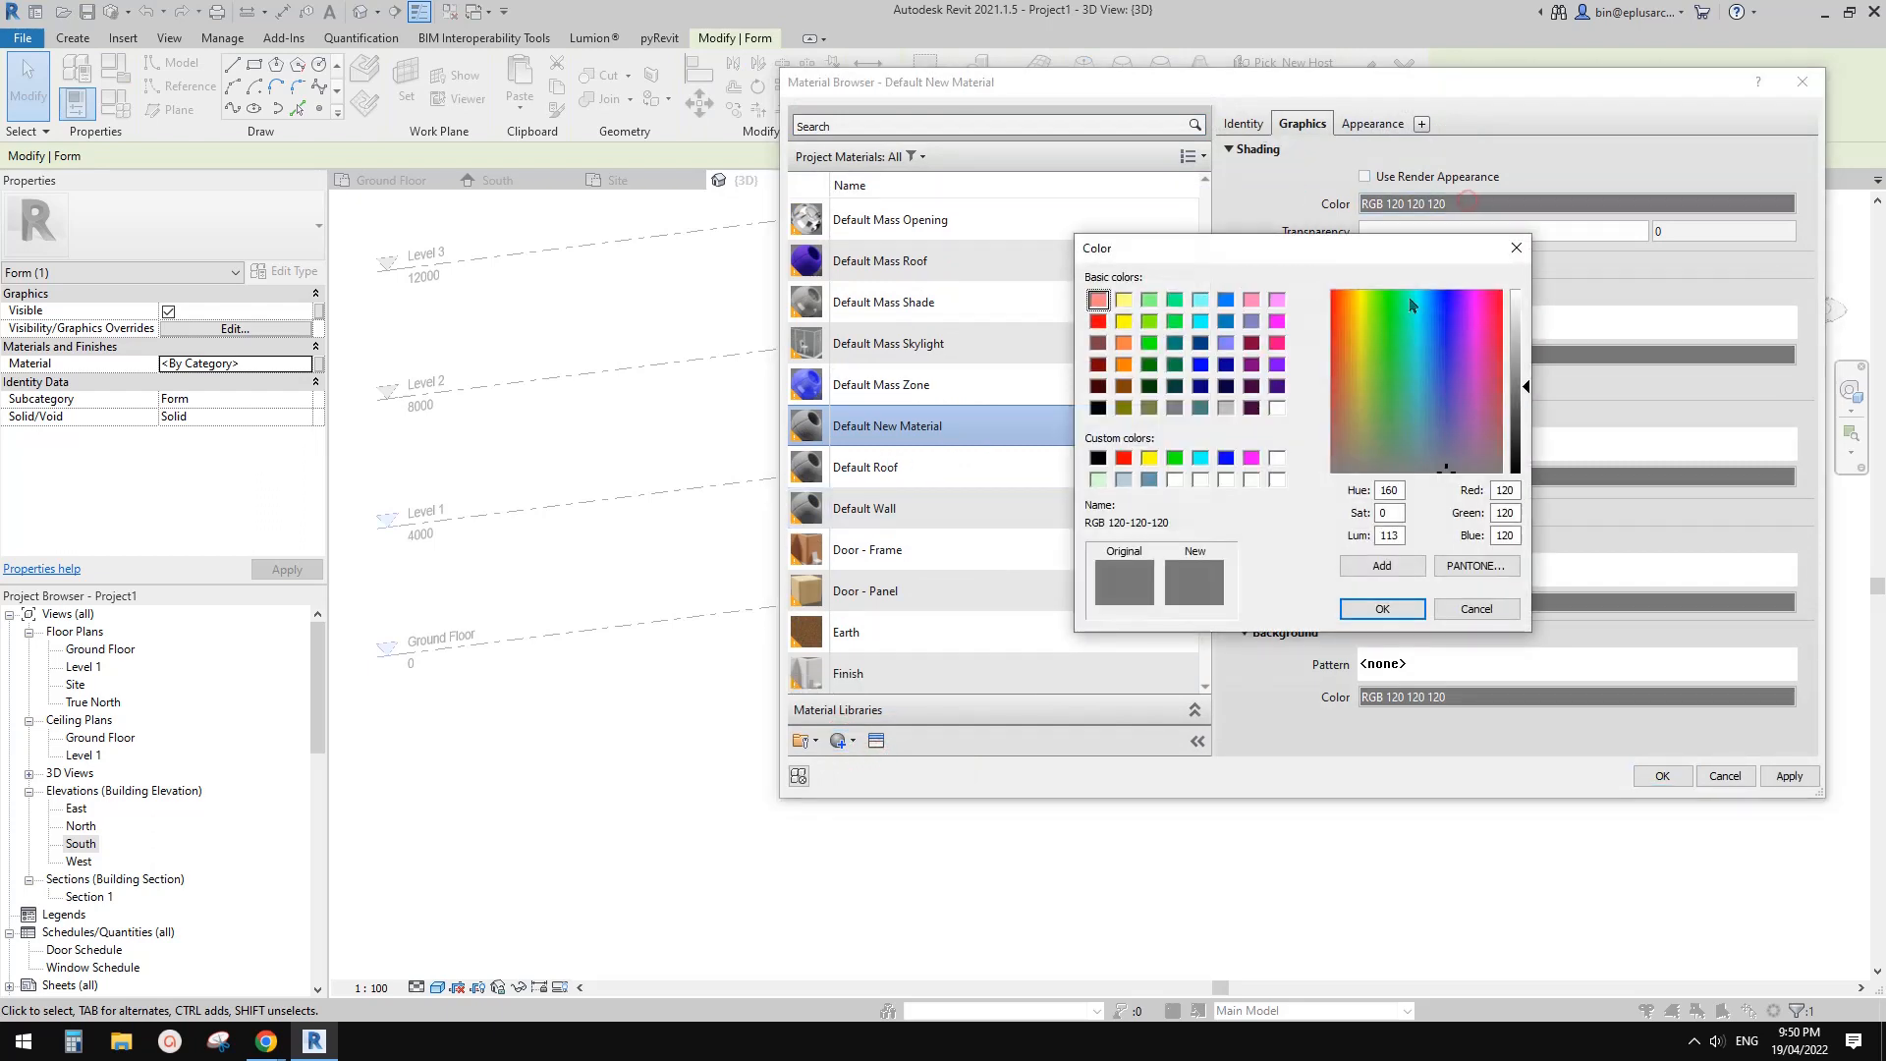
pyautogui.click(1381, 608)
pyautogui.click(1663, 776)
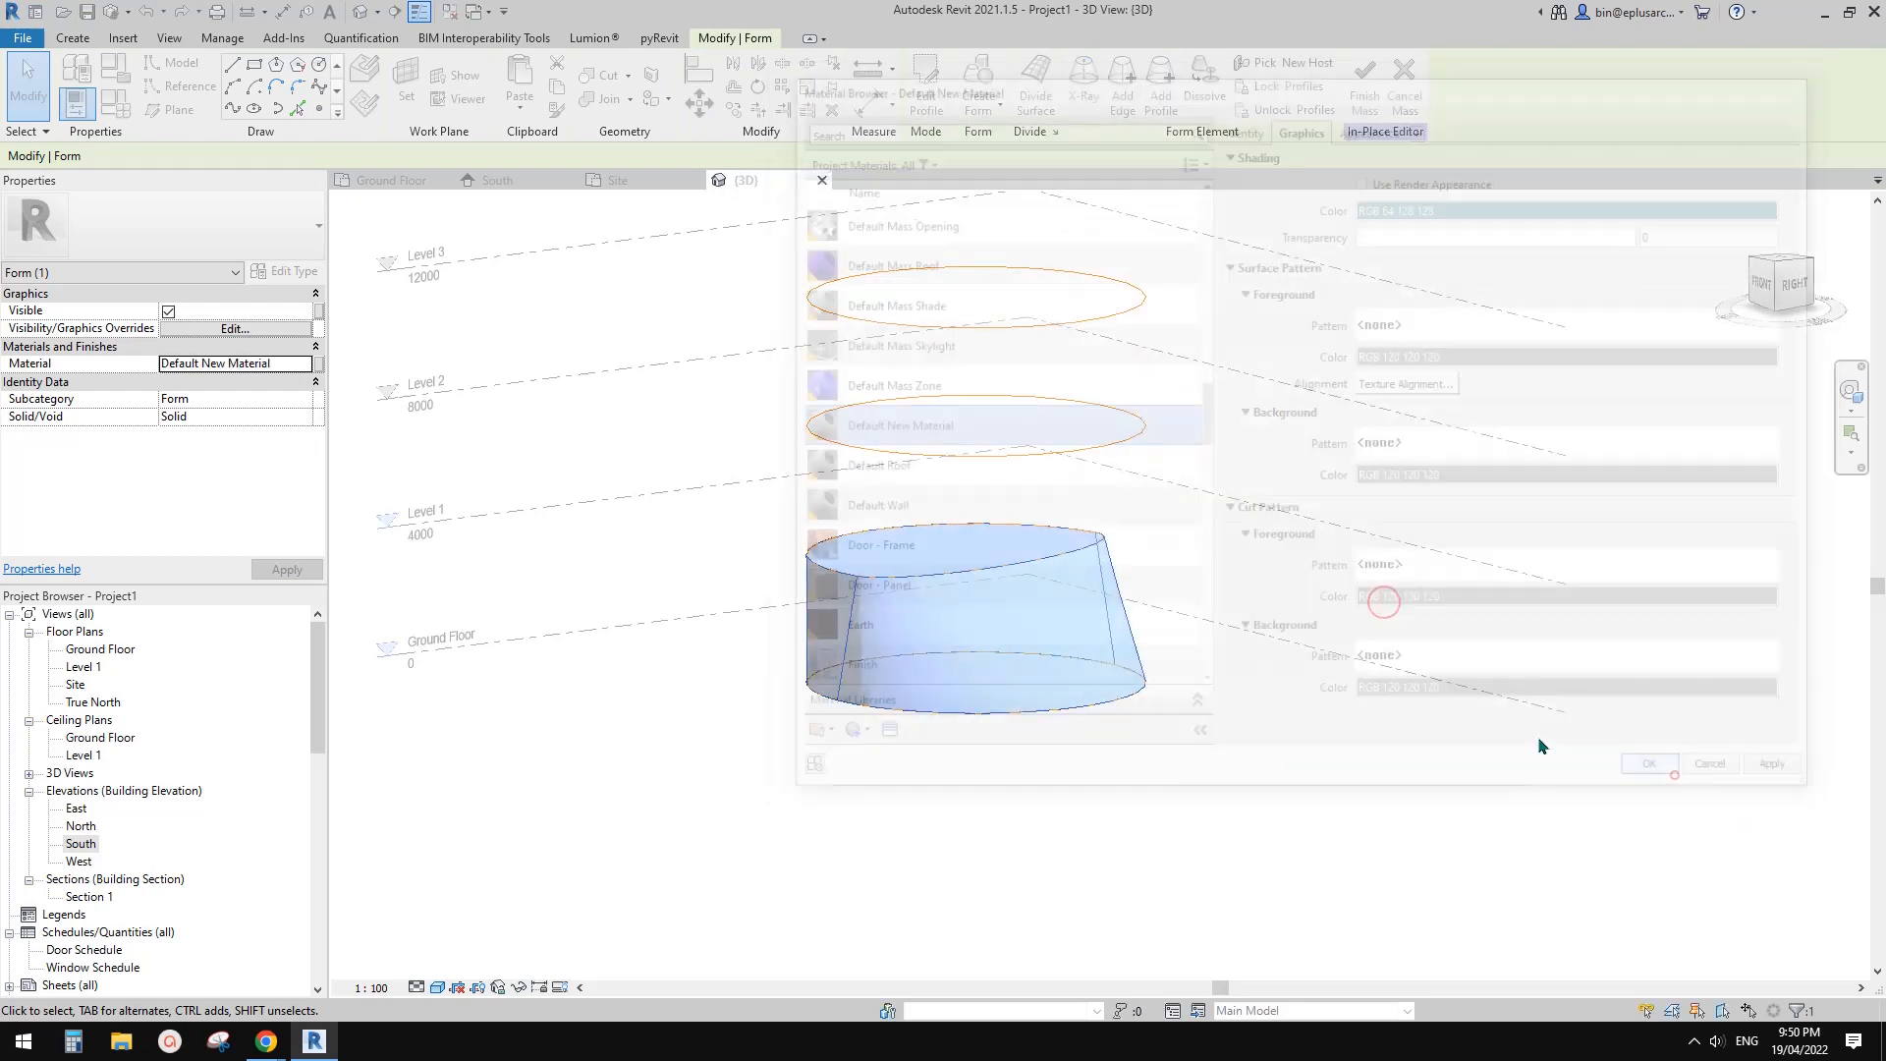
pyautogui.click(1281, 676)
pyautogui.keyDown('shift'); pyautogui.moveTo(1280, 676); pyautogui.dragTo(1135, 660, button='middle'); pyautogui.keyUp('shift')
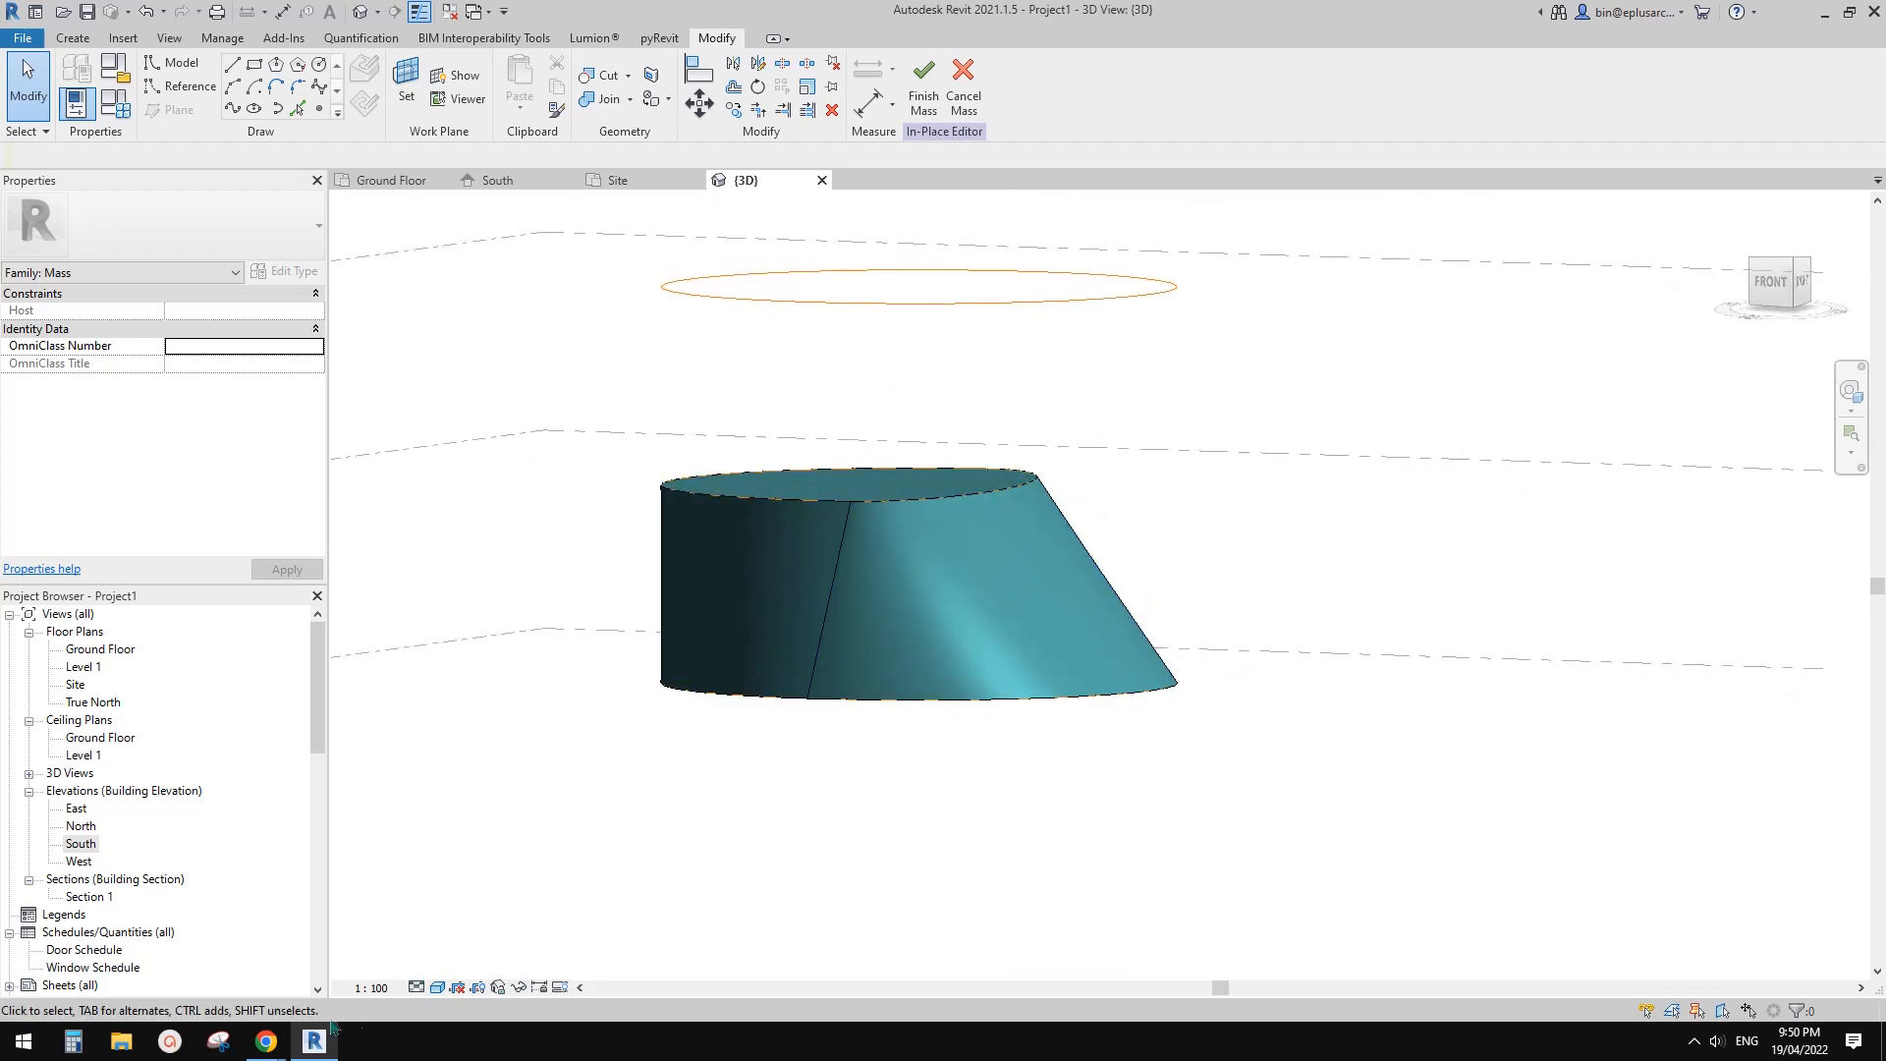
# Check the tower reference image in the Google Docs document, return to Revit and delete the teal form
pyautogui.moveTo(266, 1041)
pyautogui.click(298, 982)
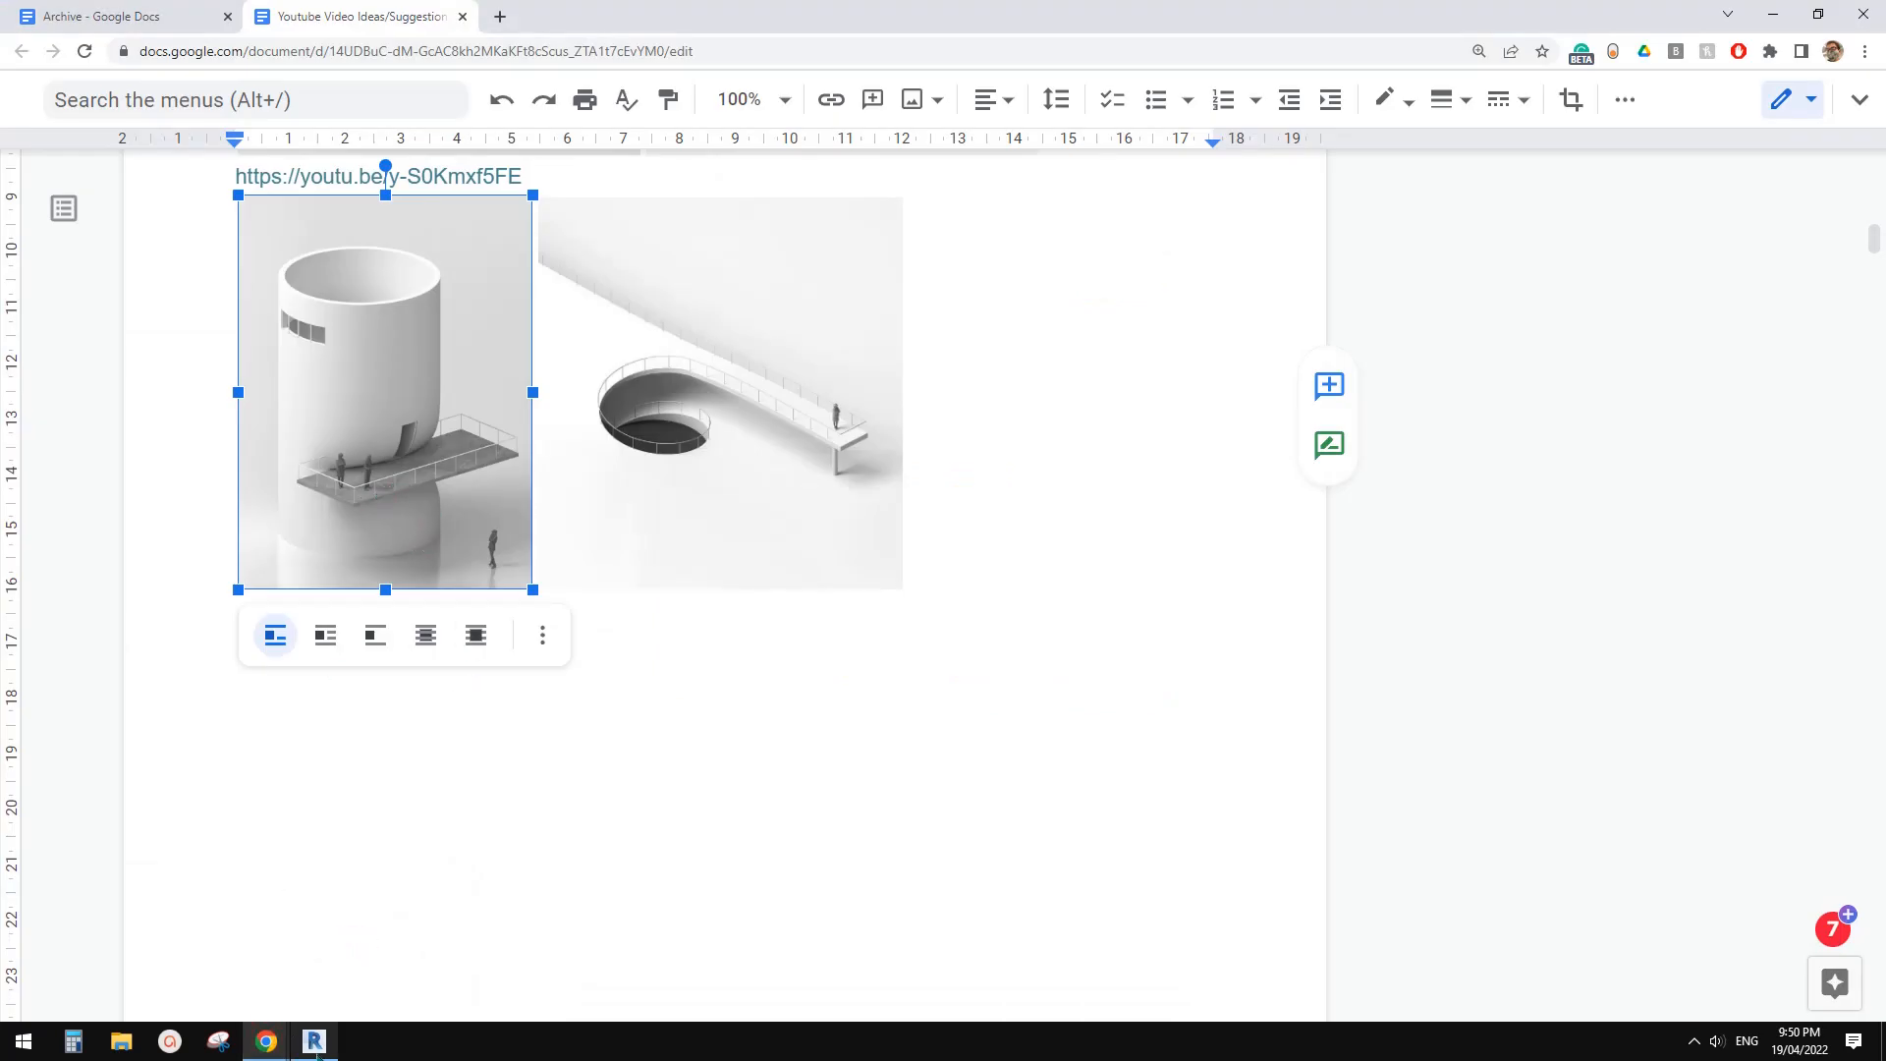
pyautogui.click(315, 1042)
pyautogui.click(998, 604)
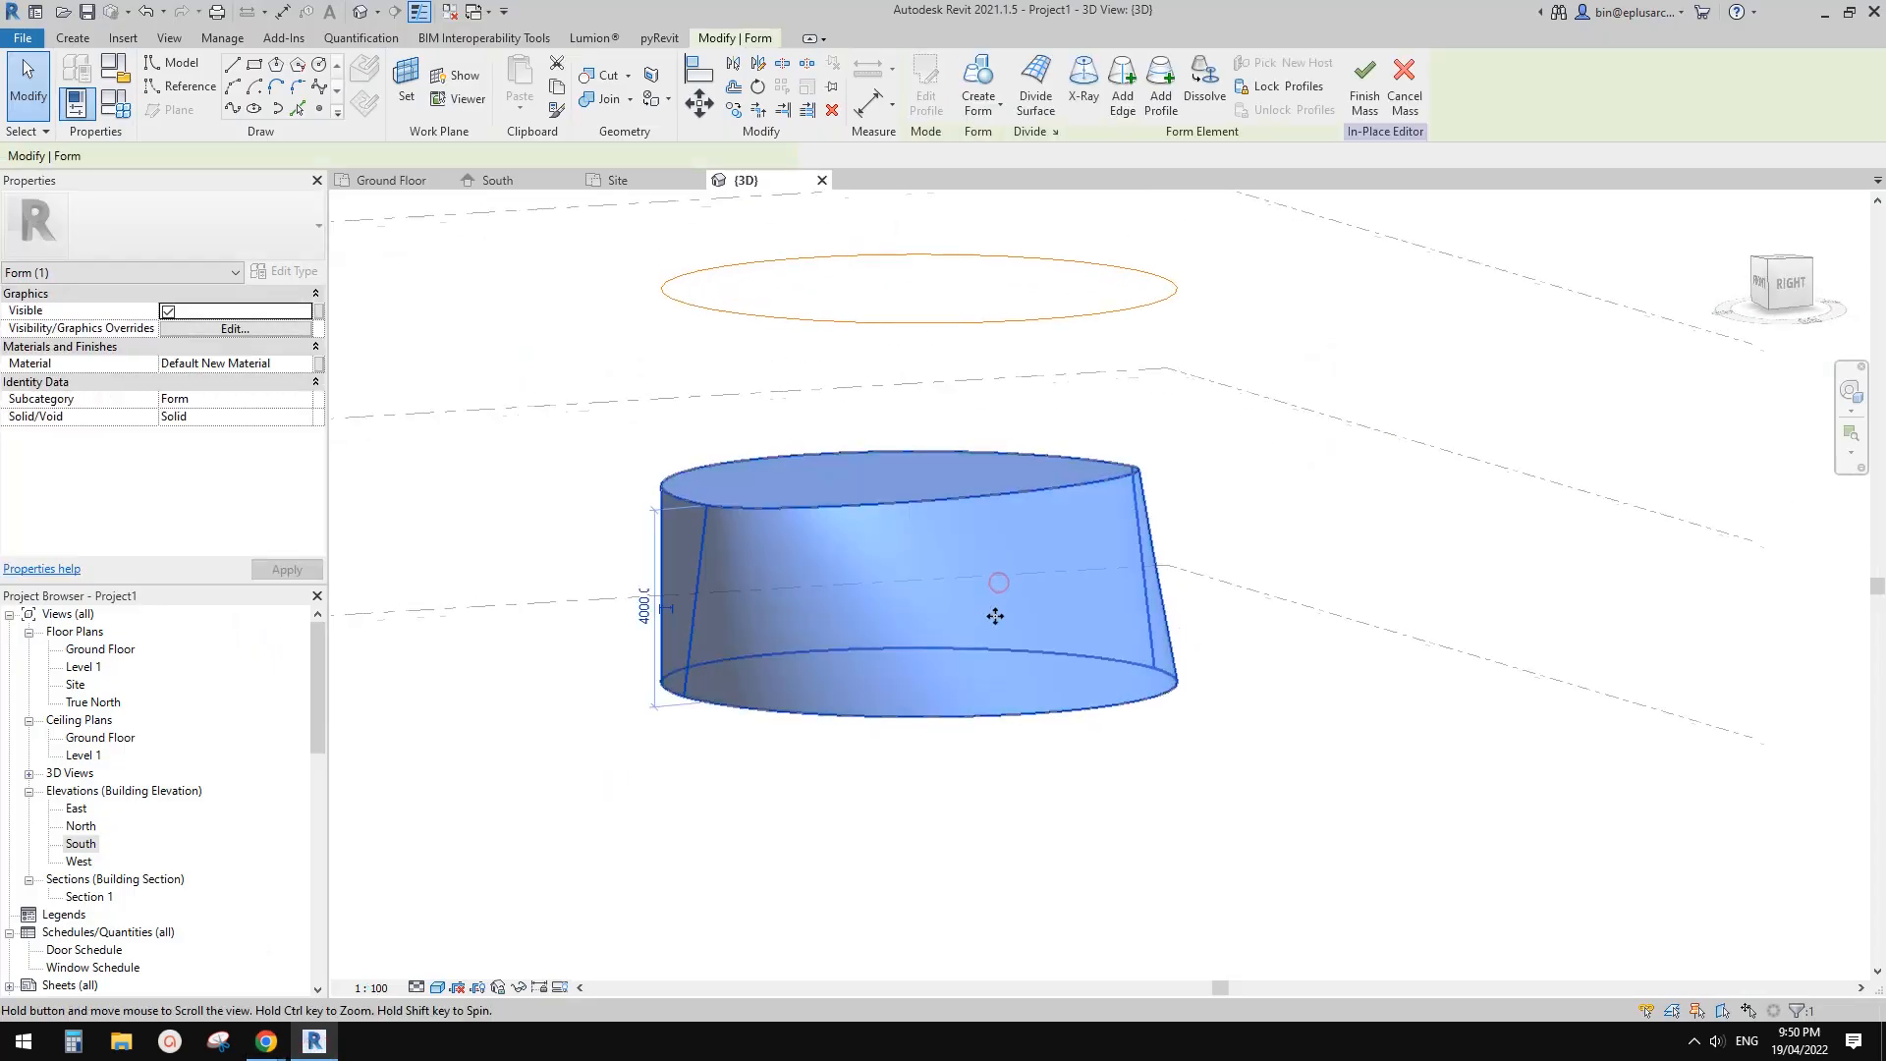
pyautogui.press('Delete')
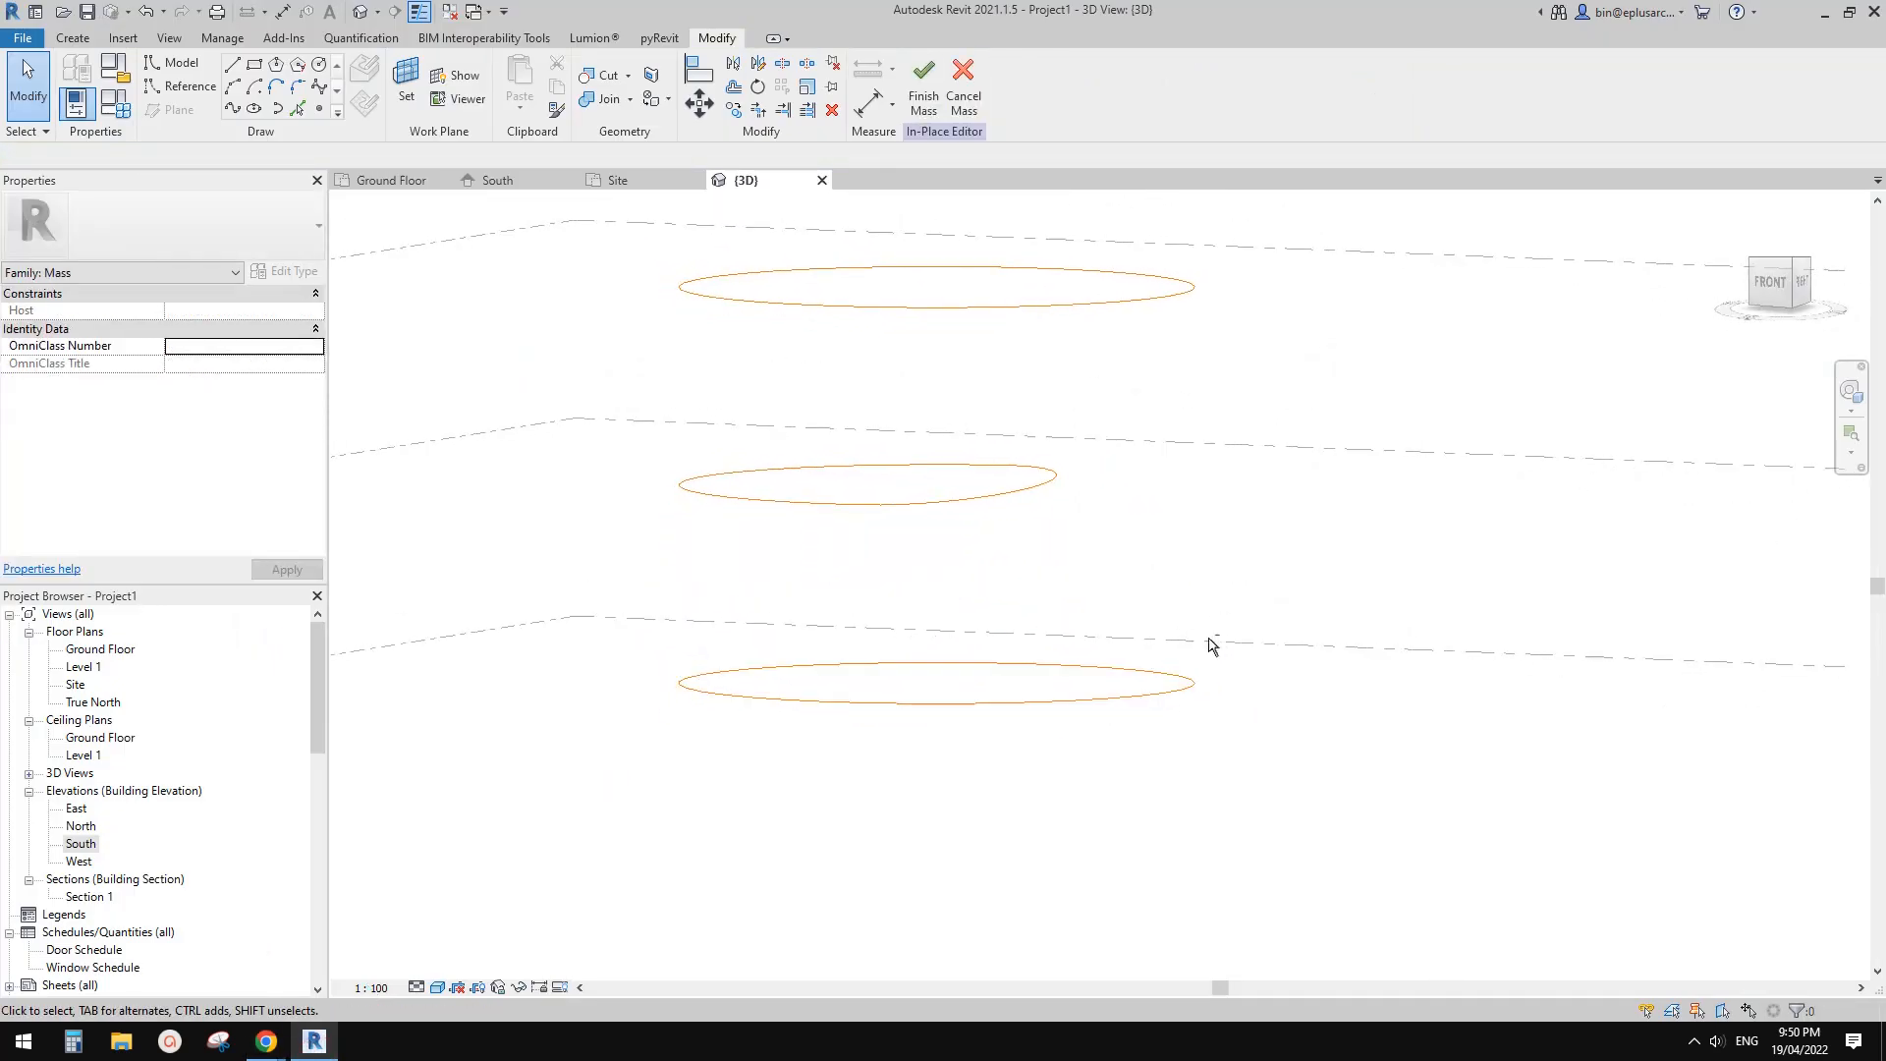
# Copy the Ground Floor circle straight up by 3200 in the front view
pyautogui.click(1773, 283)
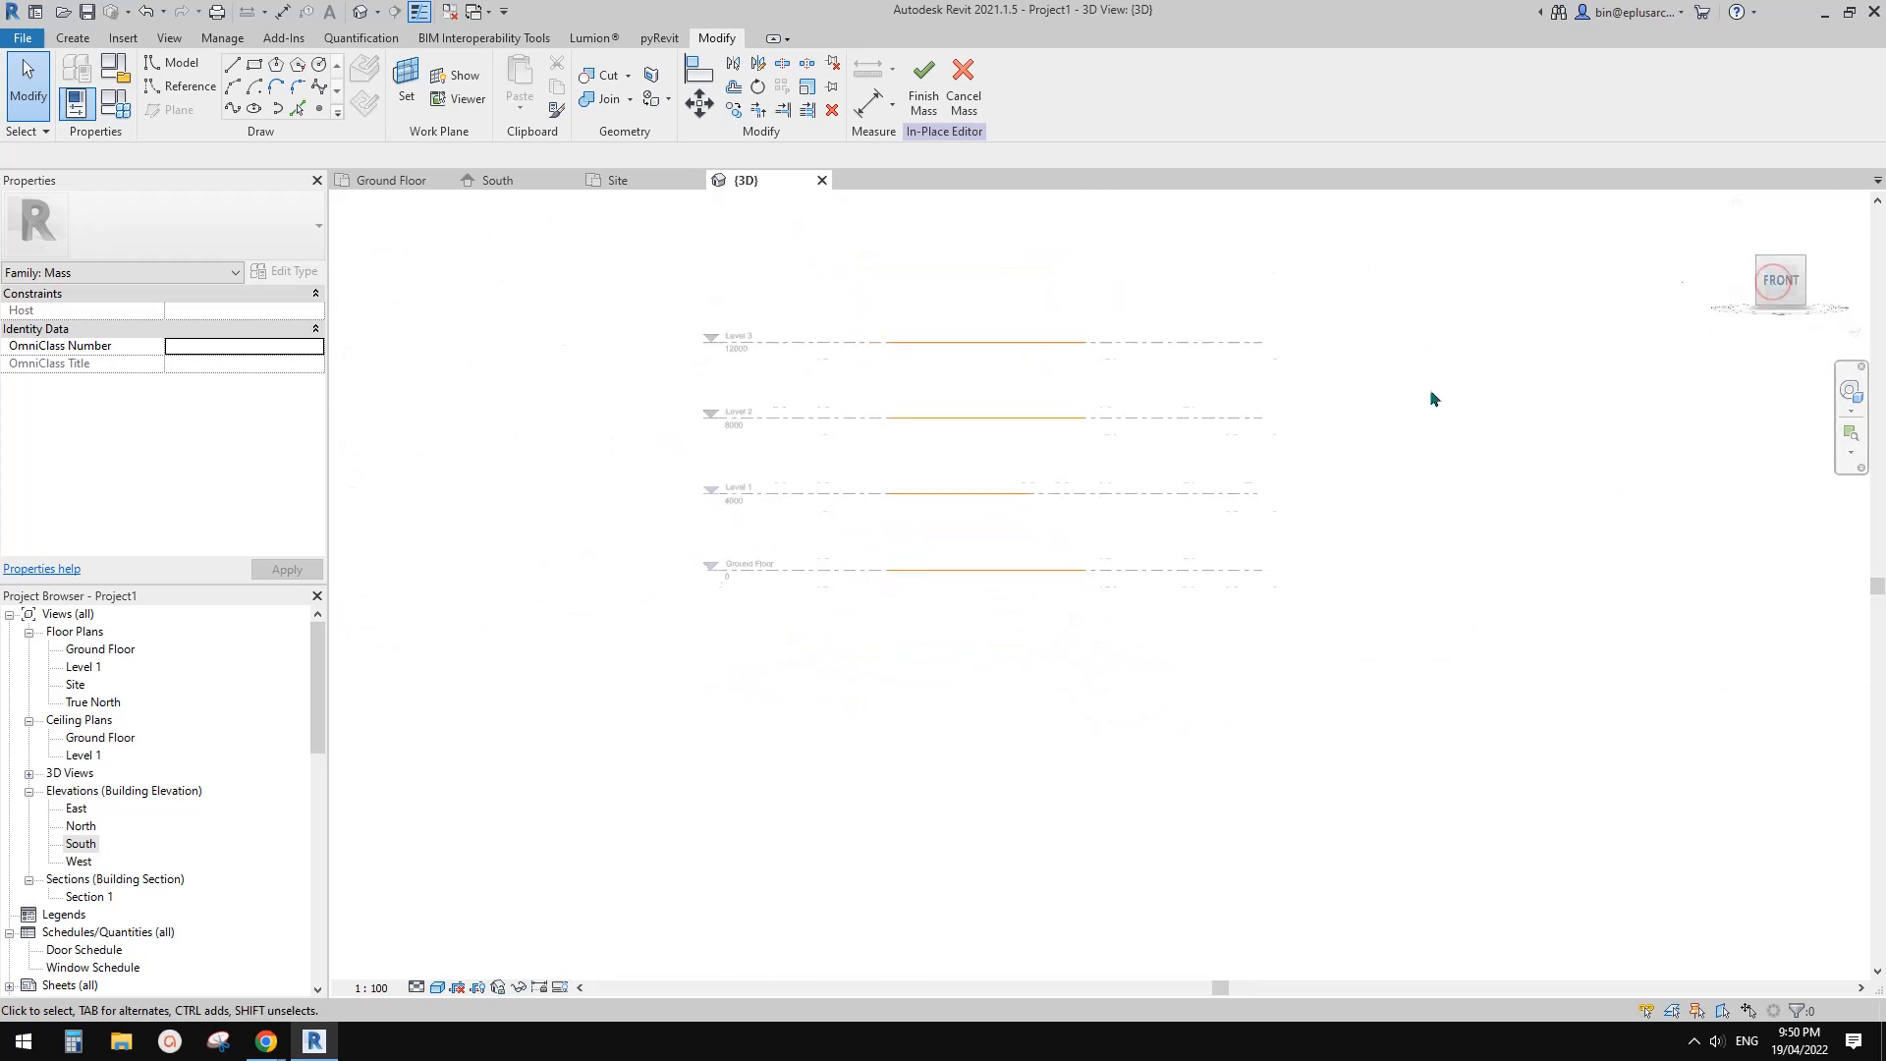
pyautogui.scroll(3, 1225, 685)
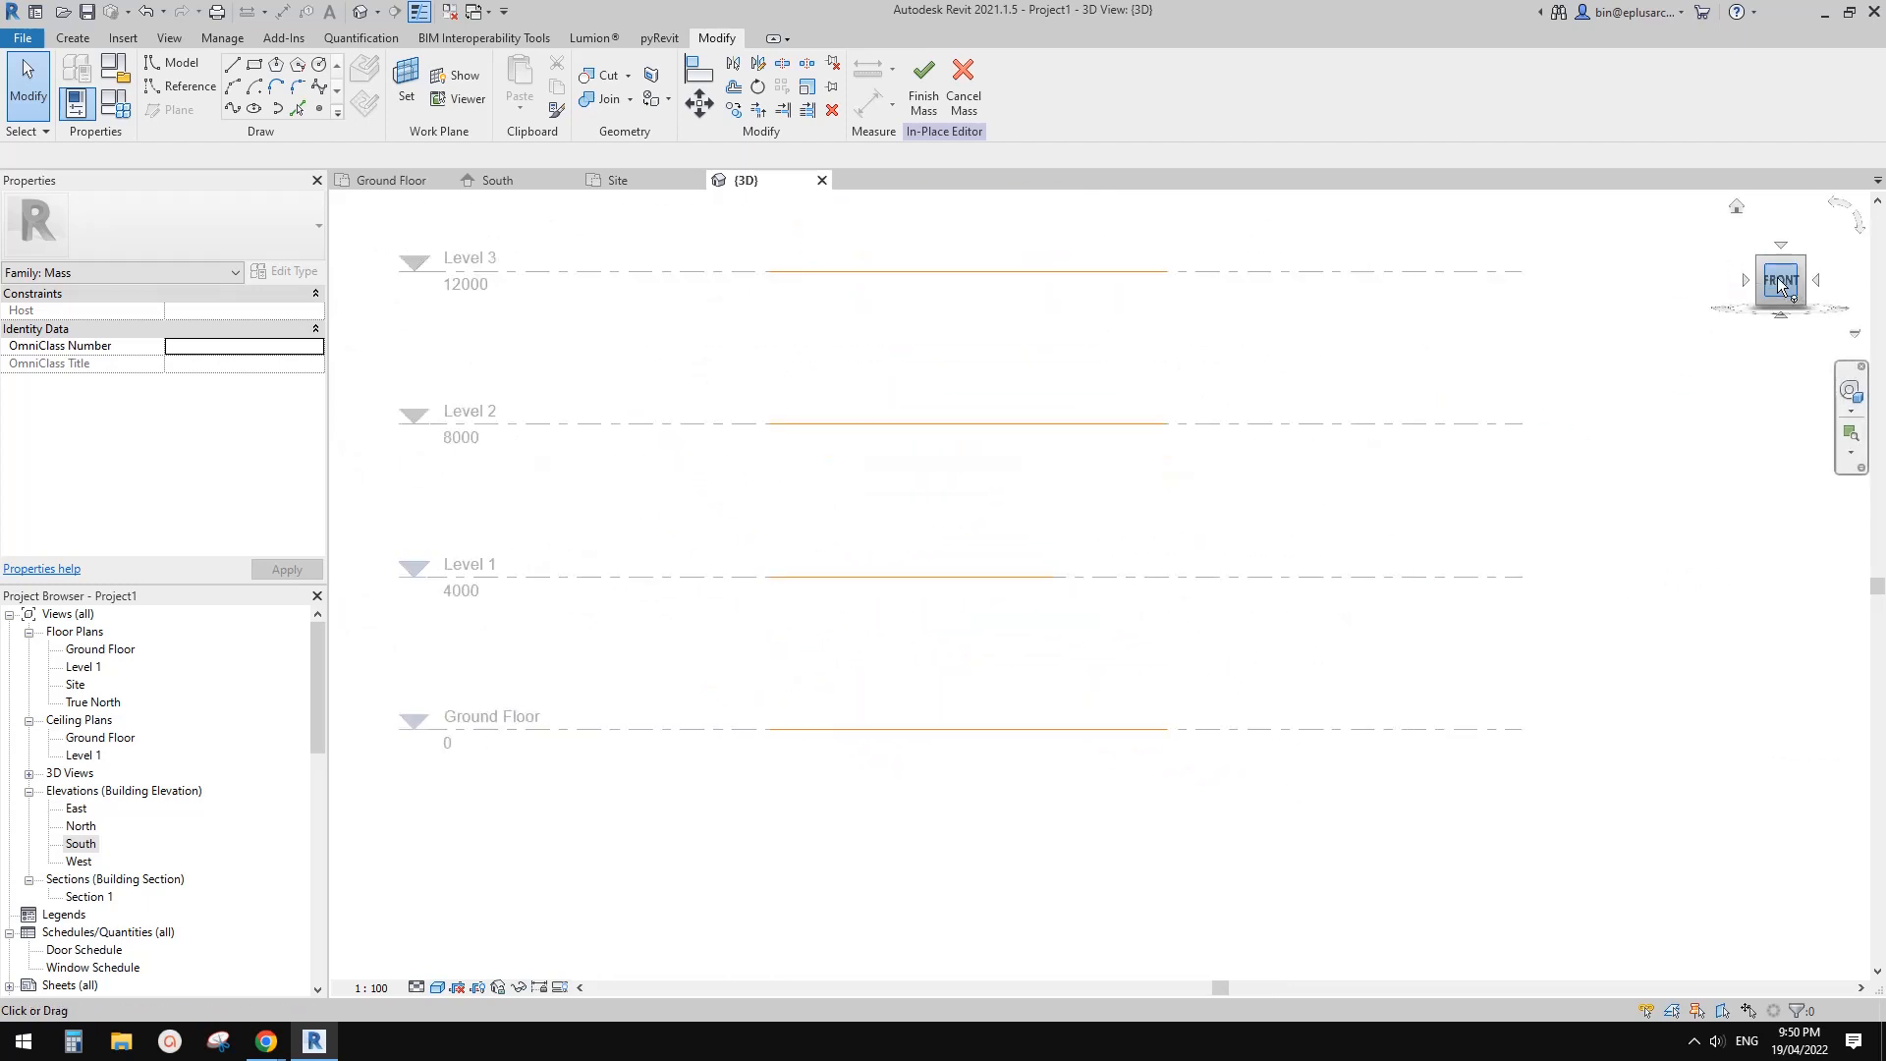
pyautogui.scroll(2, 1000, 699)
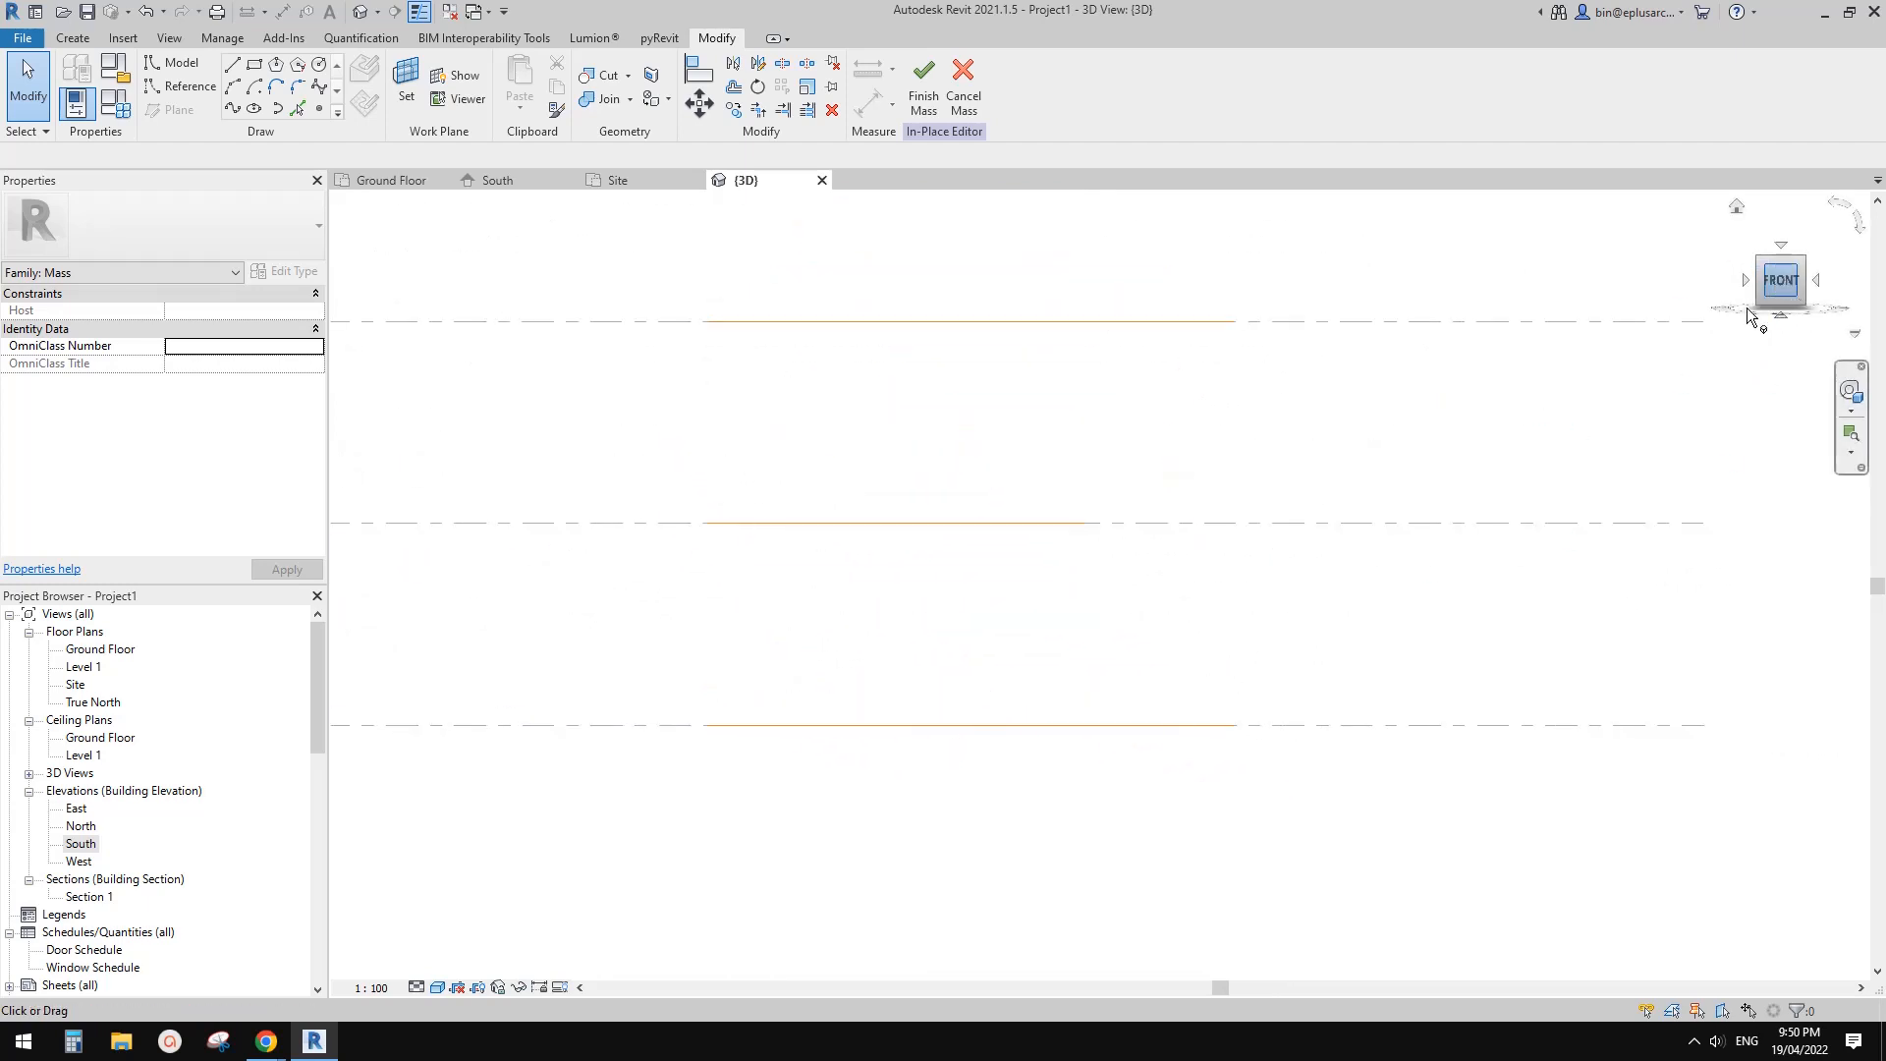
pyautogui.moveTo(964, 663); pyautogui.dragTo(1002, 637, button='middle')
pyautogui.click(1119, 697)
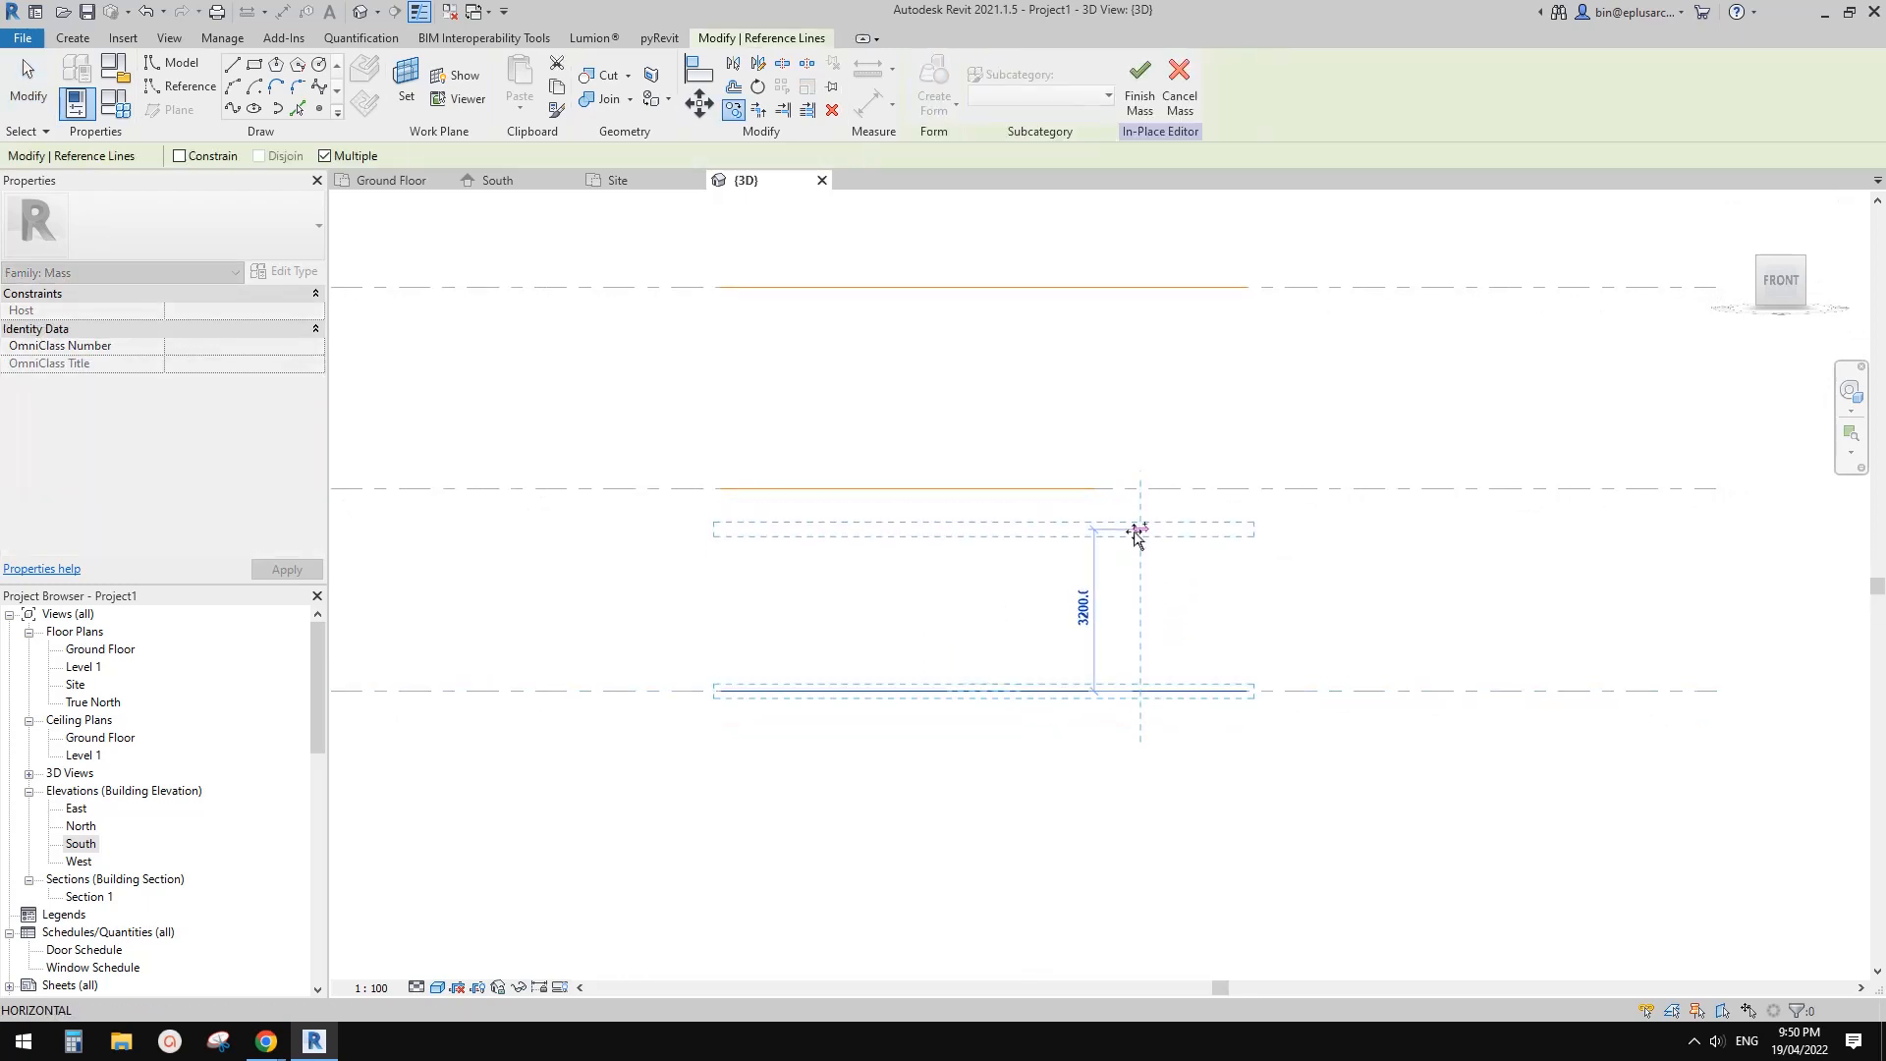
pyautogui.click(1135, 536)
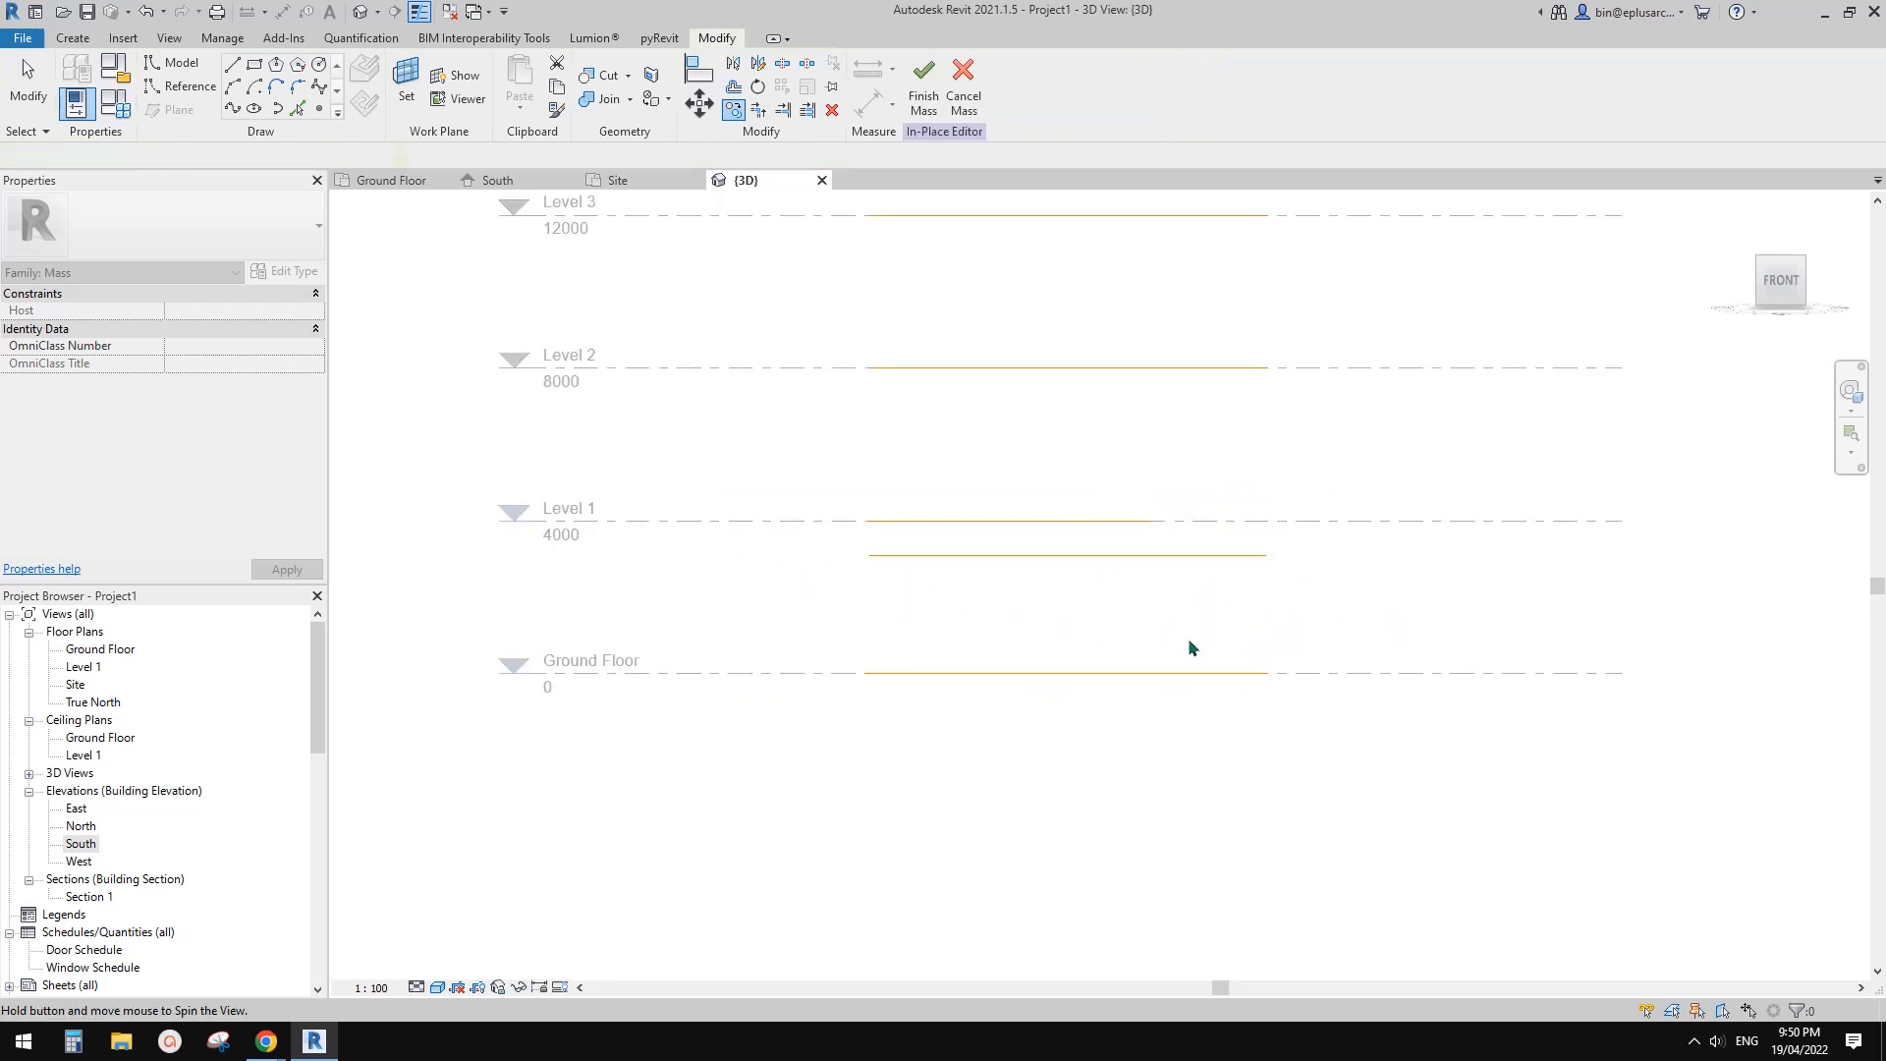
pyautogui.keyDown('shift'); pyautogui.moveTo(1188, 639); pyautogui.dragTo(1161, 606, button='middle'); pyautogui.keyUp('shift')
# Create a form through the Ground Floor circle, the copied circle and the closed Level 1 profile
pyautogui.click(1210, 566)
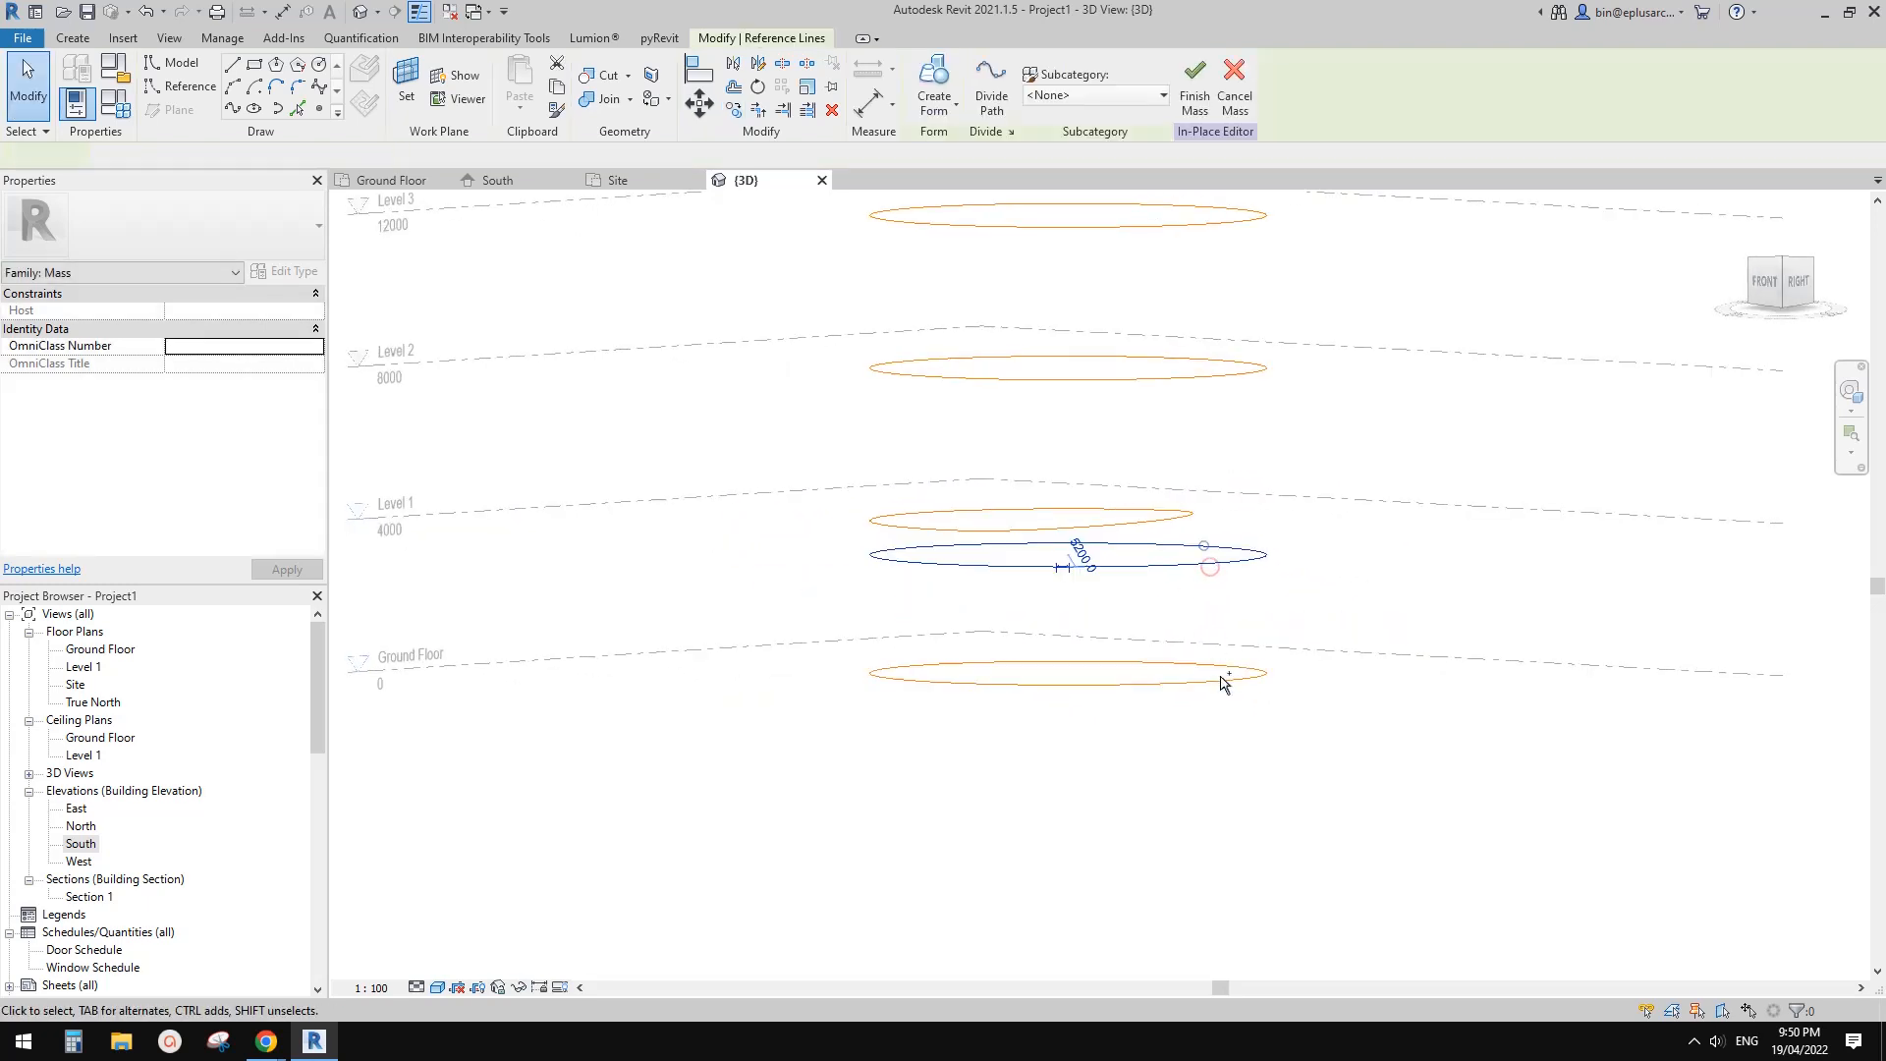
pyautogui.keyDown('ctrl'); pyautogui.click(1221, 682); pyautogui.keyUp('ctrl')
pyautogui.keyDown('ctrl'); pyautogui.click(1161, 523); pyautogui.keyUp('ctrl')
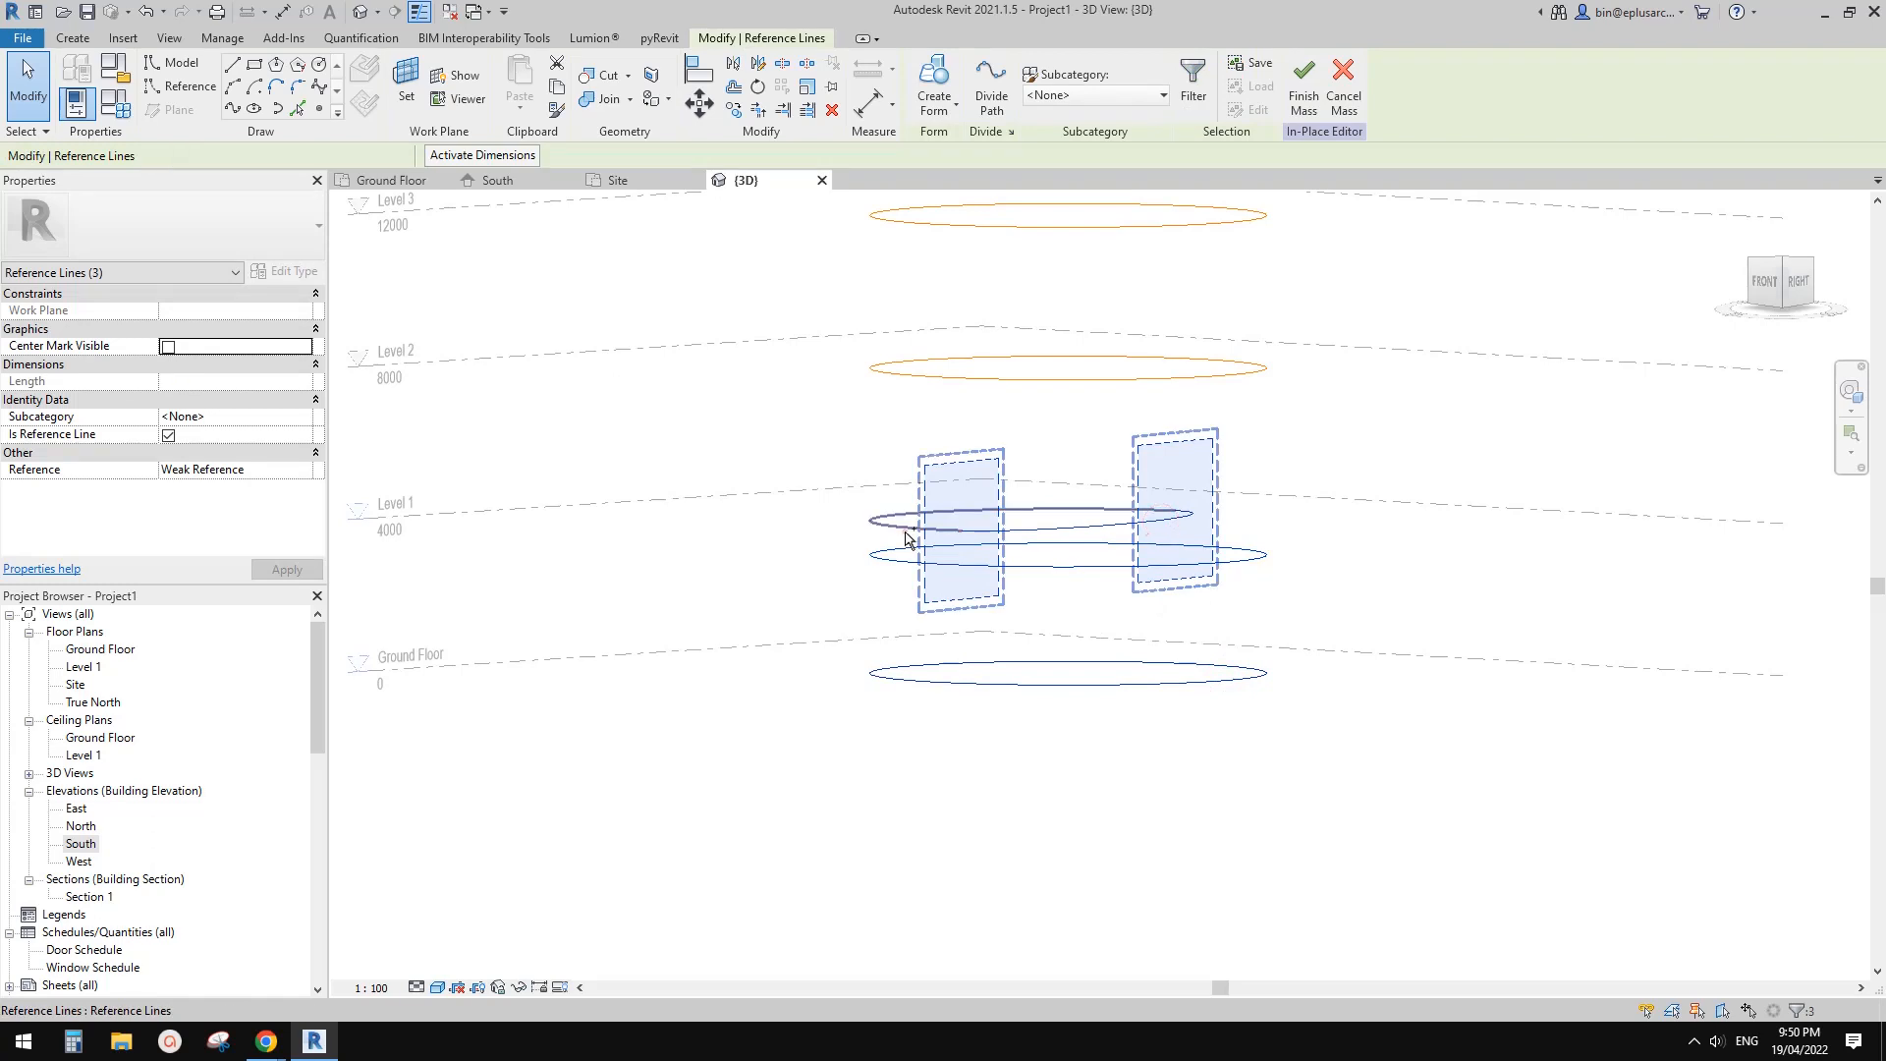
pyautogui.click(934, 69)
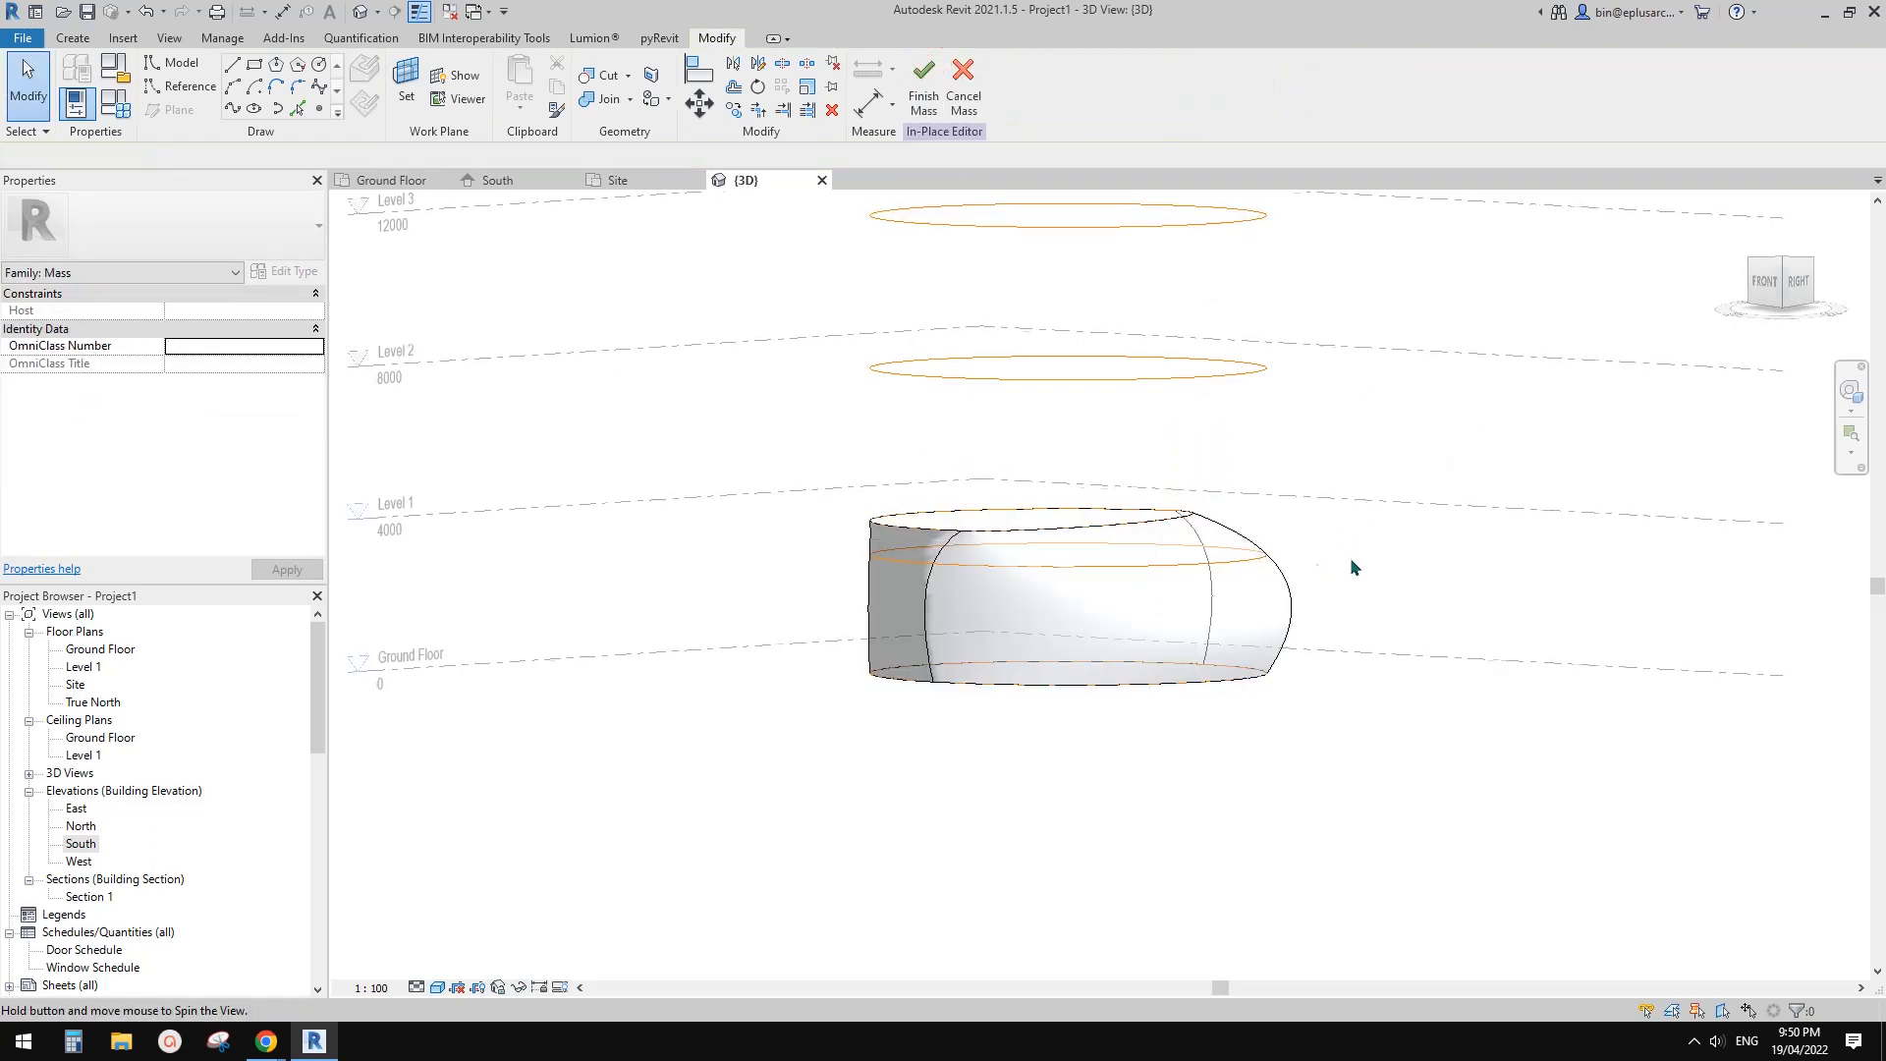
pyautogui.keyDown('shift'); pyautogui.moveTo(1352, 560); pyautogui.dragTo(1366, 625, button='middle'); pyautogui.keyUp('shift')
# Delete the bulging form lofted through the three profiles
pyautogui.click(1293, 625)
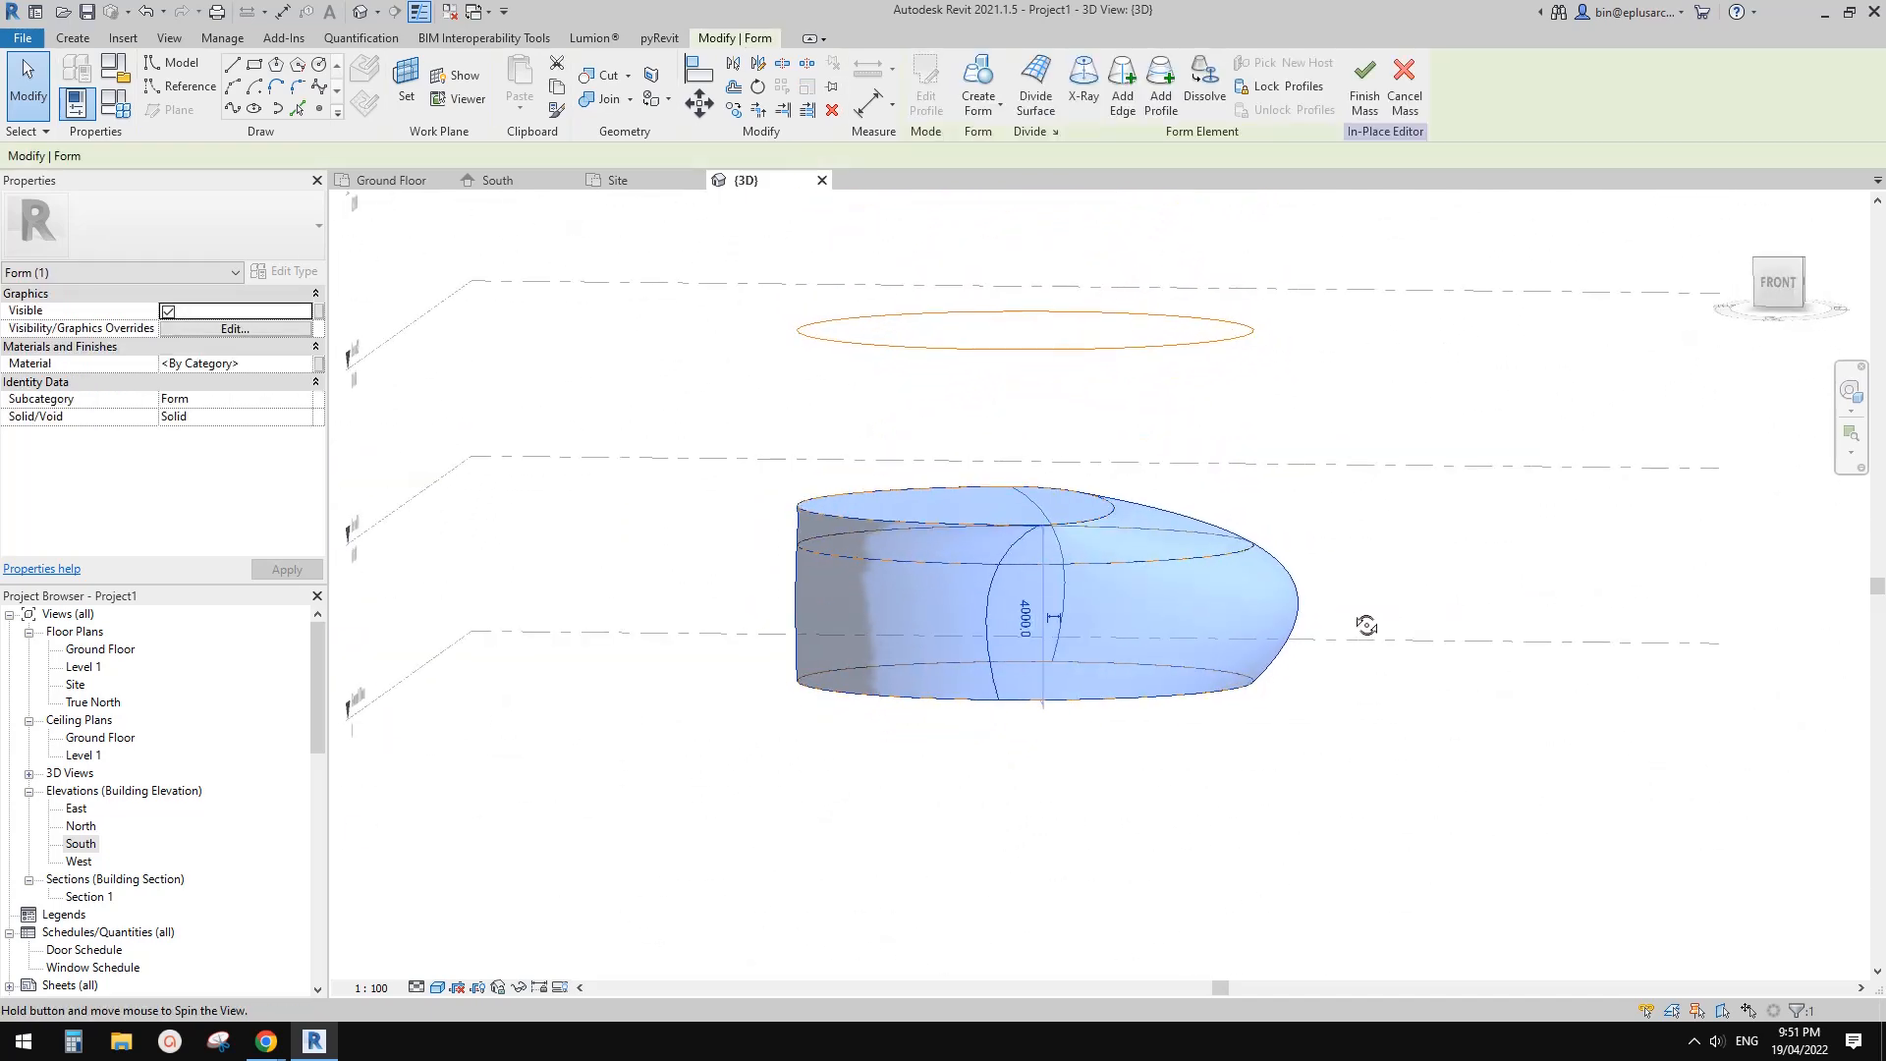
pyautogui.press('Escape')
pyautogui.click(1251, 602)
pyautogui.press('Delete')
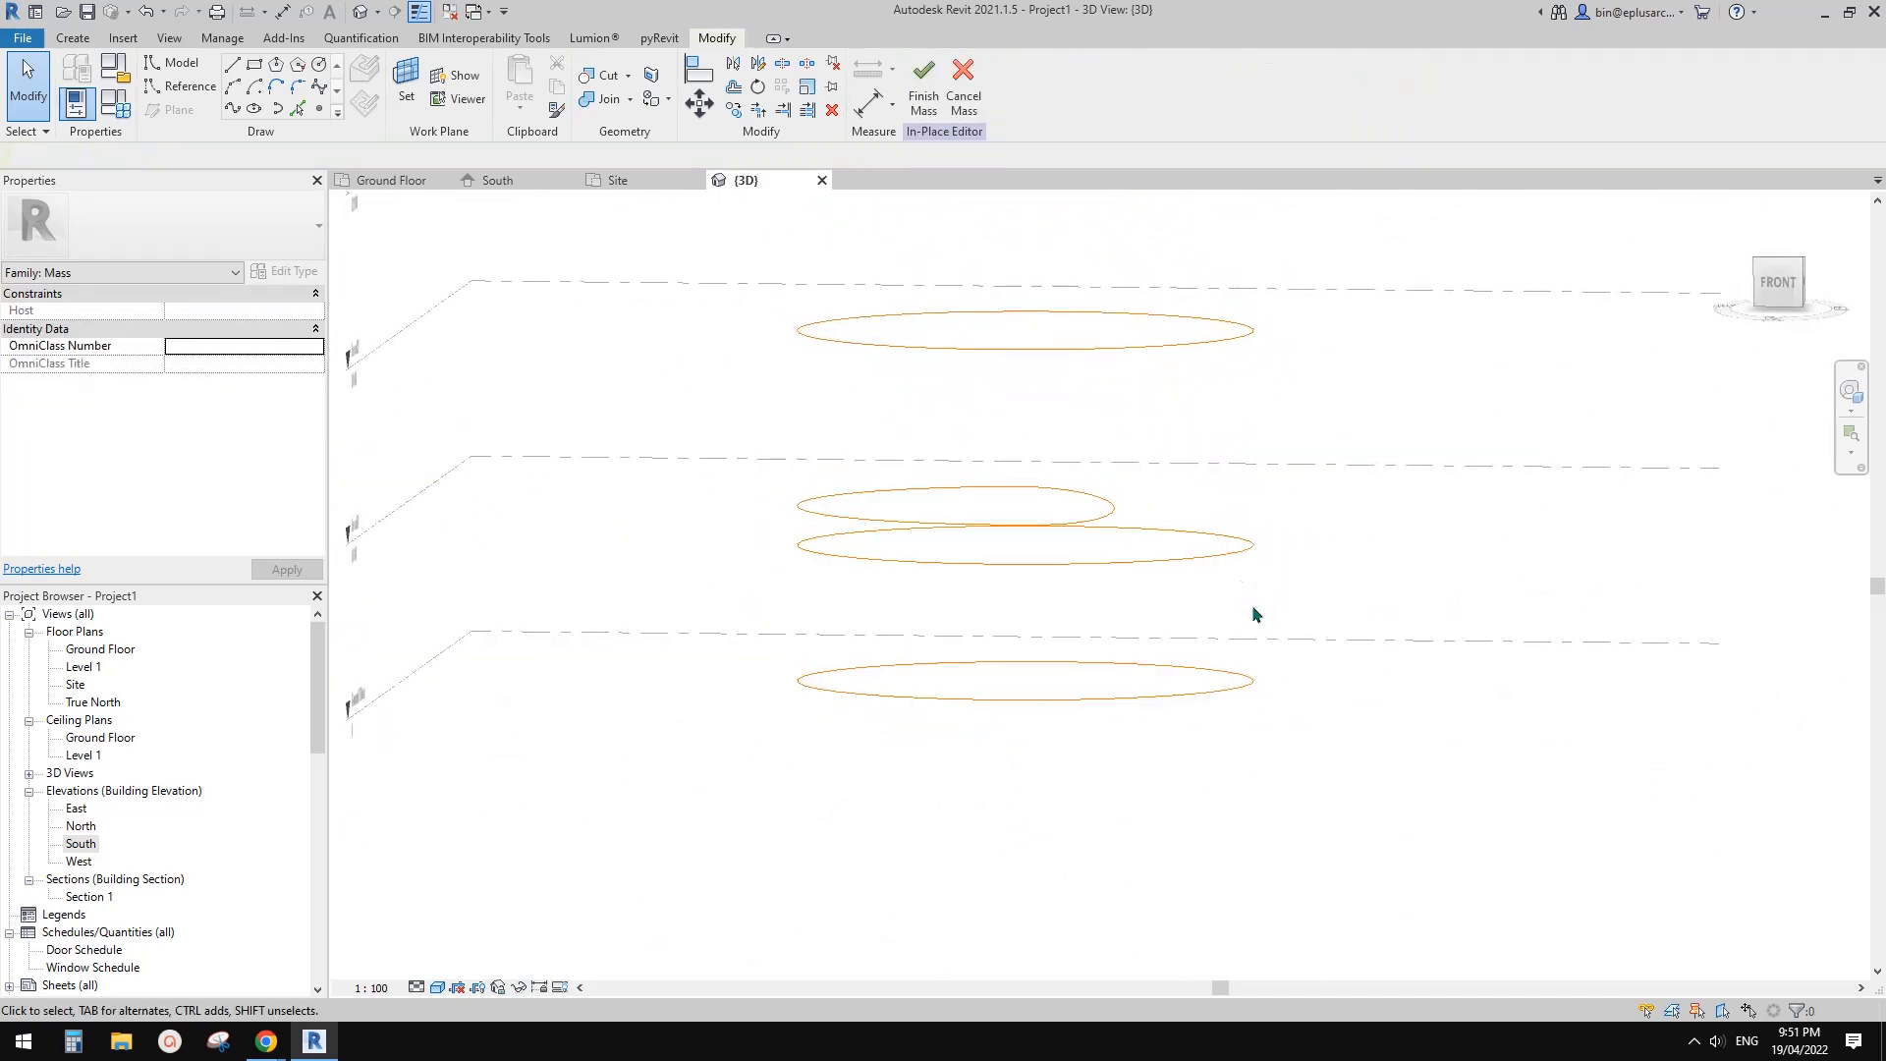
# Copy the circle just below Level 1 straight down by 5 in the front view
pyautogui.scroll(2, 1292, 619)
pyautogui.moveTo(1306, 615); pyautogui.dragTo(1366, 603, button='middle')
pyautogui.click(1313, 522)
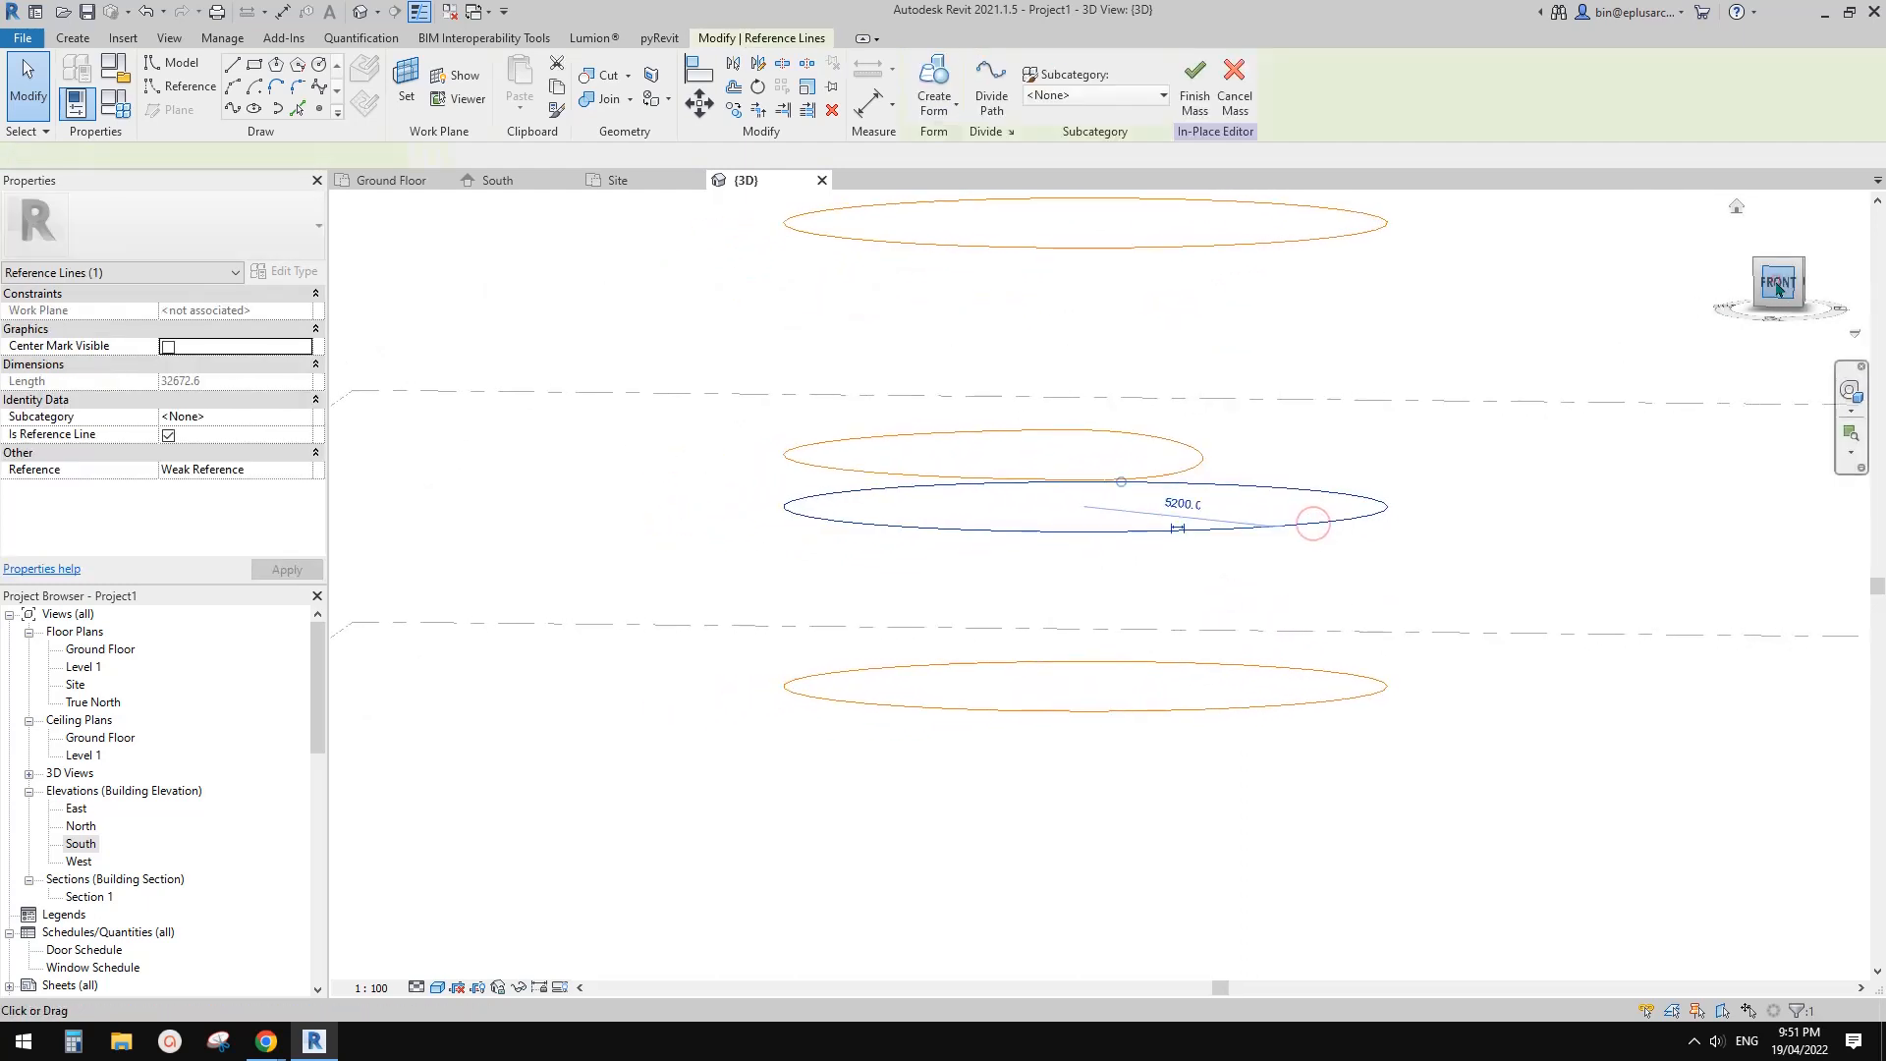
pyautogui.click(1779, 283)
pyautogui.press('c')
pyautogui.press('o')
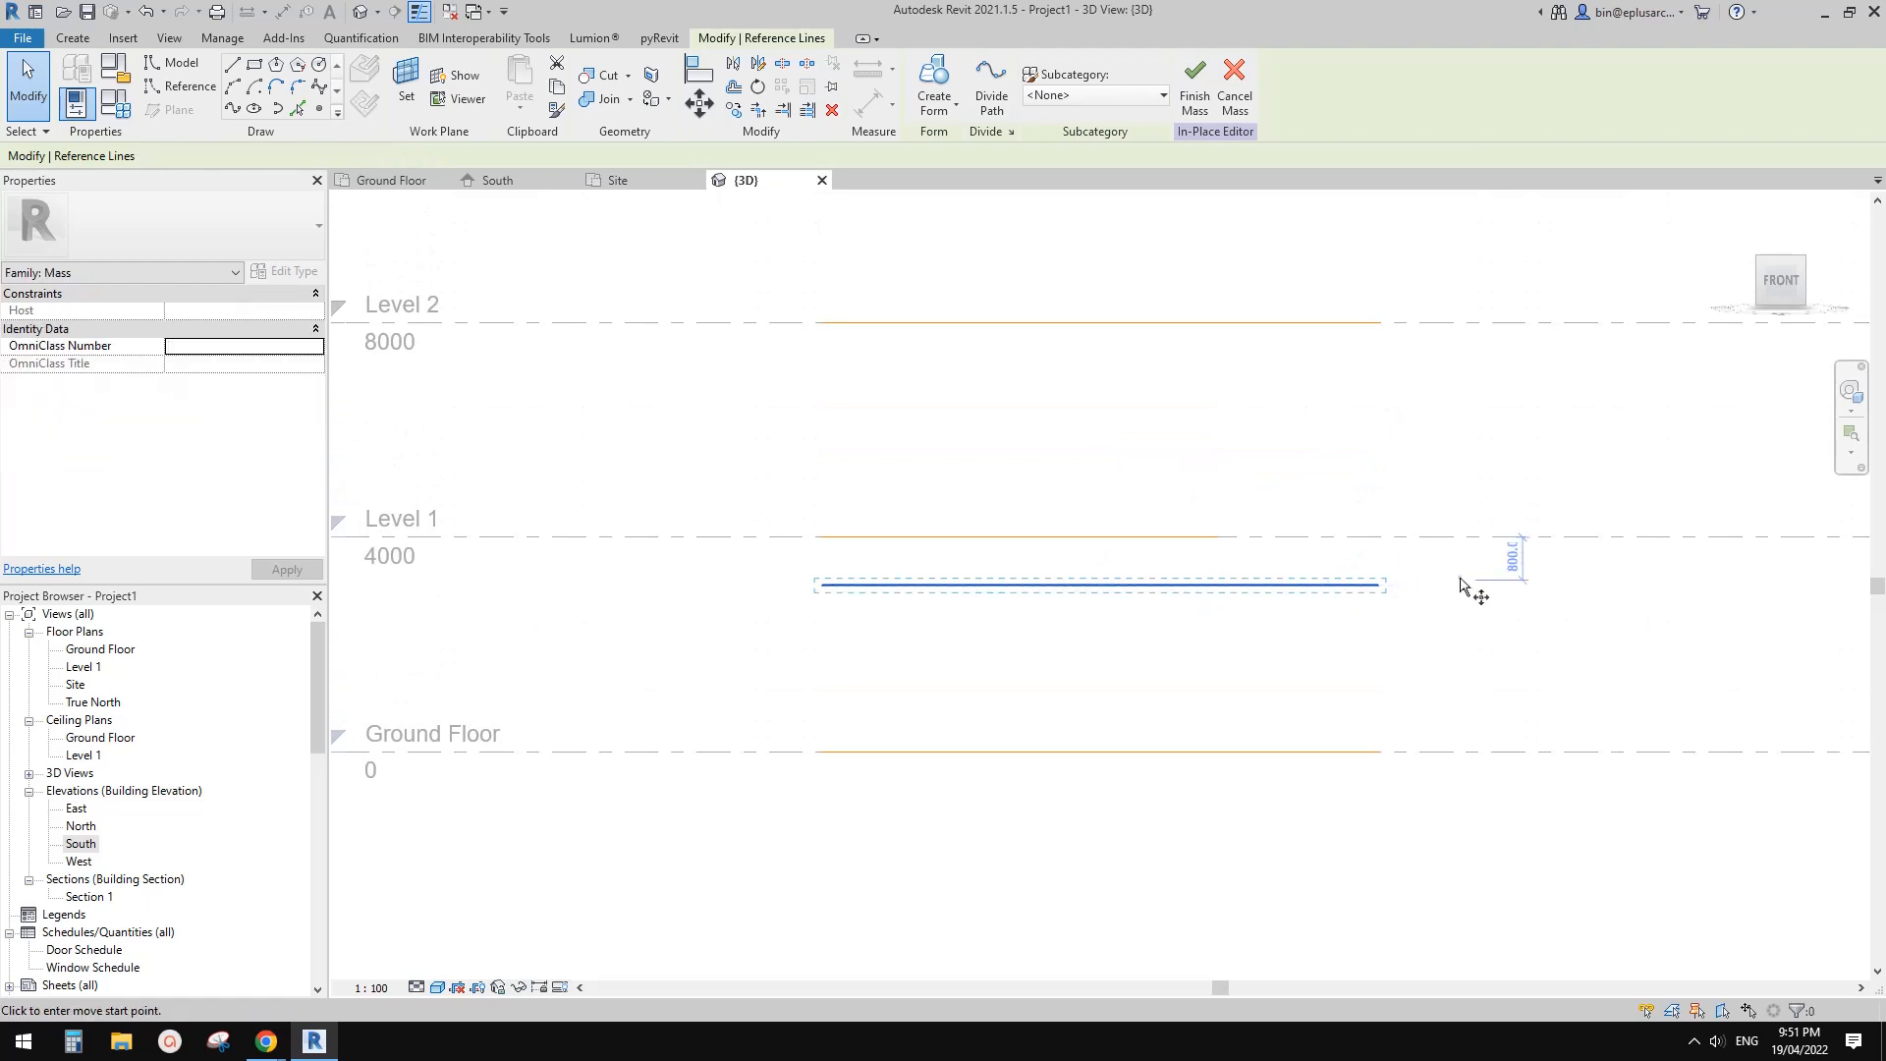
pyautogui.click(1460, 578)
pyautogui.scroll(2, 1459, 598)
pyautogui.scroll(1, 1464, 617)
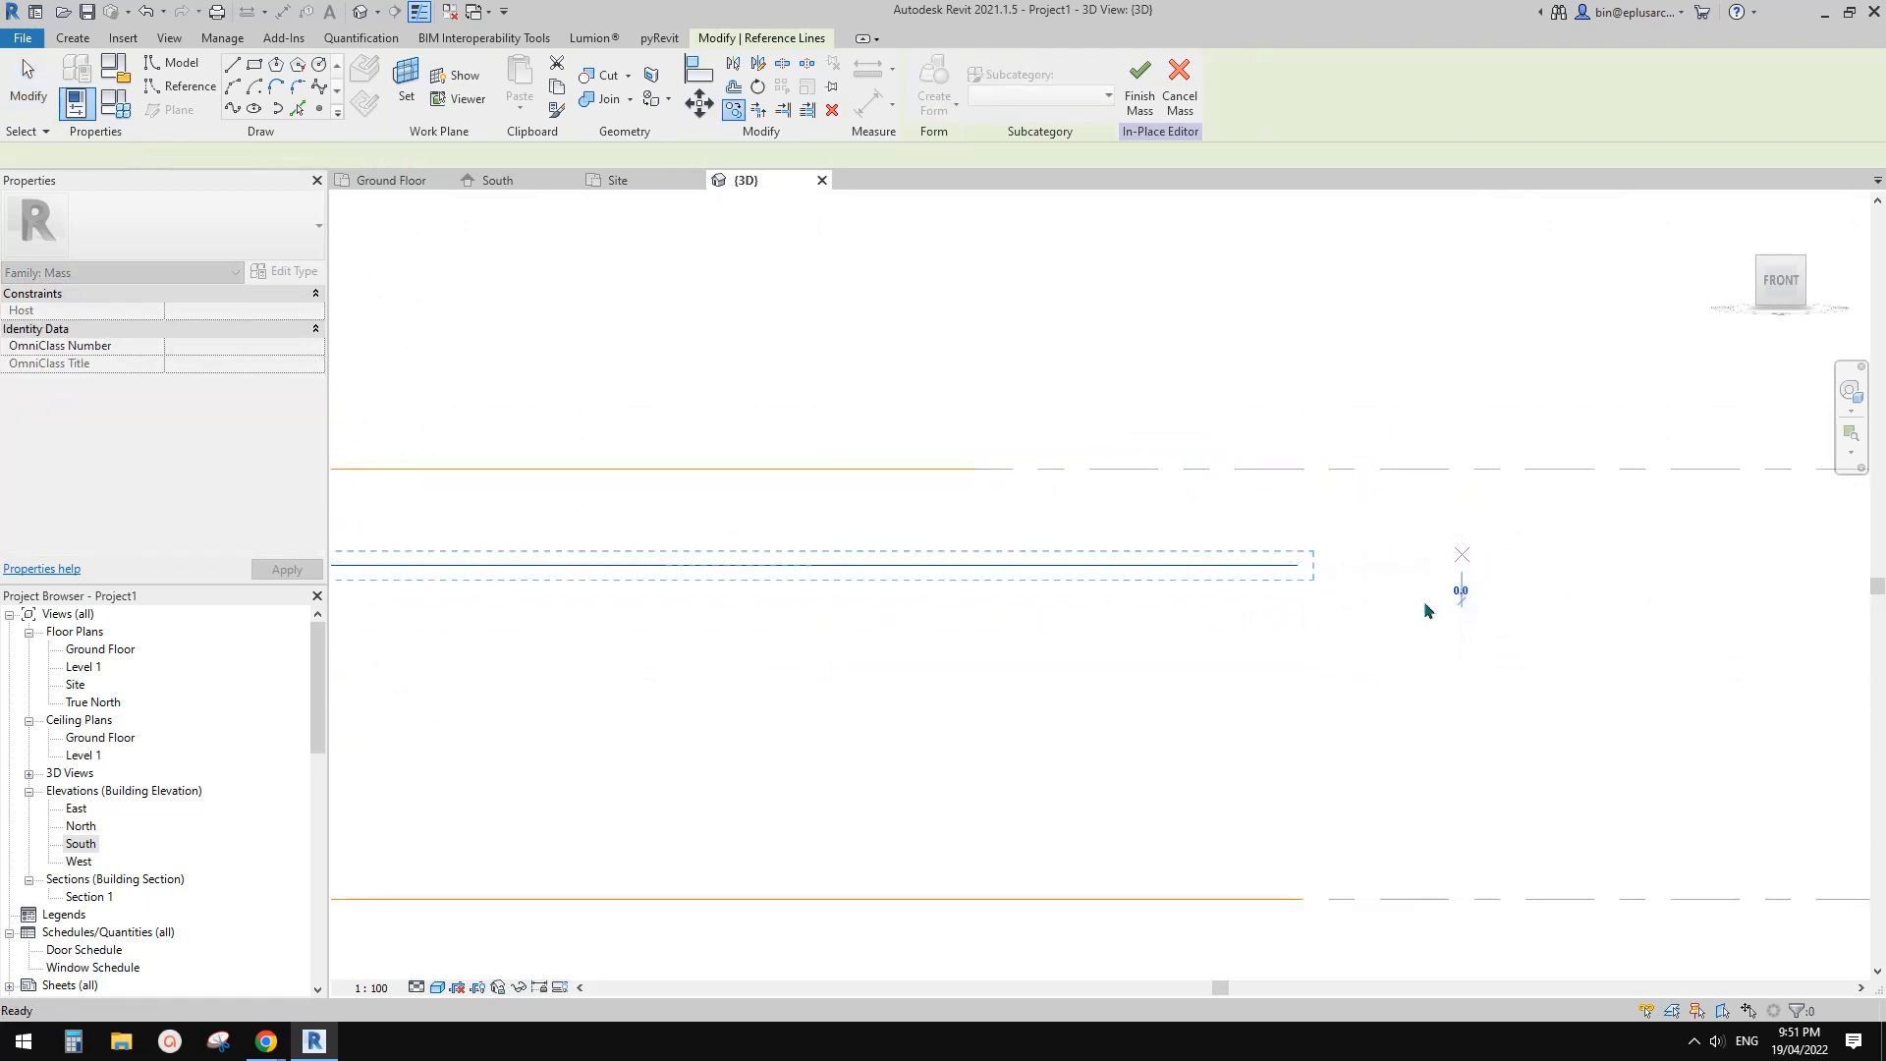
pyautogui.scroll(8, 1257, 569)
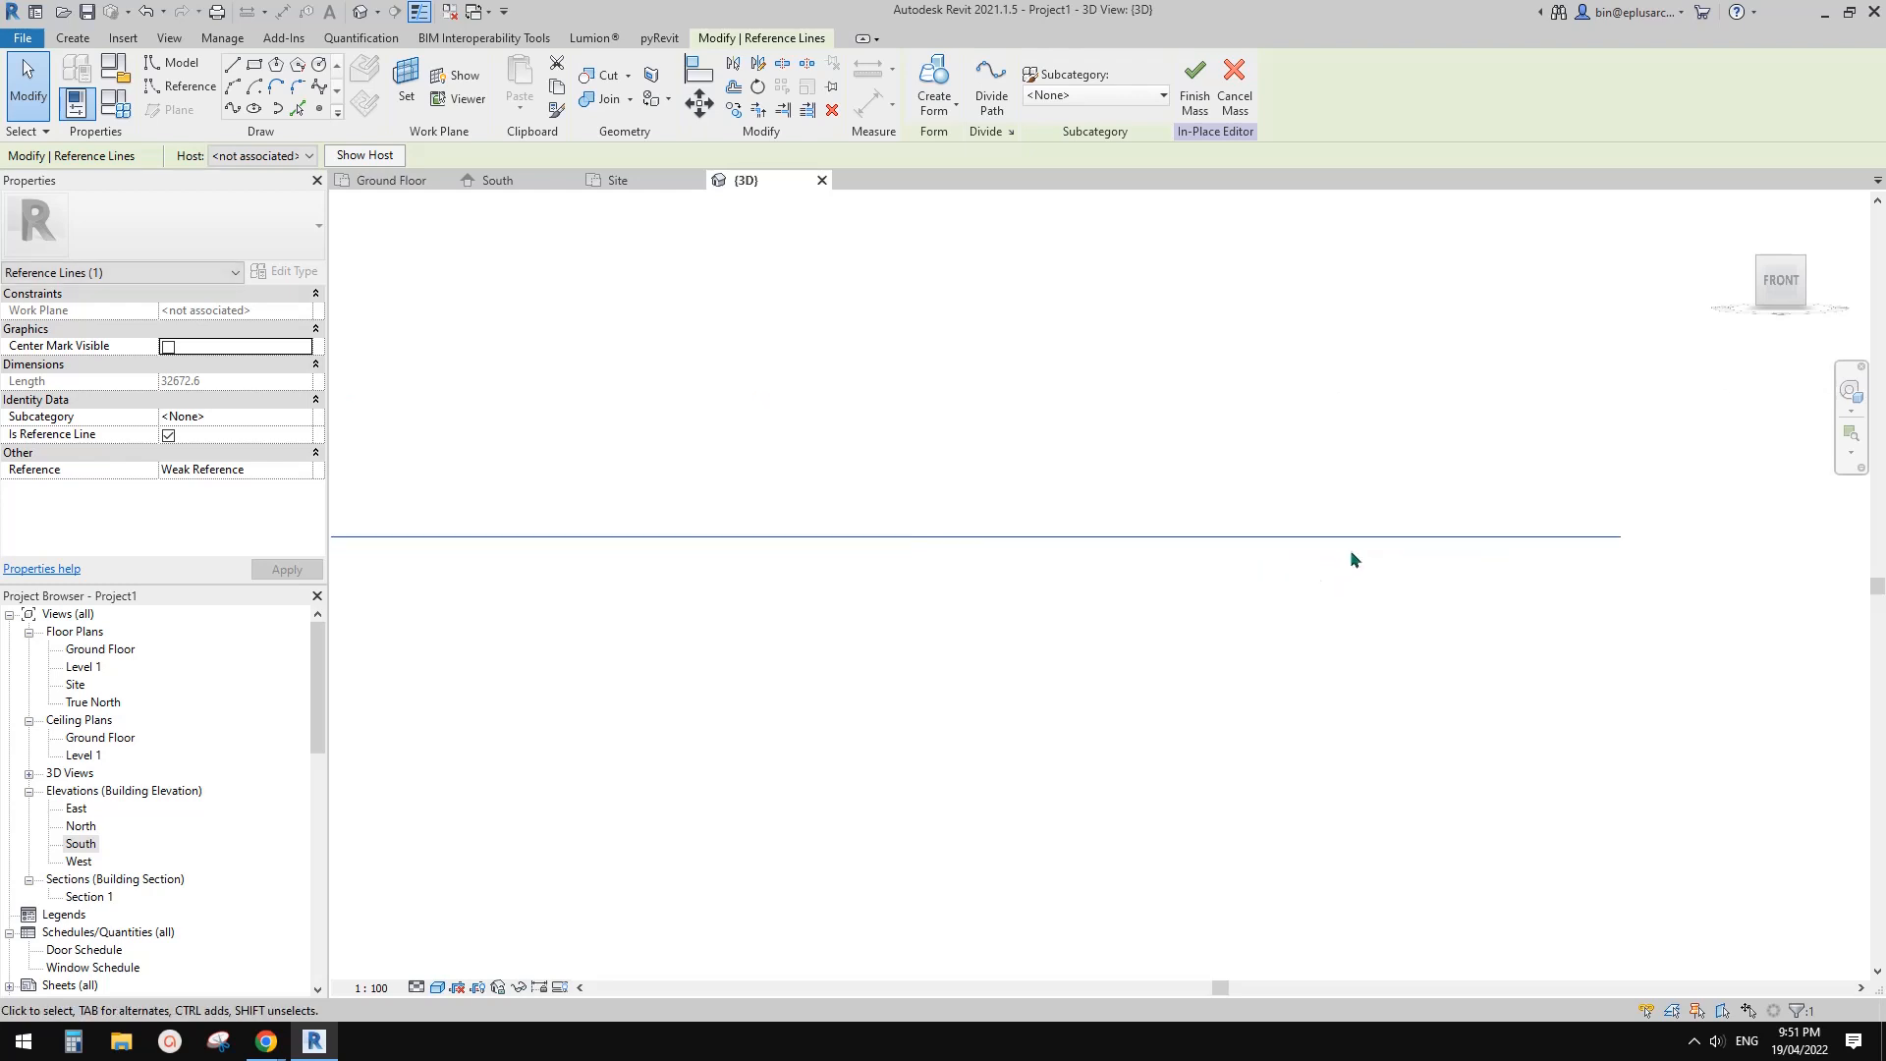
pyautogui.moveTo(1350, 550); pyautogui.dragTo(1210, 566, button='middle')
pyautogui.press('c')
pyautogui.press('o')
pyautogui.click(1354, 495)
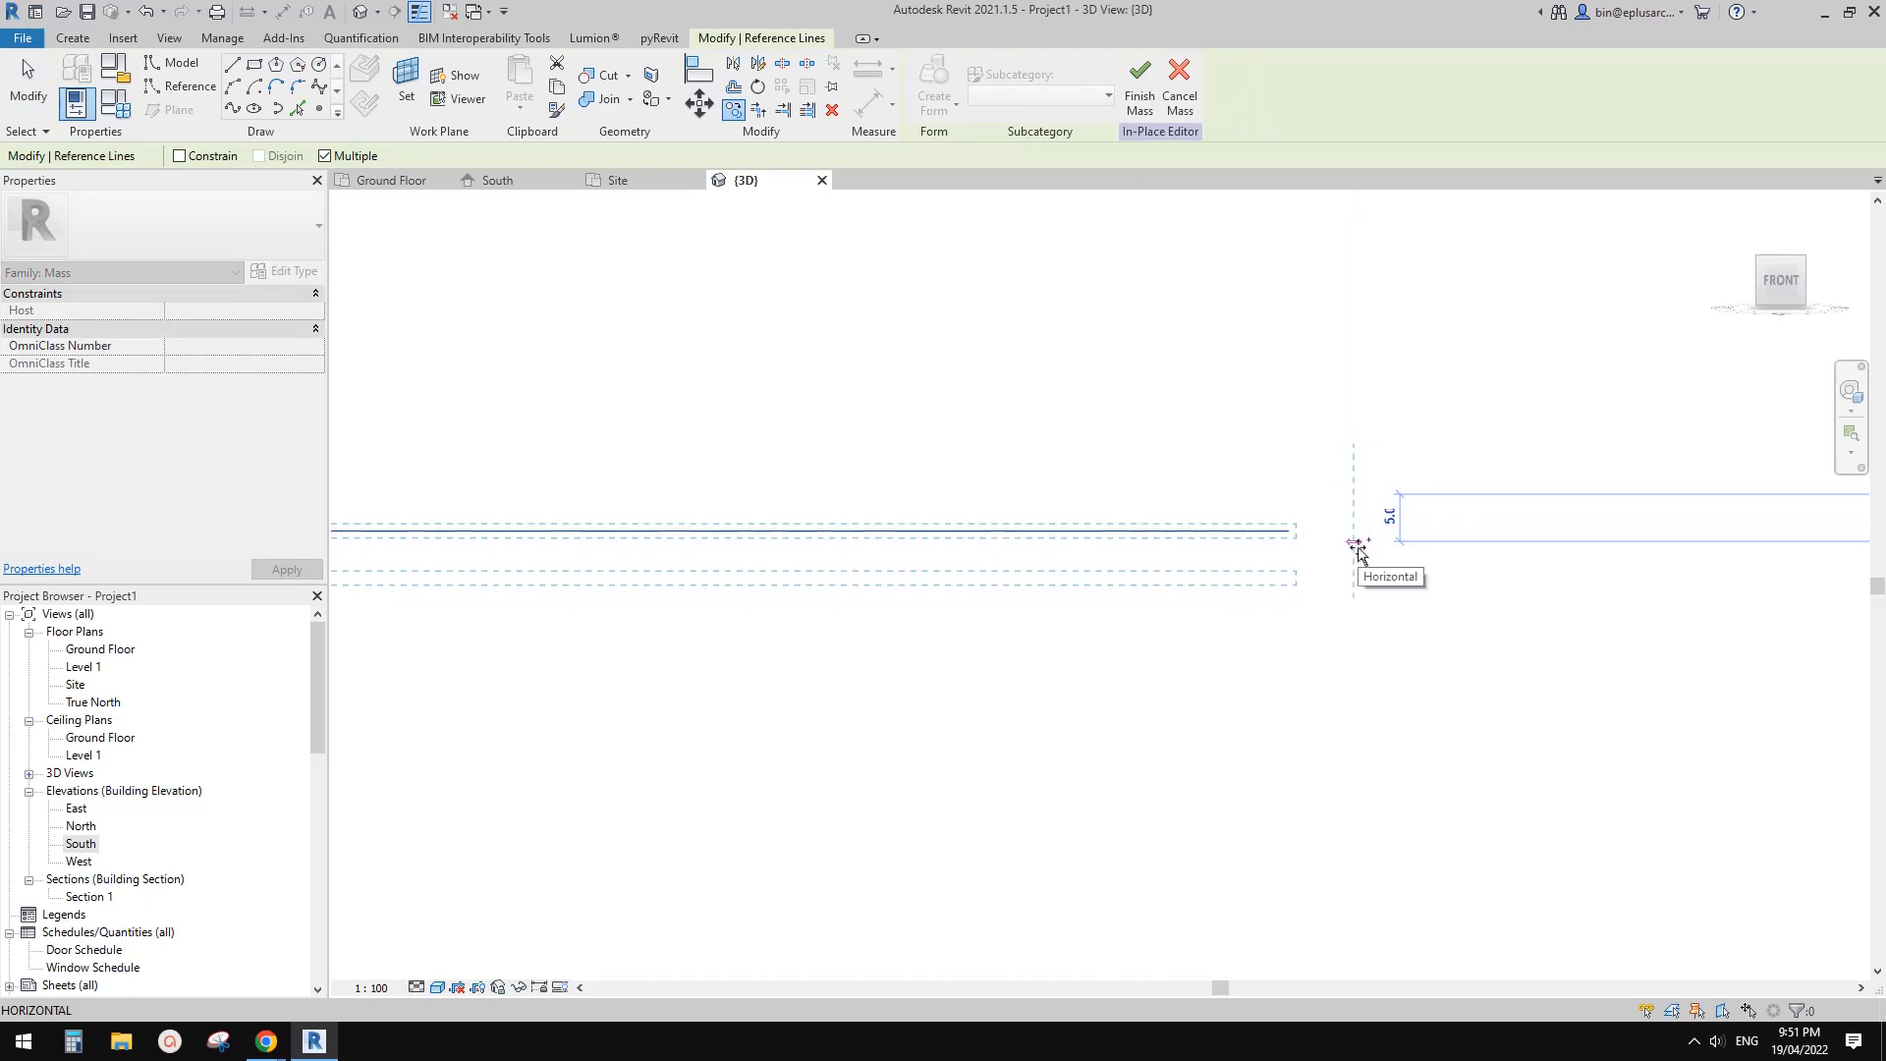
pyautogui.click(1293, 600)
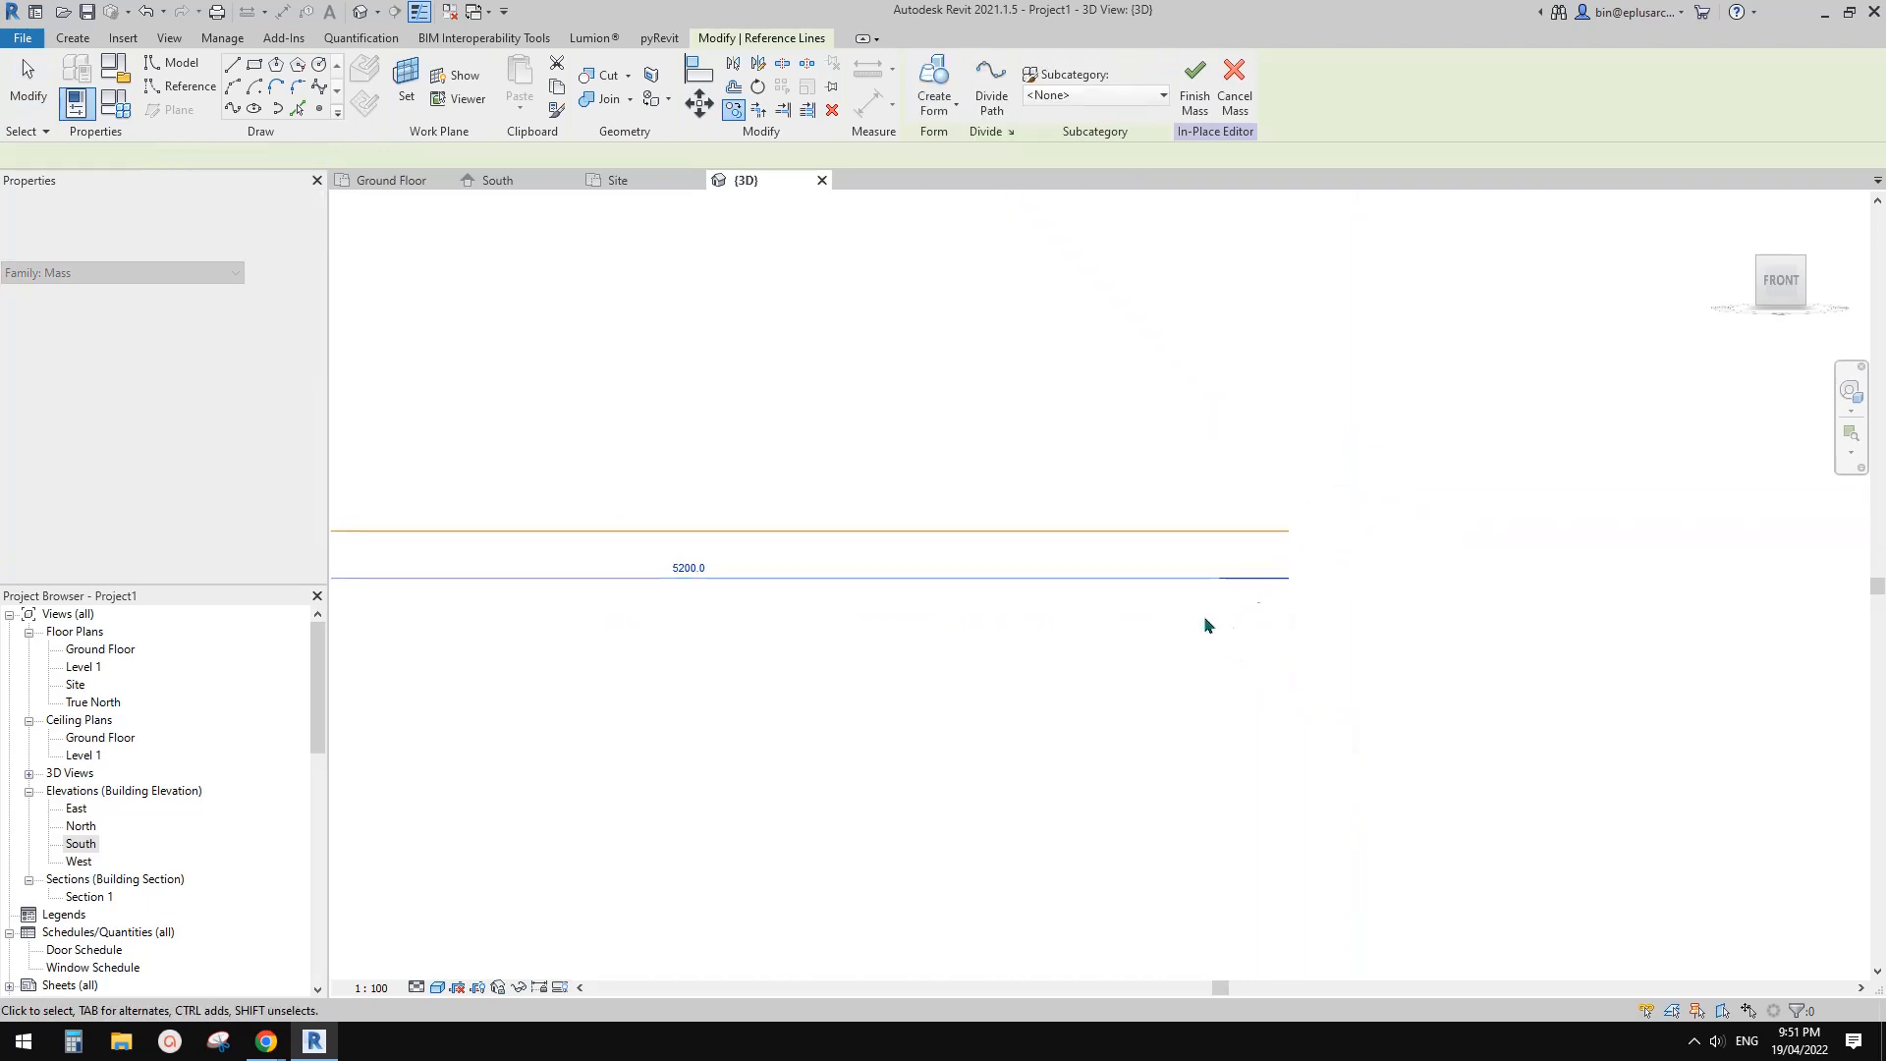
# Create a form through the Ground Floor circle, both circles below Level 1 and the closed Level 1 profile
pyautogui.scroll(-15, 1204, 619)
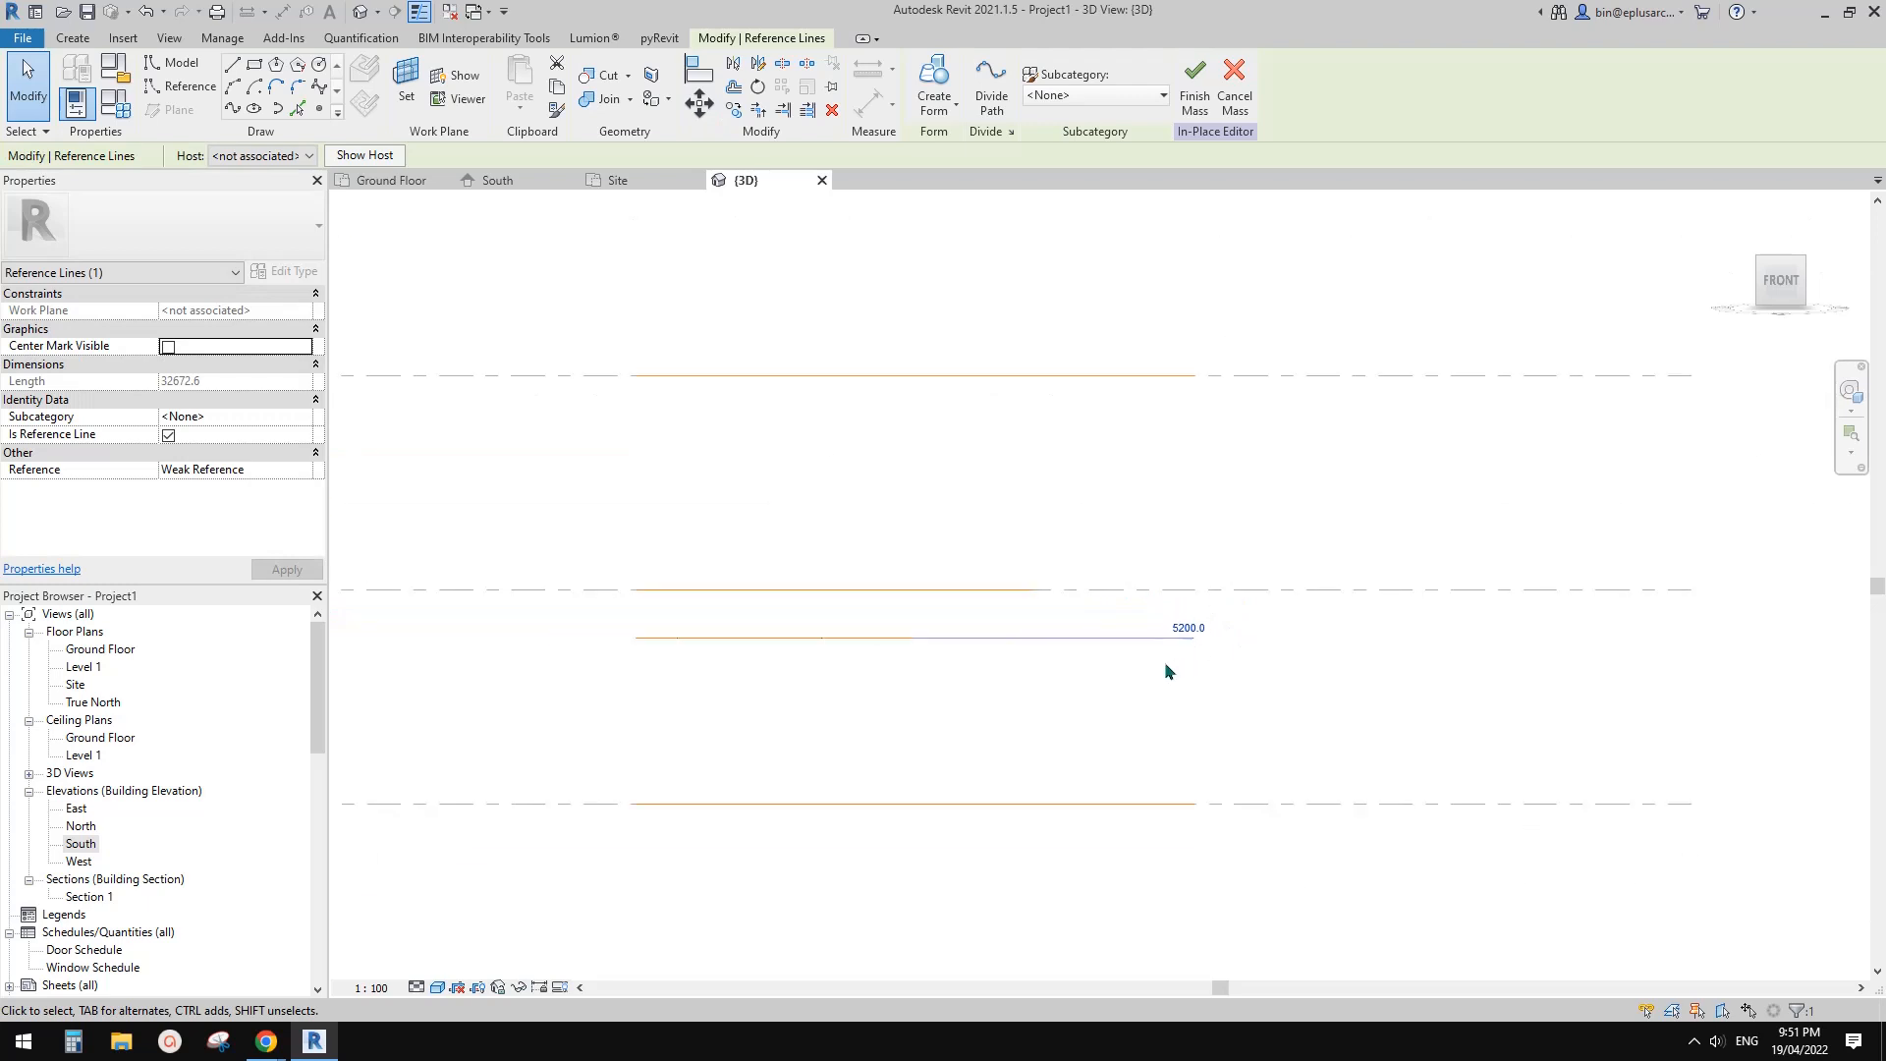
pyautogui.keyDown('shift'); pyautogui.moveTo(1310, 615); pyautogui.dragTo(1310, 587, button='middle'); pyautogui.keyUp('shift')
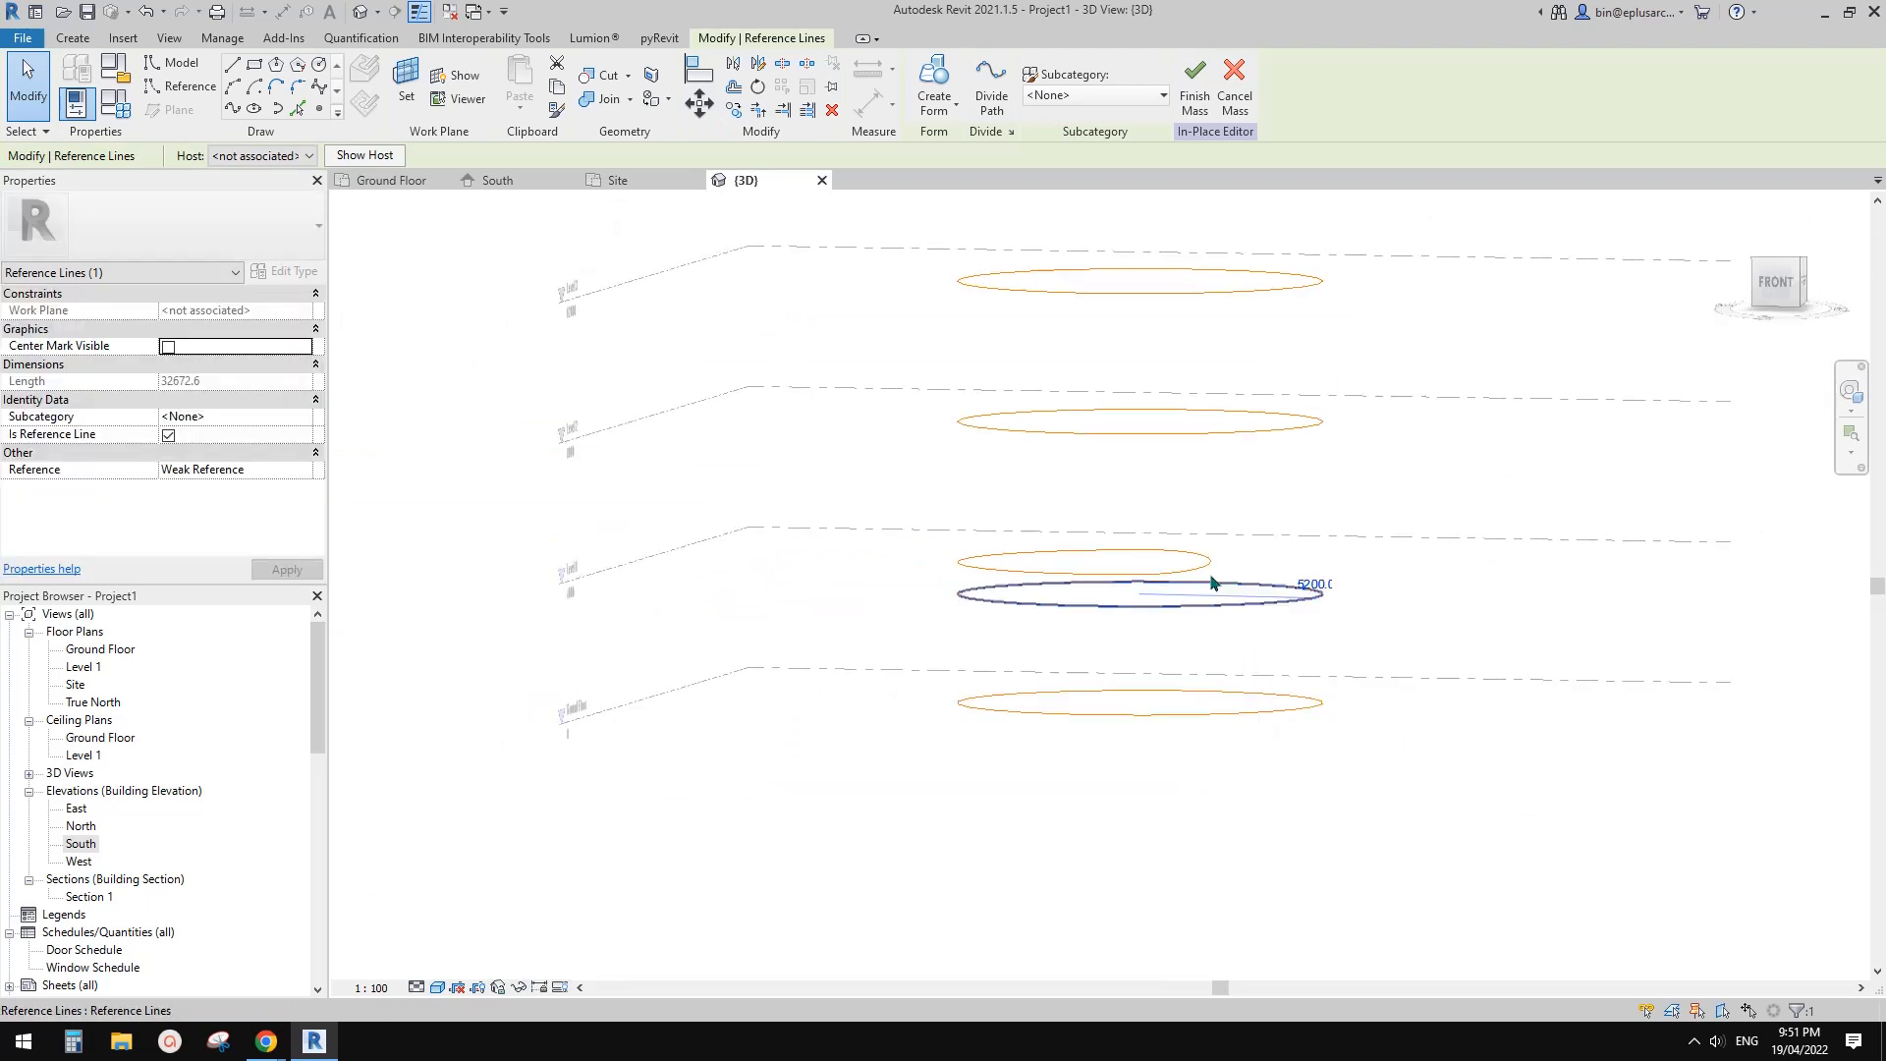
pyautogui.moveTo(897, 484); pyautogui.dragTo(1431, 821)
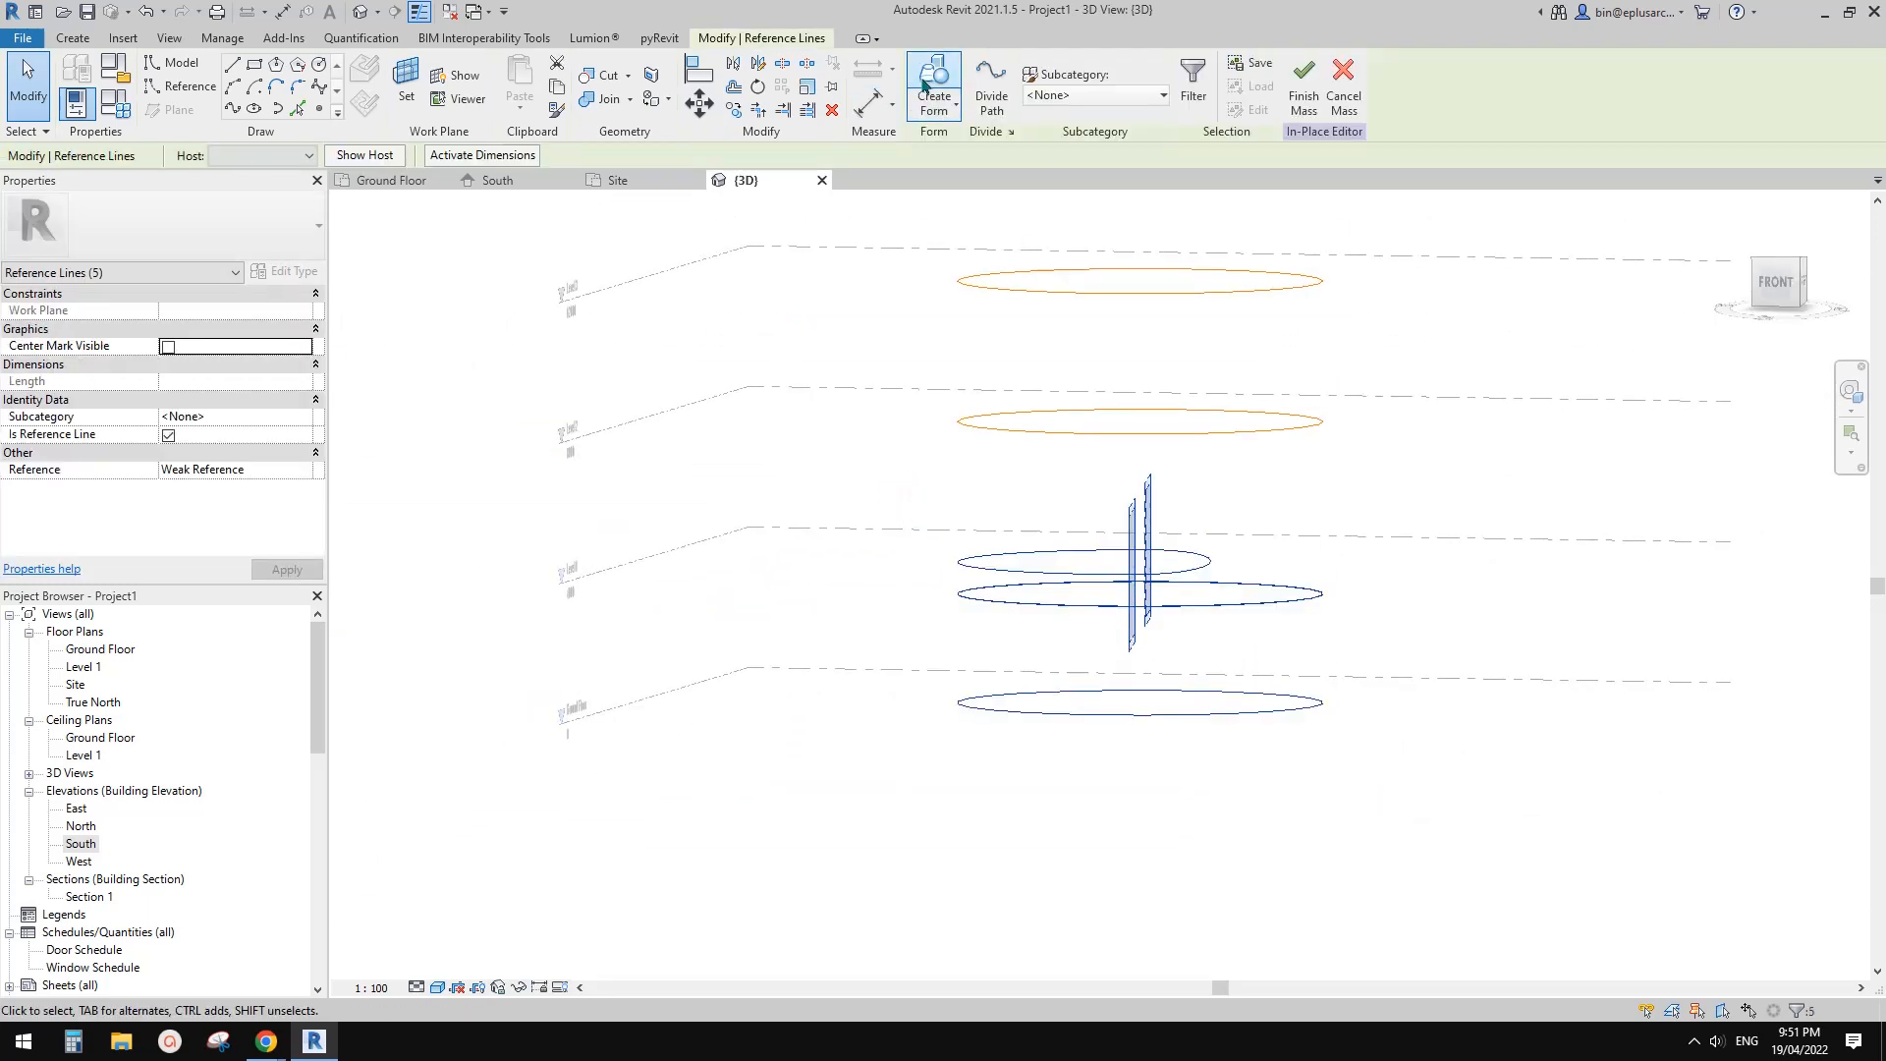
pyautogui.click(923, 86)
pyautogui.keyDown('shift'); pyautogui.moveTo(1432, 539); pyautogui.dragTo(1480, 572, button='middle'); pyautogui.keyUp('shift')
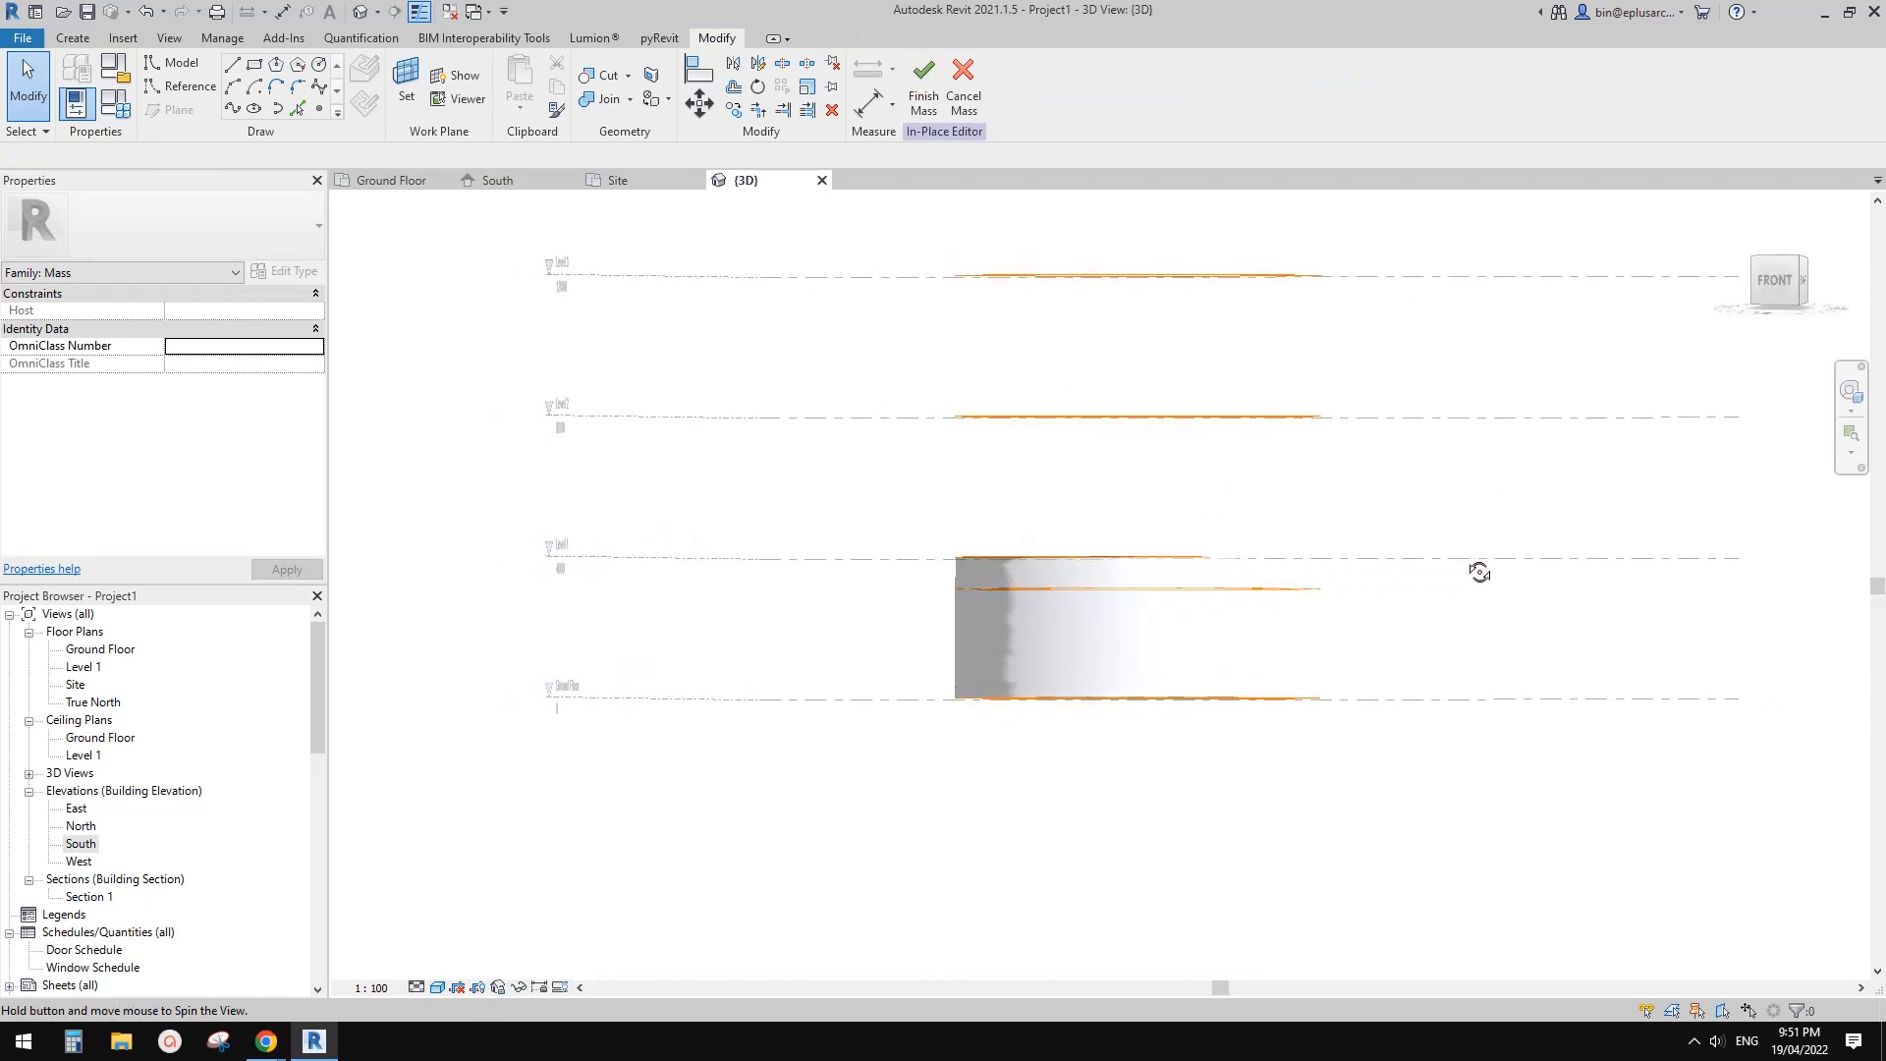
pyautogui.scroll(3, 1307, 594)
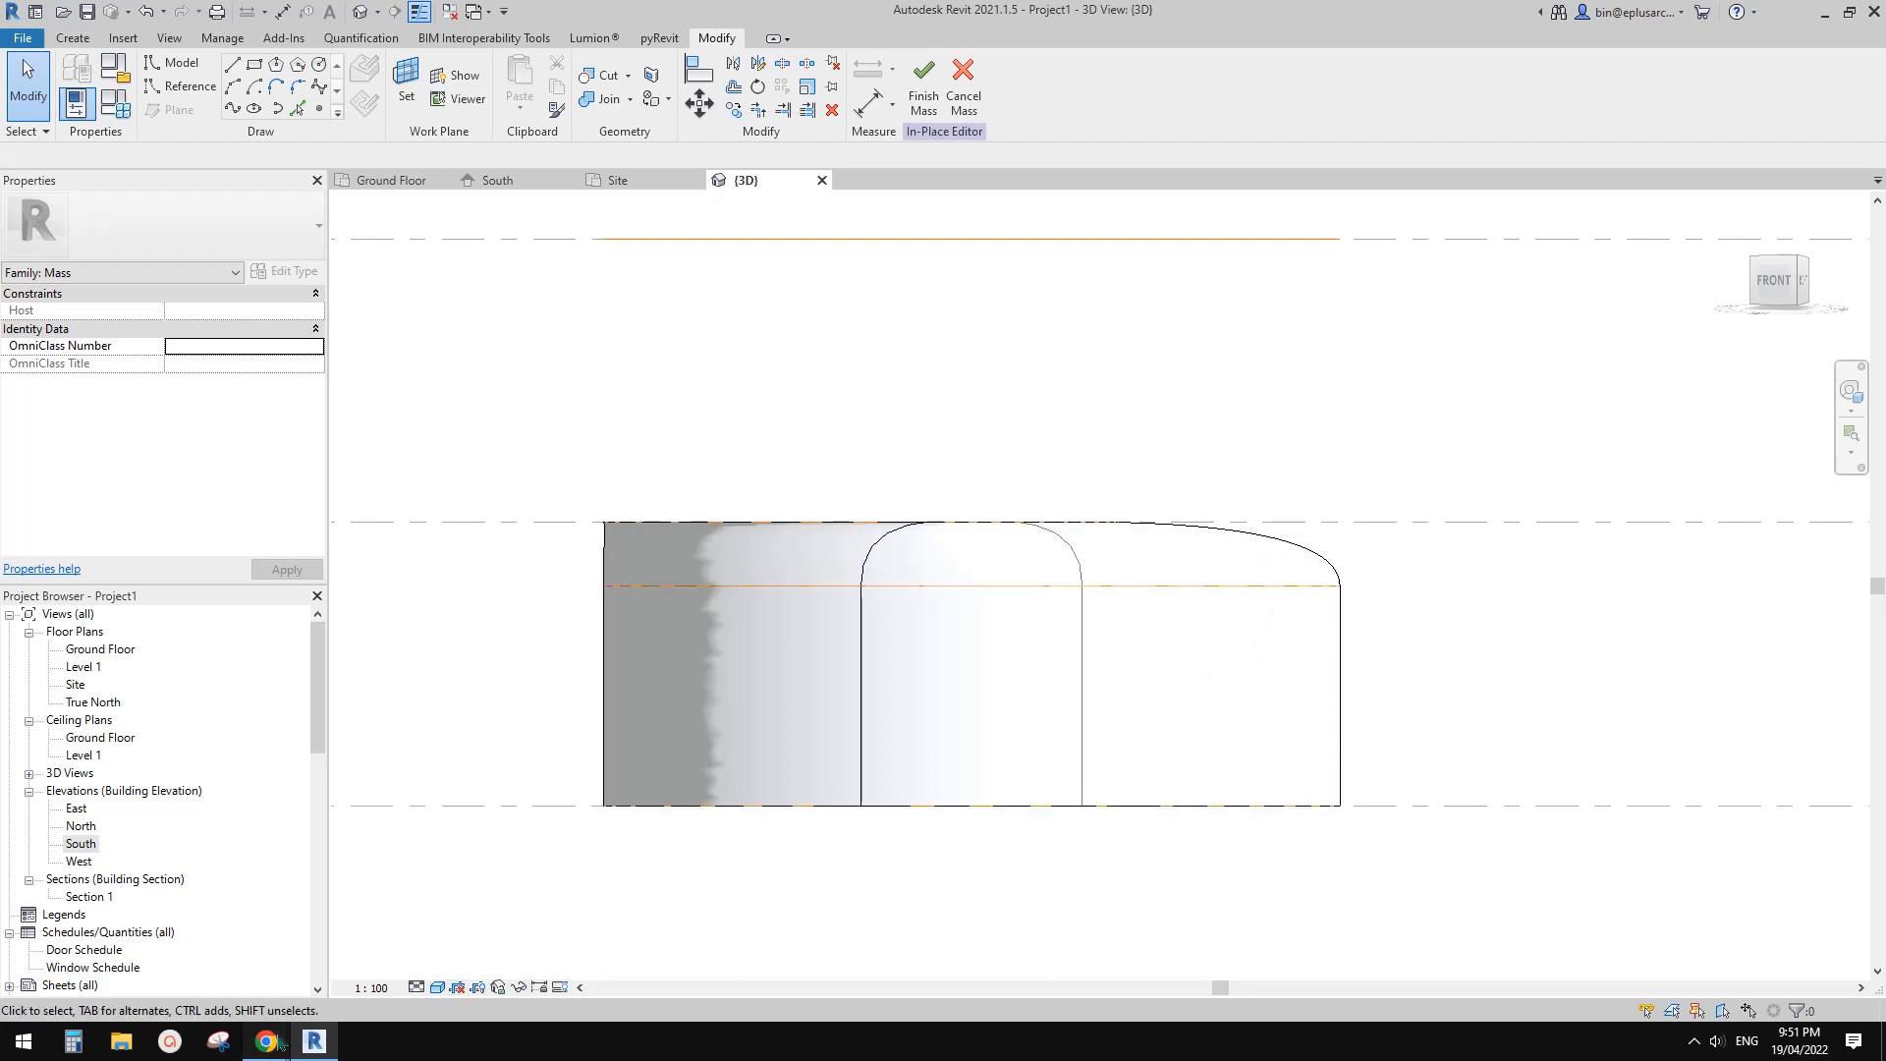
# Check the tower reference image in the Chrome document, return to Revit and delete the form between Ground Floor and Level 1
pyautogui.click(399, 958)
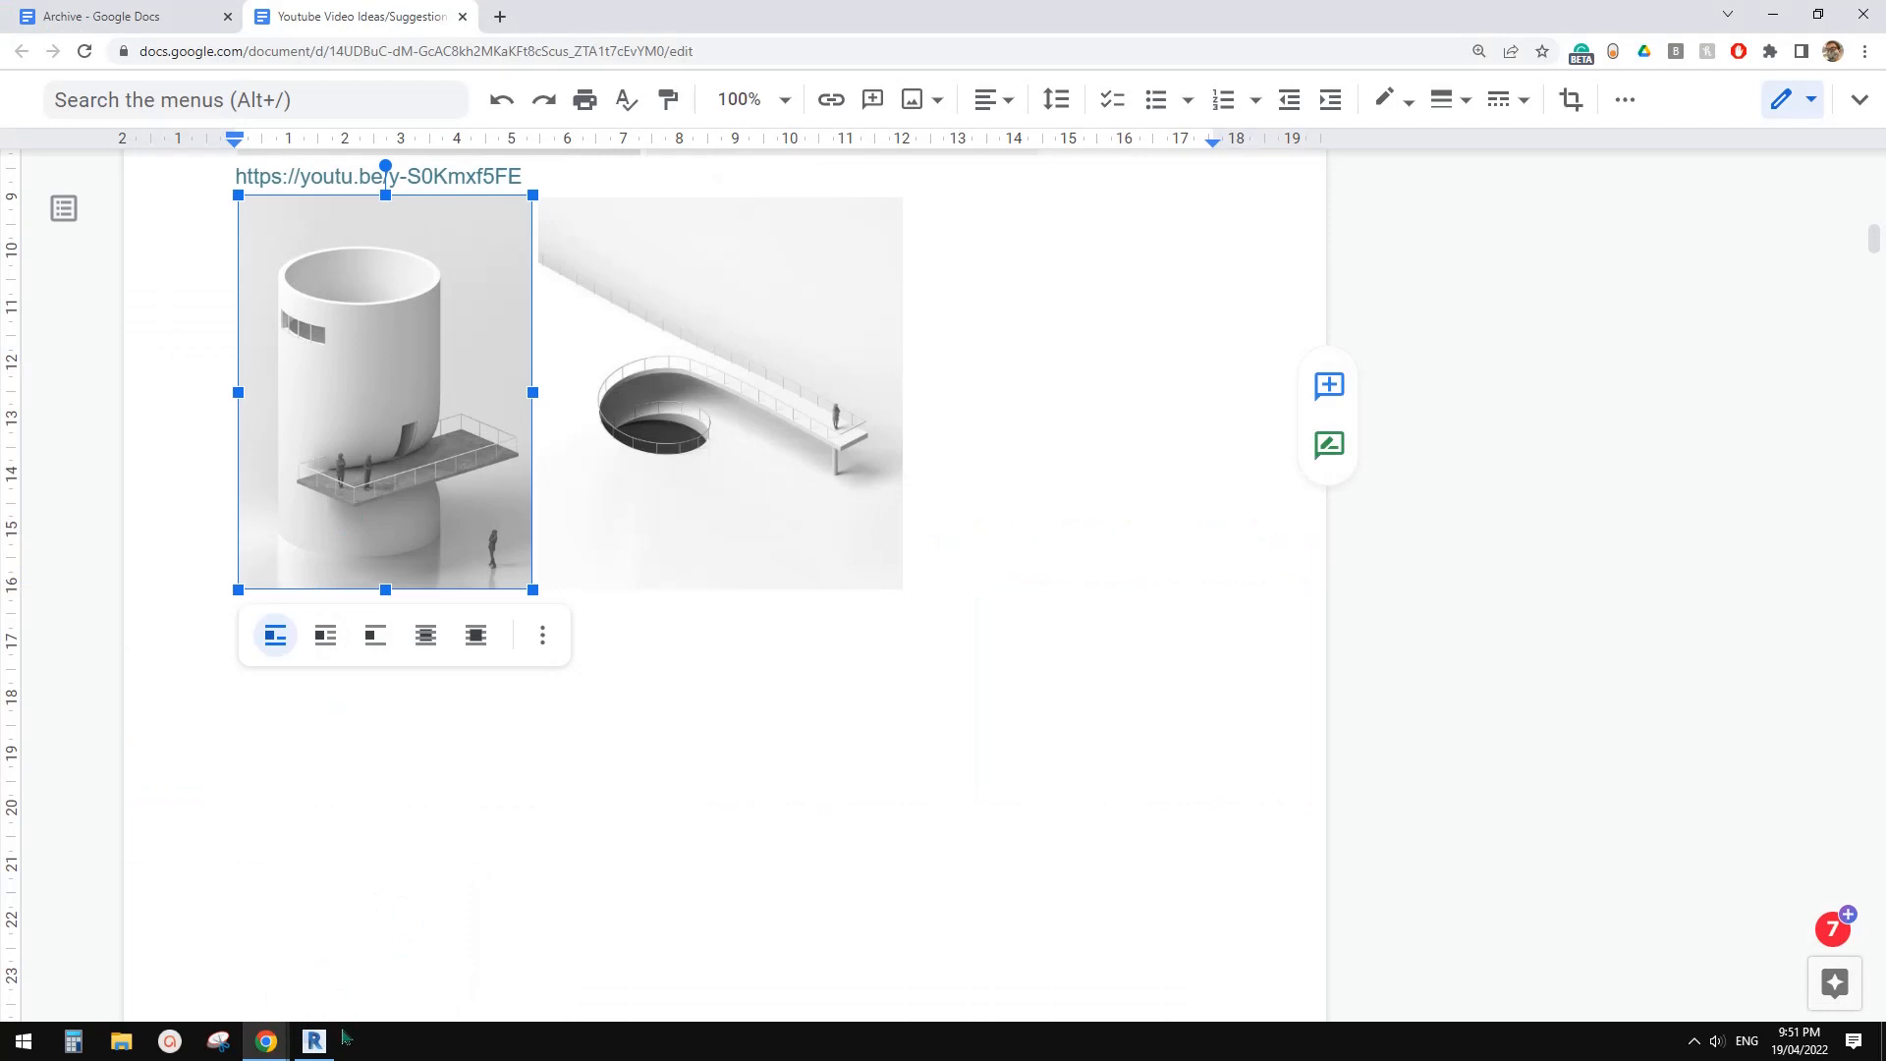
pyautogui.click(314, 1040)
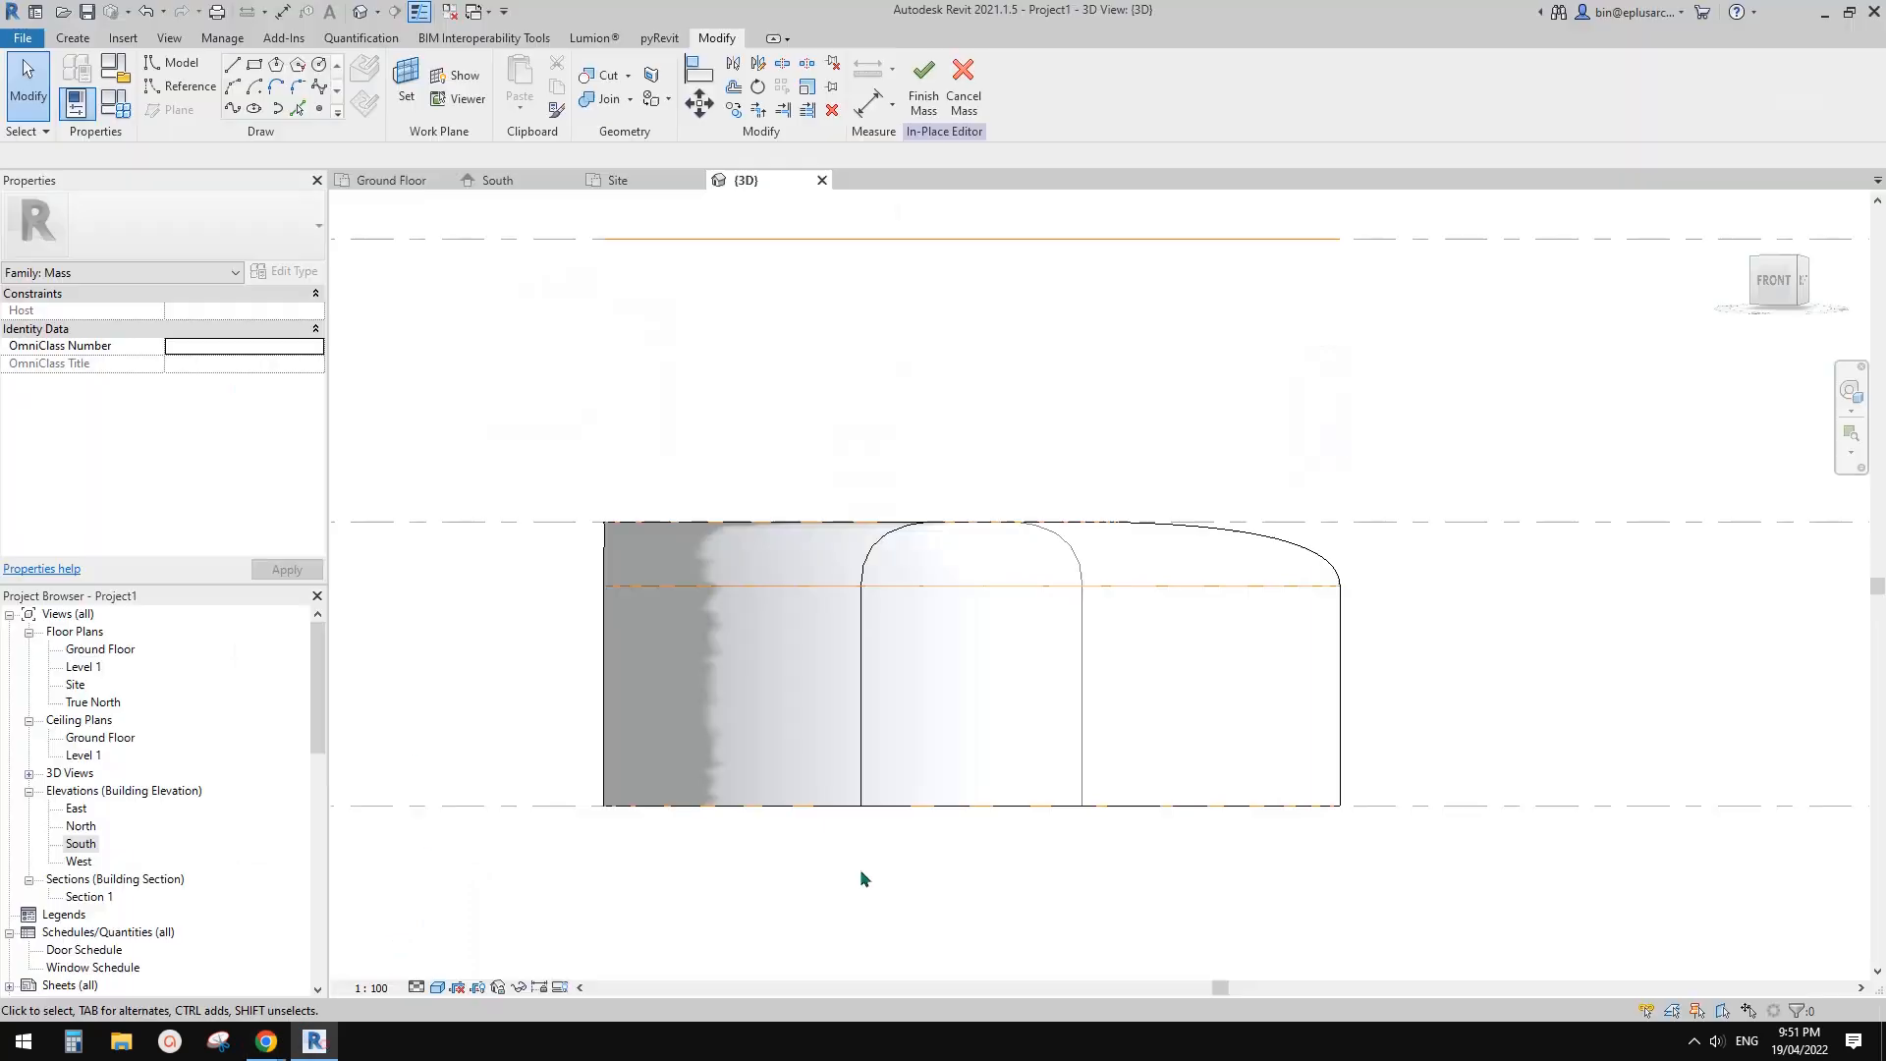
pyautogui.click(1241, 672)
pyautogui.press('Delete')
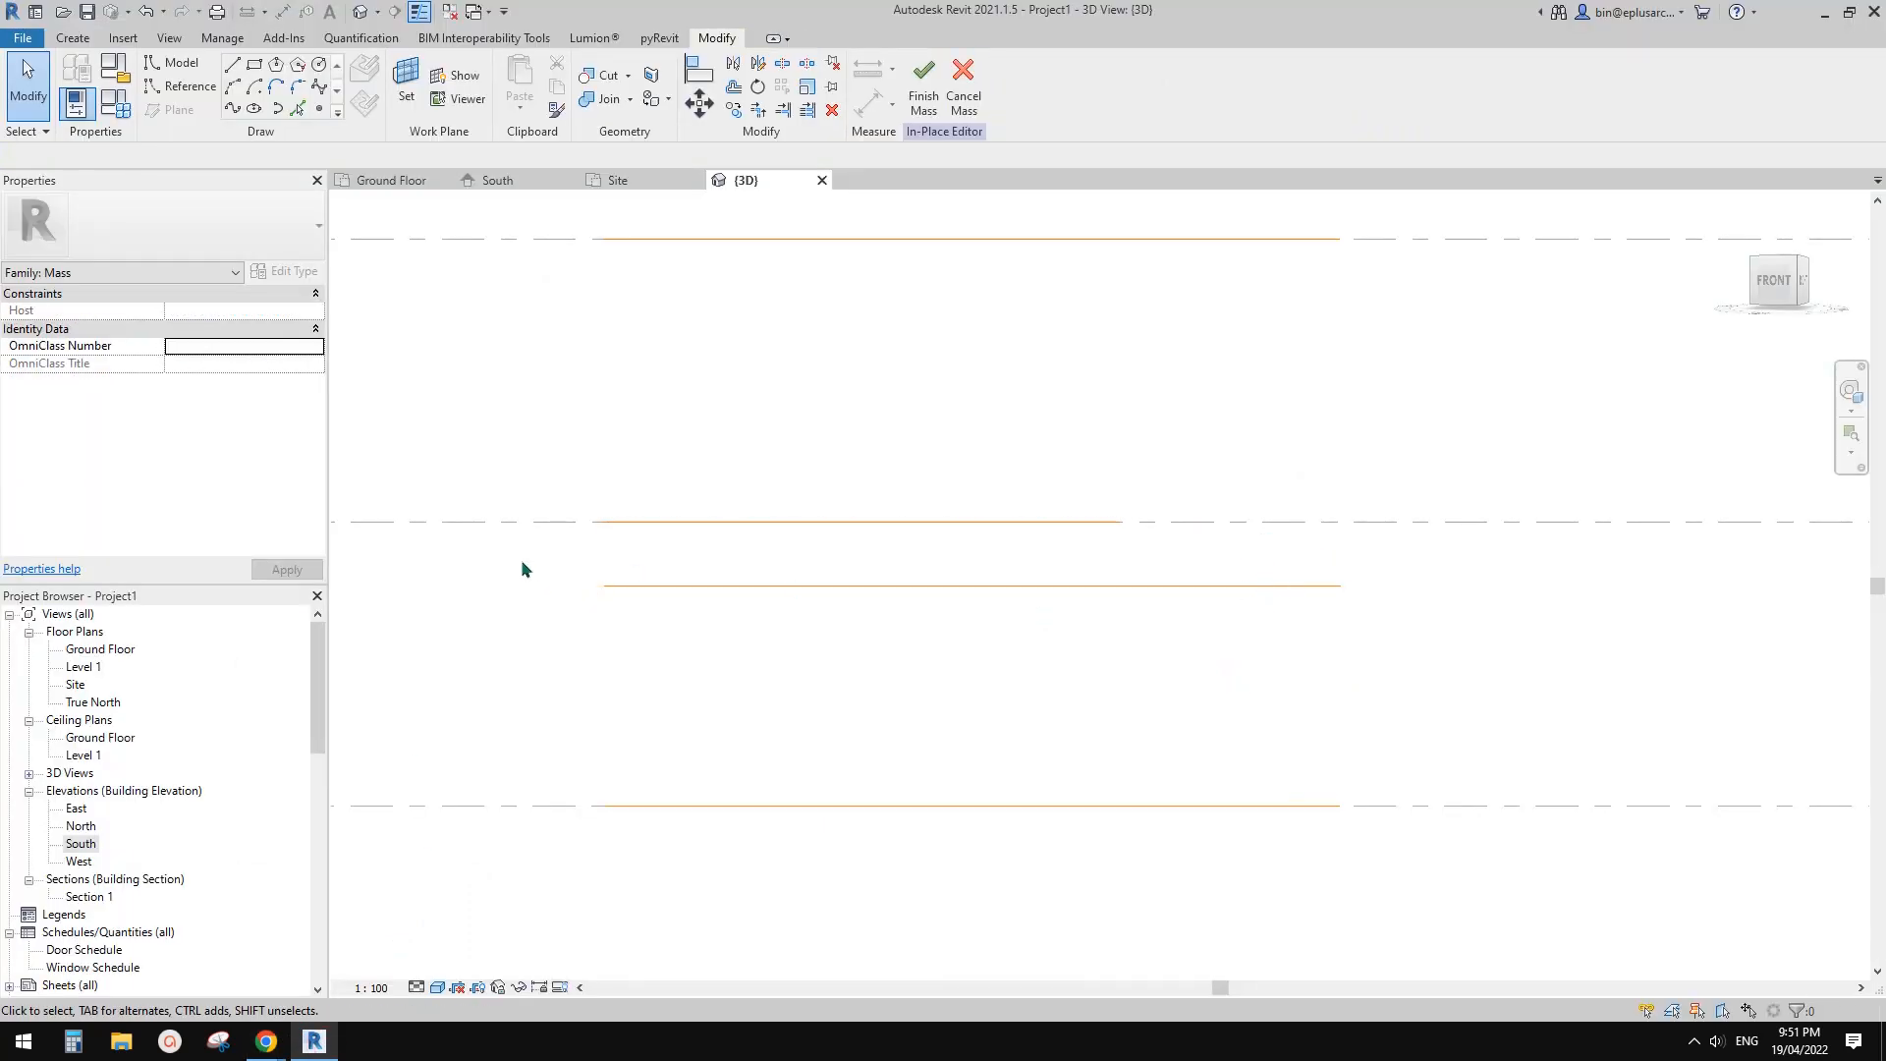
# Copy the pair of circles just below Level 1 farther down in the front view and delete the original pair
pyautogui.moveTo(530, 558); pyautogui.dragTo(1452, 644)
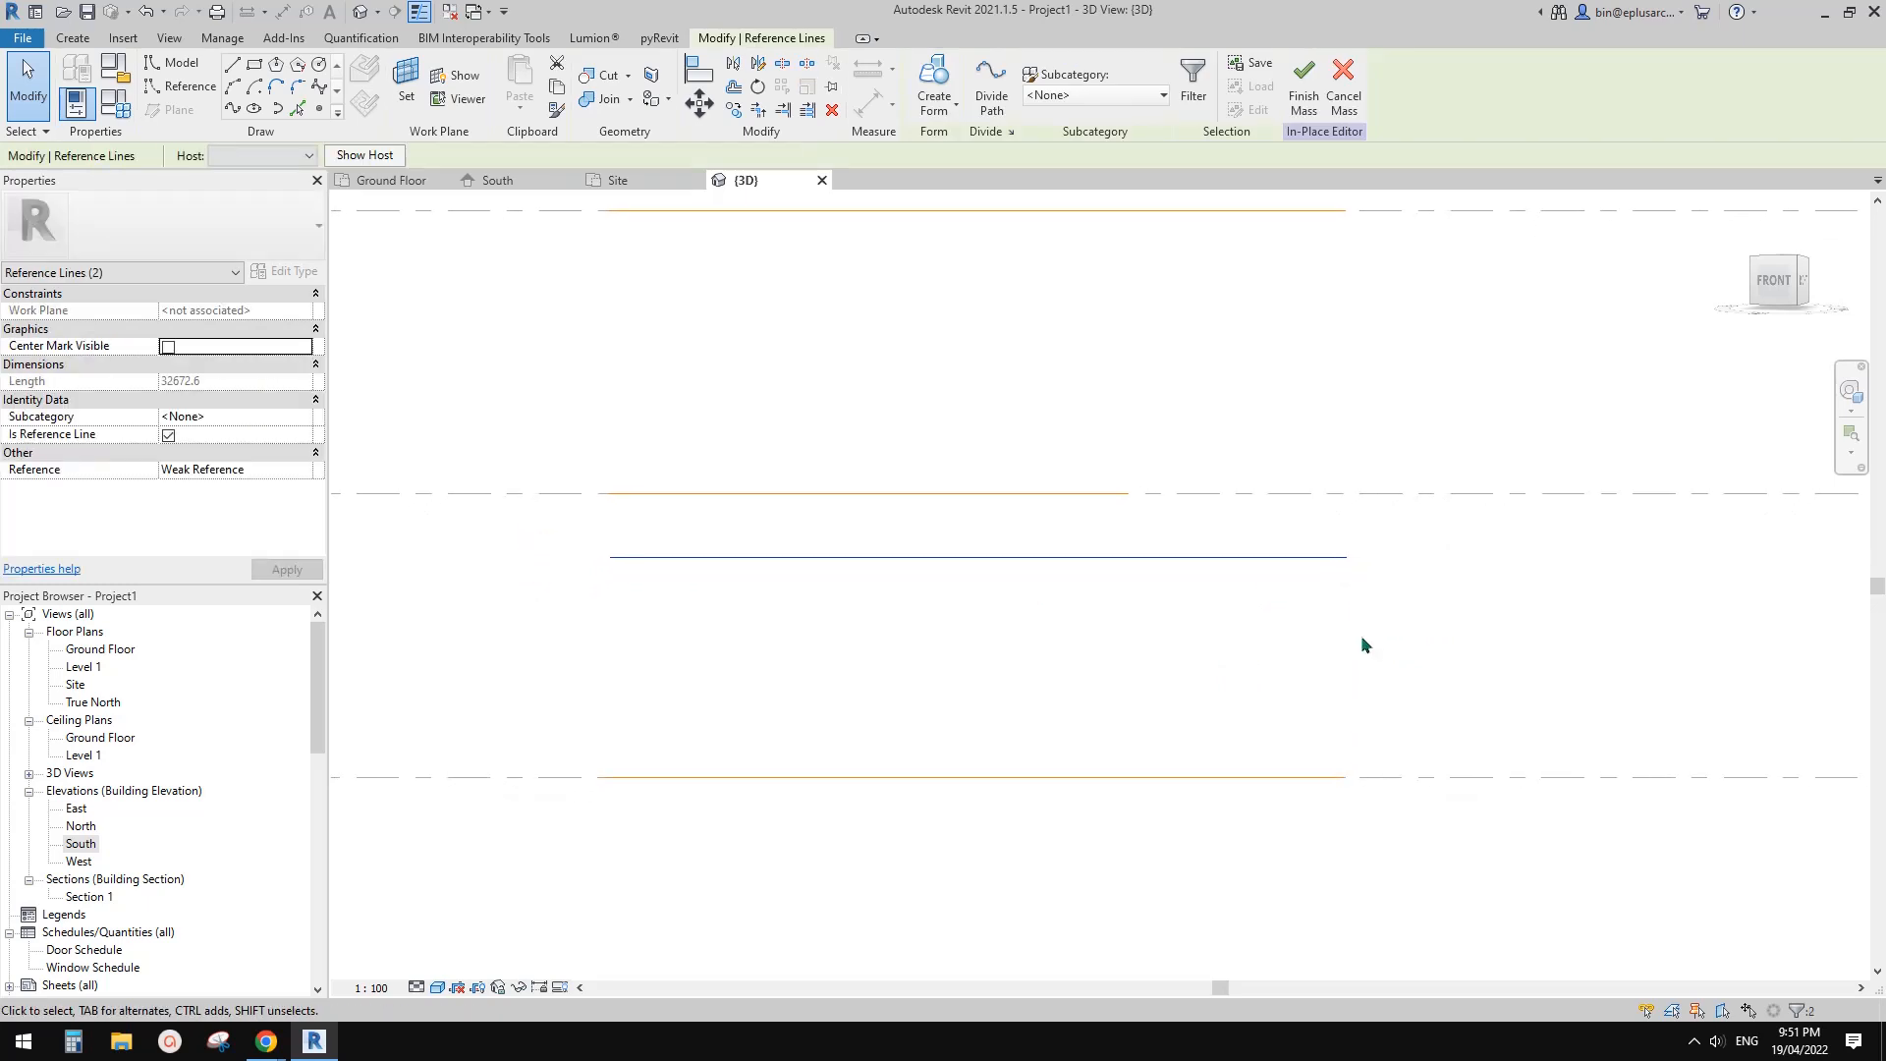
pyautogui.press('v')
pyautogui.click(1431, 565)
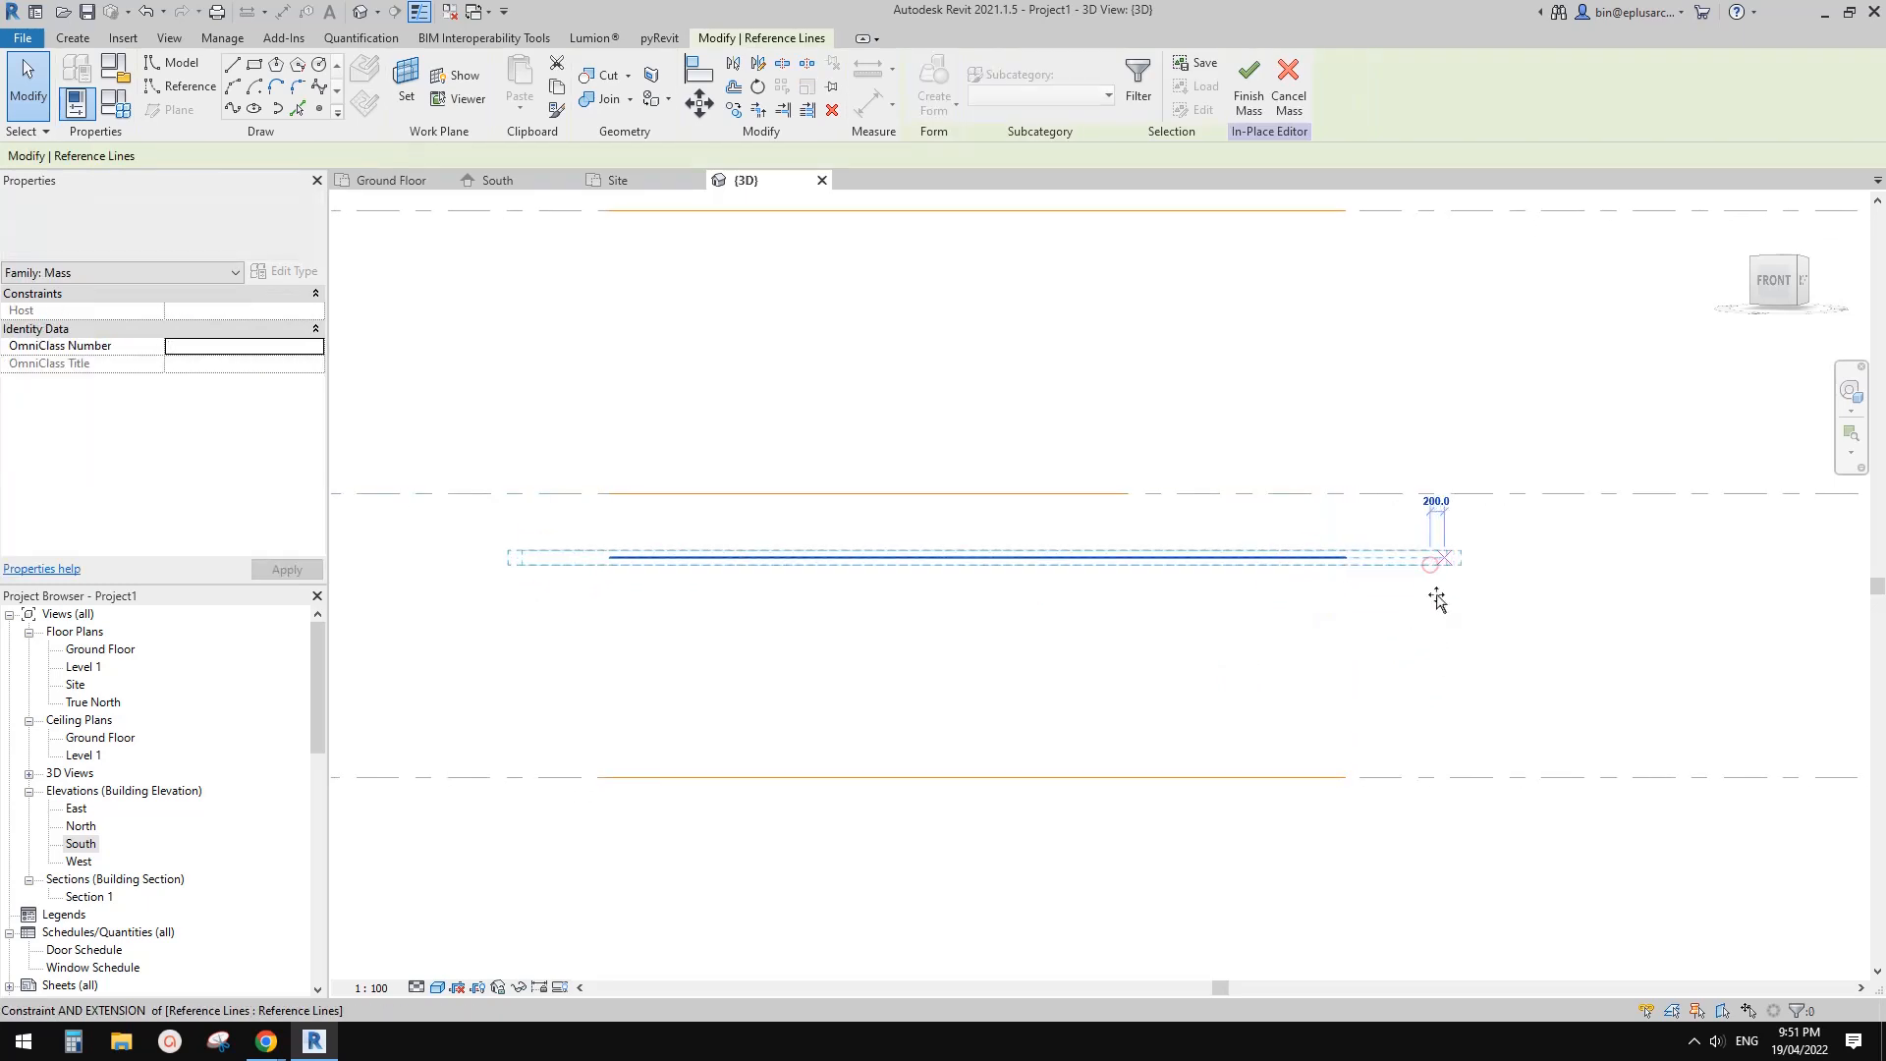
pyautogui.press('m')
pyautogui.press('v')
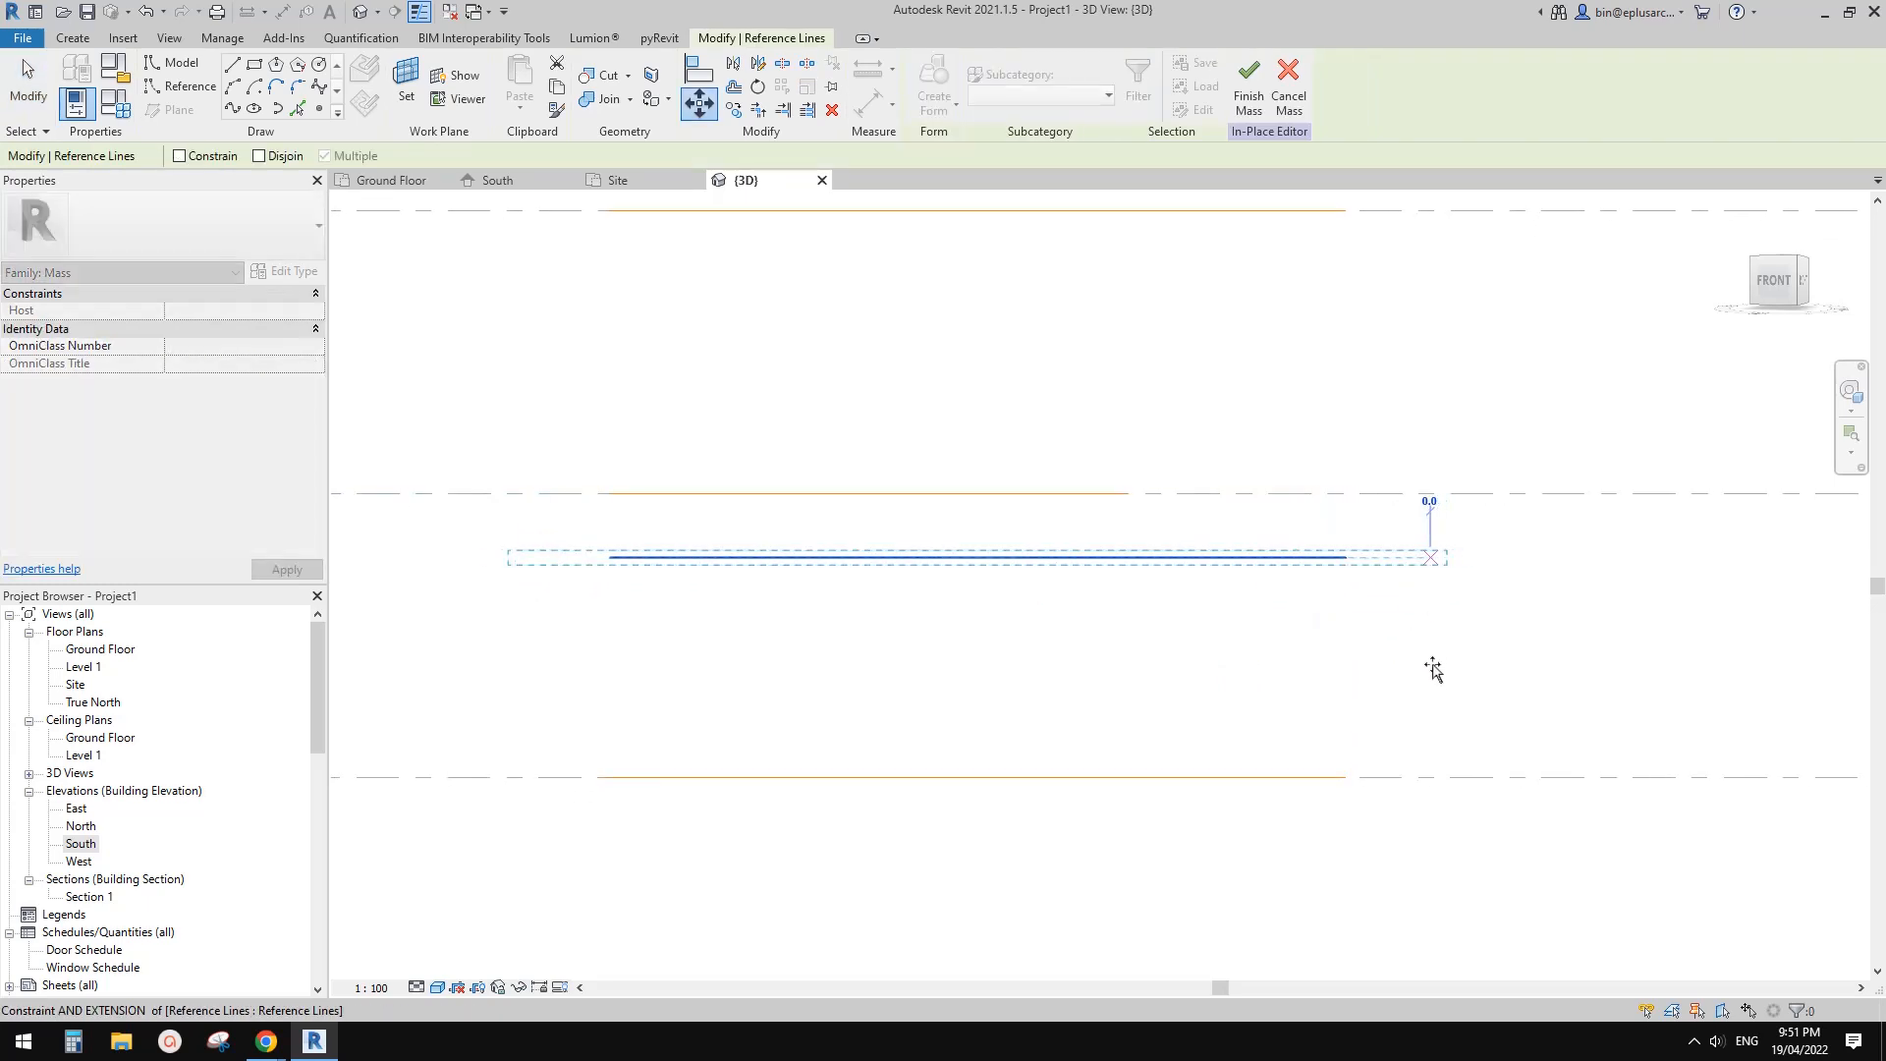
pyautogui.press('c')
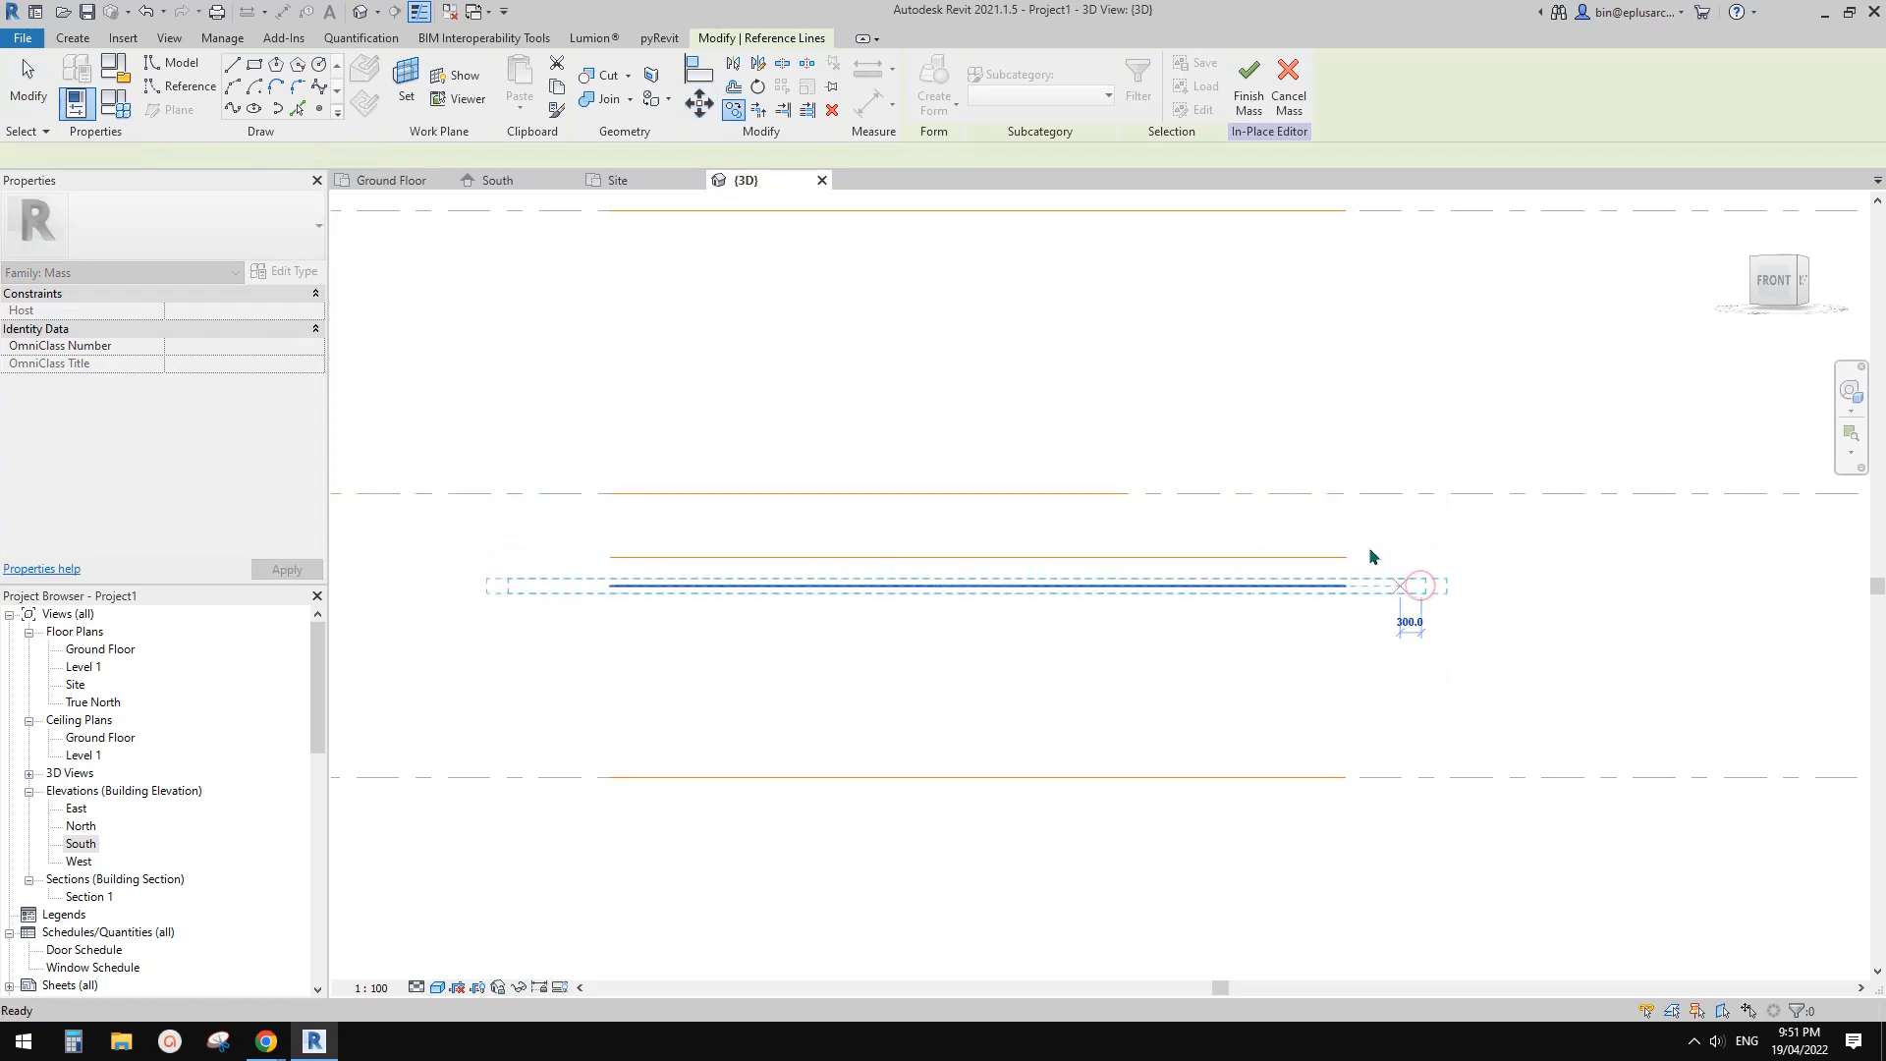
pyautogui.press('Escape')
pyautogui.moveTo(1366, 541); pyautogui.dragTo(1315, 569)
pyautogui.press('Delete')
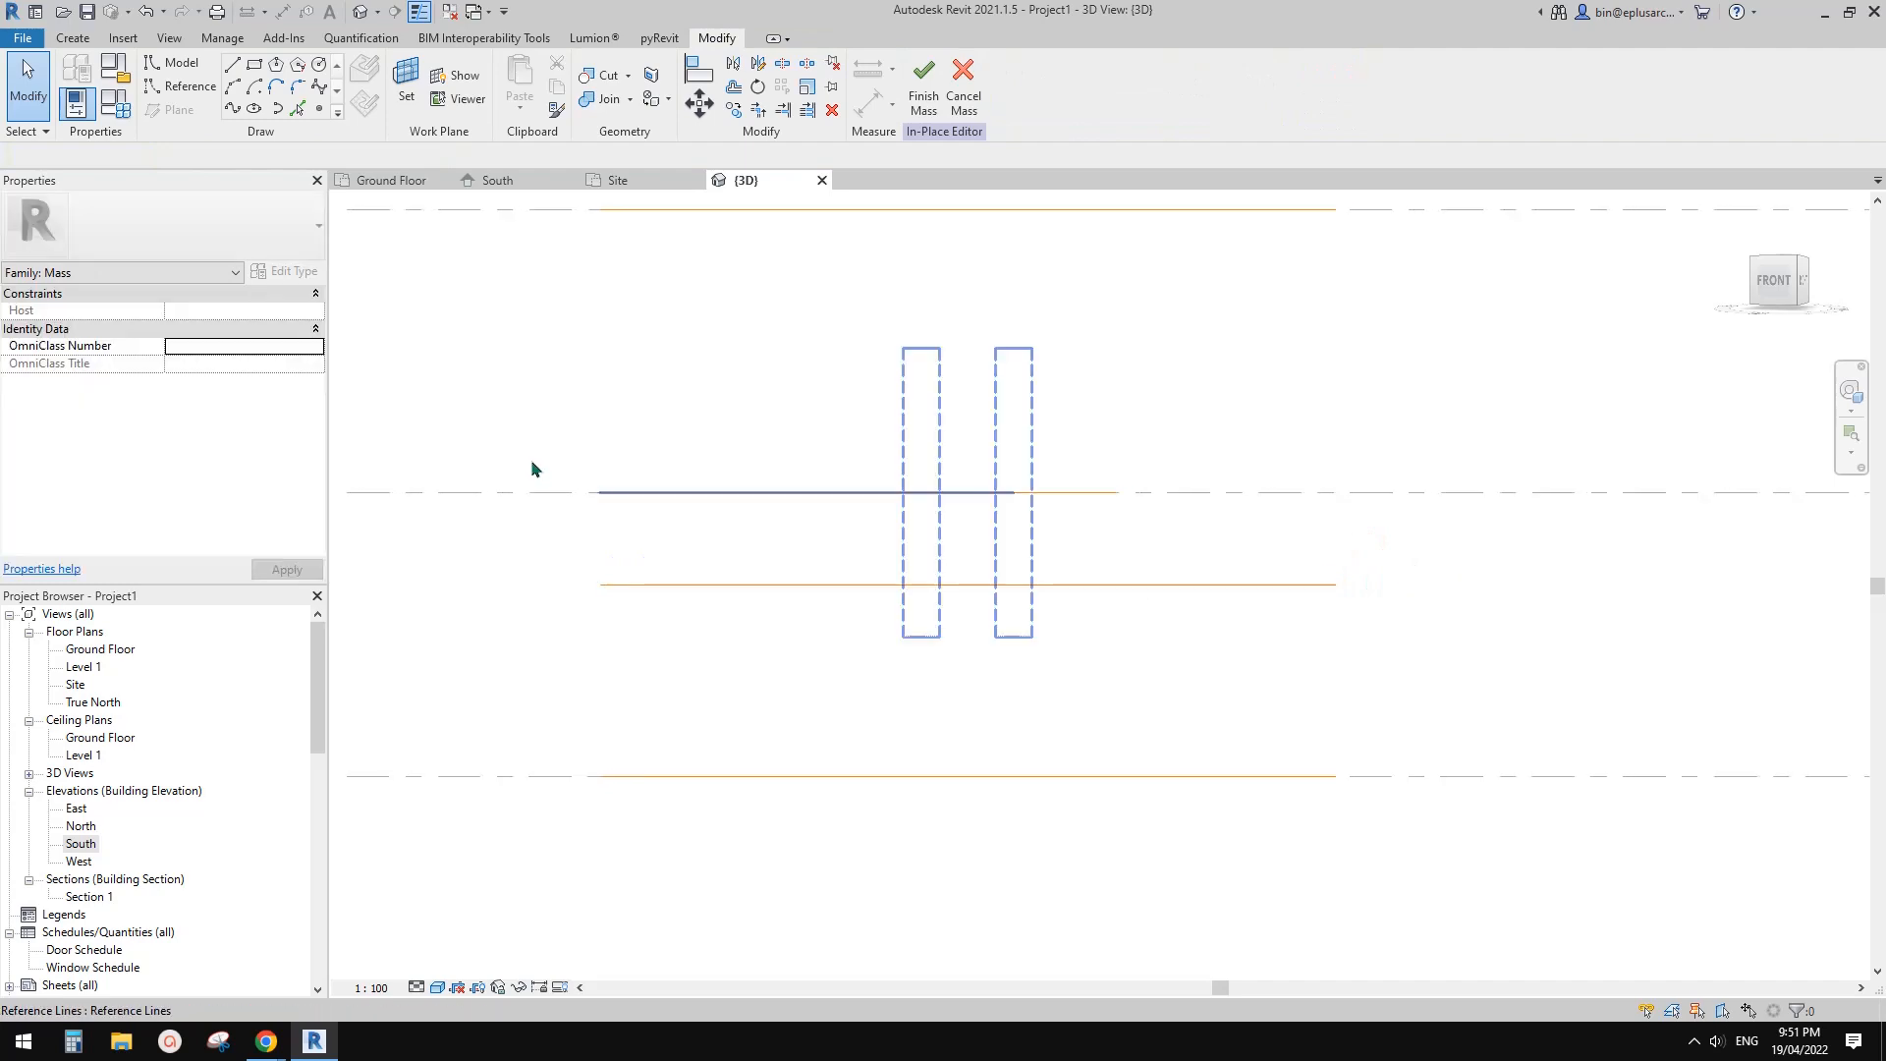
# Create a form through the Ground Floor circle, the lowered pair of circles and the closed Level 1 profile
pyautogui.moveTo(485, 410); pyautogui.dragTo(1503, 894)
pyautogui.click(927, 81)
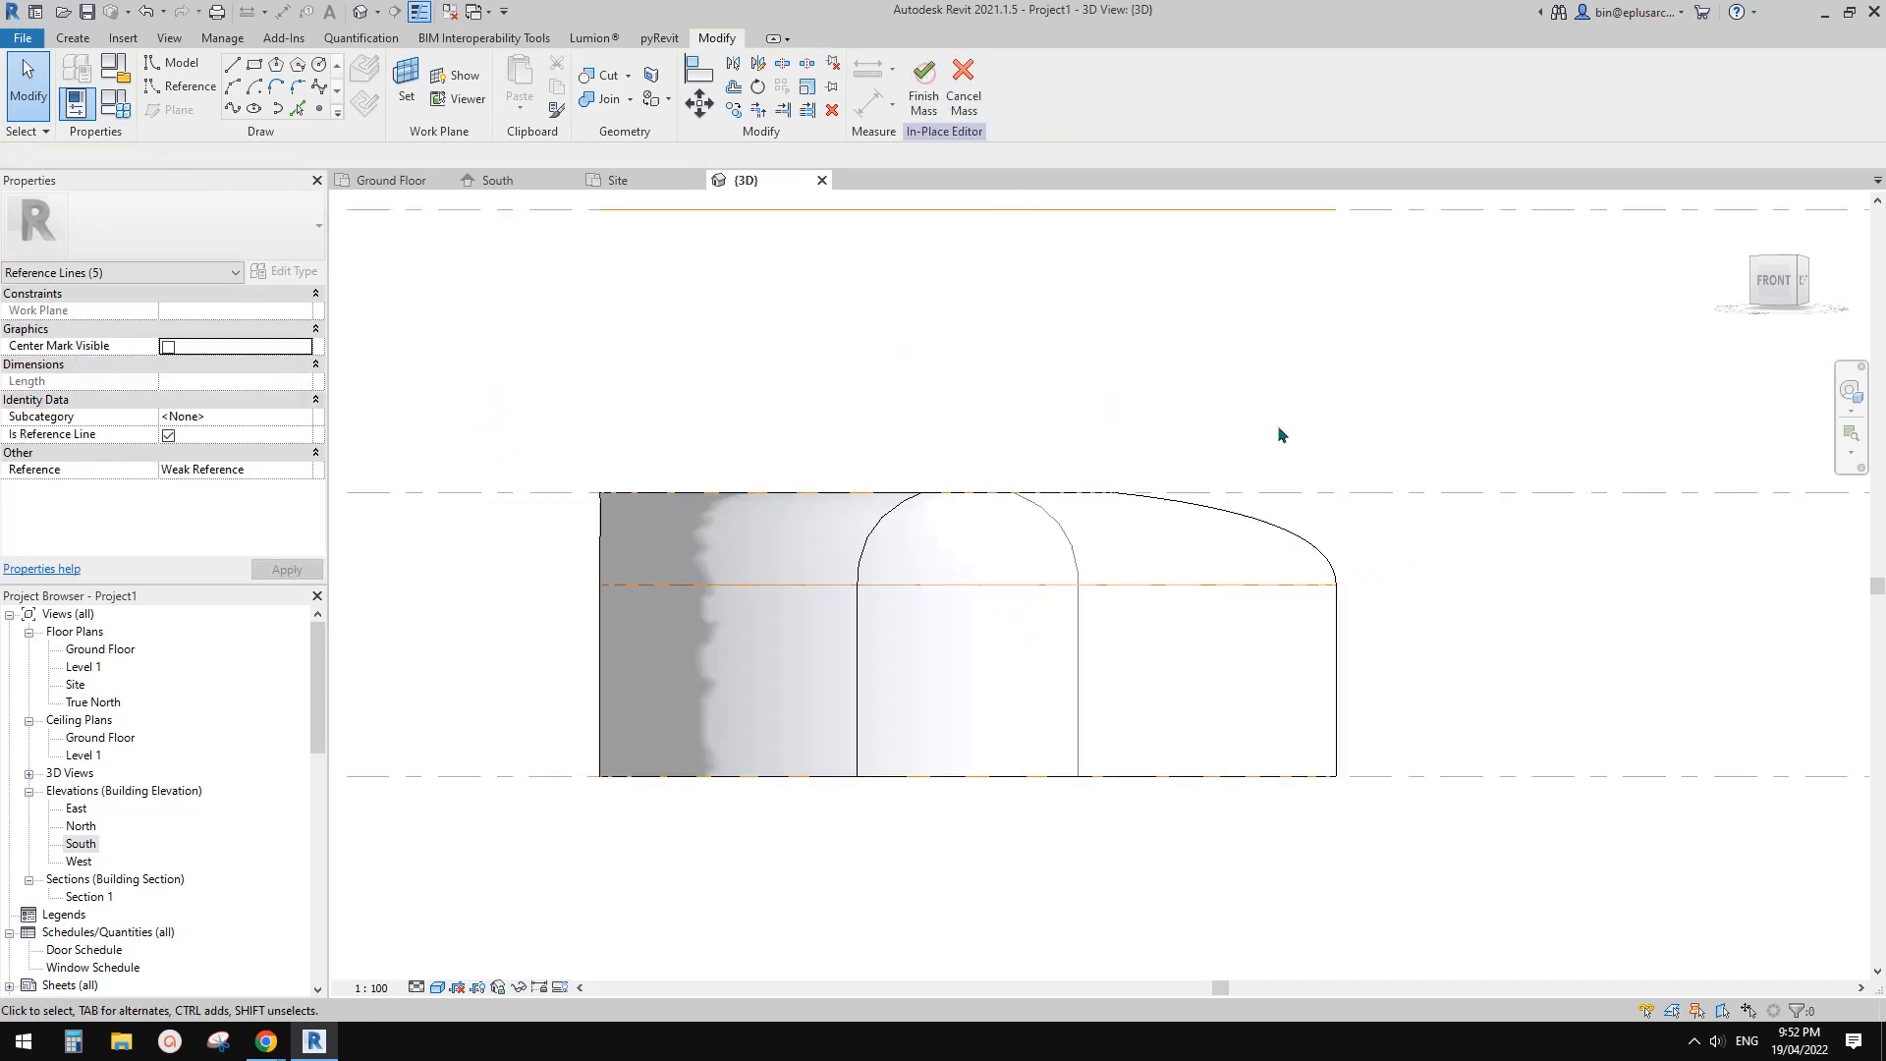
pyautogui.keyDown('shift'); pyautogui.moveTo(1280, 429); pyautogui.dragTo(1668, 705, button='middle'); pyautogui.keyUp('shift')
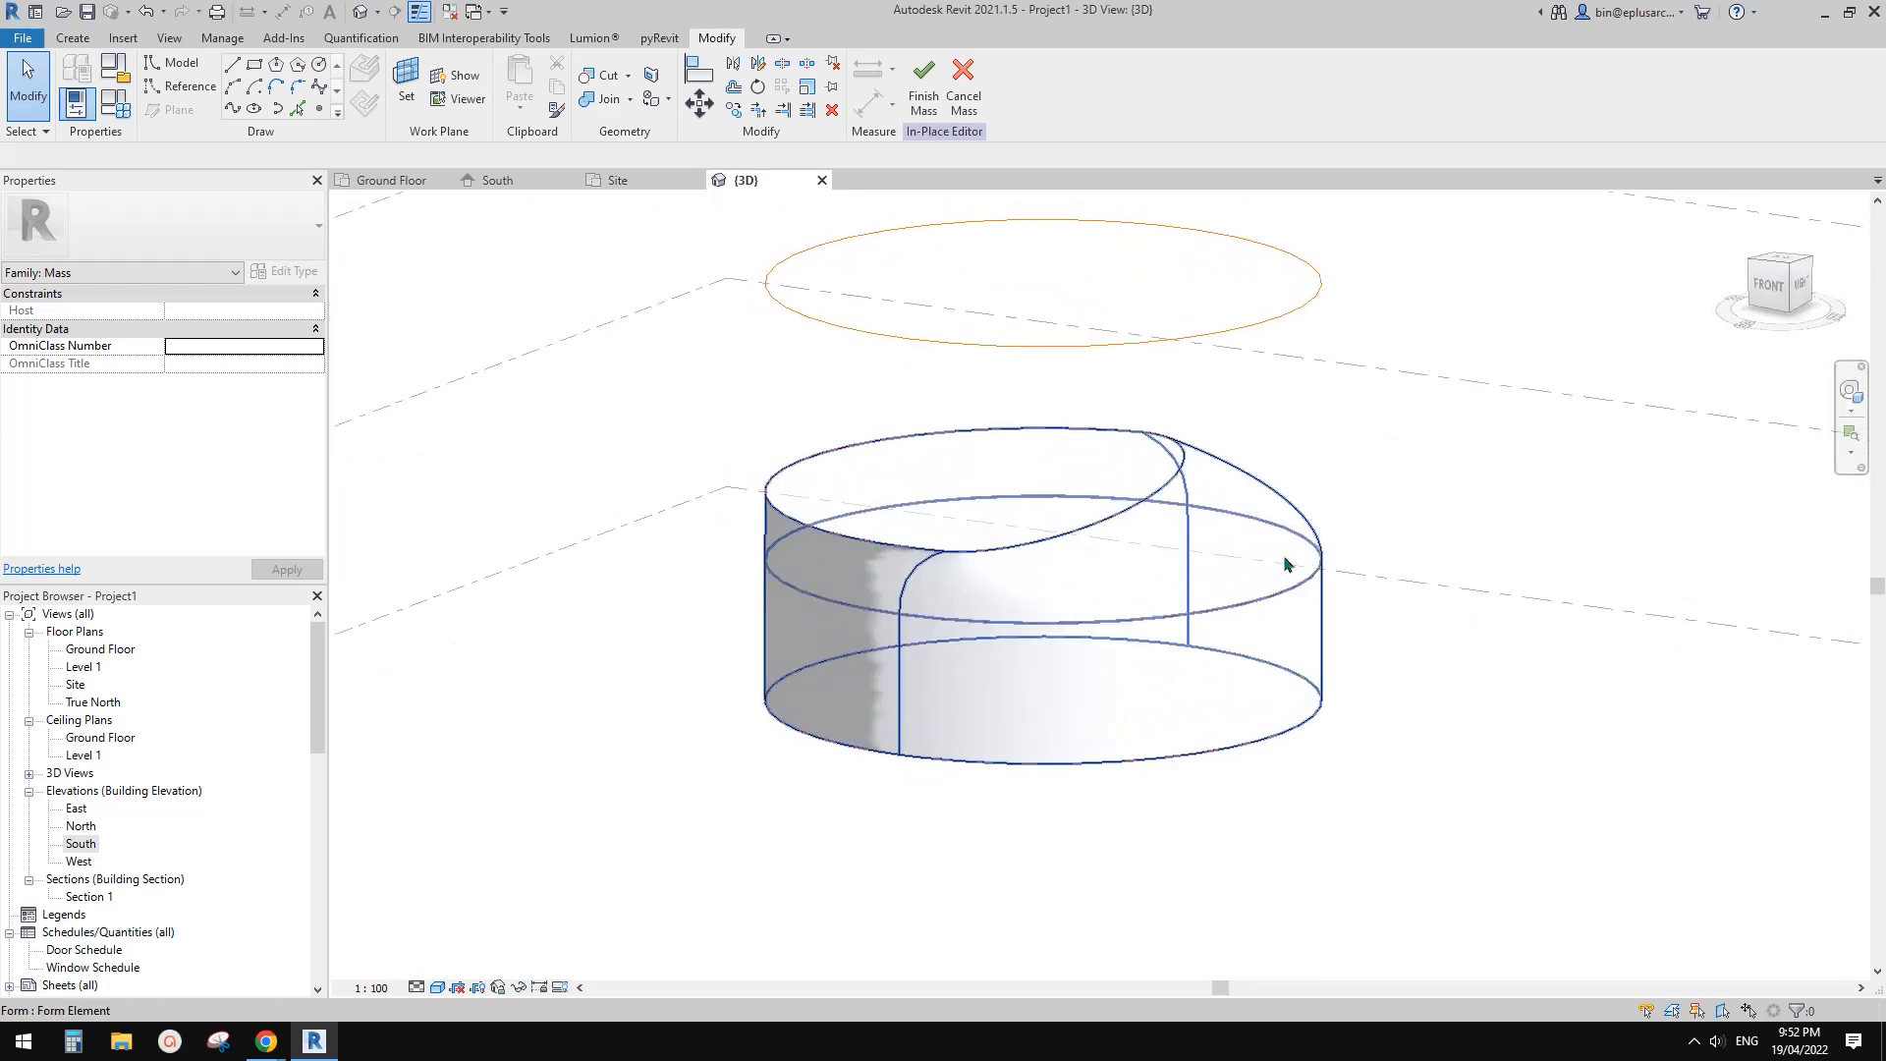
# Try to stretch the elliptical arc of the Level 1 profile outward by its axis end to 3400
pyautogui.click(1138, 513)
pyautogui.keyDown('shift'); pyautogui.moveTo(1138, 513); pyautogui.dragTo(1377, 597, button='middle'); pyautogui.keyUp('shift')
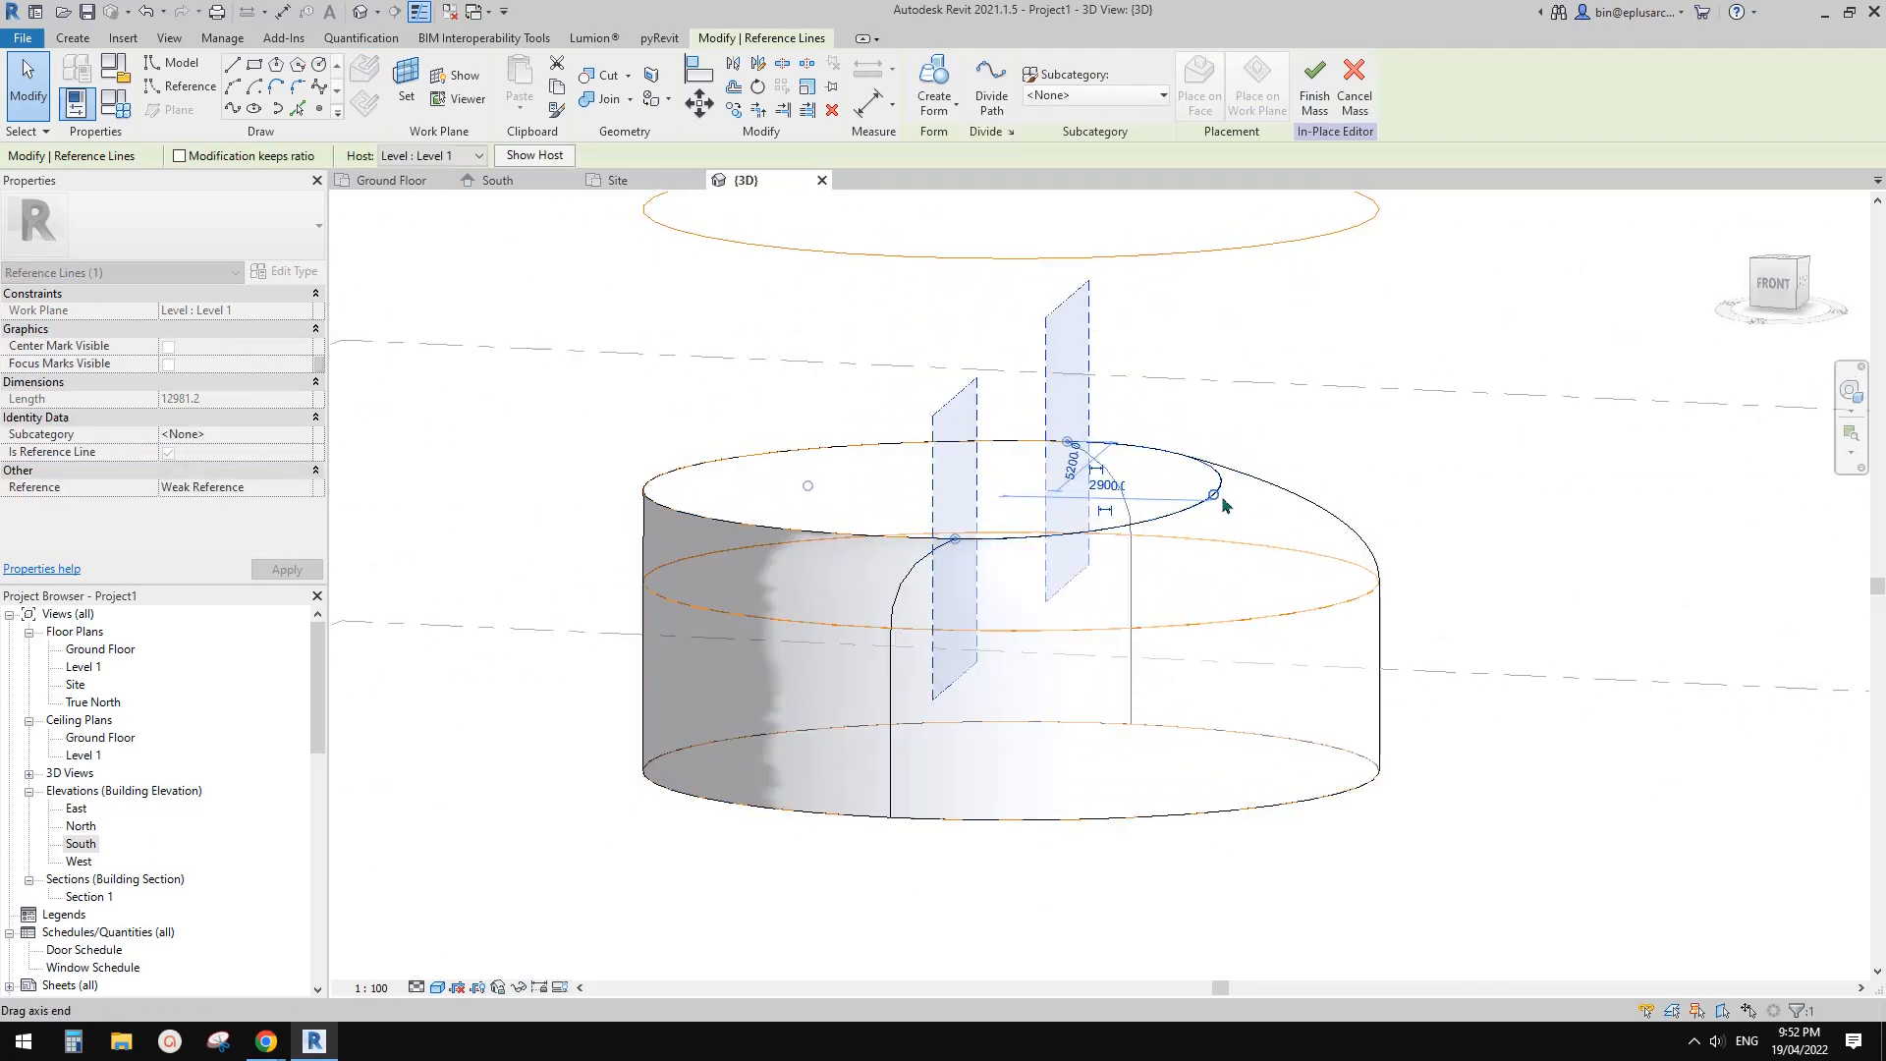
pyautogui.moveTo(1241, 498); pyautogui.dragTo(1293, 556)
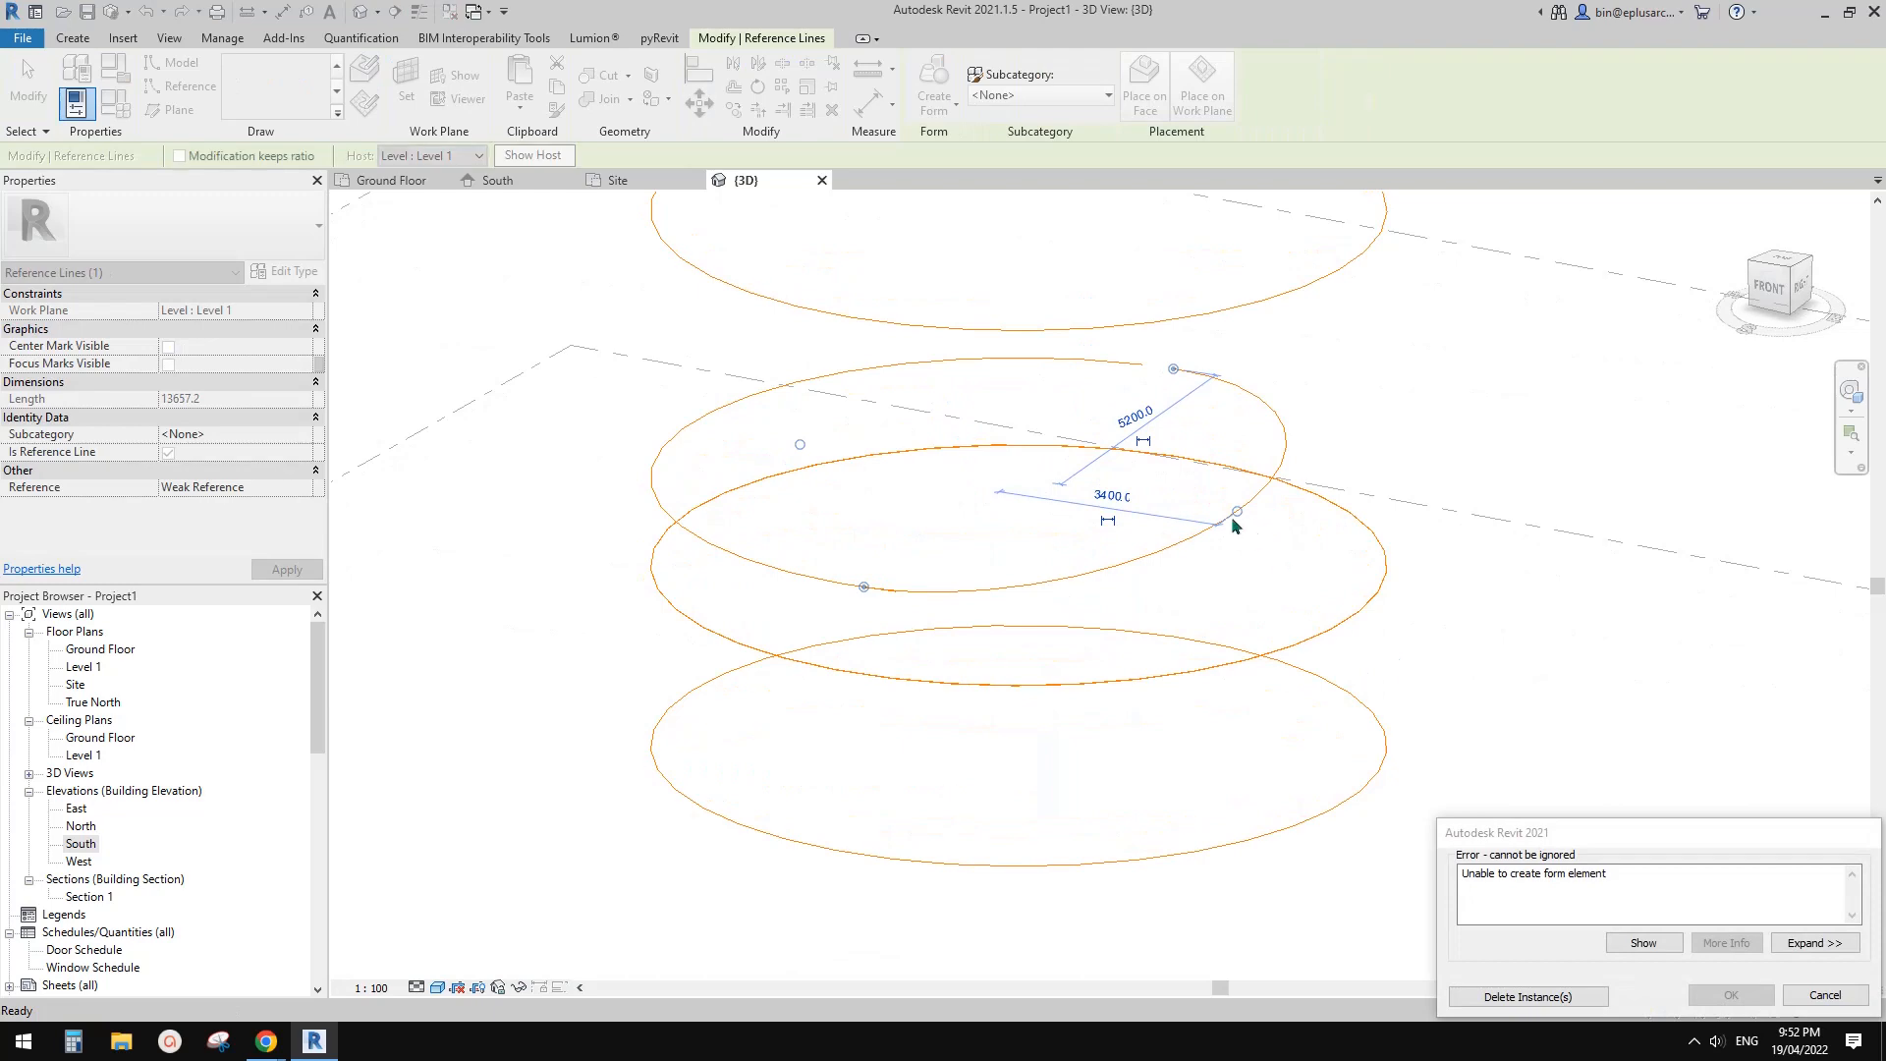
pyautogui.click(1825, 996)
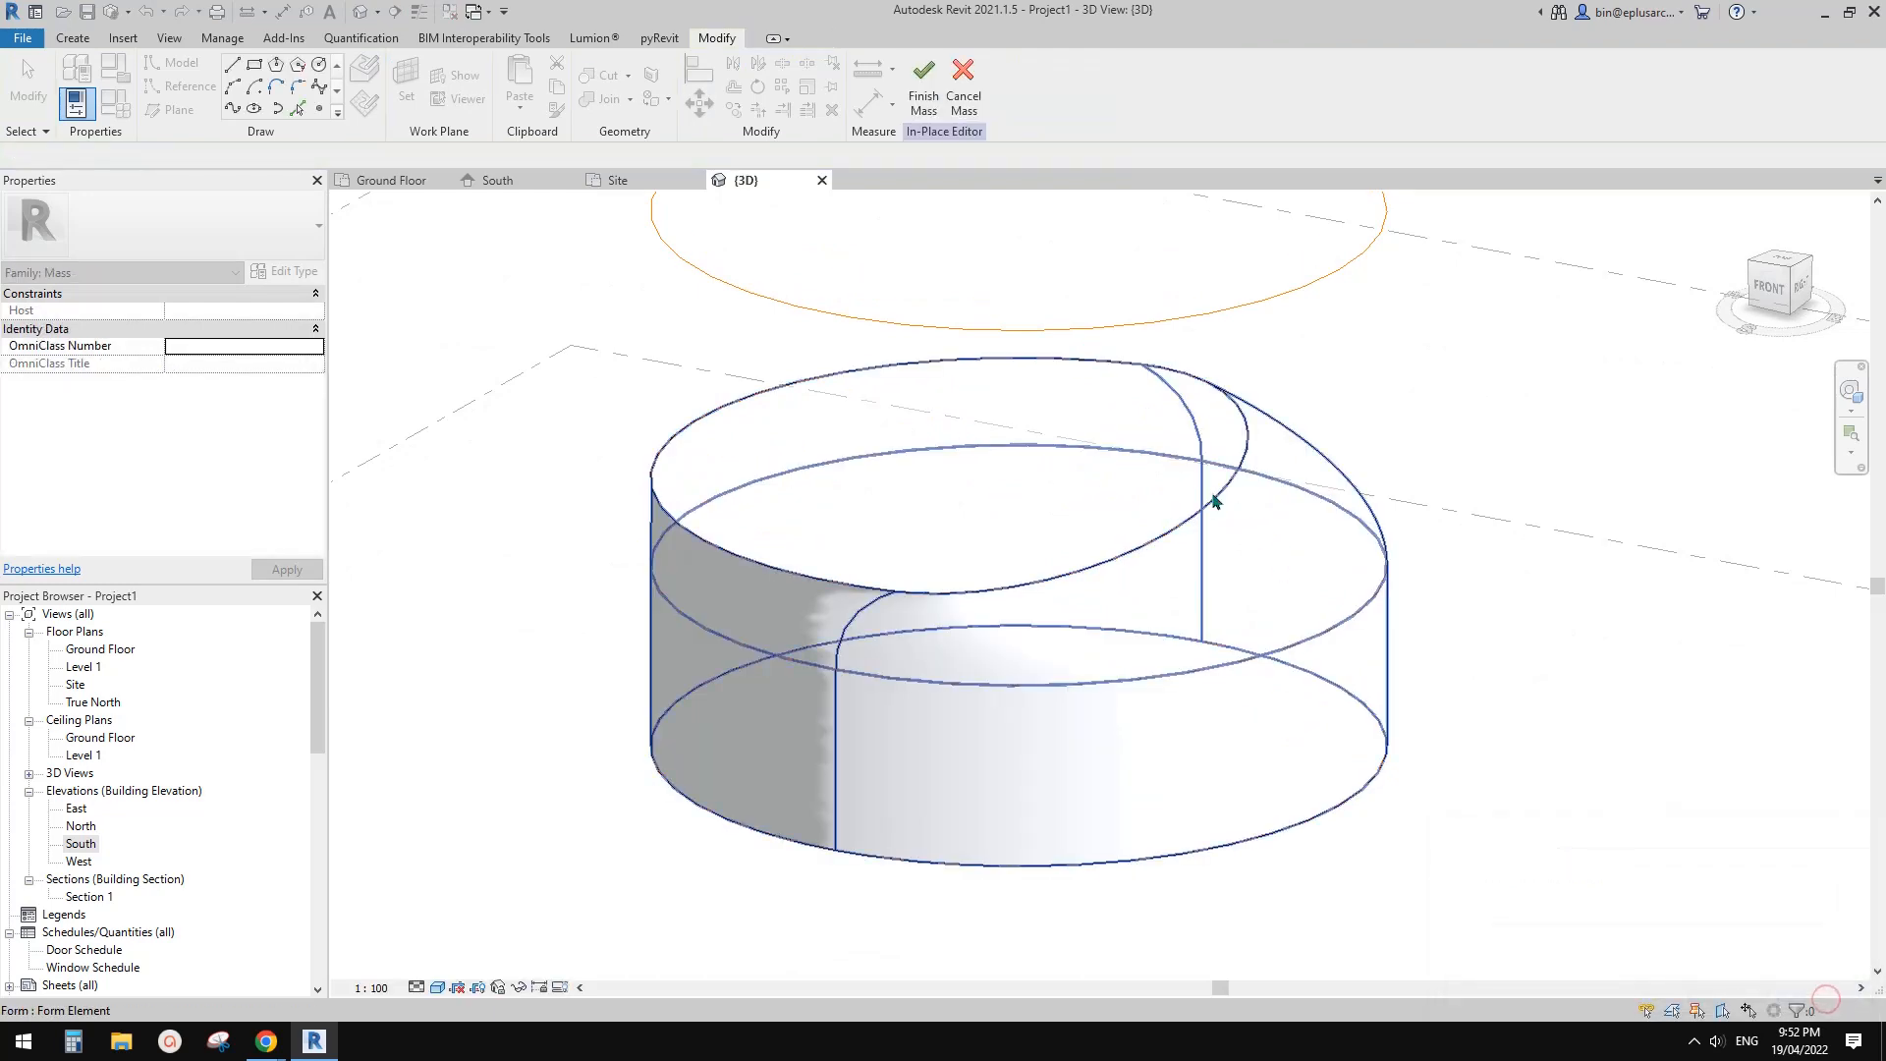
# Set the outward half-axis of the Level 1 elliptical arc to 3400, reshaping the form's rounded shoulder
pyautogui.press('Tab')
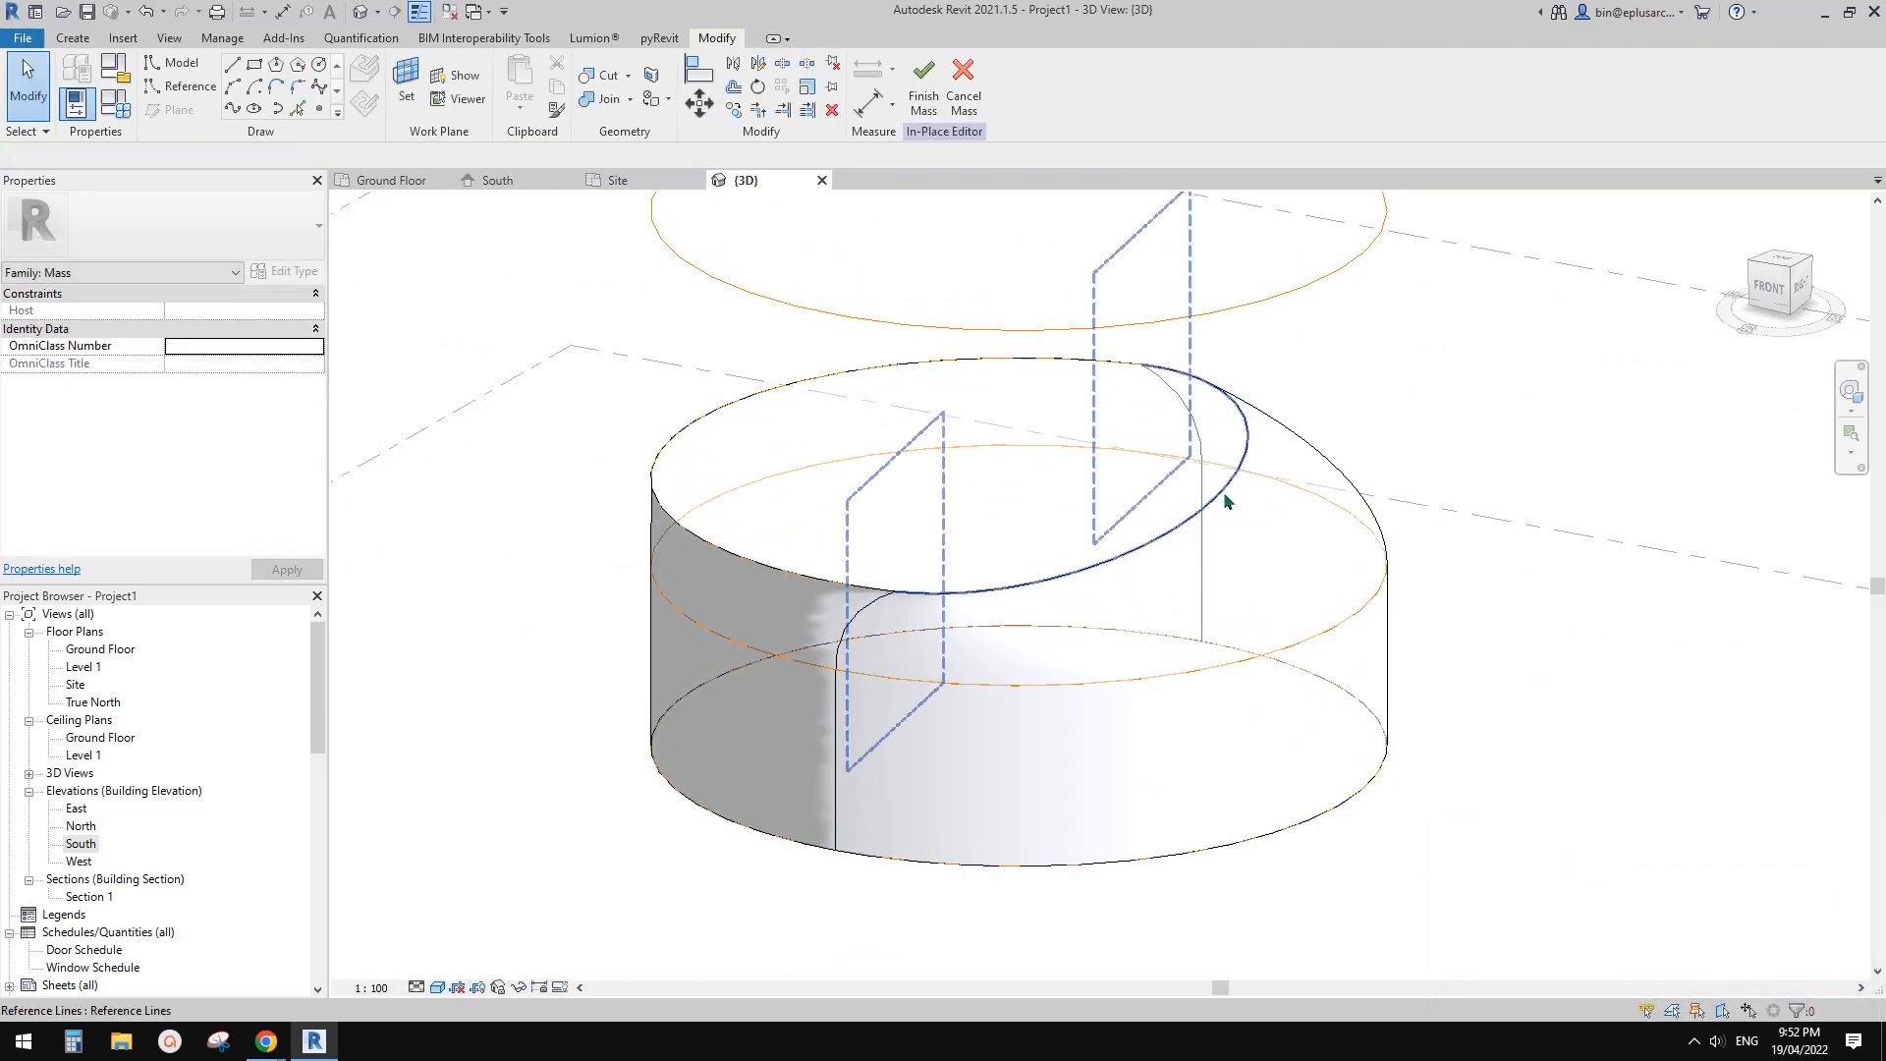
pyautogui.click(1226, 502)
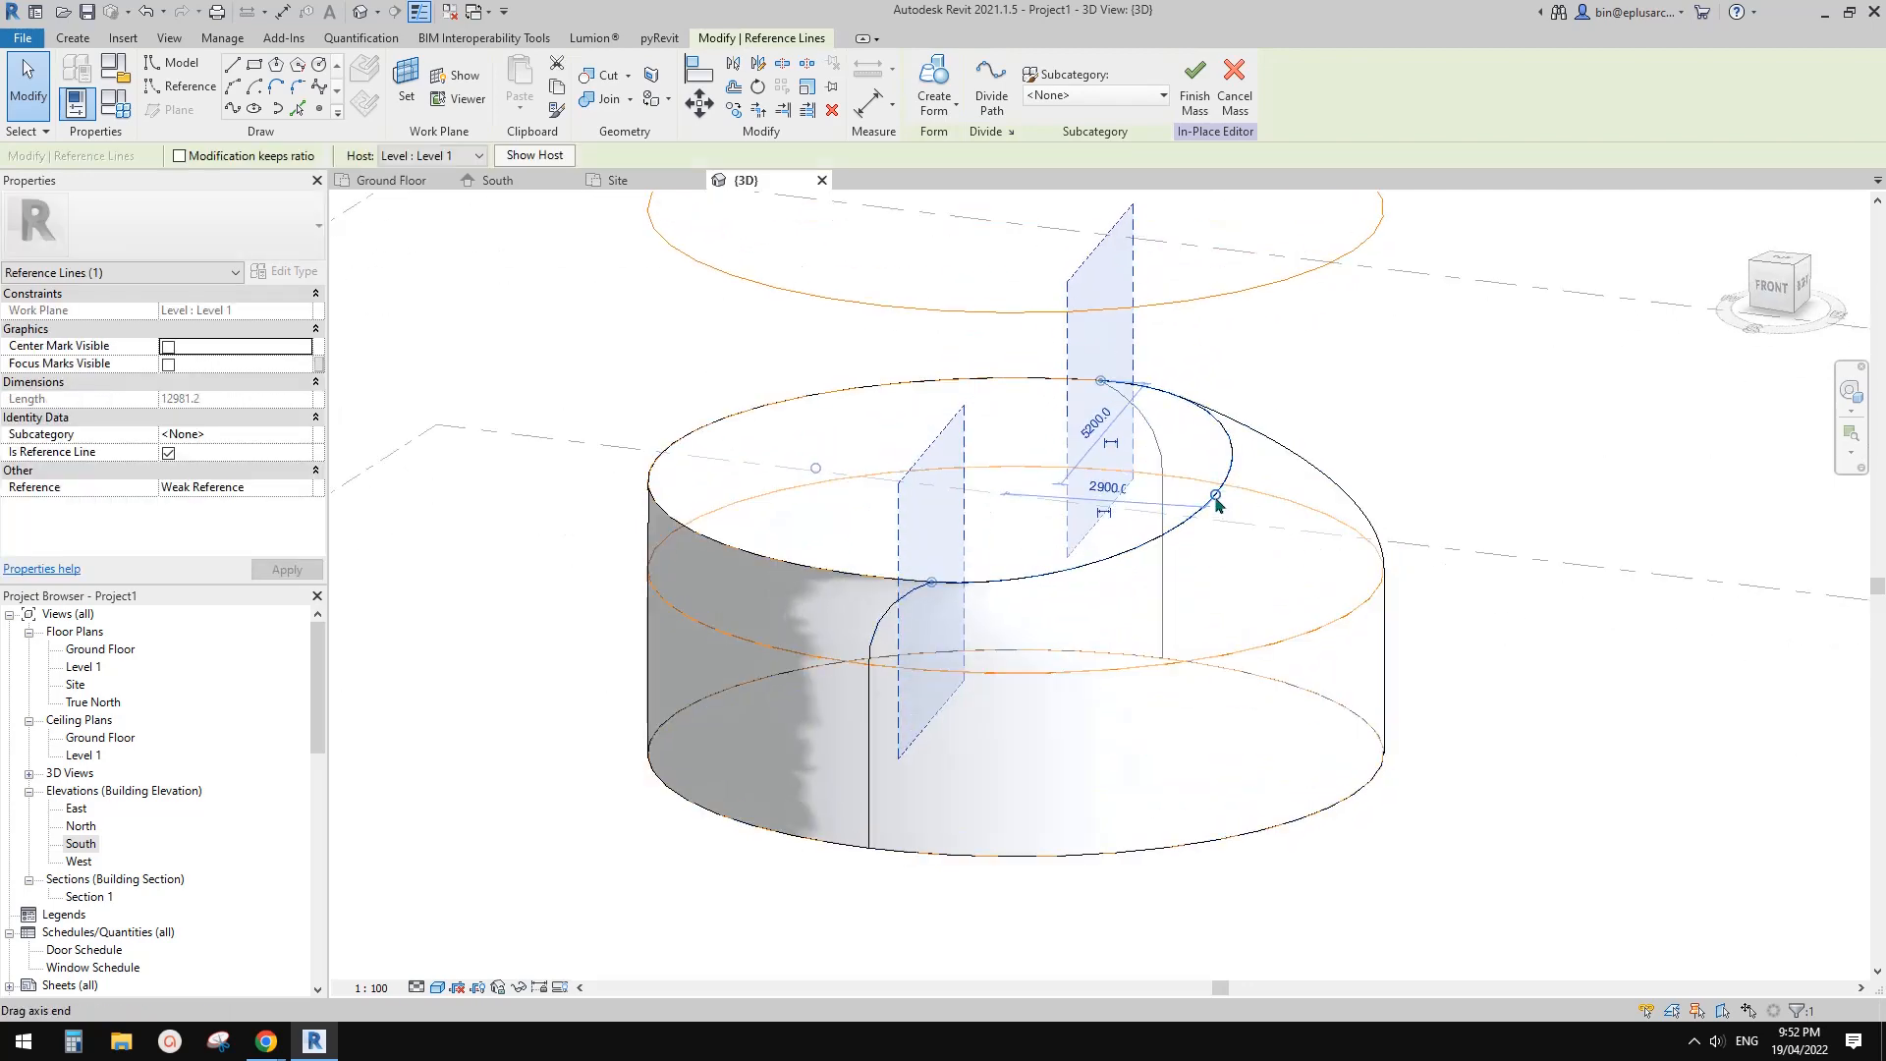
pyautogui.moveTo(1221, 497); pyautogui.dragTo(1251, 505)
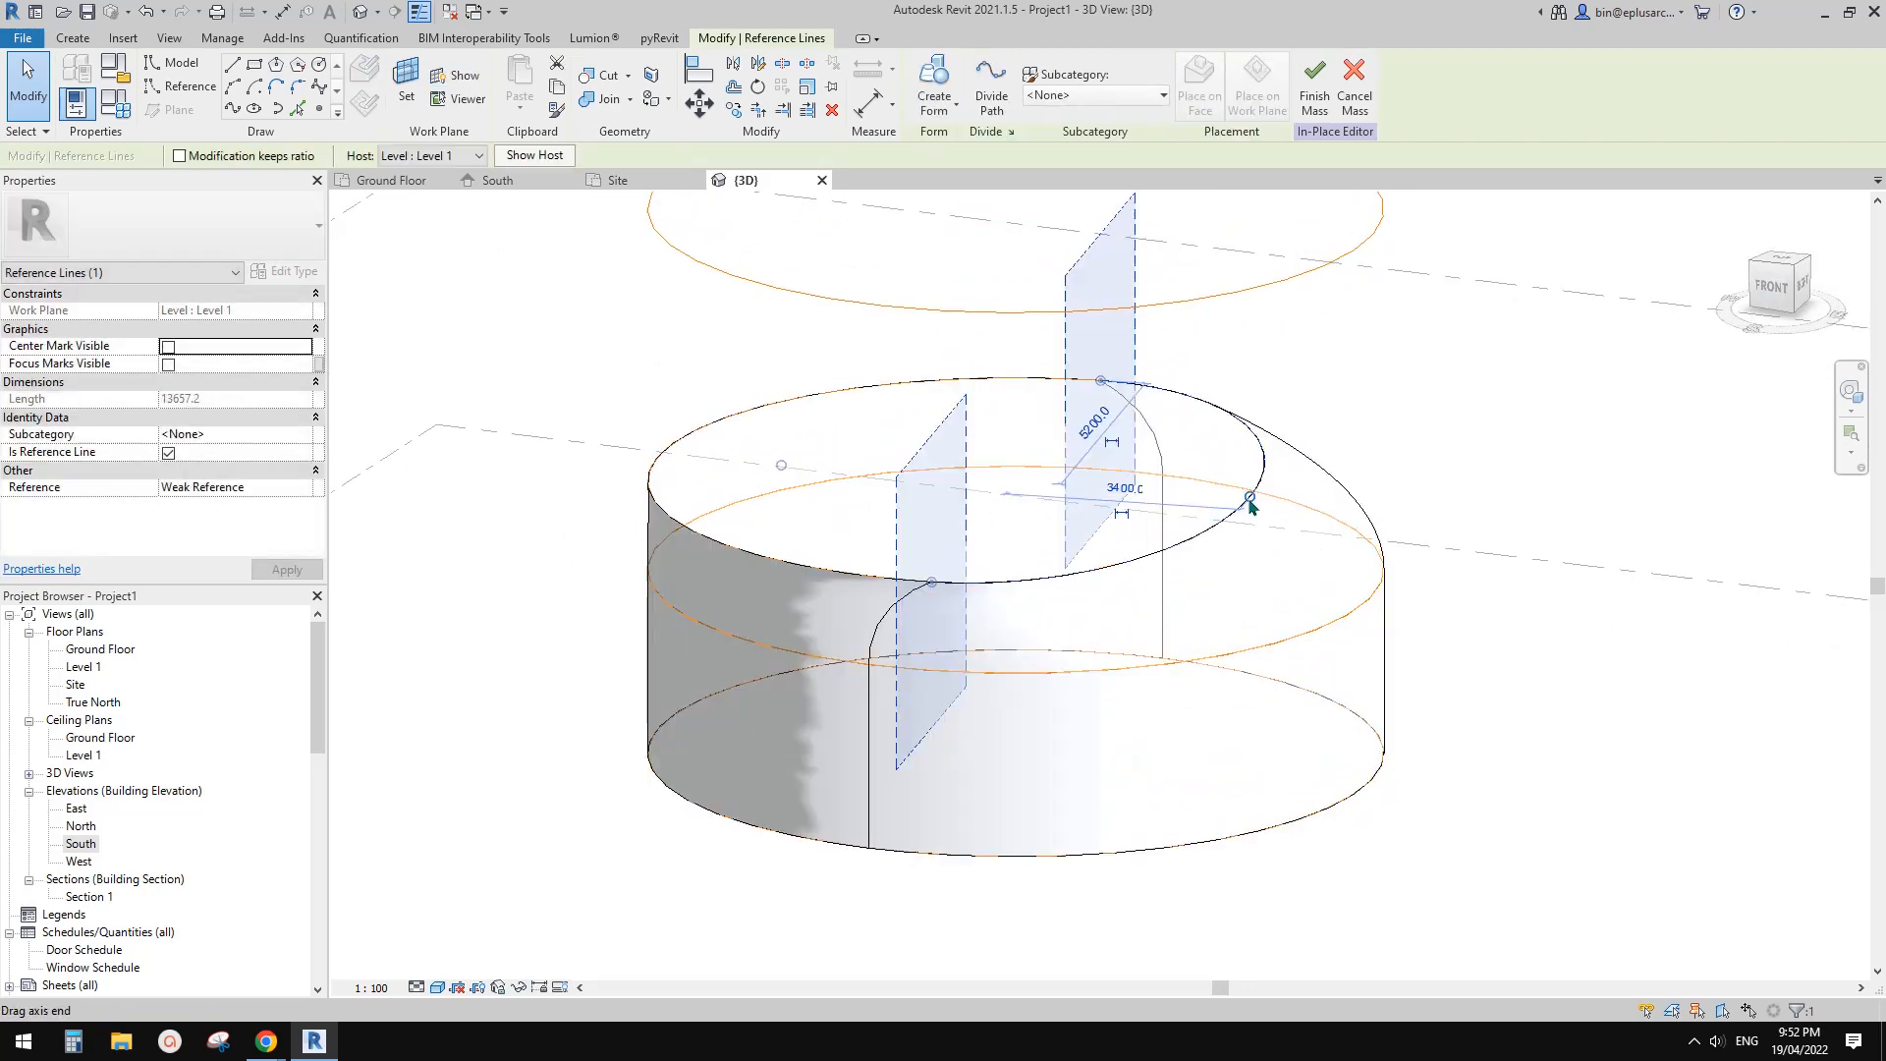
pyautogui.press('Escape')
# Copy the Level 2 circle straight down by 5 in the front view
pyautogui.scroll(-3, 1179, 511)
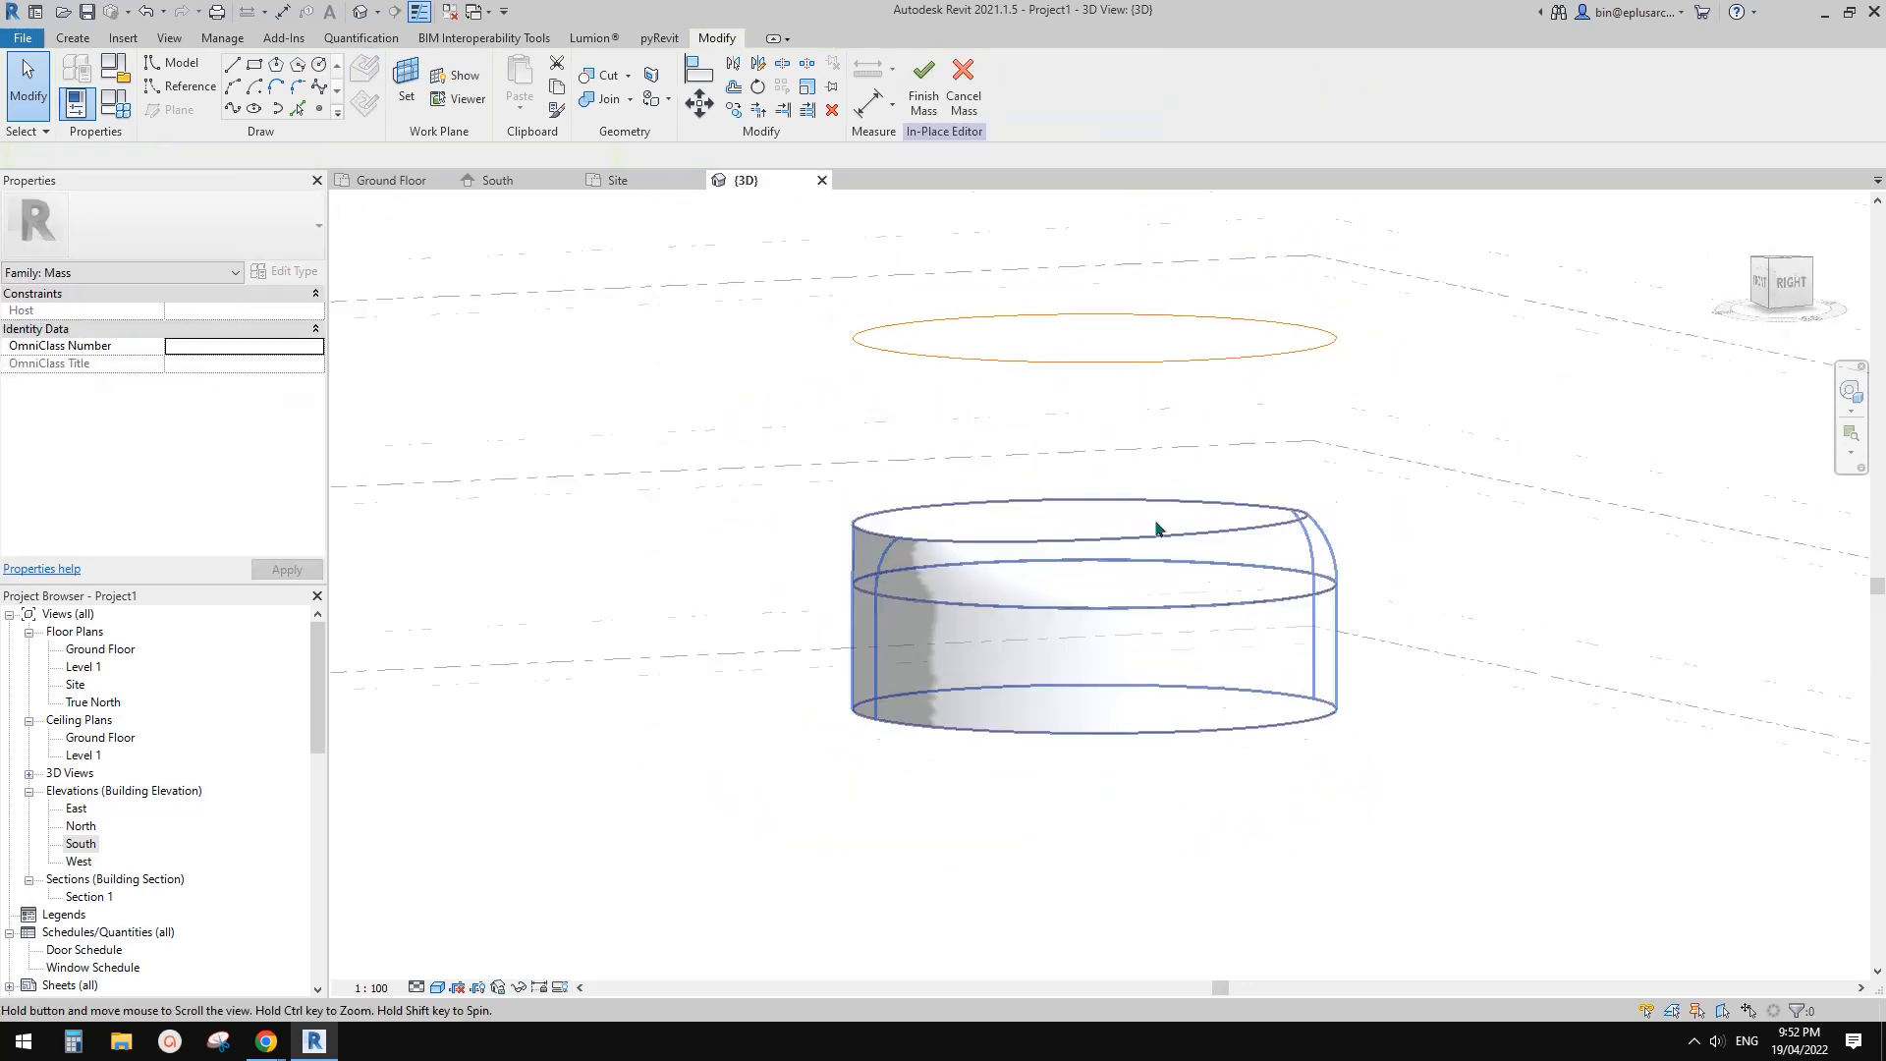
pyautogui.scroll(-3, 1260, 499)
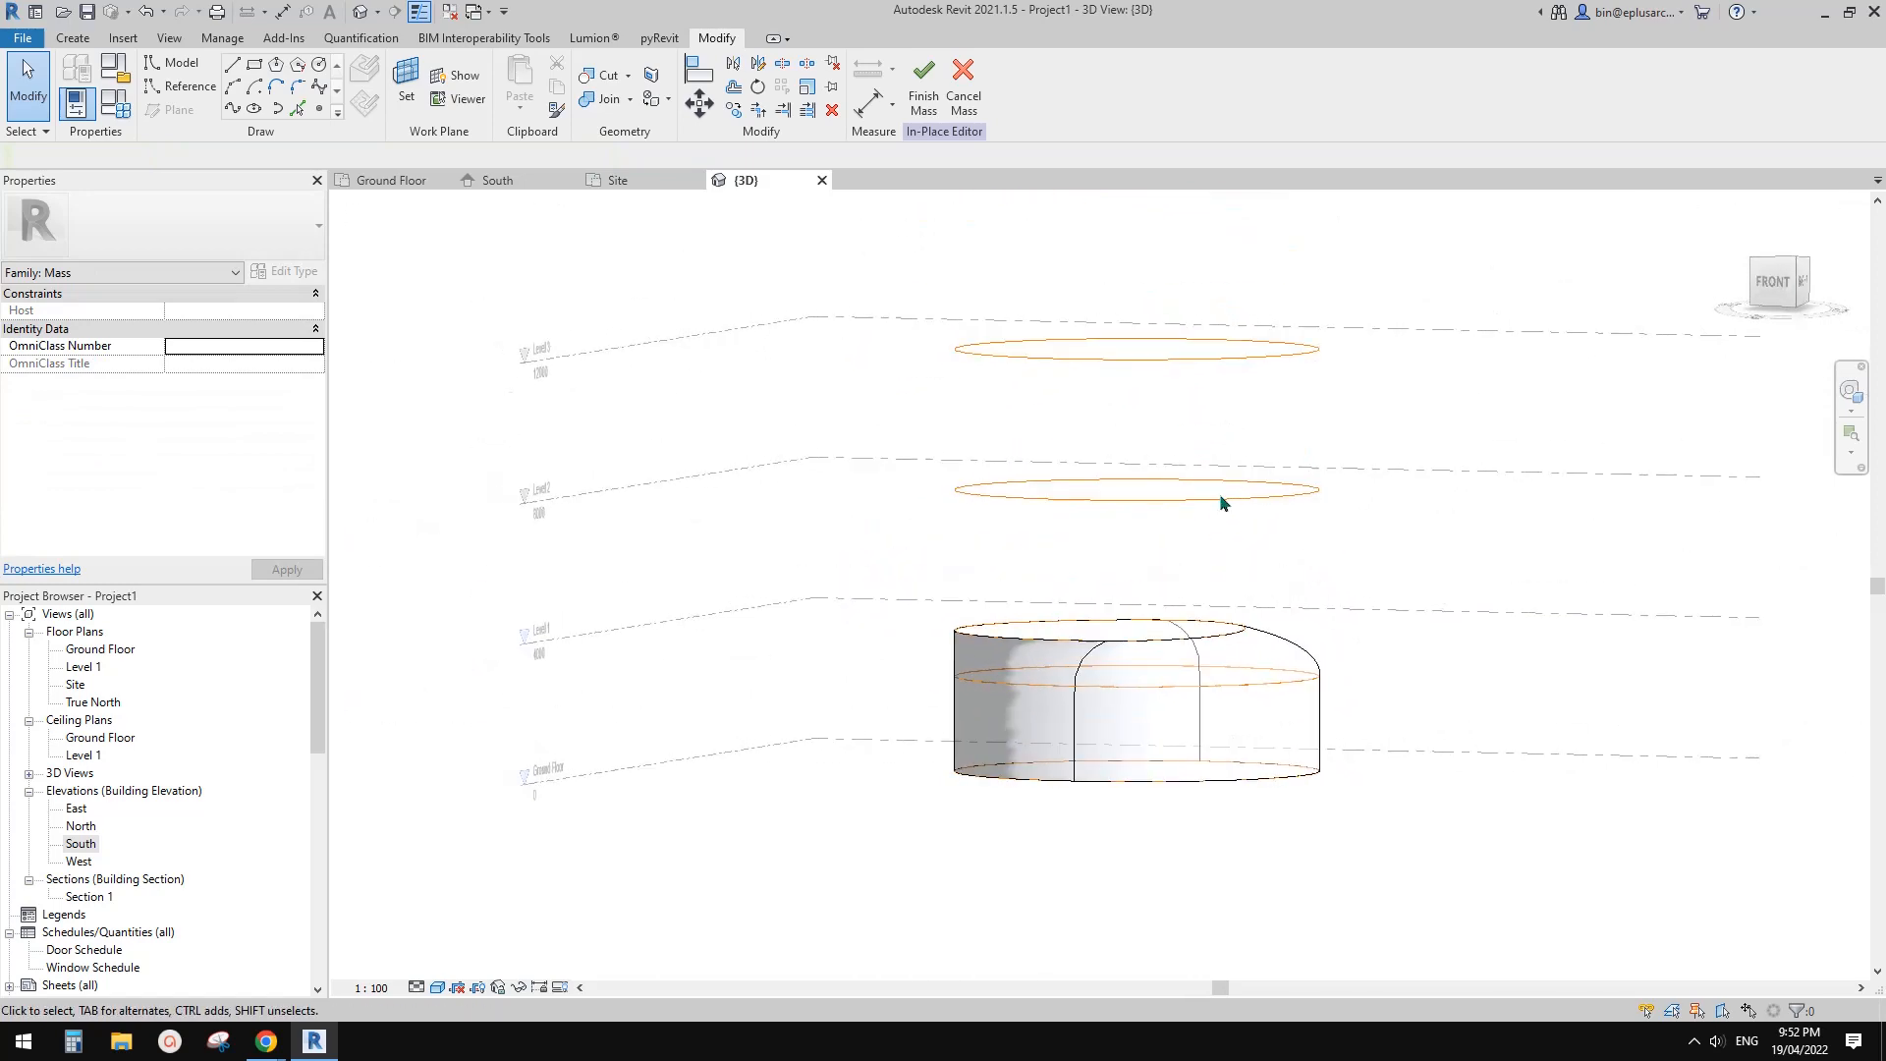
pyautogui.moveTo(1243, 523)
pyautogui.keyDown('shift'); pyautogui.mouseDown(button='middle')
pyautogui.moveTo(1250, 551)
pyautogui.moveTo(1267, 531)
pyautogui.mouseUp(button='middle'); pyautogui.keyUp('shift')
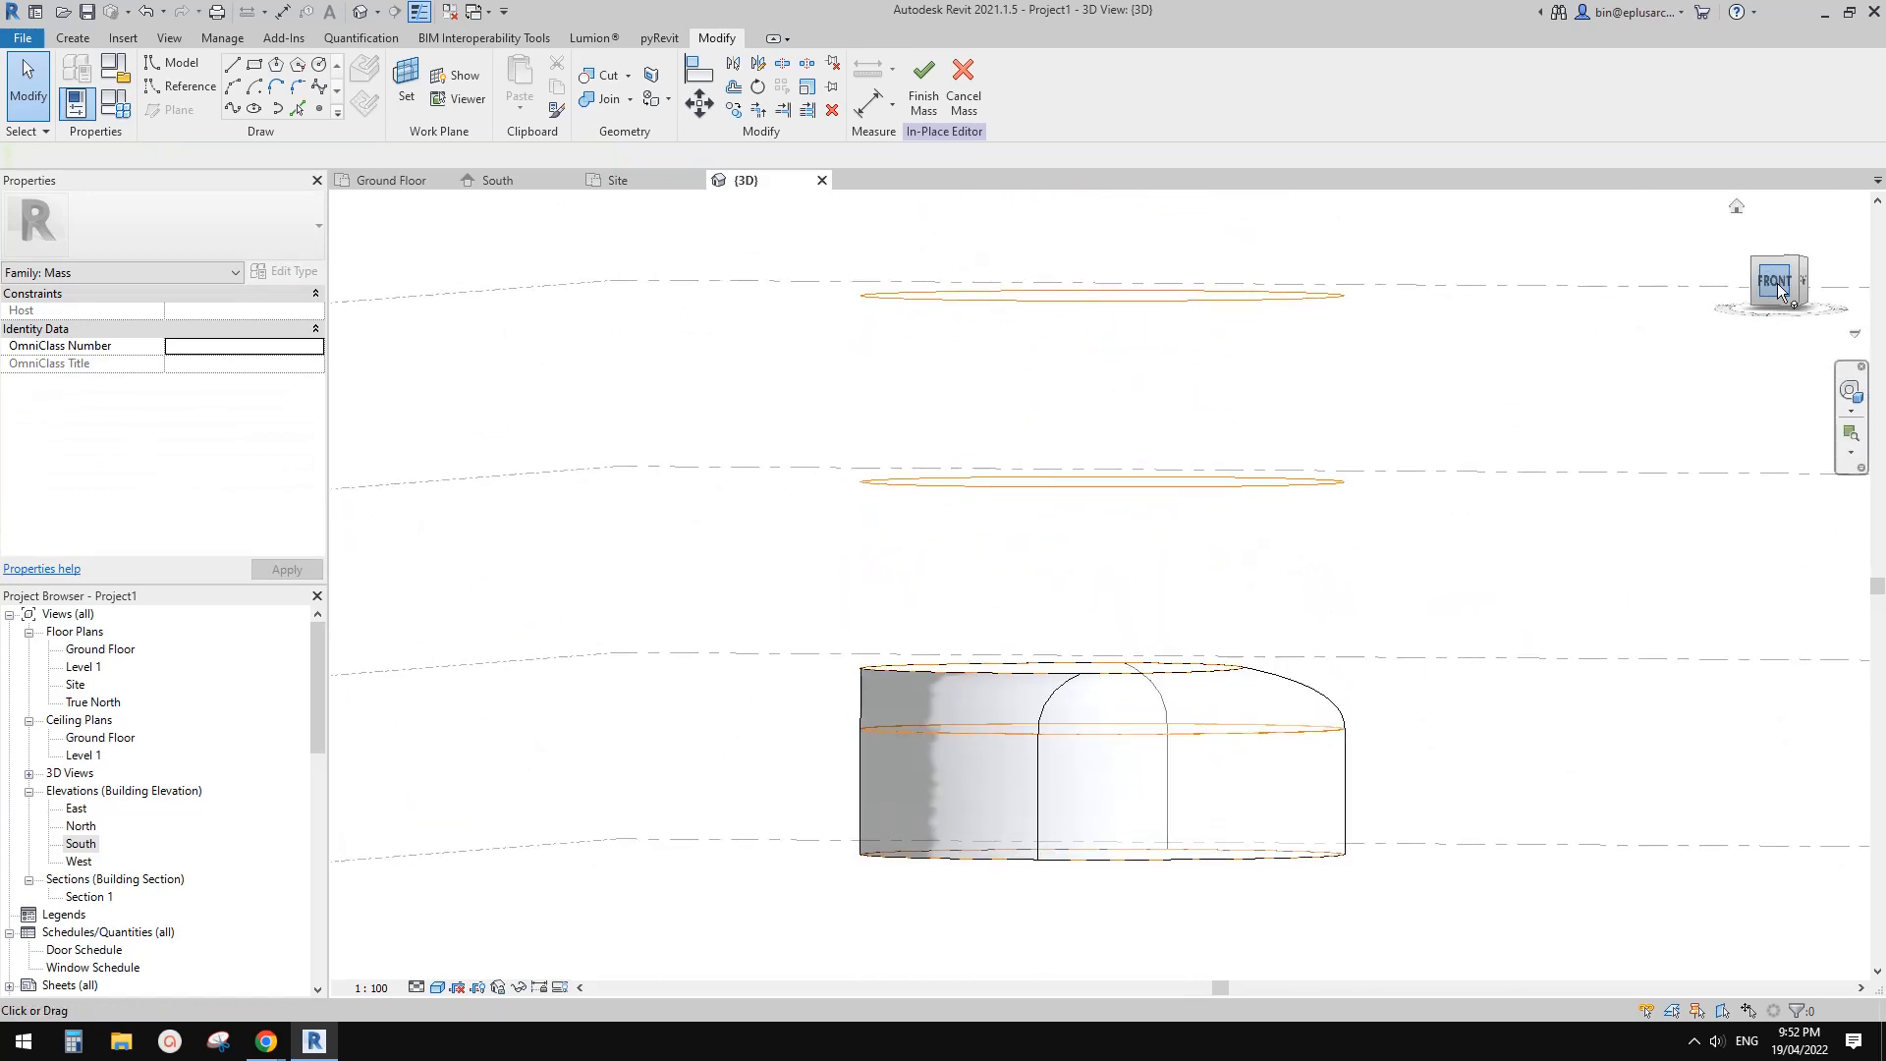
pyautogui.scroll(2, 1188, 695)
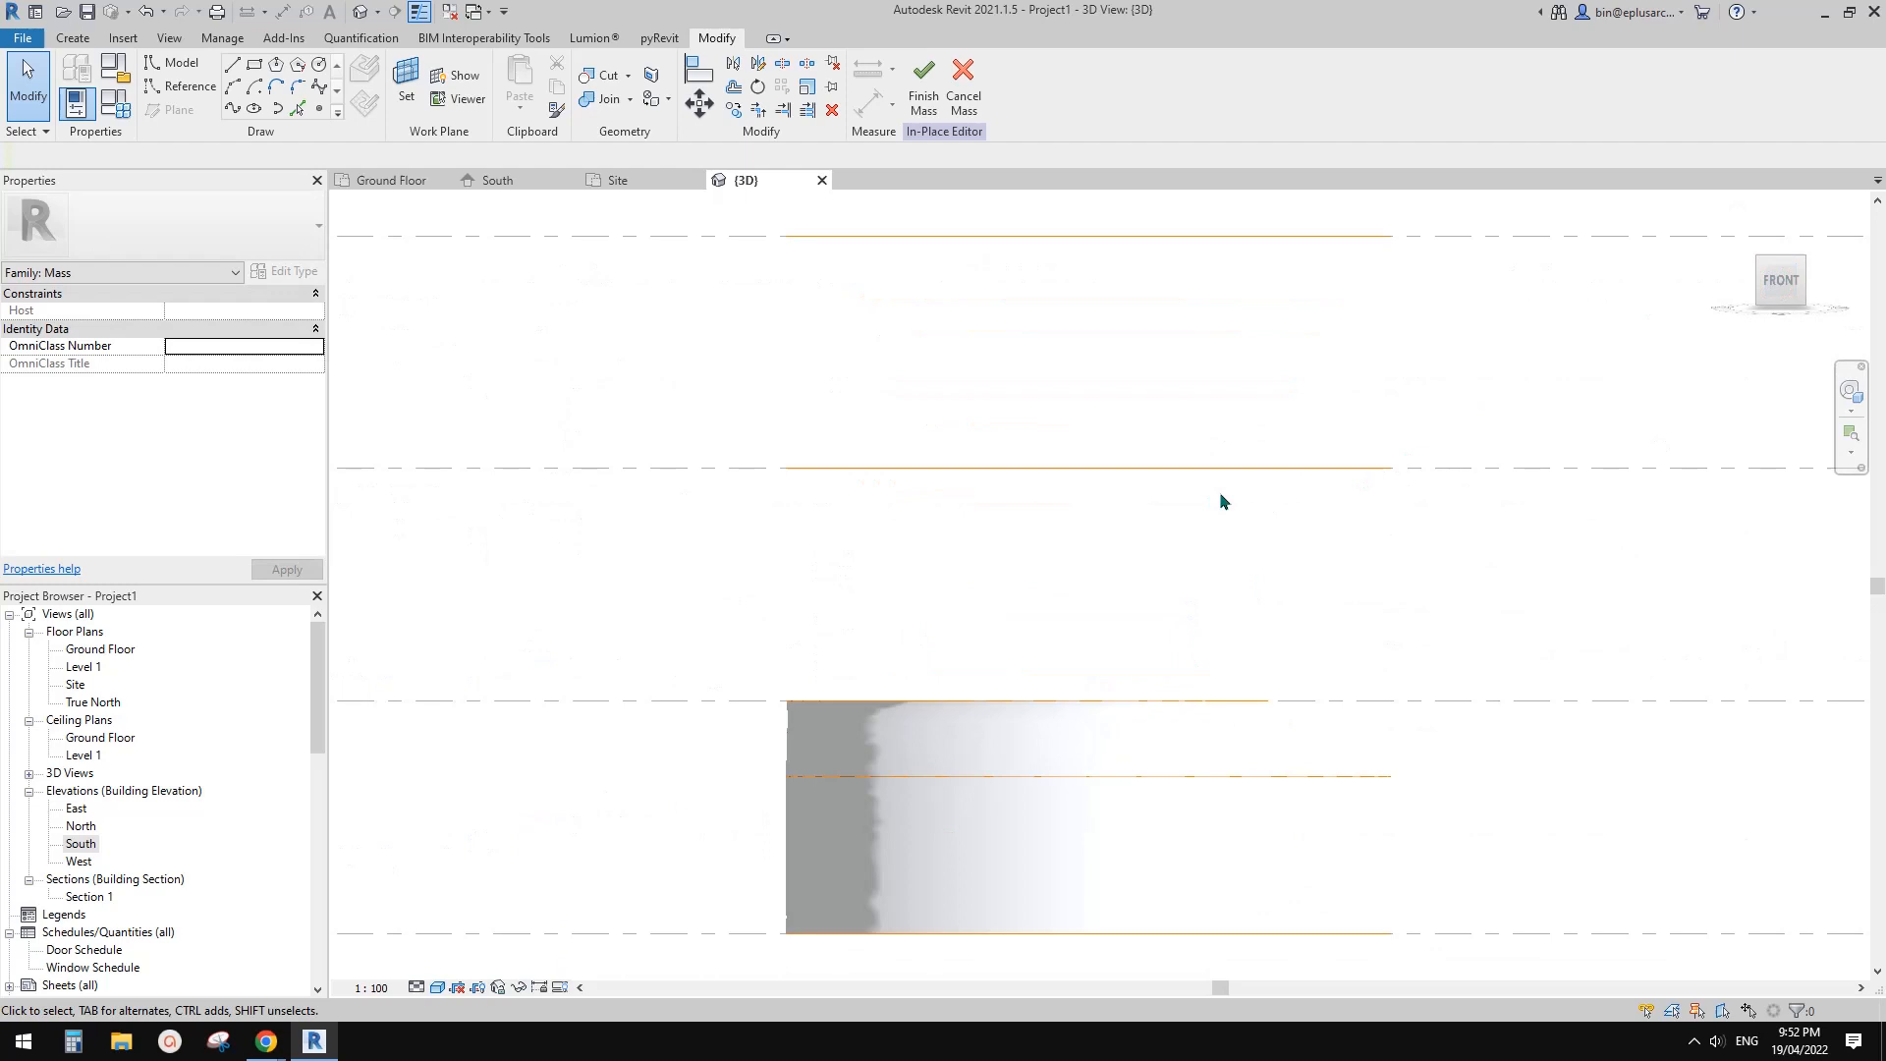
pyautogui.click(1284, 470)
pyautogui.scroll(2, 1340, 473)
pyautogui.scroll(2, 1453, 453)
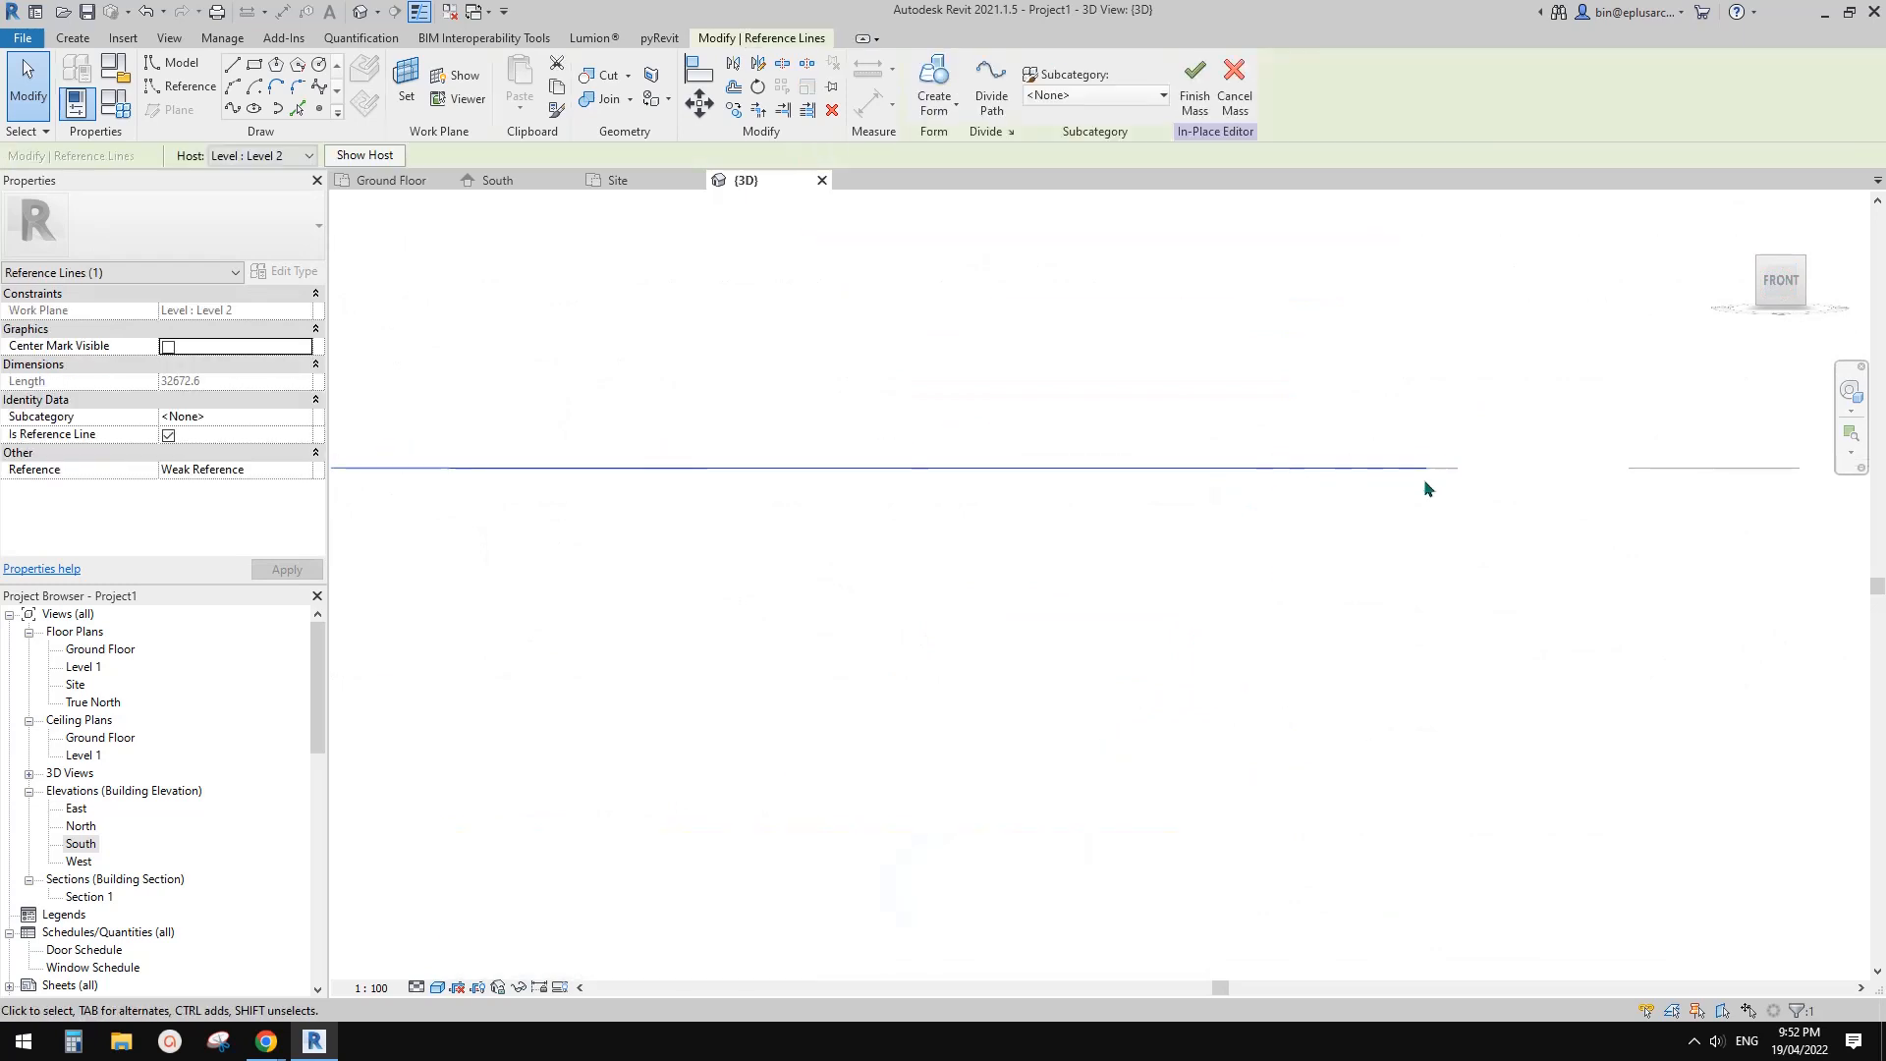
pyautogui.press('c')
pyautogui.press('c')
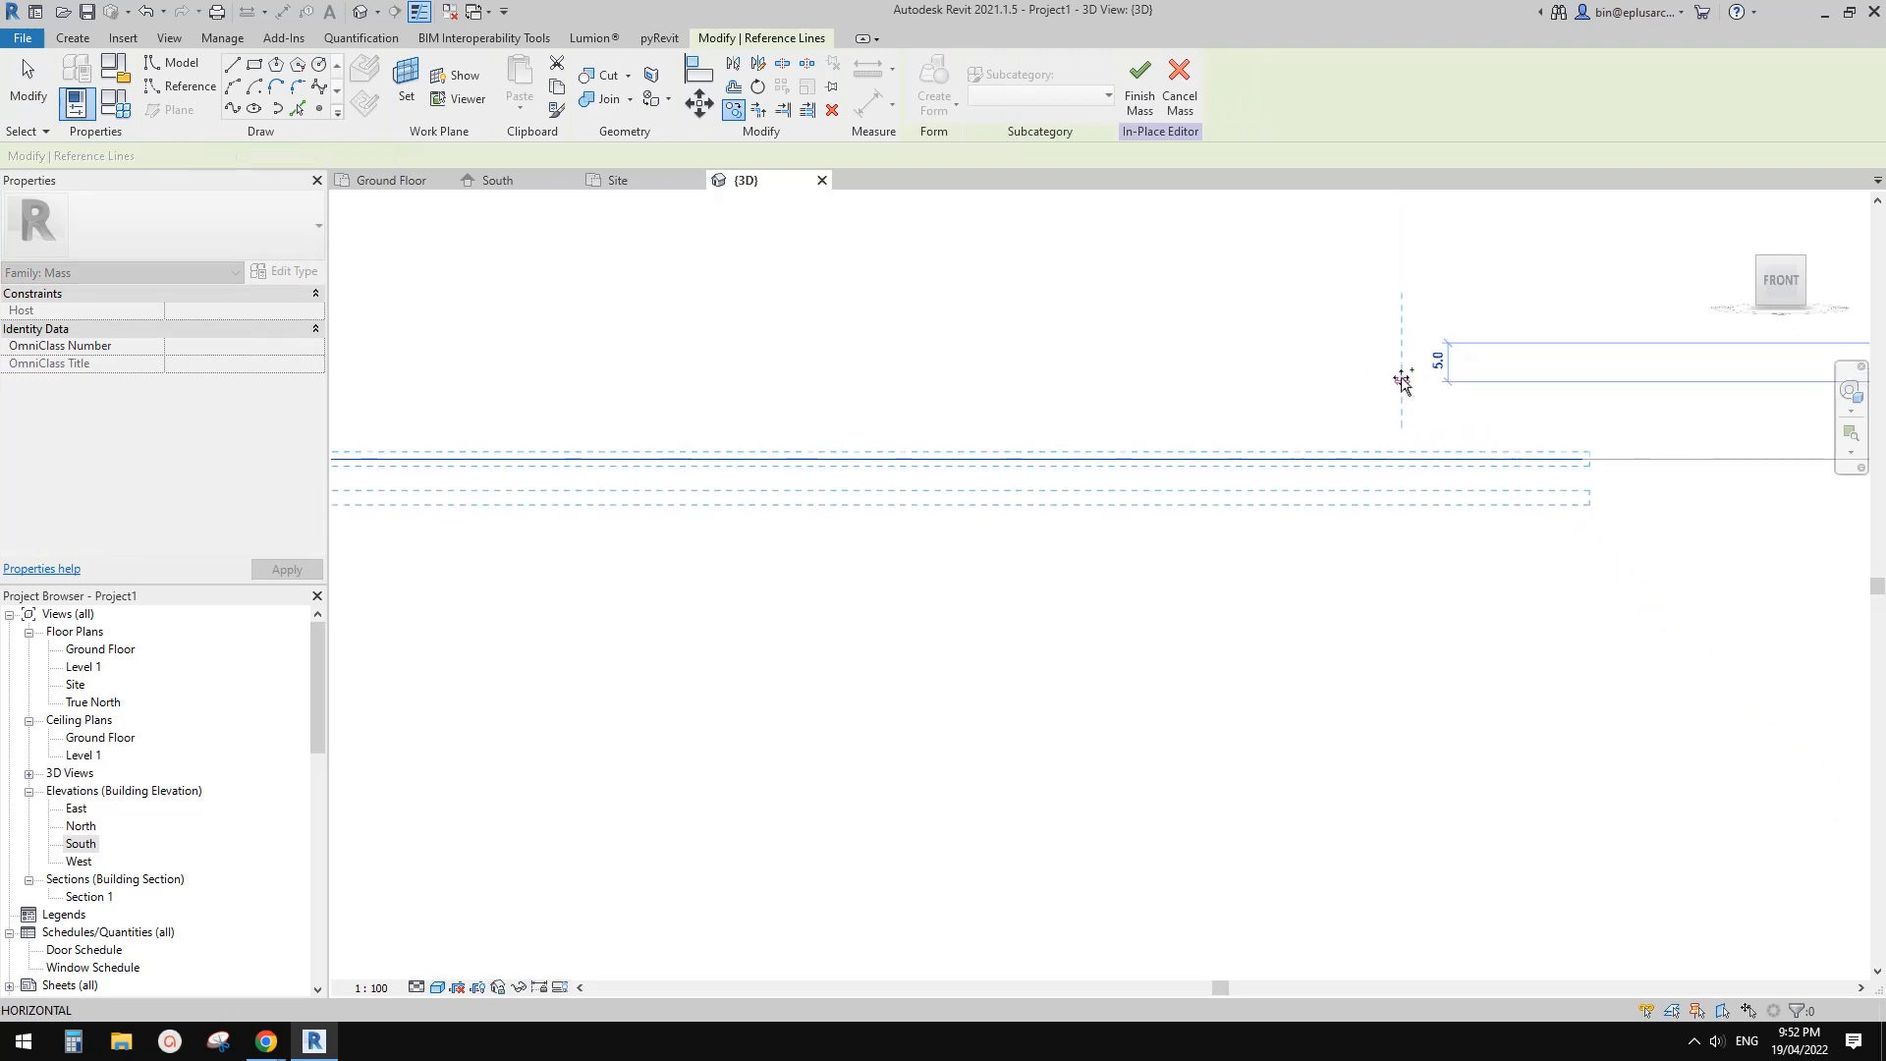
pyautogui.click(1402, 380)
pyautogui.press('Escape')
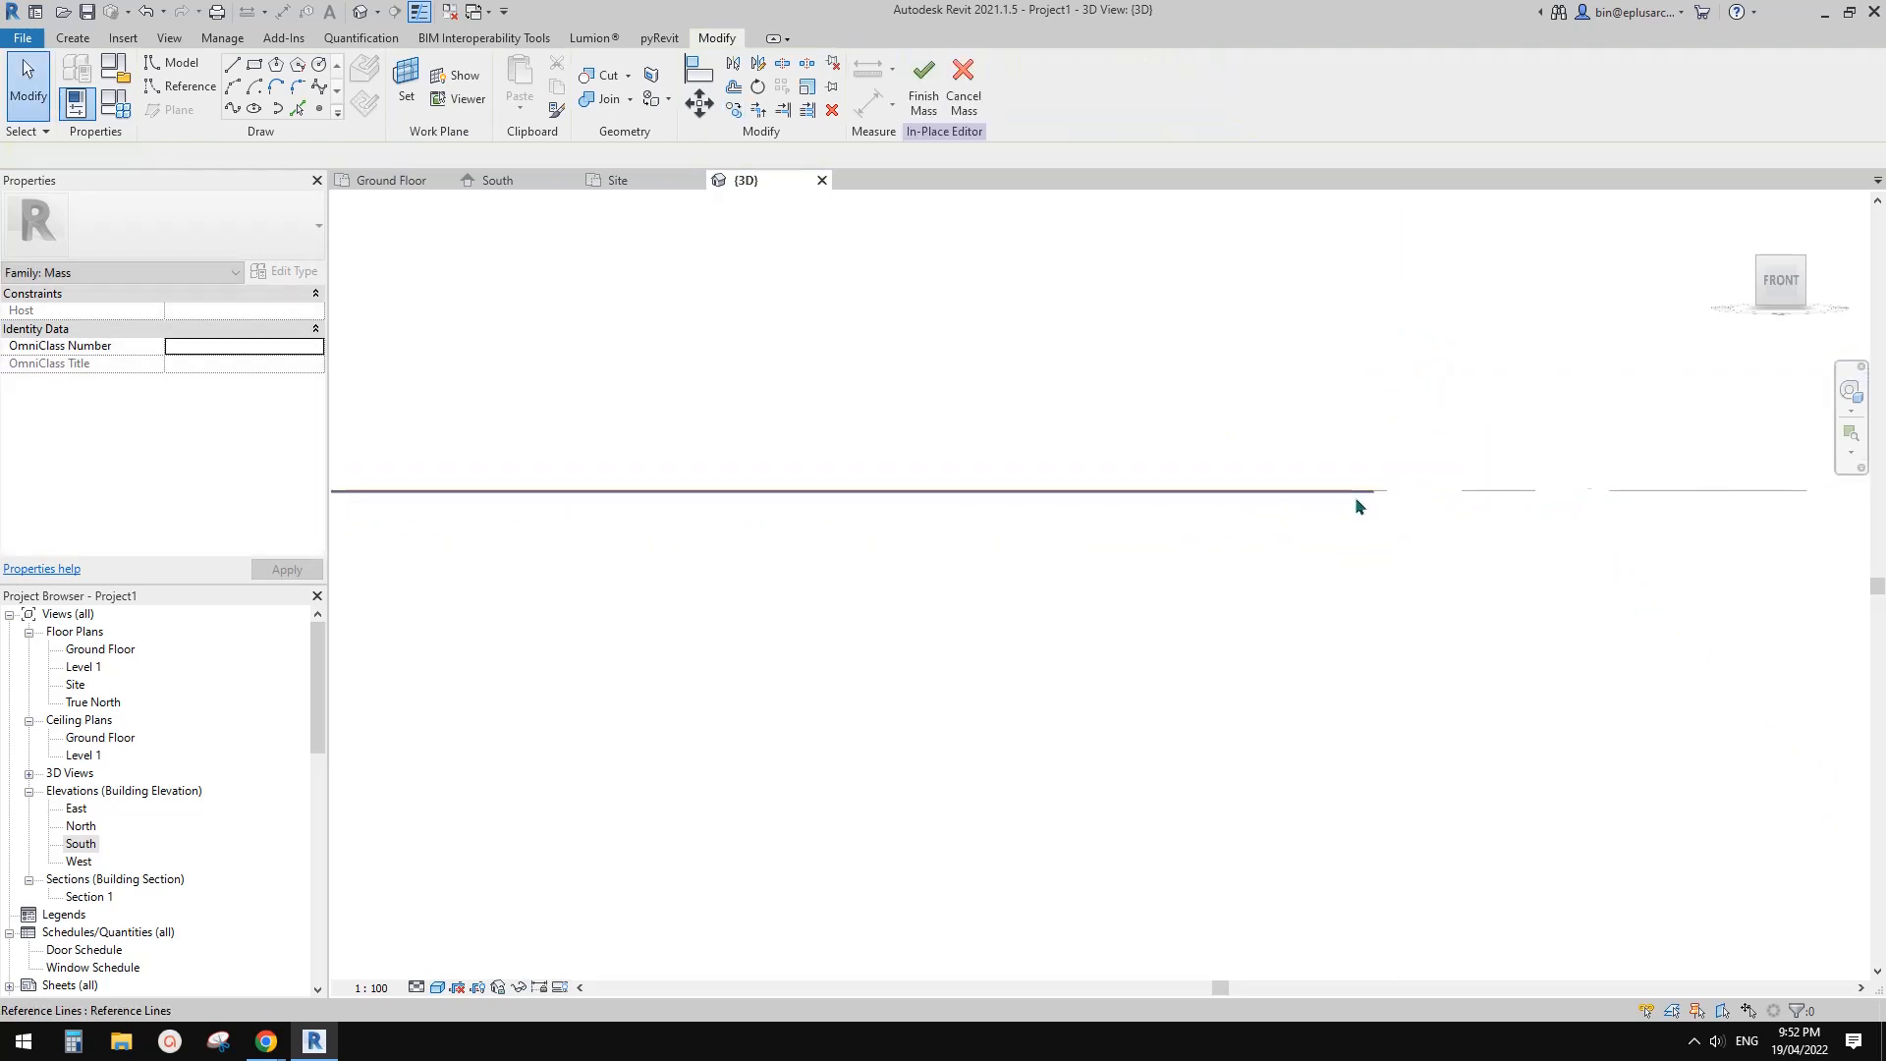
# Try a form through the closed Level 1 profile, both Level 2 circles and the Level 3 circle, and undo it
pyautogui.scroll(-5, 1354, 497)
pyautogui.moveTo(974, 314); pyautogui.dragTo(1415, 644)
pyautogui.click(951, 89)
pyautogui.click(1414, 522)
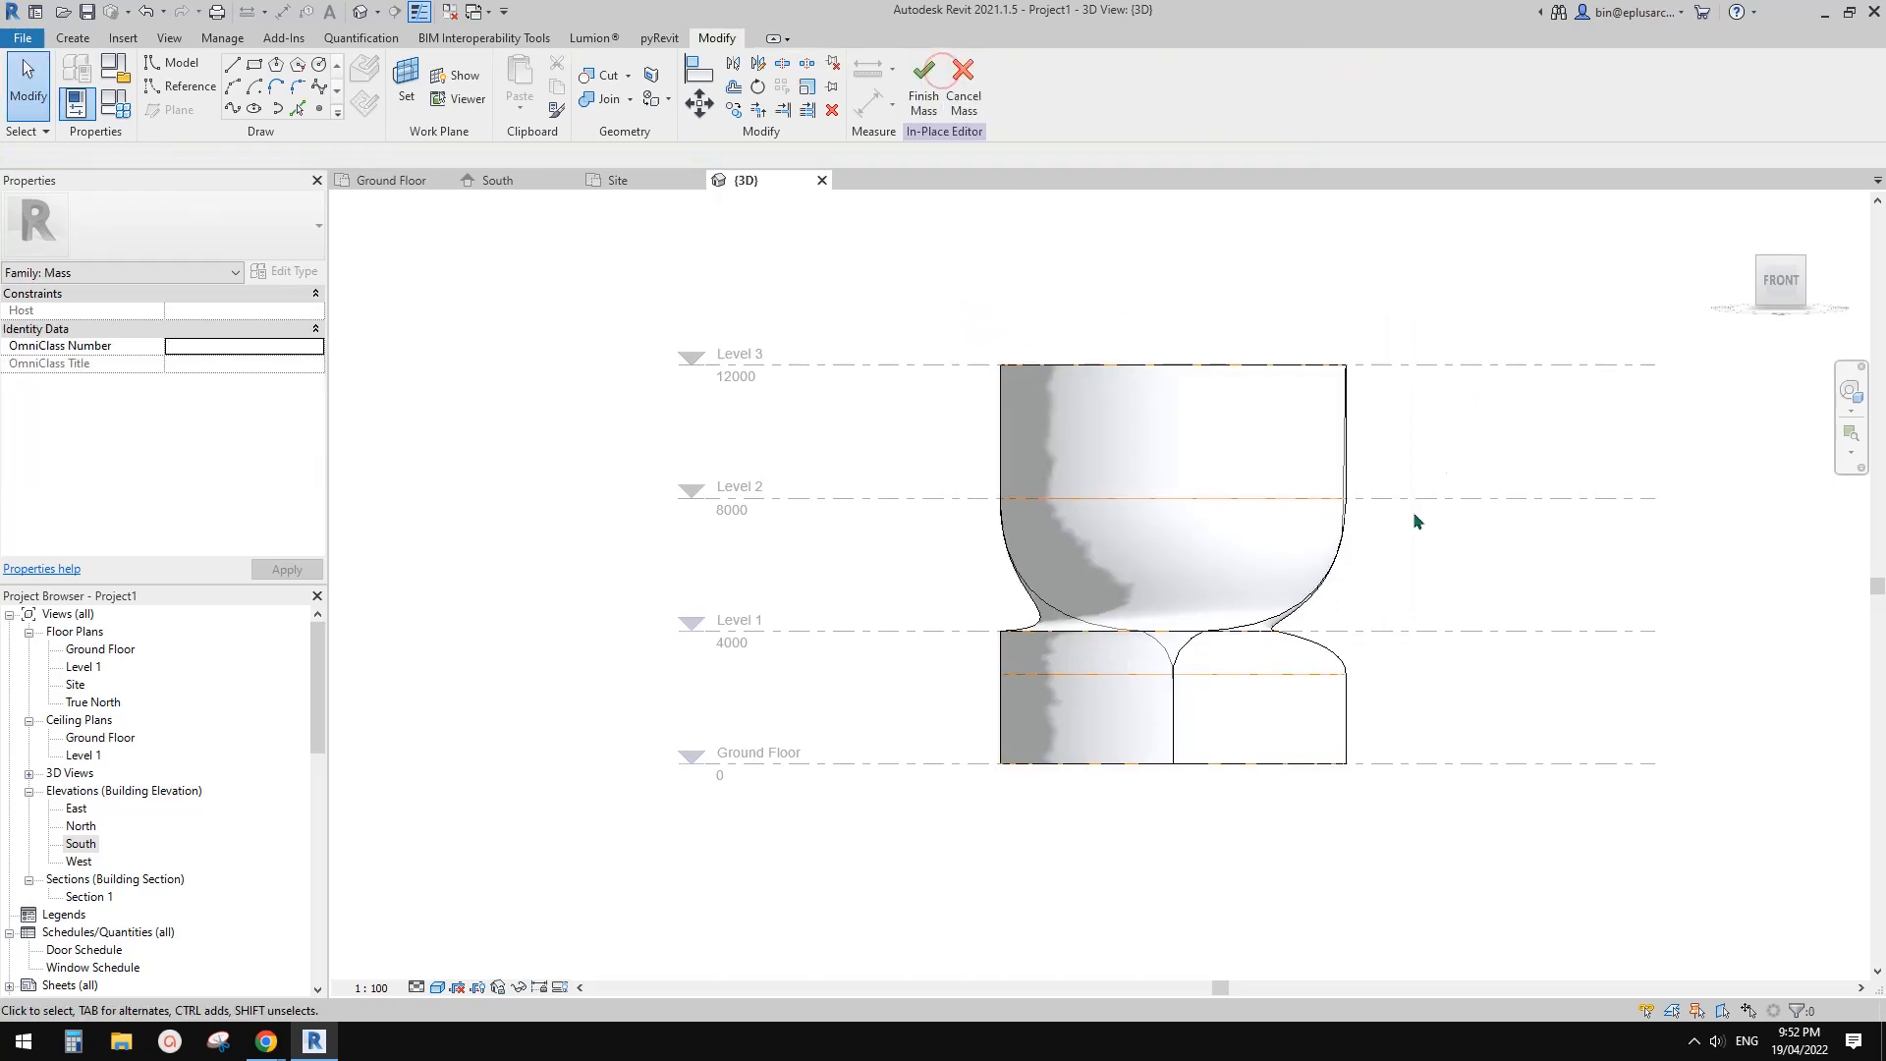
pyautogui.keyDown('shift'); pyautogui.moveTo(1415, 522); pyautogui.dragTo(1413, 670, button='middle'); pyautogui.keyUp('shift')
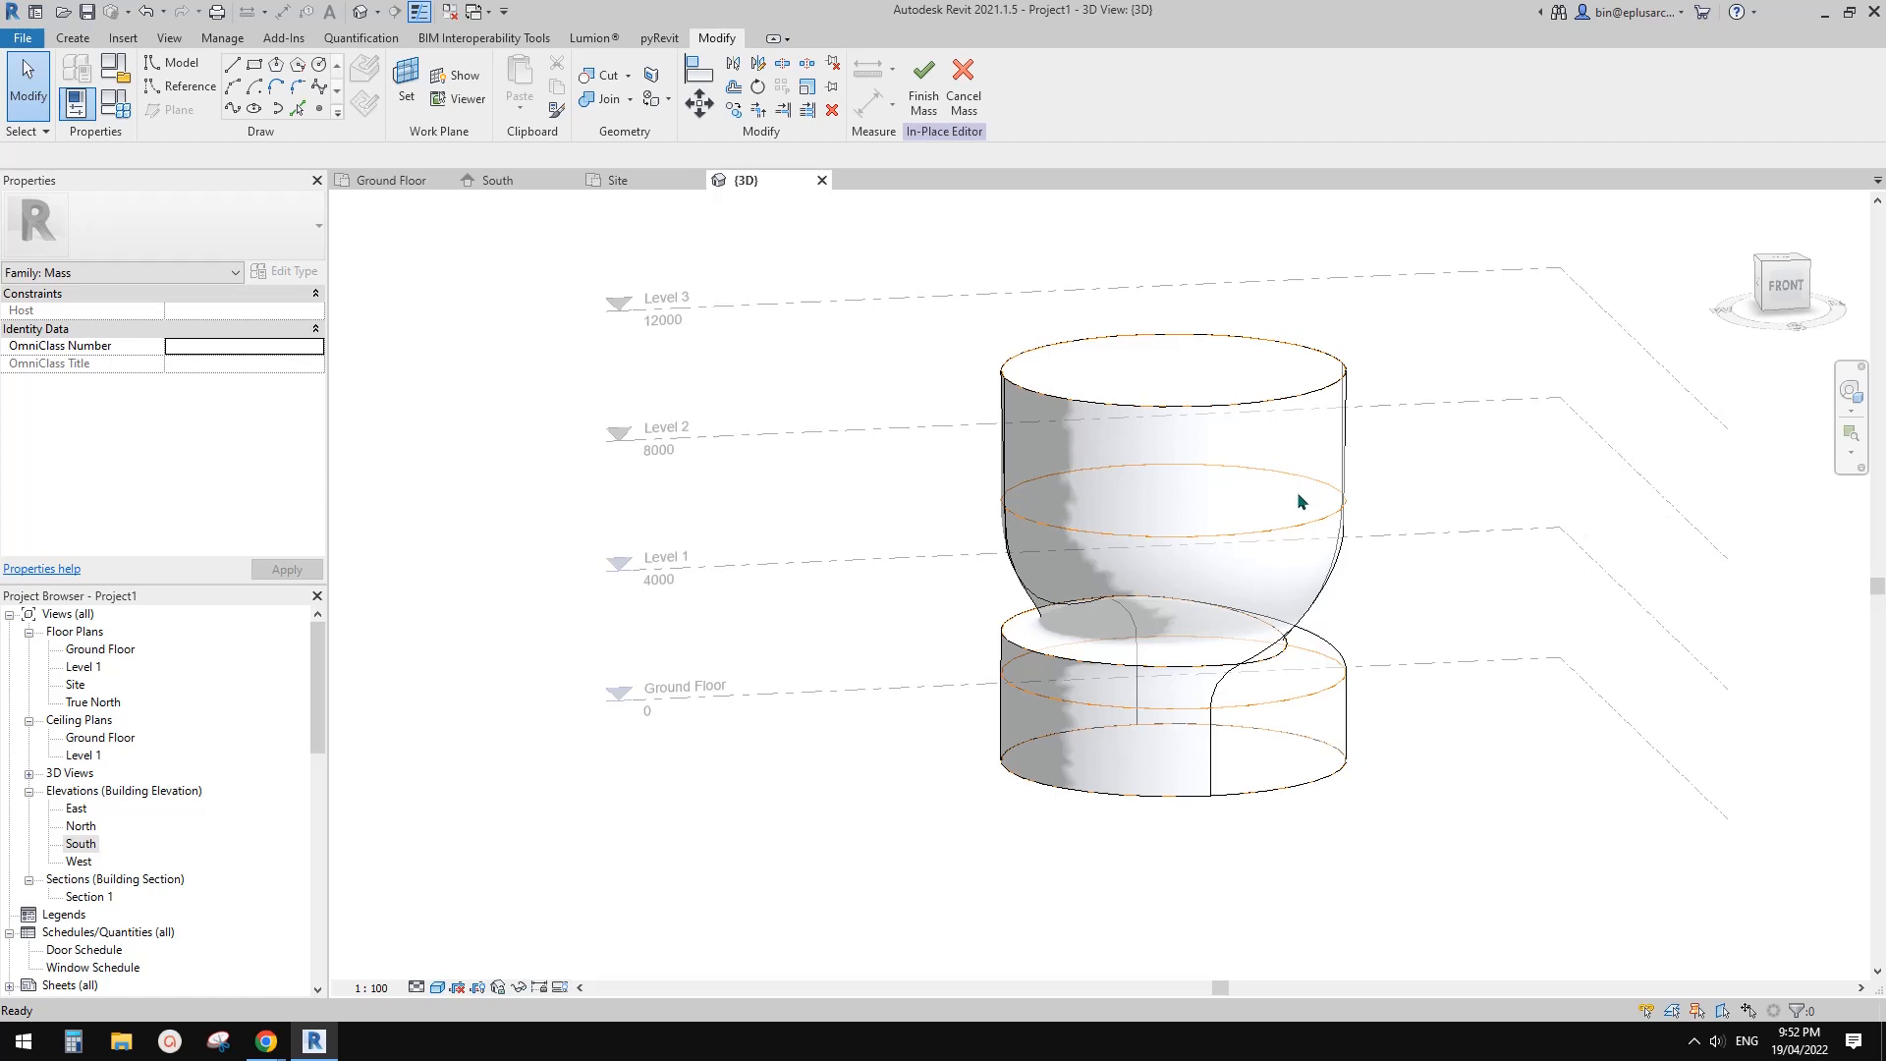
pyautogui.hotkey('ctrl', 'z')
# Rotate the Level 3 circle and both Level 2 circles together about their centre
pyautogui.keyDown('shift'); pyautogui.moveTo(1301, 497); pyautogui.dragTo(1021, 309, button='middle'); pyautogui.keyUp('shift')
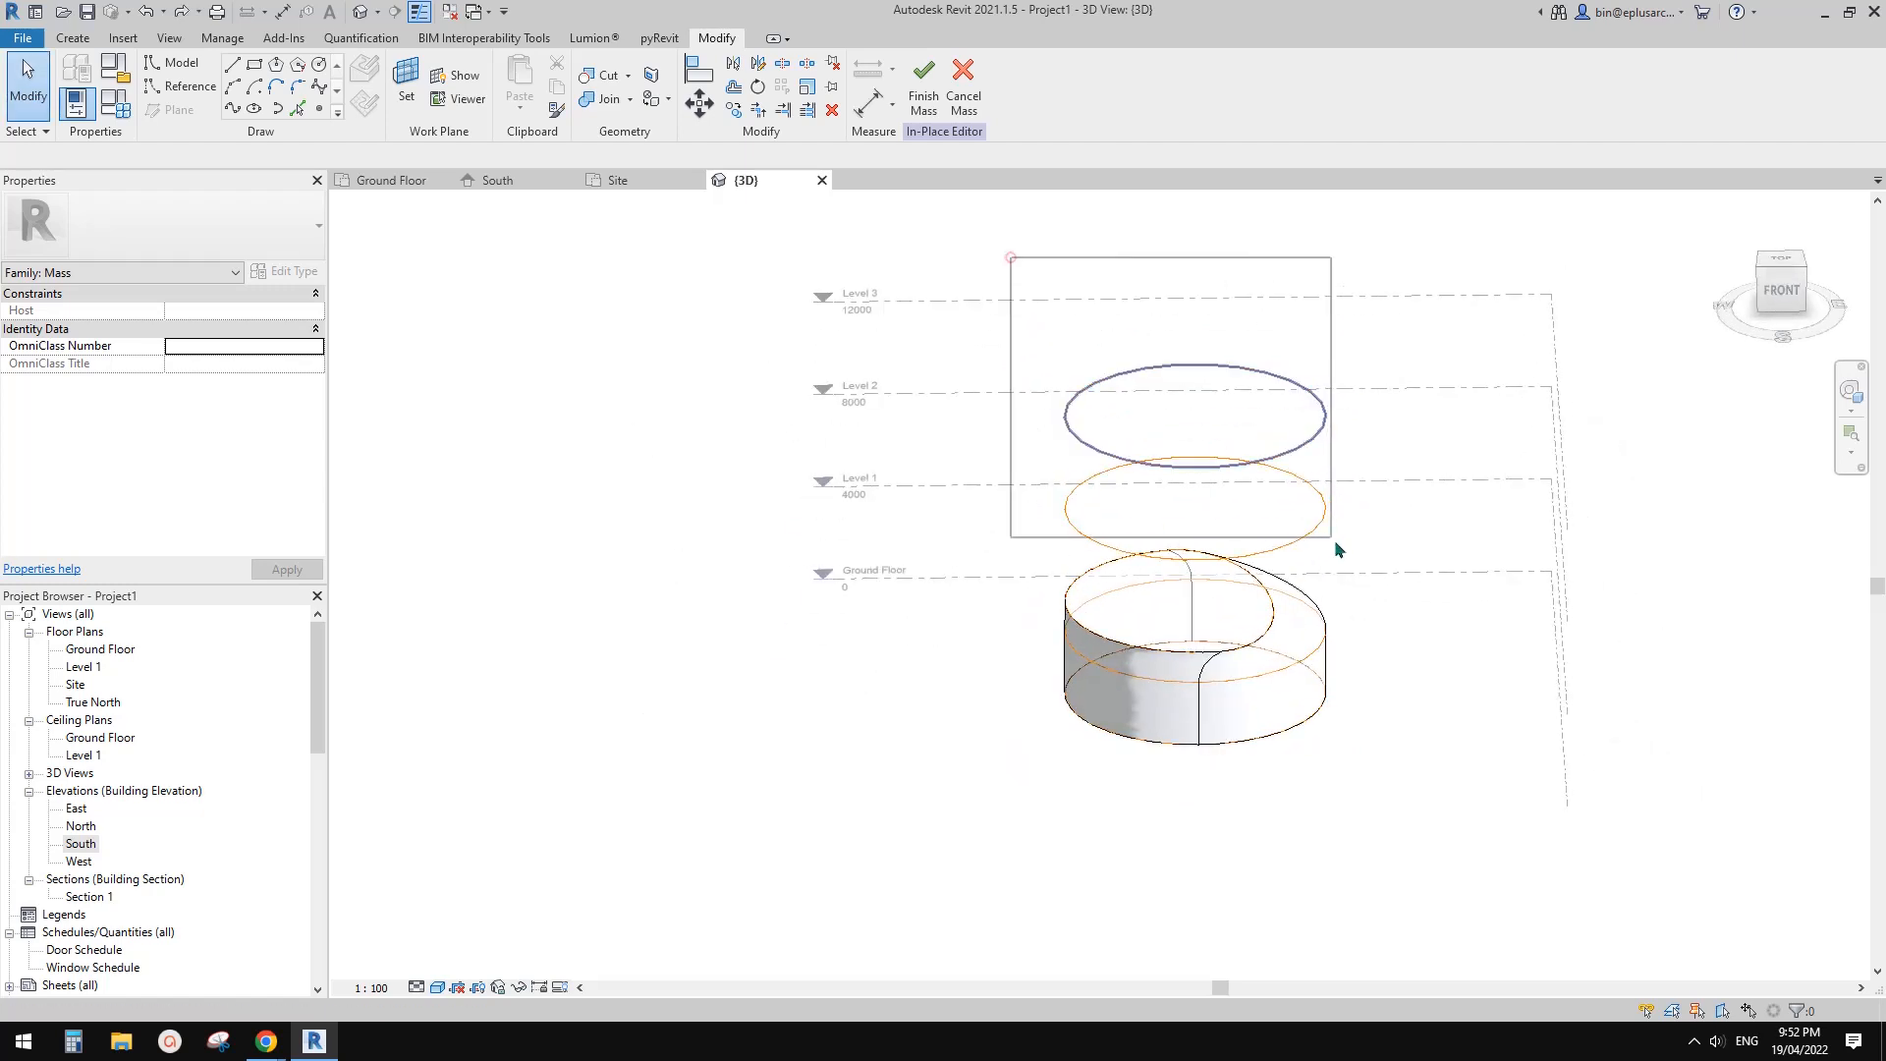
pyautogui.moveTo(1370, 592); pyautogui.dragTo(1372, 587)
pyautogui.keyDown('shift'); pyautogui.moveTo(1371, 588); pyautogui.dragTo(1160, 422, button='middle'); pyautogui.keyUp('shift')
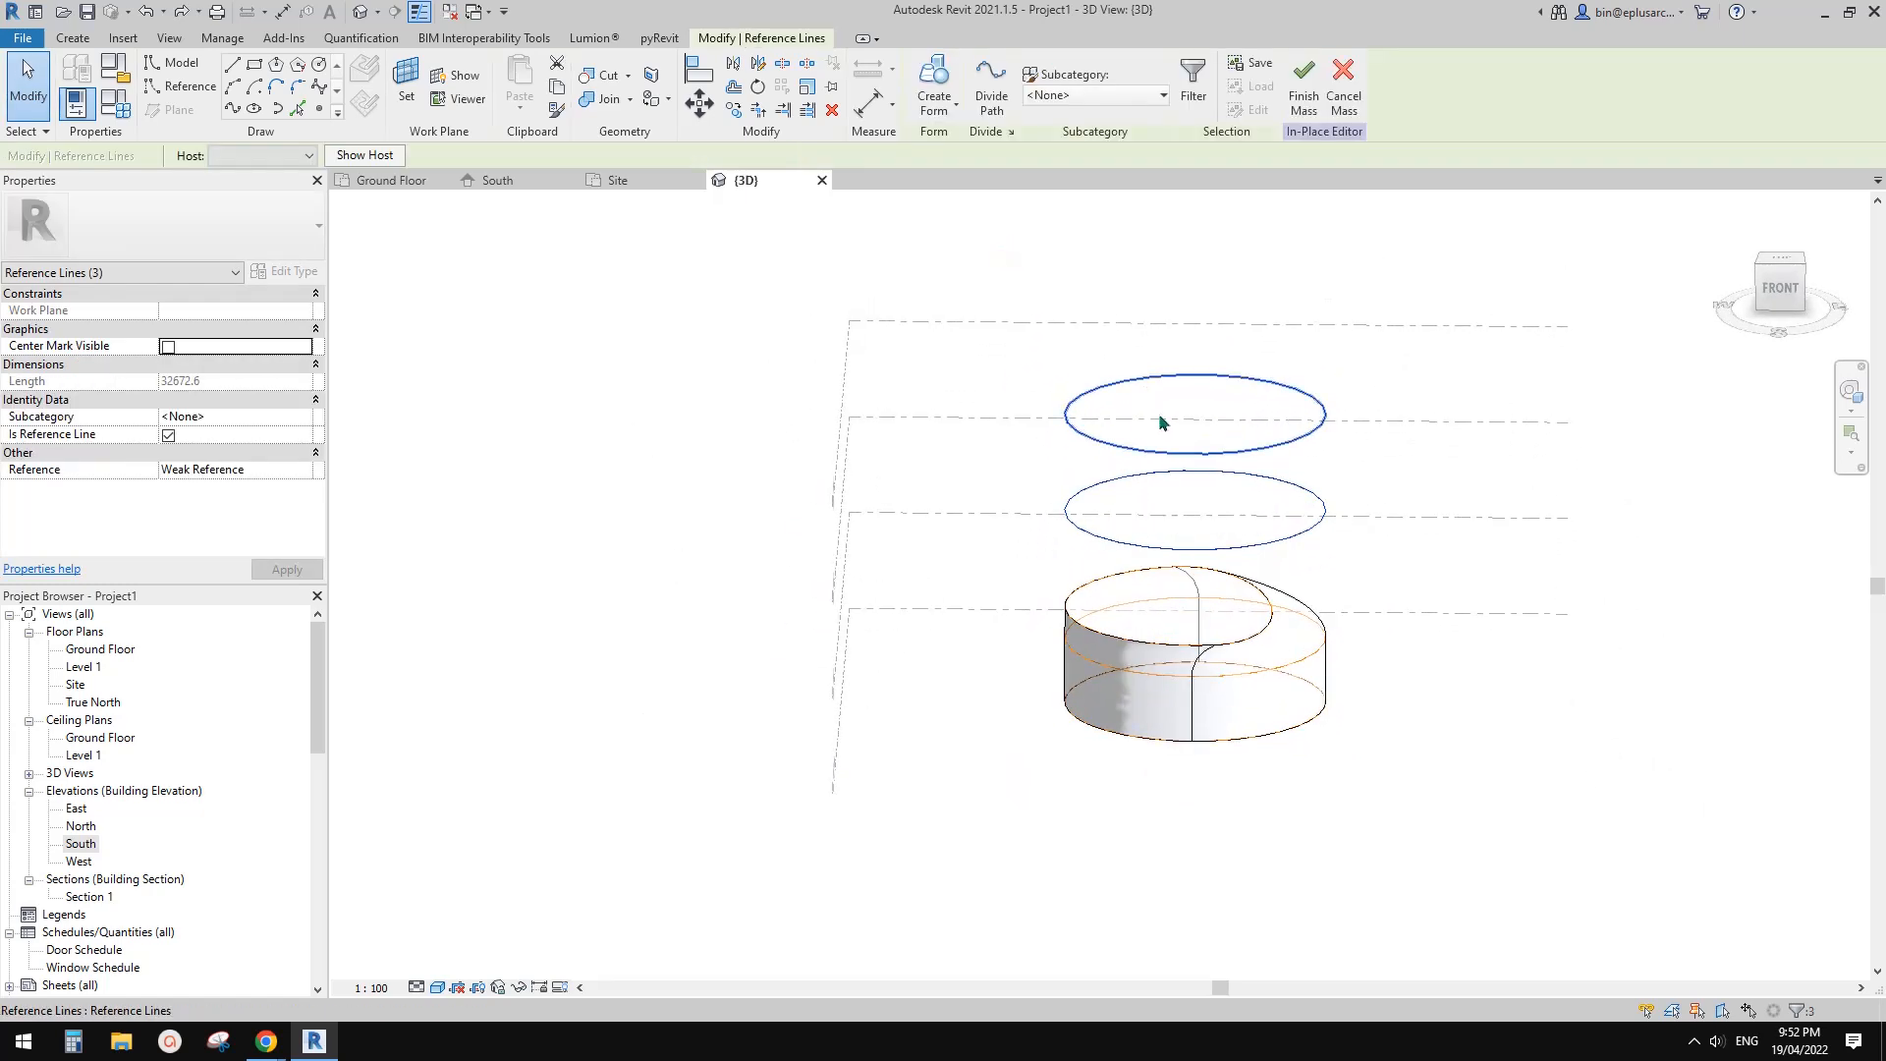
pyautogui.moveTo(1221, 488); pyautogui.dragTo(1228, 522, button='middle')
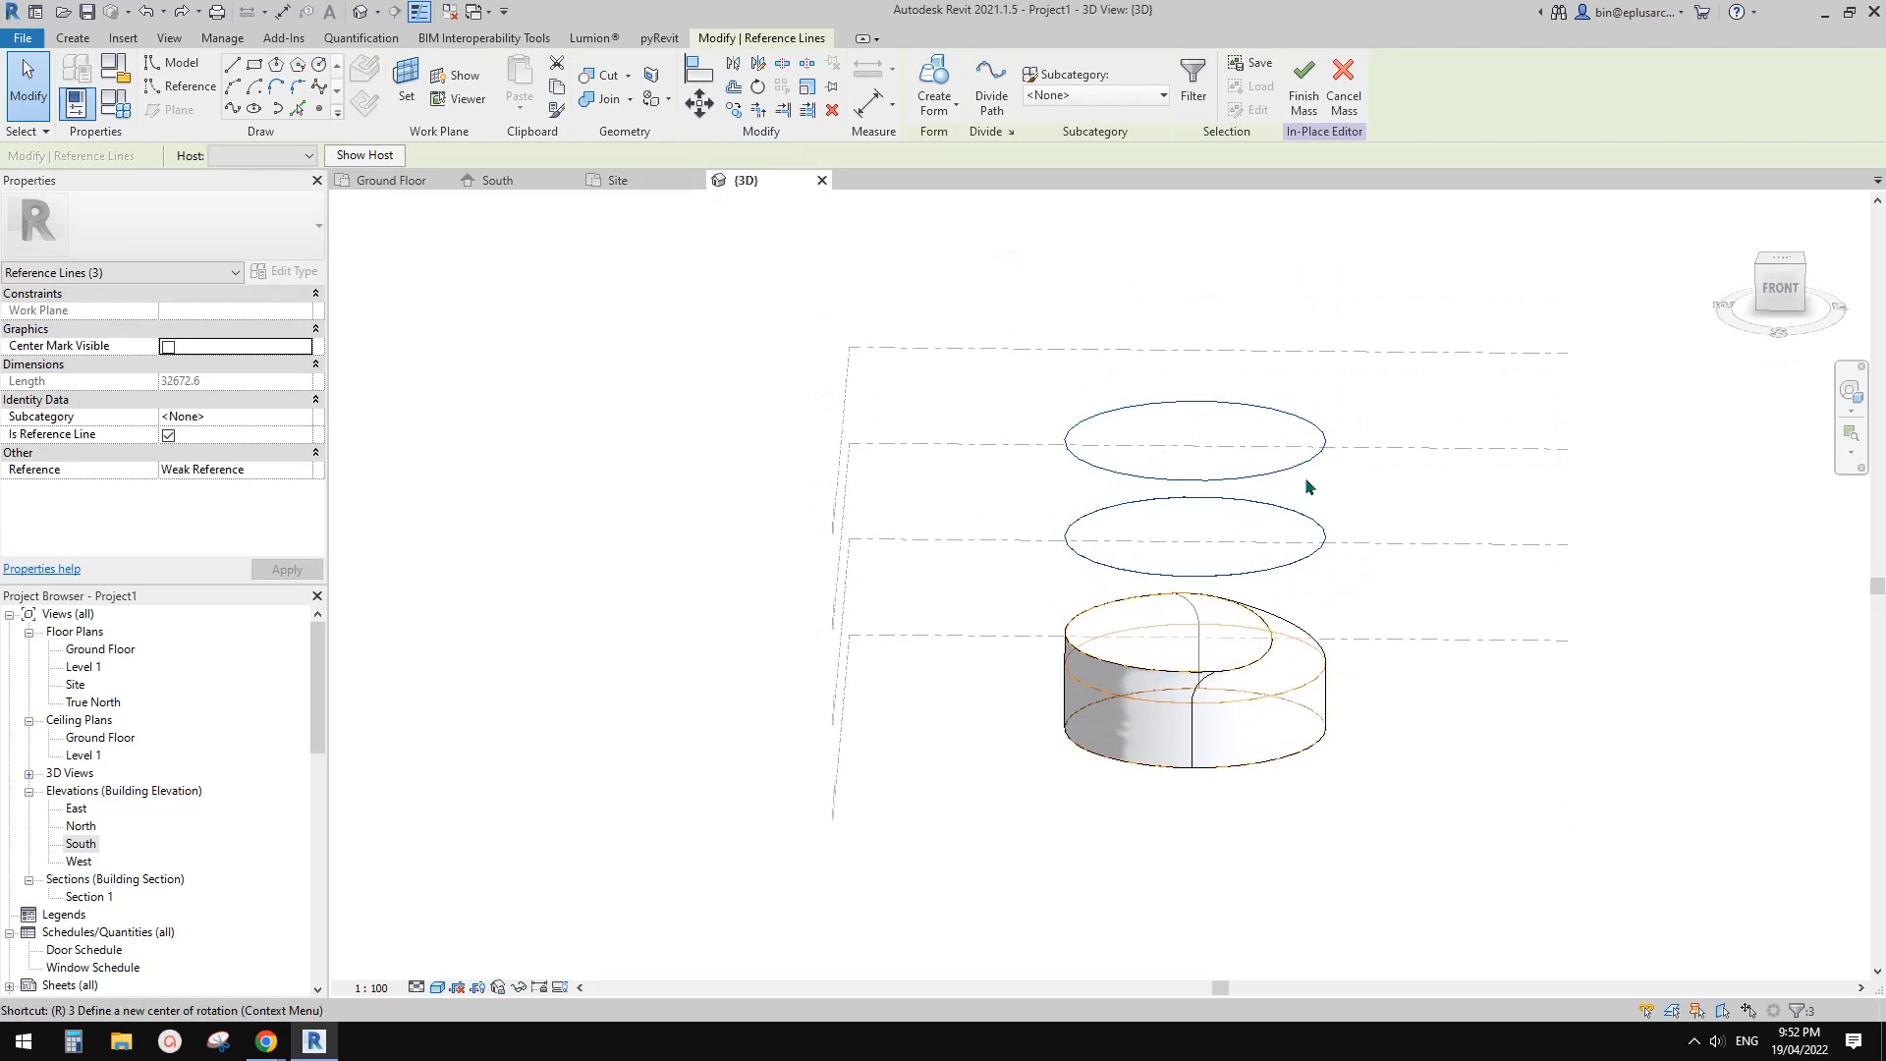
pyautogui.press('o')
pyautogui.click(1448, 413)
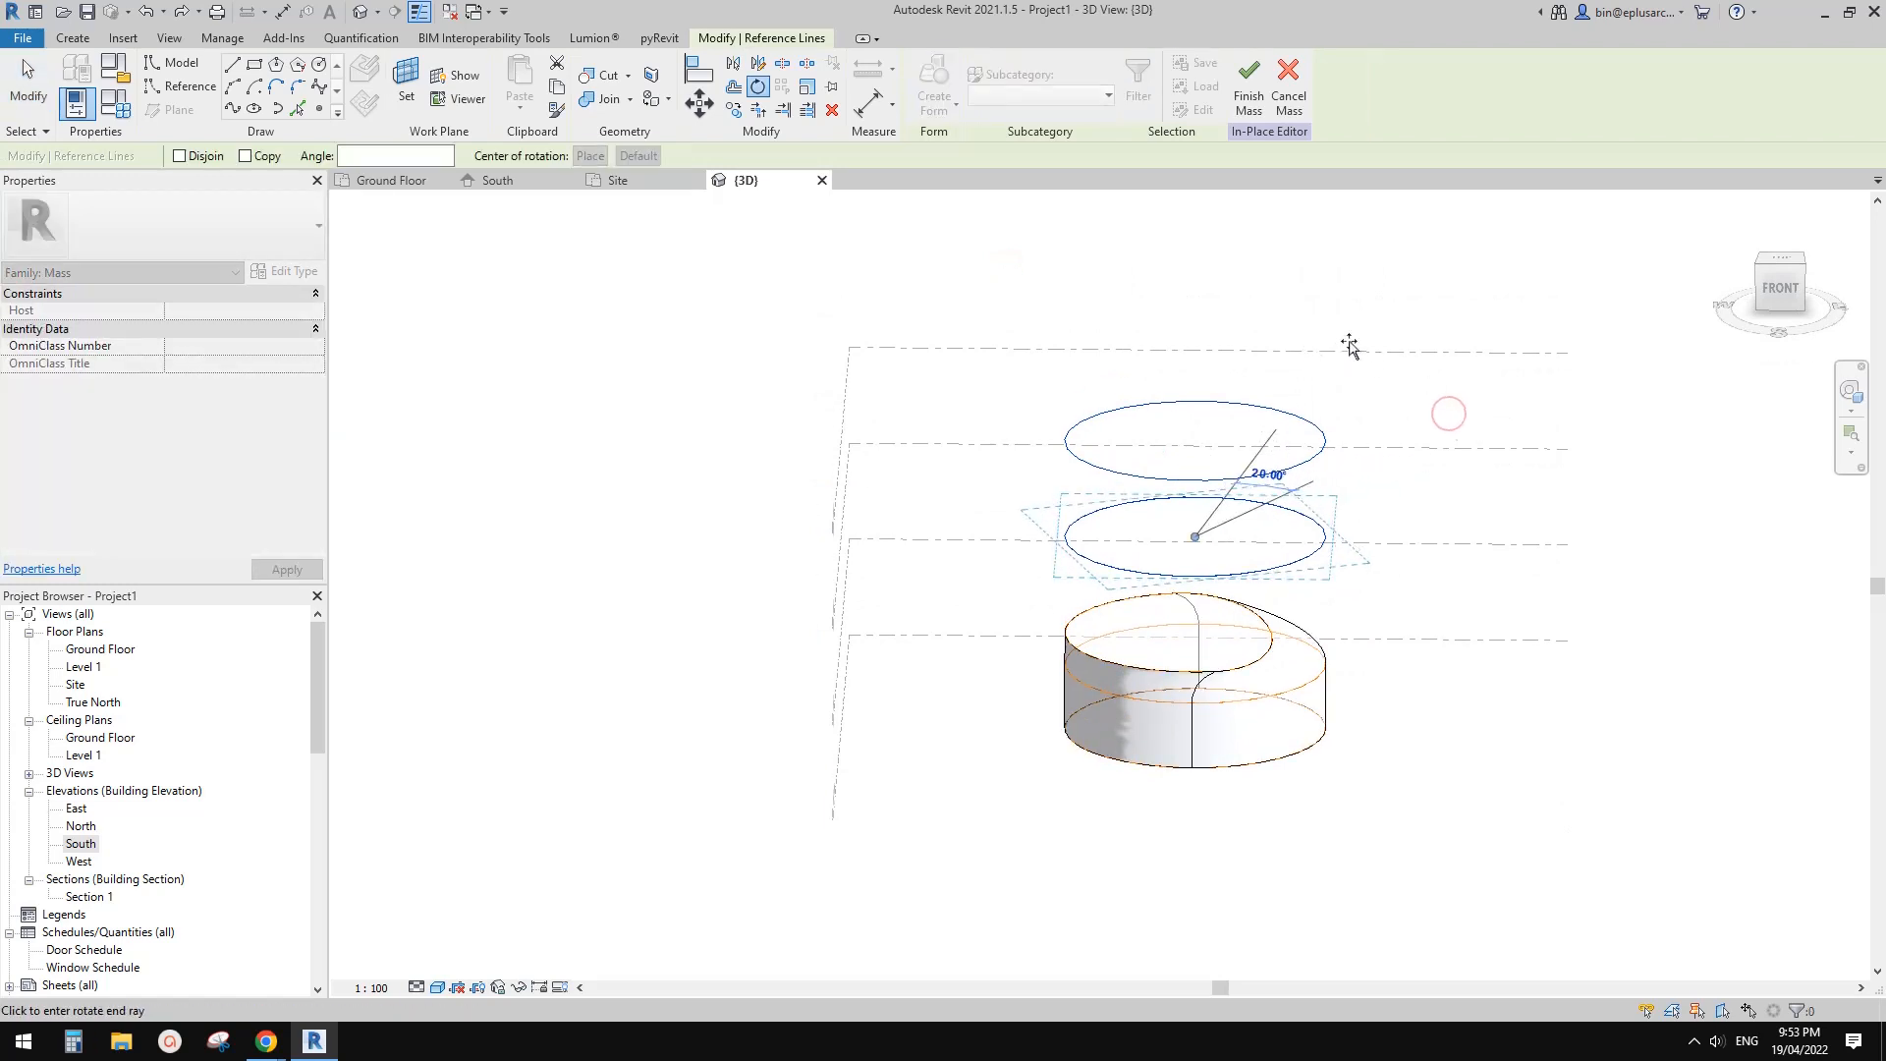
pyautogui.press('Return')
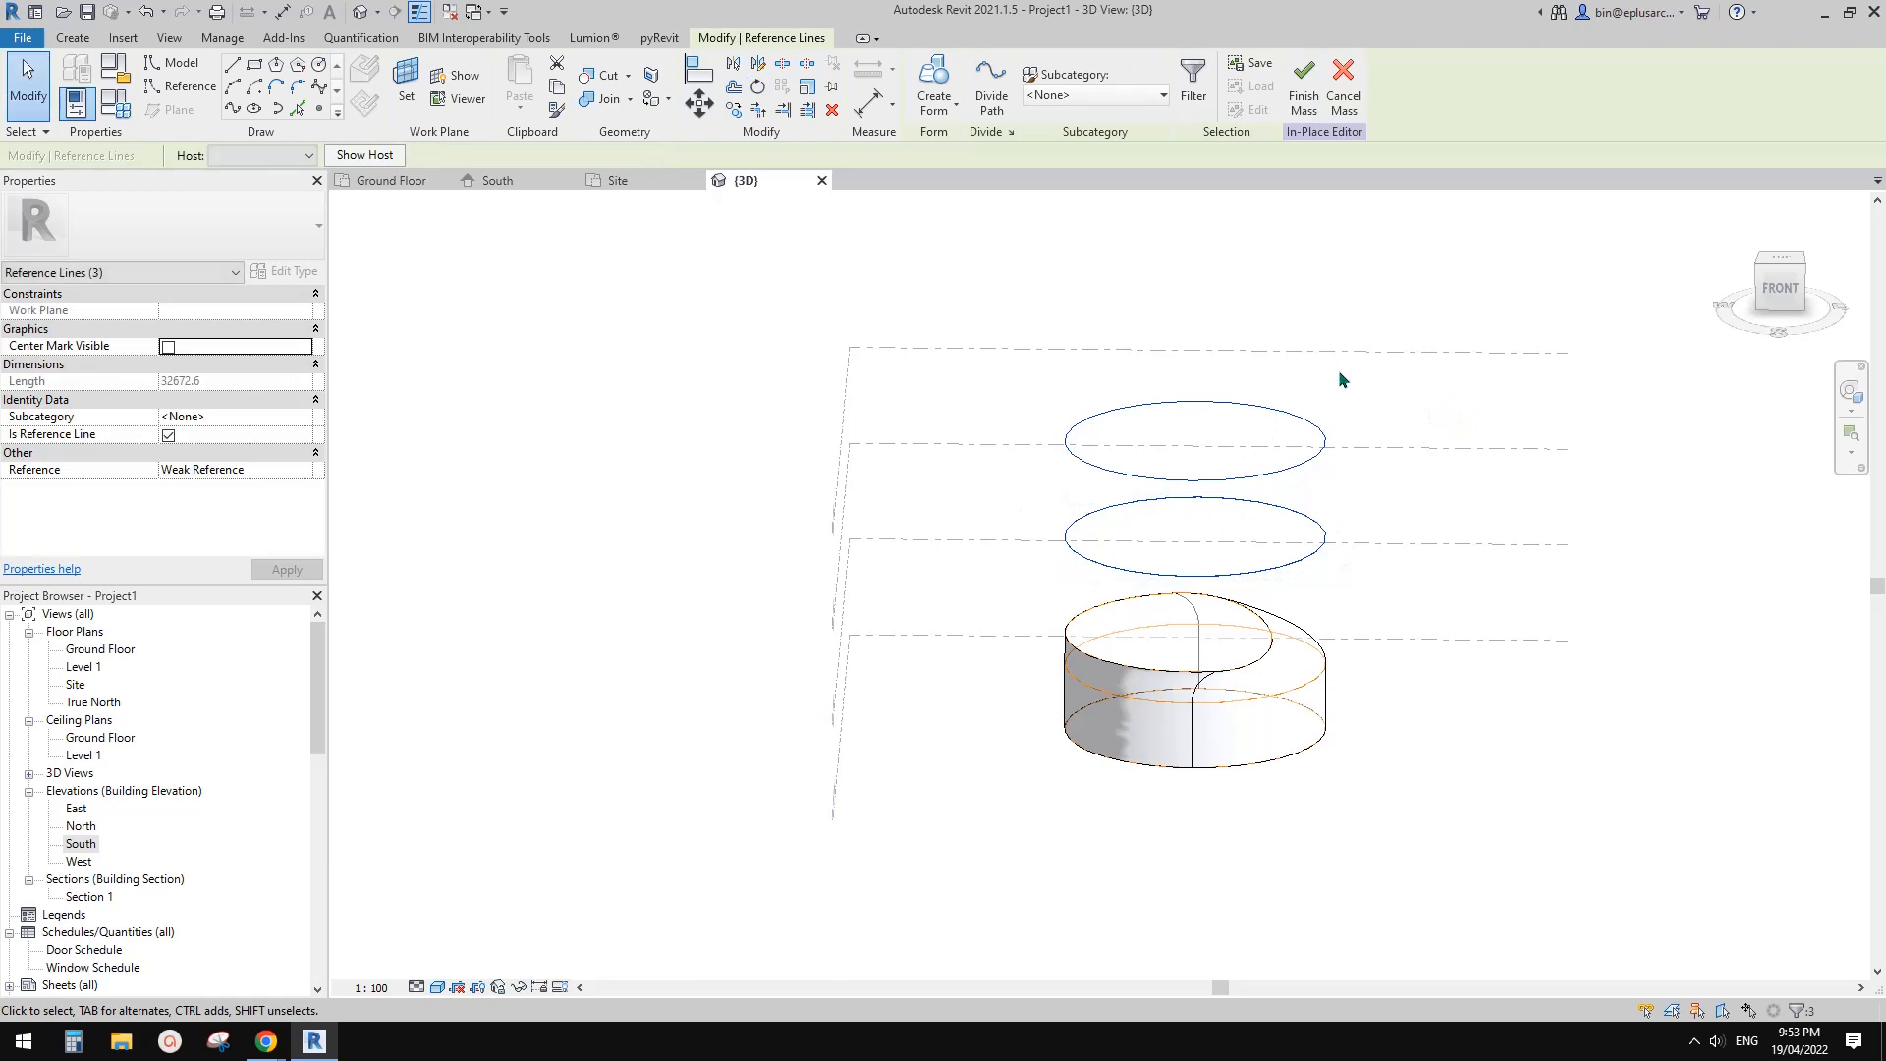
pyautogui.press('Escape')
# Create the upper form through the closed Level 1 profile and the rotated Level 2 and Level 3 circles
pyautogui.keyDown('shift'); pyautogui.moveTo(1182, 487); pyautogui.dragTo(1156, 359, button='middle'); pyautogui.keyUp('shift')
pyautogui.moveTo(940, 324); pyautogui.dragTo(1399, 651)
pyautogui.keyDown('shift'); pyautogui.moveTo(1336, 663); pyautogui.dragTo(1326, 638, button='middle'); pyautogui.keyUp('shift')
pyautogui.moveTo(1003, 337); pyautogui.dragTo(1440, 655)
pyautogui.click(938, 79)
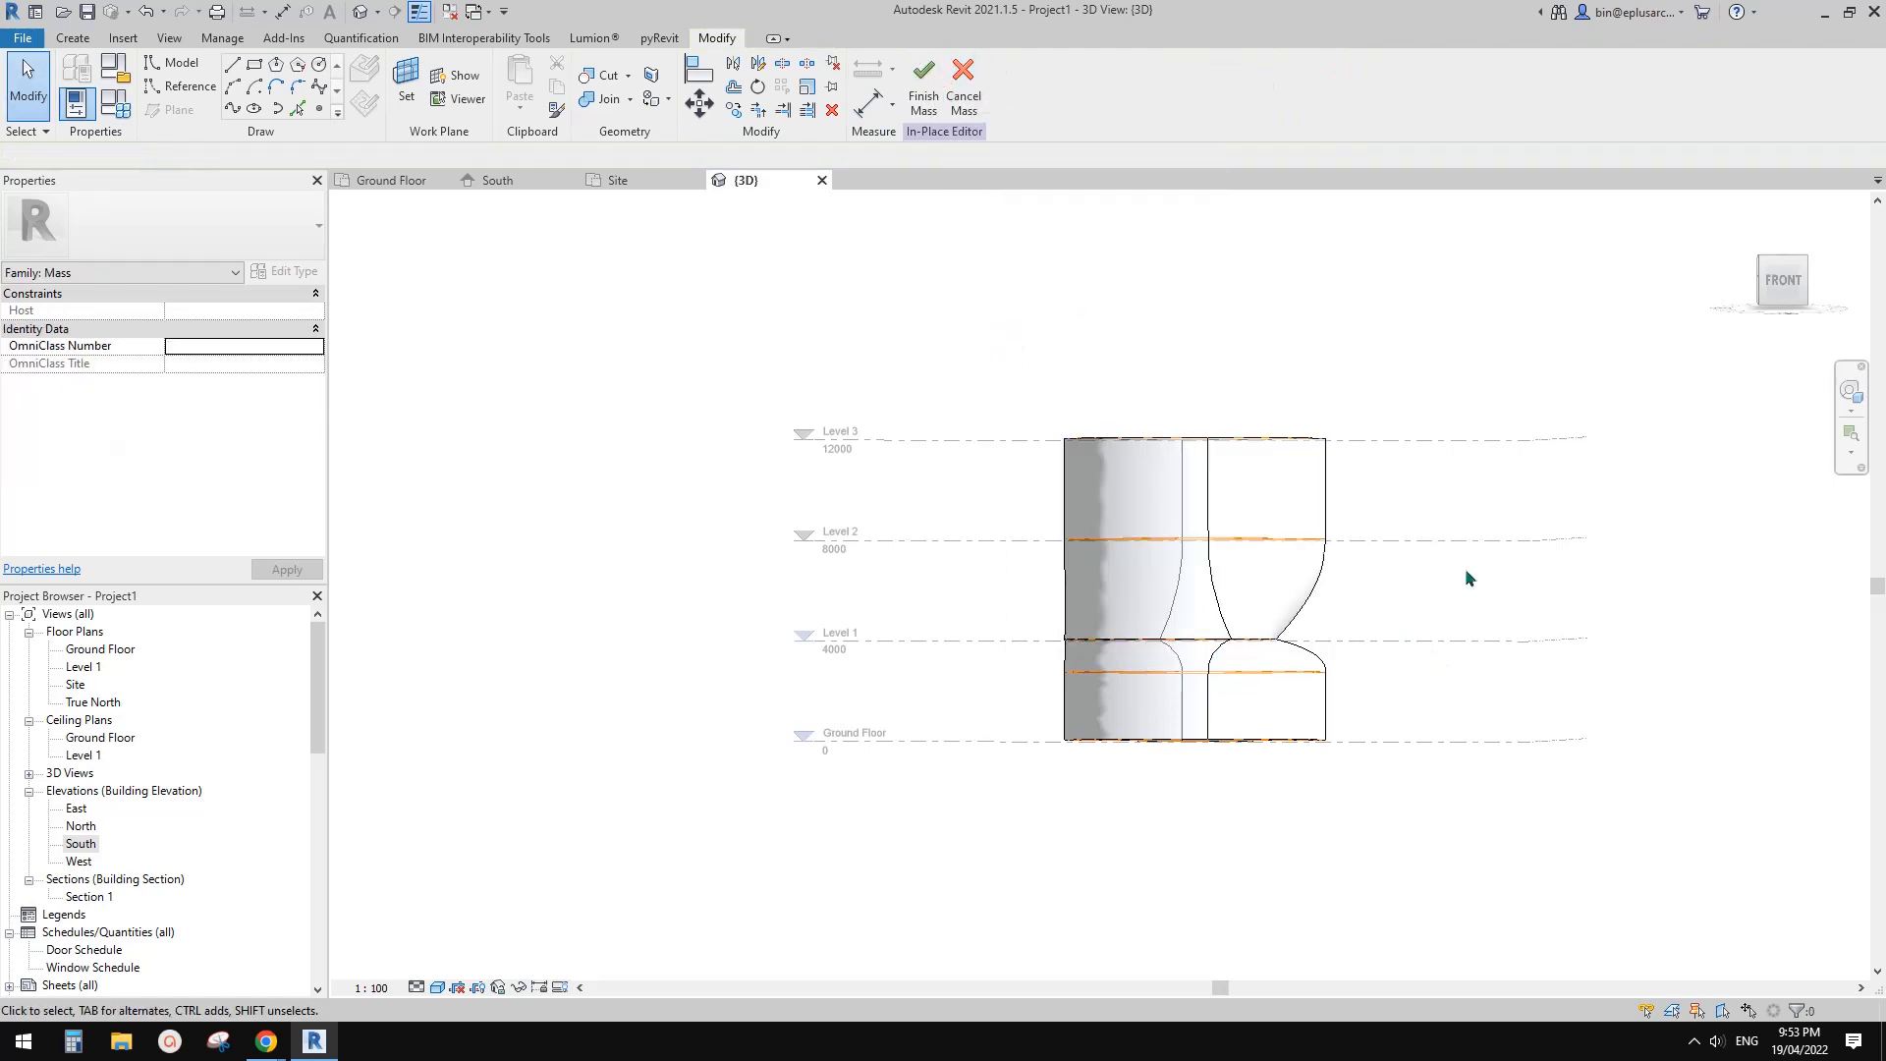
# Inspect the stacked forms from above and finish the in-place mass
pyautogui.keyDown('shift'); pyautogui.moveTo(1470, 578); pyautogui.dragTo(1530, 917, button='middle'); pyautogui.keyUp('shift')
pyautogui.moveTo(1352, 762); pyautogui.dragTo(1263, 756, button='middle')
pyautogui.scroll(2, 1228, 680)
pyautogui.click(923, 102)
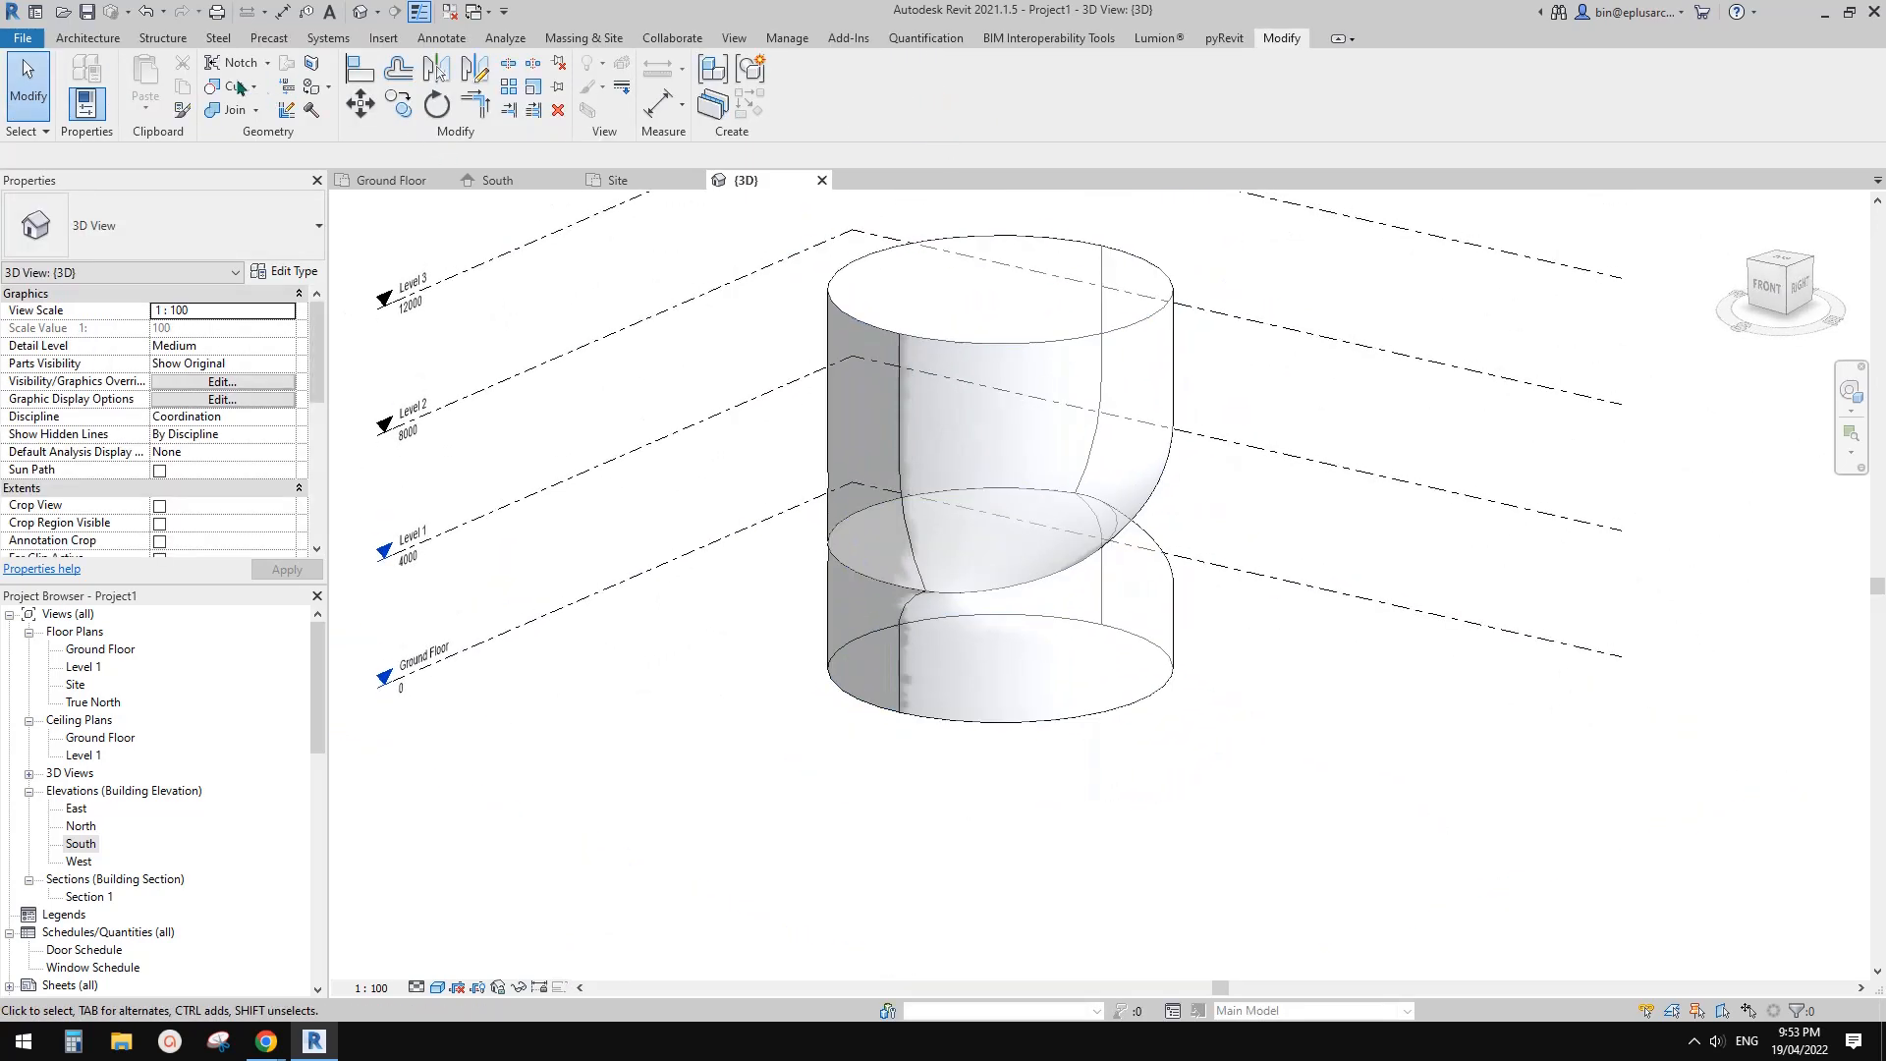
# Apply Double brick - 270 walls by face to the curved faces of the mass between Level 1 and Level 3
pyautogui.click(85, 104)
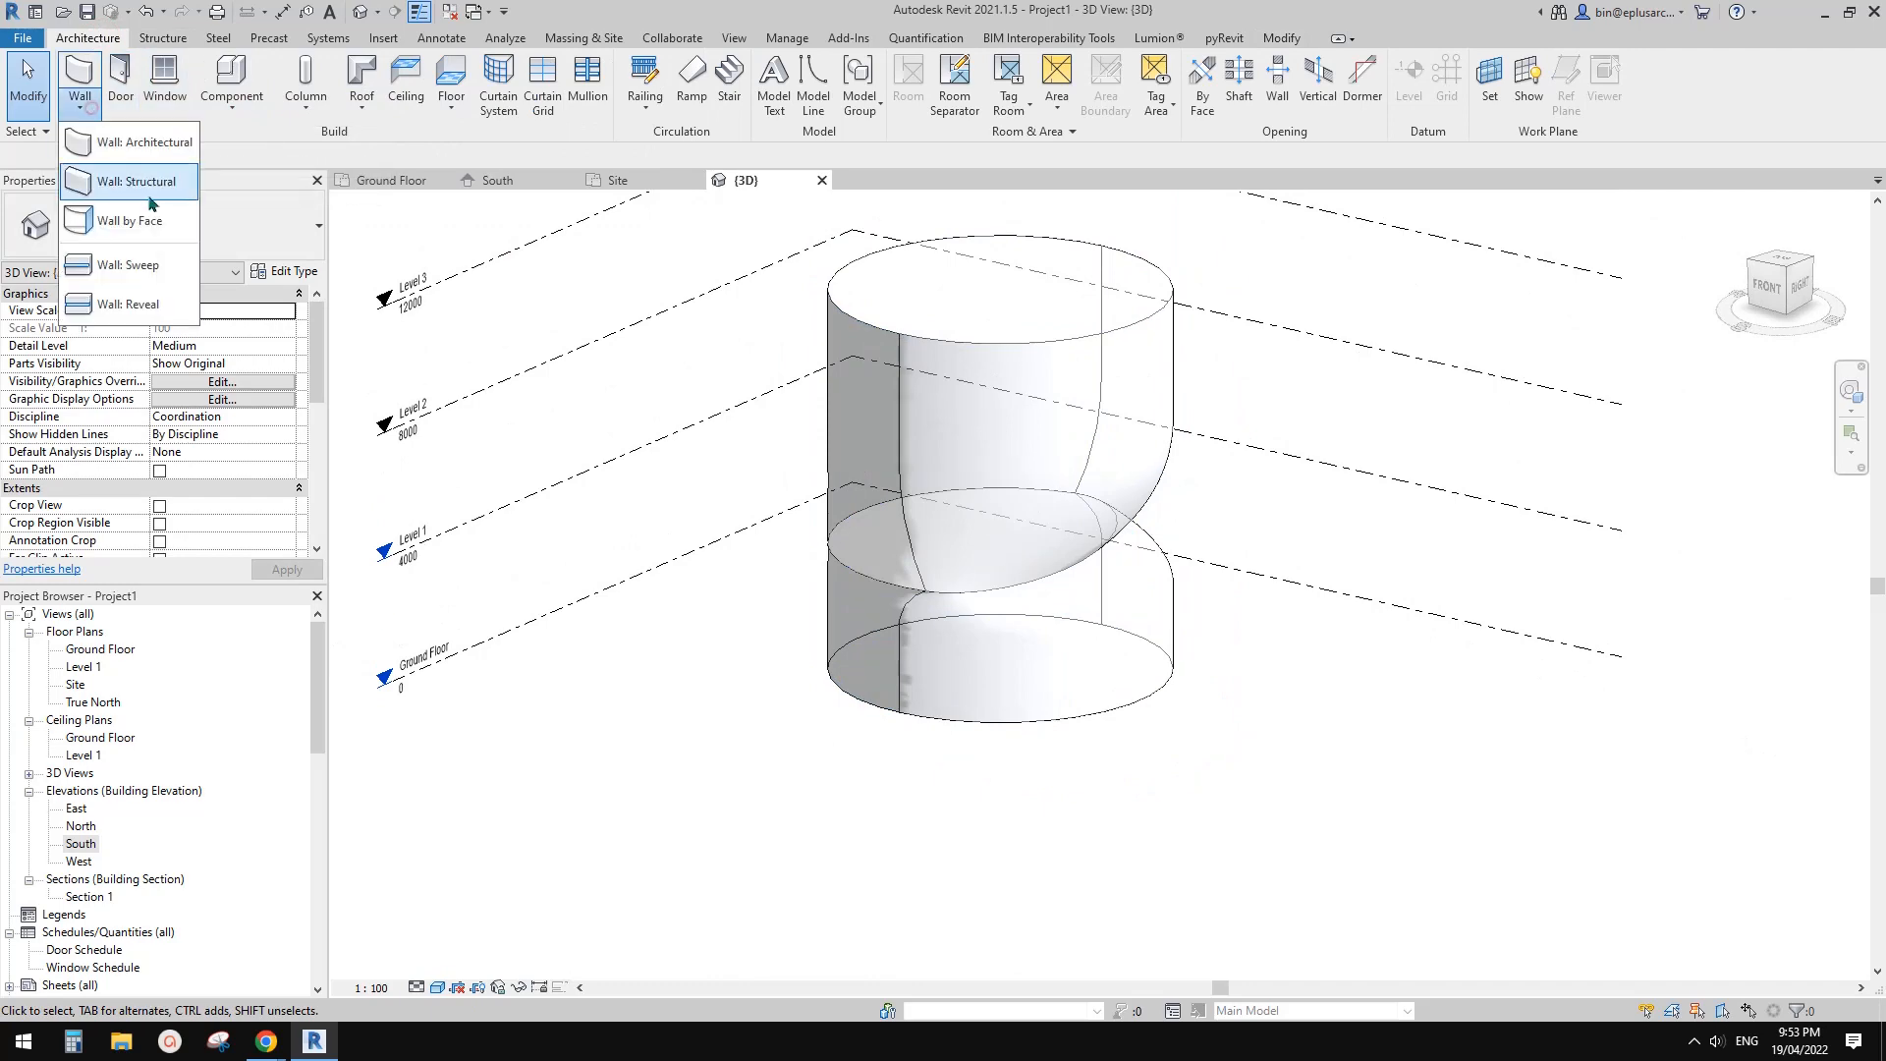
pyautogui.click(139, 222)
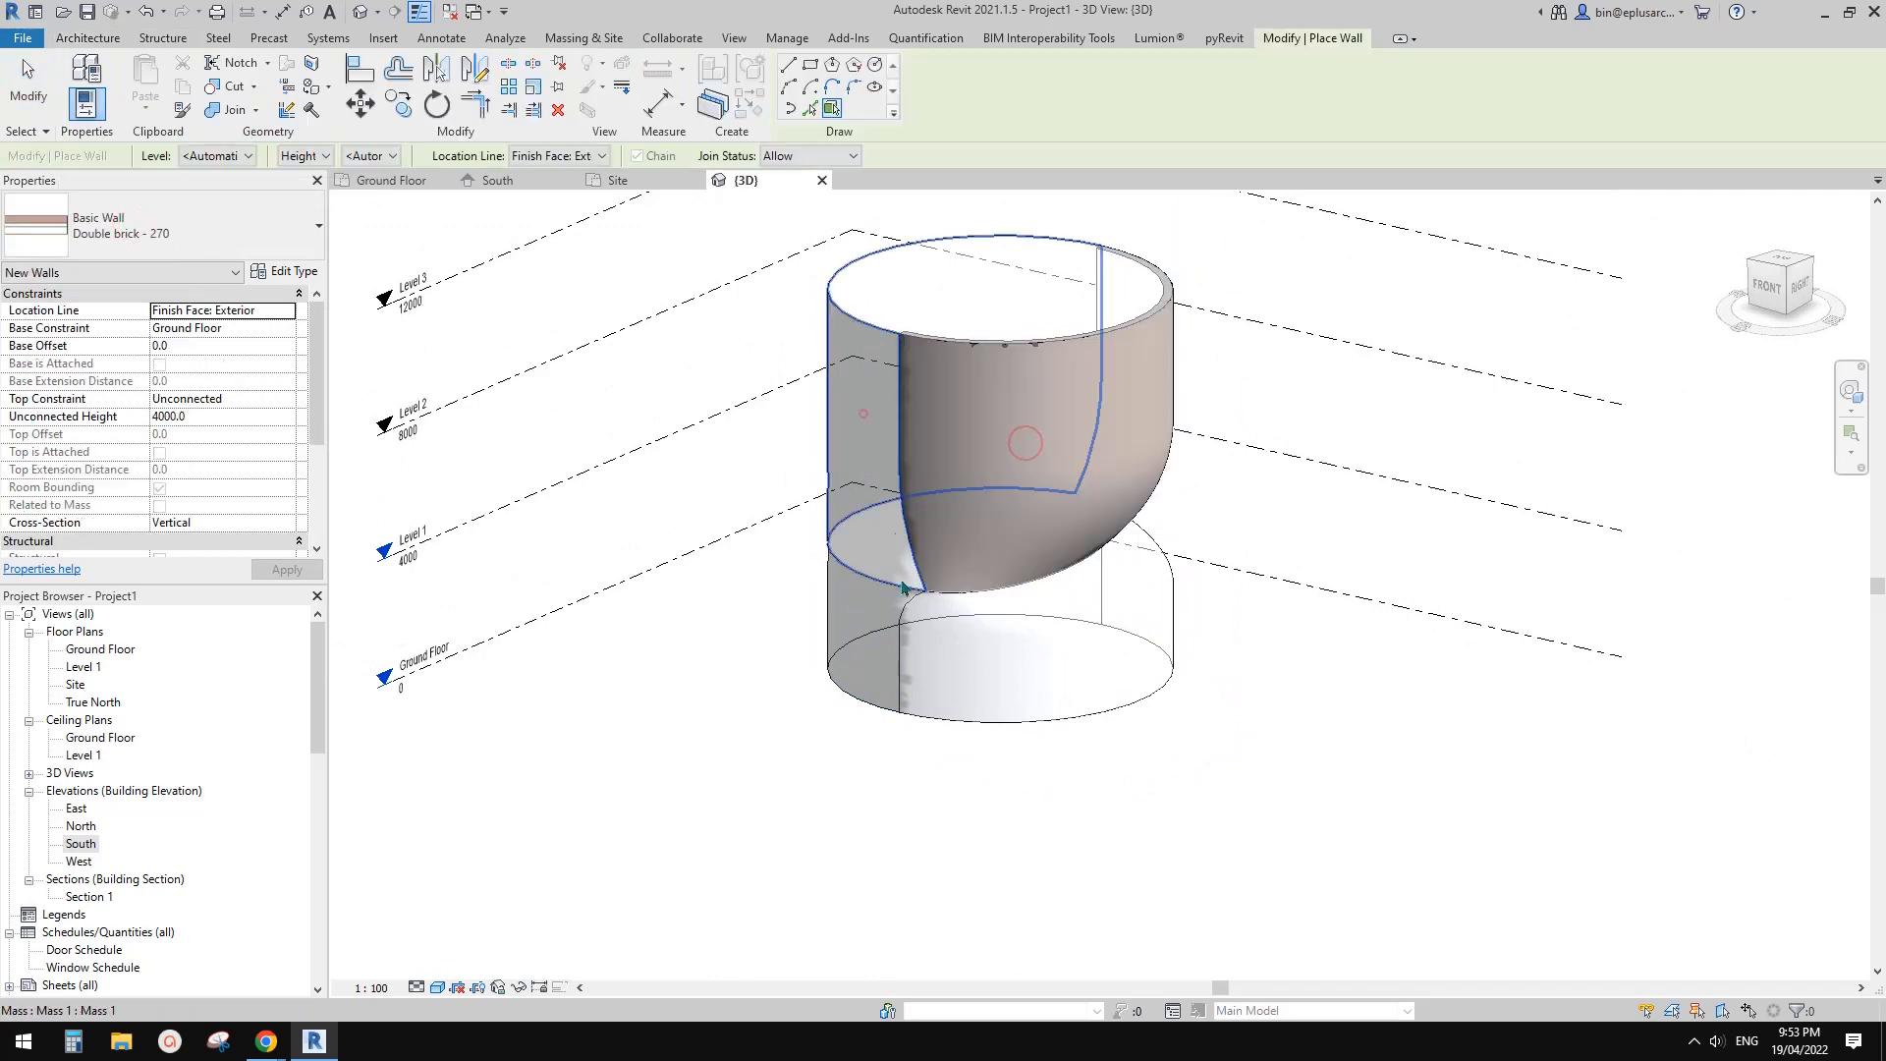
pyautogui.click(902, 587)
pyautogui.scroll(-1, 1218, 603)
pyautogui.press('Escape')
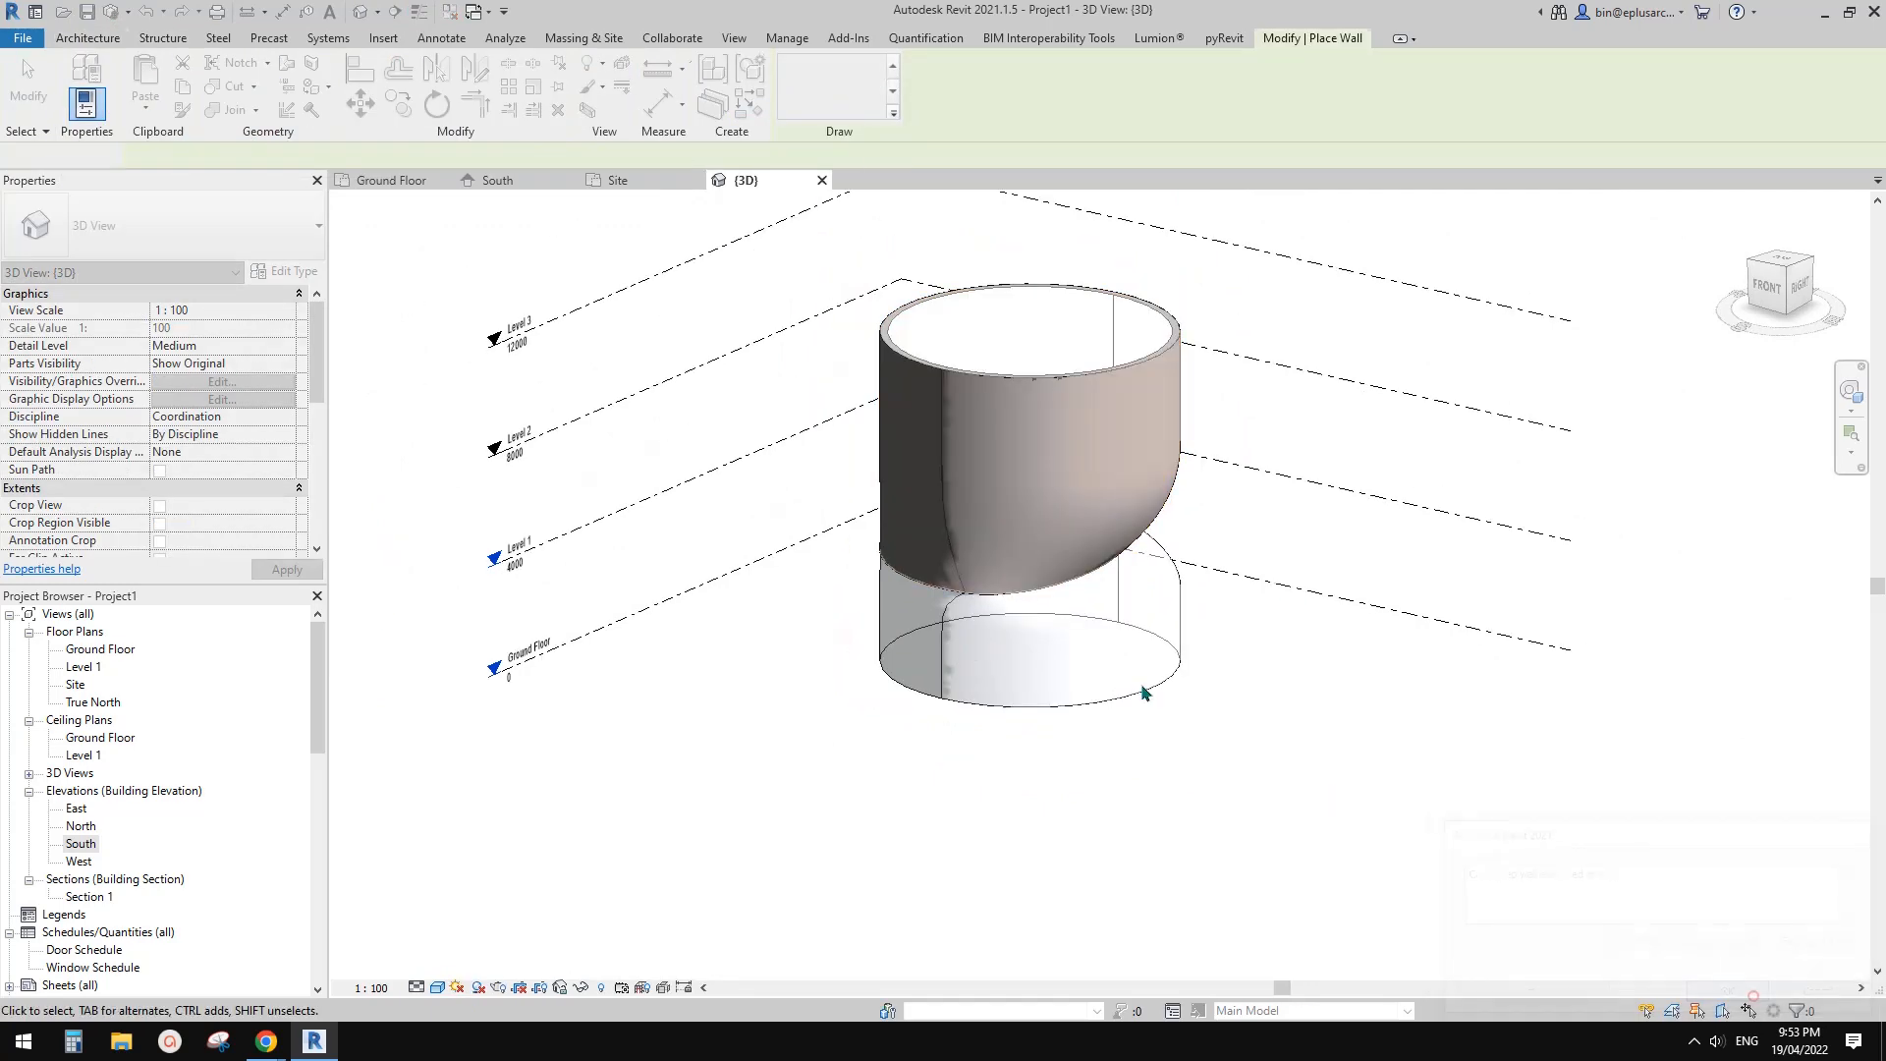
# Apply Double brick - 270 walls by face to the remaining curved faces of the mass between Ground Floor and Level 1
pyautogui.click(1038, 655)
pyautogui.press('Escape')
pyautogui.scroll(1, 1035, 492)
pyautogui.keyDown('shift'); pyautogui.moveTo(1036, 492); pyautogui.dragTo(1228, 717, button='middle'); pyautogui.keyUp('shift')
pyautogui.click(1100, 499)
pyautogui.keyDown('shift'); pyautogui.moveTo(1162, 528); pyautogui.dragTo(968, 521, button='middle'); pyautogui.keyUp('shift')
pyautogui.click(1069, 670)
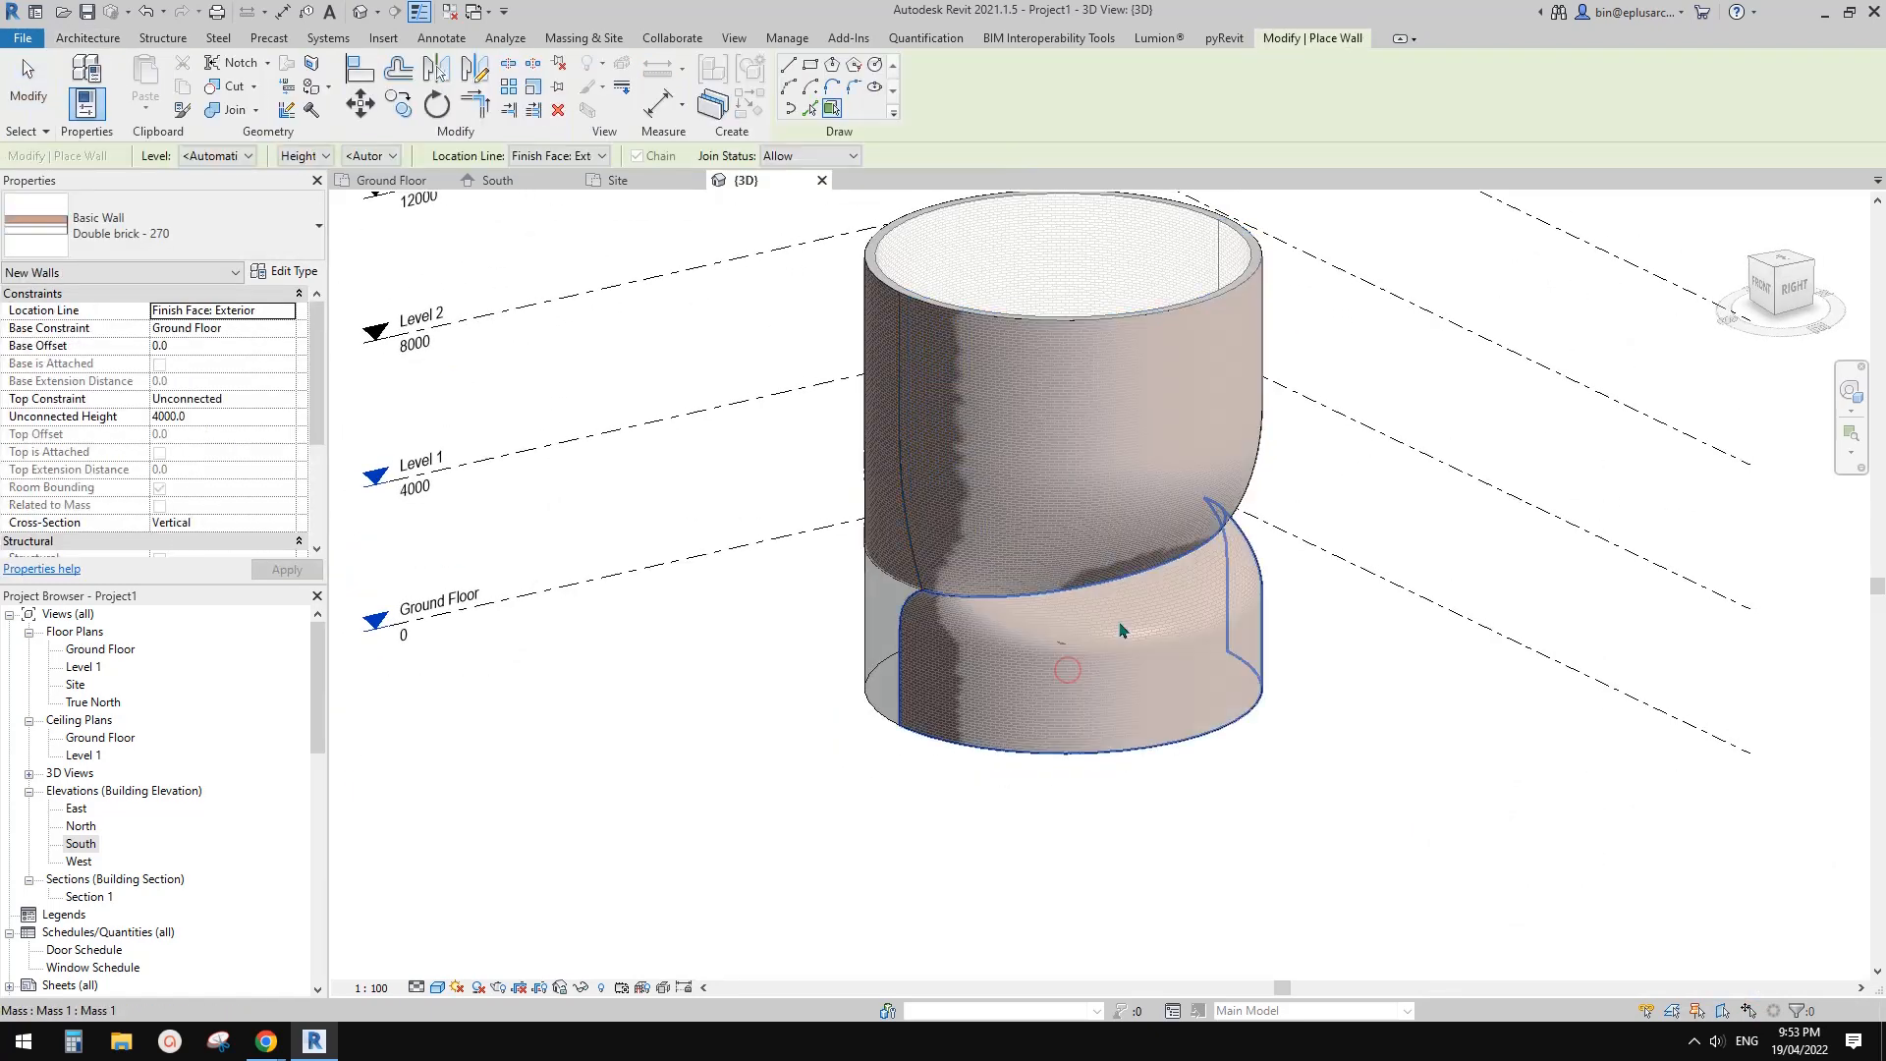
pyautogui.keyDown('shift'); pyautogui.moveTo(1075, 547); pyautogui.dragTo(1010, 694, button='middle'); pyautogui.keyUp('shift')
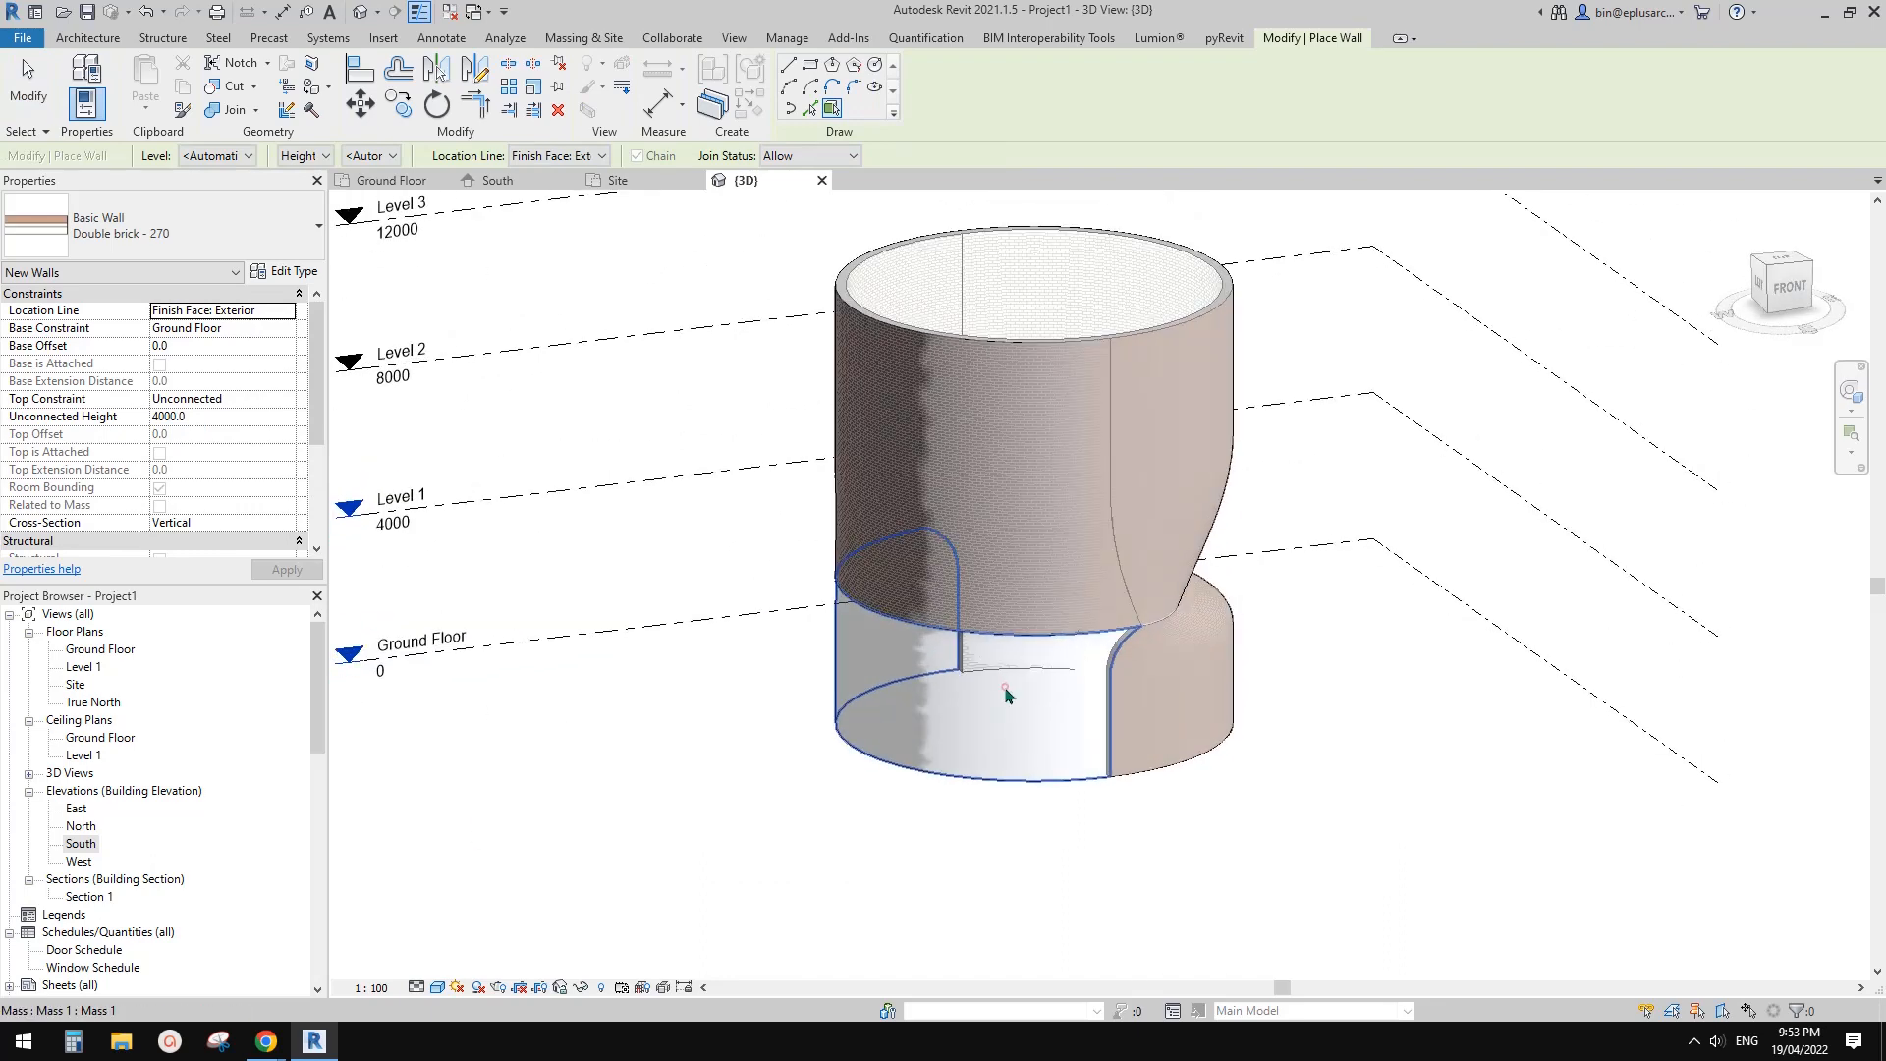
pyautogui.click(1032, 610)
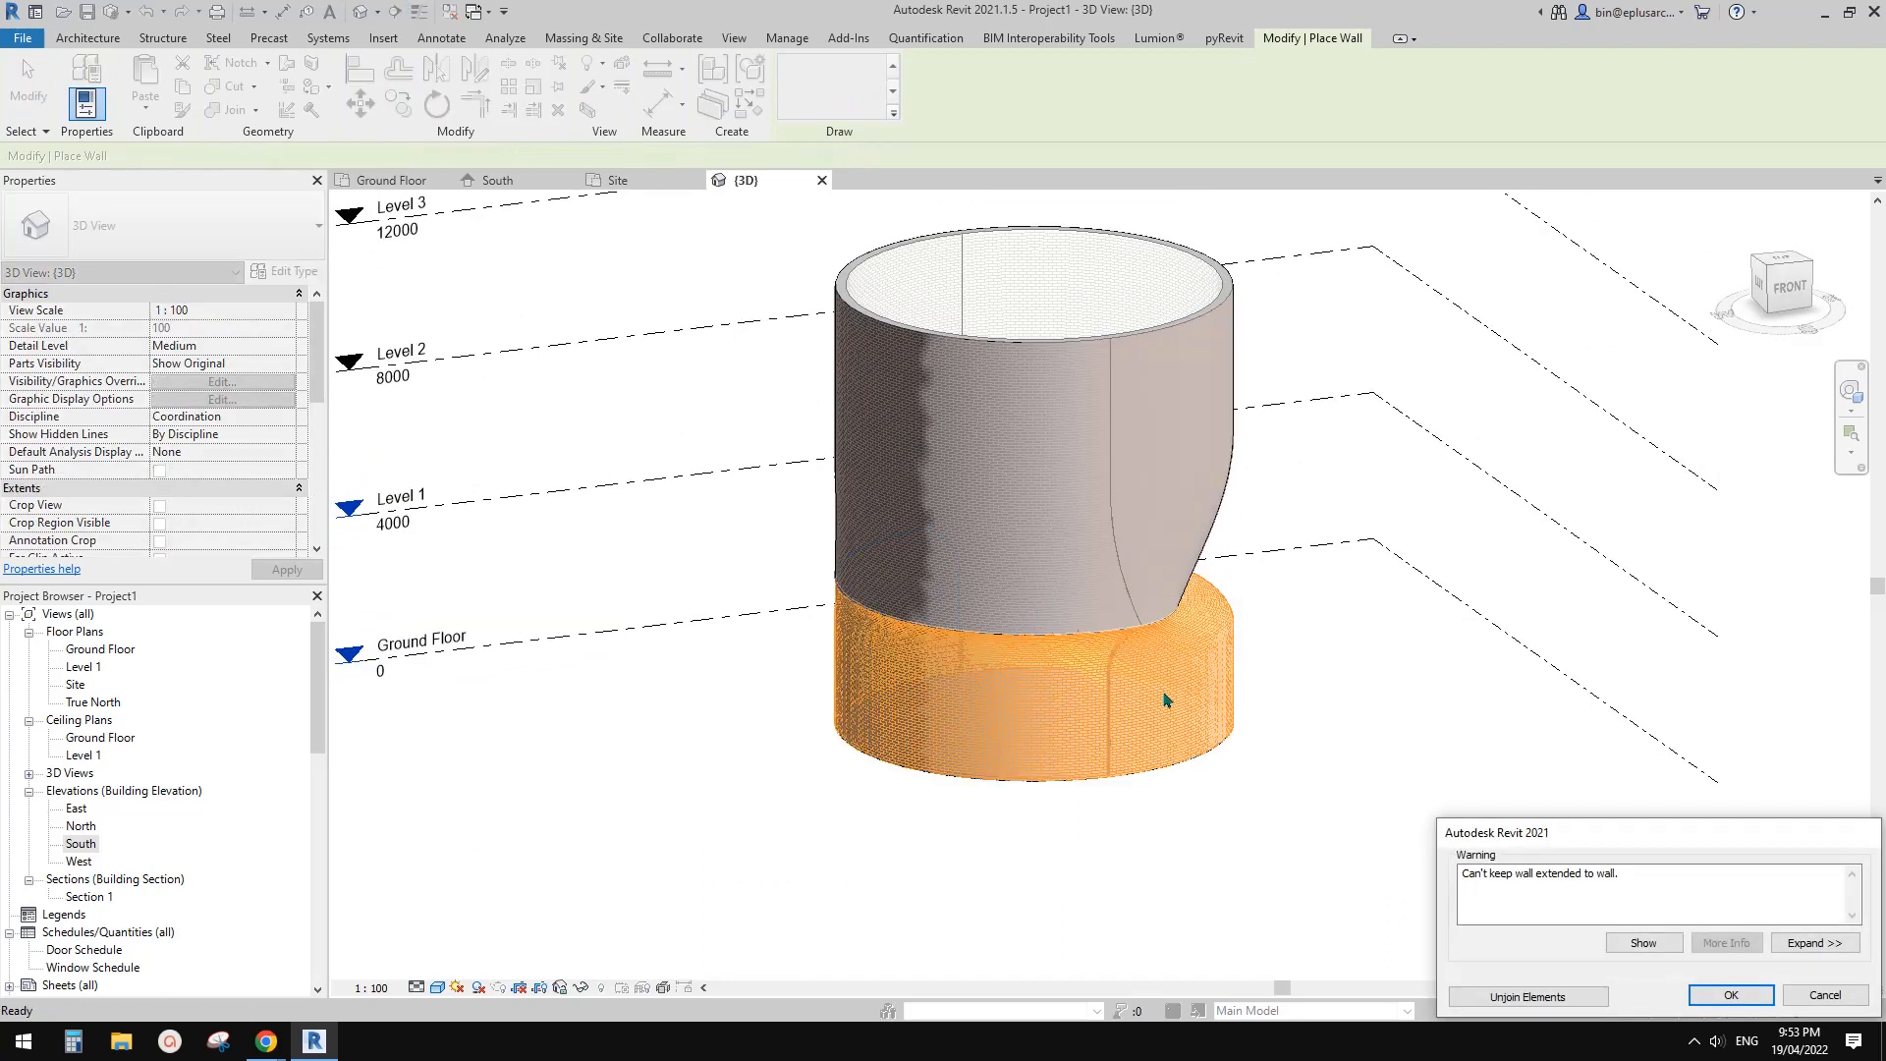
pyautogui.click(1744, 1002)
pyautogui.press('Escape')
# Examine the junction between the upper and lower curved walls around Level 1 from several angles
pyautogui.scroll(2, 1059, 705)
pyautogui.keyDown('shift'); pyautogui.moveTo(1023, 720); pyautogui.dragTo(895, 642, button='middle'); pyautogui.keyUp('shift')
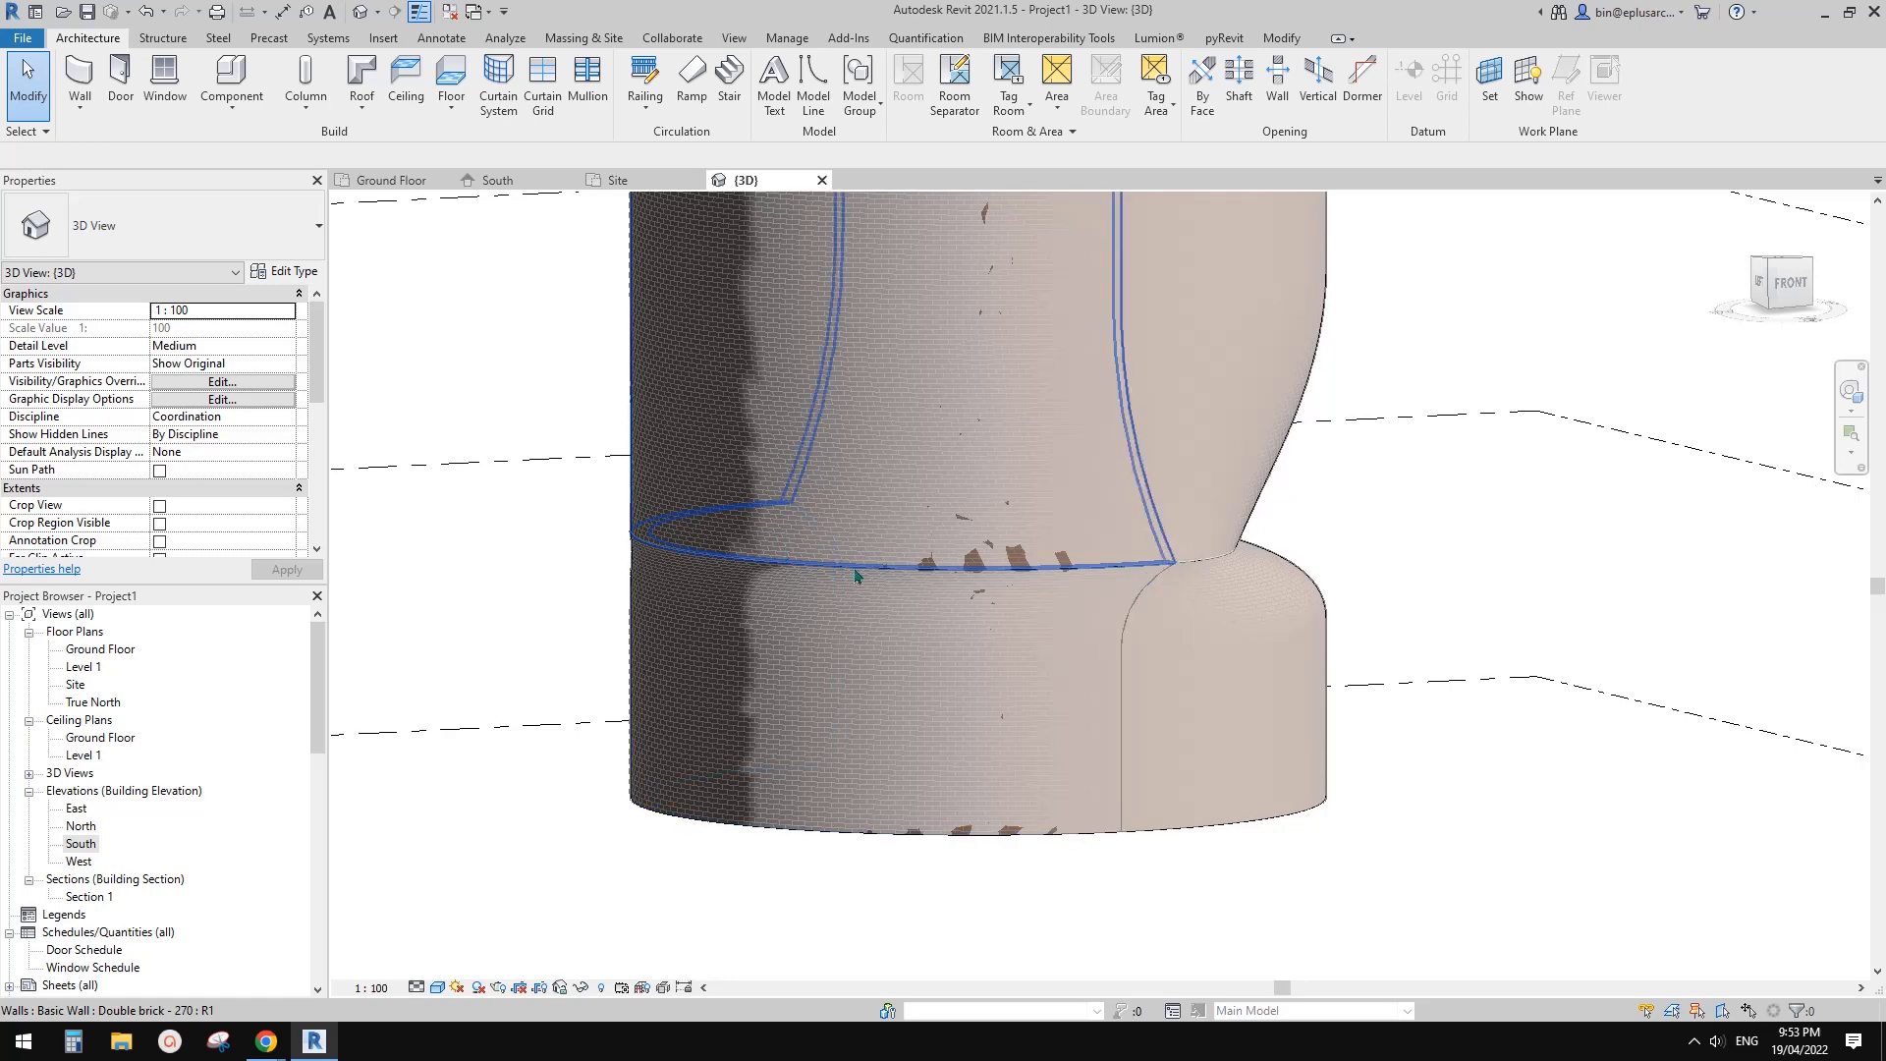
pyautogui.scroll(-3, 865, 609)
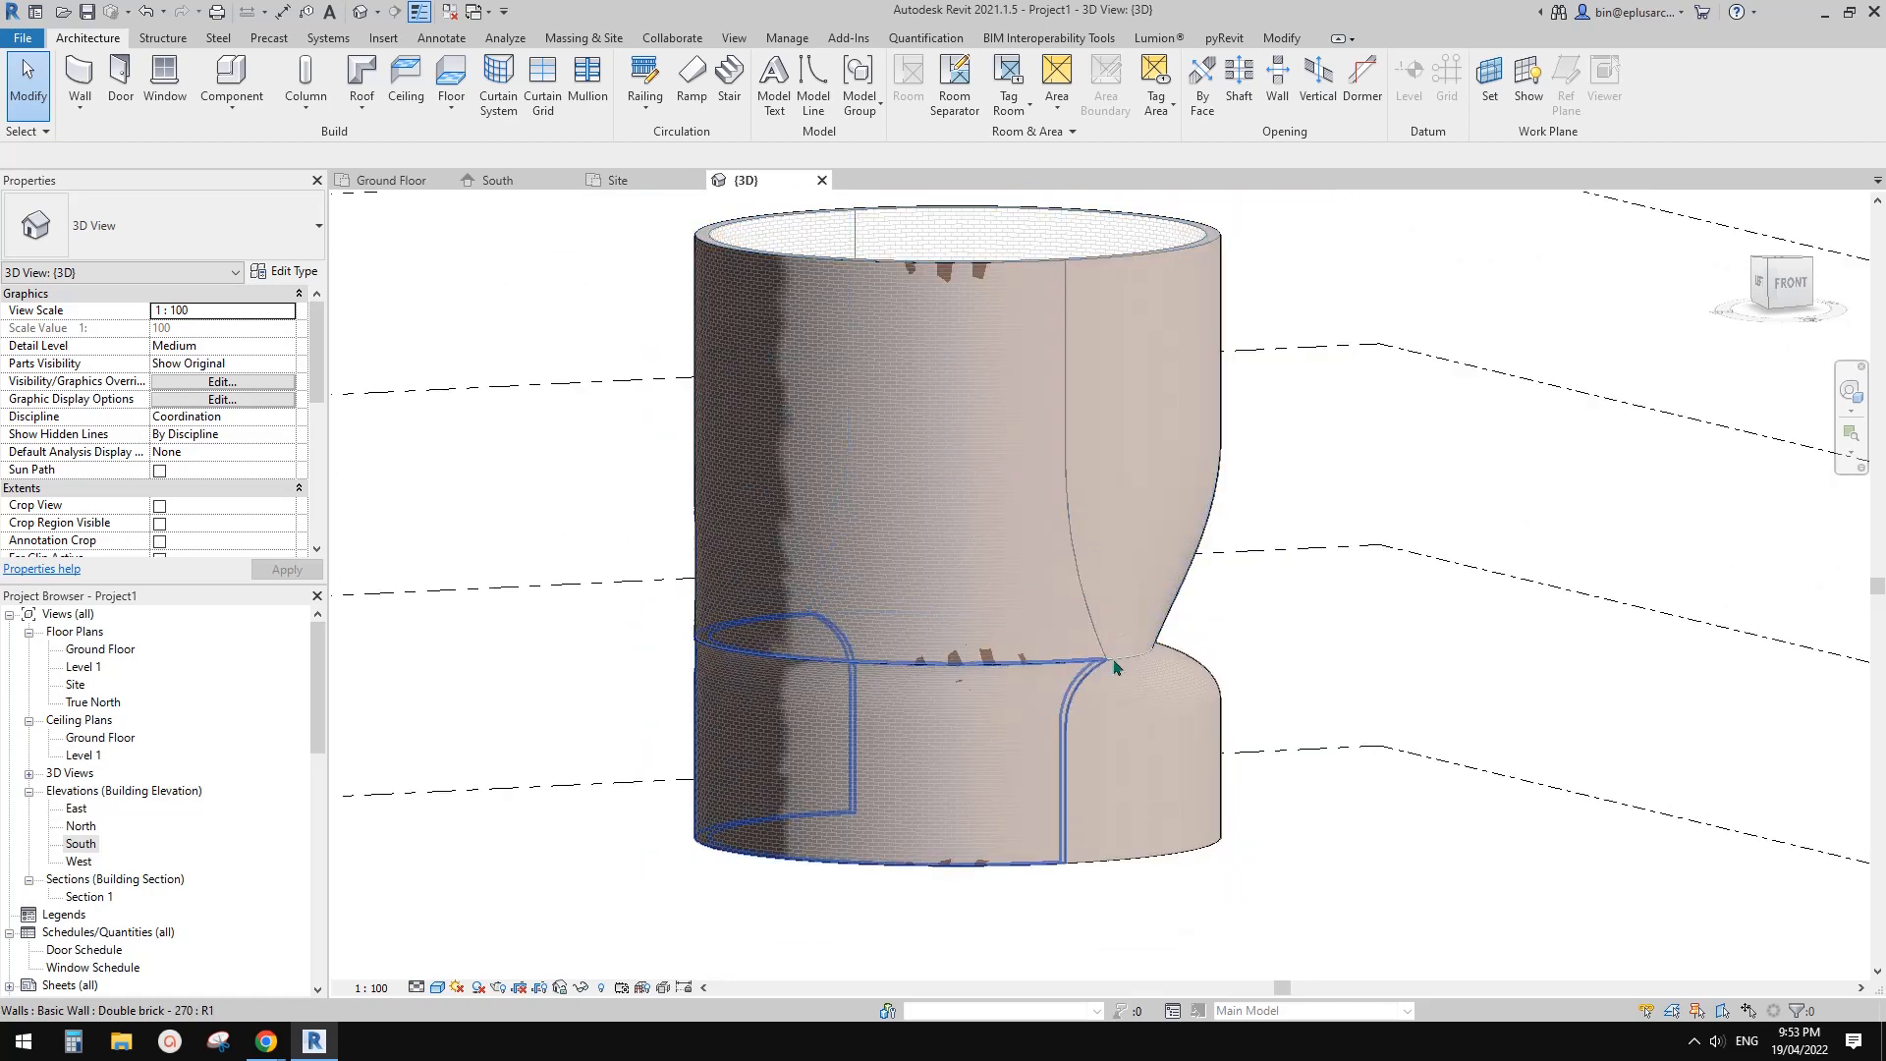
pyautogui.scroll(-2, 1085, 688)
pyautogui.keyDown('shift'); pyautogui.moveTo(1082, 730); pyautogui.dragTo(1070, 703, button='middle'); pyautogui.keyUp('shift')
pyautogui.scroll(3, 1013, 674)
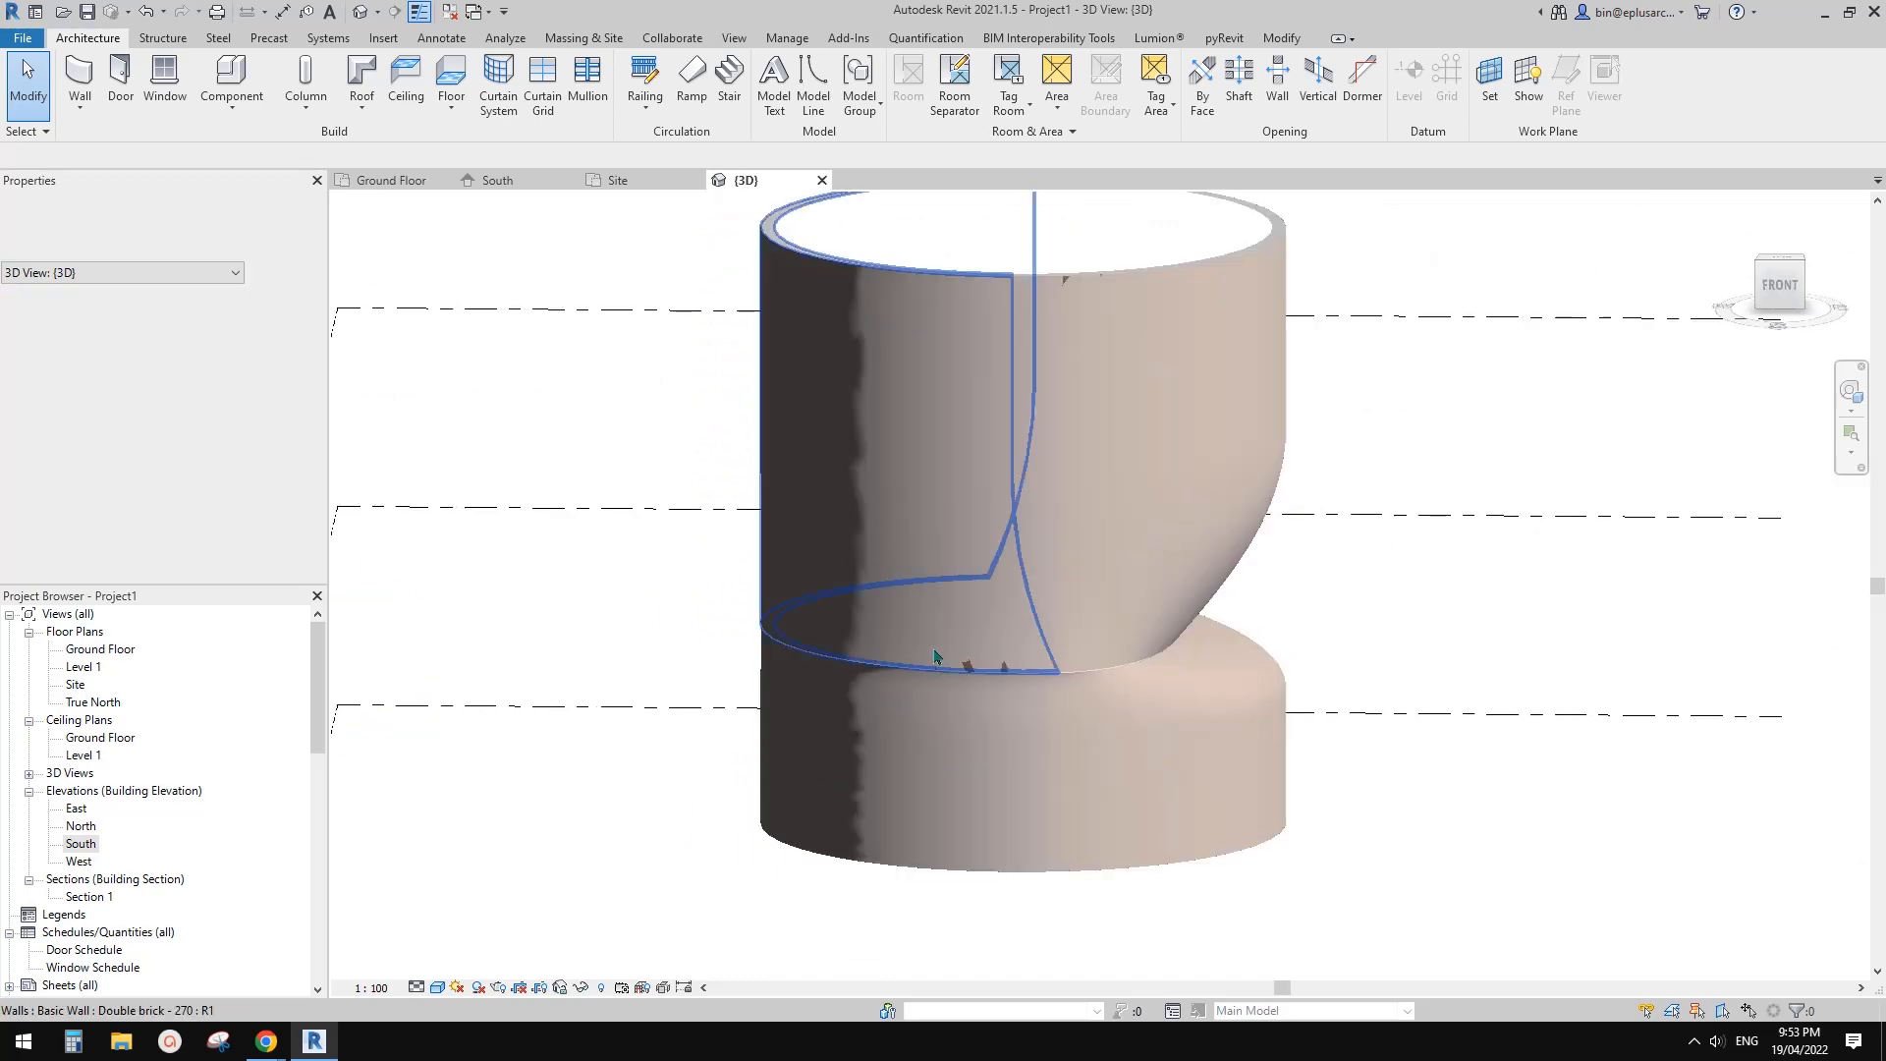
pyautogui.scroll(4, 1013, 674)
pyautogui.scroll(-5, 1149, 720)
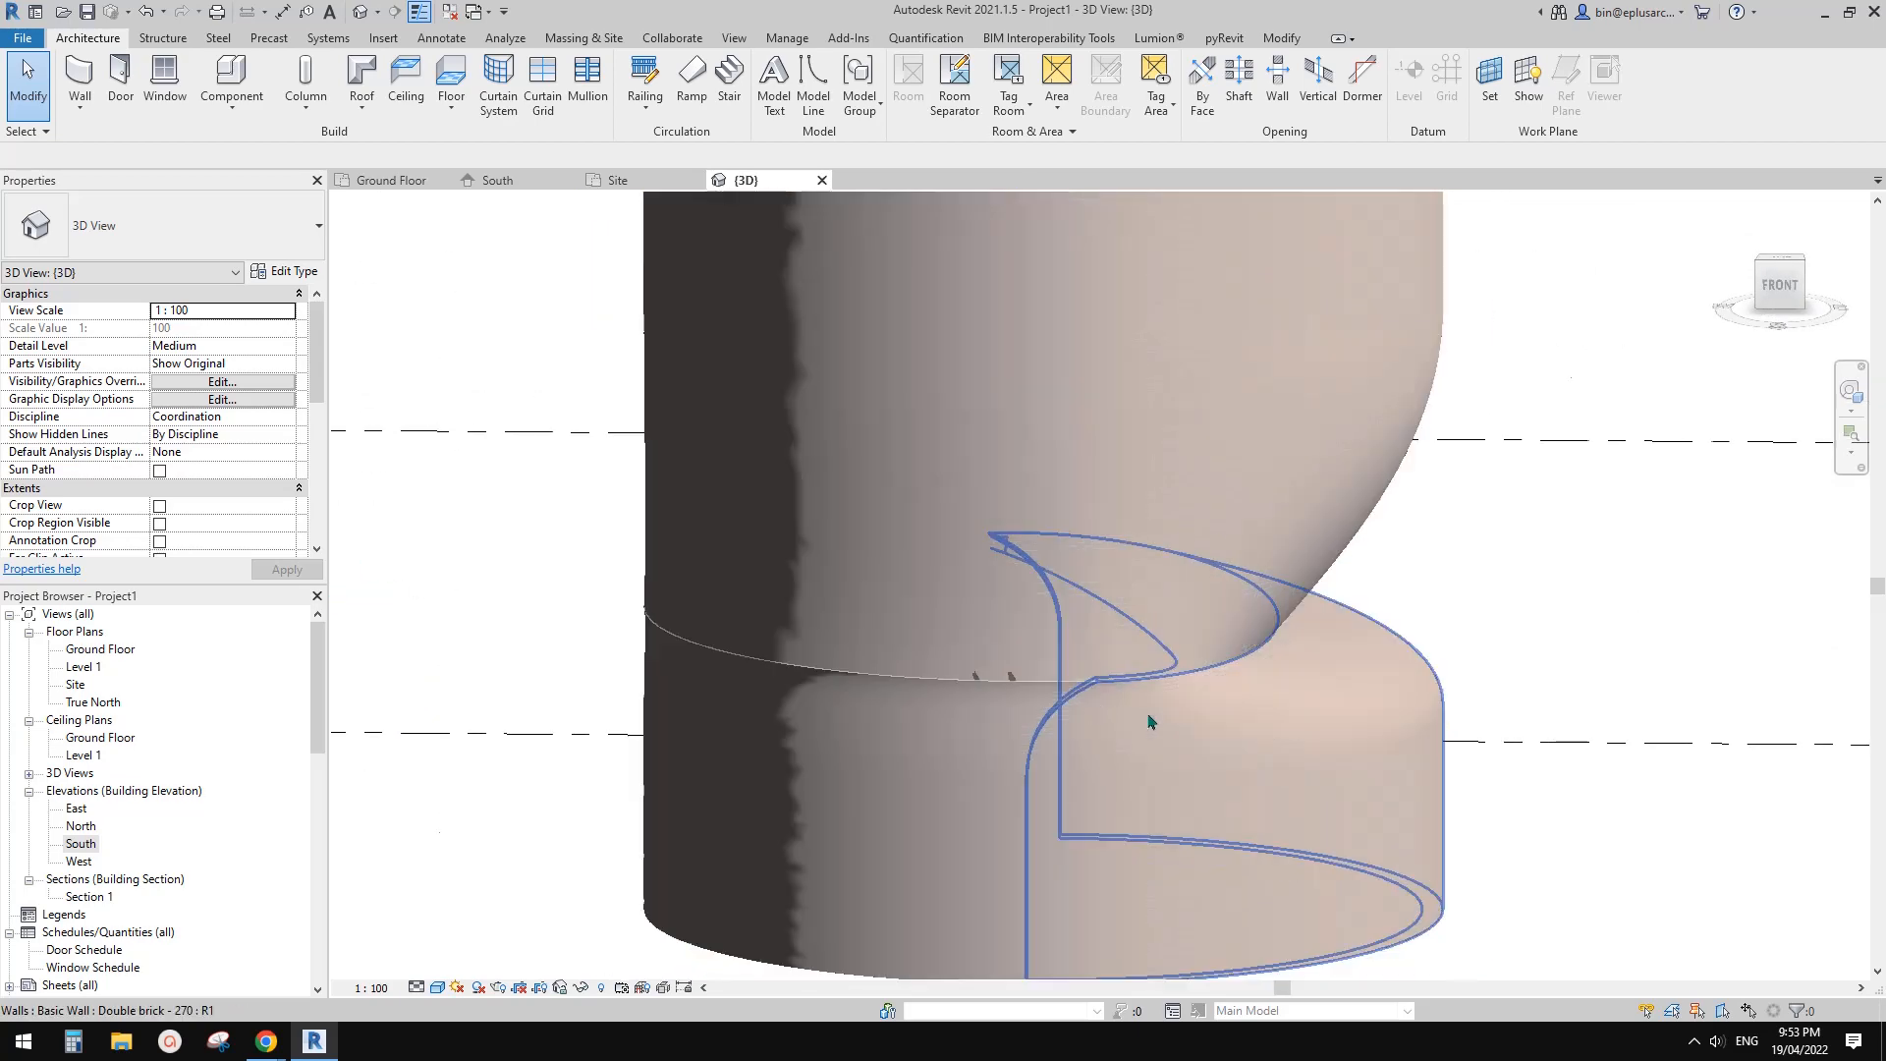
pyautogui.keyDown('shift'); pyautogui.moveTo(1150, 723); pyautogui.dragTo(1010, 739, button='middle'); pyautogui.keyUp('shift')
# Select all four connected tower walls and change their type to Generic 200mm Wall
pyautogui.click(1064, 519)
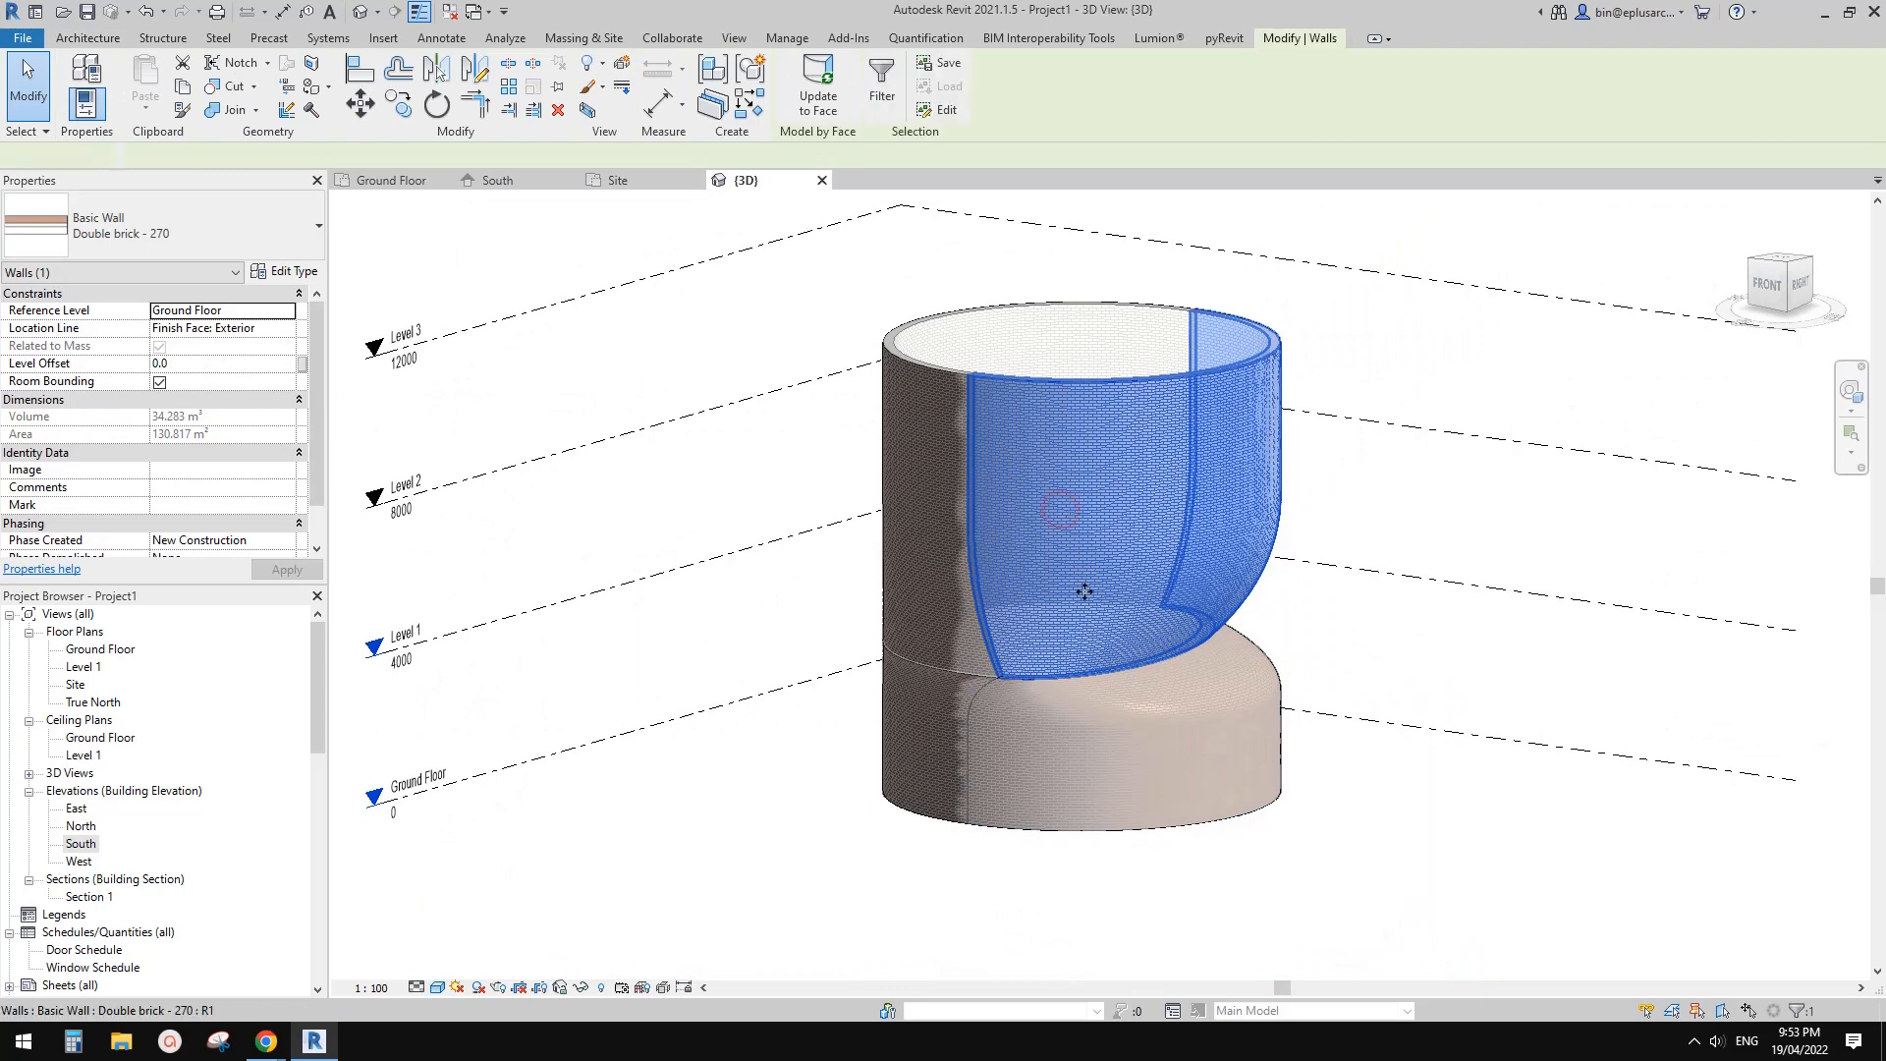
pyautogui.press('Tab')
pyautogui.click(1083, 591)
pyautogui.click(162, 226)
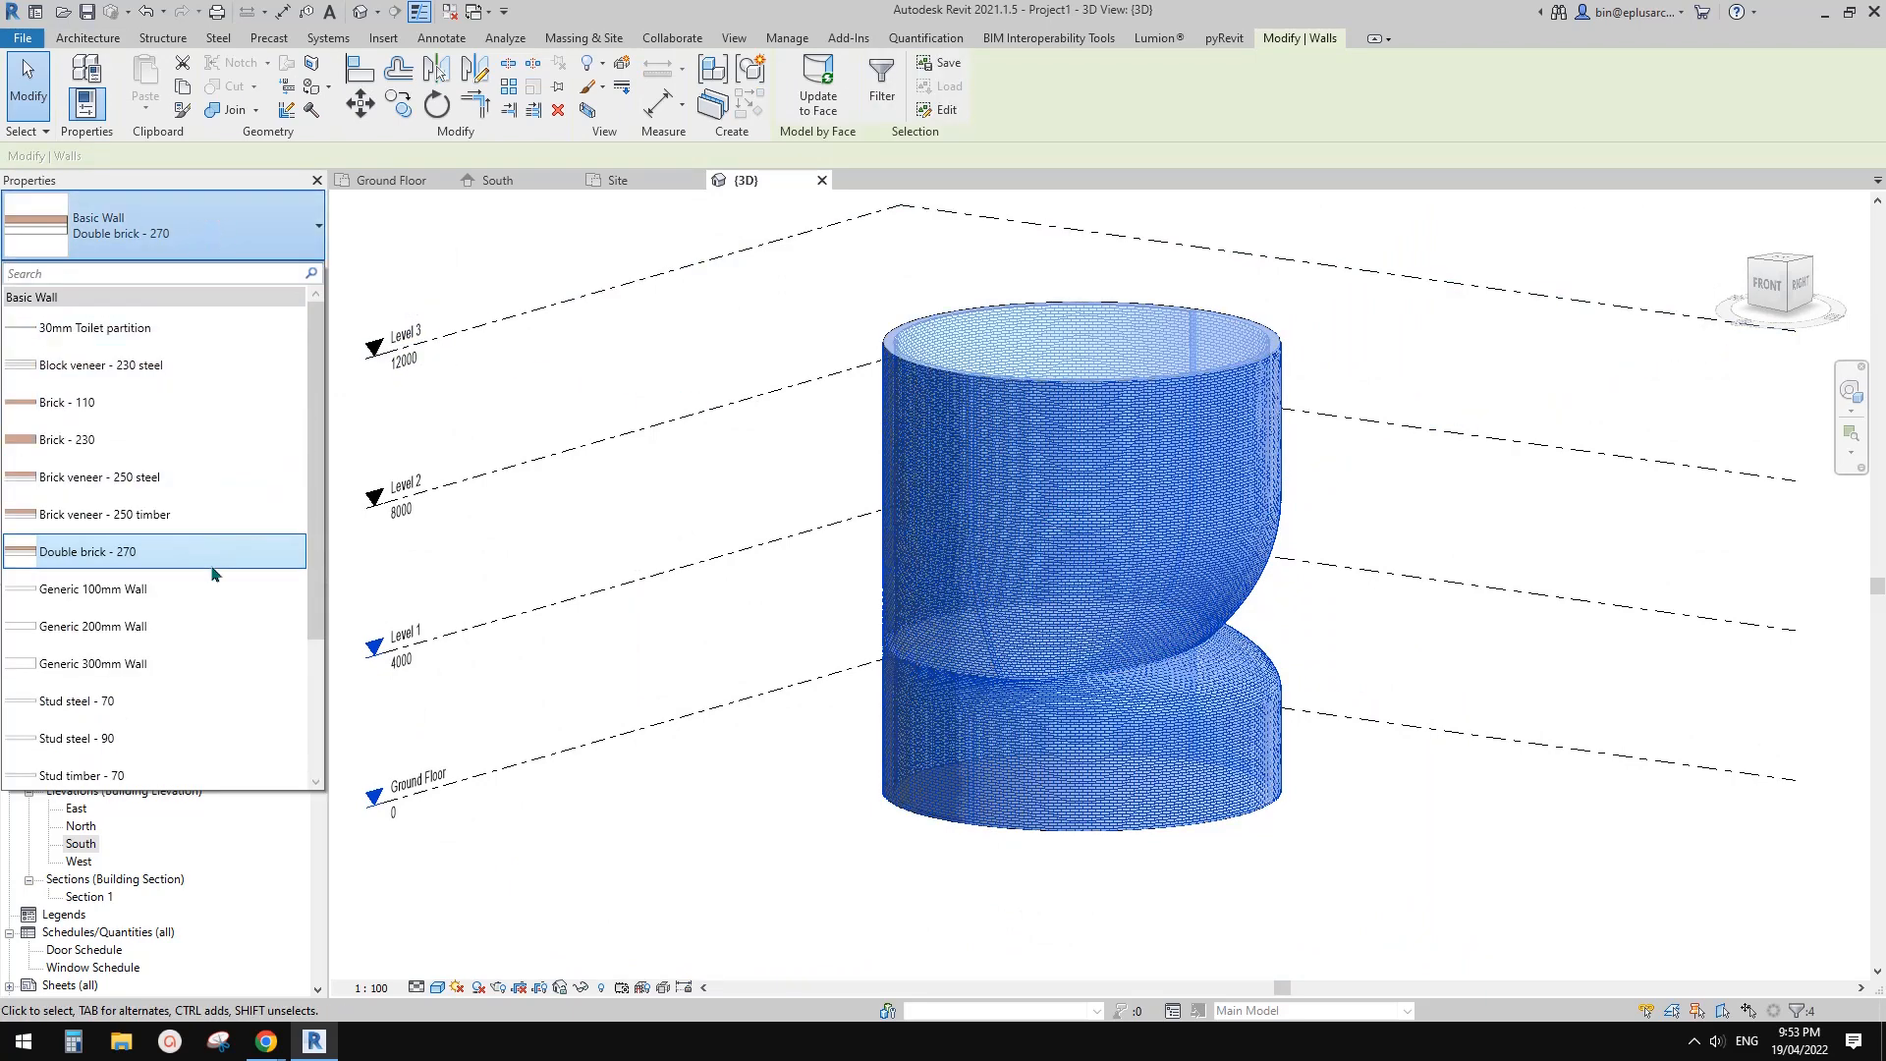
pyautogui.click(133, 537)
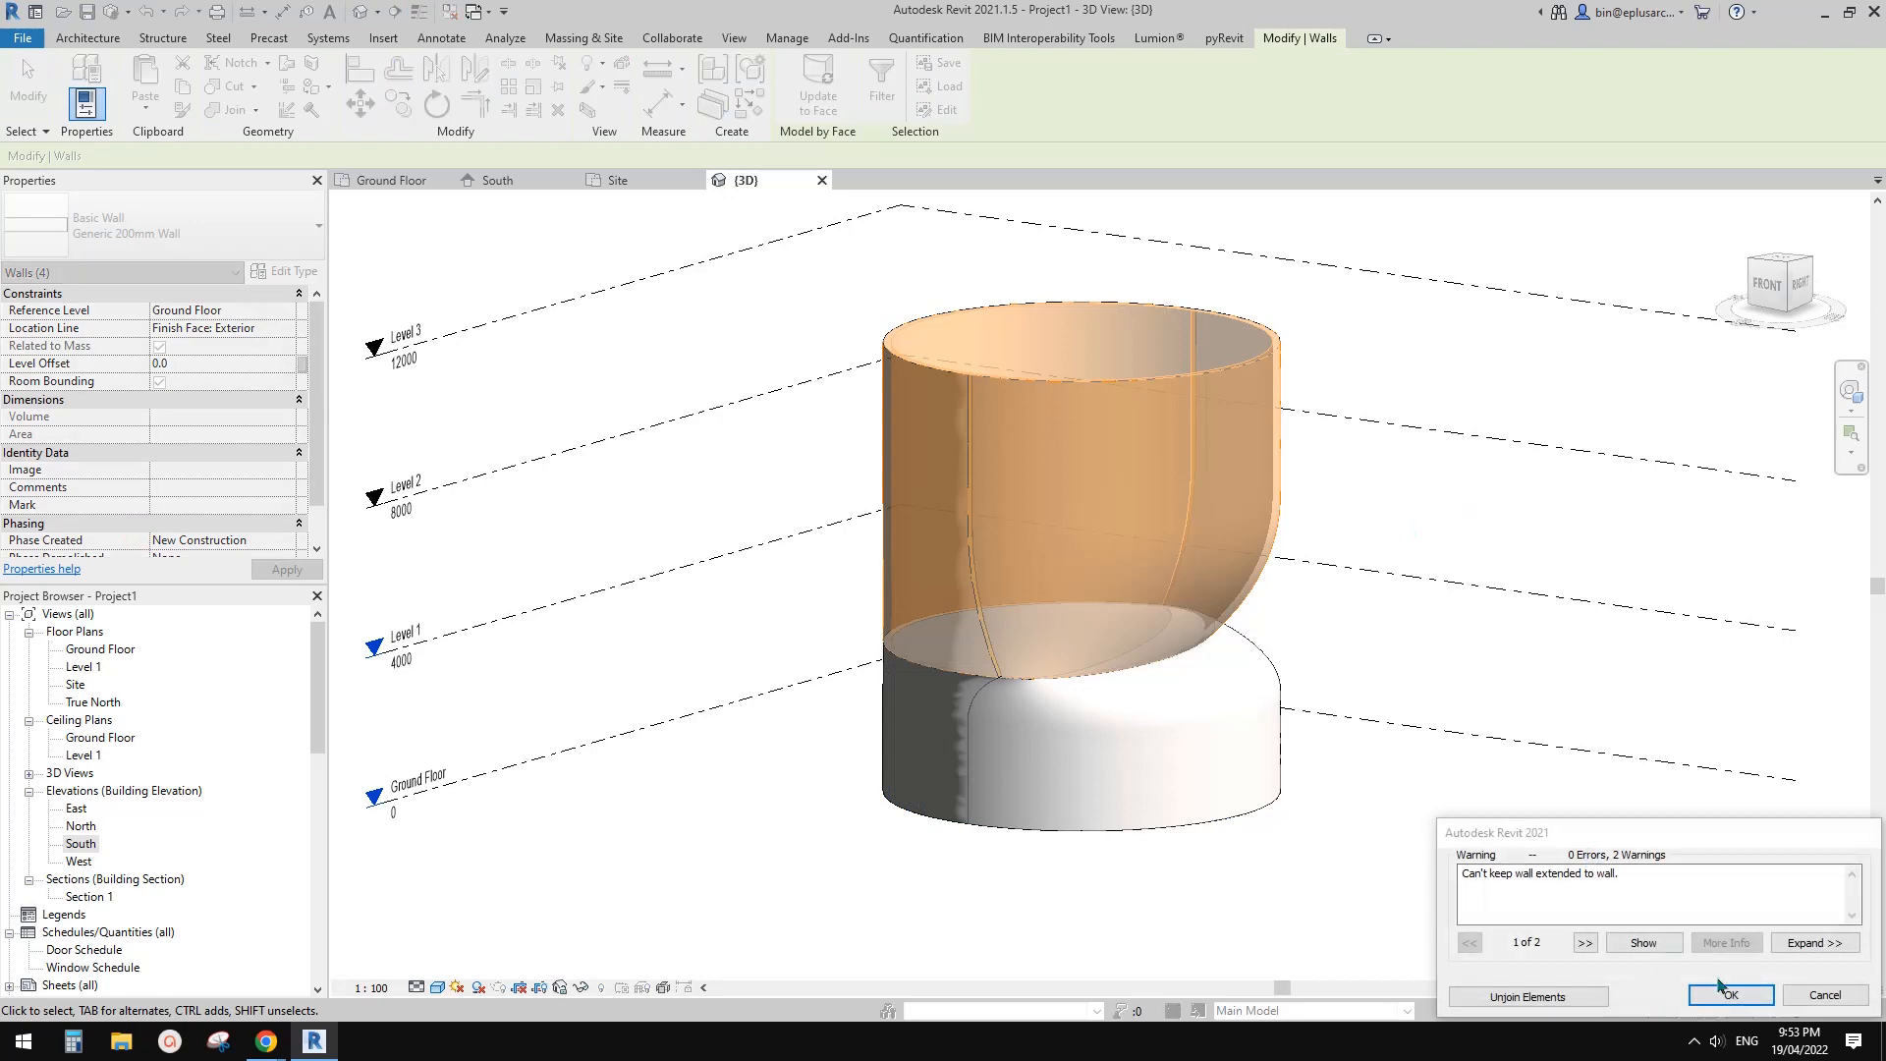
pyautogui.click(1357, 744)
# Start a Generic 150mm floor and set its work plane to Level 1
pyautogui.keyDown('shift'); pyautogui.moveTo(1357, 744); pyautogui.dragTo(1243, 759, button='middle'); pyautogui.keyUp('shift')
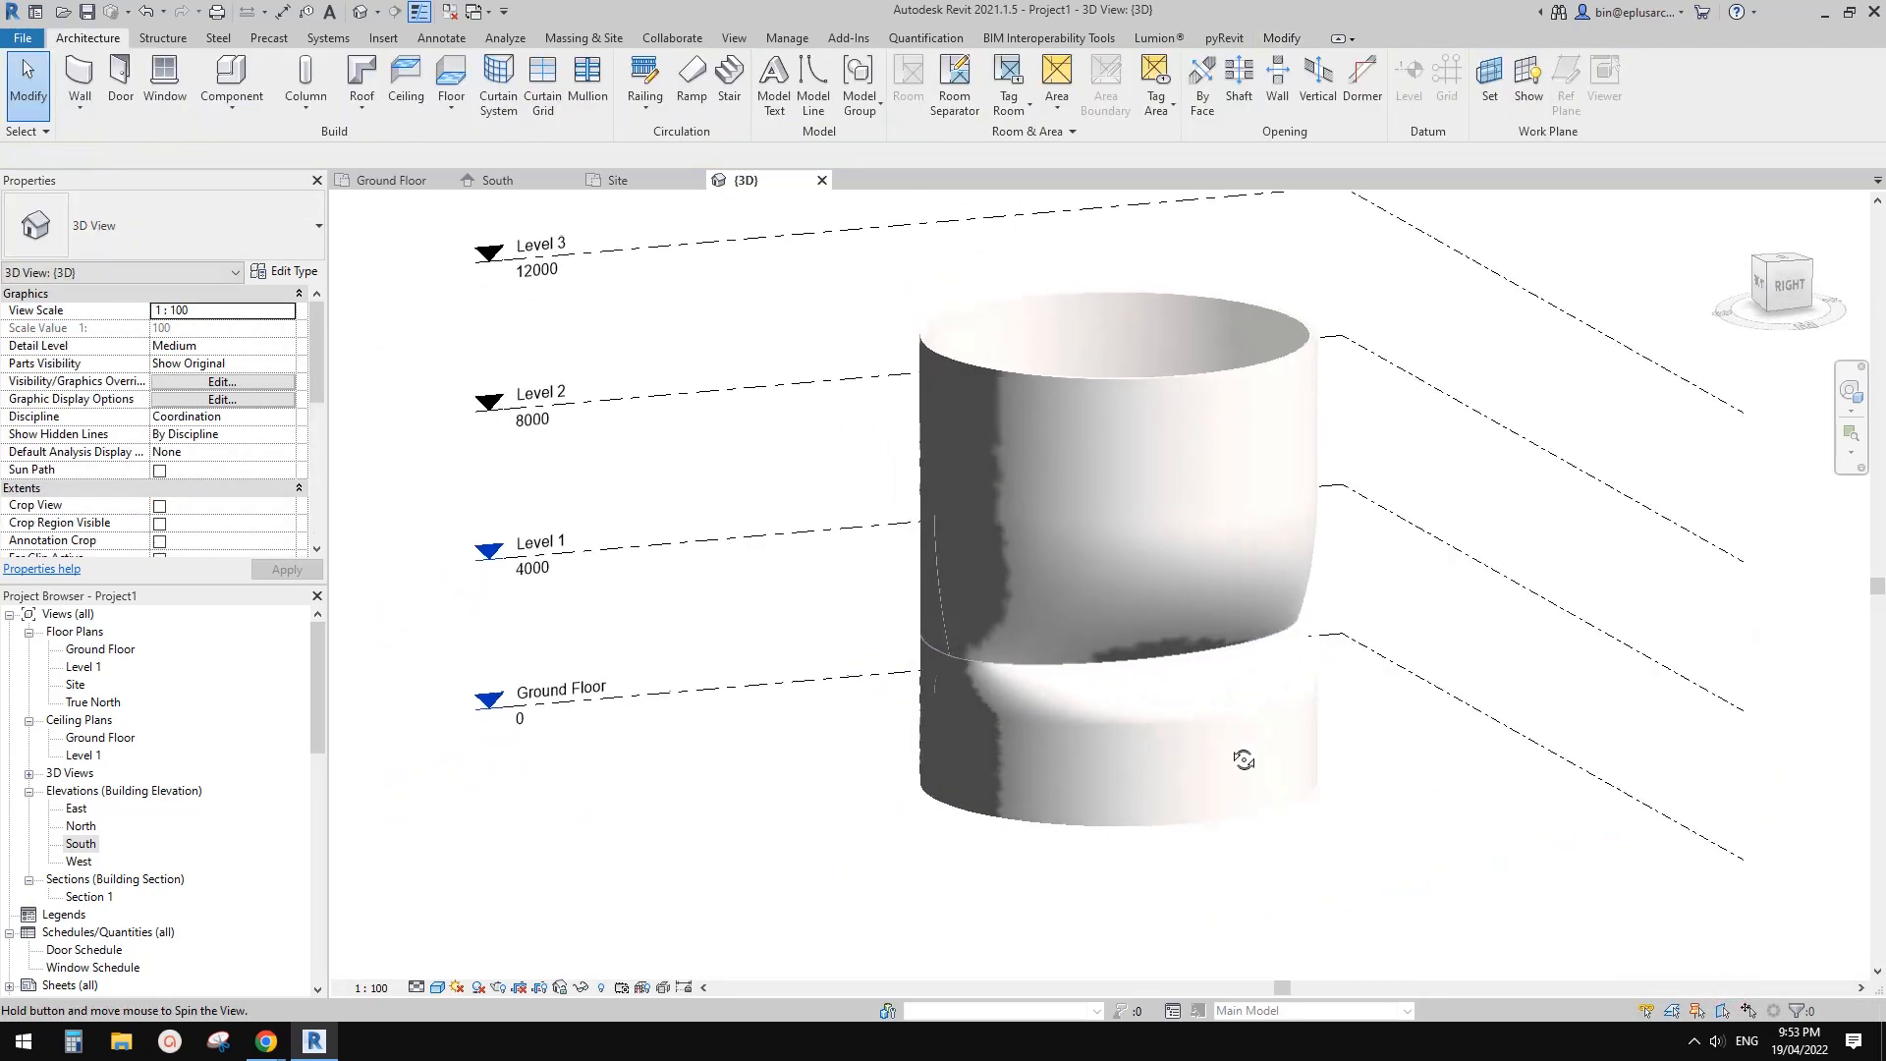
pyautogui.scroll(-1, 1264, 668)
pyautogui.moveTo(1215, 668); pyautogui.dragTo(1191, 603, button='middle')
pyautogui.scroll(-2, 1170, 593)
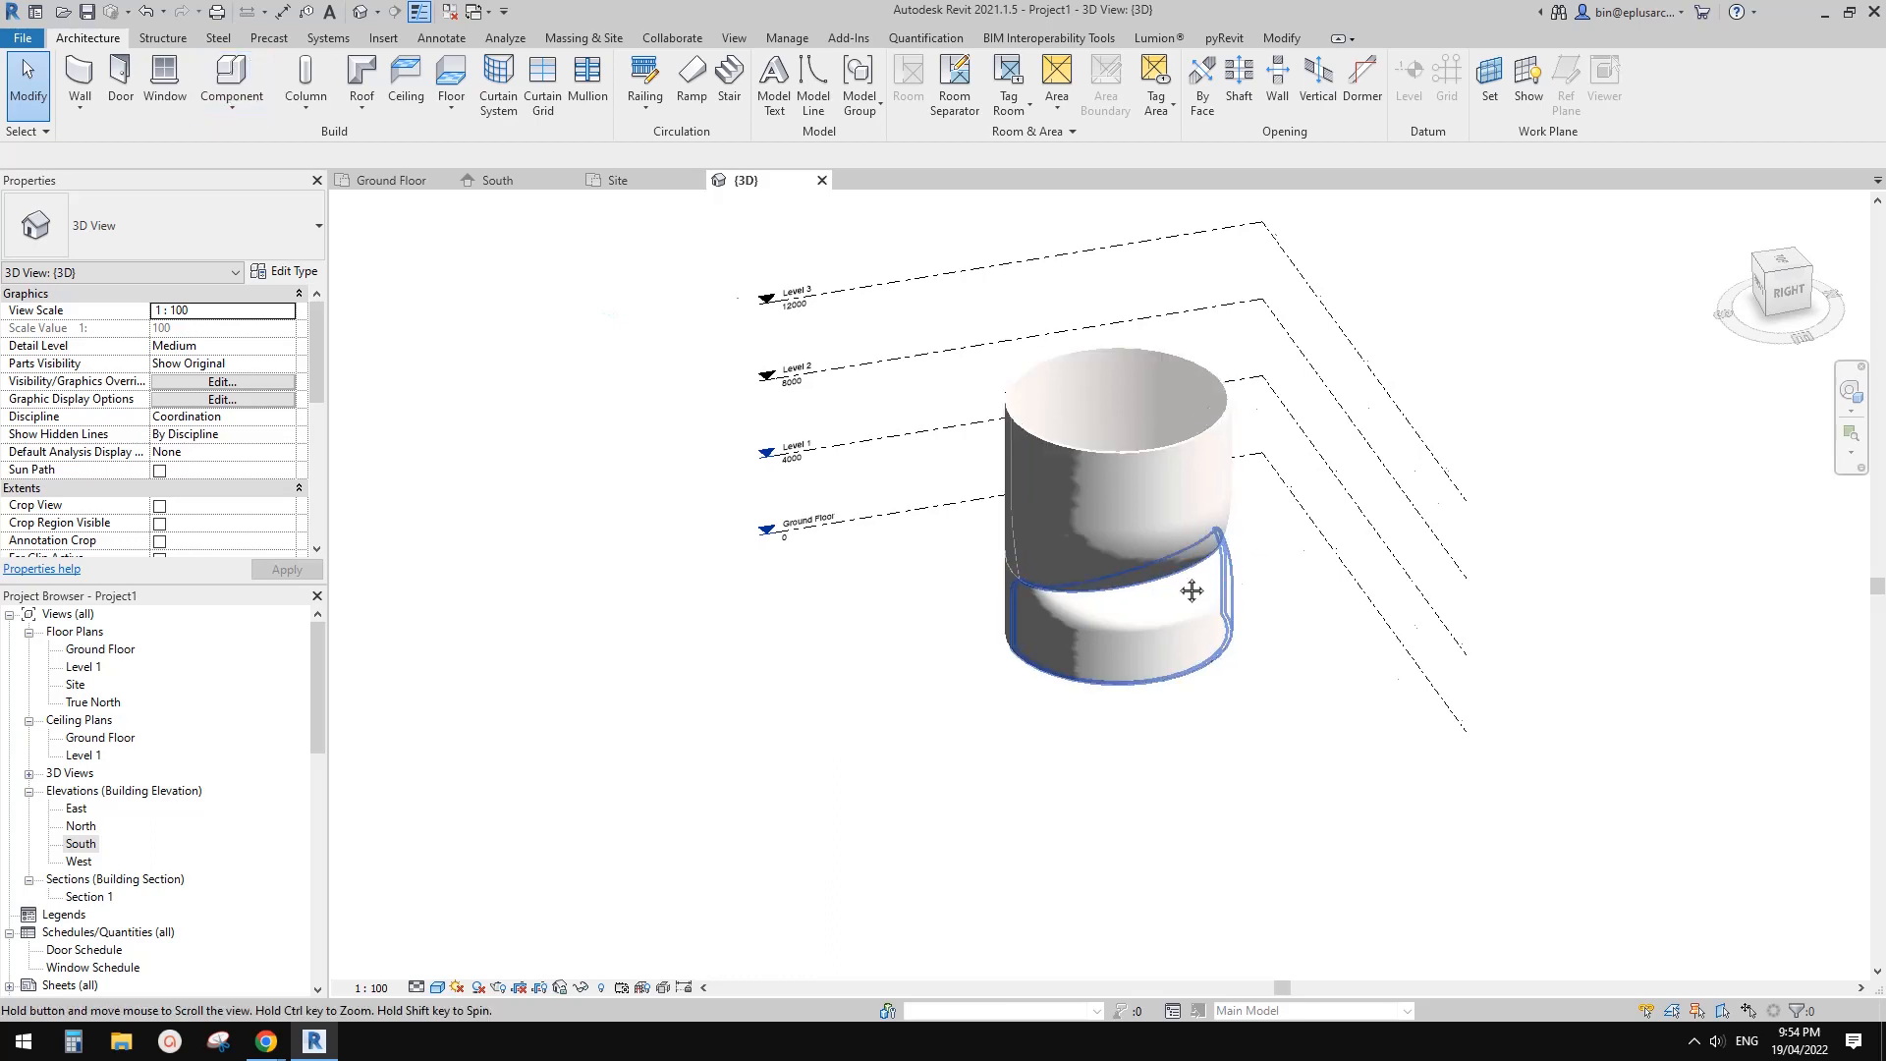
pyautogui.moveTo(1192, 593); pyautogui.dragTo(1107, 593, button='middle')
pyautogui.moveTo(754, 453); pyautogui.dragTo(724, 451, button='middle')
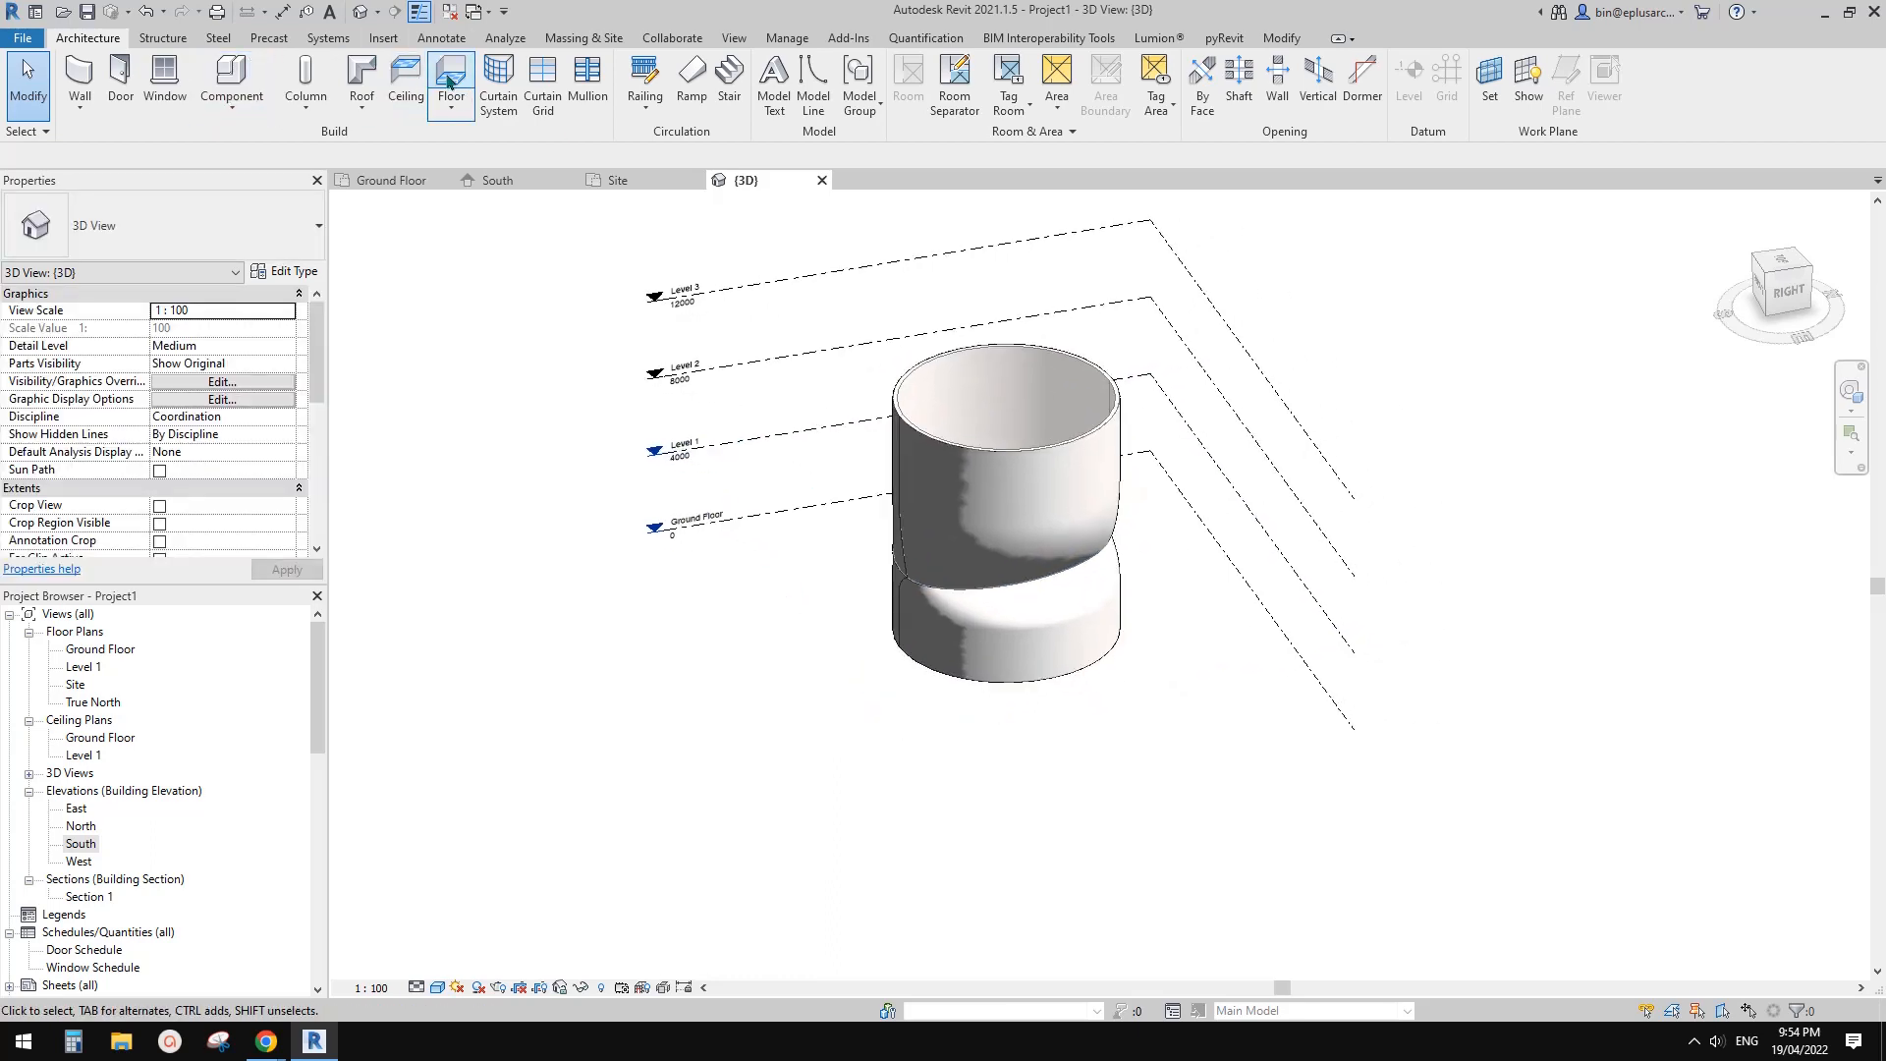
pyautogui.click(449, 81)
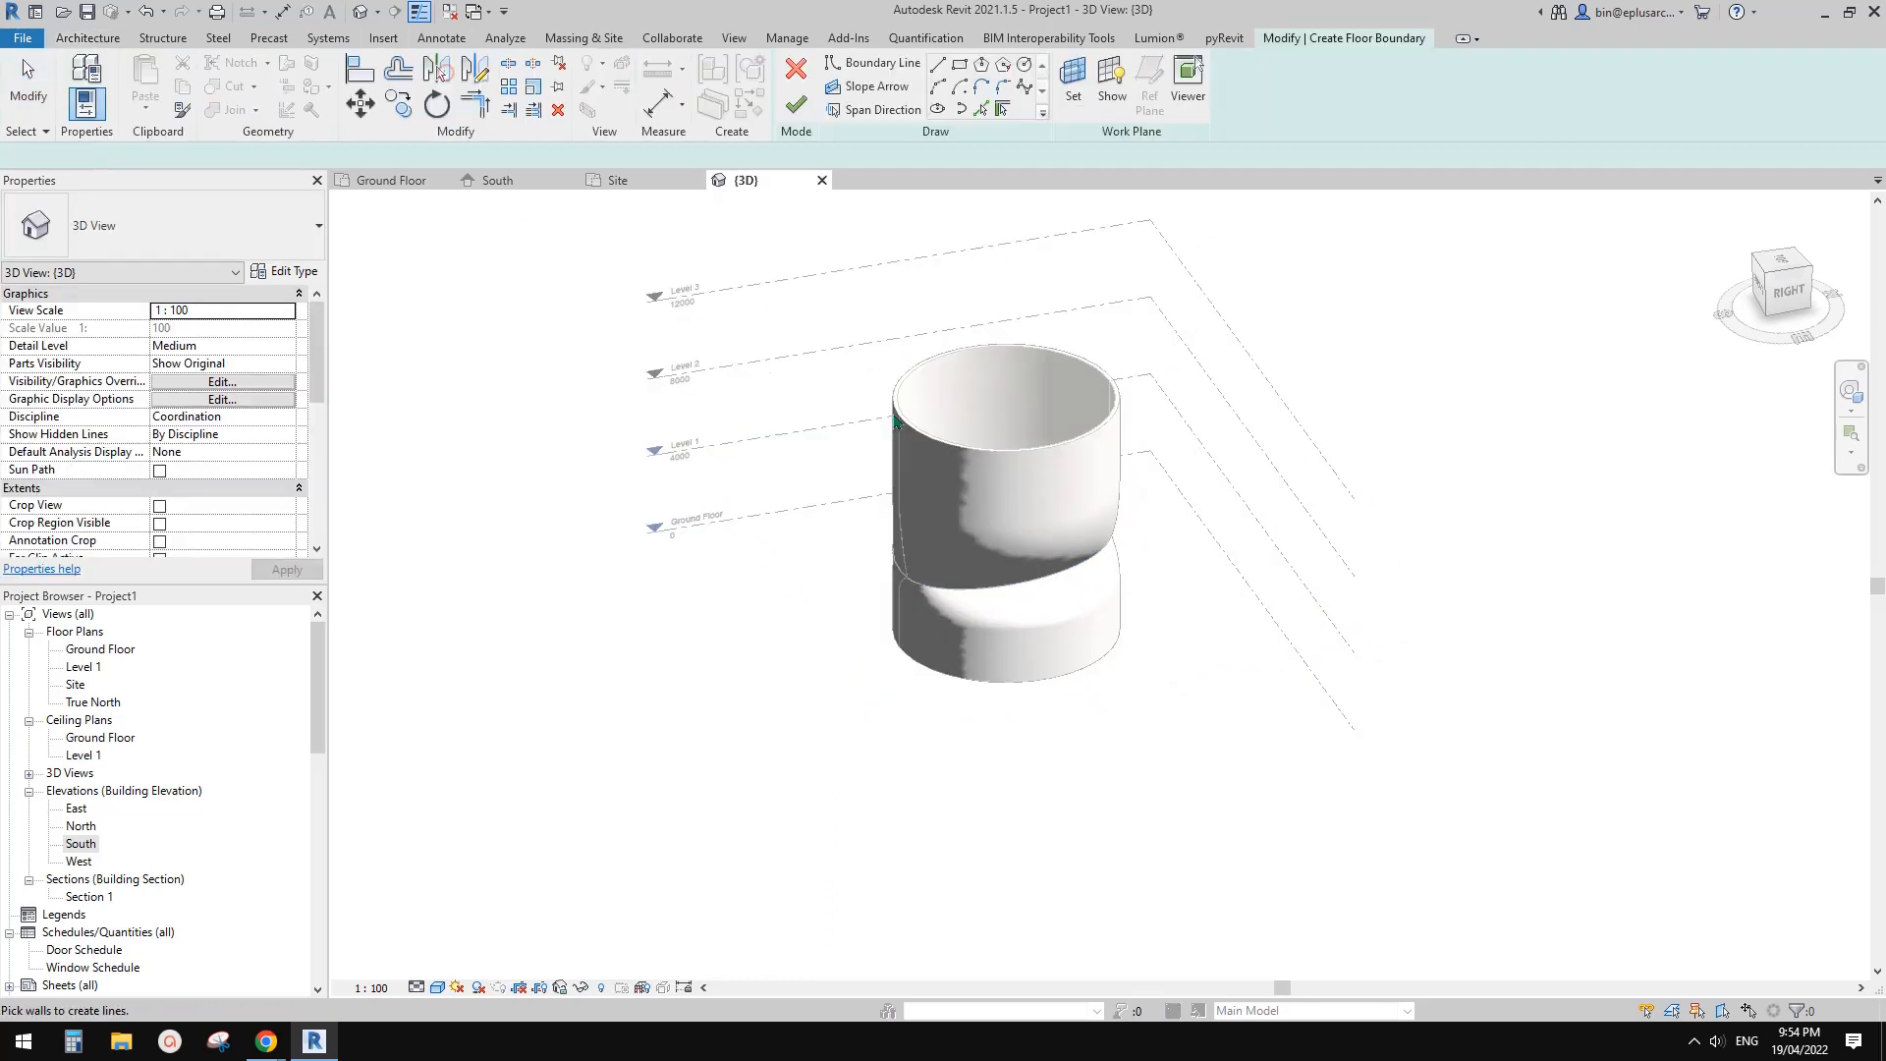
pyautogui.click(1073, 86)
pyautogui.click(830, 434)
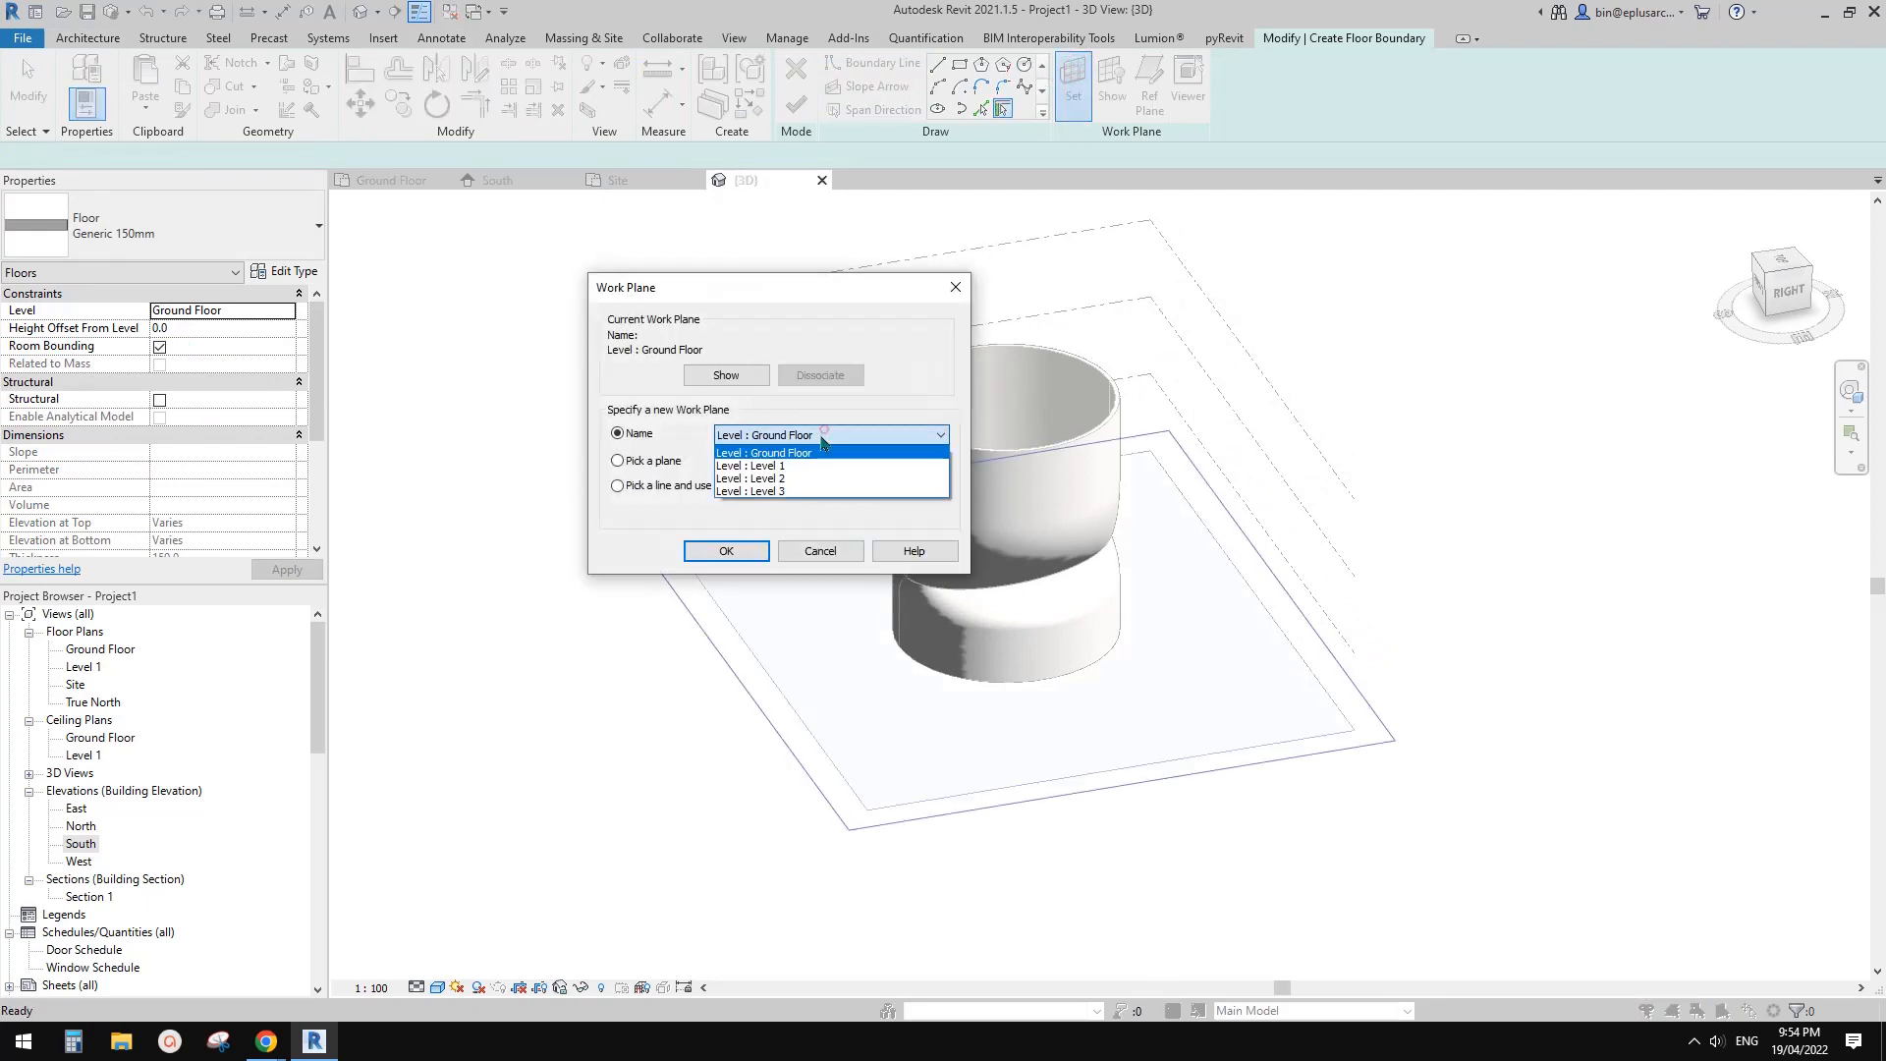
pyautogui.click(769, 458)
pyautogui.click(747, 550)
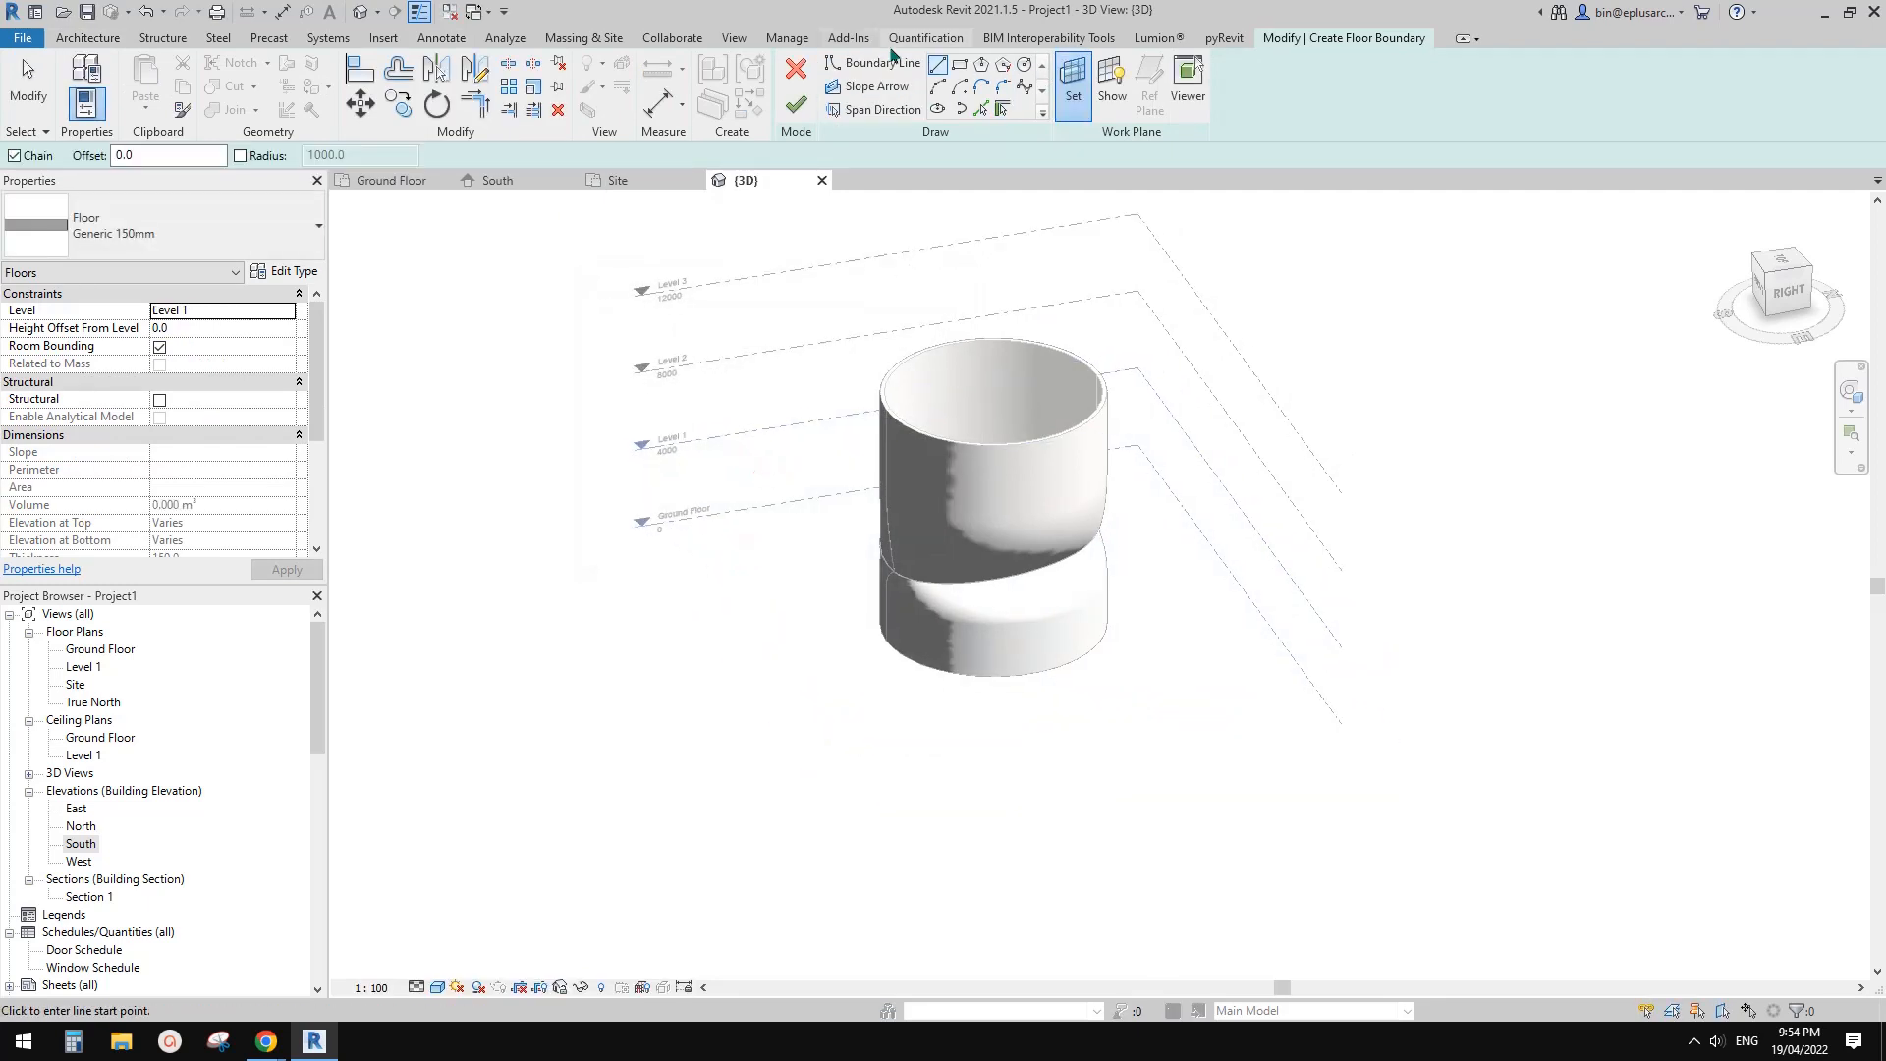
# Sketch an angled rectangular floor boundary about 15400 mm long across the tower's cut-back side in top view and finish the floor
pyautogui.click(960, 67)
pyautogui.moveTo(1140, 703); pyautogui.dragTo(1082, 779)
pyautogui.keyDown('shift'); pyautogui.moveTo(1081, 779); pyautogui.dragTo(1023, 776, button='middle'); pyautogui.keyUp('shift')
pyautogui.keyDown('shift'); pyautogui.moveTo(1023, 576); pyautogui.dragTo(1022, 648, button='middle'); pyautogui.keyUp('shift')
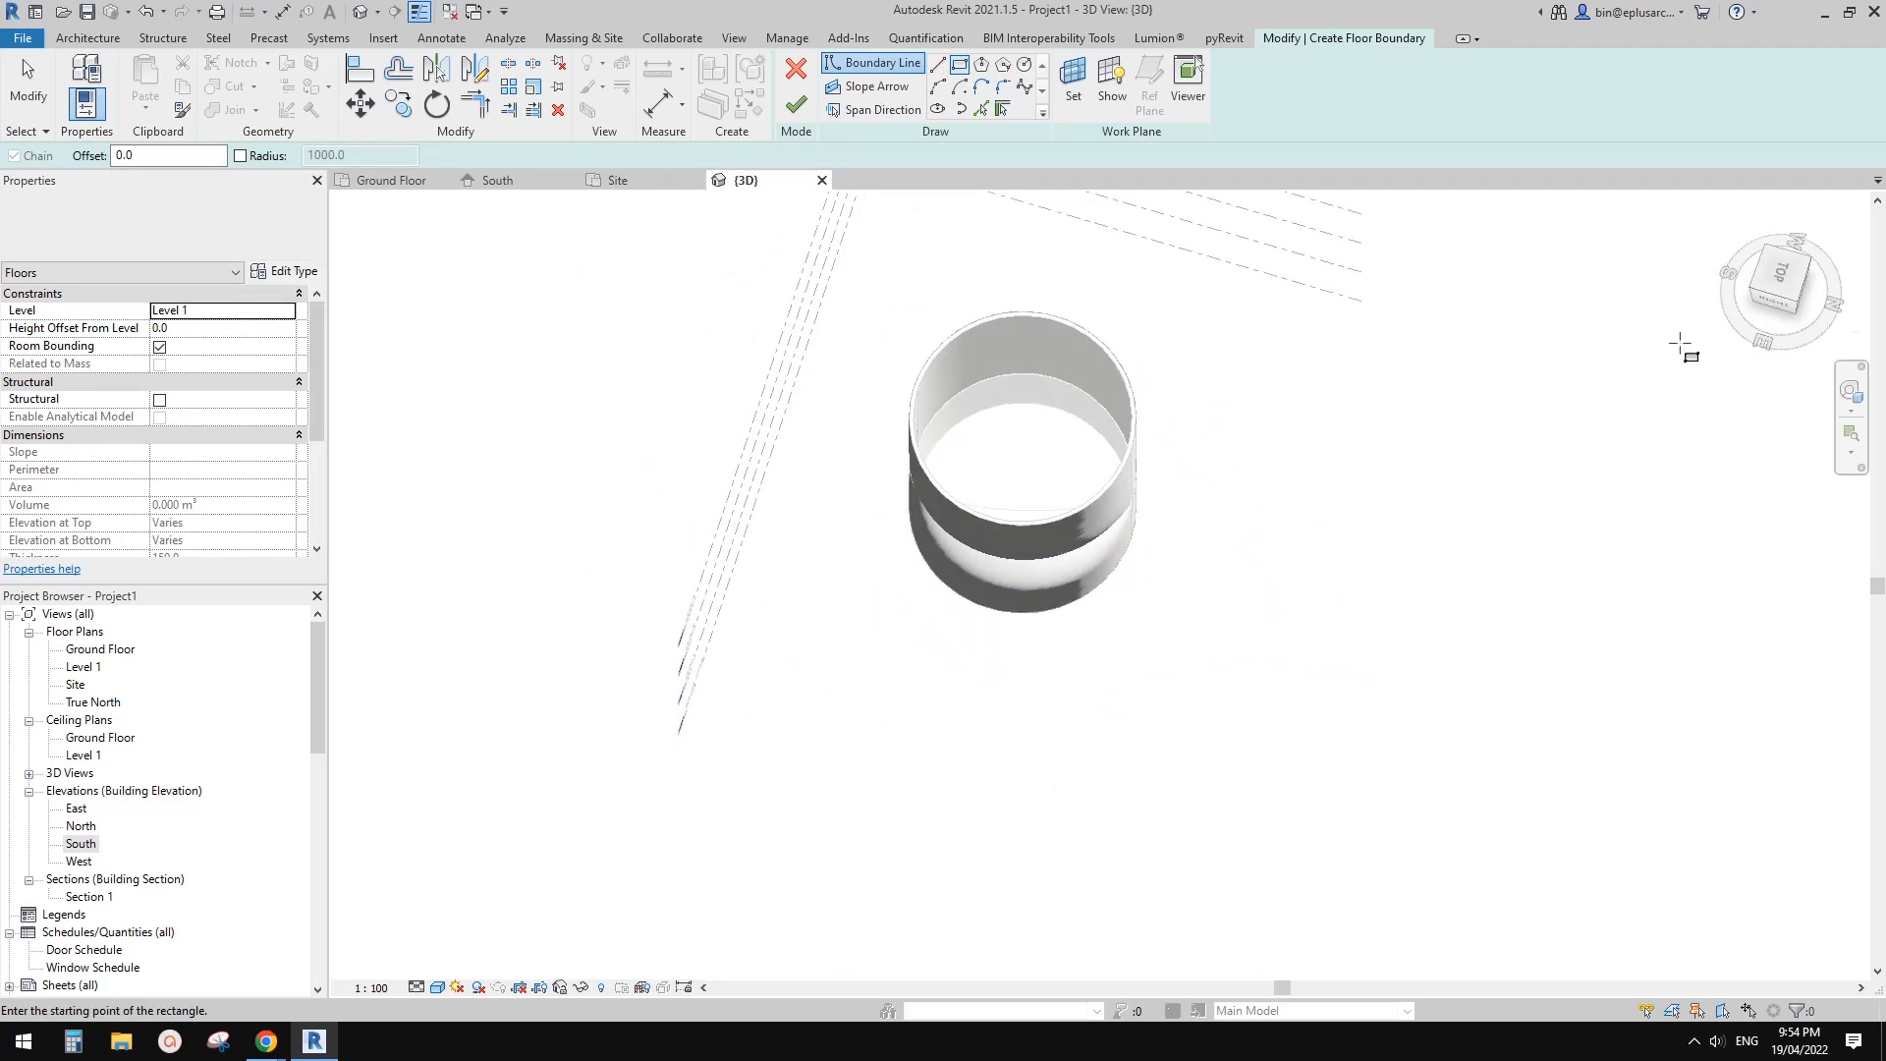
pyautogui.click(1784, 283)
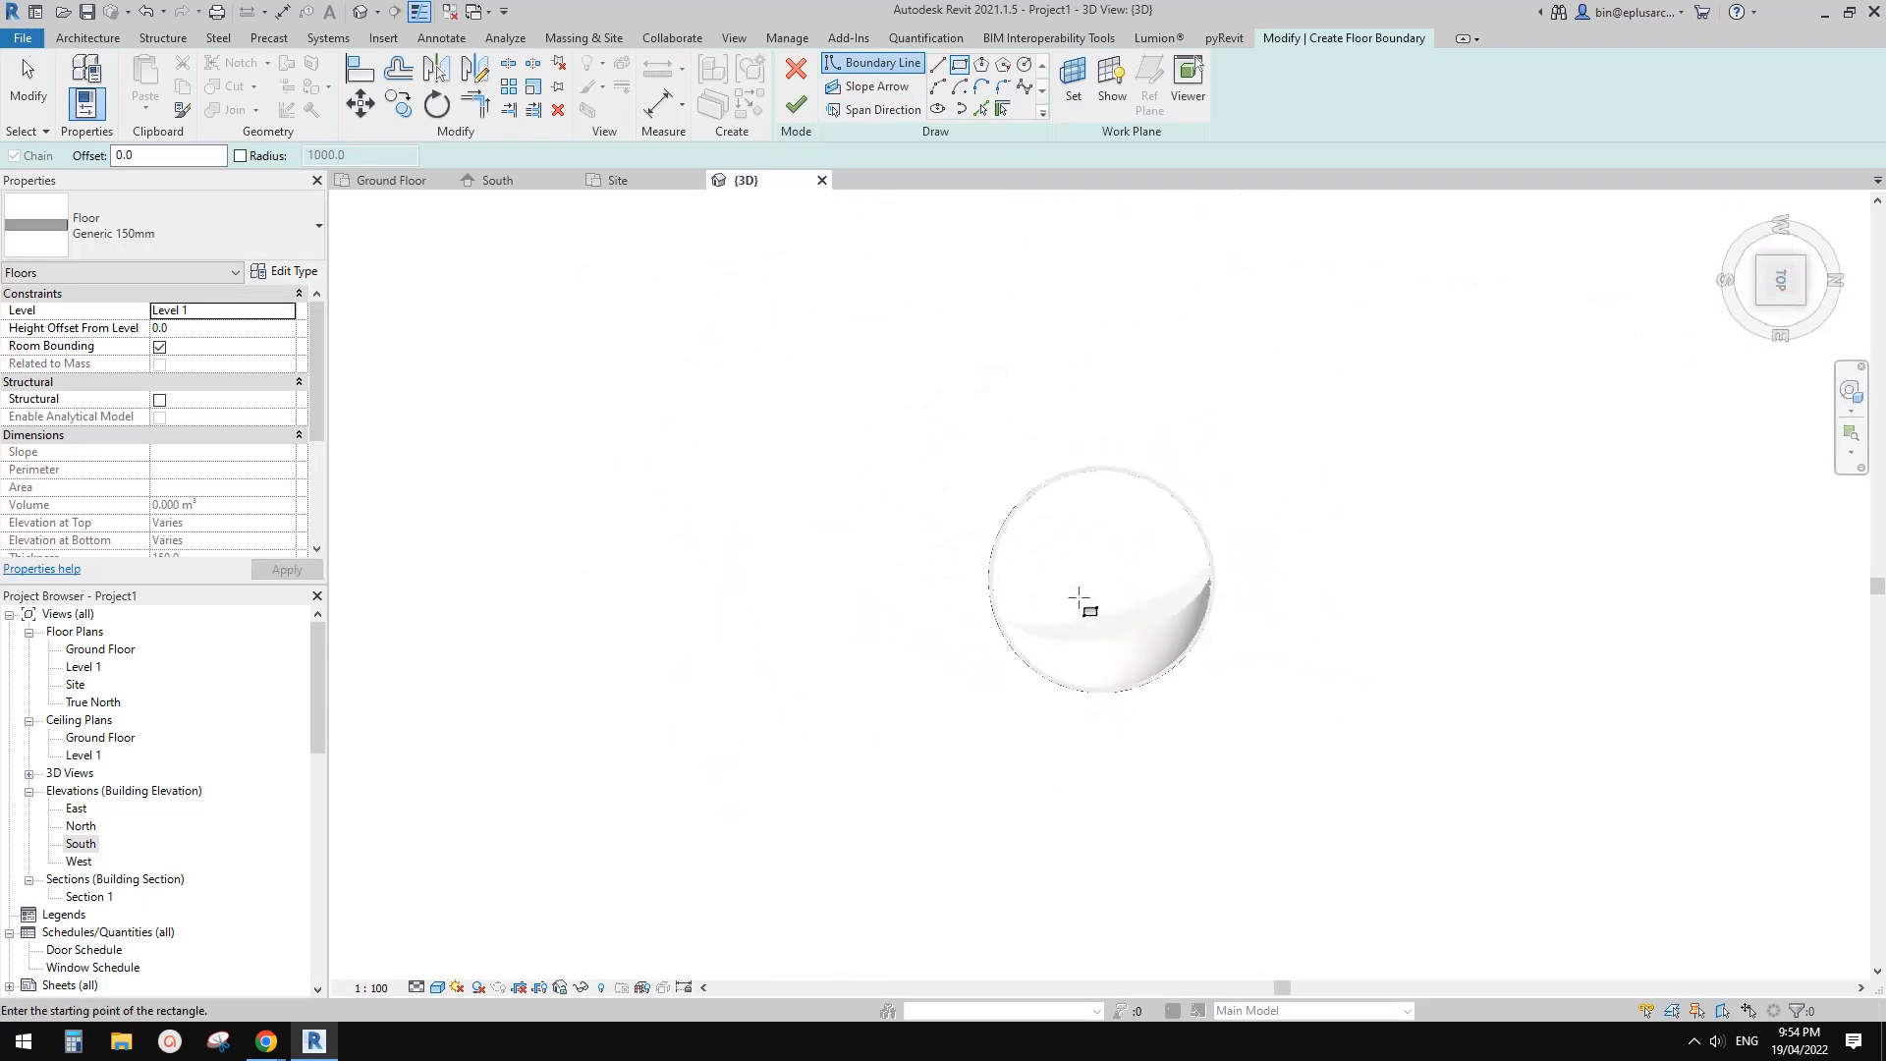
pyautogui.moveTo(1169, 645); pyautogui.dragTo(1181, 579, button='middle')
pyautogui.scroll(3, 1182, 582)
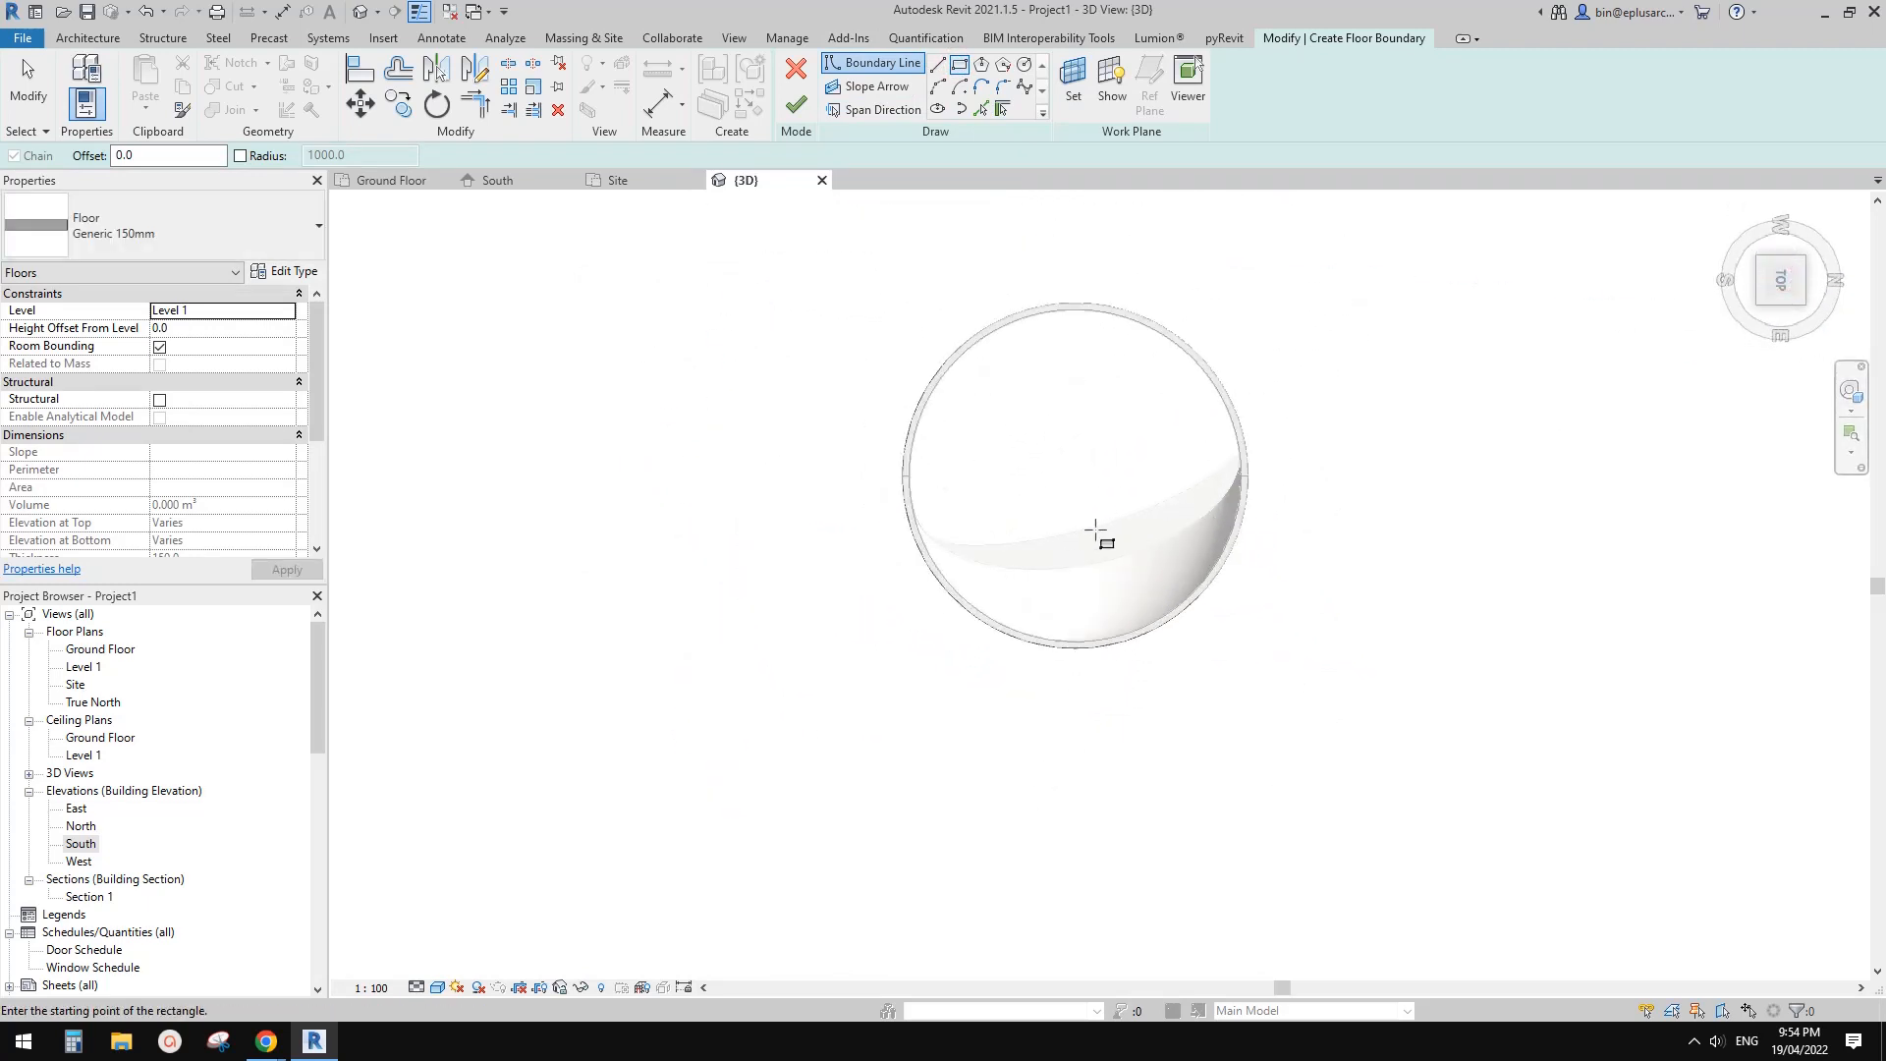
pyautogui.moveTo(1026, 560); pyautogui.dragTo(1029, 545, button='middle')
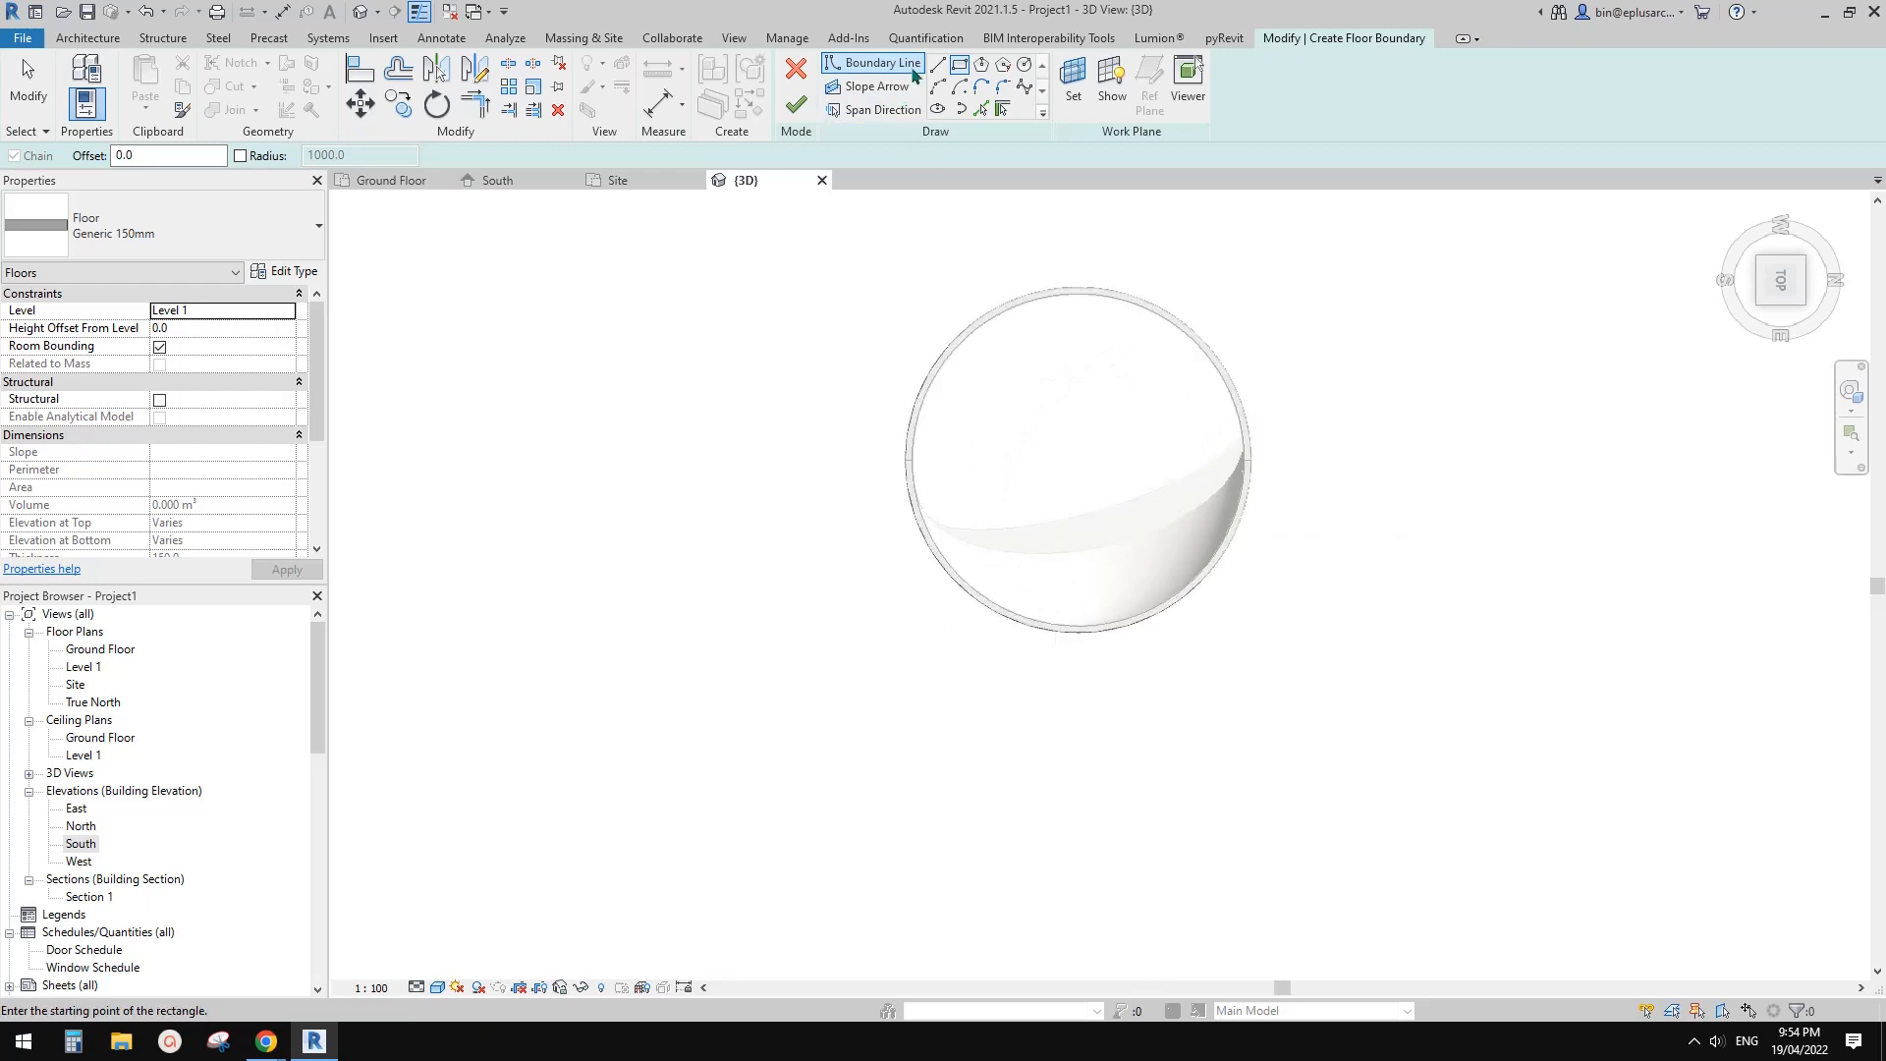
pyautogui.click(850, 555)
pyautogui.click(1347, 441)
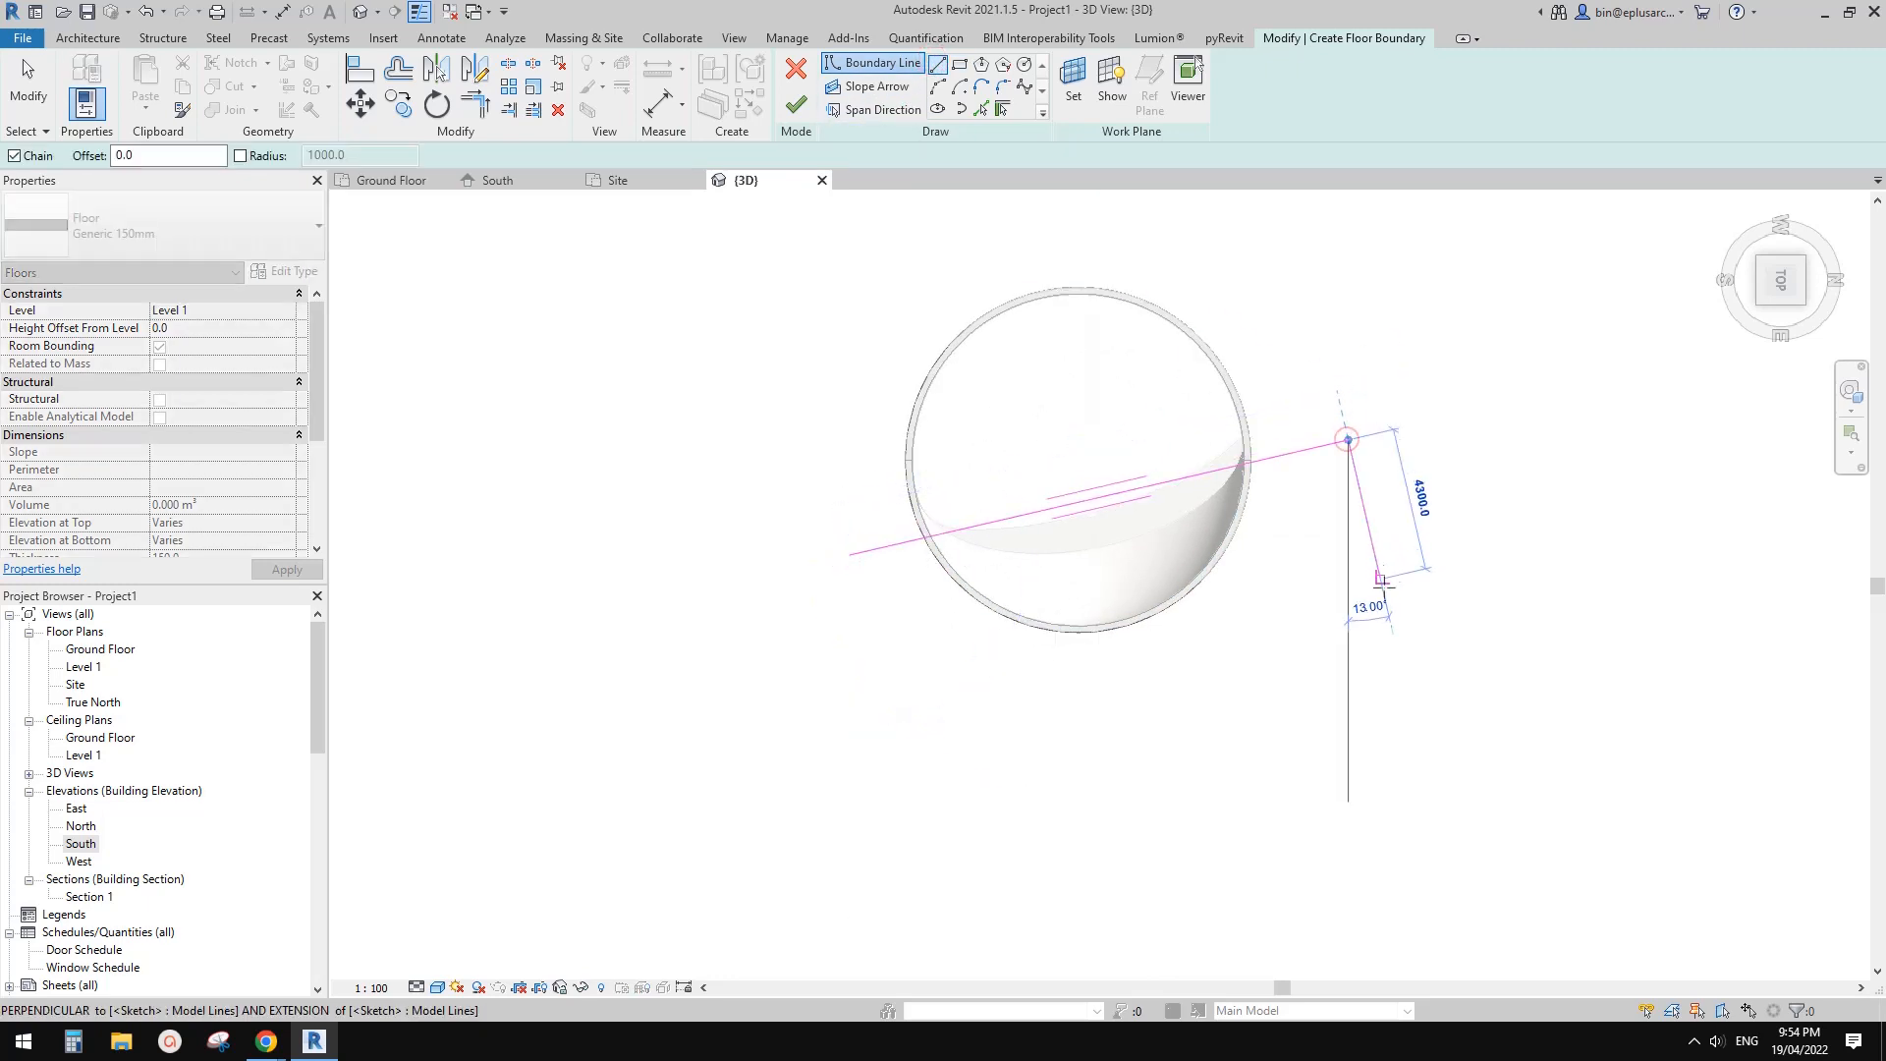
pyautogui.click(1390, 617)
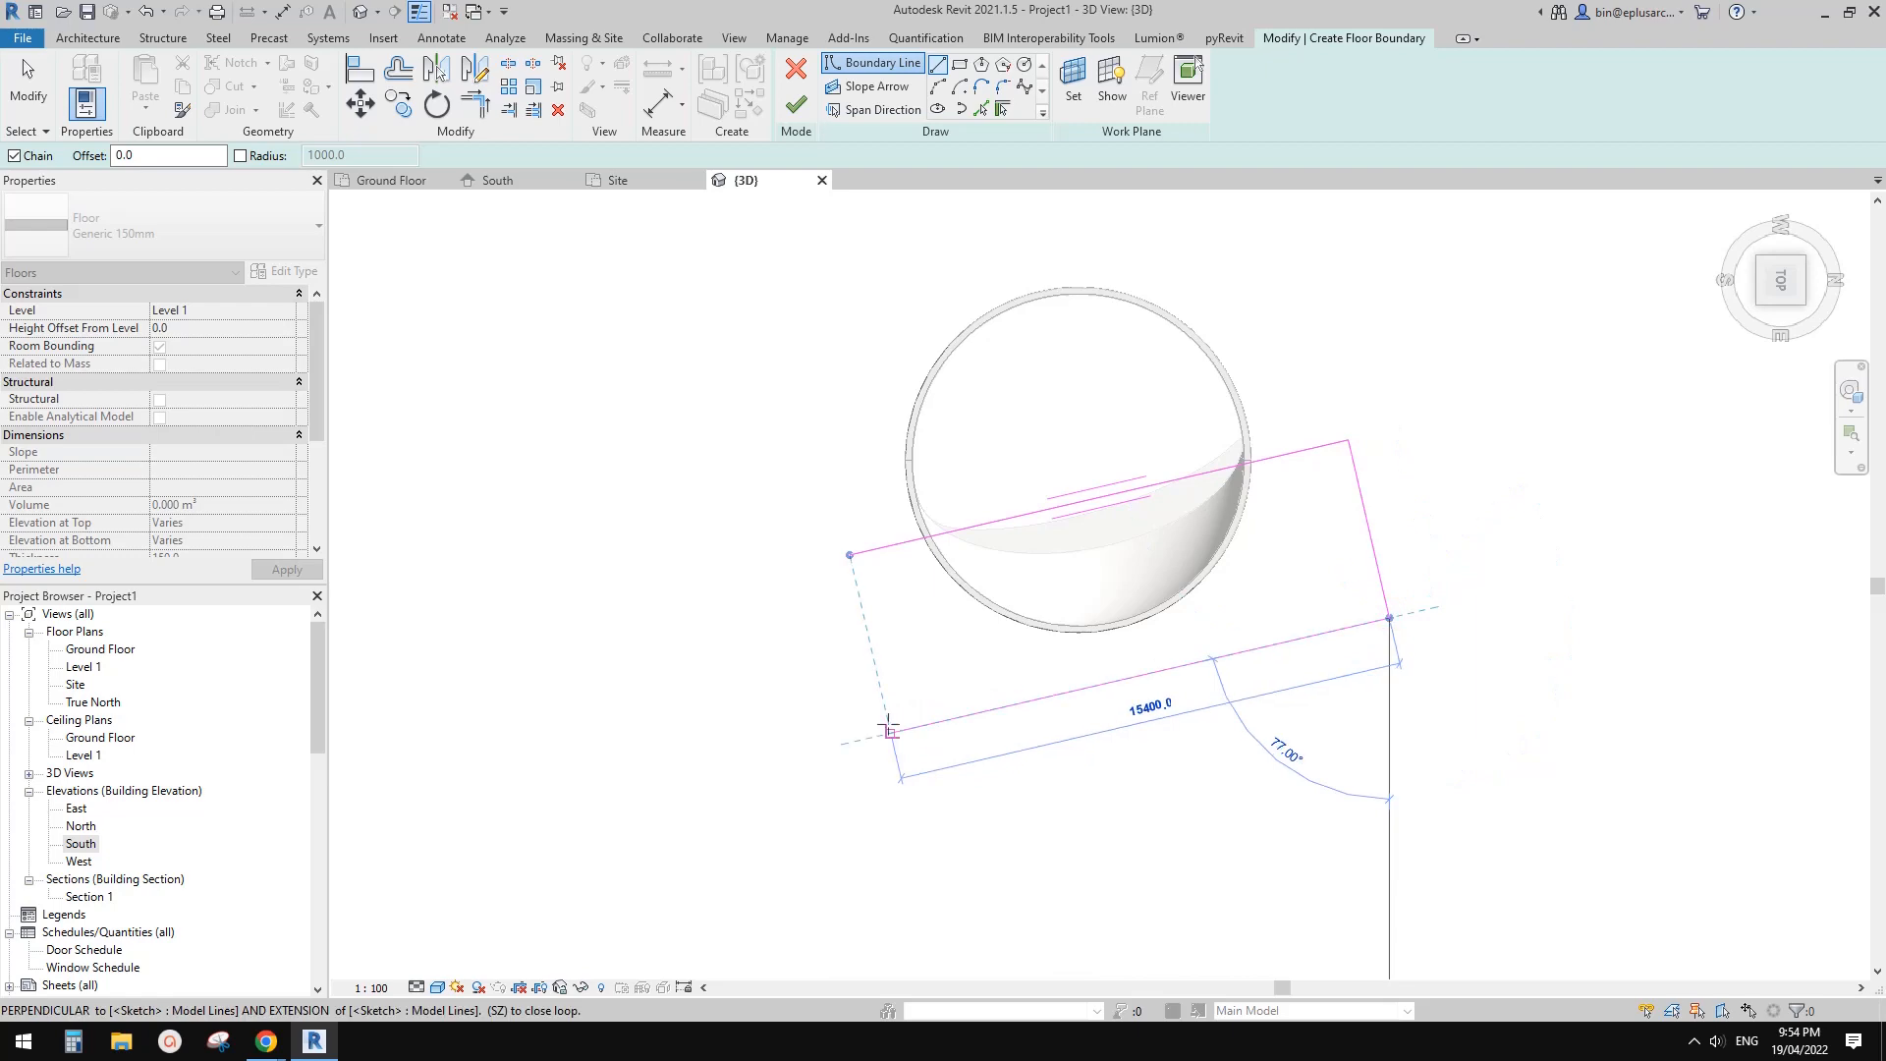
pyautogui.click(890, 726)
pyautogui.click(850, 555)
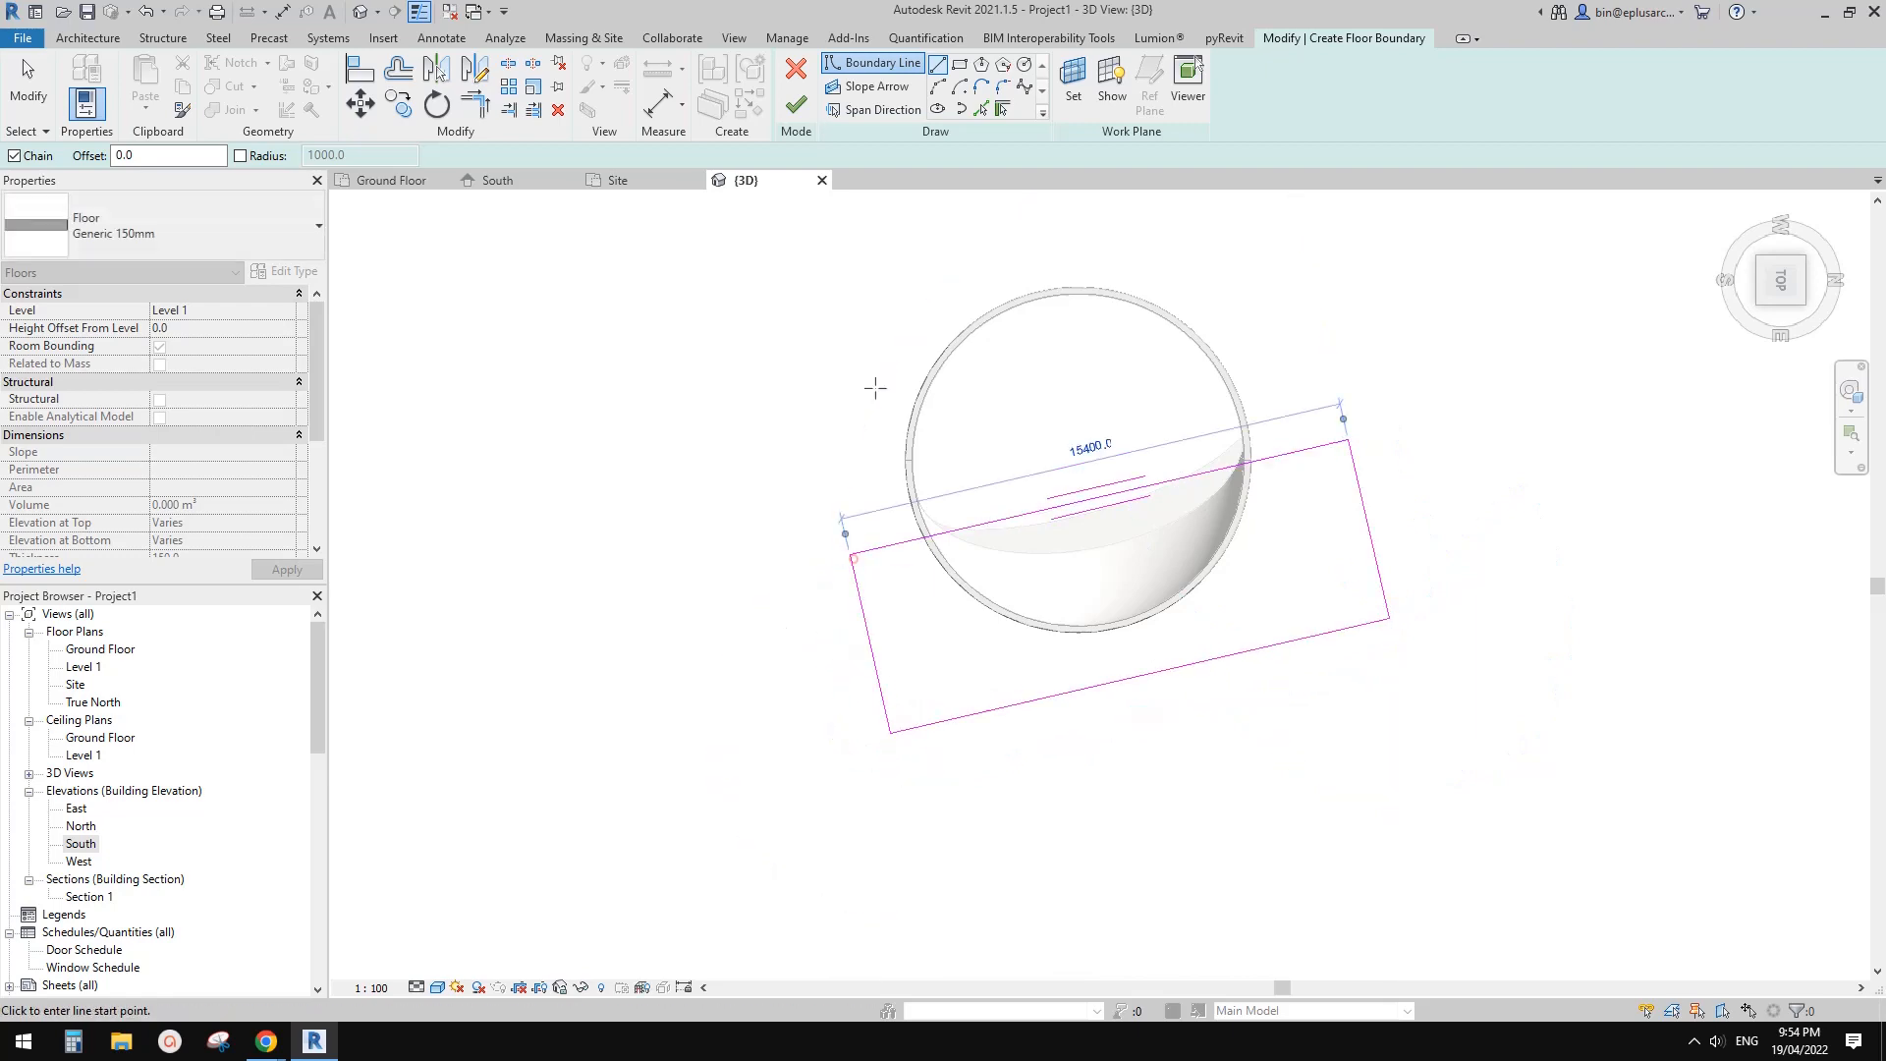
pyautogui.click(796, 104)
# Compare the new platform with the tower in the Google Docs reference image and return to Revit
pyautogui.keyDown('shift'); pyautogui.moveTo(1159, 490); pyautogui.dragTo(1254, 413, button='middle'); pyautogui.keyUp('shift')
pyautogui.click(1229, 623)
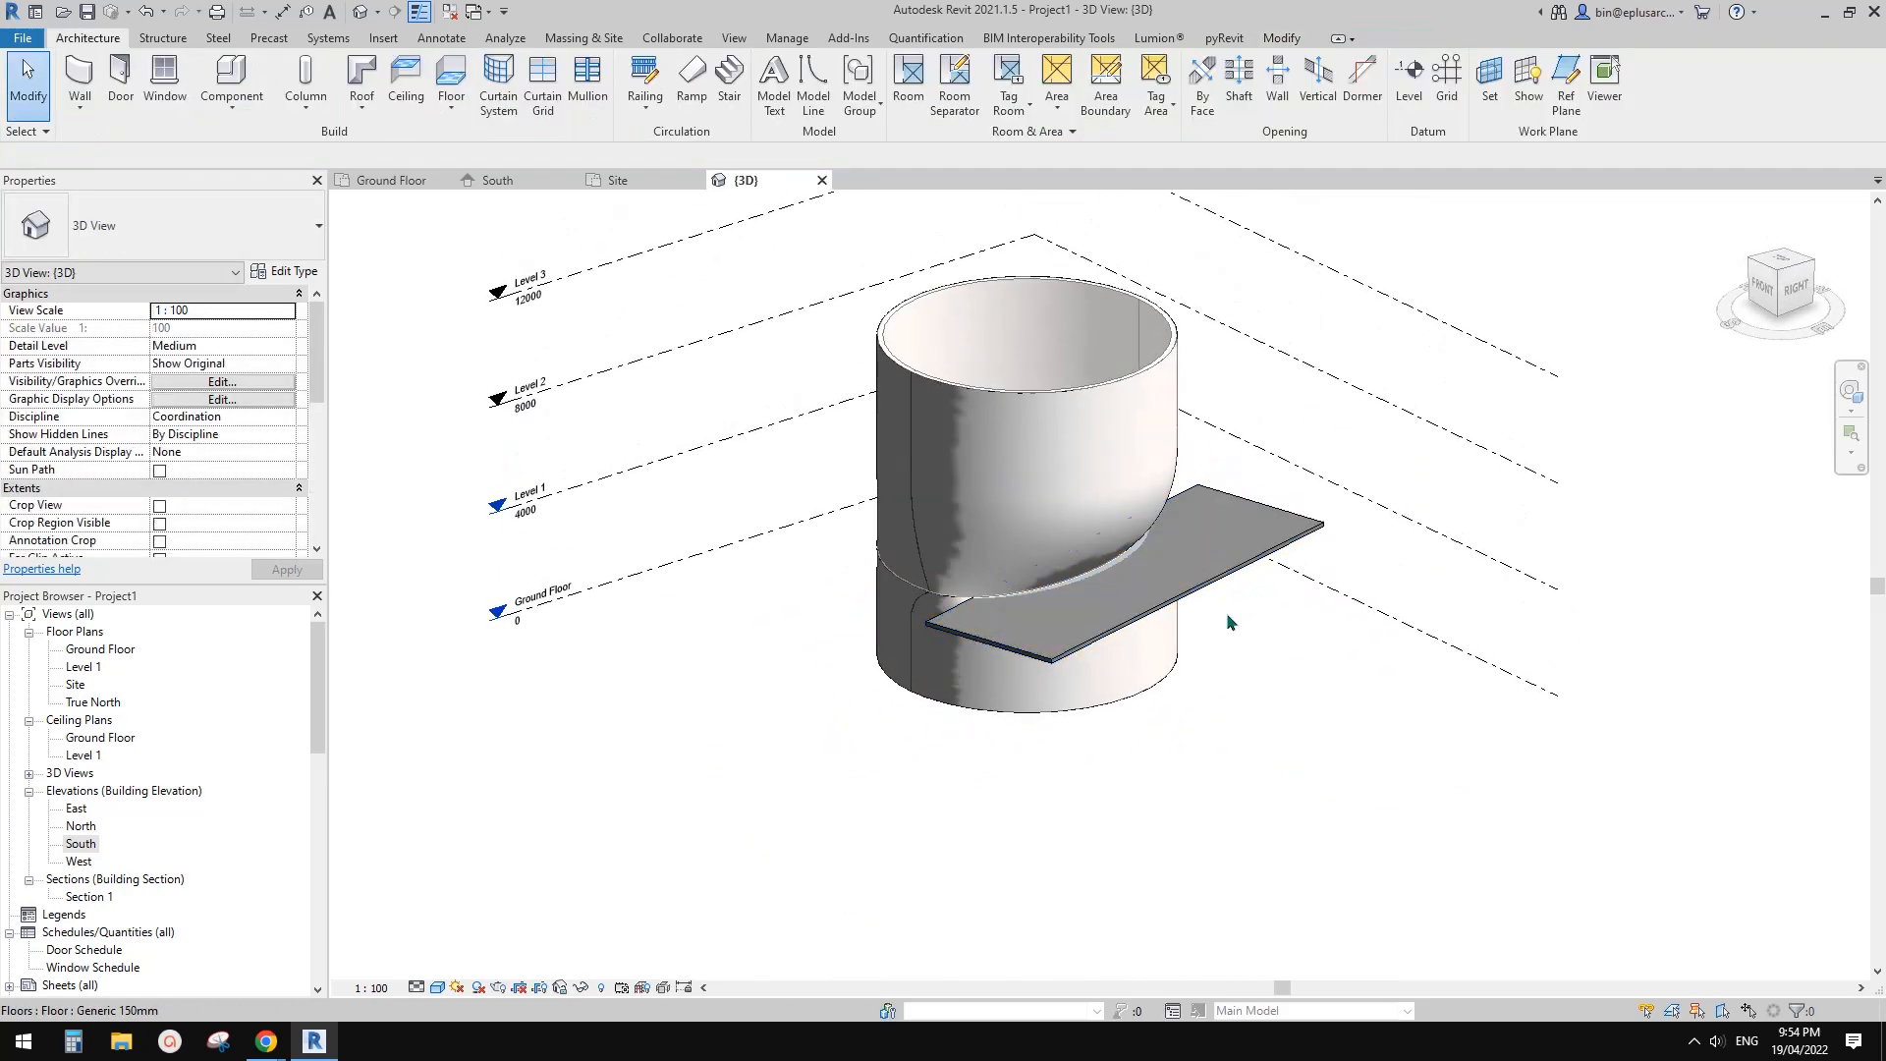
pyautogui.keyDown('shift'); pyautogui.moveTo(1229, 623); pyautogui.dragTo(1163, 565, button='middle'); pyautogui.keyUp('shift')
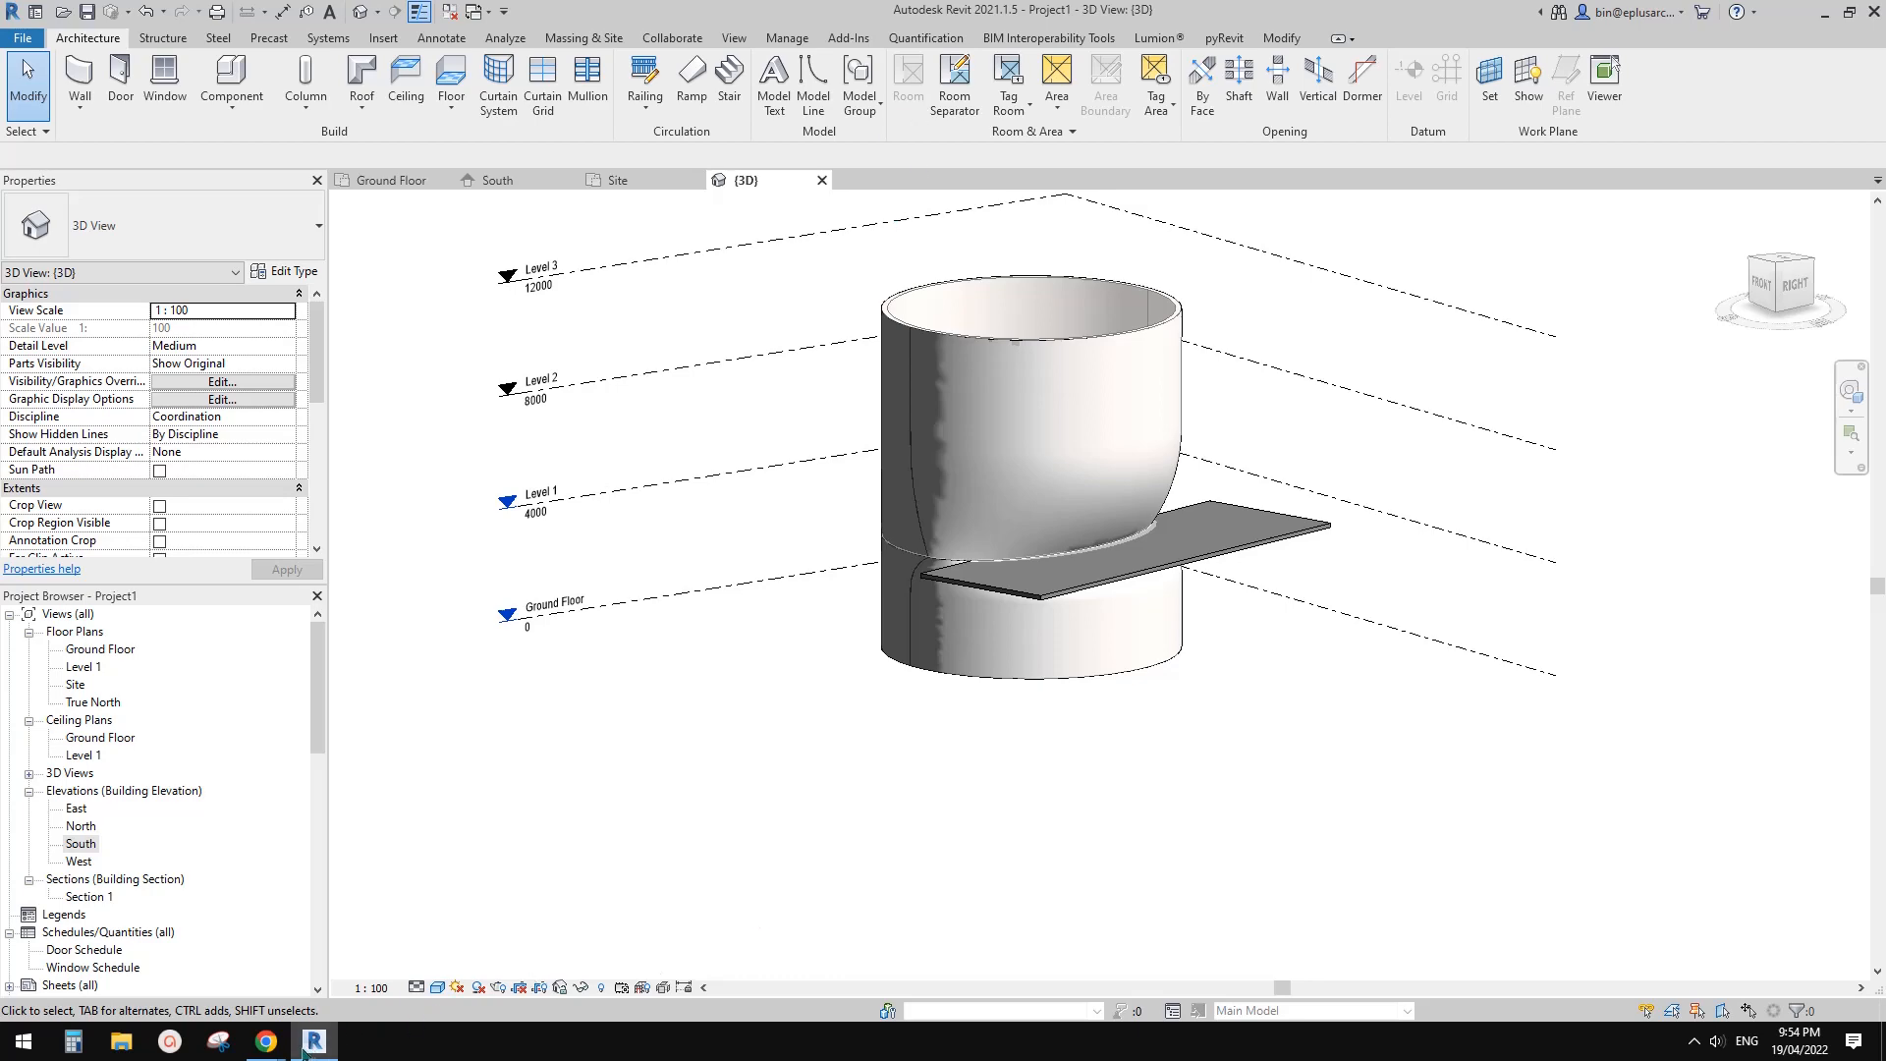
pyautogui.moveTo(266, 1041)
pyautogui.click(354, 961)
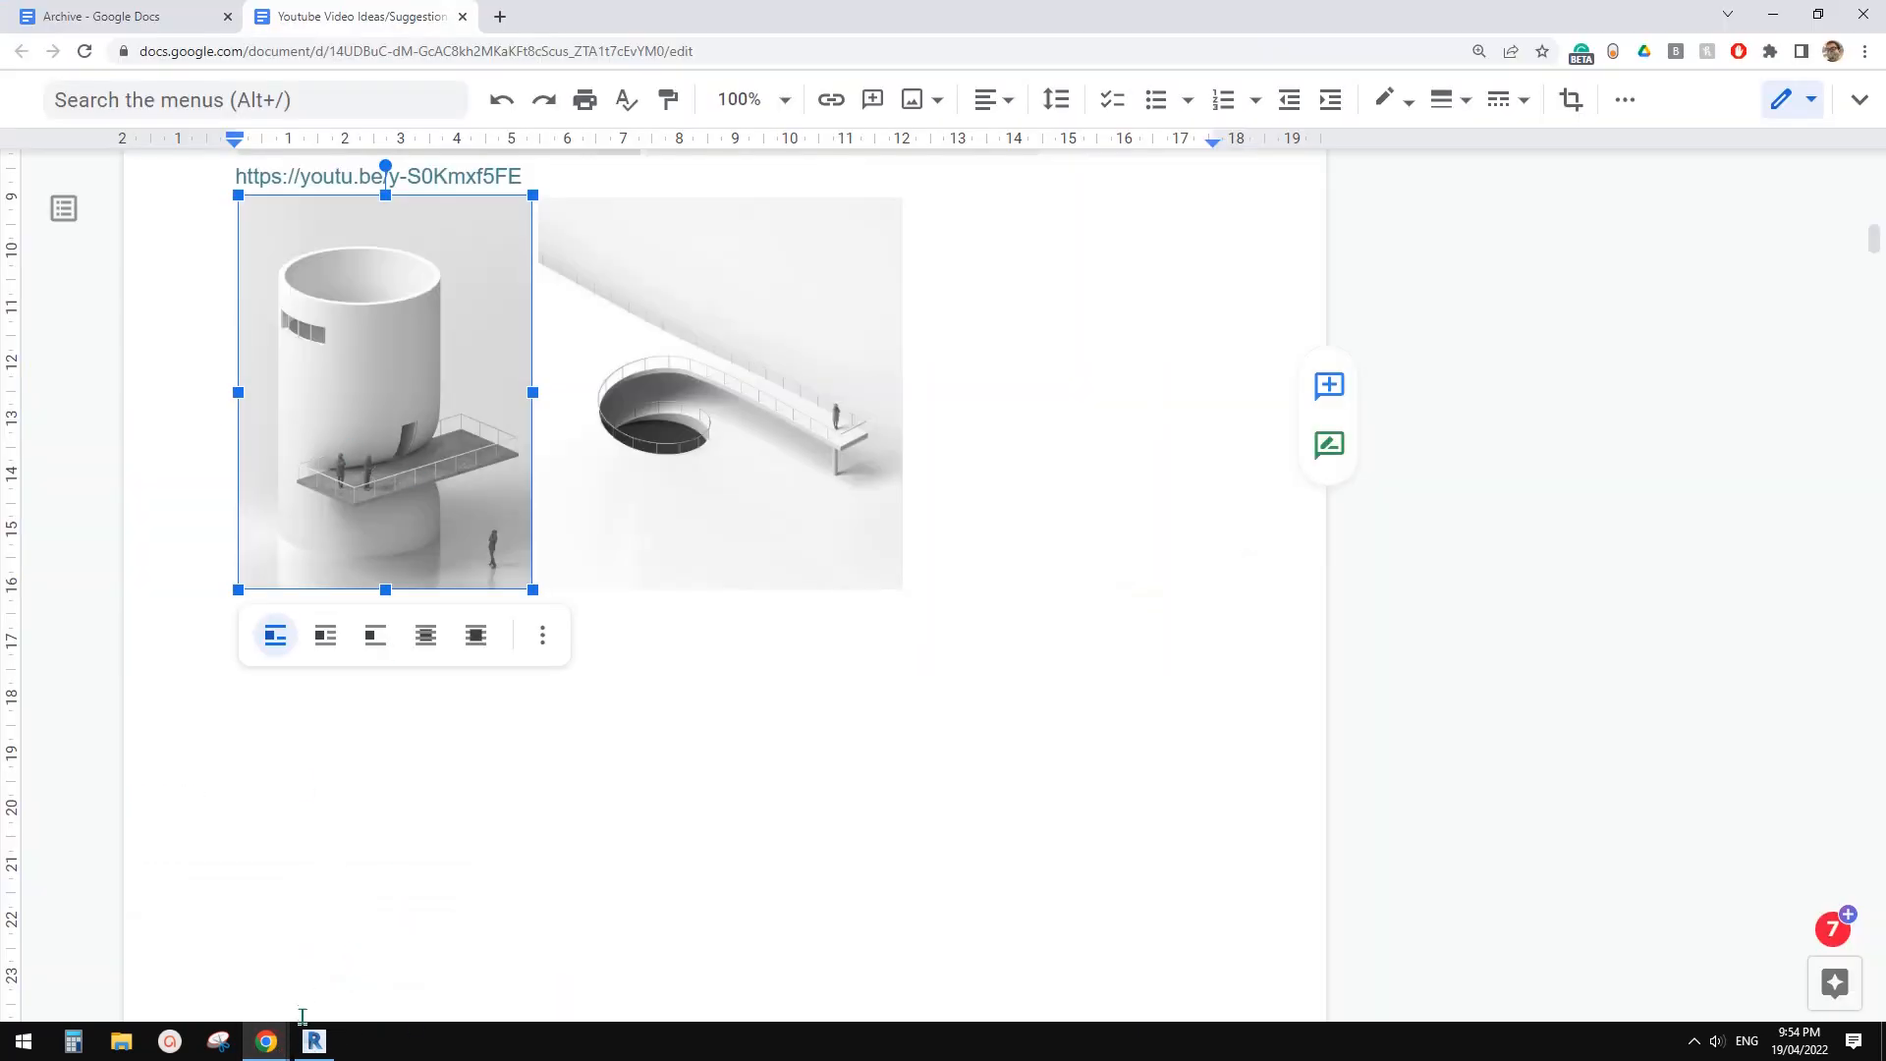
pyautogui.click(315, 1045)
# Examine where the platform crosses the curved walls in wireframe display and return the view to shaded
pyautogui.keyDown('shift'); pyautogui.moveTo(1234, 737); pyautogui.dragTo(1019, 425, button='middle'); pyautogui.keyUp('shift')
pyautogui.scroll(1, 1018, 426)
pyautogui.press('w')
pyautogui.press('f')
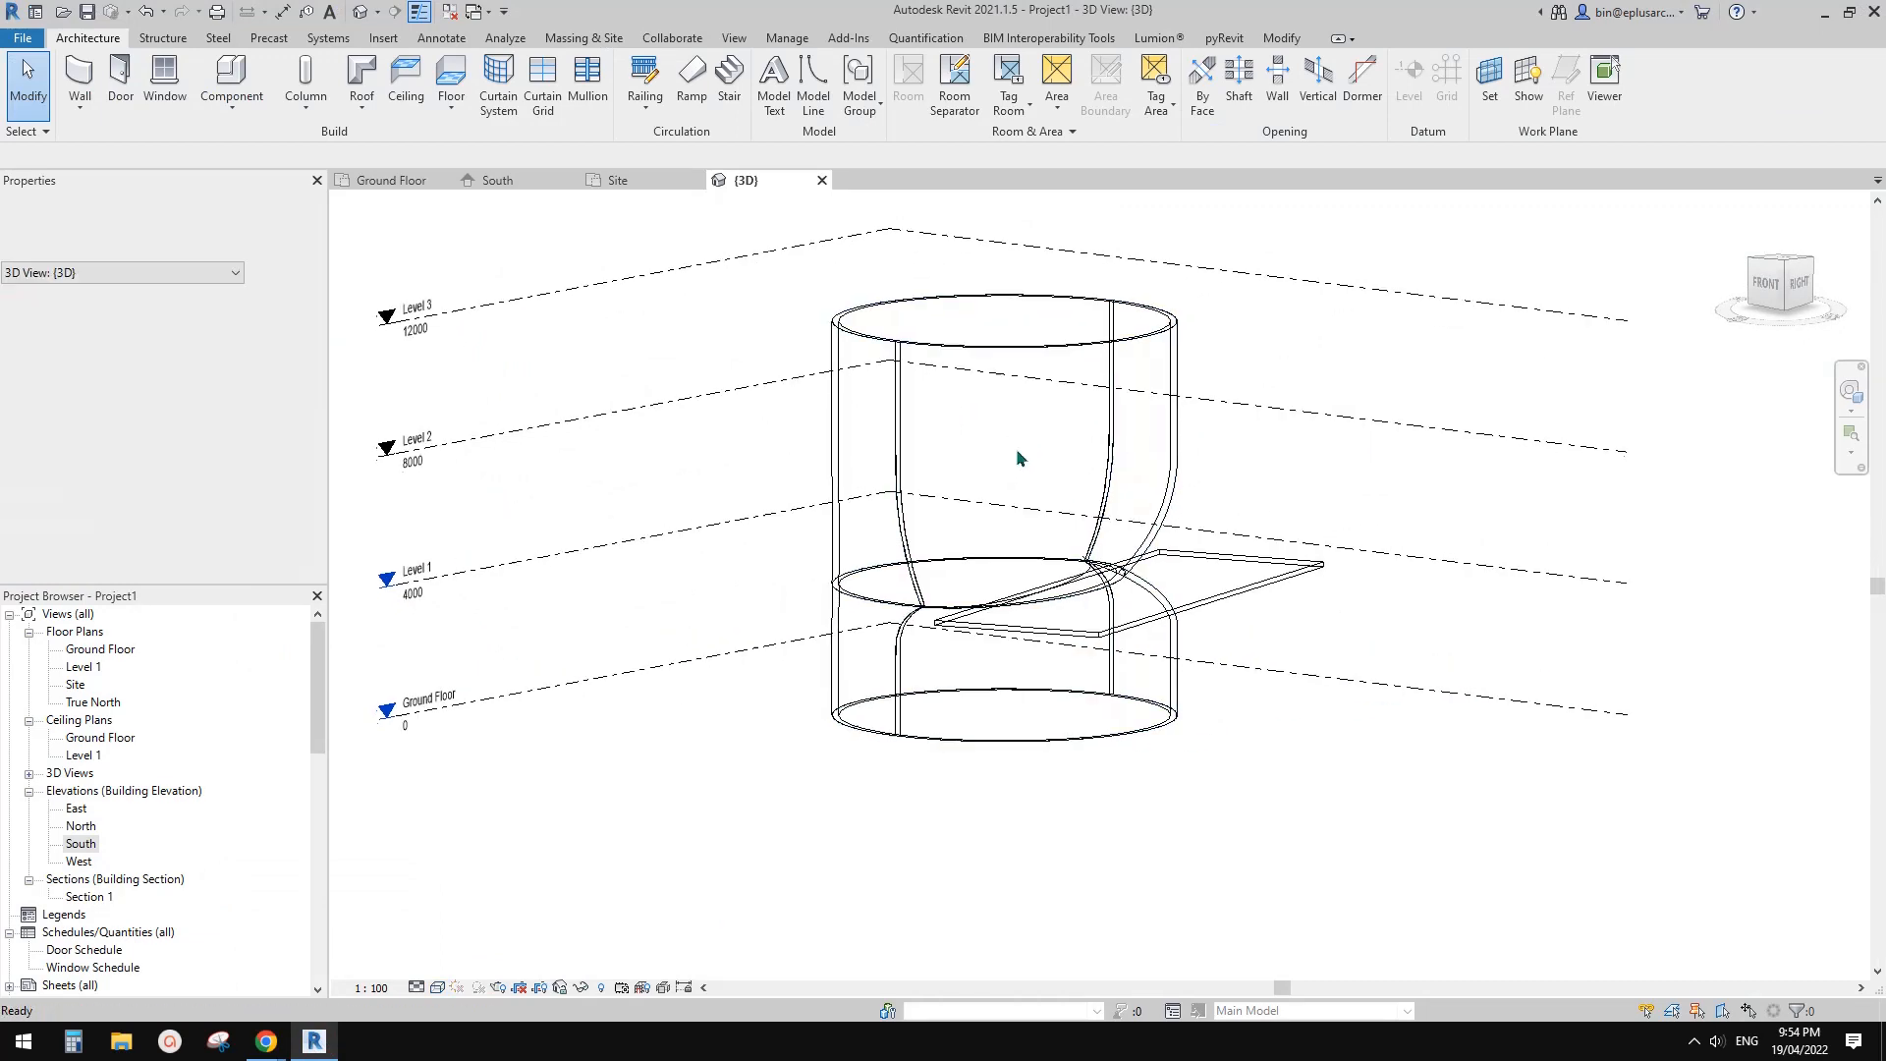
pyautogui.keyDown('shift'); pyautogui.moveTo(1047, 450); pyautogui.dragTo(1076, 504, button='middle'); pyautogui.keyUp('shift')
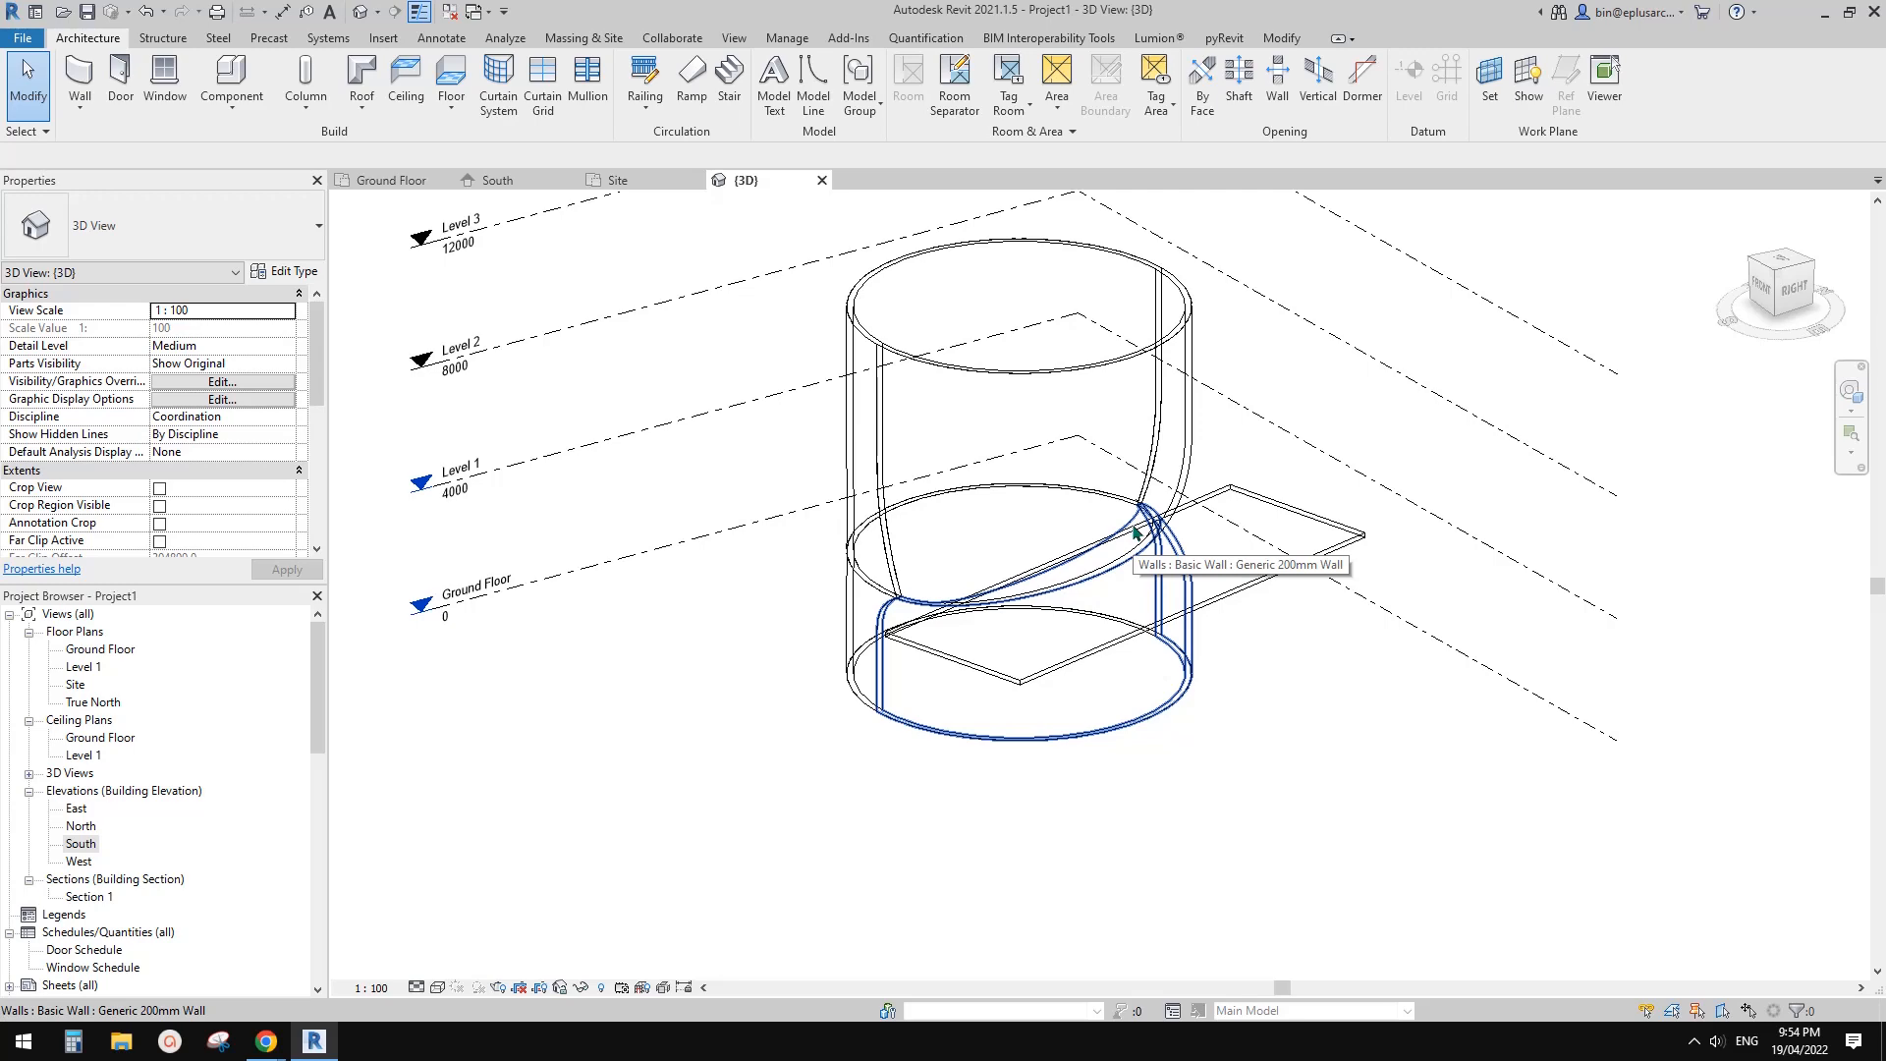
pyautogui.moveTo(1221, 556)
pyautogui.mouseDown(button='middle')
pyautogui.moveTo(1193, 553)
pyautogui.moveTo(1279, 554)
pyautogui.mouseUp(button='middle')
pyautogui.press('s')
pyautogui.press('d')
# Place an M_Fixed 0915 x 1830mm window in the upper curved wall above the platform
pyautogui.press('w')
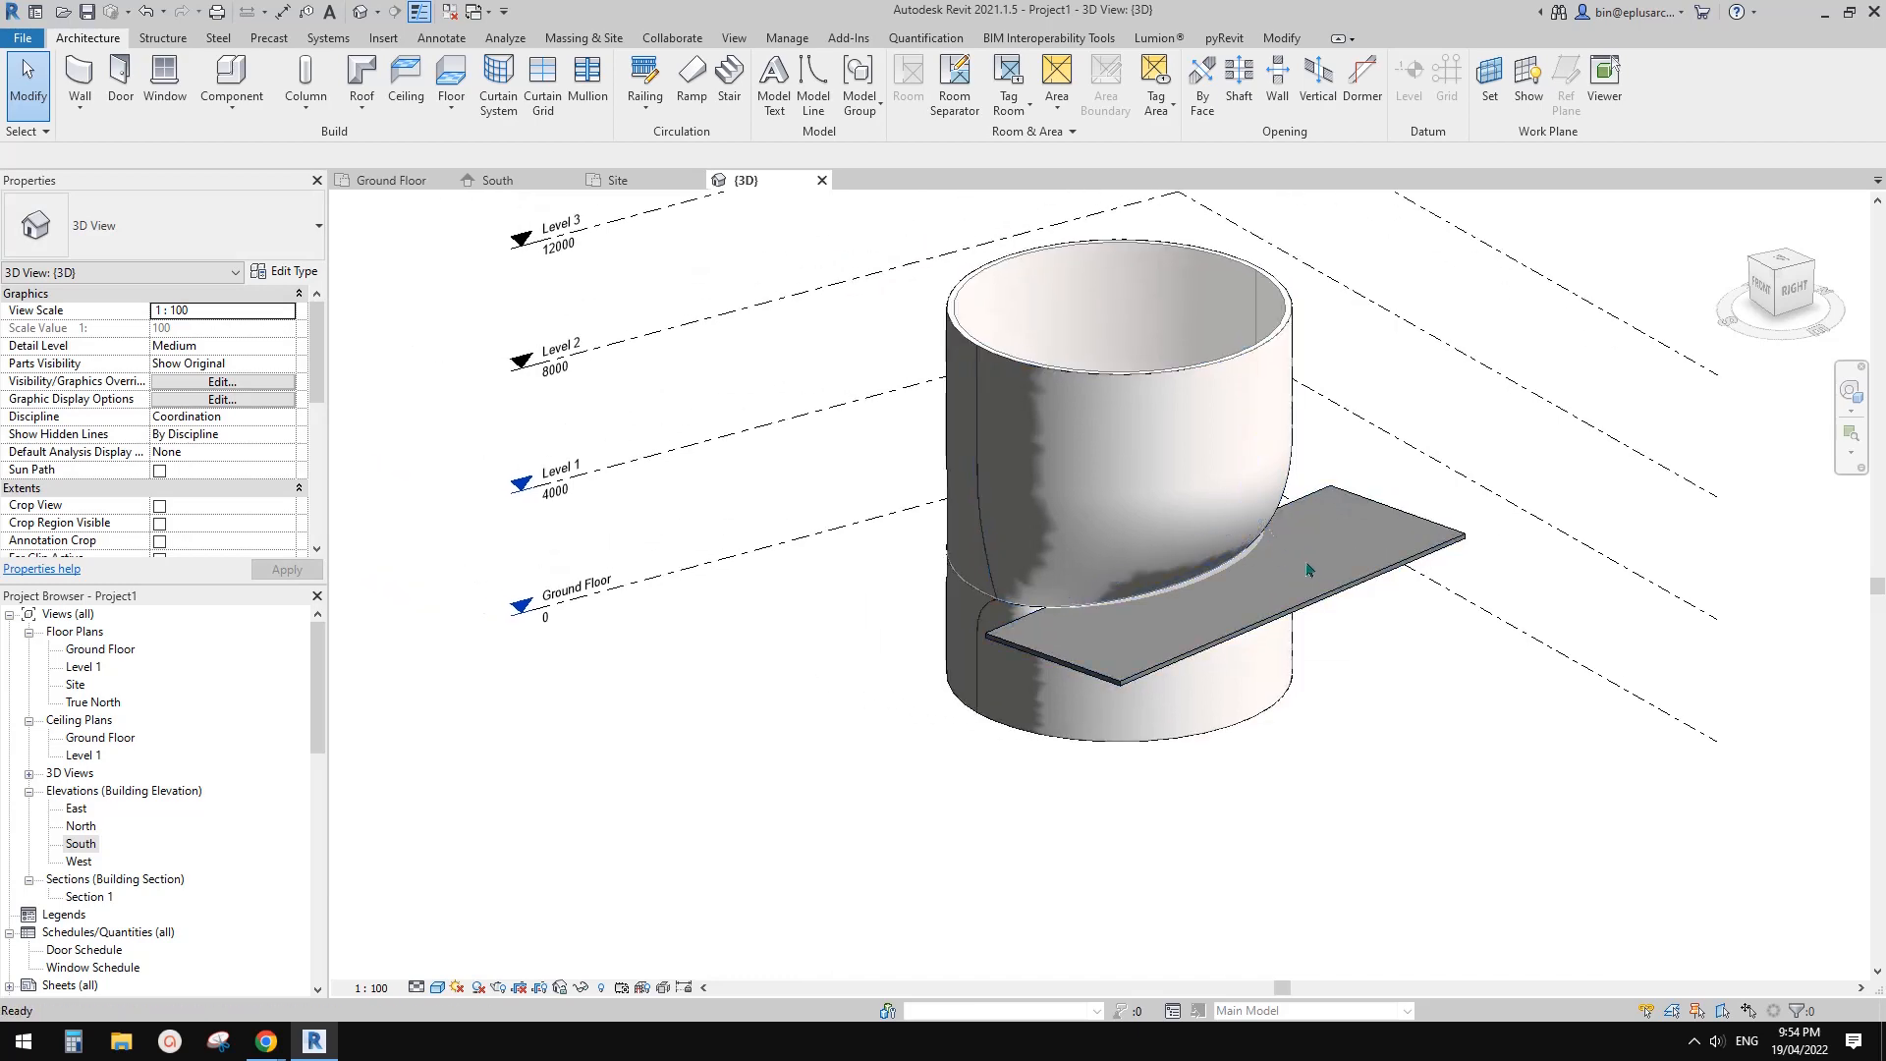
pyautogui.press('n')
pyautogui.scroll(3, 1107, 511)
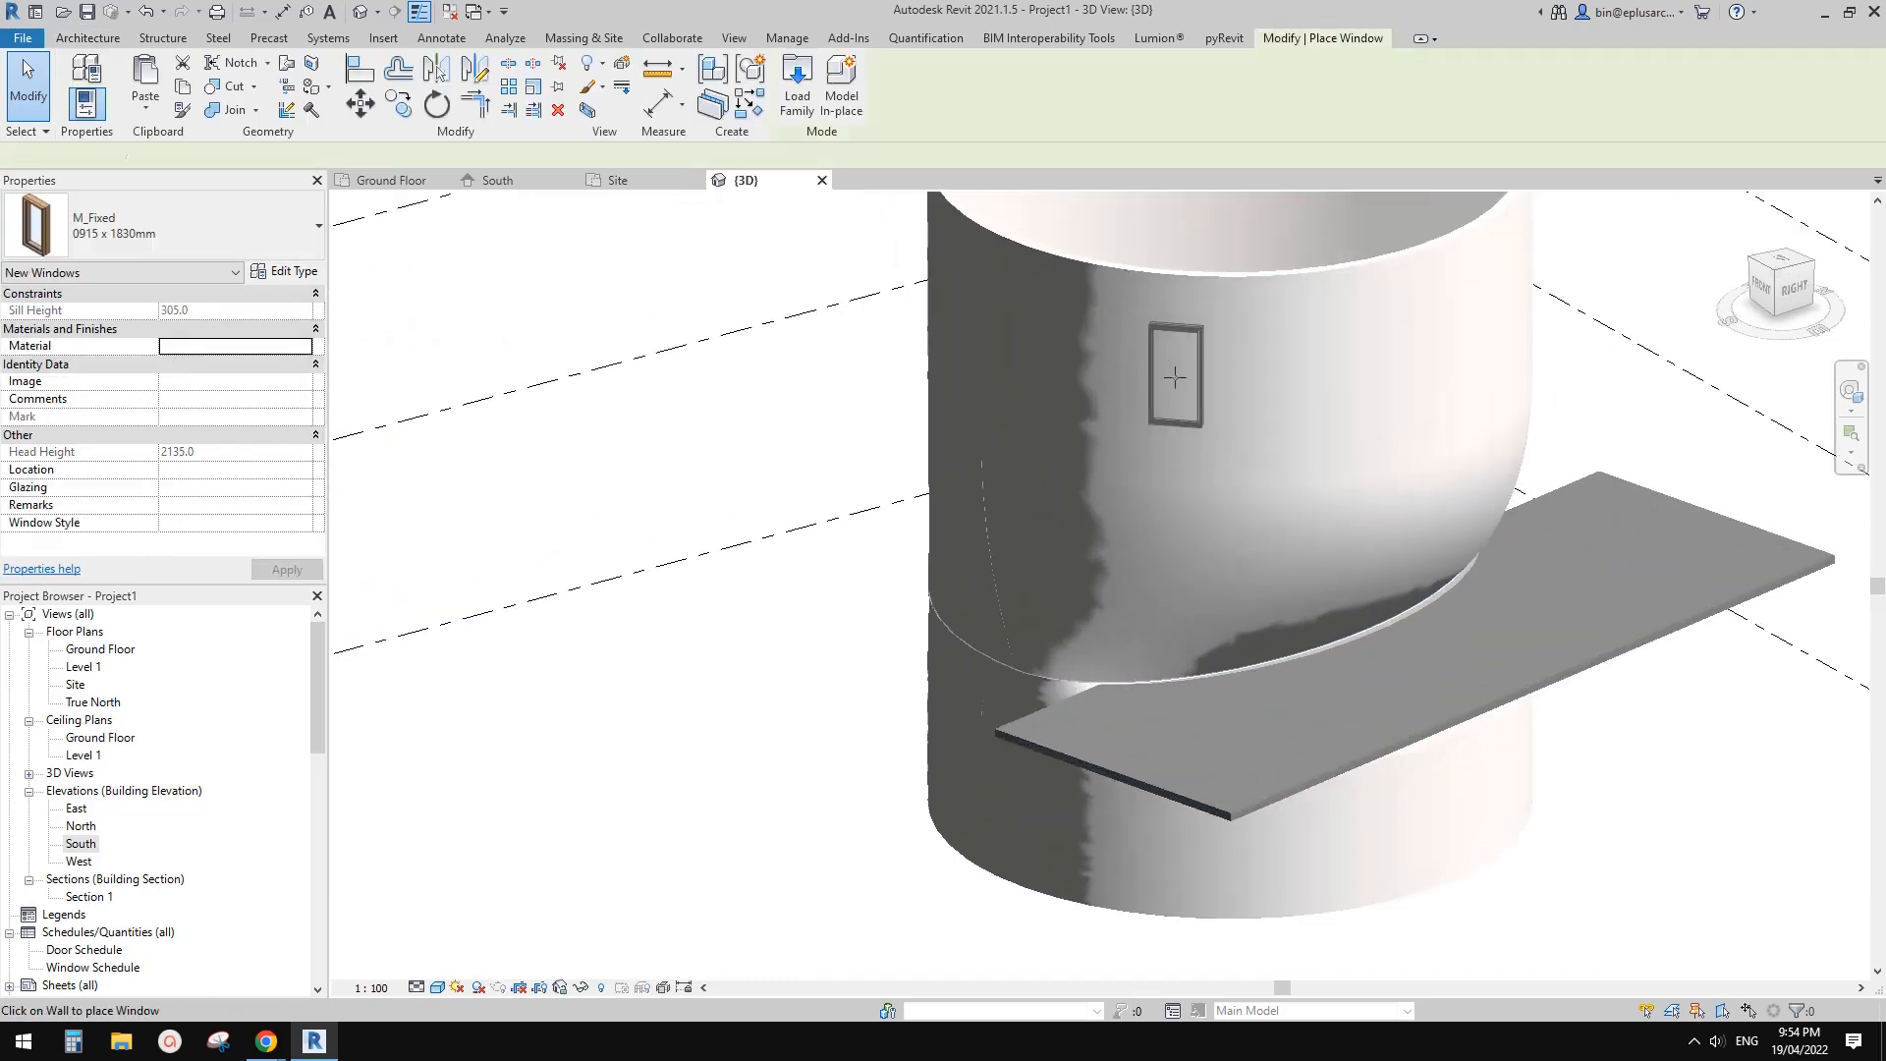
pyautogui.press('Escape')
pyautogui.press('Escape')
# Examine the window opening in the curved wall and select the mass behind it
pyautogui.click(1339, 345)
pyautogui.moveTo(1489, 424); pyautogui.dragTo(1411, 455, button='middle')
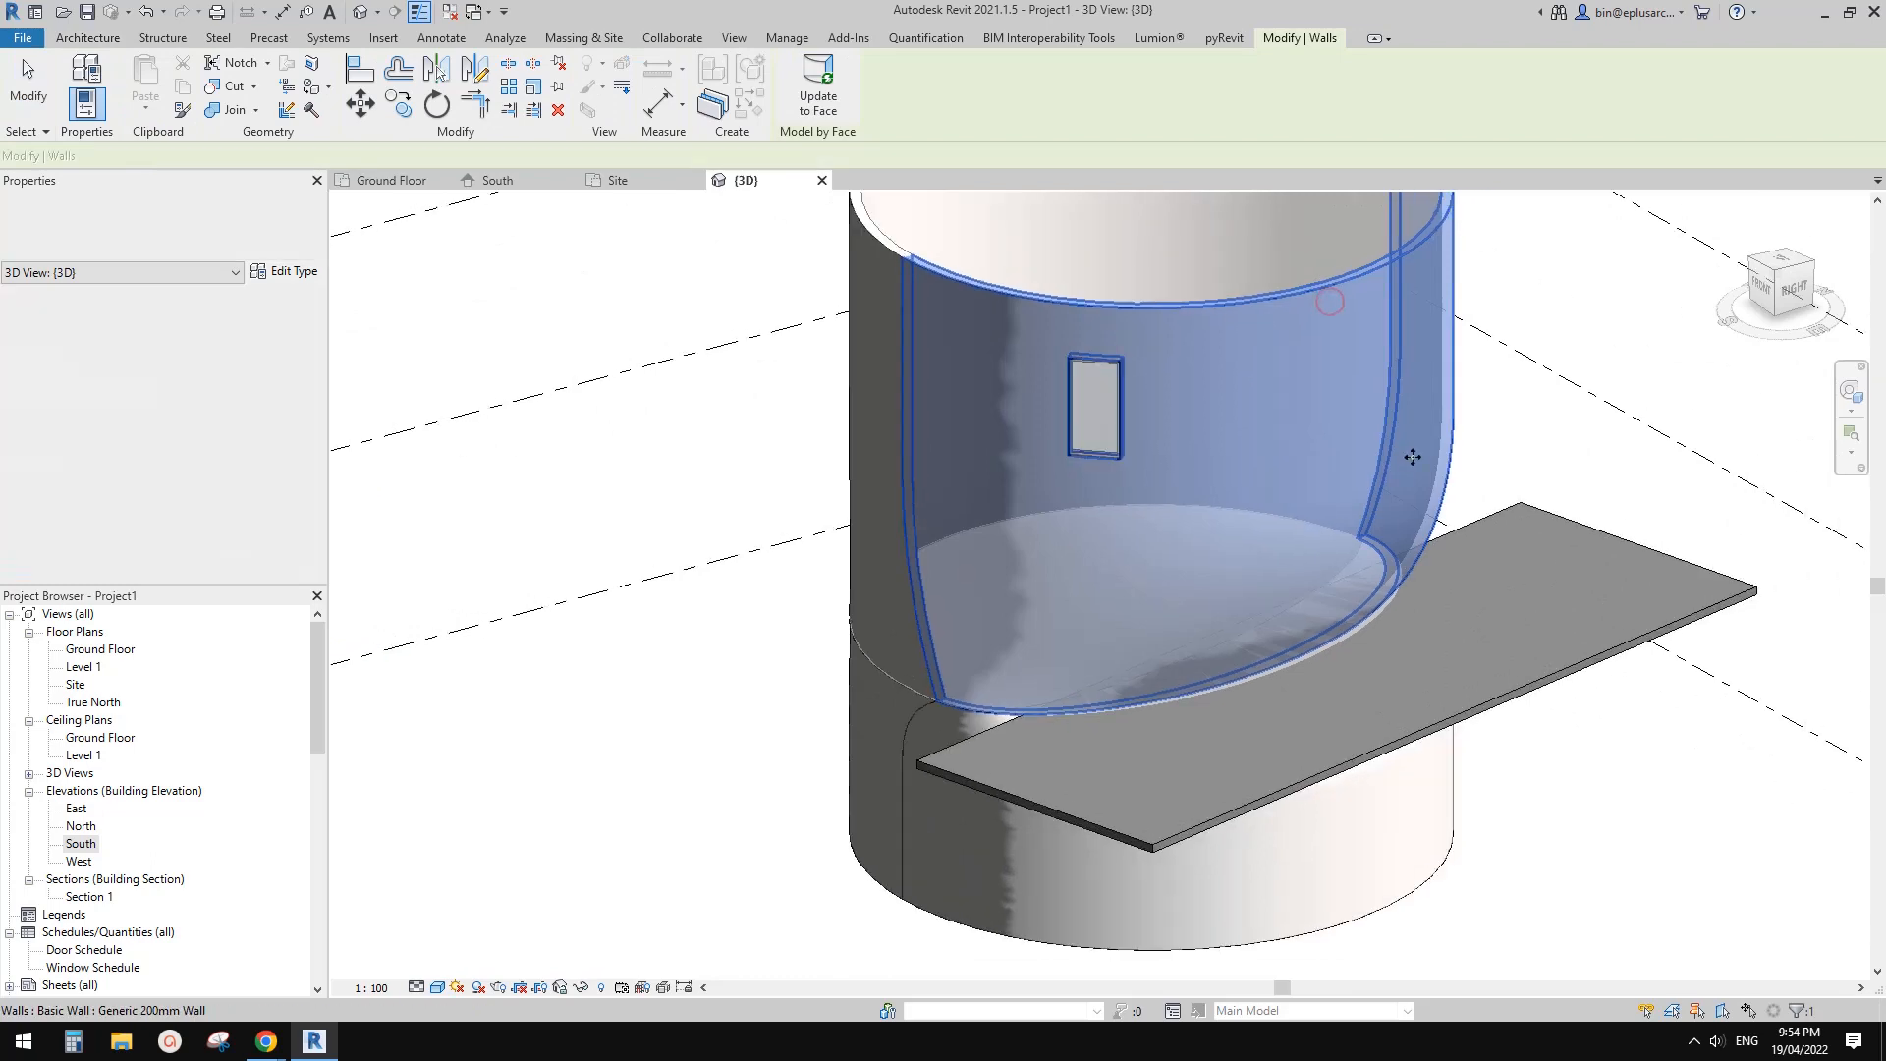
pyautogui.scroll(-2, 422, 344)
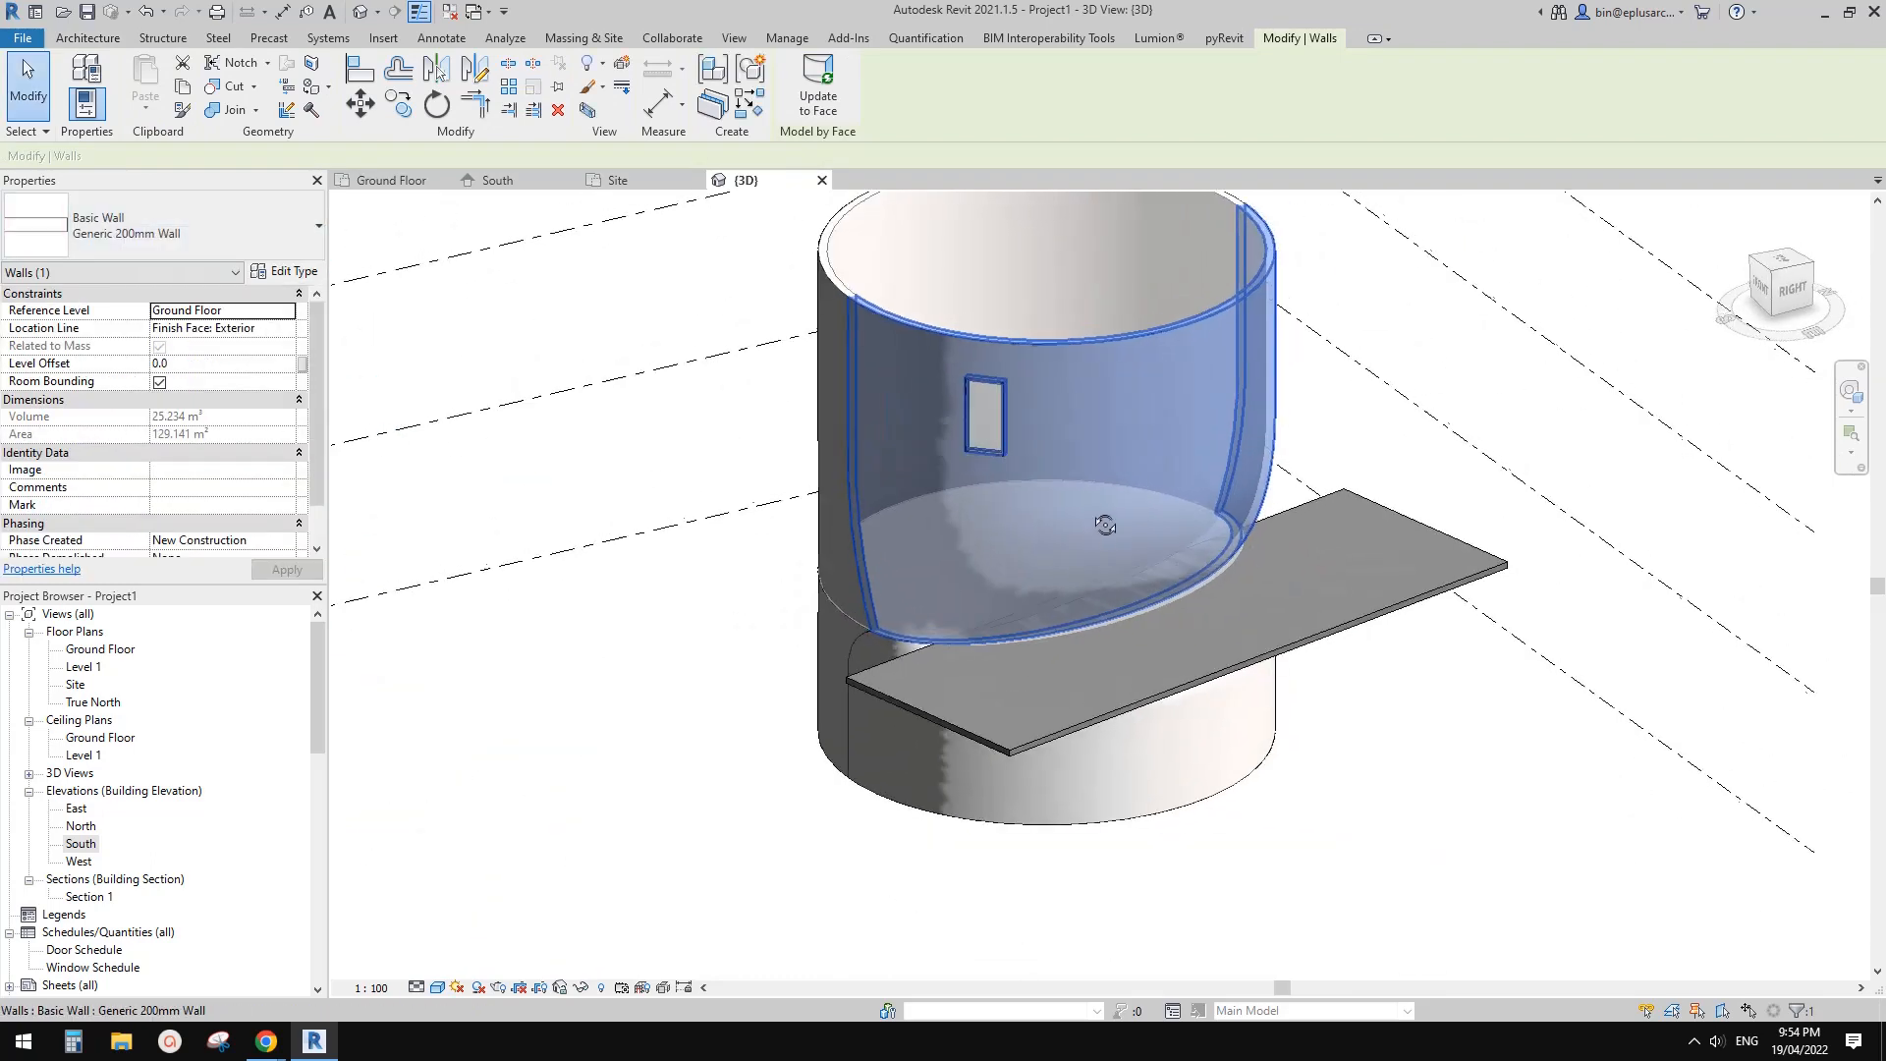
pyautogui.press('Escape')
pyautogui.scroll(3, 864, 492)
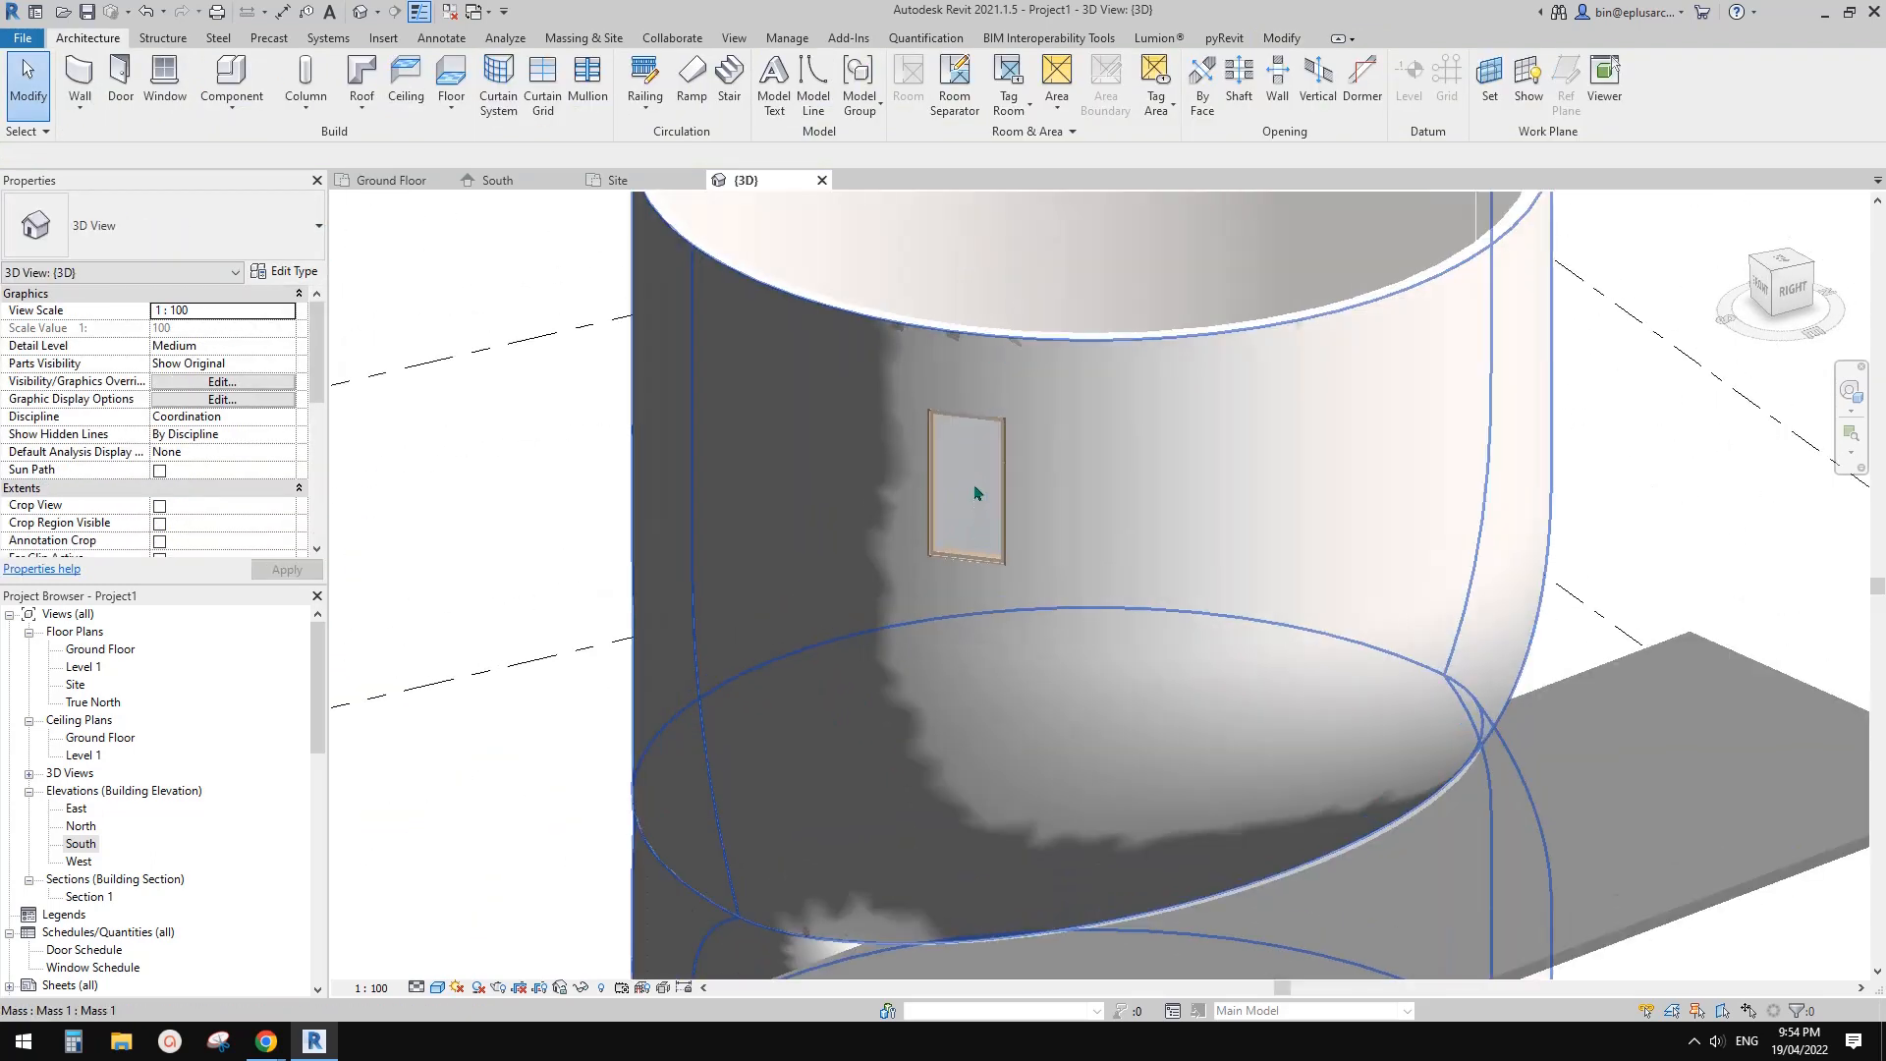
pyautogui.click(981, 497)
pyautogui.scroll(-3, 980, 498)
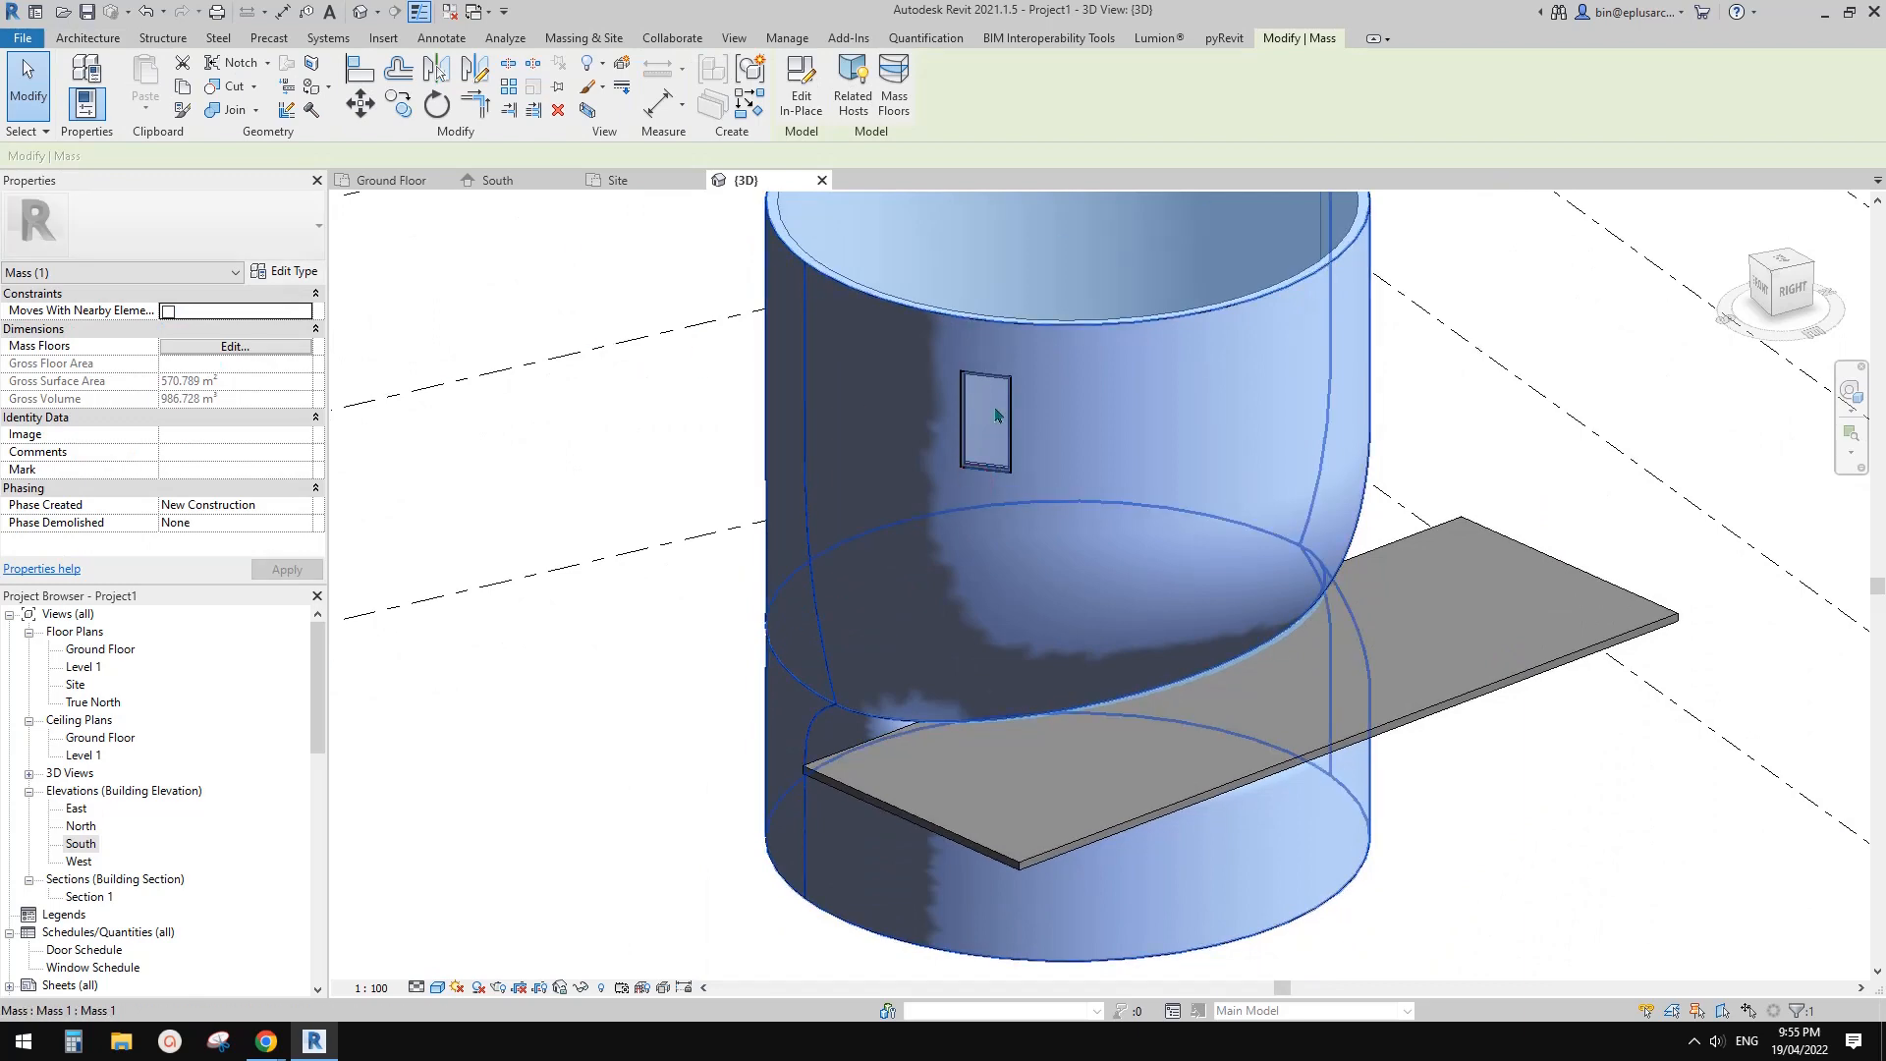
pyautogui.moveTo(976, 491); pyautogui.dragTo(968, 533, button='middle')
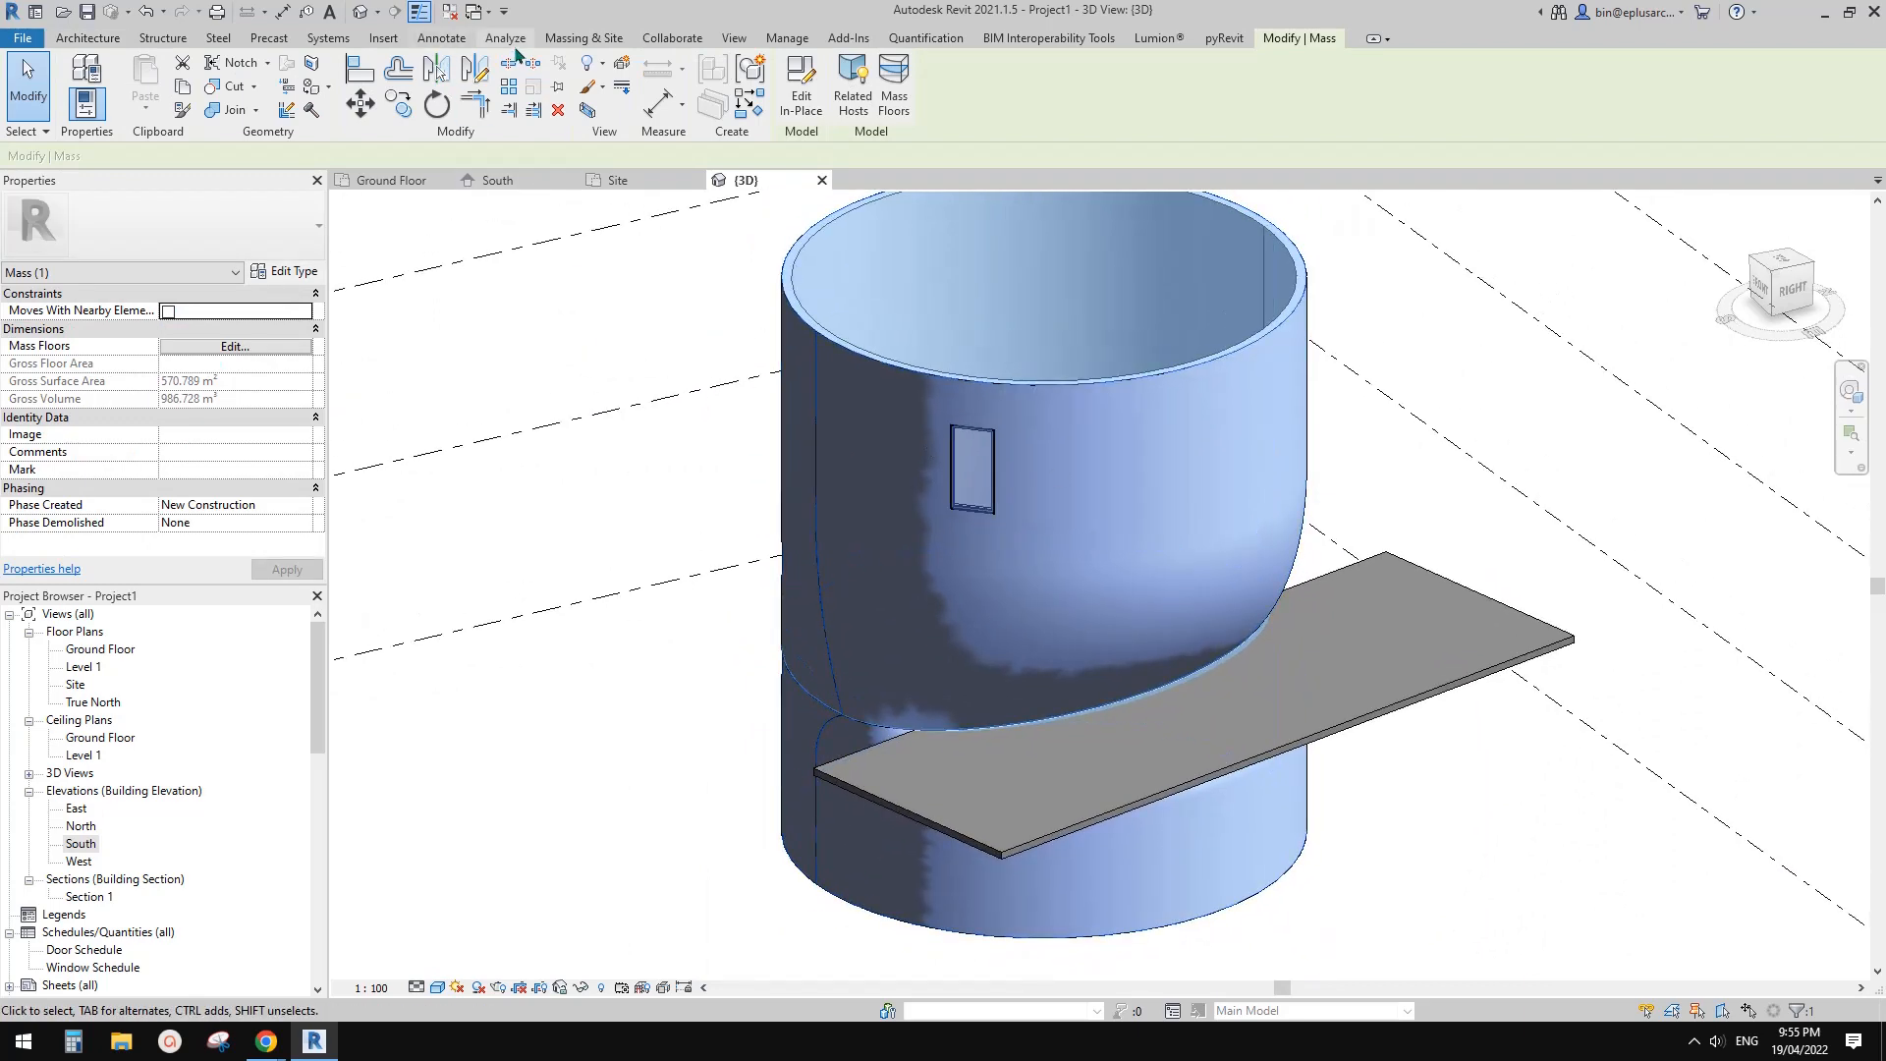
# Switch the mass display from form and floors to Show Mass by View Settings
pyautogui.click(584, 37)
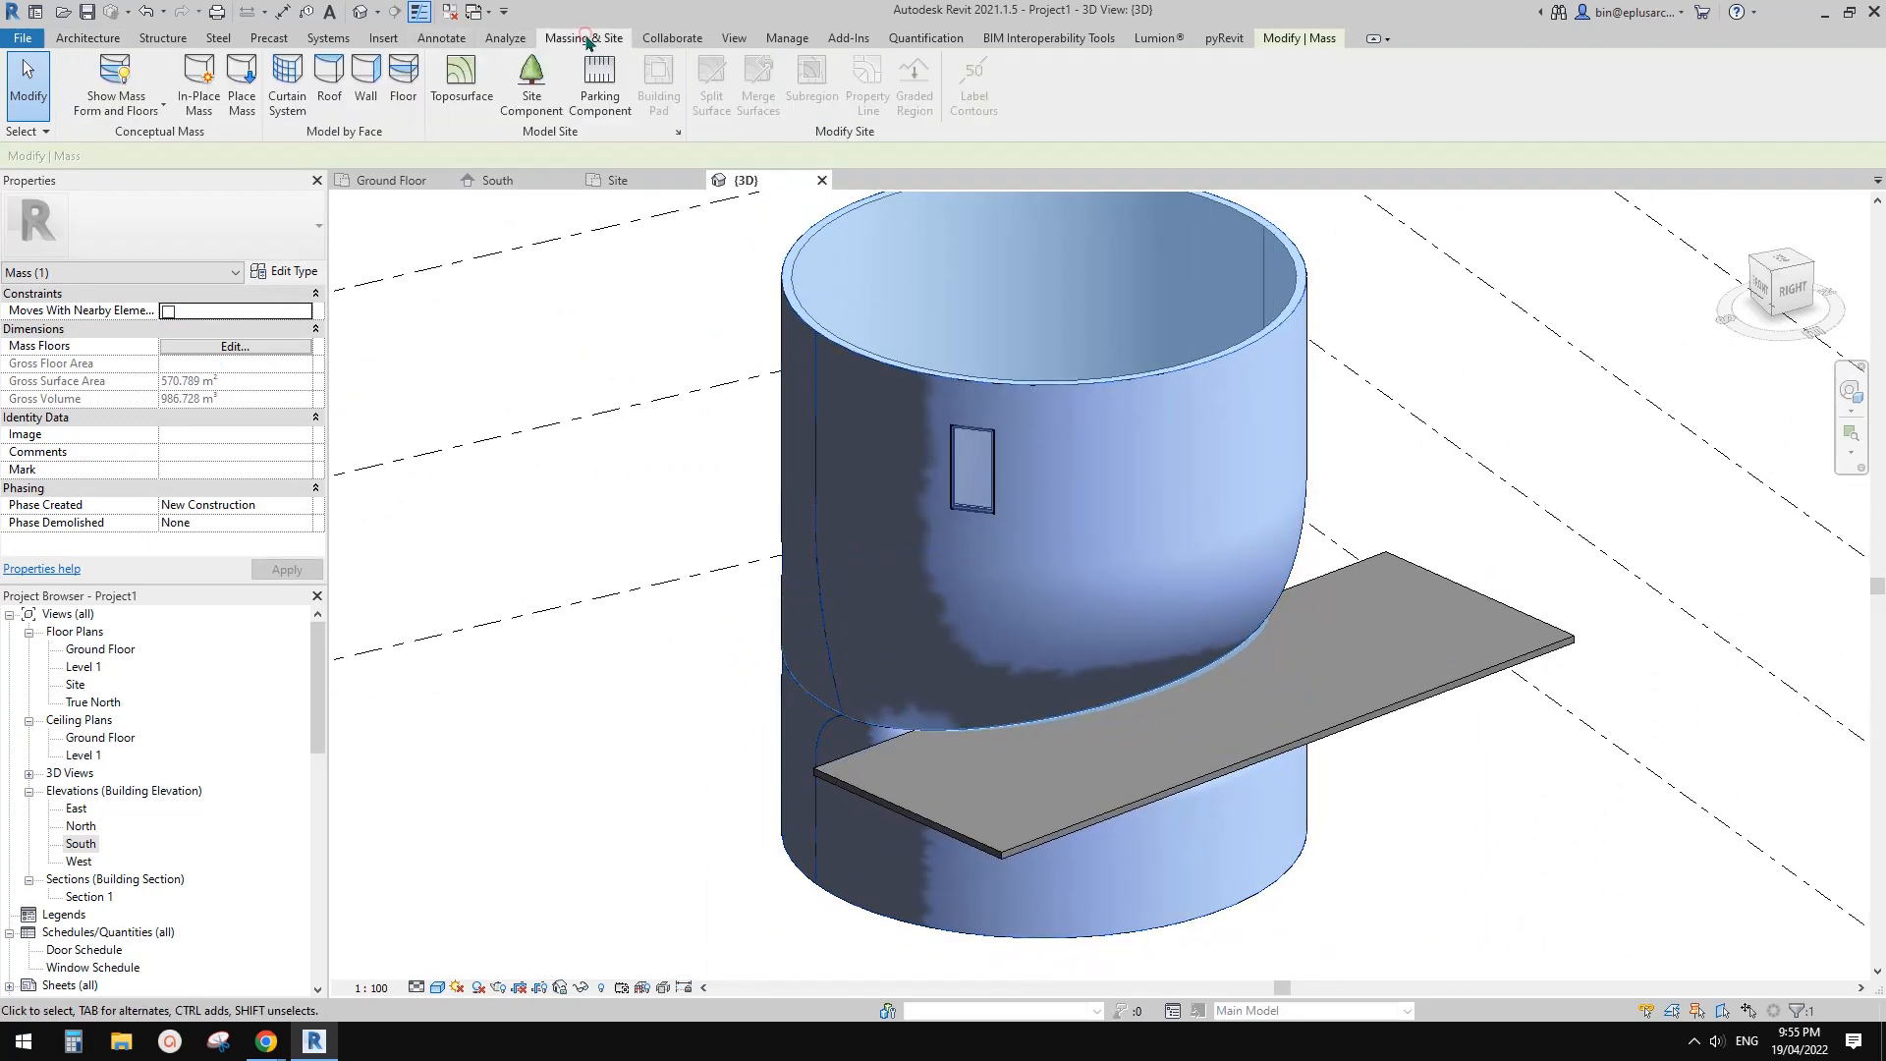
pyautogui.click(99, 93)
pyautogui.scroll(-1, 909, 565)
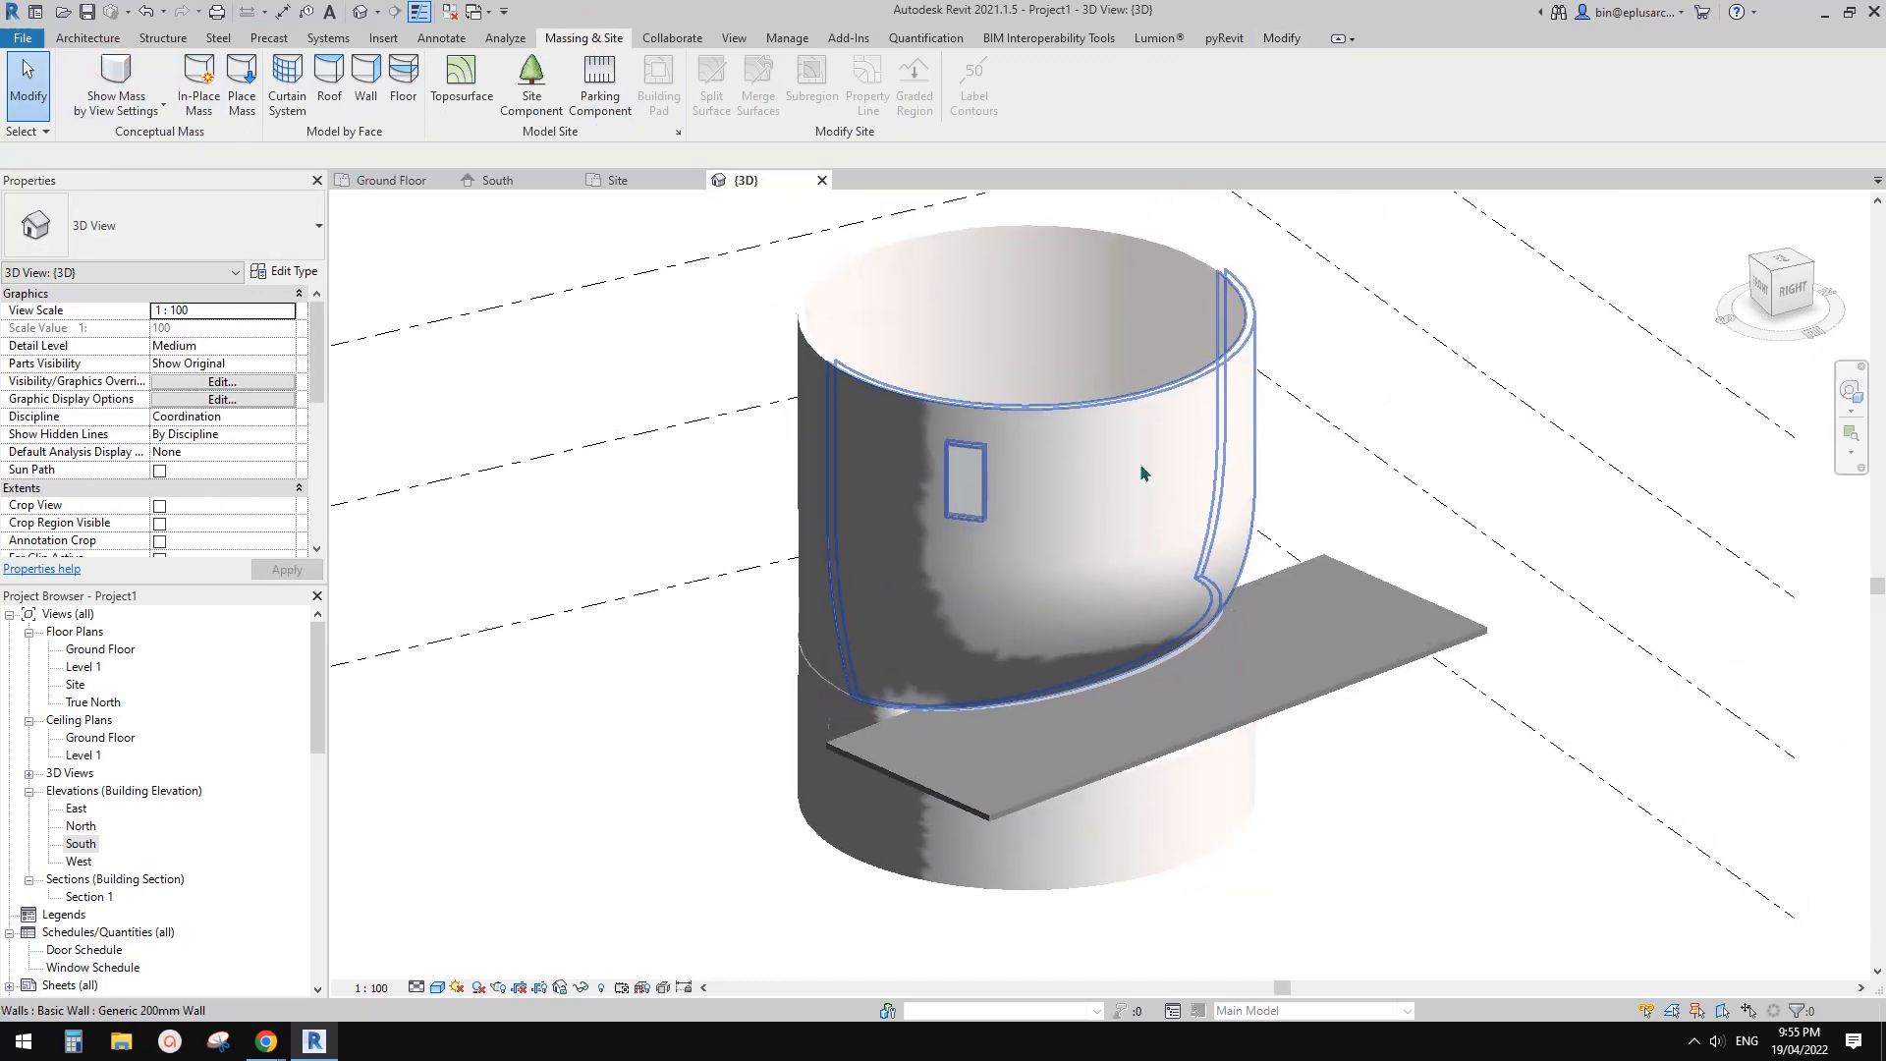
# Examine the finished tower's curved walls, window and platform from several directions in the 3D view
pyautogui.keyDown('shift'); pyautogui.moveTo(1141, 472); pyautogui.dragTo(1676, 433, button='middle'); pyautogui.keyUp('shift')
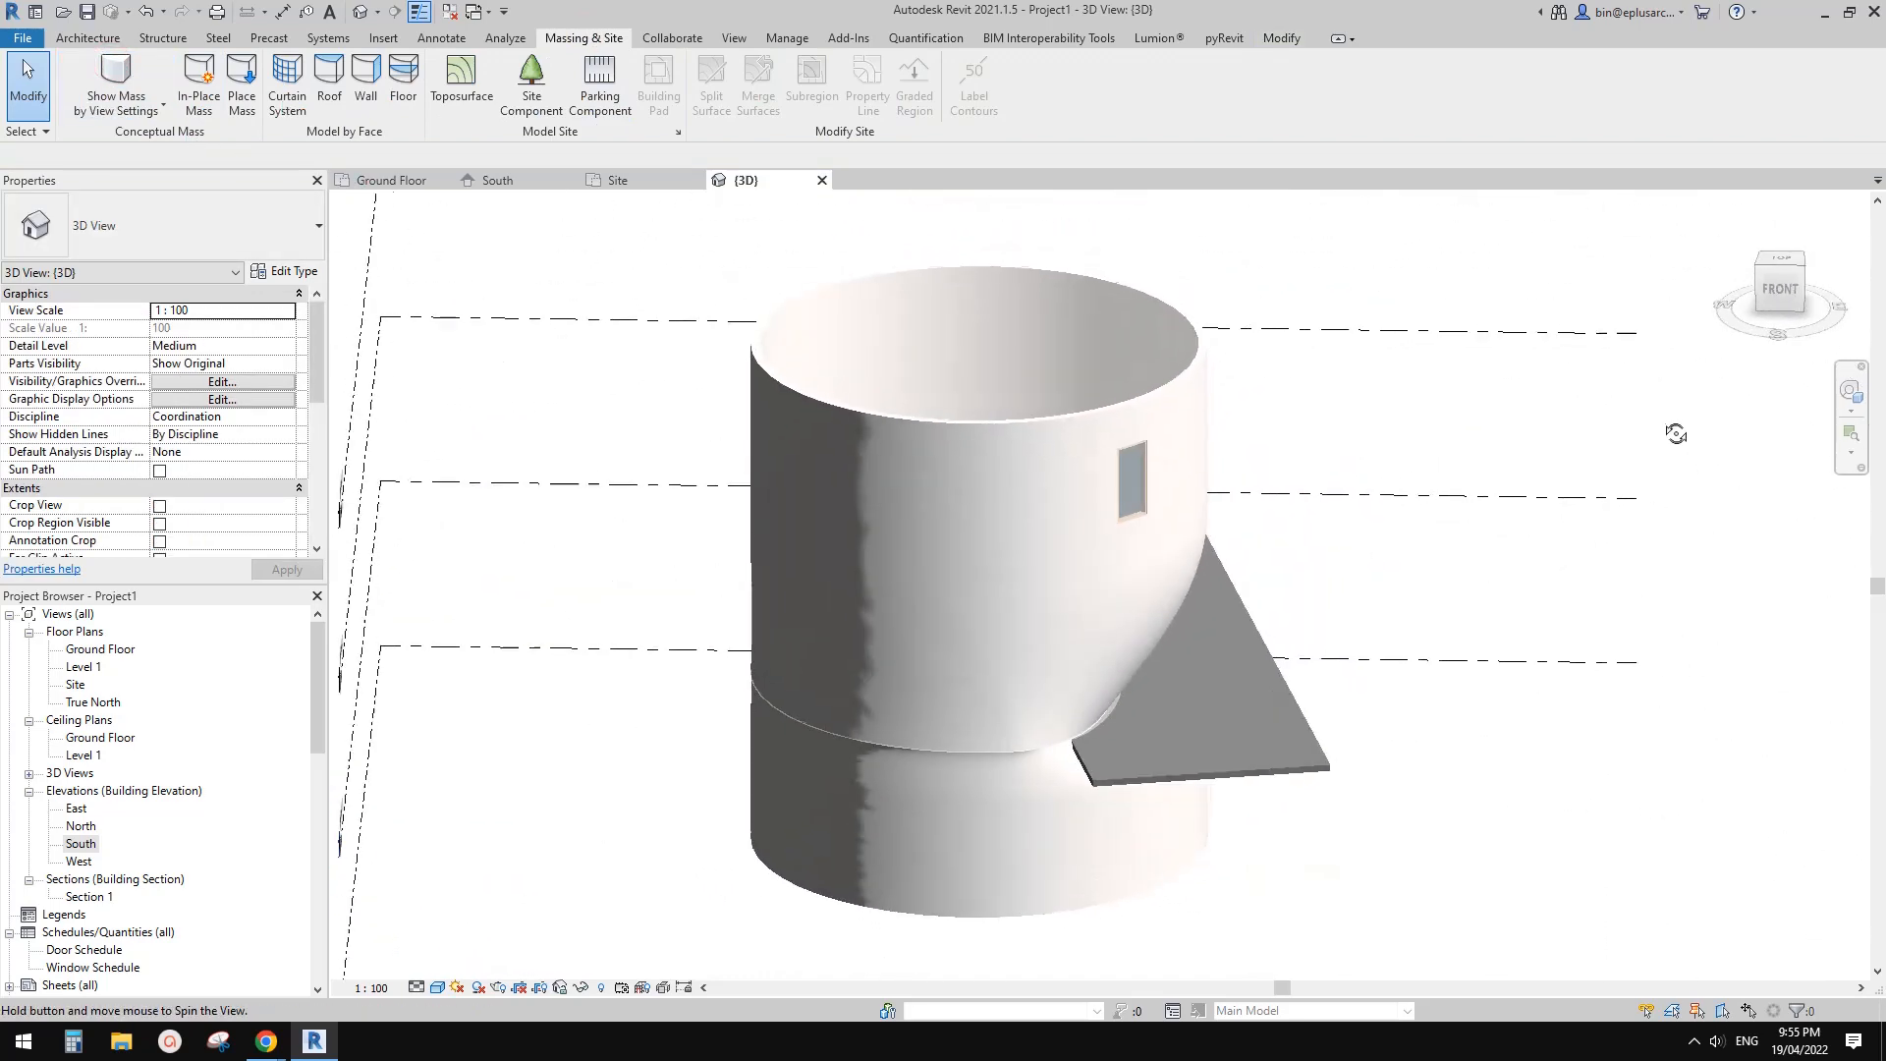
pyautogui.scroll(5, 896, 511)
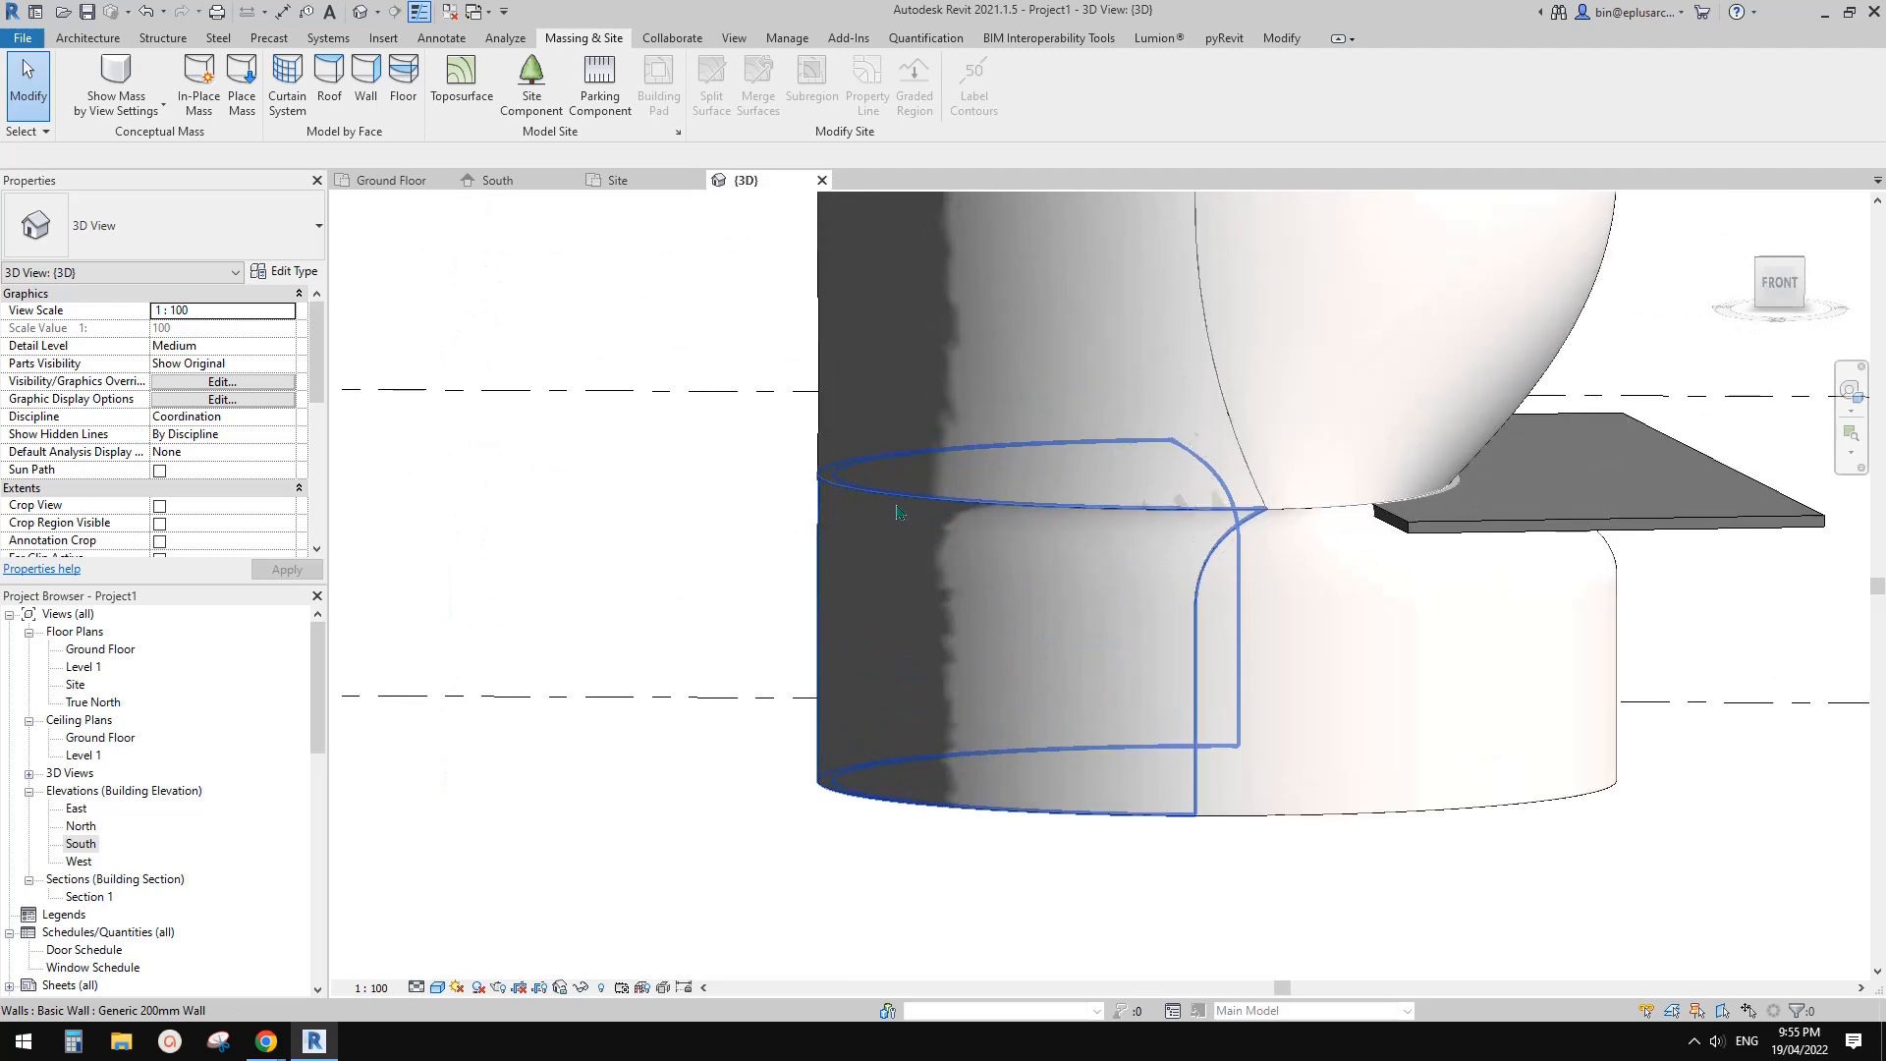
pyautogui.scroll(-4, 1015, 551)
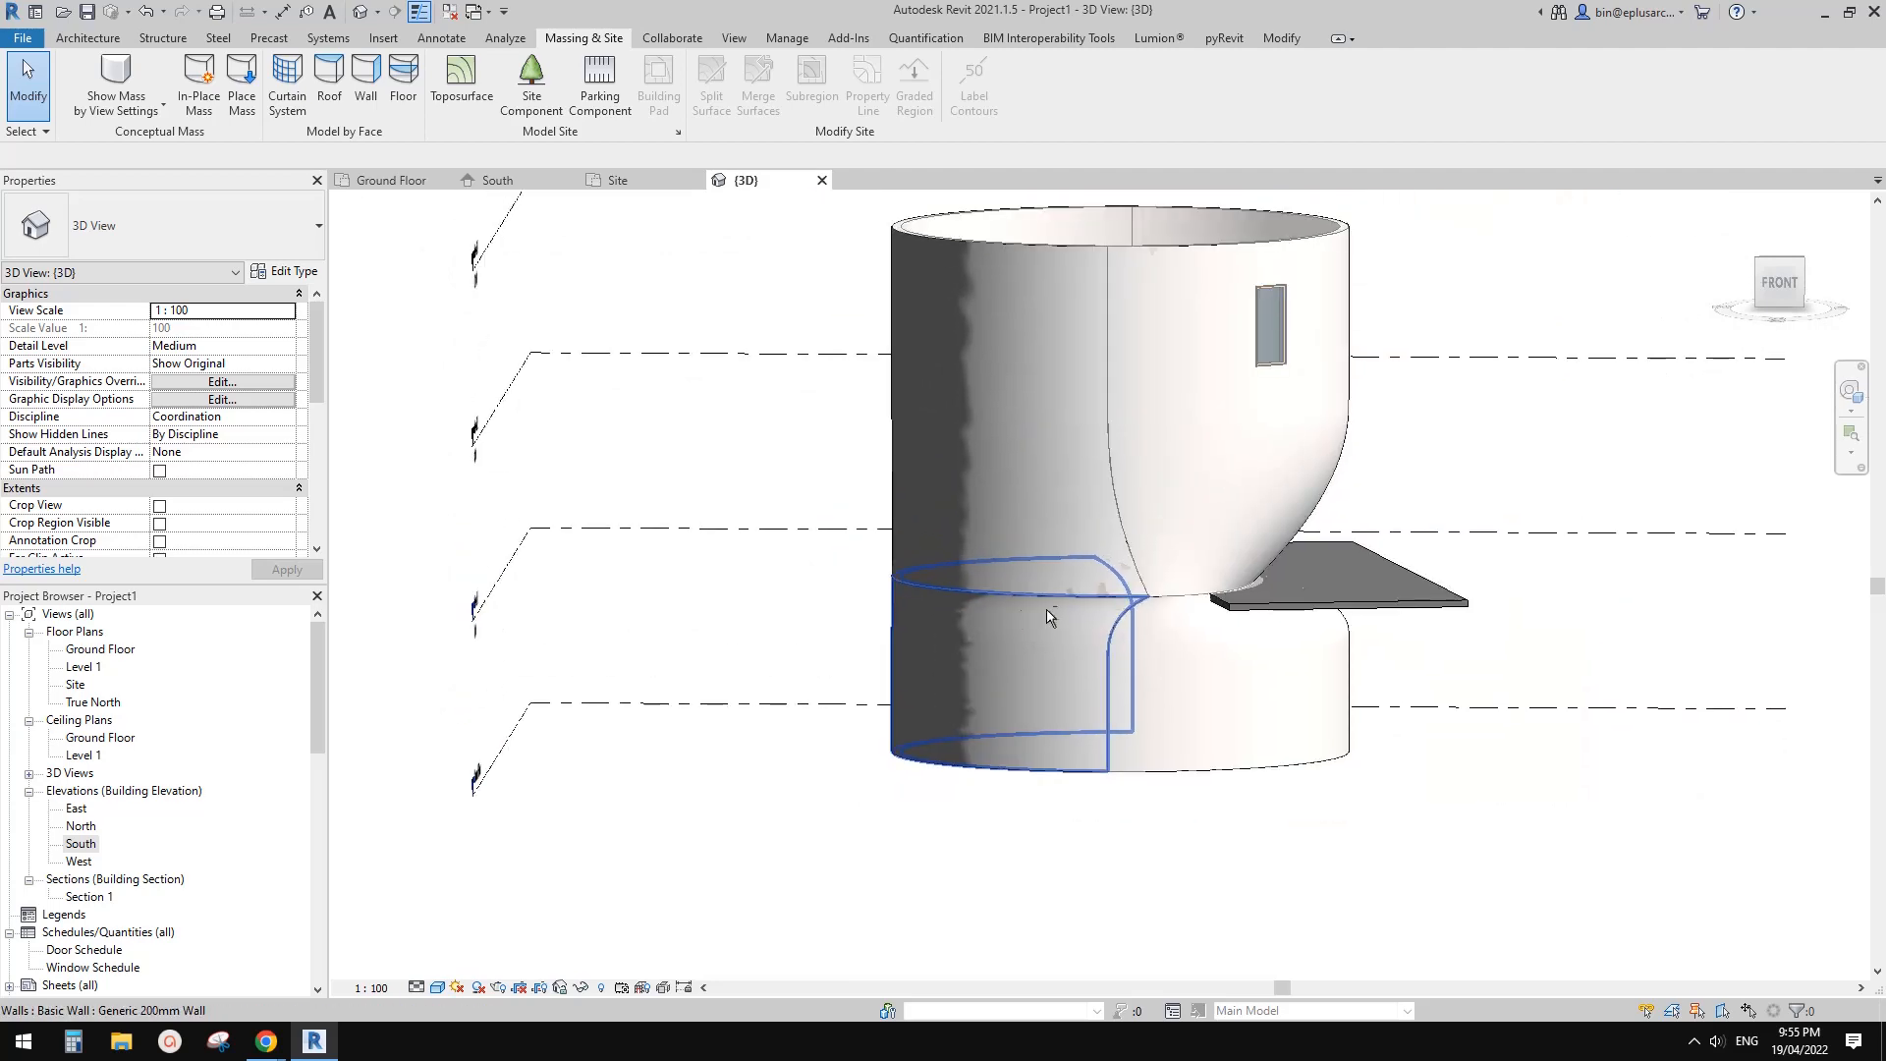
pyautogui.keyDown('shift'); pyautogui.moveTo(1048, 619); pyautogui.dragTo(1189, 661, button='middle'); pyautogui.keyUp('shift')
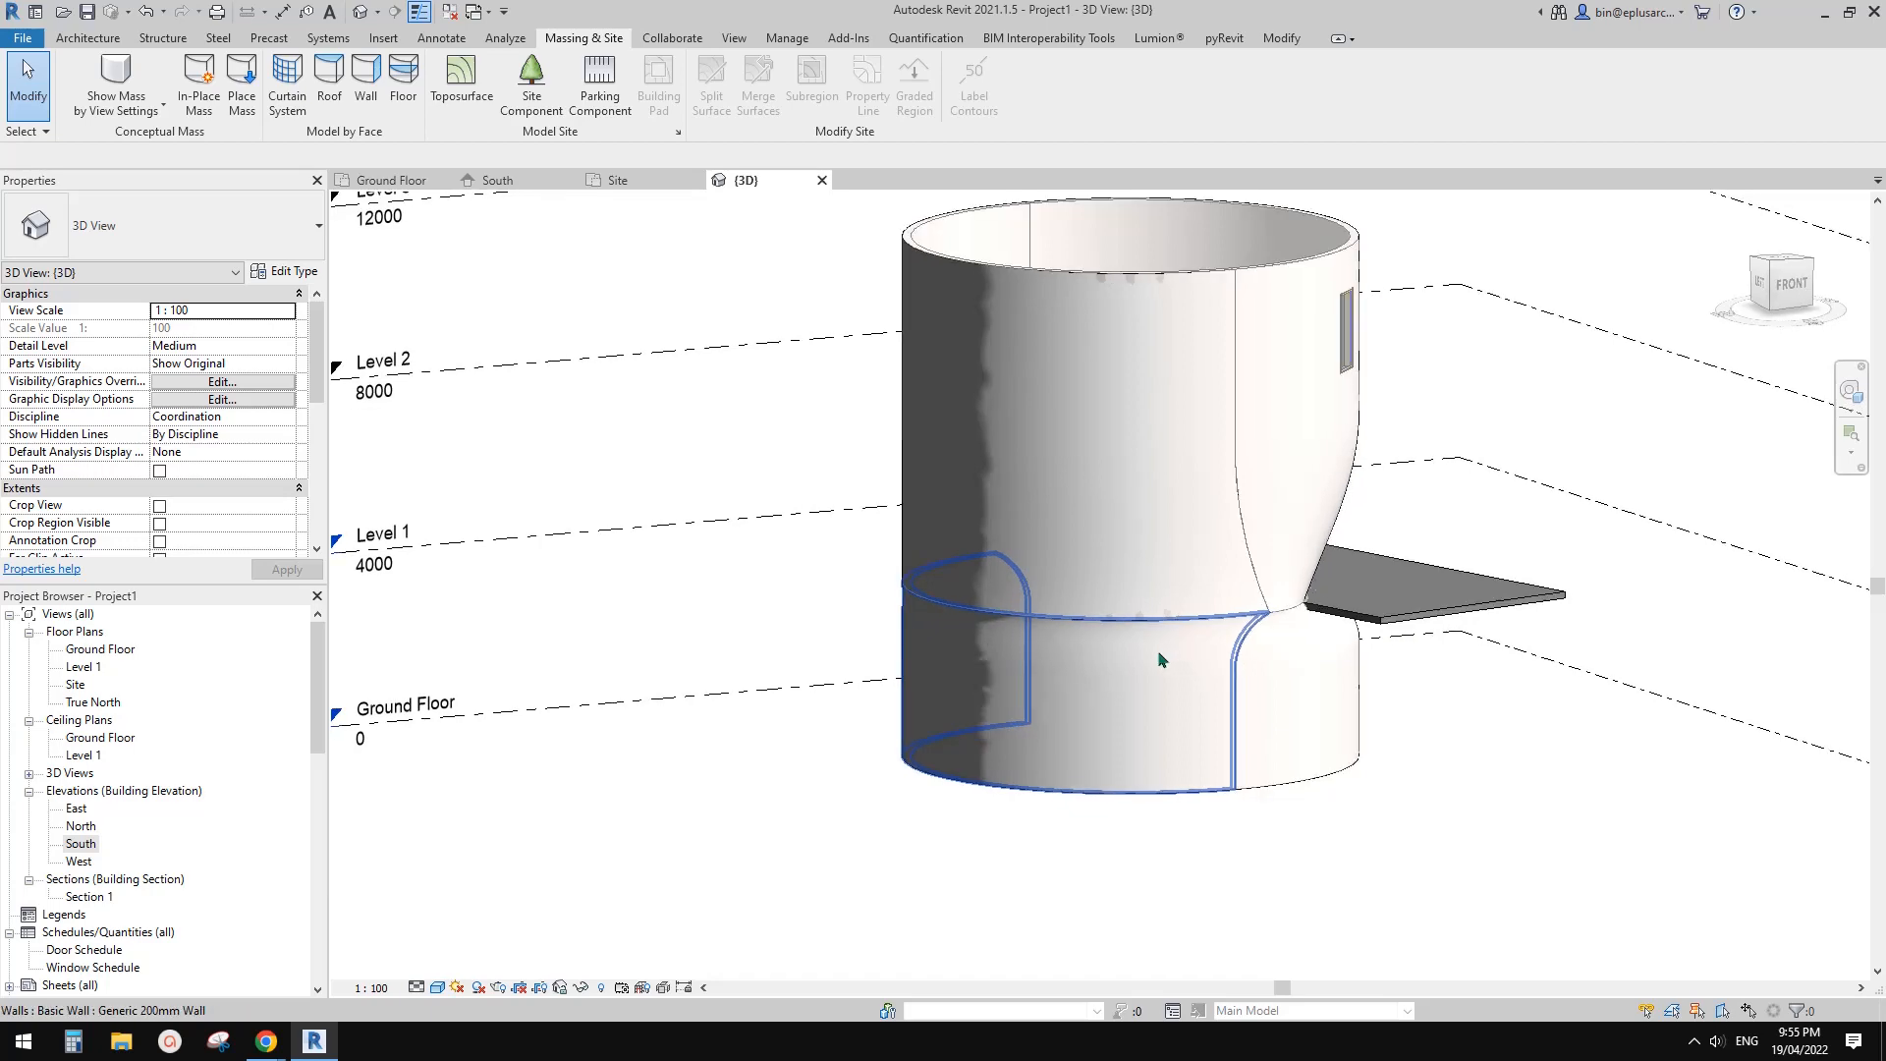
pyautogui.scroll(-1, 1150, 539)
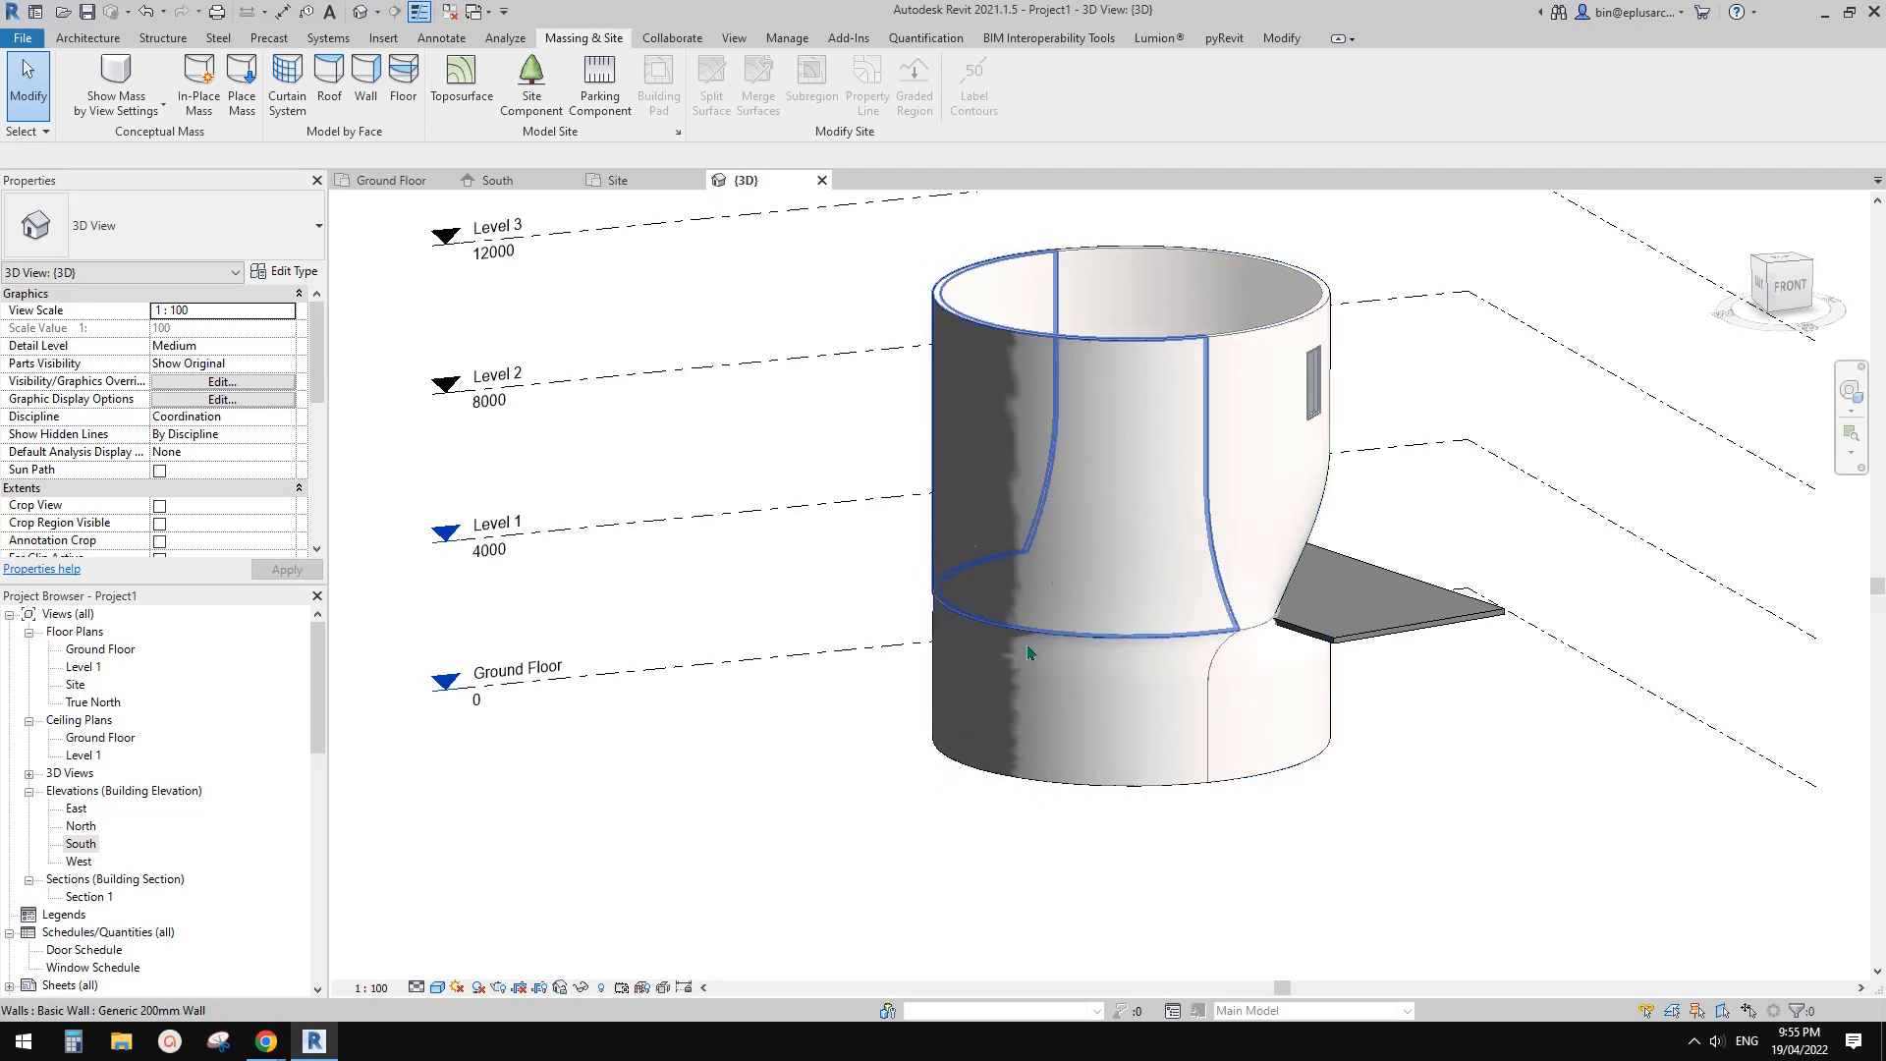
pyautogui.keyDown('shift'); pyautogui.moveTo(1048, 506); pyautogui.dragTo(904, 310, button='middle'); pyautogui.keyUp('shift')
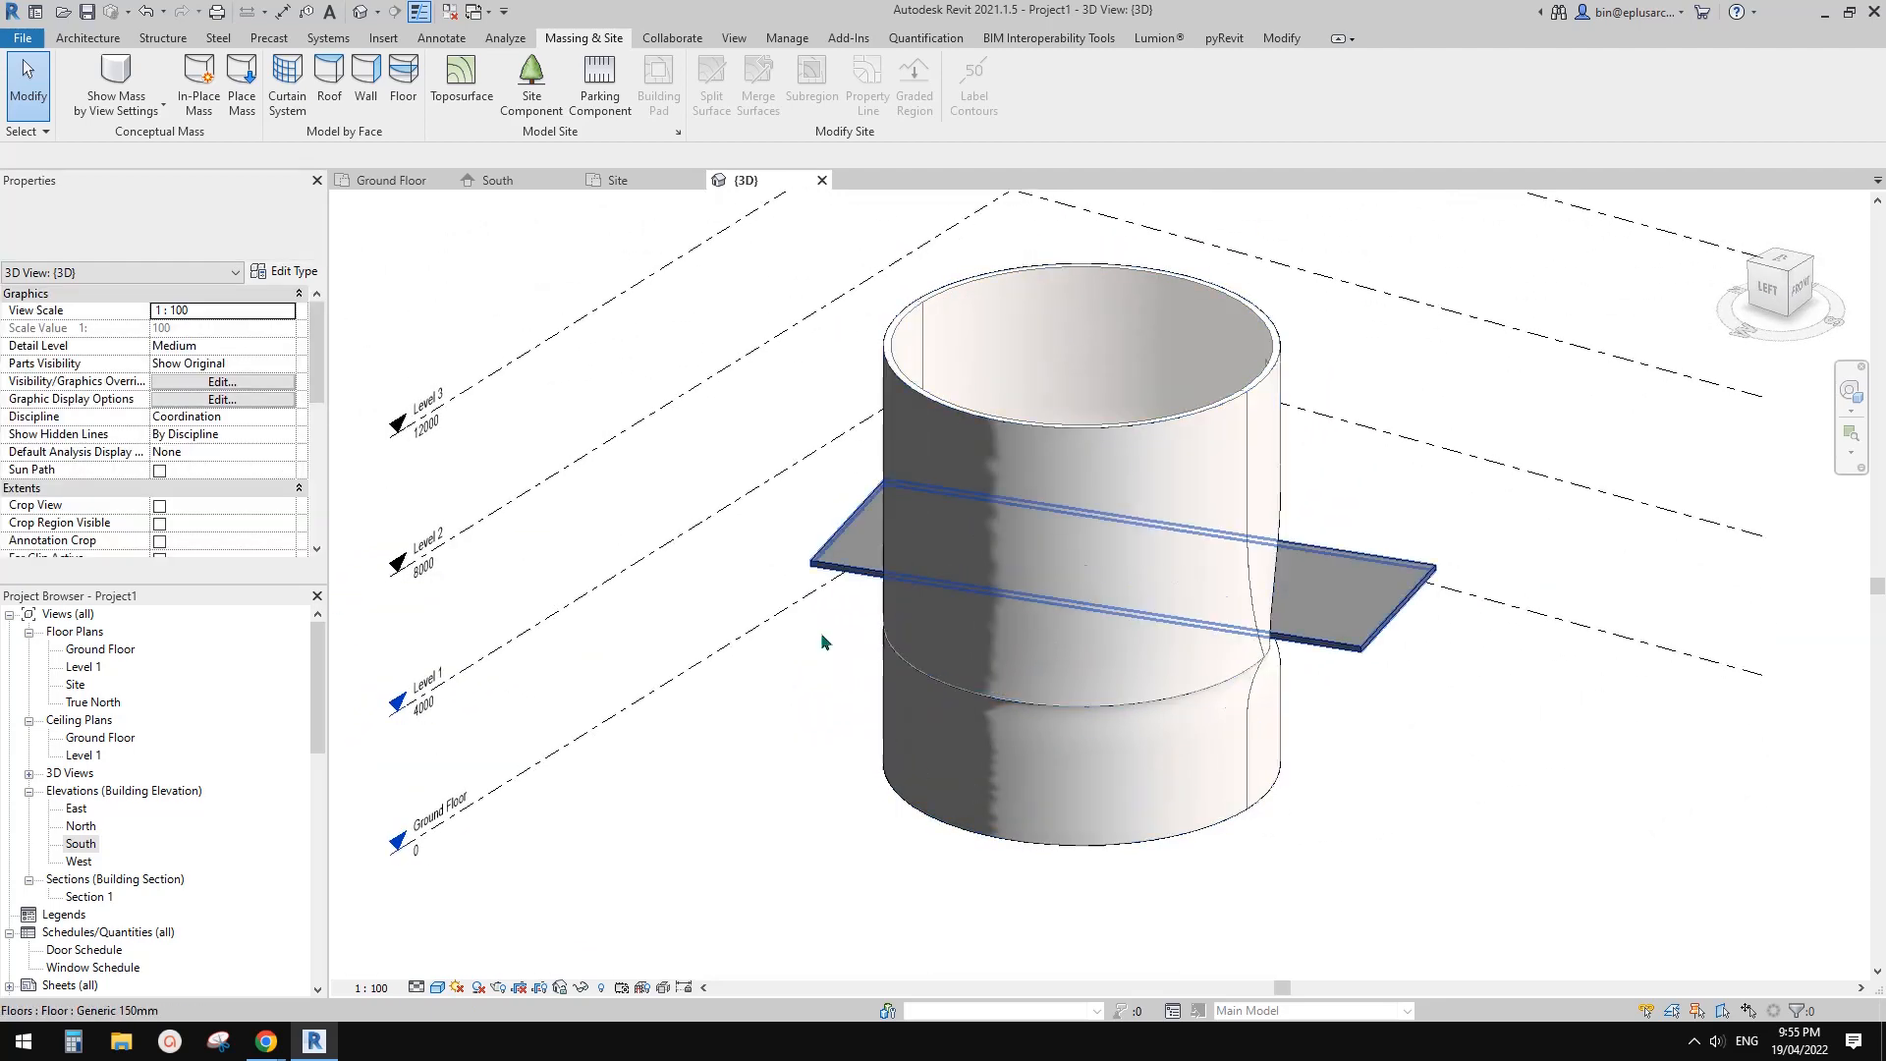
pyautogui.keyDown('shift'); pyautogui.moveTo(1110, 650); pyautogui.dragTo(1029, 651, button='middle'); pyautogui.keyUp('shift')
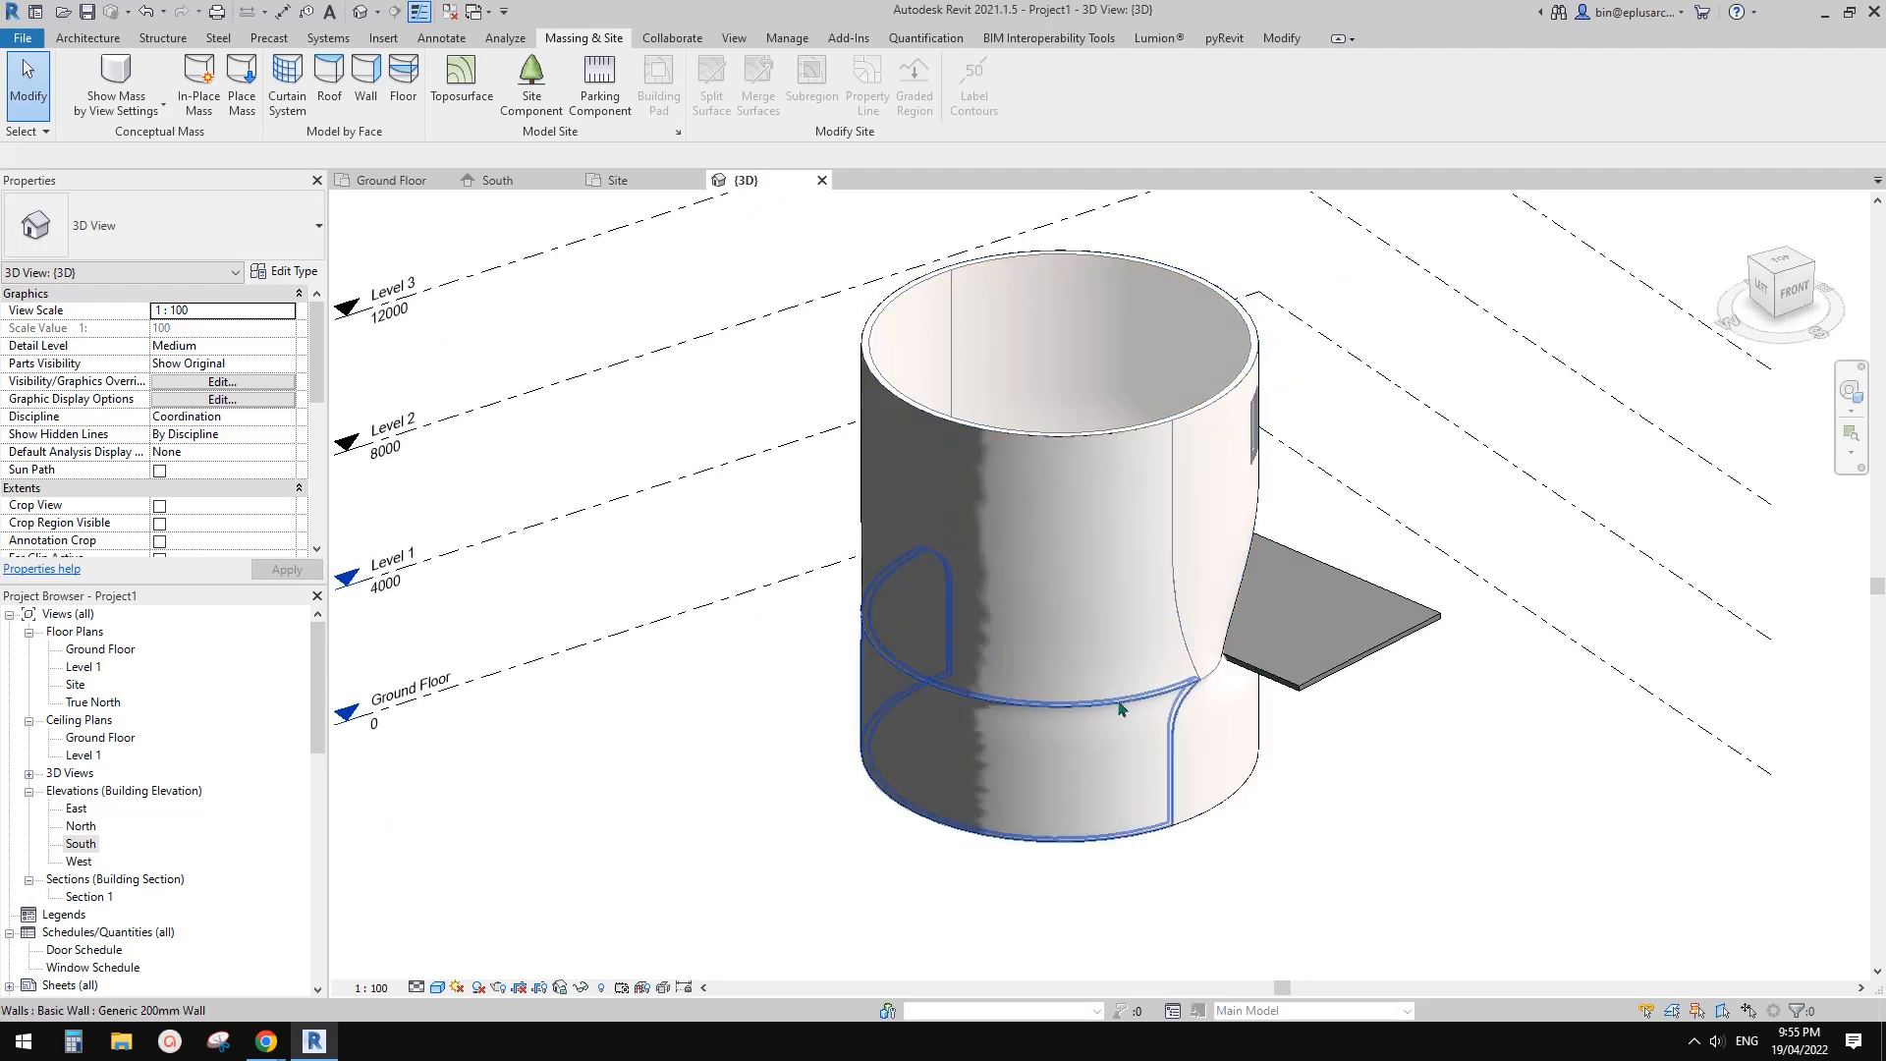
pyautogui.keyDown('shift'); pyautogui.moveTo(1069, 714); pyautogui.dragTo(951, 315, button='middle'); pyautogui.keyUp('shift')
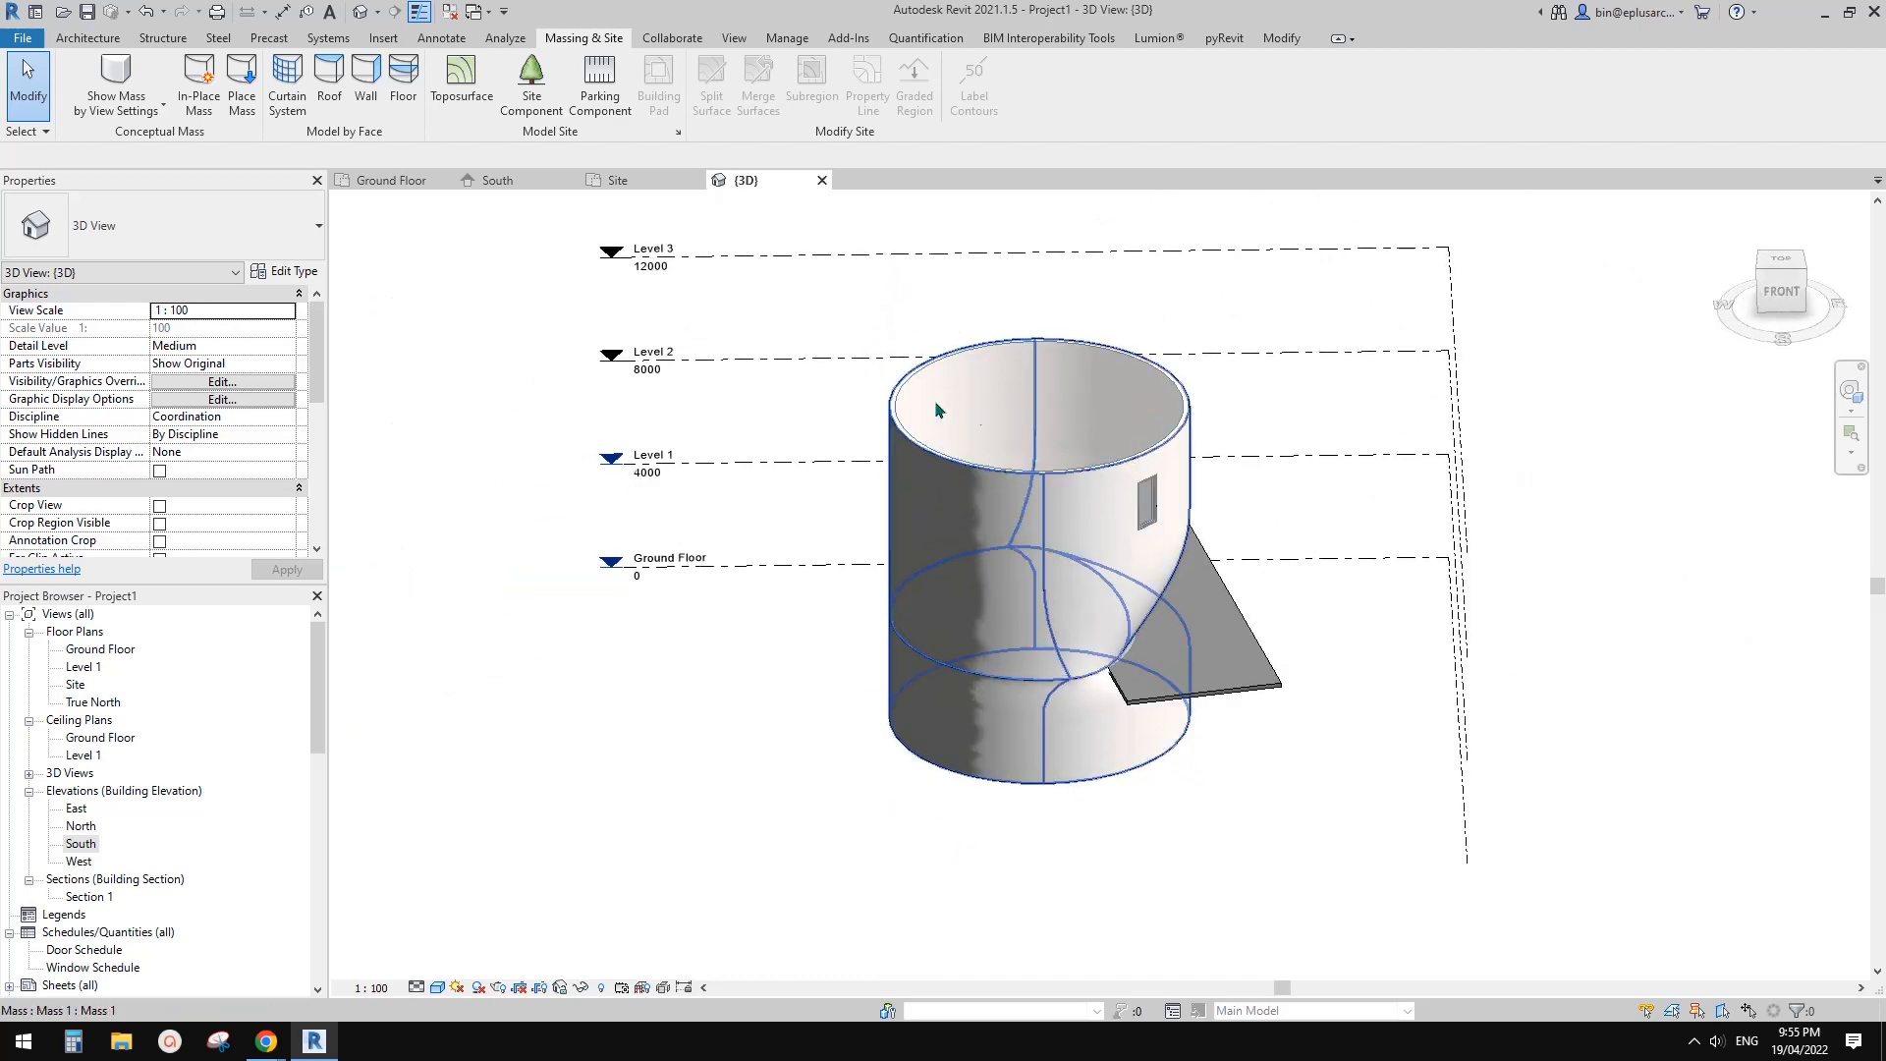
pyautogui.keyDown('shift'); pyautogui.moveTo(1006, 676); pyautogui.dragTo(1404, 601, button='middle'); pyautogui.keyUp('shift')
pyautogui.scroll(2, 1125, 542)
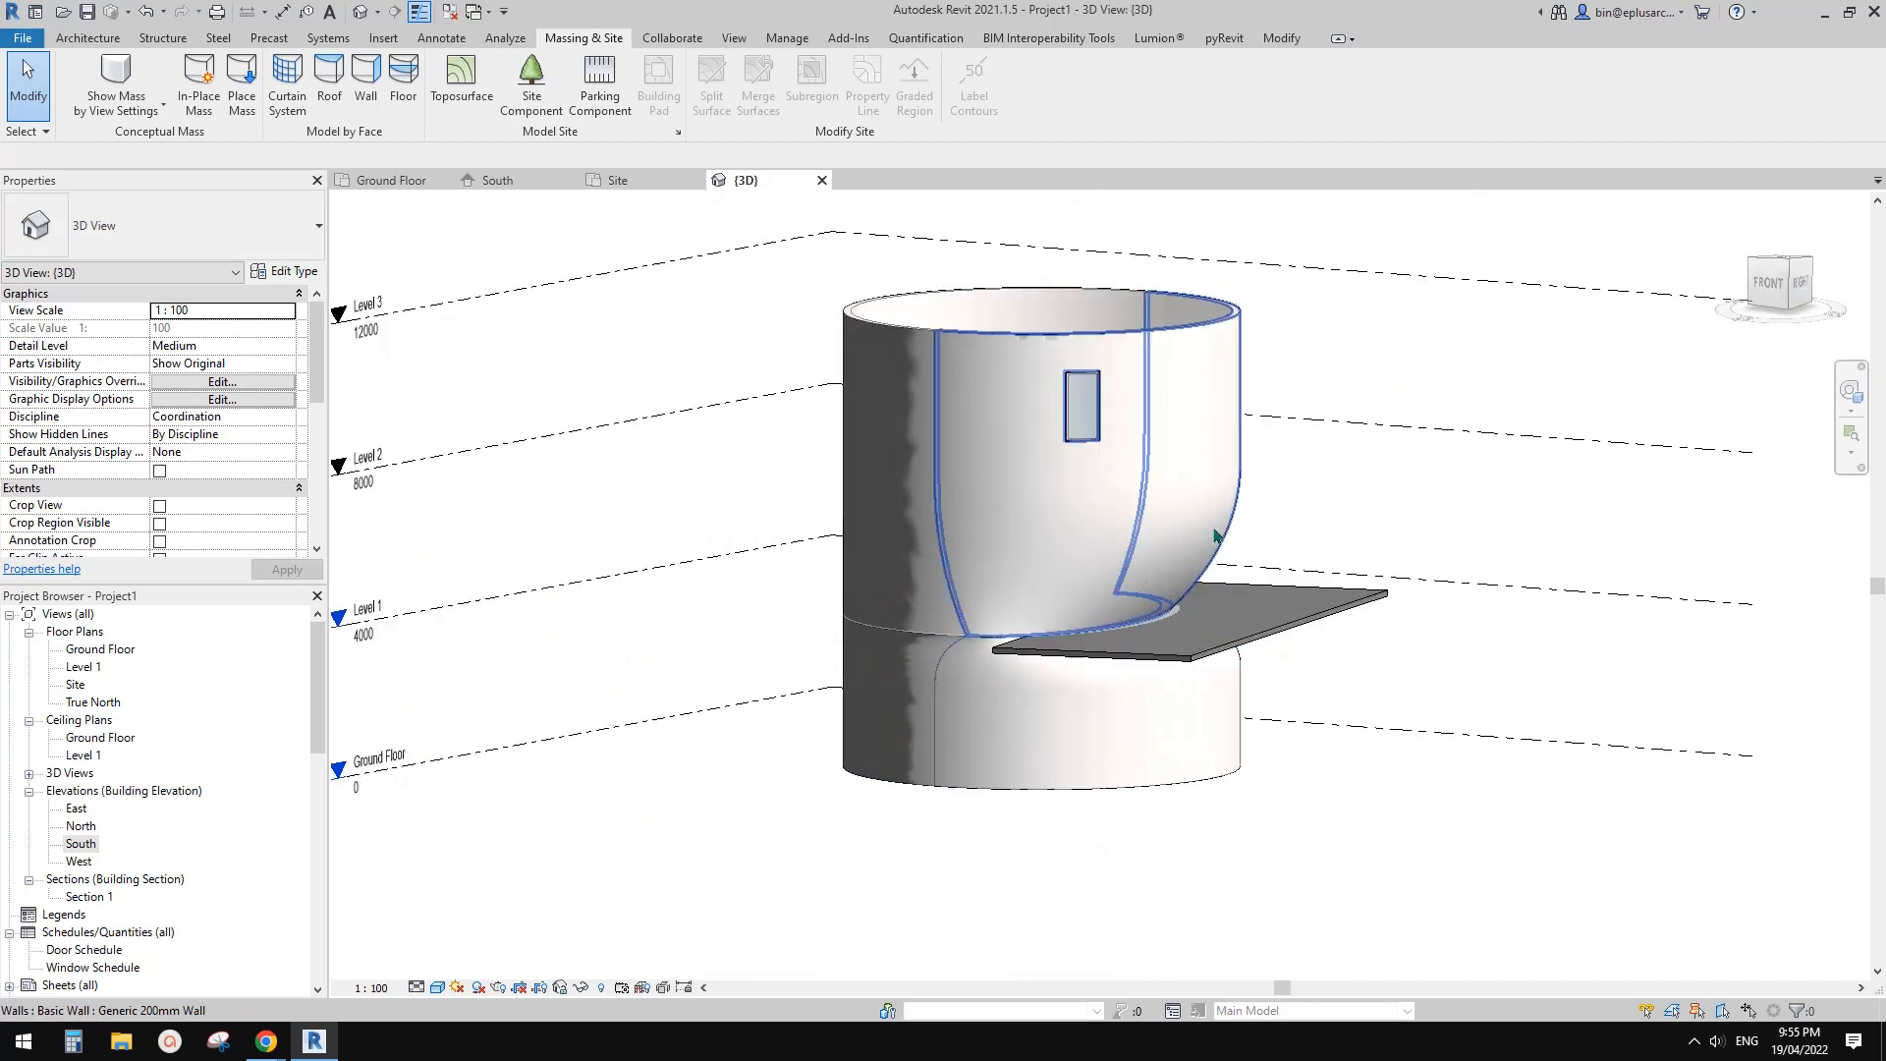
pyautogui.keyDown('shift'); pyautogui.moveTo(1208, 543); pyautogui.dragTo(1267, 685, button='middle'); pyautogui.keyUp('shift')
pyautogui.scroll(2, 1250, 712)
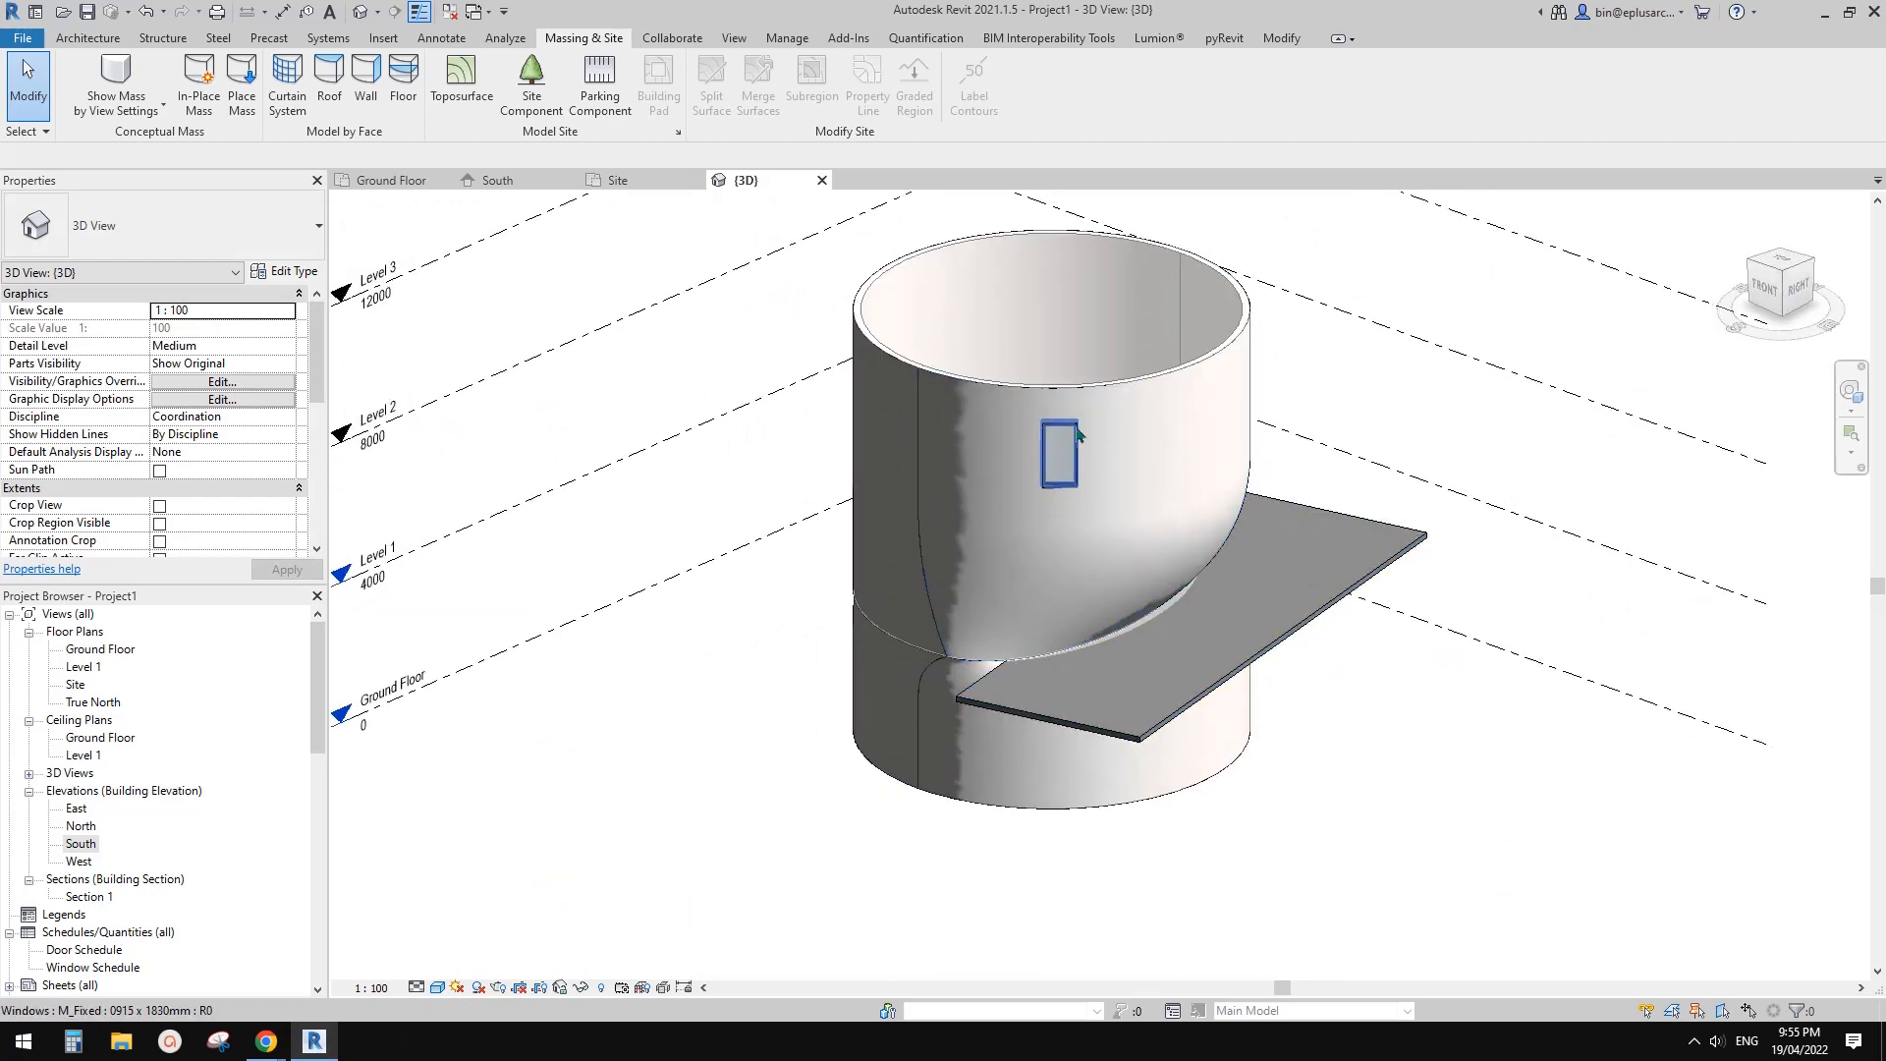
# Select the upper curved wall with the window, inspect how it meets the platform, and clear the selection
pyautogui.click(1187, 405)
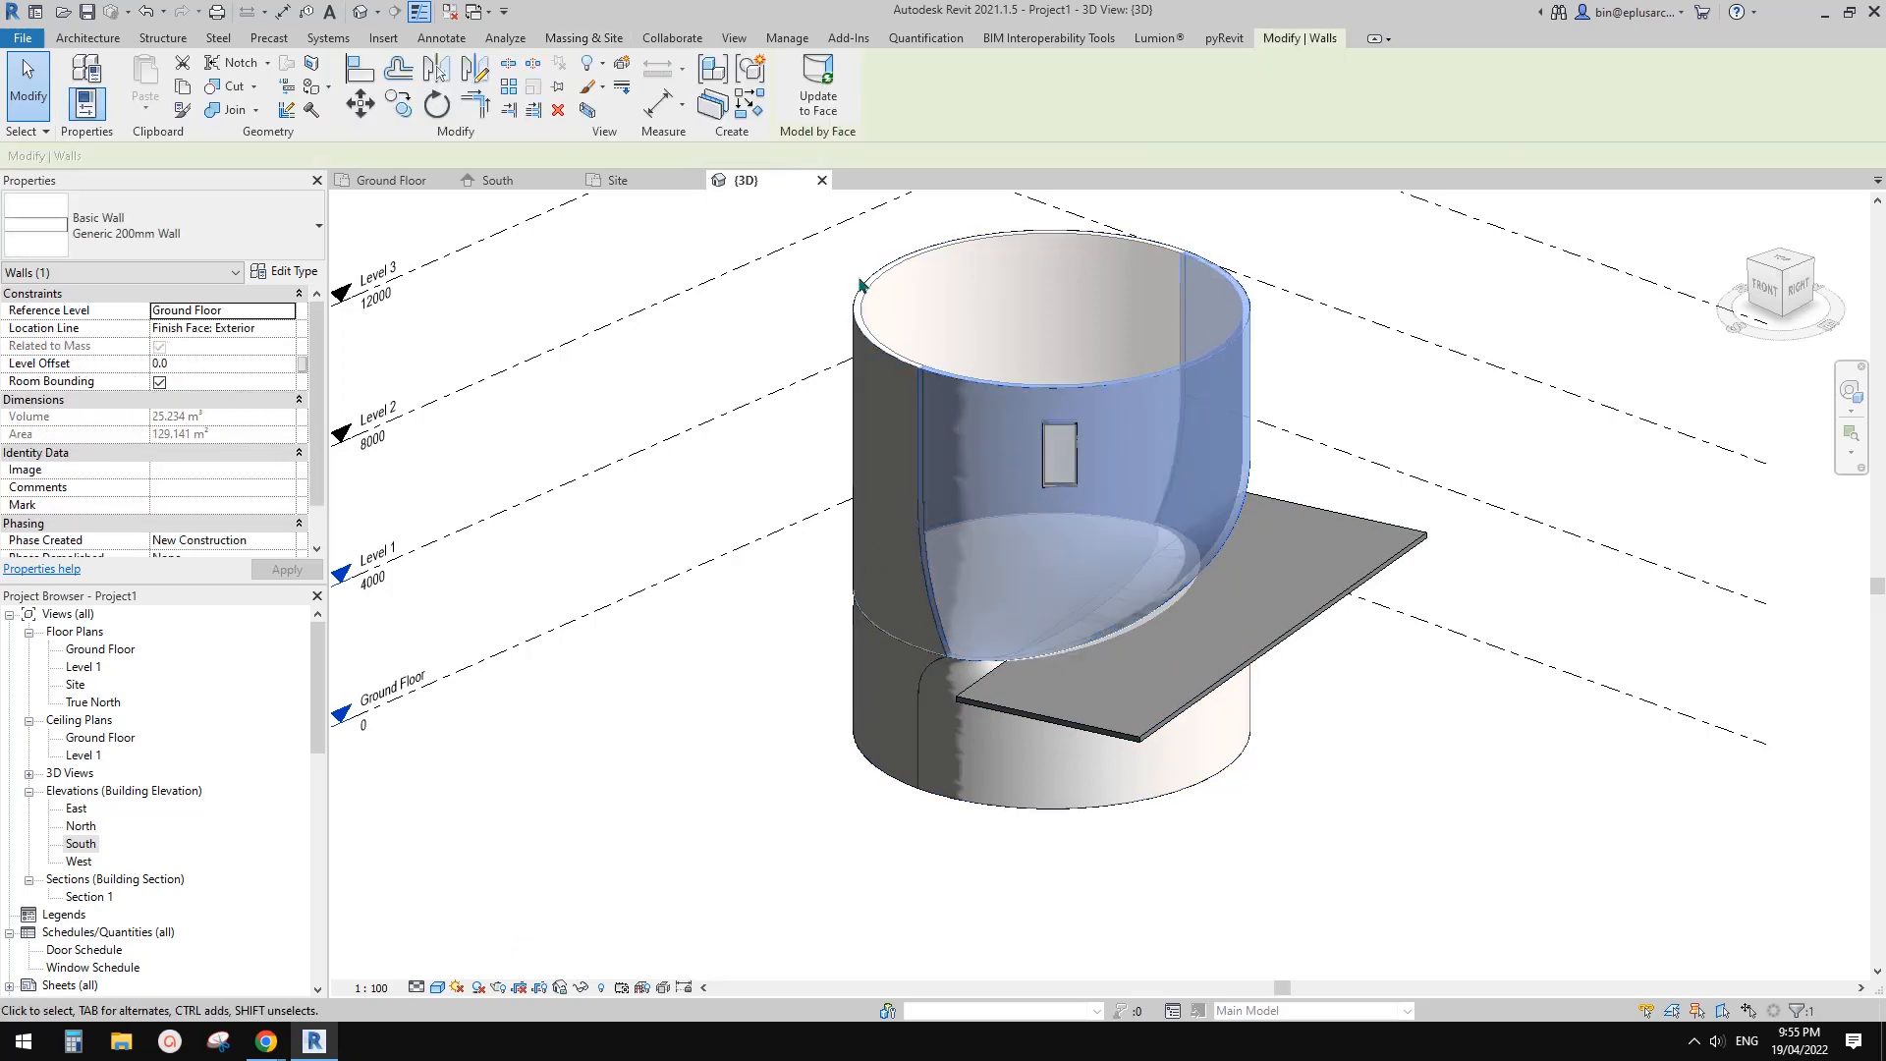
pyautogui.moveTo(1180, 627); pyautogui.dragTo(1153, 451, button='middle')
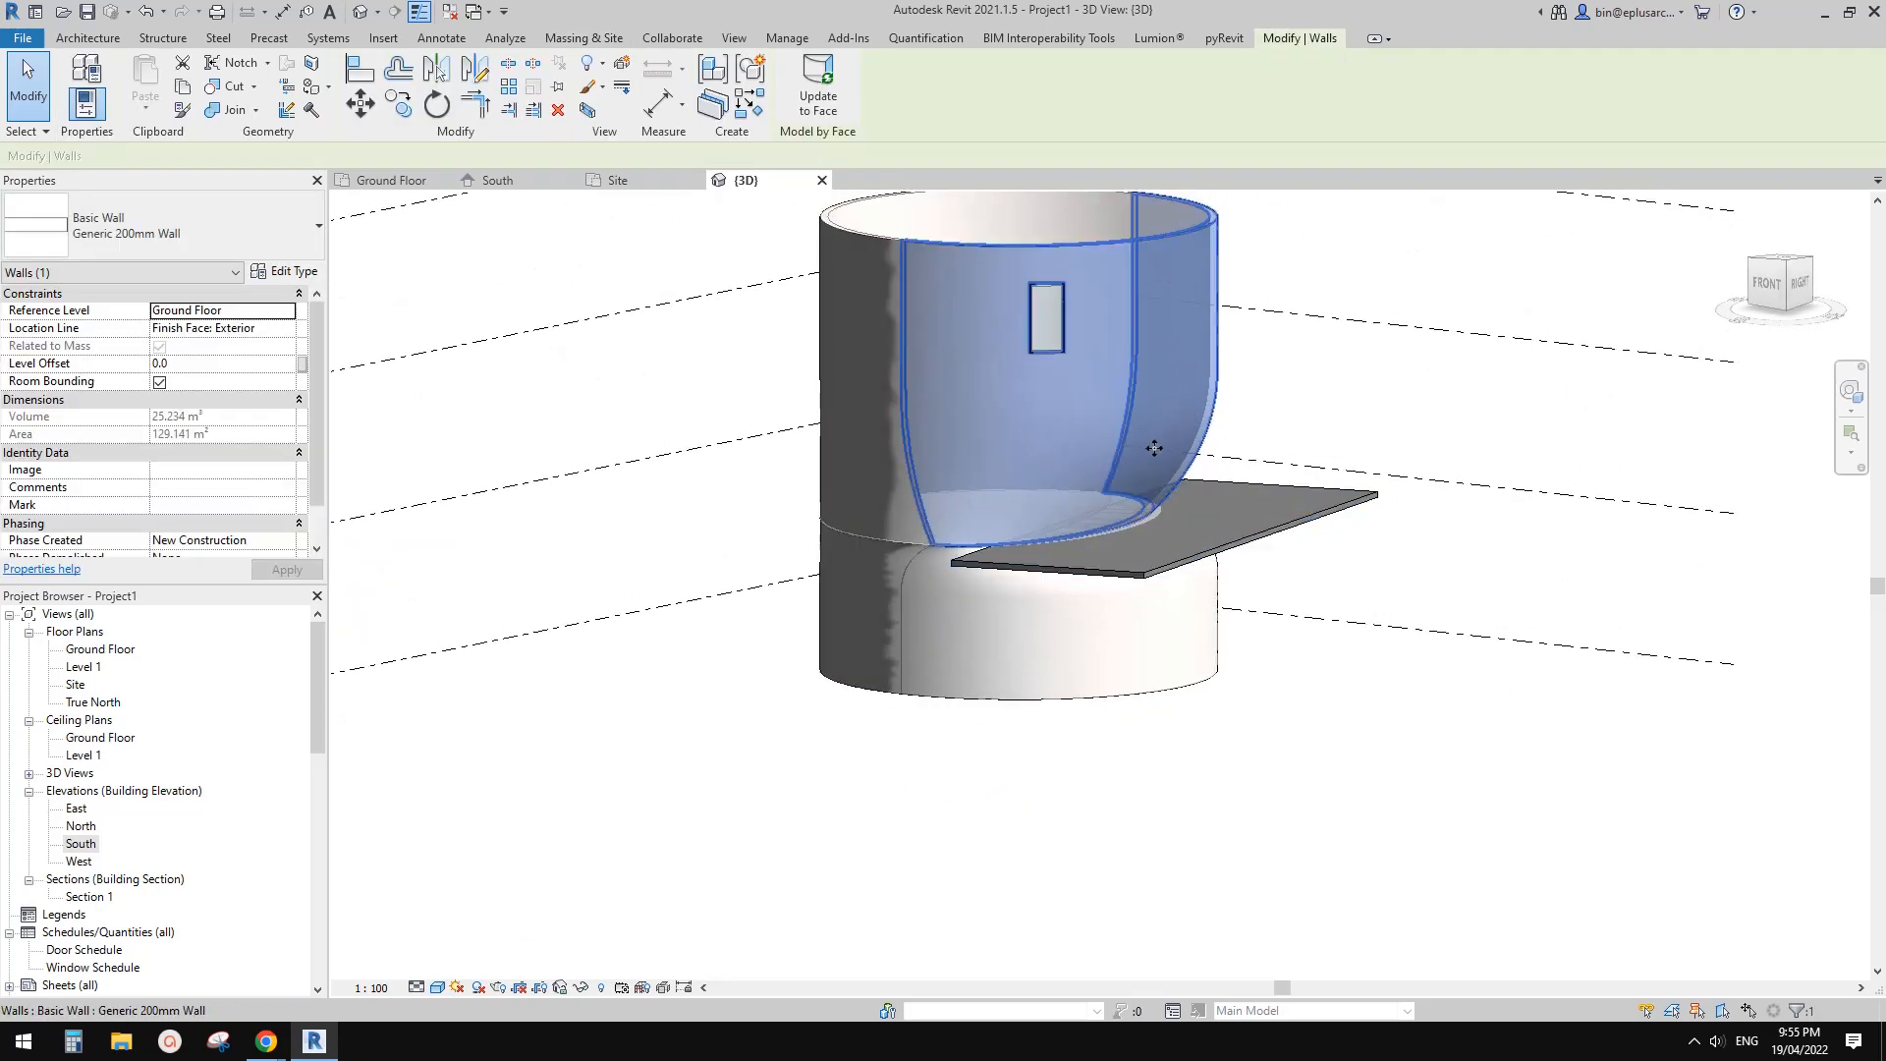
pyautogui.scroll(1, 1156, 452)
pyautogui.keyDown('shift'); pyautogui.moveTo(907, 520); pyautogui.dragTo(1073, 510, button='middle'); pyautogui.keyUp('shift')
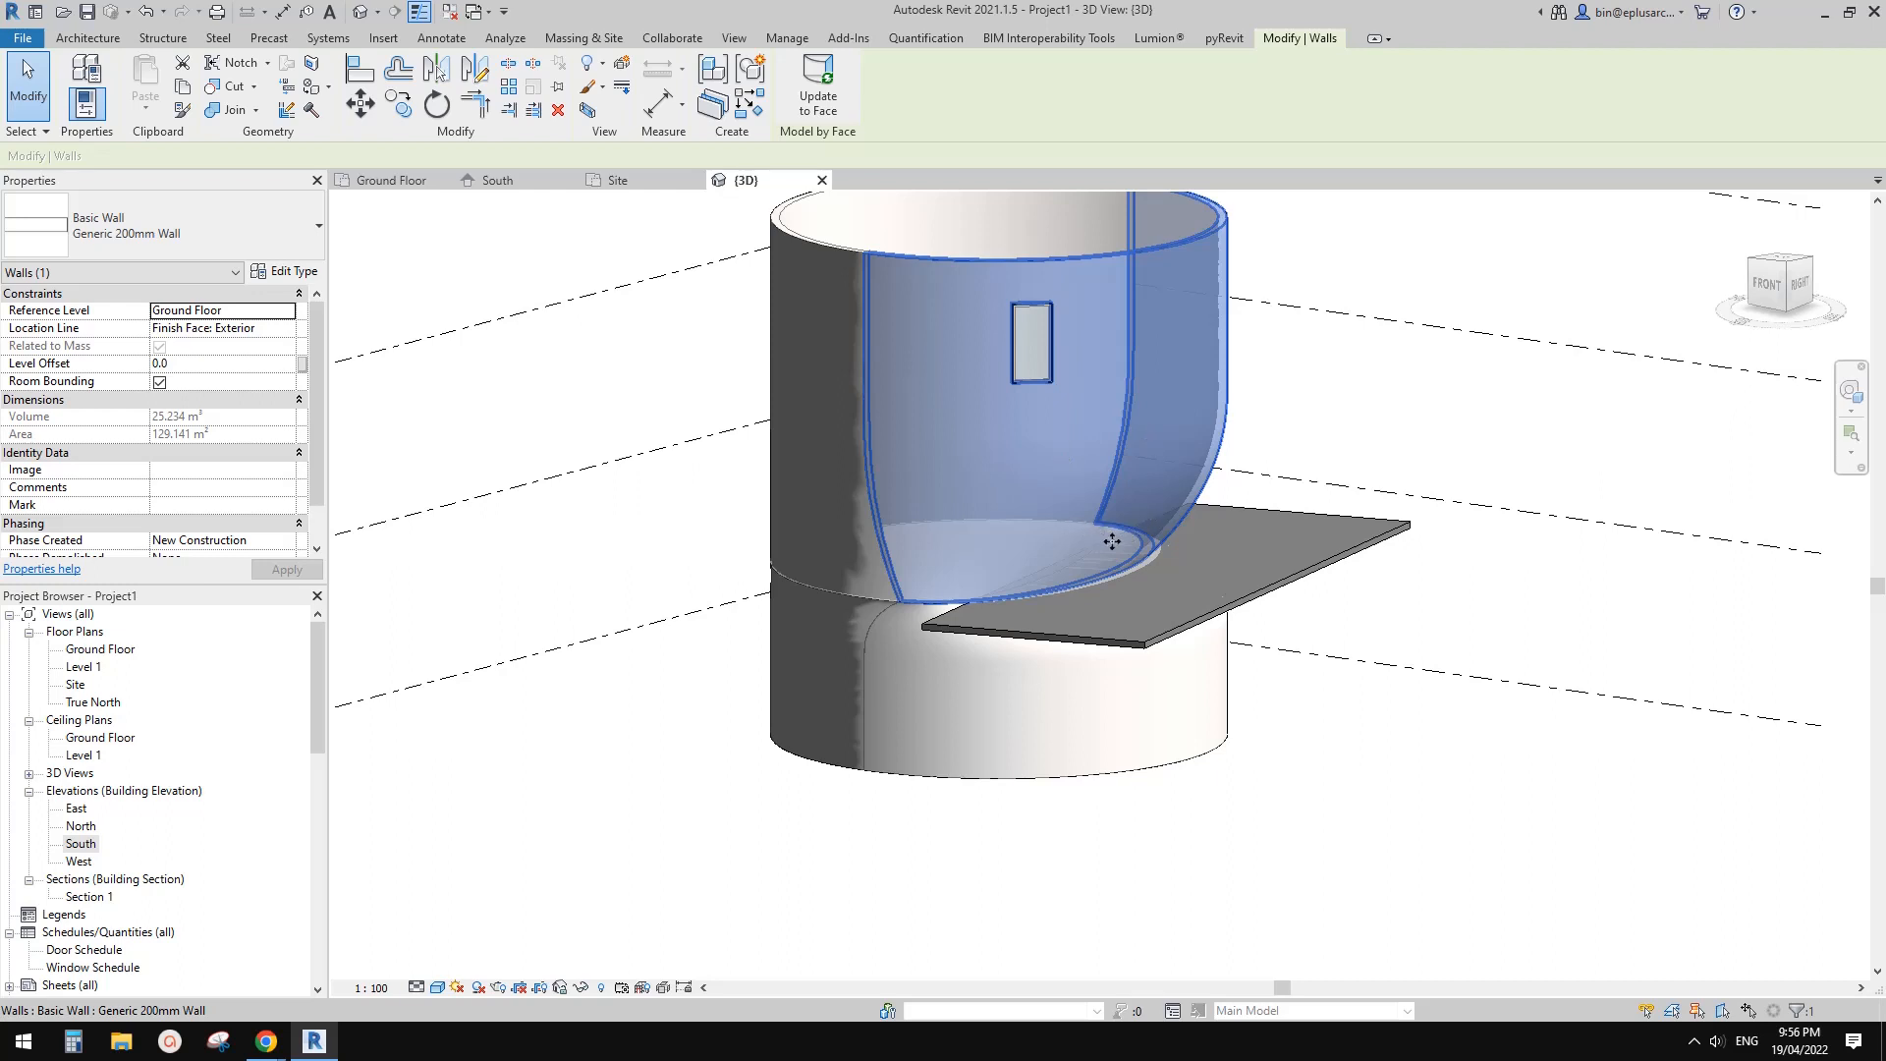
pyautogui.keyDown('shift'); pyautogui.moveTo(1112, 541); pyautogui.dragTo(1080, 565, button='middle'); pyautogui.keyUp('shift')
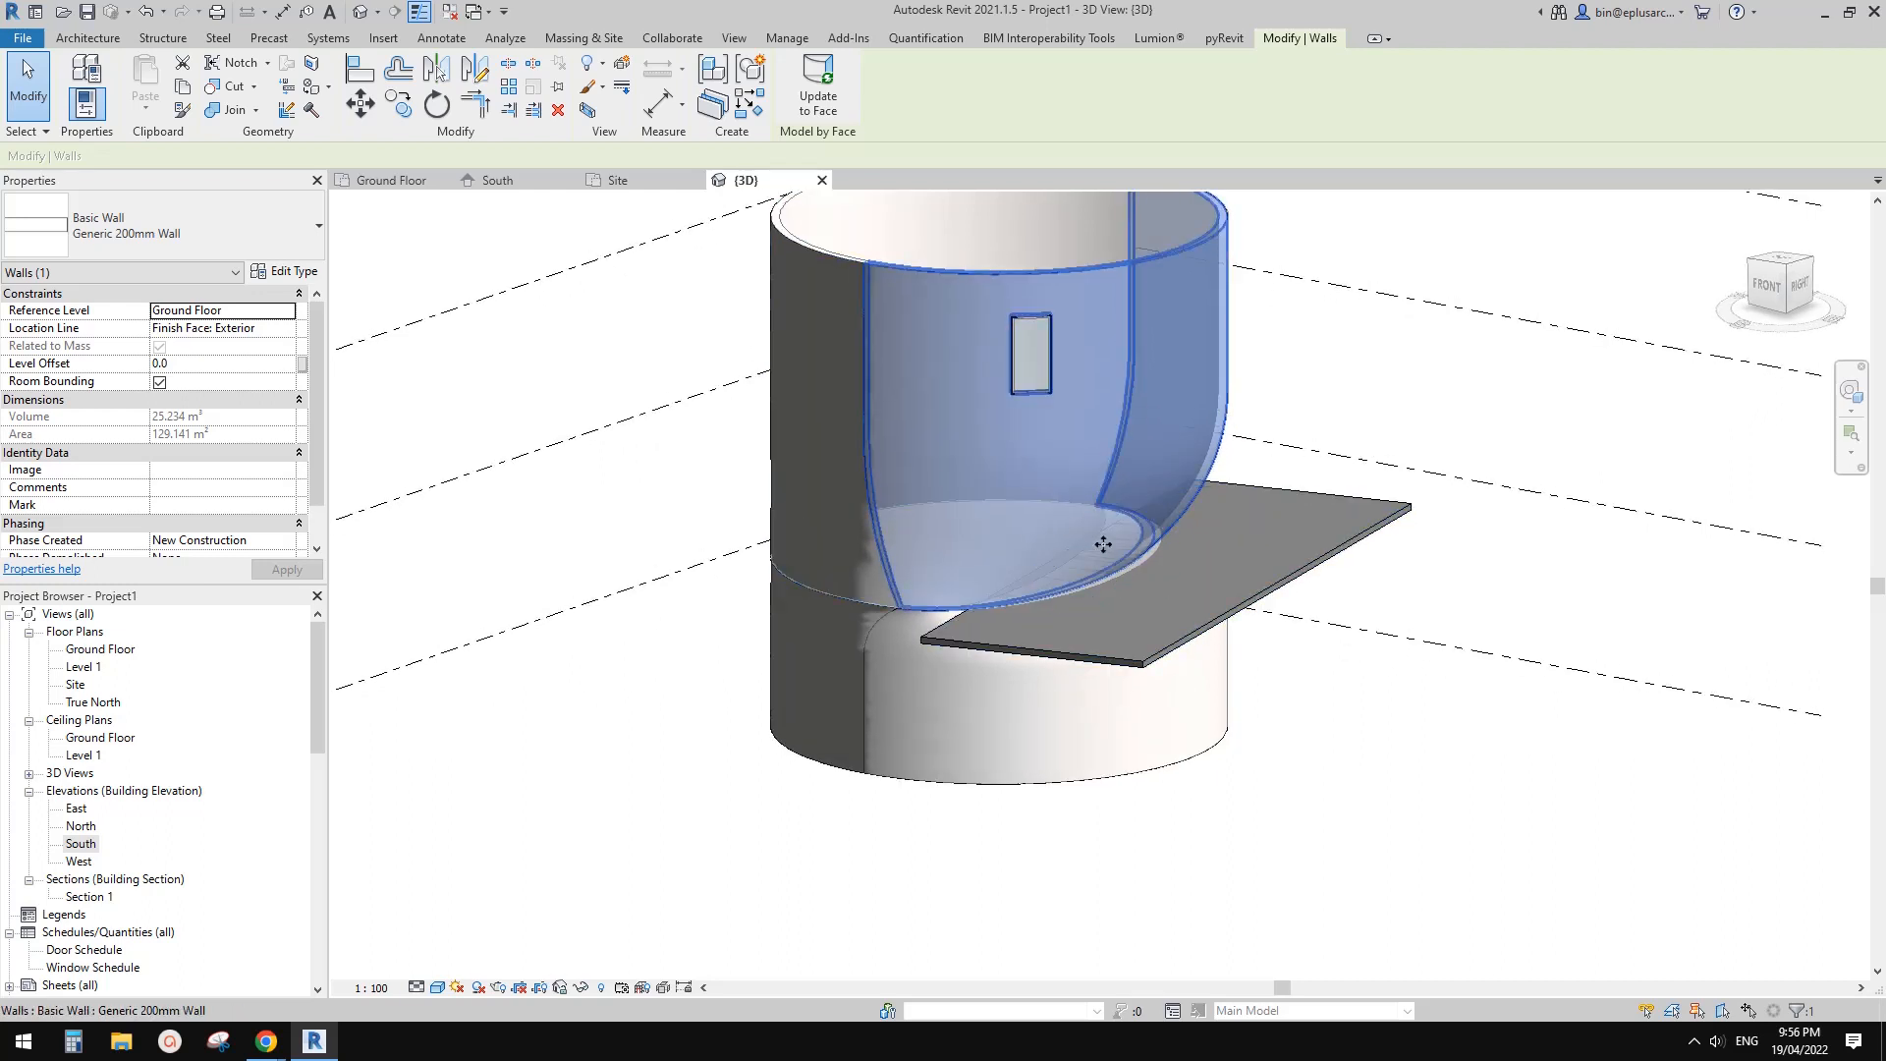
pyautogui.keyDown('shift'); pyautogui.moveTo(1099, 543); pyautogui.dragTo(1046, 645, button='middle'); pyautogui.keyUp('shift')
pyautogui.press('Escape')
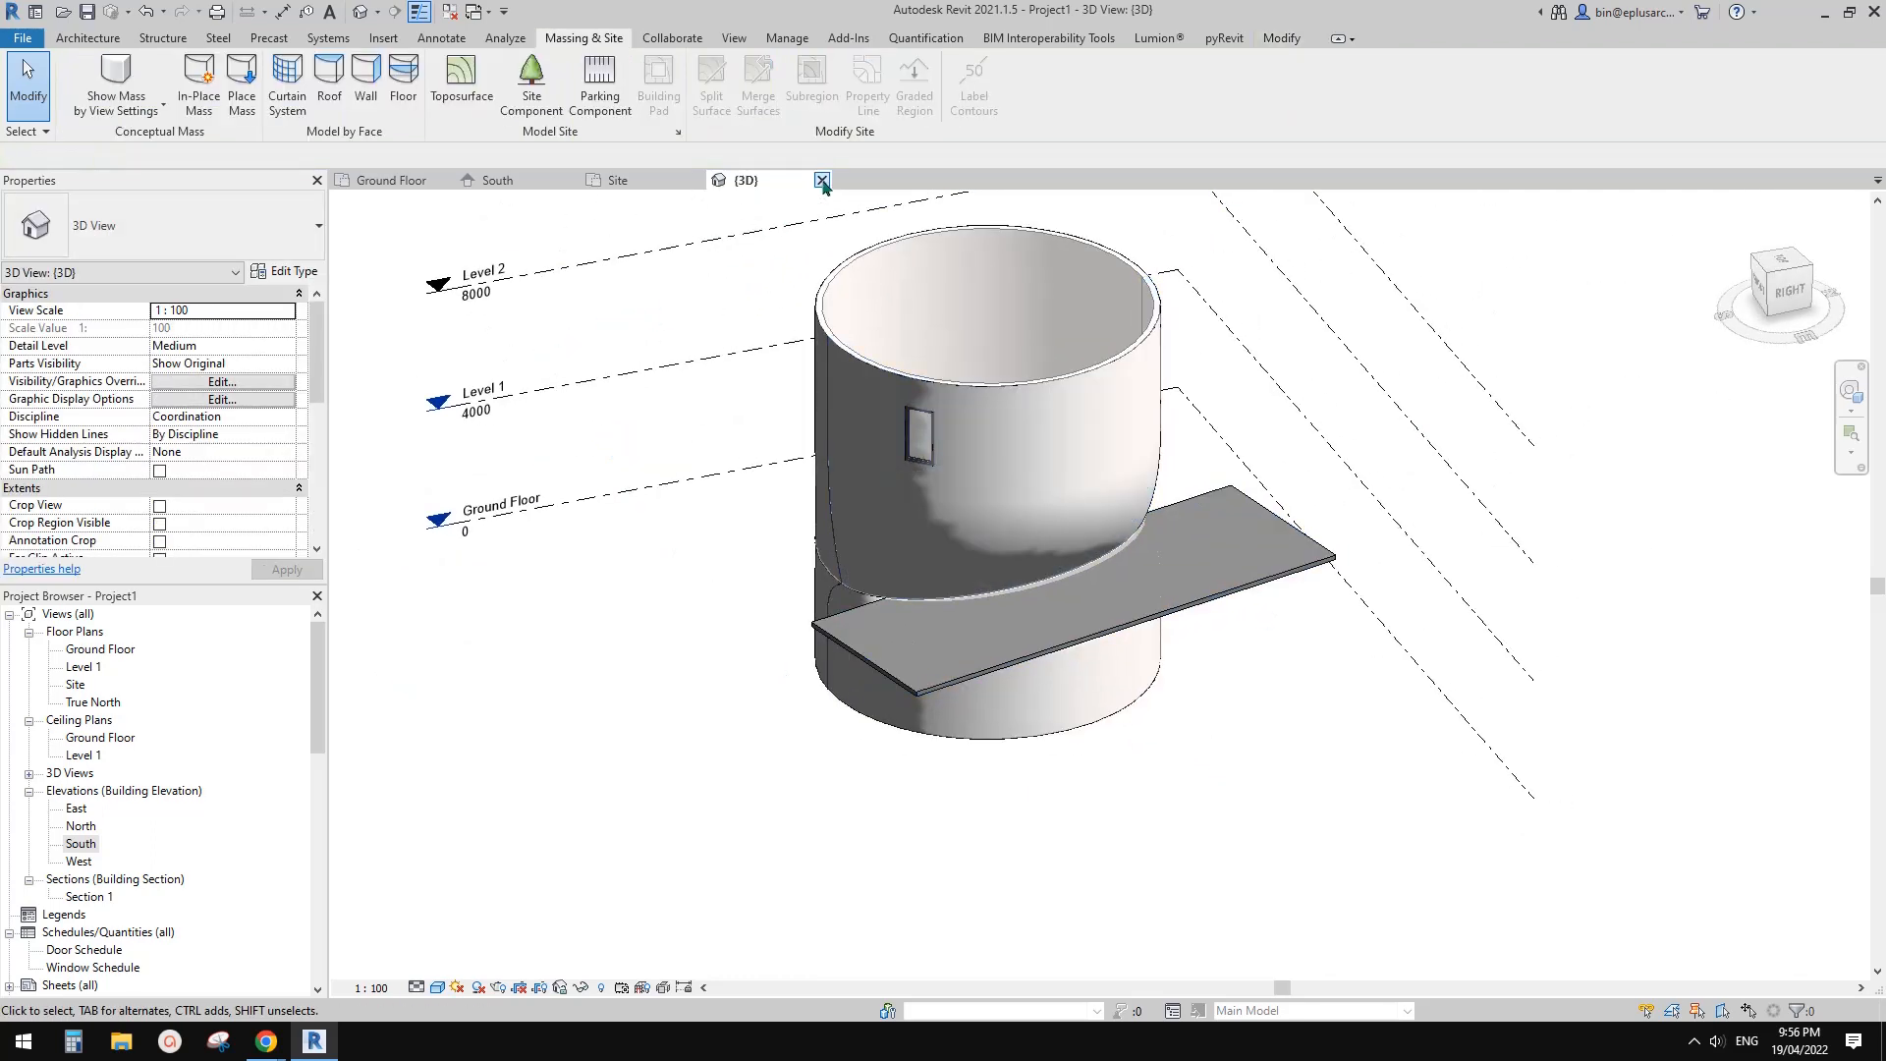
# Close the 3D view, examine the reference image of the circular pit and walkway in Google Docs, and return to Revit
pyautogui.click(823, 180)
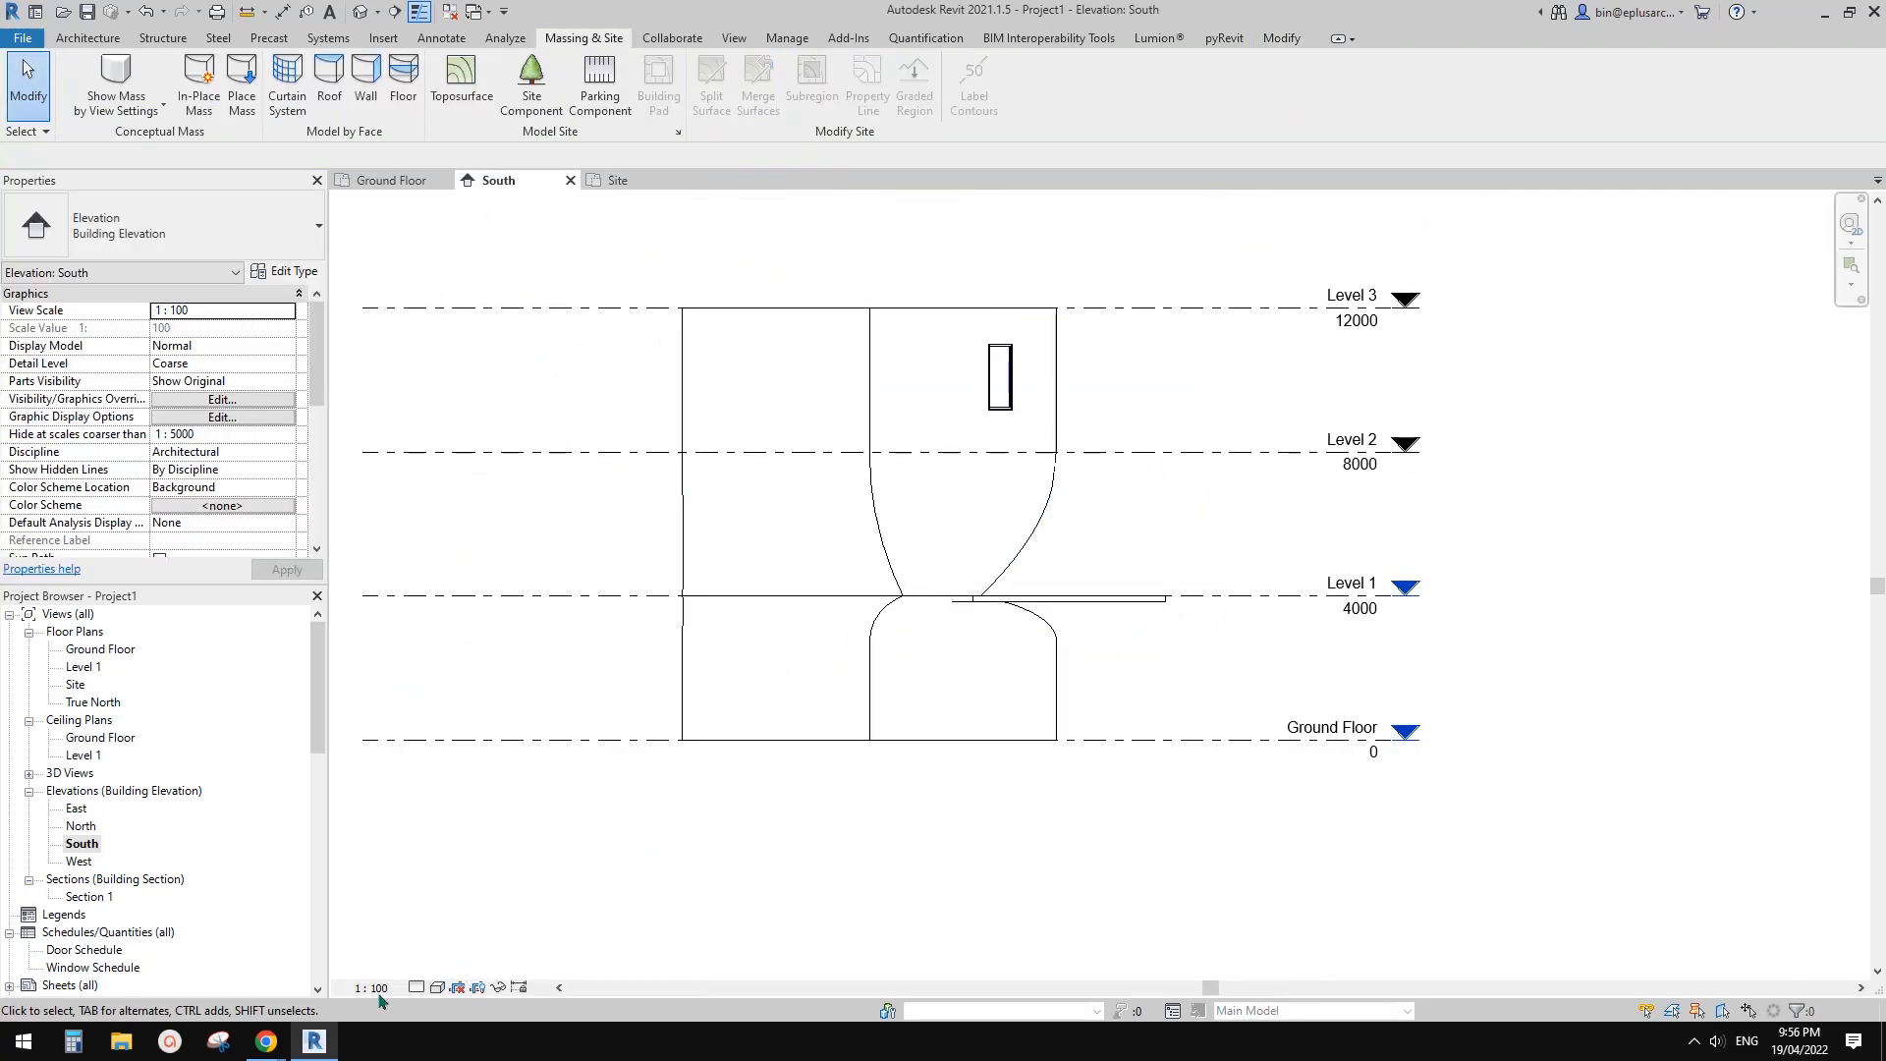
pyautogui.moveTo(266, 1042)
pyautogui.click(422, 958)
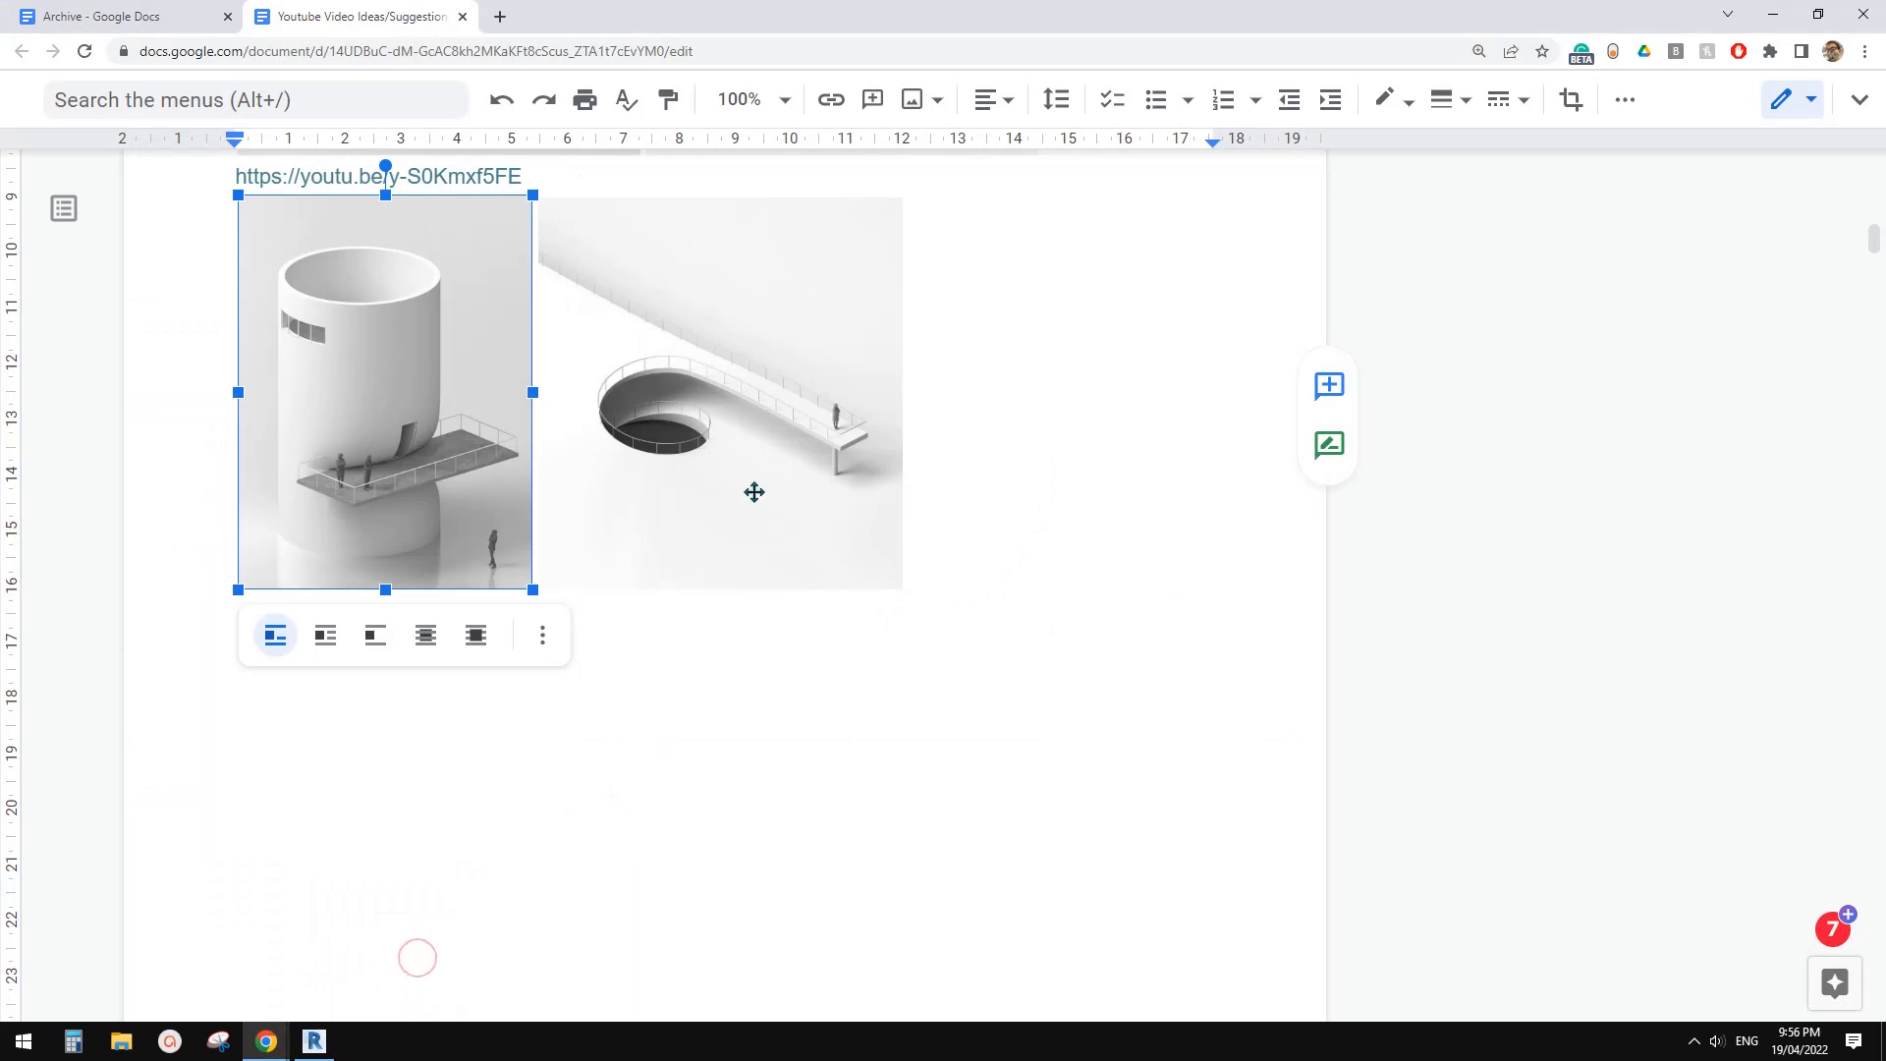
pyautogui.scroll(-10, 733, 605)
pyautogui.scroll(10, 737, 605)
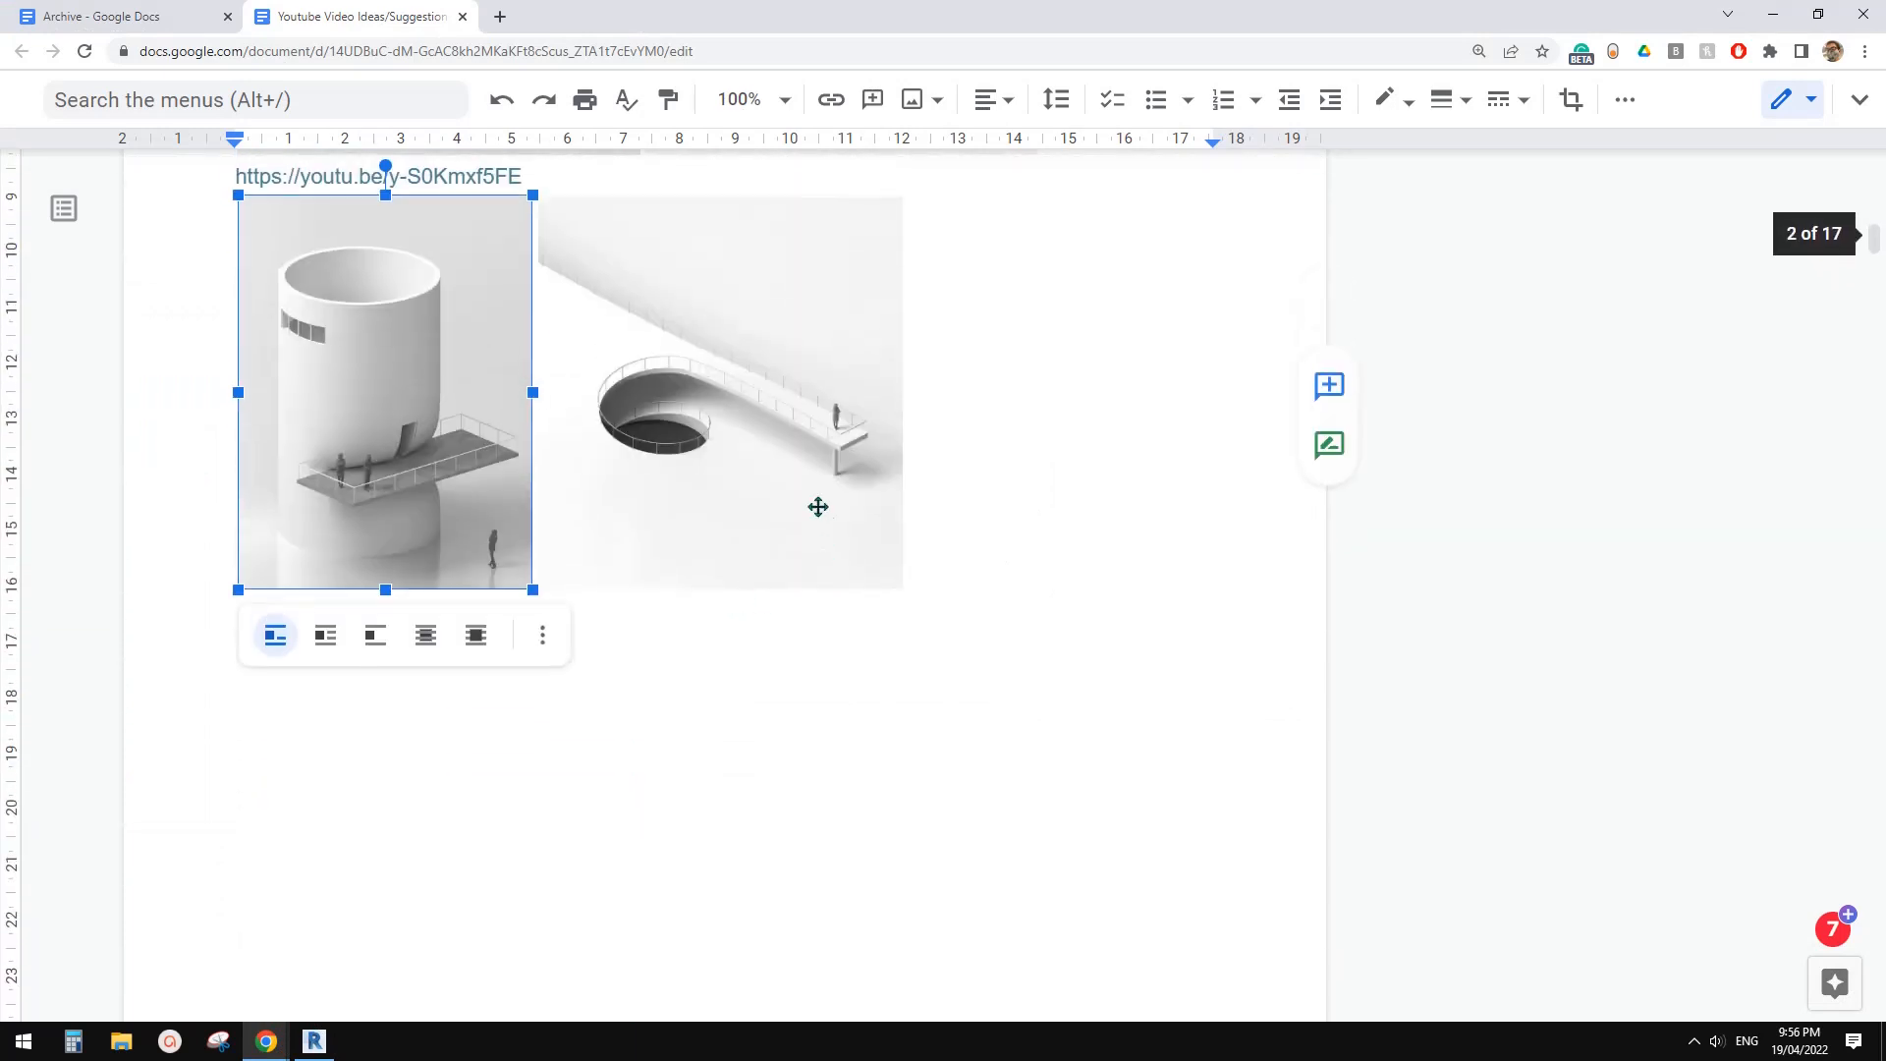
pyautogui.scroll(2, 692, 496)
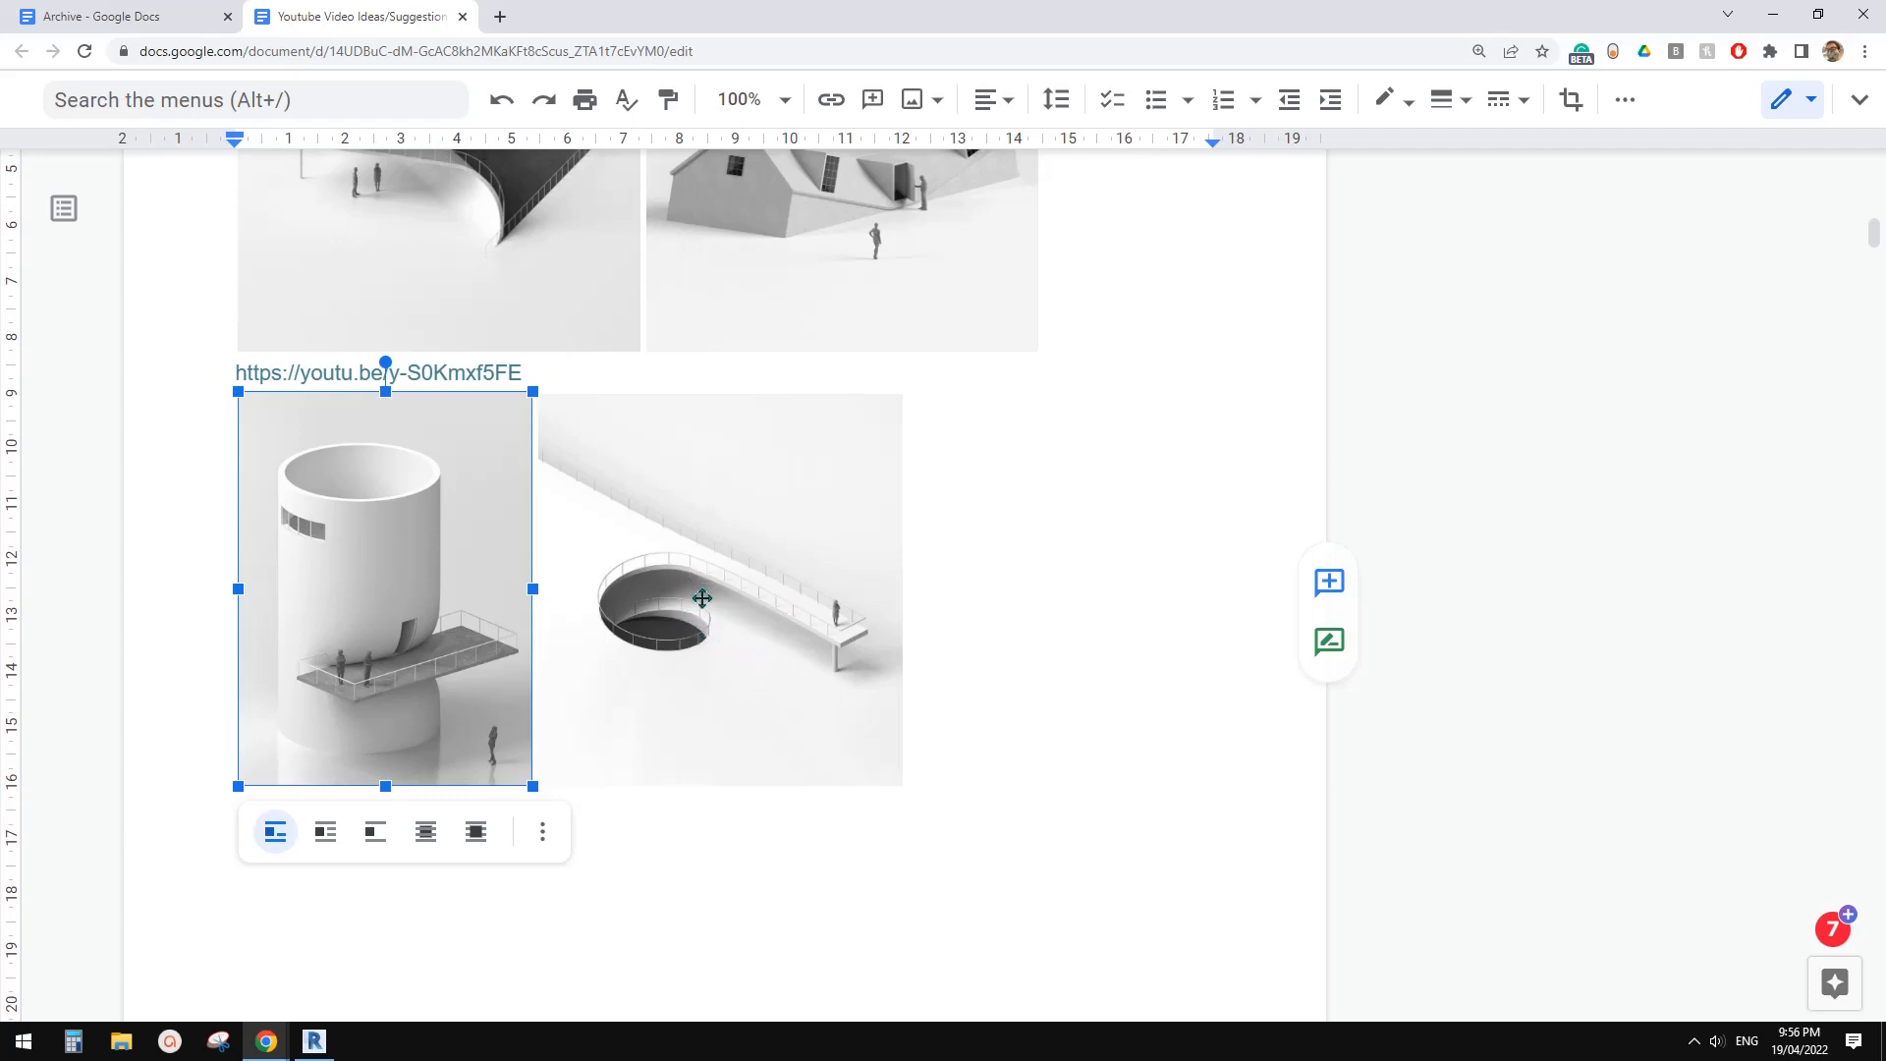
pyautogui.click(314, 1043)
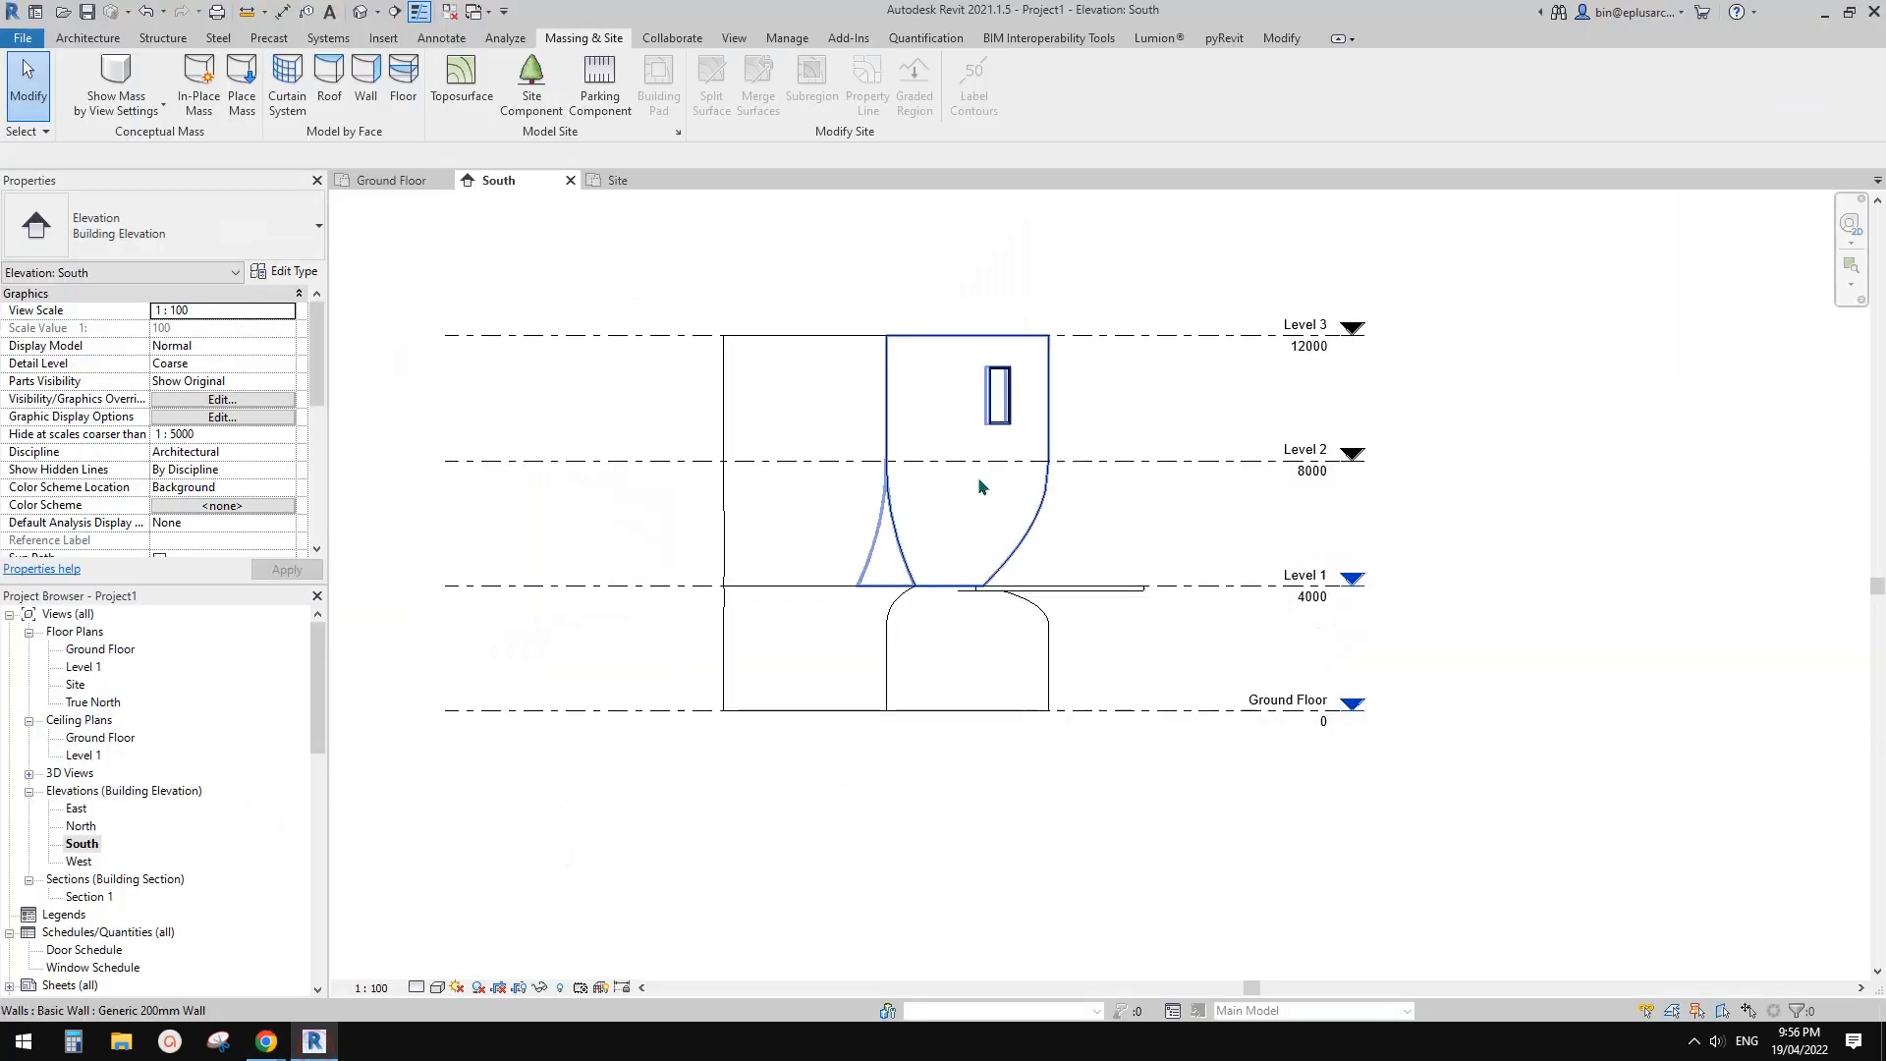
# Close the South elevation and Site plan views and open the default 3D view
pyautogui.click(569, 179)
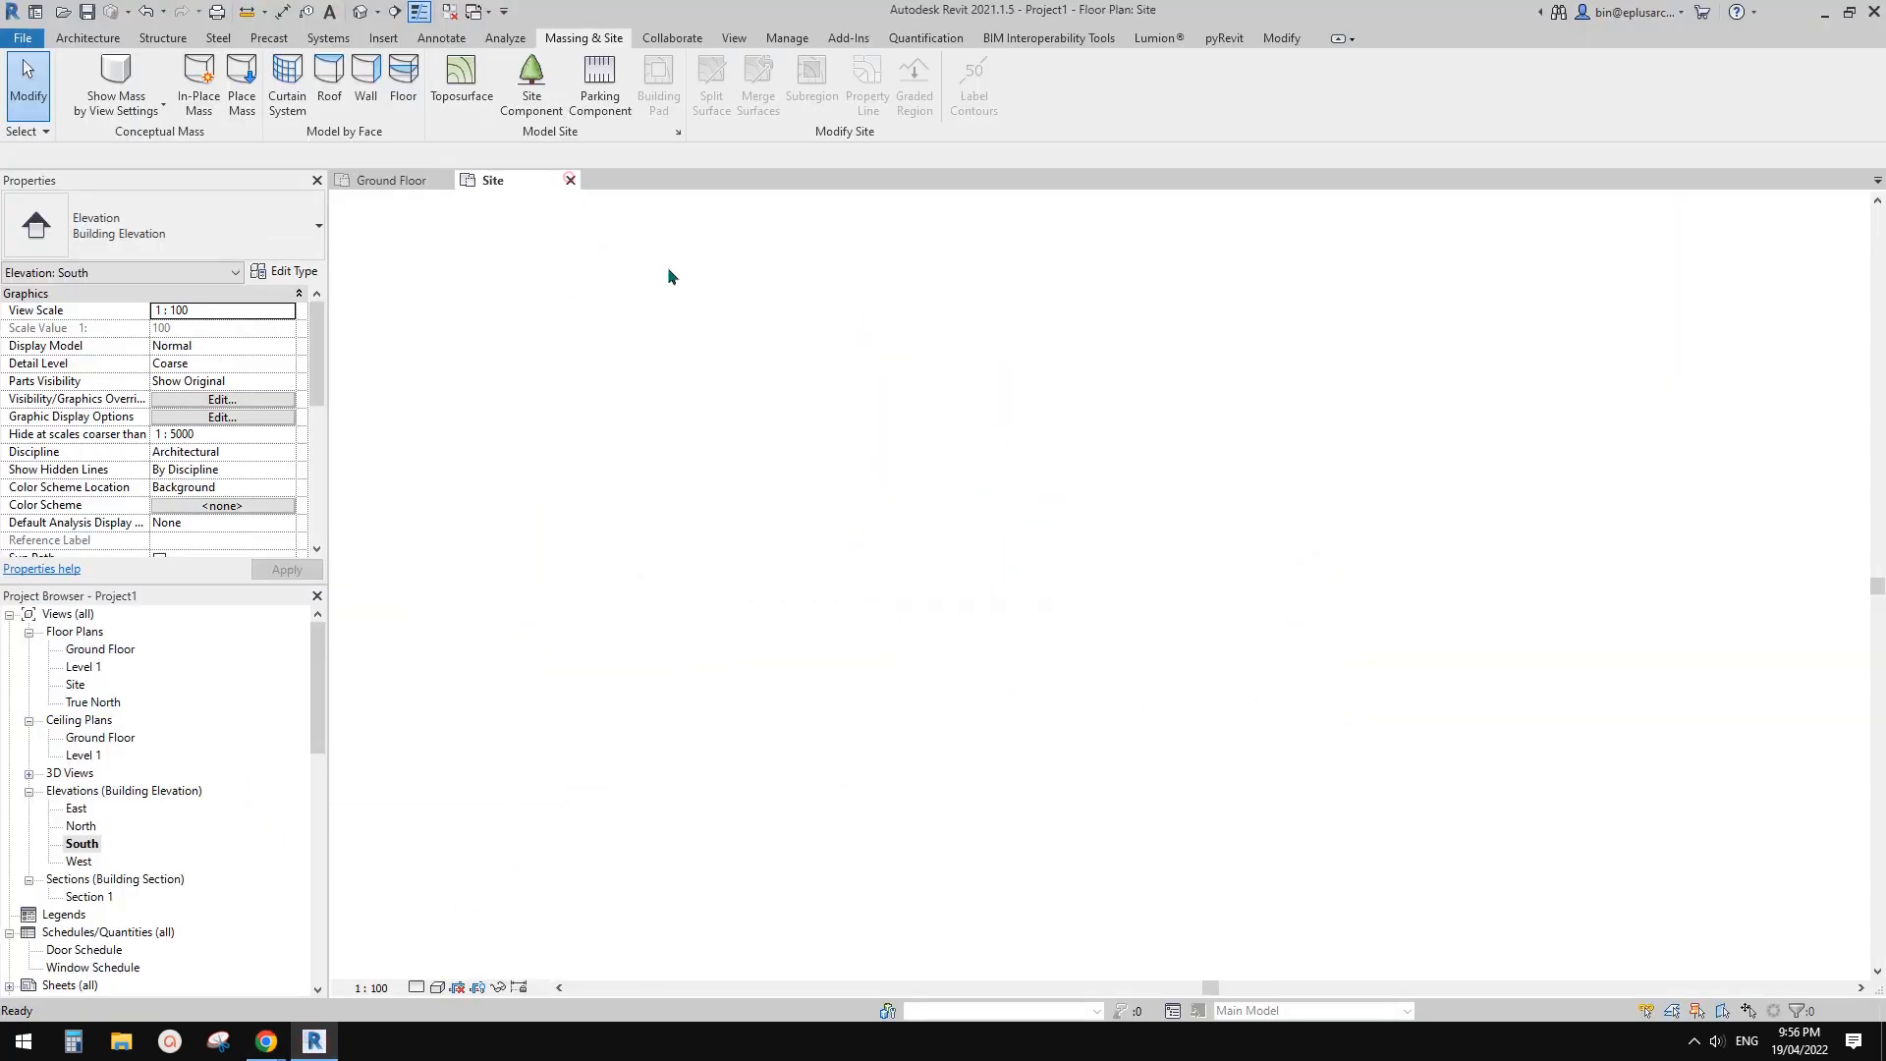
pyautogui.click(570, 179)
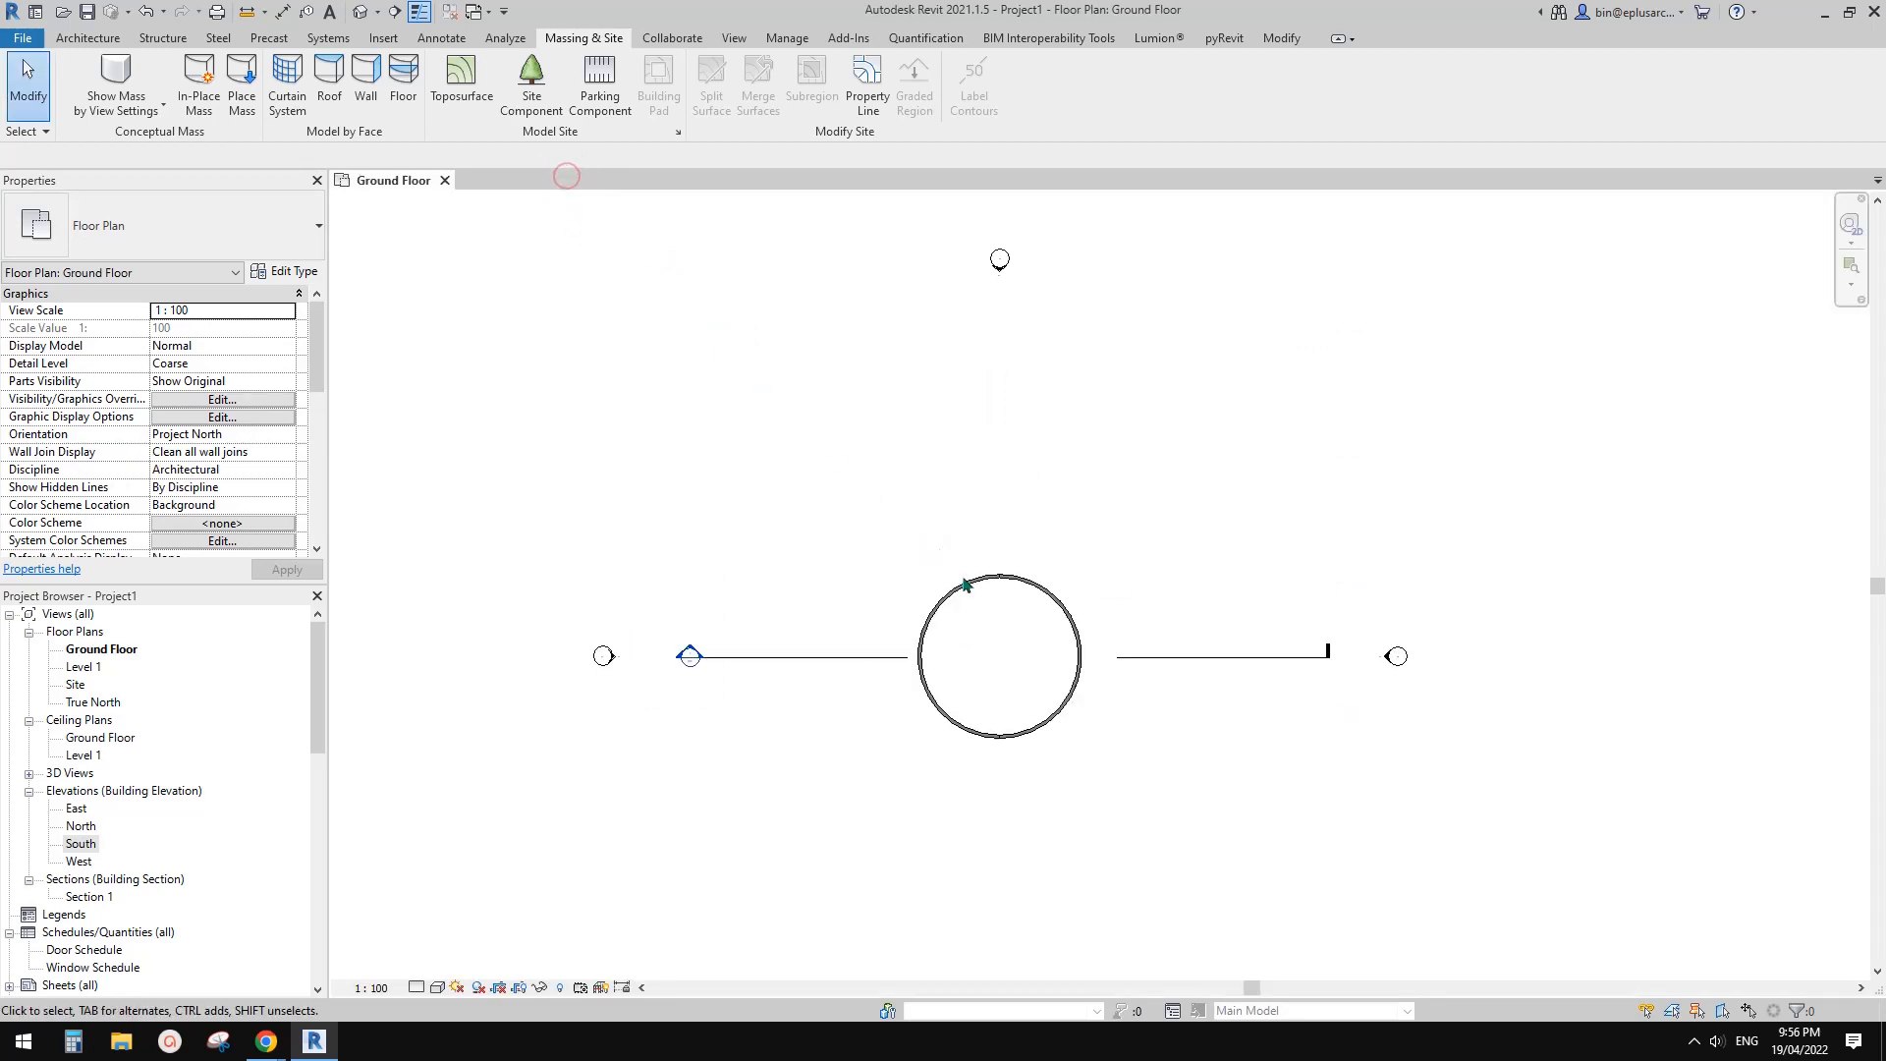
pyautogui.click(361, 13)
pyautogui.keyDown('shift'); pyautogui.moveTo(1201, 644); pyautogui.dragTo(1098, 590, button='middle'); pyautogui.keyUp('shift')
pyautogui.scroll(-3, 1091, 581)
pyautogui.moveTo(1321, 625); pyautogui.dragTo(835, 669, button='middle')
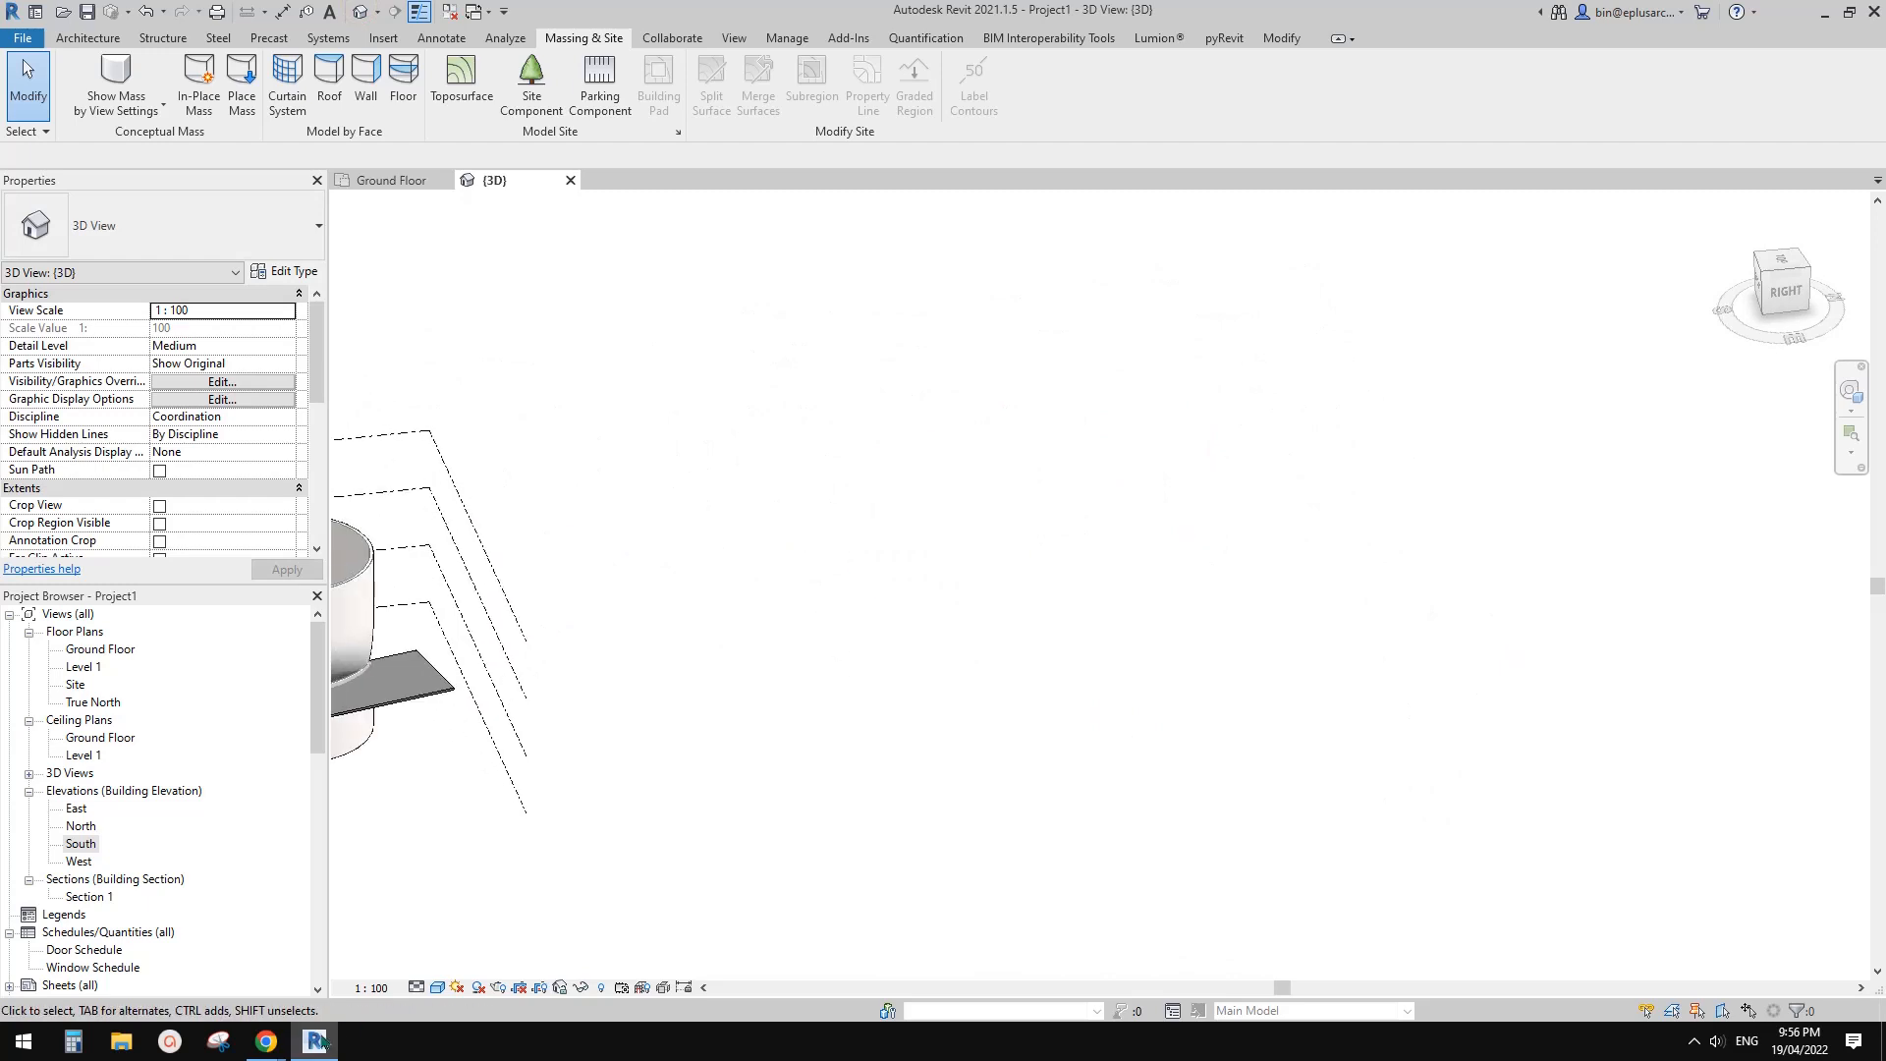
# Check the circular pit and railed walkway in the Google Docs reference image and return to Revit
pyautogui.moveTo(266, 1042)
pyautogui.click(392, 973)
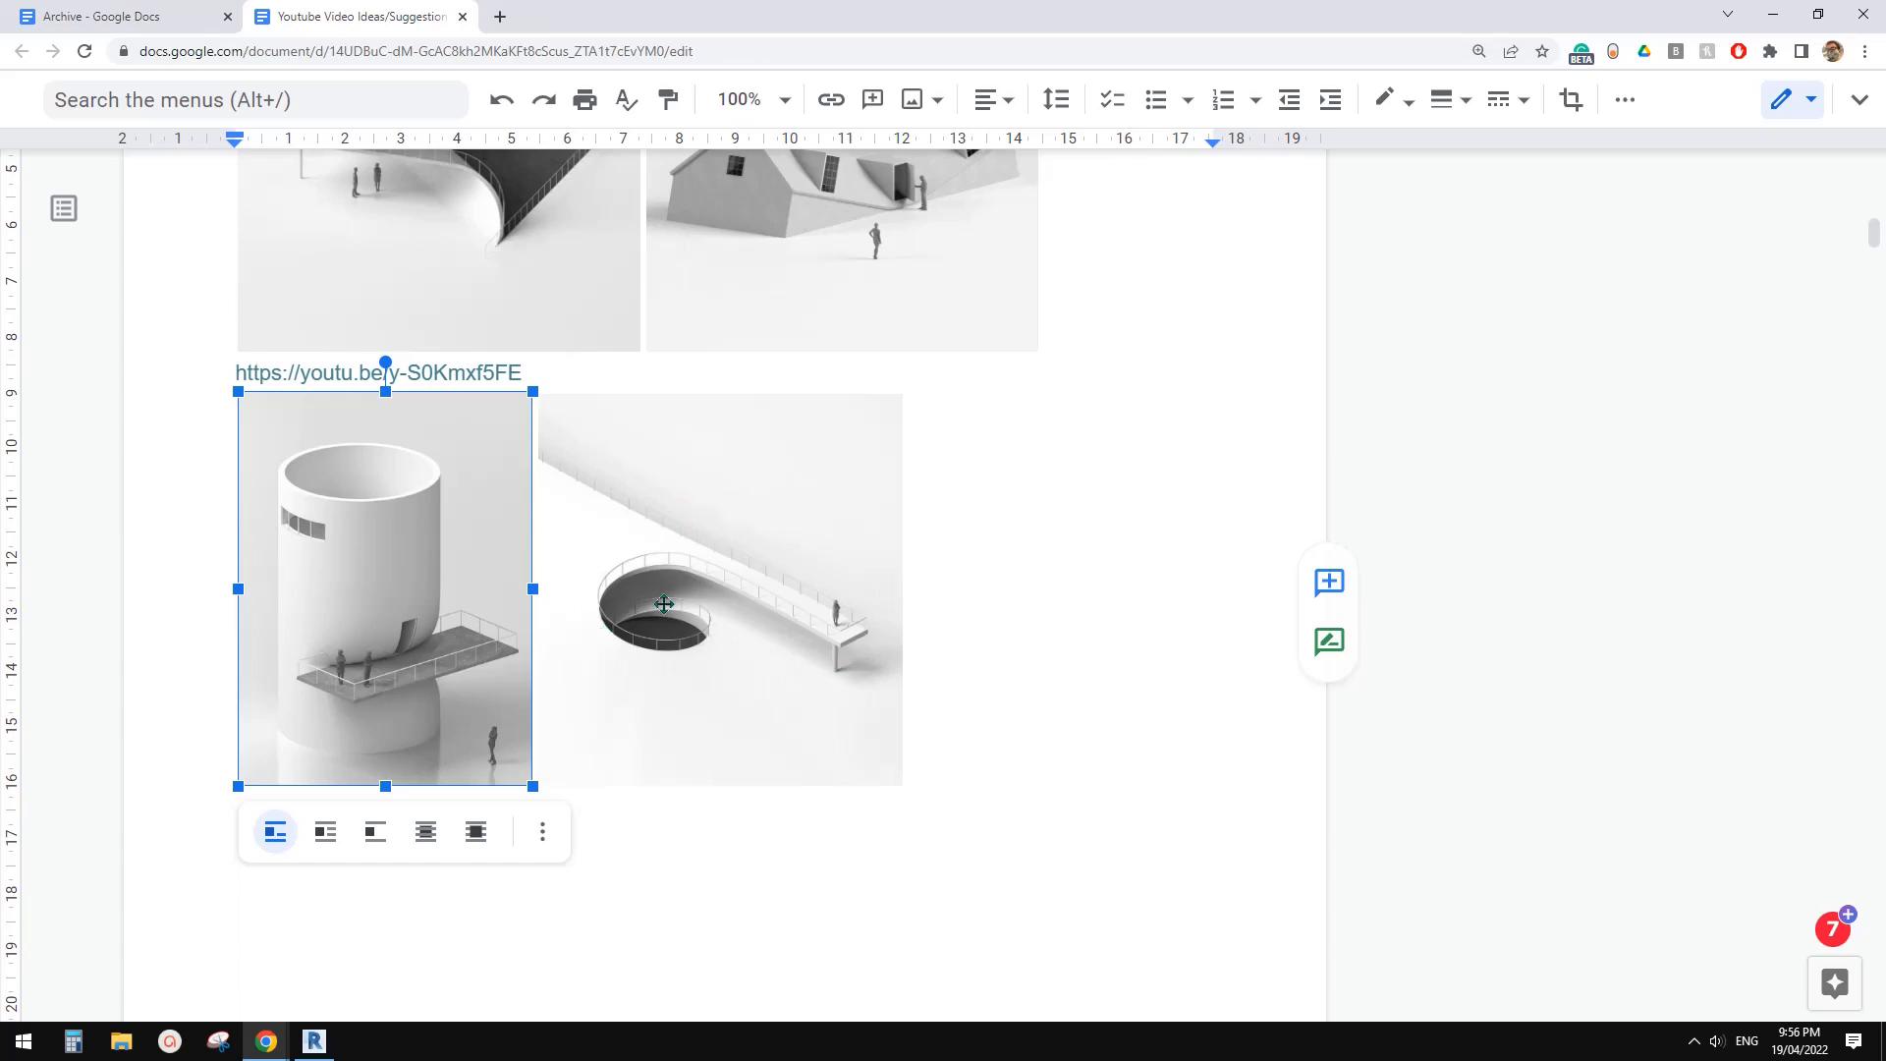
pyautogui.click(315, 1039)
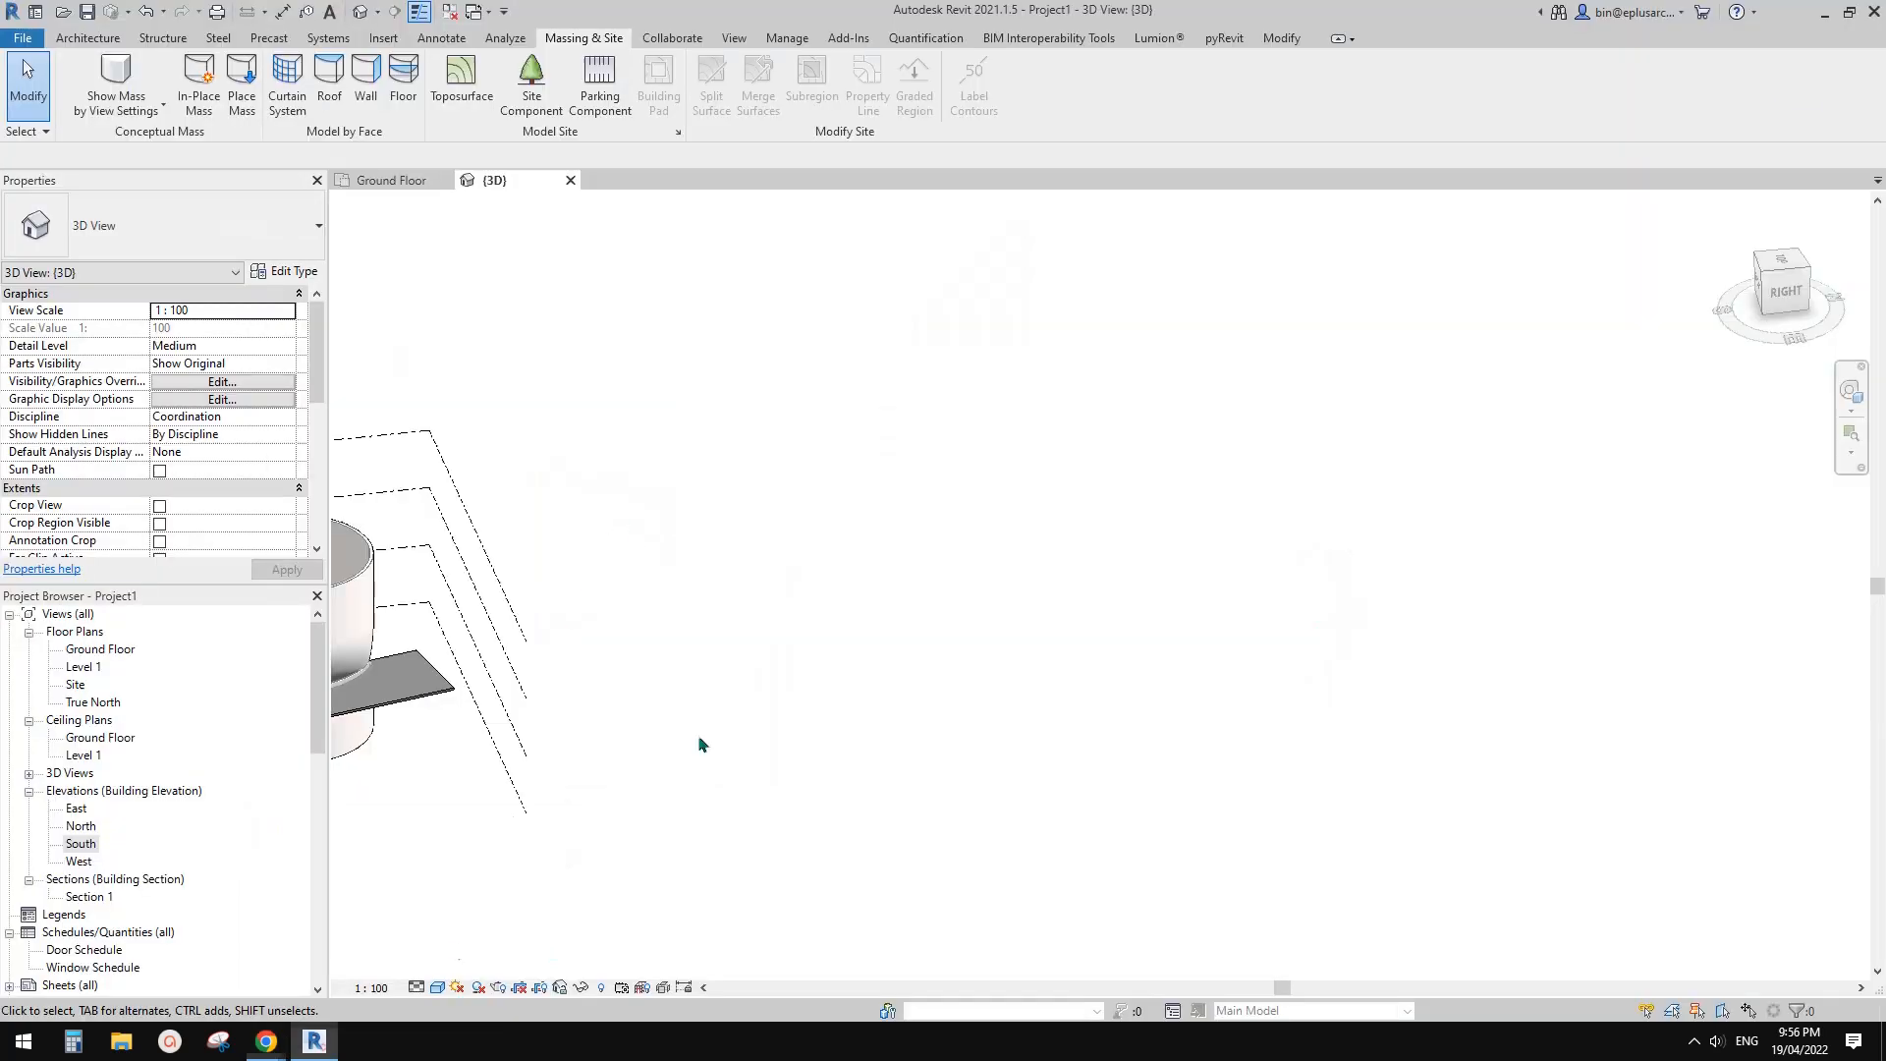
# Start an architectural floor on Level 1 and duplicate its Generic 150mm type under the name 1000
pyautogui.click(88, 37)
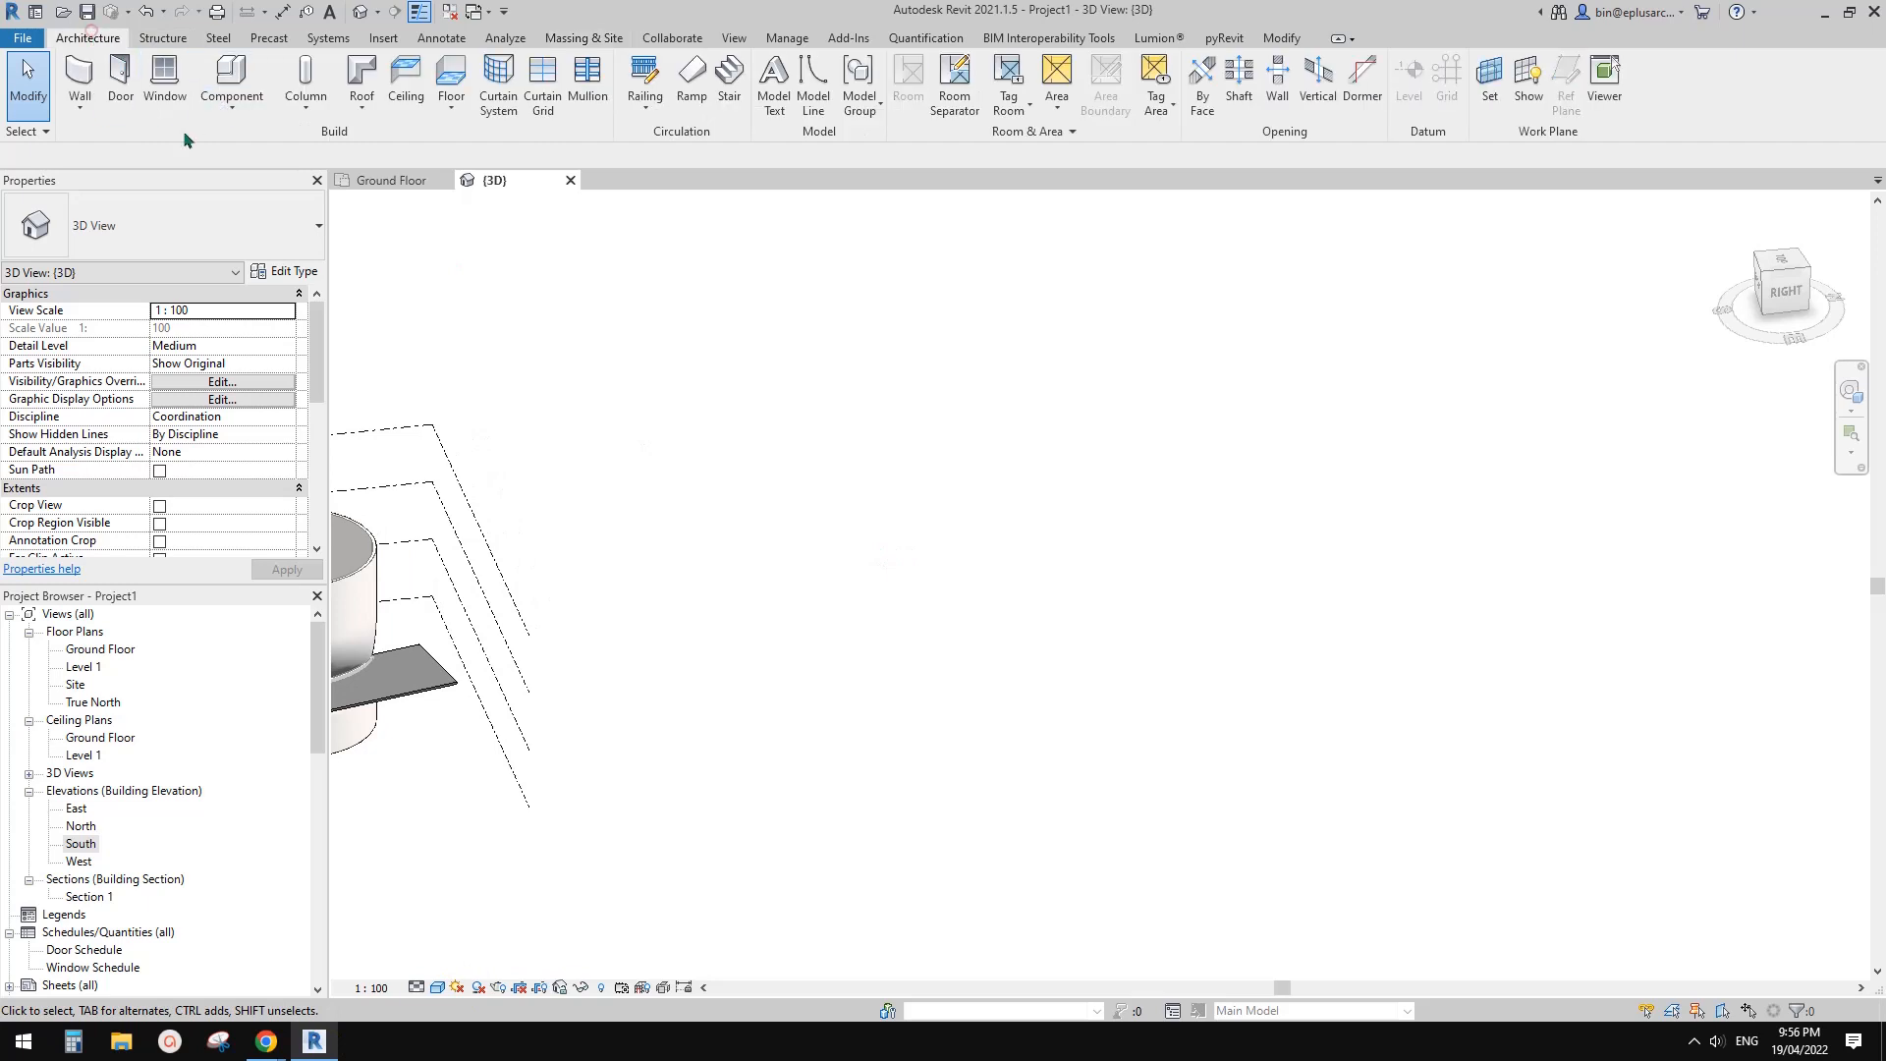
pyautogui.click(81, 105)
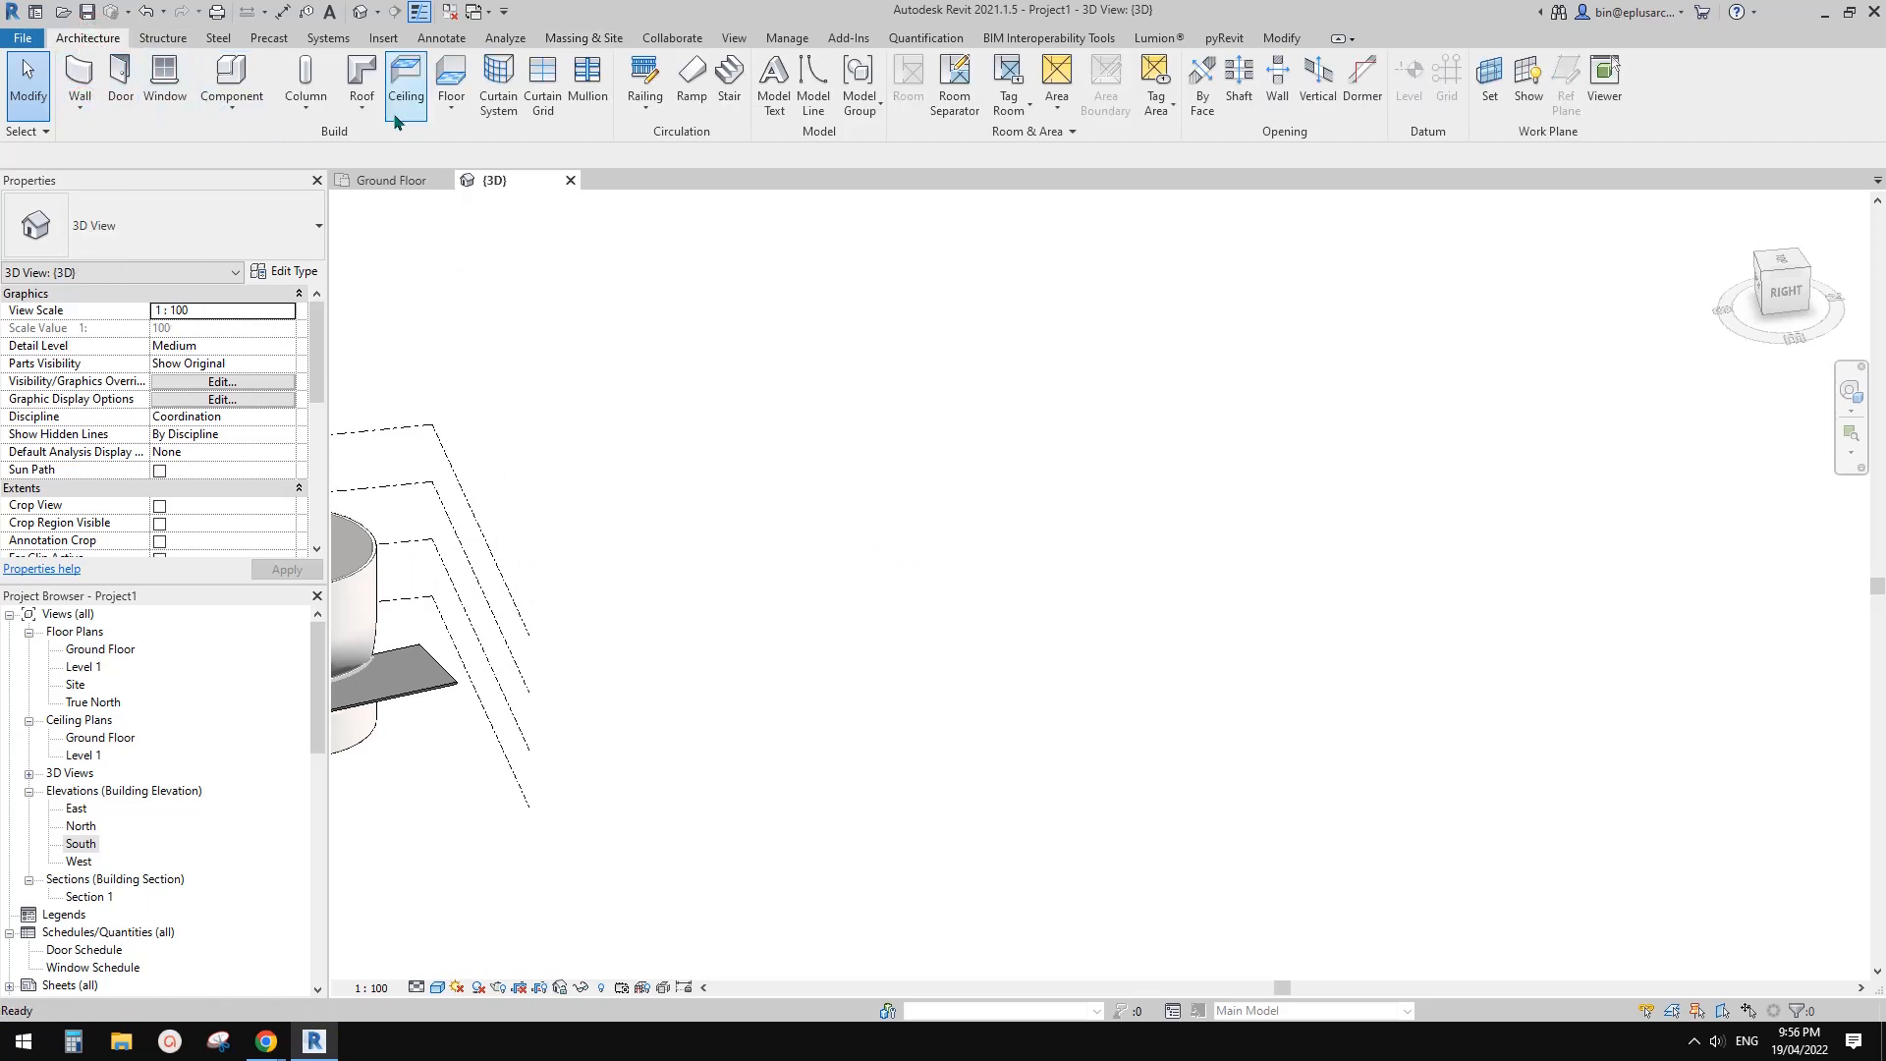
pyautogui.click(362, 106)
pyautogui.click(451, 106)
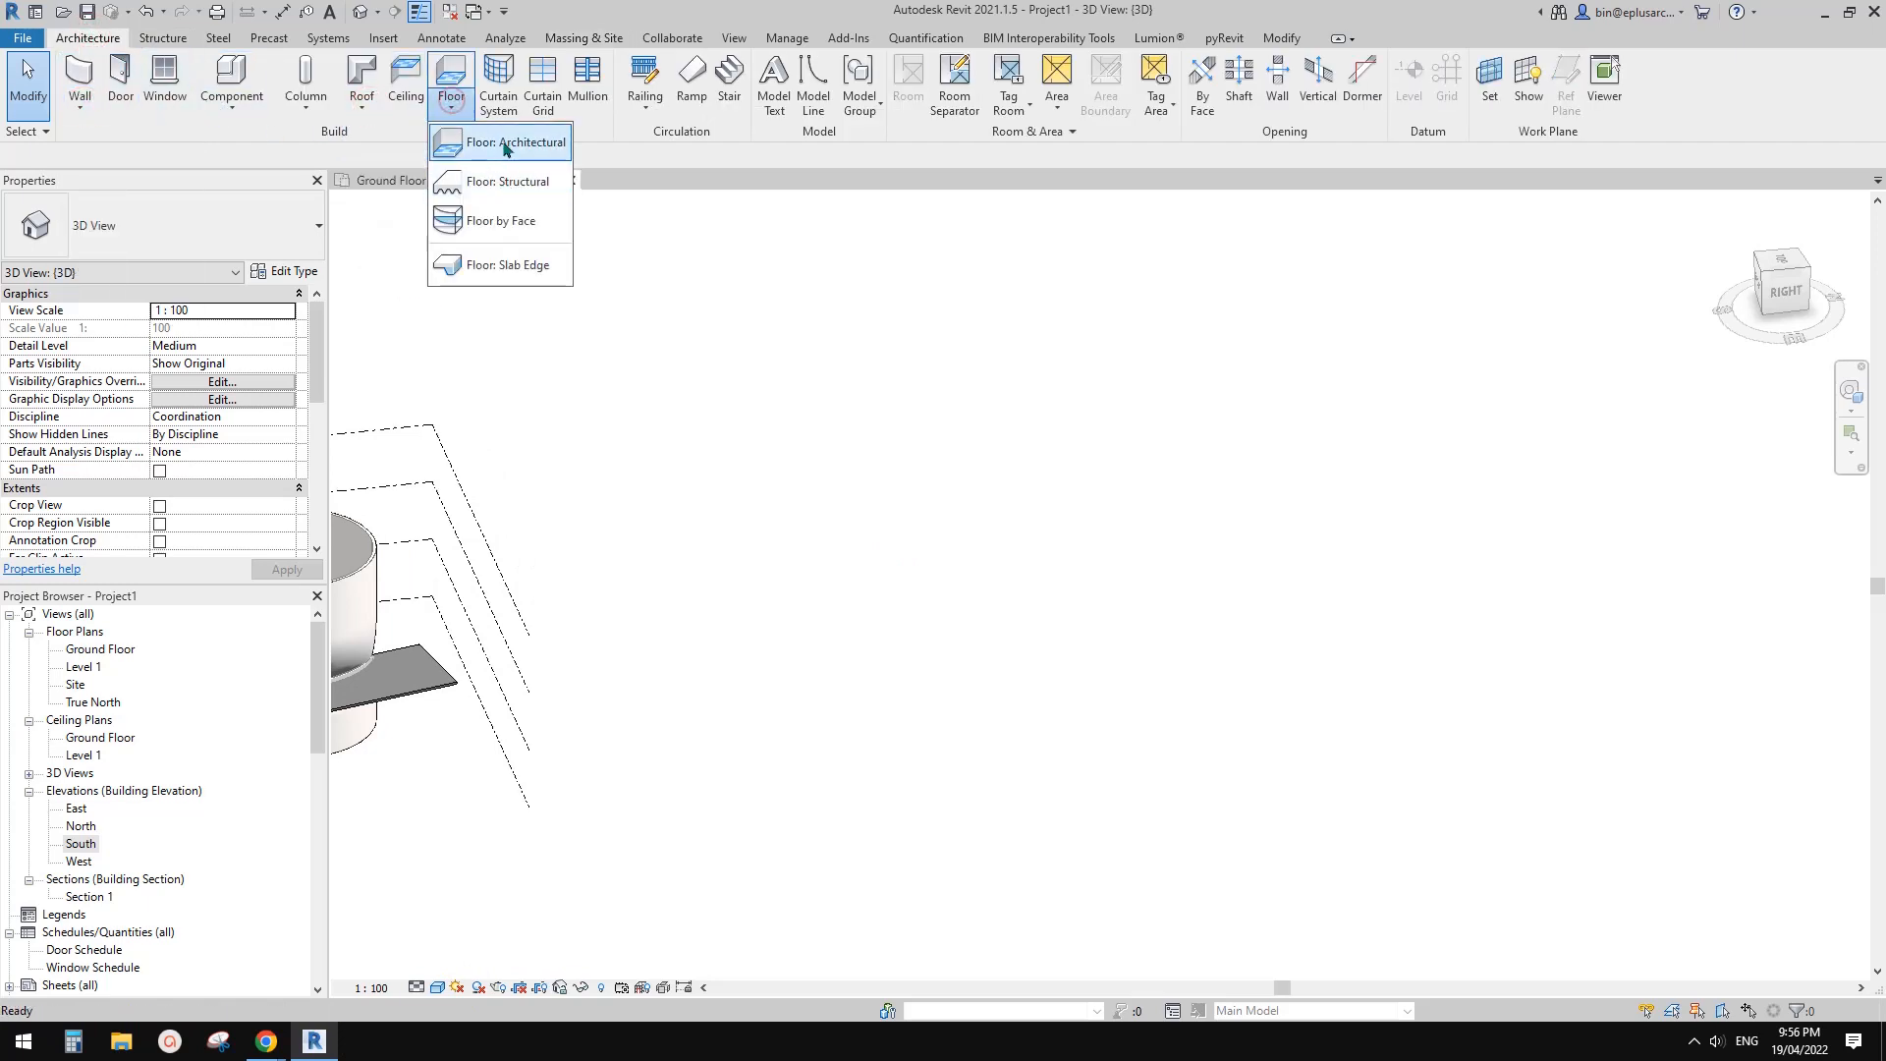
pyautogui.click(513, 142)
pyautogui.click(284, 270)
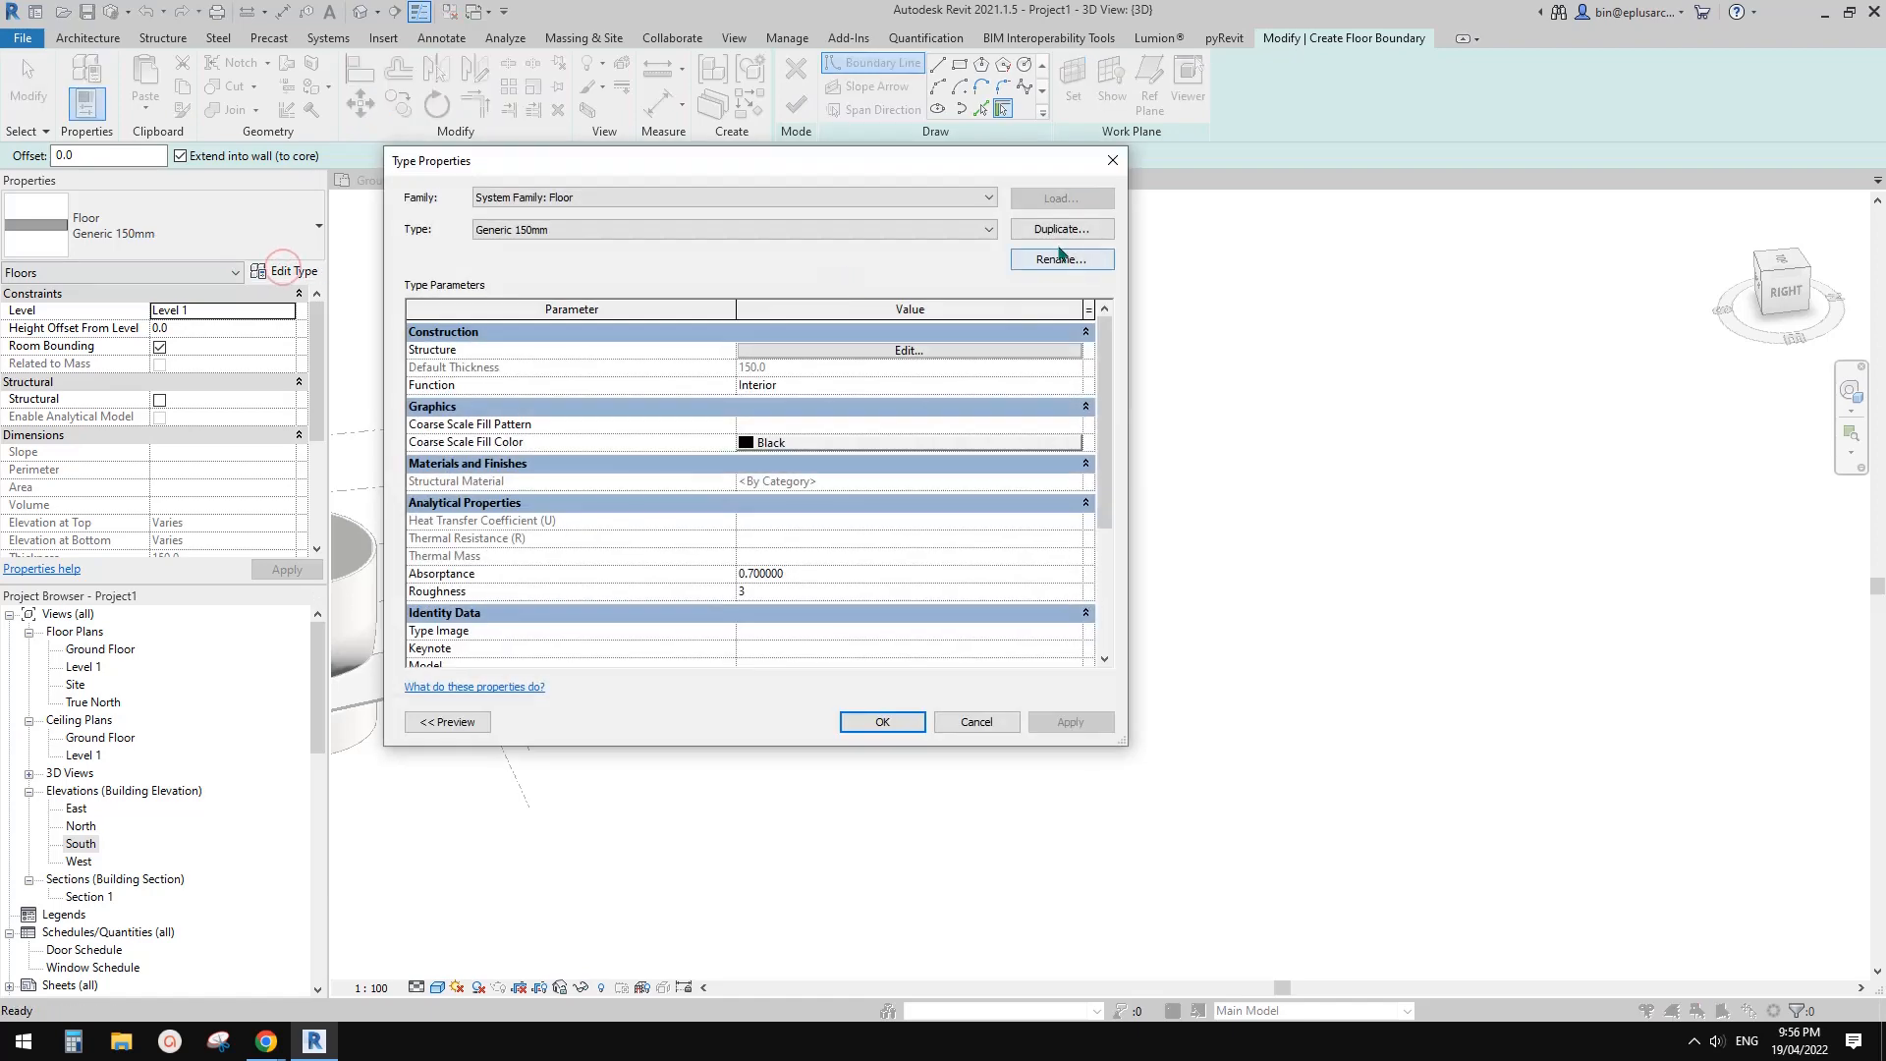
pyautogui.click(1061, 230)
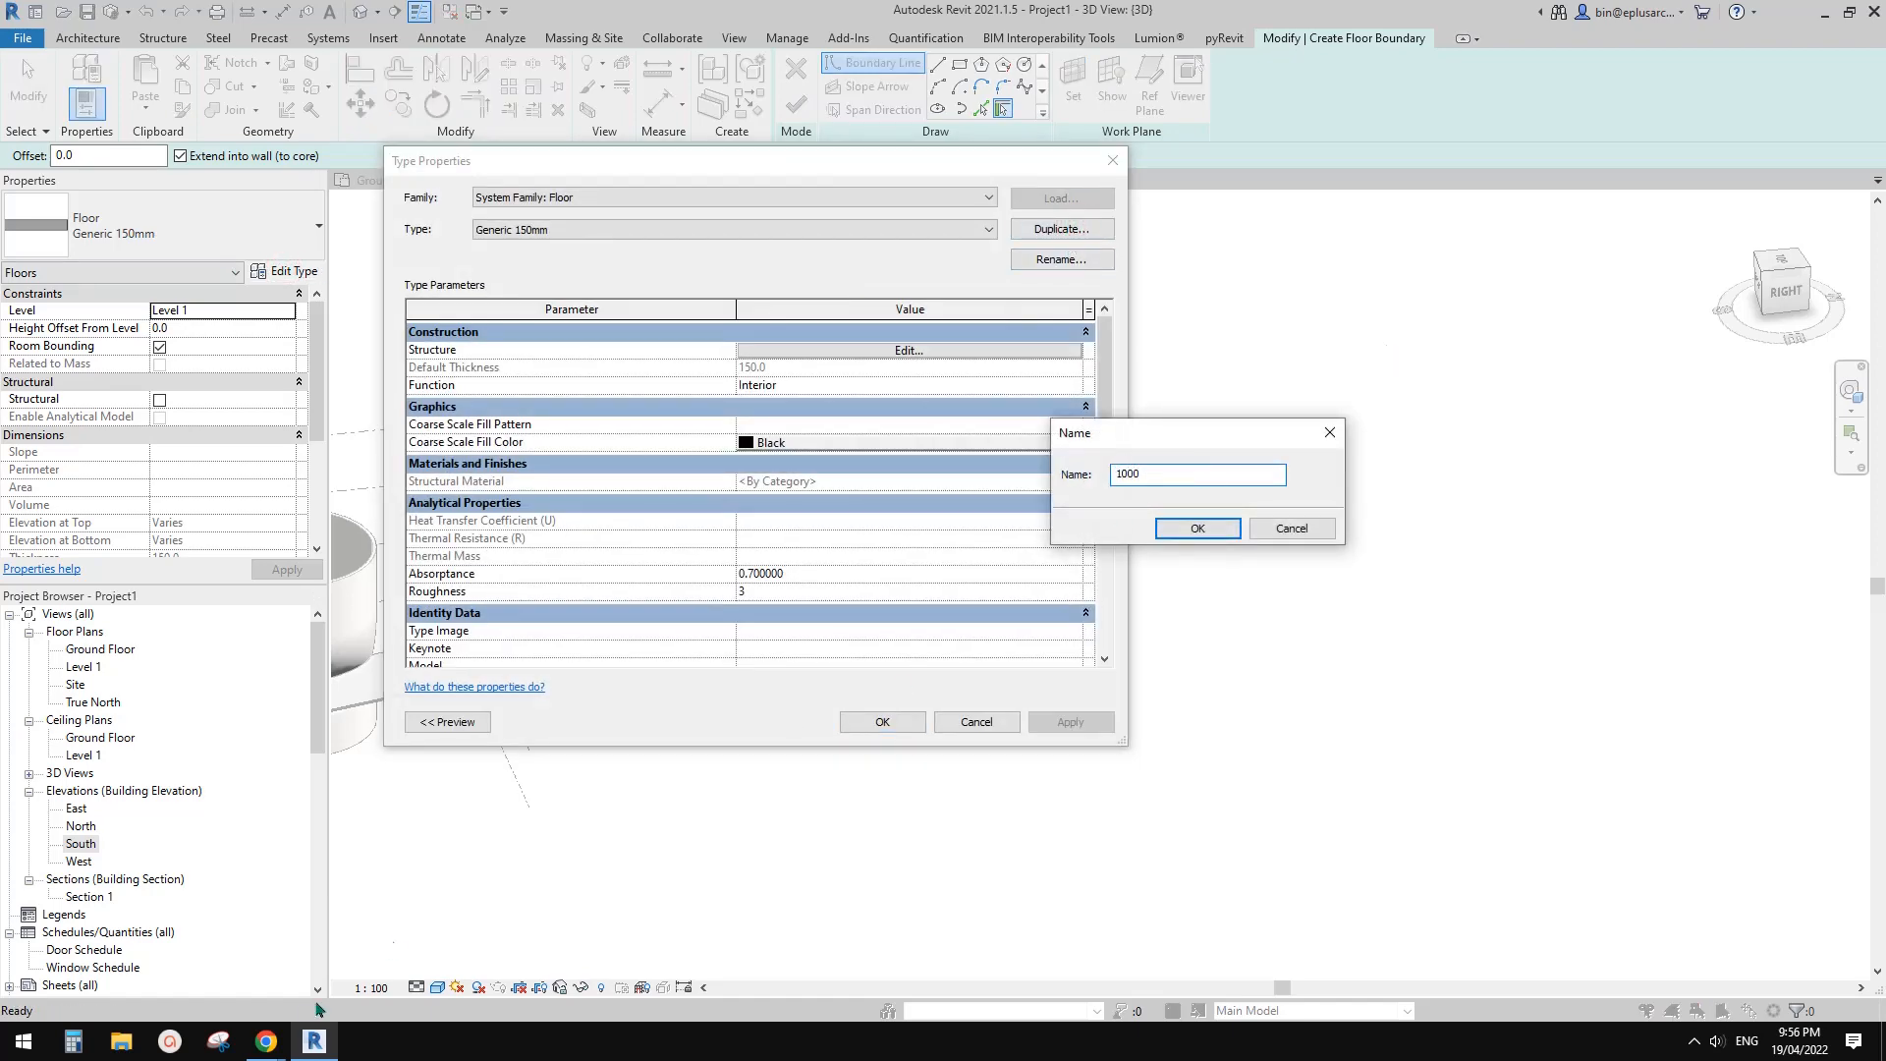
pyautogui.moveTo(272, 1047)
pyautogui.click(365, 932)
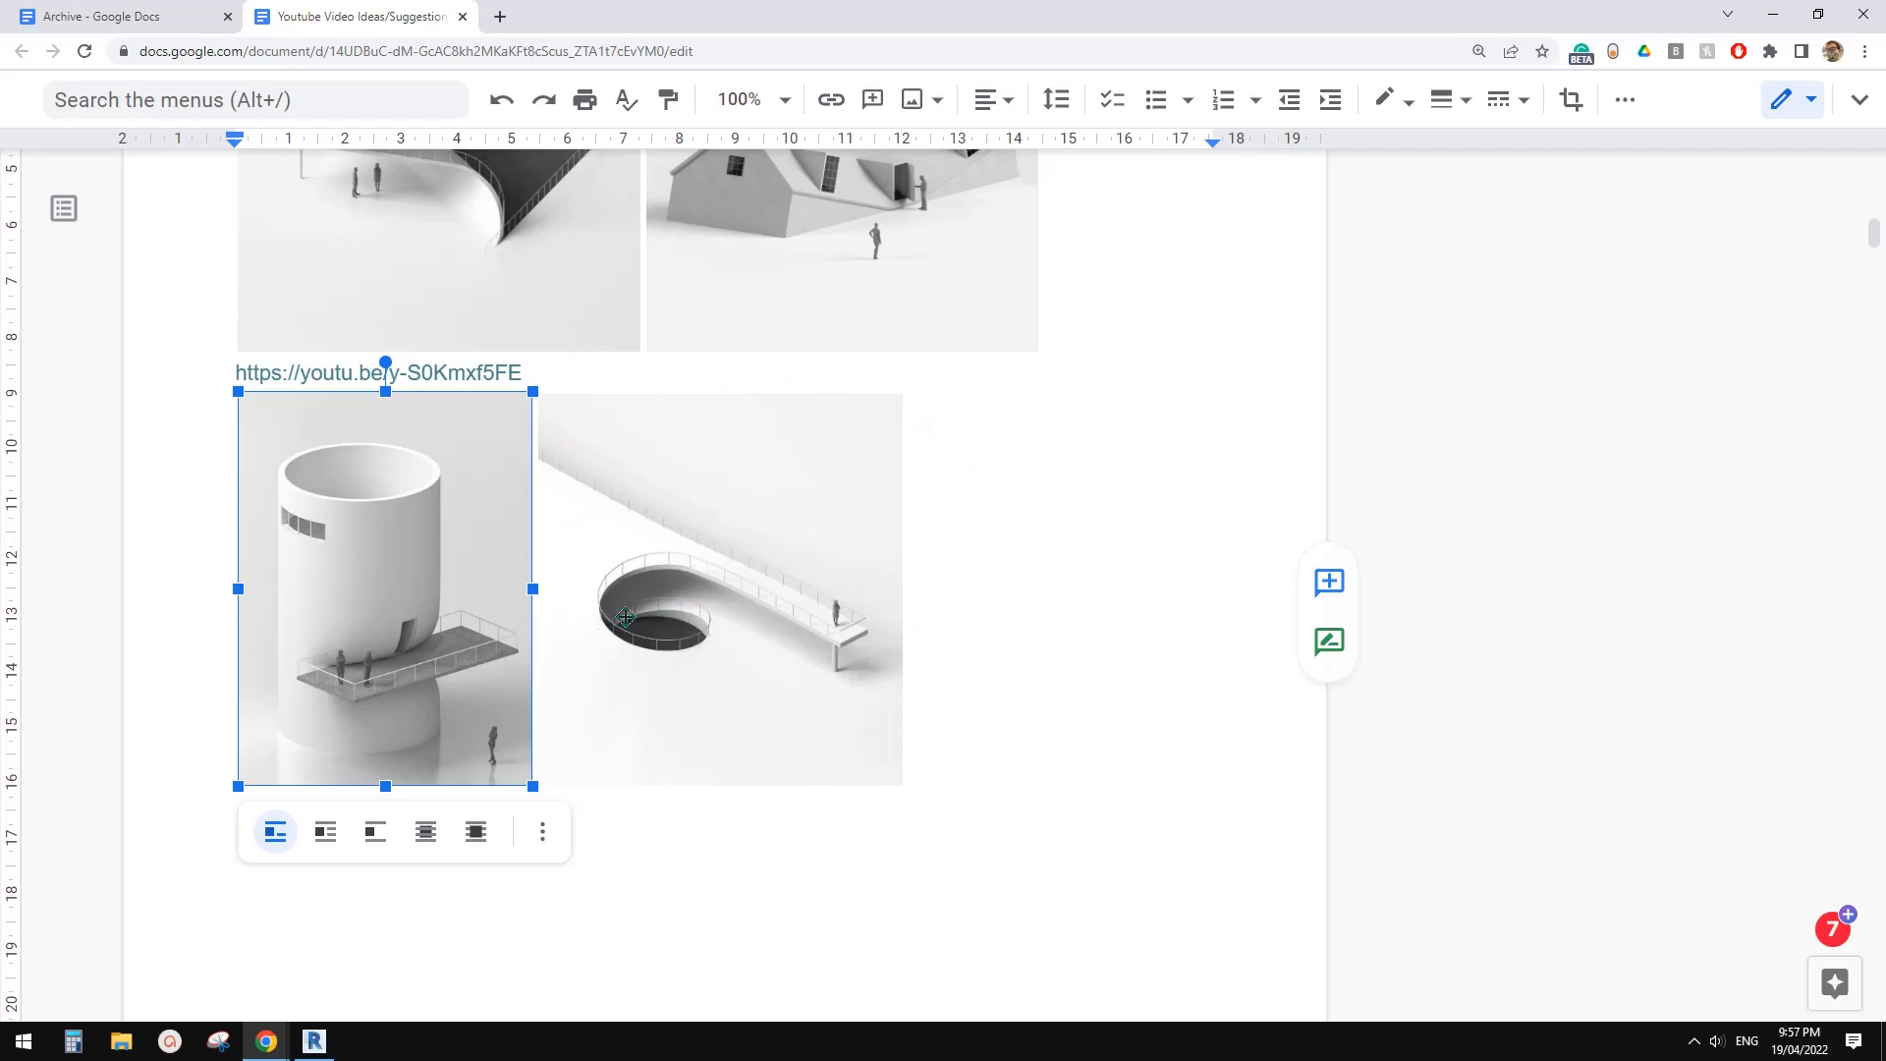
pyautogui.click(314, 1042)
pyautogui.click(1207, 521)
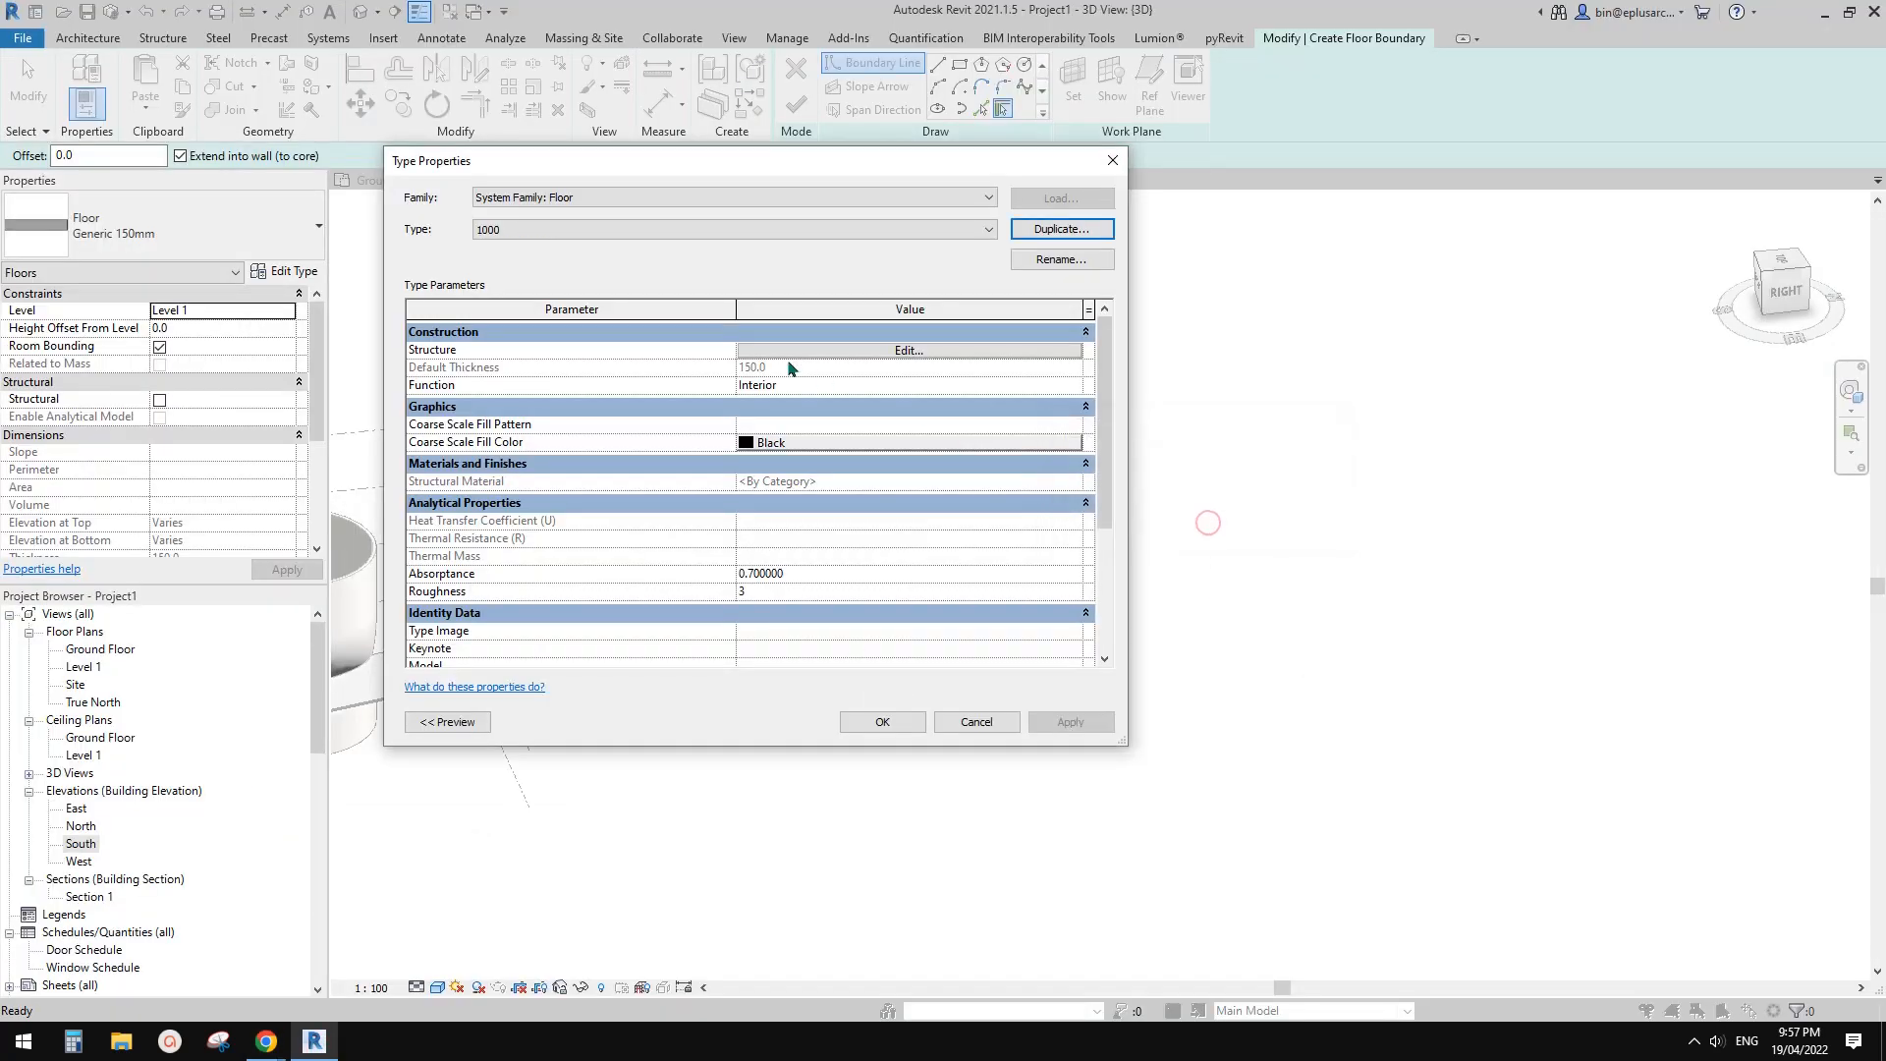
# Set the 1000 floor type's structure layer to a thickness of 1000 mm, make that layer variable, and accept the type changes
pyautogui.click(872, 351)
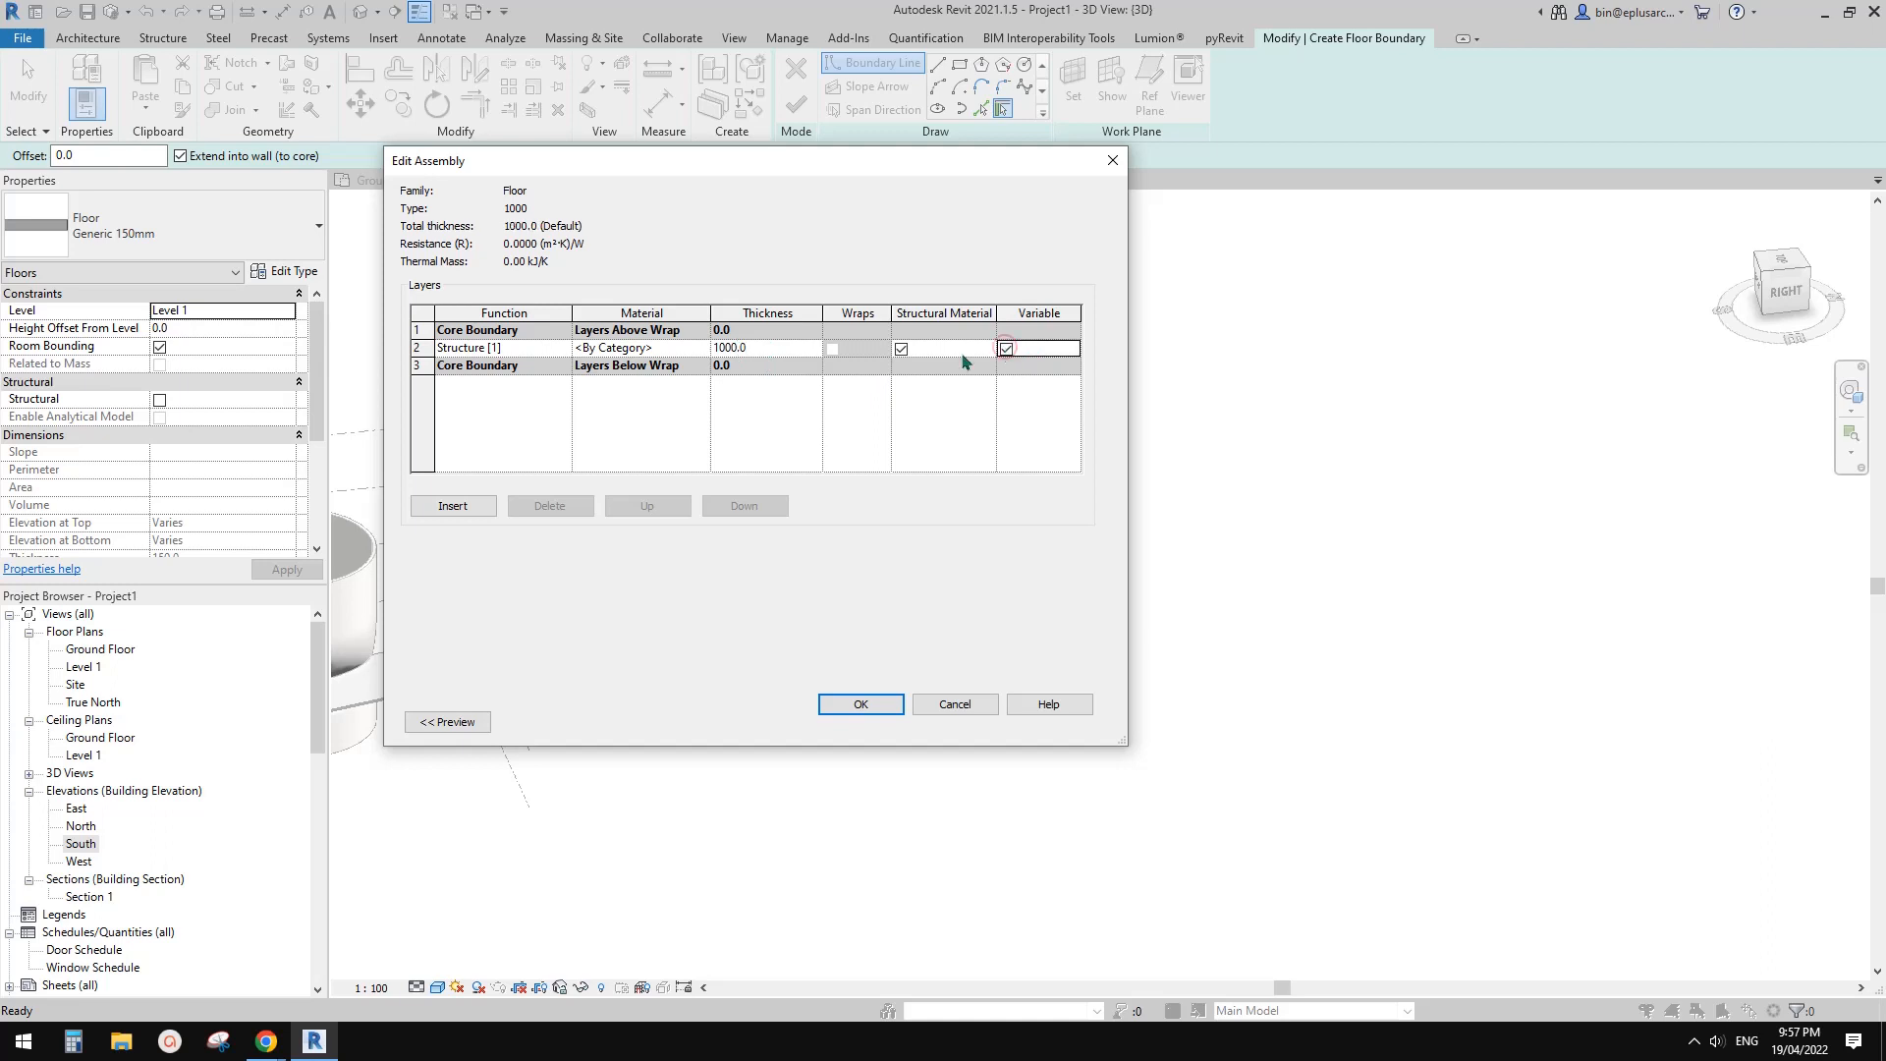
pyautogui.click(873, 701)
pyautogui.click(879, 722)
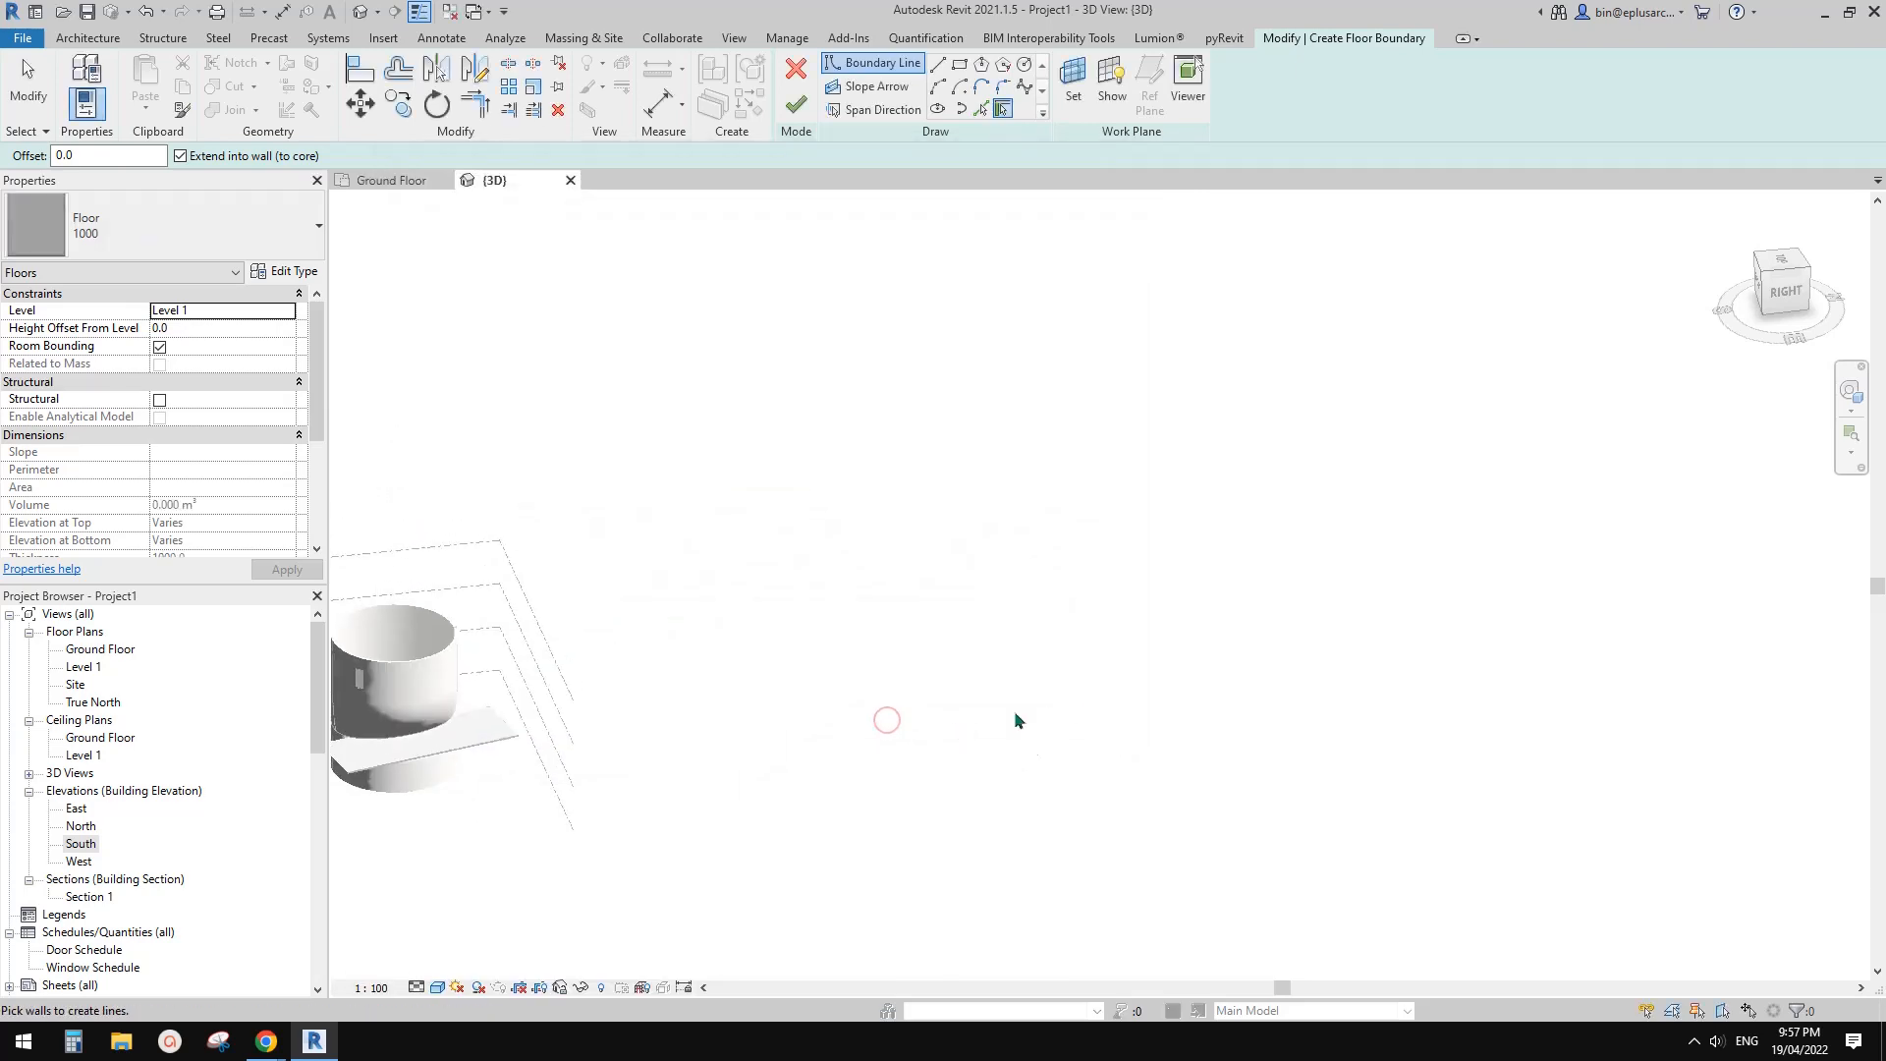
# Sketch a rectangular floor boundary about 20000 by 45000 mm in the open area beside the tower
pyautogui.click(959, 65)
pyautogui.click(955, 525)
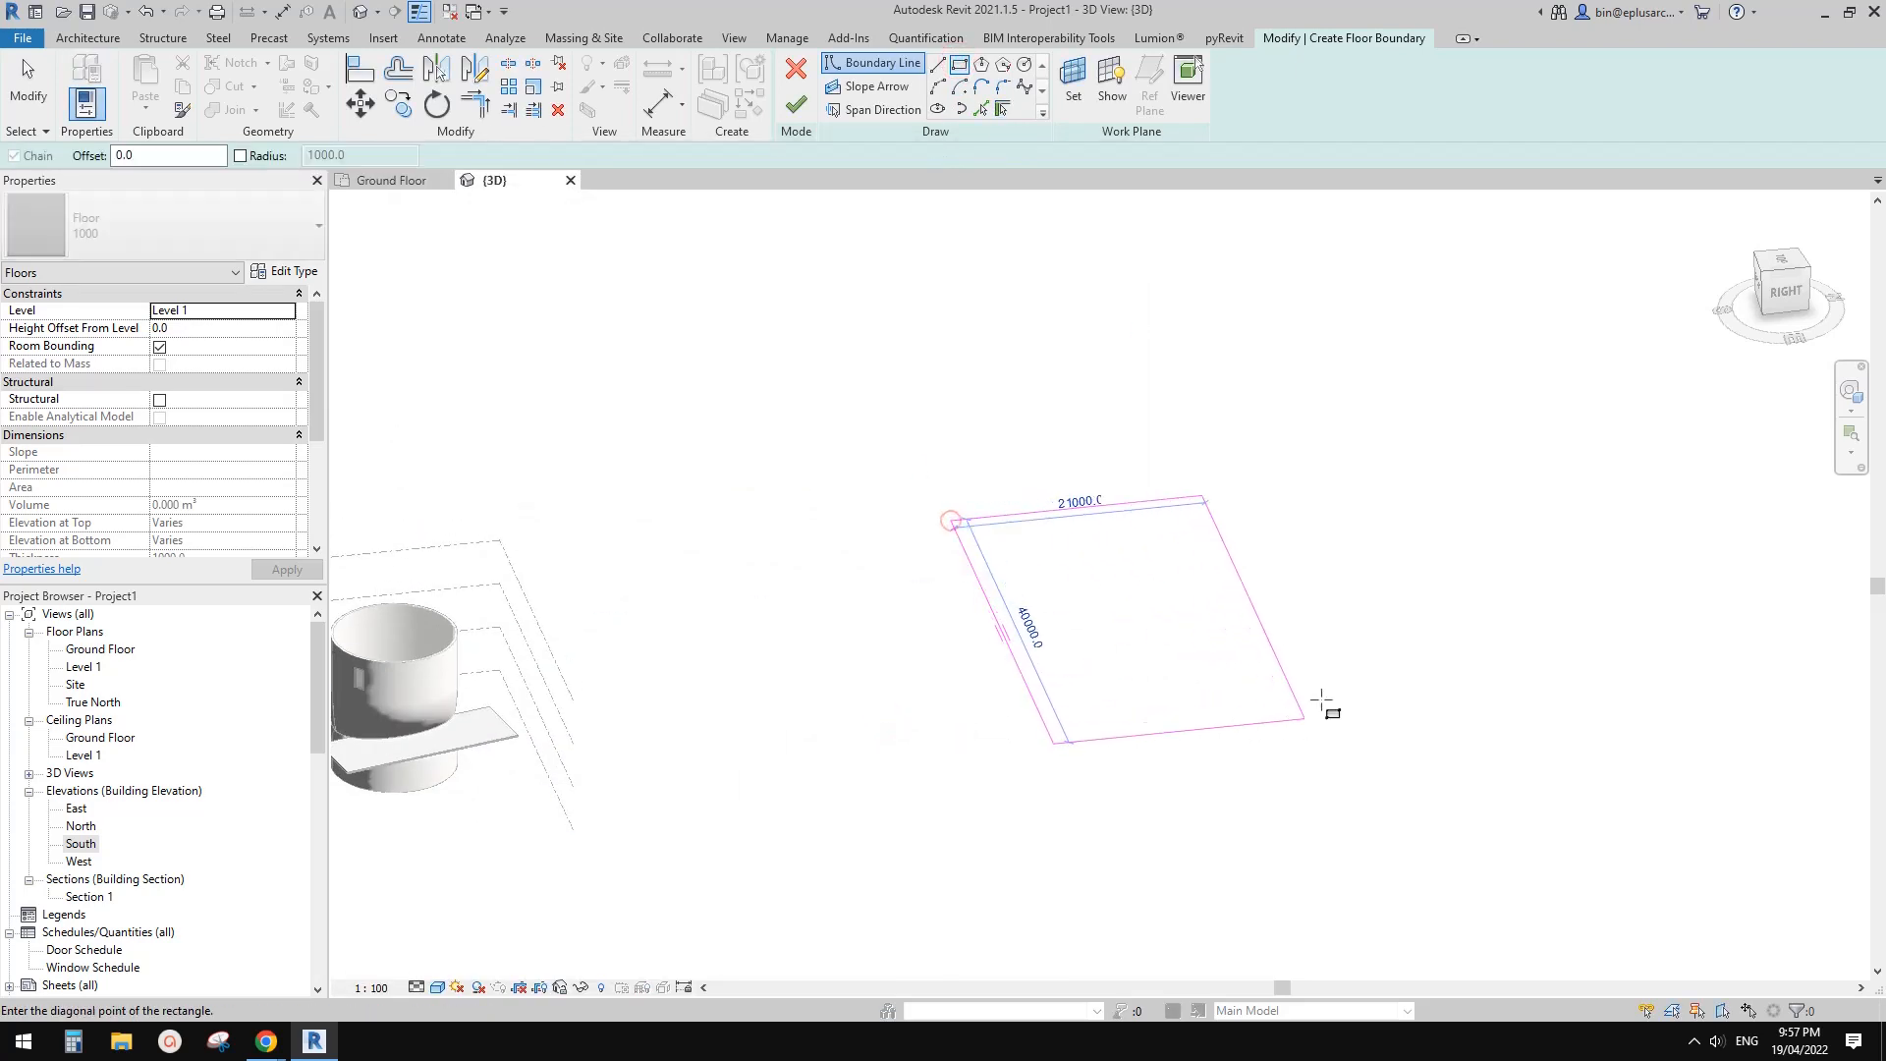
pyautogui.click(1298, 747)
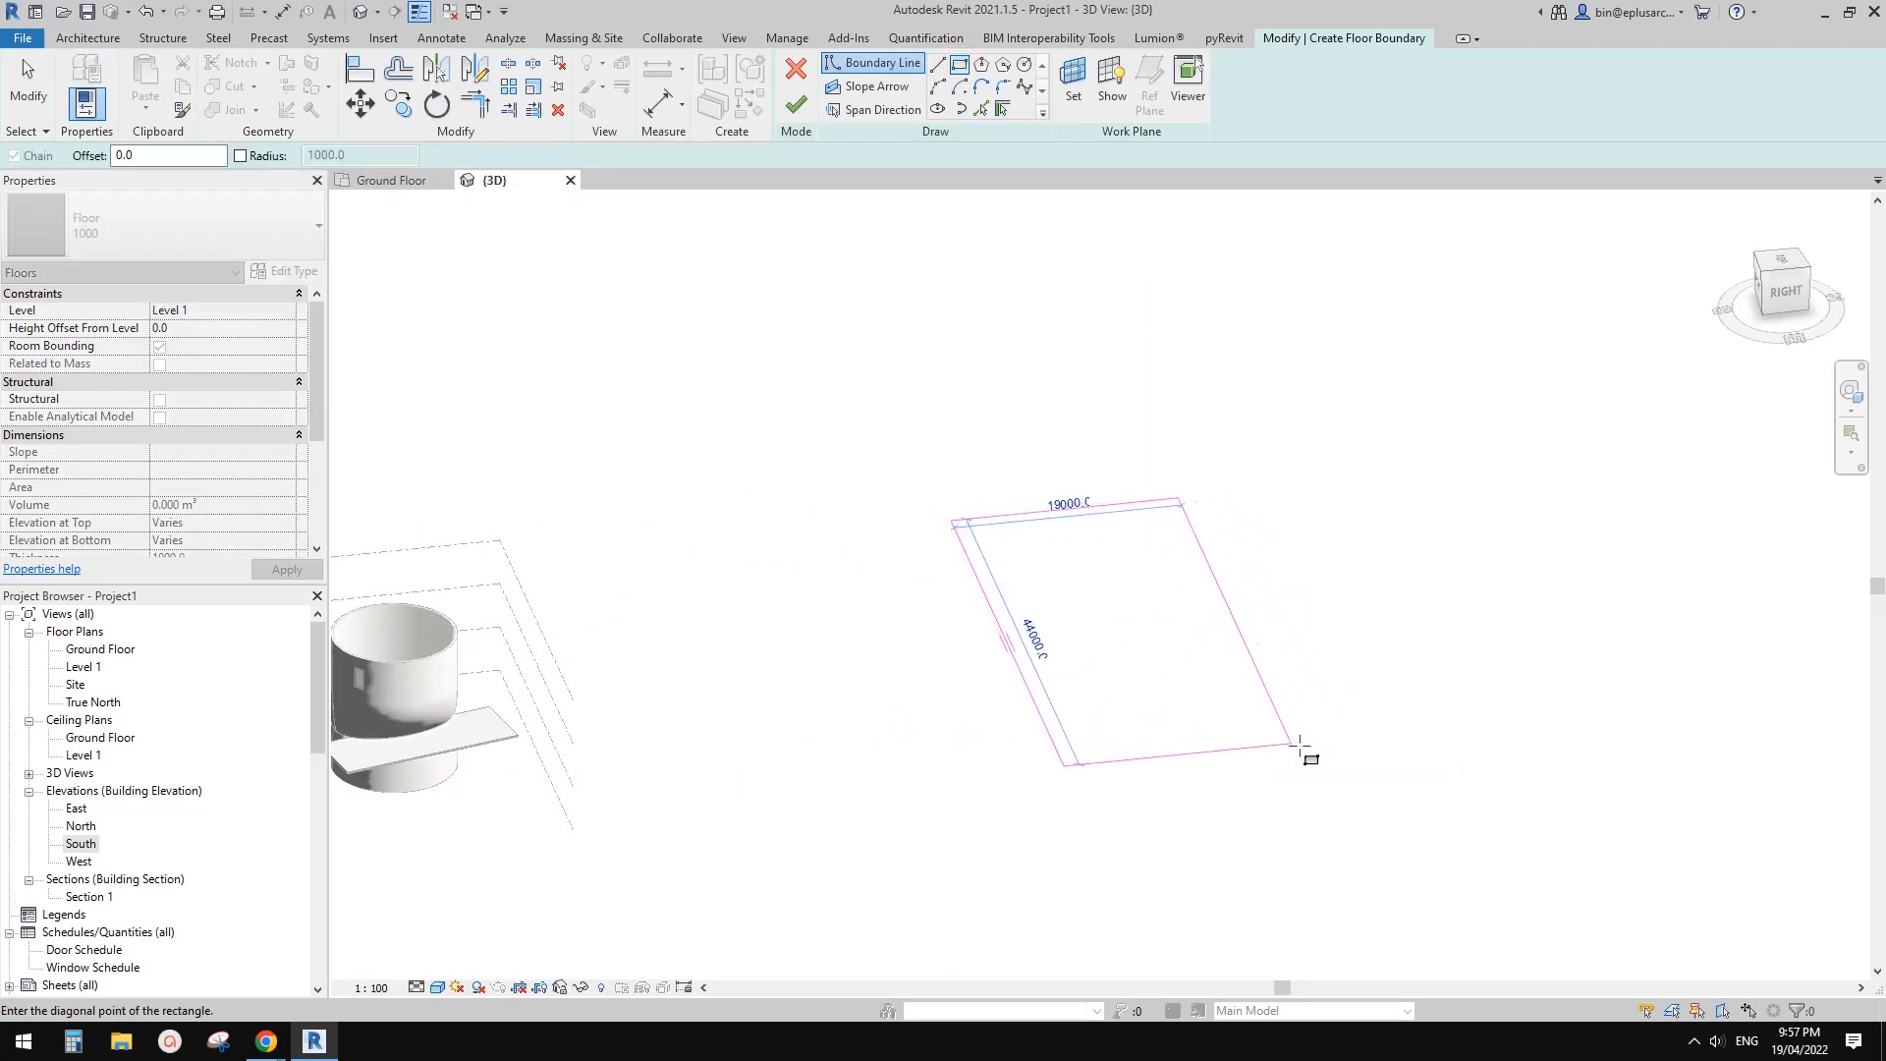
pyautogui.scroll(2, 1120, 583)
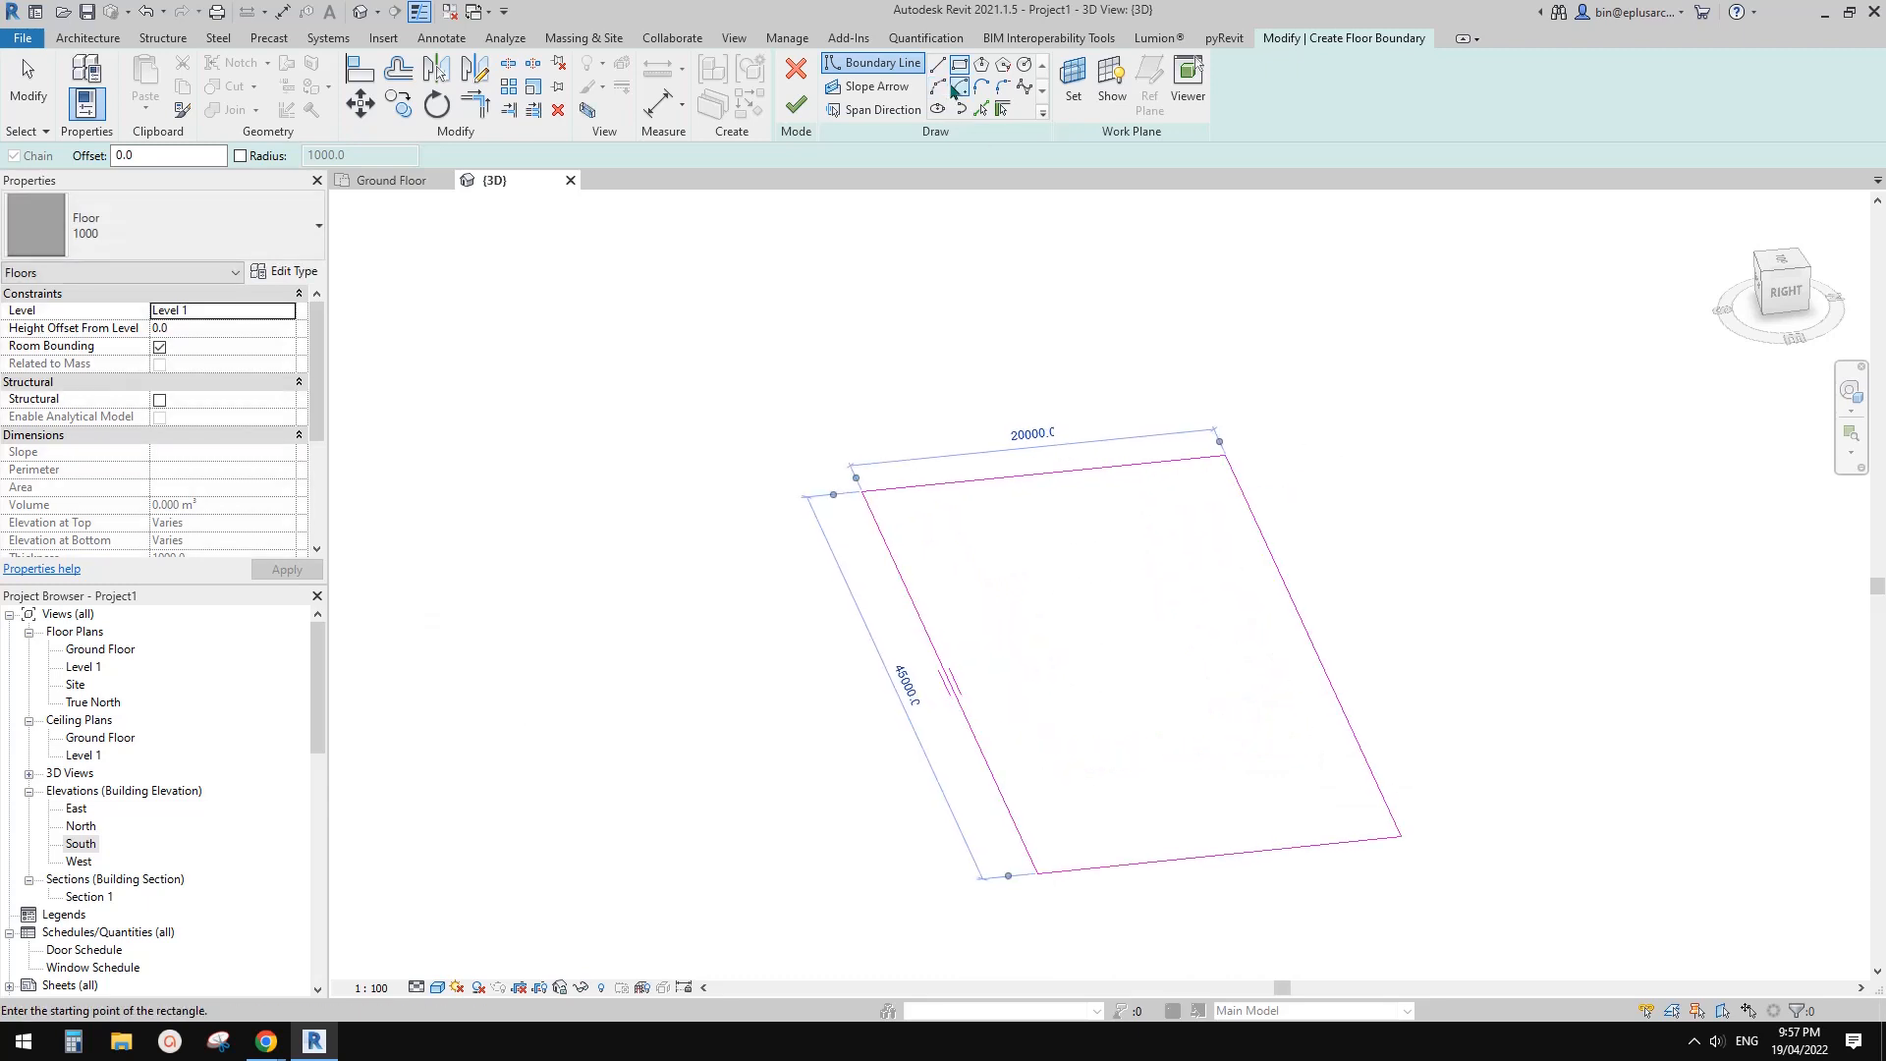
# Draw a start-end-radius arc bulging inward from the rectangle's long side nearest the tower
pyautogui.click(938, 85)
pyautogui.click(915, 604)
pyautogui.click(967, 717)
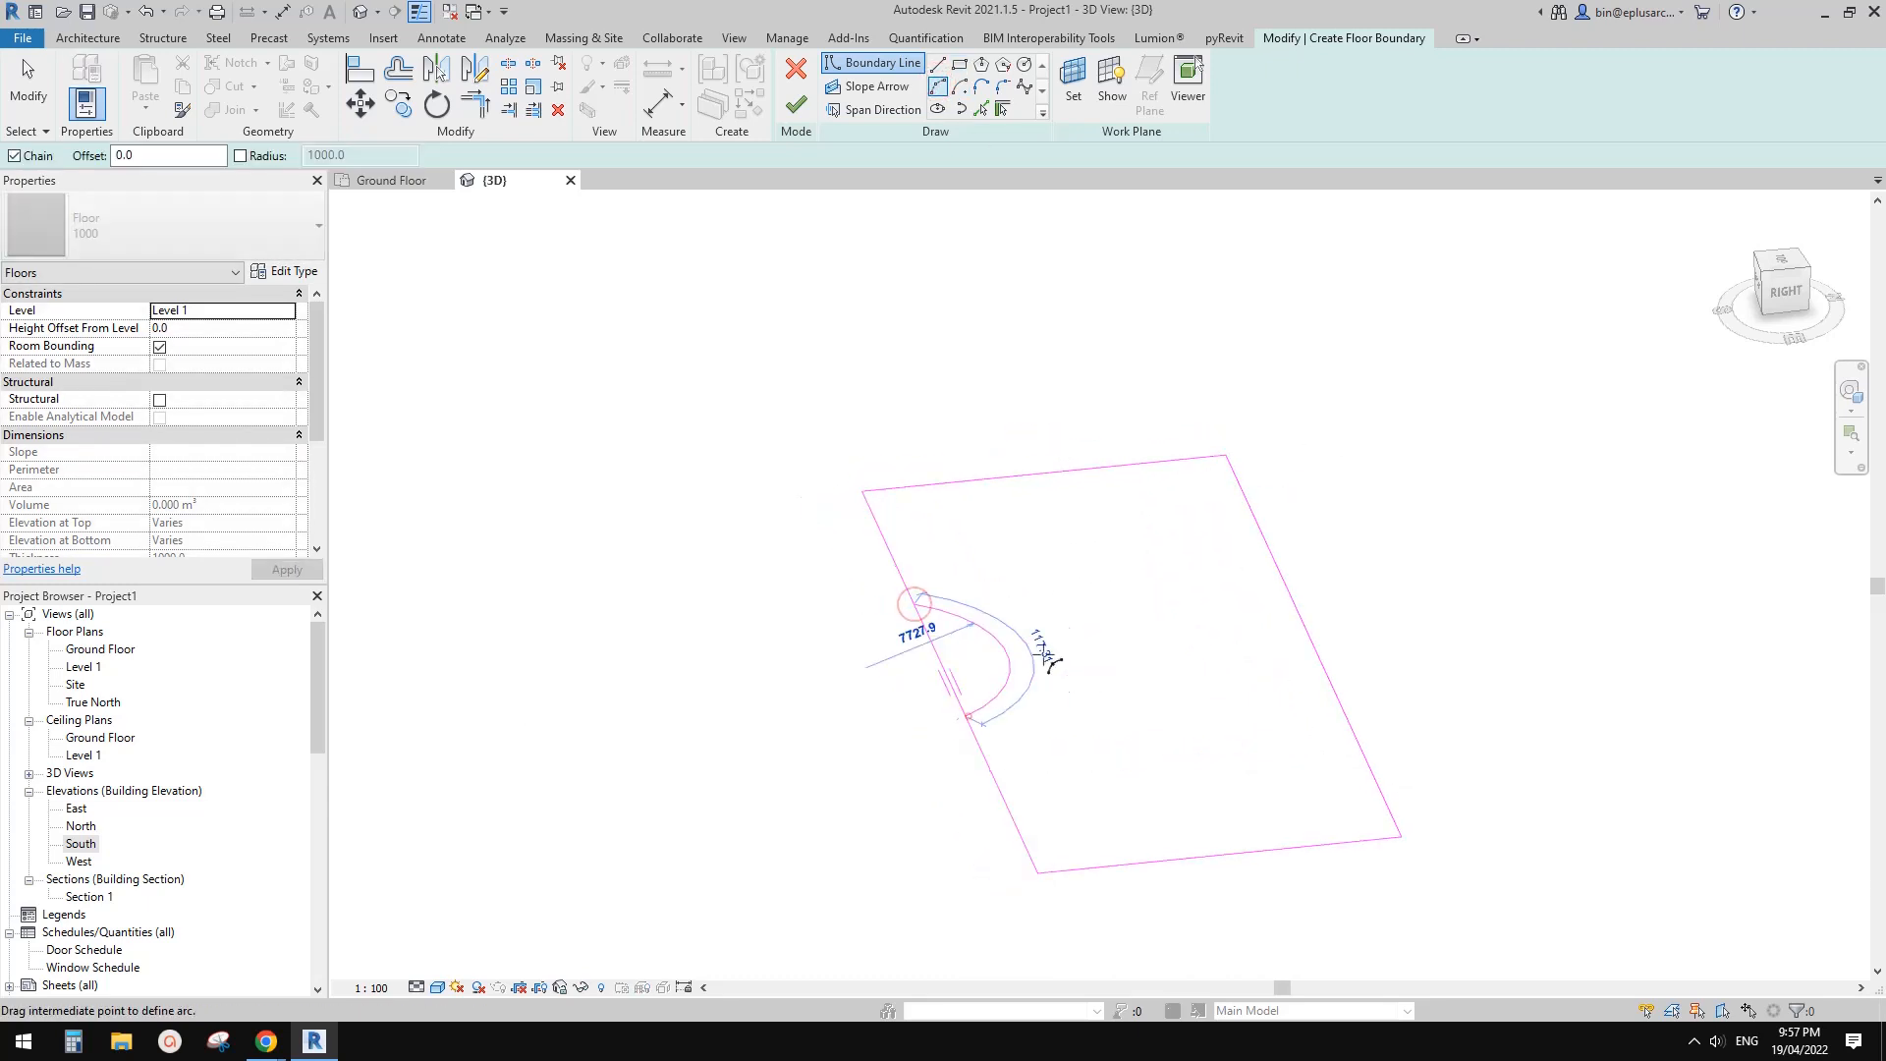
pyautogui.click(1045, 649)
pyautogui.moveTo(1013, 652); pyautogui.dragTo(1026, 664, button='middle')
# Split the rectangle's long side within the arc and trim both pieces to the arc's ends to form a cutout
pyautogui.press('s')
pyautogui.press('l')
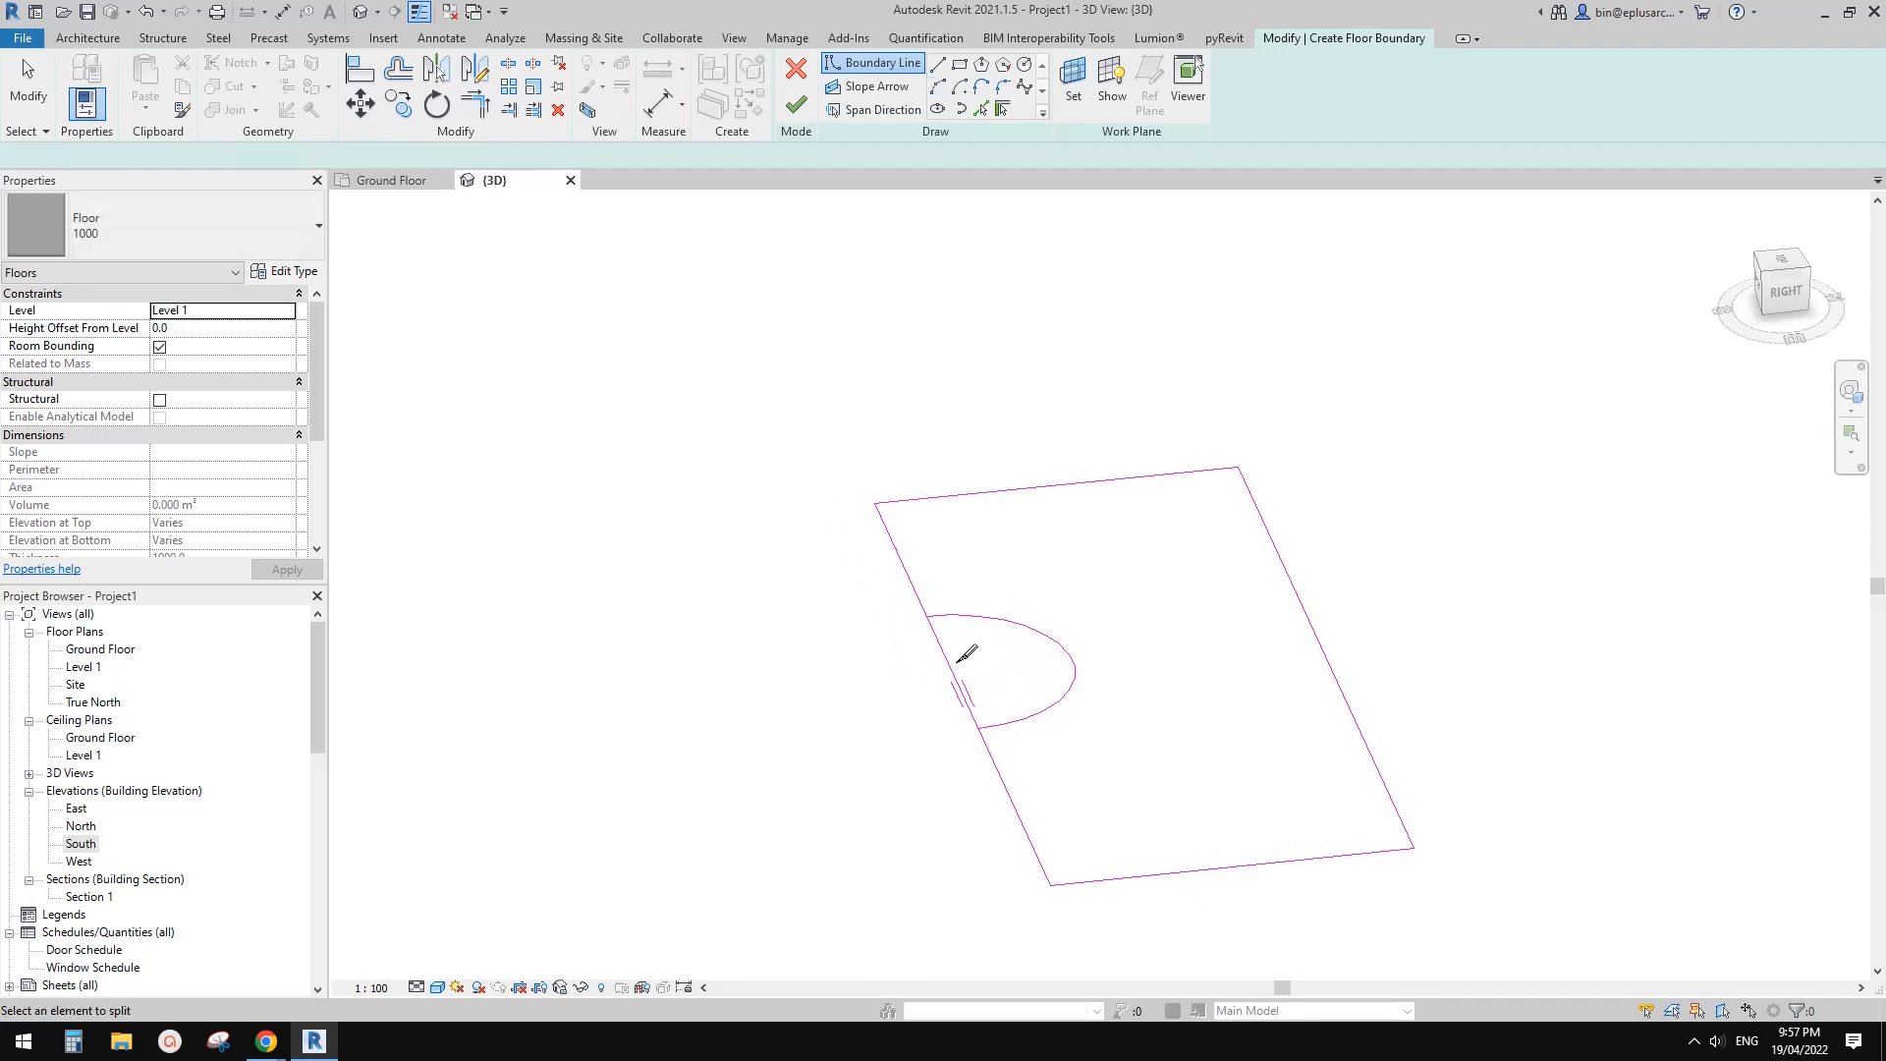
pyautogui.click(952, 667)
pyautogui.press('t')
pyautogui.press('r')
pyautogui.click(937, 616)
pyautogui.click(924, 597)
pyautogui.click(1030, 722)
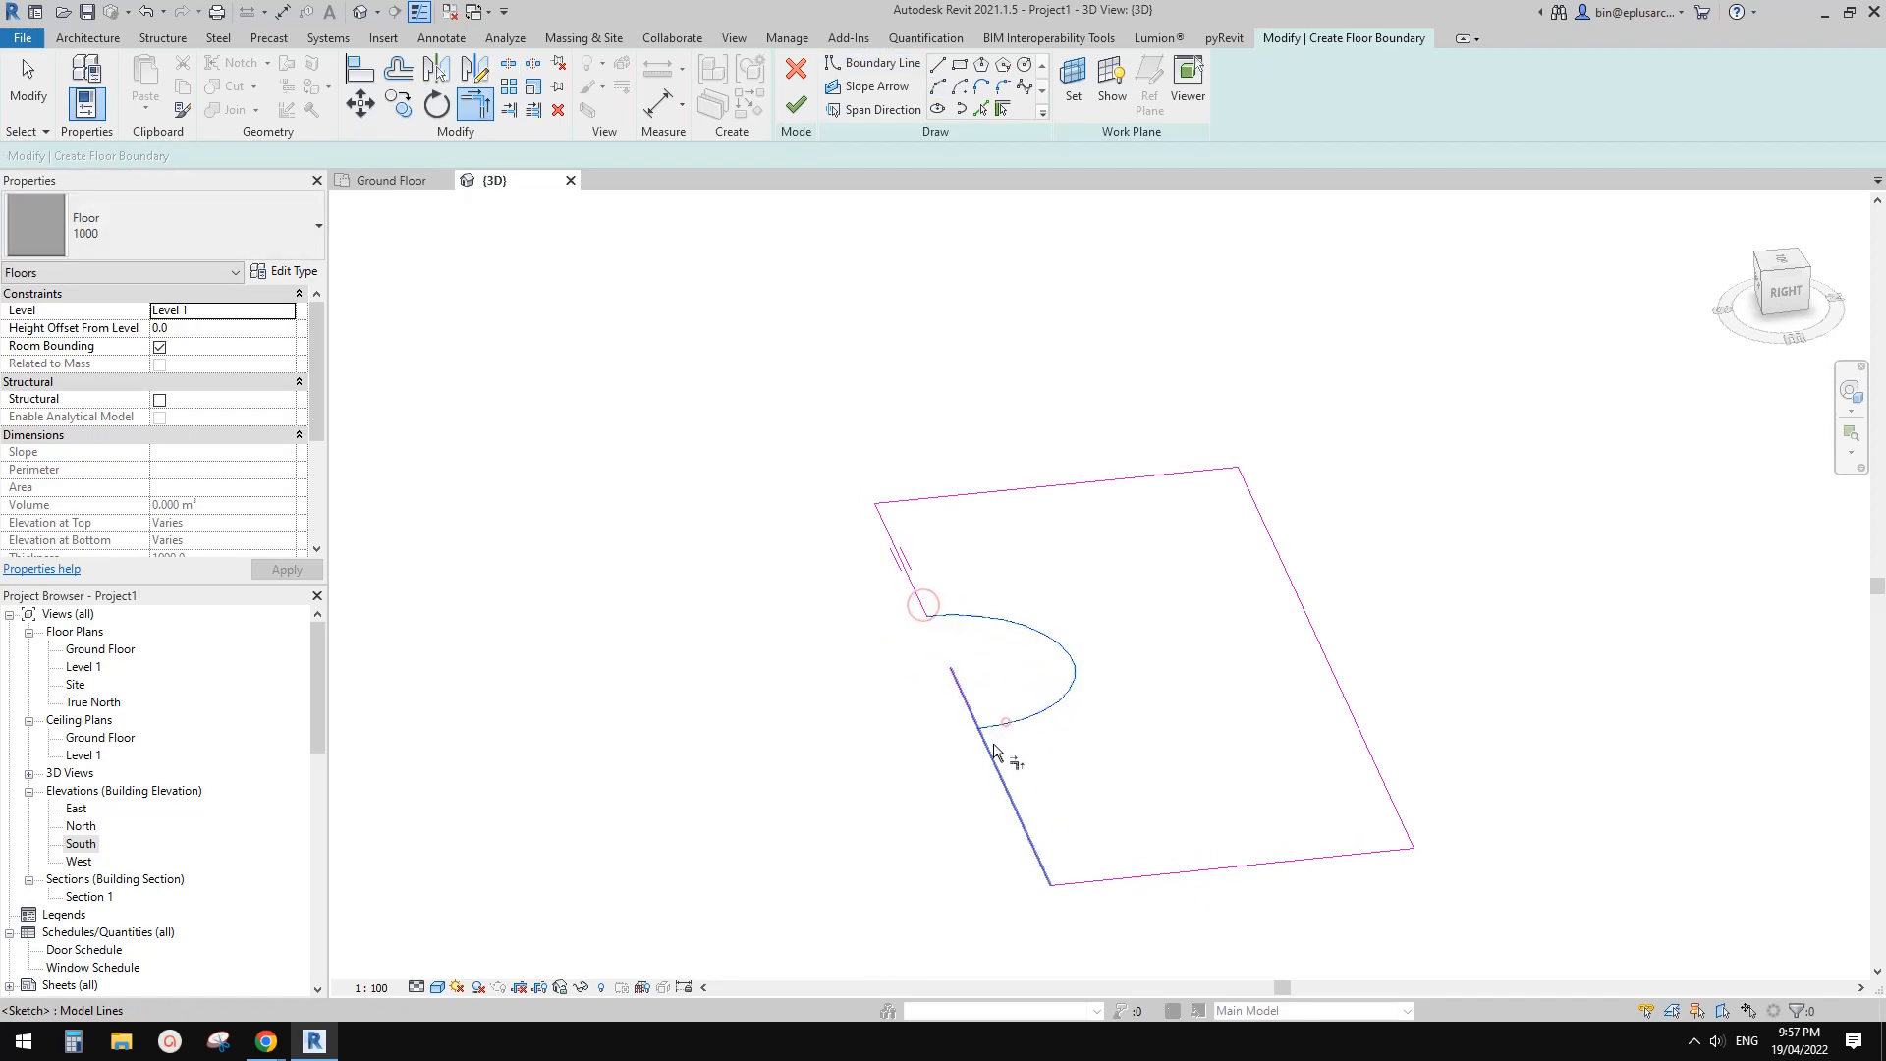
pyautogui.click(995, 758)
pyautogui.press('Escape')
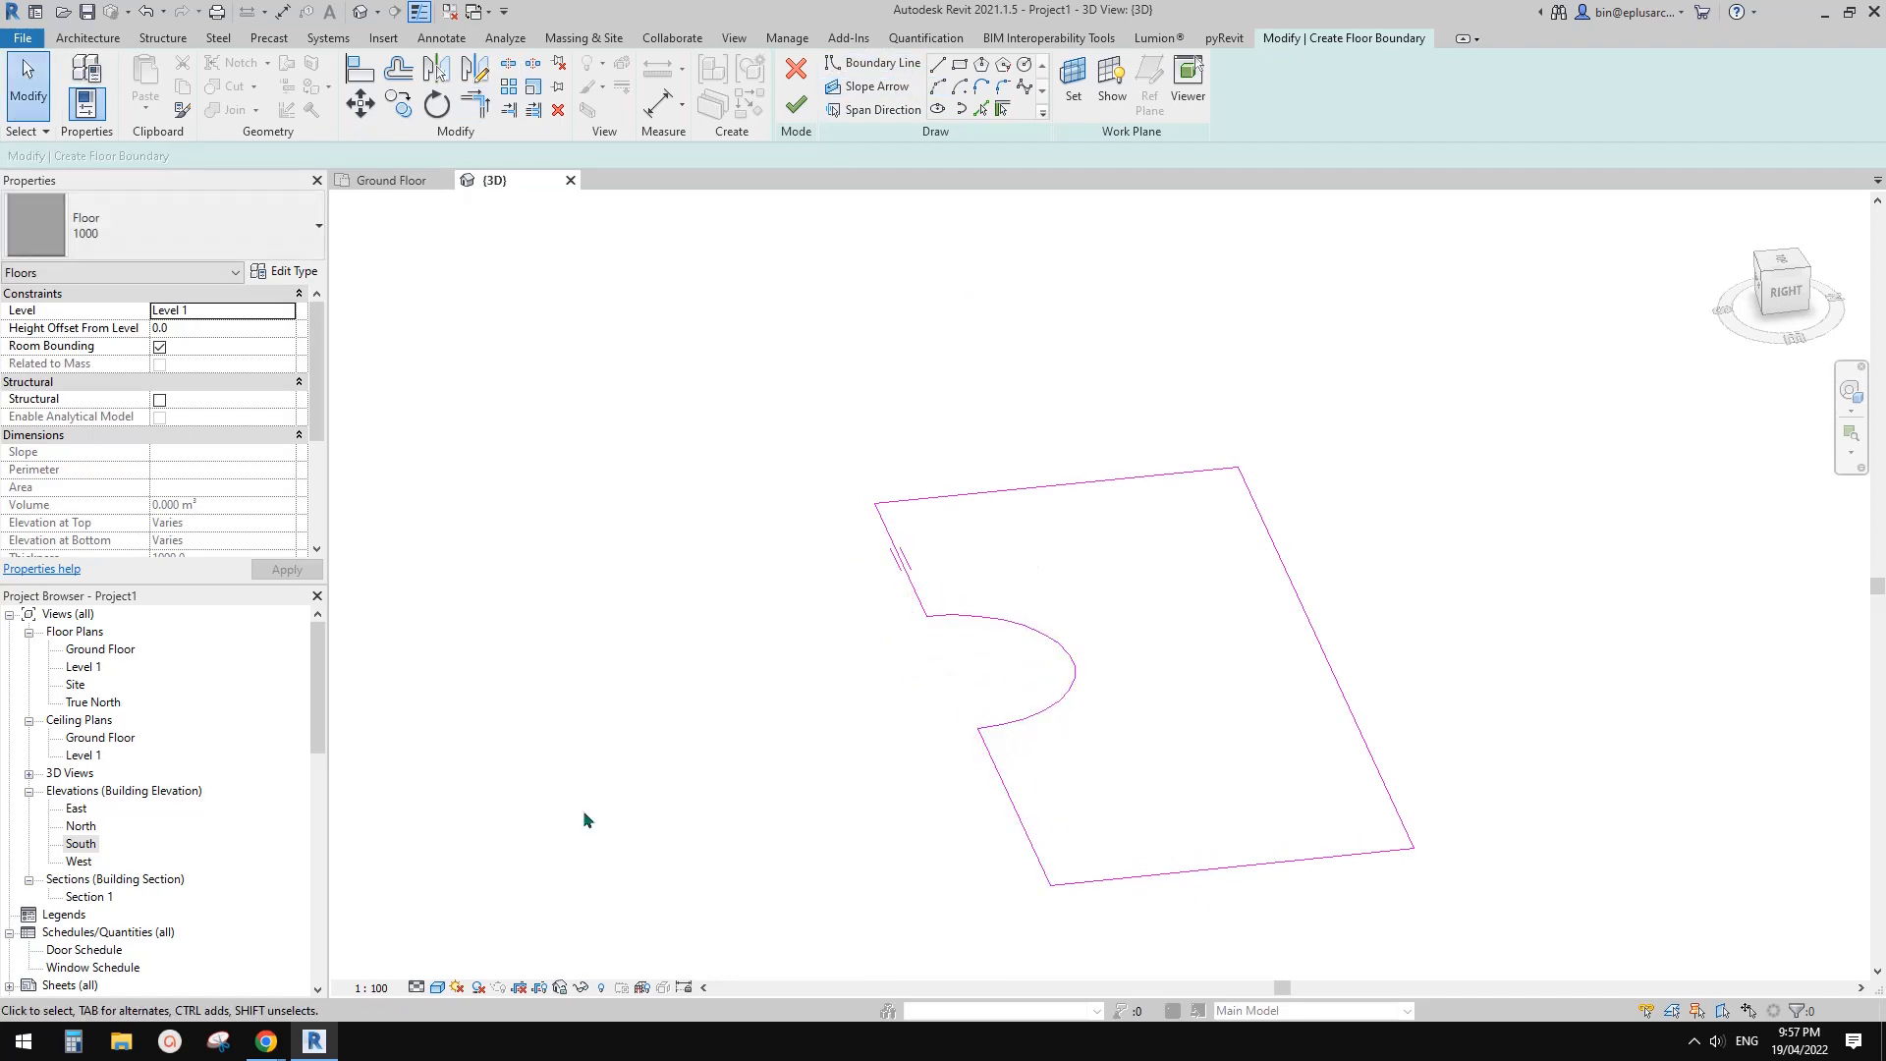
# Examine the circular pit and walkway in the Google Docs reference image and return to Revit
pyautogui.moveTo(267, 1043)
pyautogui.click(393, 948)
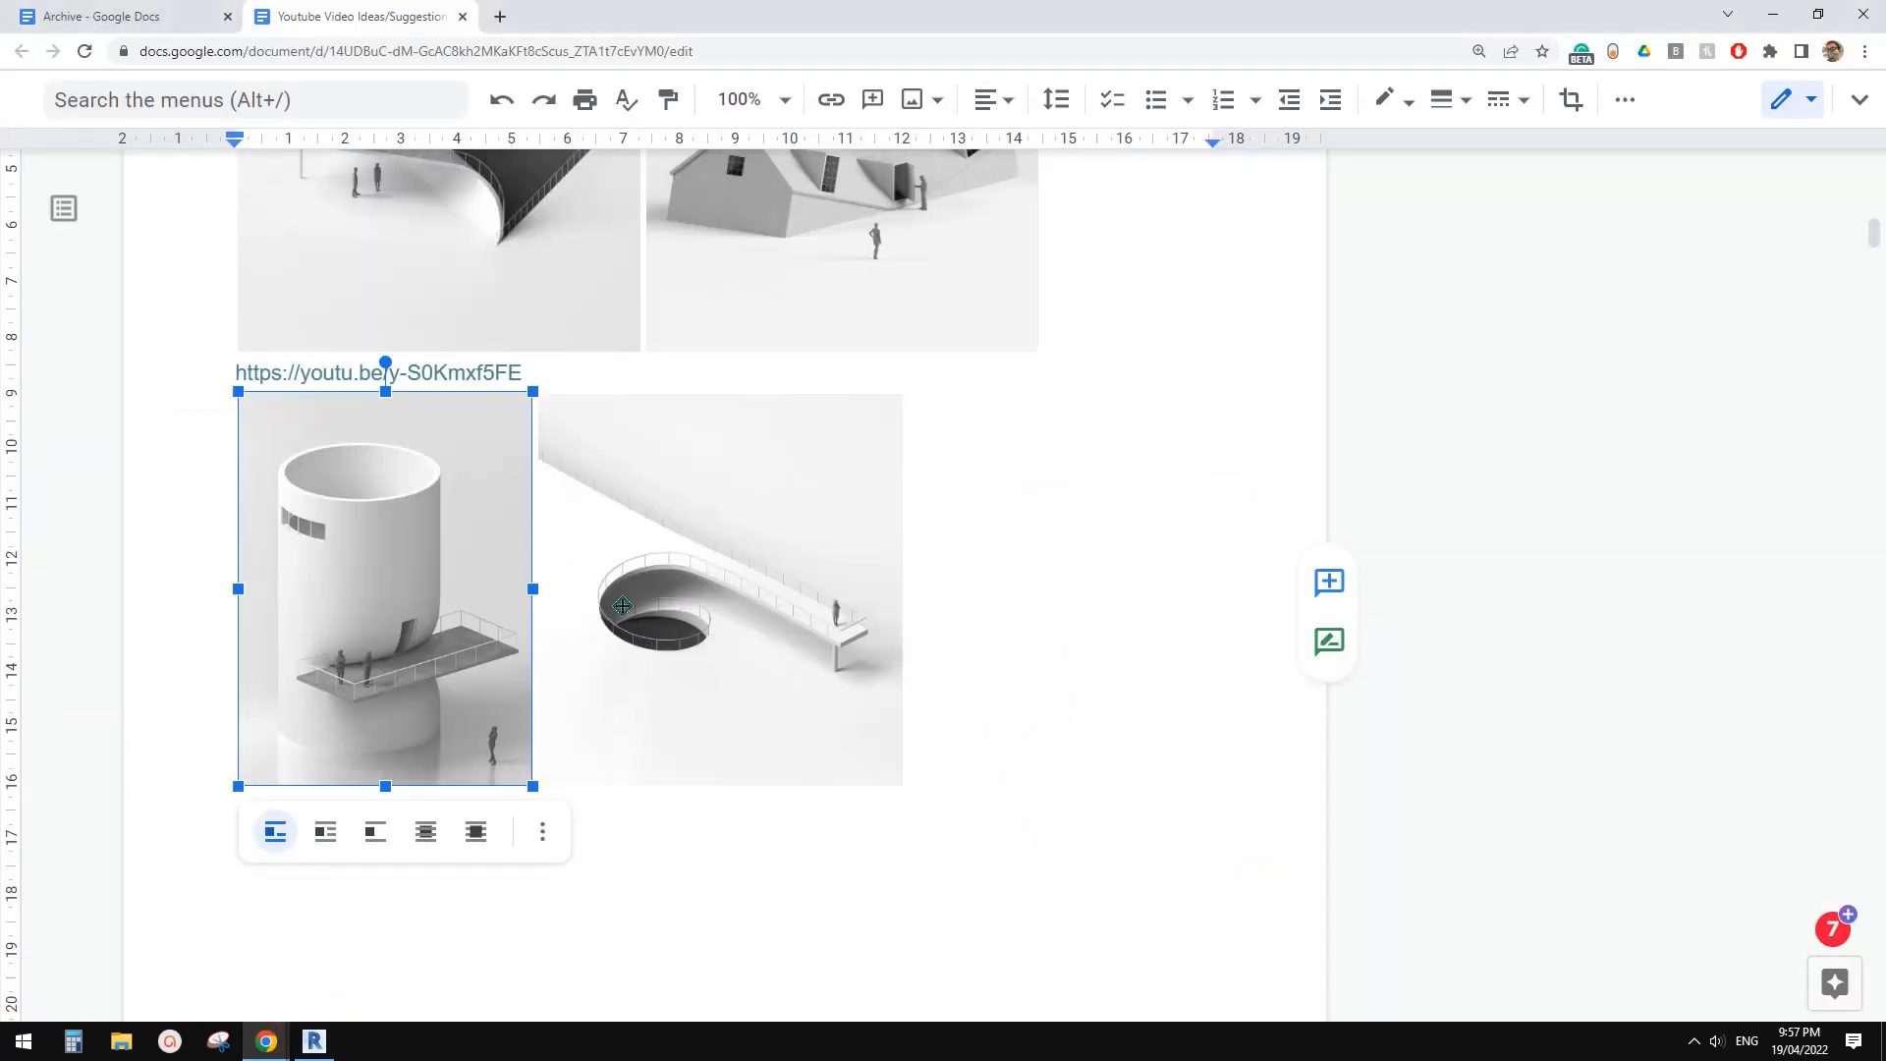
pyautogui.click(828, 720)
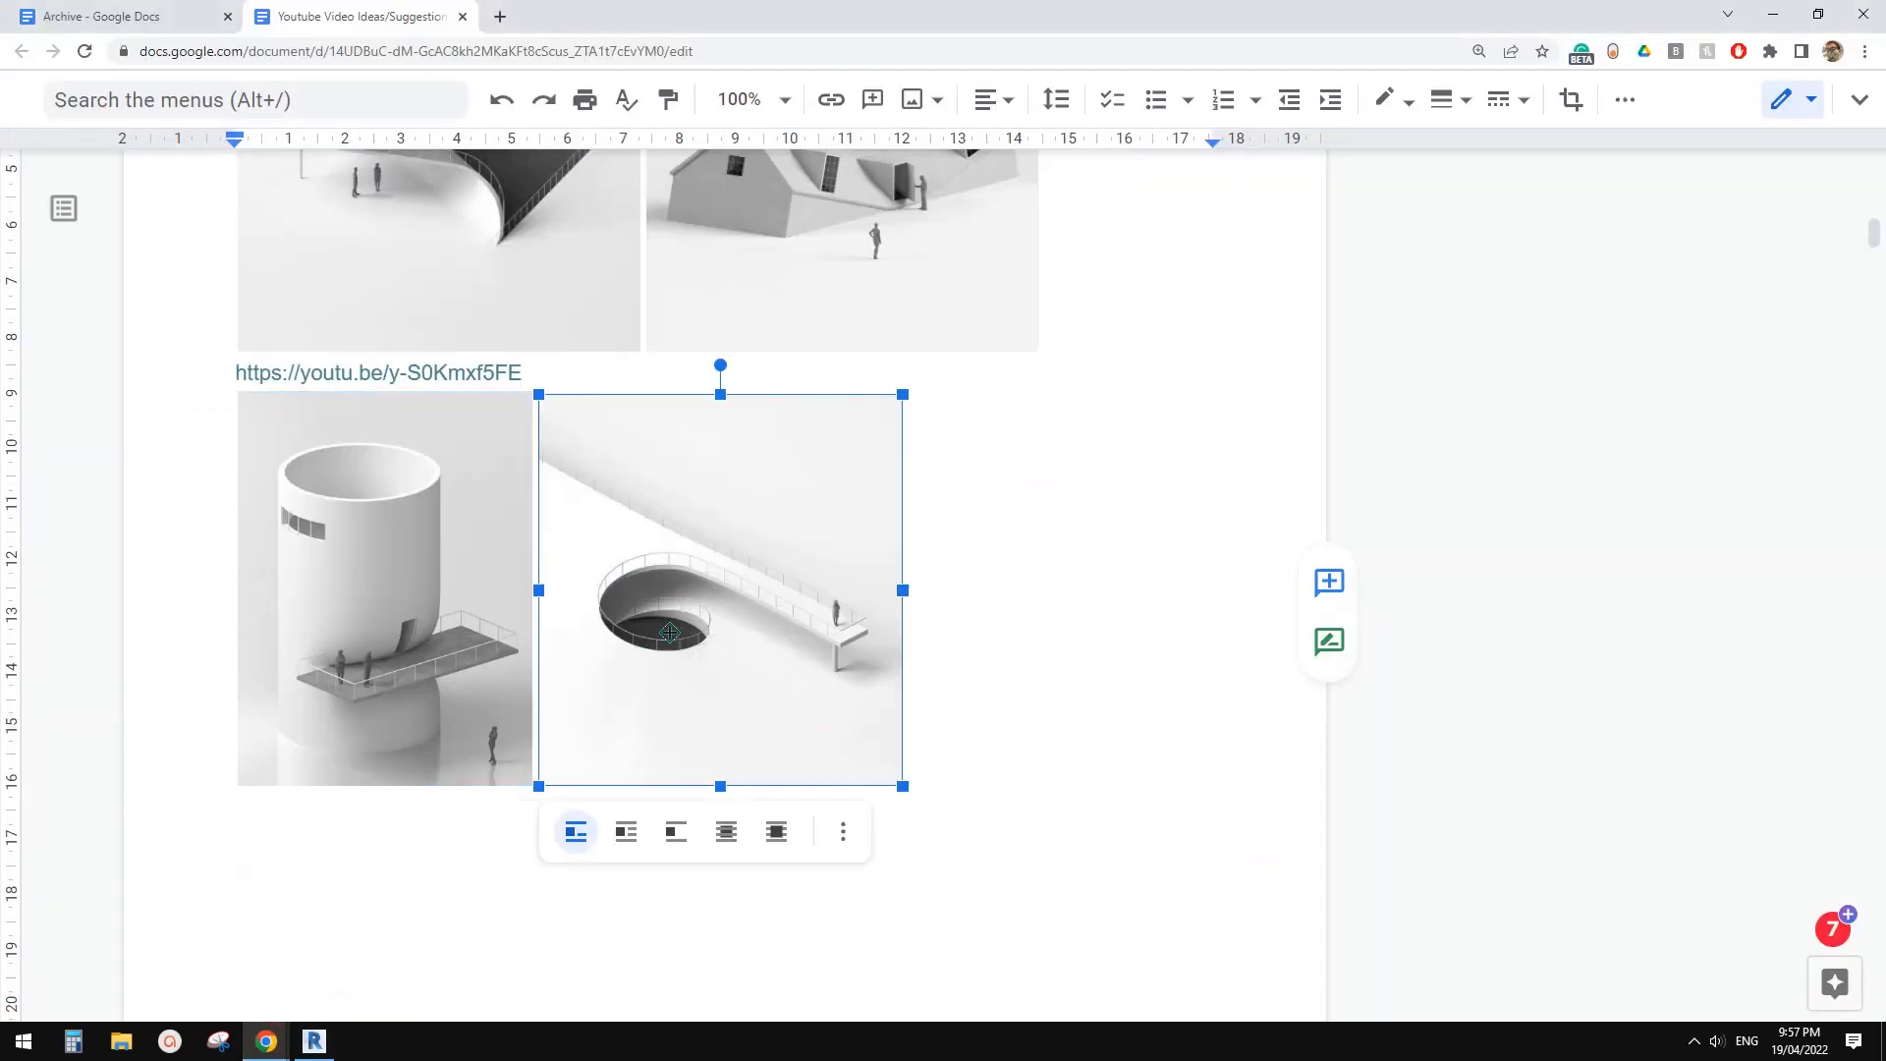
pyautogui.click(314, 1042)
# Finish the boundary sketch to create the floor with its arc-shaped cutout
pyautogui.click(797, 76)
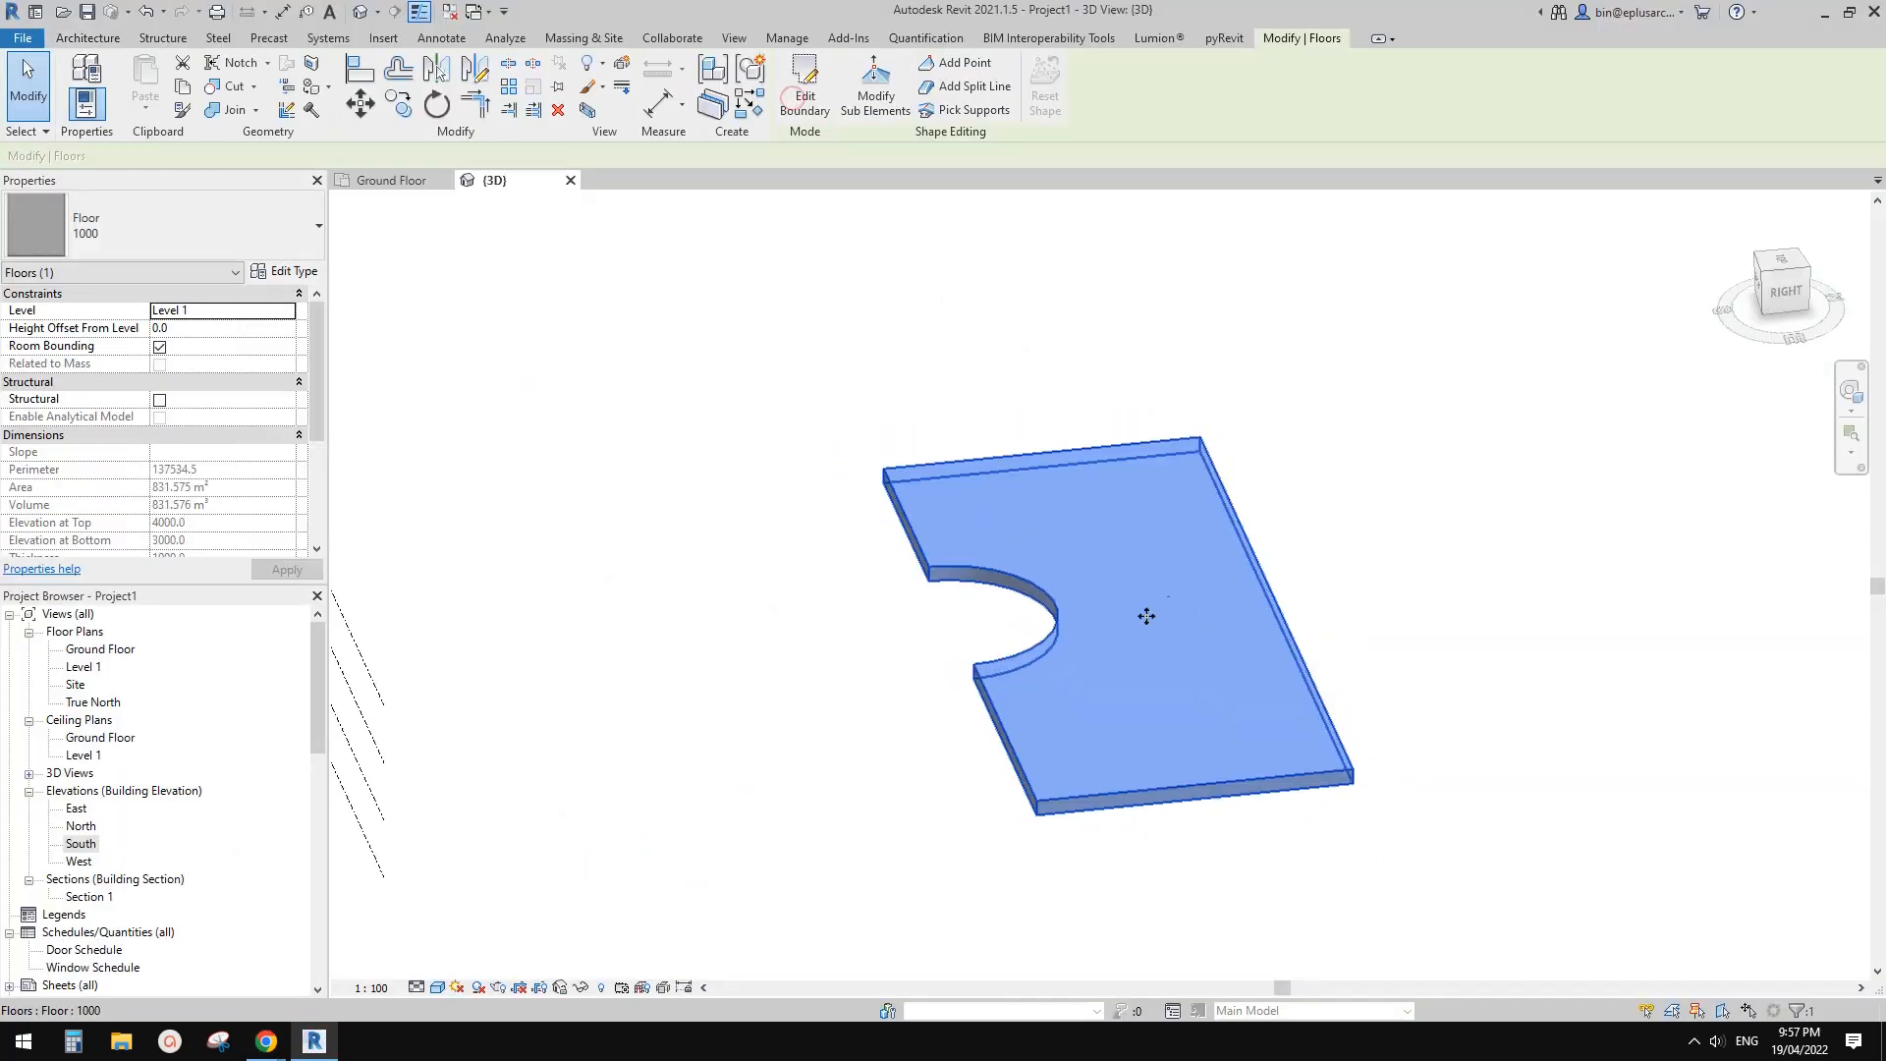
pyautogui.keyDown('shift'); pyautogui.moveTo(913, 772); pyautogui.dragTo(1044, 724, button='middle'); pyautogui.keyUp('shift')
pyautogui.scroll(4, 1012, 668)
pyautogui.keyDown('shift'); pyautogui.moveTo(988, 558); pyautogui.dragTo(874, 599, button='middle'); pyautogui.keyUp('shift')
pyautogui.moveTo(874, 599); pyautogui.dragTo(917, 693, button='middle')
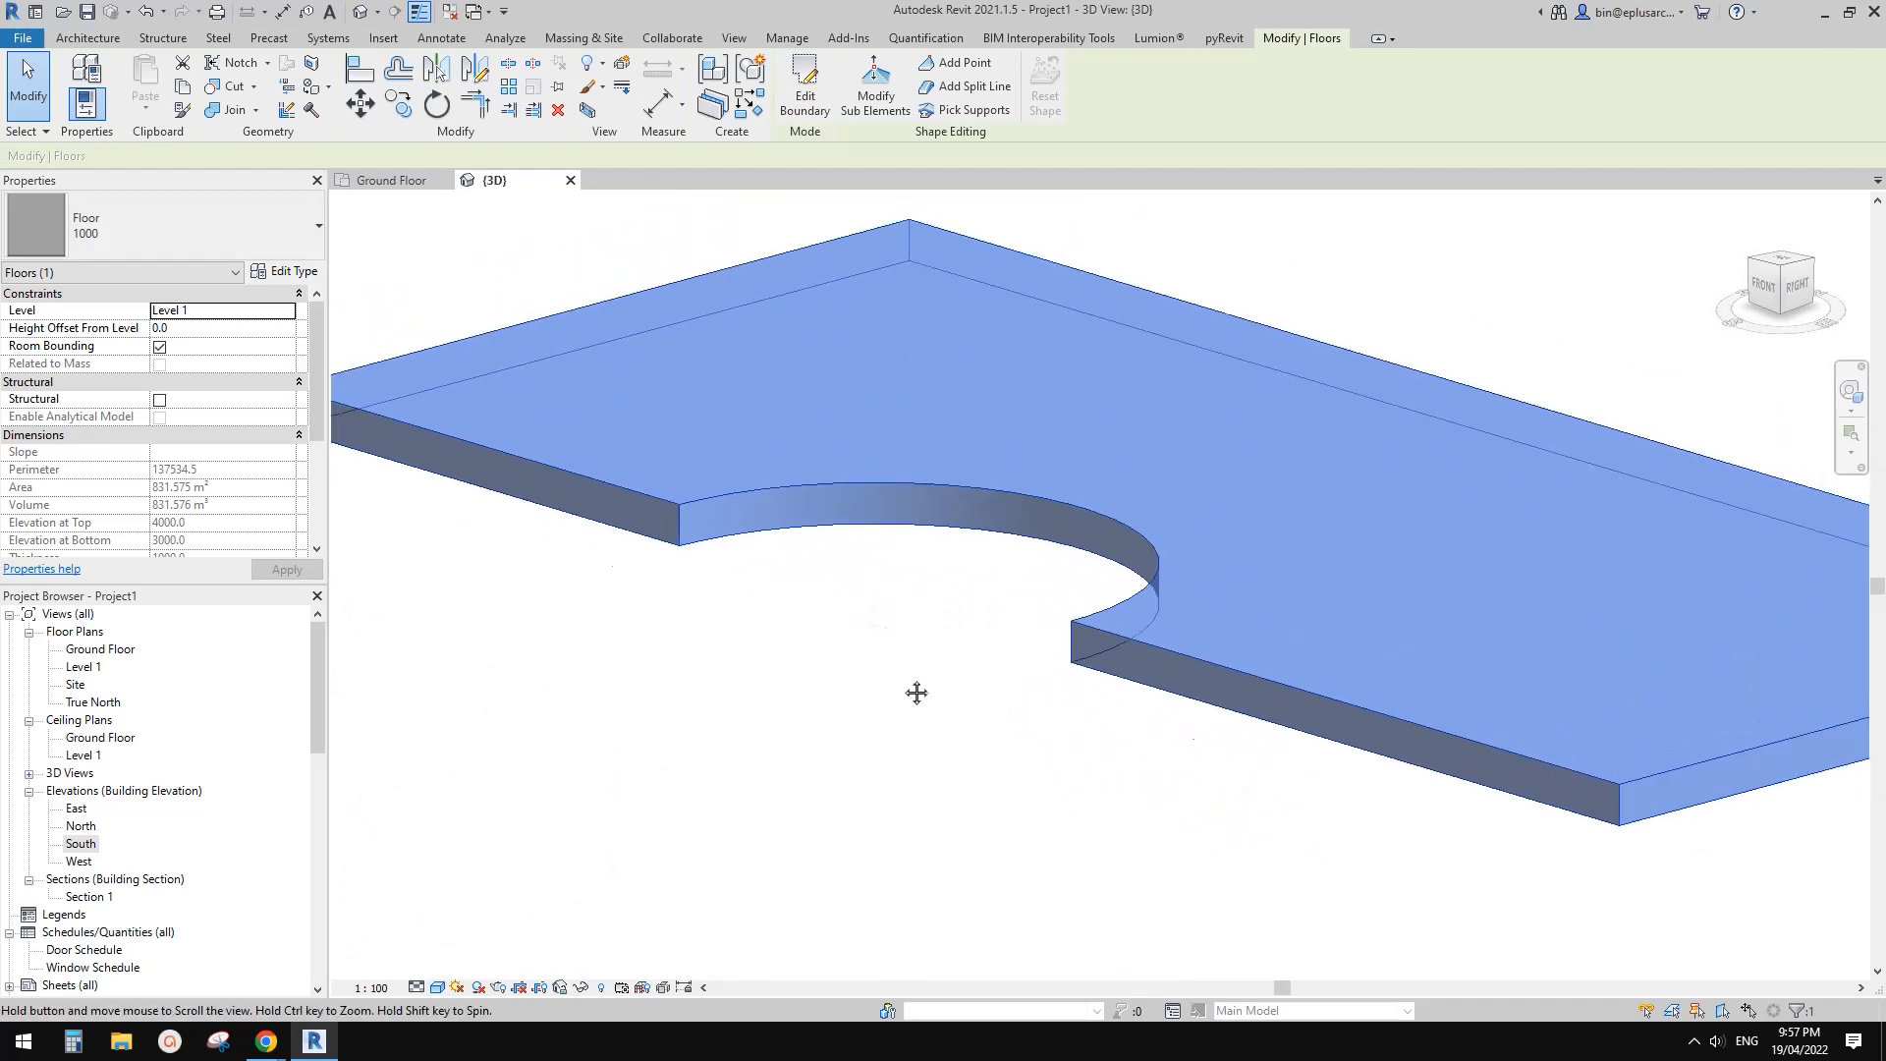
pyautogui.scroll(-1, 917, 692)
# Modify the floor's sub-elements and set one corner point of the arc-shaped cutout to an elevation of -1000
pyautogui.click(865, 81)
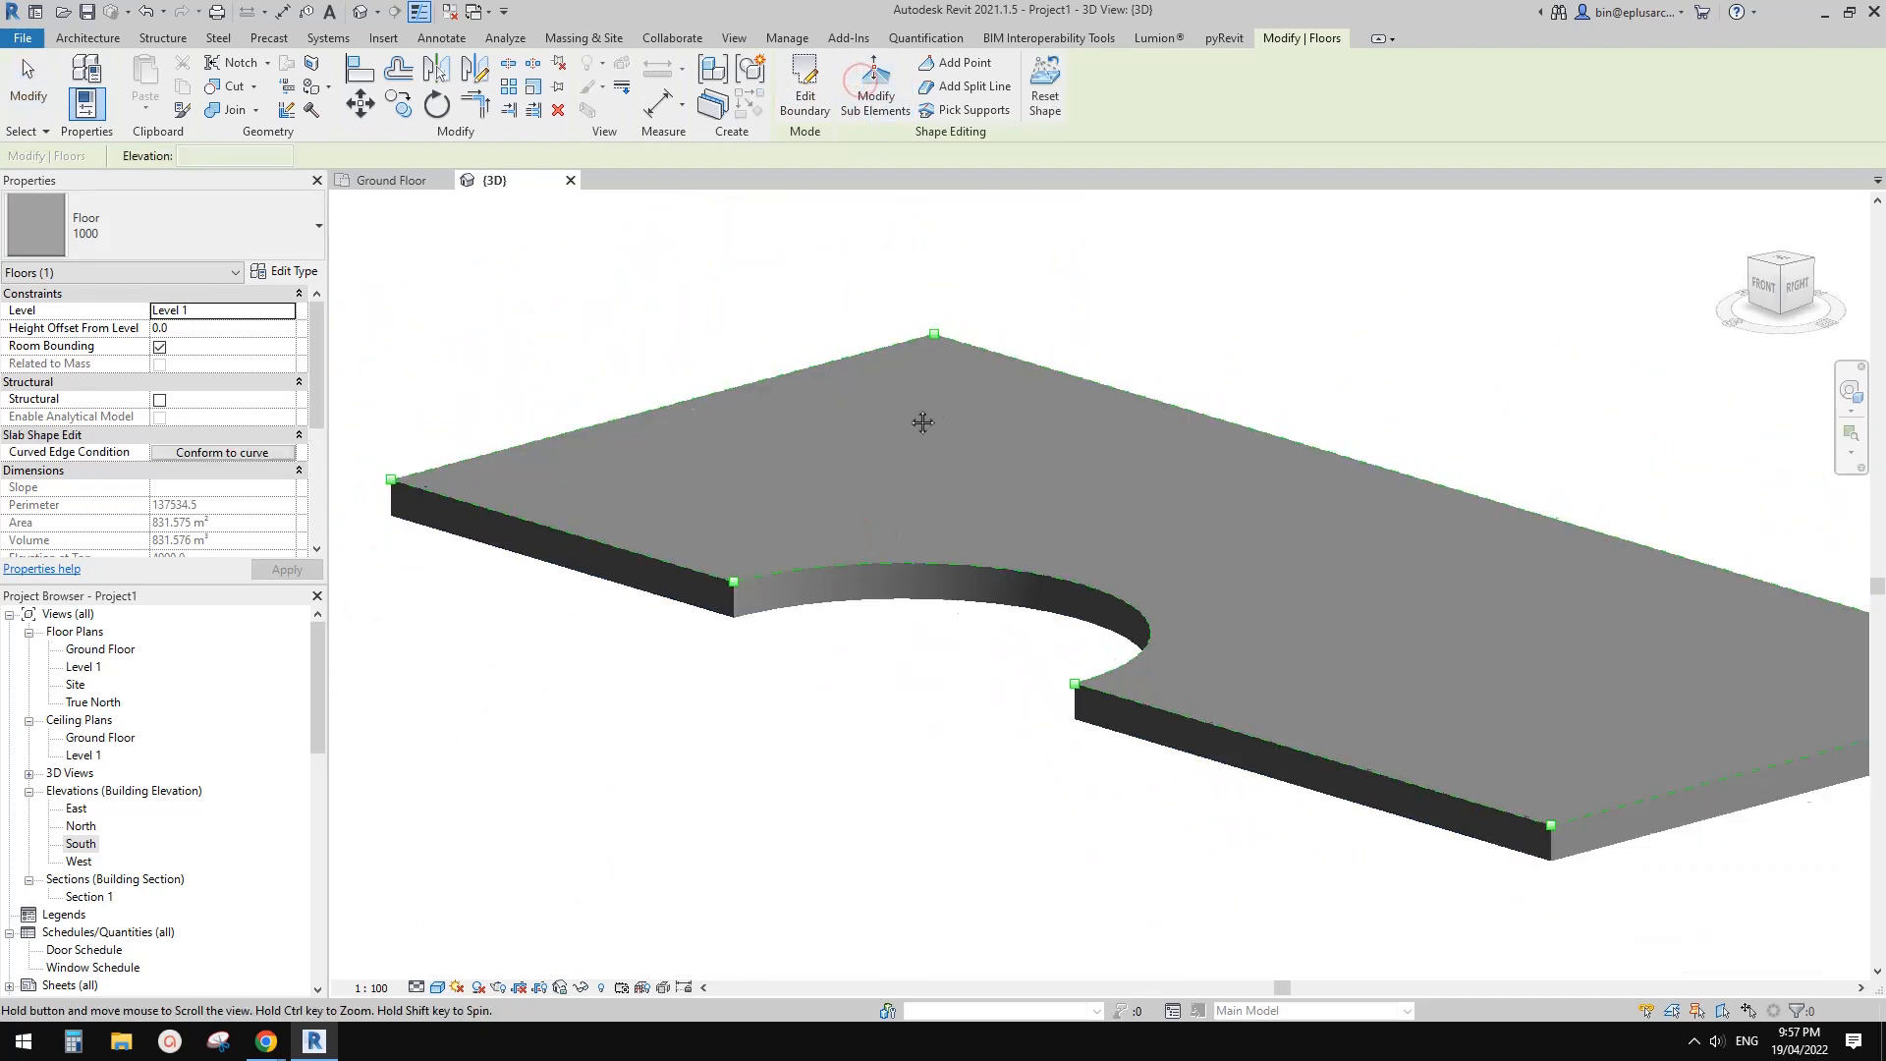
pyautogui.moveTo(697, 553); pyautogui.dragTo(779, 623)
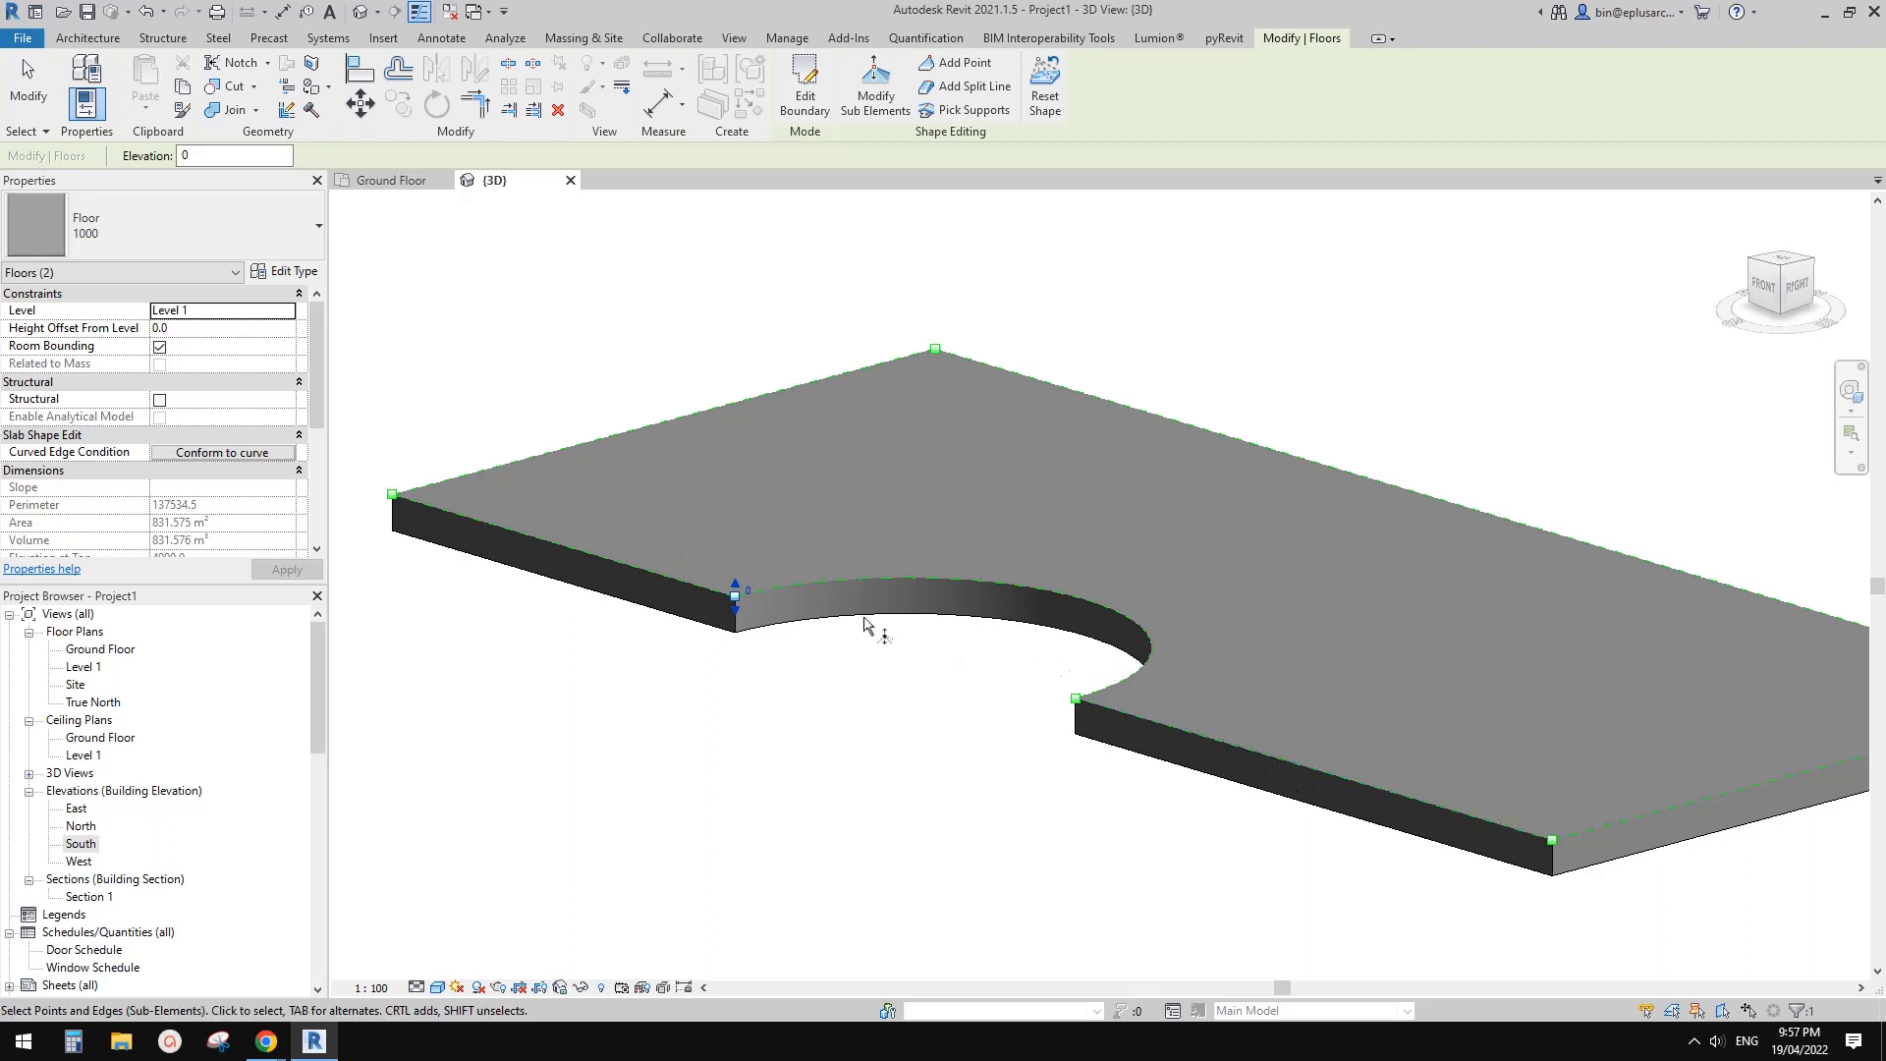
pyautogui.click(748, 591)
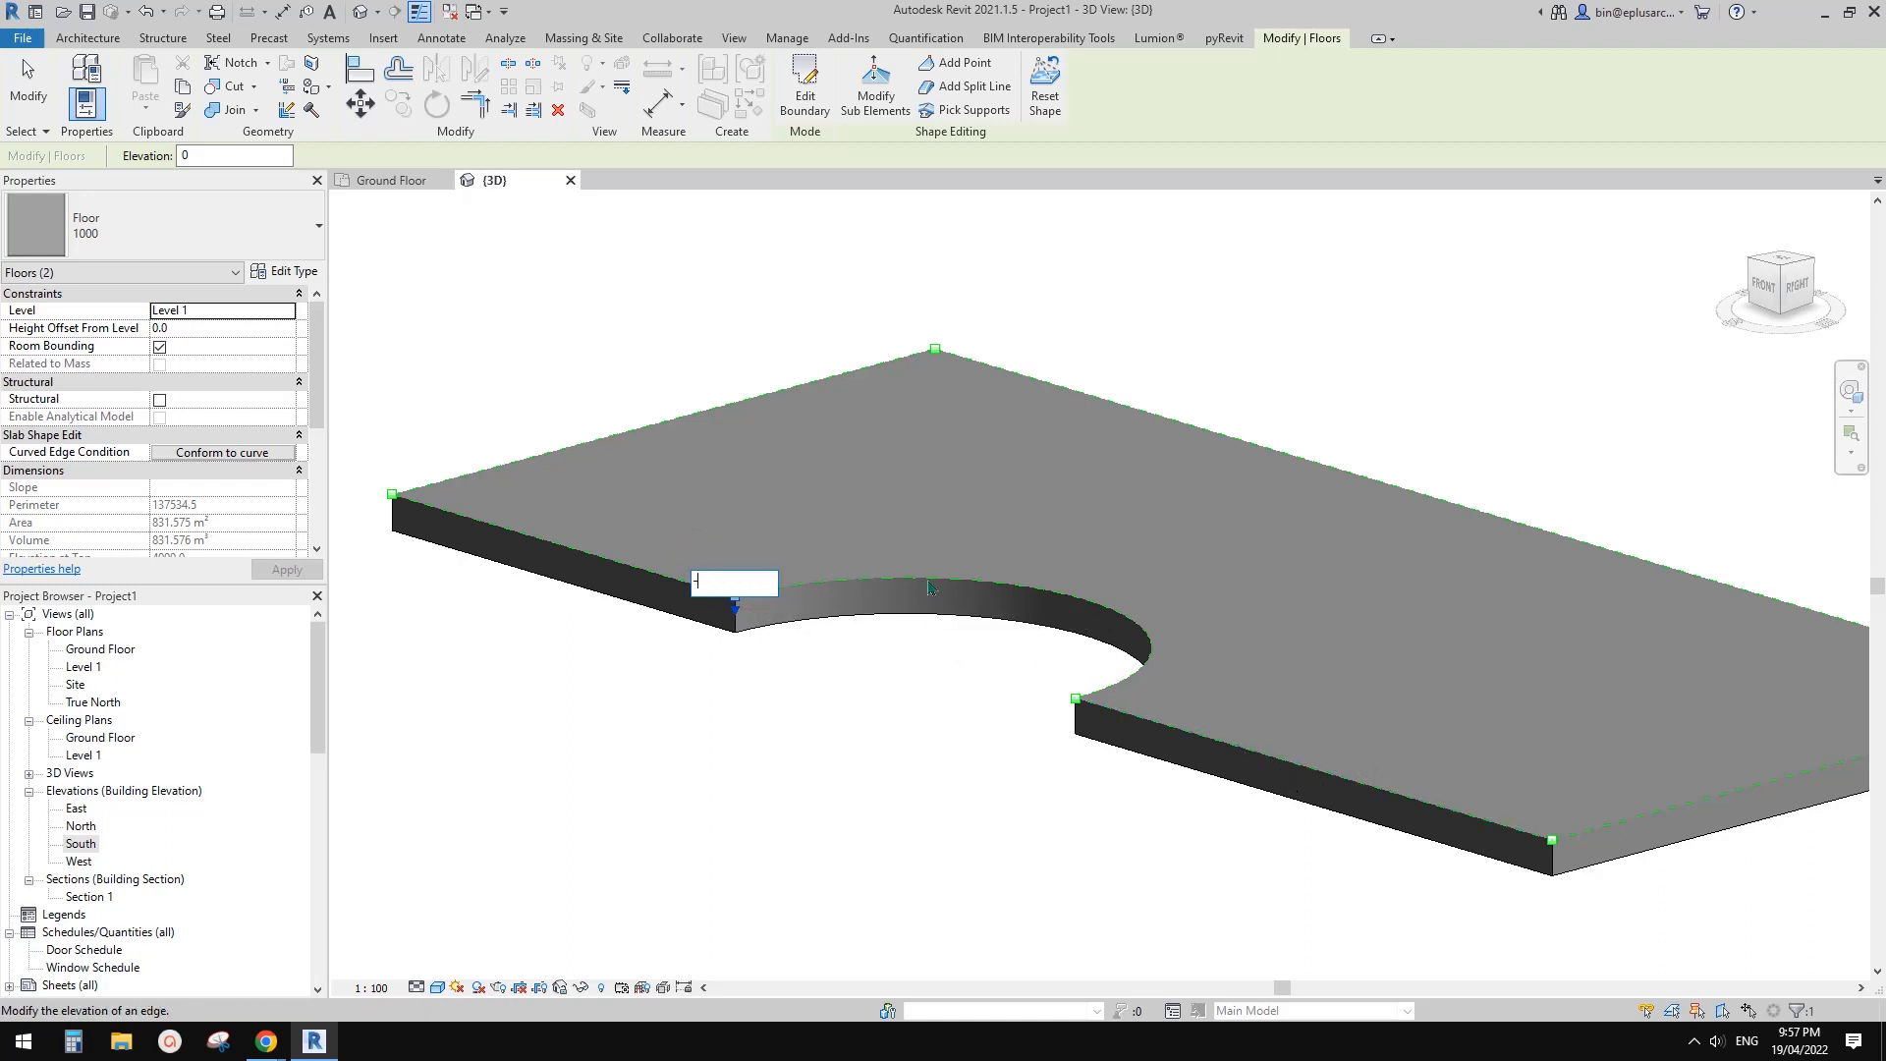
pyautogui.press('Return')
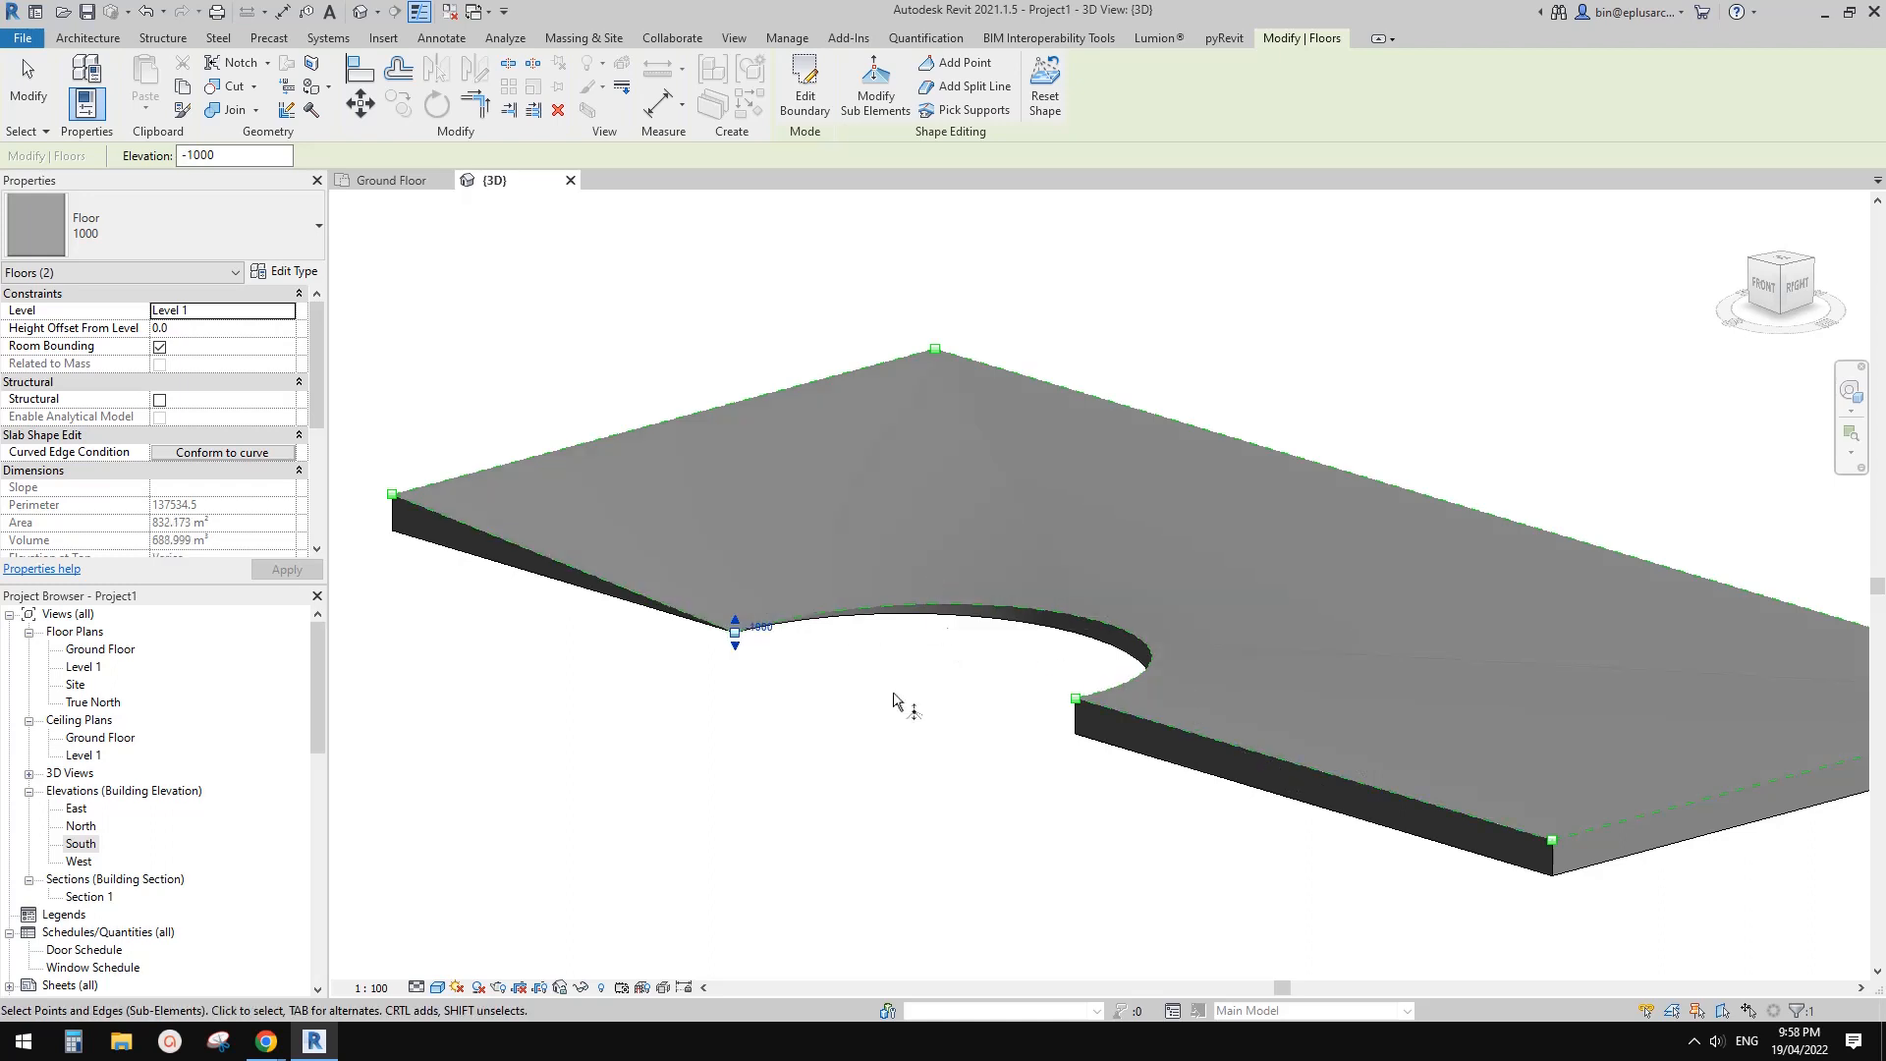
# Examine the lowered cutout corner, the tapering curved edge and the folds across the floor's top surface
pyautogui.scroll(4, 761, 633)
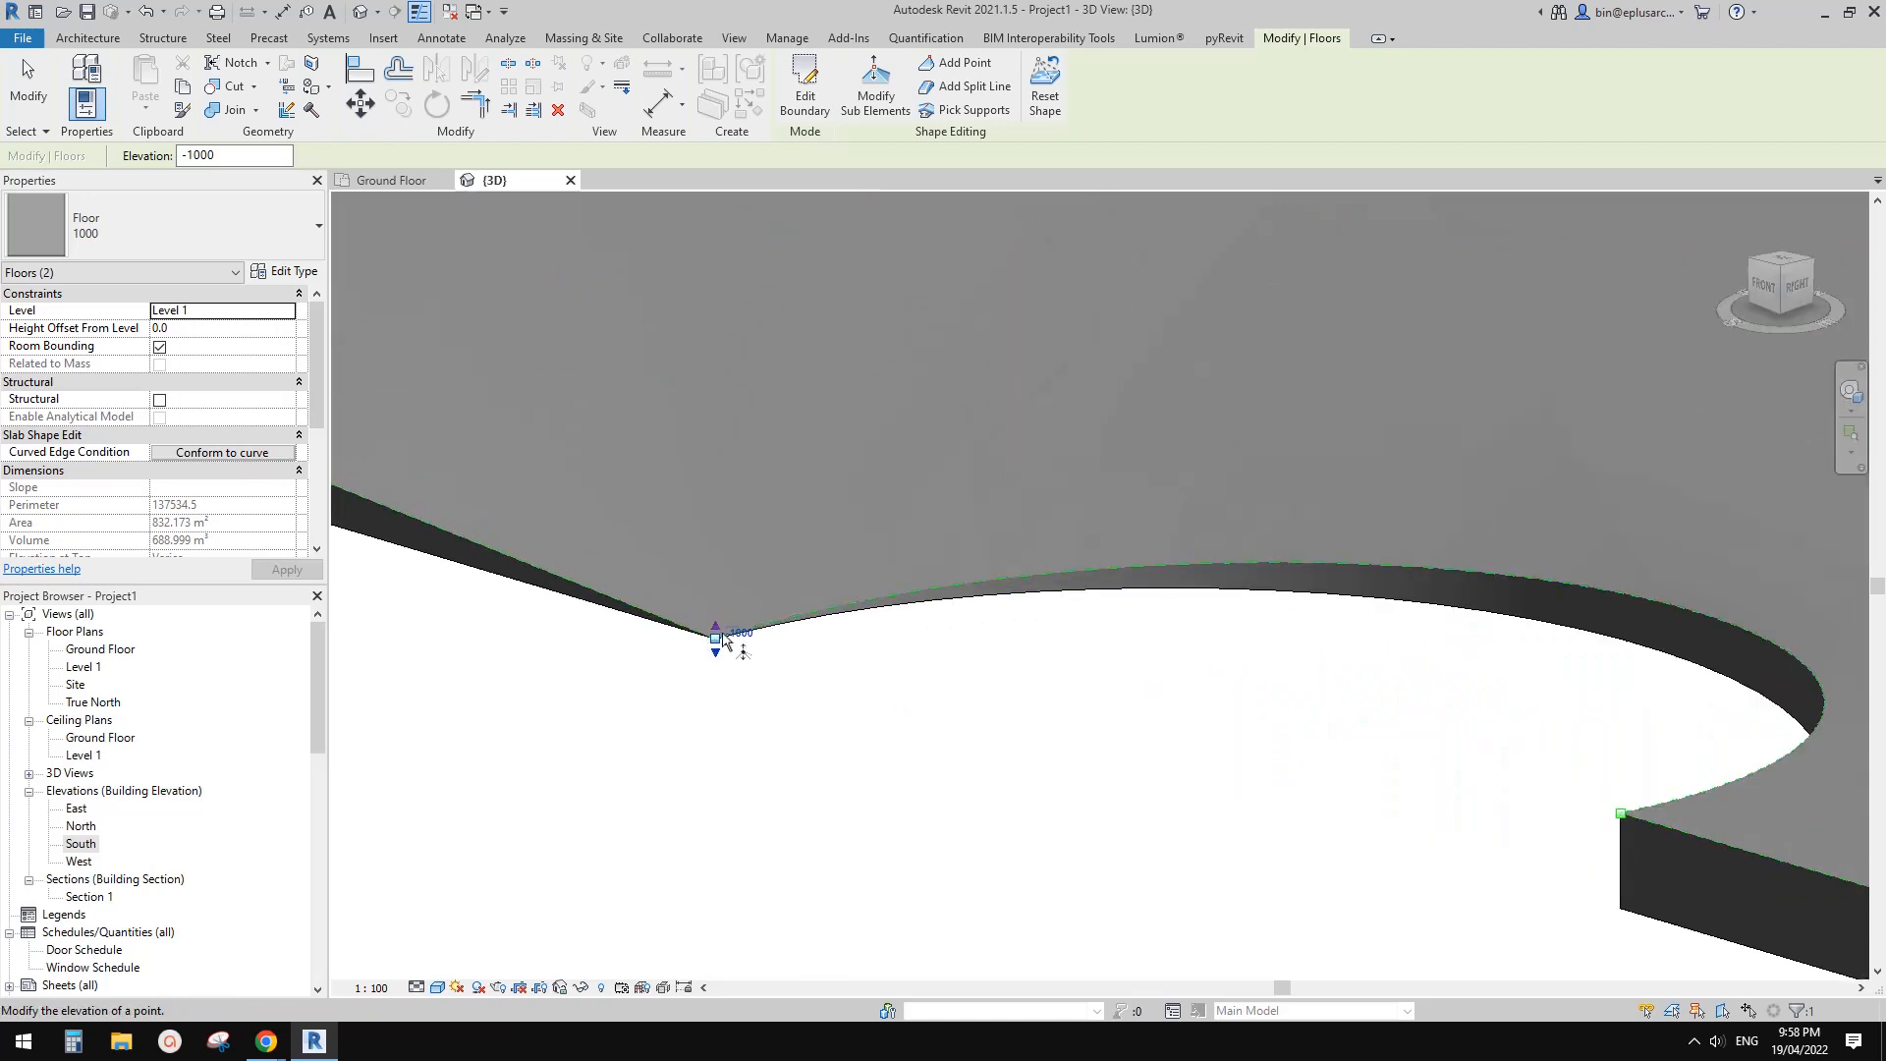
pyautogui.scroll(-3, 1145, 548)
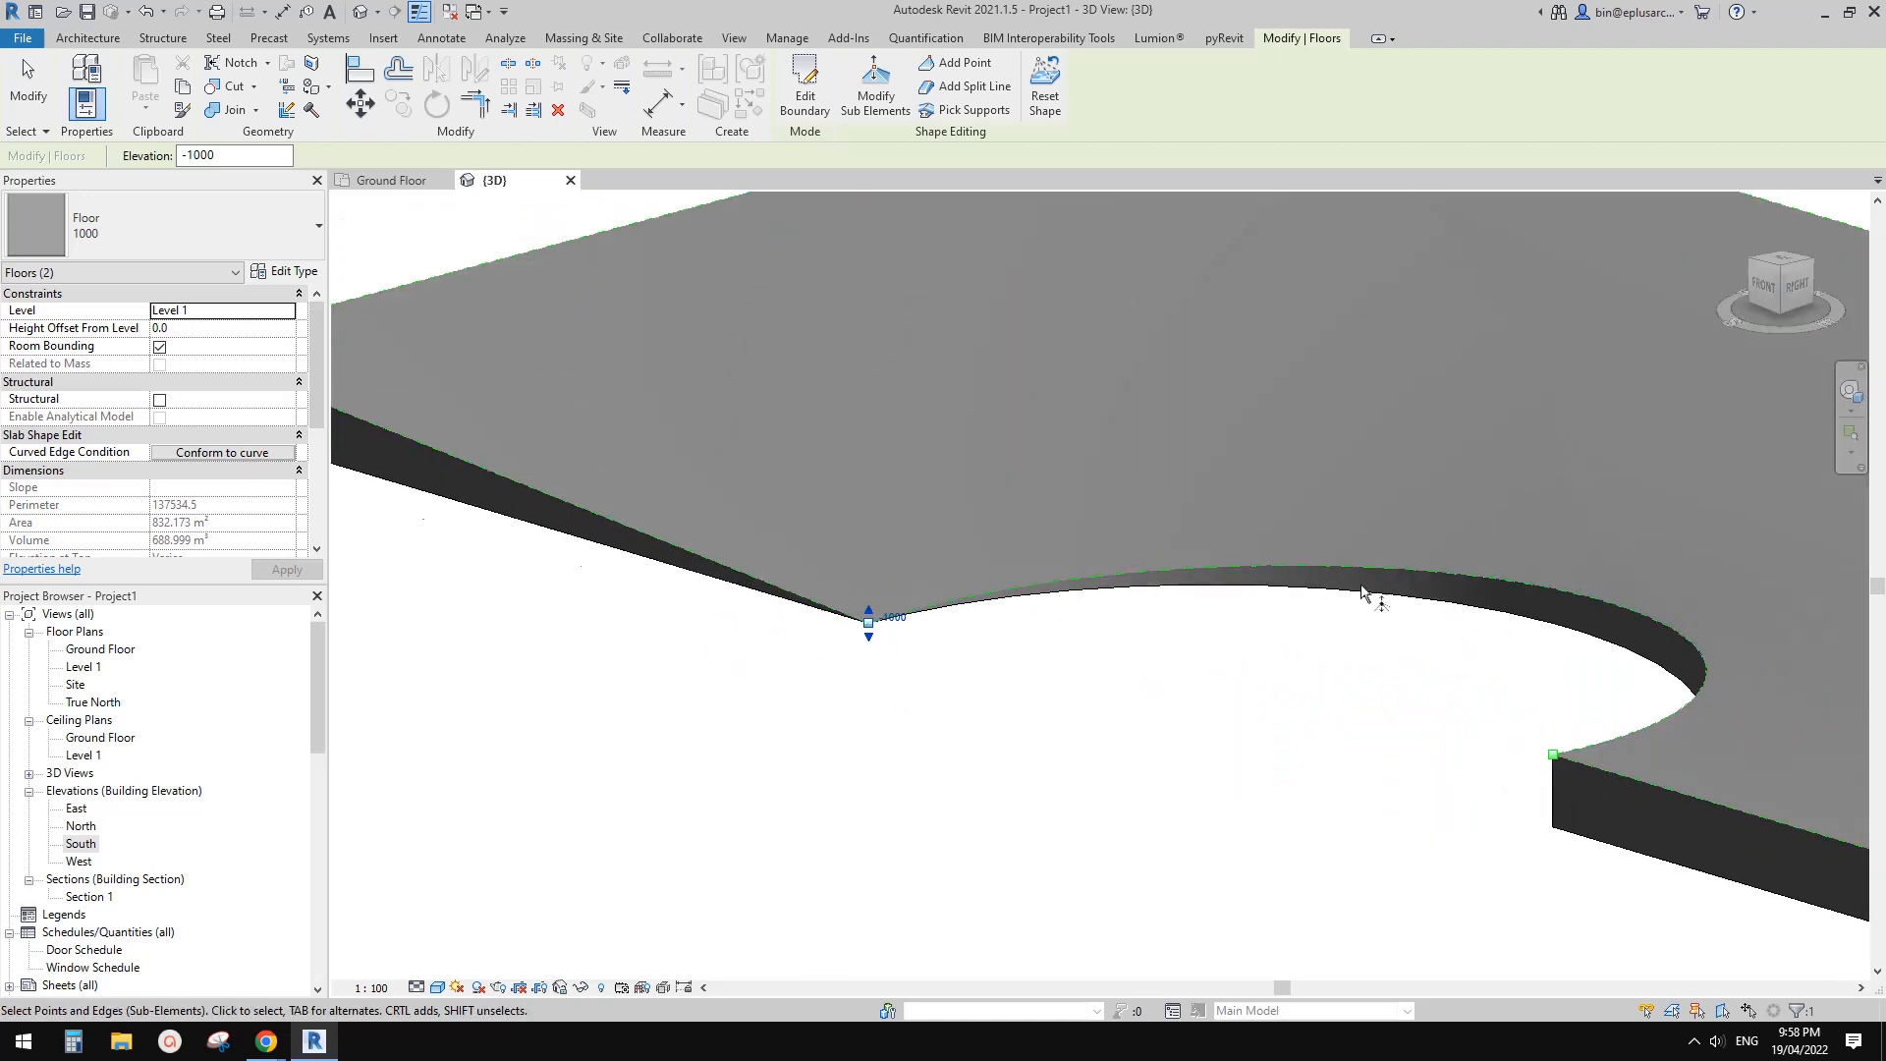
pyautogui.scroll(-1, 1165, 627)
pyautogui.moveTo(1164, 629); pyautogui.dragTo(1252, 641, button='middle')
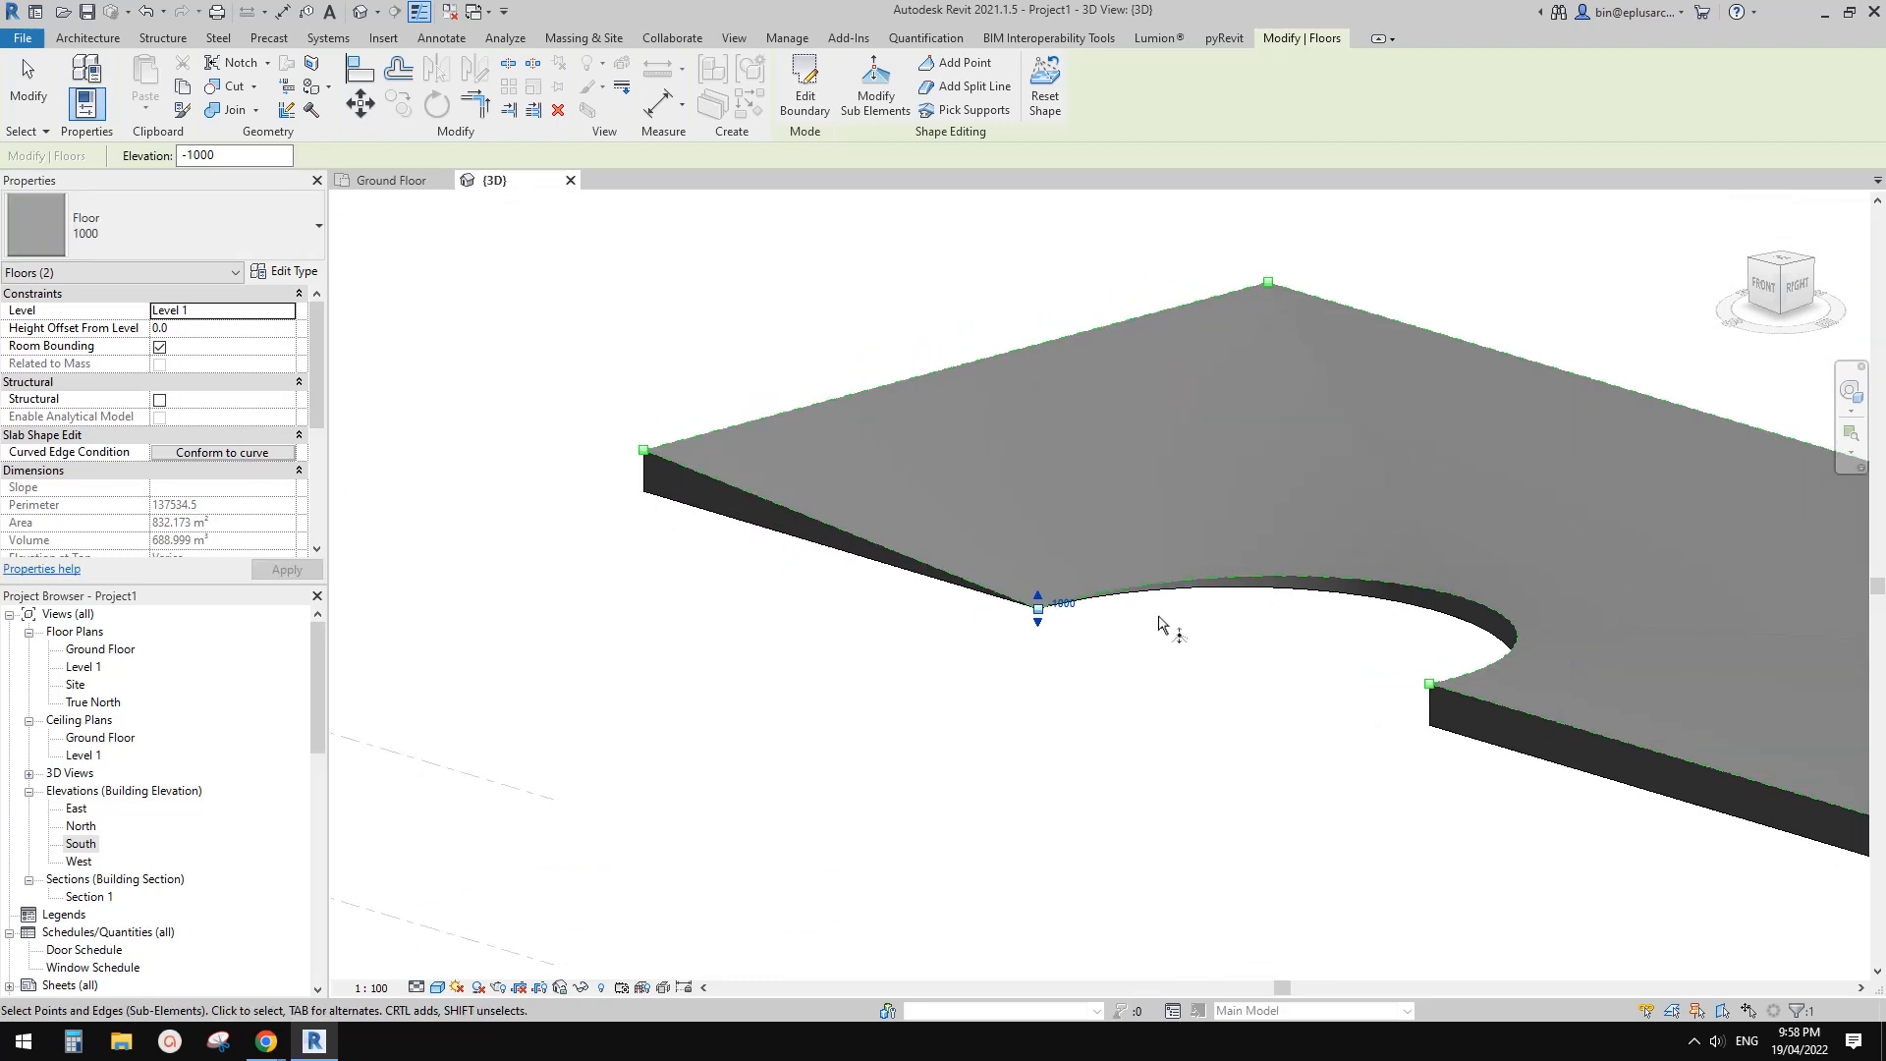
pyautogui.scroll(-2, 1166, 625)
pyautogui.moveTo(1385, 668); pyautogui.dragTo(1154, 758, button='middle')
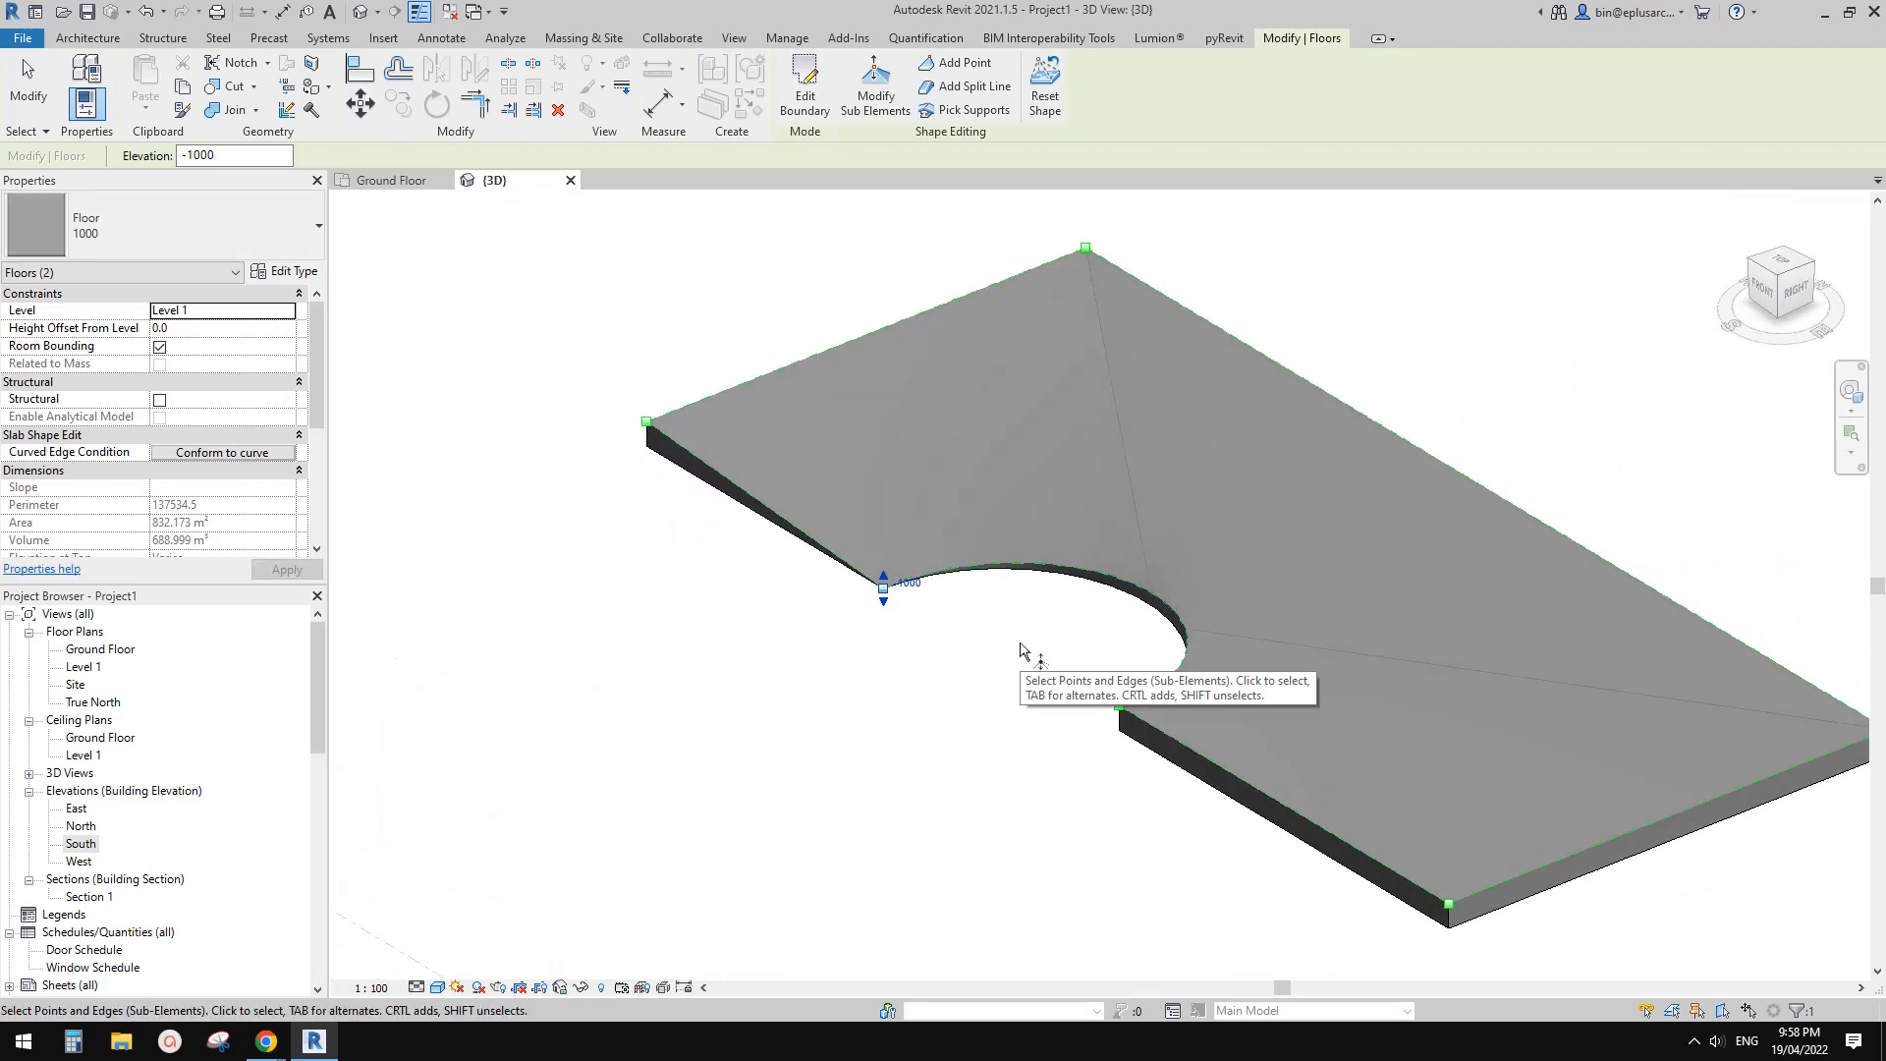
pyautogui.moveTo(1019, 661); pyautogui.dragTo(973, 676, button='middle')
pyautogui.moveTo(873, 619); pyautogui.dragTo(954, 586, button='middle')
pyautogui.moveTo(1050, 599); pyautogui.dragTo(1028, 575, button='middle')
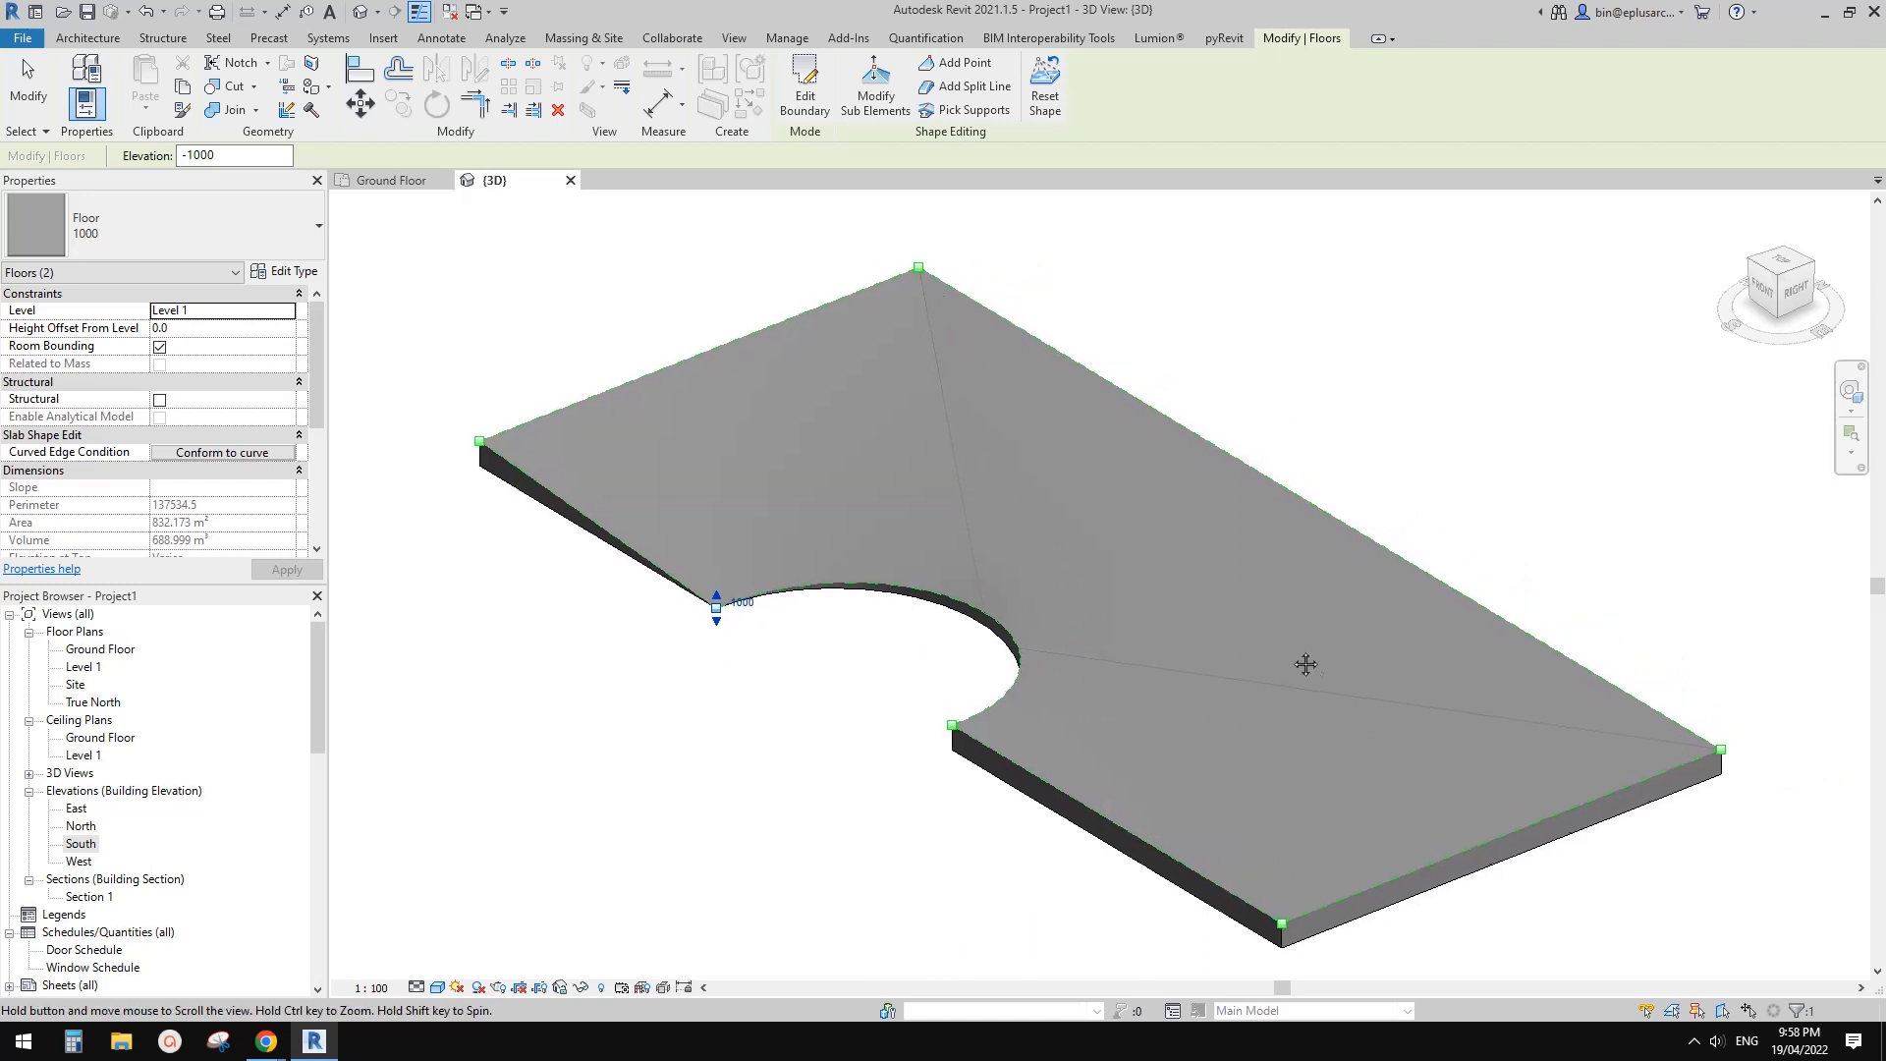
# Leave the floor's shape editing and inspect the sloped floor from the front and obliquely from above
pyautogui.press('Escape')
pyautogui.keyDown('shift'); pyautogui.moveTo(1305, 661); pyautogui.dragTo(1395, 486, button='middle'); pyautogui.keyUp('shift')
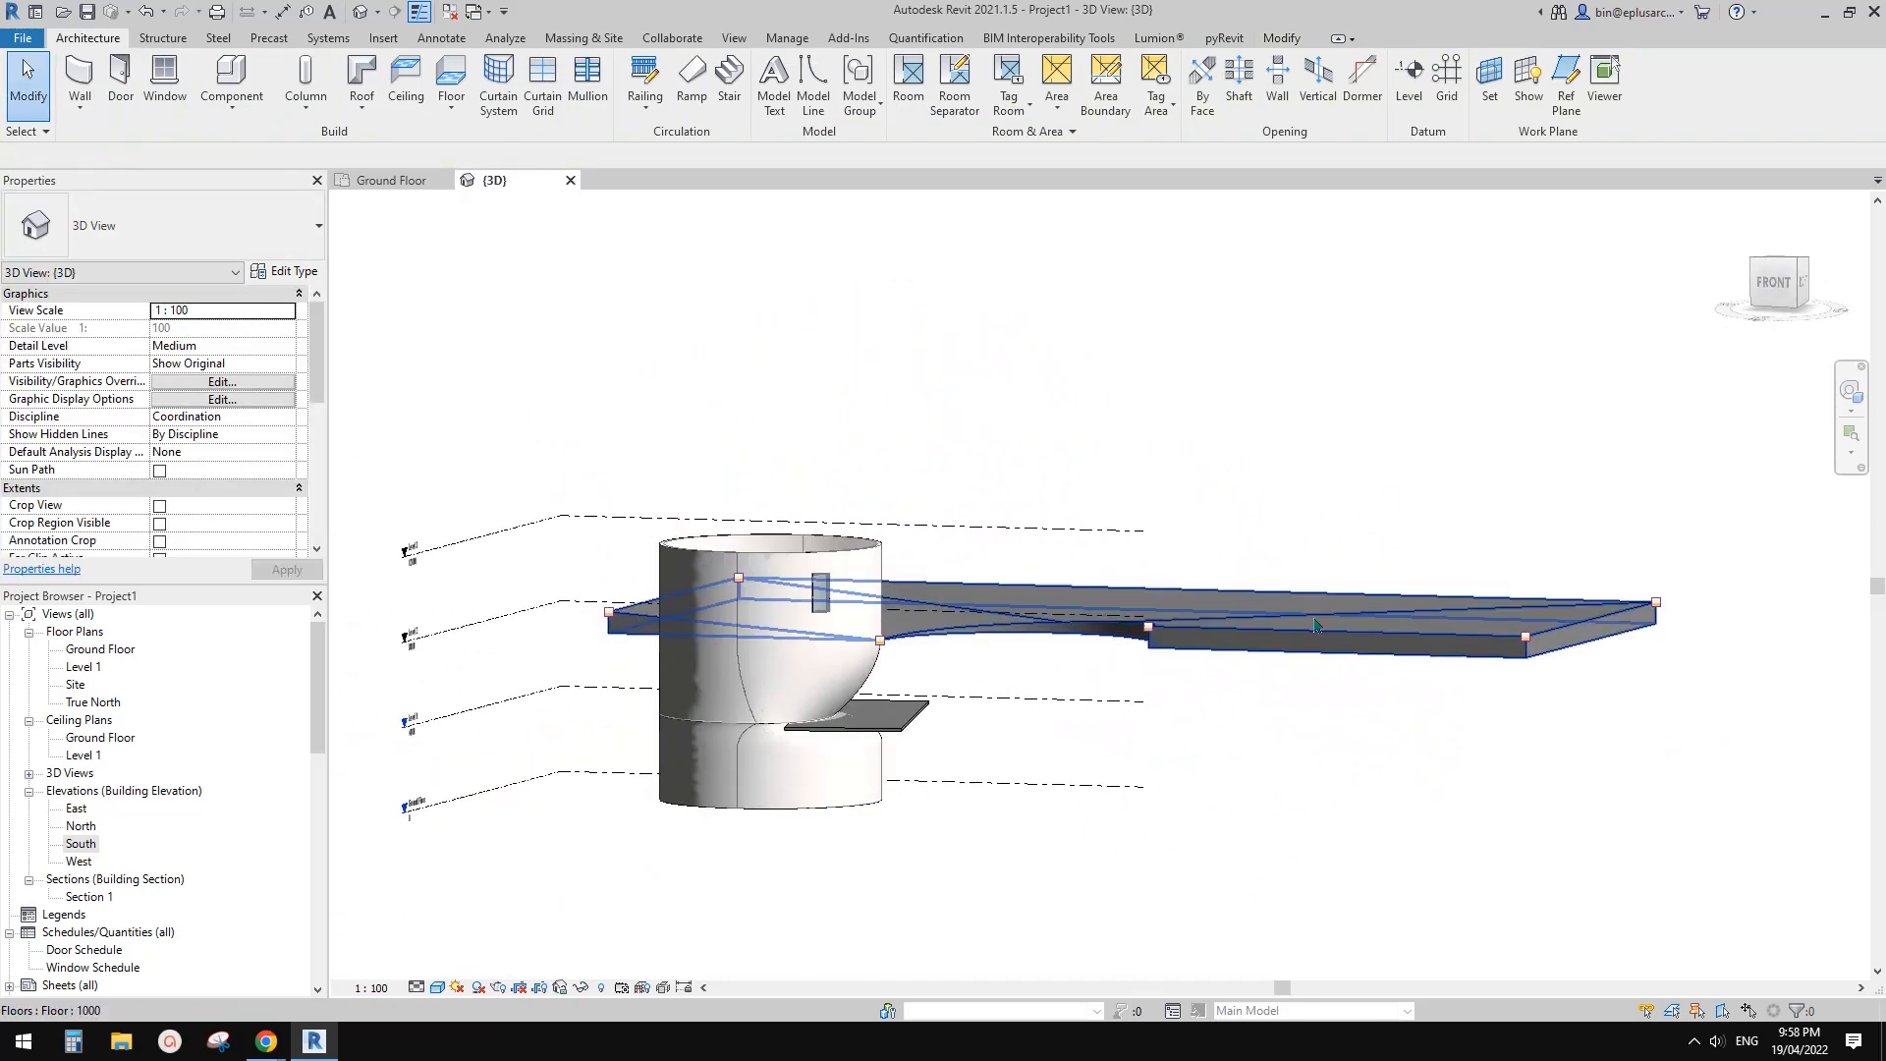
pyautogui.scroll(2, 1325, 620)
pyautogui.keyDown('shift'); pyautogui.moveTo(1325, 620); pyautogui.dragTo(1096, 747, button='middle'); pyautogui.keyUp('shift')
pyautogui.keyDown('shift'); pyautogui.moveTo(1423, 744); pyautogui.dragTo(1440, 709, button='middle'); pyautogui.keyUp('shift')
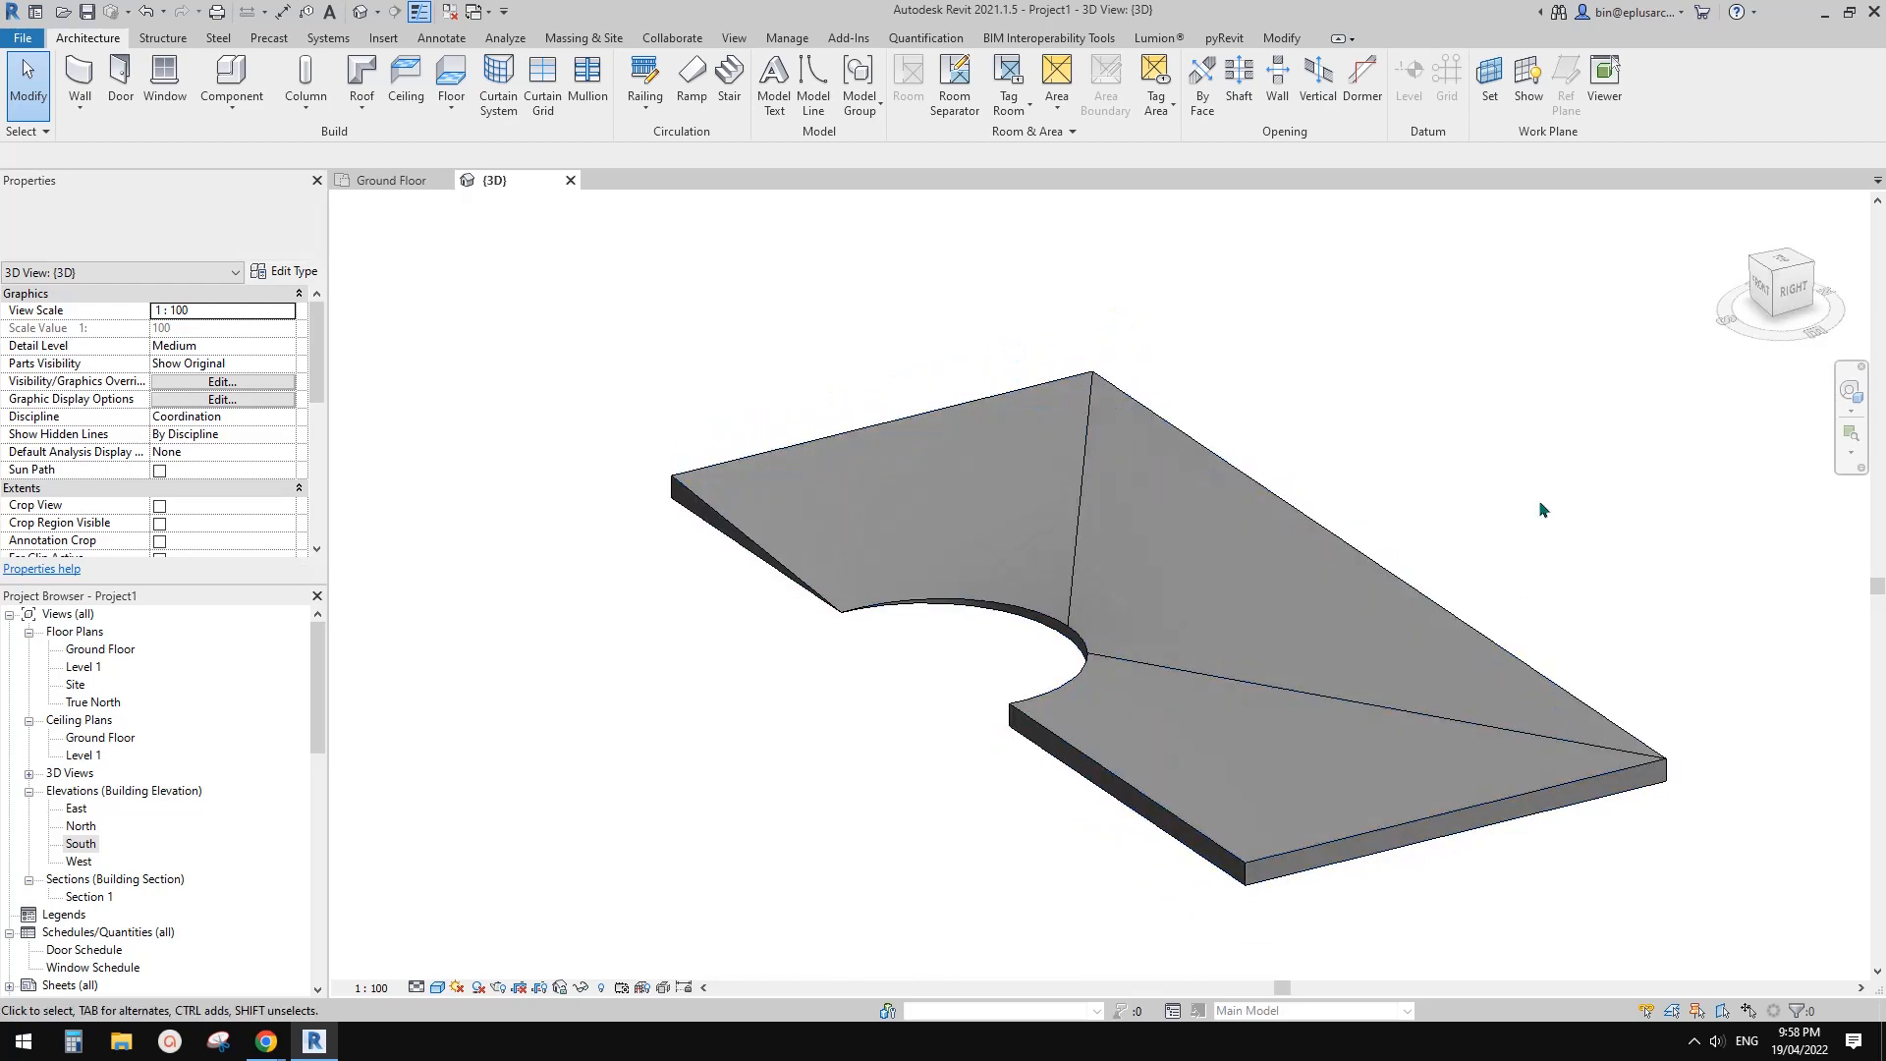
pyautogui.click(1536, 504)
pyautogui.keyDown('shift'); pyautogui.moveTo(1524, 505); pyautogui.dragTo(1436, 490, button='middle'); pyautogui.keyUp('shift')
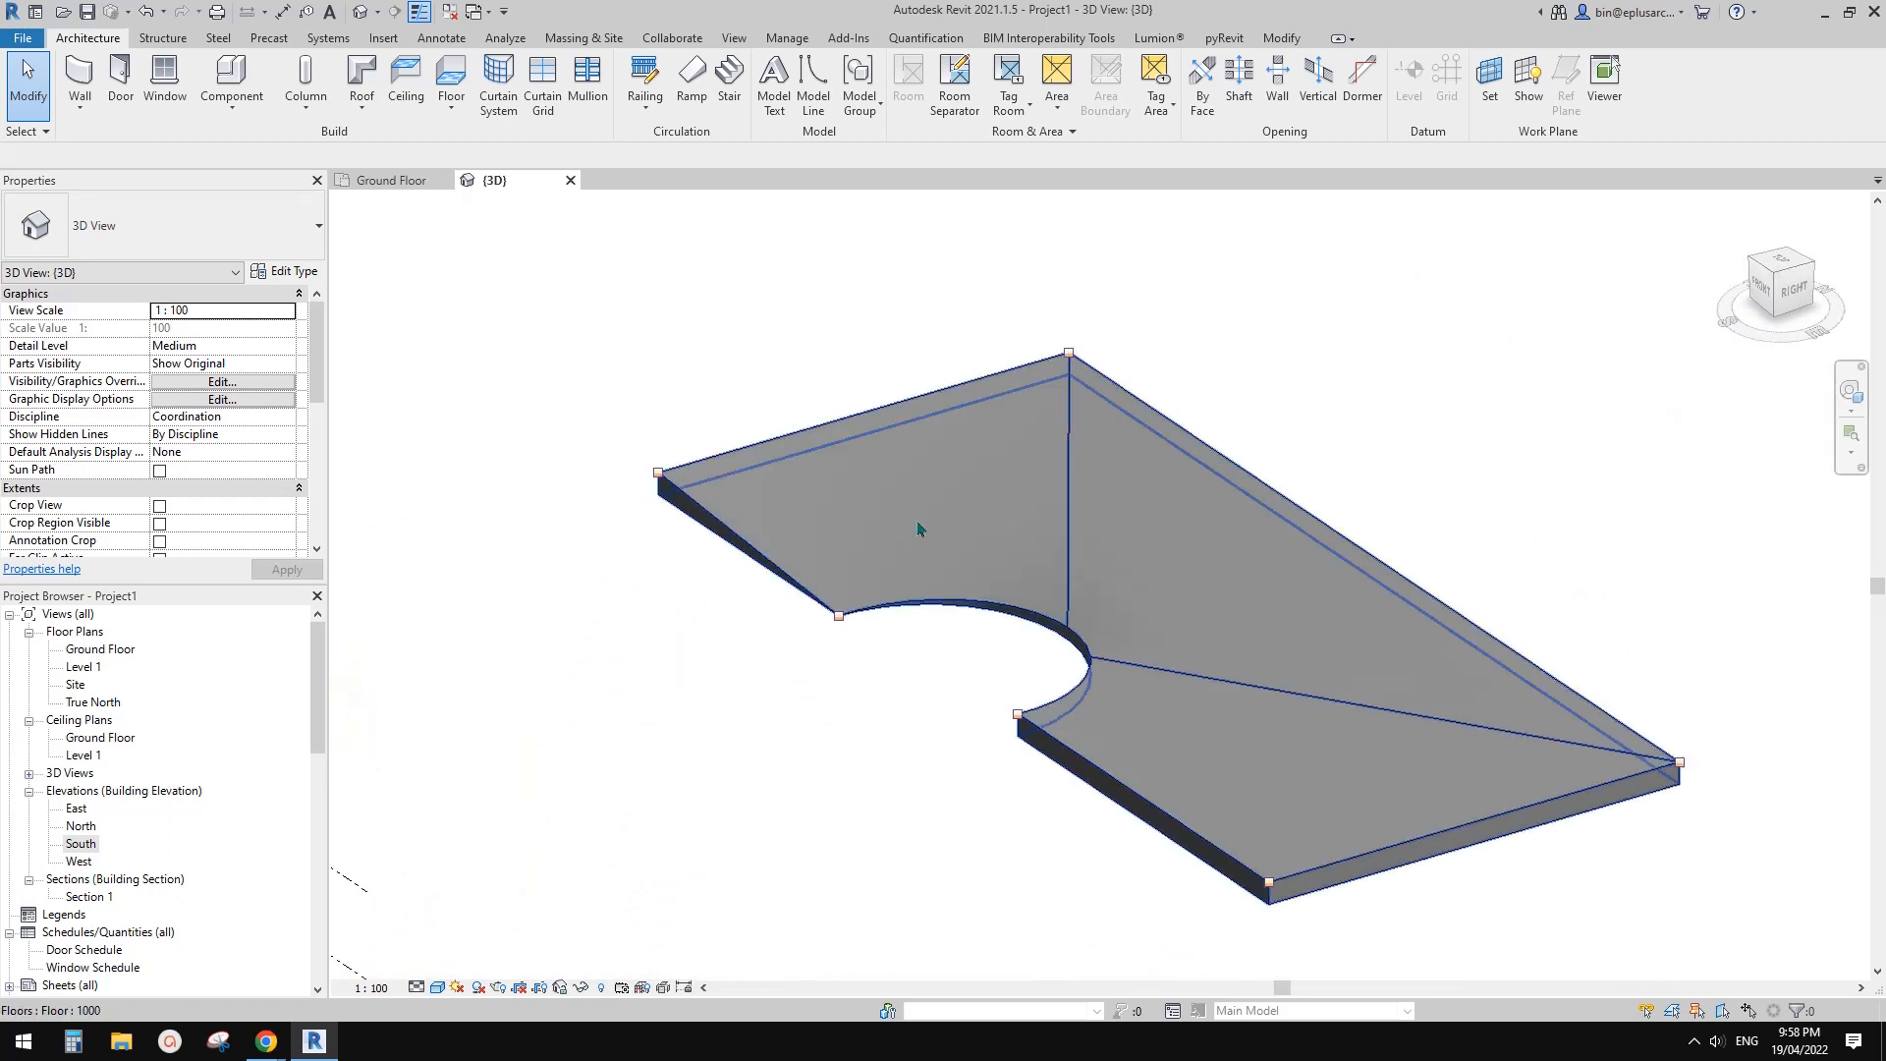
# Modify the floor's sub-elements and set both corner points of the short edge near the lowered cutout corner to -1000
pyautogui.click(911, 506)
pyautogui.click(877, 93)
pyautogui.moveTo(1010, 300); pyautogui.dragTo(1118, 429)
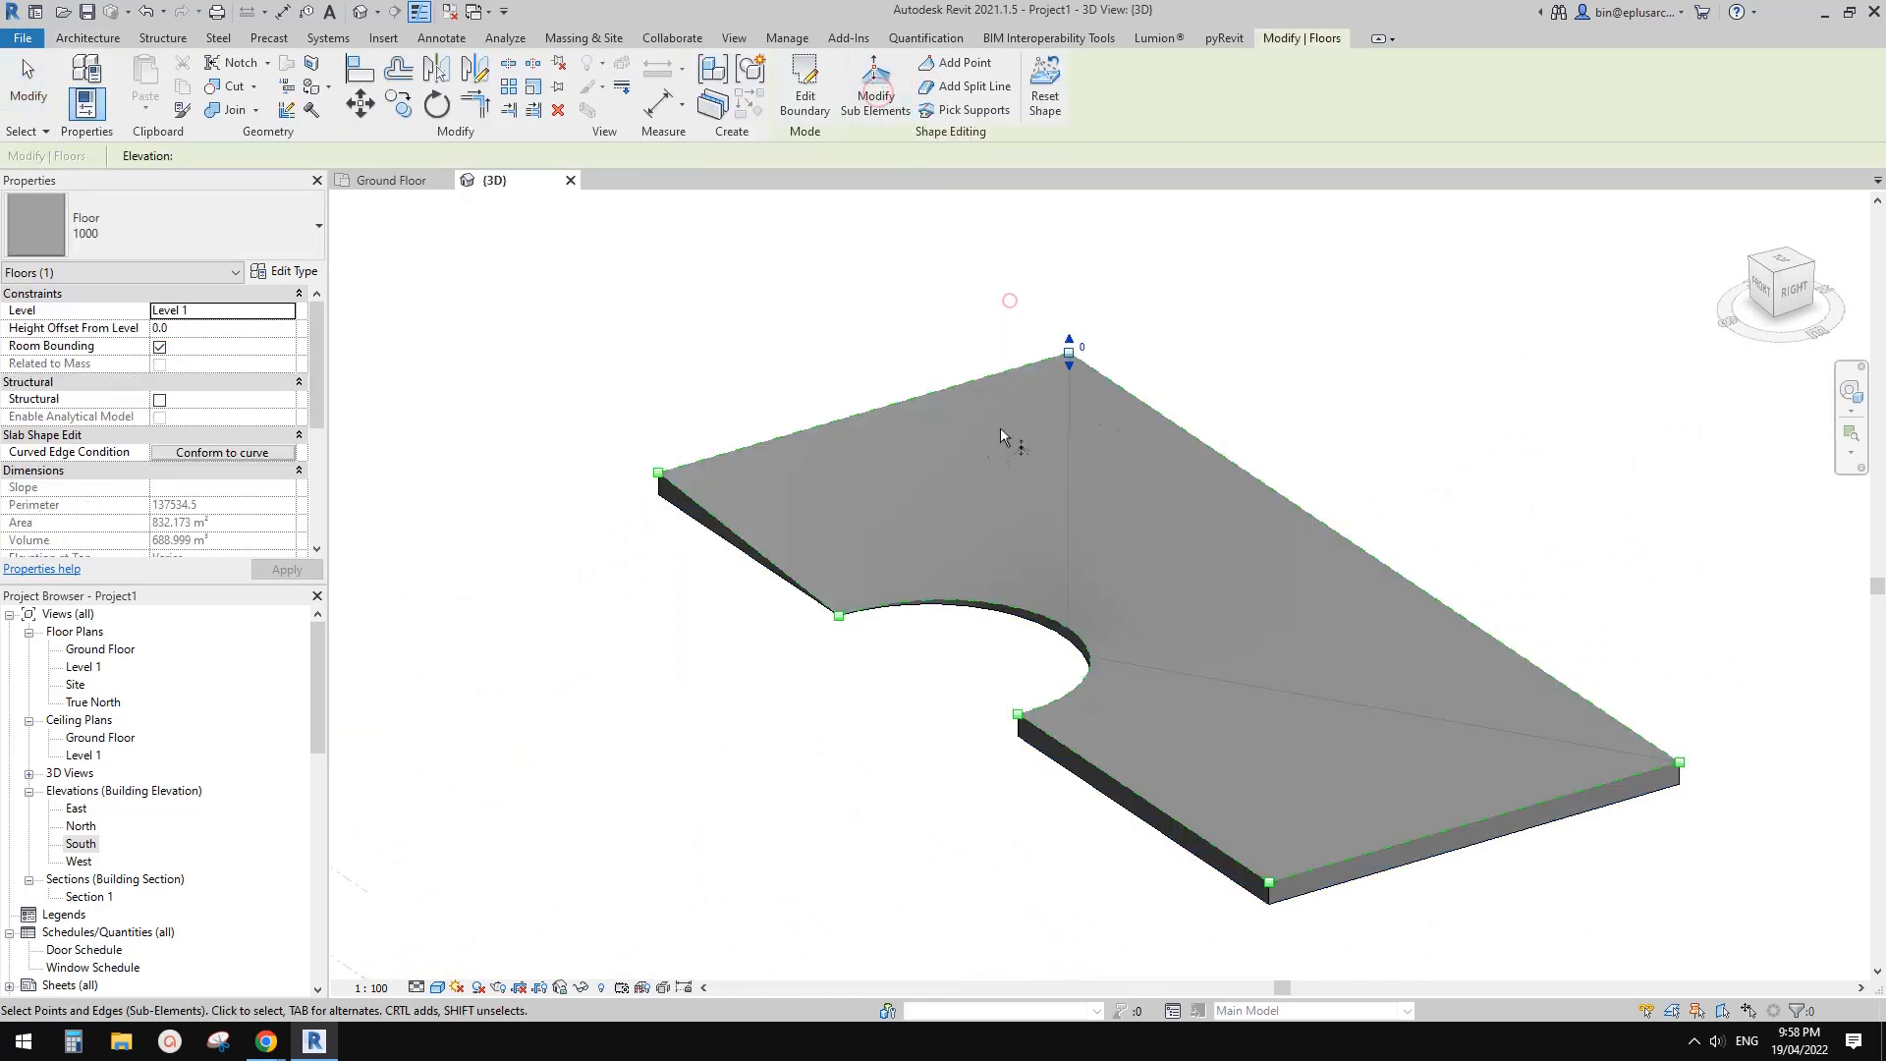
pyautogui.moveTo(580, 421); pyautogui.dragTo(732, 489)
pyautogui.moveTo(1019, 245); pyautogui.dragTo(1096, 391)
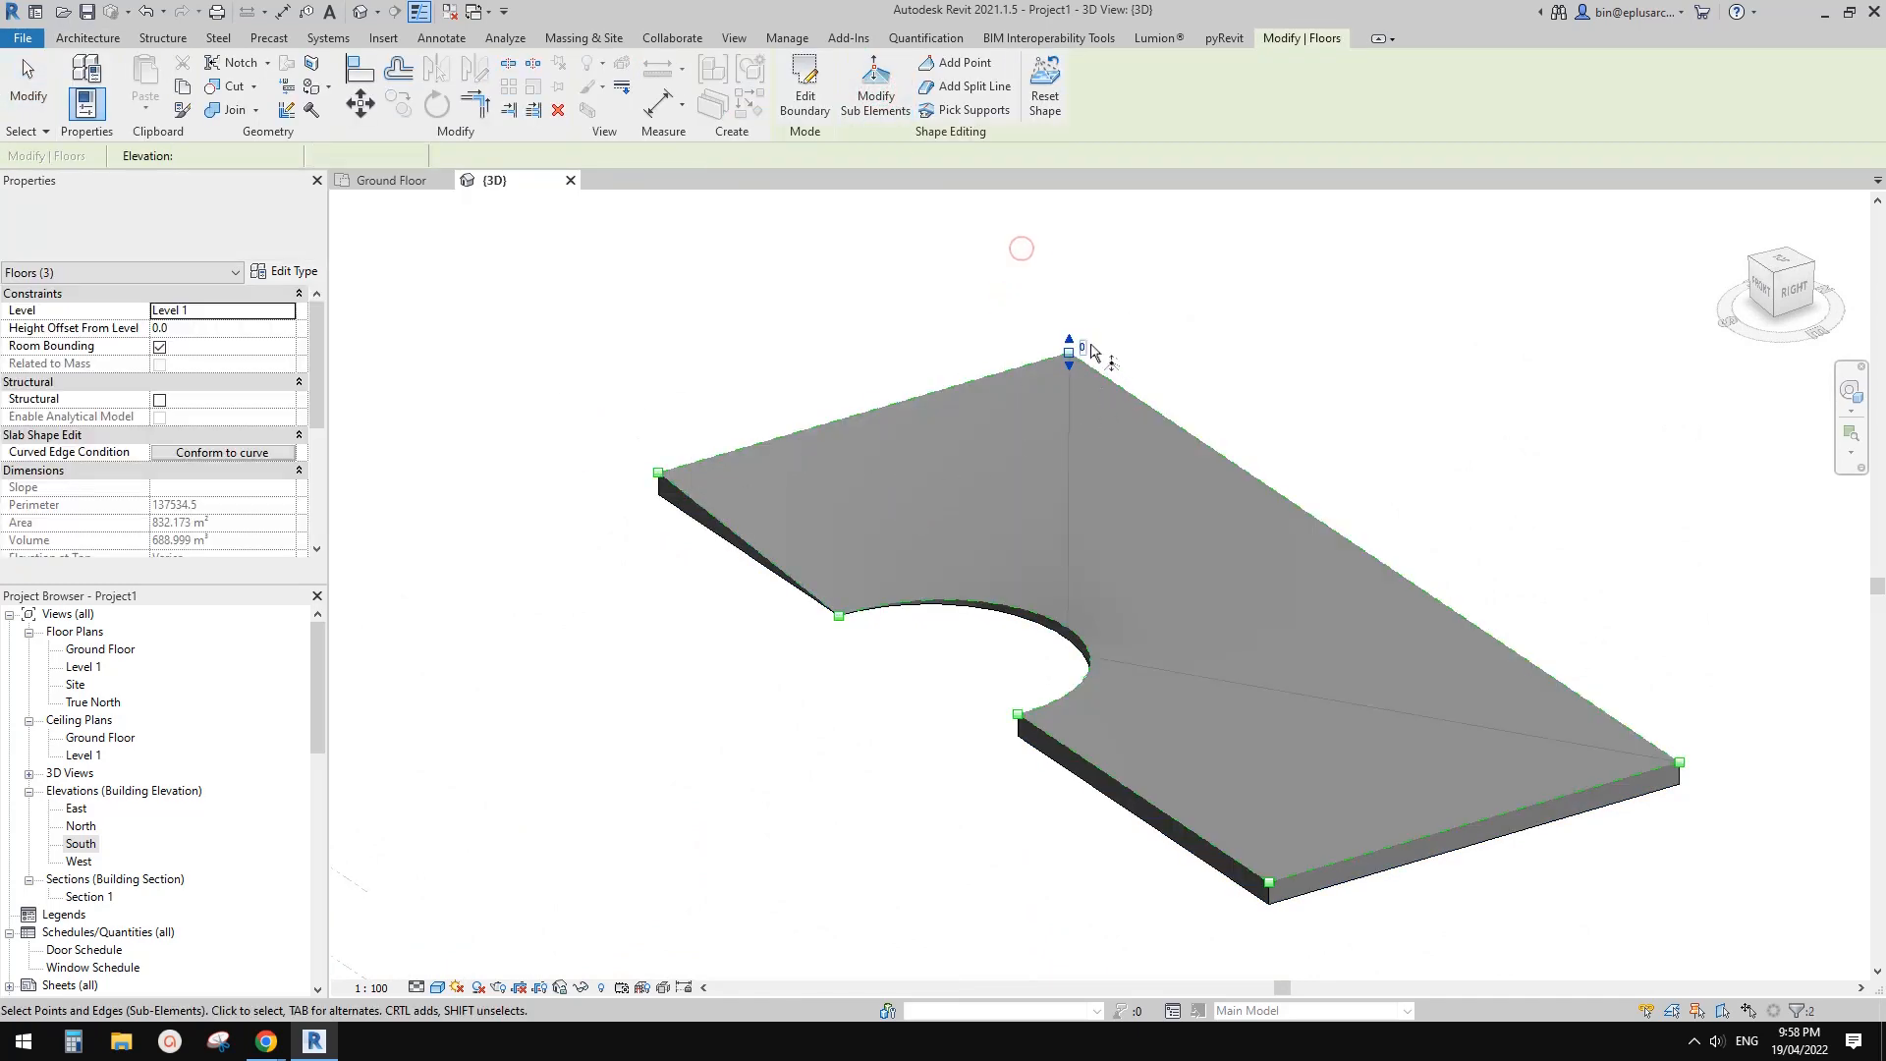
pyautogui.click(1083, 345)
pyautogui.write('-')
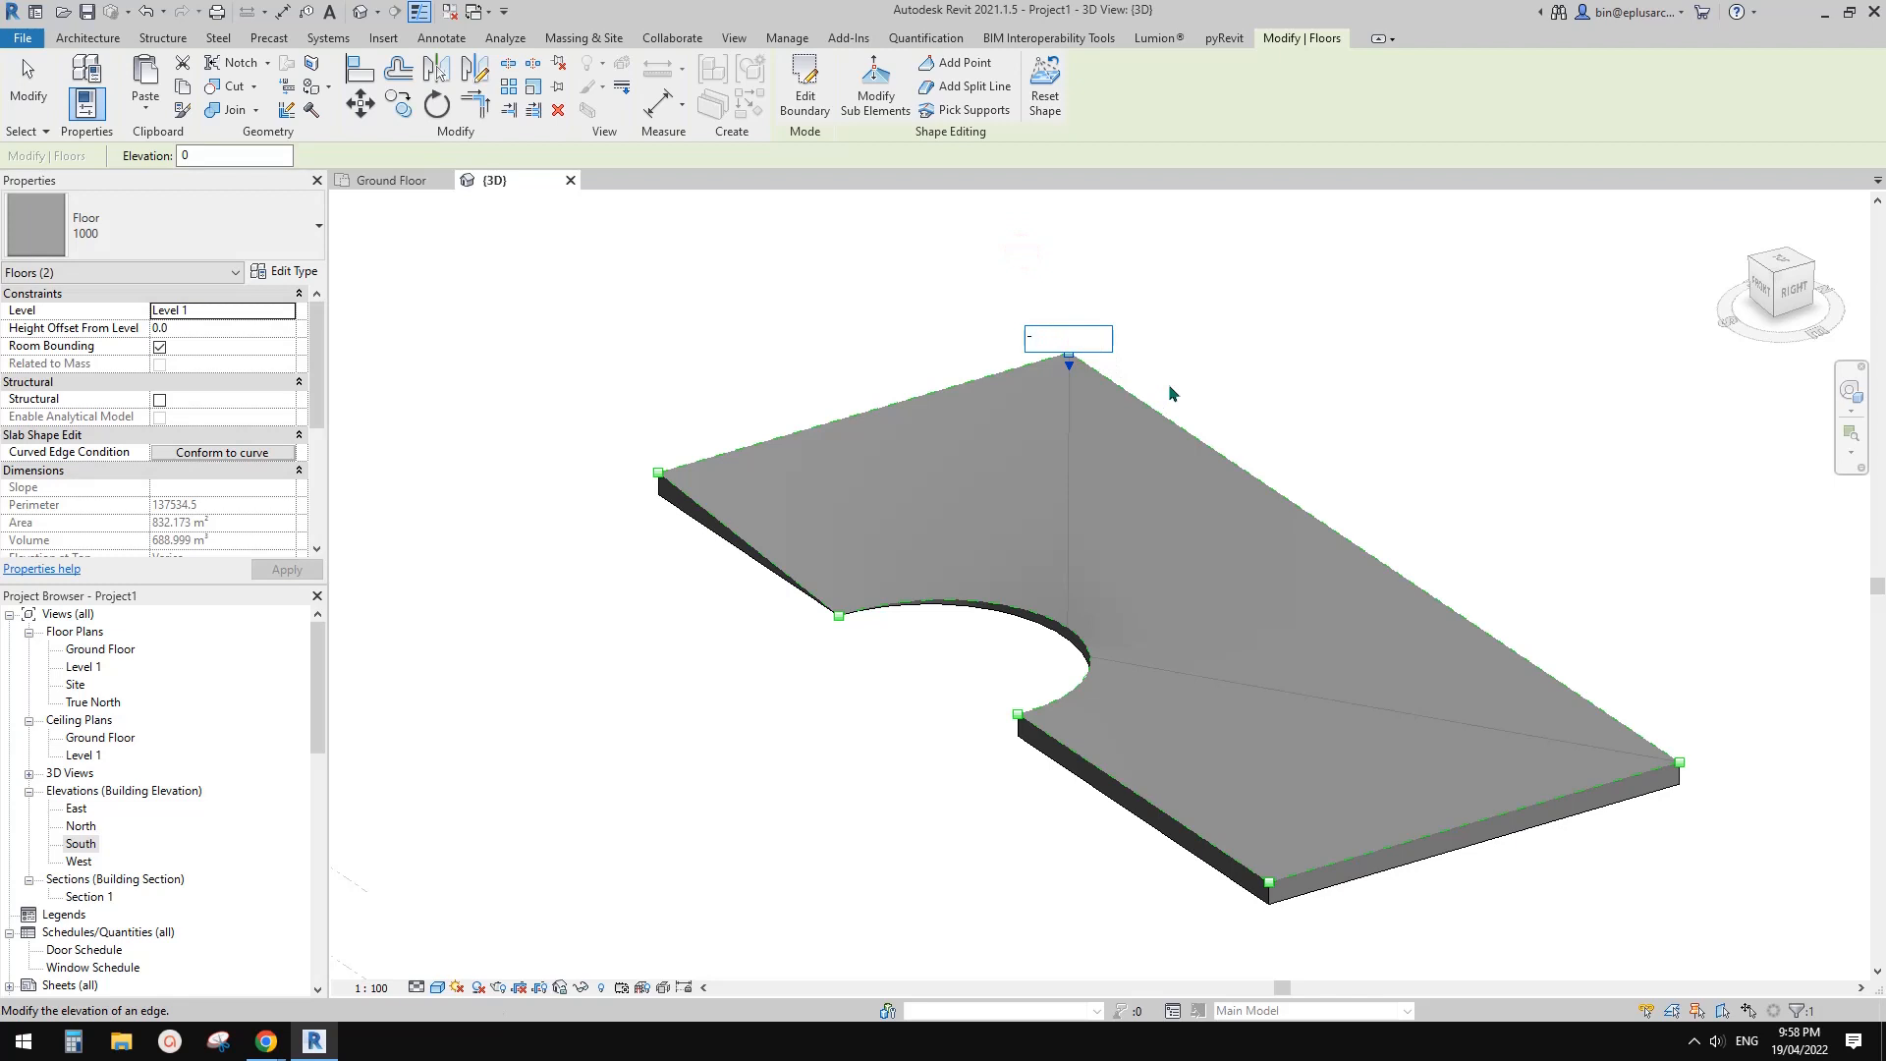
pyautogui.write('1000')
pyautogui.click(775, 386)
pyautogui.moveTo(617, 432); pyautogui.dragTo(758, 482)
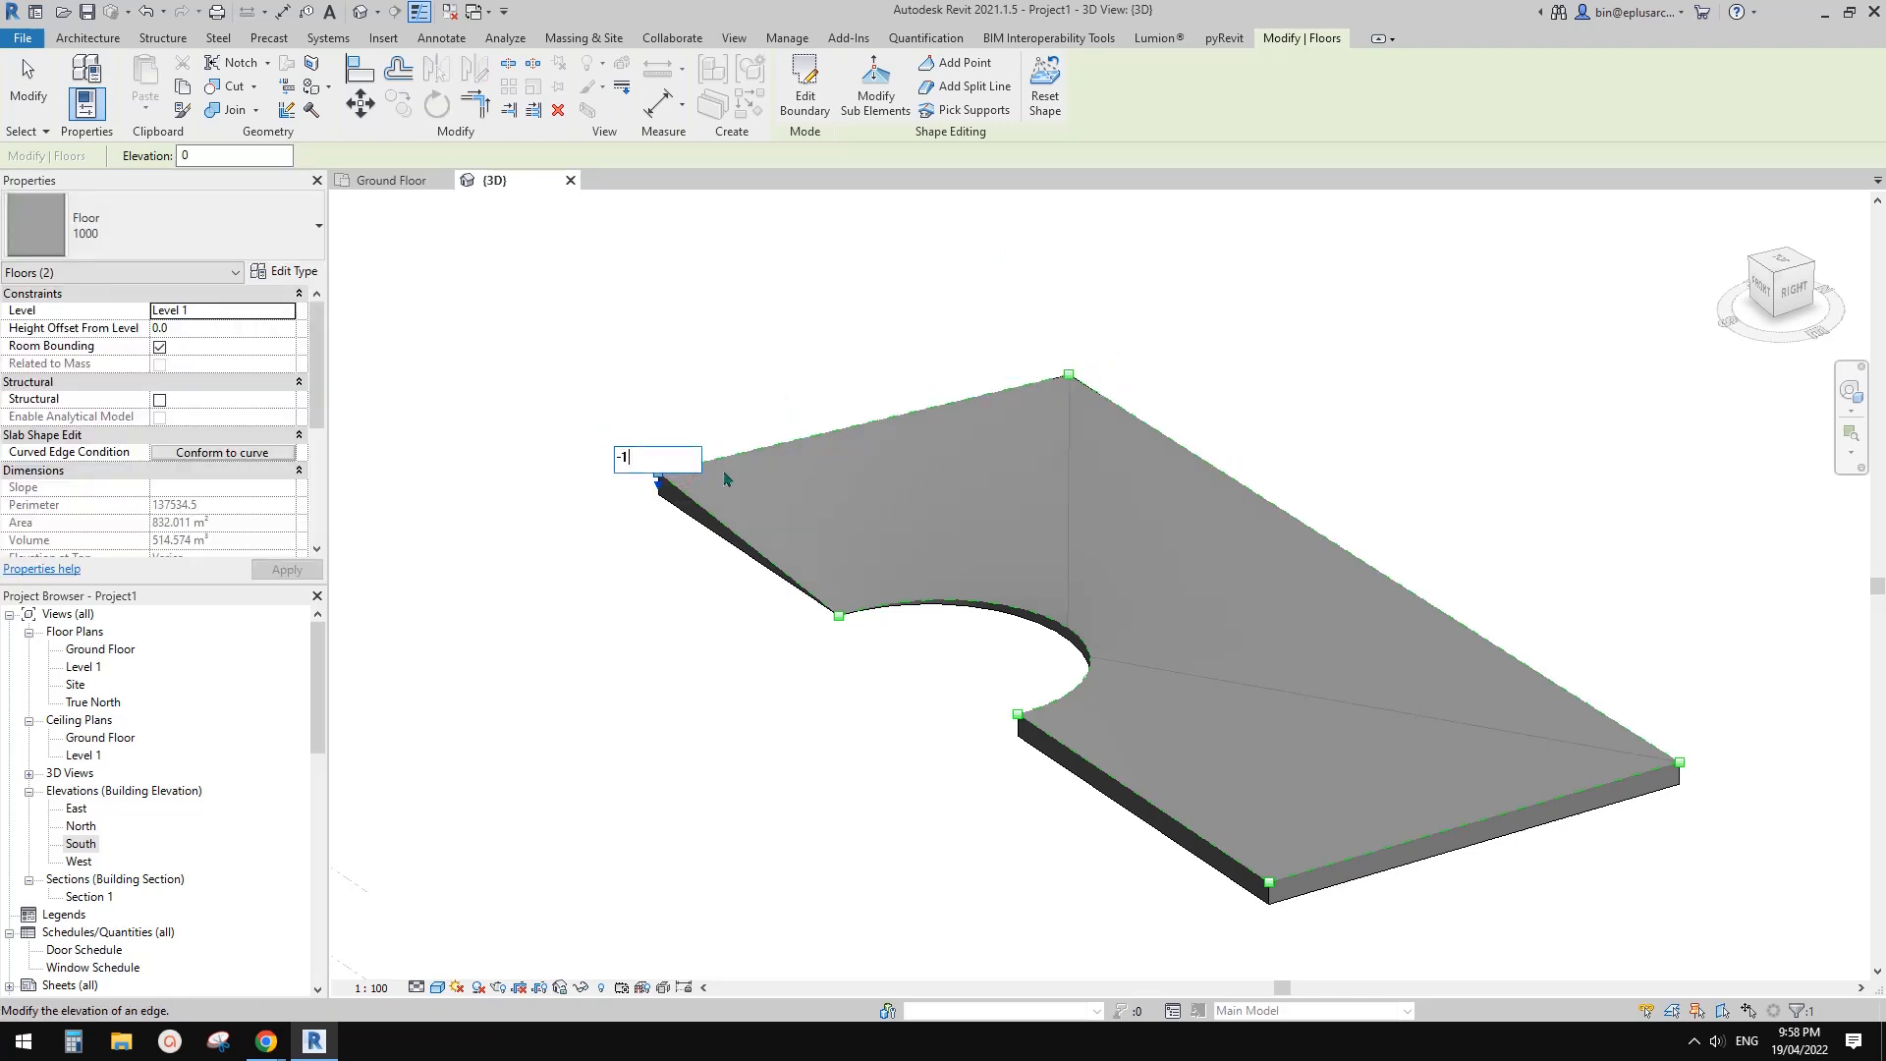
pyautogui.press('Return')
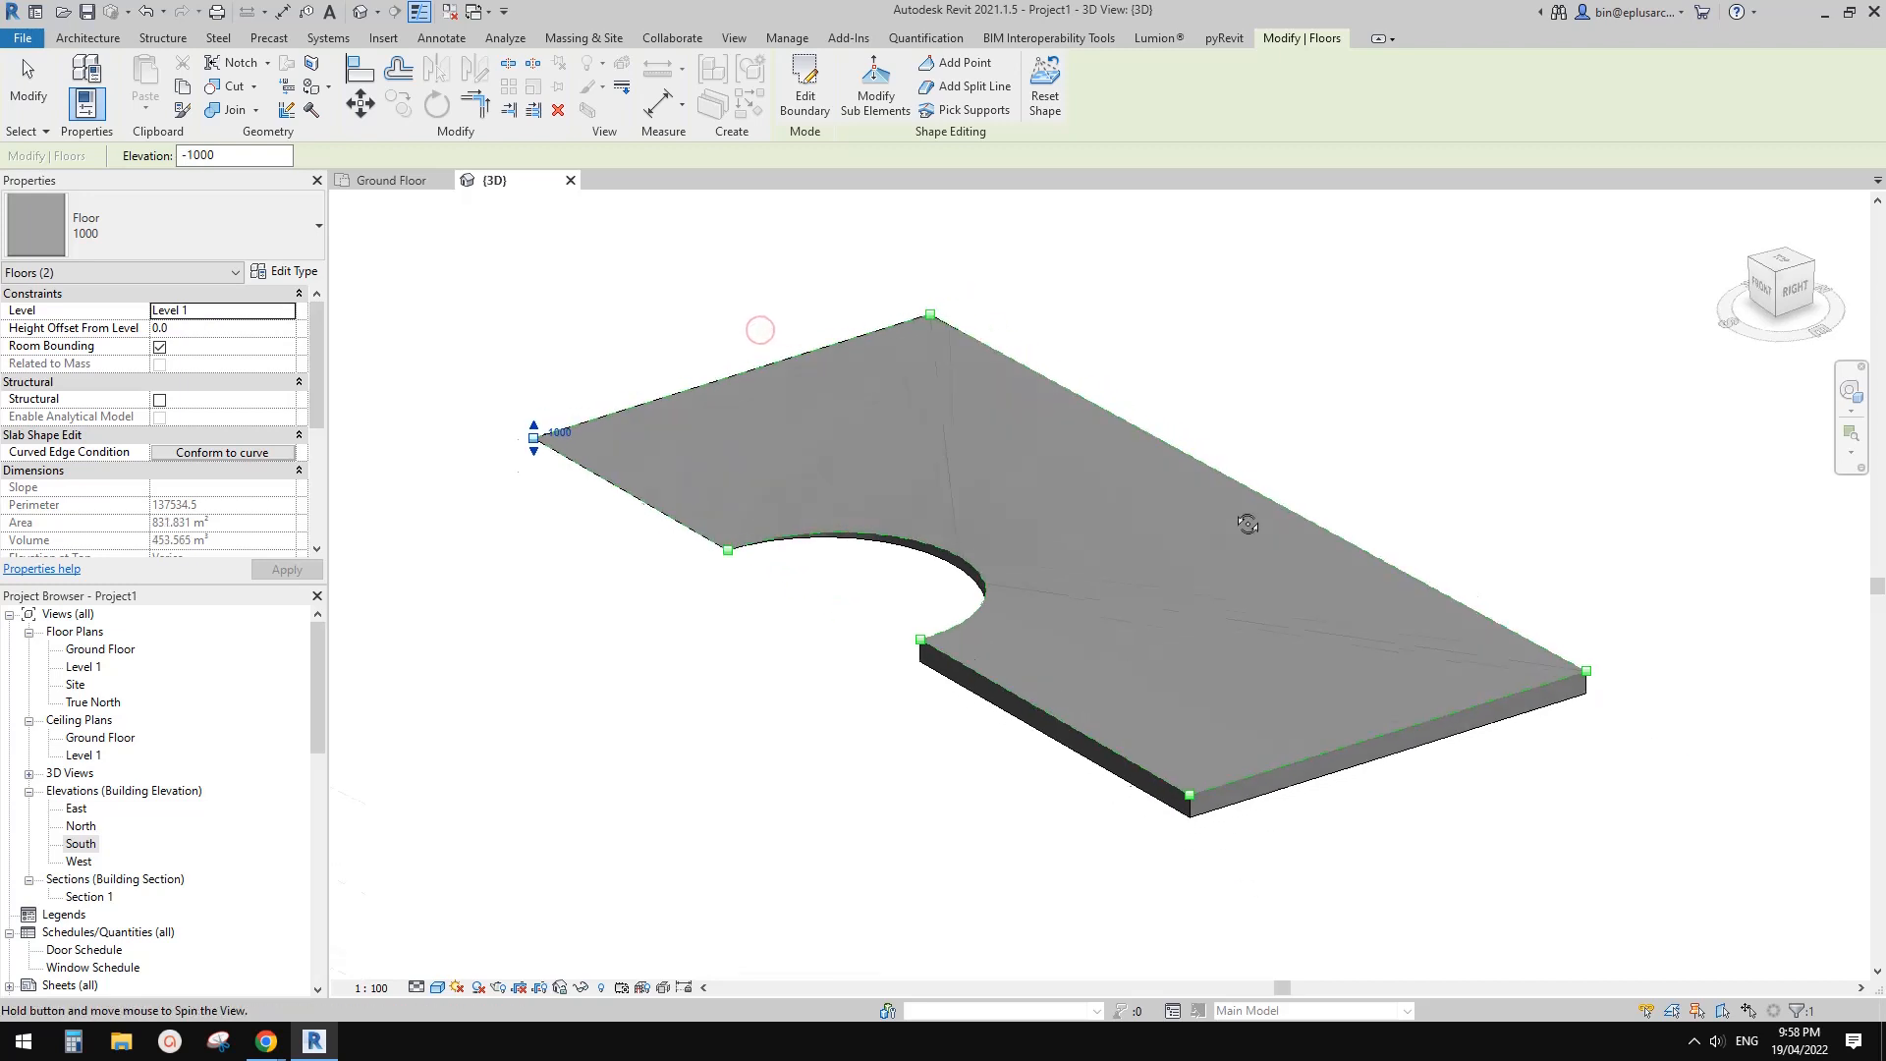
# Select the whole short edge between those two corner points and set its elevation to 0
pyautogui.moveTo(770, 327); pyautogui.dragTo(732, 405)
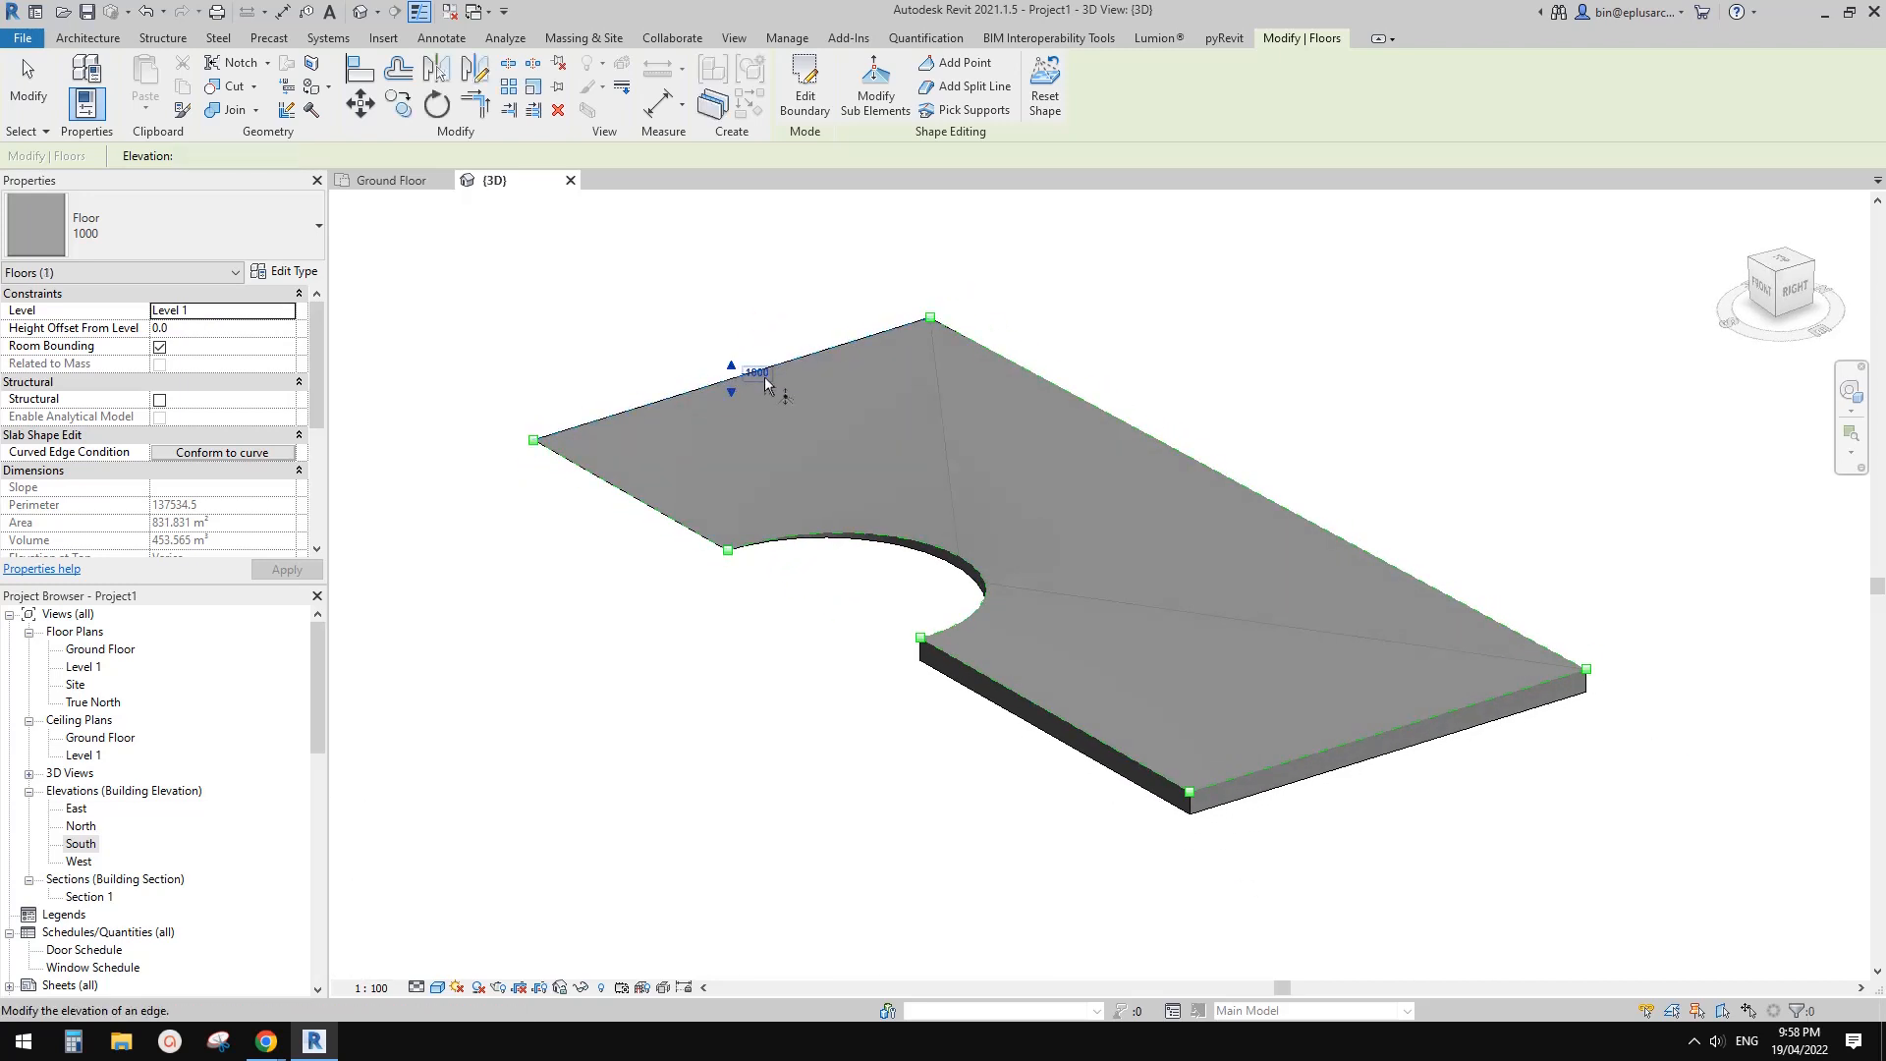
pyautogui.click(767, 386)
pyautogui.moveTo(930, 335); pyautogui.dragTo(987, 388, button='middle')
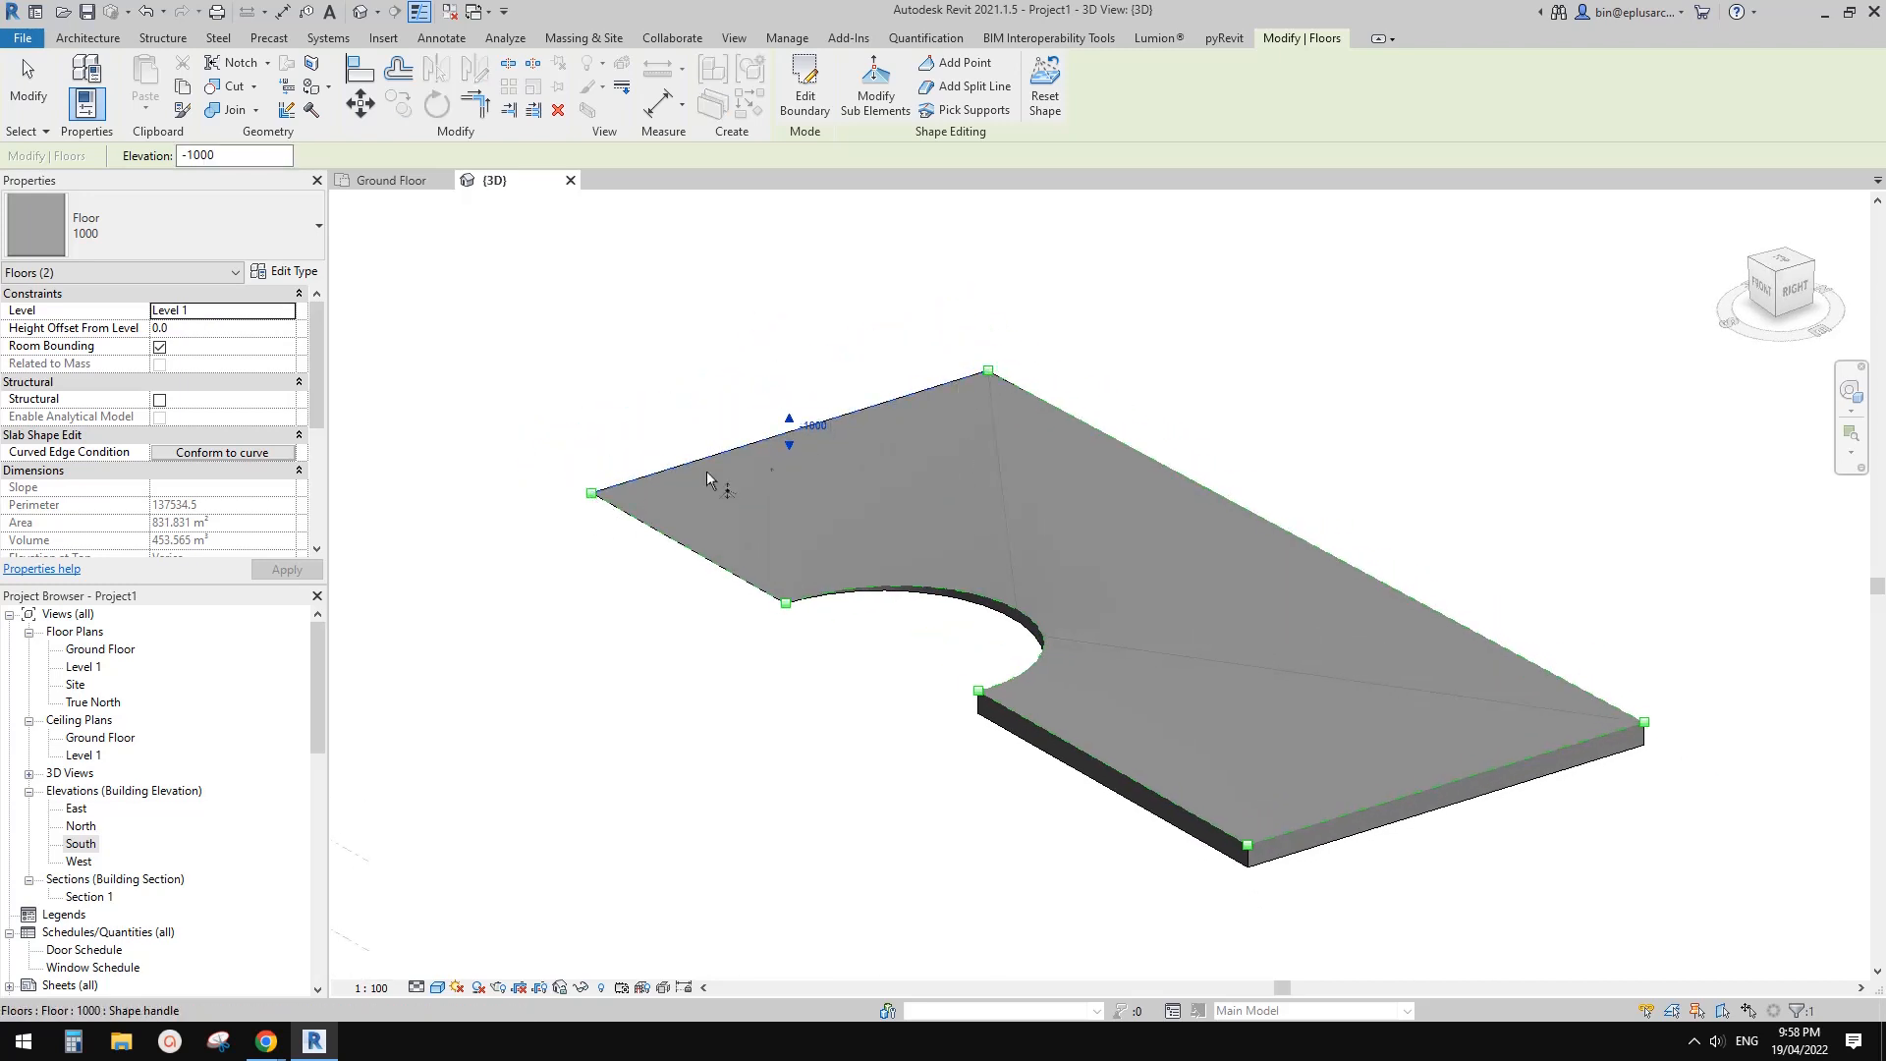
pyautogui.scroll(2, 865, 432)
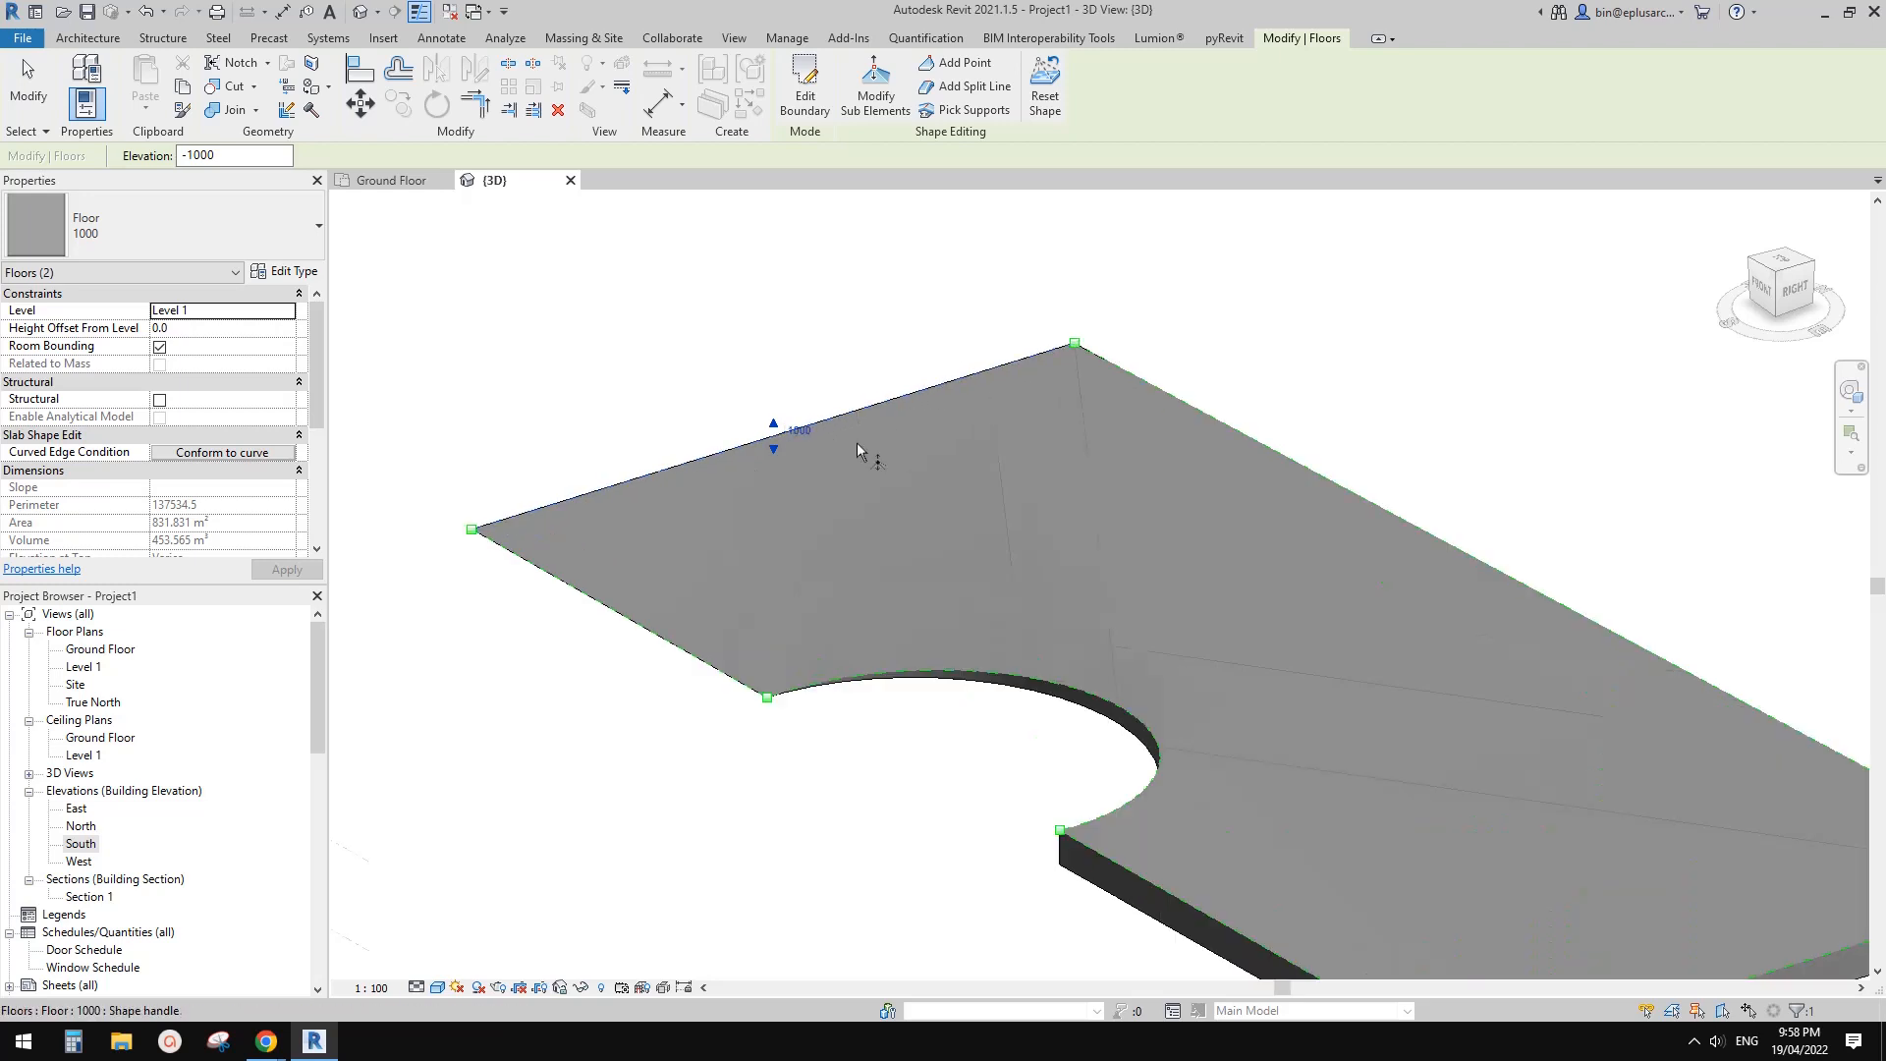
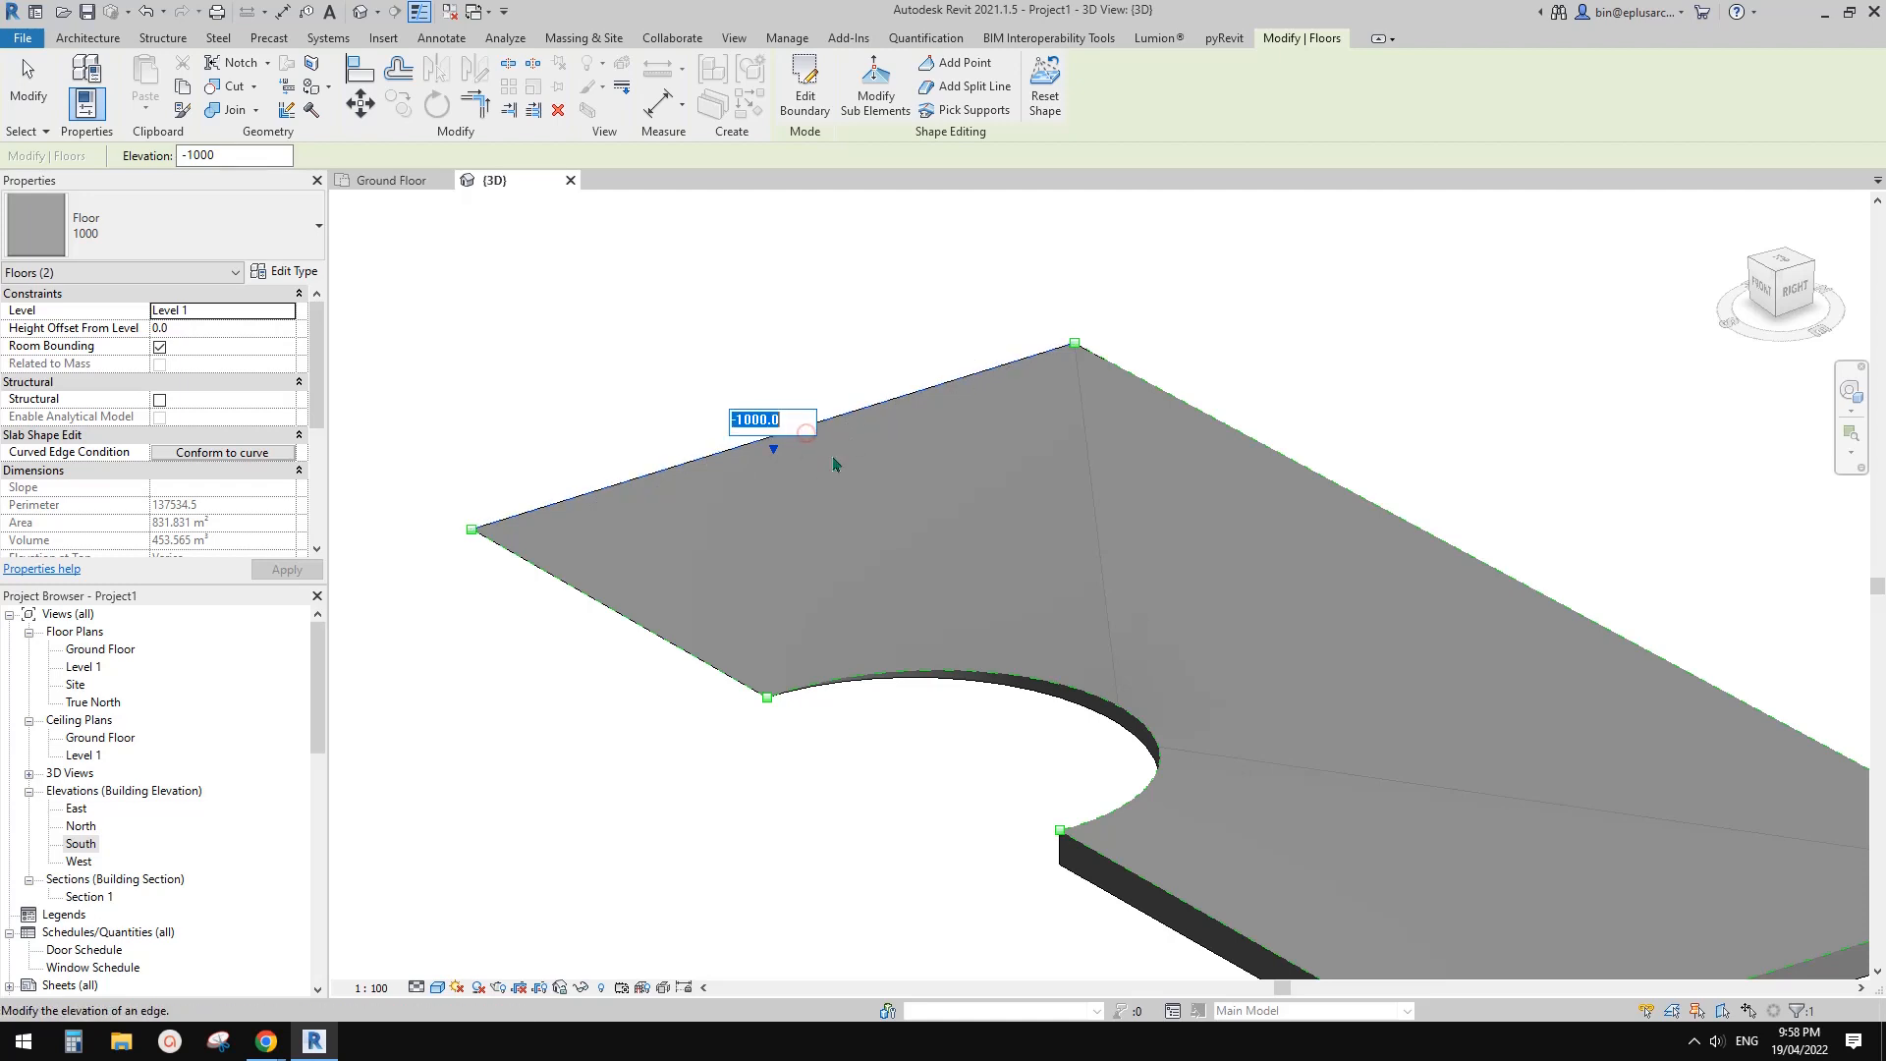
pyautogui.press('Return')
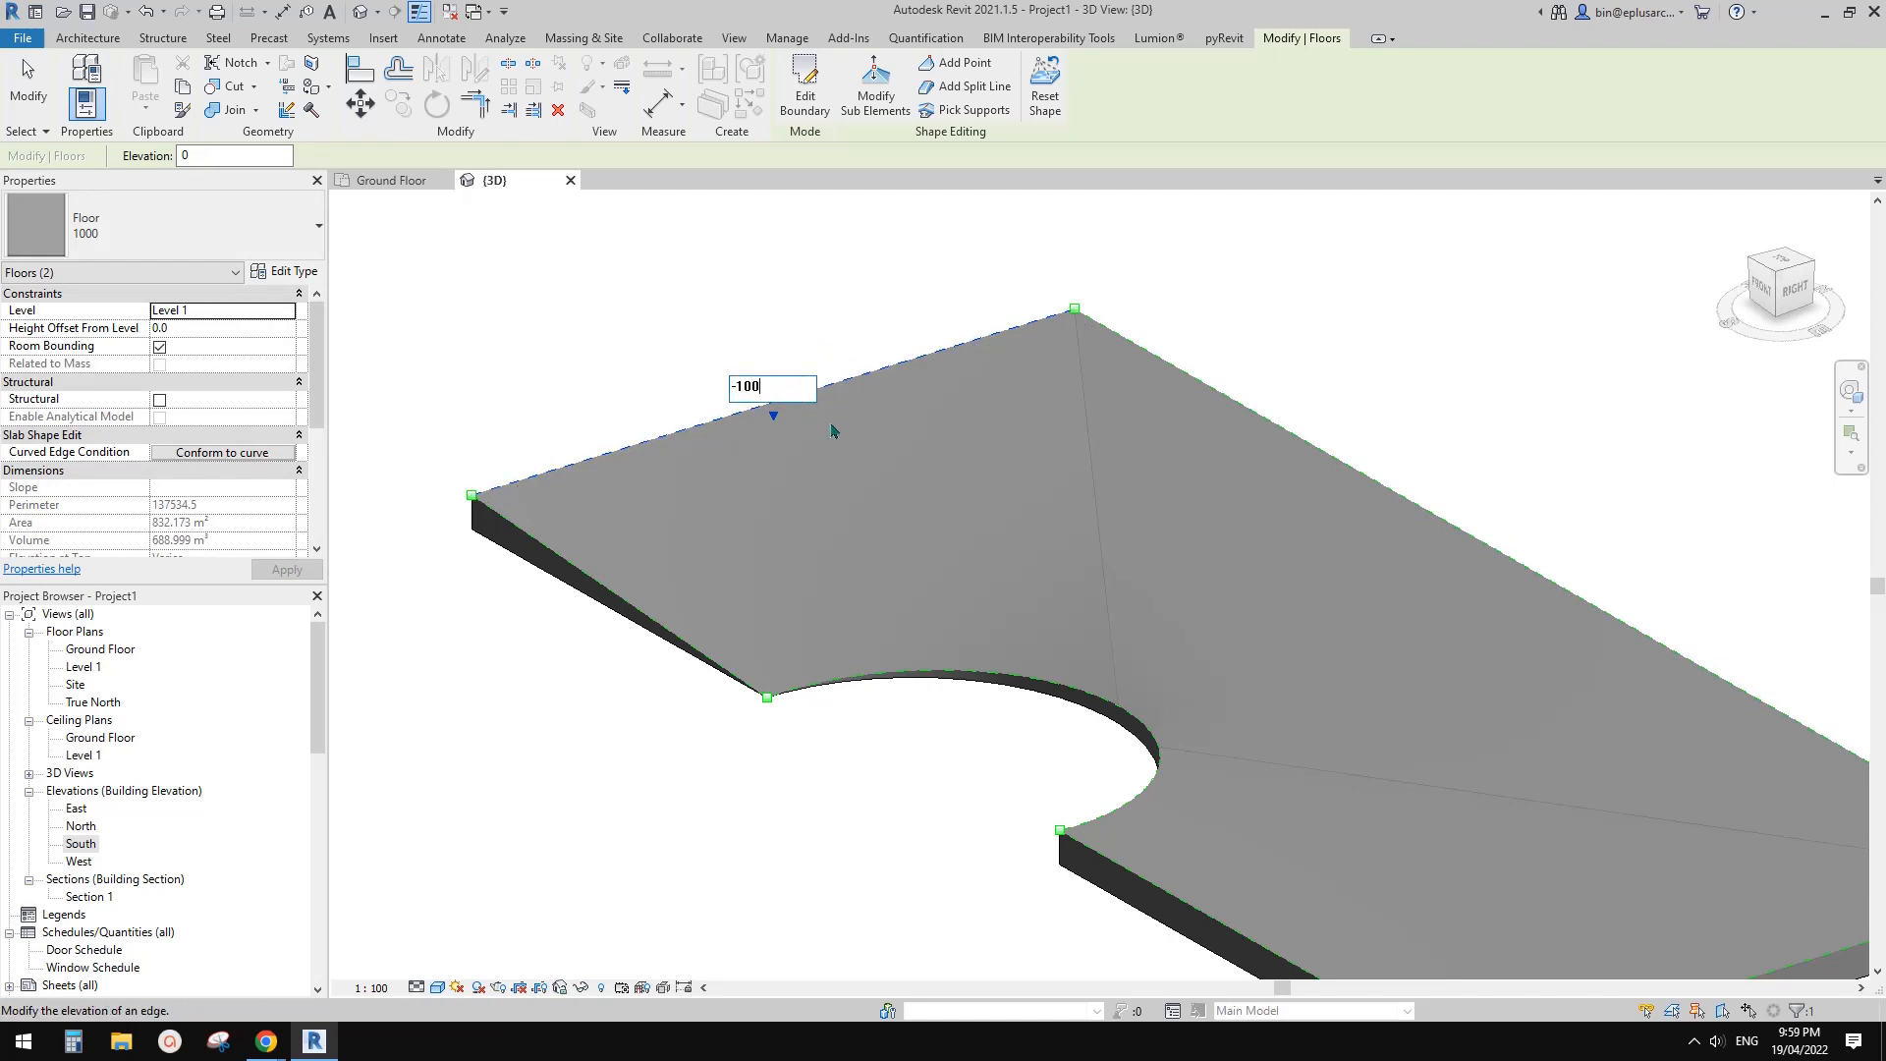
# Set the elevation of the selected short edge to -1000 and leave the floor's shape editing
pyautogui.write('-1000')
pyautogui.press('Return')
pyautogui.scroll(-3, 827, 511)
pyautogui.moveTo(1096, 670); pyautogui.dragTo(1194, 676, button='middle')
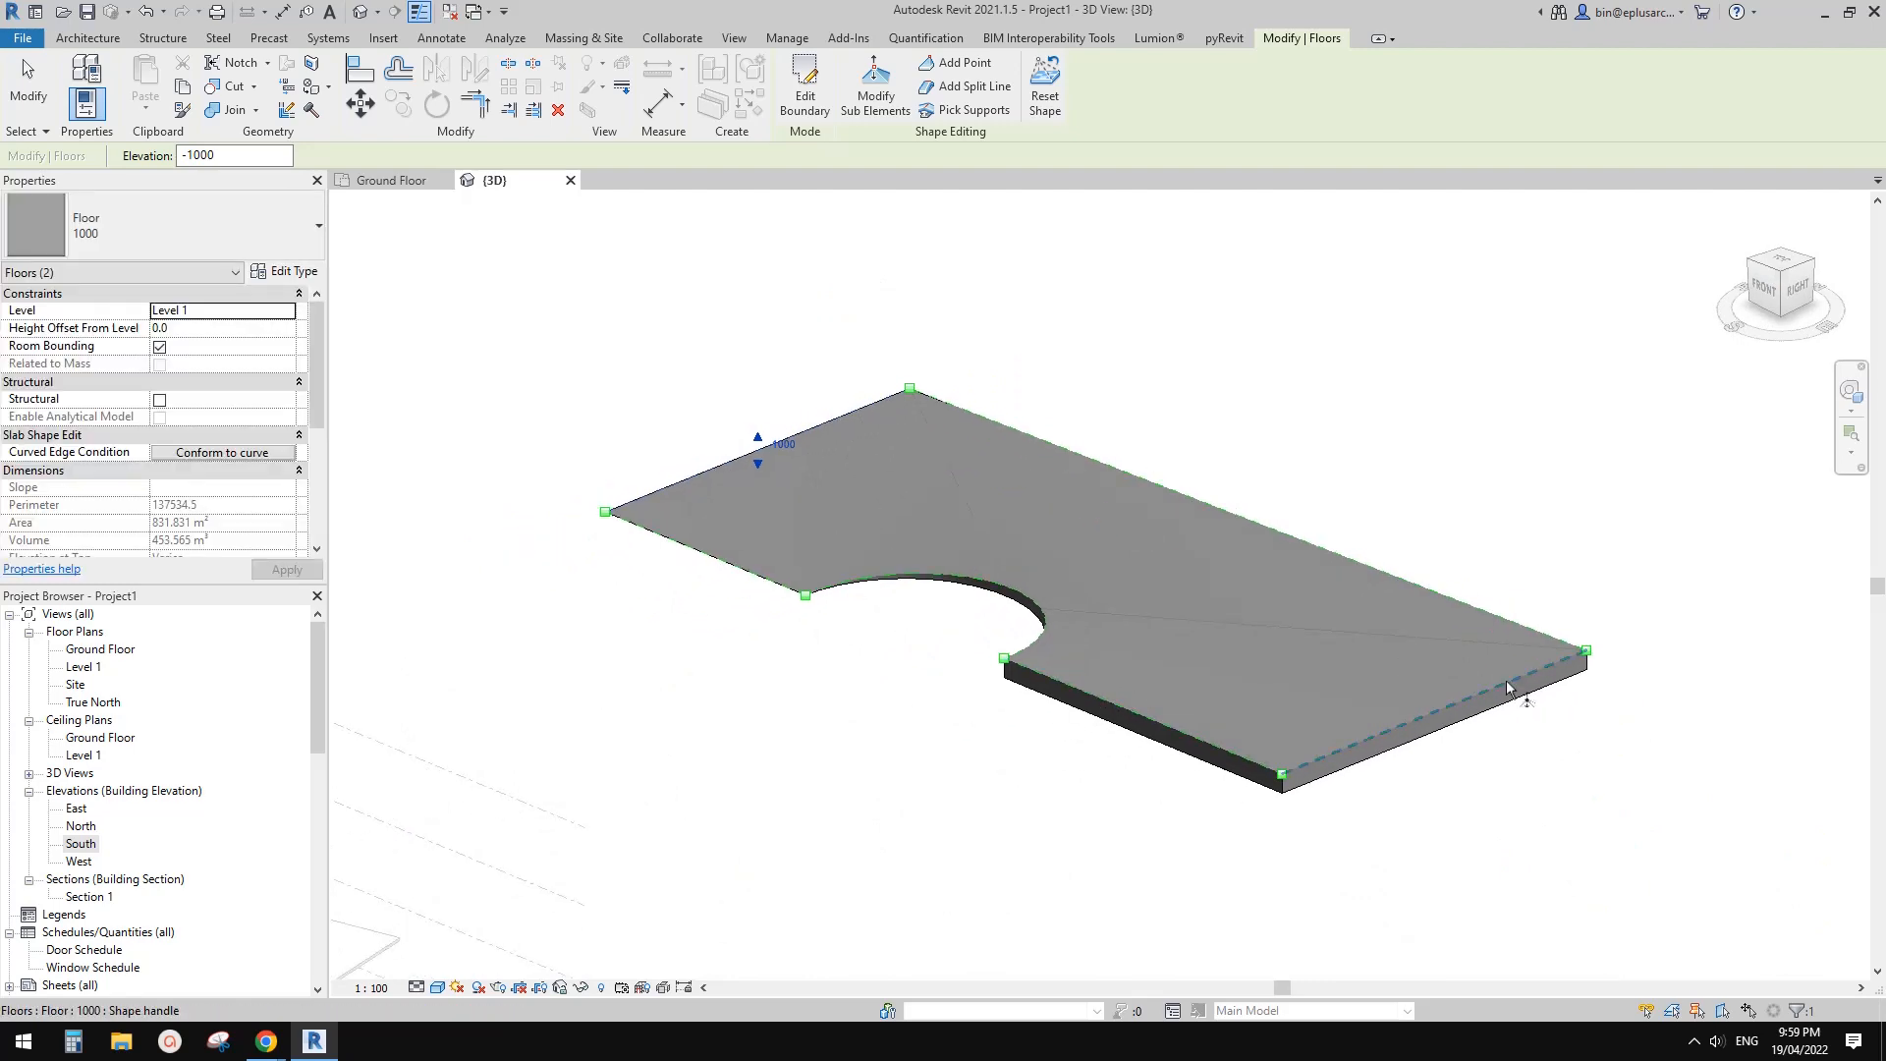
pyautogui.press('Escape')
pyautogui.press('Escape')
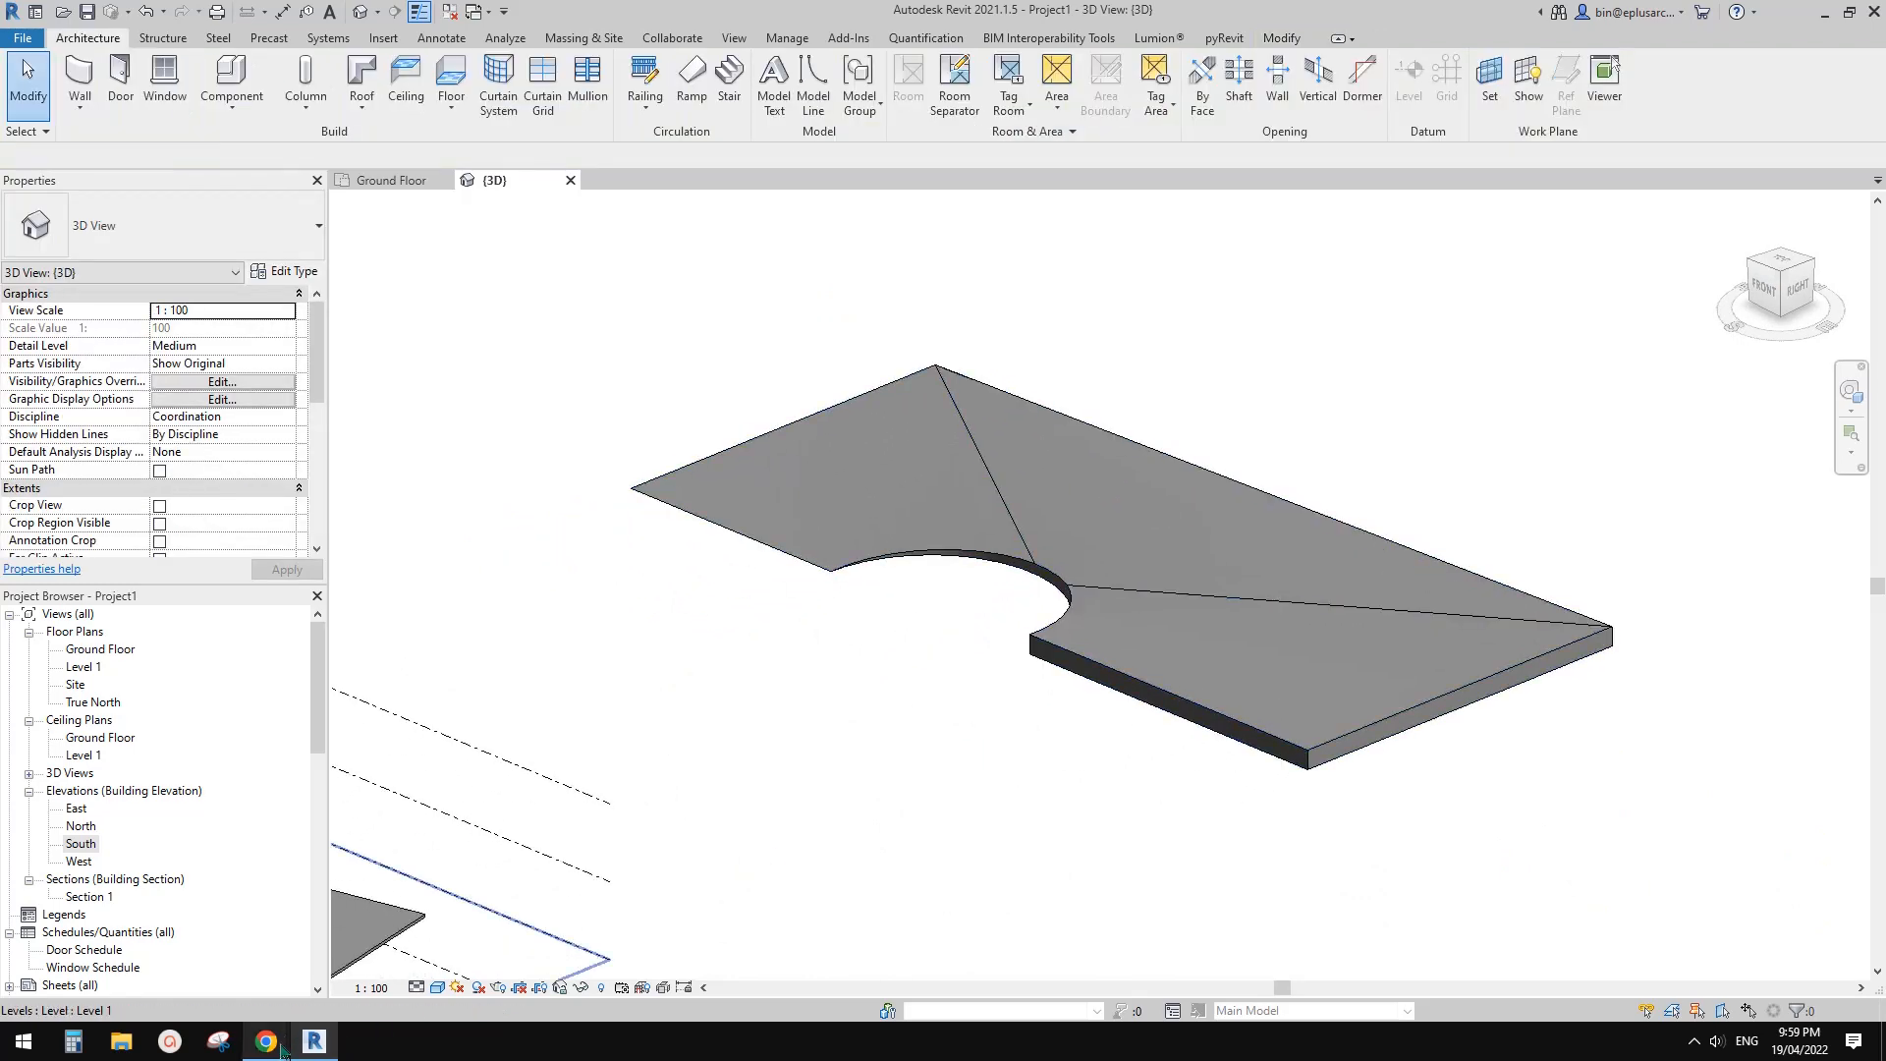
# Check the circular pit reference image in Google Docs and mirror a copy of the shaped floor about its straight edge beside the cutout
pyautogui.moveTo(283, 1049)
pyautogui.click(375, 971)
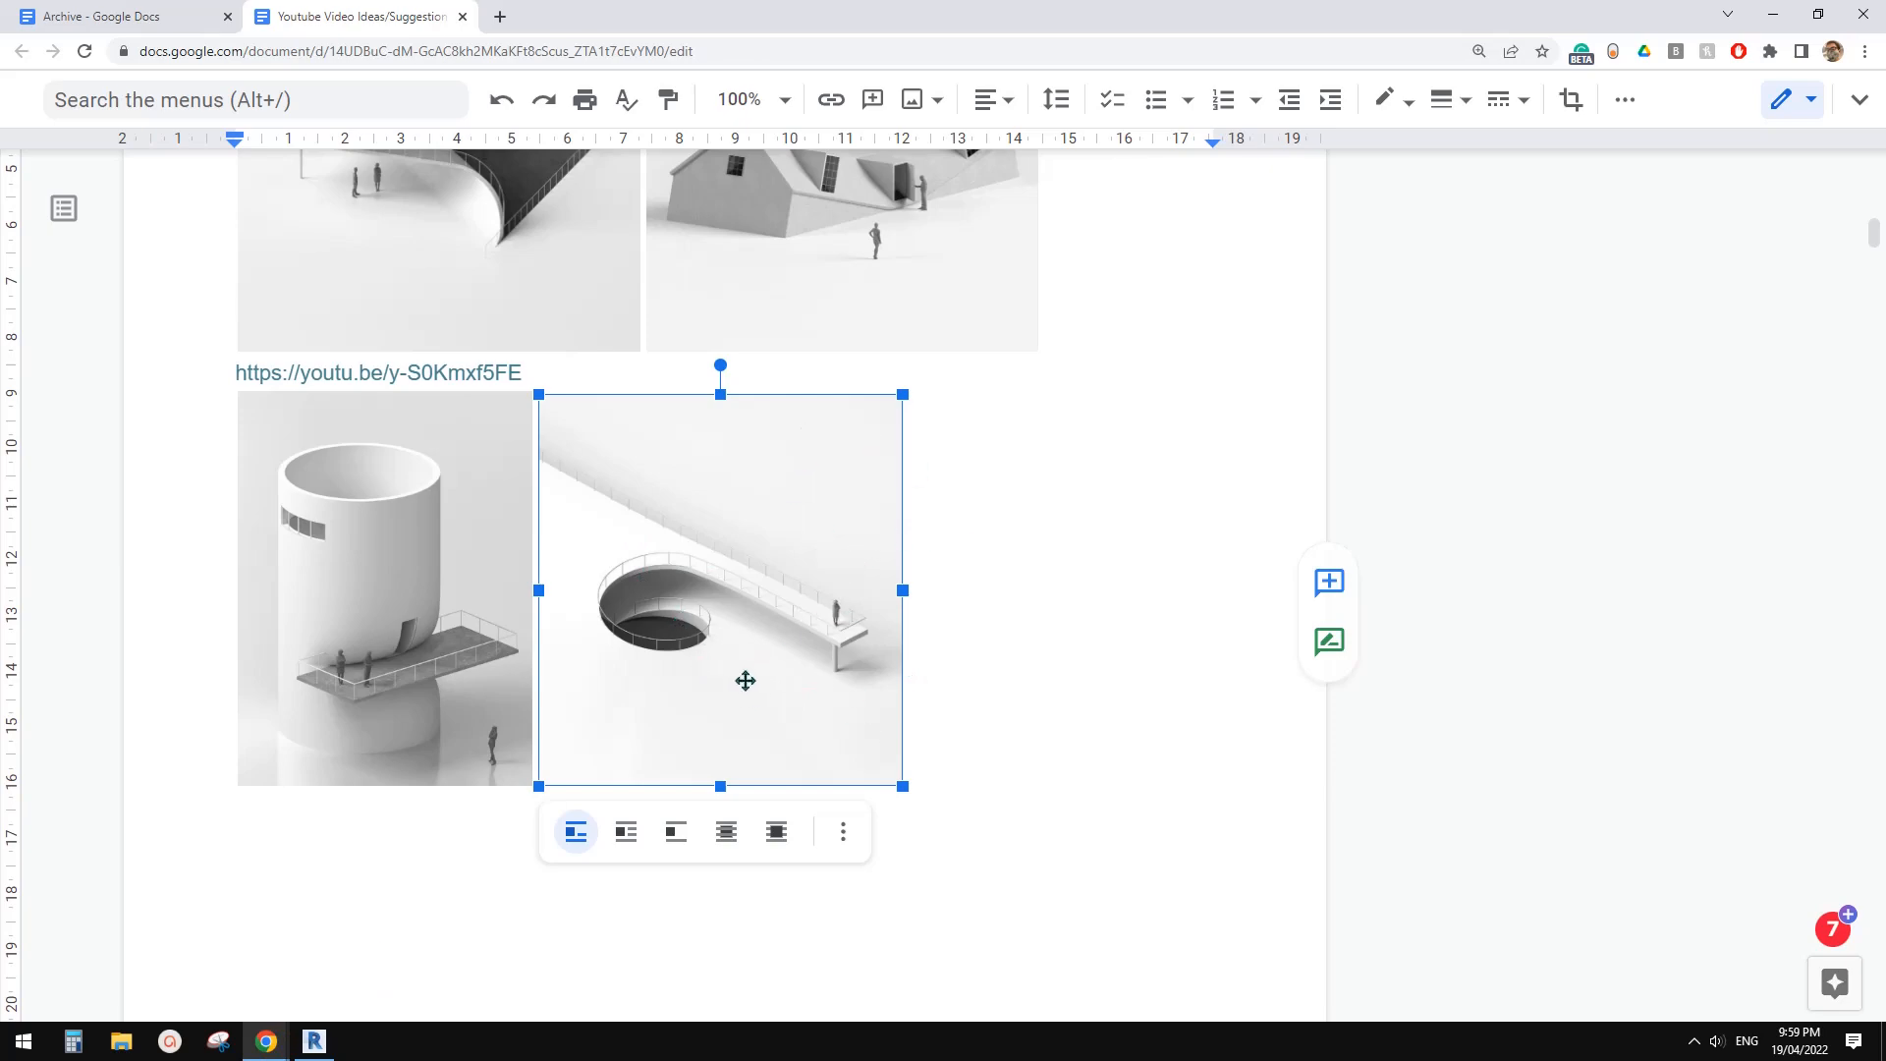
pyautogui.click(314, 1042)
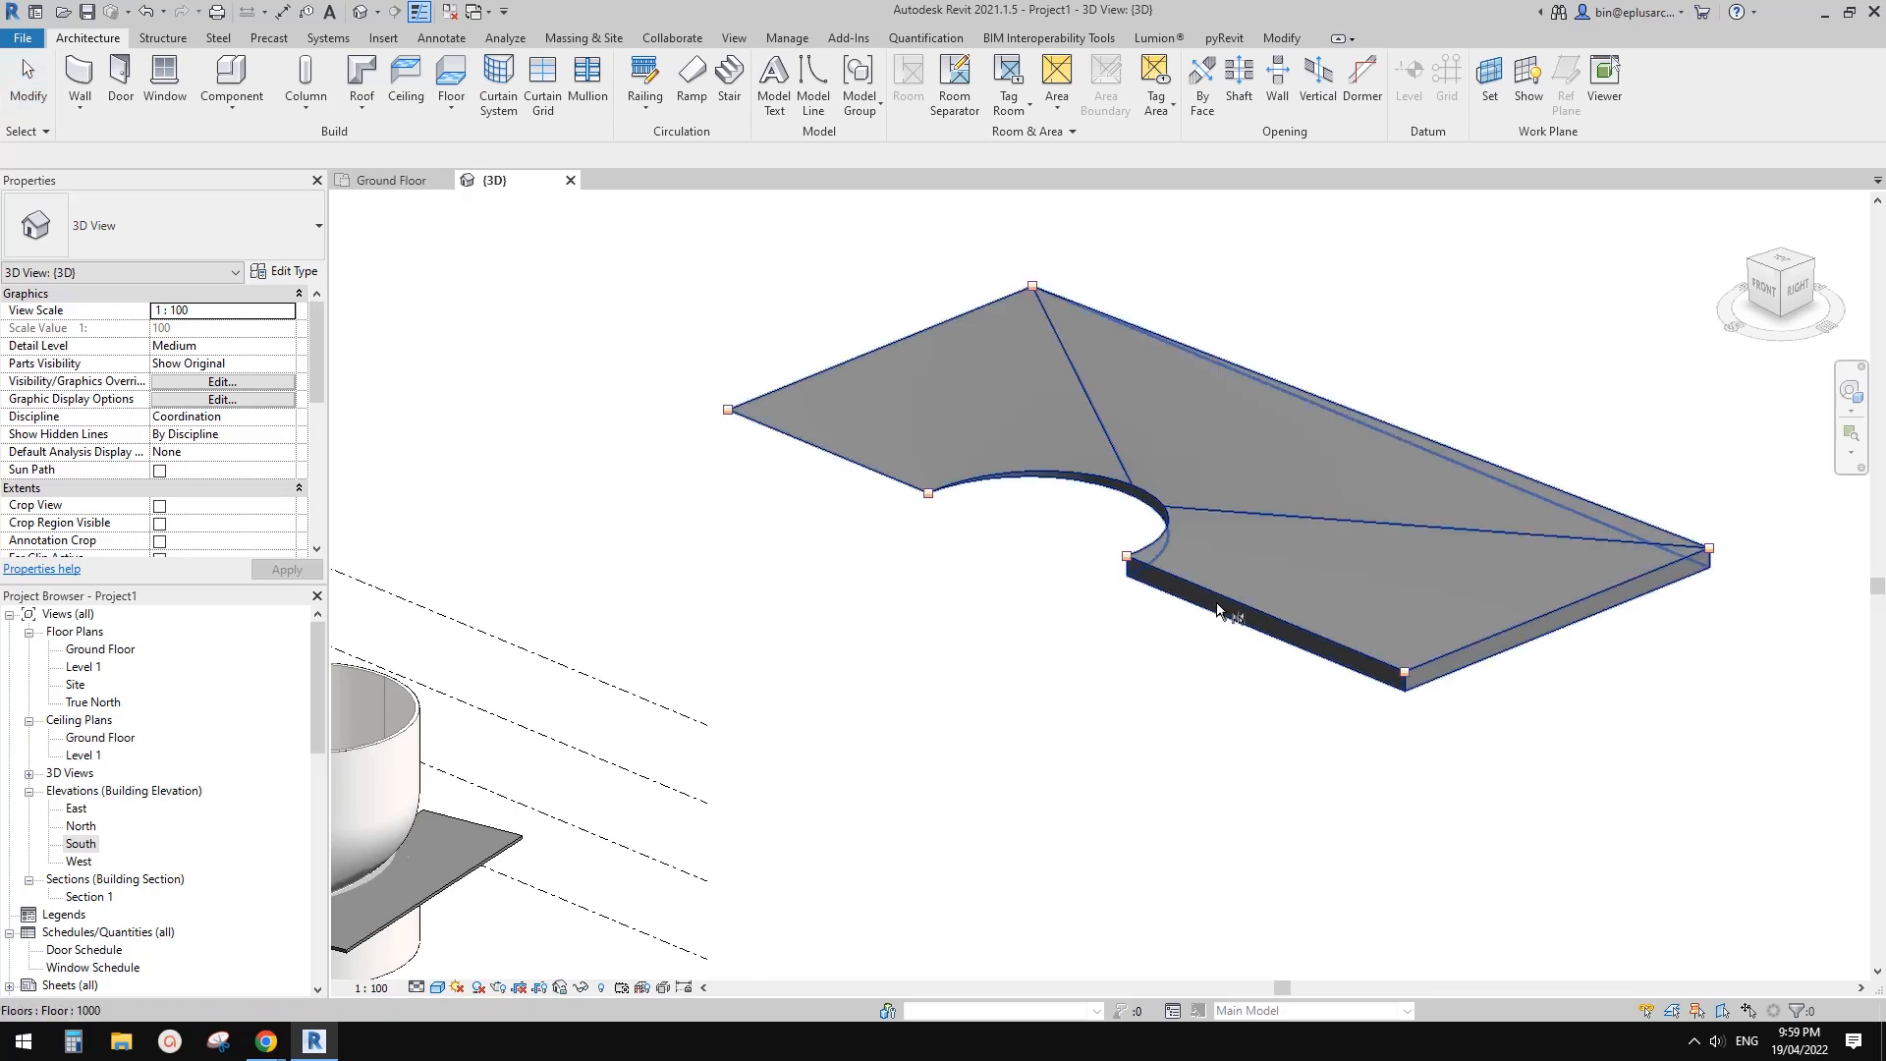
pyautogui.click(1228, 616)
pyautogui.moveTo(1228, 616); pyautogui.dragTo(1146, 624, button='middle')
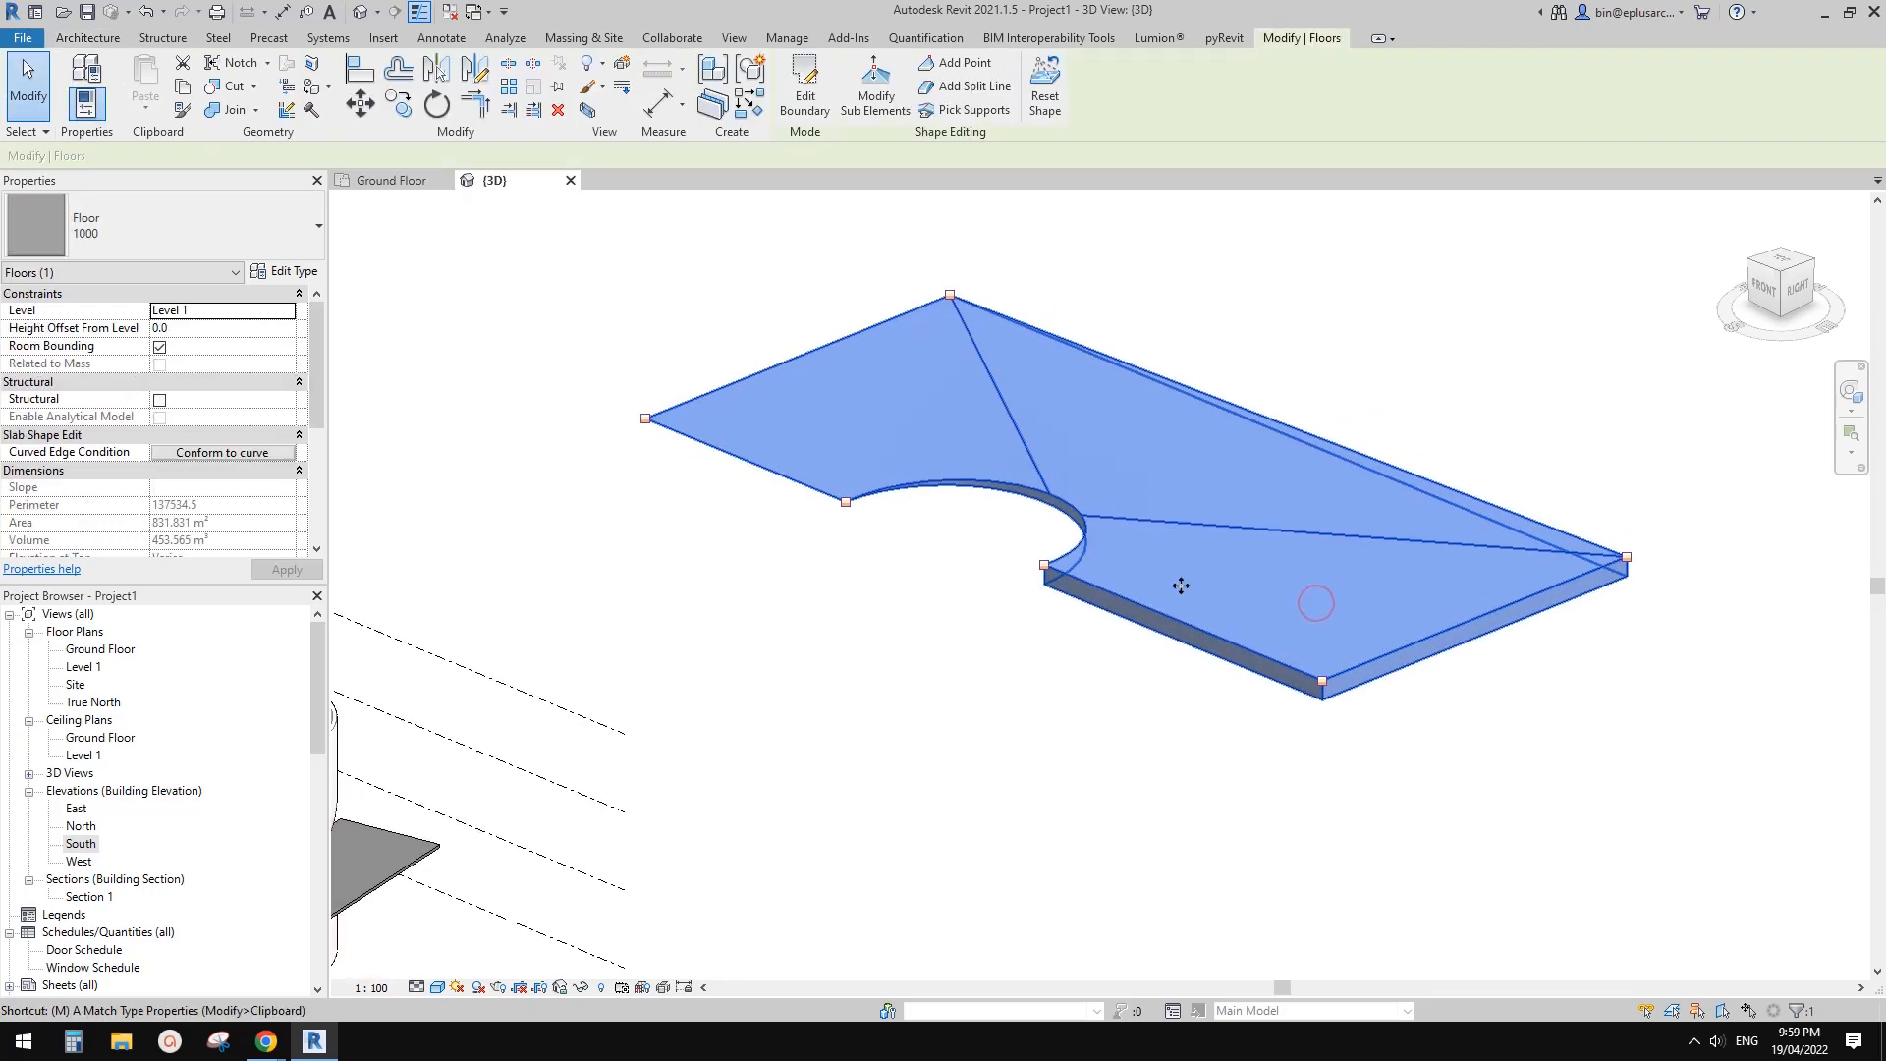
pyautogui.scroll(2, 1102, 616)
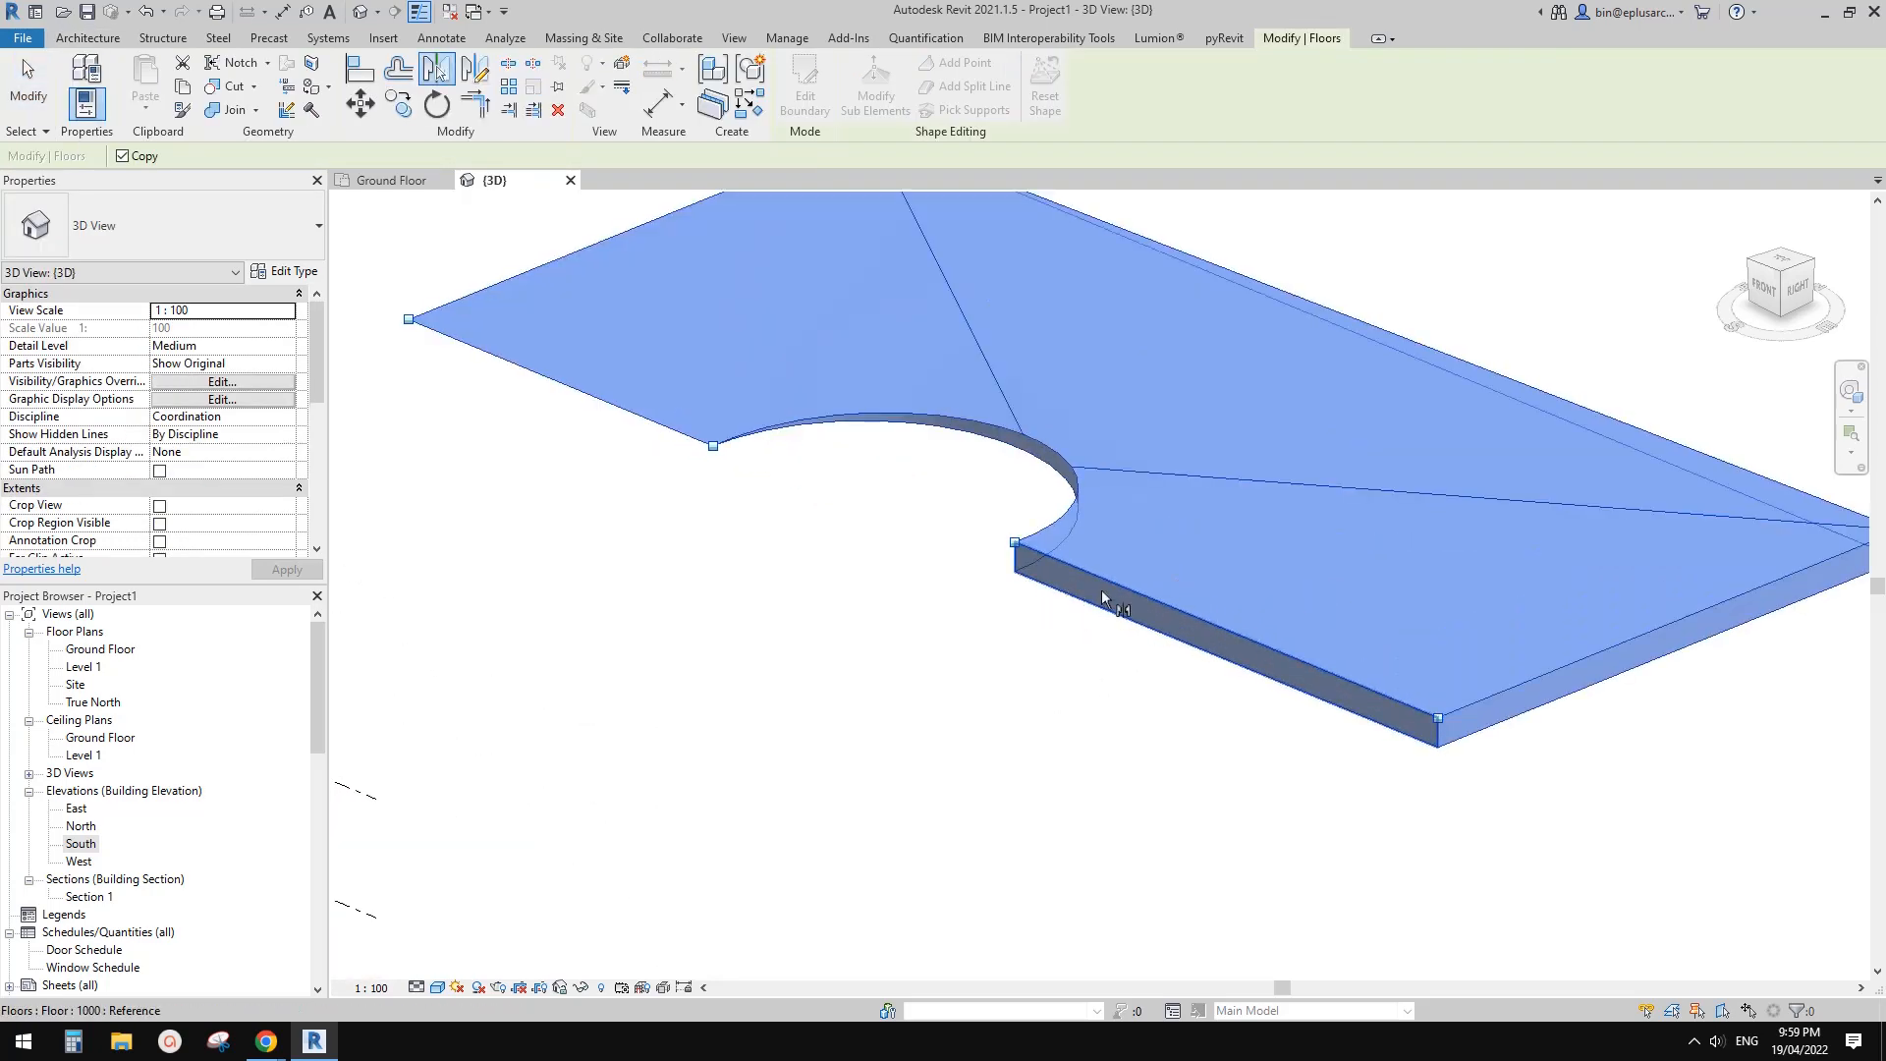
pyautogui.scroll(-3, 1102, 597)
pyautogui.moveTo(986, 642)
pyautogui.keyDown('shift'); pyautogui.mouseDown(button='middle')
pyautogui.moveTo(1114, 710)
pyautogui.moveTo(942, 664)
pyautogui.moveTo(968, 661)
pyautogui.mouseUp(button='middle'); pyautogui.keyUp('shift')
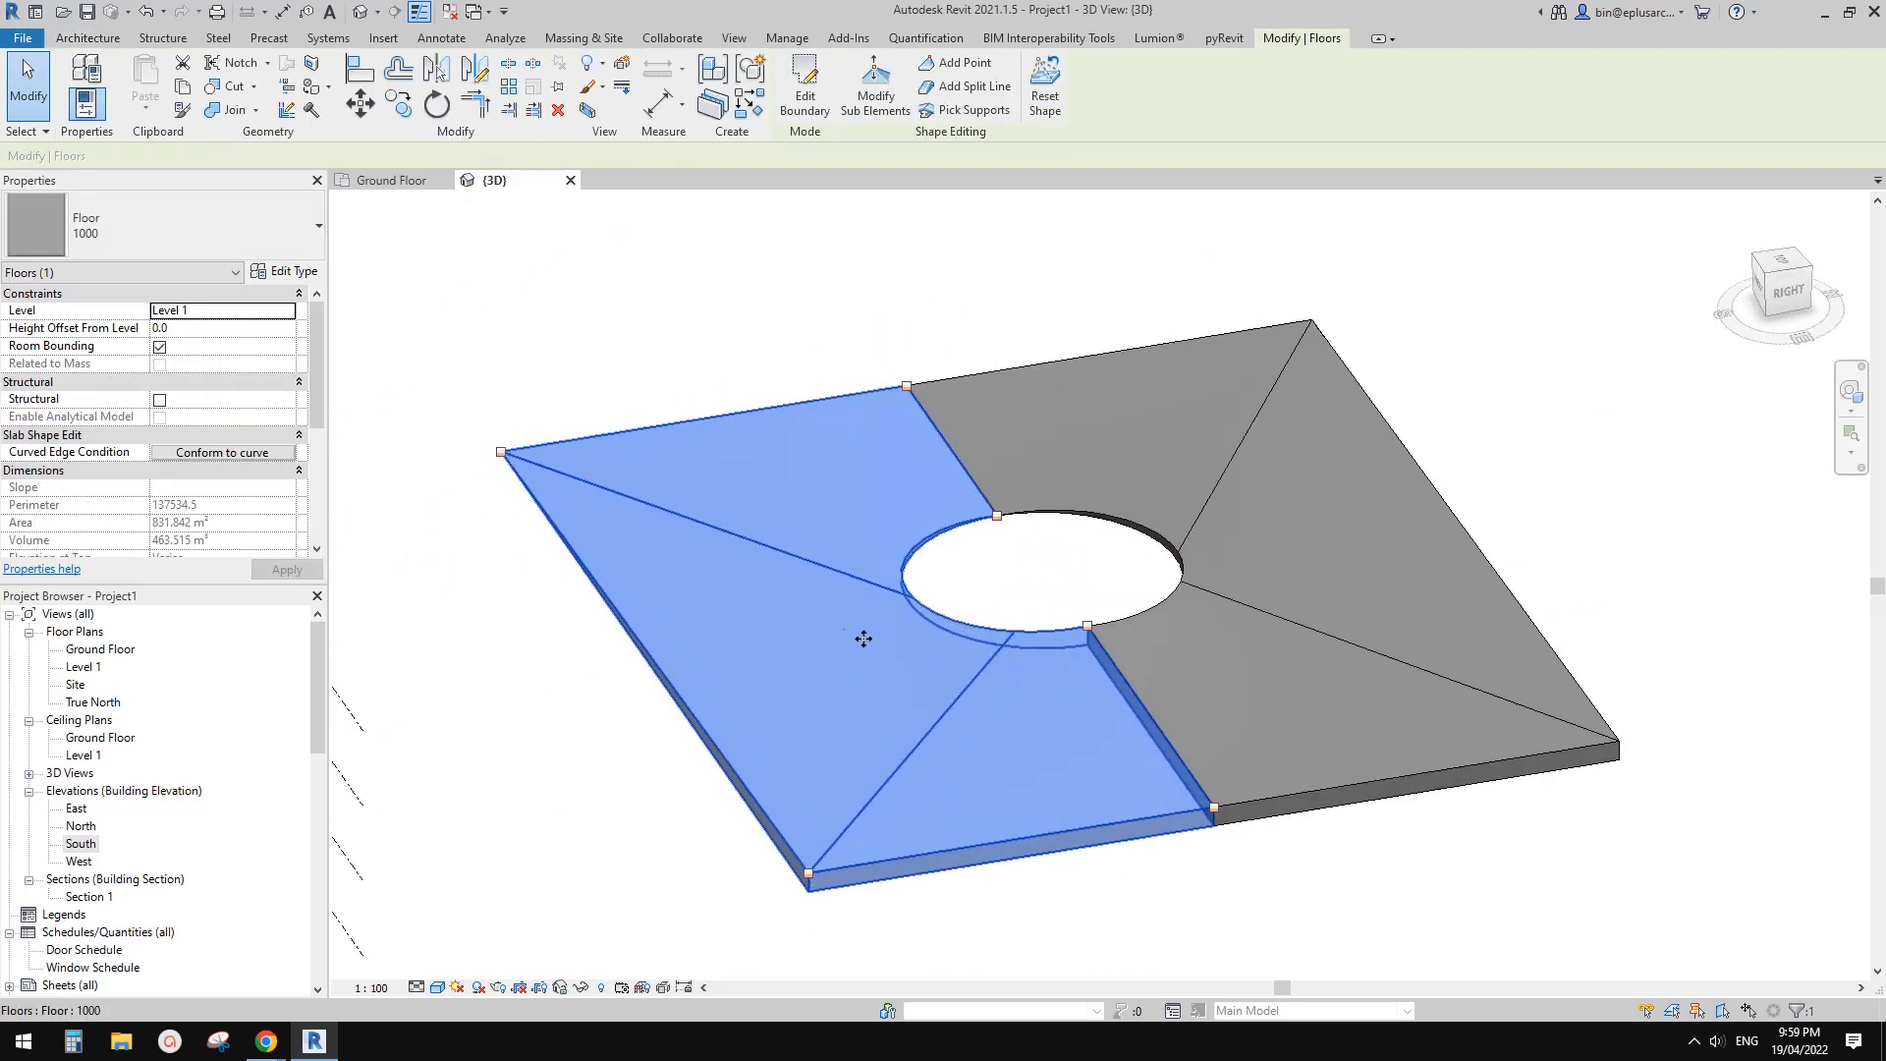
# Duplicate the mirrored floor's type as 100 and set its structure layer thickness to 100 mm
pyautogui.moveTo(282, 1049)
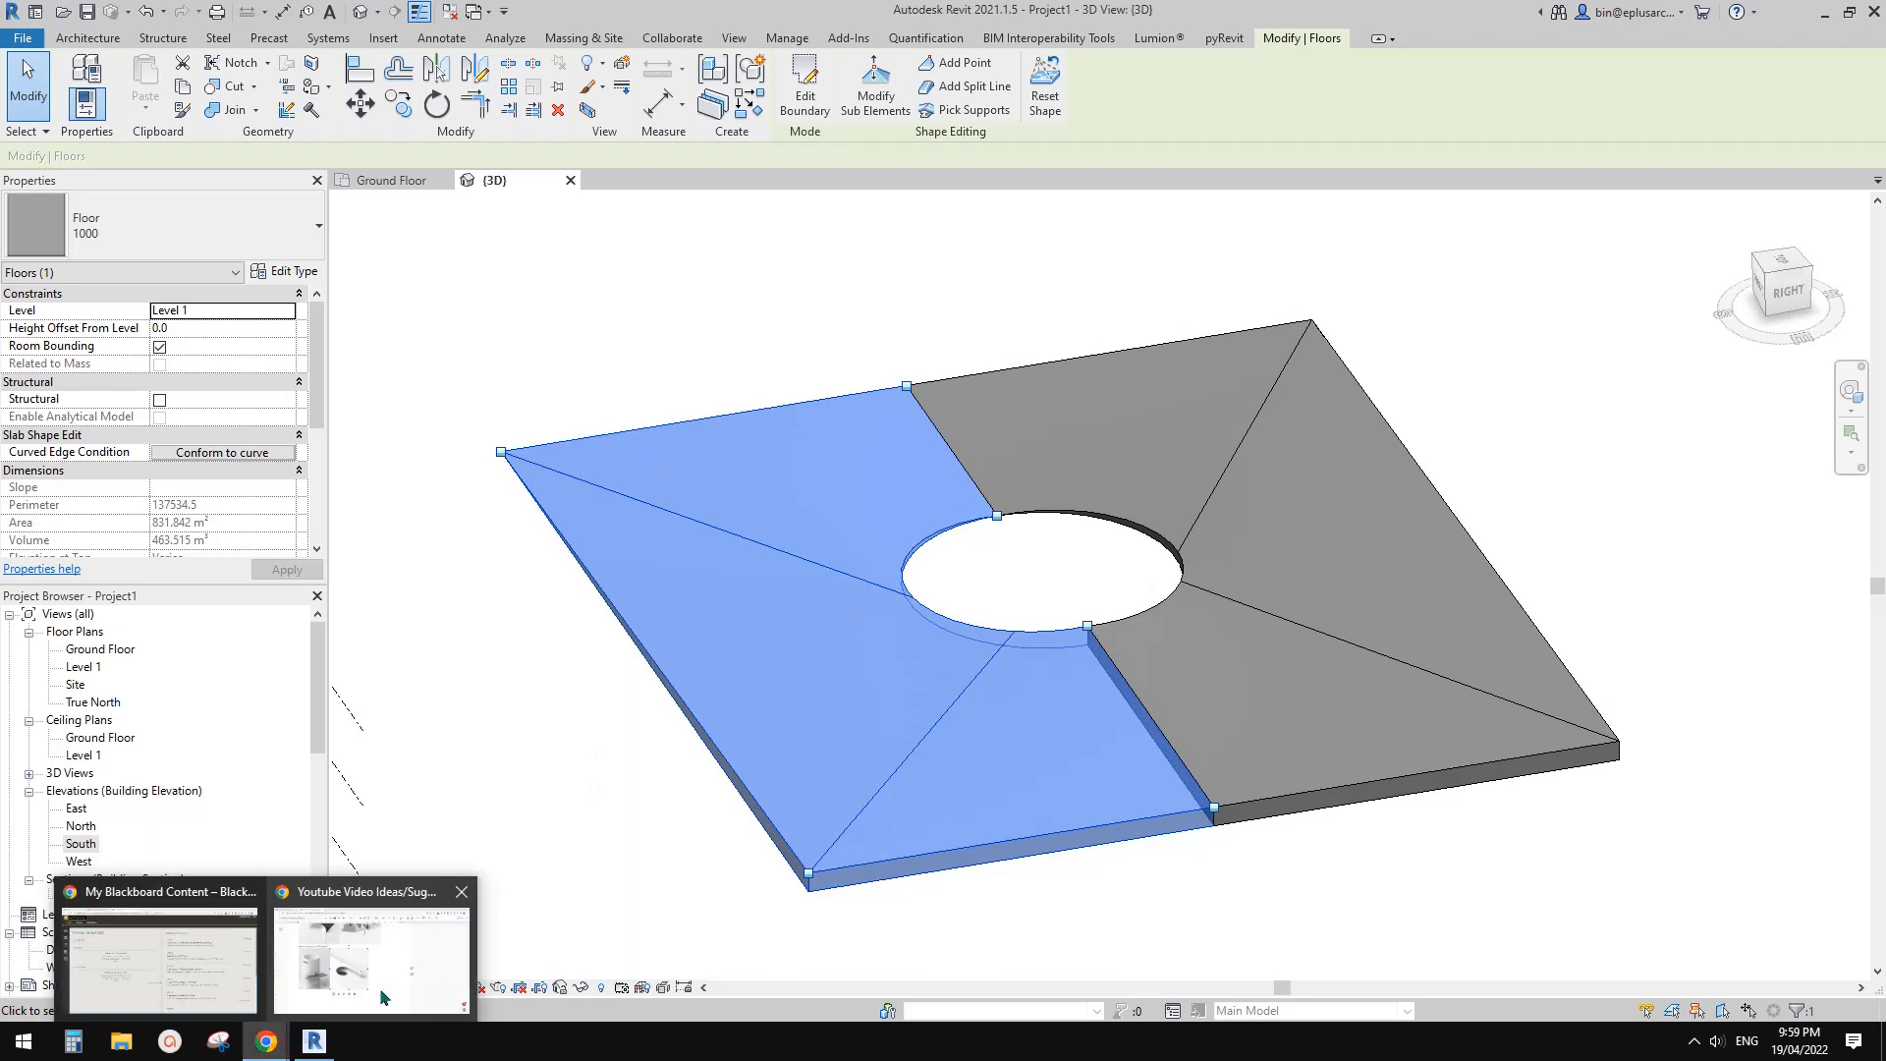
pyautogui.click(438, 920)
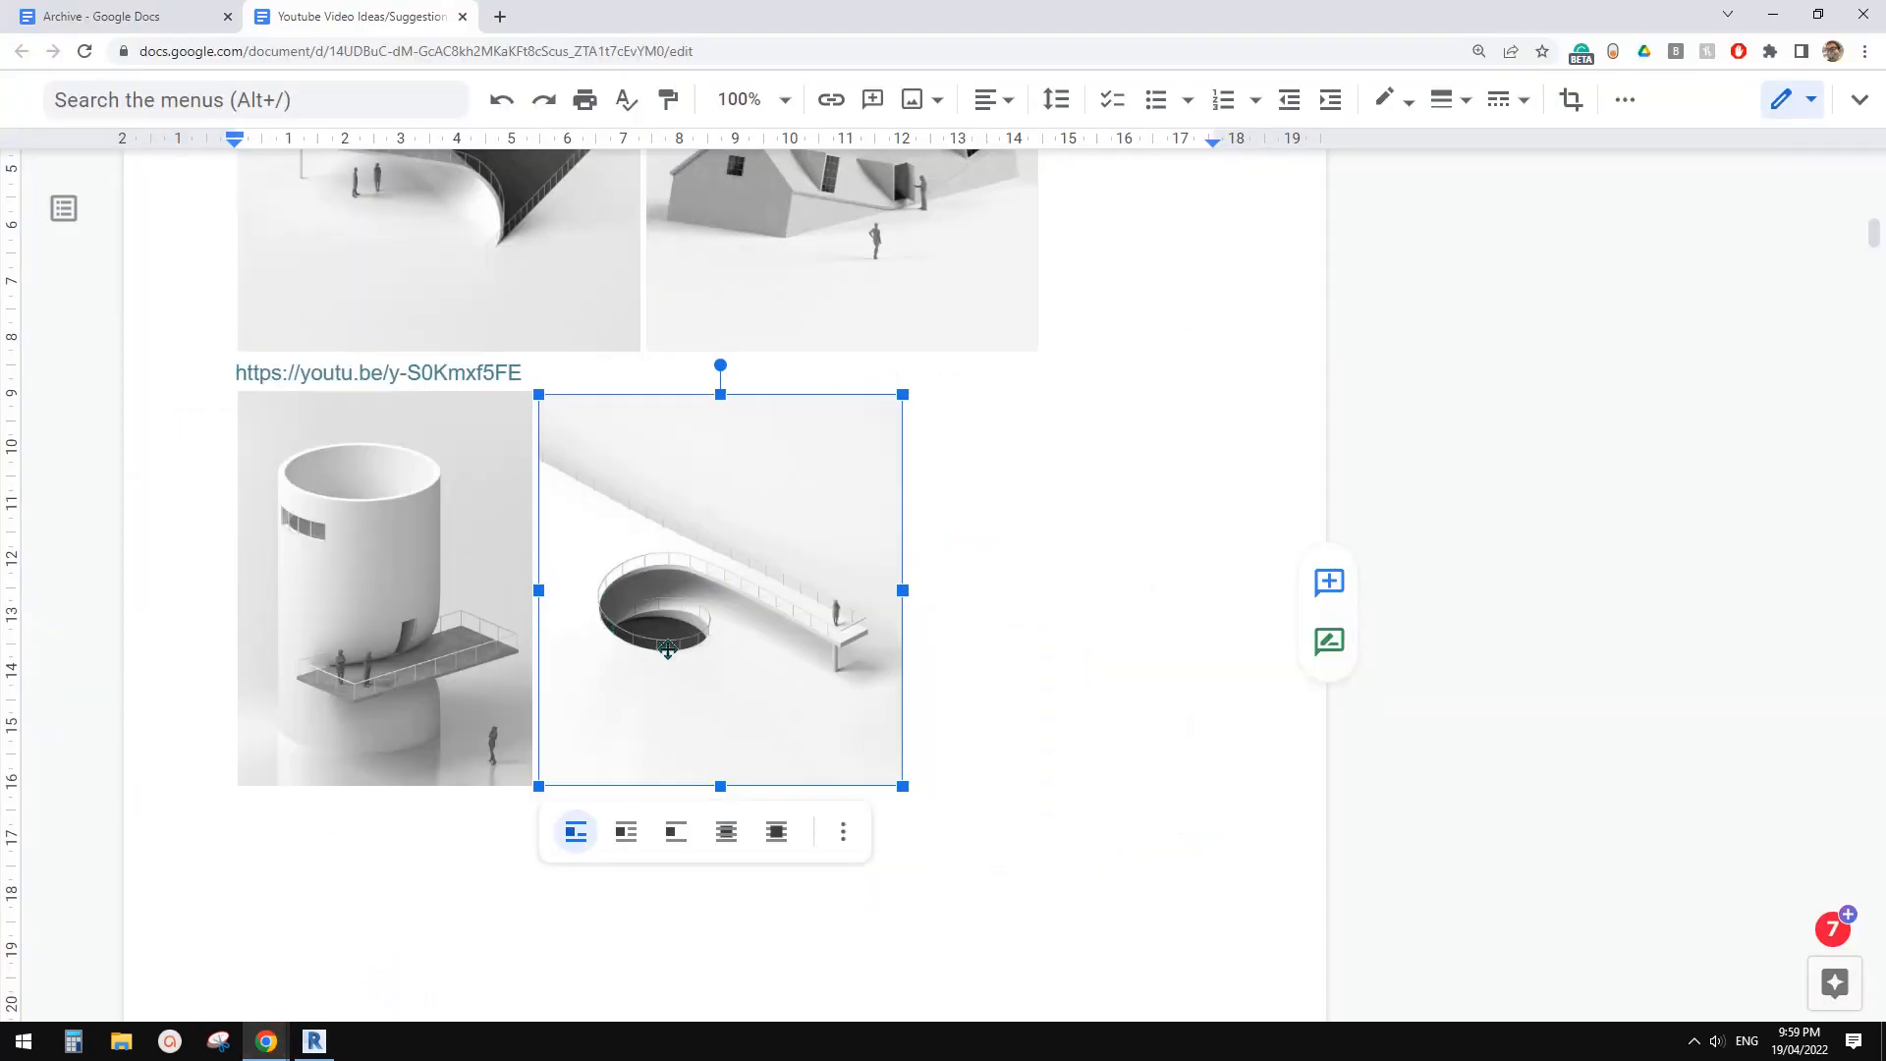
pyautogui.click(314, 1041)
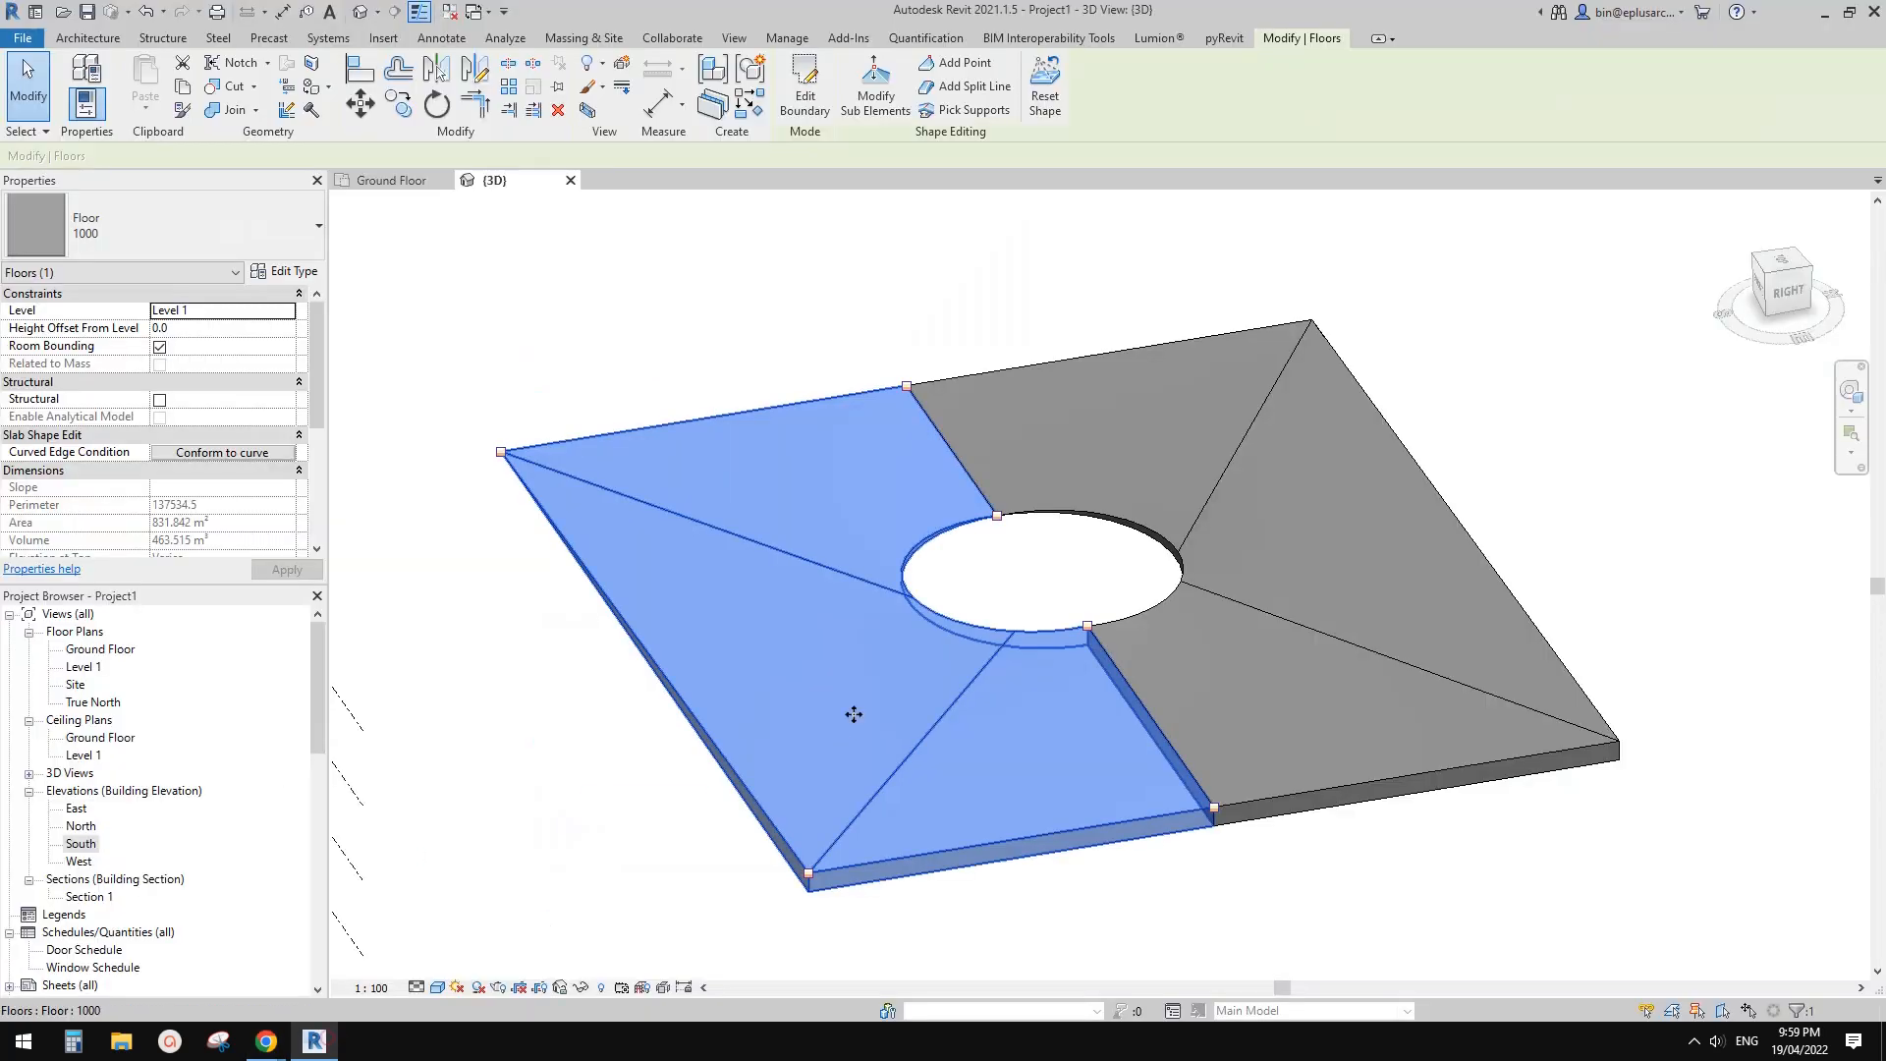
pyautogui.click(299, 292)
pyautogui.click(291, 274)
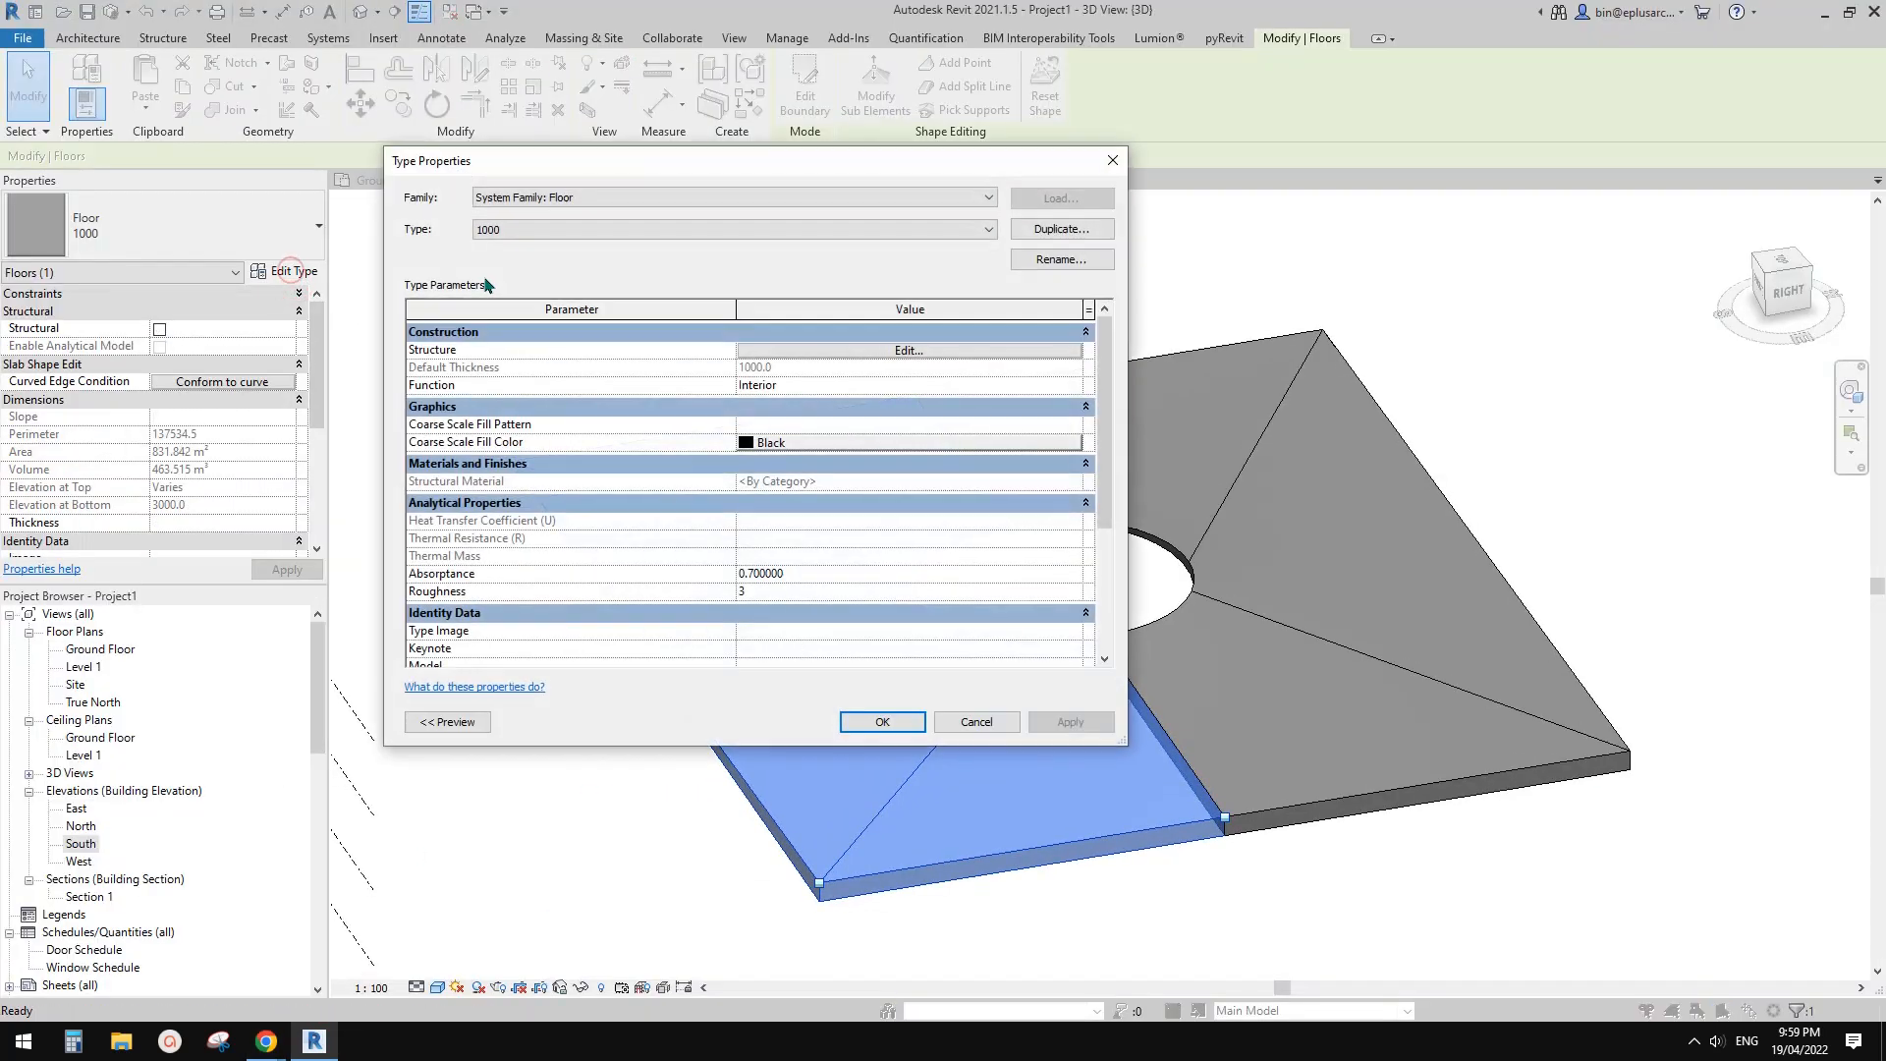
pyautogui.click(1049, 228)
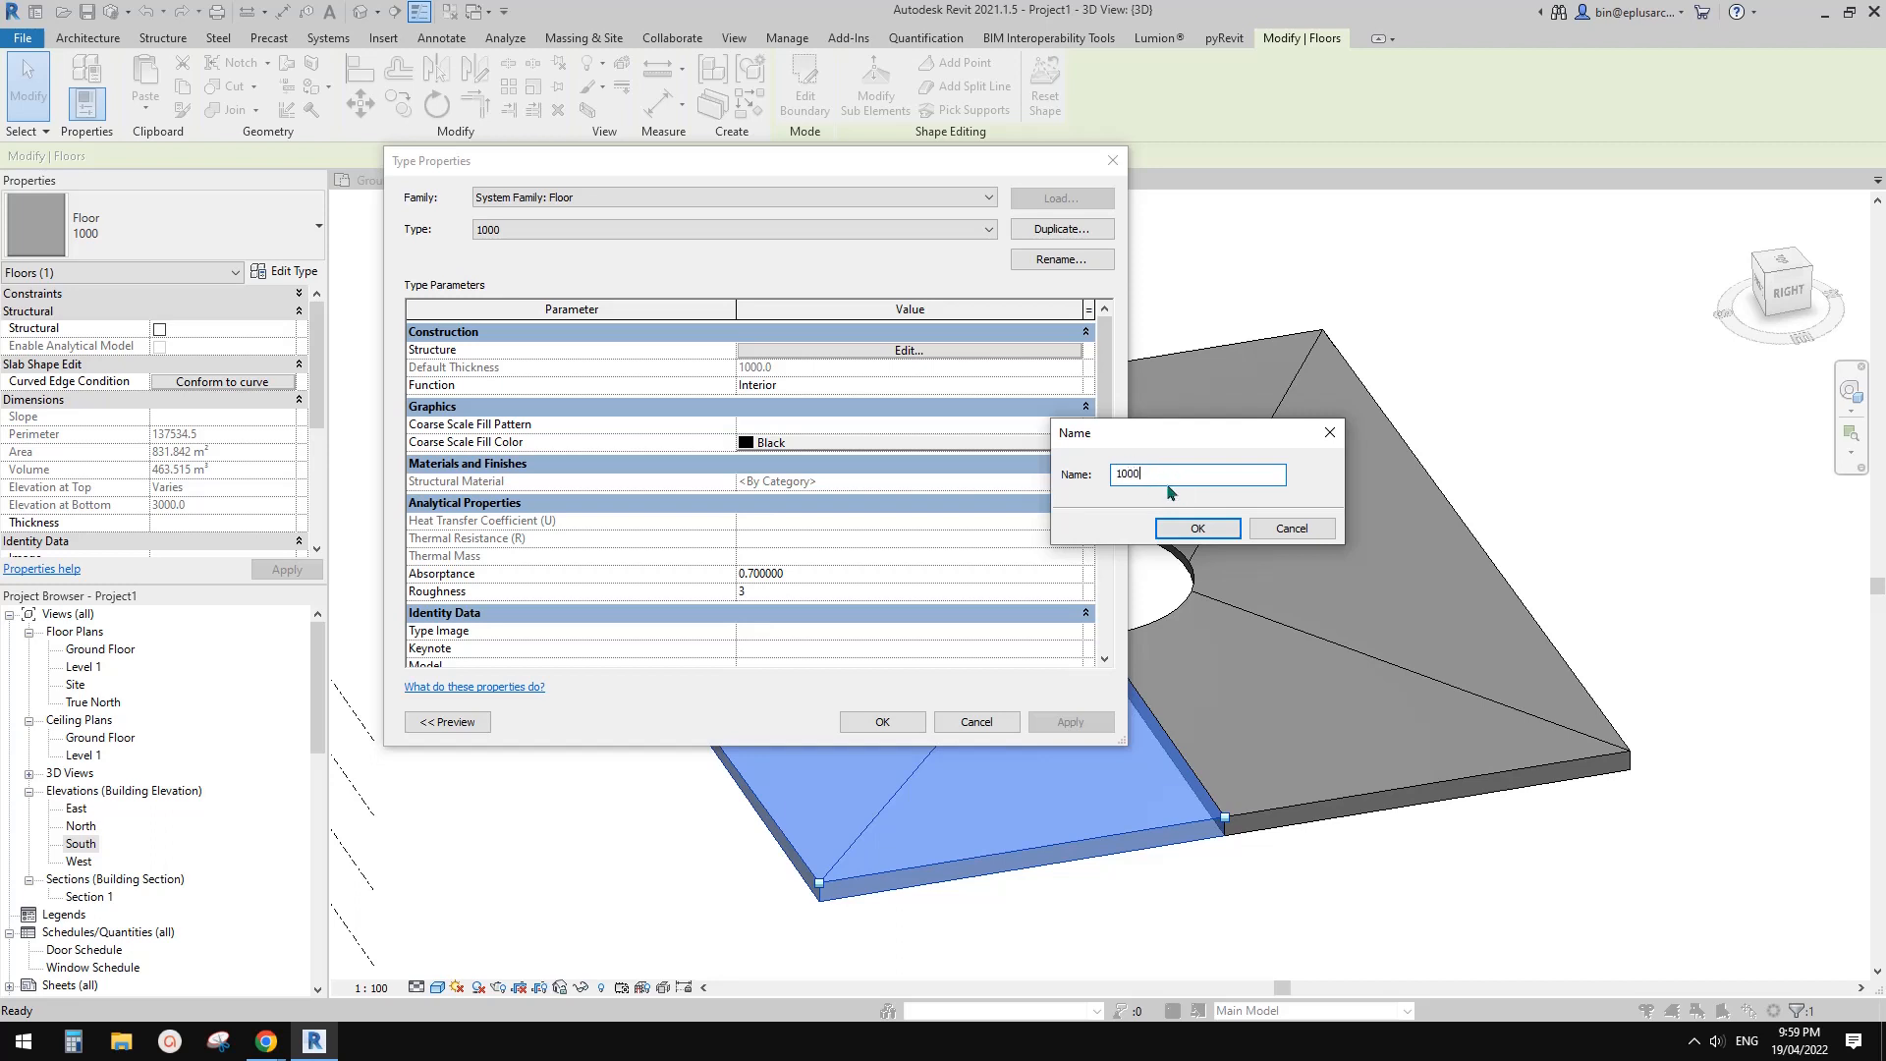
pyautogui.click(1191, 526)
pyautogui.click(919, 351)
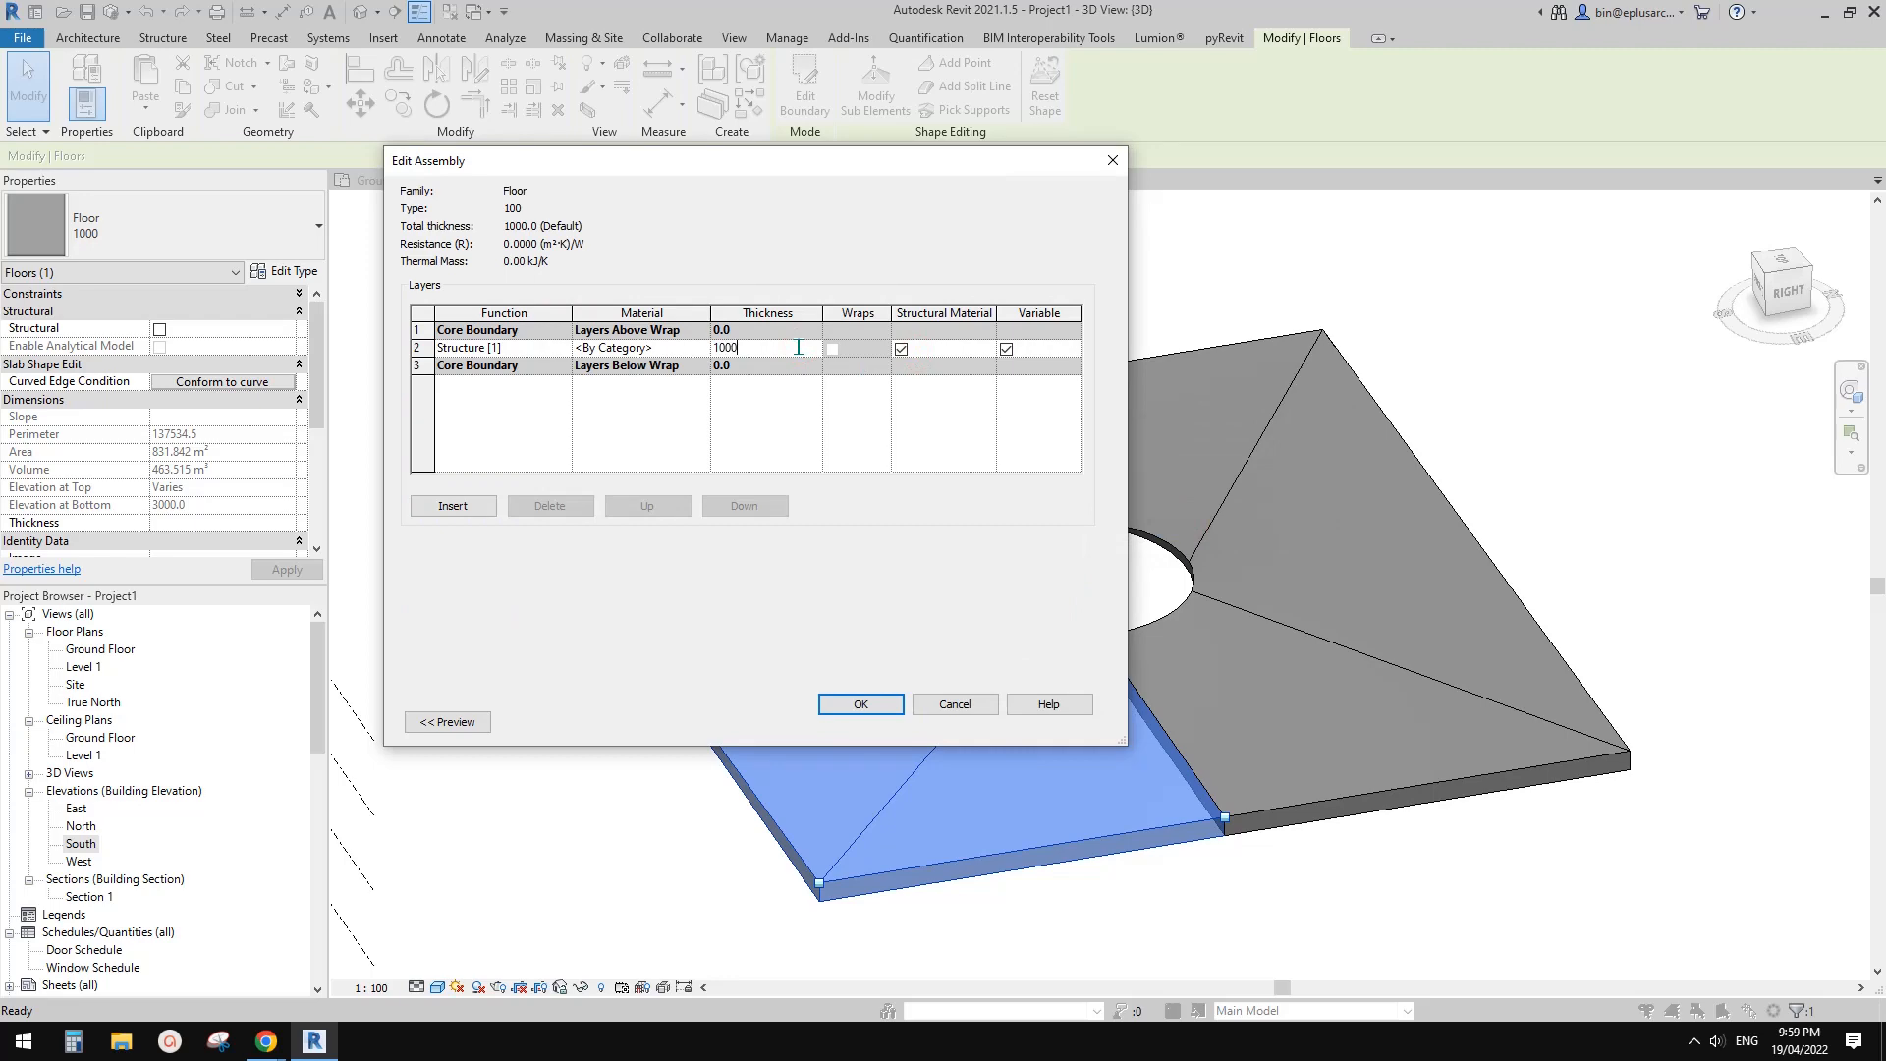
pyautogui.click(887, 705)
pyautogui.click(884, 710)
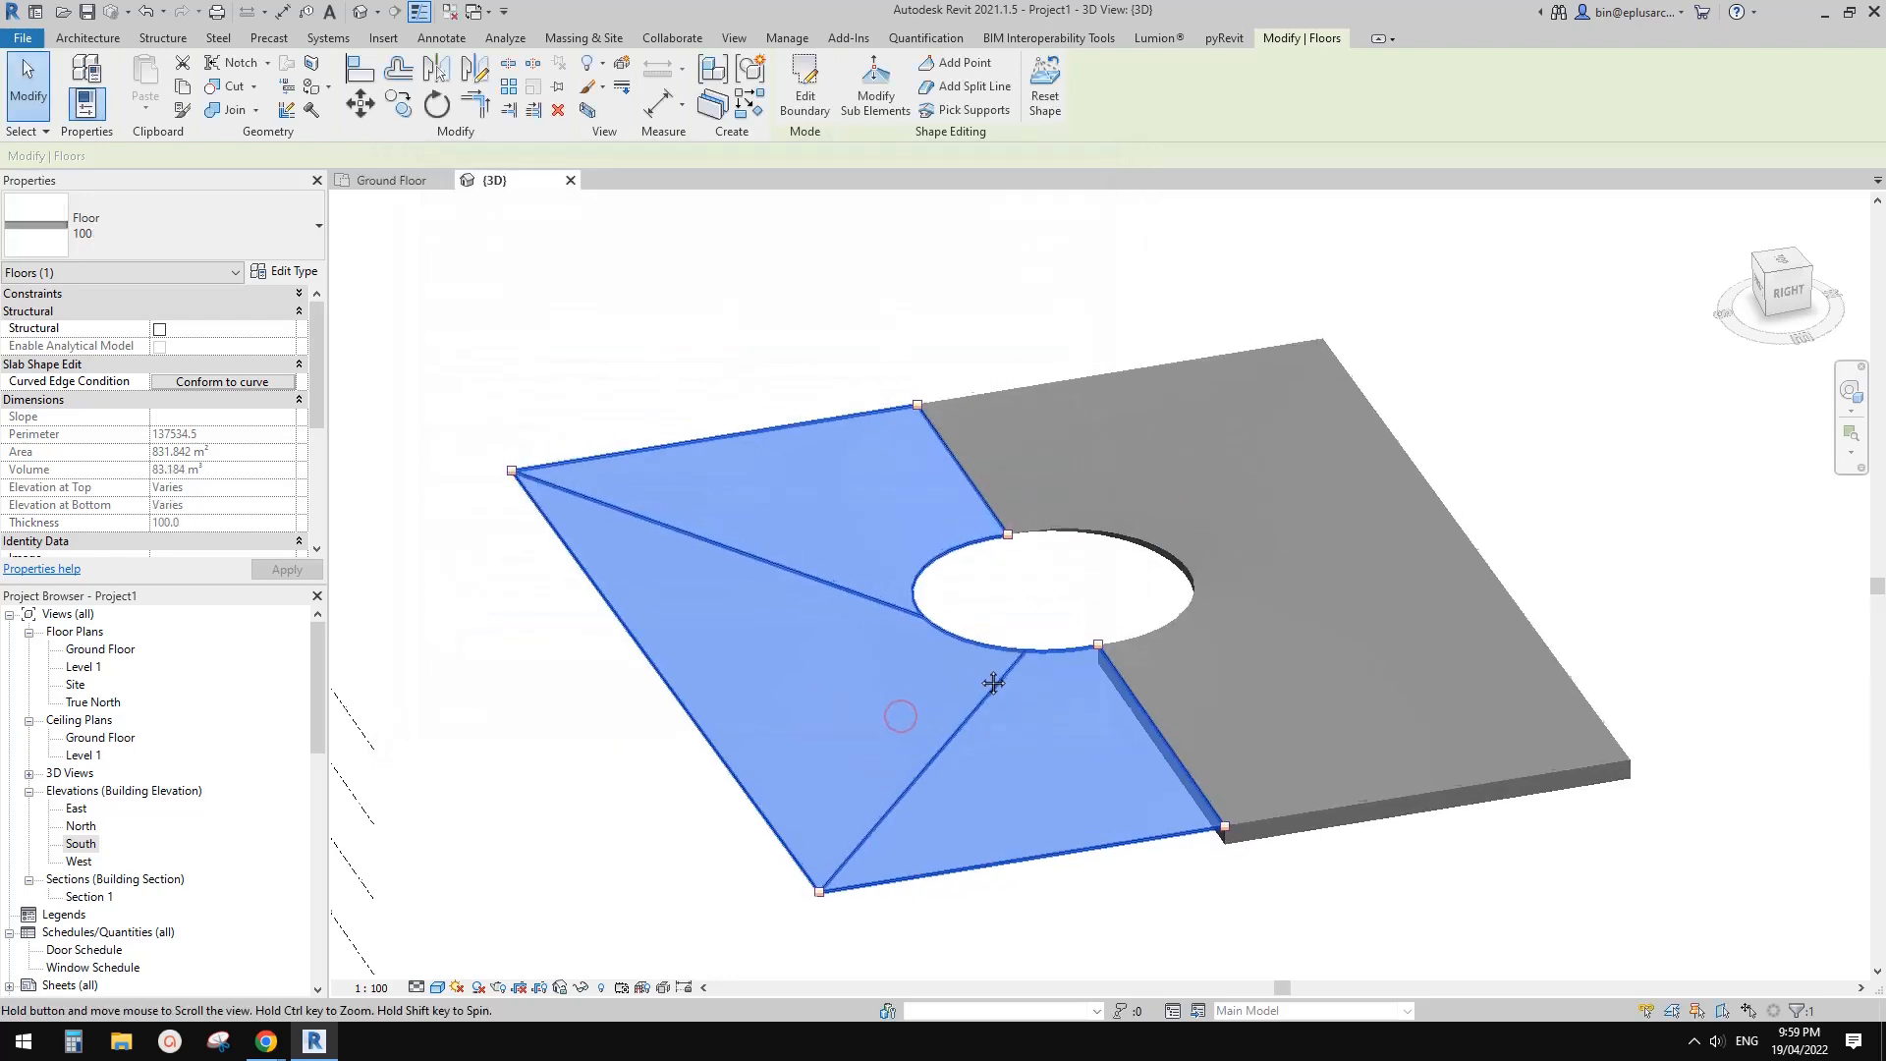
# Reset the shape of the mirrored 100 mm floor so it is flat
pyautogui.keyDown('shift'); pyautogui.moveTo(993, 683); pyautogui.dragTo(1238, 741, button='middle'); pyautogui.keyUp('shift')
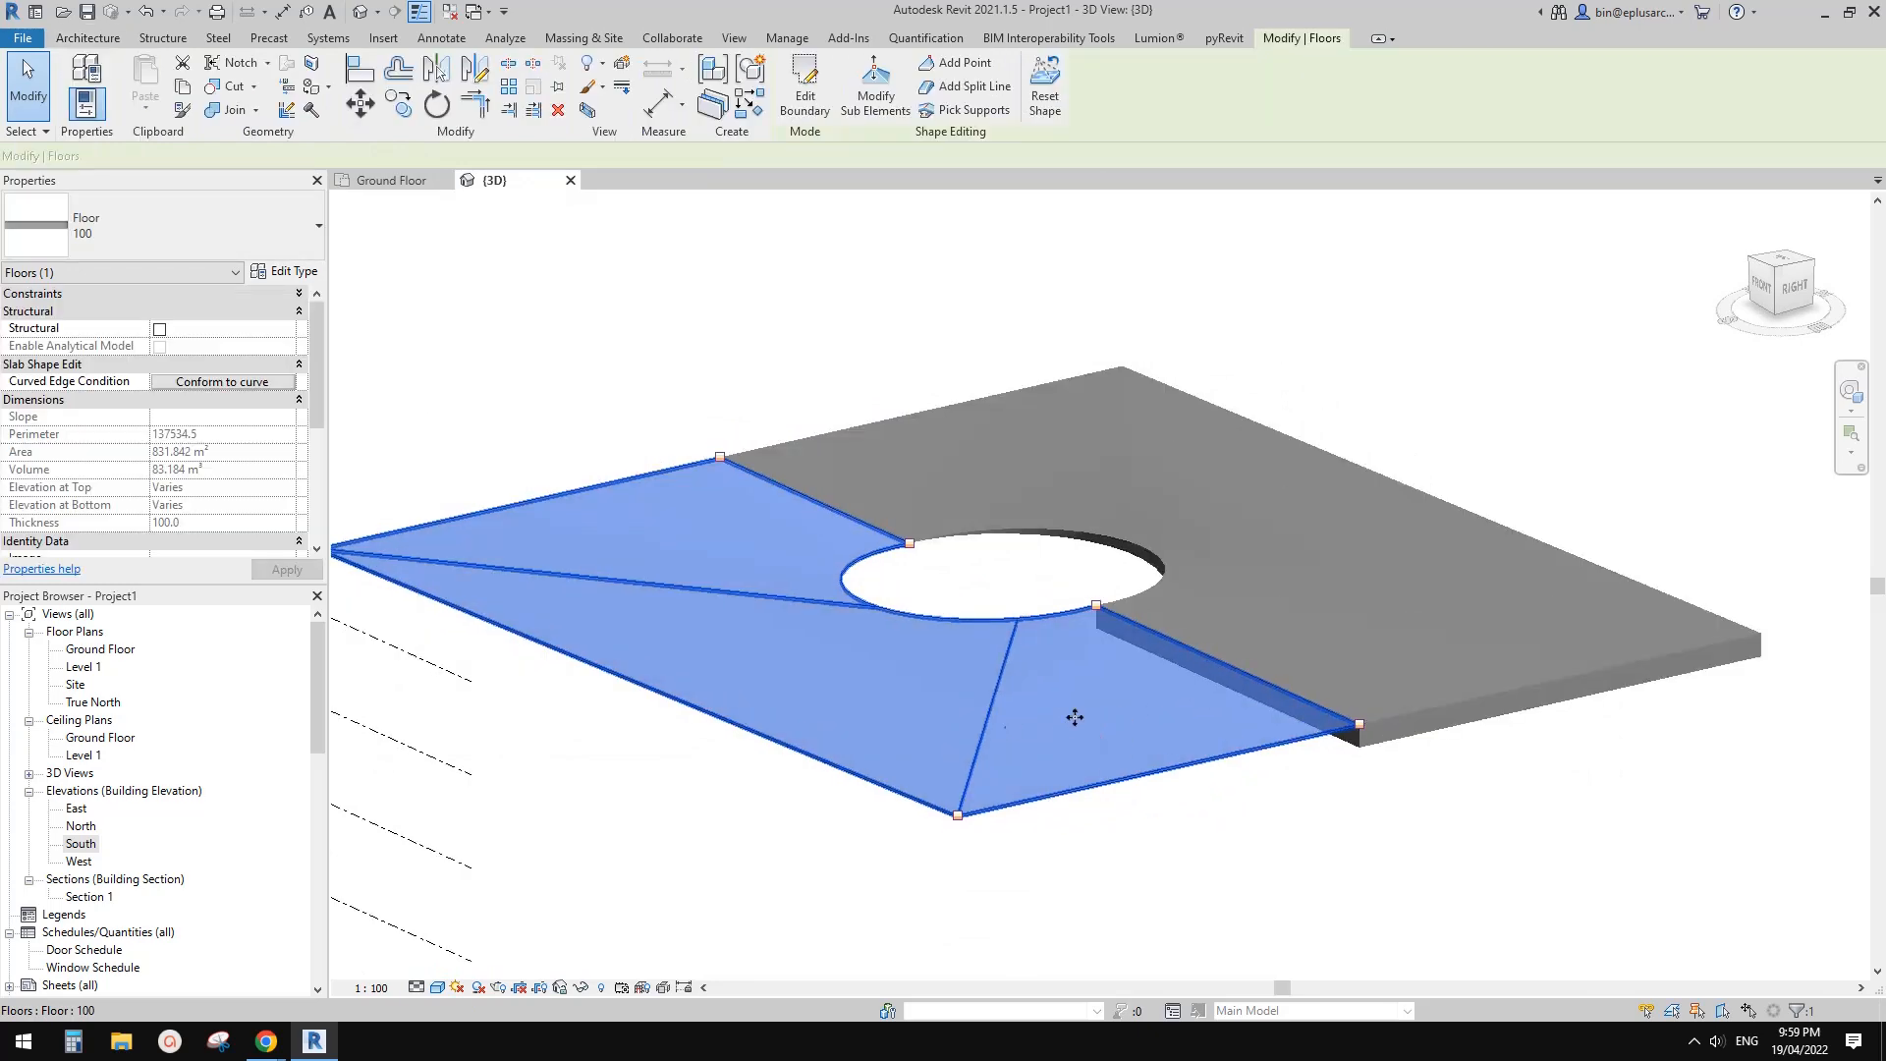
pyautogui.moveTo(1014, 644); pyautogui.dragTo(1098, 641, button='middle')
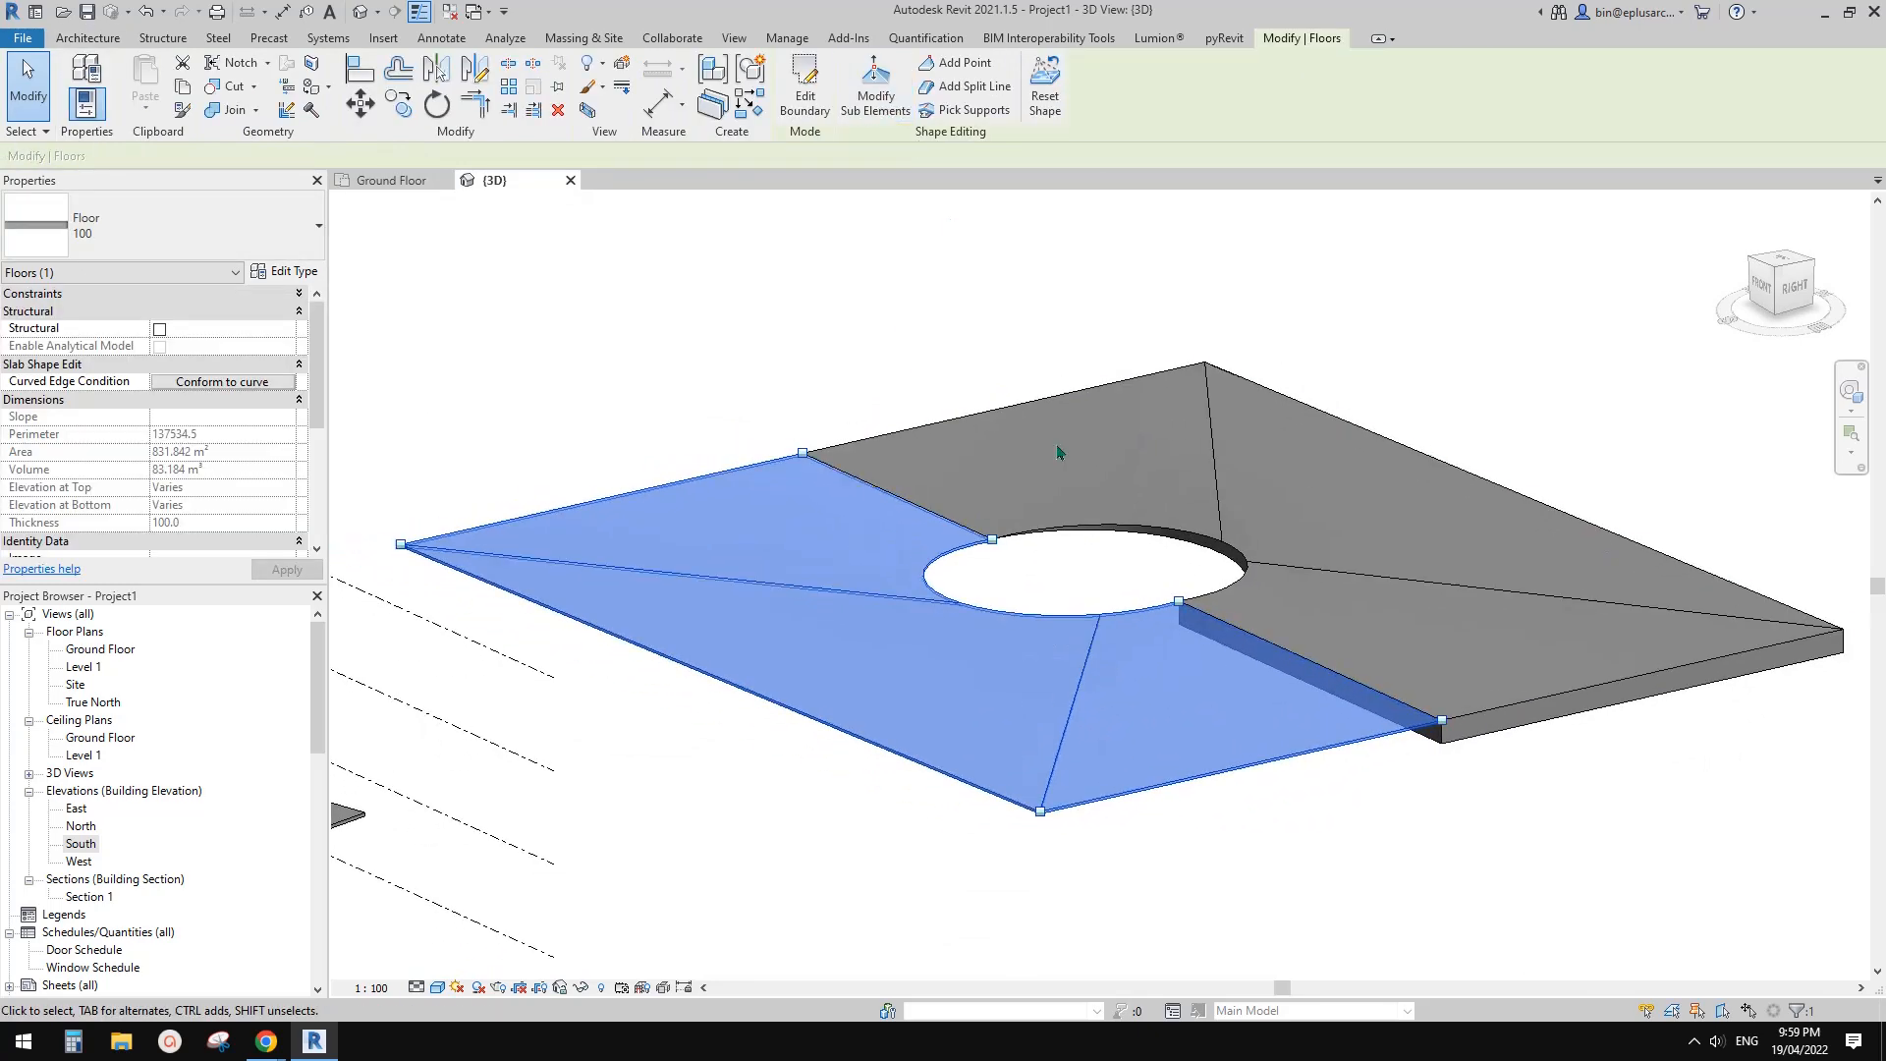
pyautogui.keyDown('shift'); pyautogui.moveTo(1058, 452); pyautogui.dragTo(1133, 650, button='middle'); pyautogui.keyUp('shift')
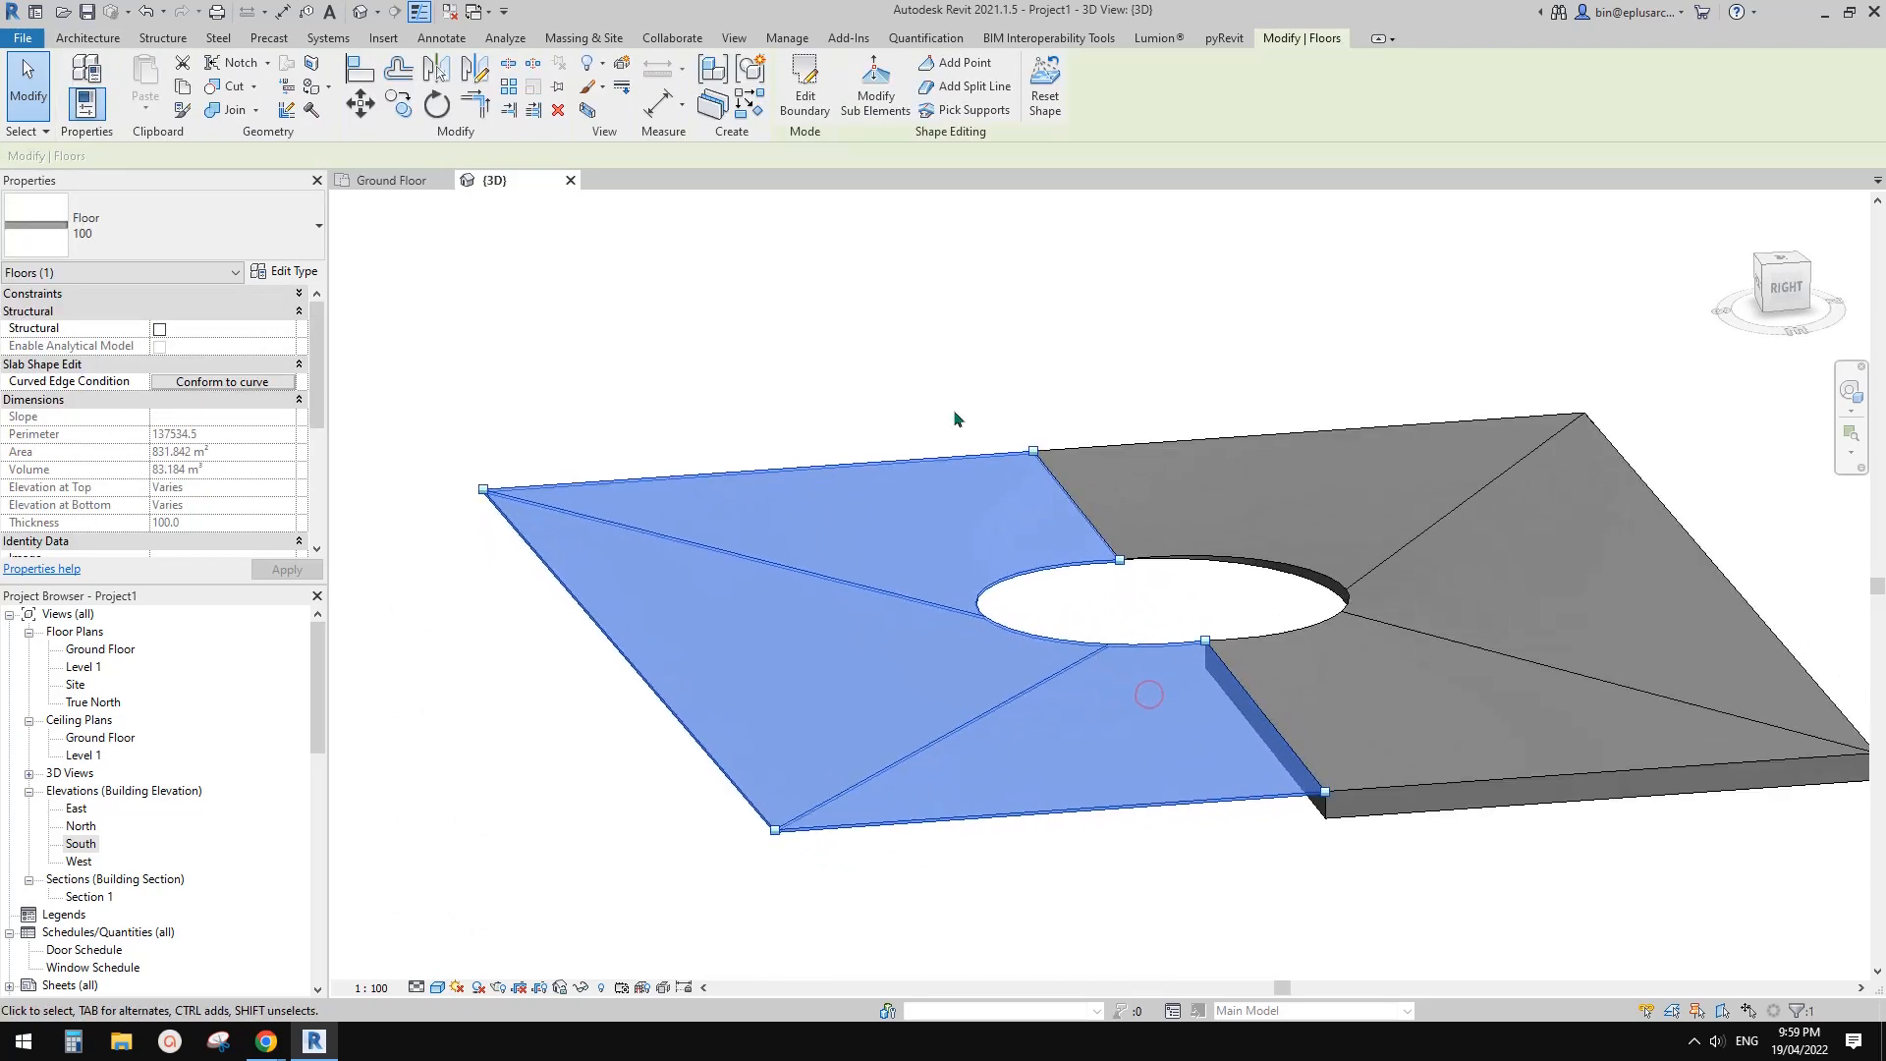
pyautogui.click(1046, 98)
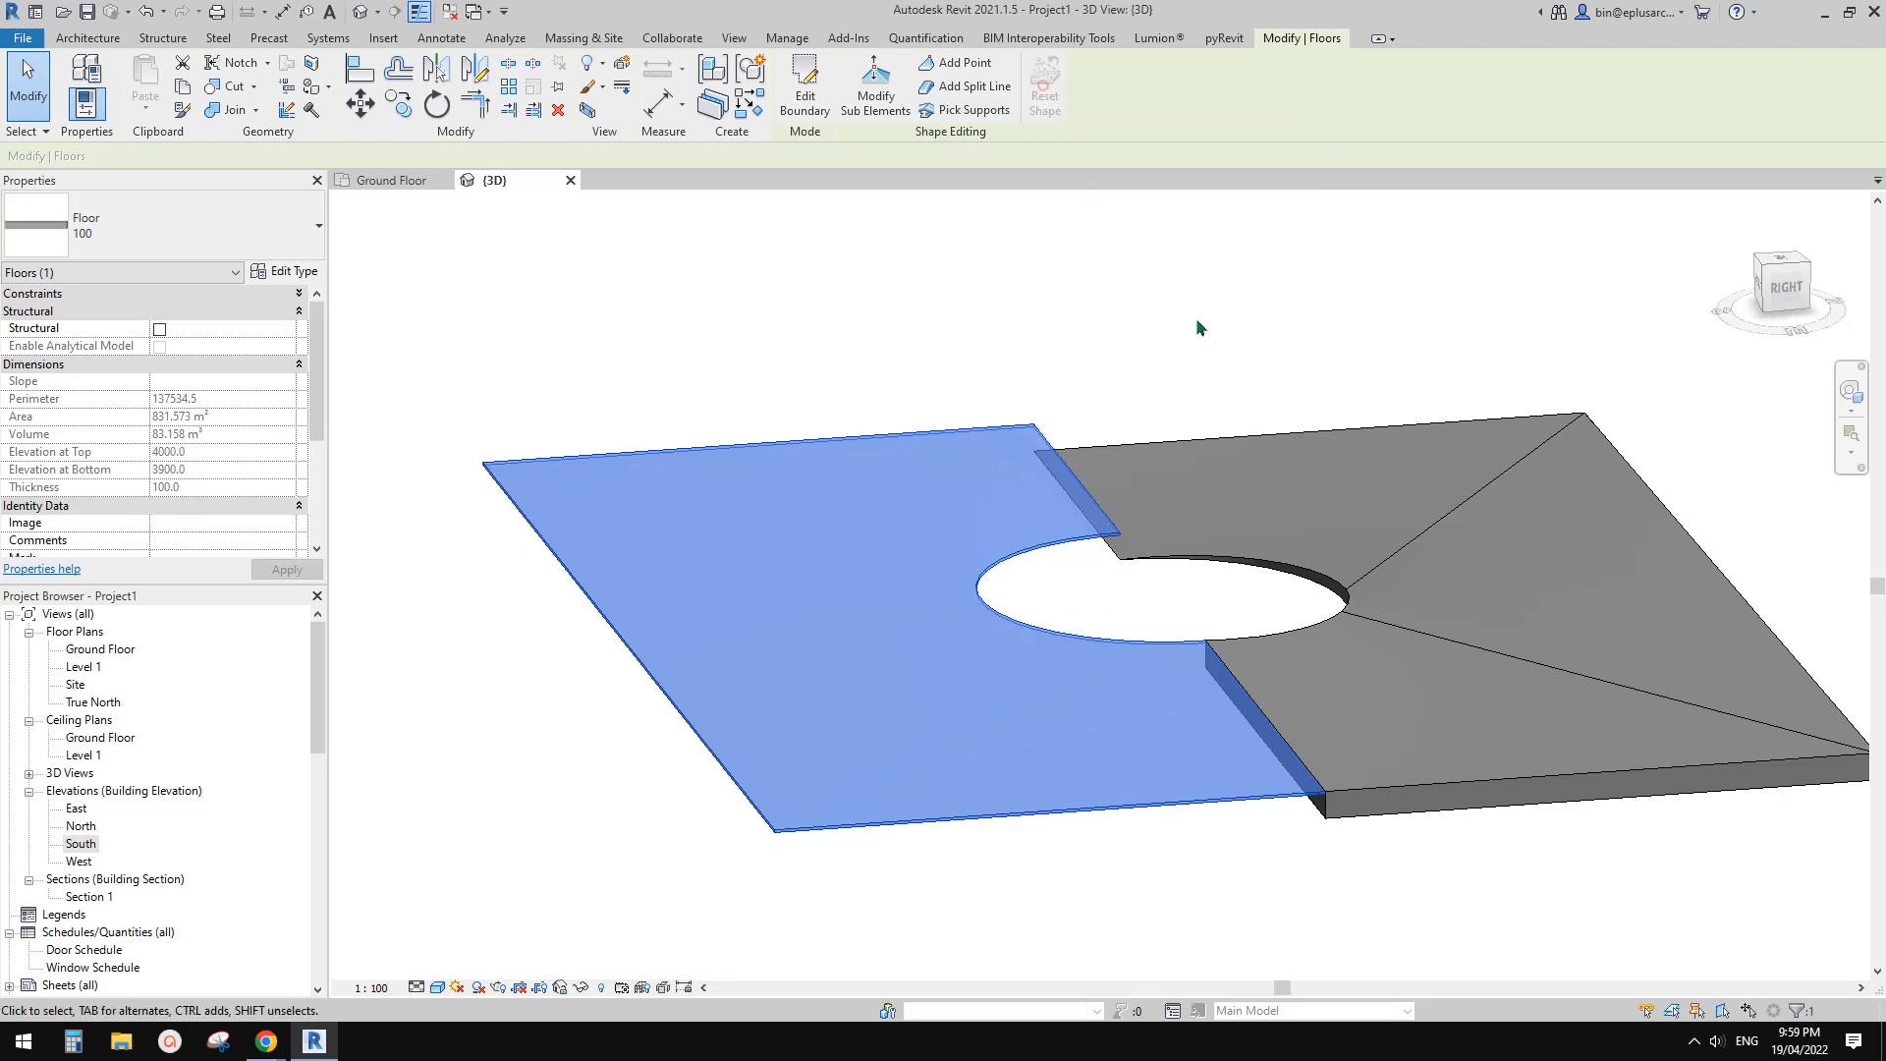
pyautogui.keyDown('shift'); pyautogui.moveTo(1234, 469); pyautogui.dragTo(1237, 626, button='middle'); pyautogui.keyUp('shift')
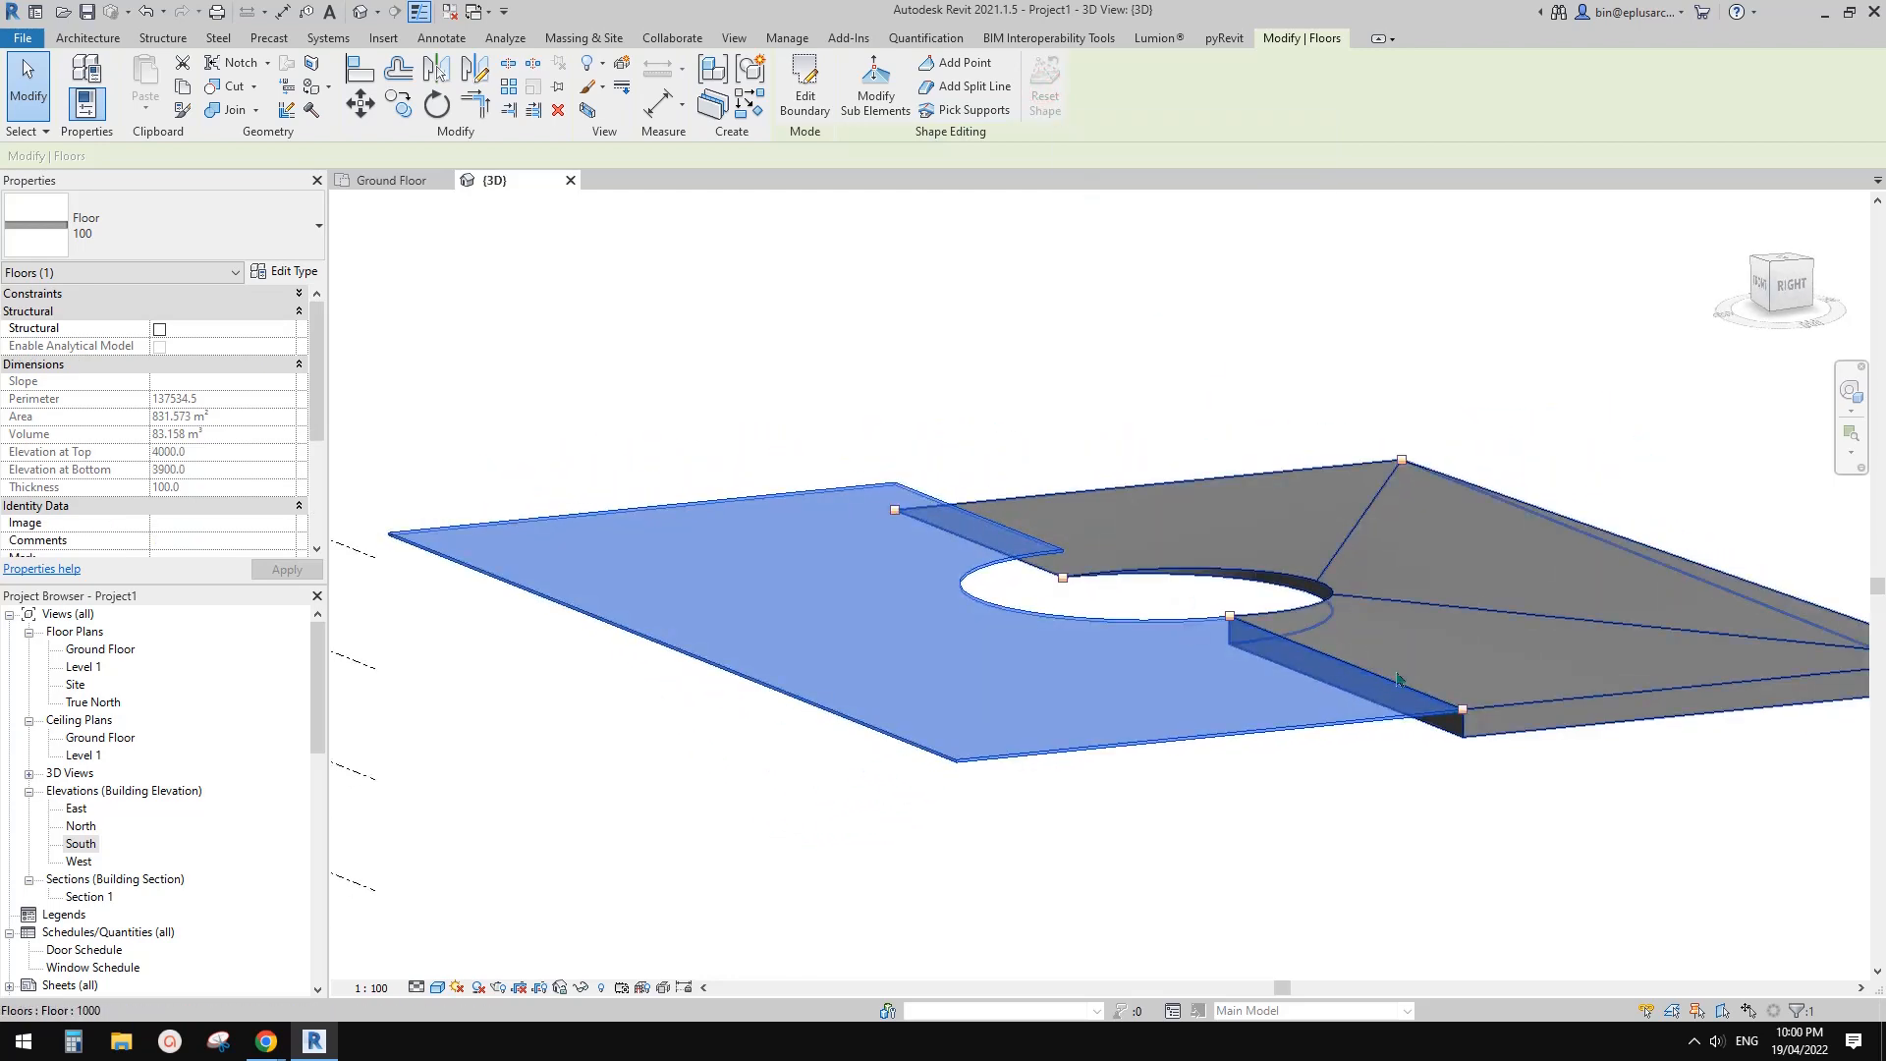
# Modify the thin floor's sub-elements and set its far short edge beside the circular cutout to elevation 1000
pyautogui.scroll(3, 1468, 706)
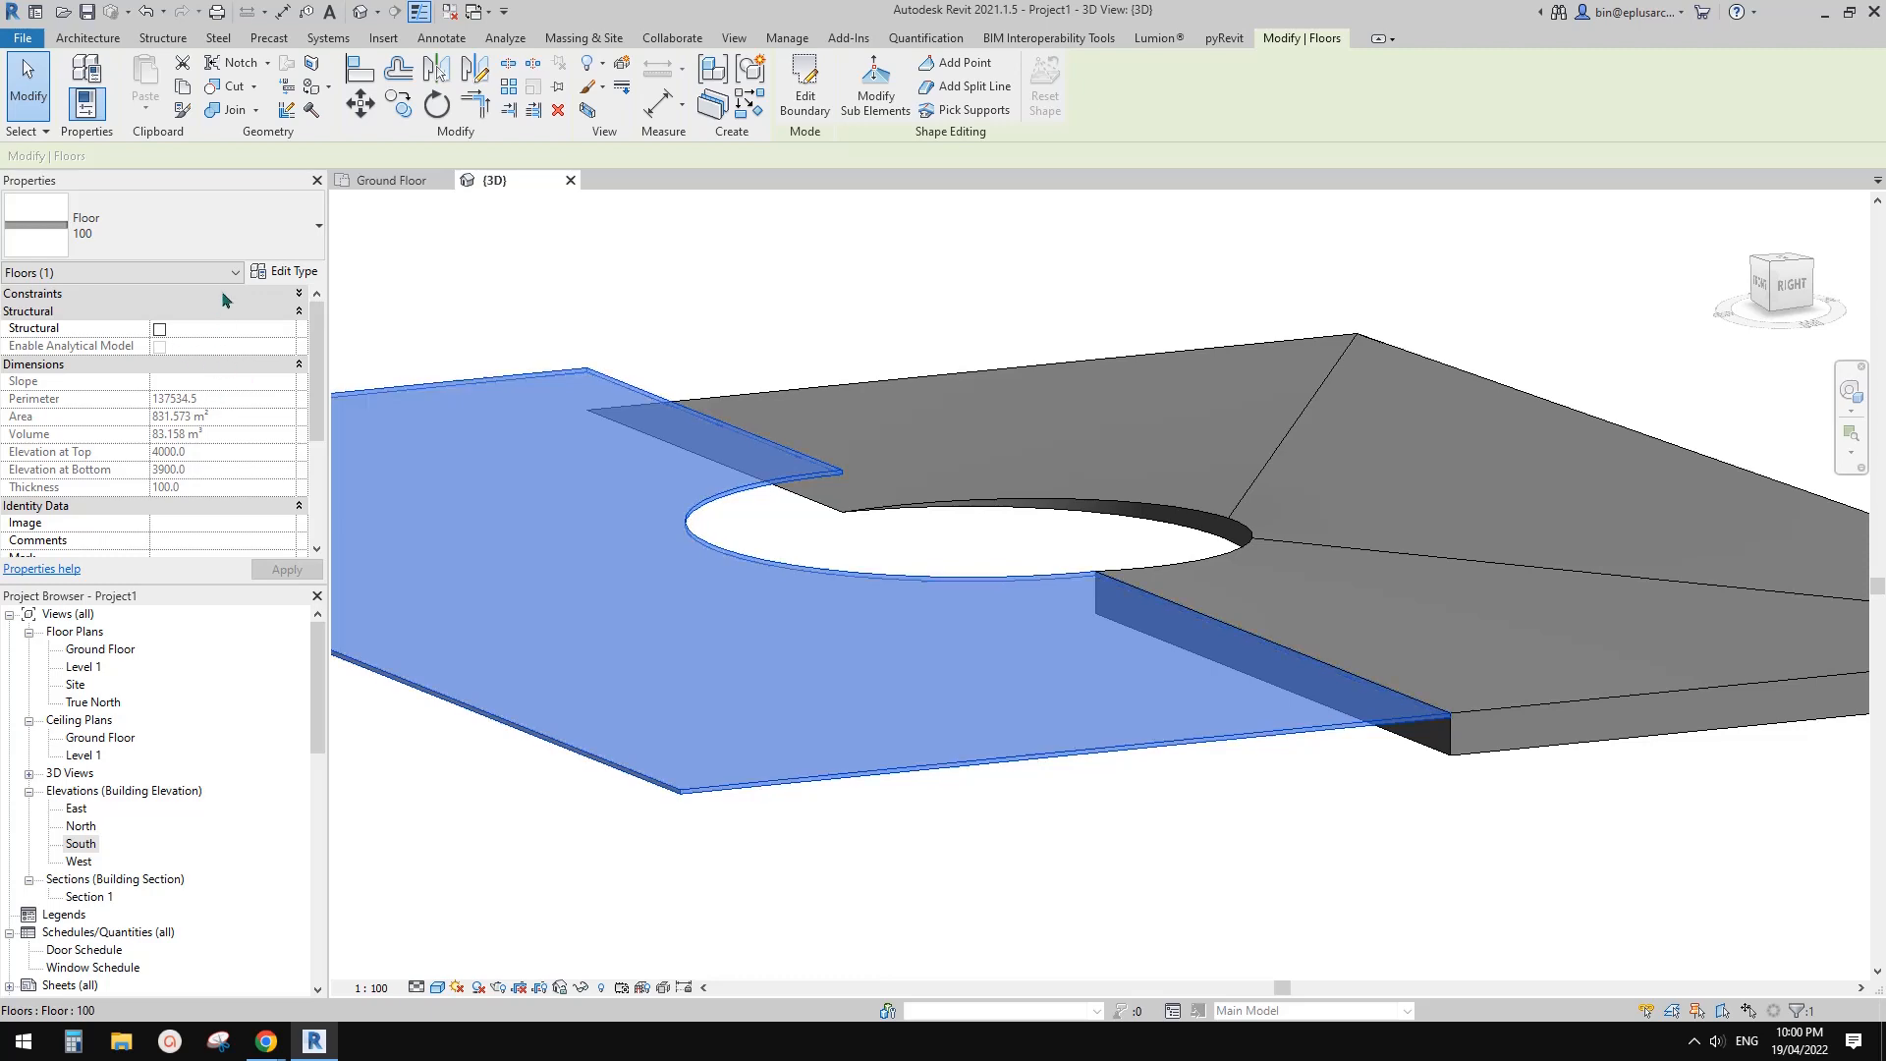
pyautogui.scroll(2, 222, 295)
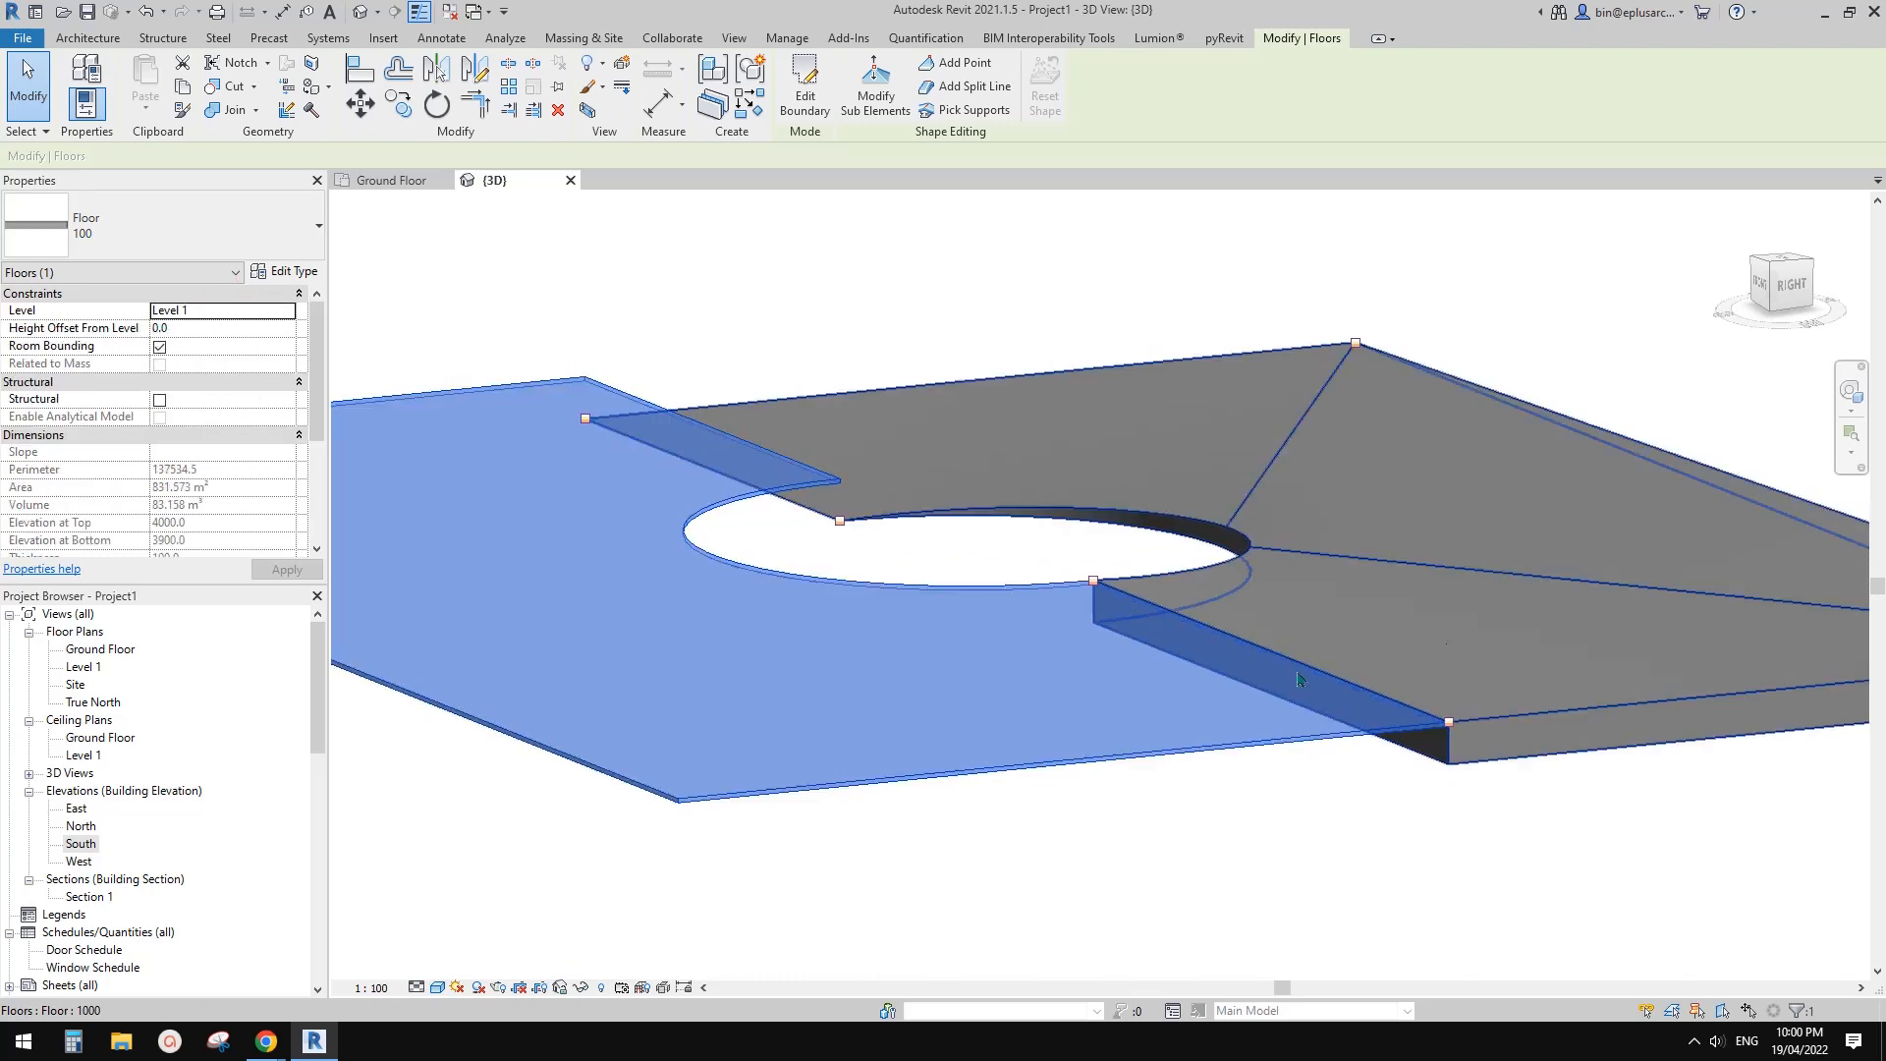
pyautogui.scroll(-1, 1234, 823)
pyautogui.moveTo(1233, 823); pyautogui.dragTo(1089, 782, button='middle')
pyautogui.click(1121, 670)
pyautogui.click(1120, 654)
pyautogui.keyDown('shift'); pyautogui.moveTo(1180, 607); pyautogui.dragTo(1210, 585); pyautogui.keyUp('shift')
pyautogui.keyDown('shift'); pyautogui.moveTo(1210, 586); pyautogui.dragTo(1228, 578, button='middle'); pyautogui.keyUp('shift')
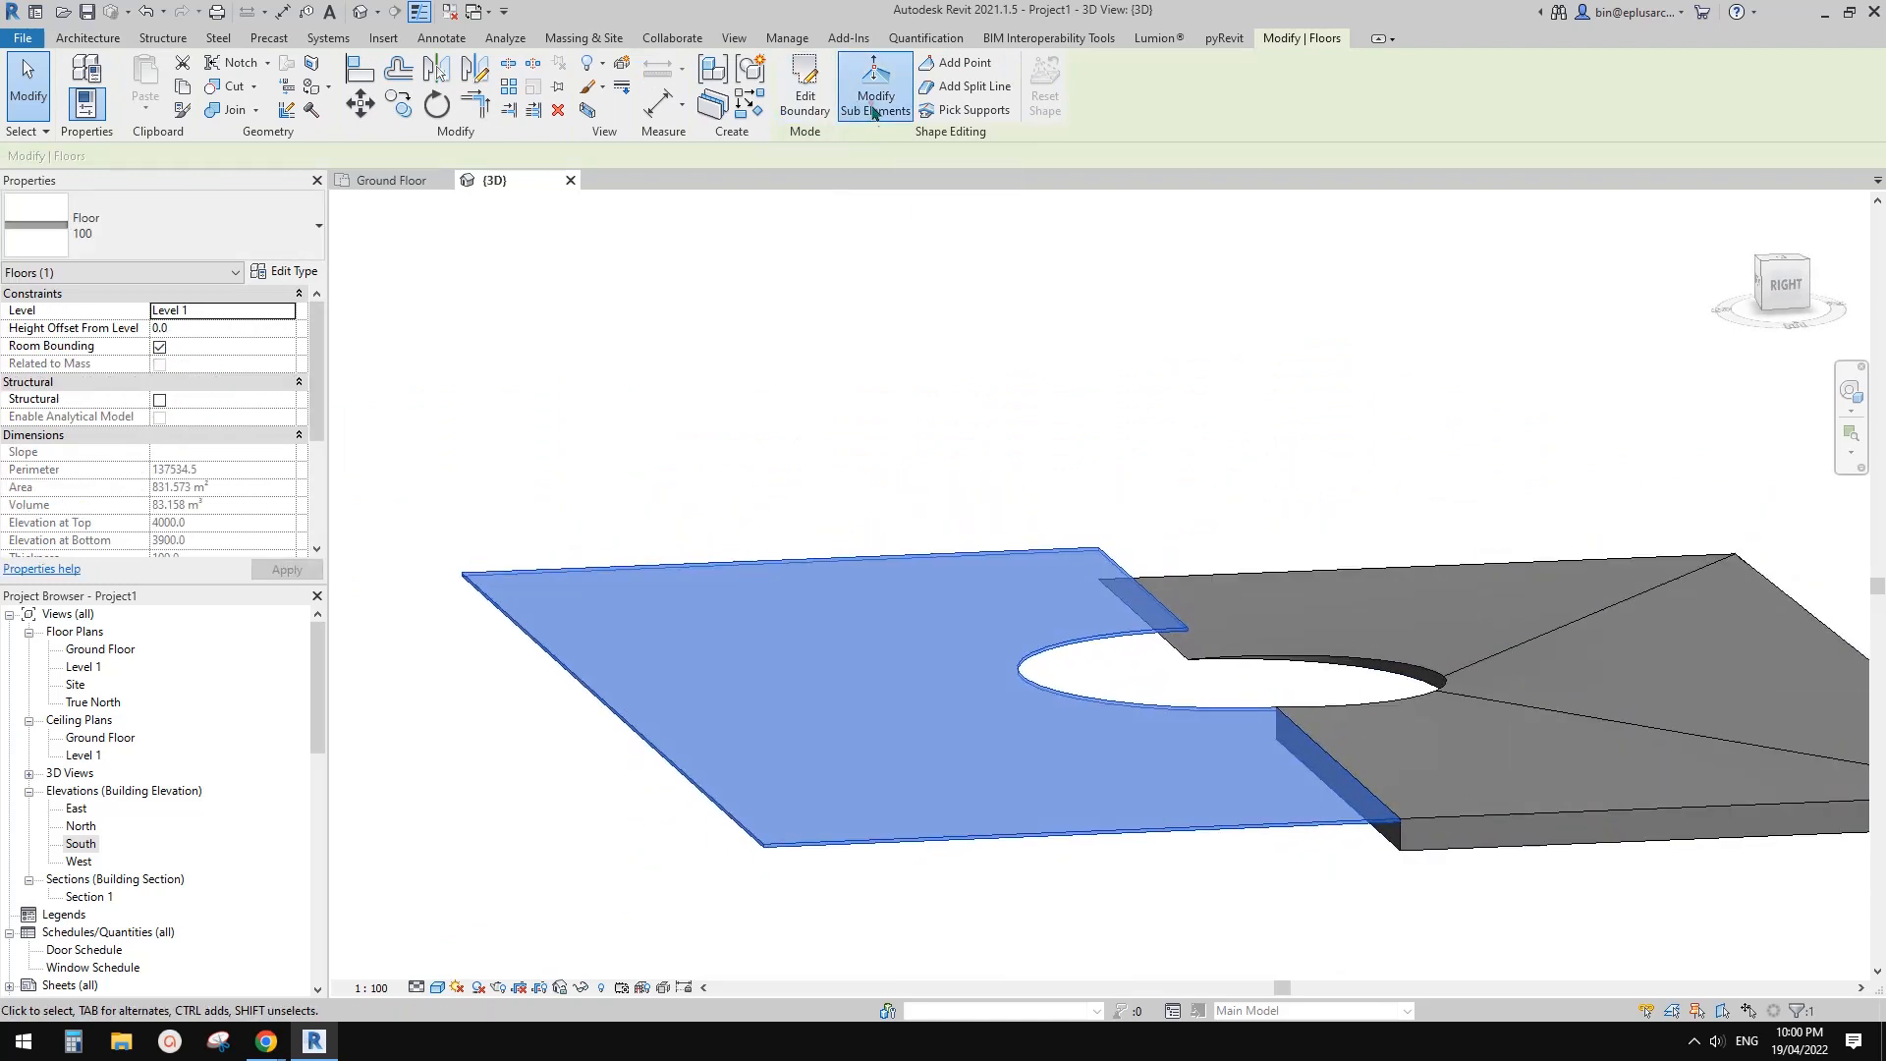
pyautogui.click(873, 111)
pyautogui.click(1157, 586)
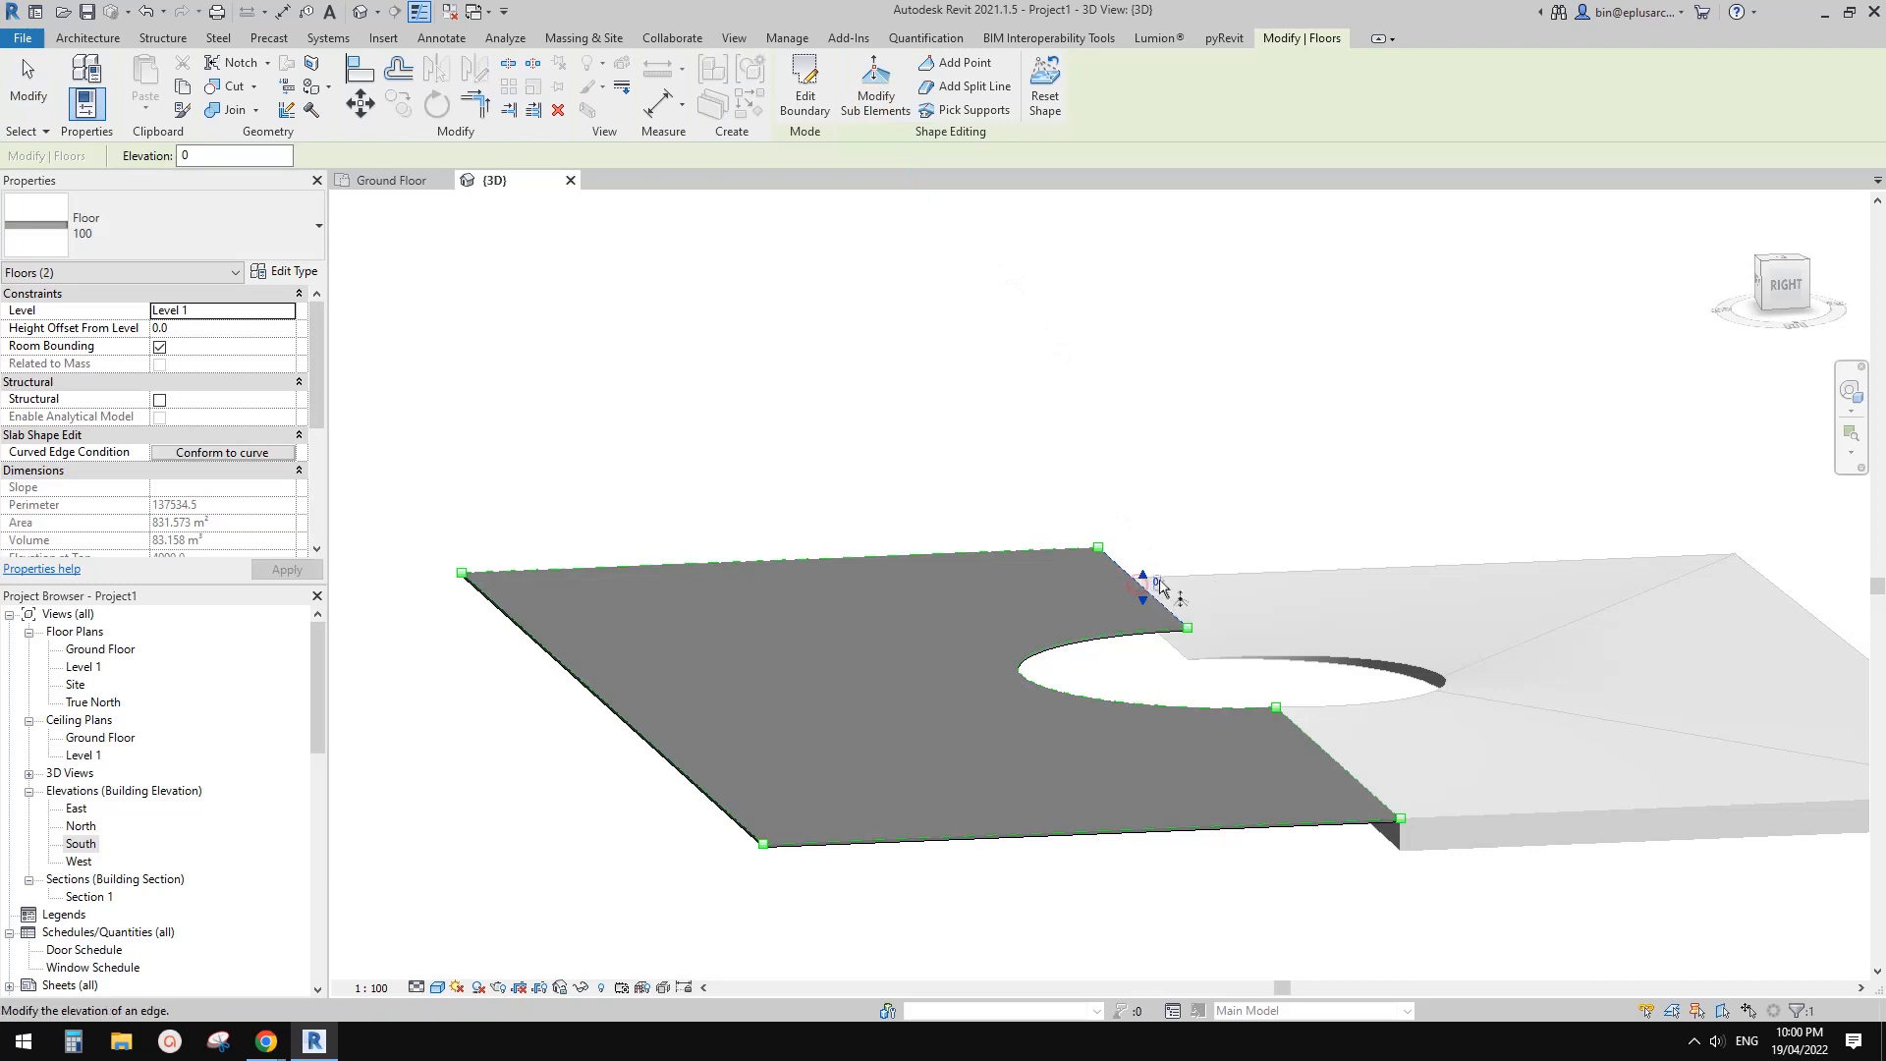
pyautogui.write('1000')
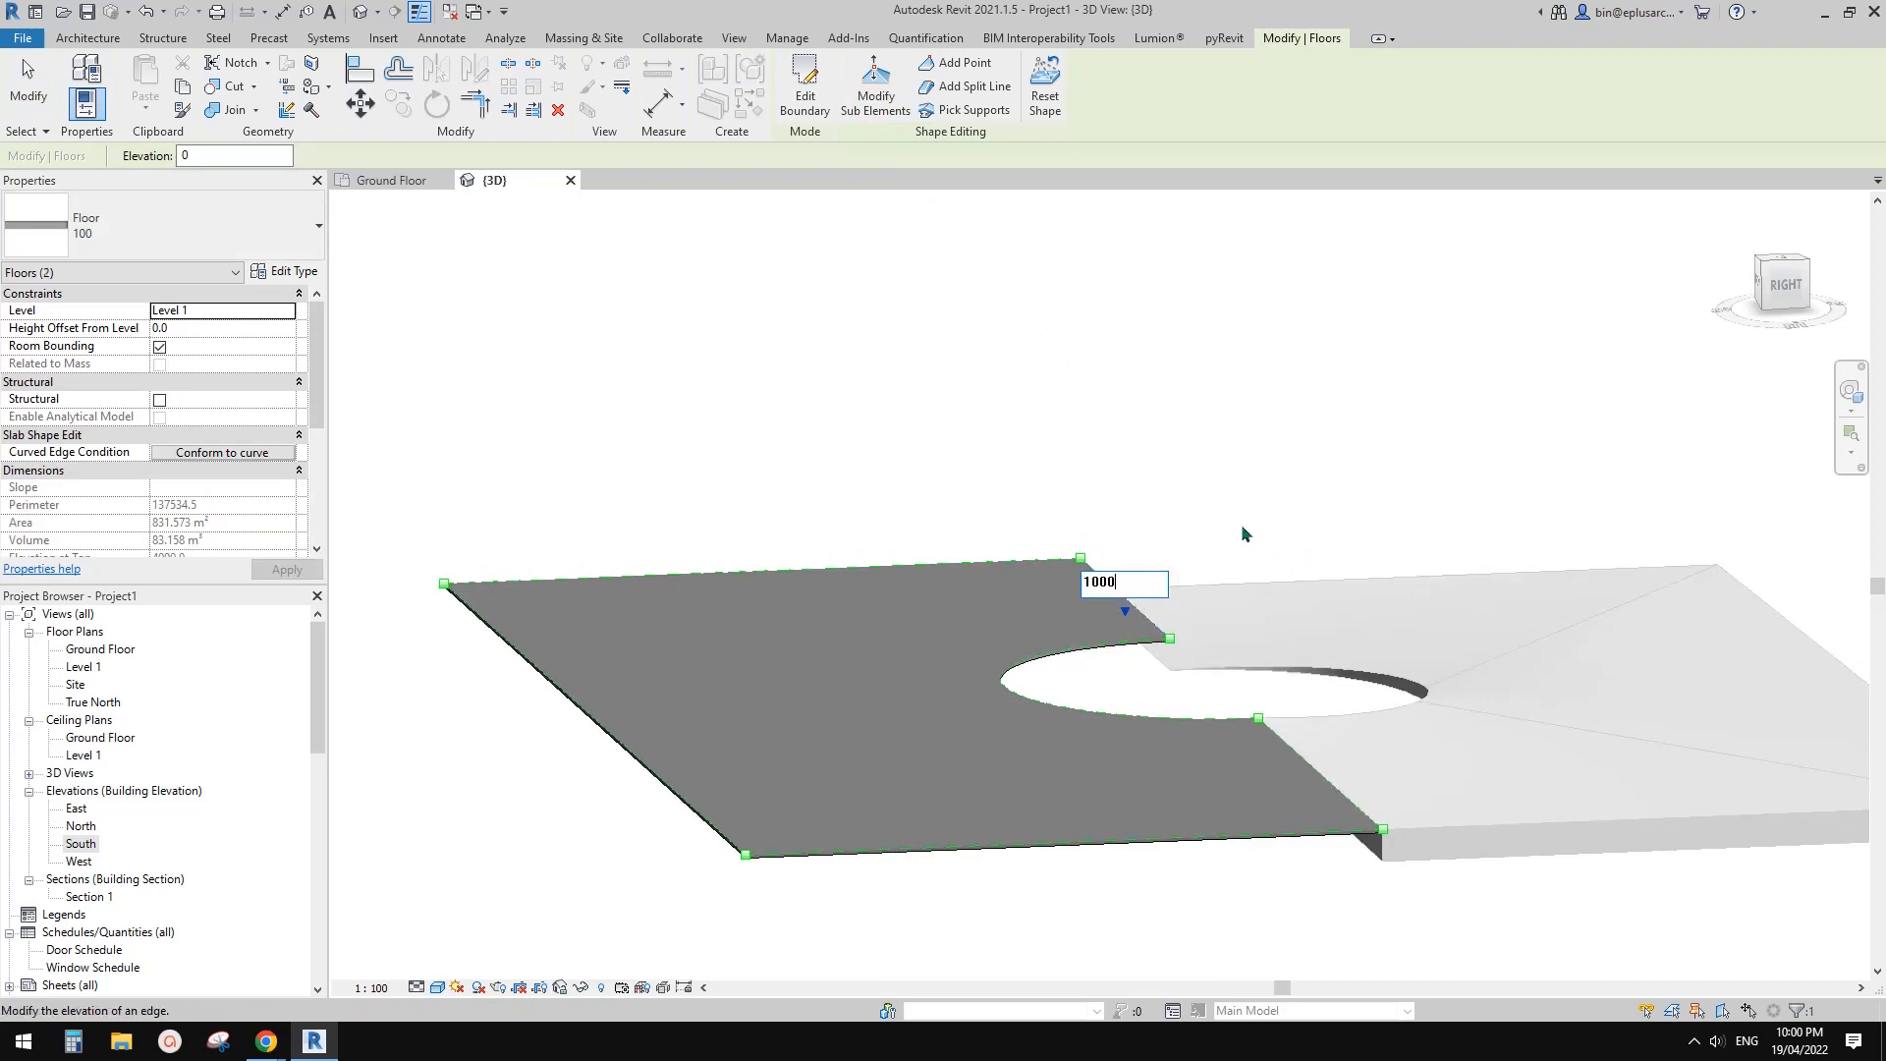
pyautogui.press('Return')
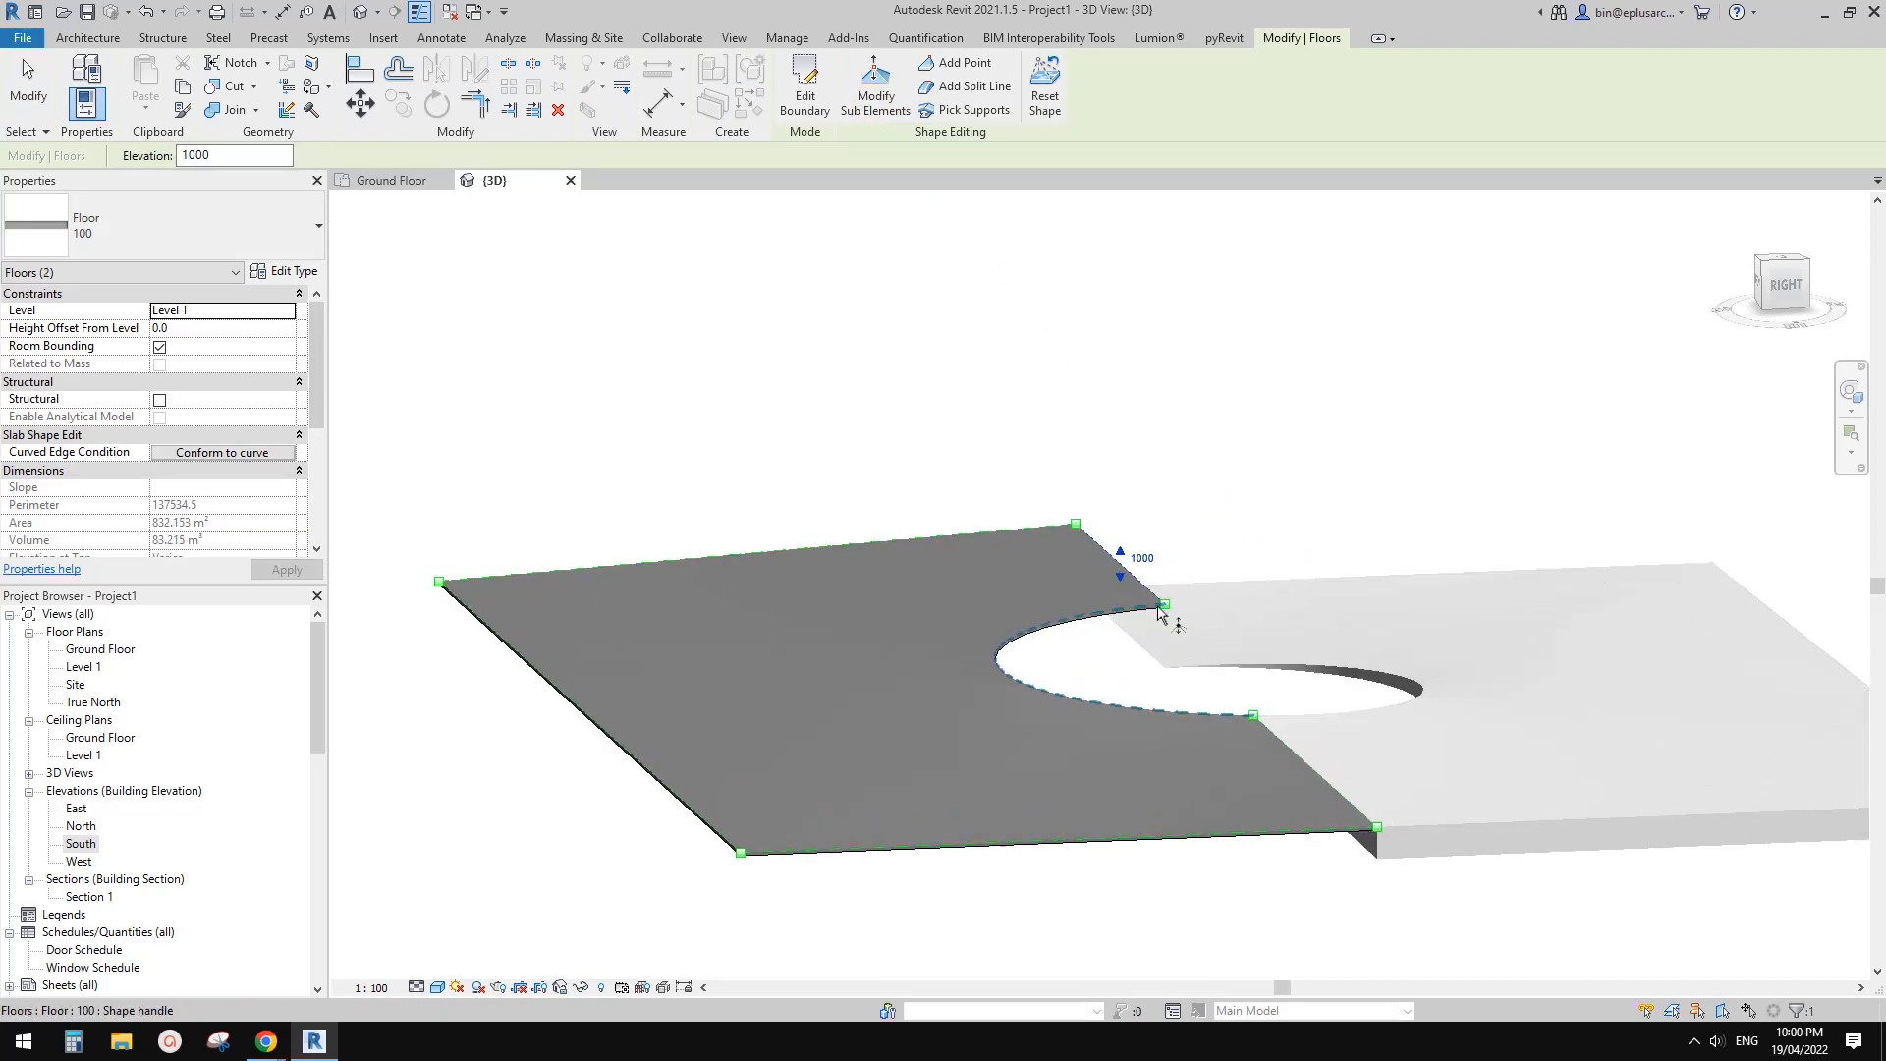
# Set the thin floor's outer corner point on the raised side to elevation 1000 and leave shape editing
pyautogui.keyDown('shift'); pyautogui.moveTo(1197, 564); pyautogui.dragTo(1045, 751, button='middle'); pyautogui.keyUp('shift')
pyautogui.keyDown('shift'); pyautogui.moveTo(1124, 638); pyautogui.dragTo(839, 645, button='middle'); pyautogui.keyUp('shift')
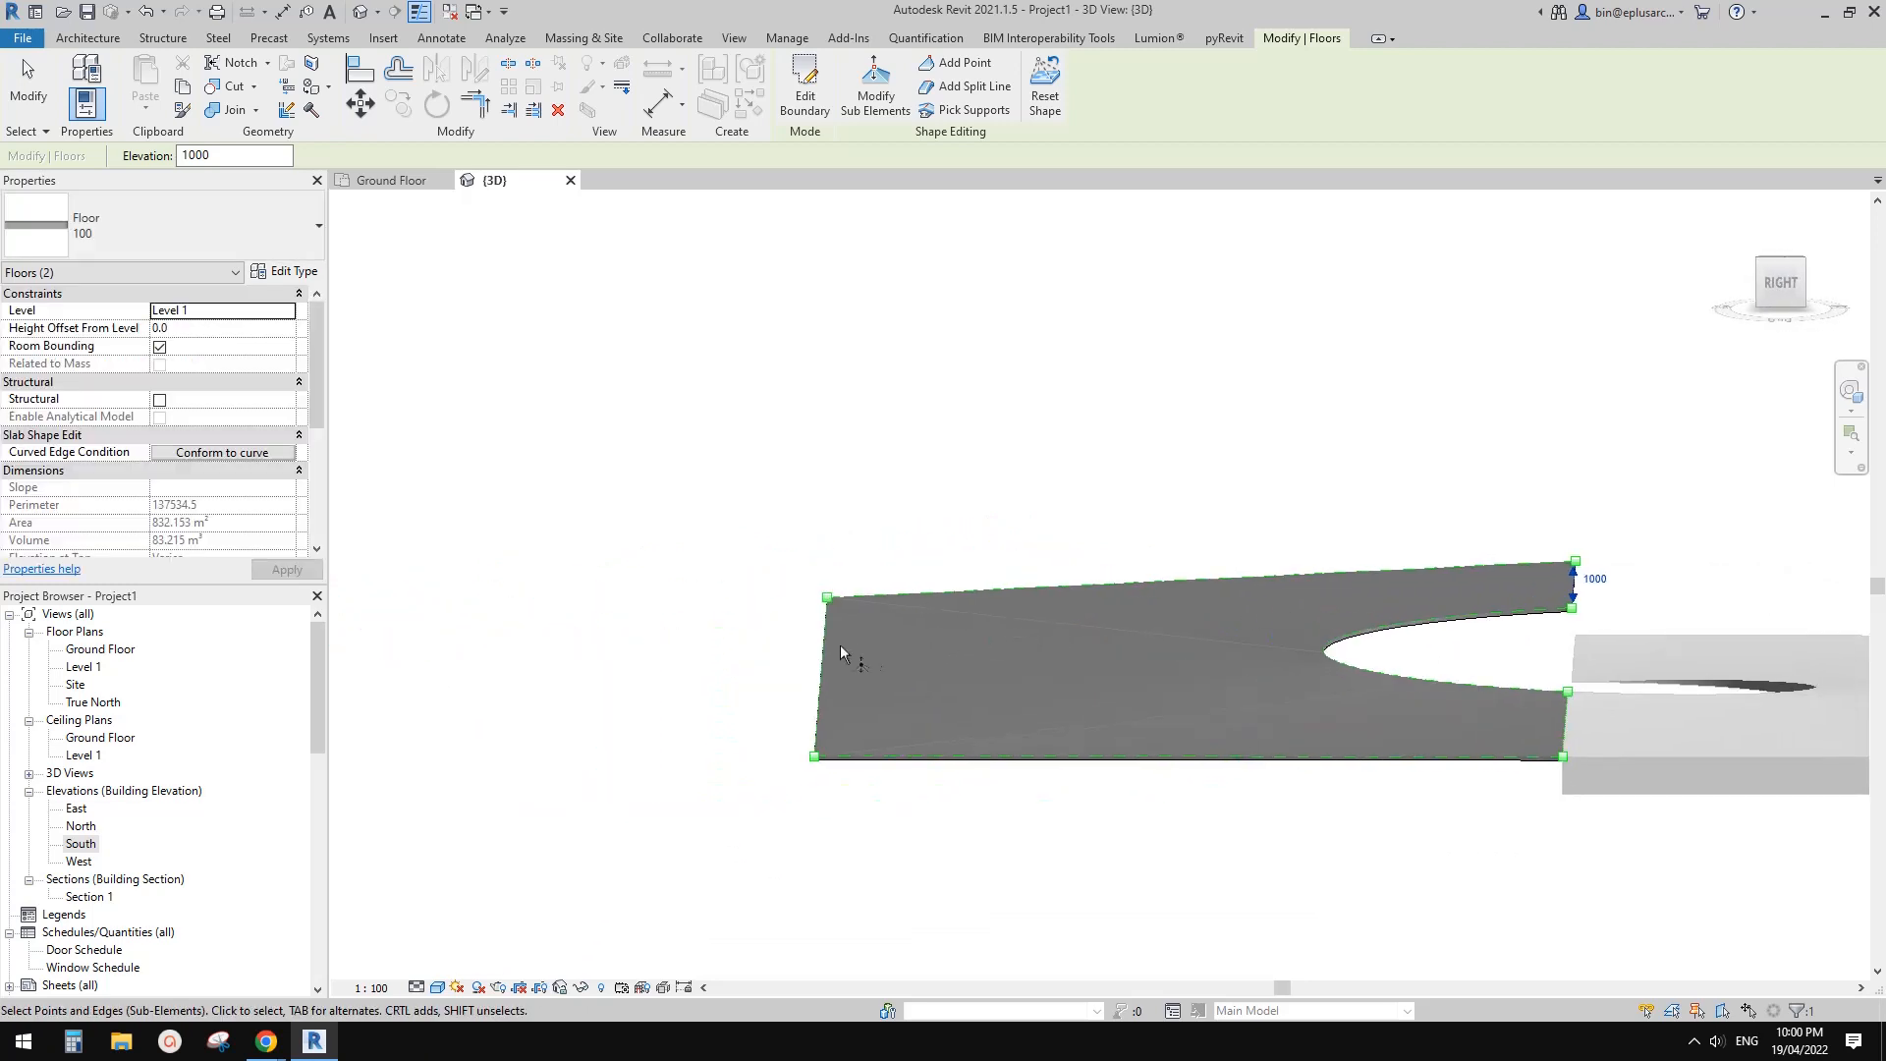
pyautogui.moveTo(745, 553); pyautogui.dragTo(858, 609)
pyautogui.moveTo(1006, 575); pyautogui.dragTo(1158, 717, button='middle')
pyautogui.write('1000')
pyautogui.press('Return')
pyautogui.scroll(3, 1356, 720)
pyautogui.press('Escape')
pyautogui.press('Escape')
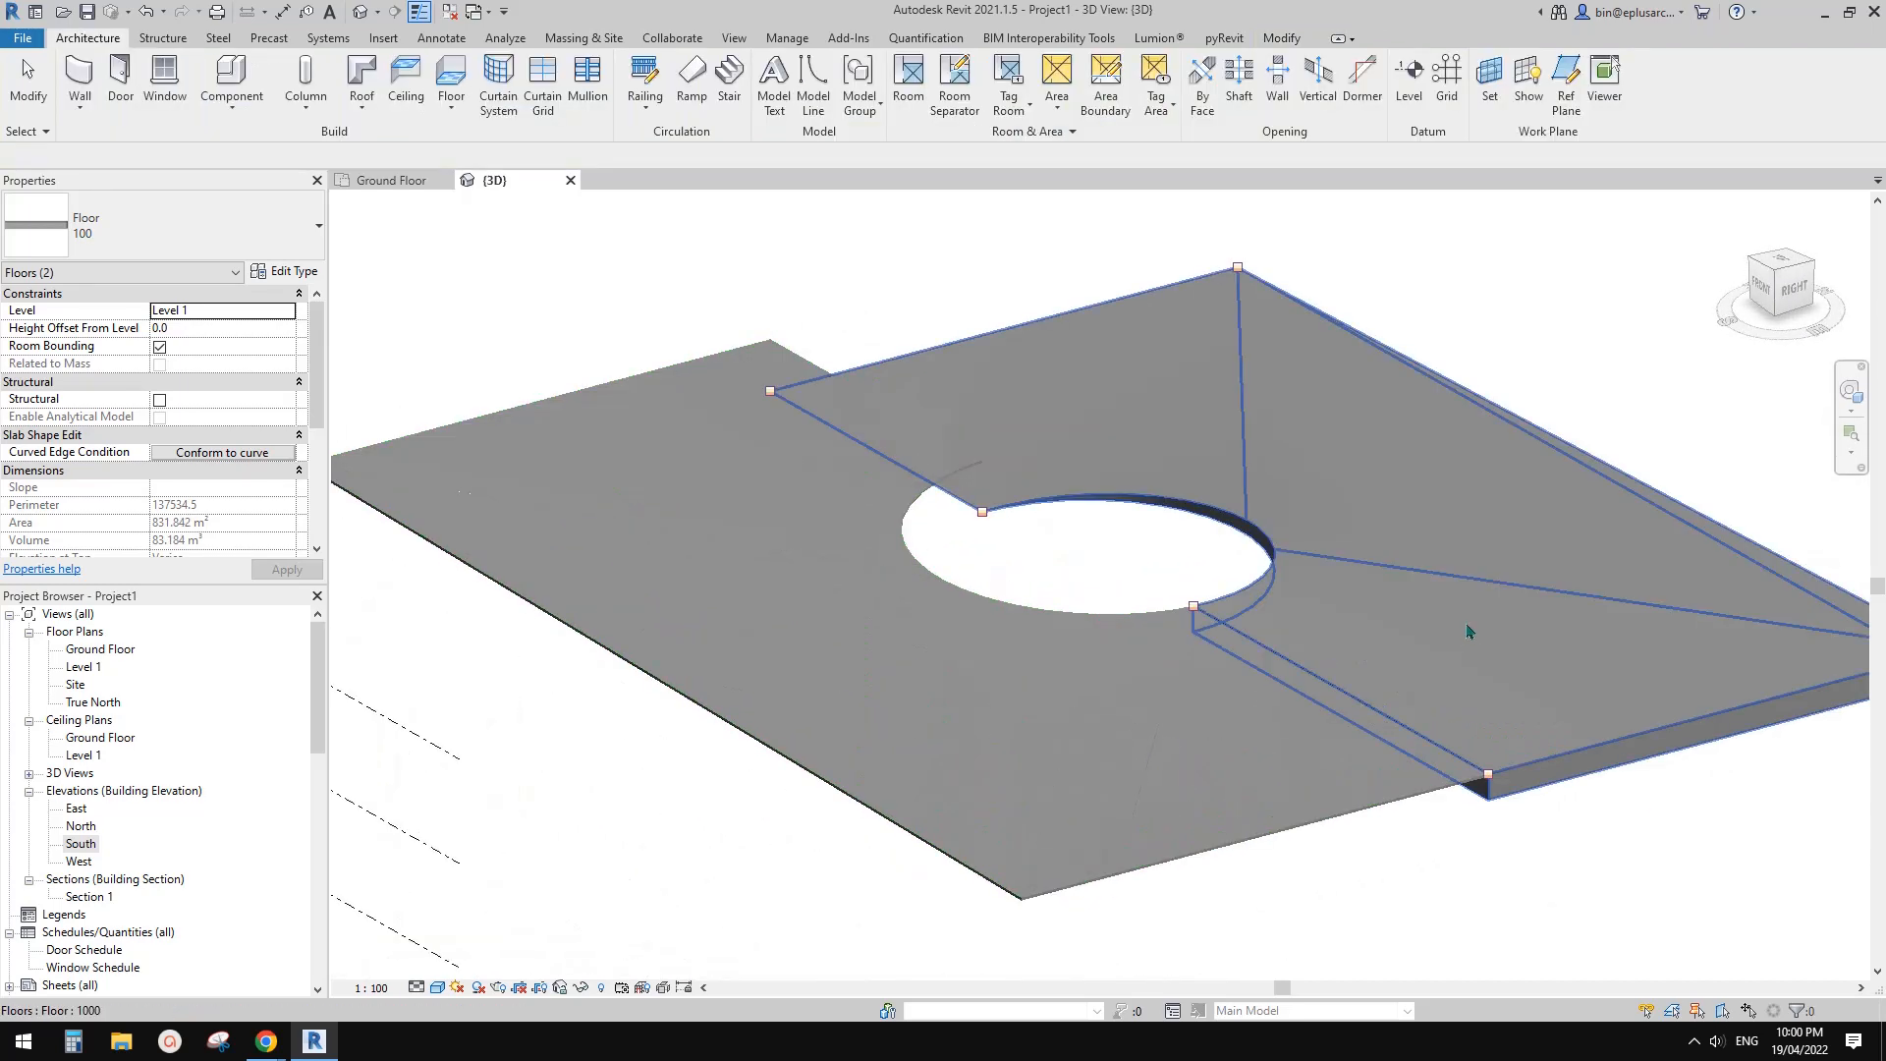
# Join the geometry of the thin floor with the adjoining 1000 mm floor
pyautogui.moveTo(1452, 670); pyautogui.dragTo(1360, 661, button='middle')
pyautogui.keyDown('shift'); pyautogui.moveTo(1558, 797); pyautogui.dragTo(1556, 805, button='middle'); pyautogui.keyUp('shift')
pyautogui.scroll(2, 1381, 762)
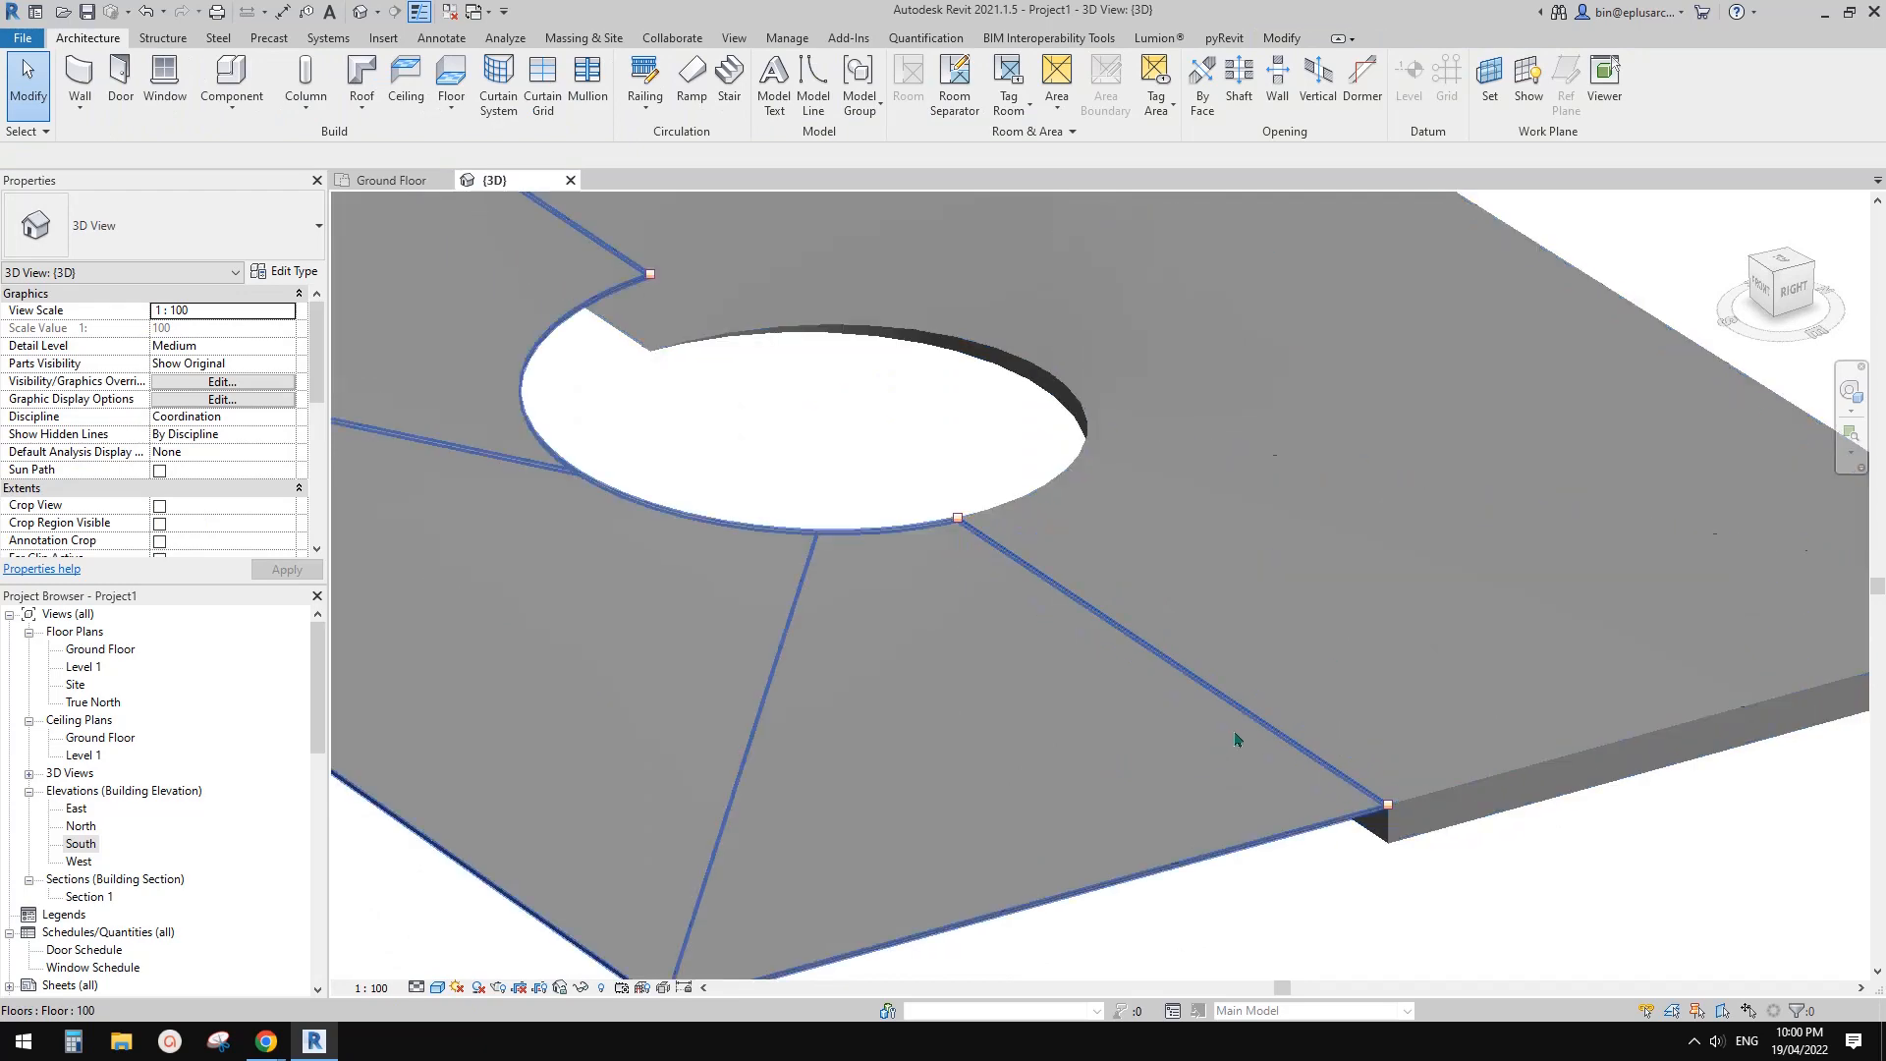
pyautogui.scroll(-2, 1226, 744)
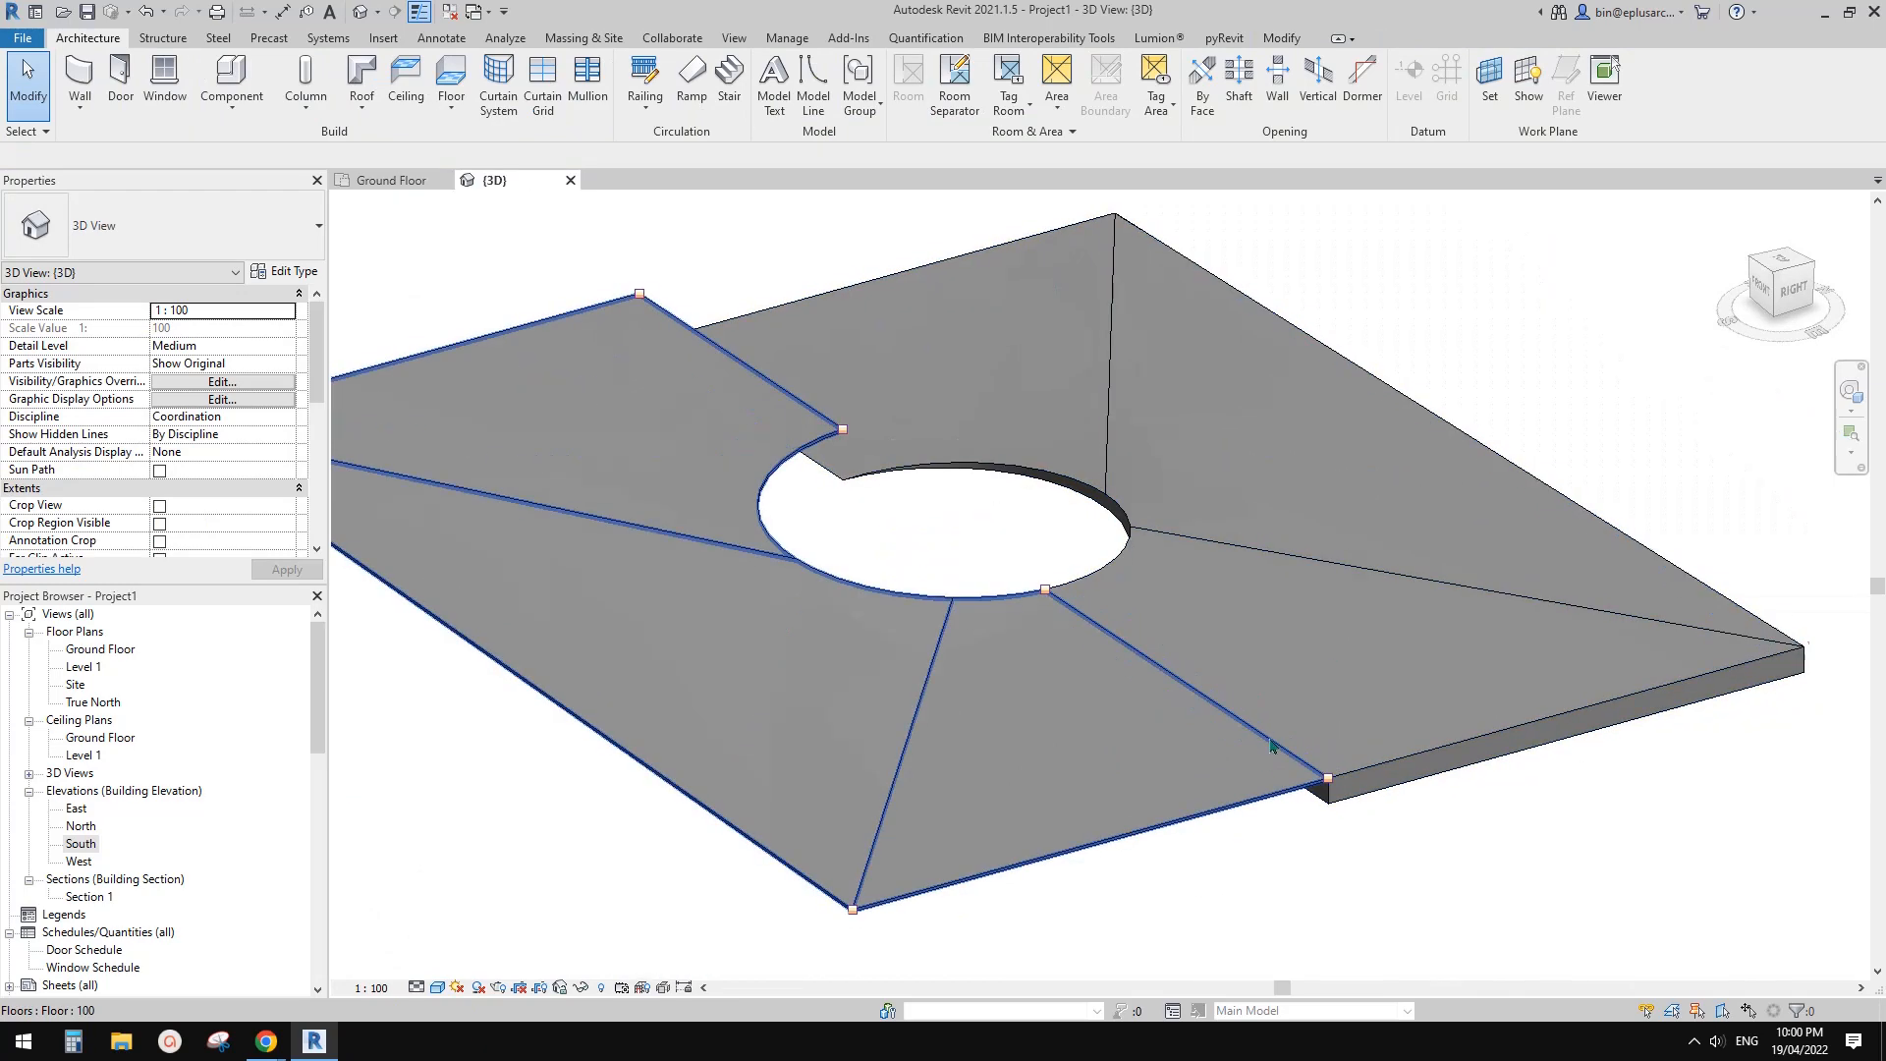
pyautogui.click(1287, 40)
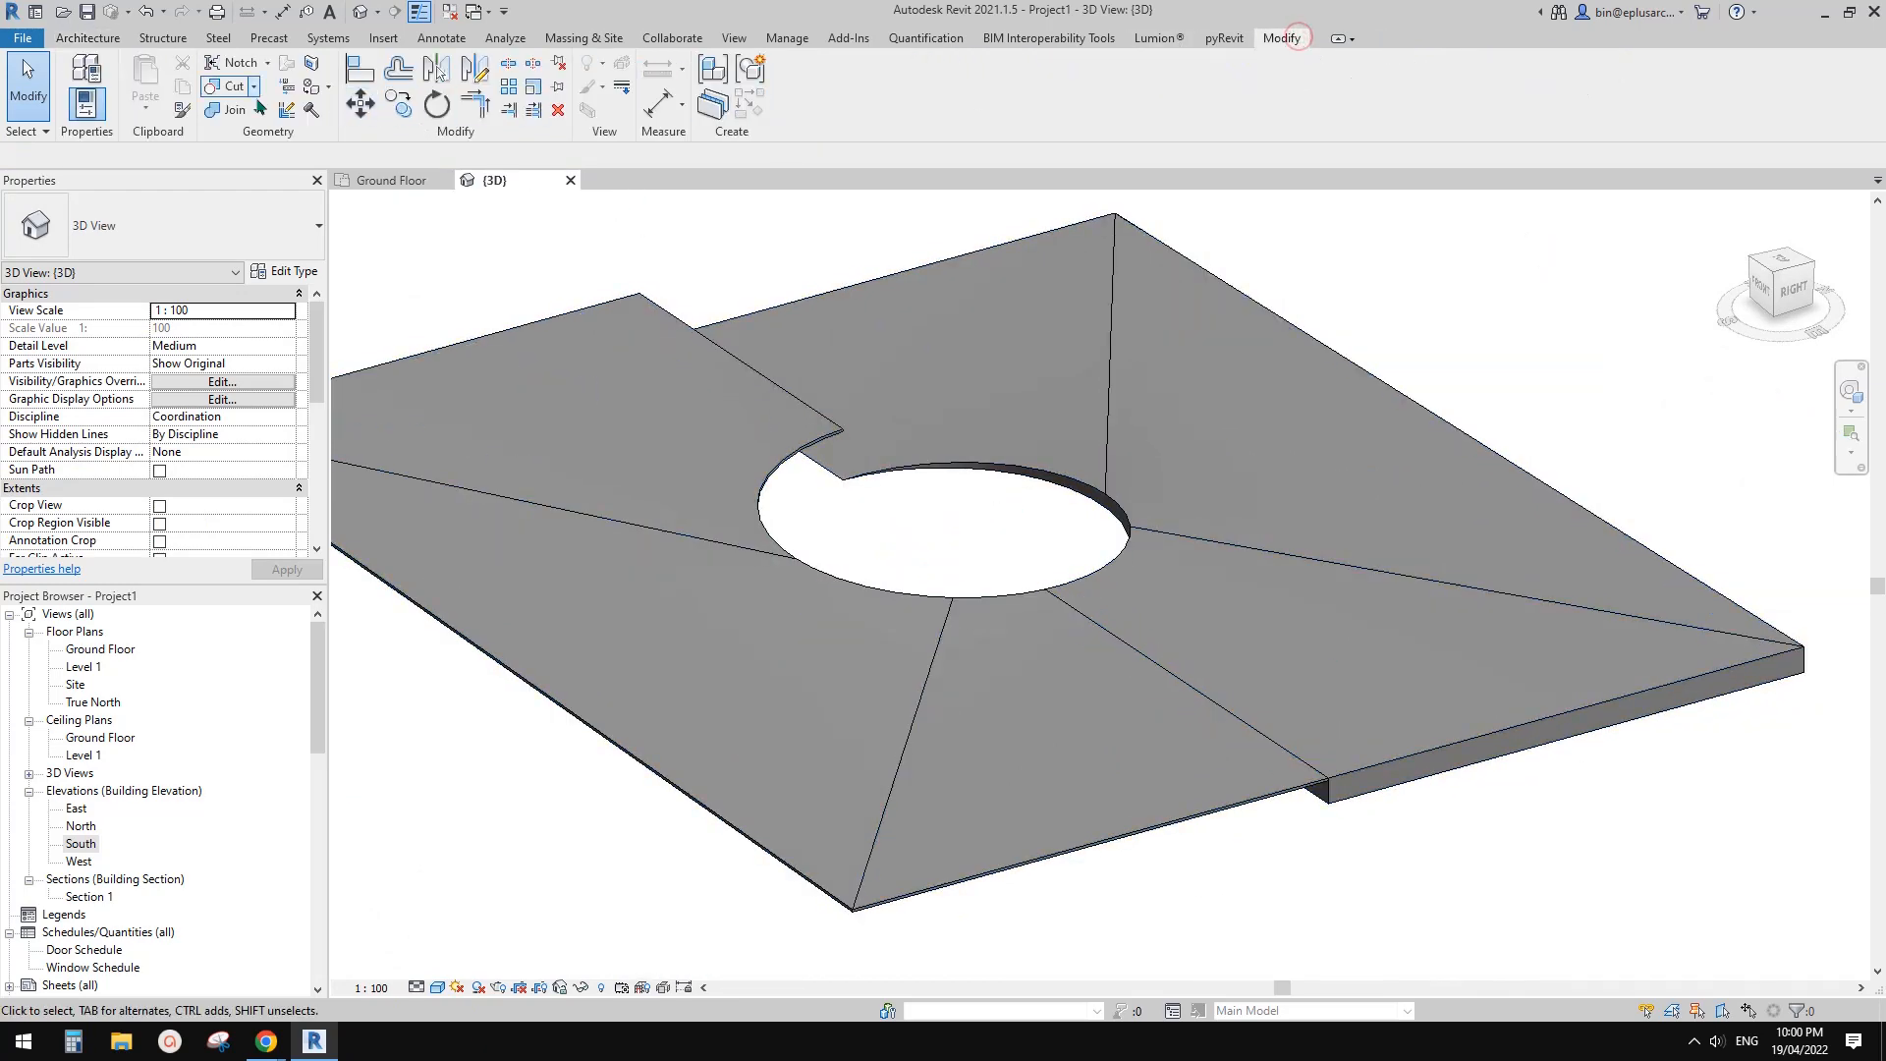
pyautogui.click(1101, 684)
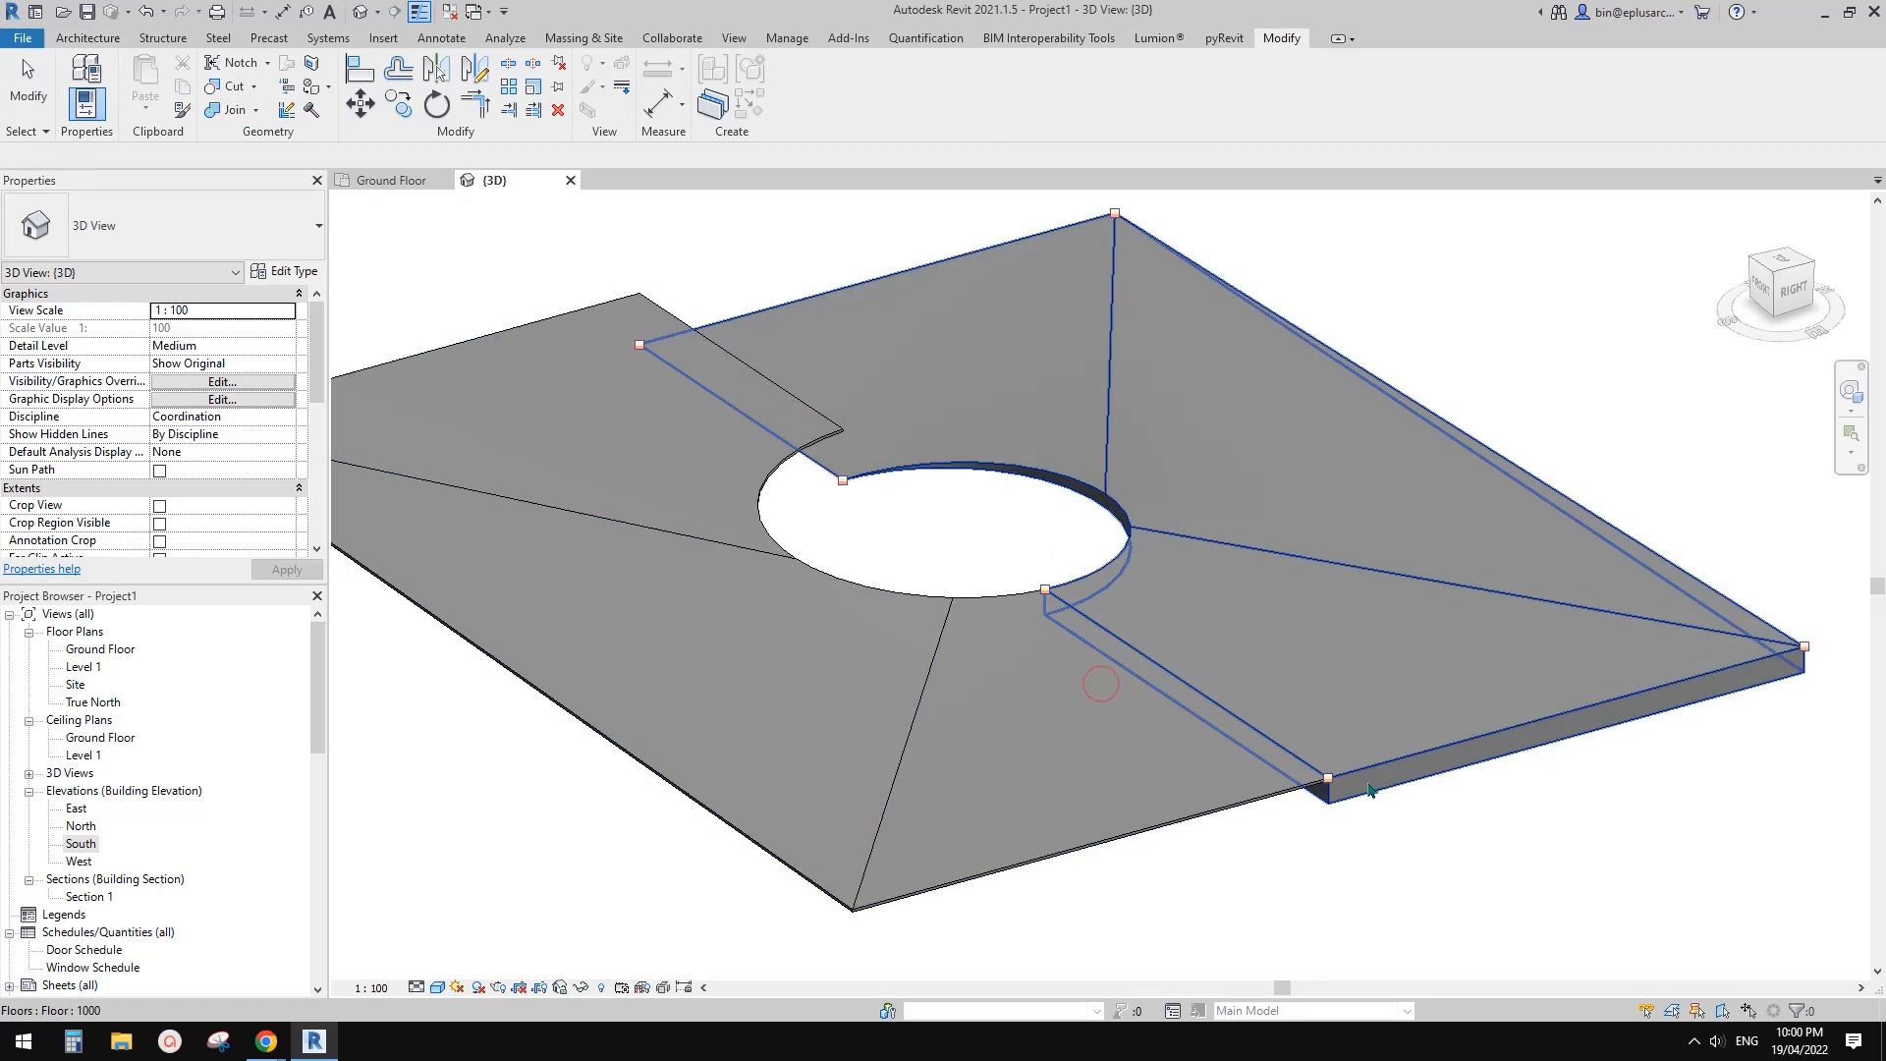
pyautogui.keyDown('shift'); pyautogui.moveTo(1371, 789); pyautogui.dragTo(1492, 781, button='middle'); pyautogui.keyUp('shift')
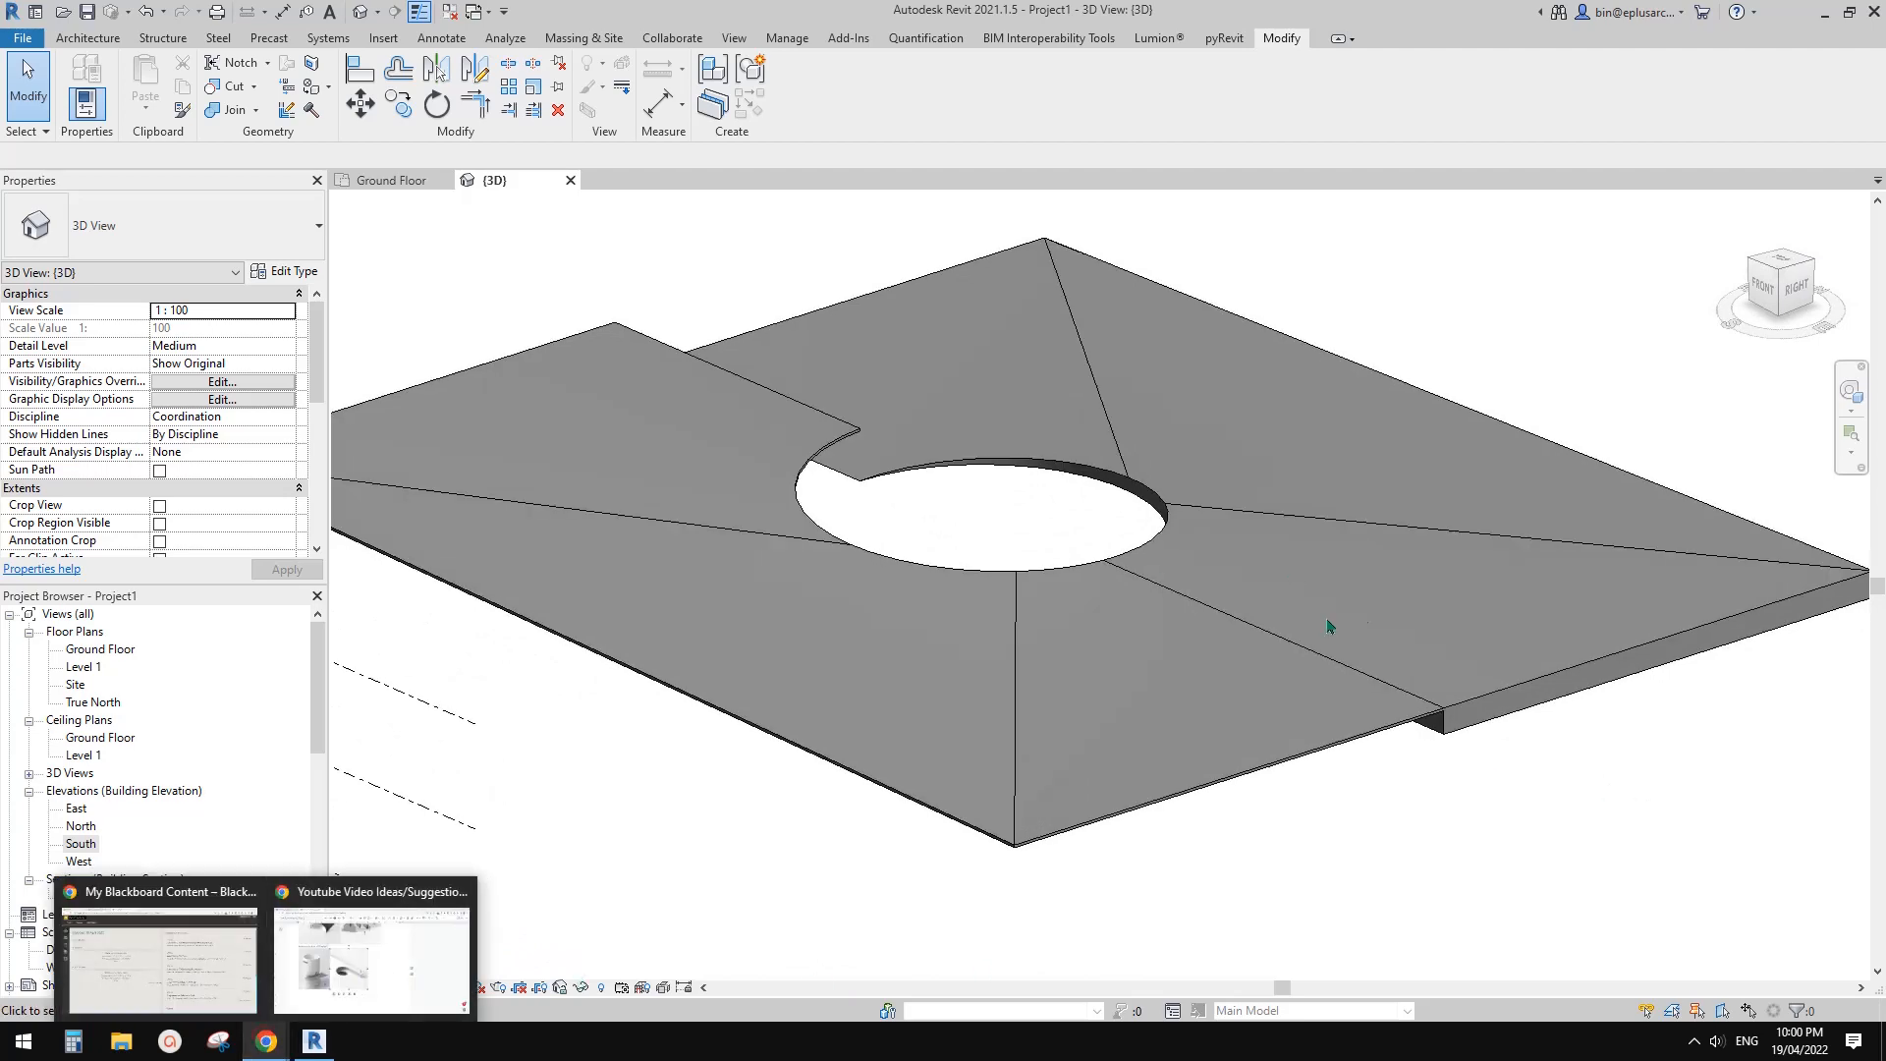
# Switch to the browser document to check the circular pit and walkway reference image, and return to Revit
pyautogui.click(398, 938)
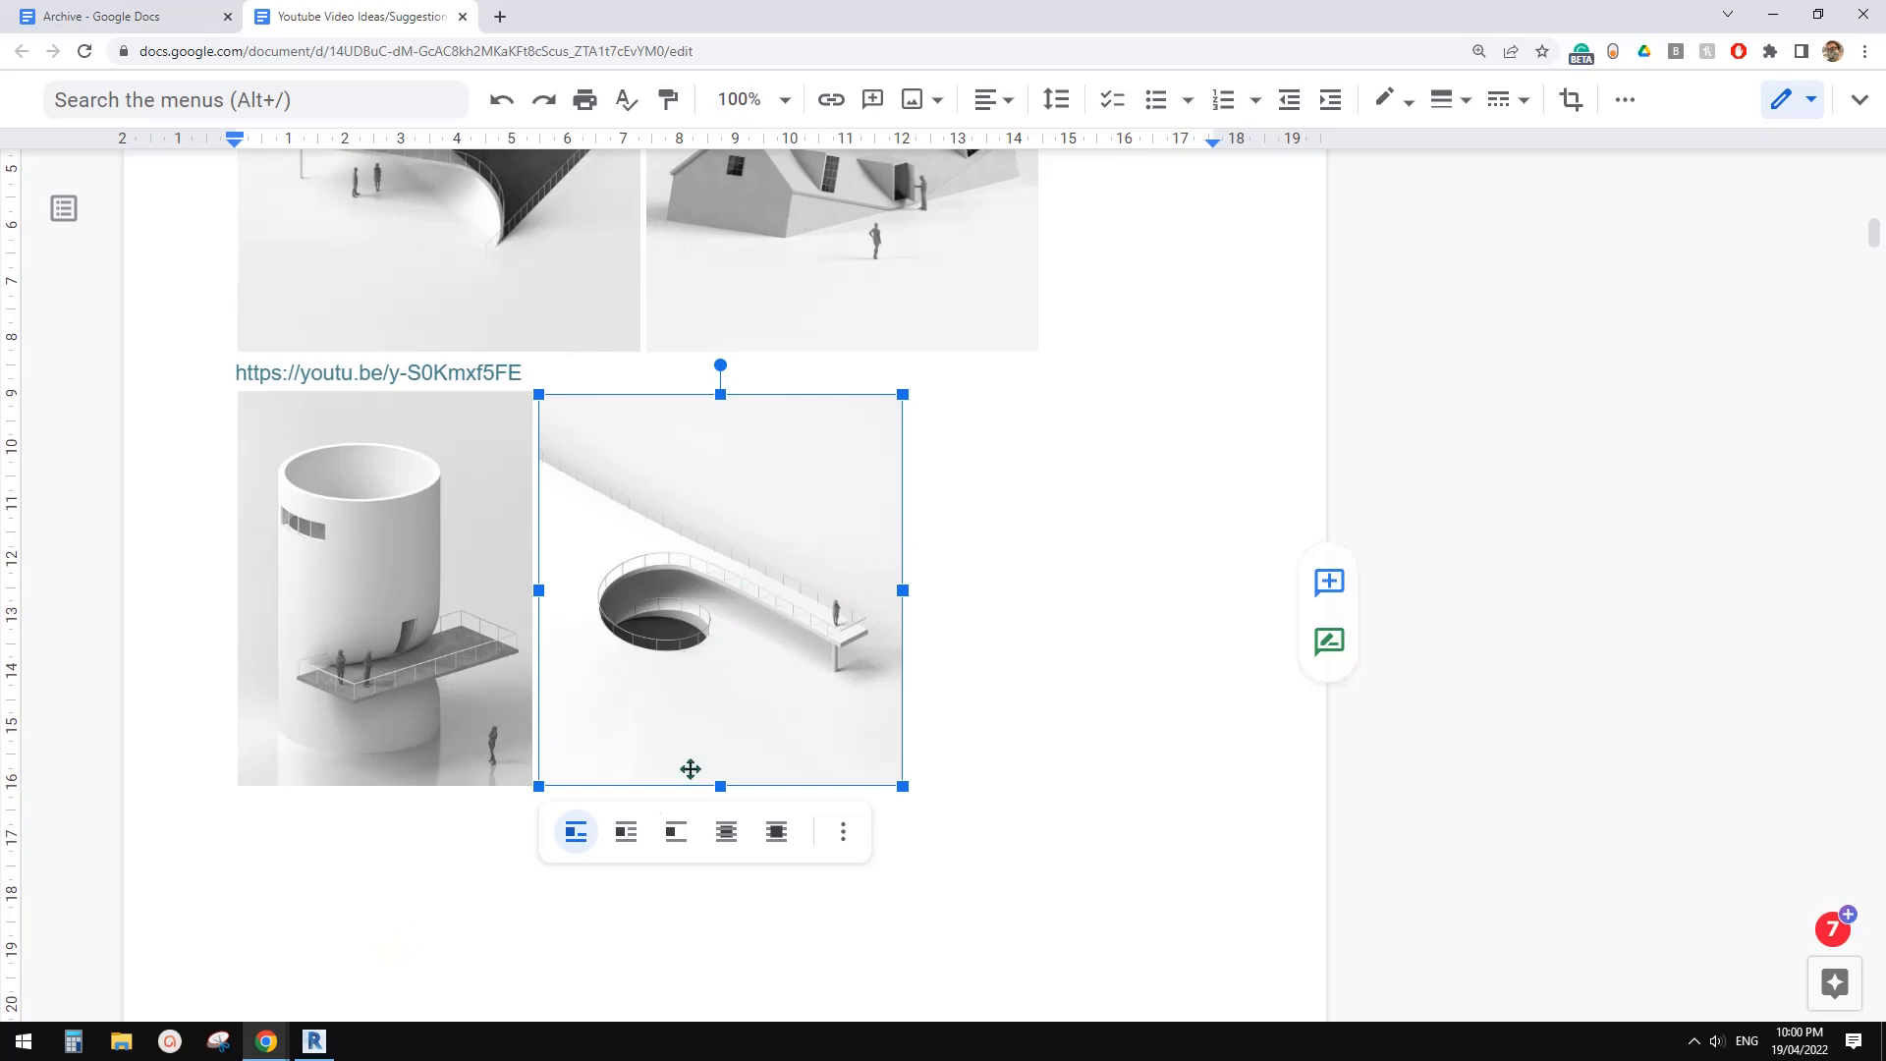
pyautogui.click(337, 1038)
pyautogui.keyDown('shift'); pyautogui.moveTo(1187, 652); pyautogui.dragTo(1266, 519, button='middle'); pyautogui.keyUp('shift')
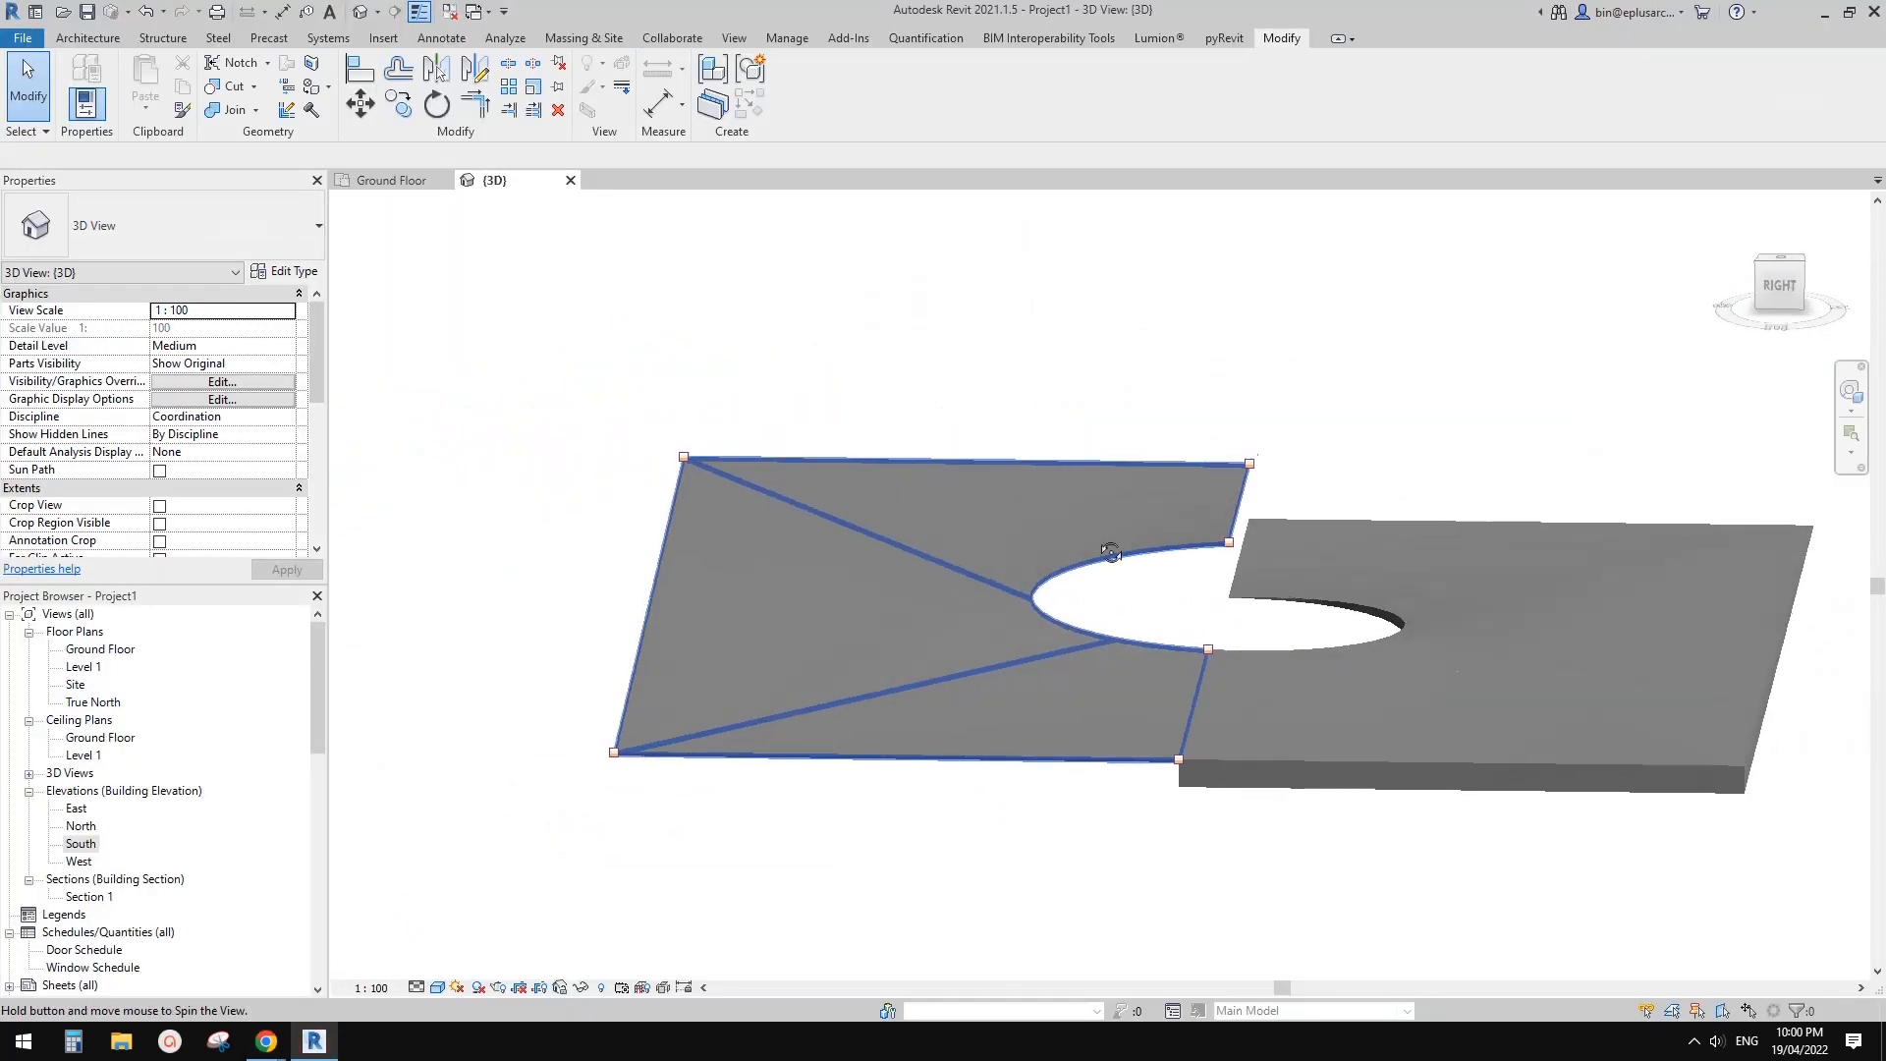
pyautogui.keyDown('shift'); pyautogui.moveTo(1230, 596); pyautogui.dragTo(1296, 639, button='middle'); pyautogui.keyUp('shift')
# Mirror a copy of the shaped 100 mm floor about its straight edge beside the circular cutout
pyautogui.click(958, 458)
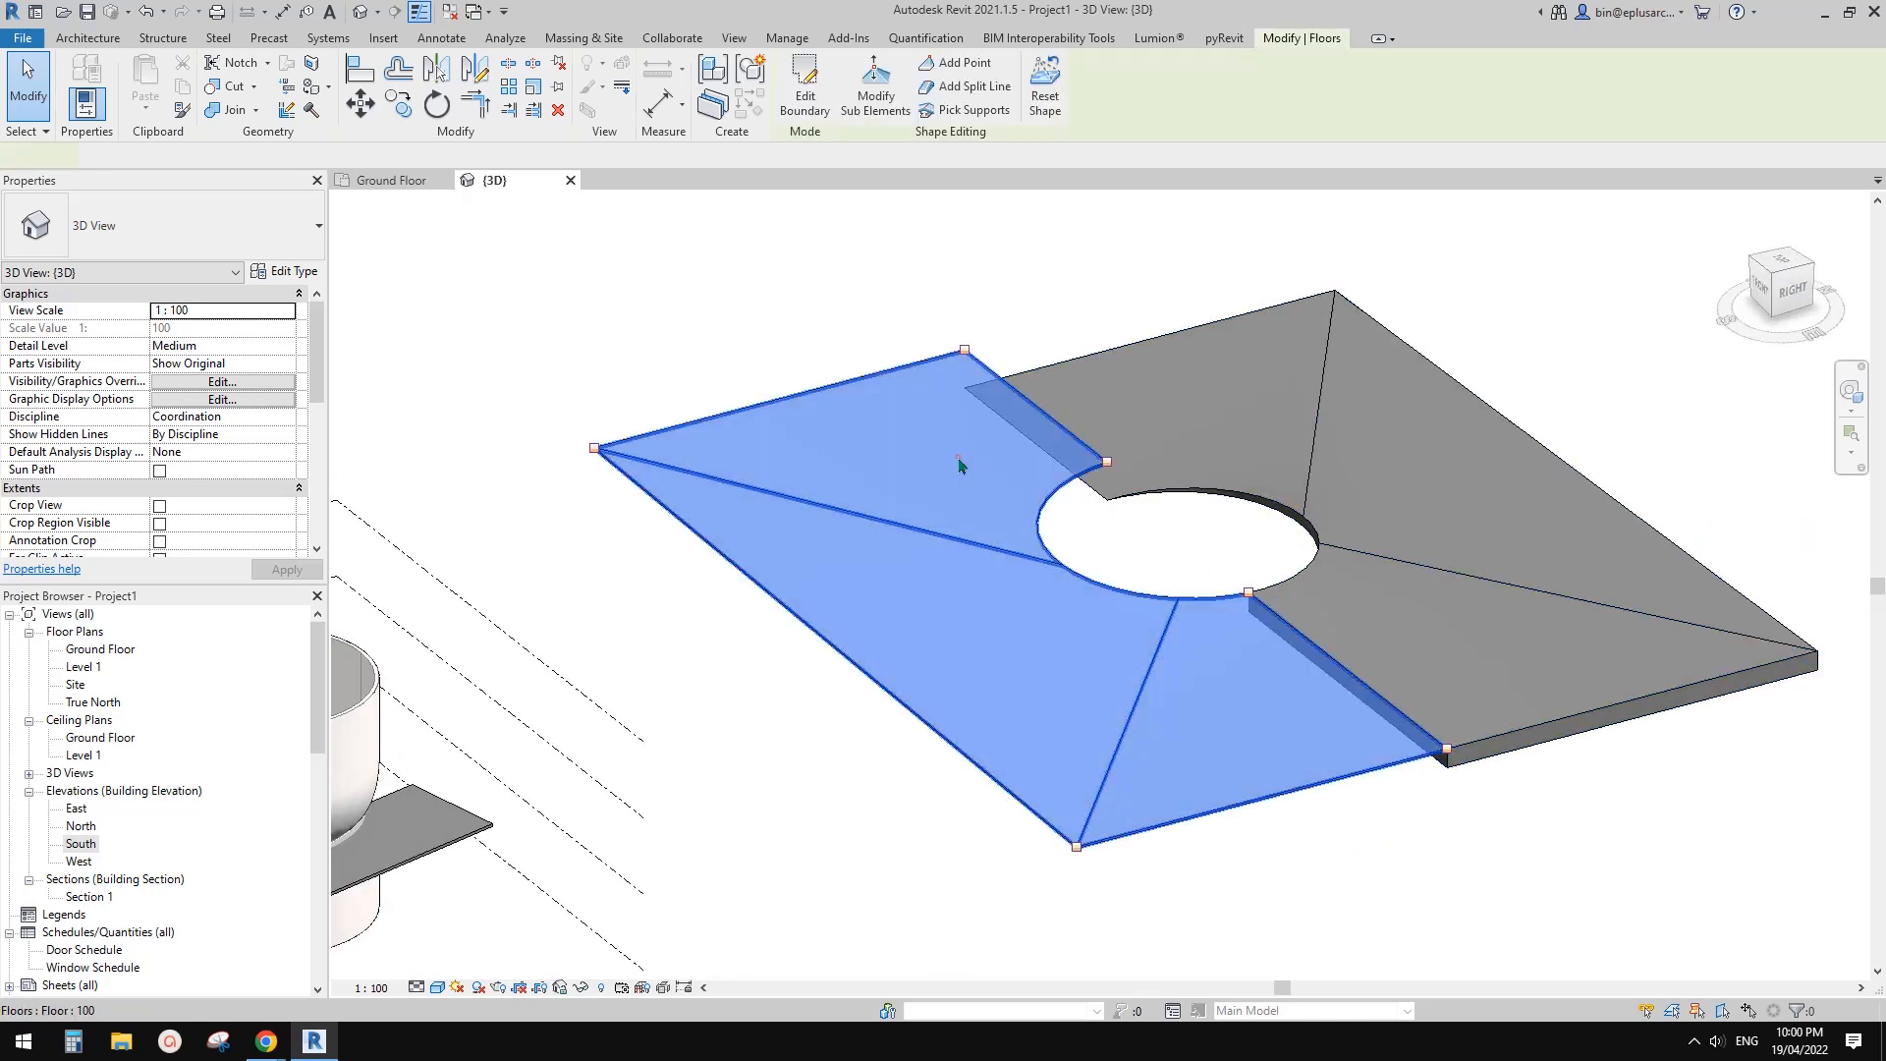
pyautogui.scroll(-1, 1029, 489)
pyautogui.moveTo(1032, 491); pyautogui.dragTo(997, 514, button='middle')
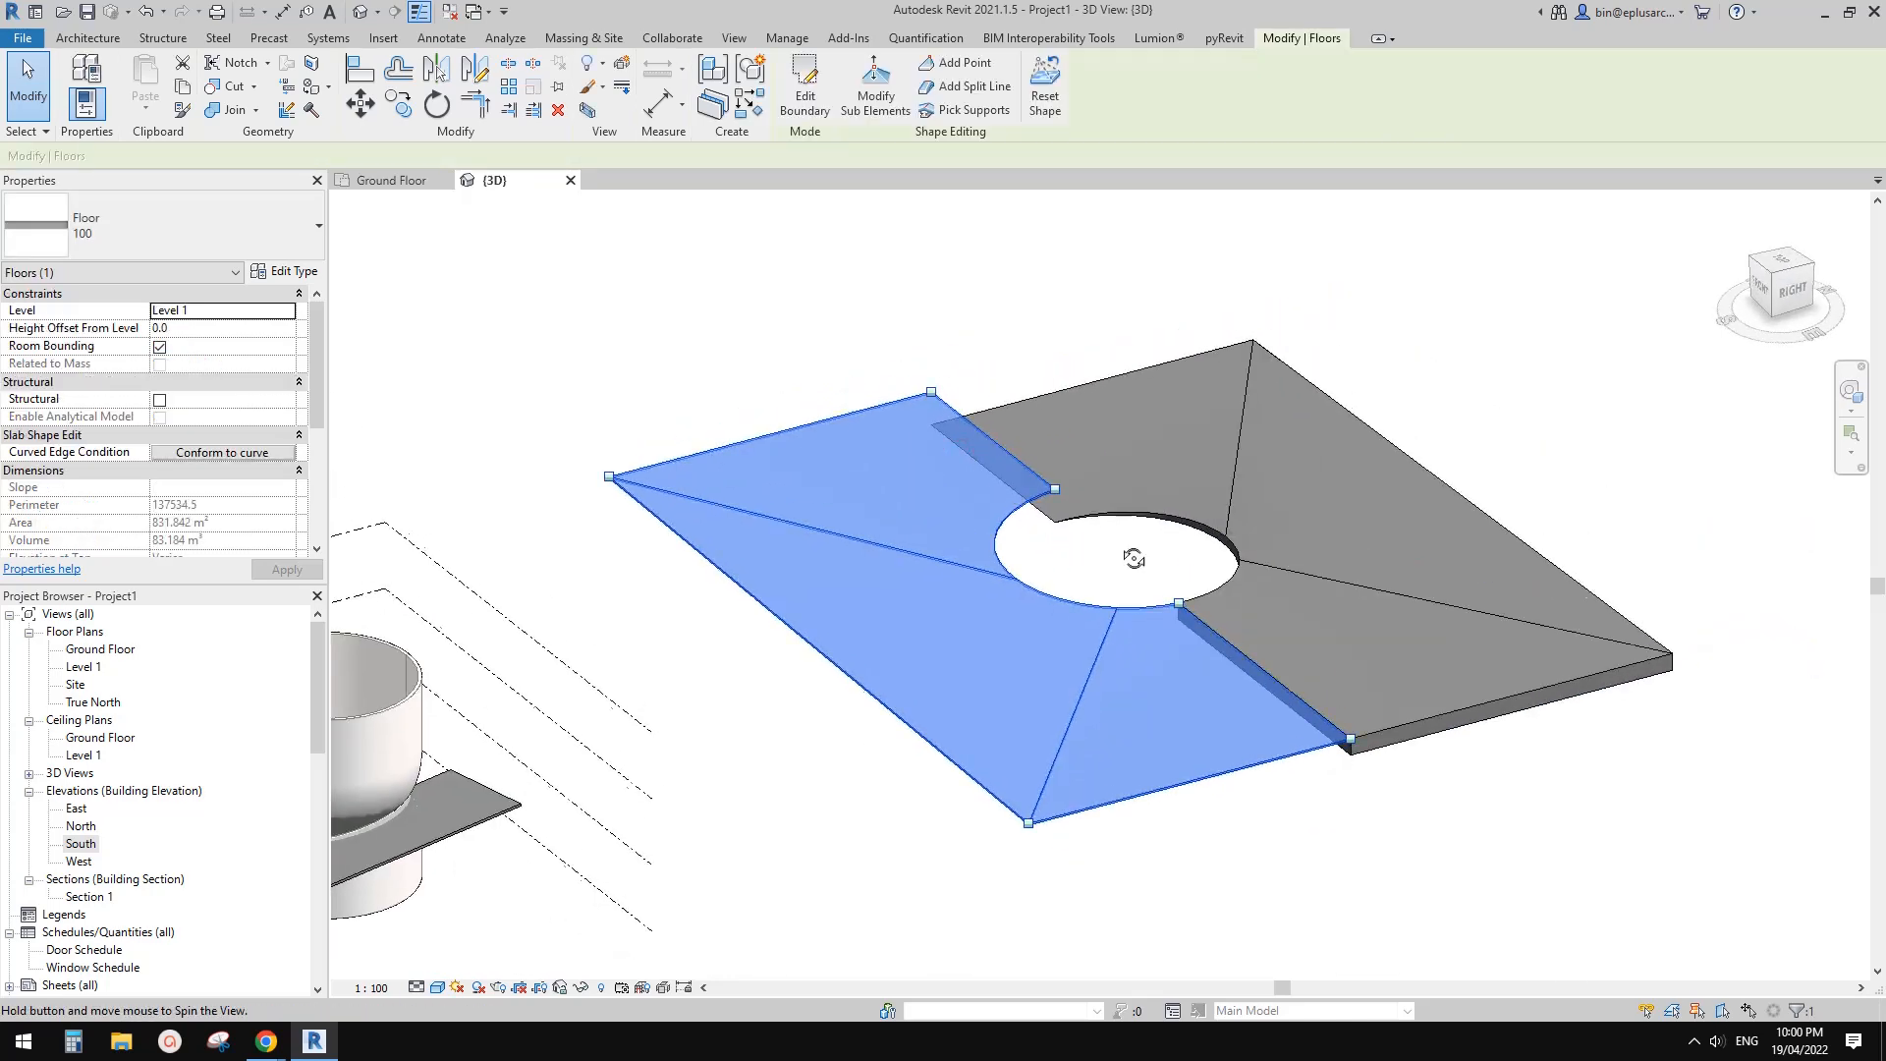
pyautogui.keyDown('shift'); pyautogui.moveTo(1134, 558); pyautogui.dragTo(1305, 580, button='middle'); pyautogui.keyUp('shift')
pyautogui.scroll(3, 1268, 570)
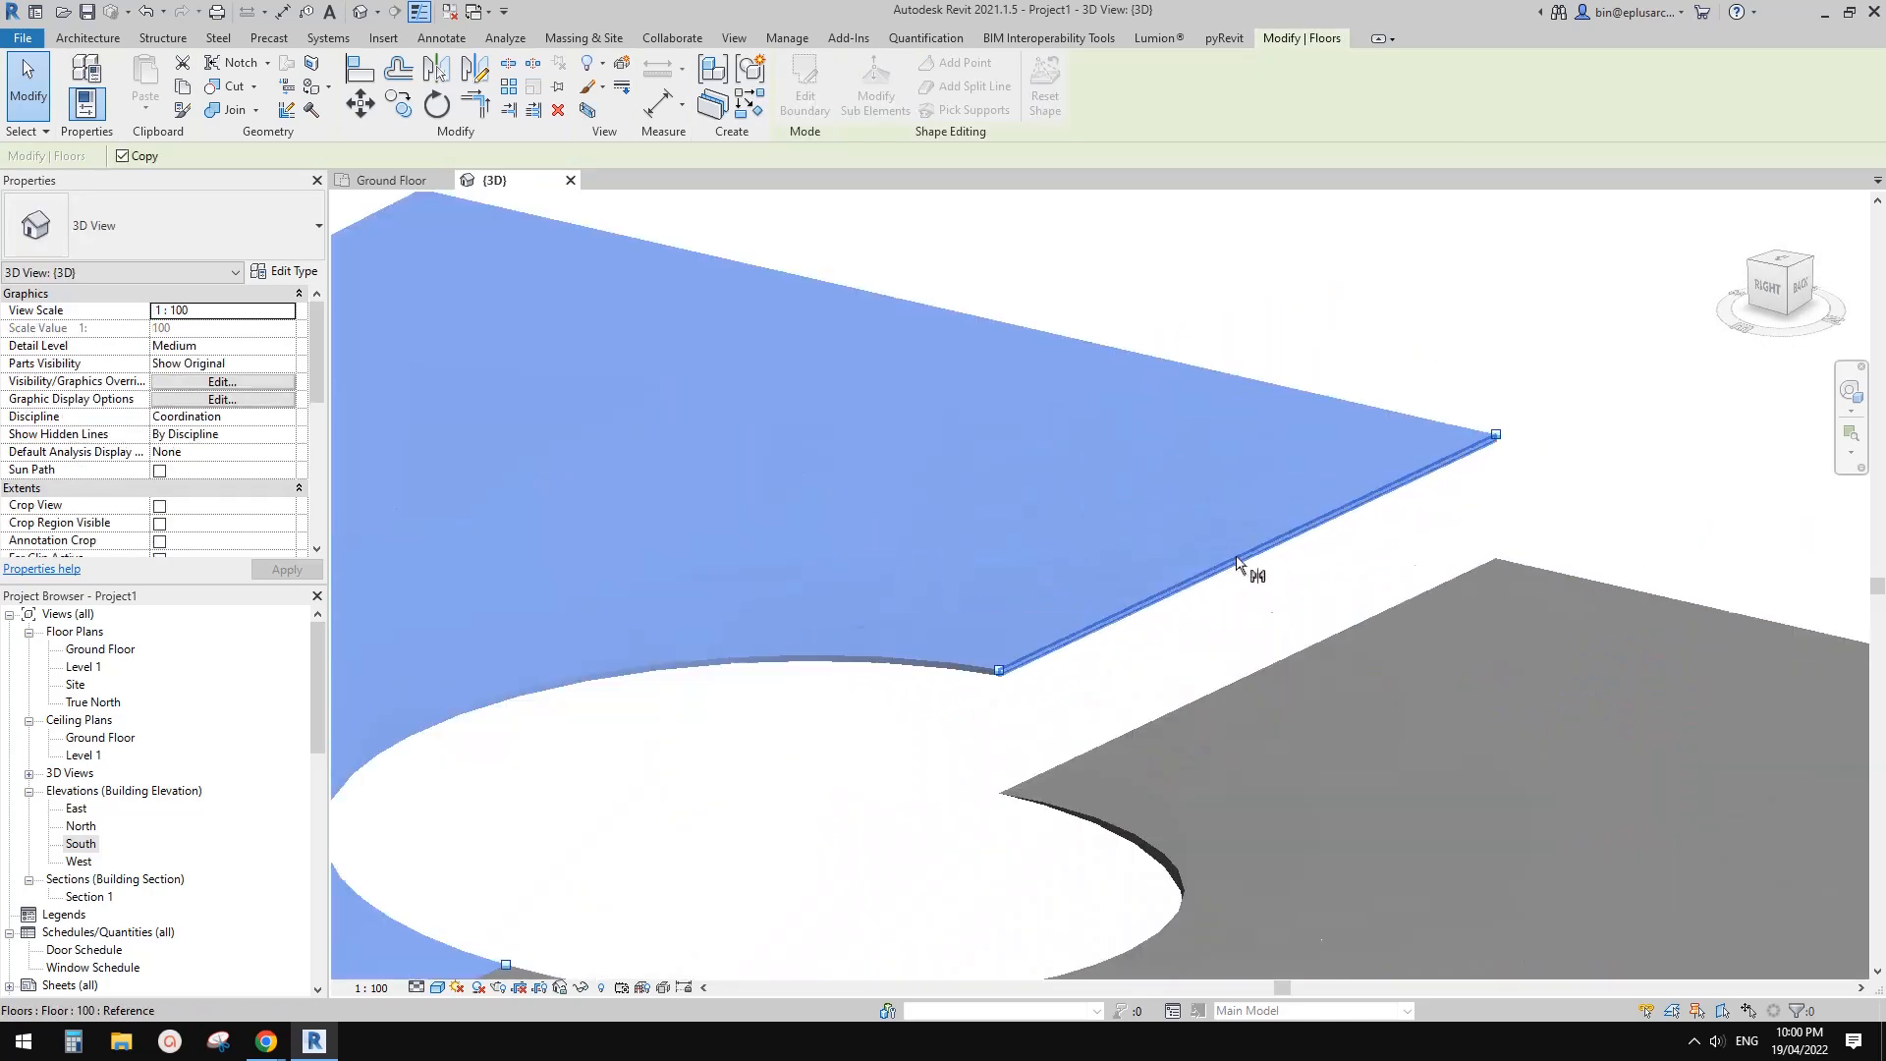
pyautogui.scroll(6, 1104, 621)
pyautogui.click(940, 724)
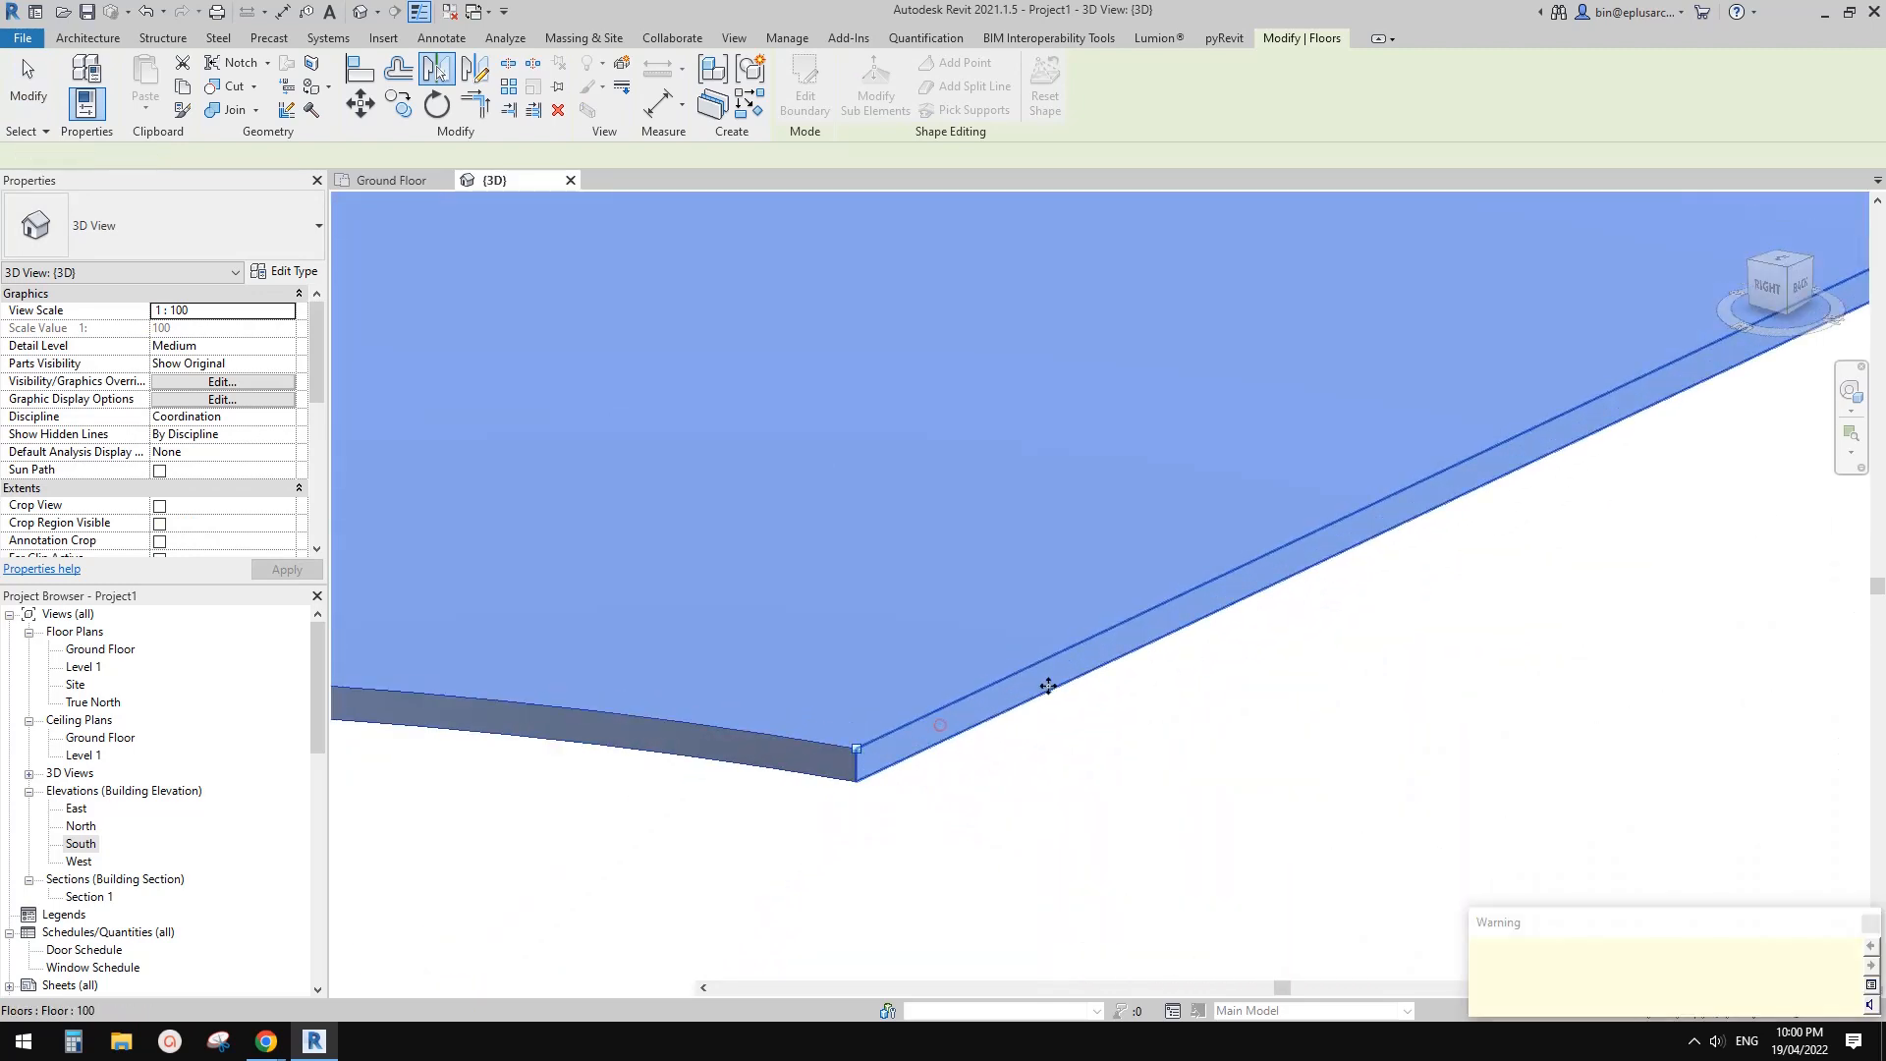
pyautogui.scroll(-10, 1051, 687)
pyautogui.keyDown('shift'); pyautogui.moveTo(1298, 722); pyautogui.dragTo(1552, 722, button='middle'); pyautogui.keyUp('shift')
pyautogui.scroll(3, 1147, 725)
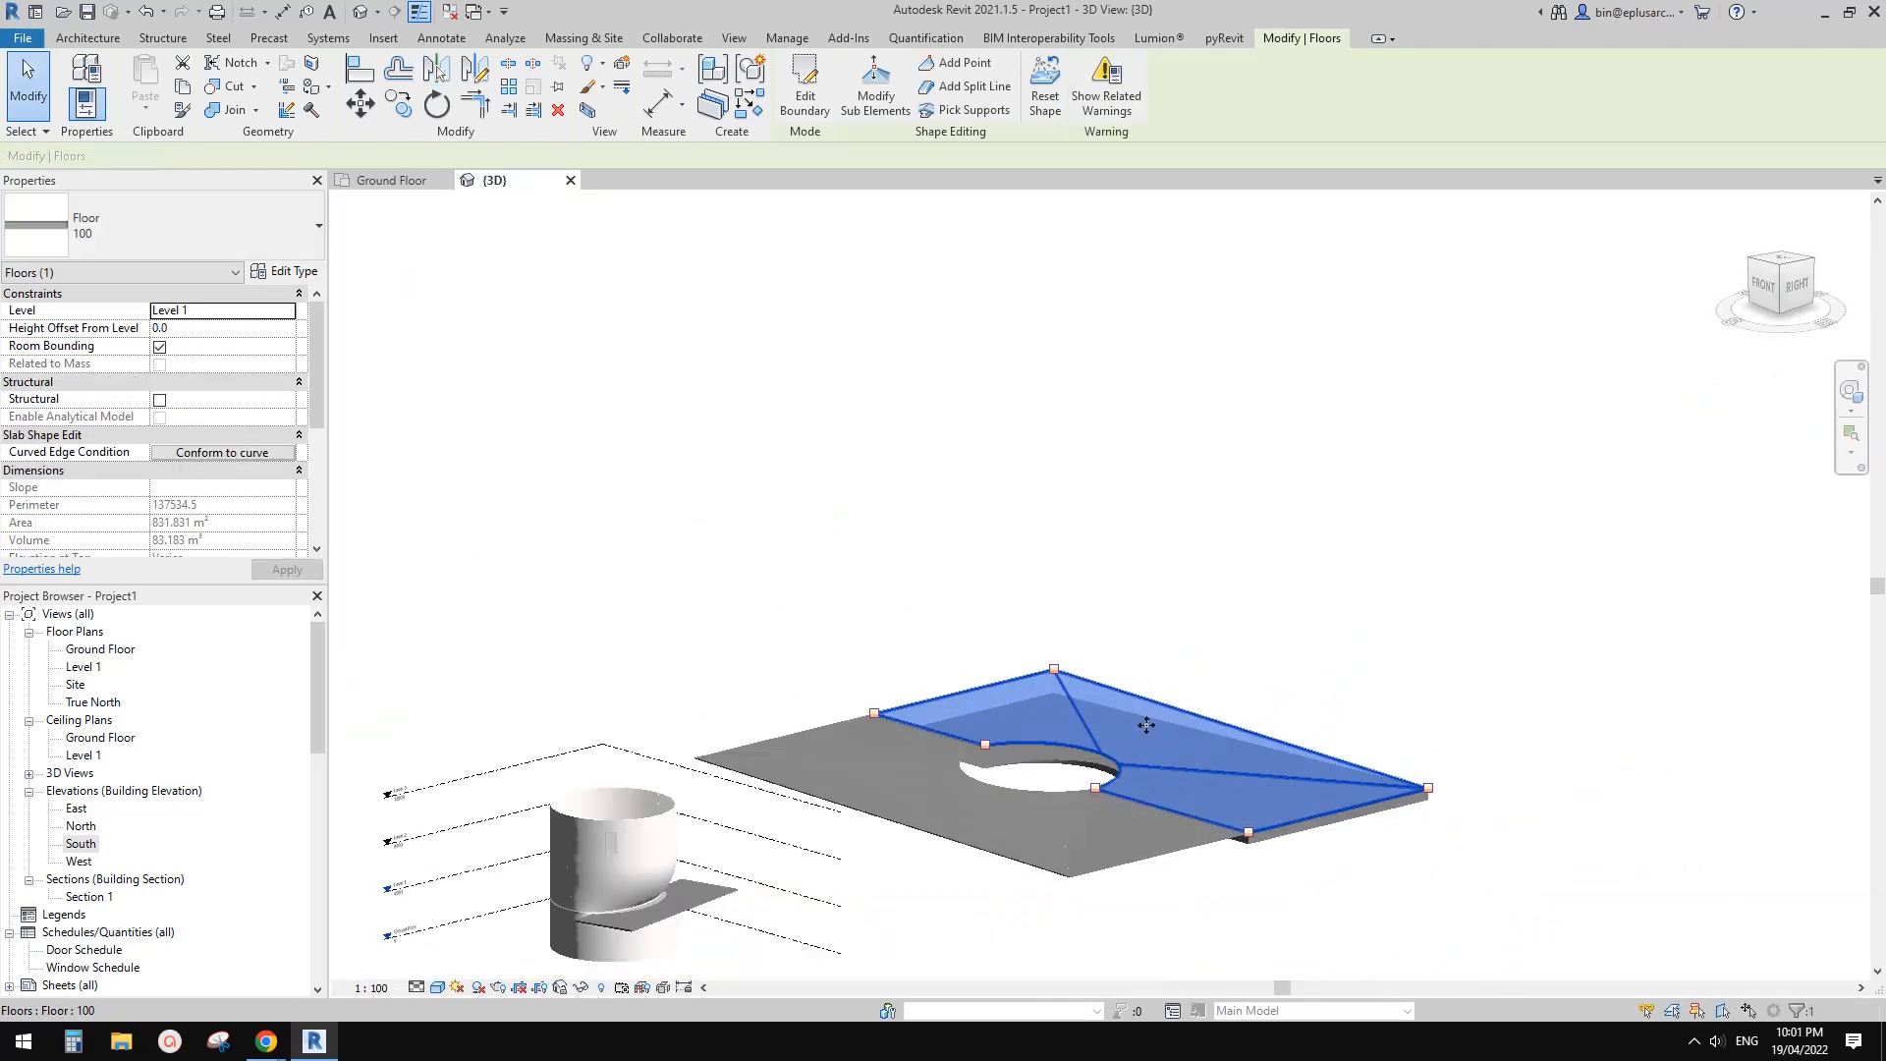
pyautogui.press('Escape')
# Reset the shape of the newly mirrored 100 mm floor and set its height offset from Level 1 to 1000
pyautogui.scroll(3, 1049, 739)
pyautogui.click(1037, 715)
pyautogui.moveTo(1039, 715); pyautogui.dragTo(1019, 626, button='middle')
pyautogui.keyDown('shift'); pyautogui.moveTo(1019, 627); pyautogui.dragTo(901, 618, button='middle'); pyautogui.keyUp('shift')
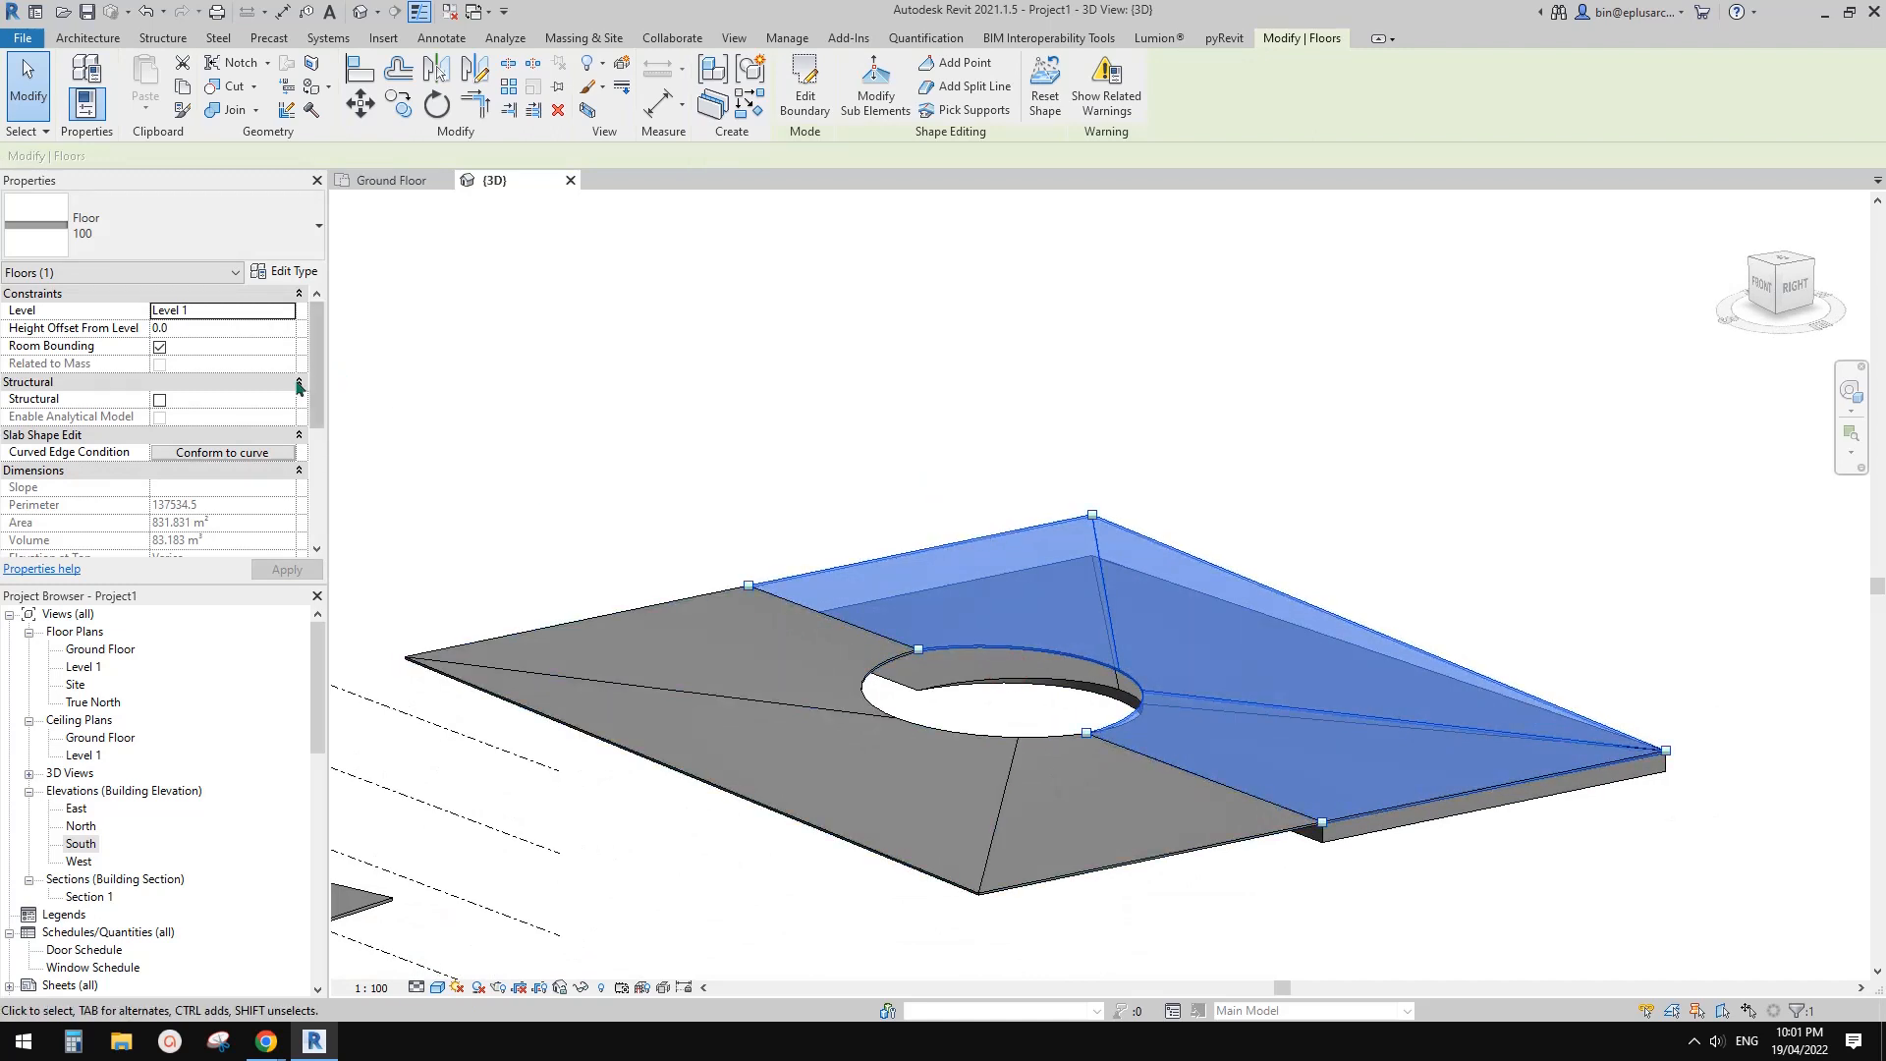
pyautogui.click(1045, 96)
pyautogui.scroll(2, 864, 604)
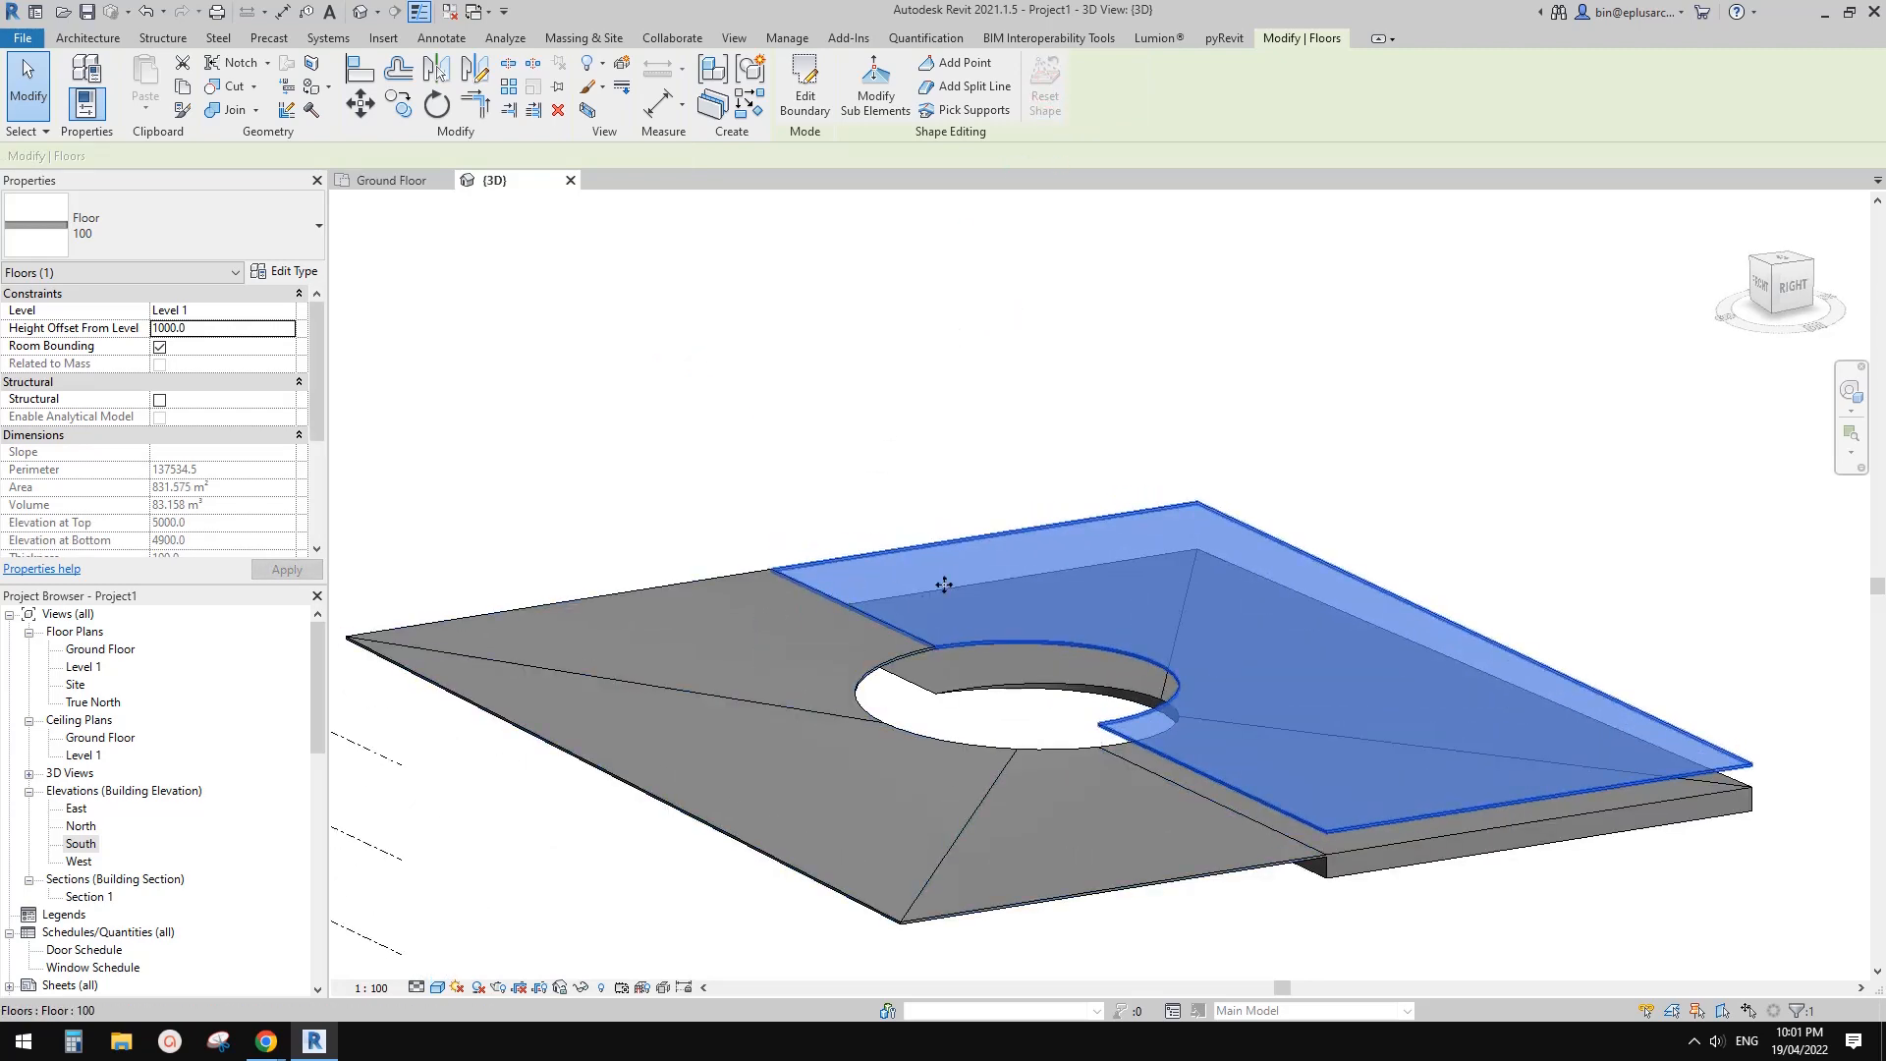
pyautogui.keyDown('shift'); pyautogui.moveTo(944, 585); pyautogui.dragTo(1002, 505, button='middle'); pyautogui.keyUp('shift')
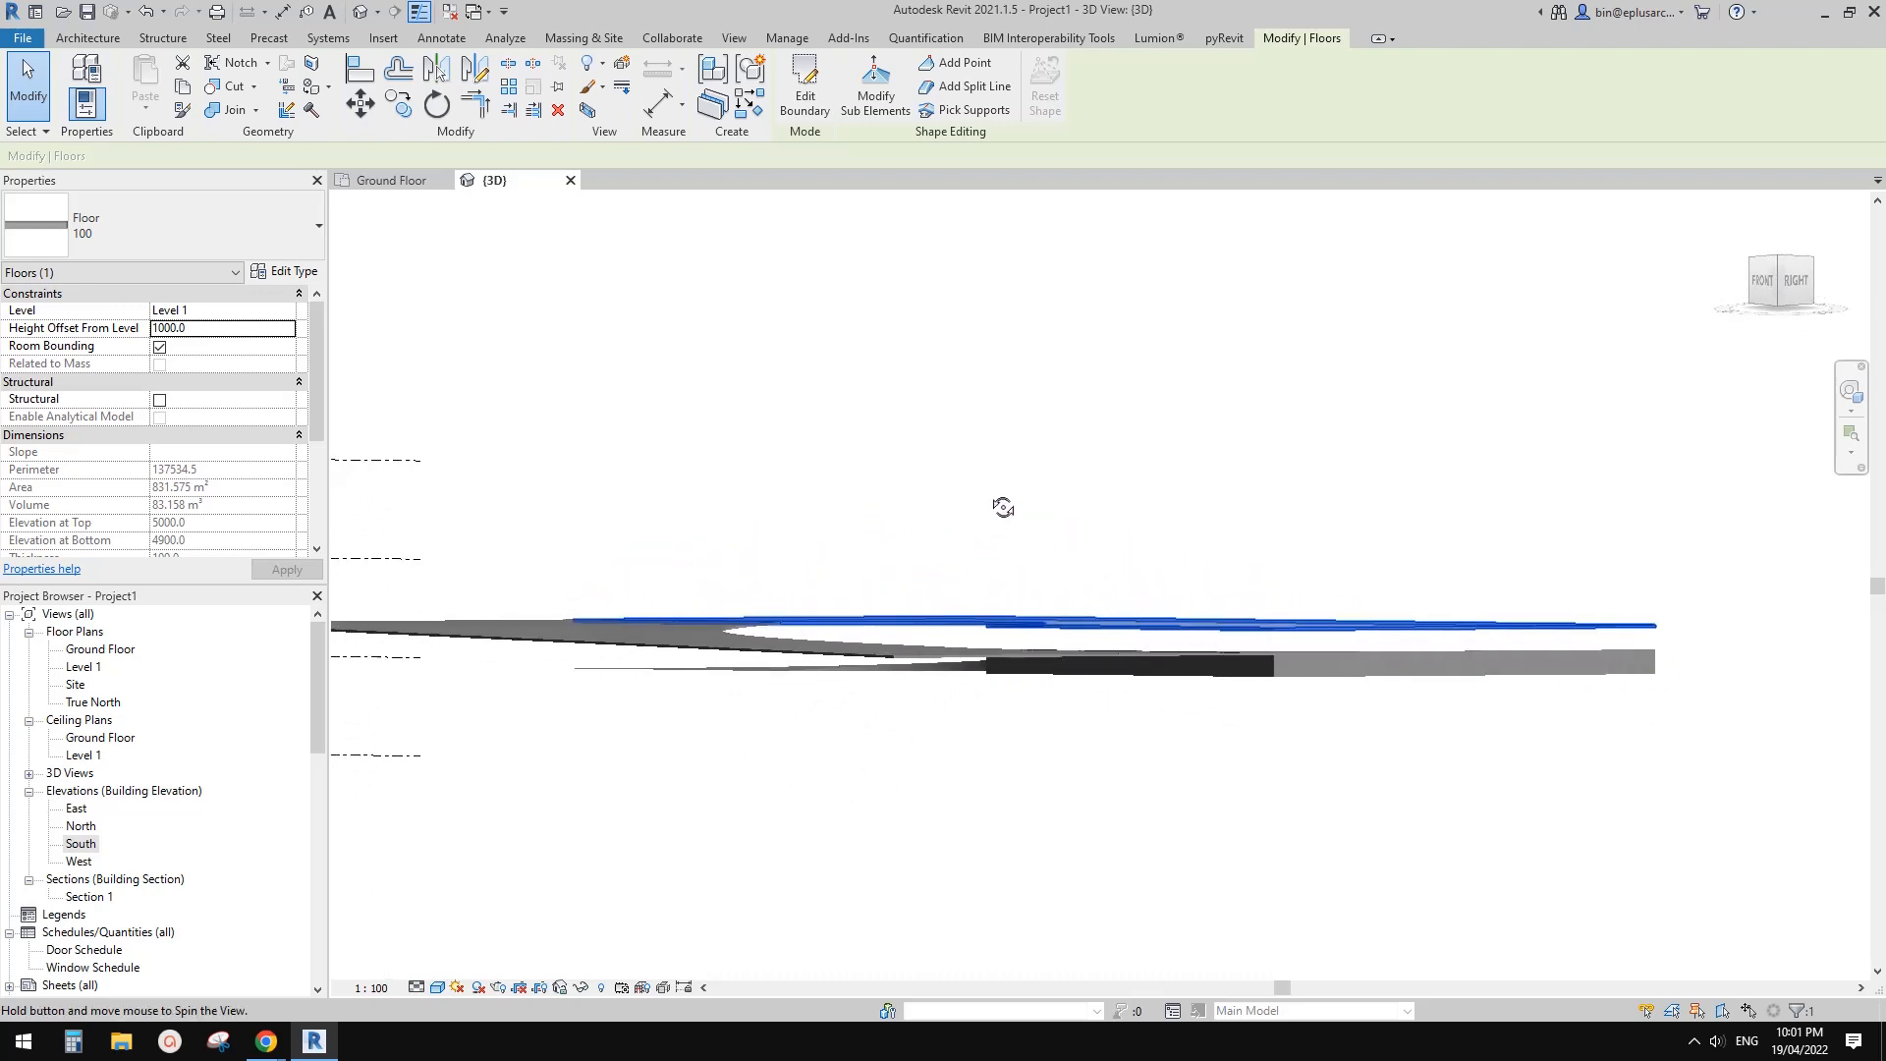
pyautogui.keyDown('shift'); pyautogui.moveTo(1381, 635); pyautogui.dragTo(1451, 656, button='middle'); pyautogui.keyUp('shift')
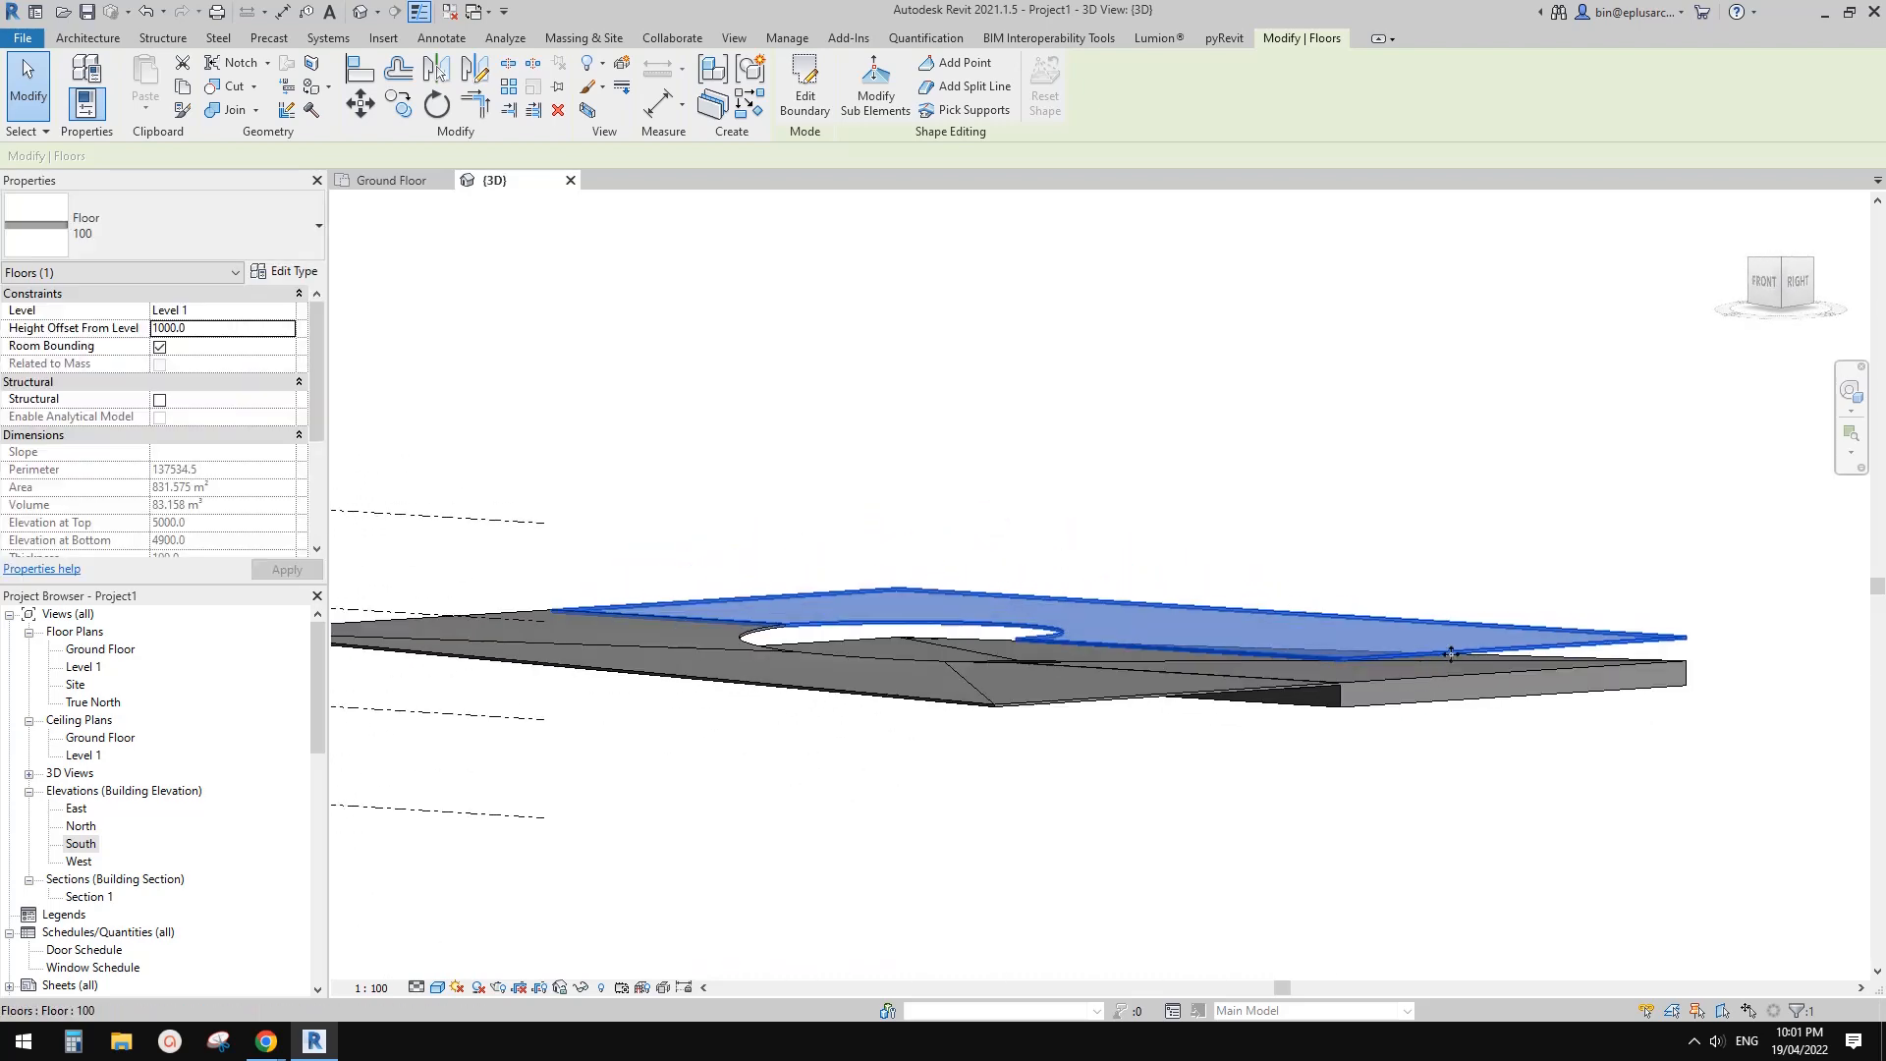
pyautogui.keyDown('shift'); pyautogui.moveTo(918, 629); pyautogui.dragTo(878, 567, button='middle'); pyautogui.keyUp('shift')
pyautogui.moveTo(1183, 672)
pyautogui.keyDown('shift'); pyautogui.mouseDown(button='middle')
pyautogui.moveTo(1339, 599)
pyautogui.moveTo(1343, 673)
pyautogui.moveTo(1143, 674)
pyautogui.moveTo(1185, 655)
pyautogui.mouseUp(button='middle'); pyautogui.keyUp('shift')
# Modify the original shaped 100 mm floor's sub-elements and set its far short edge beside the cutout to elevation 2000
pyautogui.scroll(1, 1091, 637)
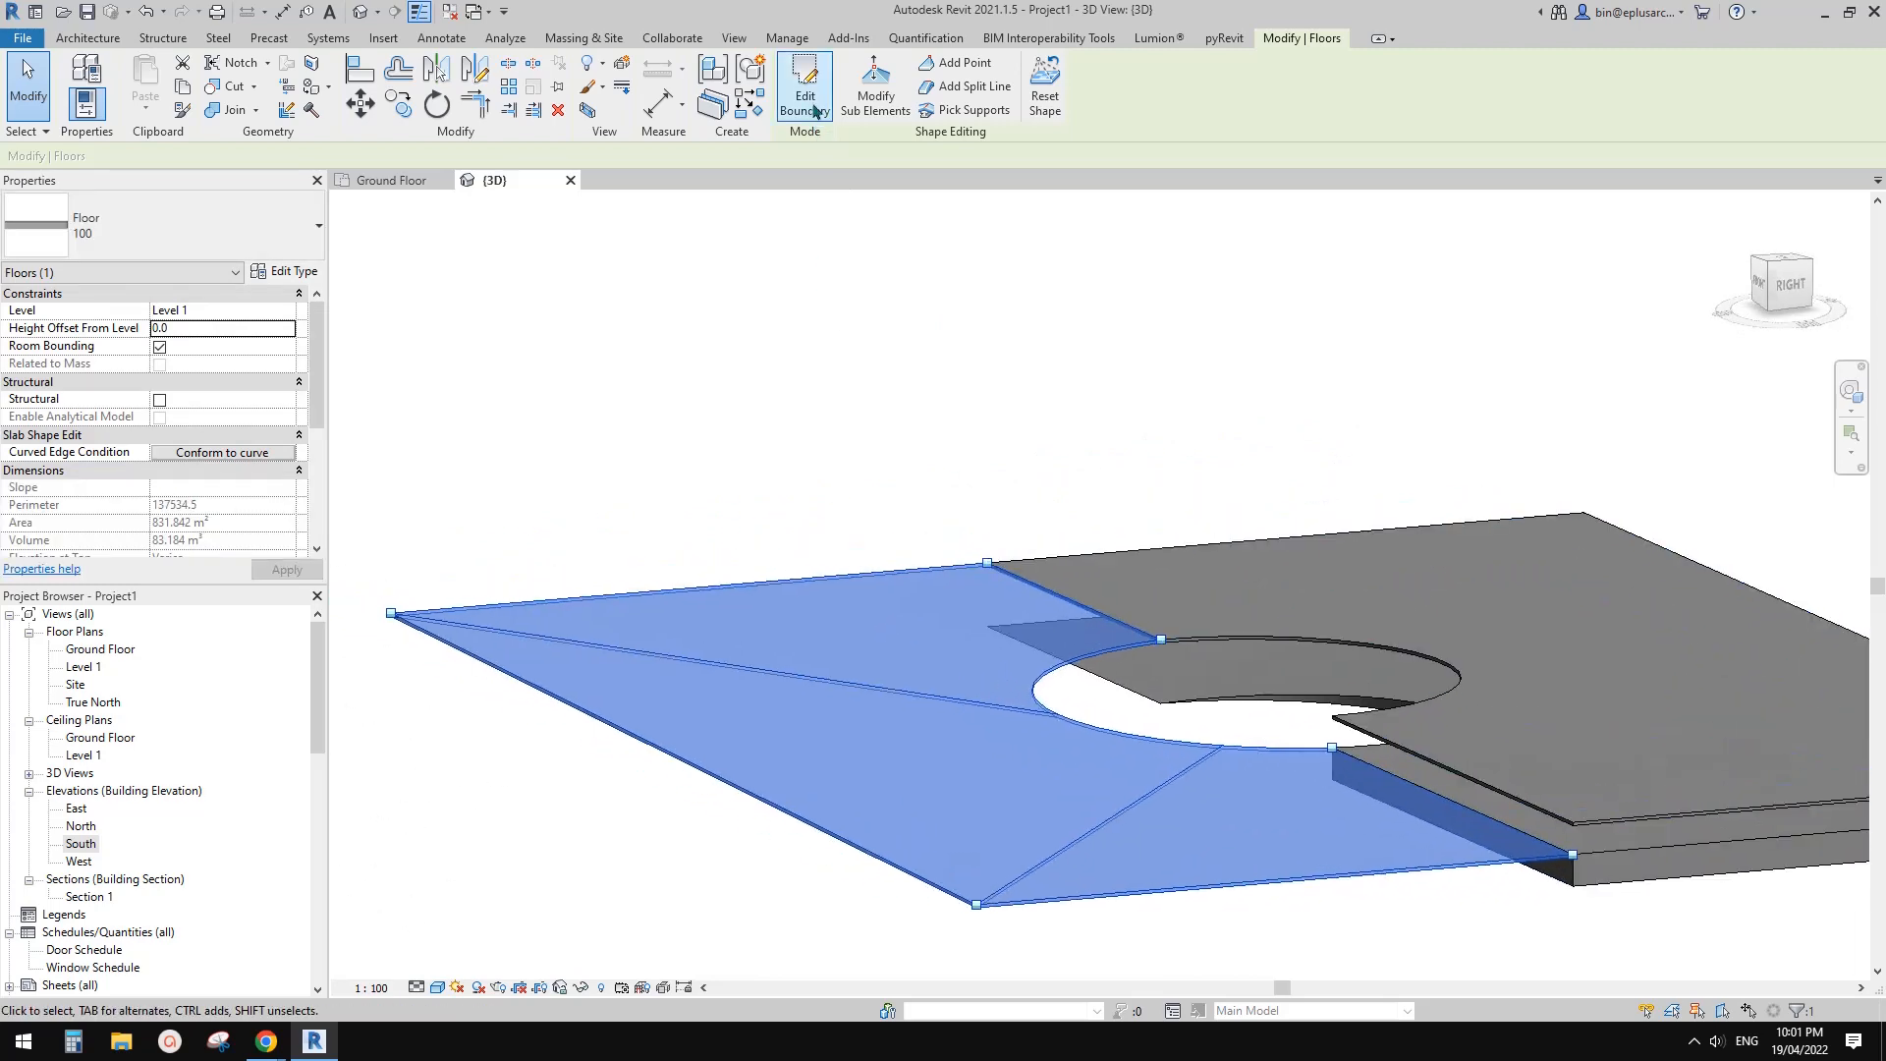
pyautogui.click(875, 95)
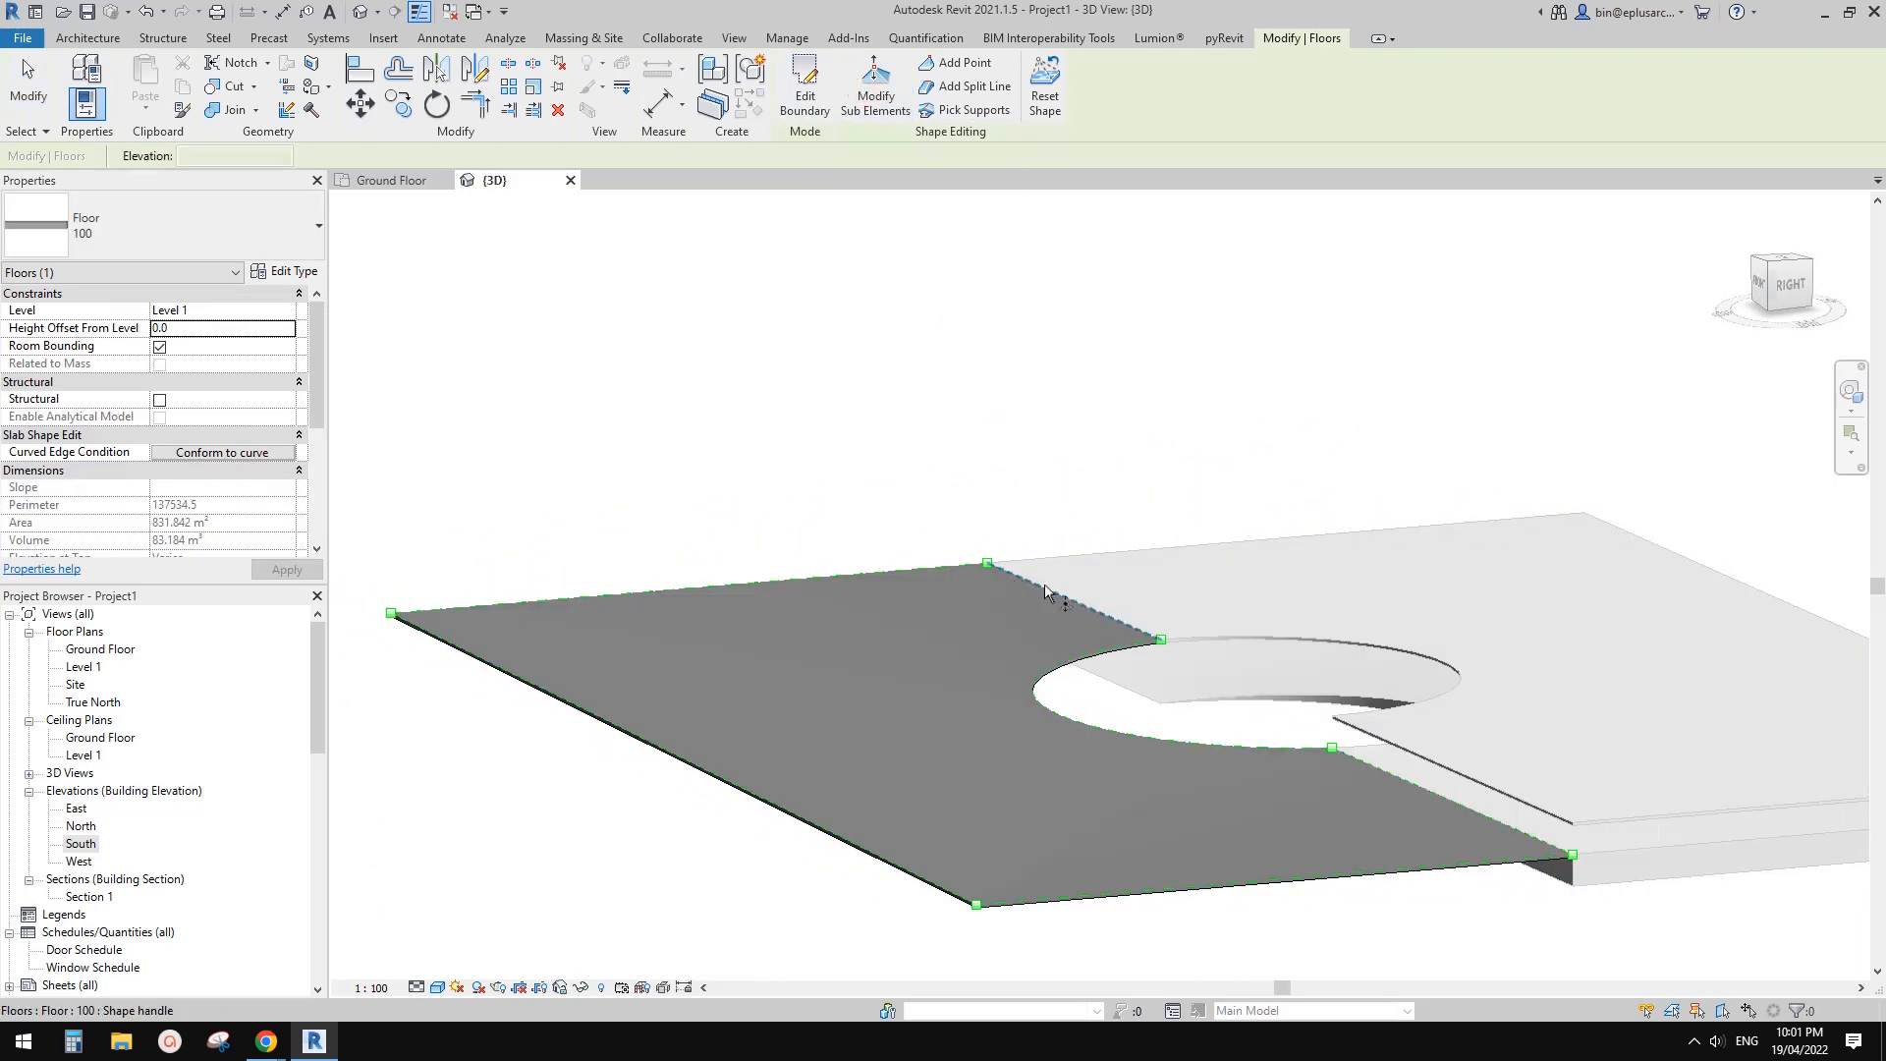
pyautogui.click(1096, 596)
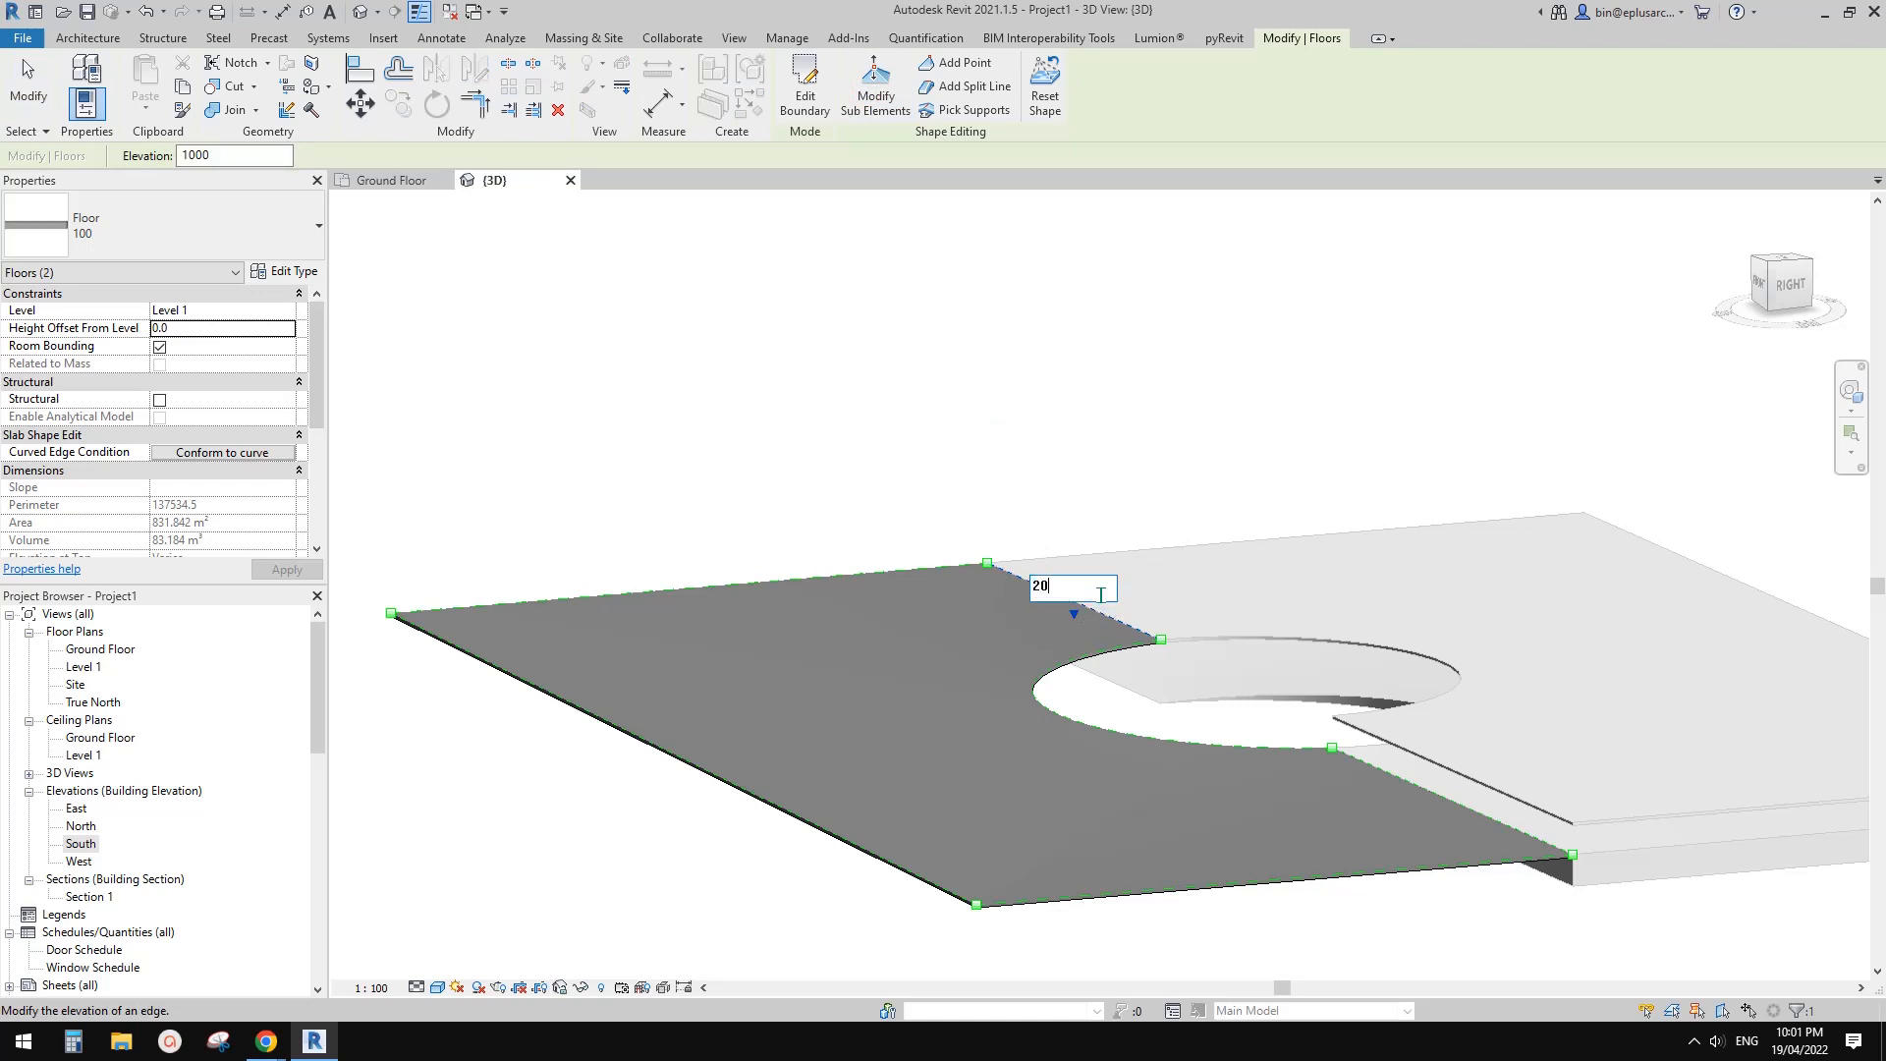
pyautogui.click(1004, 459)
# Set the same floor's outer corner point on the raised side to elevation 2000 and leave shape editing
pyautogui.moveTo(725, 596); pyautogui.dragTo(1040, 546, button='middle')
pyautogui.moveTo(634, 519); pyautogui.dragTo(742, 582)
pyautogui.click(732, 558)
pyautogui.write('2000')
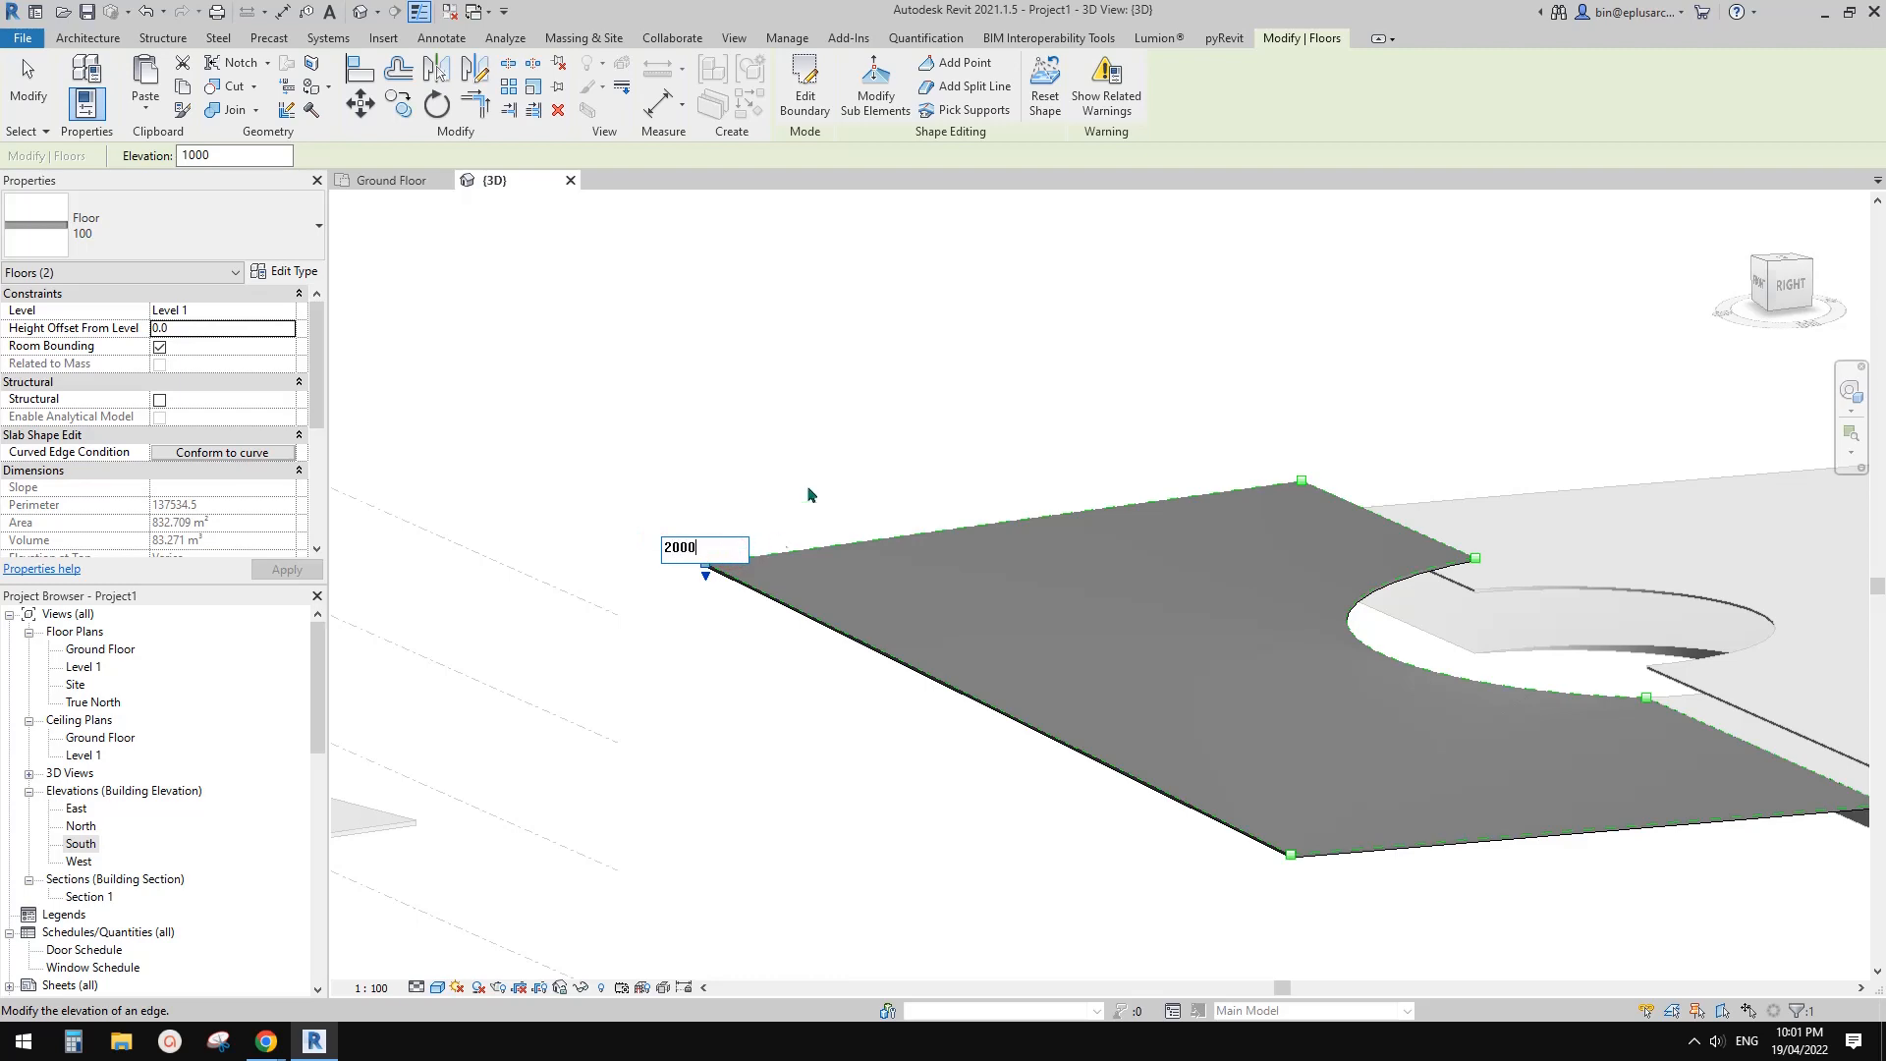
pyautogui.click(836, 417)
pyautogui.moveTo(1025, 504); pyautogui.dragTo(537, 570, button='middle')
pyautogui.press('Escape')
pyautogui.press('Escape')
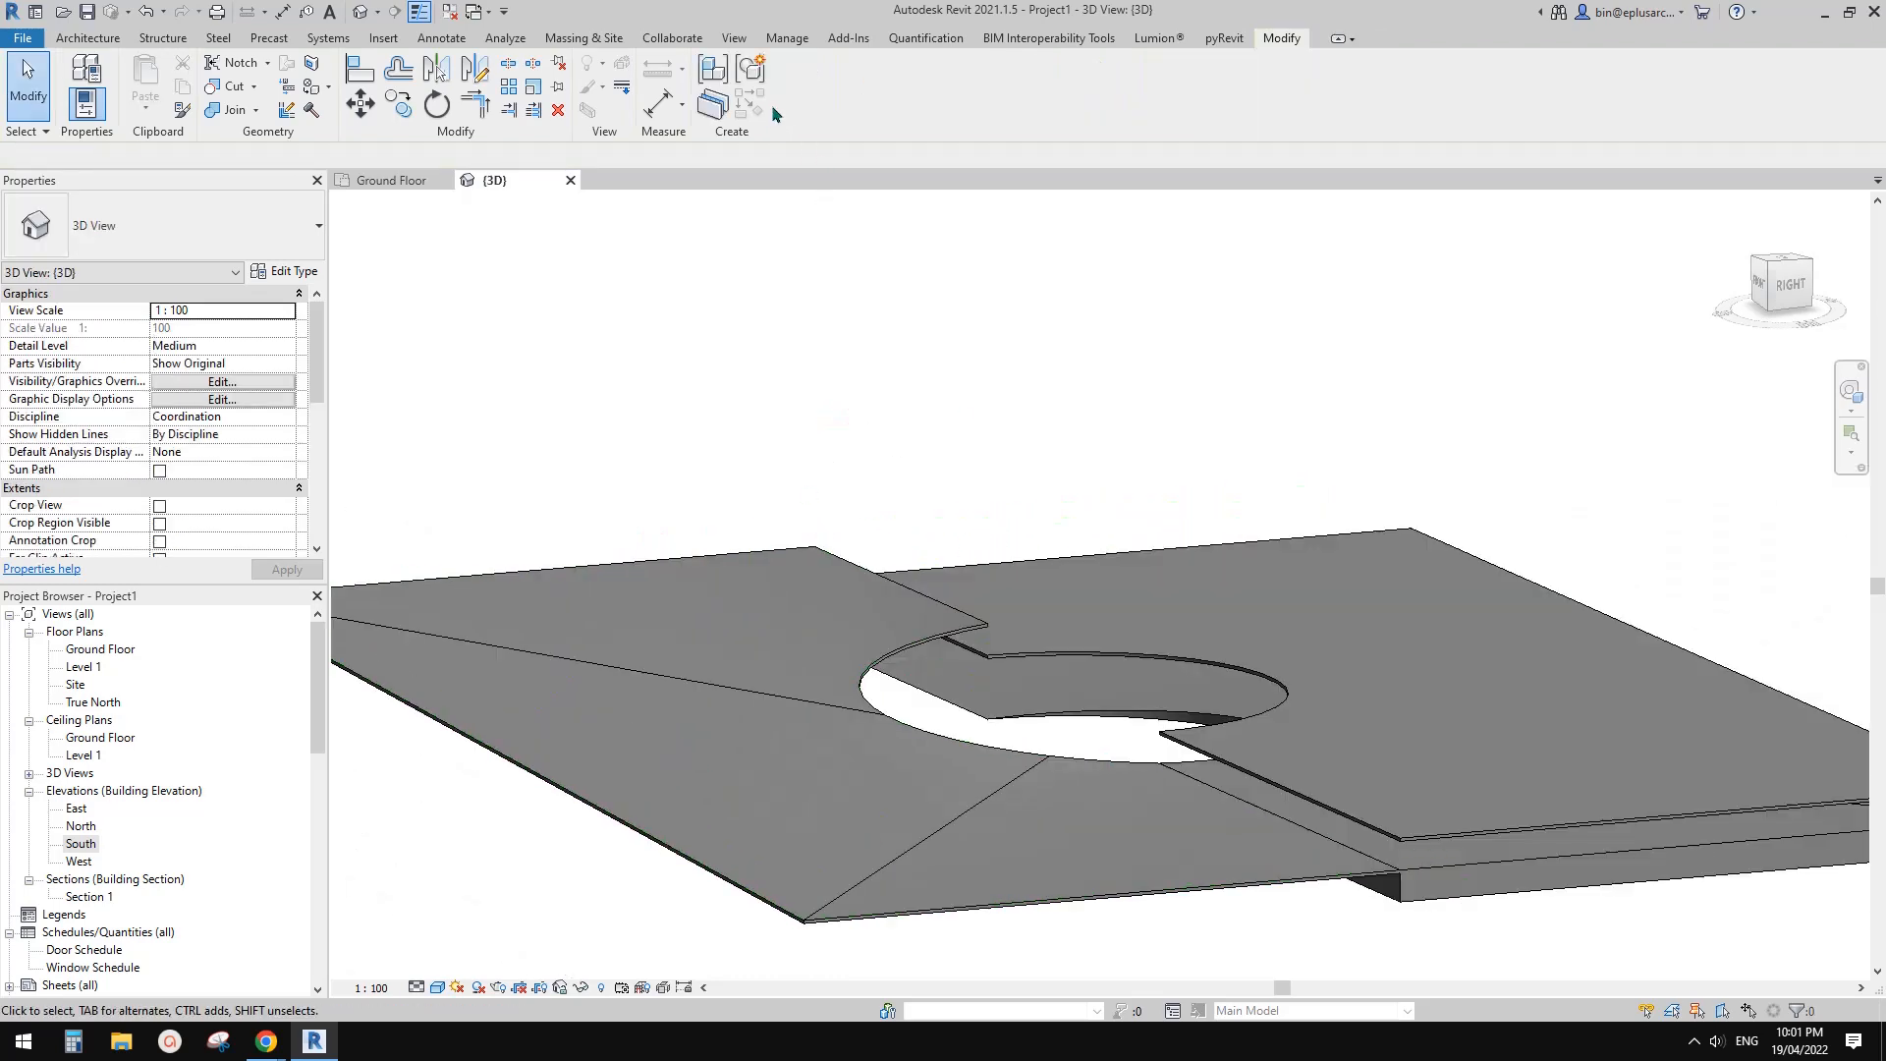
# Set the height offset of the flat mirrored 100 mm floor to 2000
pyautogui.click(1314, 617)
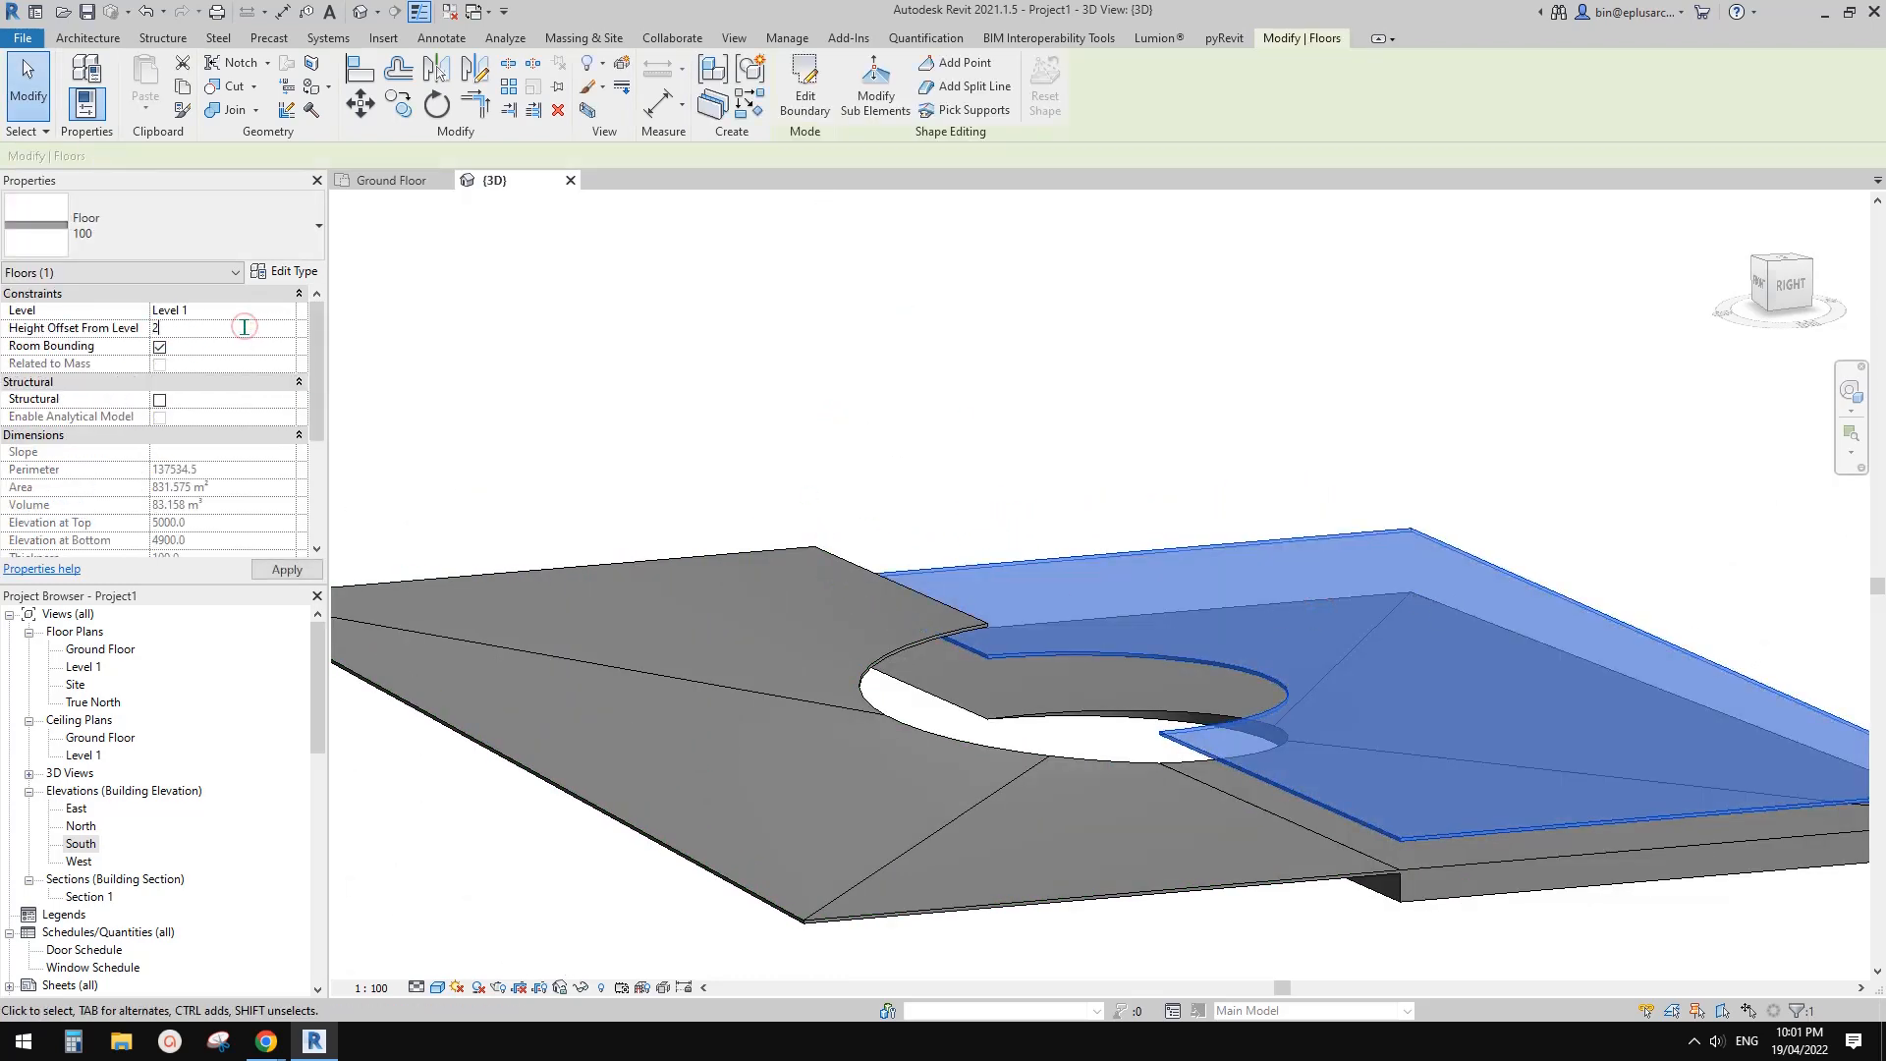
pyautogui.click(1185, 384)
pyautogui.scroll(-1, 1198, 432)
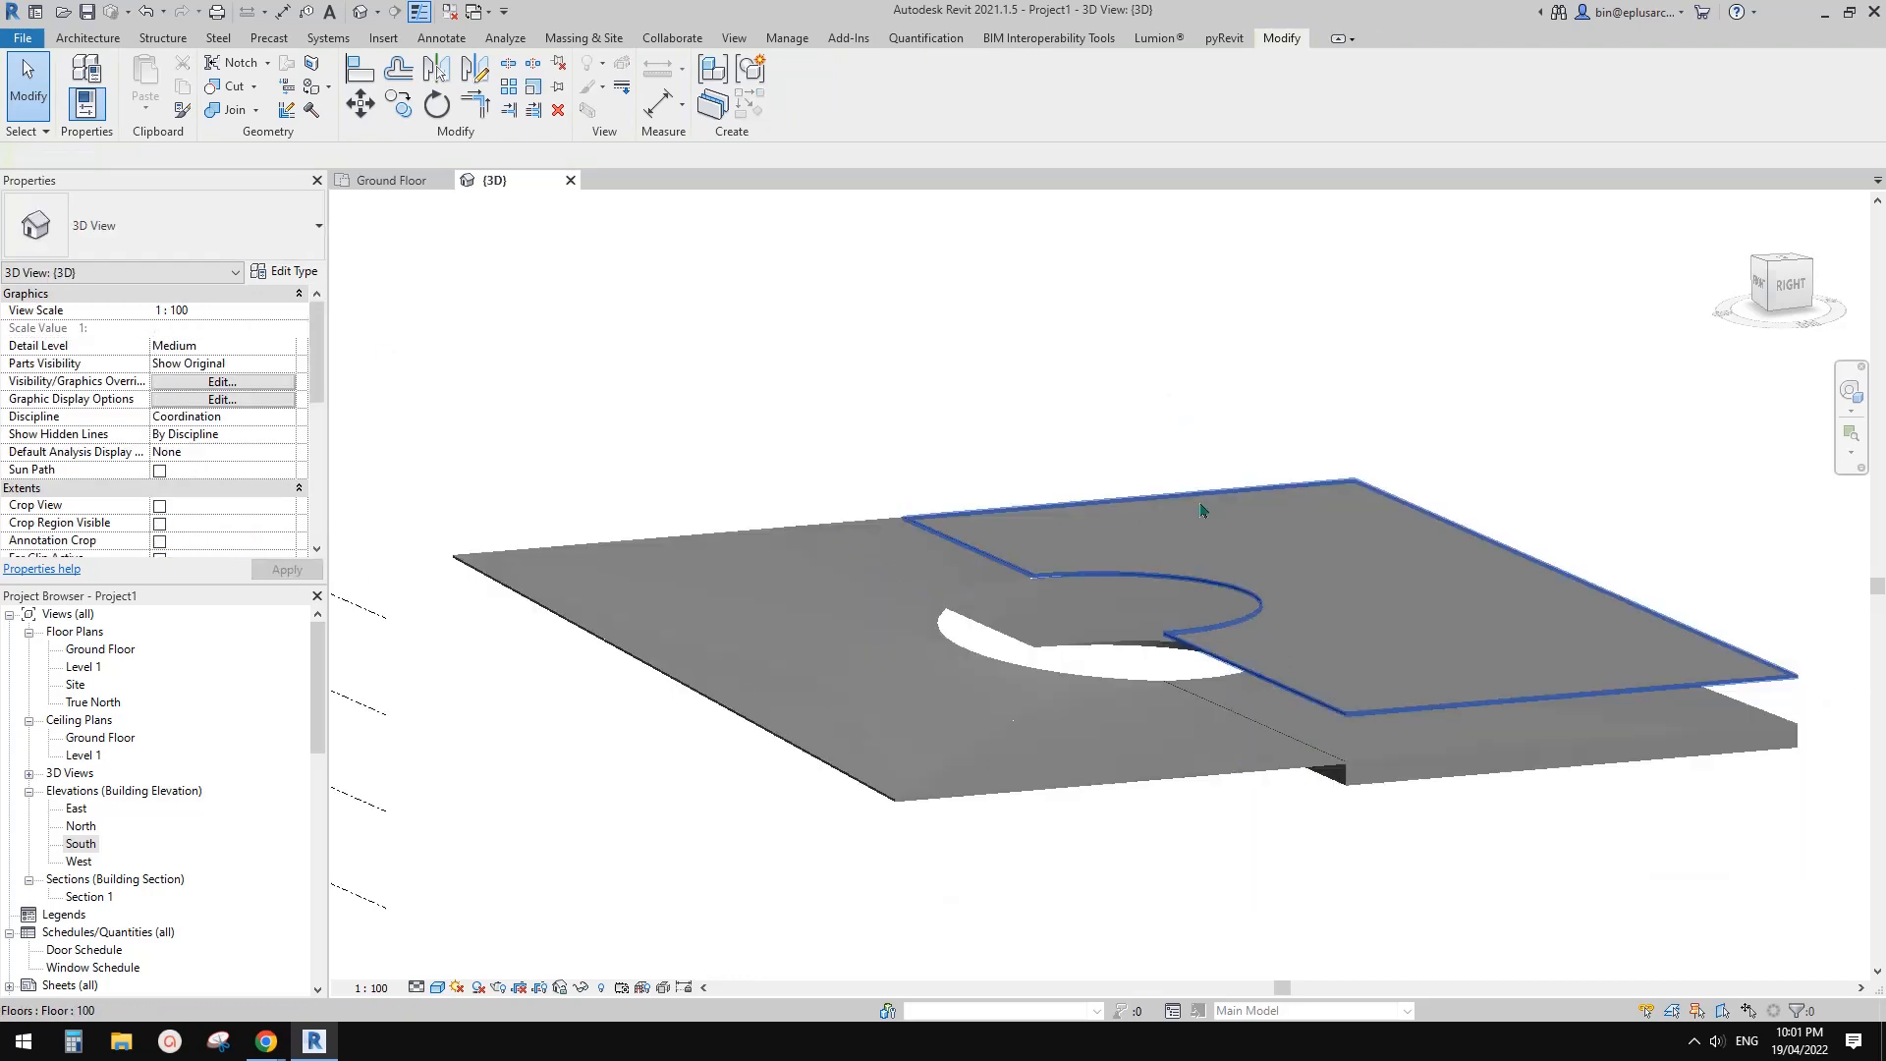
# Open the flat upper floor's boundary for editing and compare its outline with the walkway reference image in the browser
pyautogui.keyDown('shift'); pyautogui.moveTo(1204, 509); pyautogui.dragTo(1217, 525, button='middle'); pyautogui.keyUp('shift')
pyautogui.click(1213, 513)
pyautogui.click(806, 96)
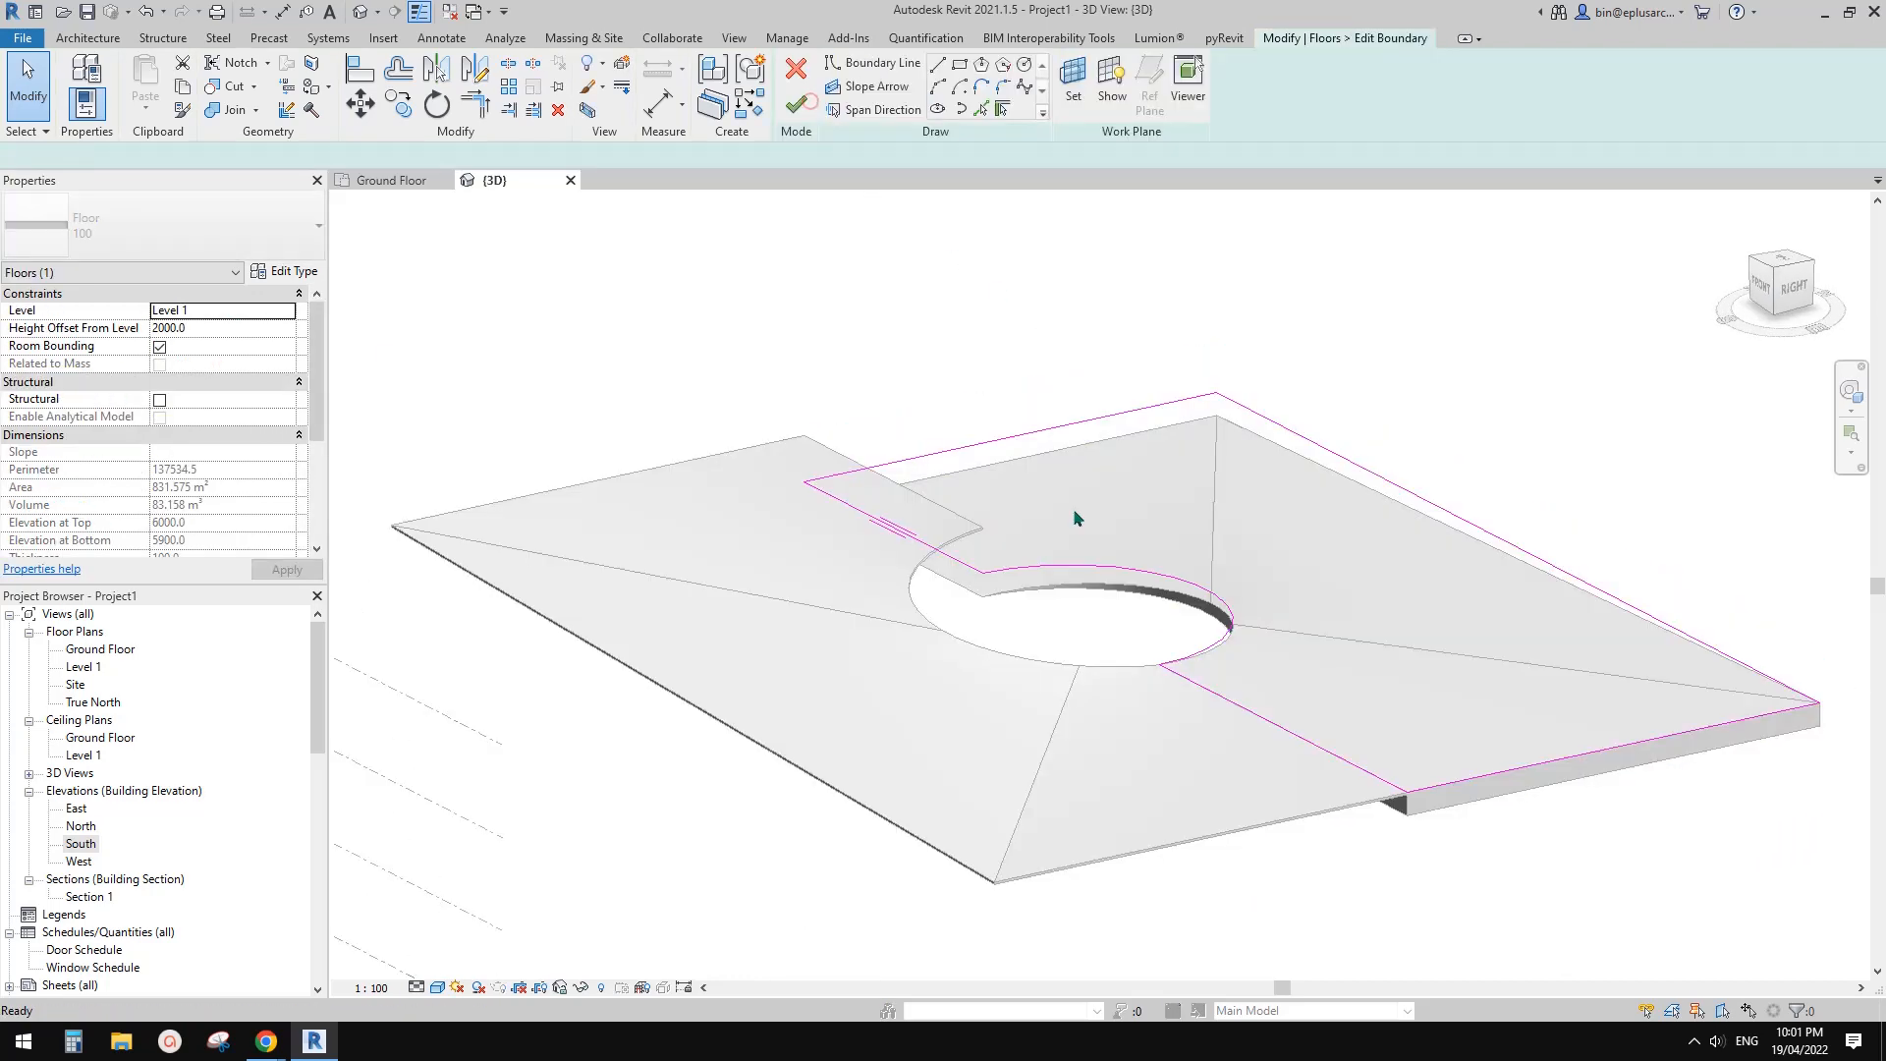
pyautogui.moveTo(266, 1042)
pyautogui.click(384, 958)
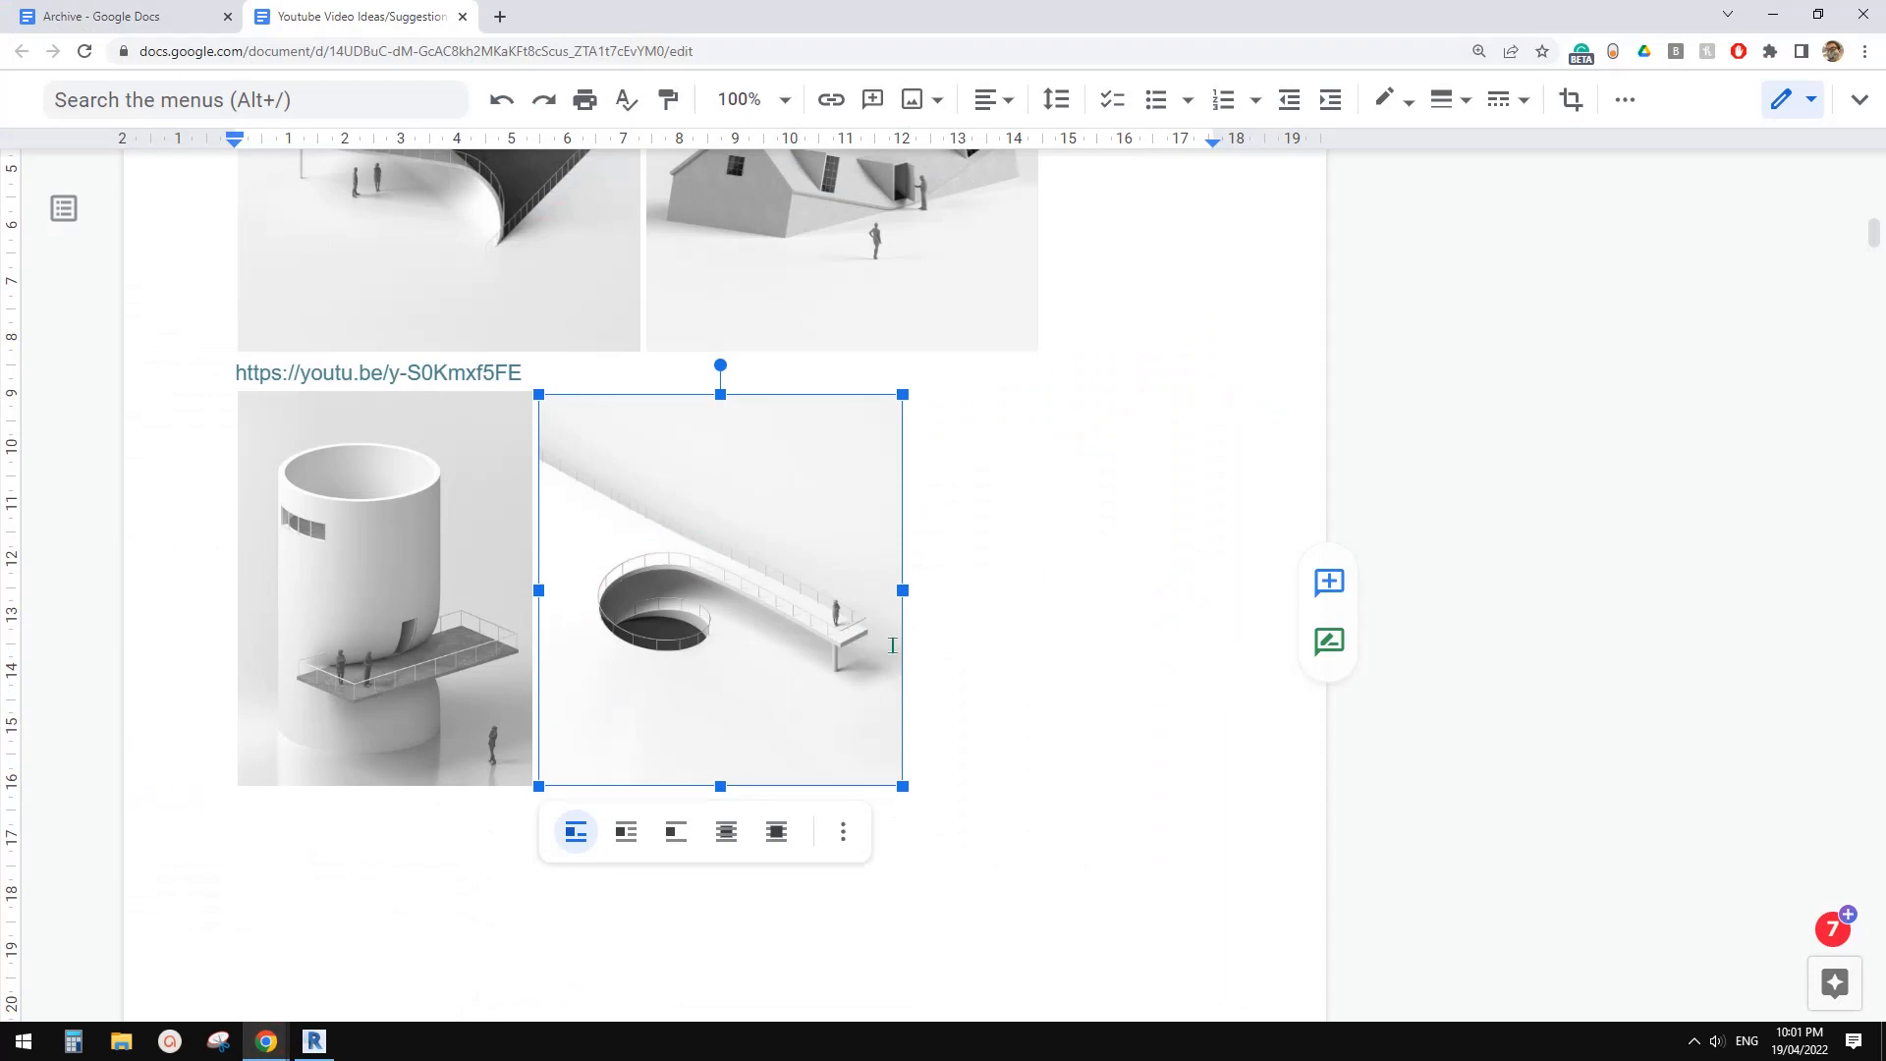
pyautogui.click(312, 1044)
pyautogui.keyDown('shift'); pyautogui.moveTo(1074, 593); pyautogui.dragTo(650, 867, button='middle'); pyautogui.keyUp('shift')
pyautogui.moveTo(275, 1043)
pyautogui.click(371, 988)
pyautogui.click(325, 1047)
# Sketch boundary lines for a straight walkway about 3200 mm wide, running from the cutout's arc and back parallel to the floor's long edge
pyautogui.keyDown('shift'); pyautogui.moveTo(1083, 626); pyautogui.dragTo(1059, 586, button='middle'); pyautogui.keyUp('shift')
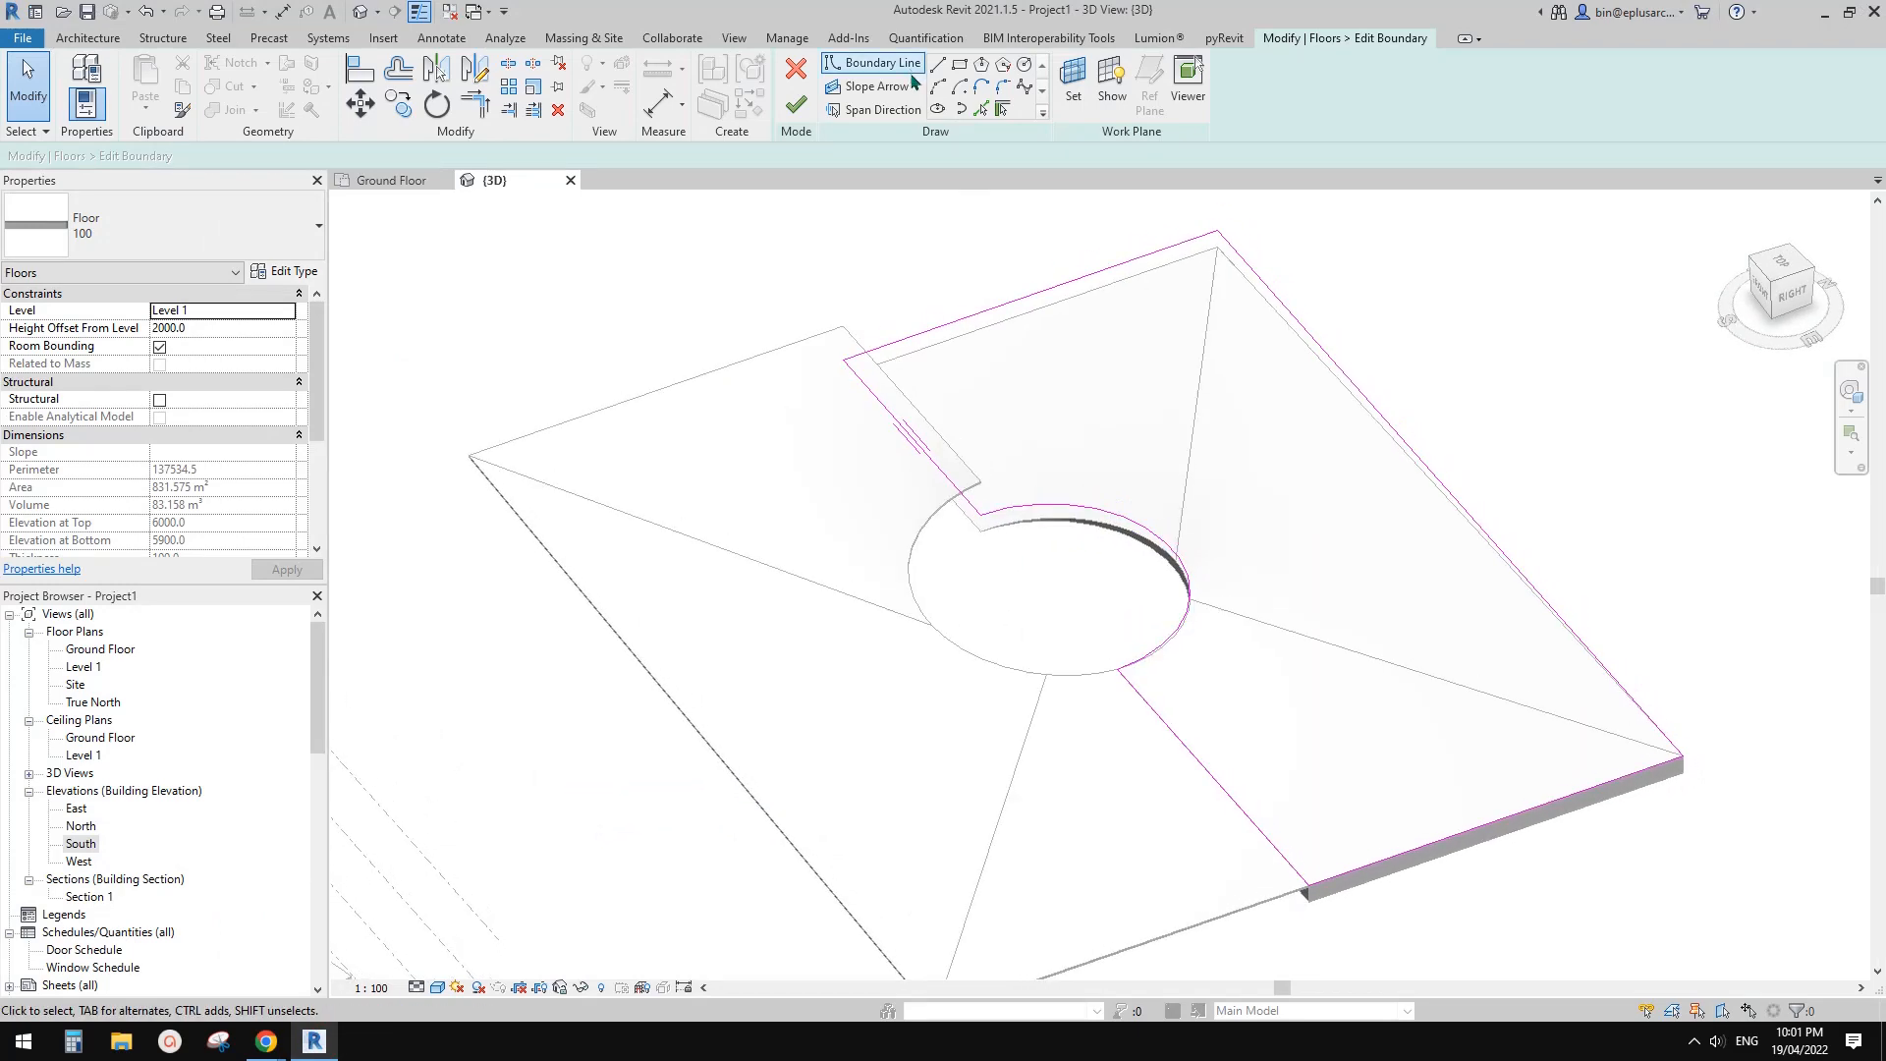
pyautogui.press('Return')
pyautogui.keyDown('shift'); pyautogui.moveTo(1180, 556); pyautogui.dragTo(1175, 539, button='middle'); pyautogui.keyUp('shift')
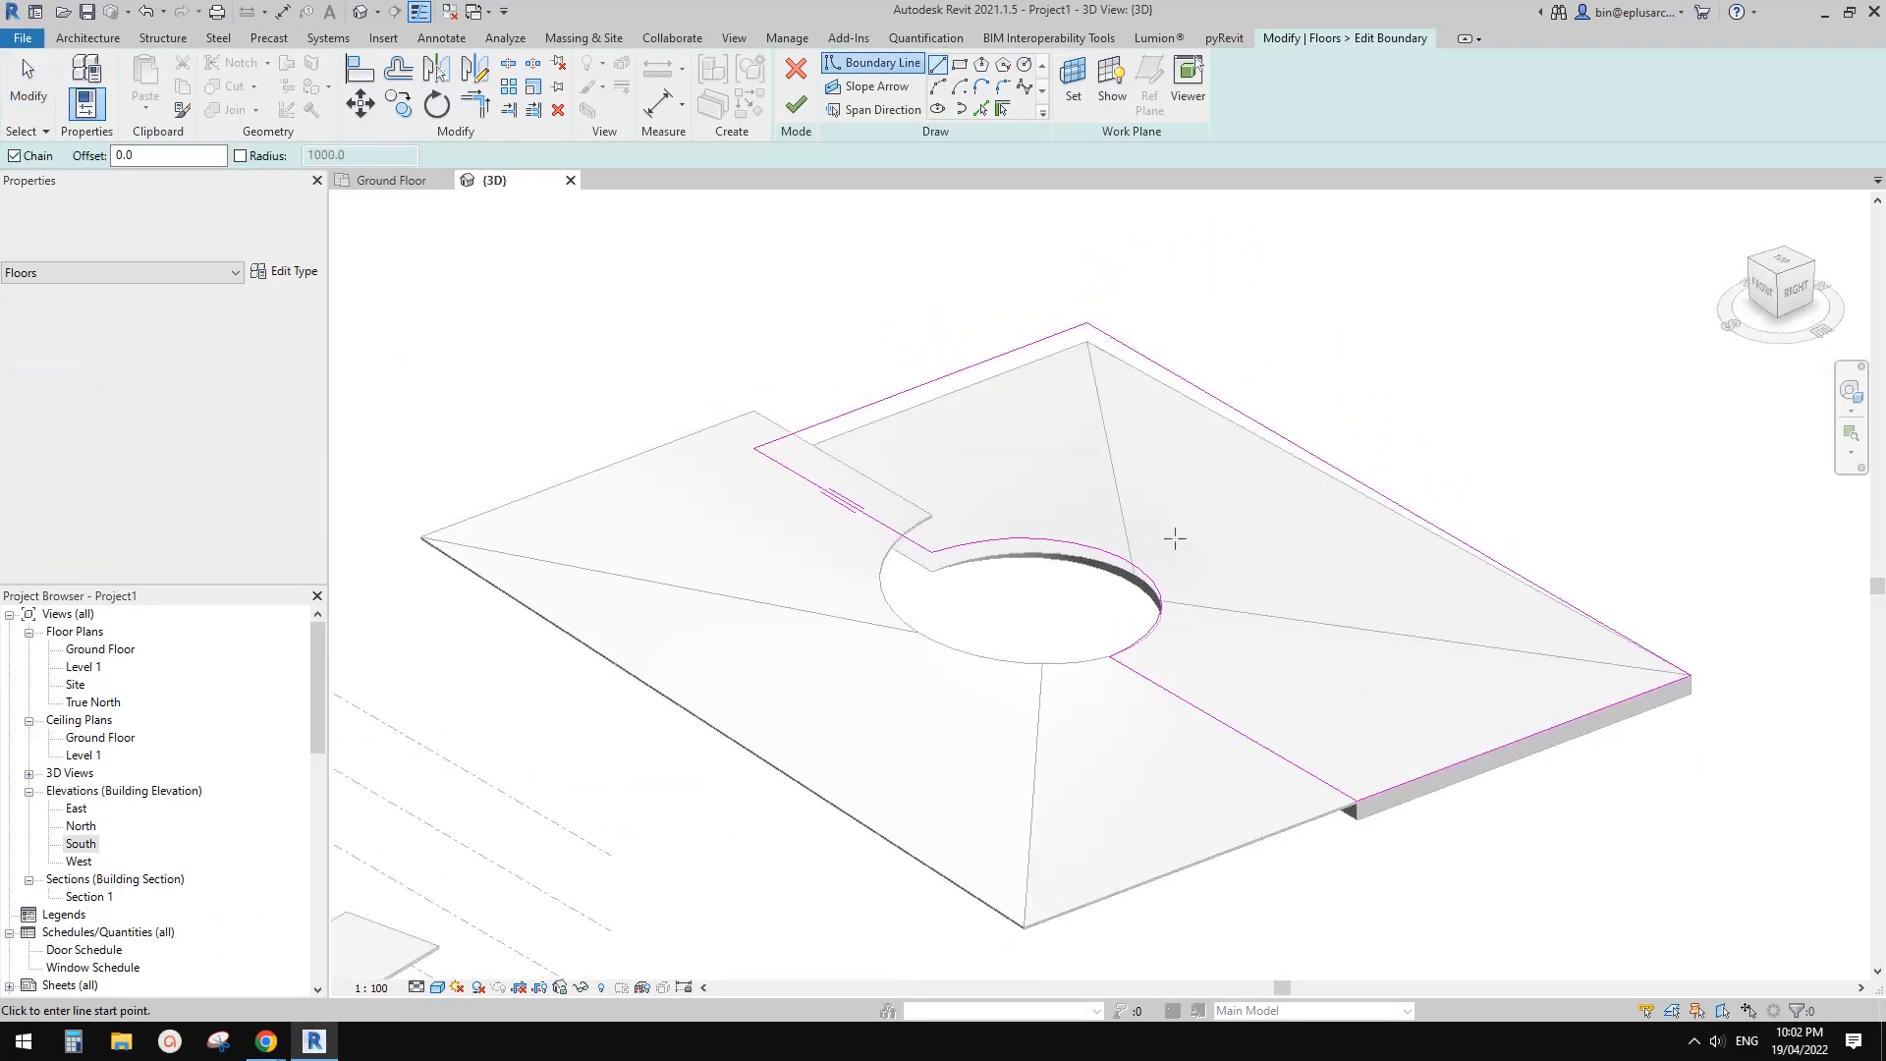
pyautogui.scroll(2, 1159, 545)
pyautogui.click(1118, 572)
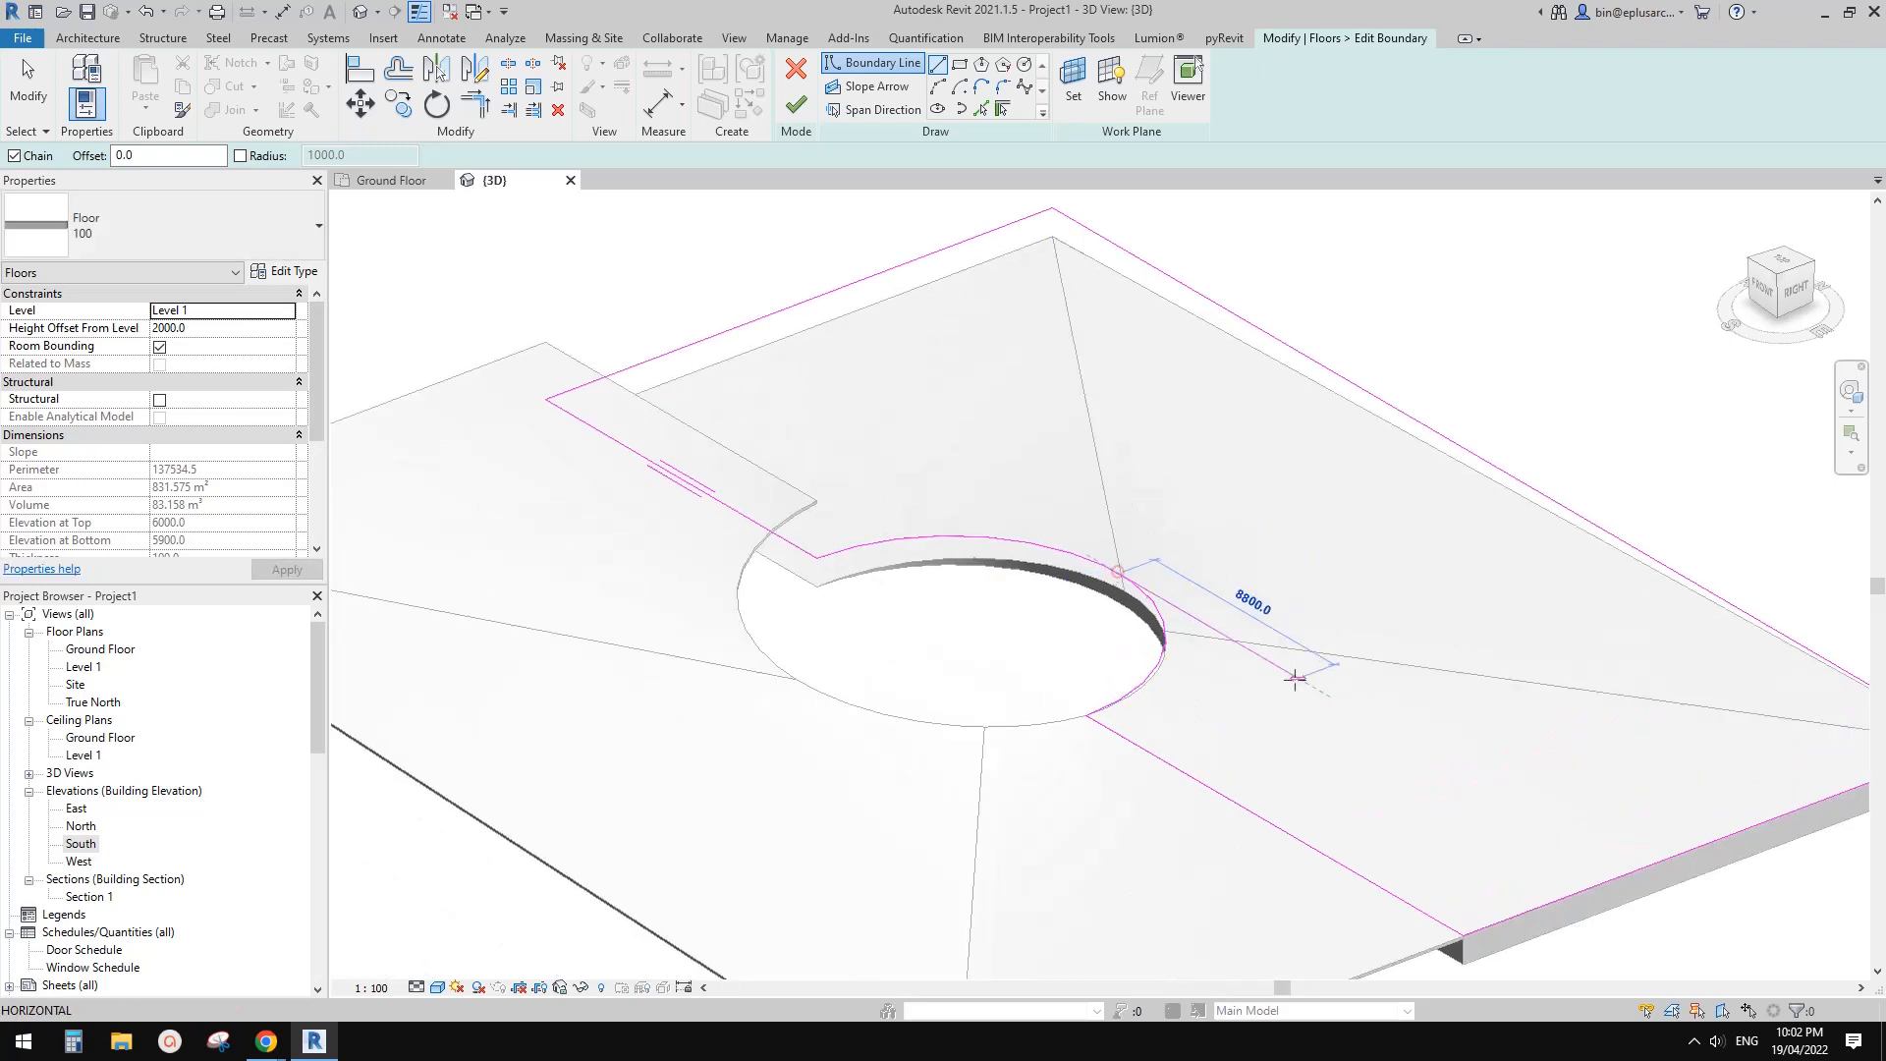
pyautogui.click(1508, 725)
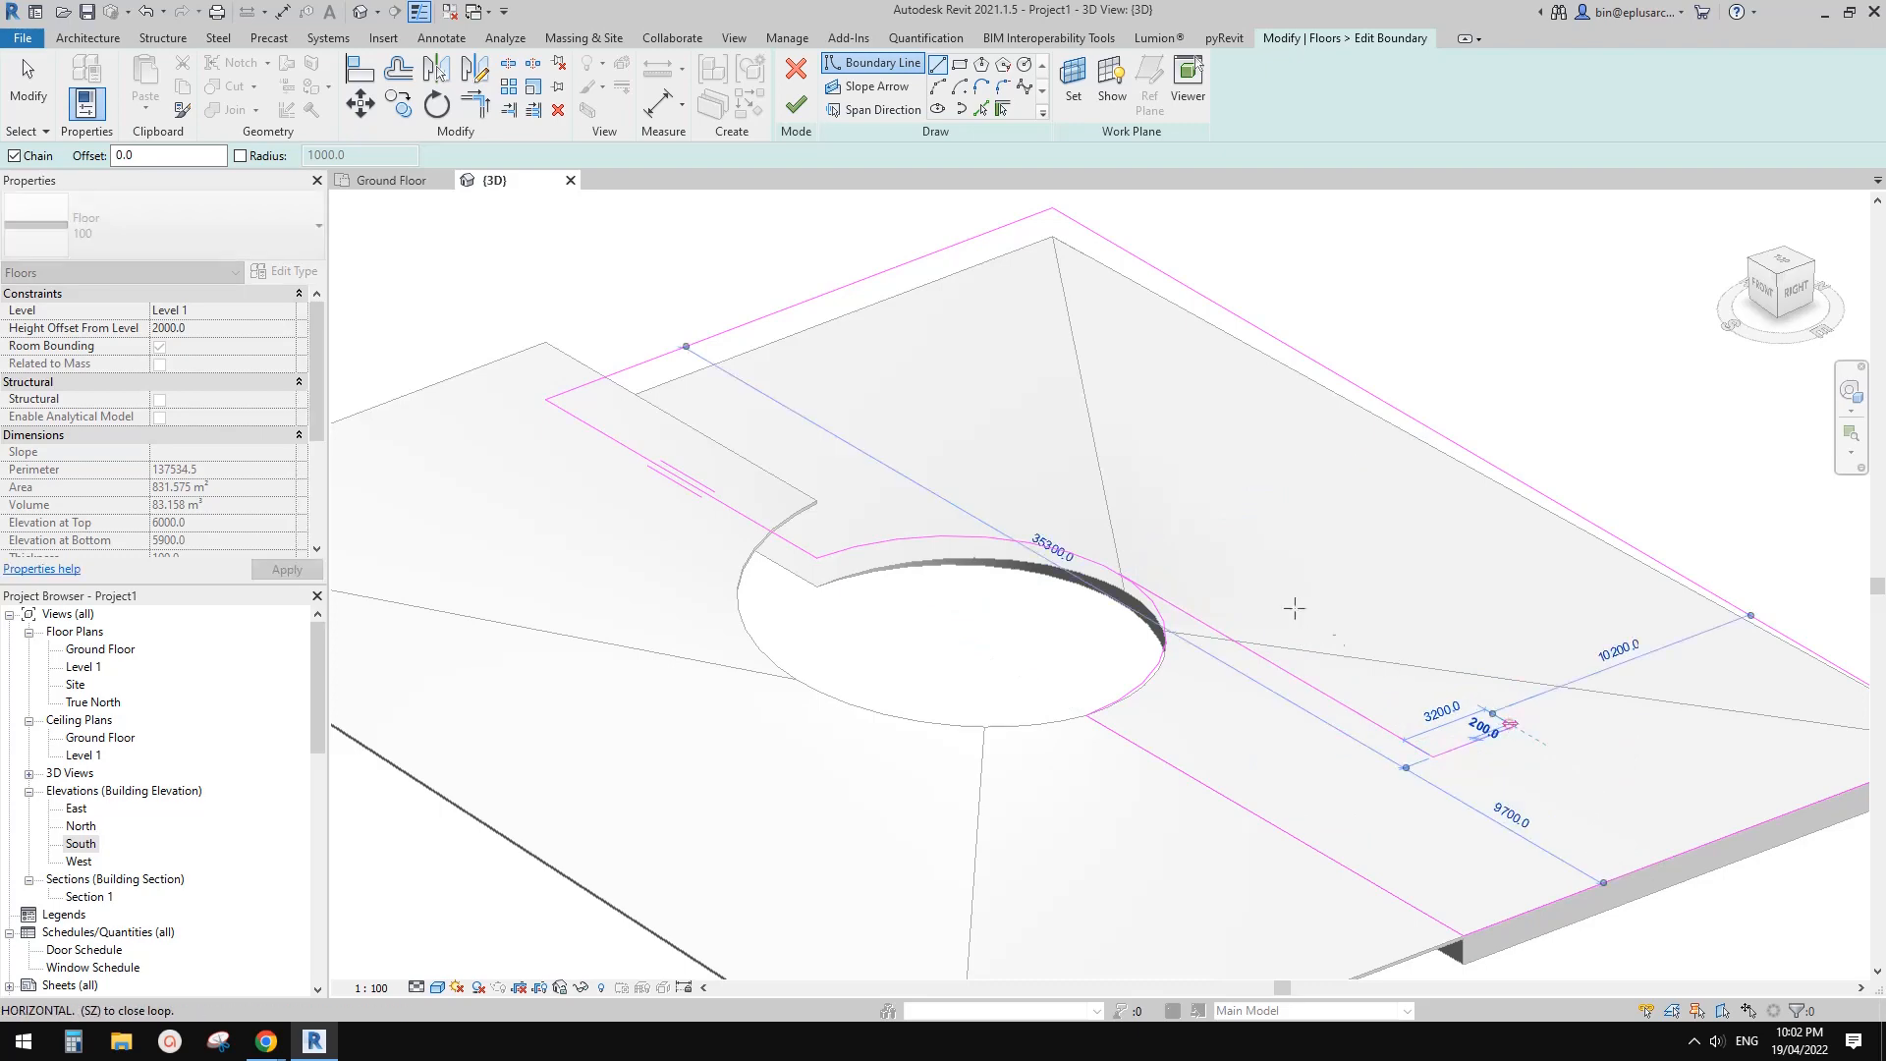
pyautogui.moveTo(1151, 506); pyautogui.dragTo(1186, 552, button='middle')
pyautogui.click(1110, 513)
pyautogui.scroll(-2, 1110, 513)
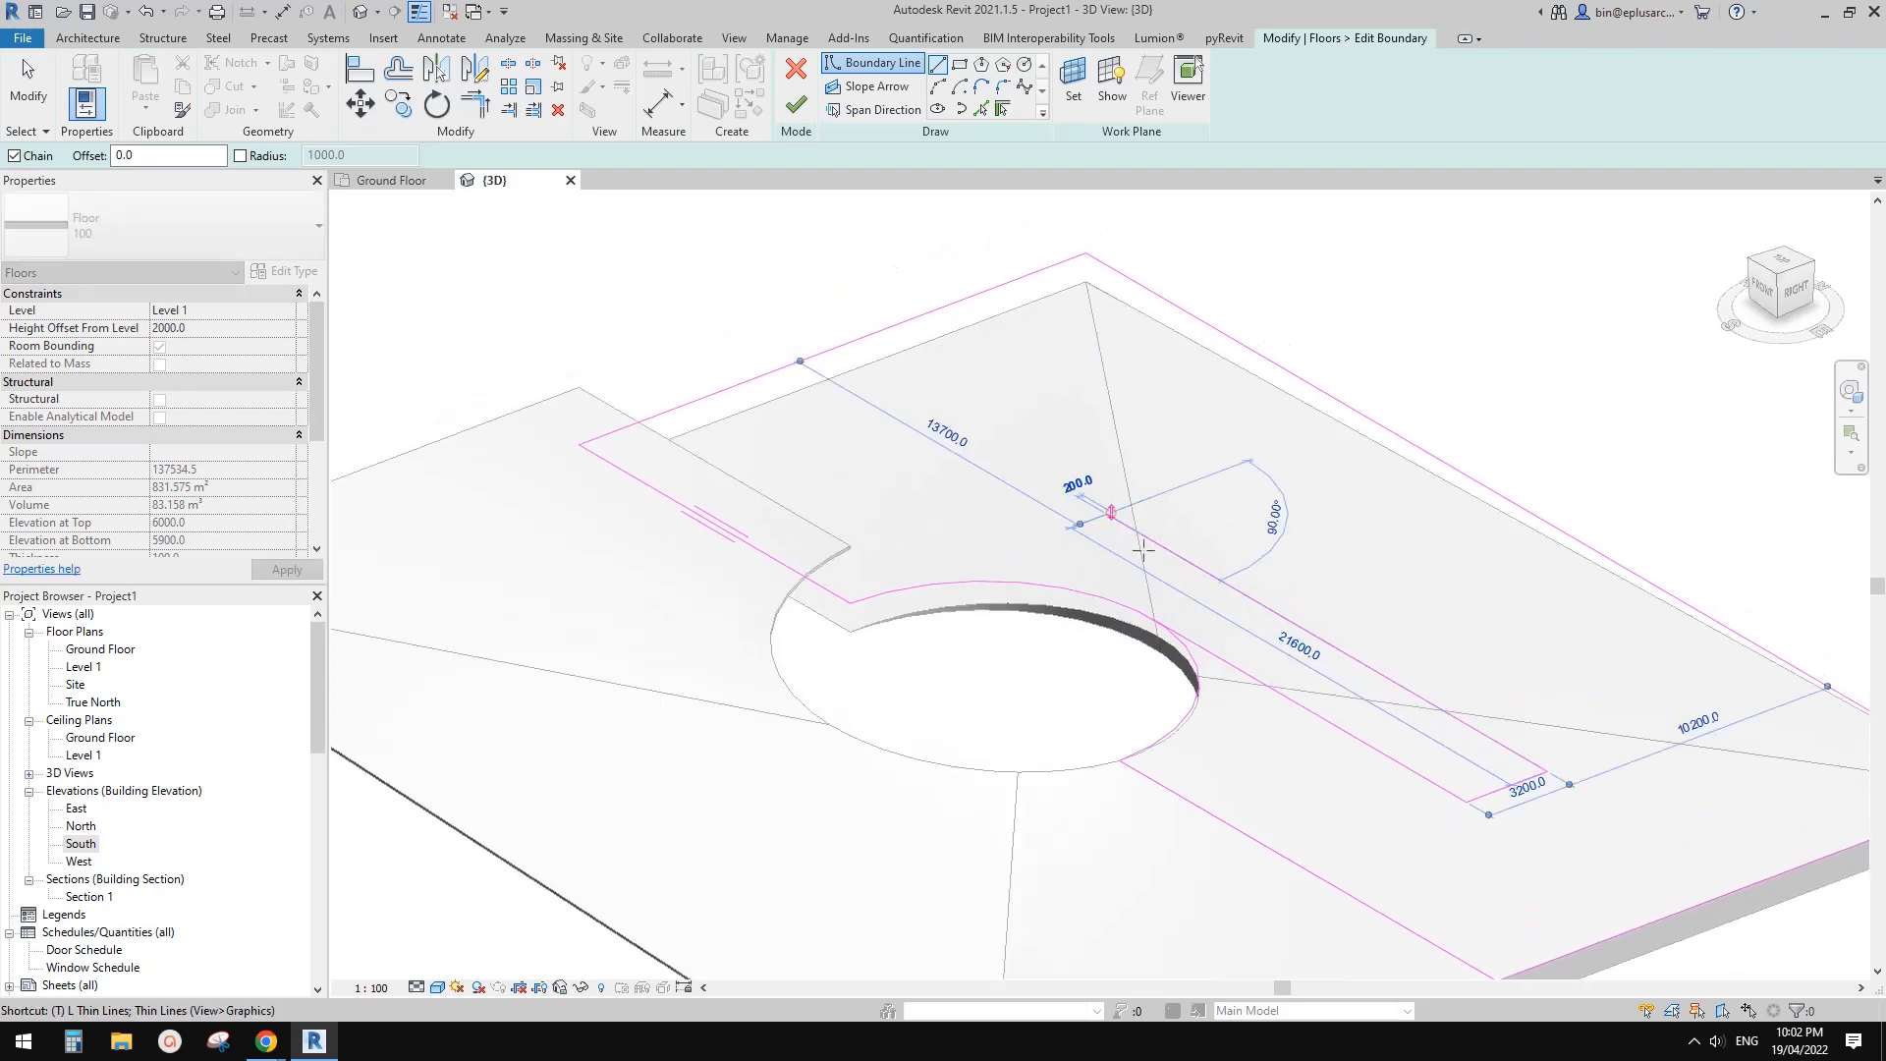
pyautogui.press('Escape')
pyautogui.press('Escape')
# Trim the walkway lines to the arc and the floor's far edge, remove the leftover boundary lines, and finish the boundary
pyautogui.scroll(-2, 1270, 784)
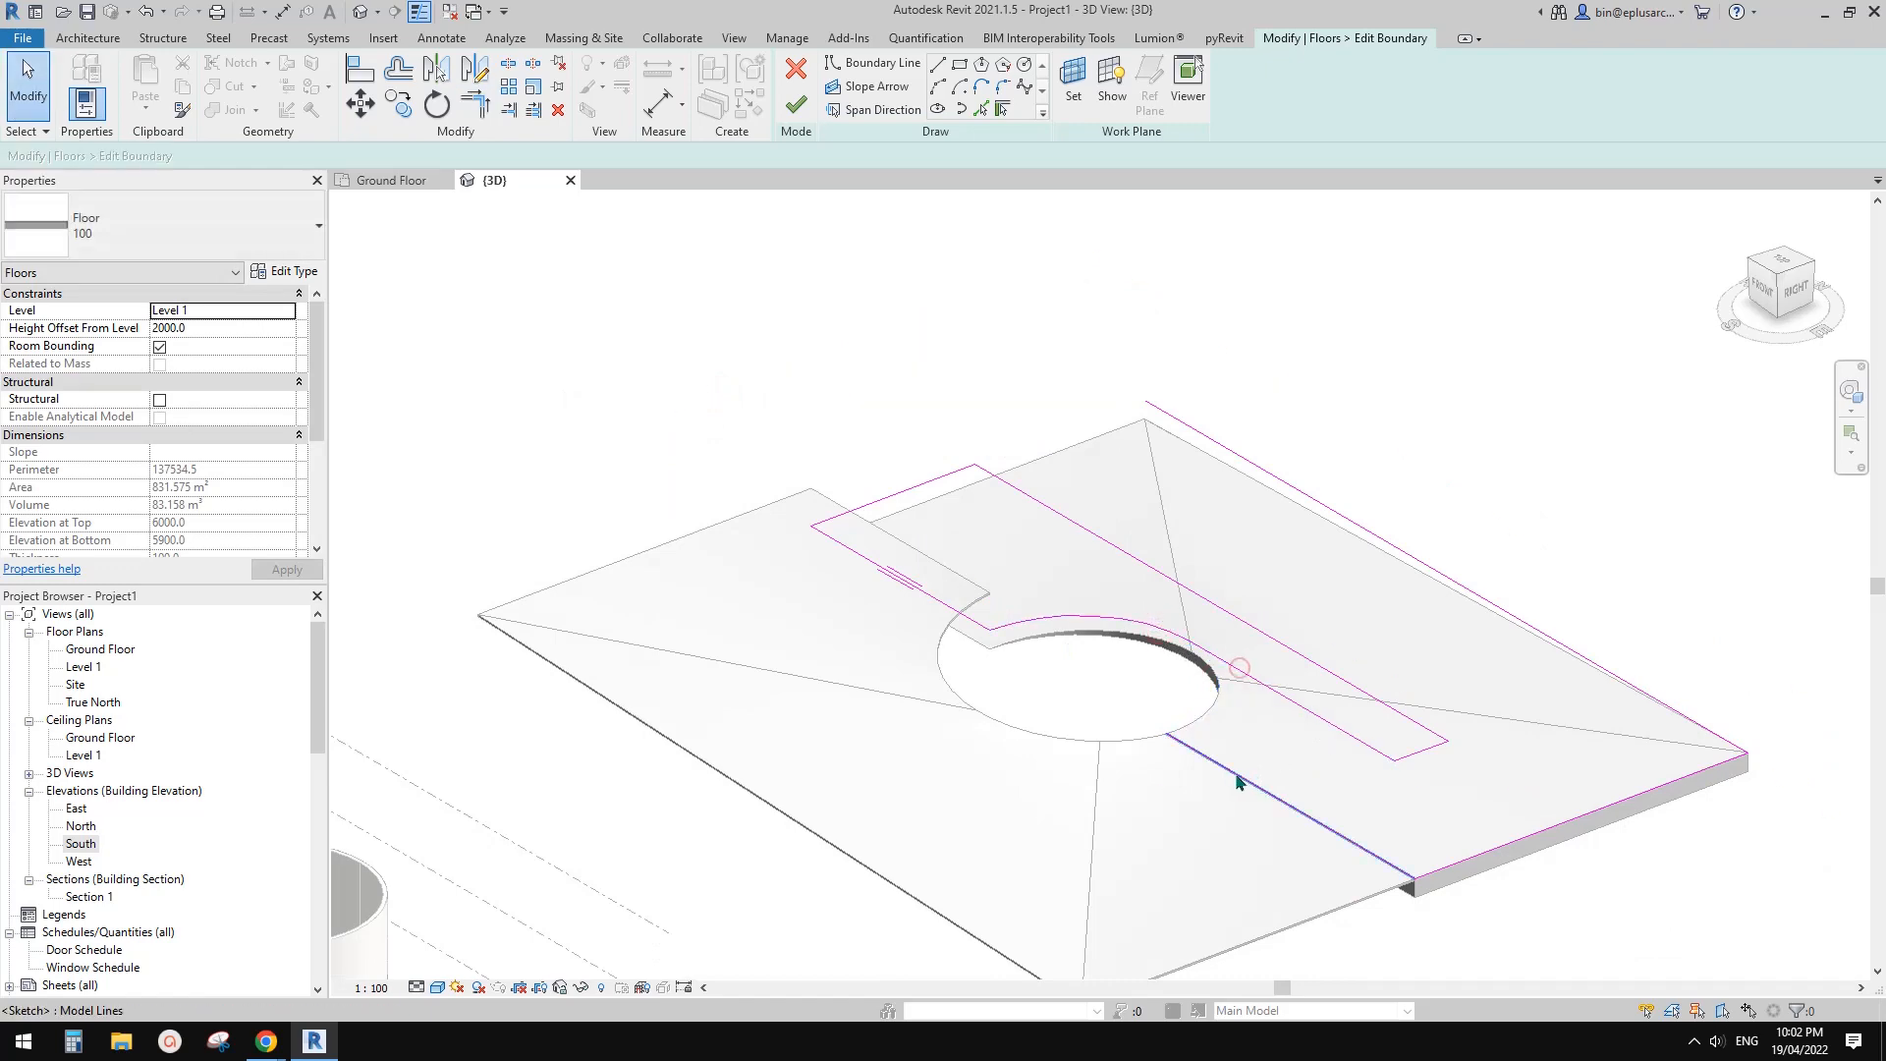
pyautogui.click(1394, 662)
pyautogui.press('Escape')
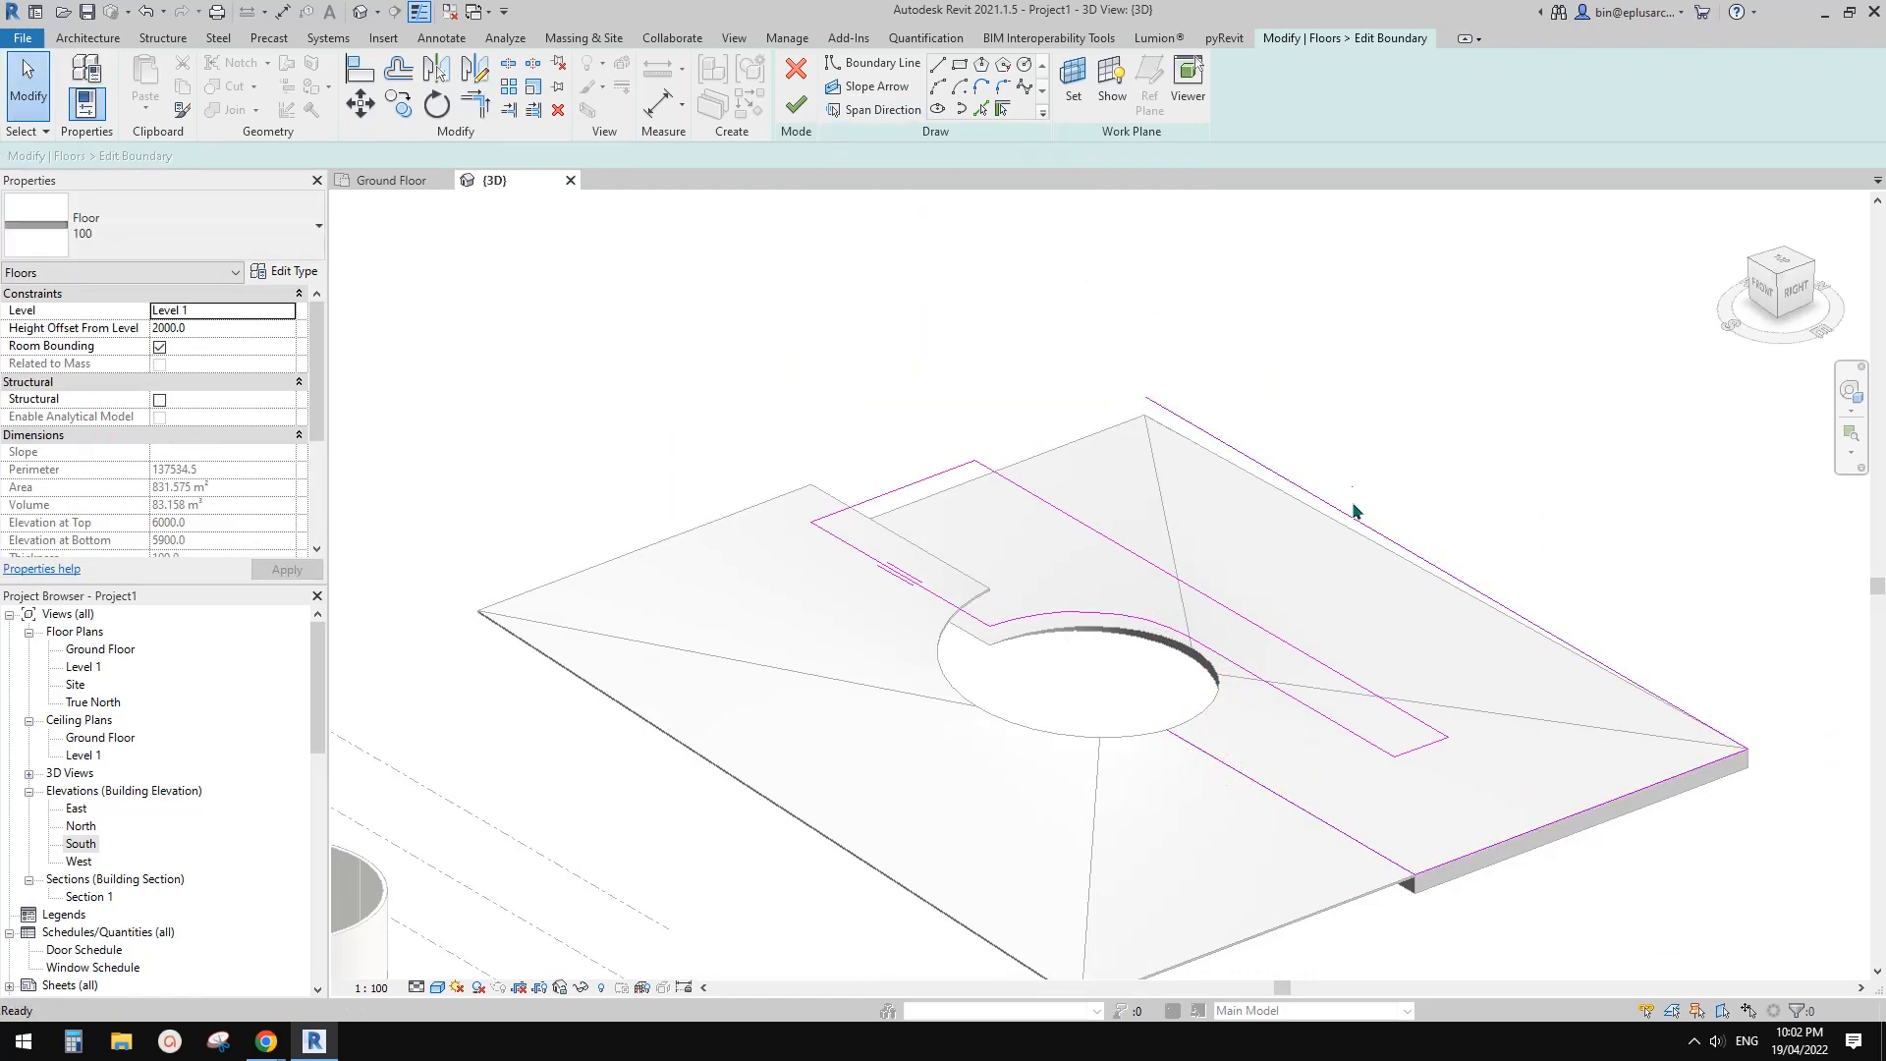
pyautogui.click(795, 105)
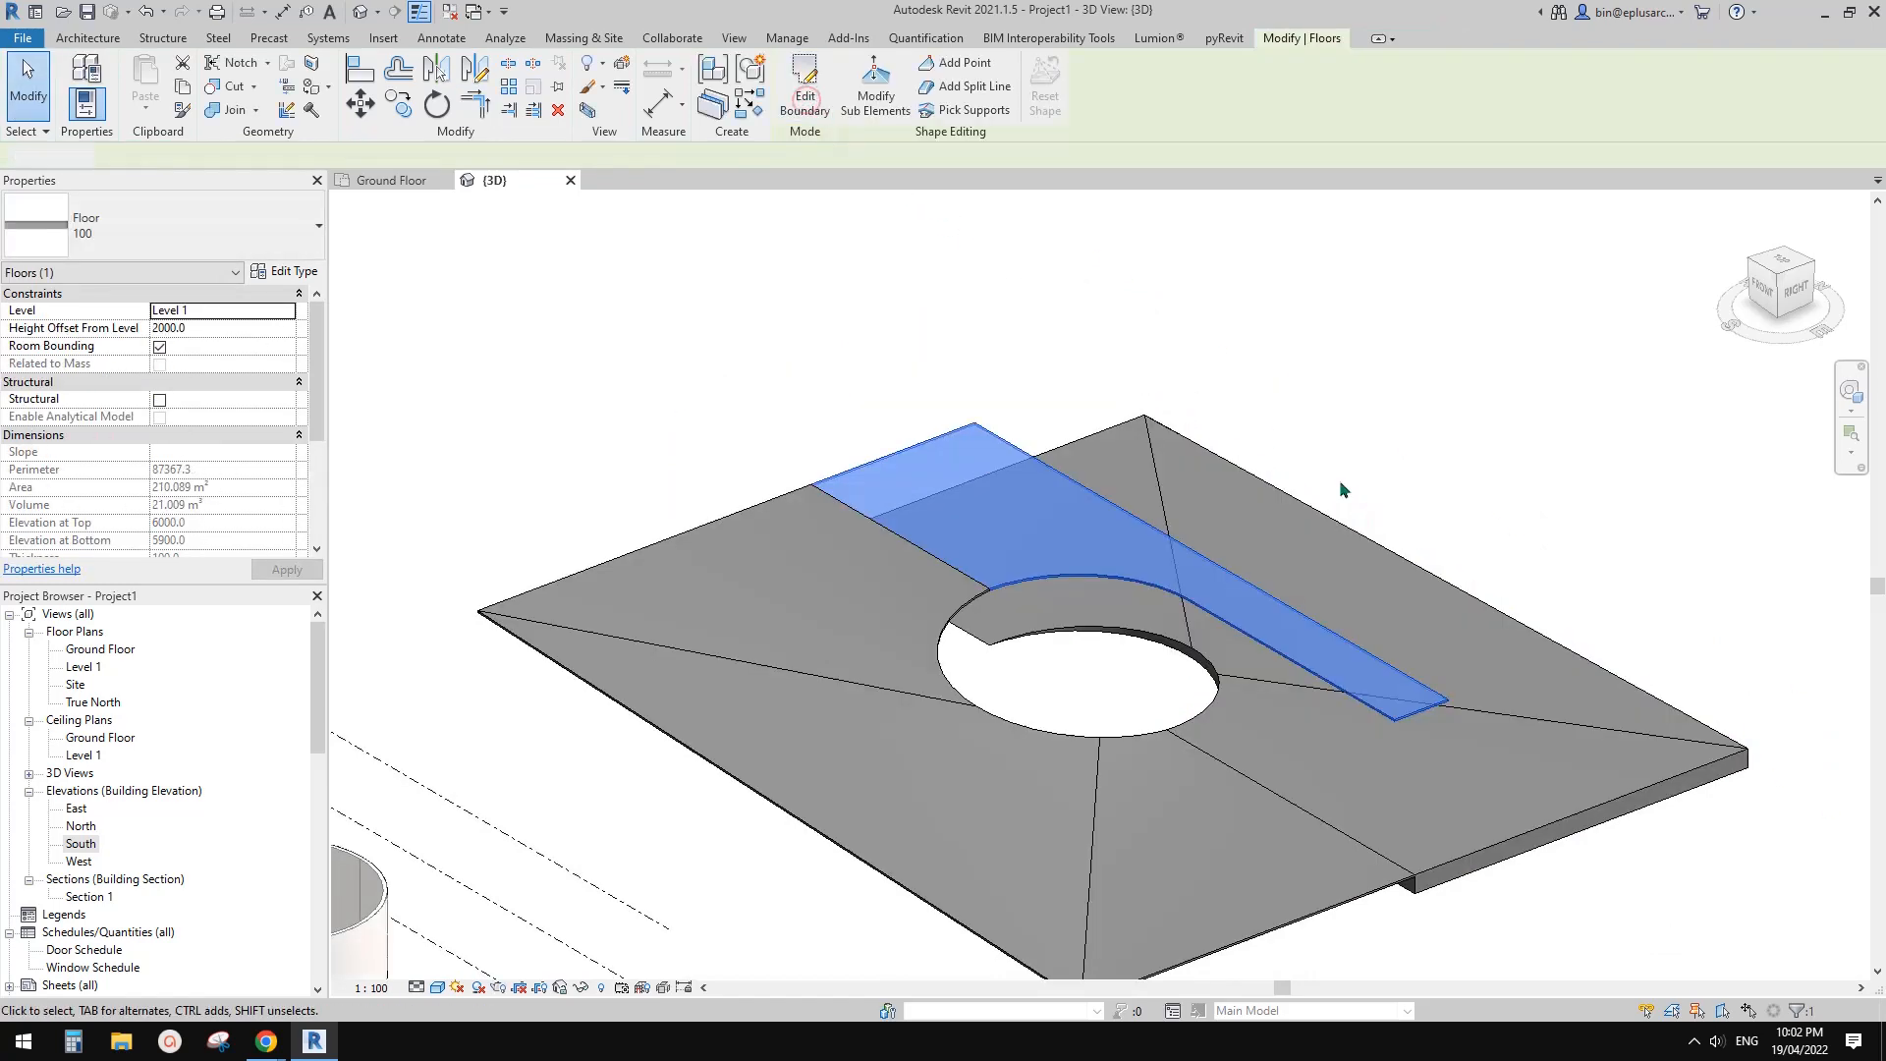
pyautogui.press('Escape')
# Inspect the walkway and pit floors from several angles, and look for the next reference image in the browser document
pyautogui.keyDown('shift'); pyautogui.moveTo(1340, 484); pyautogui.dragTo(1314, 716, button='middle'); pyautogui.keyUp('shift')
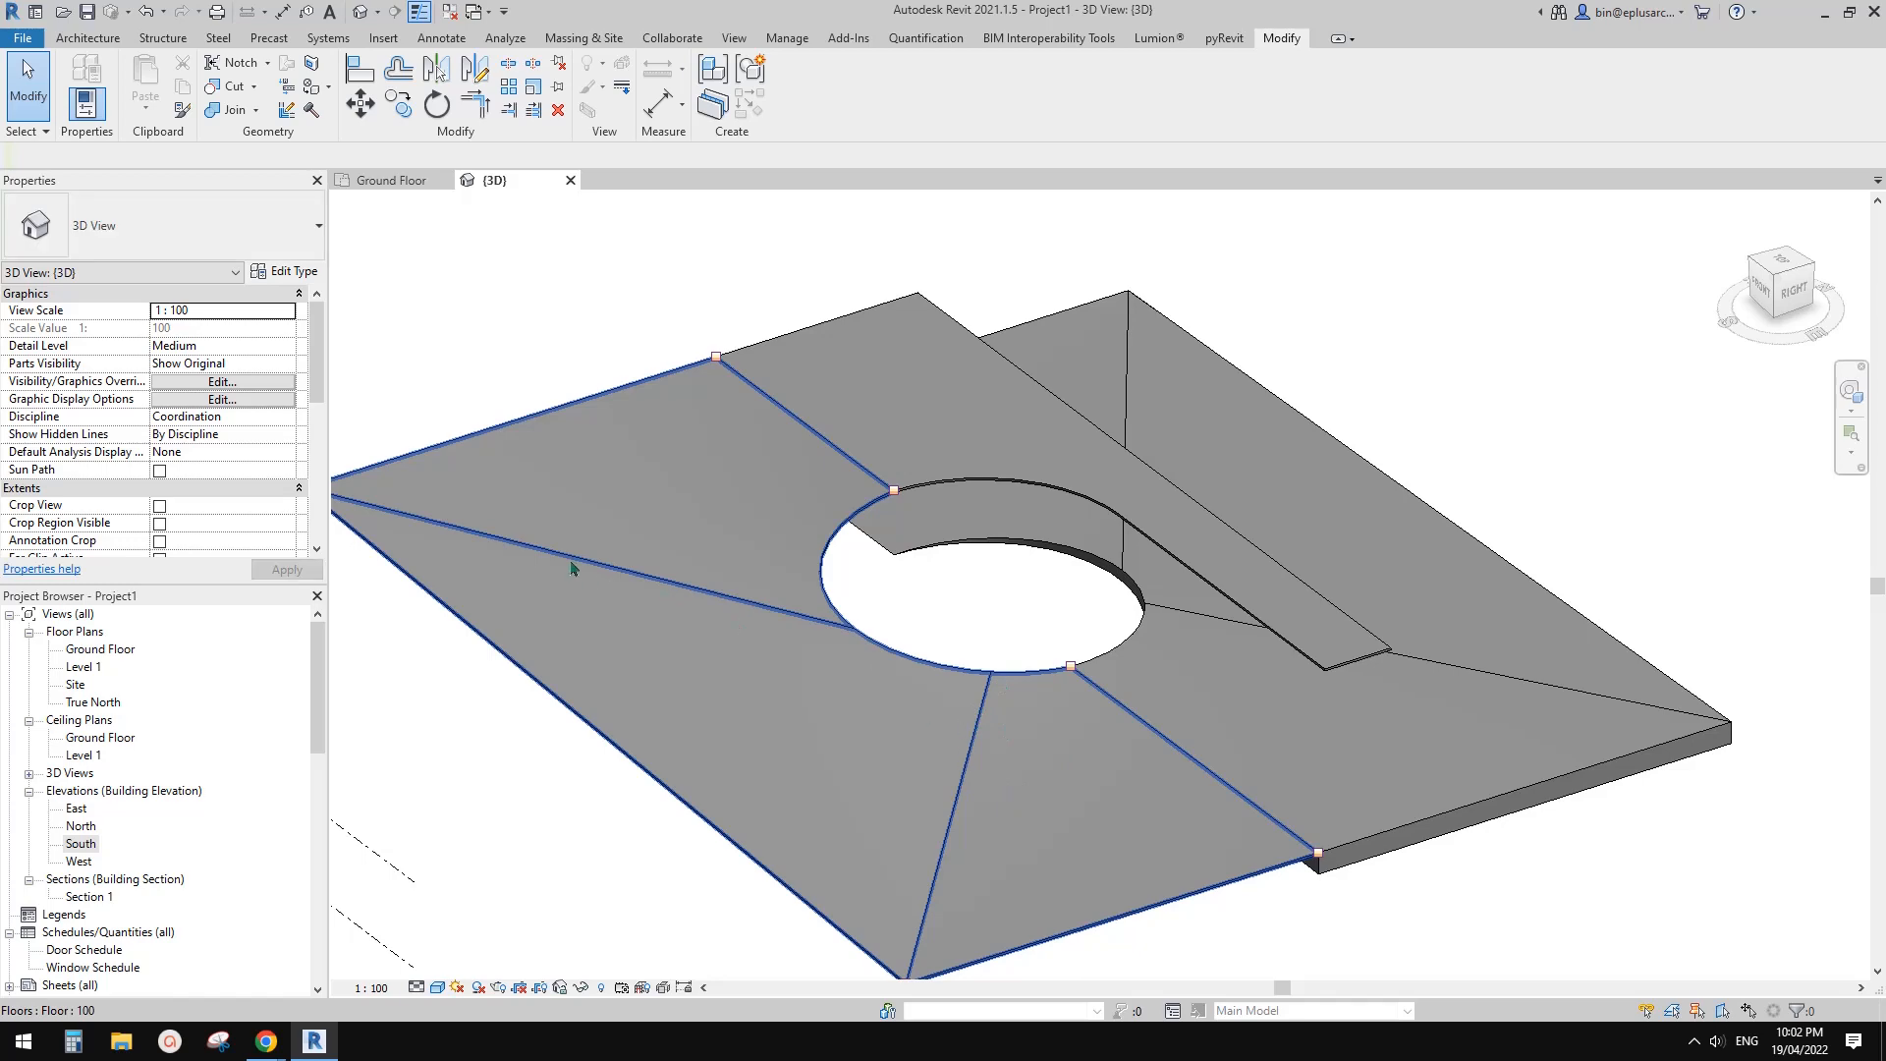
pyautogui.keyDown('shift'); pyautogui.moveTo(858, 678); pyautogui.dragTo(884, 811, button='middle'); pyautogui.keyUp('shift')
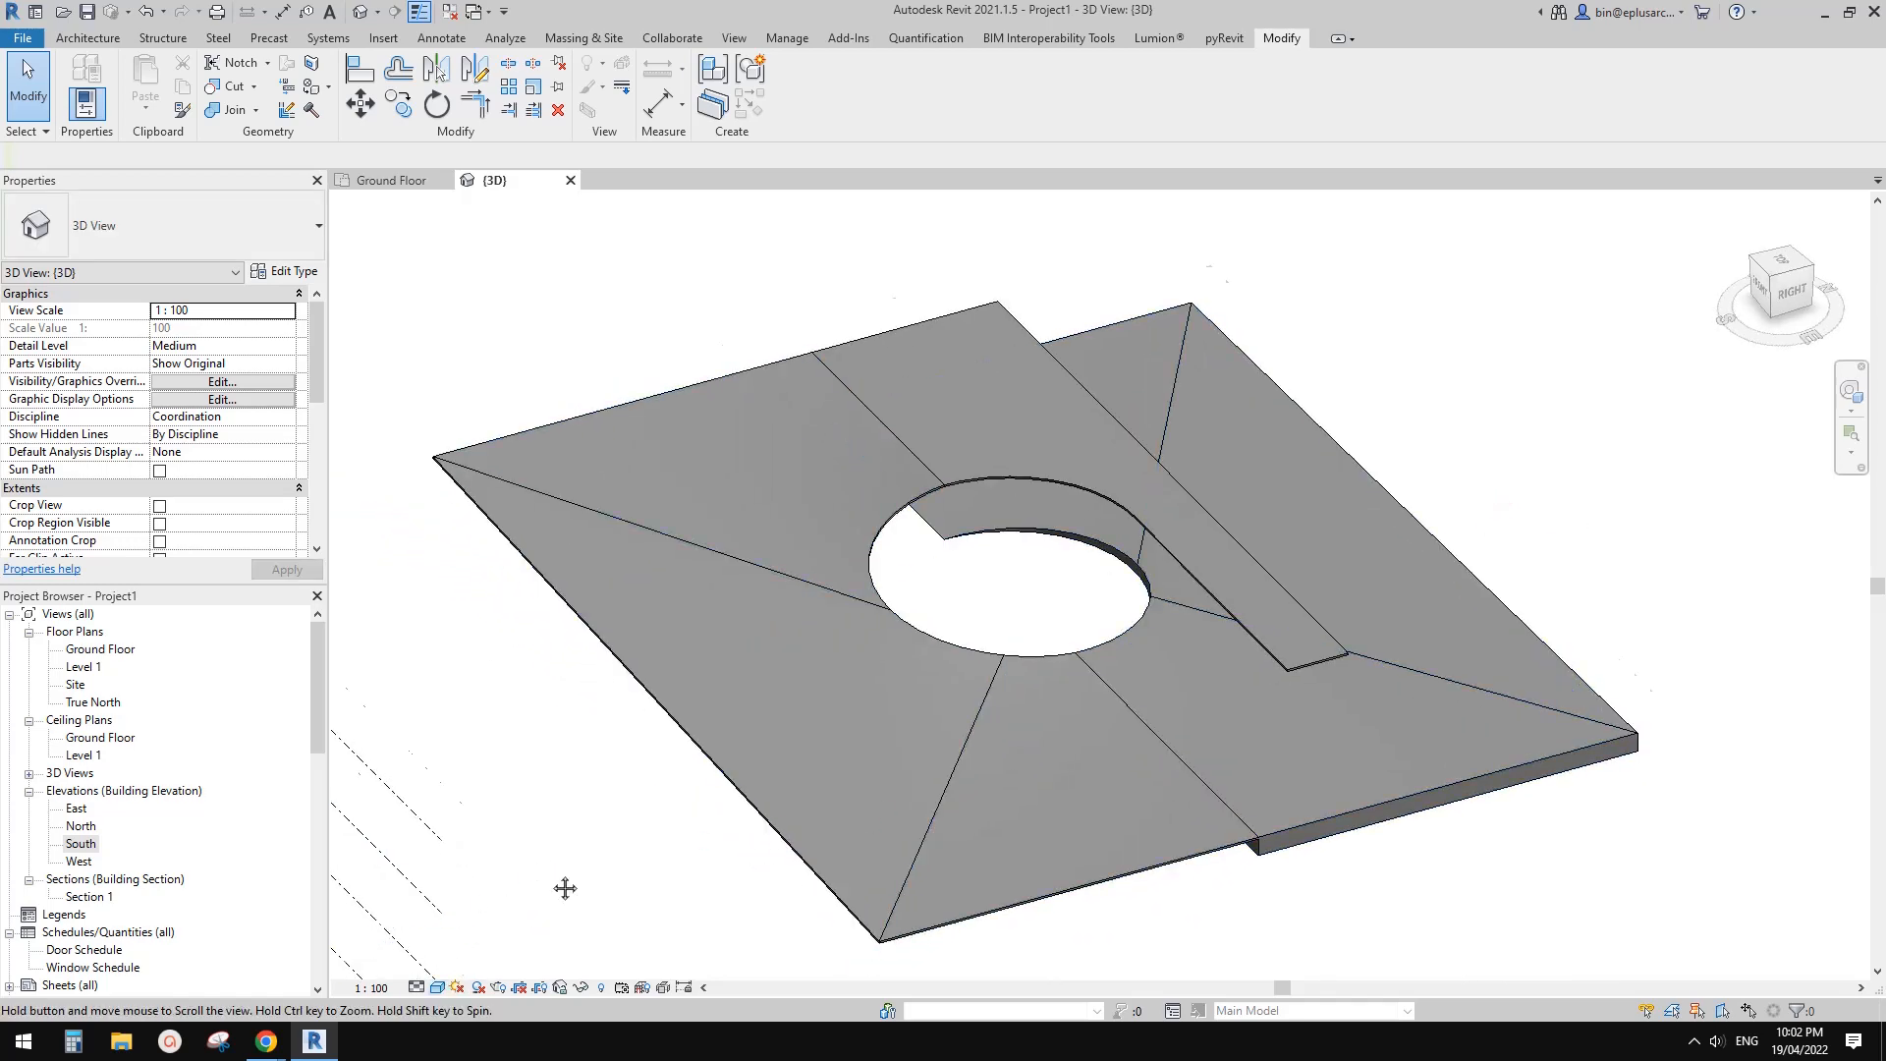
pyautogui.keyDown('shift'); pyautogui.moveTo(565, 888); pyautogui.dragTo(965, 678, button='middle'); pyautogui.keyUp('shift')
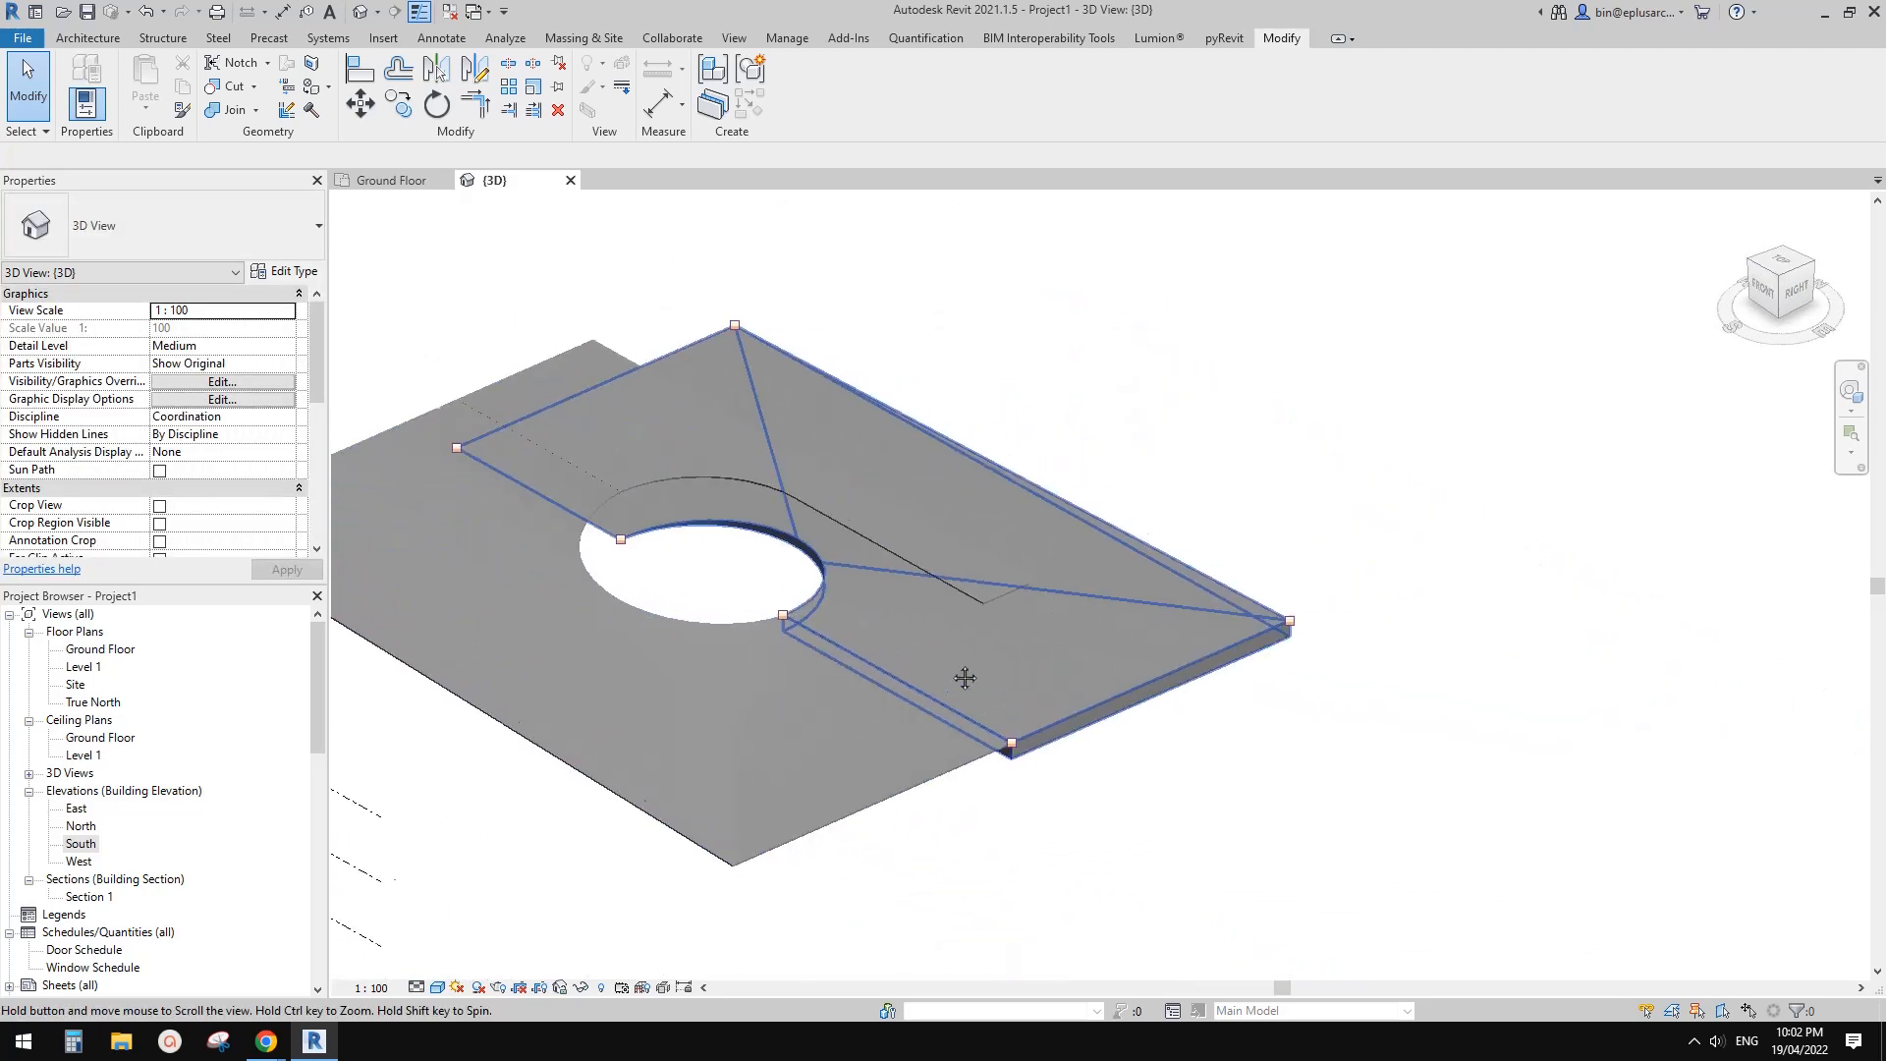
pyautogui.scroll(-1, 1030, 583)
pyautogui.moveTo(1031, 582); pyautogui.dragTo(646, 645, button='middle')
pyautogui.scroll(-2, 963, 580)
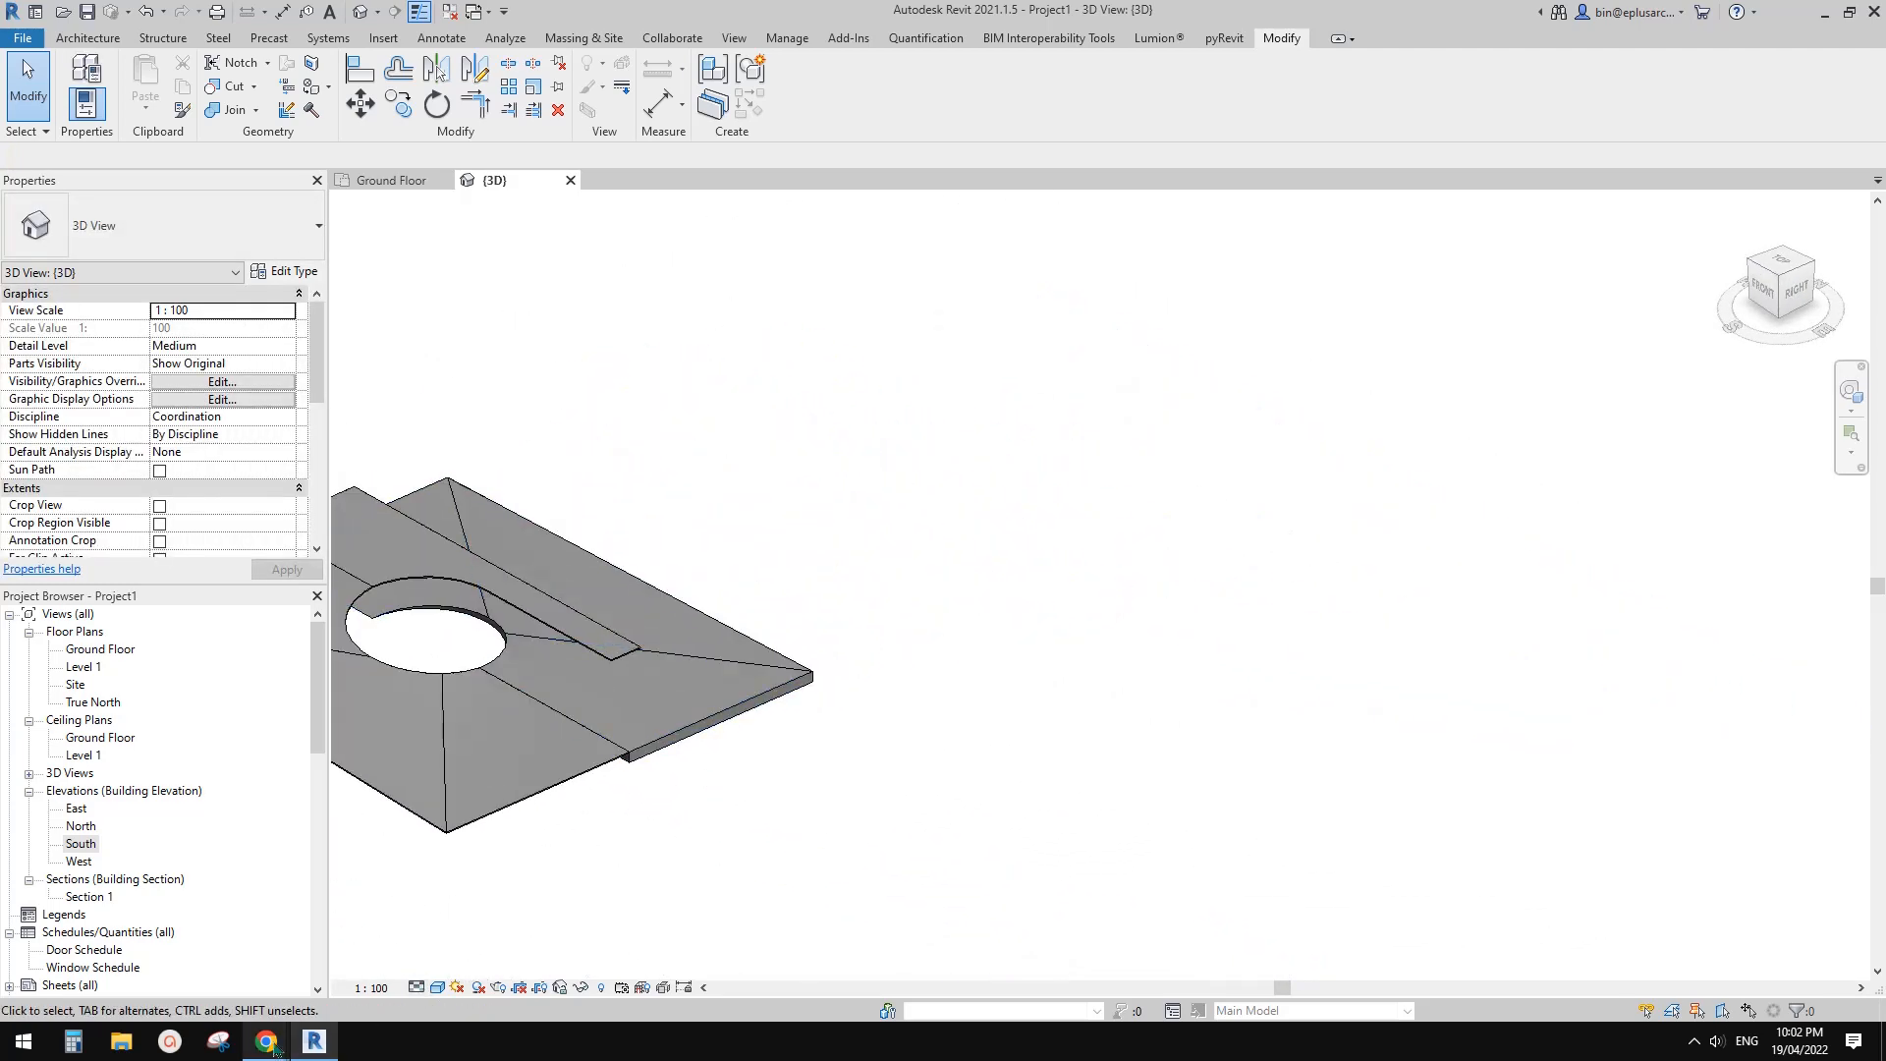
pyautogui.moveTo(276, 1048)
pyautogui.click(358, 982)
pyautogui.scroll(-3, 658, 698)
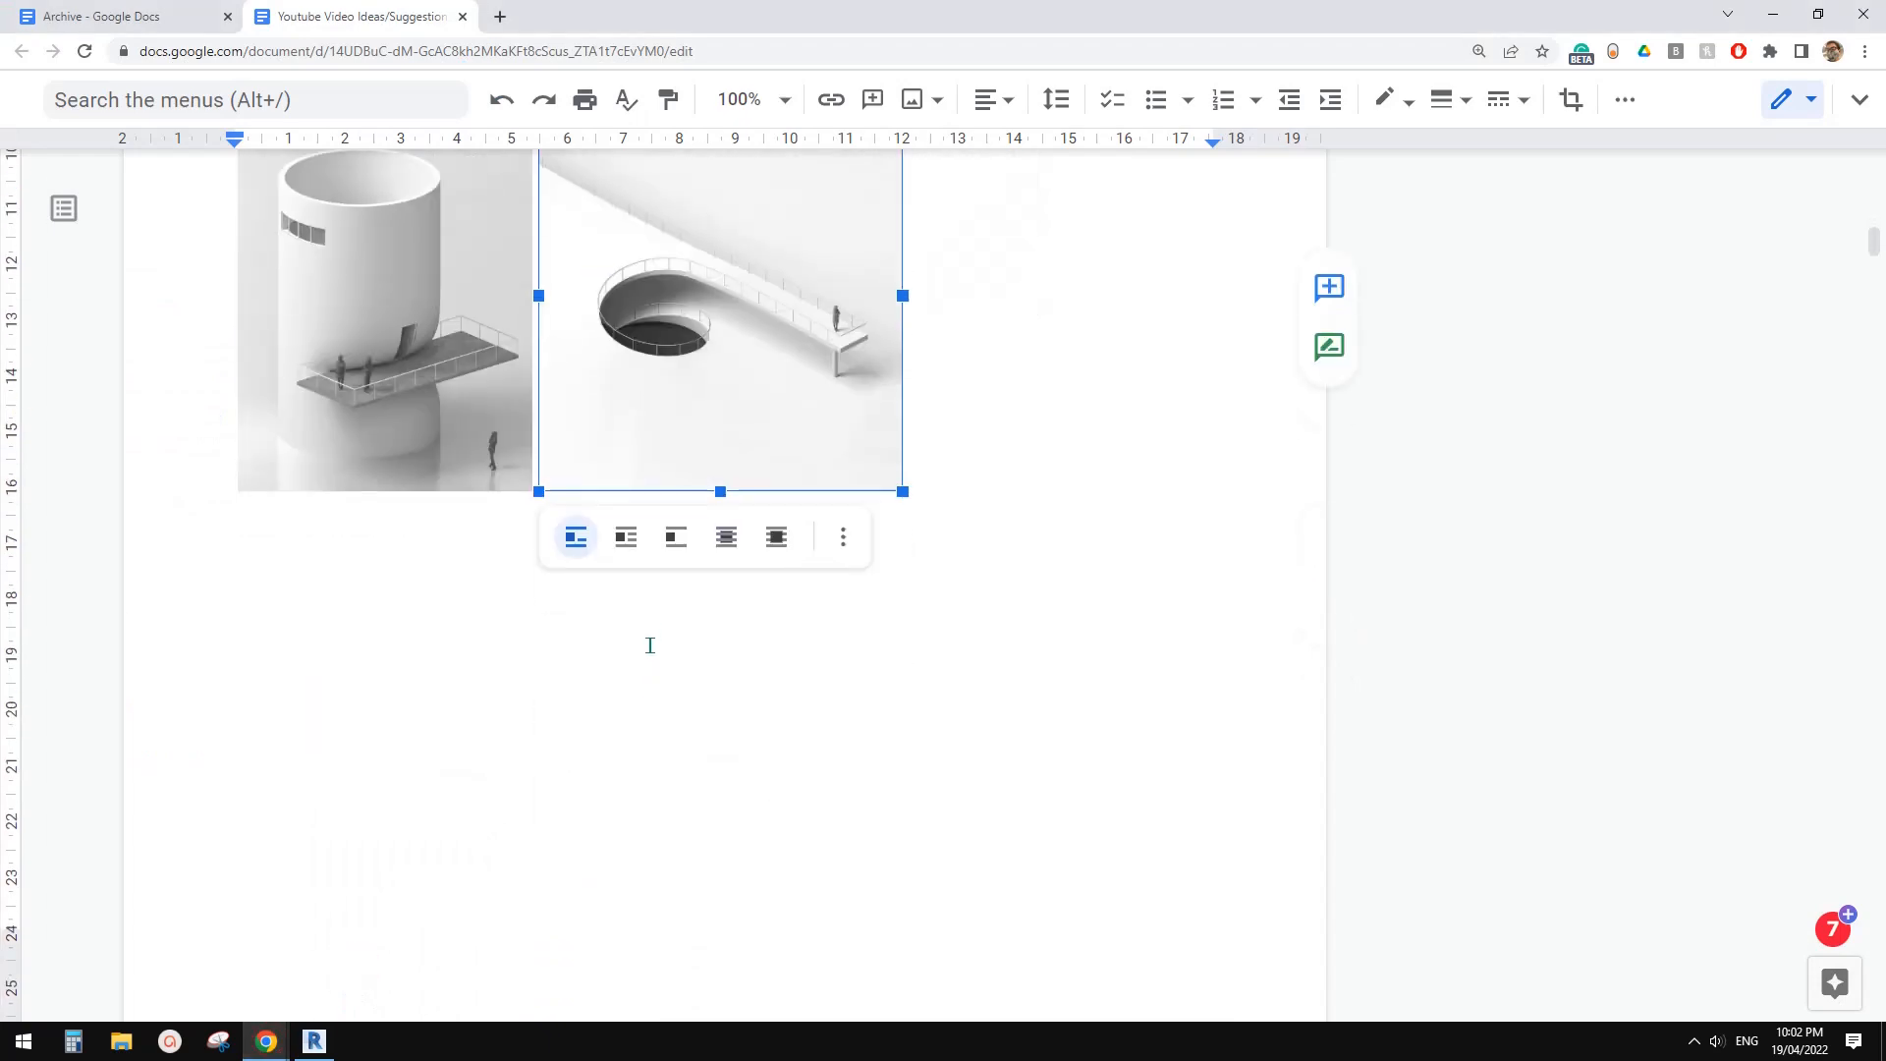
pyautogui.click(770, 662)
pyautogui.scroll(-8, 770, 639)
pyautogui.scroll(-2, 735, 615)
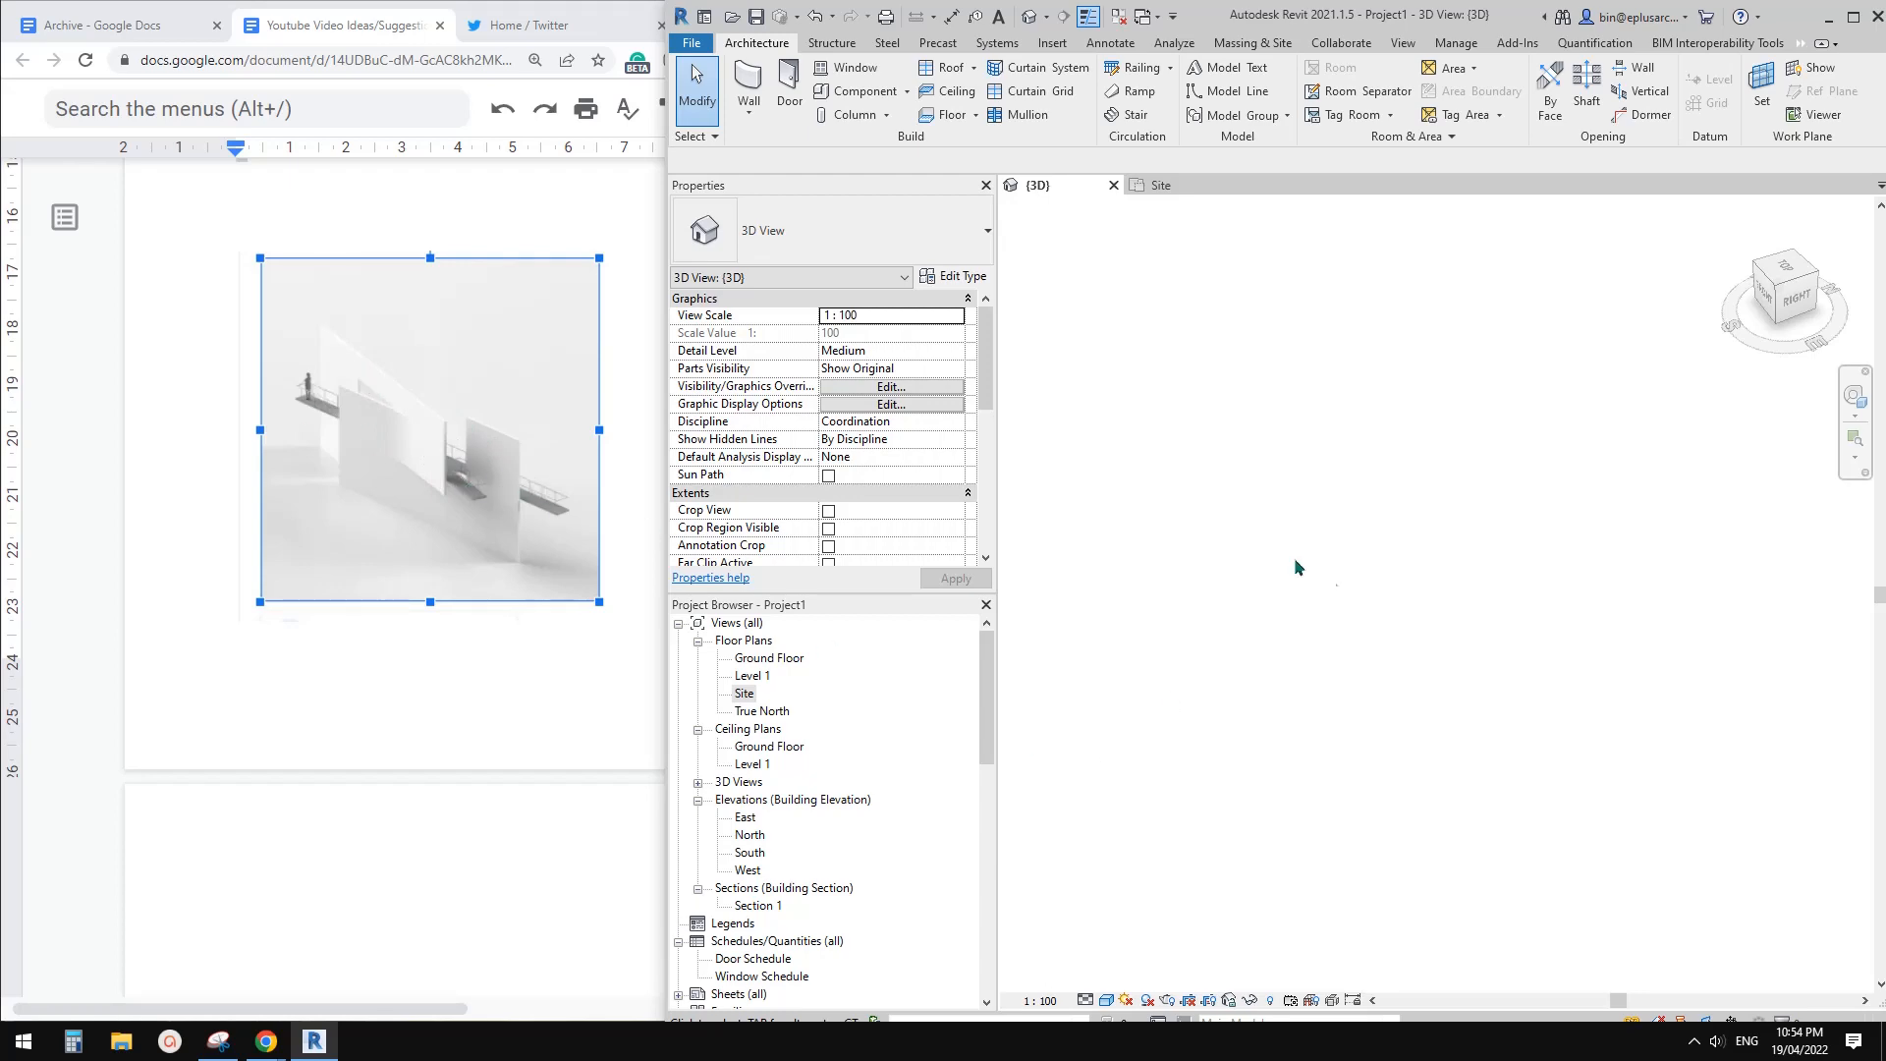
# Draw a straight Generic 300mm wall about 30000 mm long in an empty area, from Ground Floor up to Level 2
pyautogui.scroll(-2, 1257, 651)
pyautogui.moveTo(1258, 651)
pyautogui.mouseDown(button='middle')
pyautogui.moveTo(1393, 682)
pyautogui.moveTo(1286, 656)
pyautogui.mouseUp(button='middle')
pyautogui.scroll(2, 1417, 629)
pyautogui.press('w')
pyautogui.press('a')
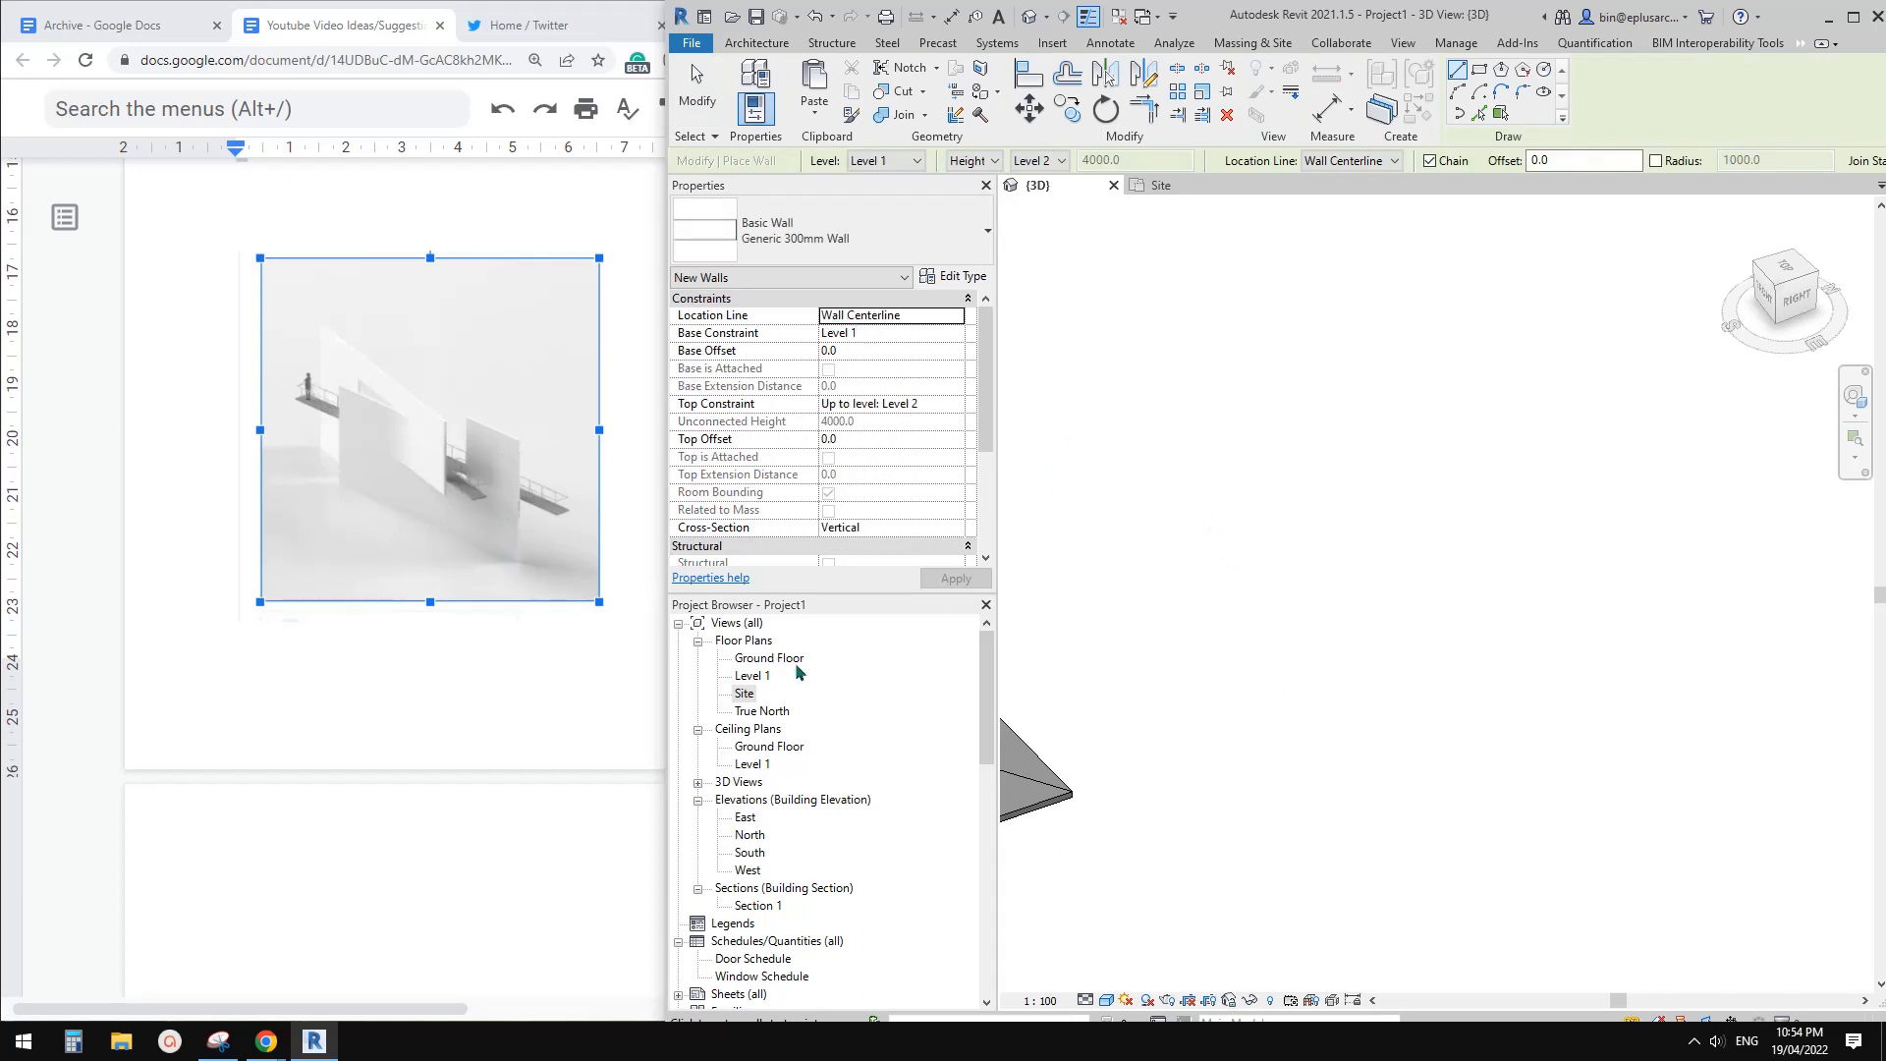
pyautogui.click(953, 332)
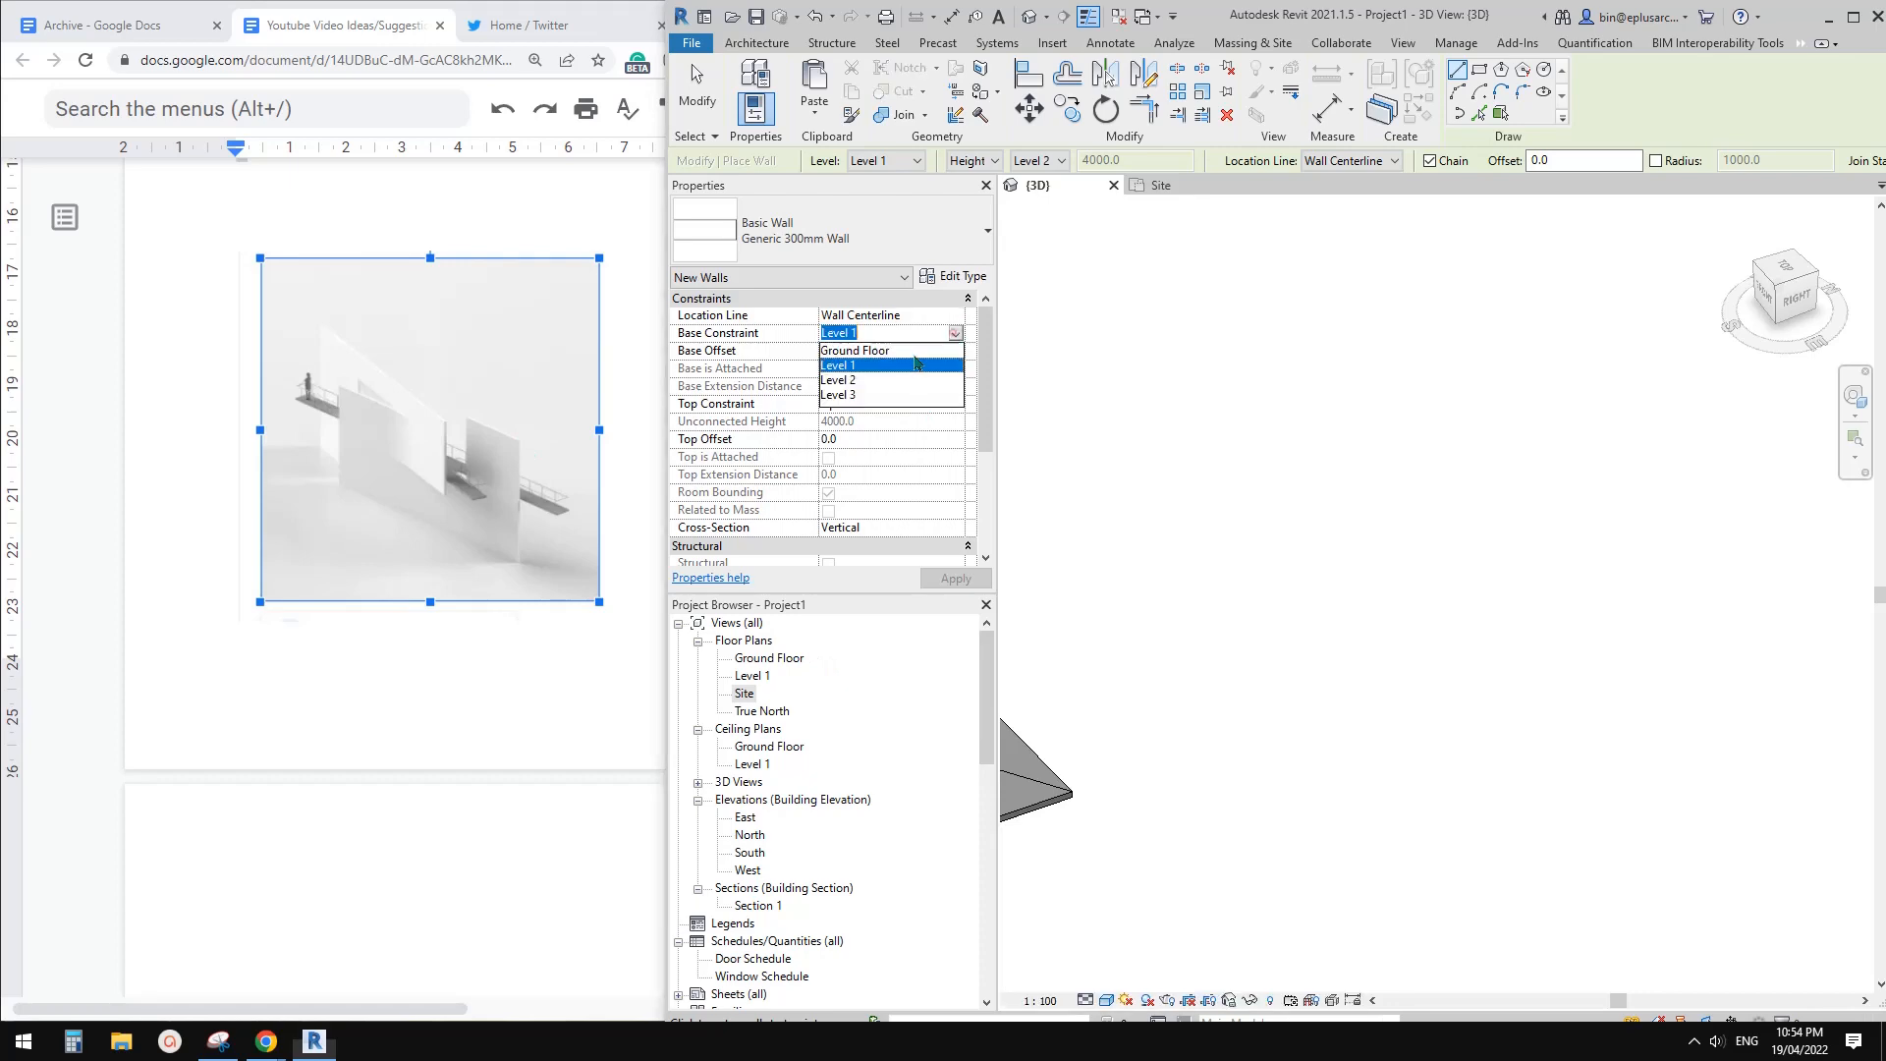
pyautogui.click(860, 350)
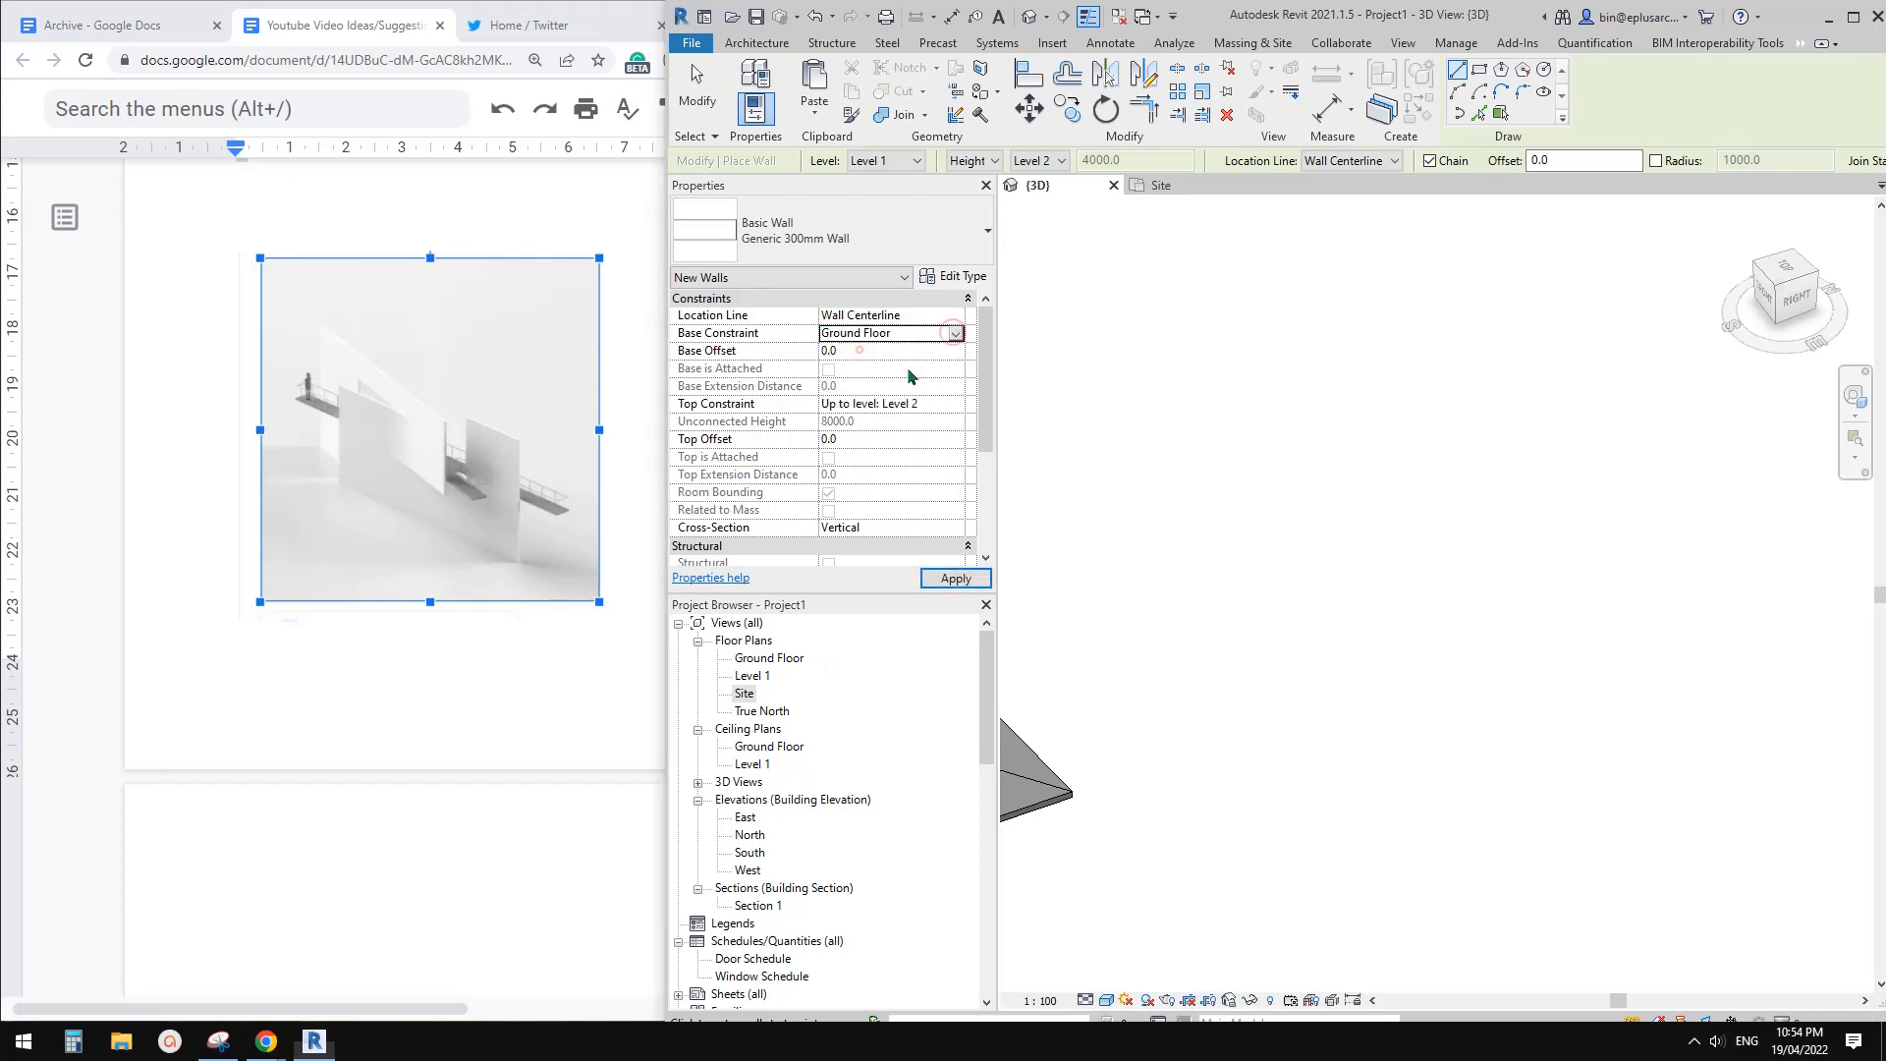
pyautogui.click(1211, 543)
pyautogui.click(1318, 657)
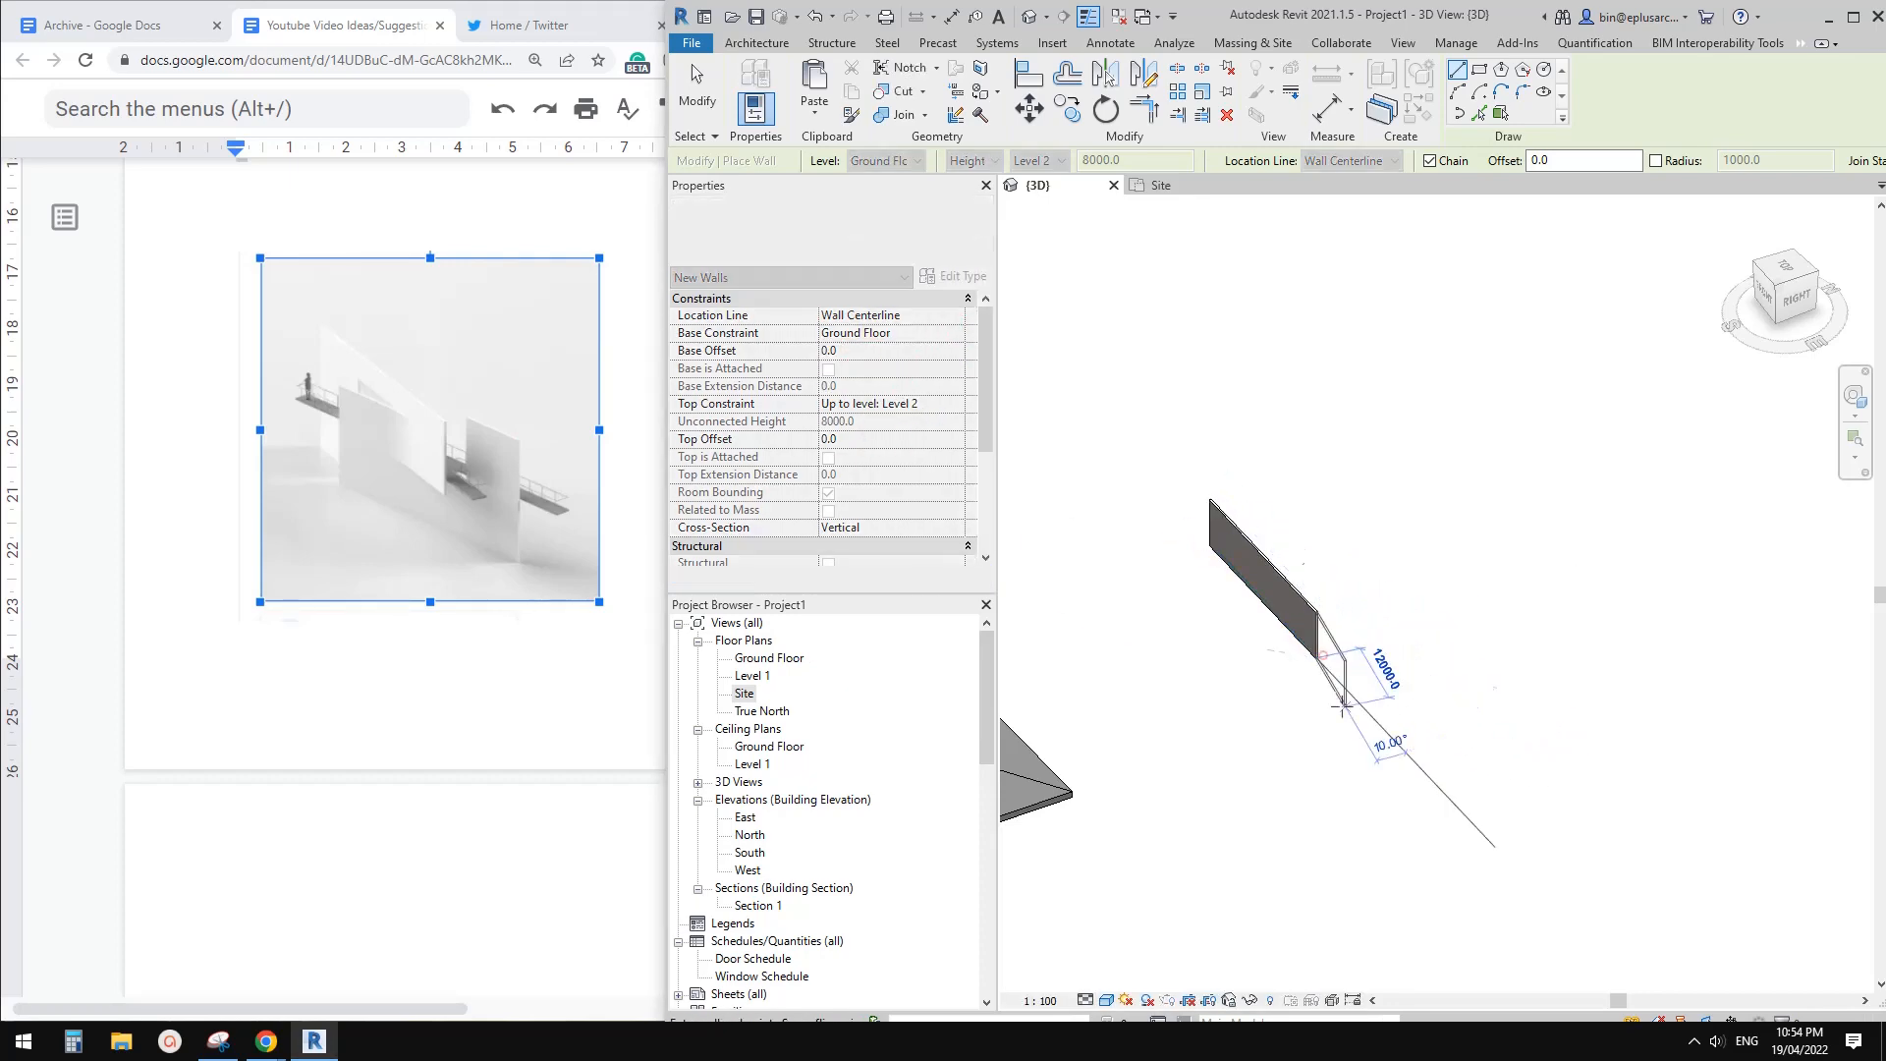
pyautogui.press('Escape')
pyautogui.press('Escape')
# Split the wall with two vertical cuts into three segments, the first cut about 9100 mm from its end
pyautogui.click(1282, 586)
pyautogui.scroll(4, 1280, 573)
pyautogui.keyDown('shift'); pyautogui.moveTo(1225, 593); pyautogui.dragTo(1406, 599, button='middle'); pyautogui.keyUp('shift')
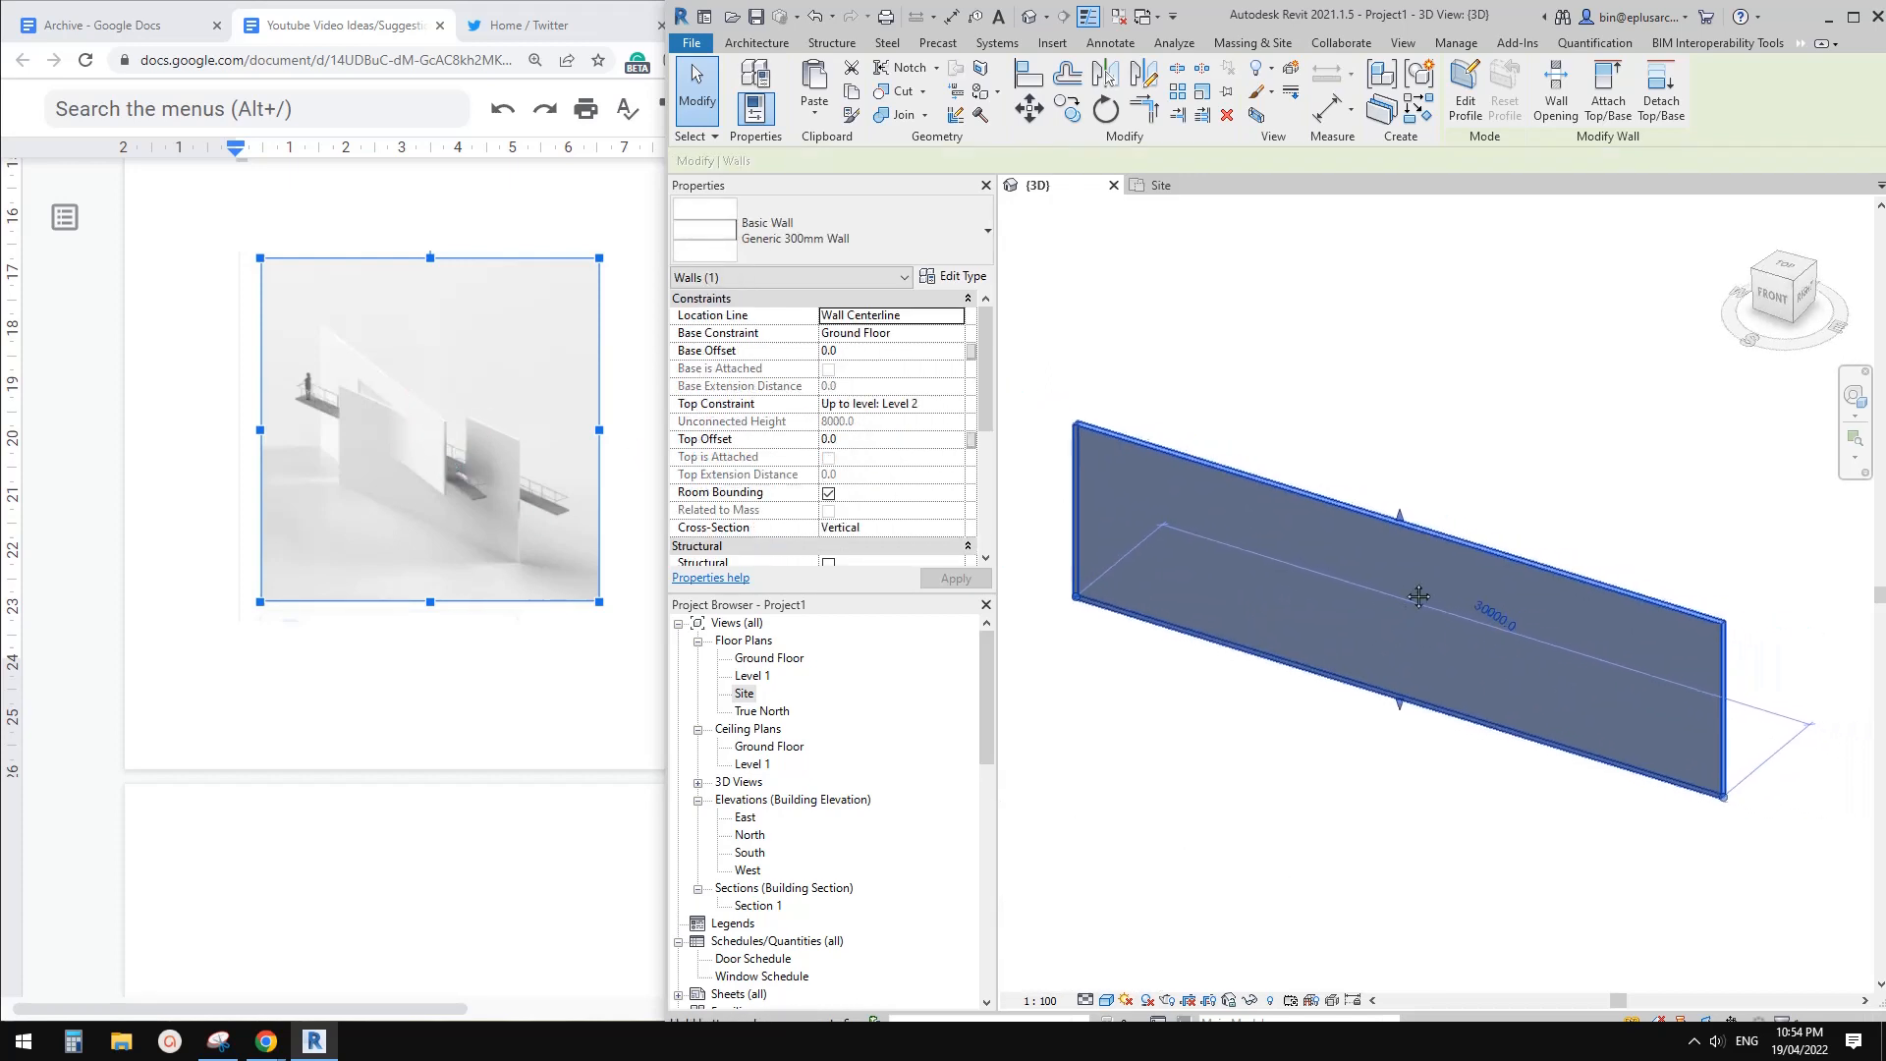
pyautogui.press('s')
pyautogui.press('l')
pyautogui.click(1275, 587)
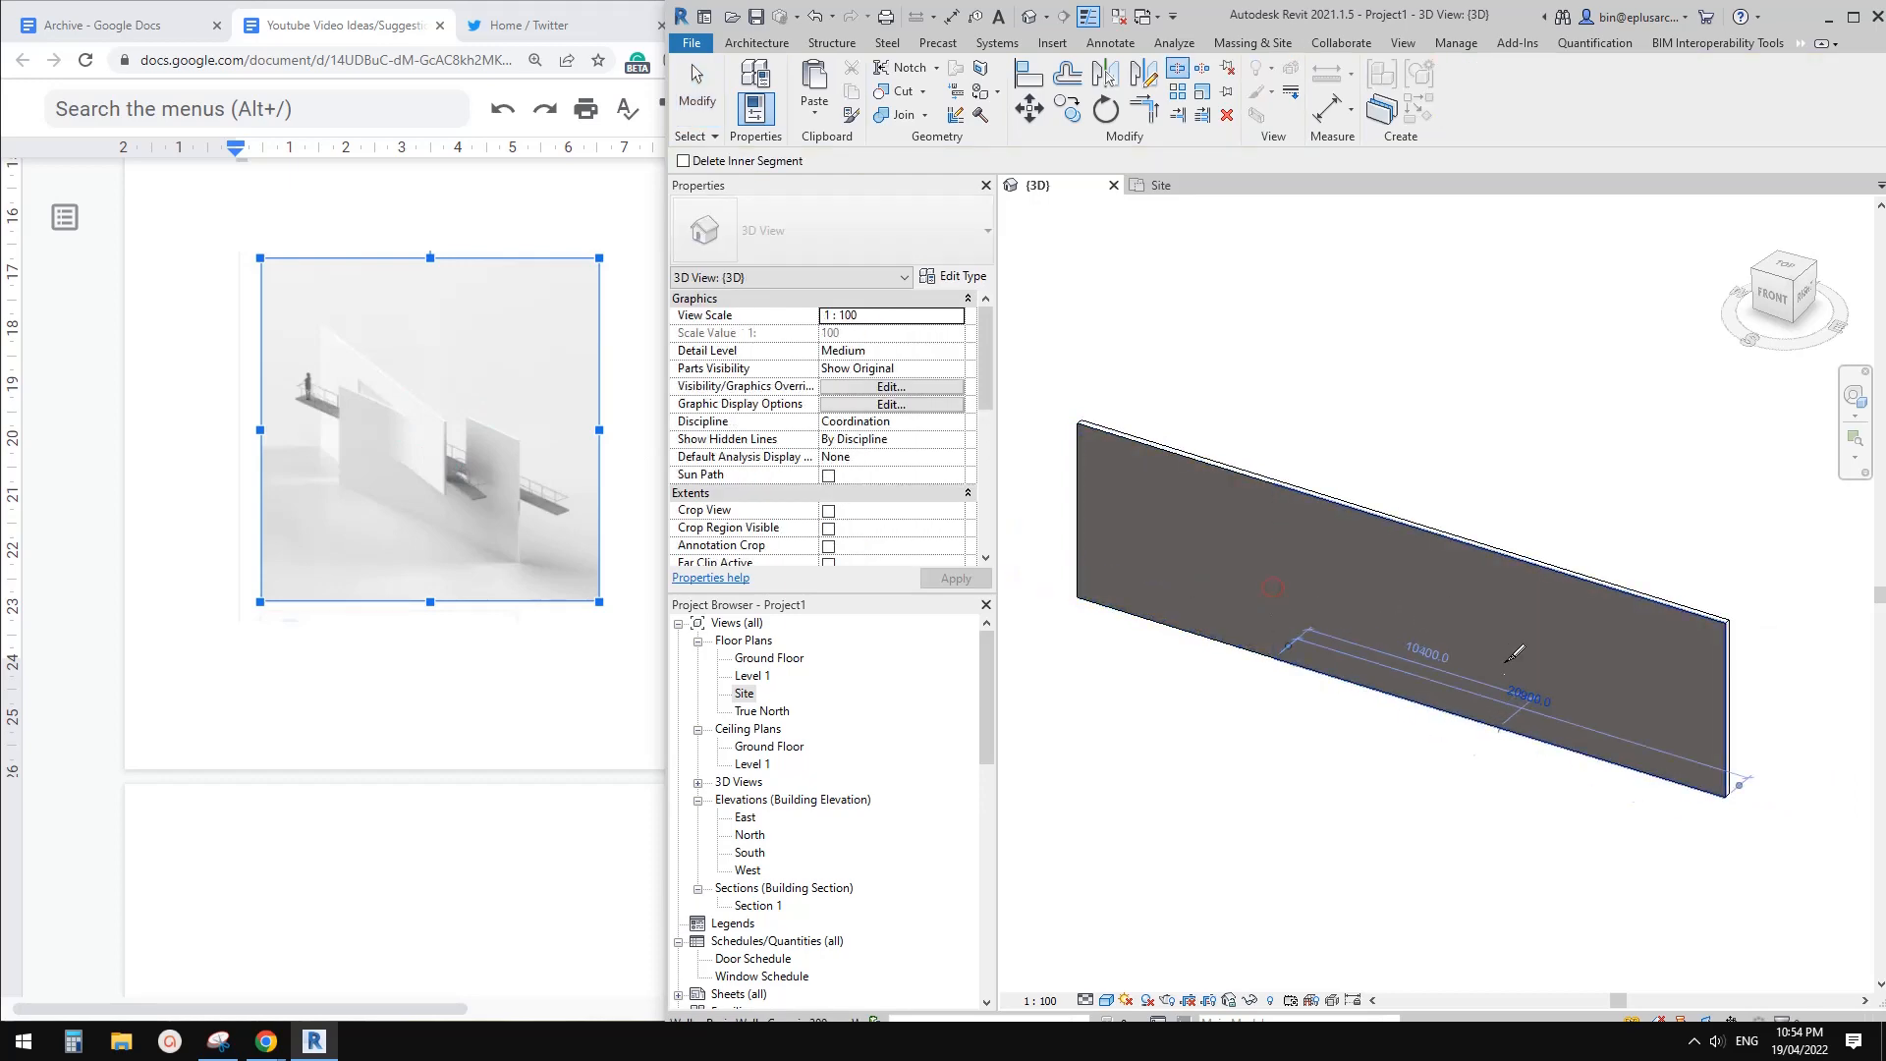
pyautogui.click(1509, 658)
pyautogui.press('Escape')
# Set the middle wall segment's top constraint to Level 1
pyautogui.click(1418, 584)
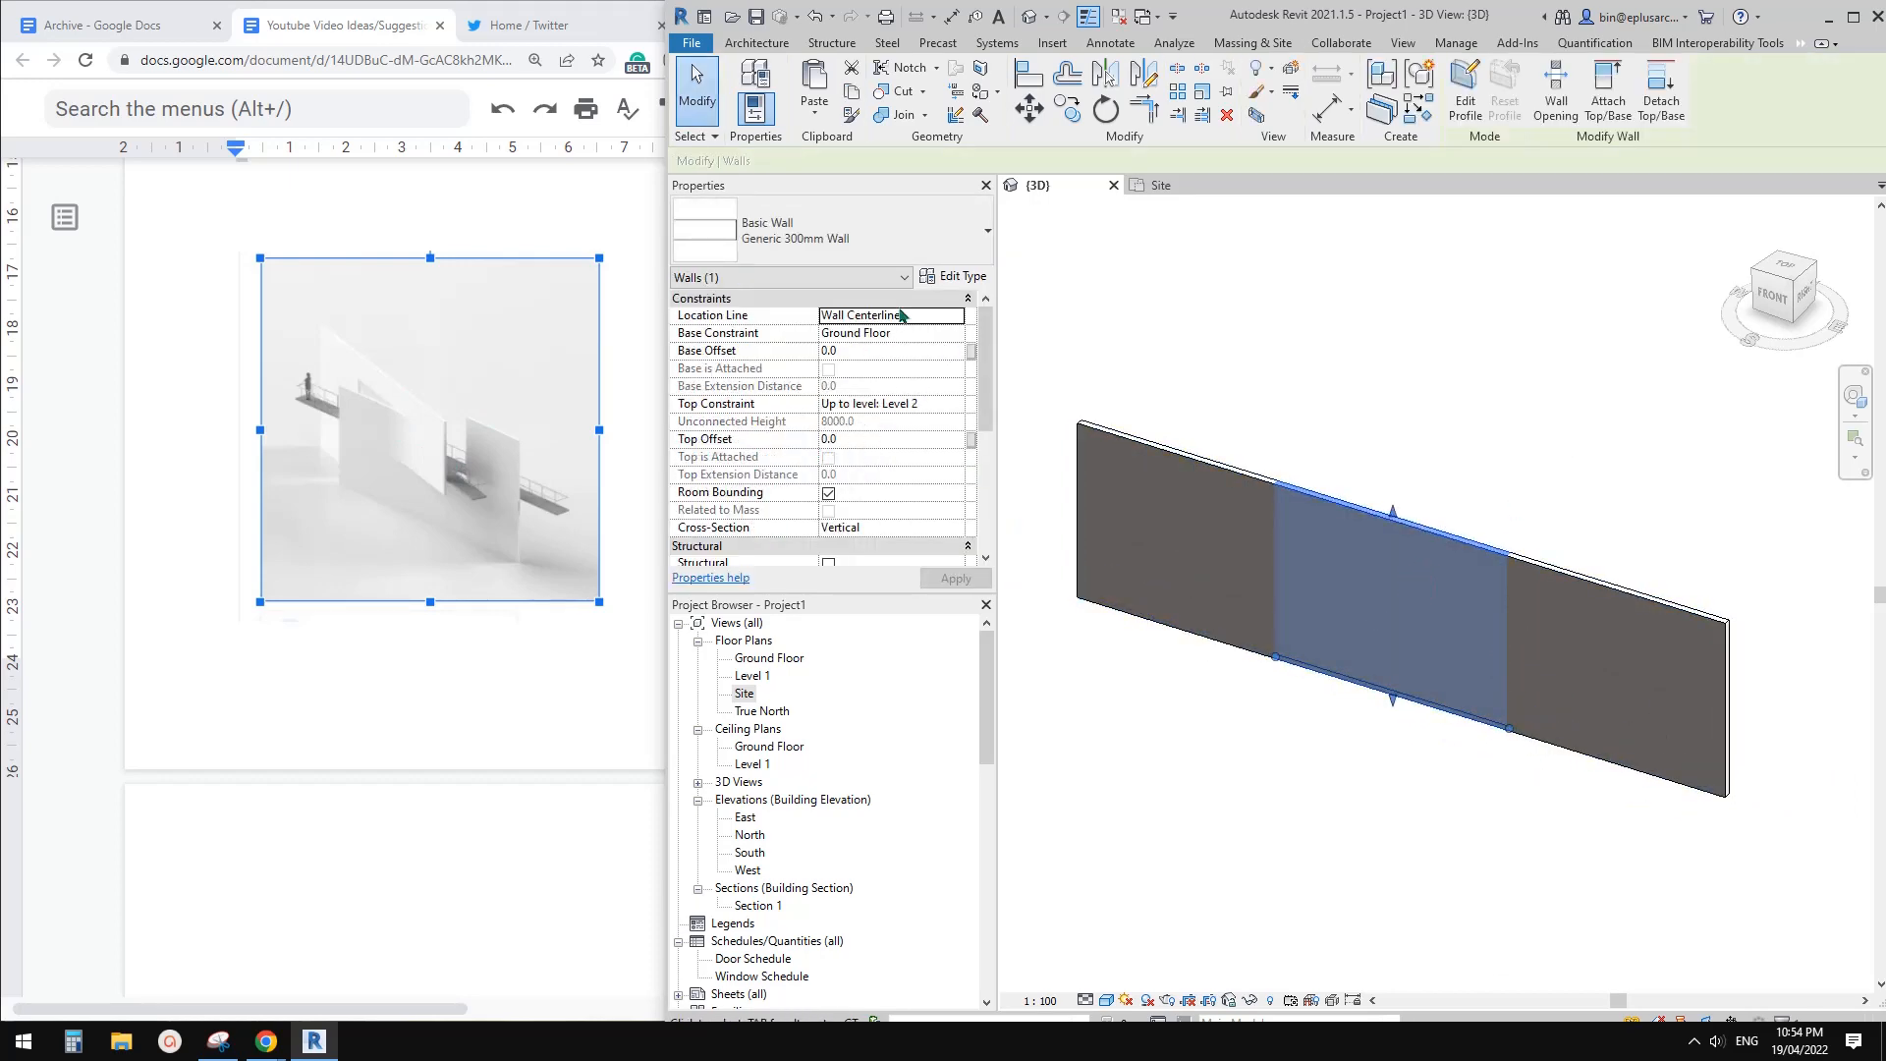
pyautogui.click(956, 404)
pyautogui.click(875, 464)
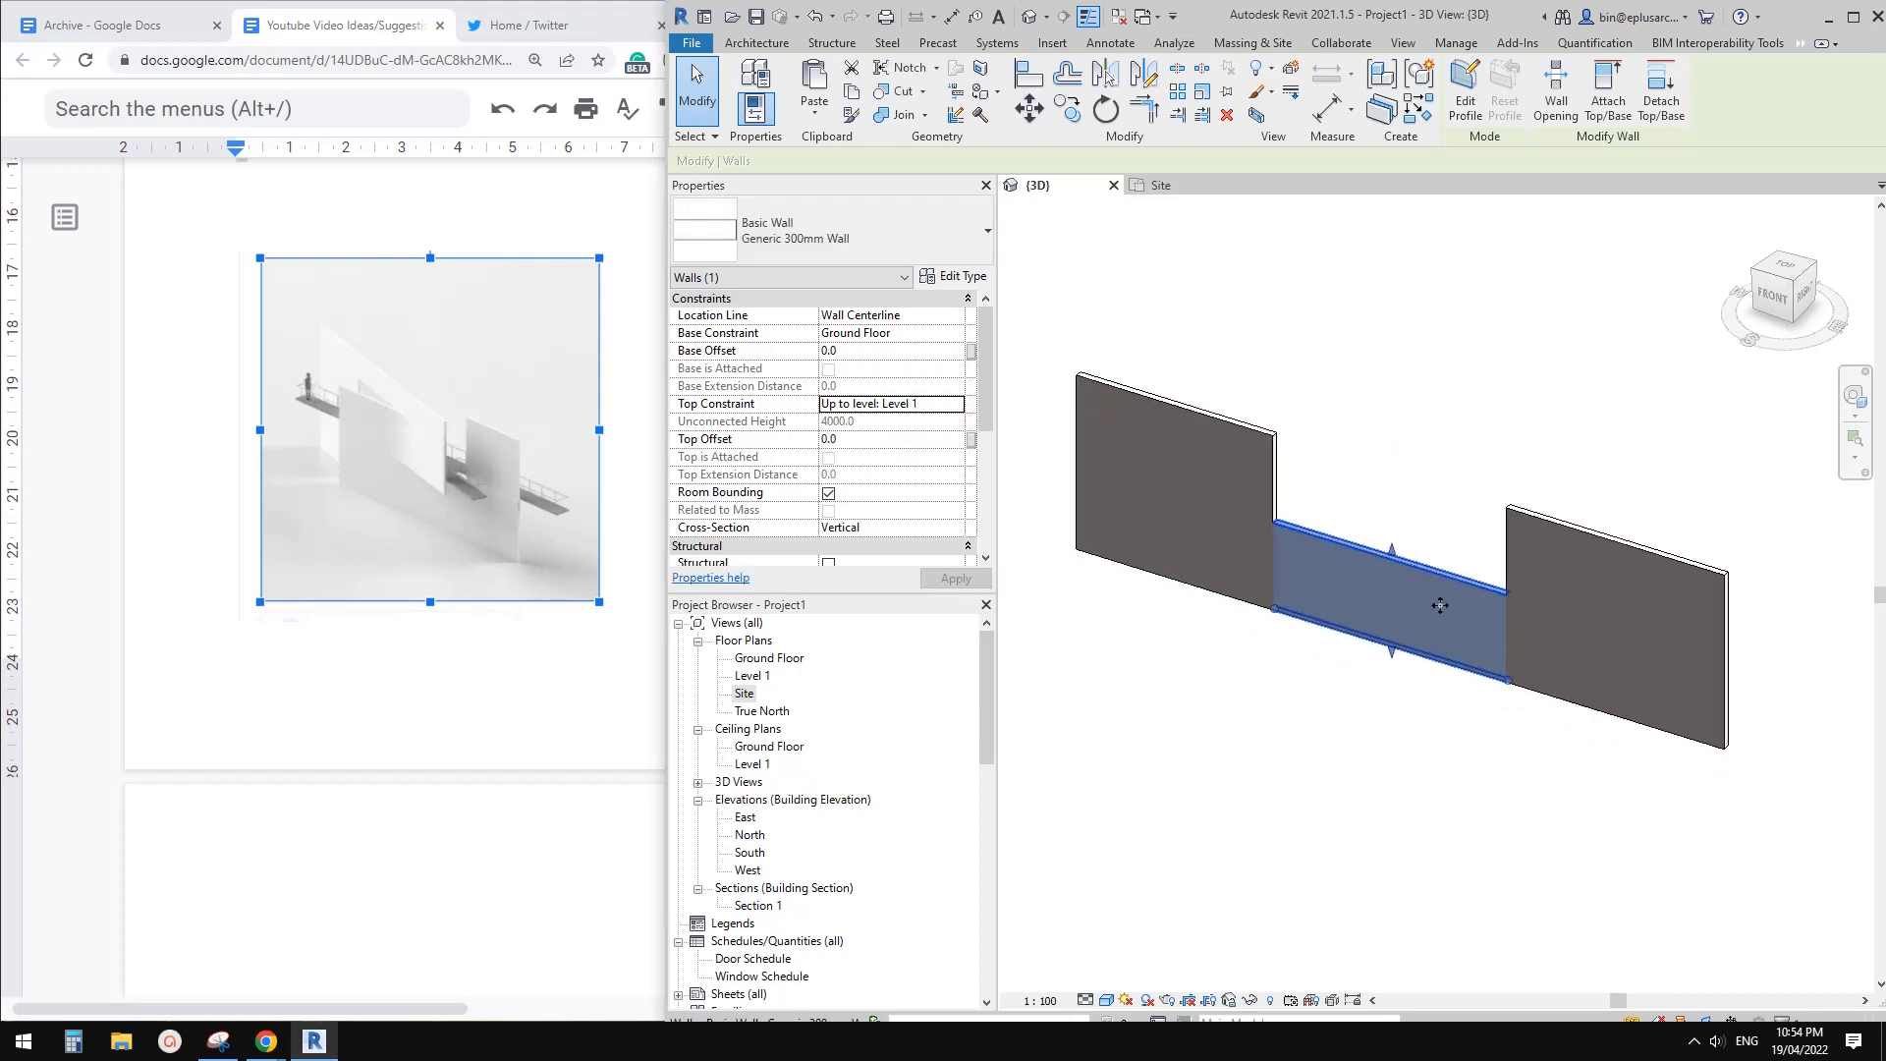
pyautogui.click(1364, 716)
pyautogui.keyDown('shift'); pyautogui.moveTo(1725, 484); pyautogui.dragTo(1735, 546, button='middle'); pyautogui.keyUp('shift')
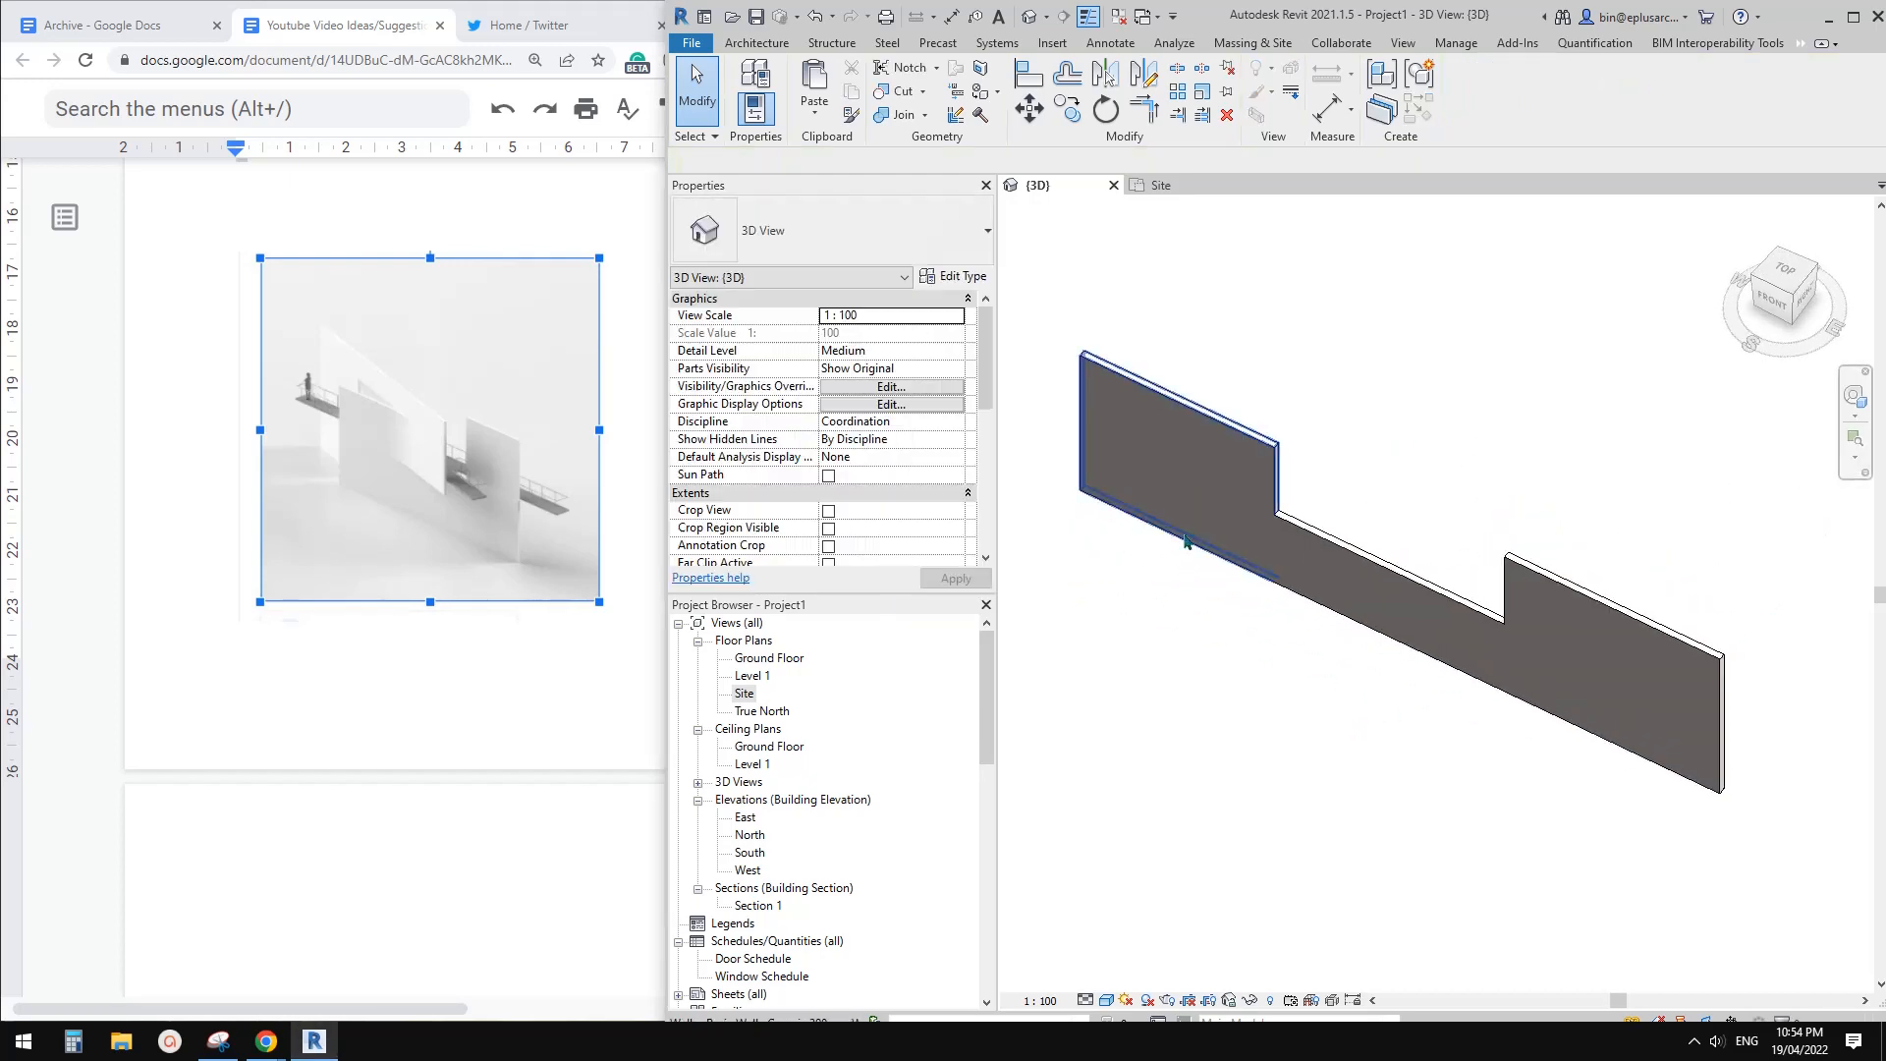
# Copy the tall end segment to behind the straight wall and rotate the copy about 29 degrees towards it
pyautogui.moveTo(1169, 463); pyautogui.dragTo(1226, 394)
pyautogui.press('r')
pyautogui.press('o')
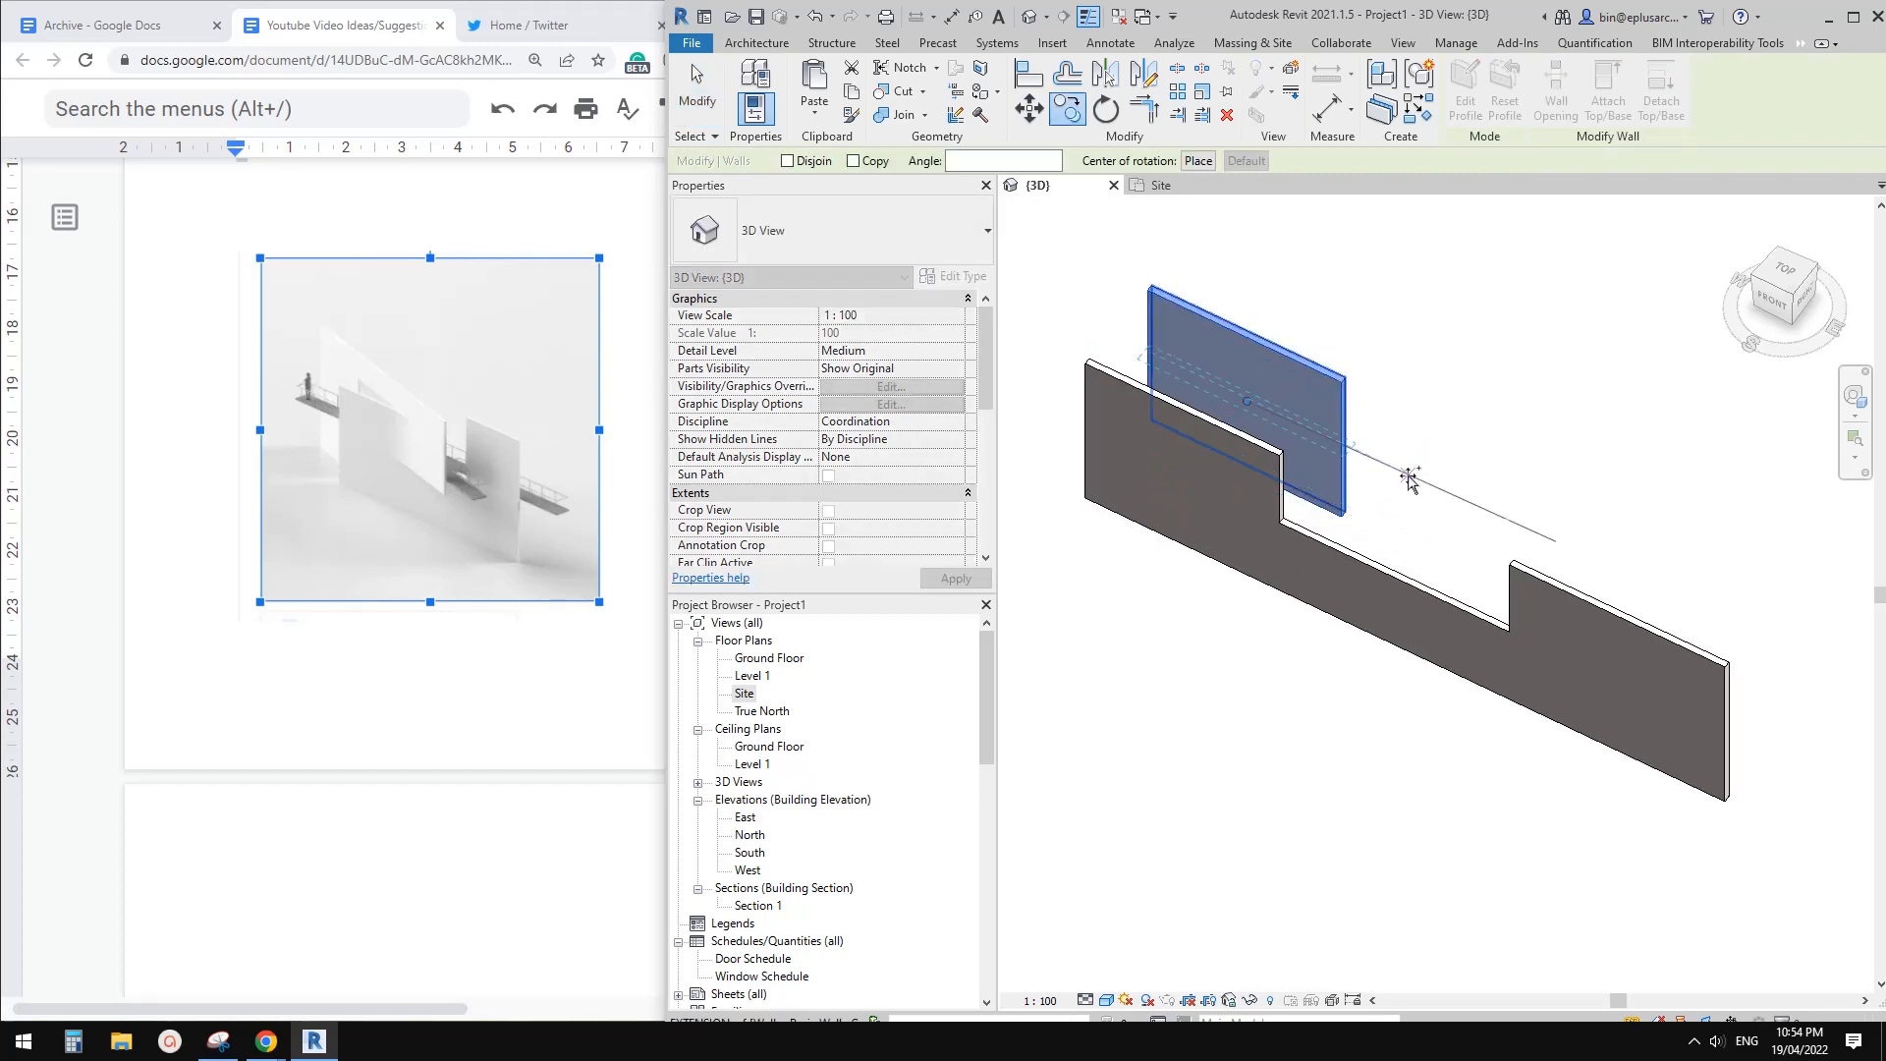
pyautogui.click(1510, 691)
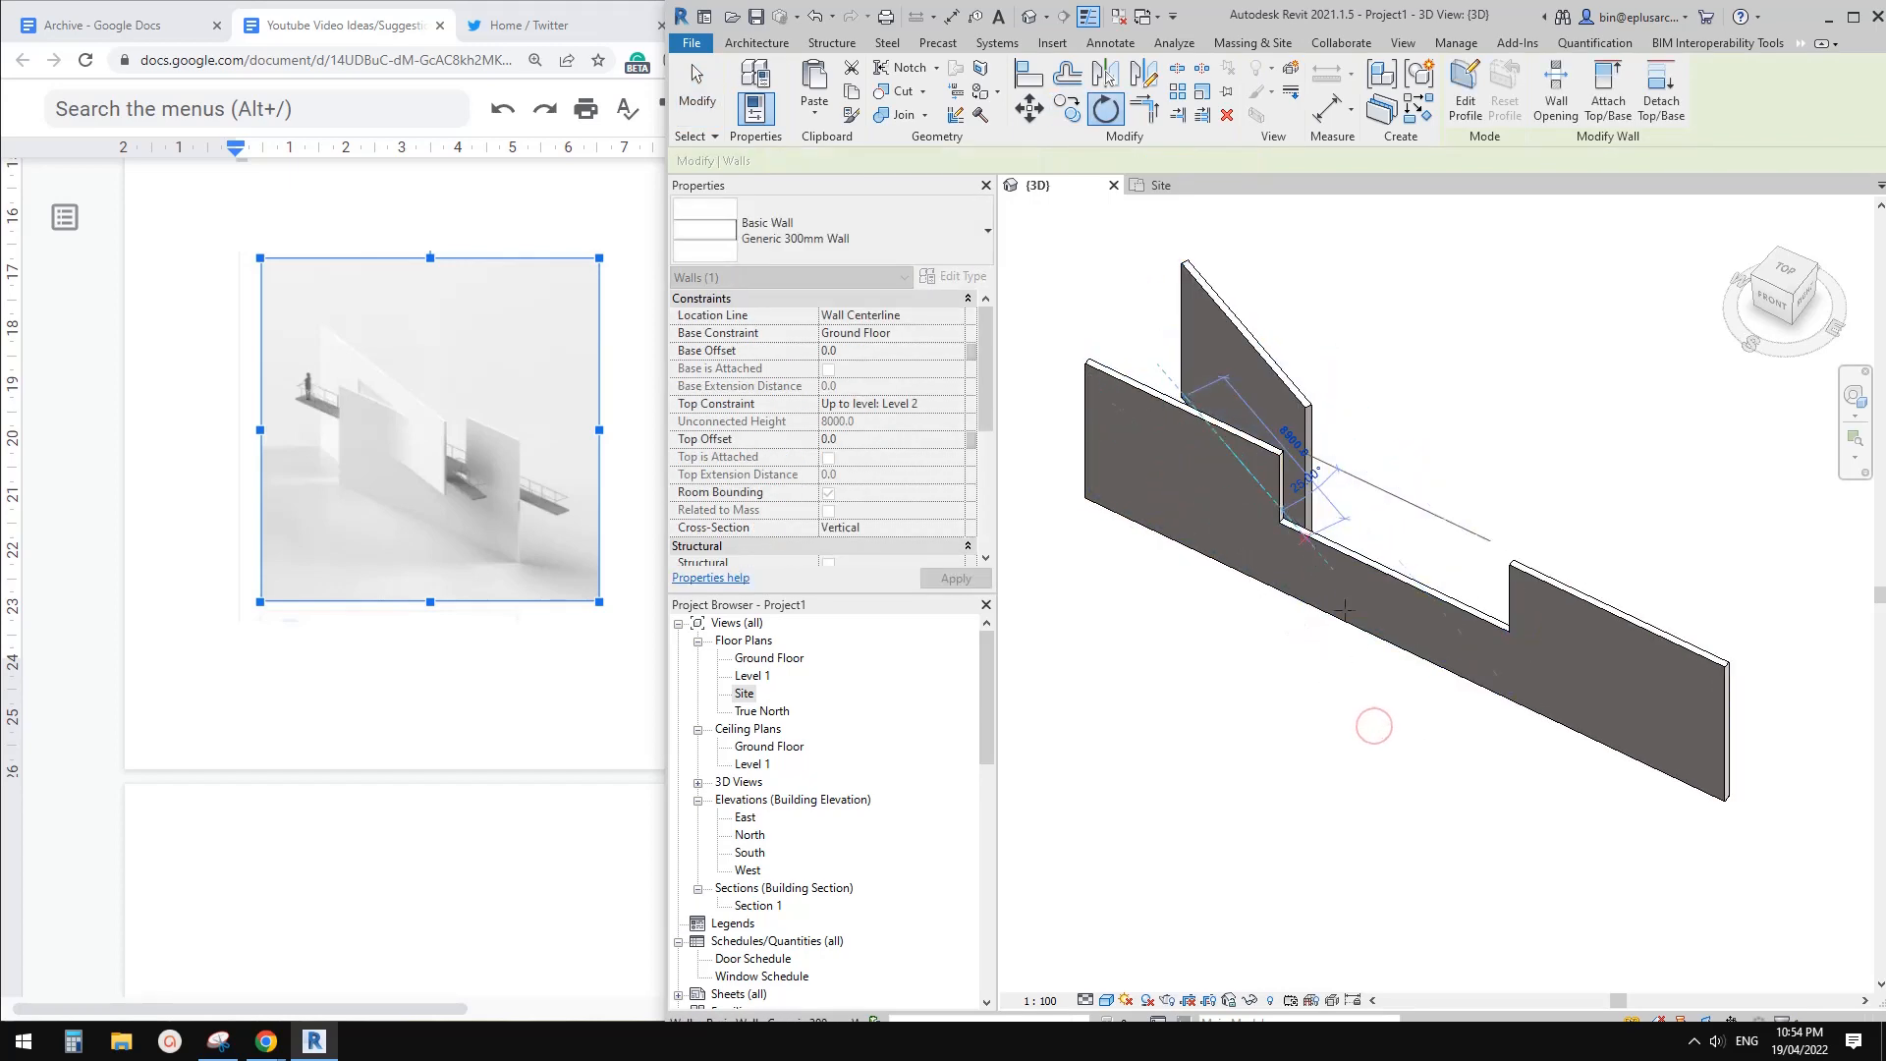
# Lengthen the rotated wall across the low segment to the front and split it into three segments
pyautogui.moveTo(1308, 542); pyautogui.dragTo(1480, 804)
pyautogui.keyDown('shift'); pyautogui.moveTo(1456, 776); pyautogui.dragTo(1619, 709, button='middle'); pyautogui.keyUp('shift')
pyautogui.moveTo(1492, 603); pyautogui.dragTo(1582, 614, button='middle')
pyautogui.press('s')
pyautogui.press('l')
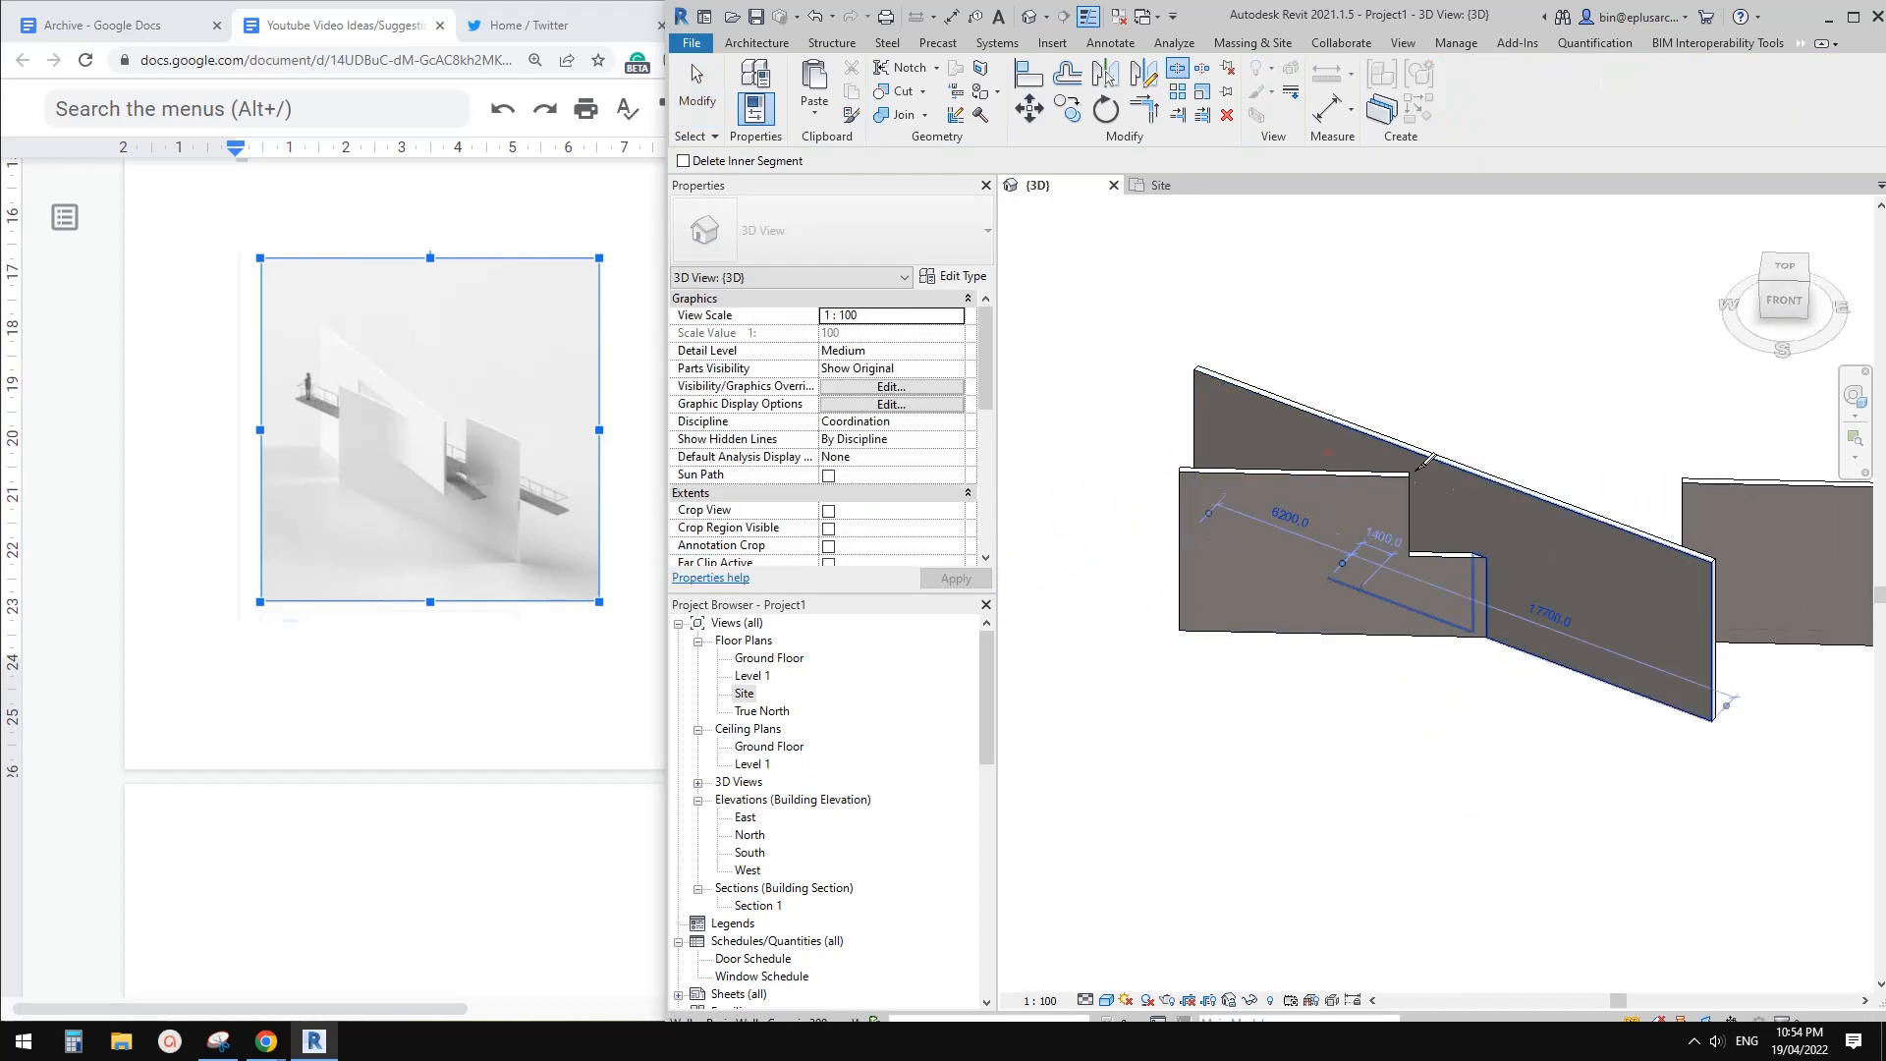
pyautogui.press('Escape')
# Set the angled wall's middle segment to a Level 1 base constraint with a base offset of 2000
pyautogui.click(1399, 455)
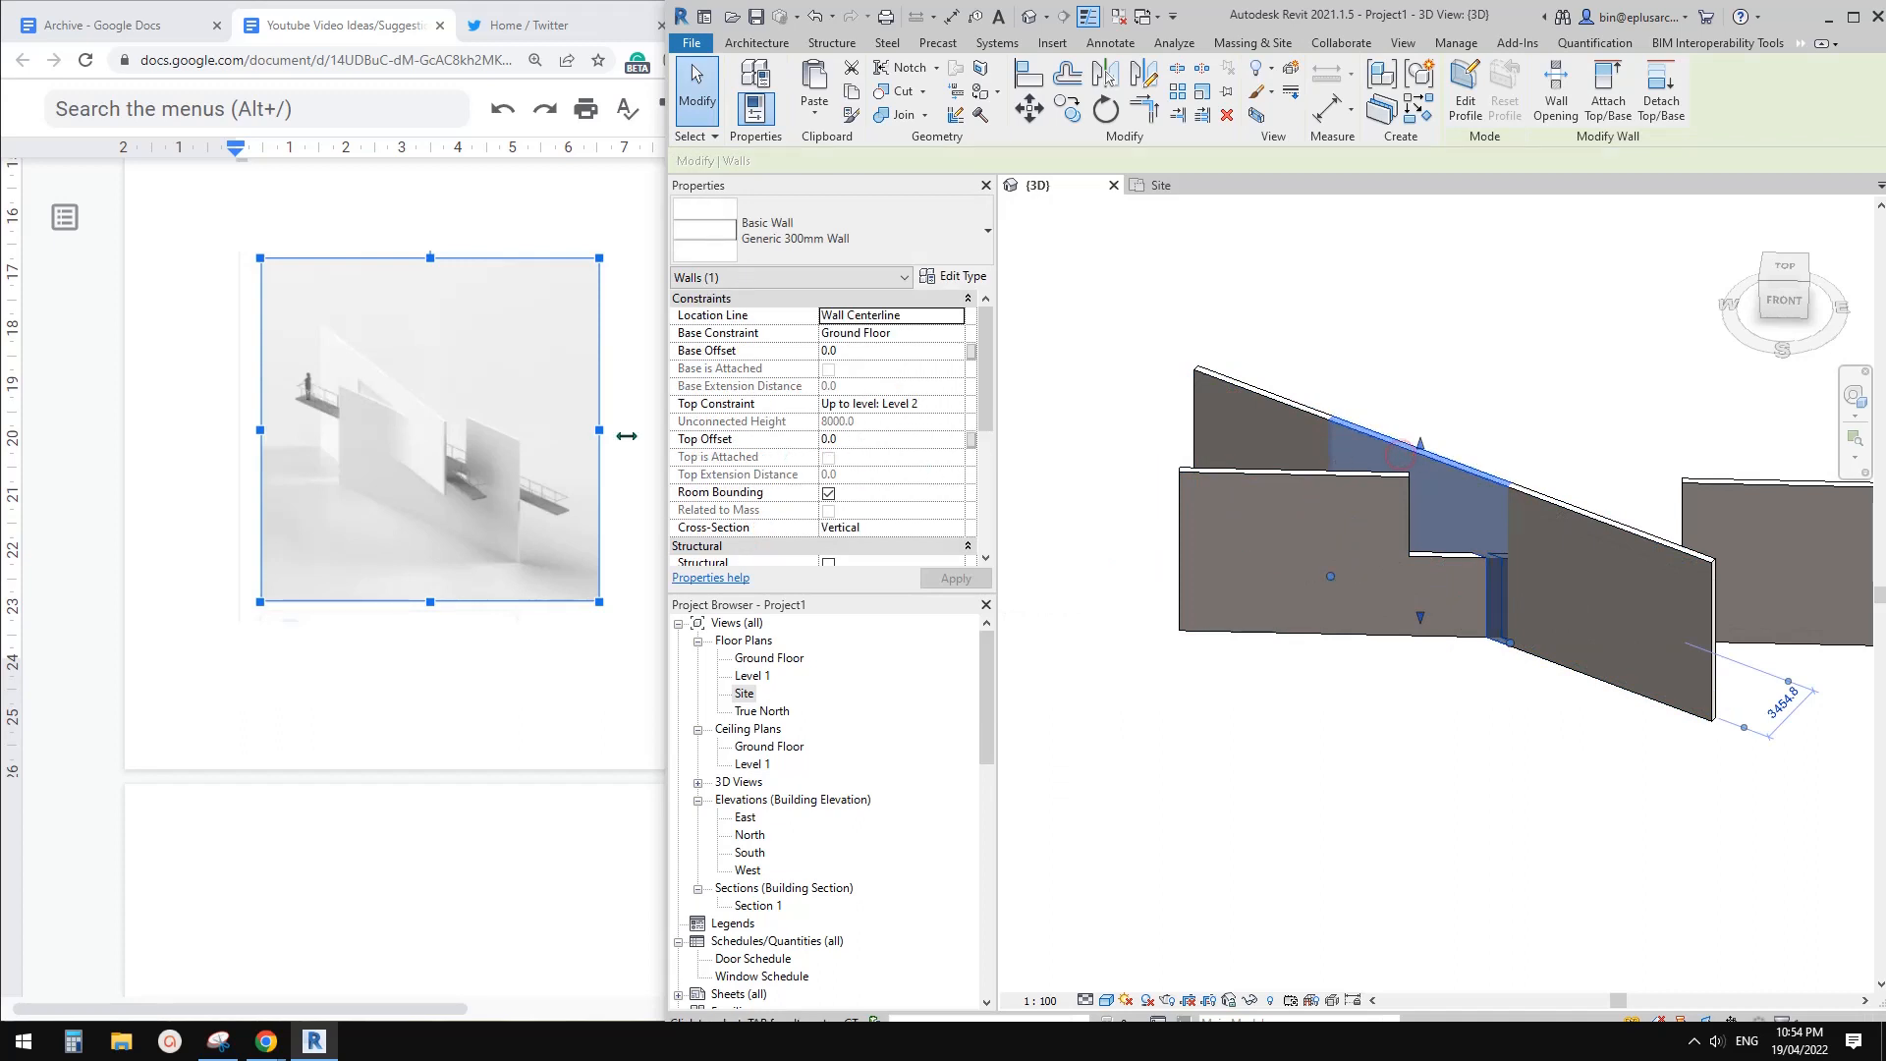
pyautogui.click(953, 333)
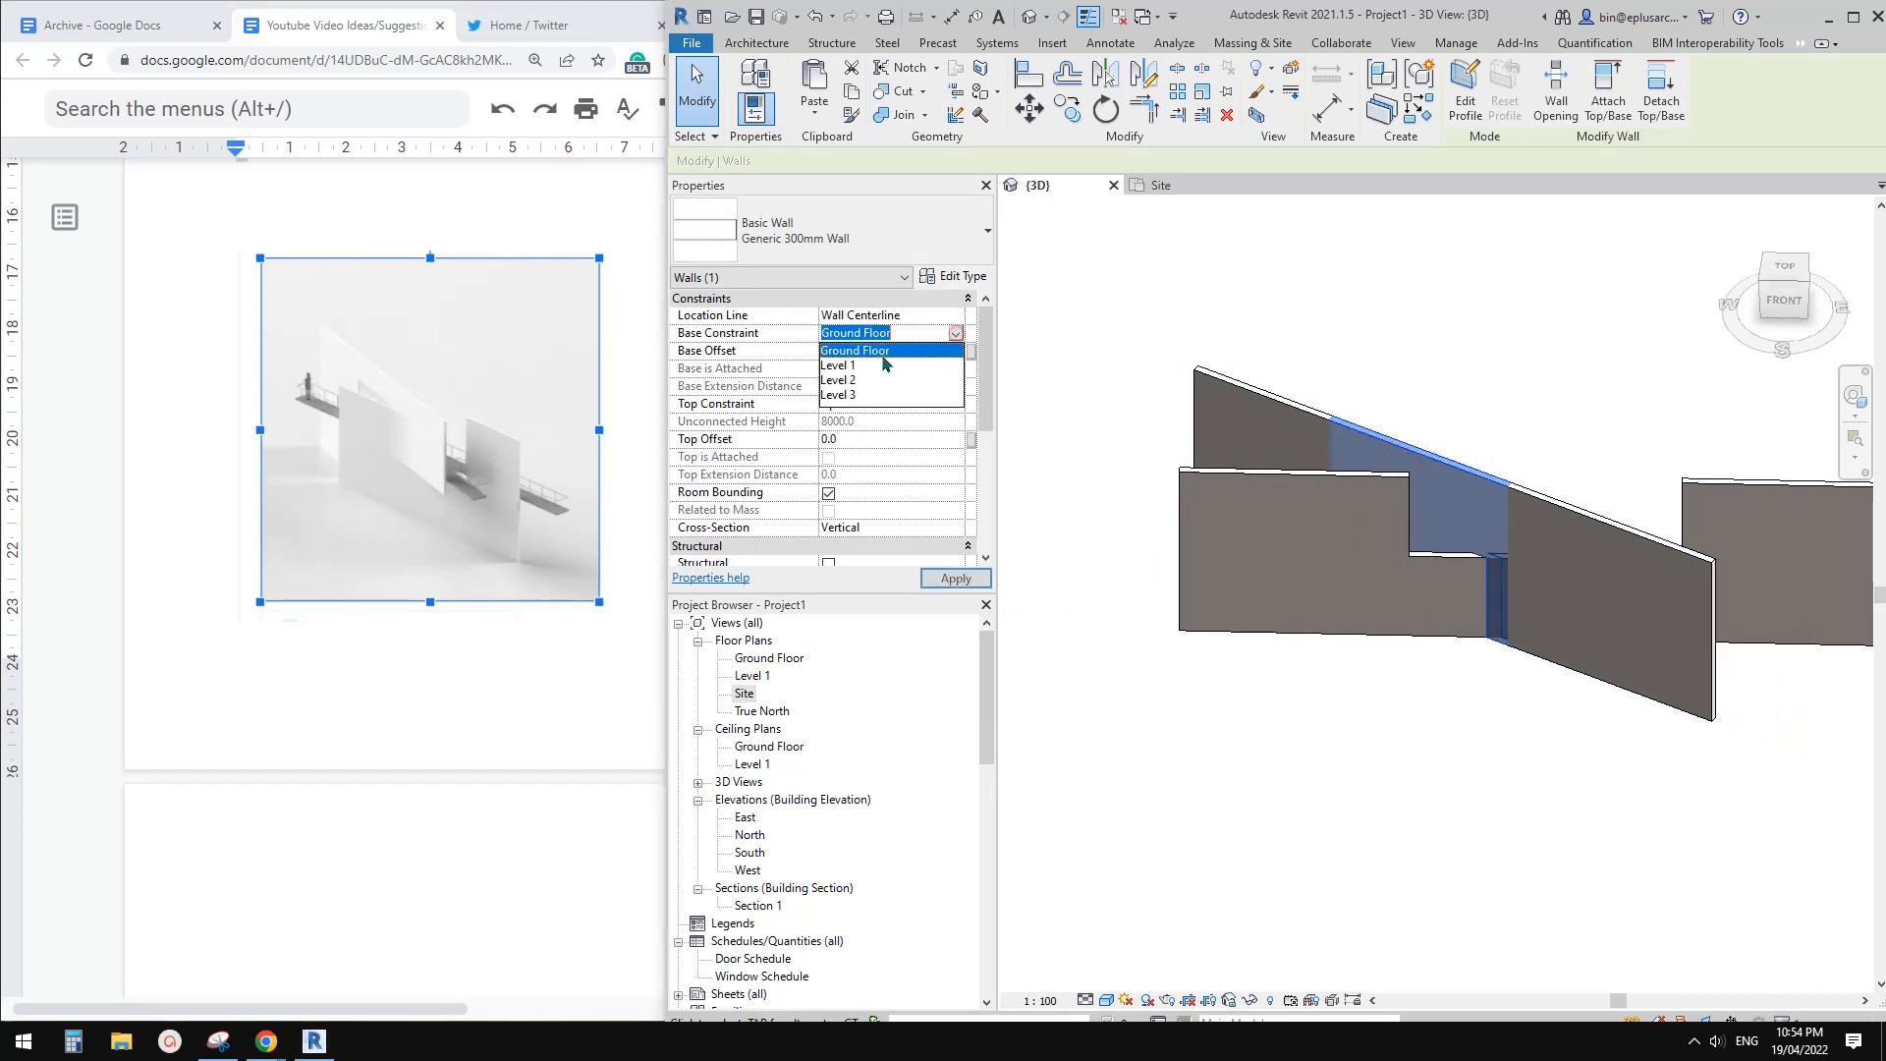
pyautogui.click(909, 367)
pyautogui.click(912, 352)
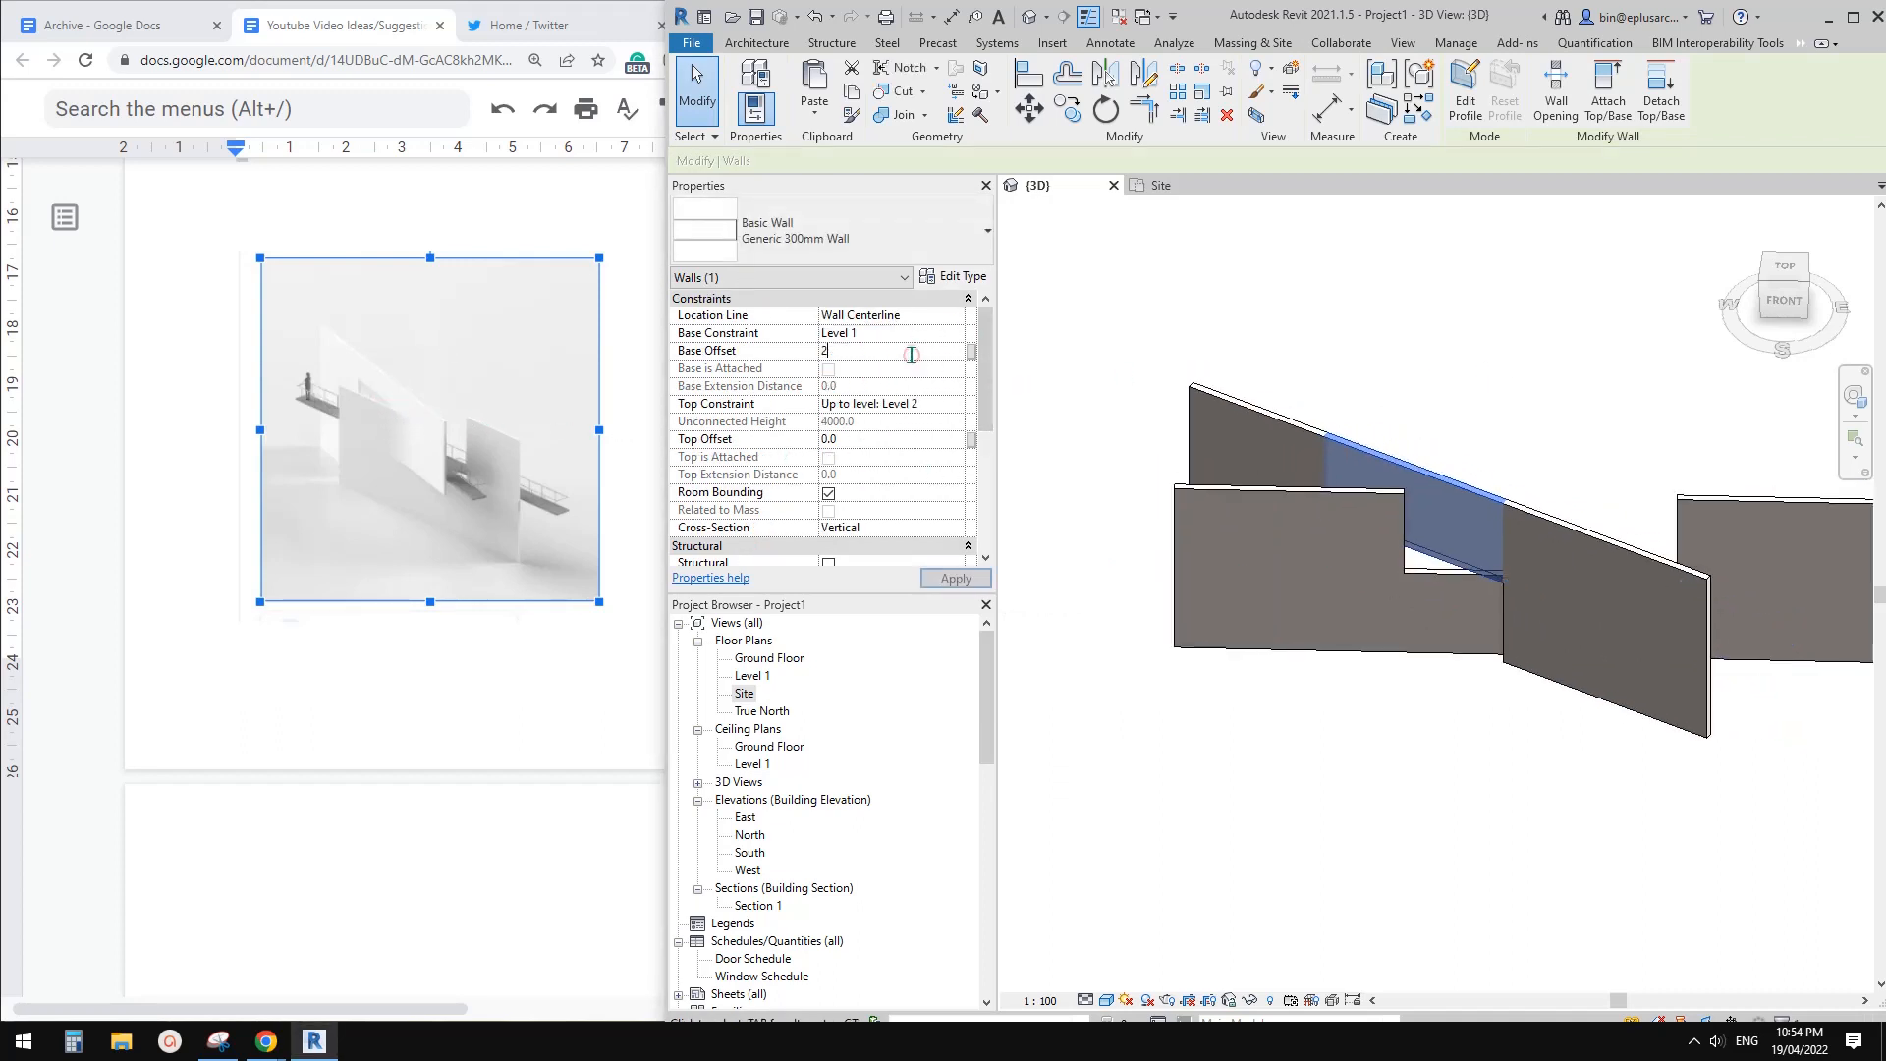
pyautogui.write('2000.0')
pyautogui.moveTo(1561, 415); pyautogui.dragTo(1495, 376, button='middle')
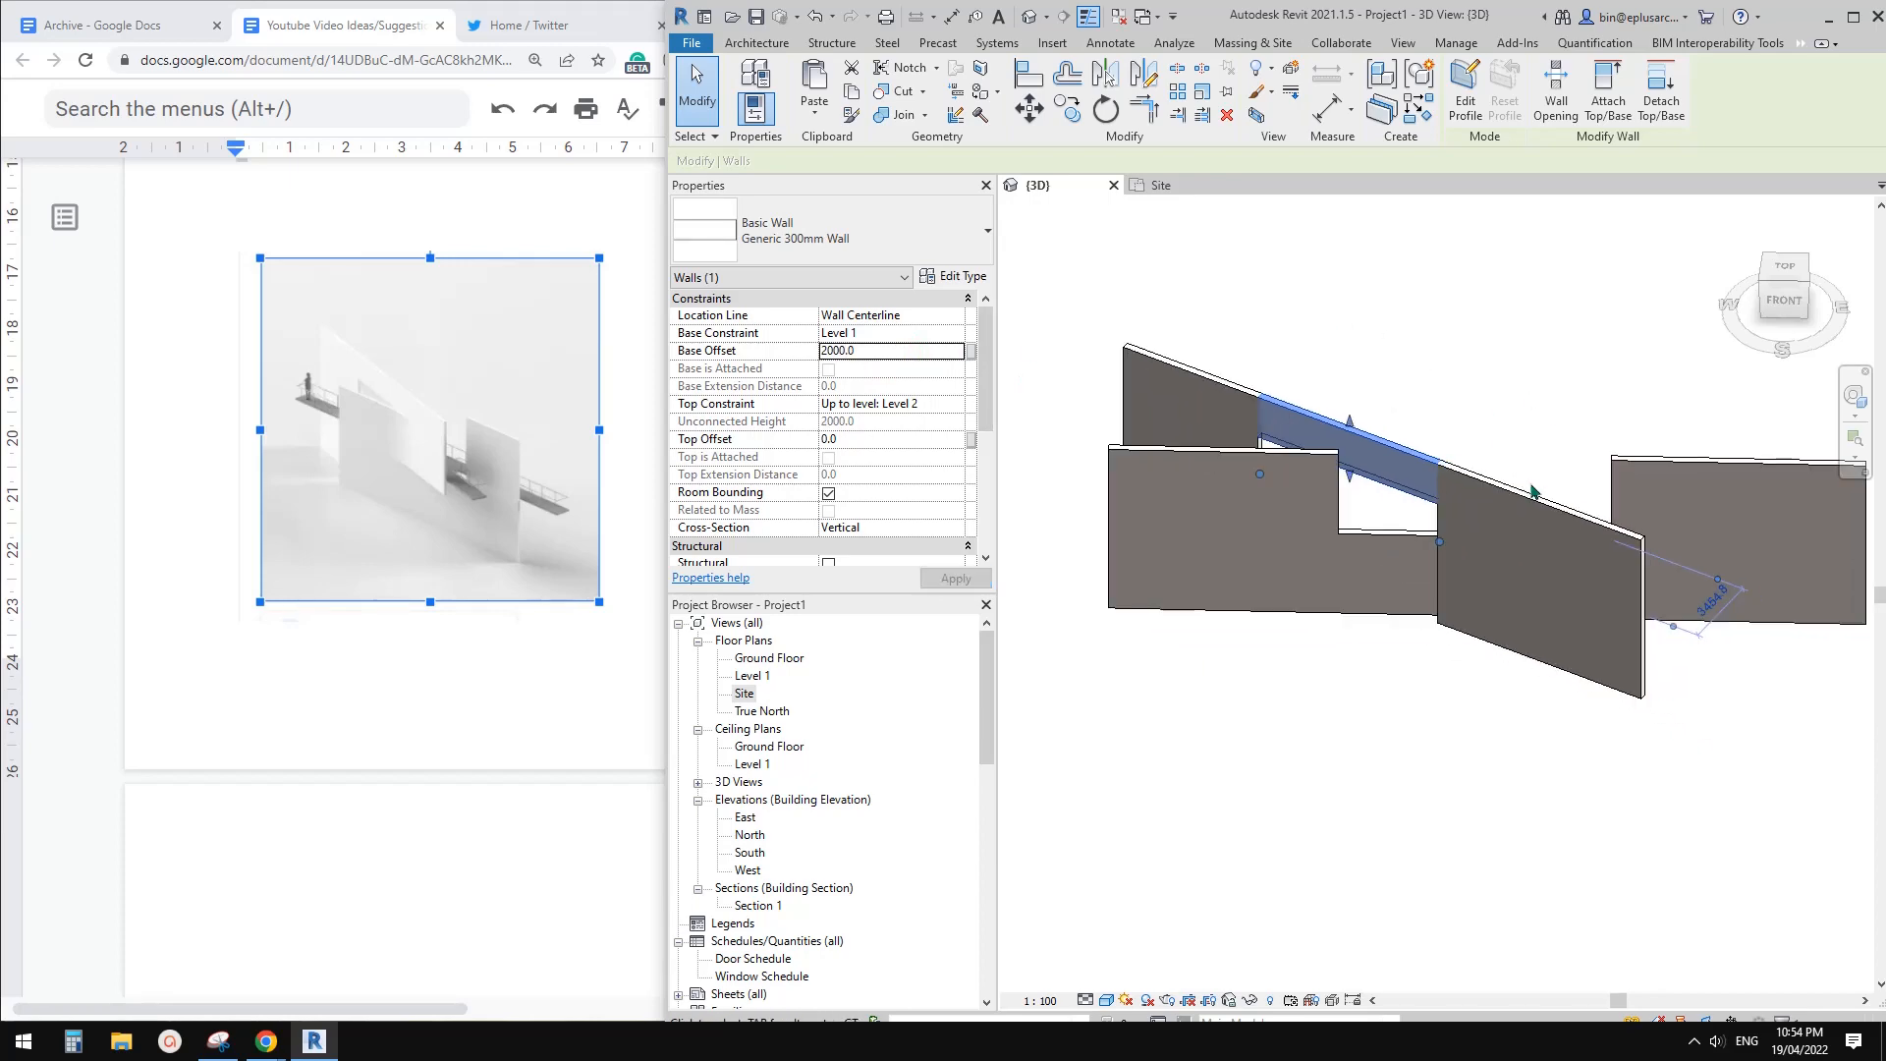
# Set the base constraint of the angled wall's front segment to Level 1
pyautogui.click(1580, 607)
pyautogui.click(955, 333)
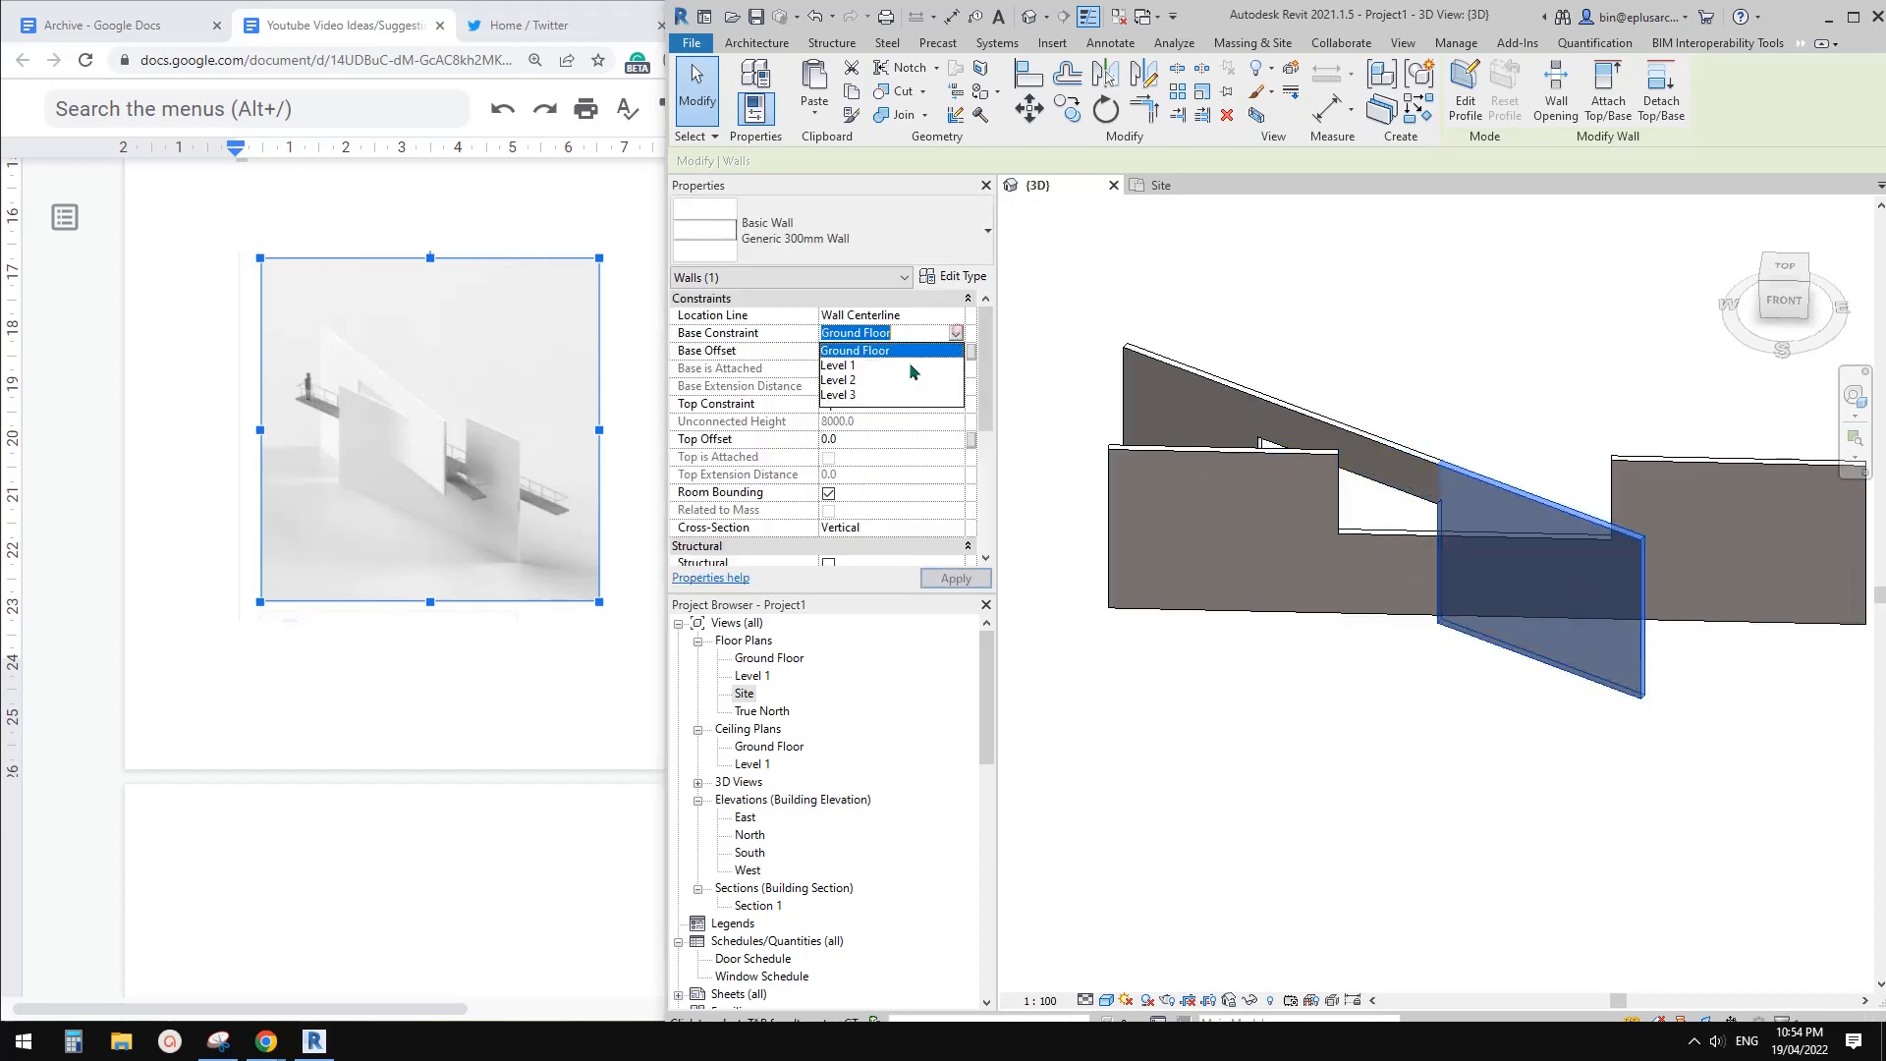
pyautogui.click(910, 361)
pyautogui.click(1606, 385)
pyautogui.keyDown('shift'); pyautogui.moveTo(1606, 386); pyautogui.dragTo(1524, 500, button='middle'); pyautogui.keyUp('shift')
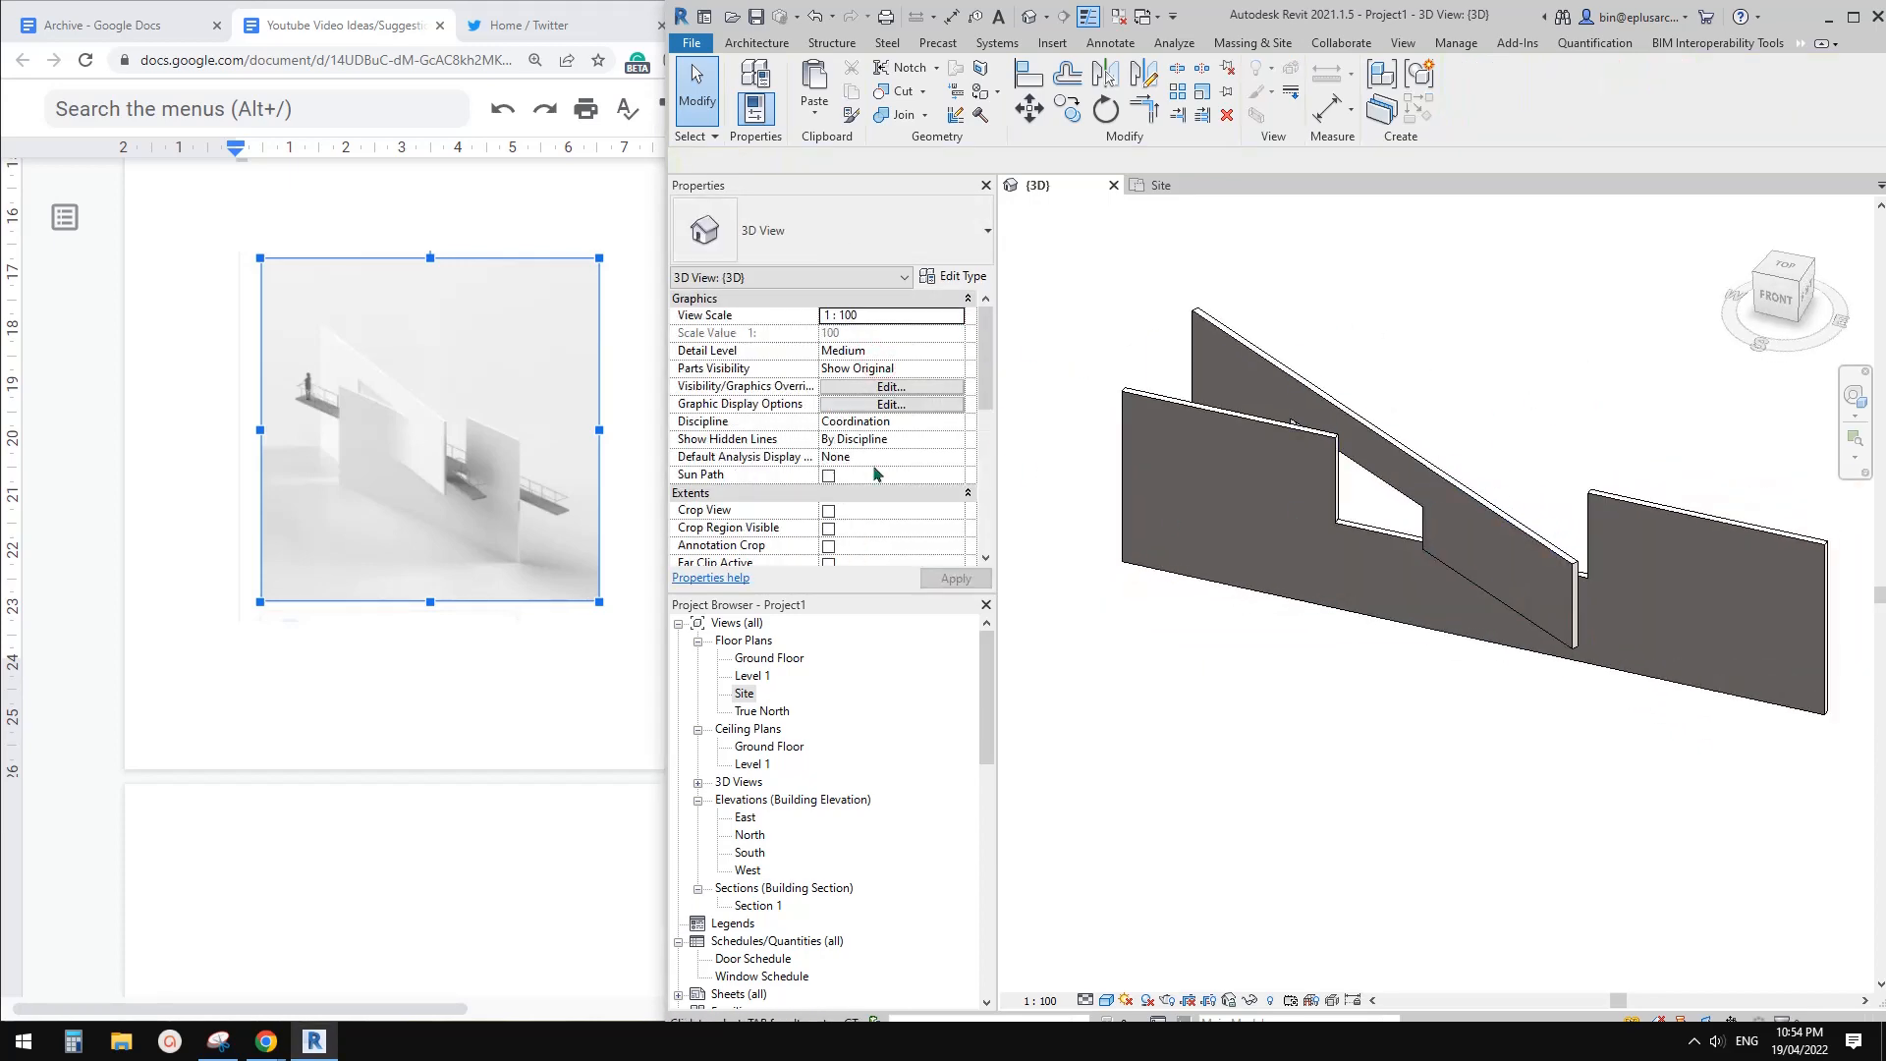
# Split the straight wall's tall end panel beside the opening horizontally at a height of 4000 mm
pyautogui.moveTo(1420, 593); pyautogui.dragTo(1616, 589, button='middle')
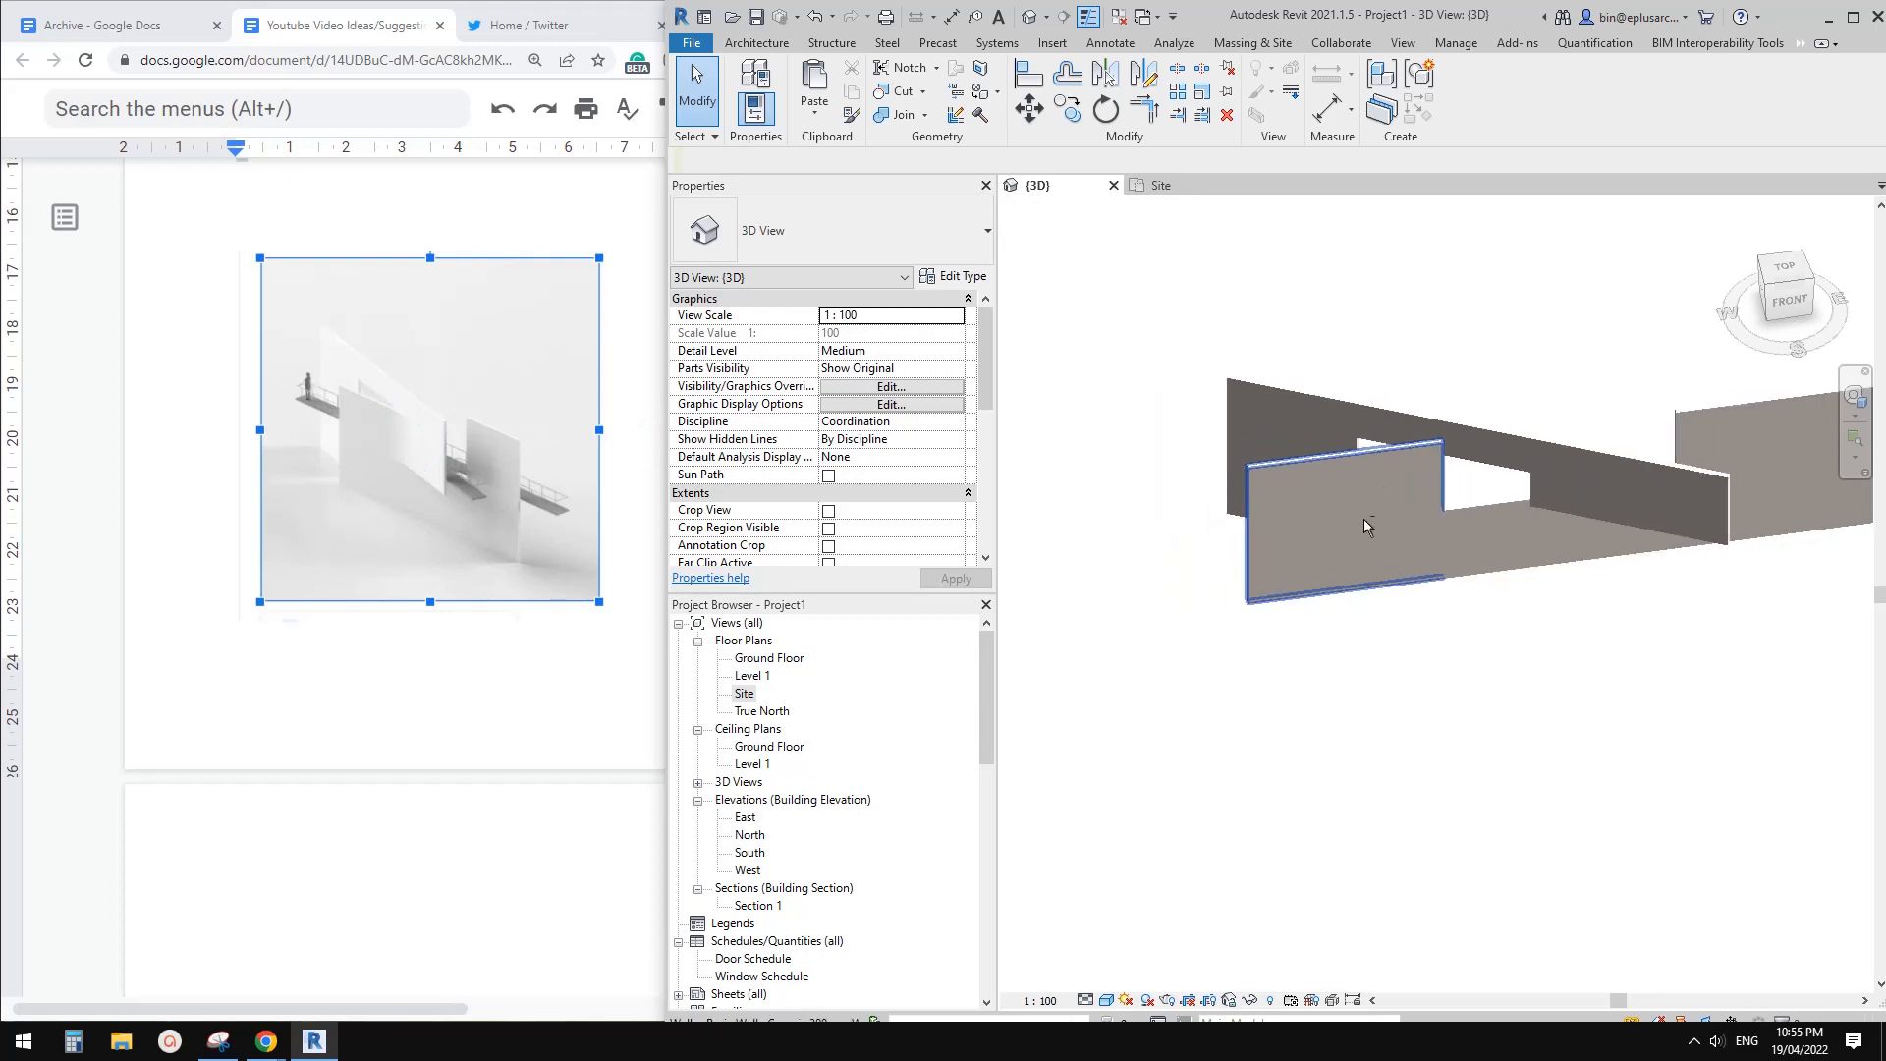
pyautogui.keyDown('shift'); pyautogui.moveTo(1363, 516); pyautogui.dragTo(1433, 583, button='middle'); pyautogui.keyUp('shift')
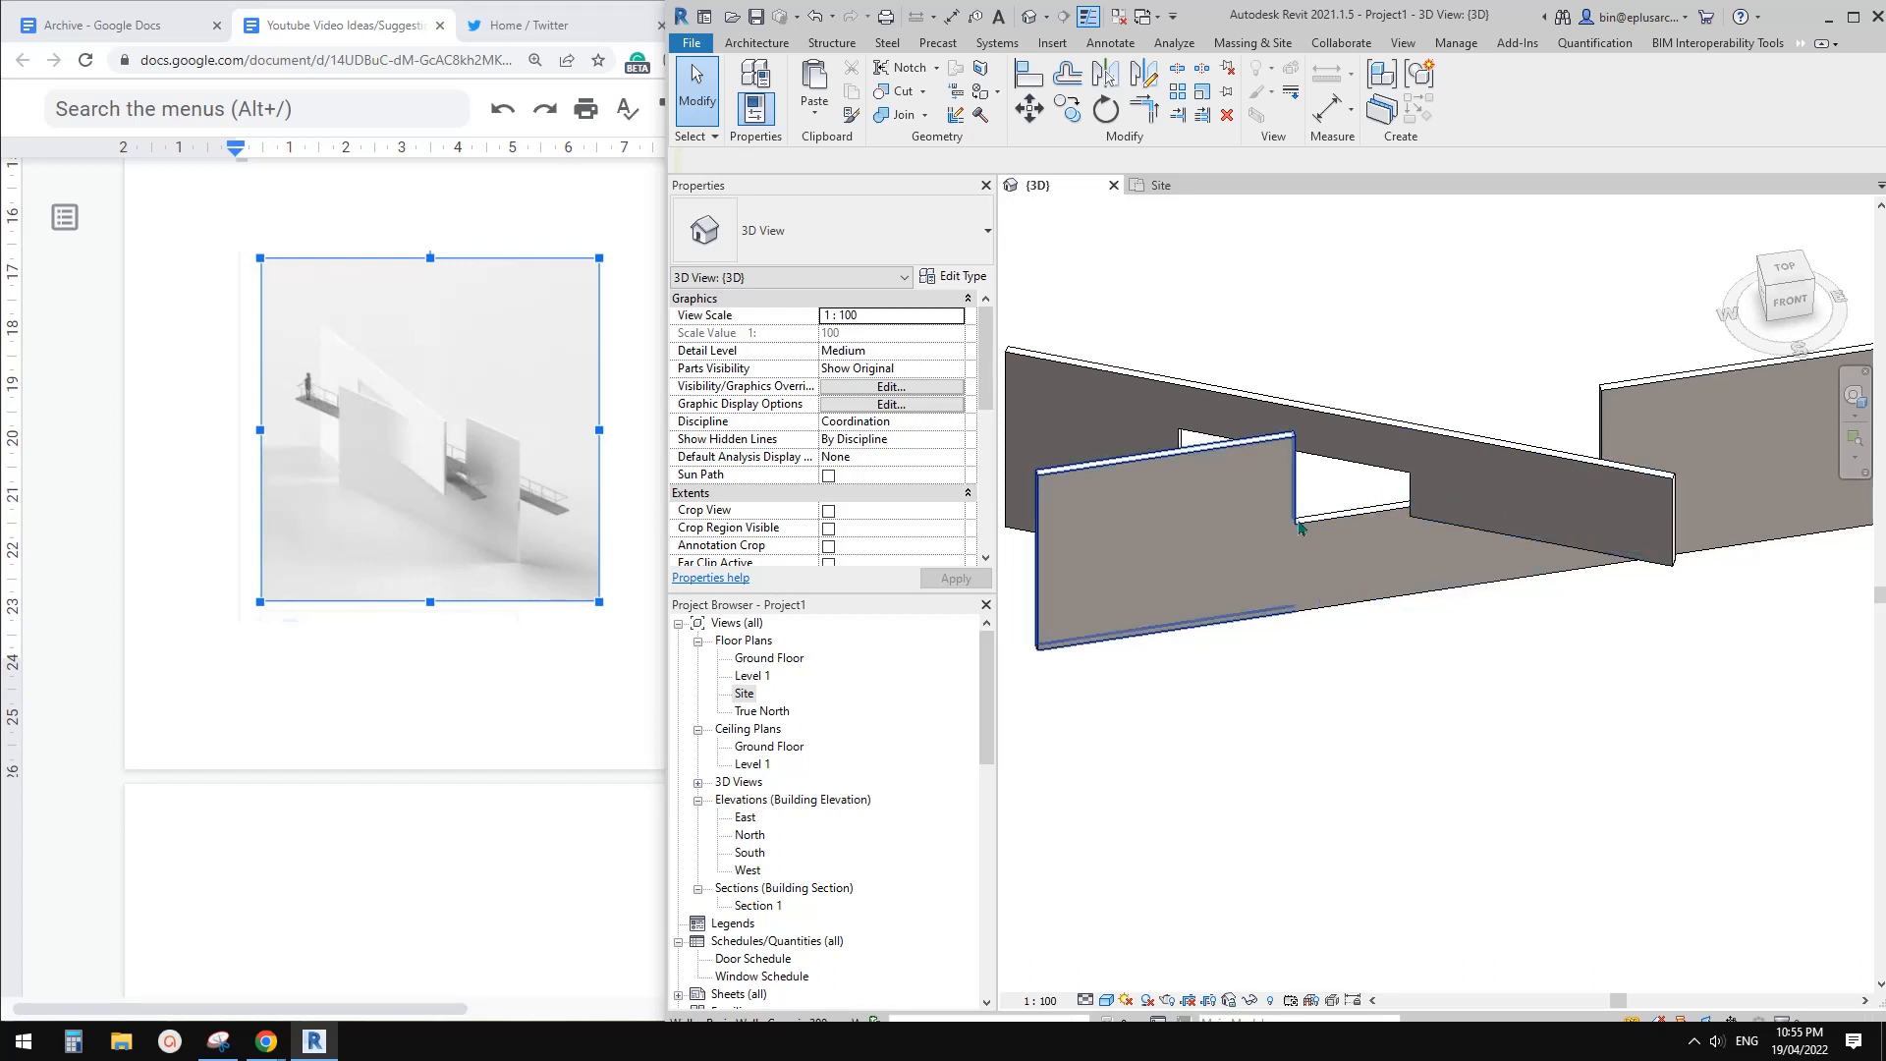
pyautogui.keyDown('shift'); pyautogui.moveTo(1300, 527); pyautogui.dragTo(1353, 541, button='middle'); pyautogui.keyUp('shift')
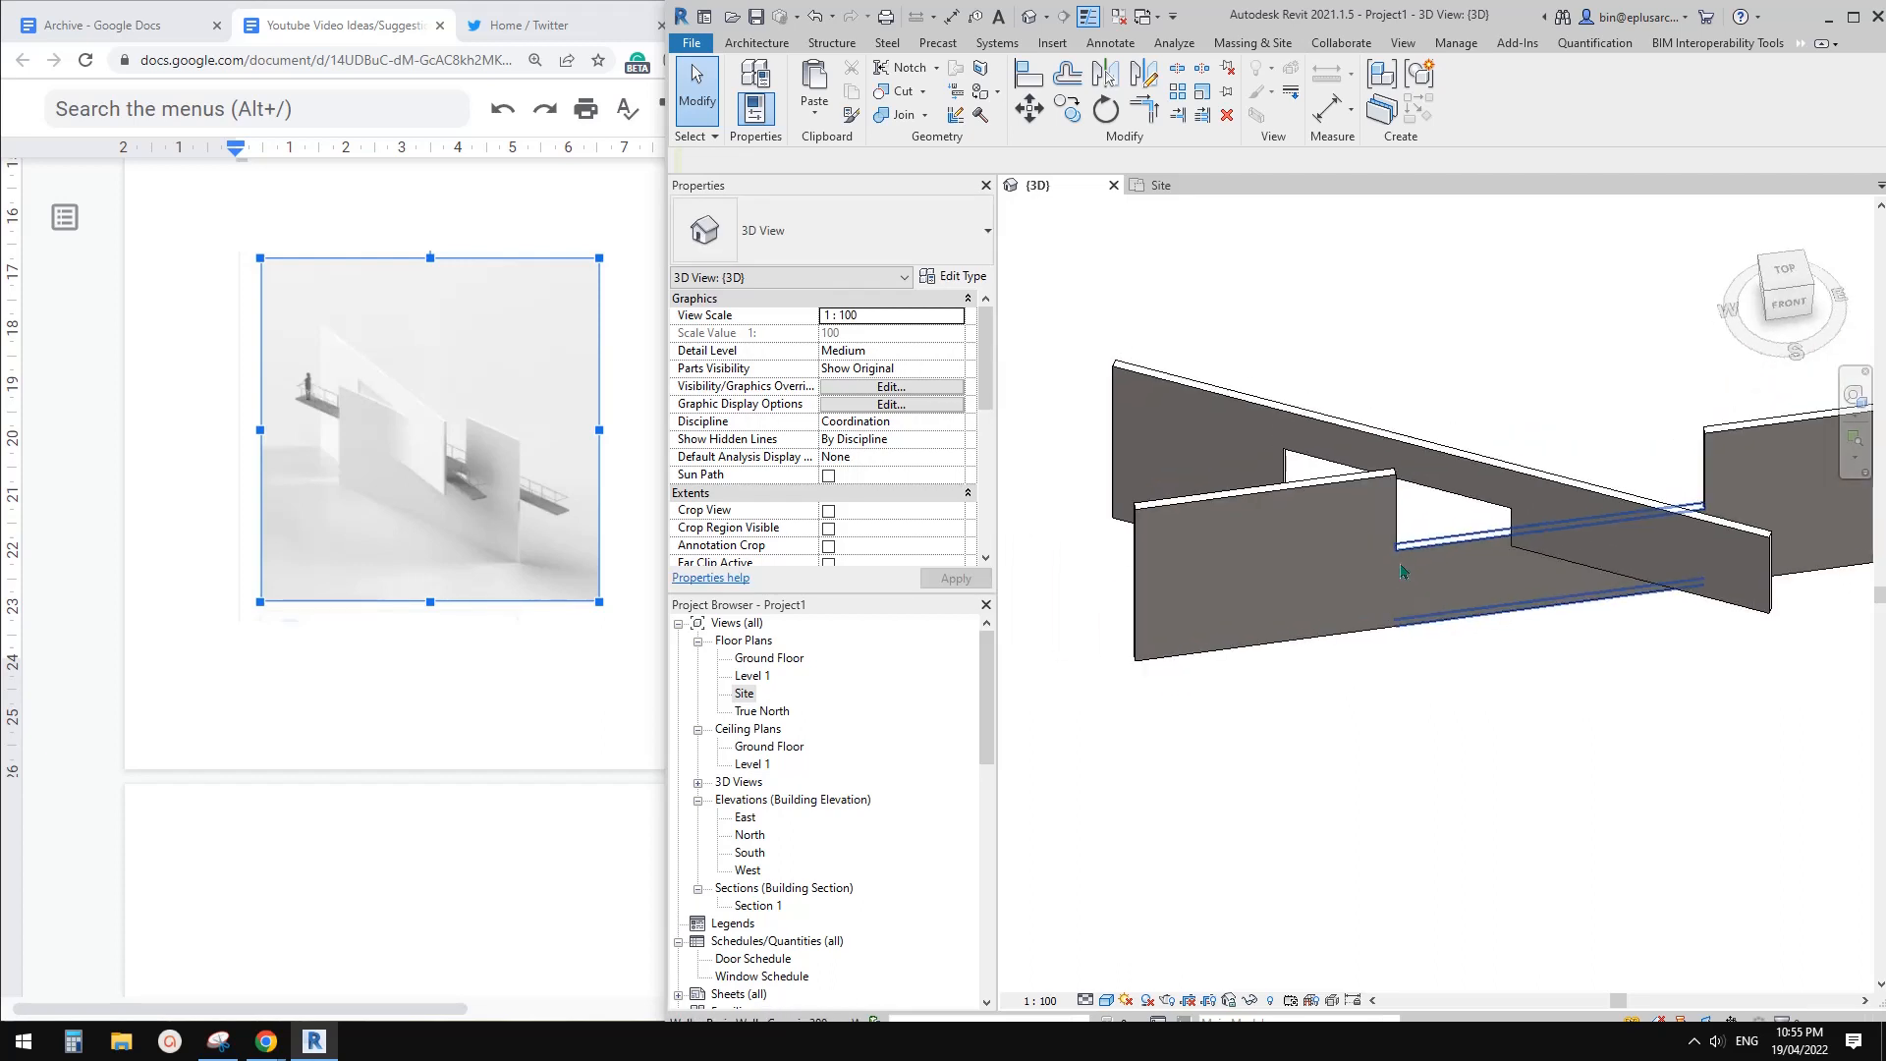
pyautogui.click(1350, 540)
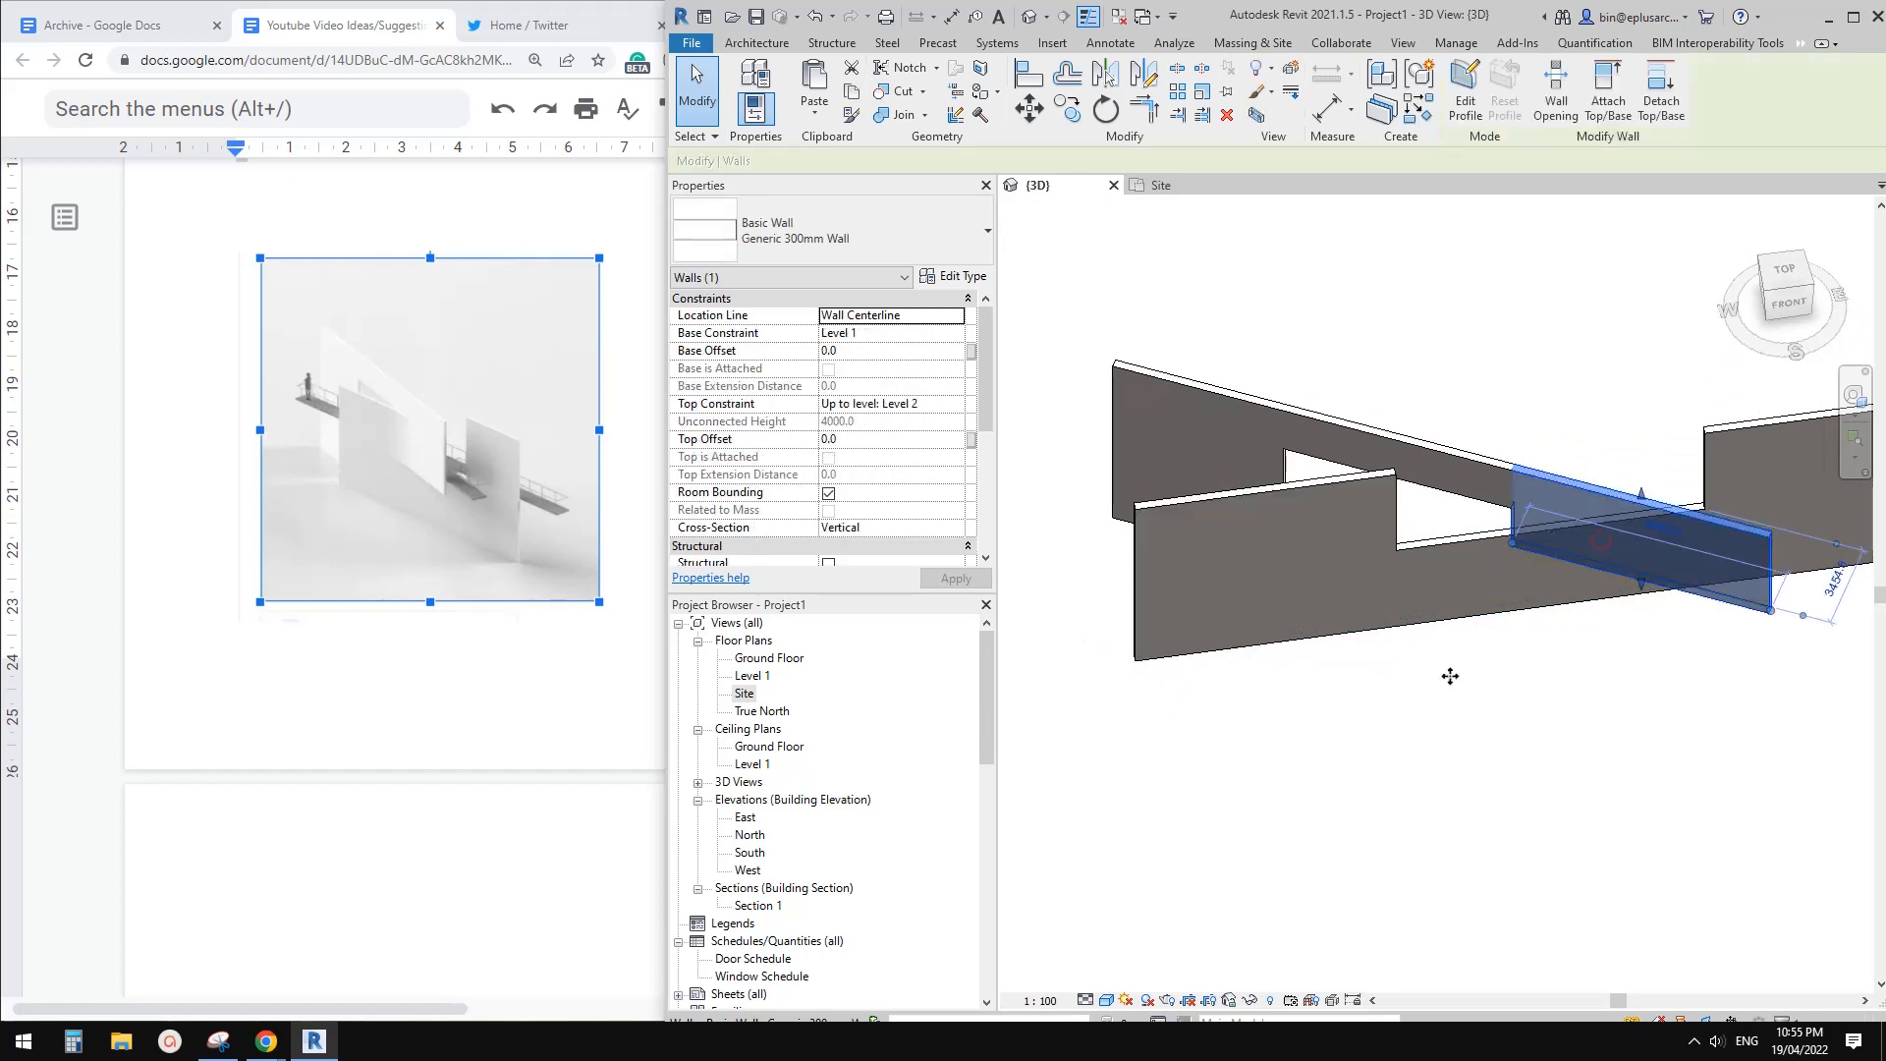
pyautogui.keyDown('shift'); pyautogui.moveTo(1448, 674); pyautogui.dragTo(1449, 595, button='middle'); pyautogui.keyUp('shift')
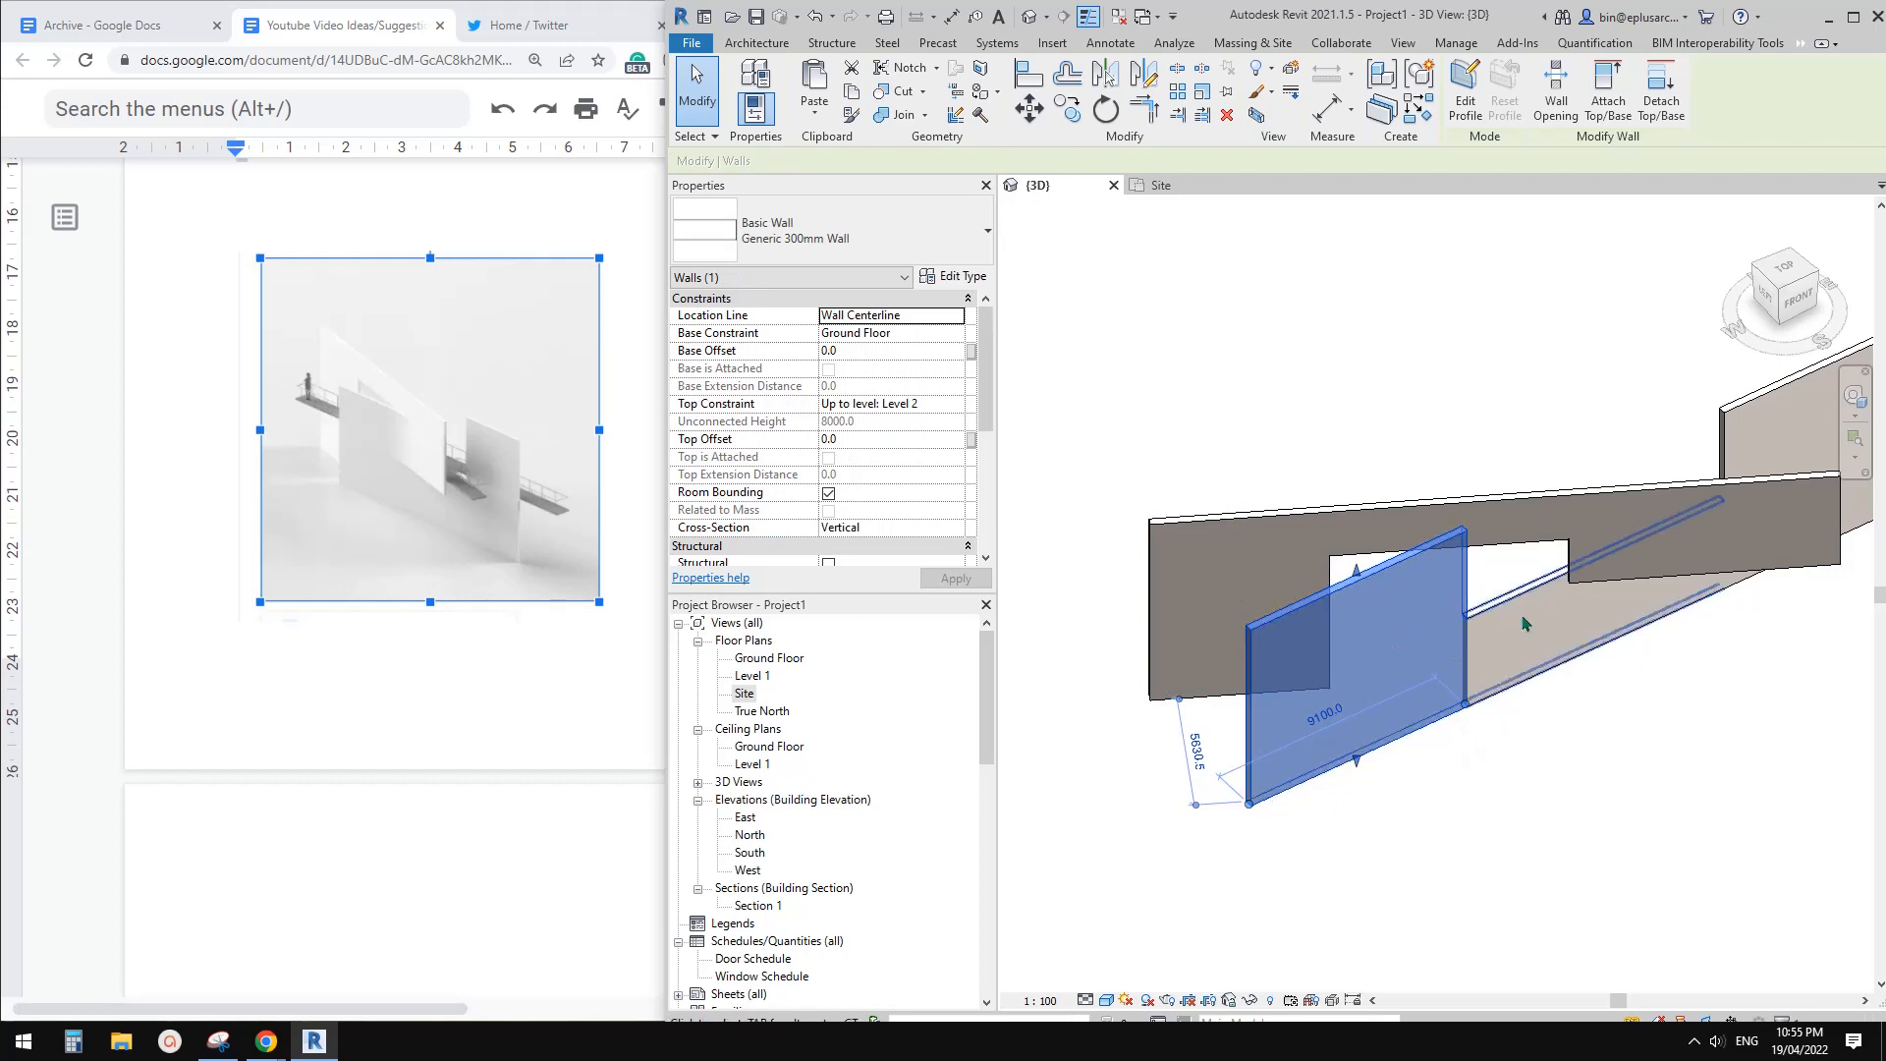
pyautogui.moveTo(1392, 669); pyautogui.dragTo(1480, 671, button='middle')
pyautogui.press('s')
pyautogui.press('l')
pyautogui.scroll(3, 1446, 693)
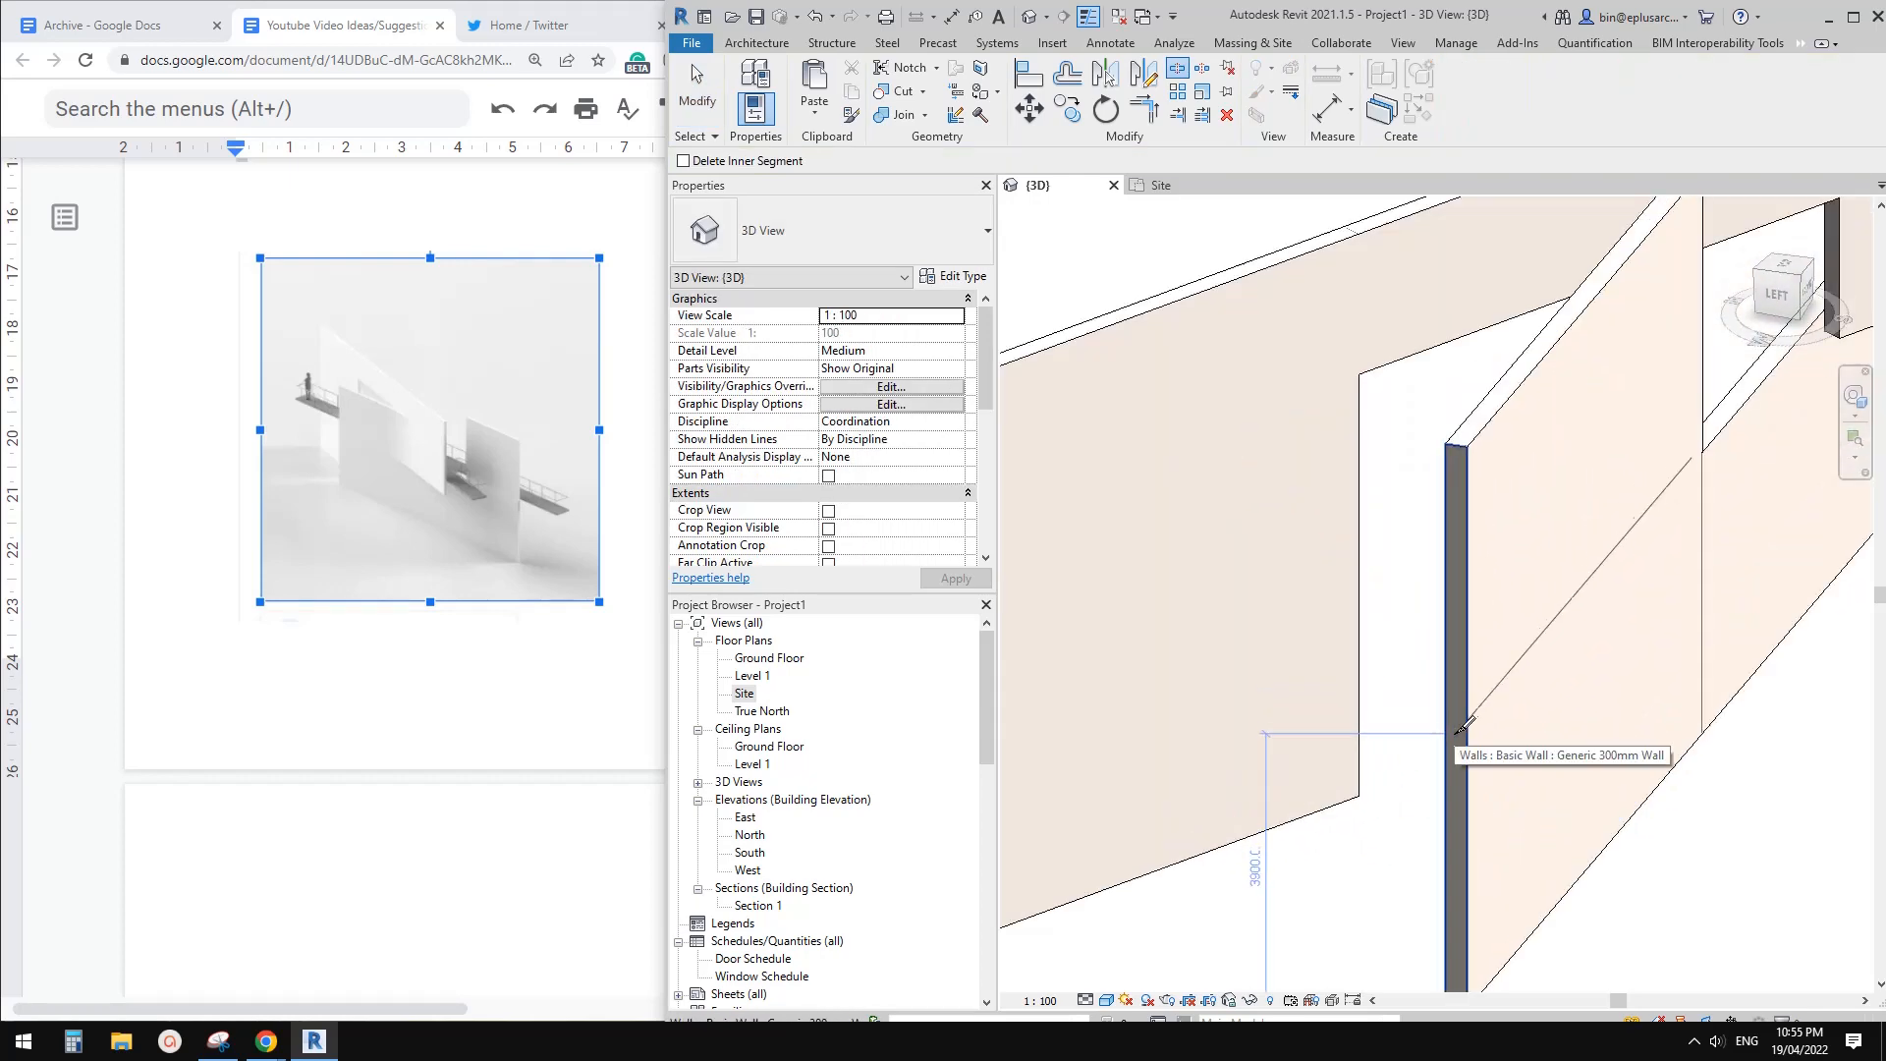
pyautogui.click(1461, 718)
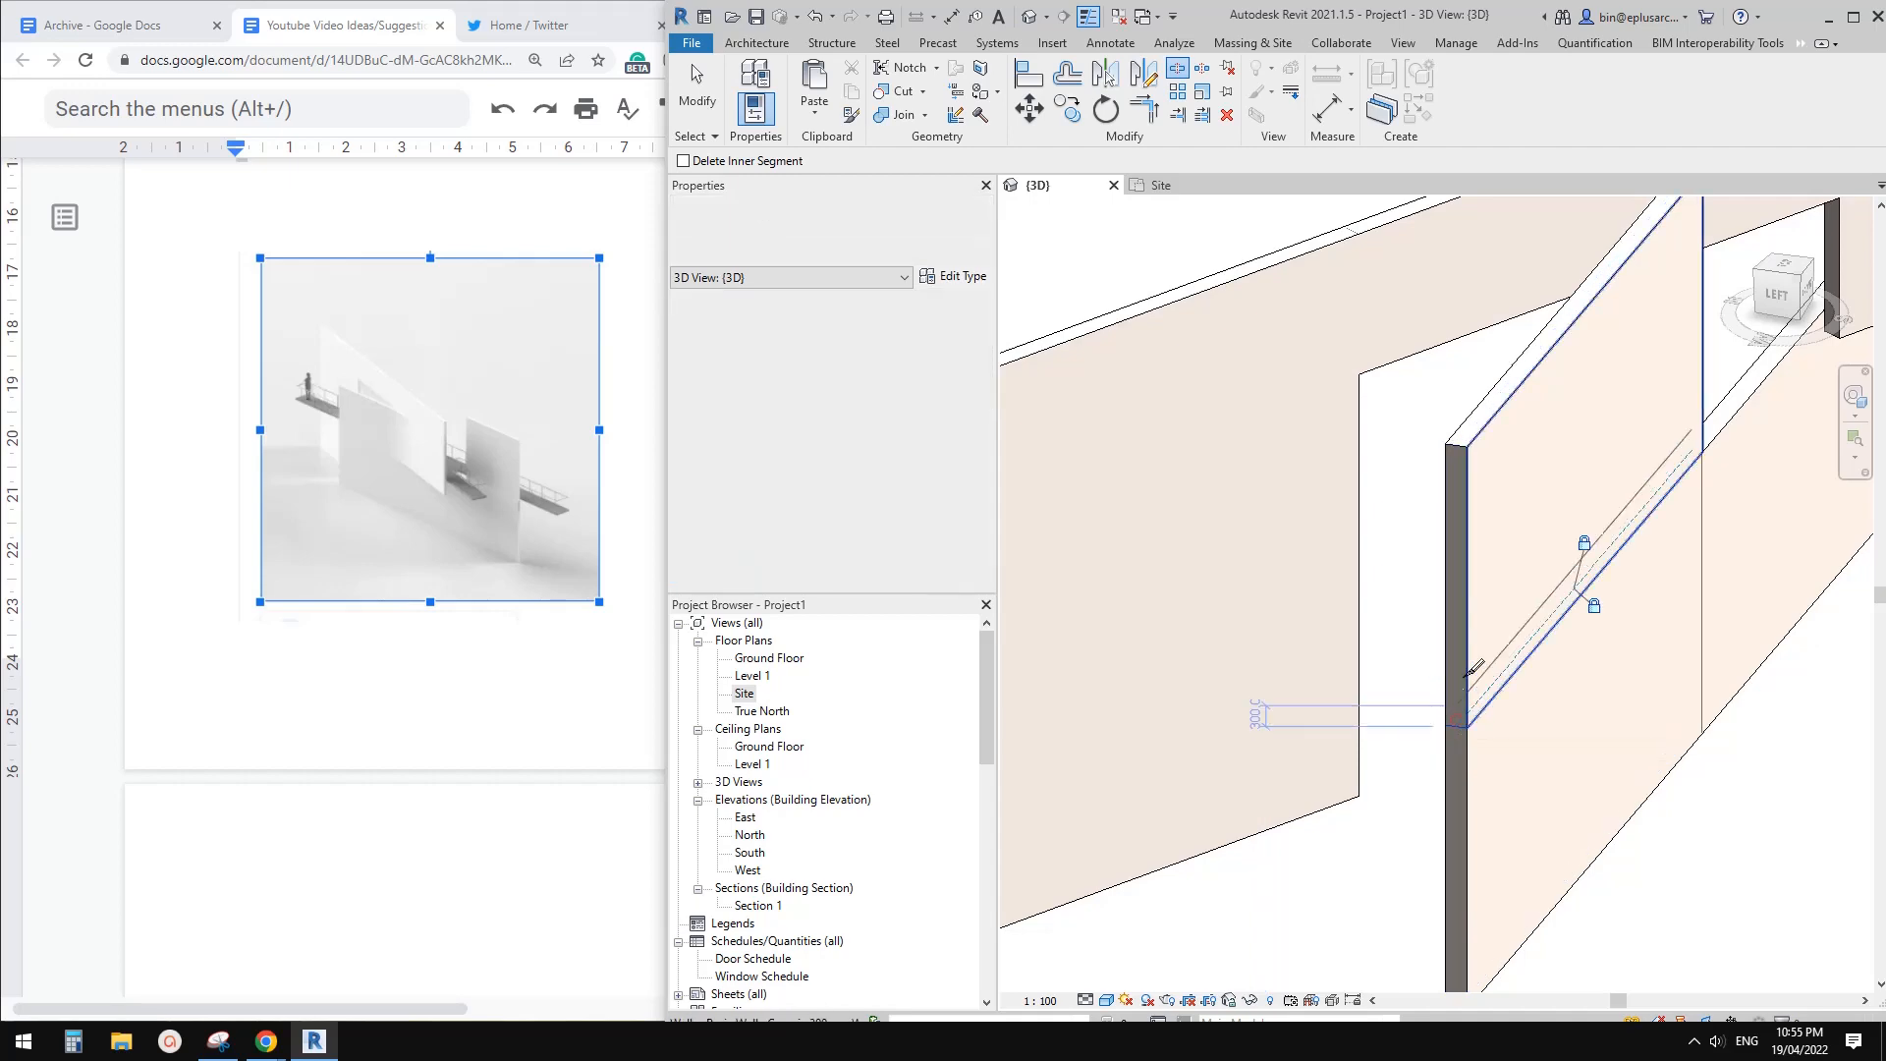
pyautogui.scroll(-3, 1474, 668)
pyautogui.press('Escape')
# Set the top constraint of the split panel's lower half to Level 1
pyautogui.click(1483, 662)
pyautogui.keyDown('shift'); pyautogui.moveTo(1483, 663); pyautogui.dragTo(1020, 509, button='middle'); pyautogui.keyUp('shift')
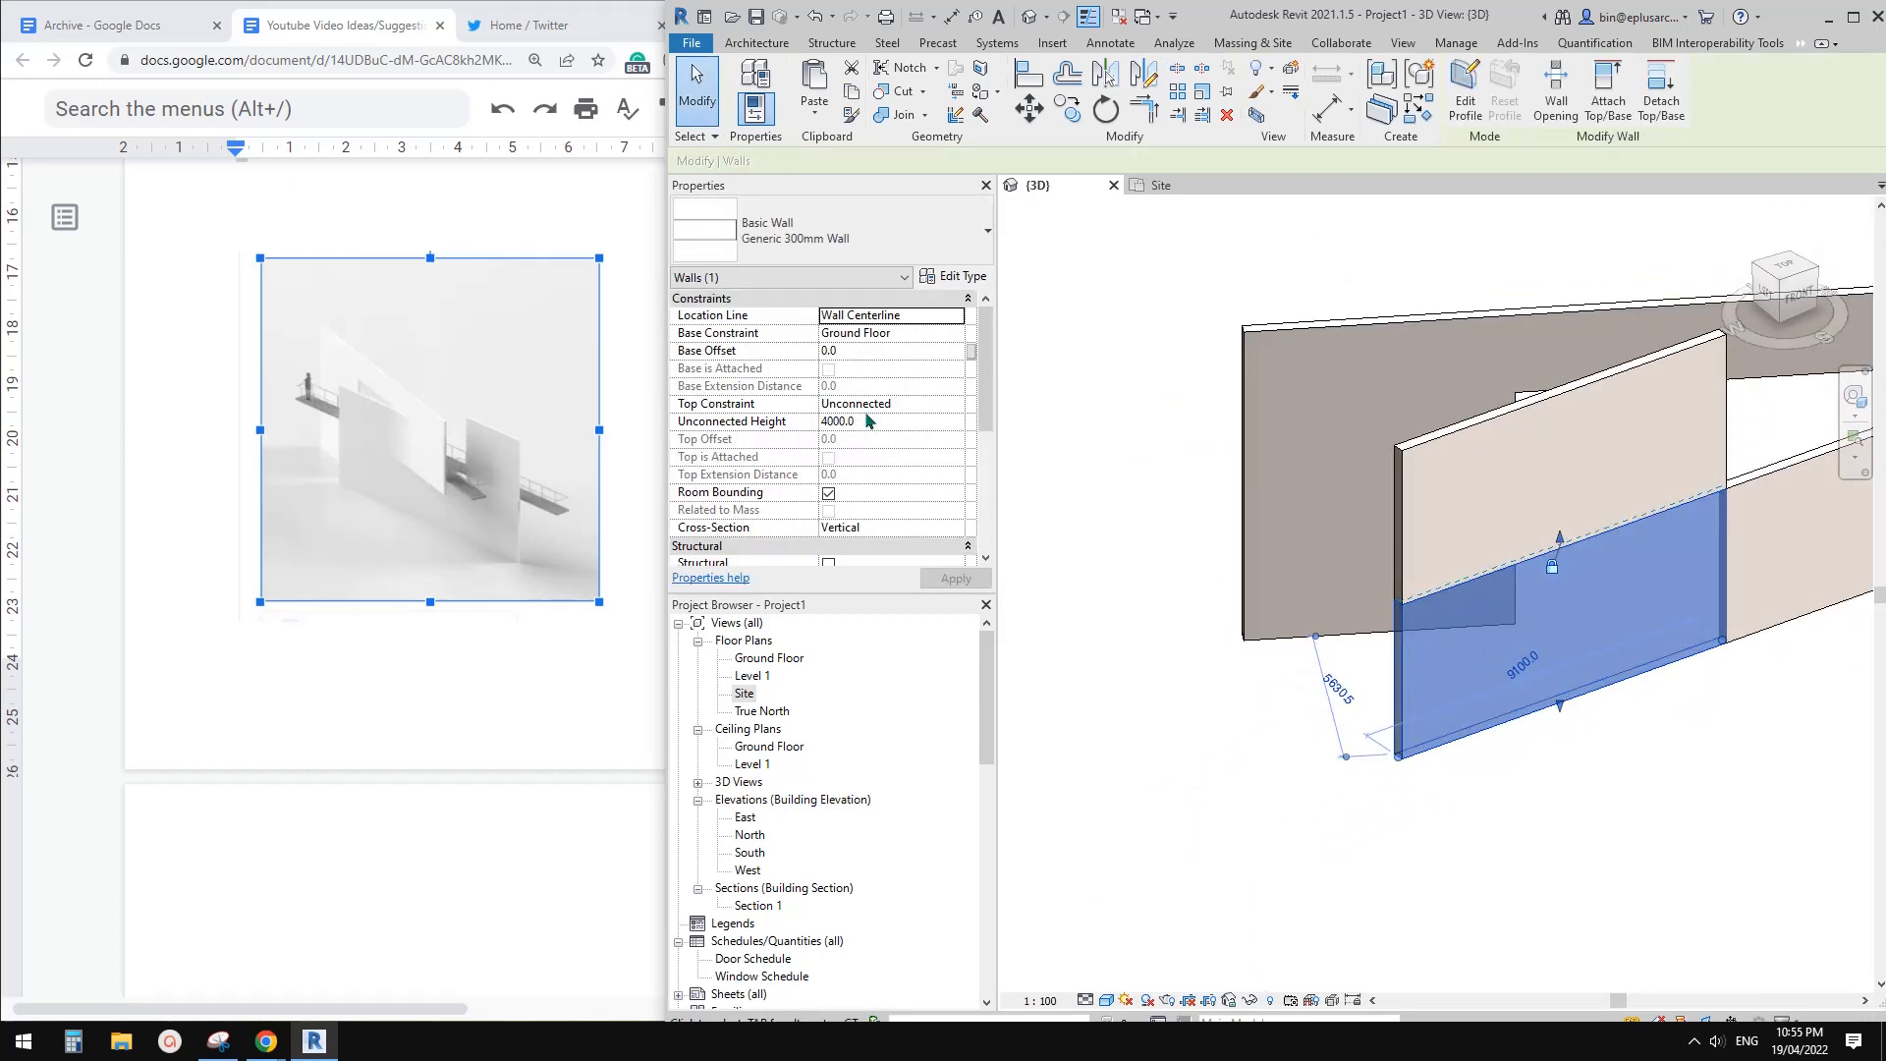
pyautogui.click(954, 404)
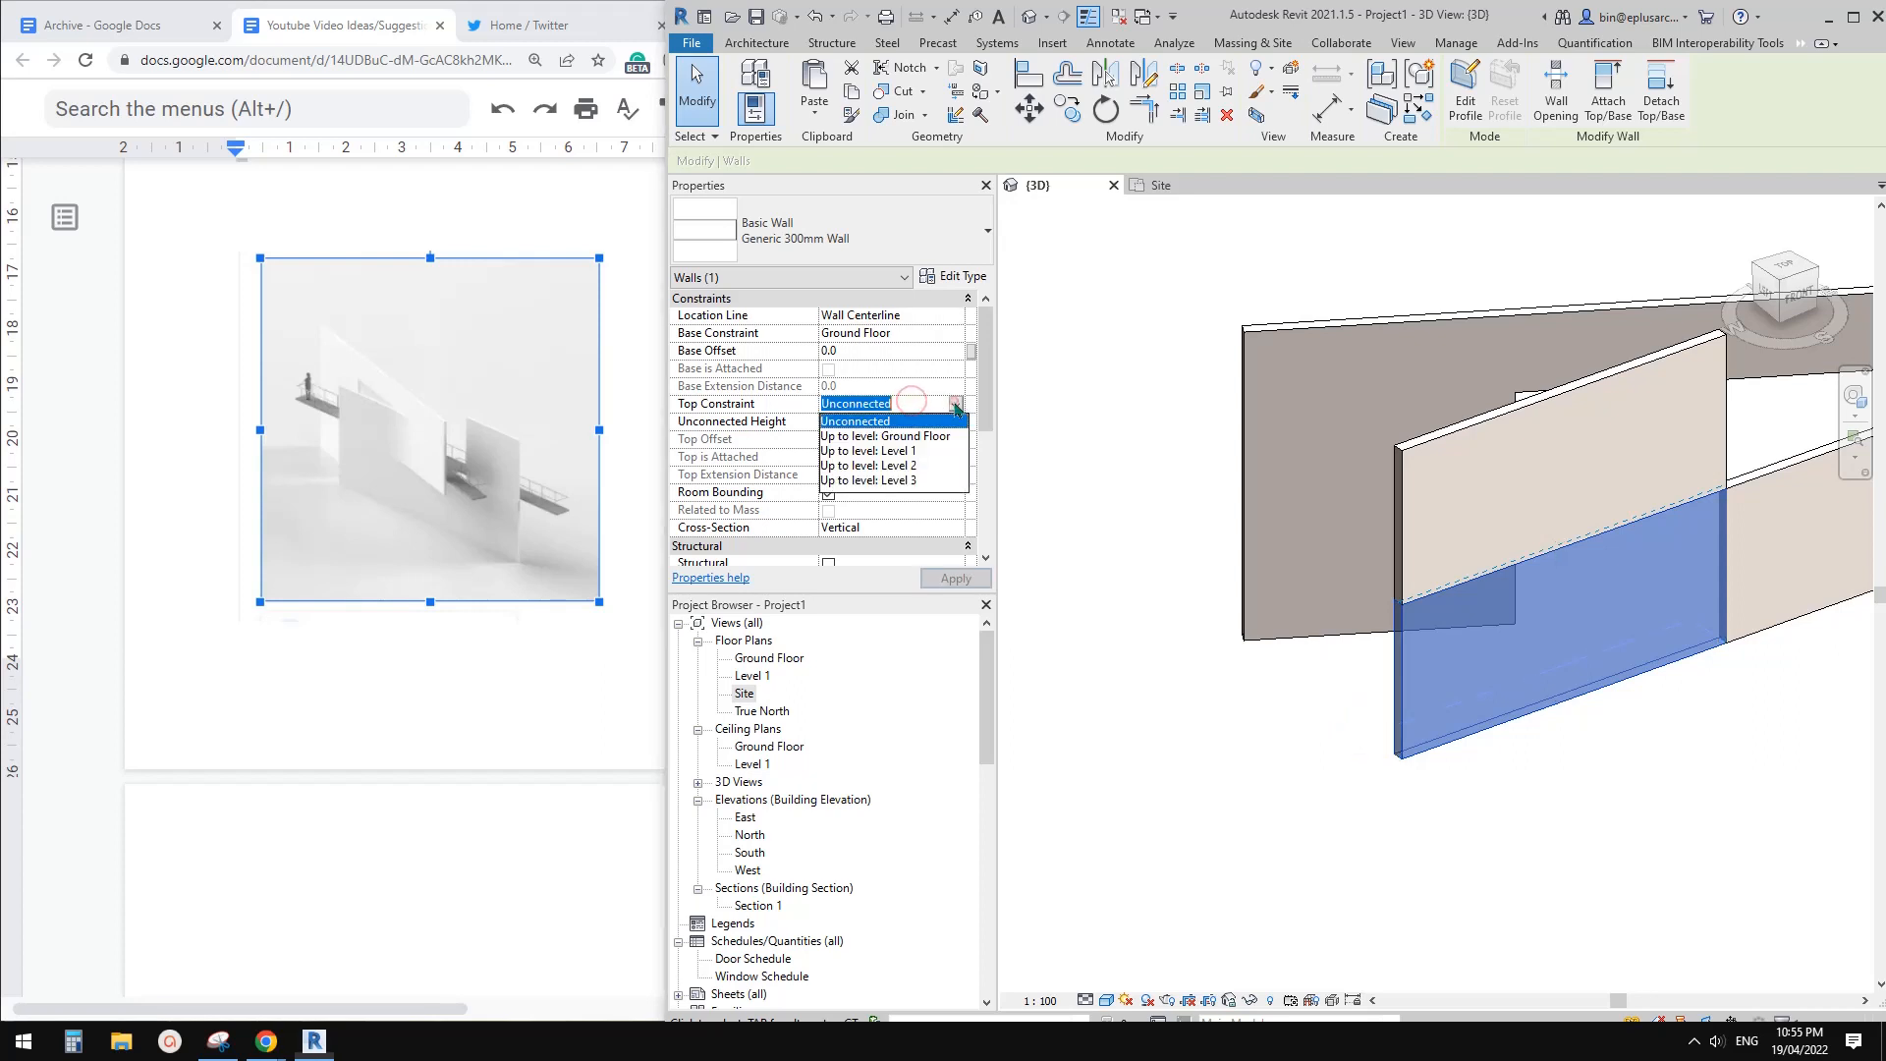
pyautogui.click(894, 451)
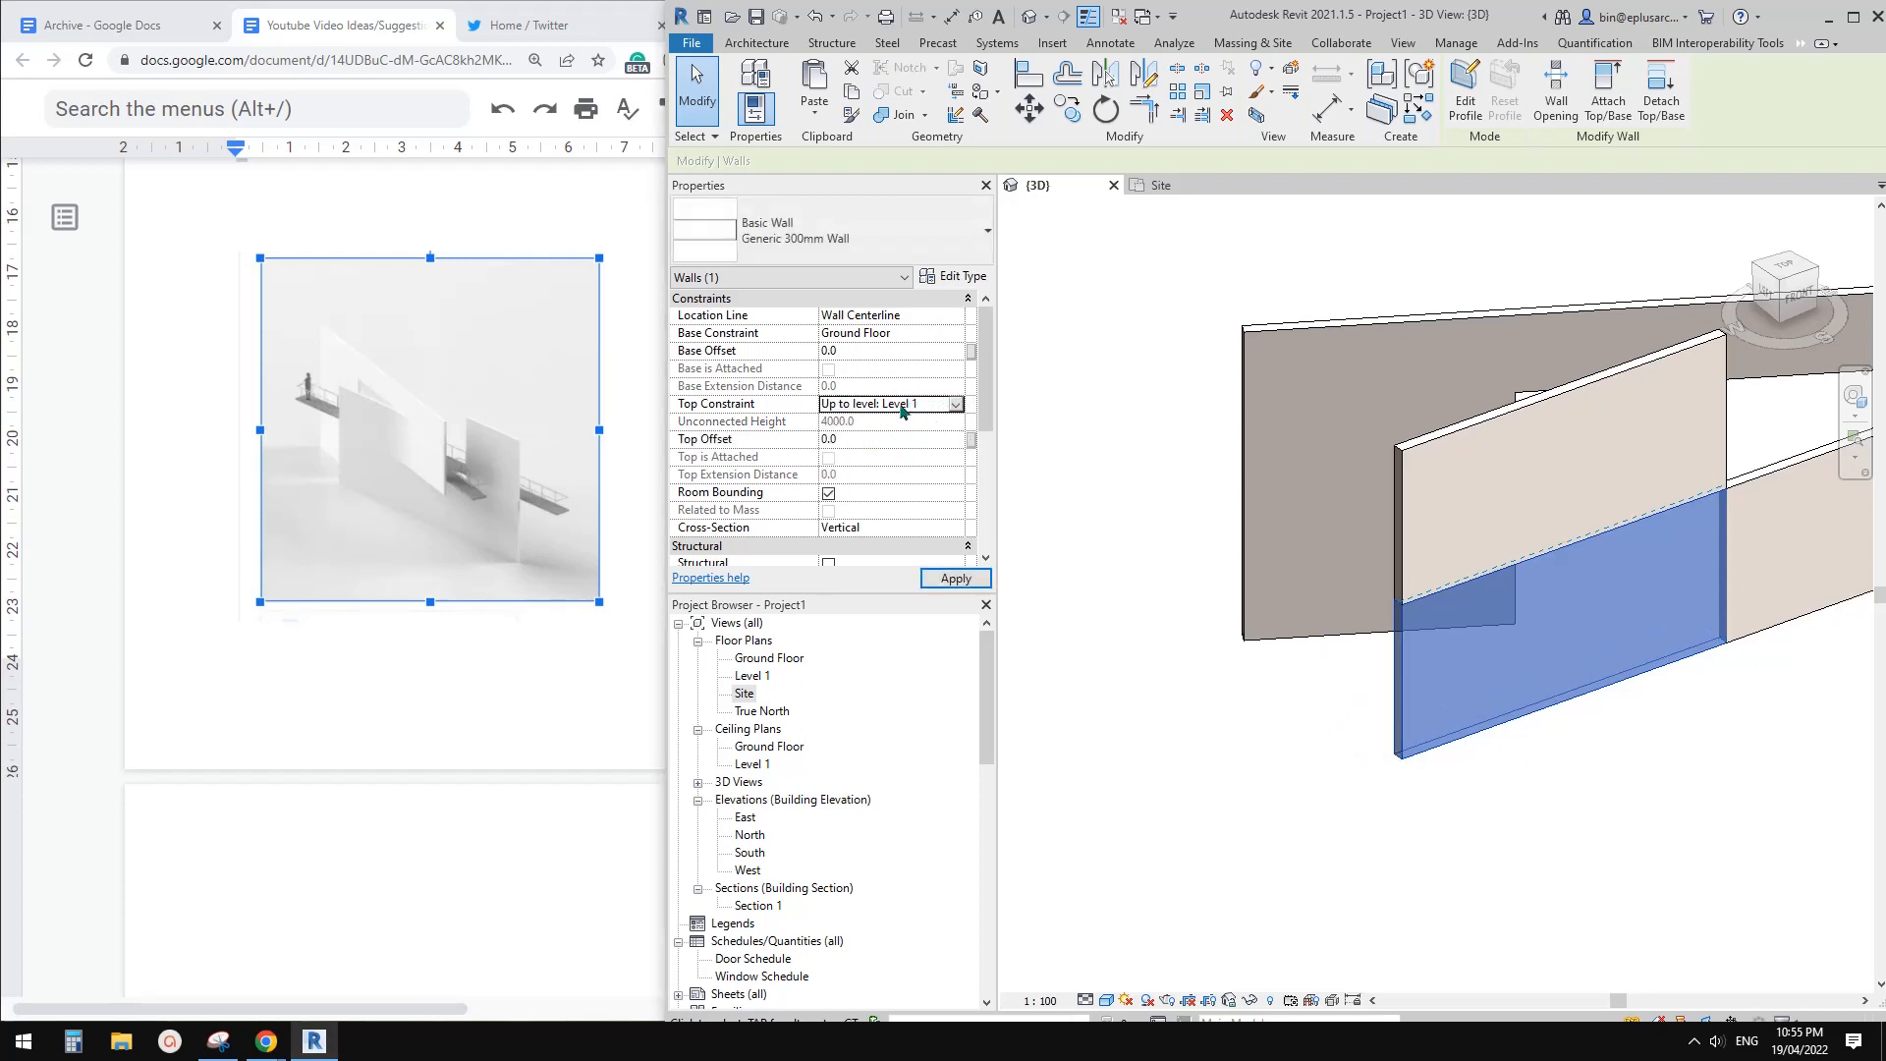
pyautogui.moveTo(1646, 609); pyautogui.dragTo(1418, 629, button='middle')
pyautogui.click(1531, 613)
pyautogui.moveTo(1530, 613); pyautogui.dragTo(1396, 711, button='middle')
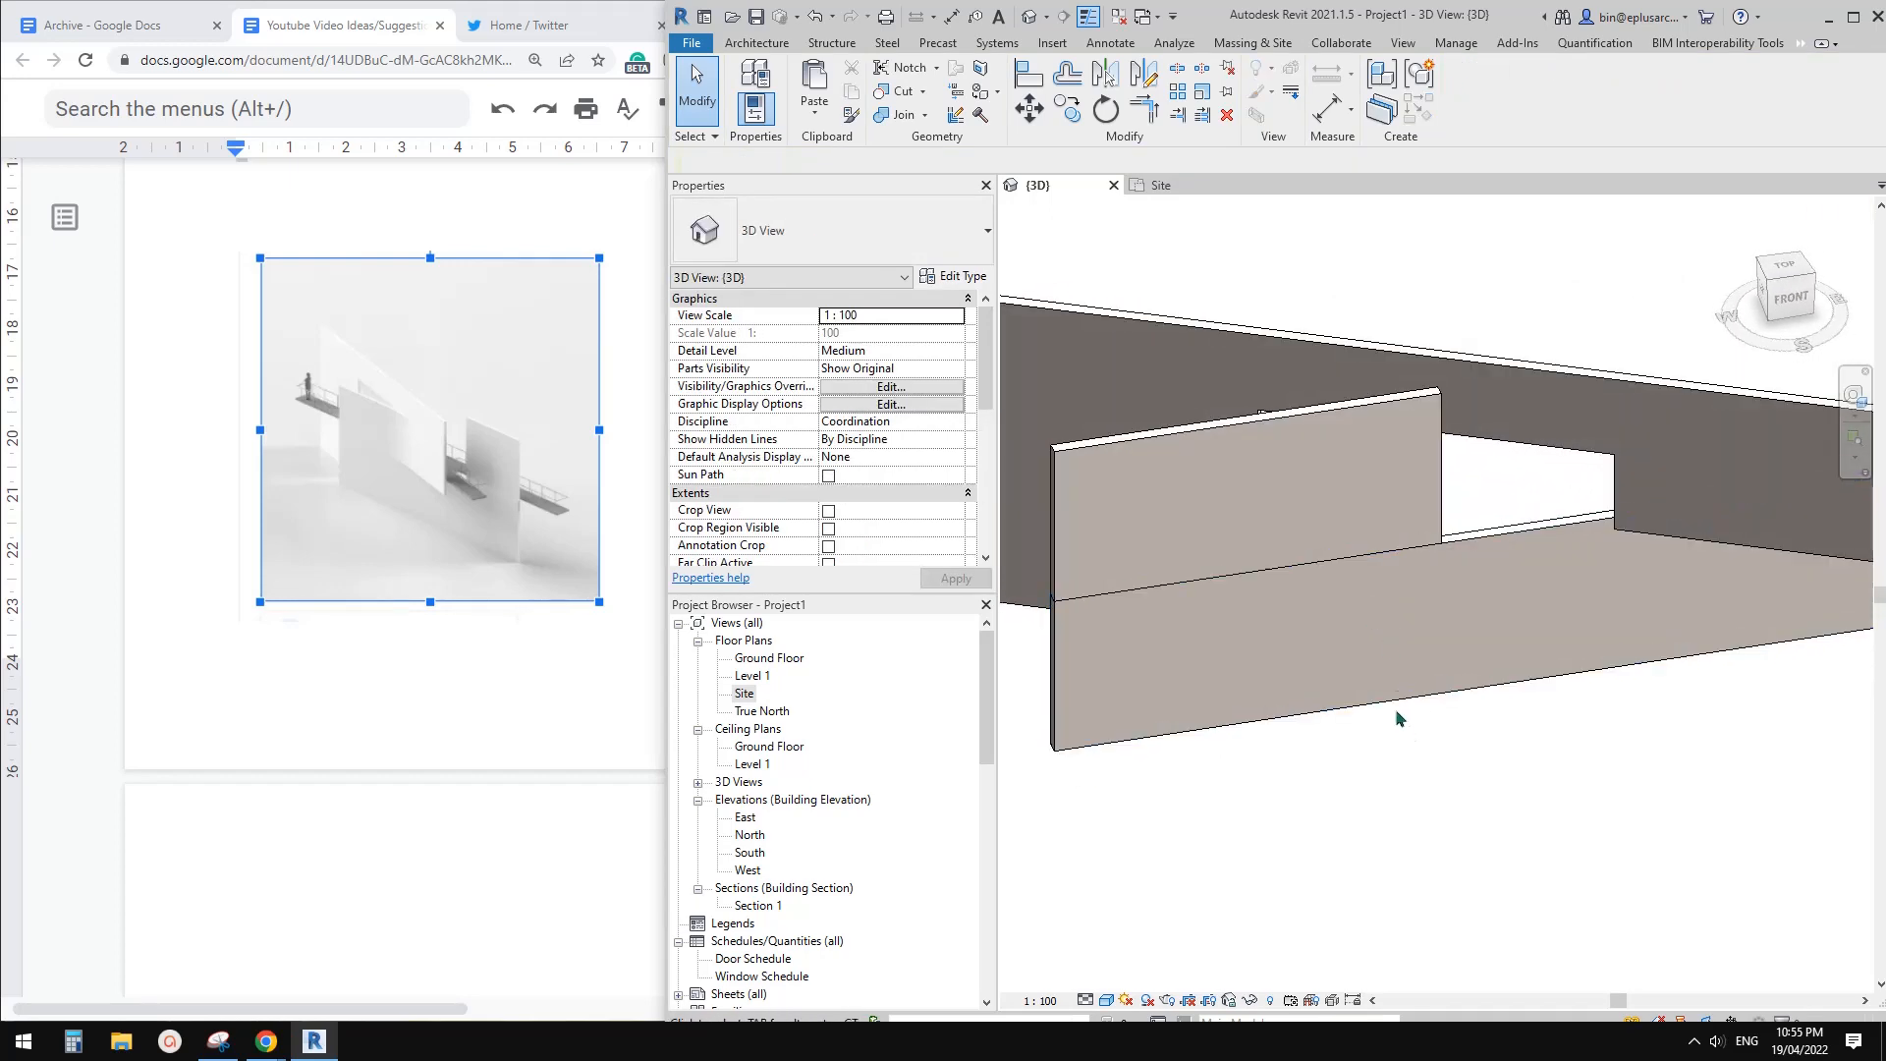
# Join the geometry of the end panel's upper and lower halves
pyautogui.click(896, 116)
pyautogui.click(1291, 494)
pyautogui.click(1317, 592)
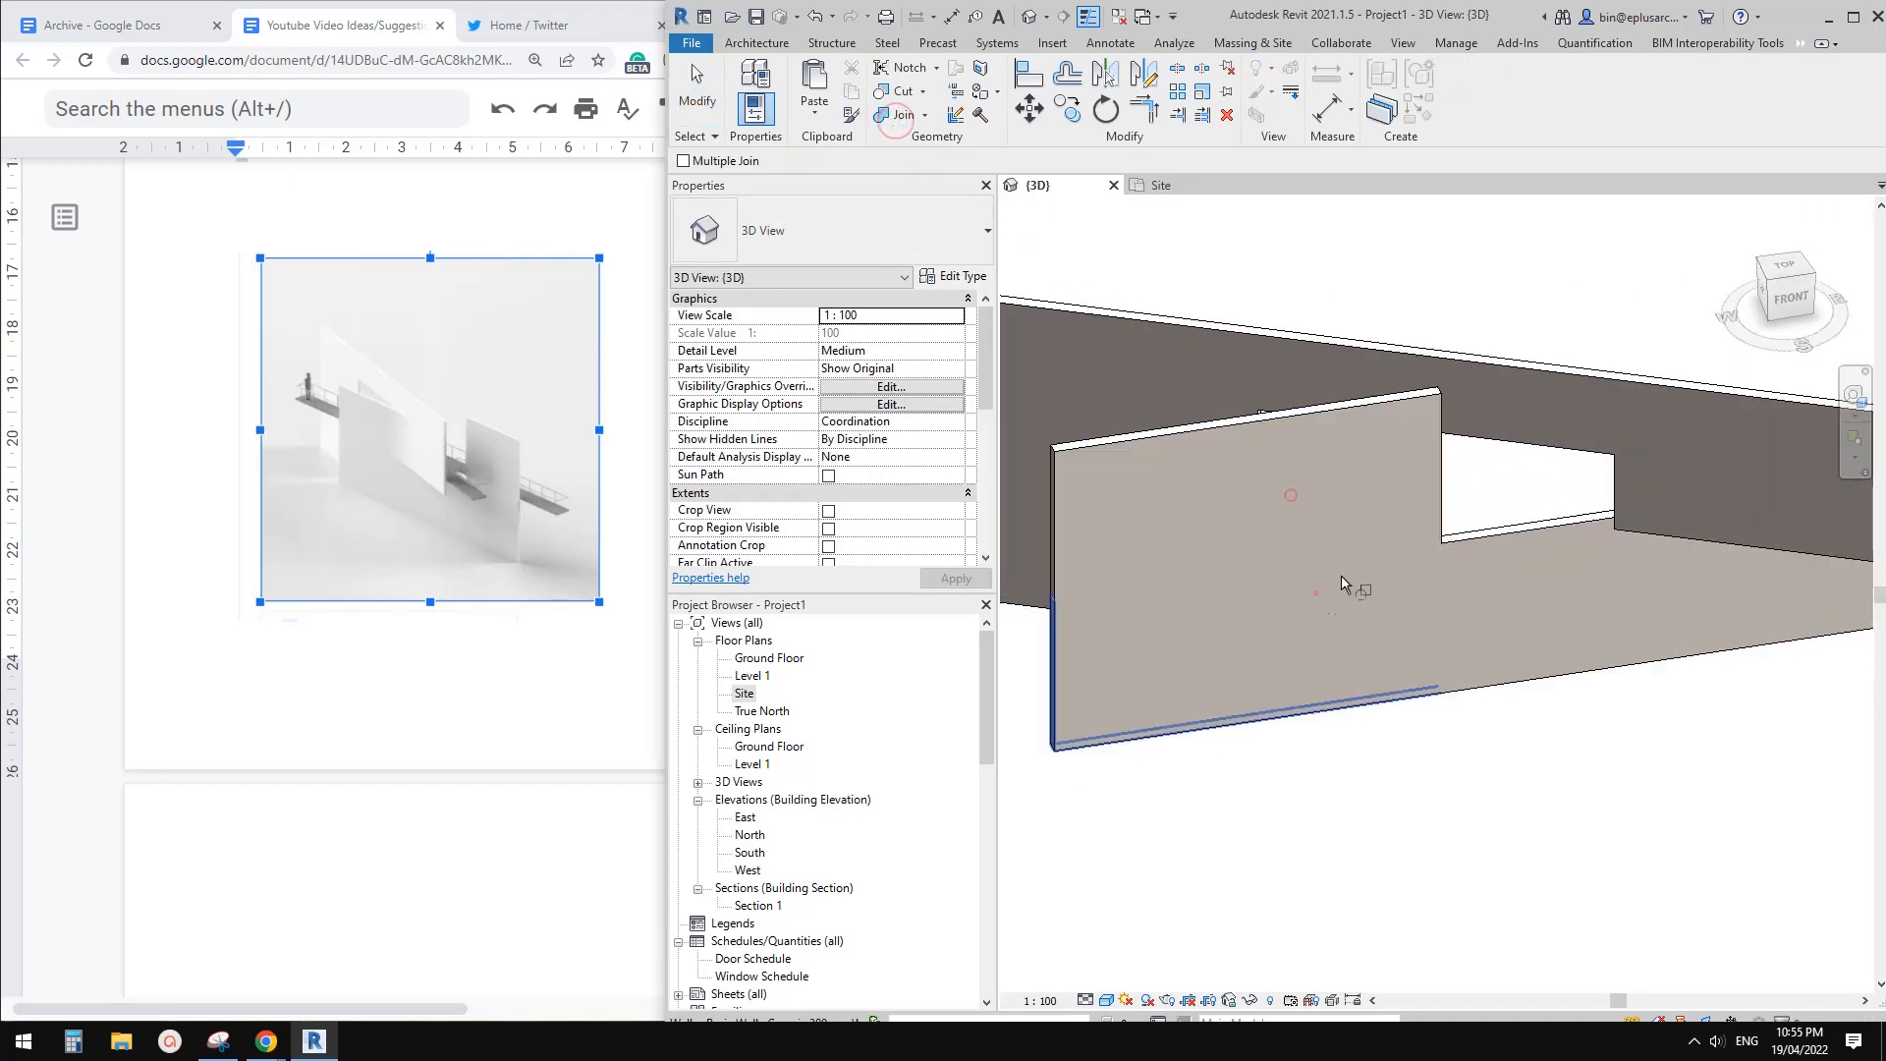
pyautogui.press('Escape')
# Trim/extend the end panel's upper half and the angled wall's raised front segment to meet at a corner
pyautogui.moveTo(1349, 559)
pyautogui.keyDown('shift'); pyautogui.mouseDown(button='middle')
pyautogui.moveTo(1376, 550)
pyautogui.moveTo(1341, 533)
pyautogui.mouseUp(button='middle'); pyautogui.keyUp('shift')
pyautogui.press('t')
pyautogui.press('r')
pyautogui.click(1336, 529)
pyautogui.click(1568, 546)
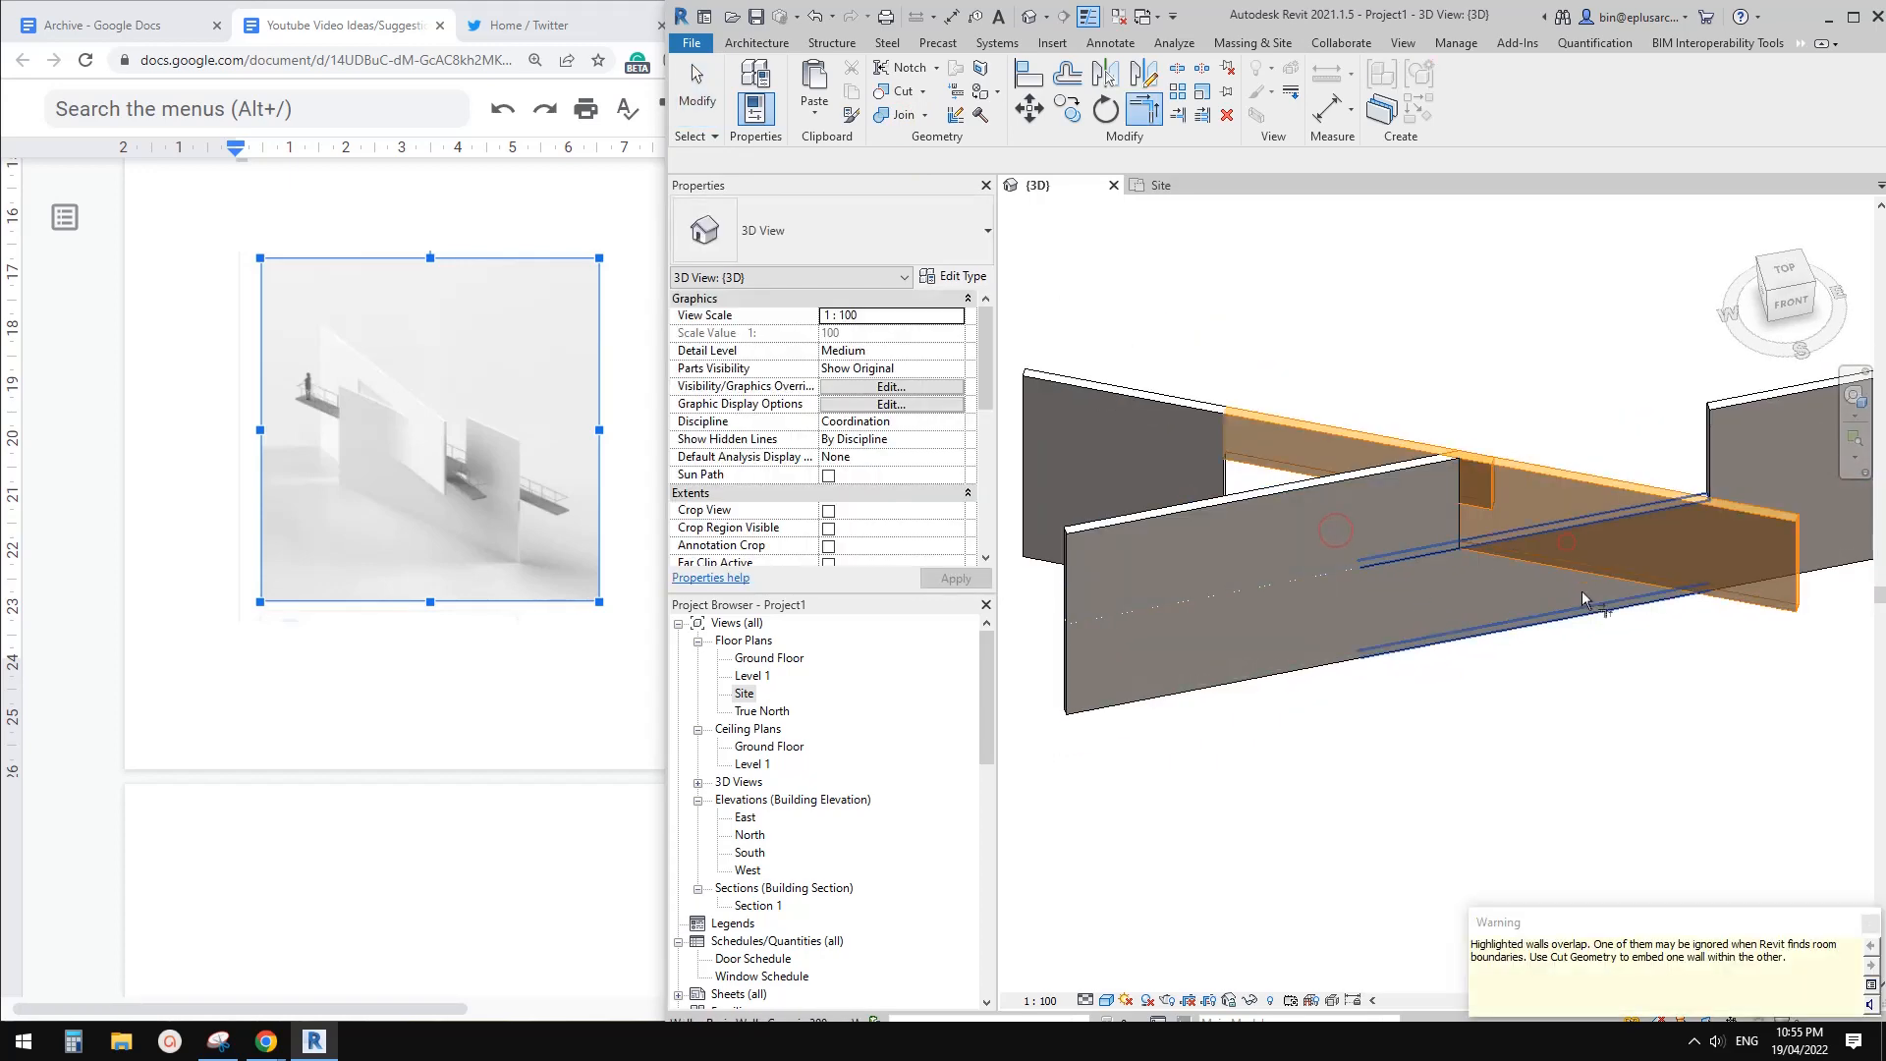
pyautogui.press('Escape')
# Pull the overlapping end of the angled wall's middle segment back to the new corner
pyautogui.click(1441, 491)
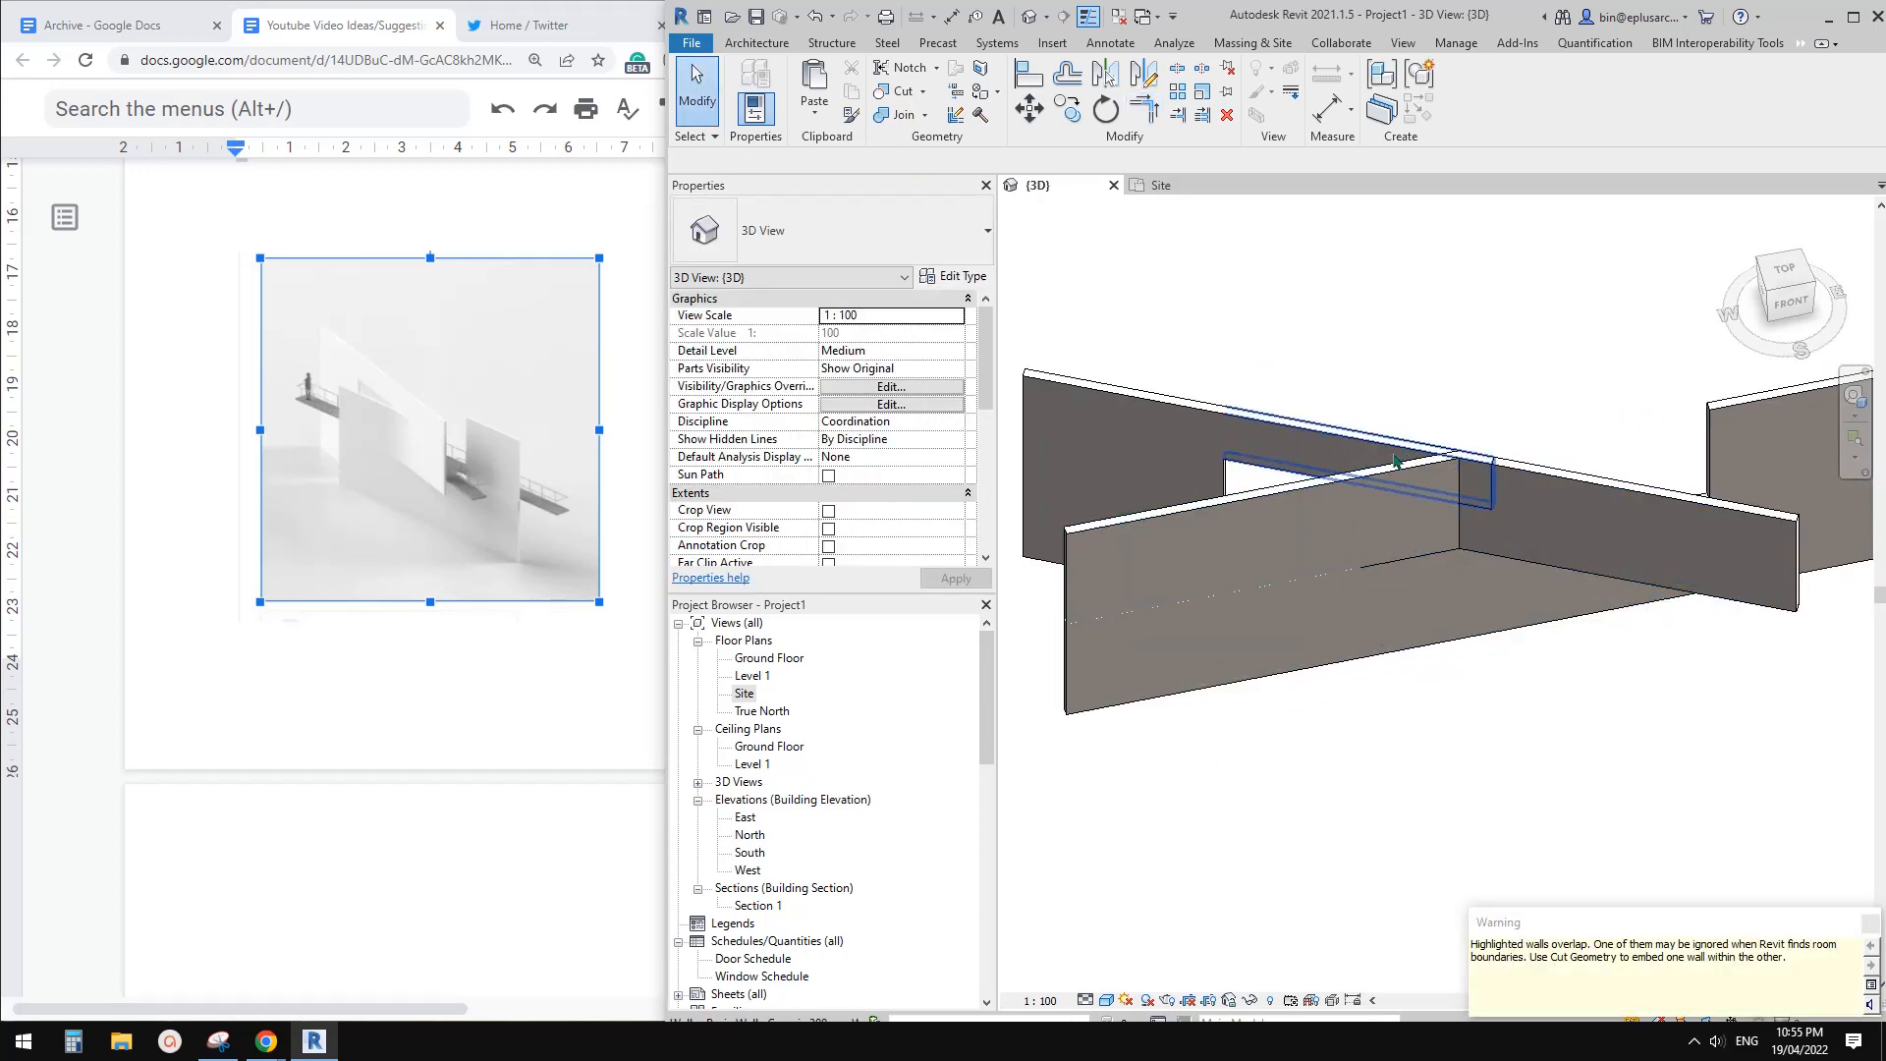
pyautogui.keyDown('shift'); pyautogui.moveTo(1441, 492); pyautogui.dragTo(1398, 546, button='middle'); pyautogui.keyUp('shift')
pyautogui.scroll(2, 1398, 547)
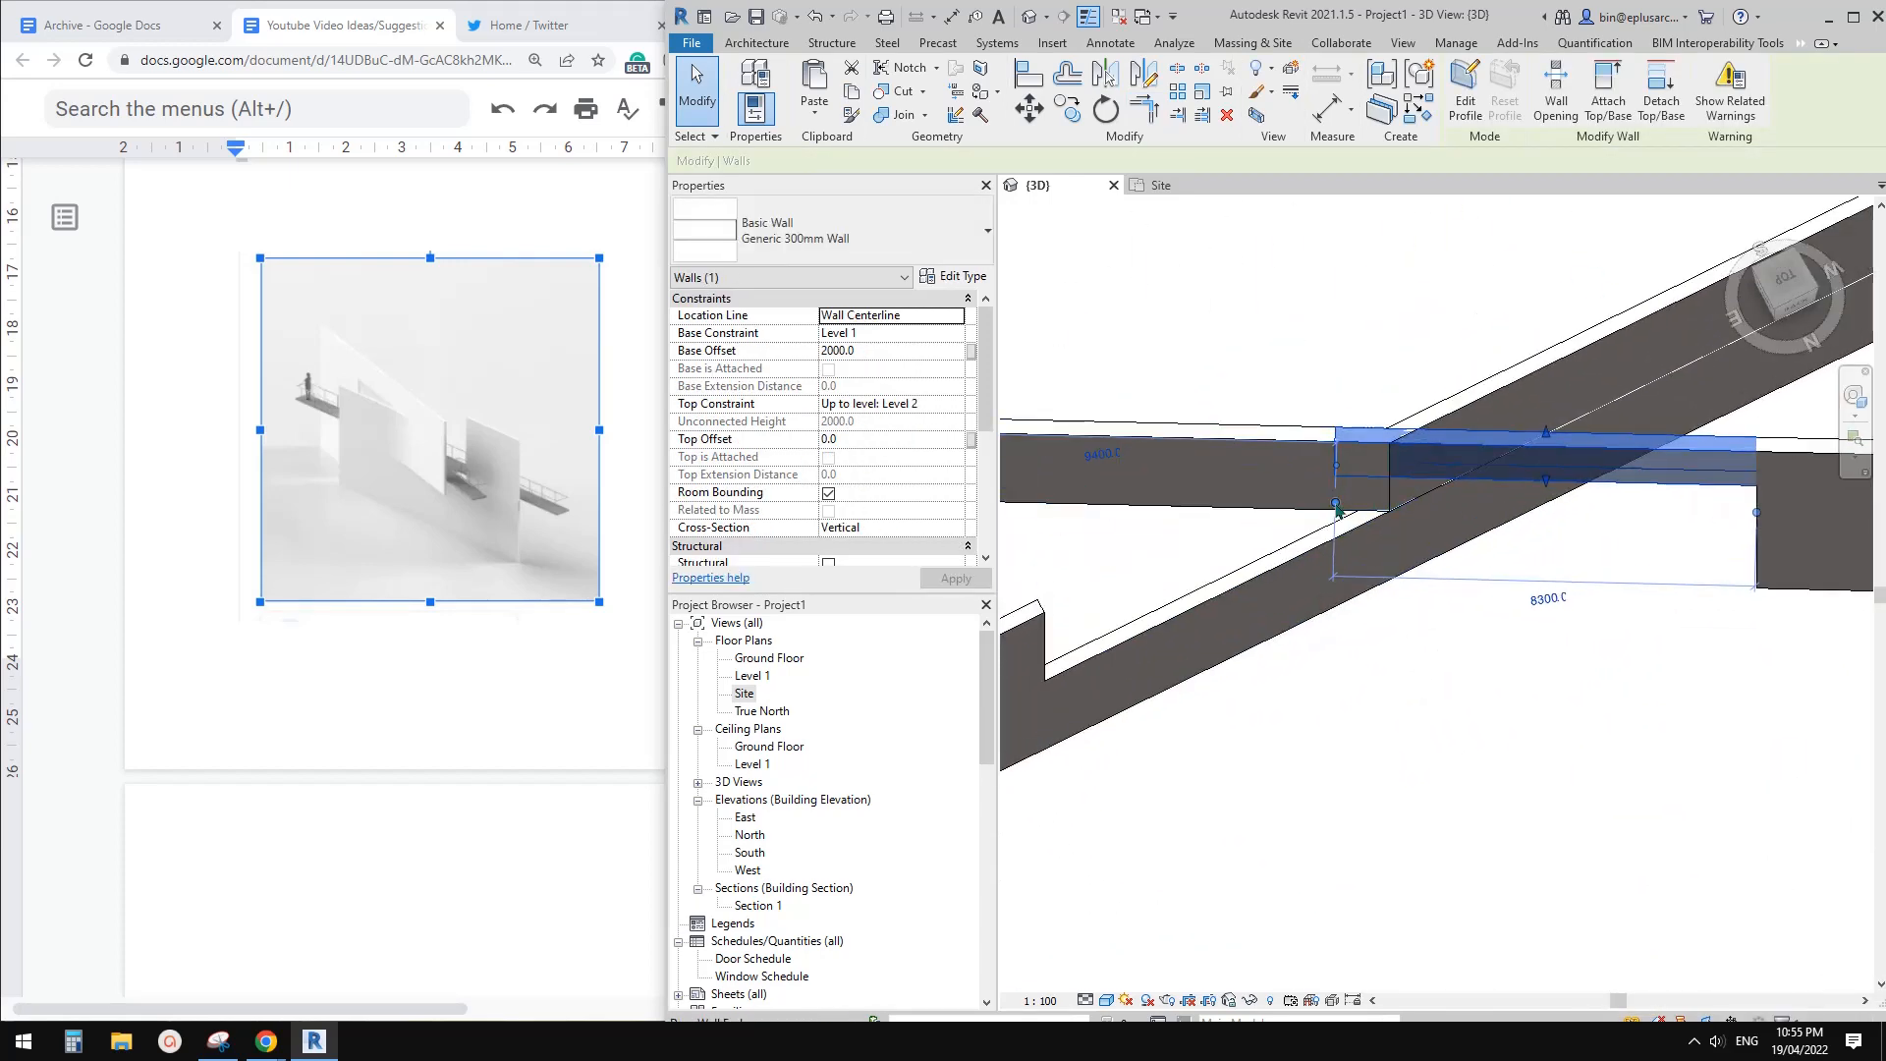
pyautogui.moveTo(1334, 503); pyautogui.dragTo(1389, 504)
pyautogui.click(1483, 592)
pyautogui.keyDown('shift'); pyautogui.moveTo(1484, 592); pyautogui.dragTo(1503, 625, button='middle'); pyautogui.keyUp('shift')
pyautogui.click(1667, 617)
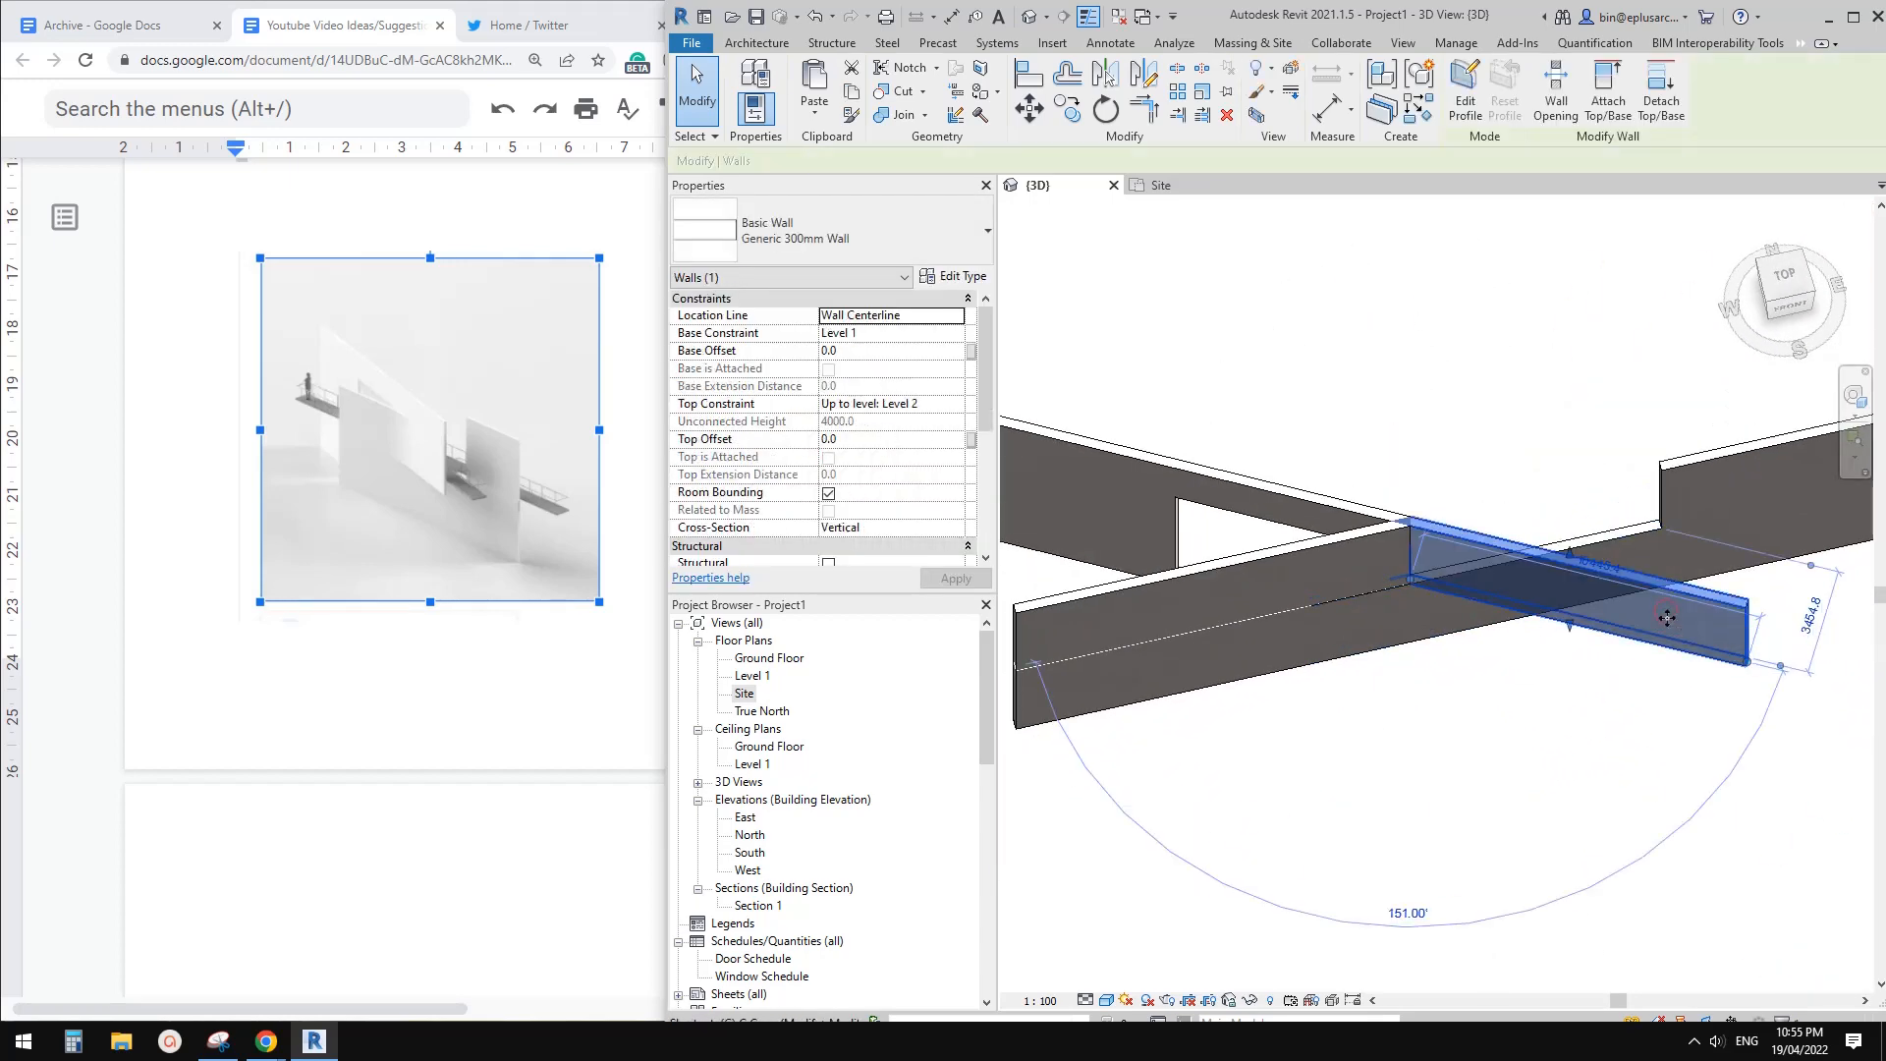
pyautogui.press('w')
pyautogui.press('a')
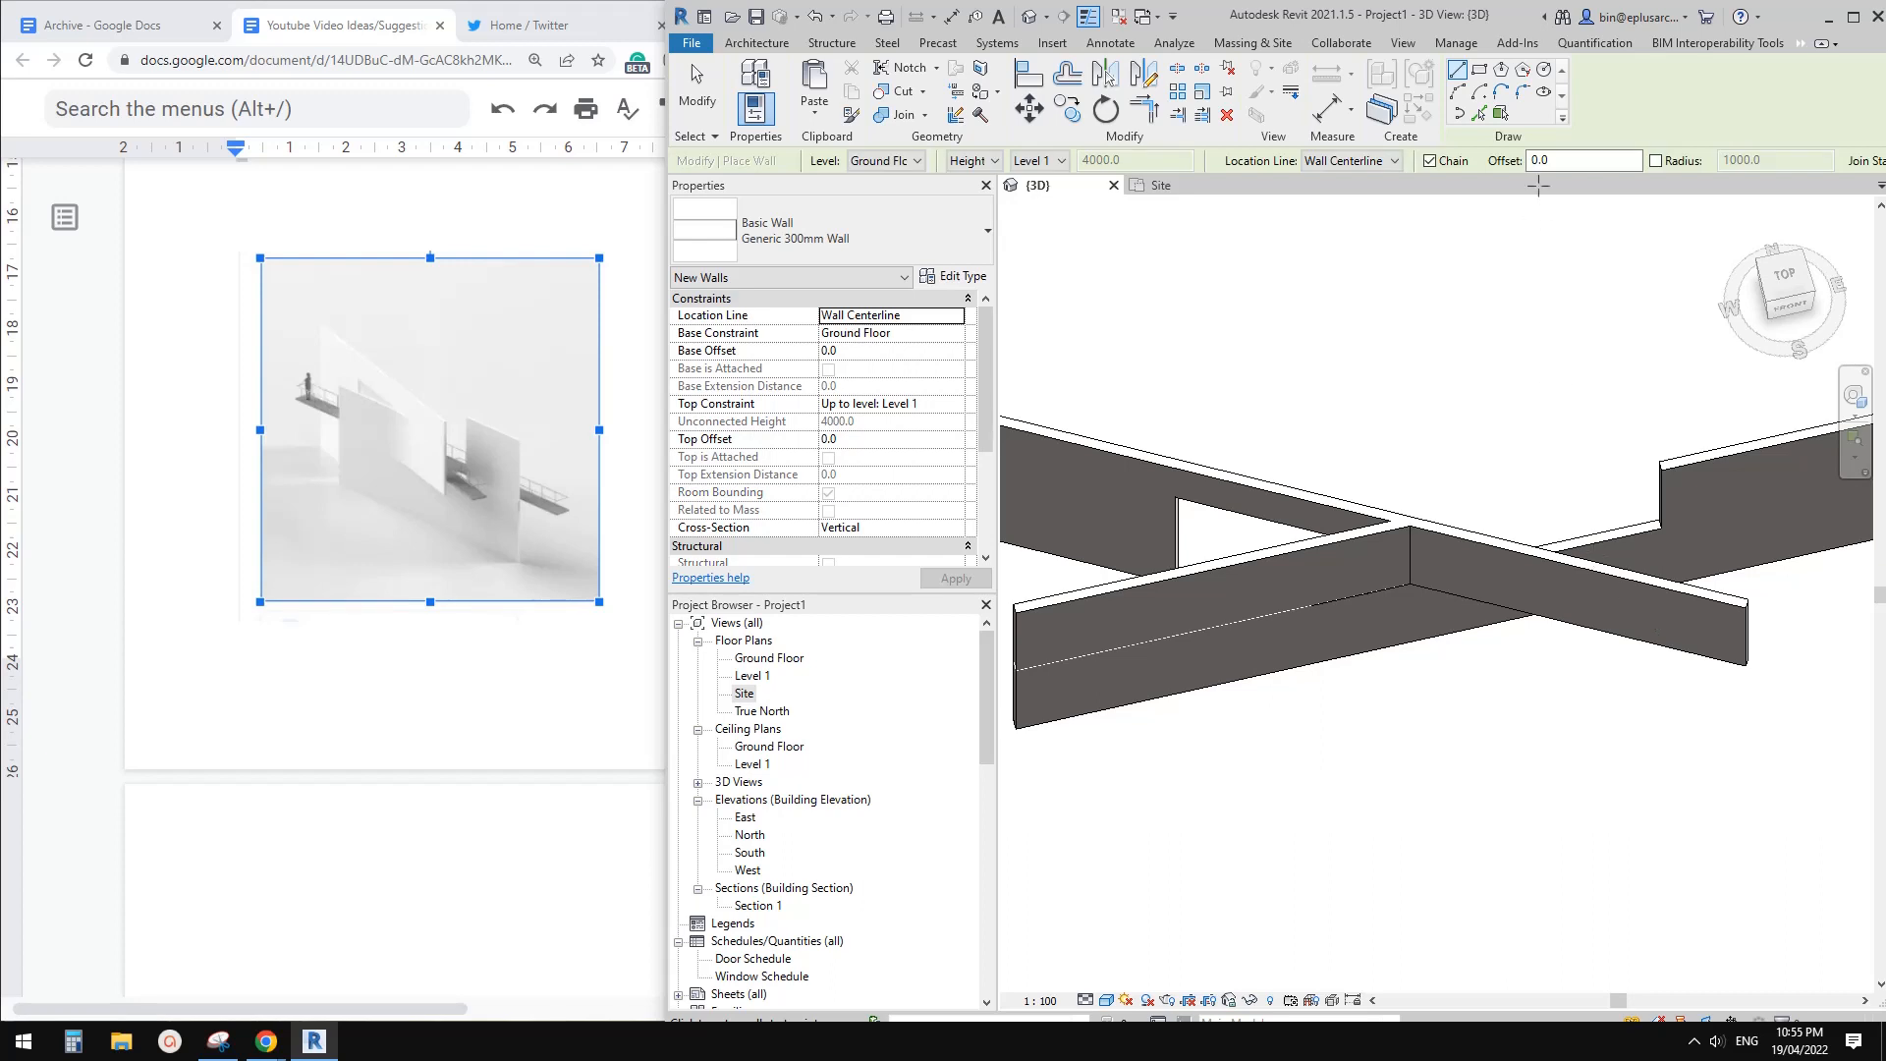
pyautogui.click(1522, 93)
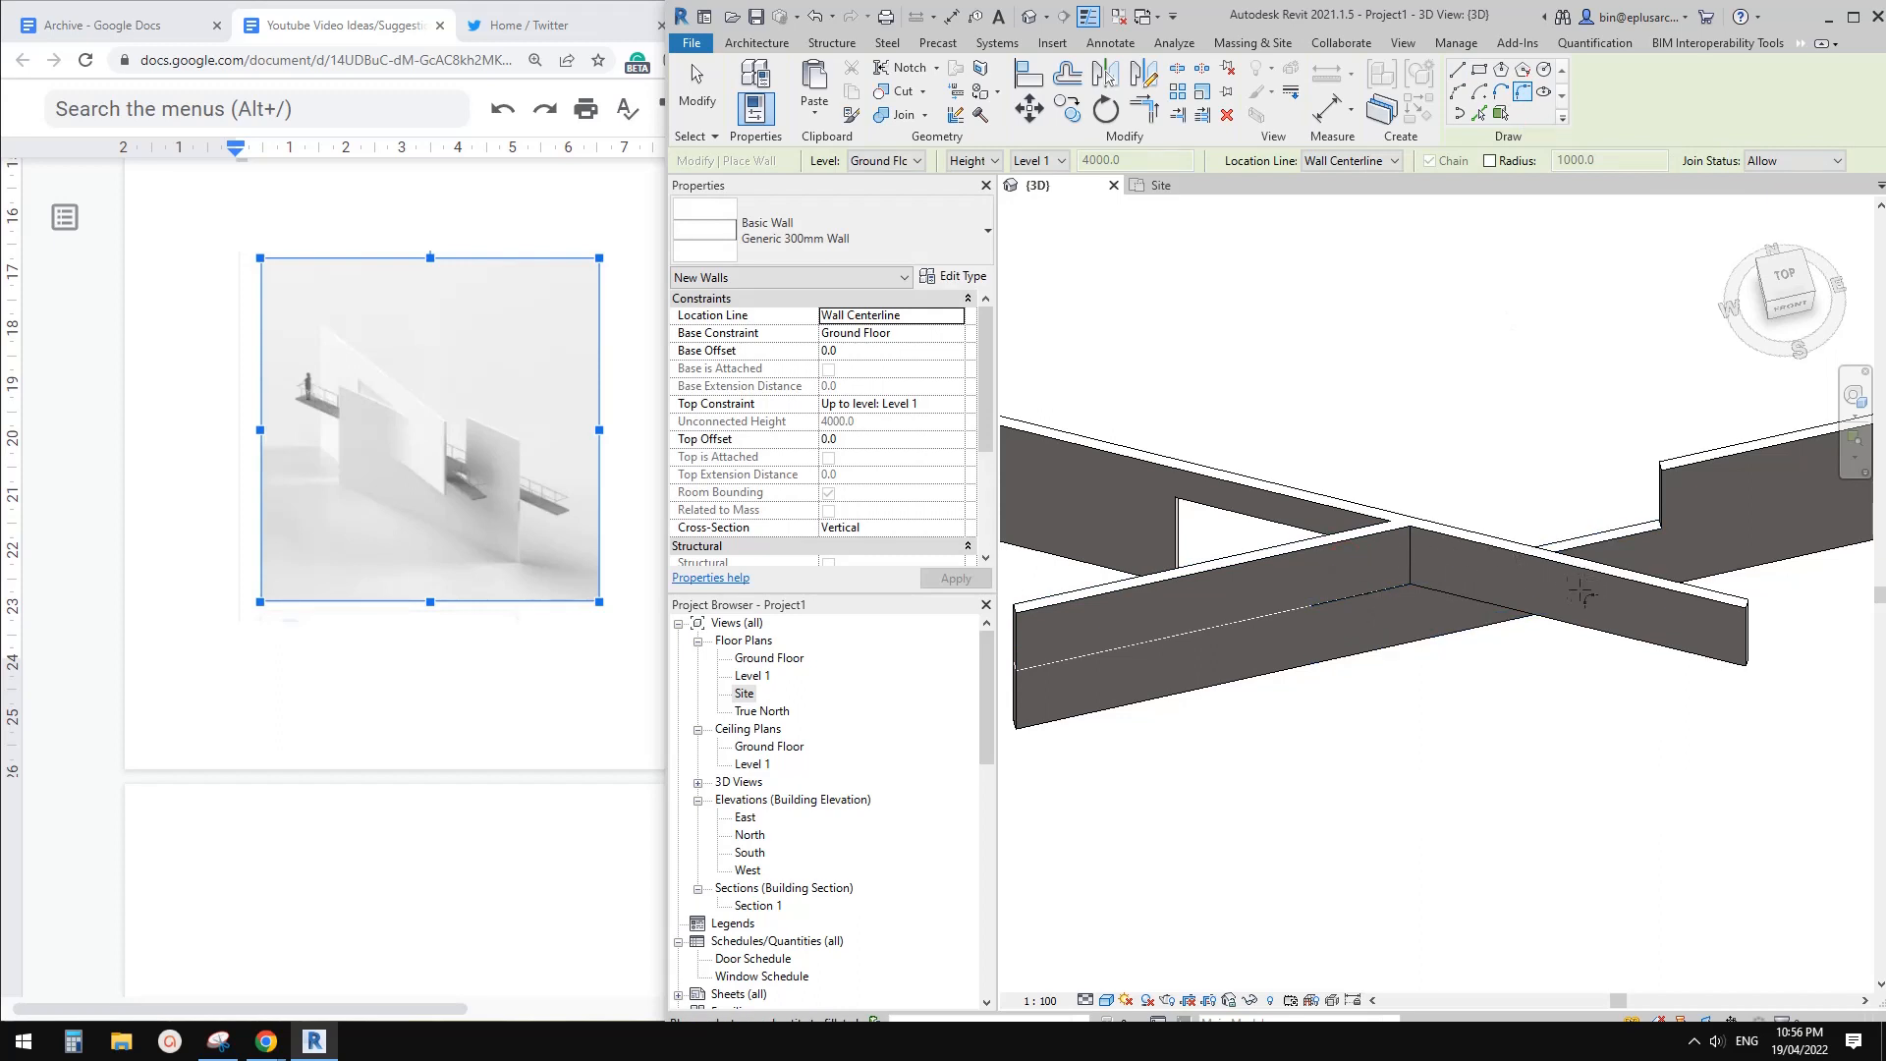
pyautogui.press('Escape')
pyautogui.press('Escape')
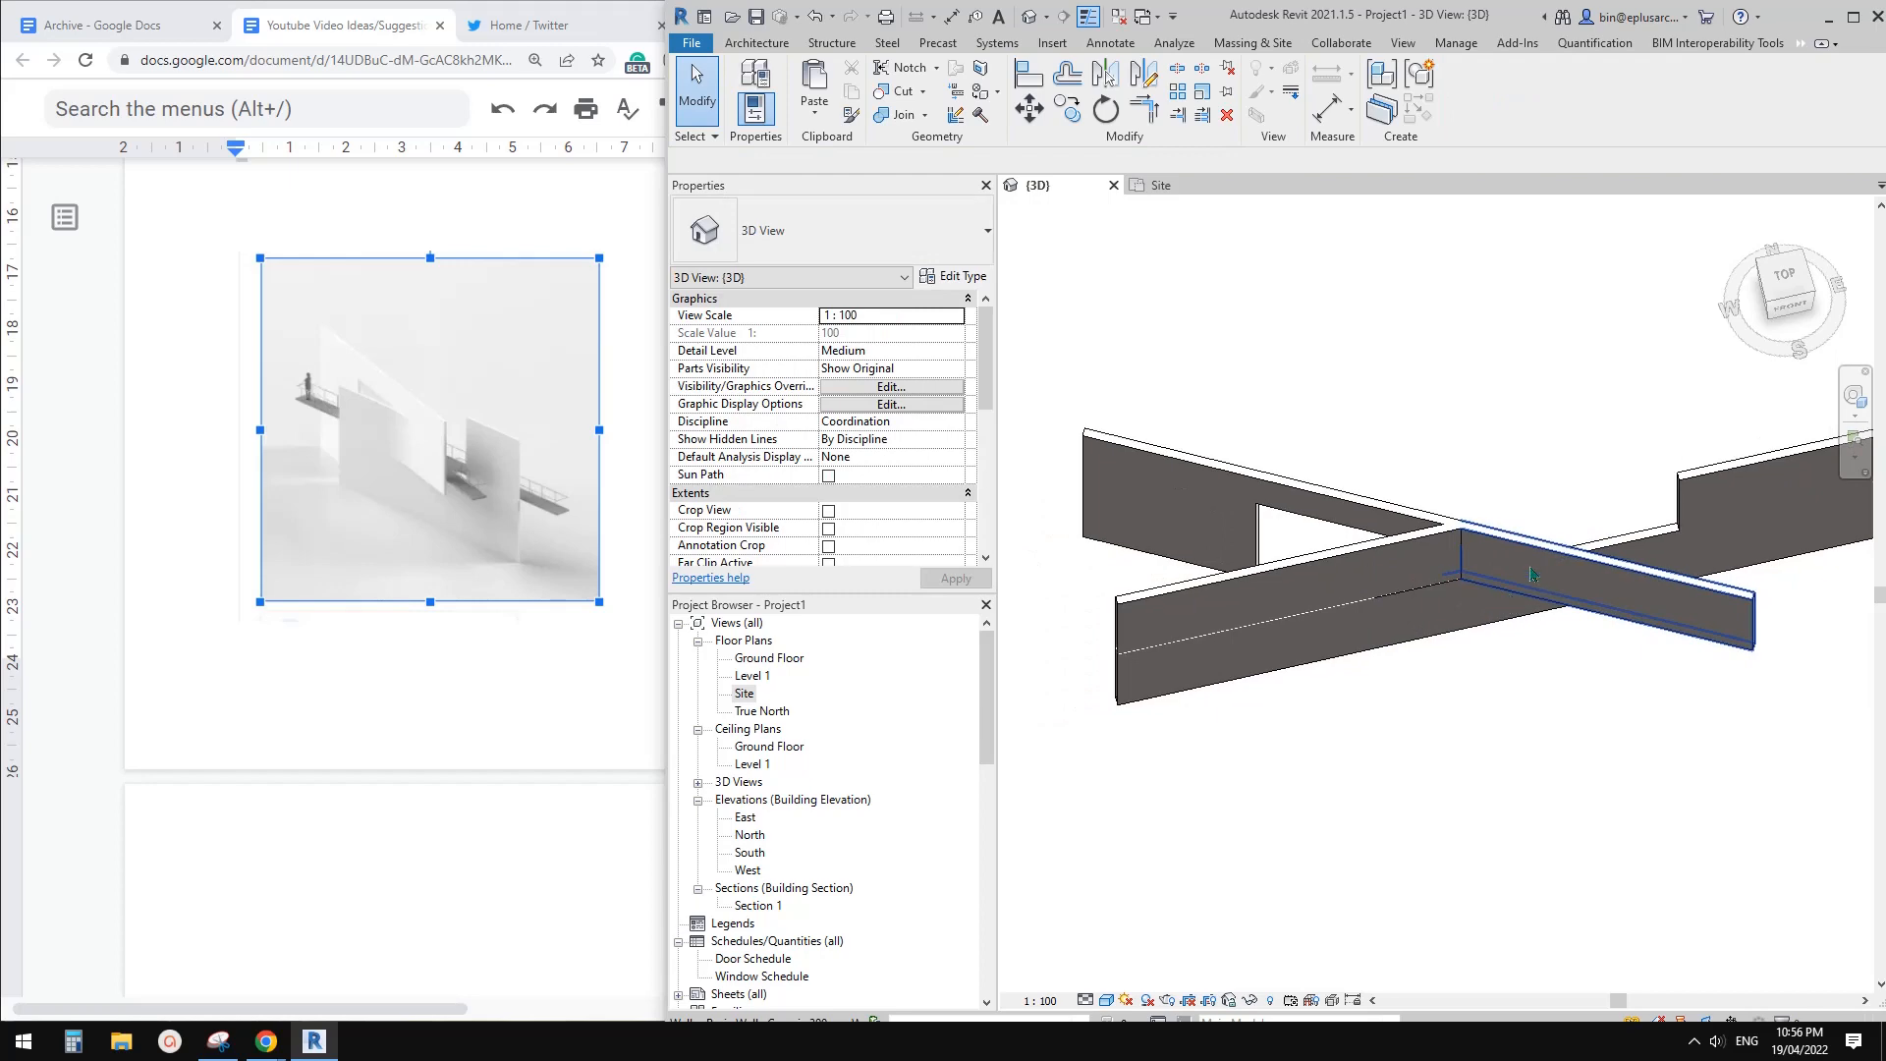
# Set the end panel's upper half to base constraint Level 1 with a base offset of 0
pyautogui.click(1529, 611)
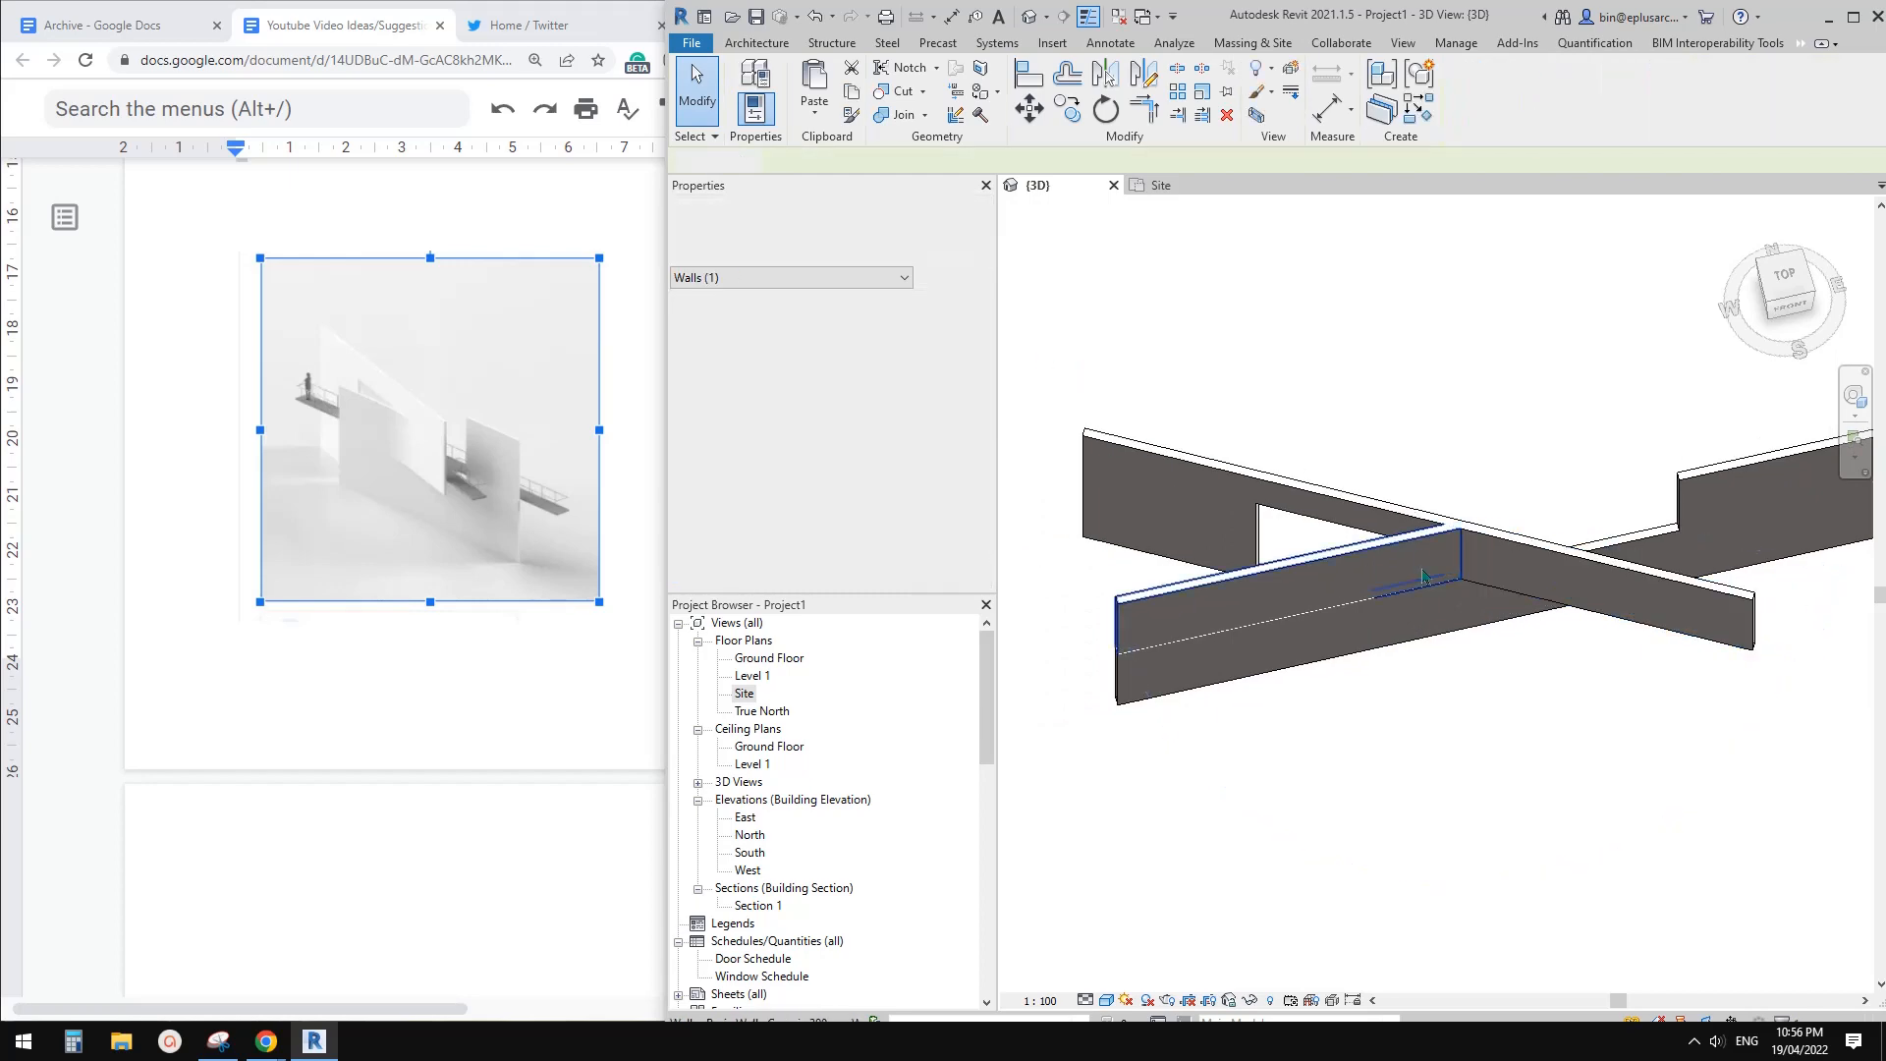
pyautogui.click(1268, 619)
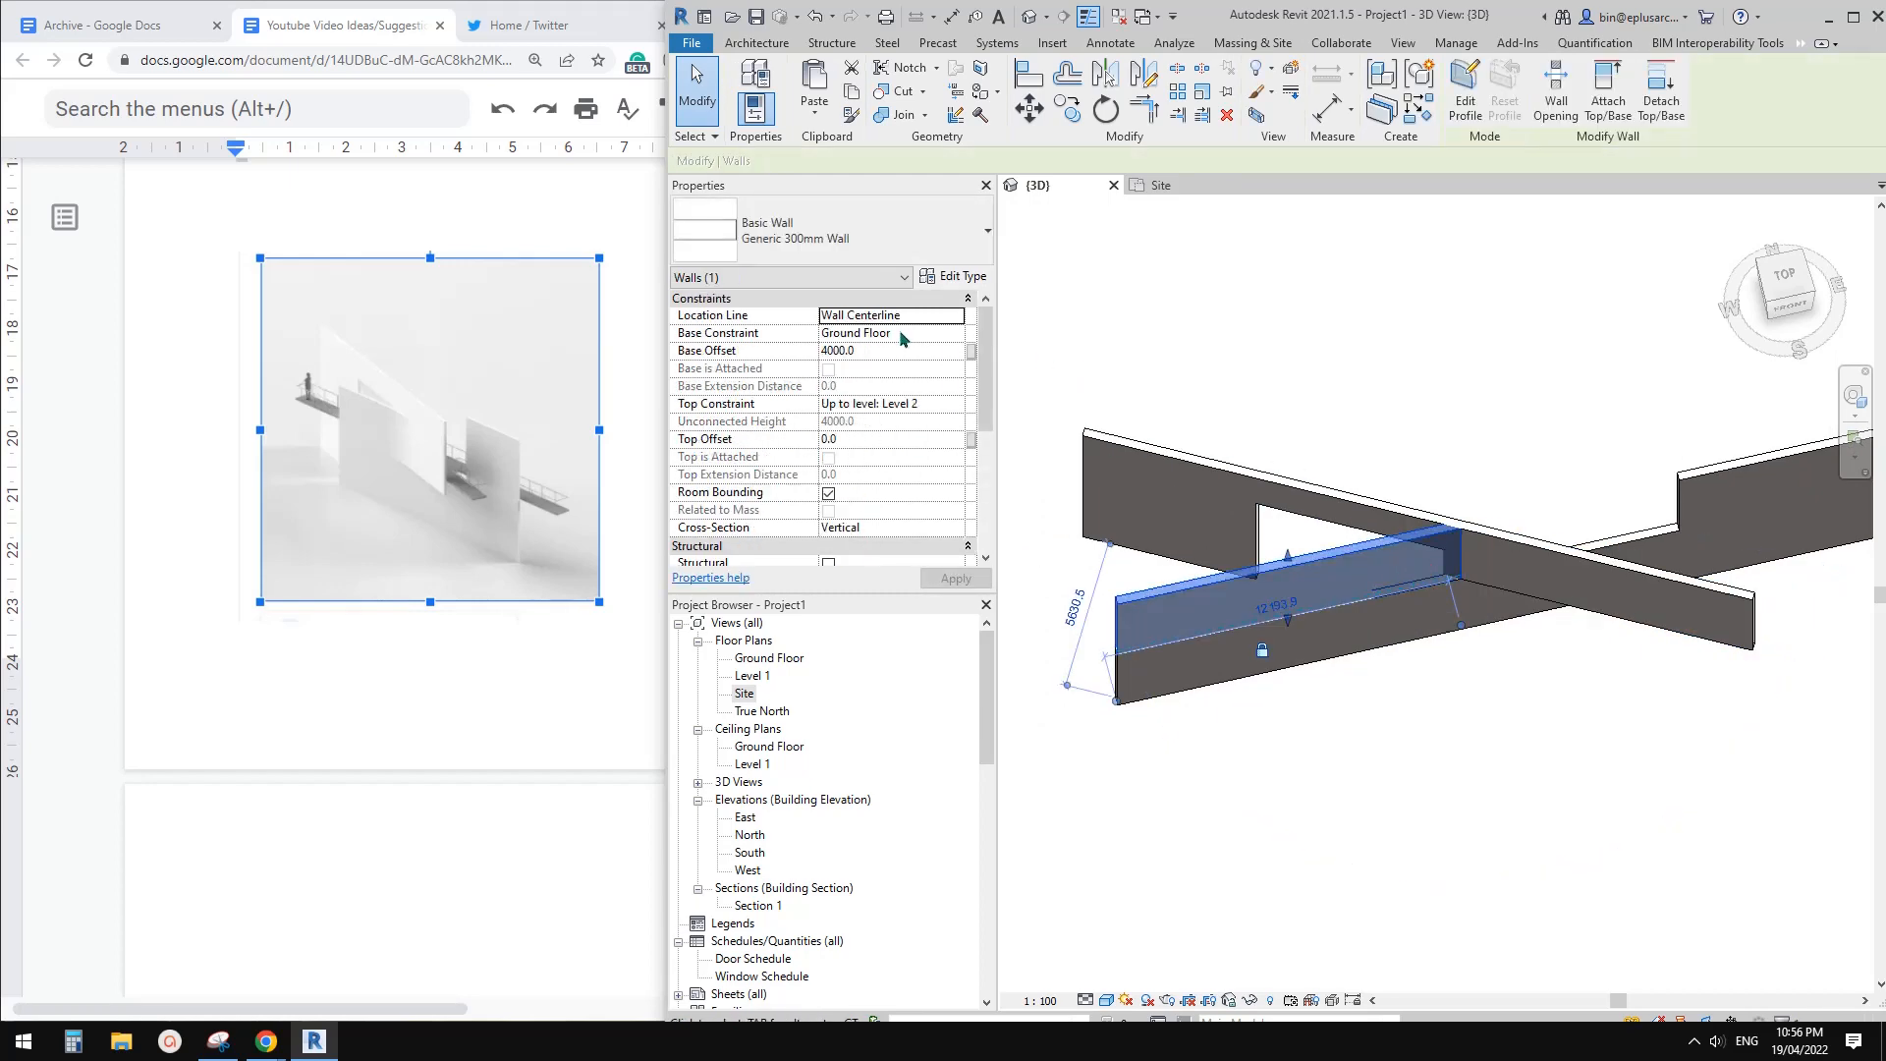
pyautogui.click(959, 334)
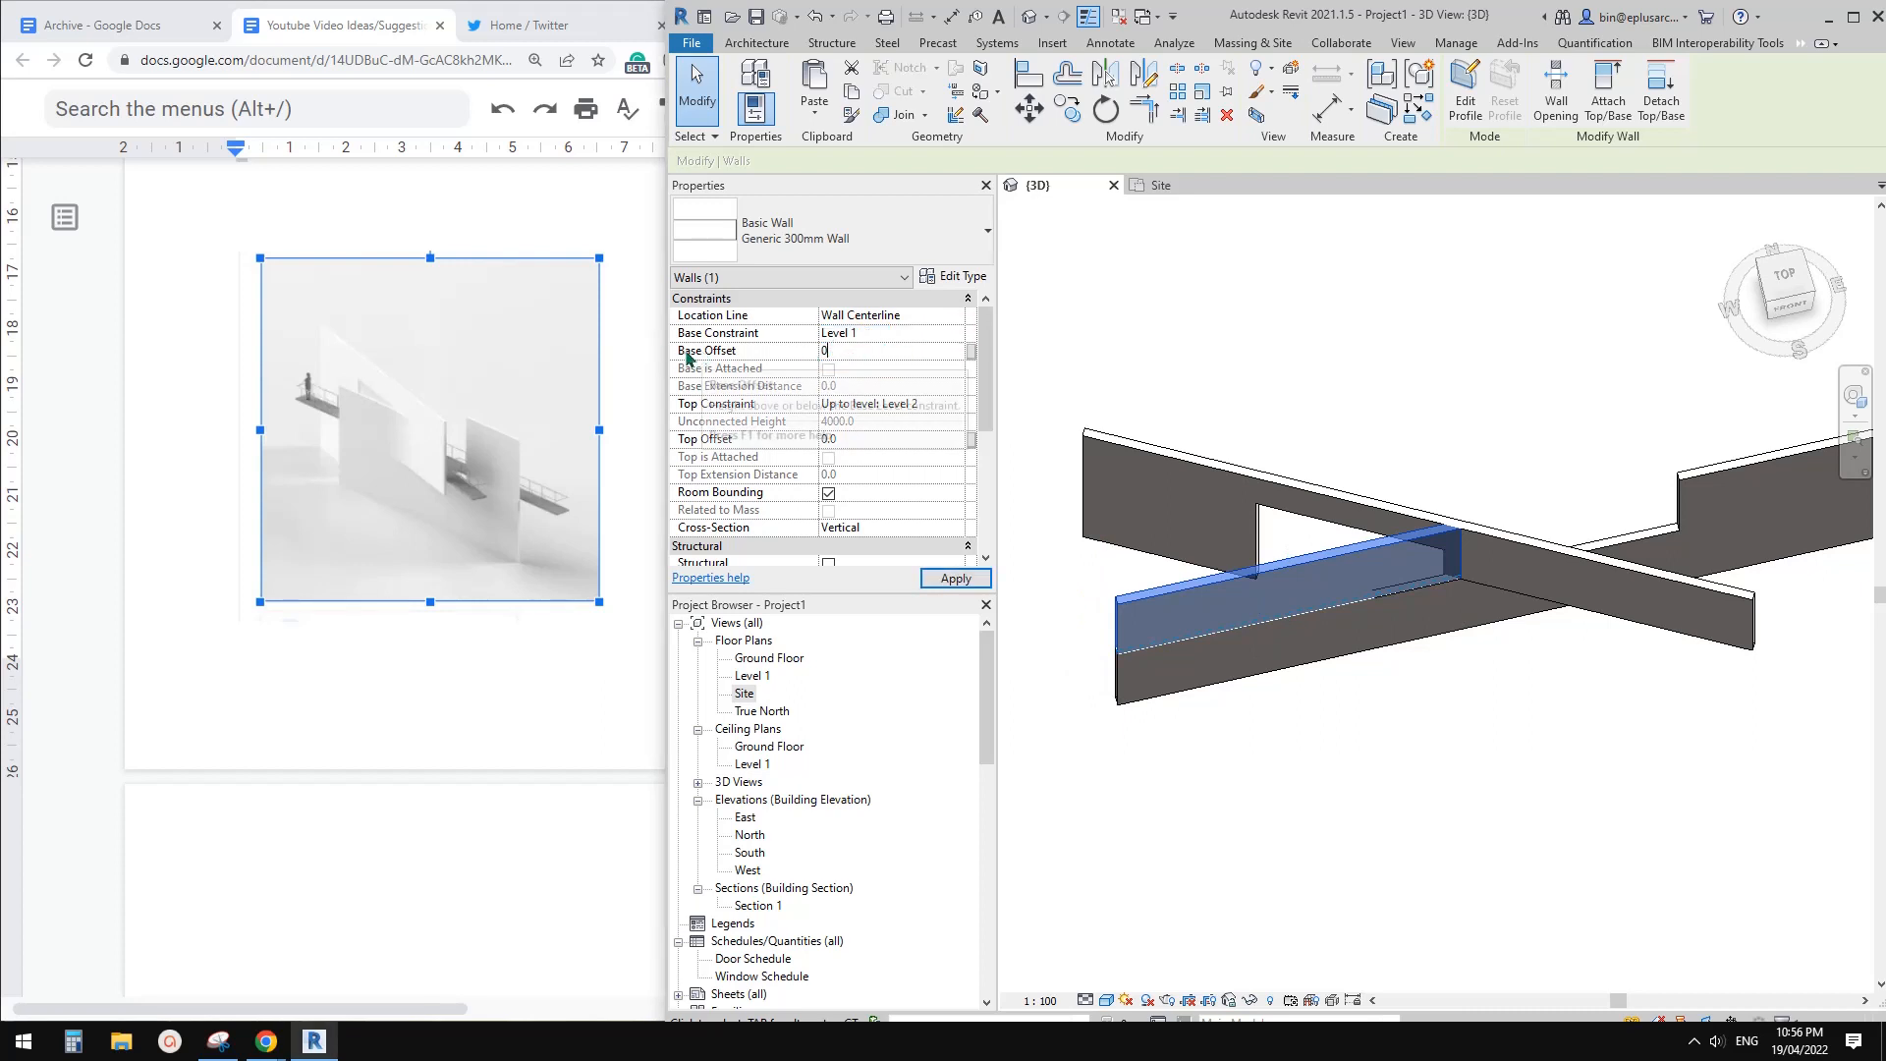
pyautogui.click(1502, 417)
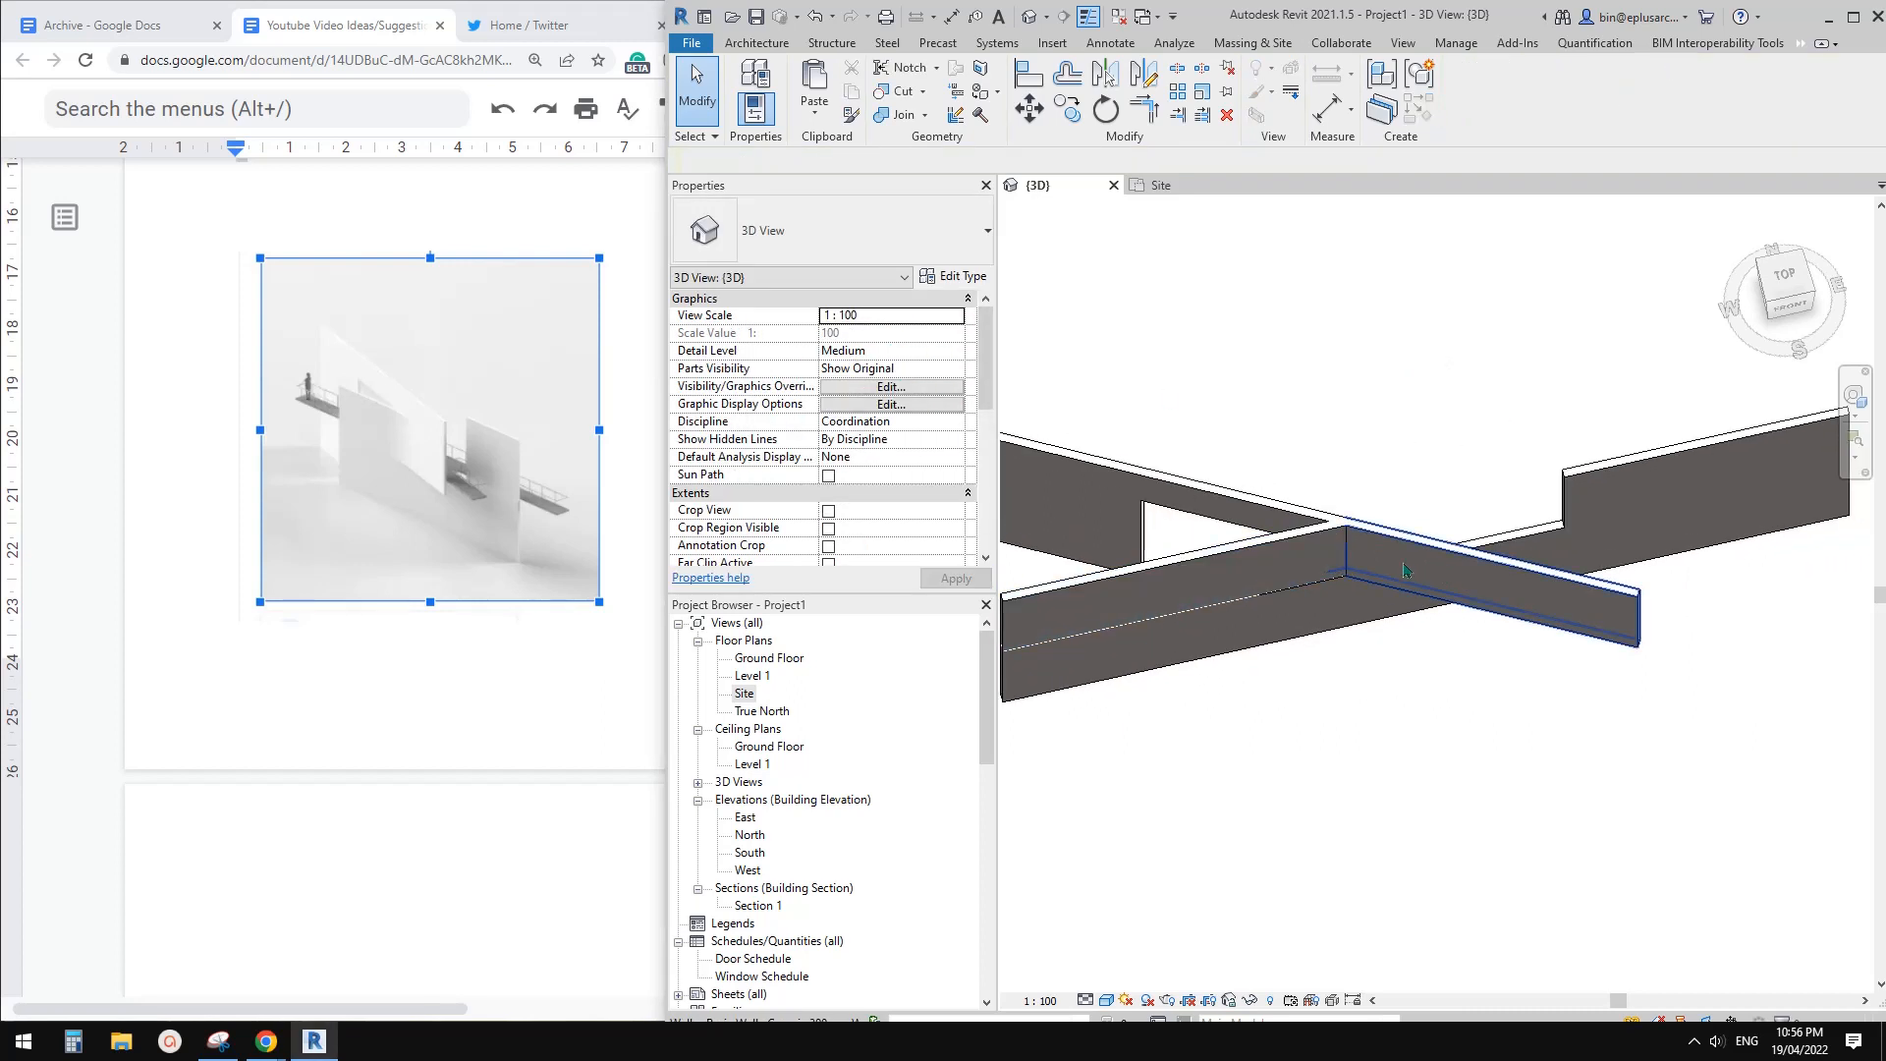
# Round the corner between the end panel's upper half and the raised angled segment with a fillet-arc wall, Level 1 to Level 2, radius about 14600
pyautogui.click(1405, 571)
pyautogui.press('w')
pyautogui.press('a')
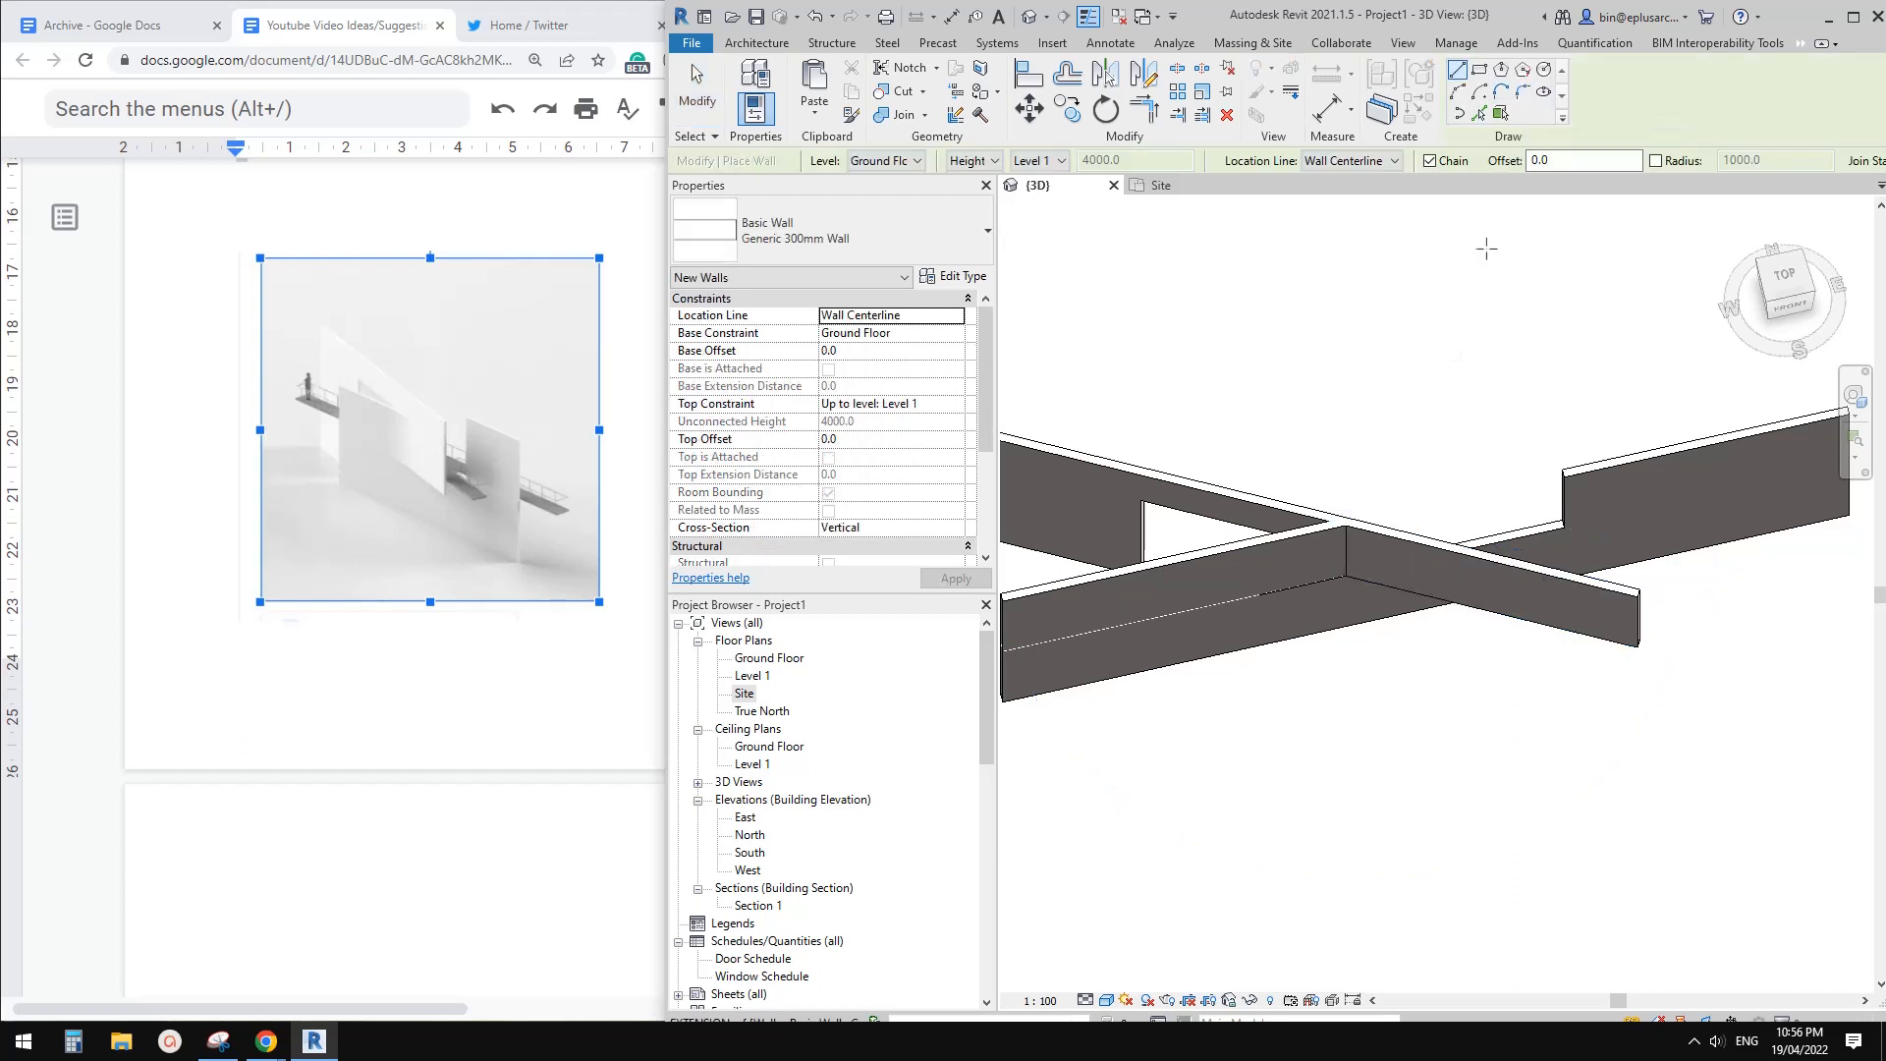
pyautogui.click(1521, 94)
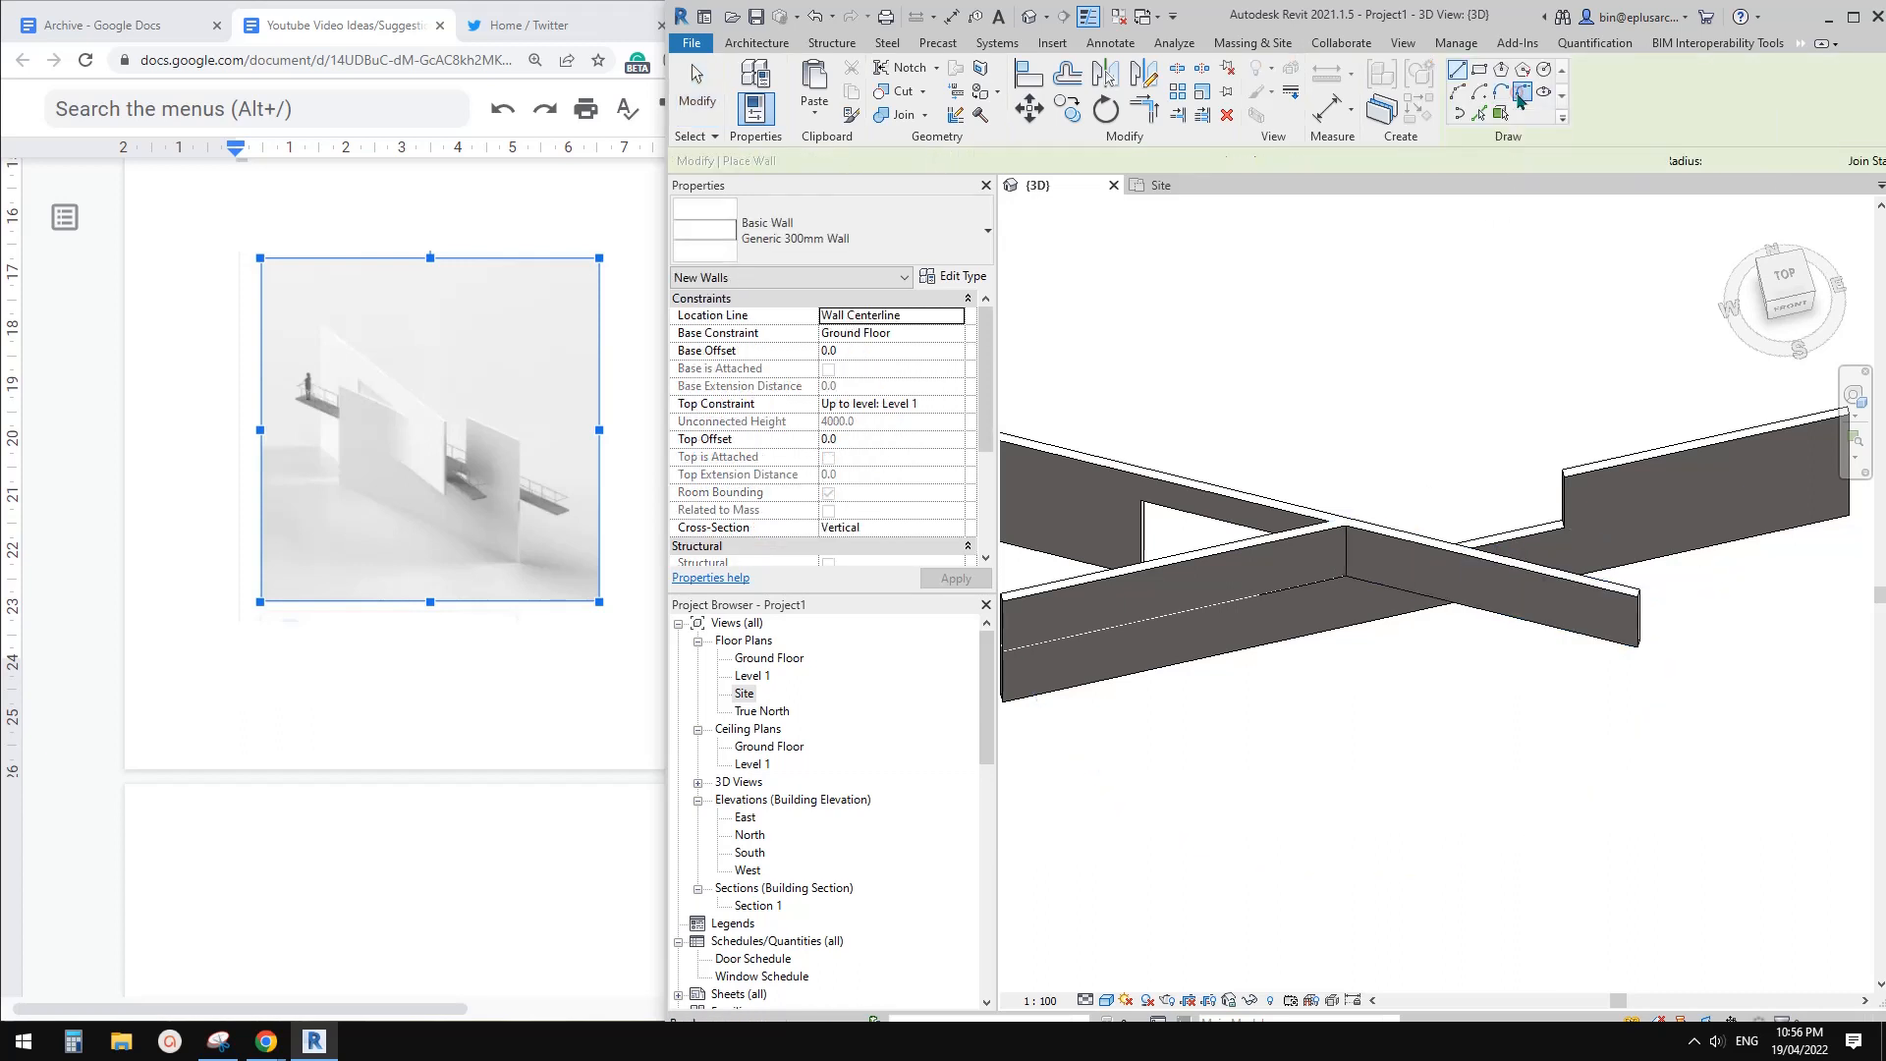
pyautogui.click(949, 334)
pyautogui.click(881, 367)
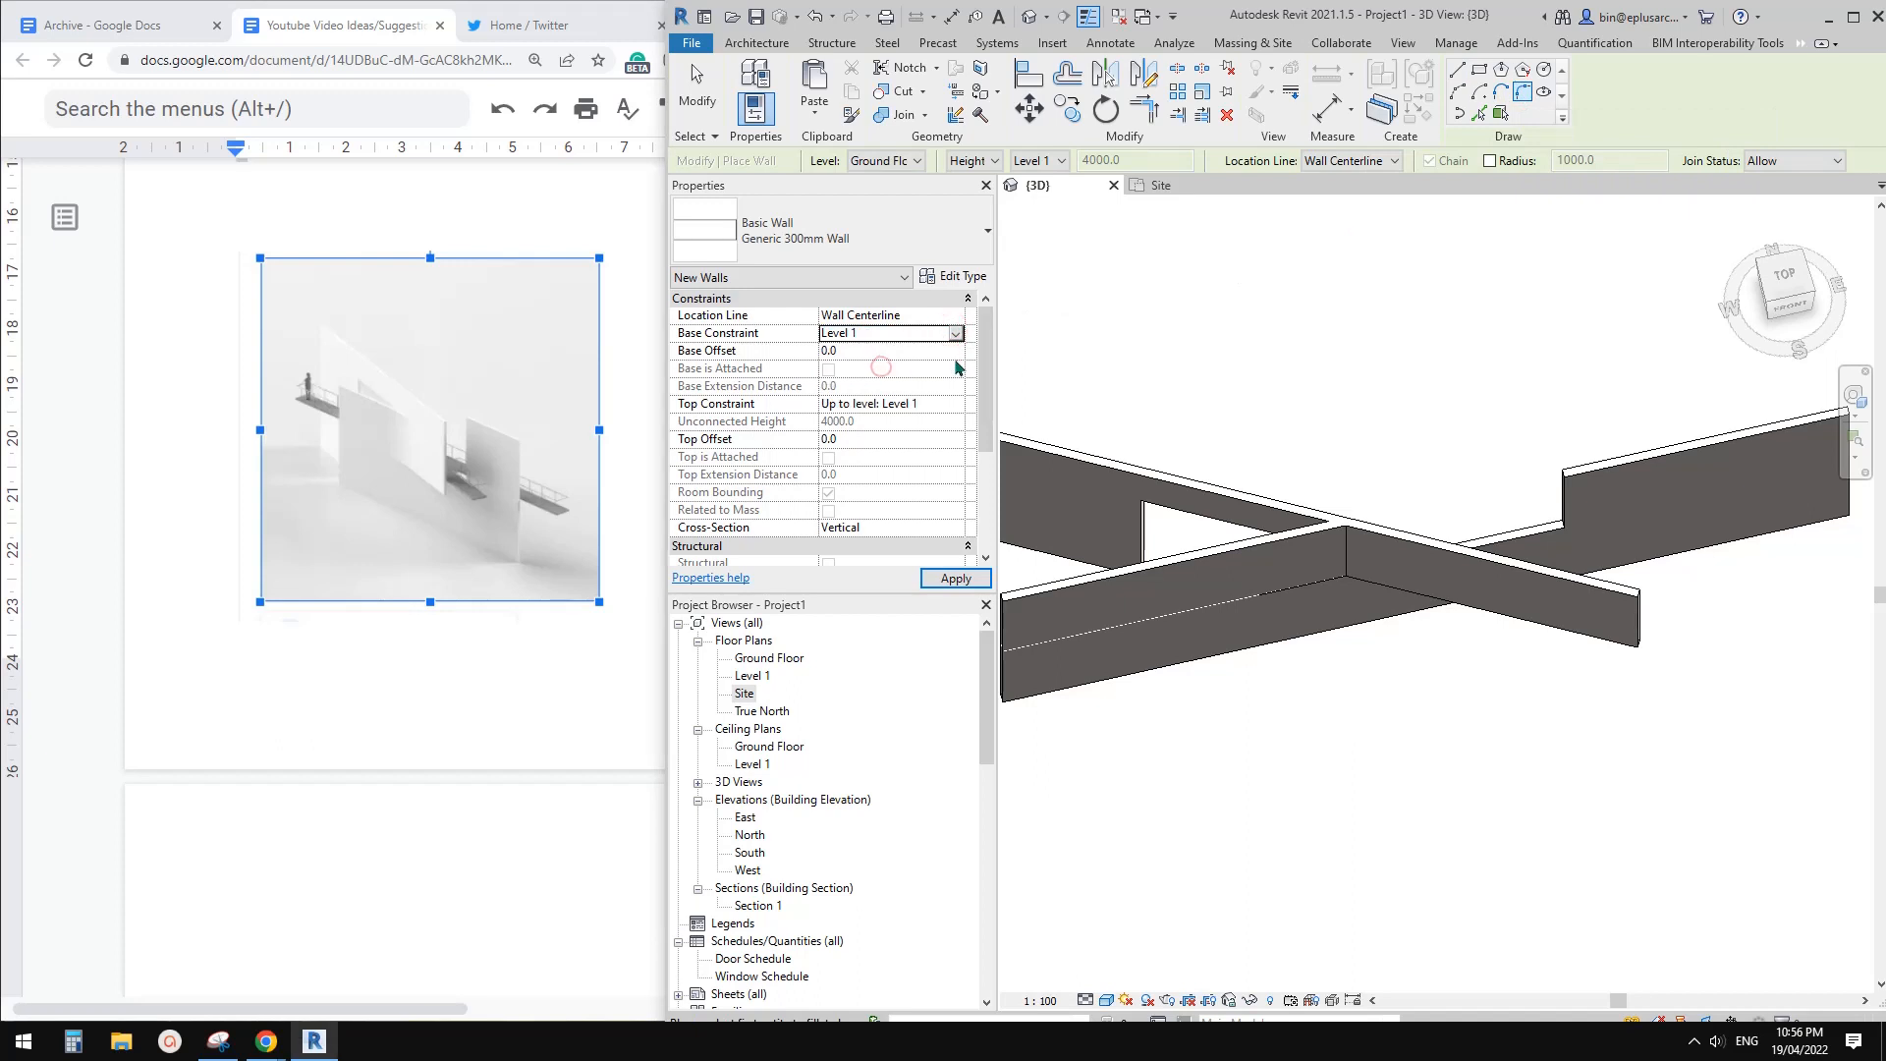
pyautogui.click(959, 404)
pyautogui.click(933, 462)
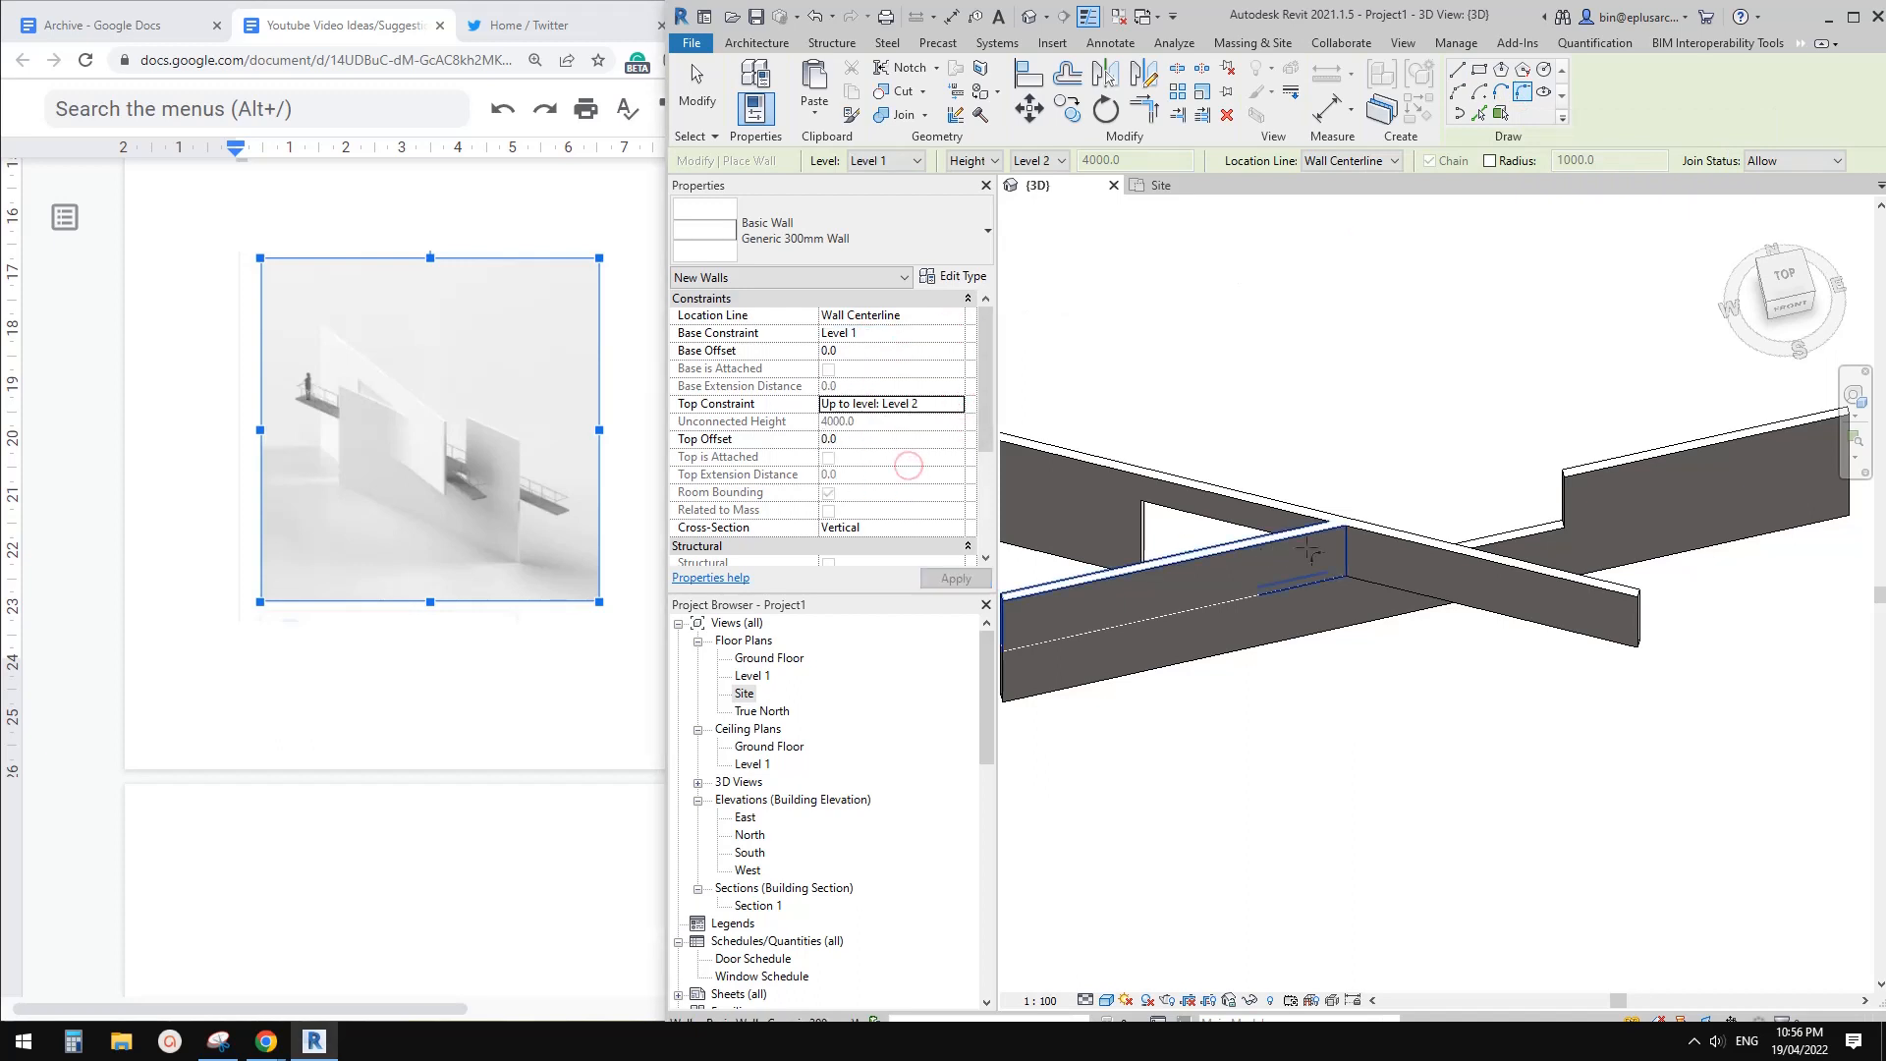
pyautogui.click(1297, 589)
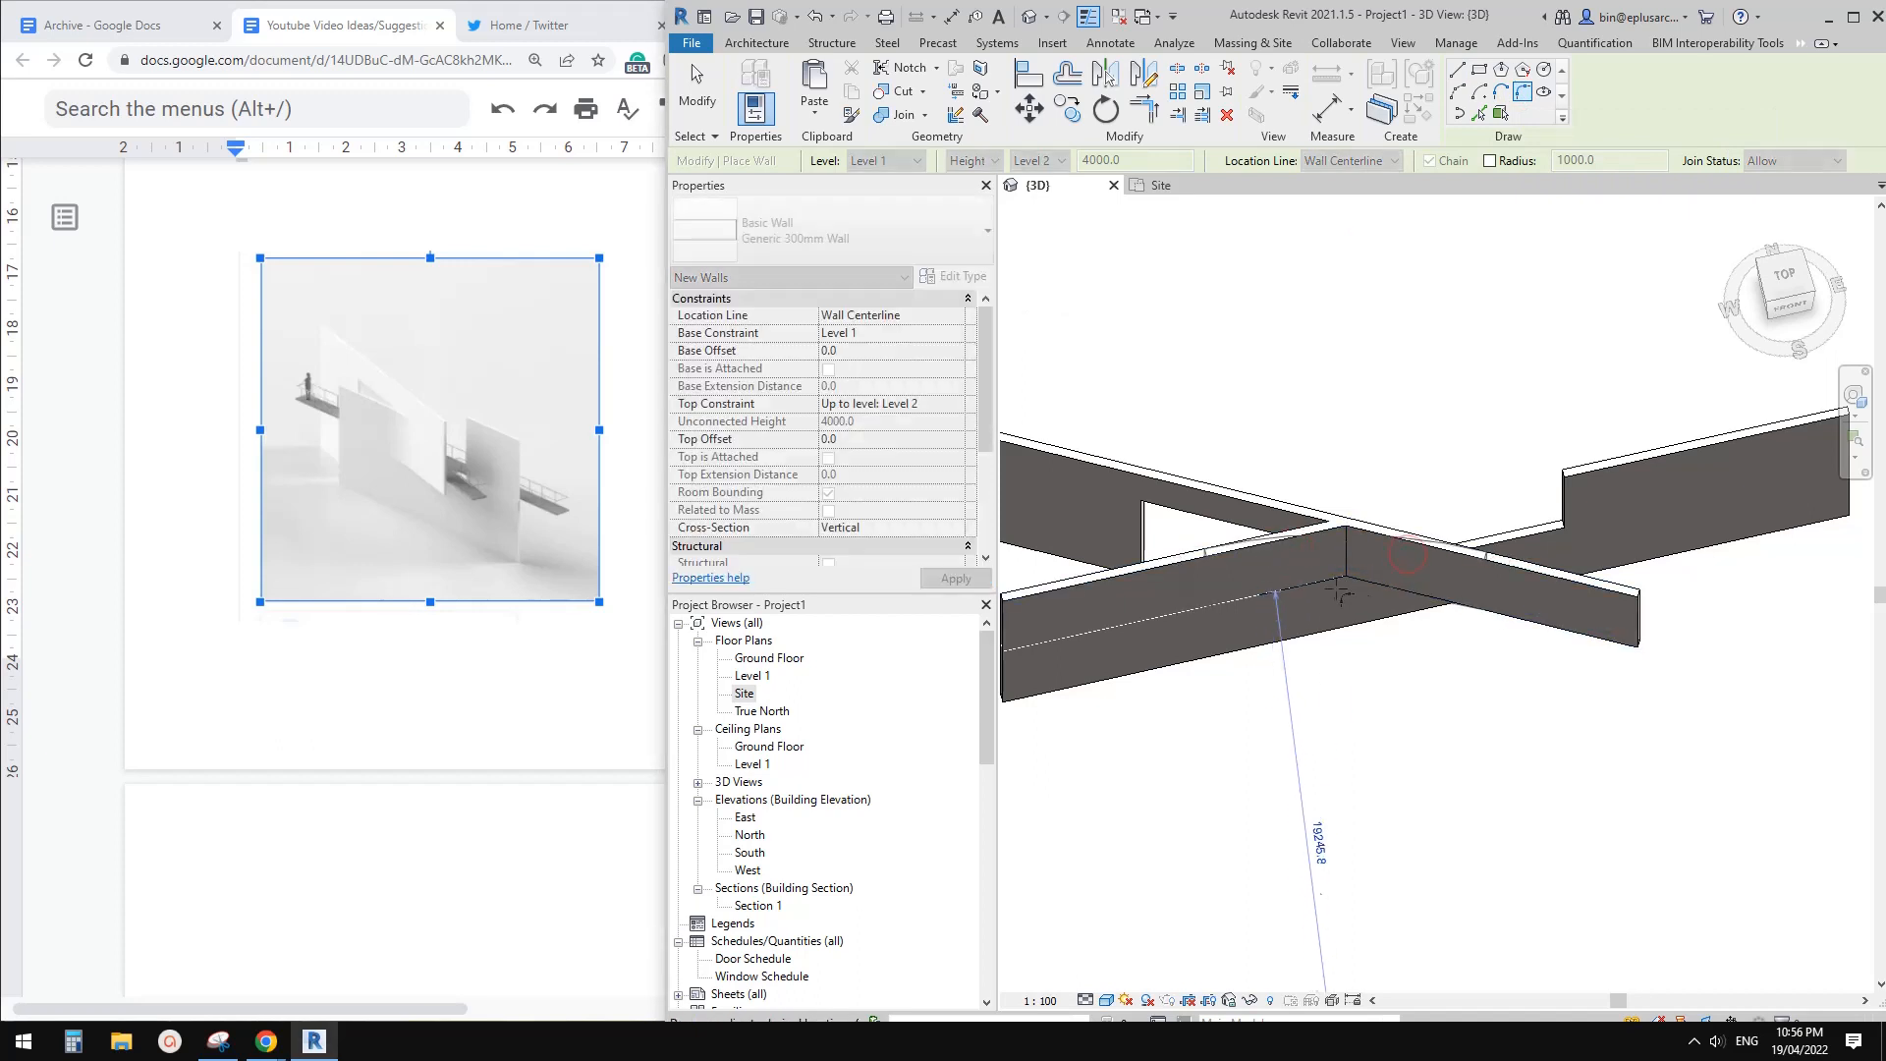
pyautogui.click(1348, 587)
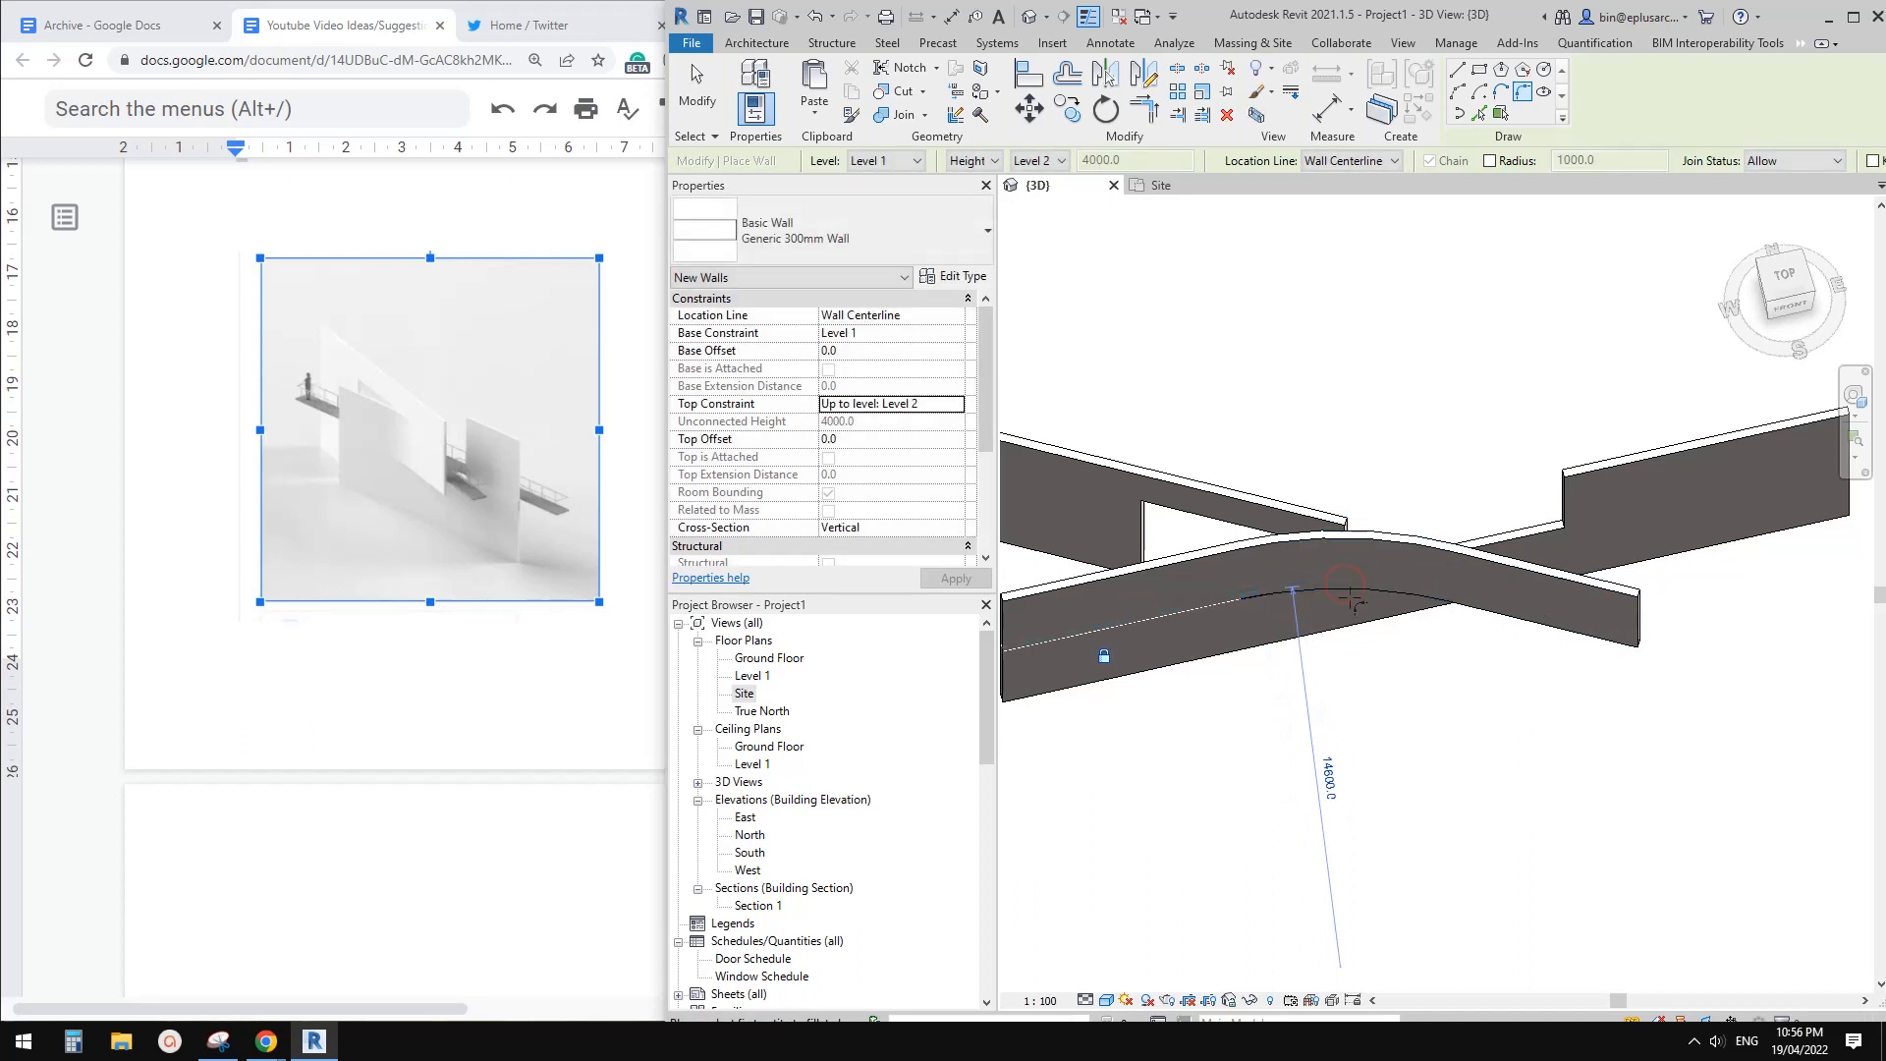
# Set the radius of the curved corner wall to 5000
pyautogui.scroll(-3, 1442, 550)
pyautogui.moveTo(1442, 533)
pyautogui.keyDown('shift'); pyautogui.mouseDown(button='middle')
pyautogui.moveTo(1284, 534)
pyautogui.moveTo(1467, 507)
pyautogui.mouseUp(button='middle'); pyautogui.keyUp('shift')
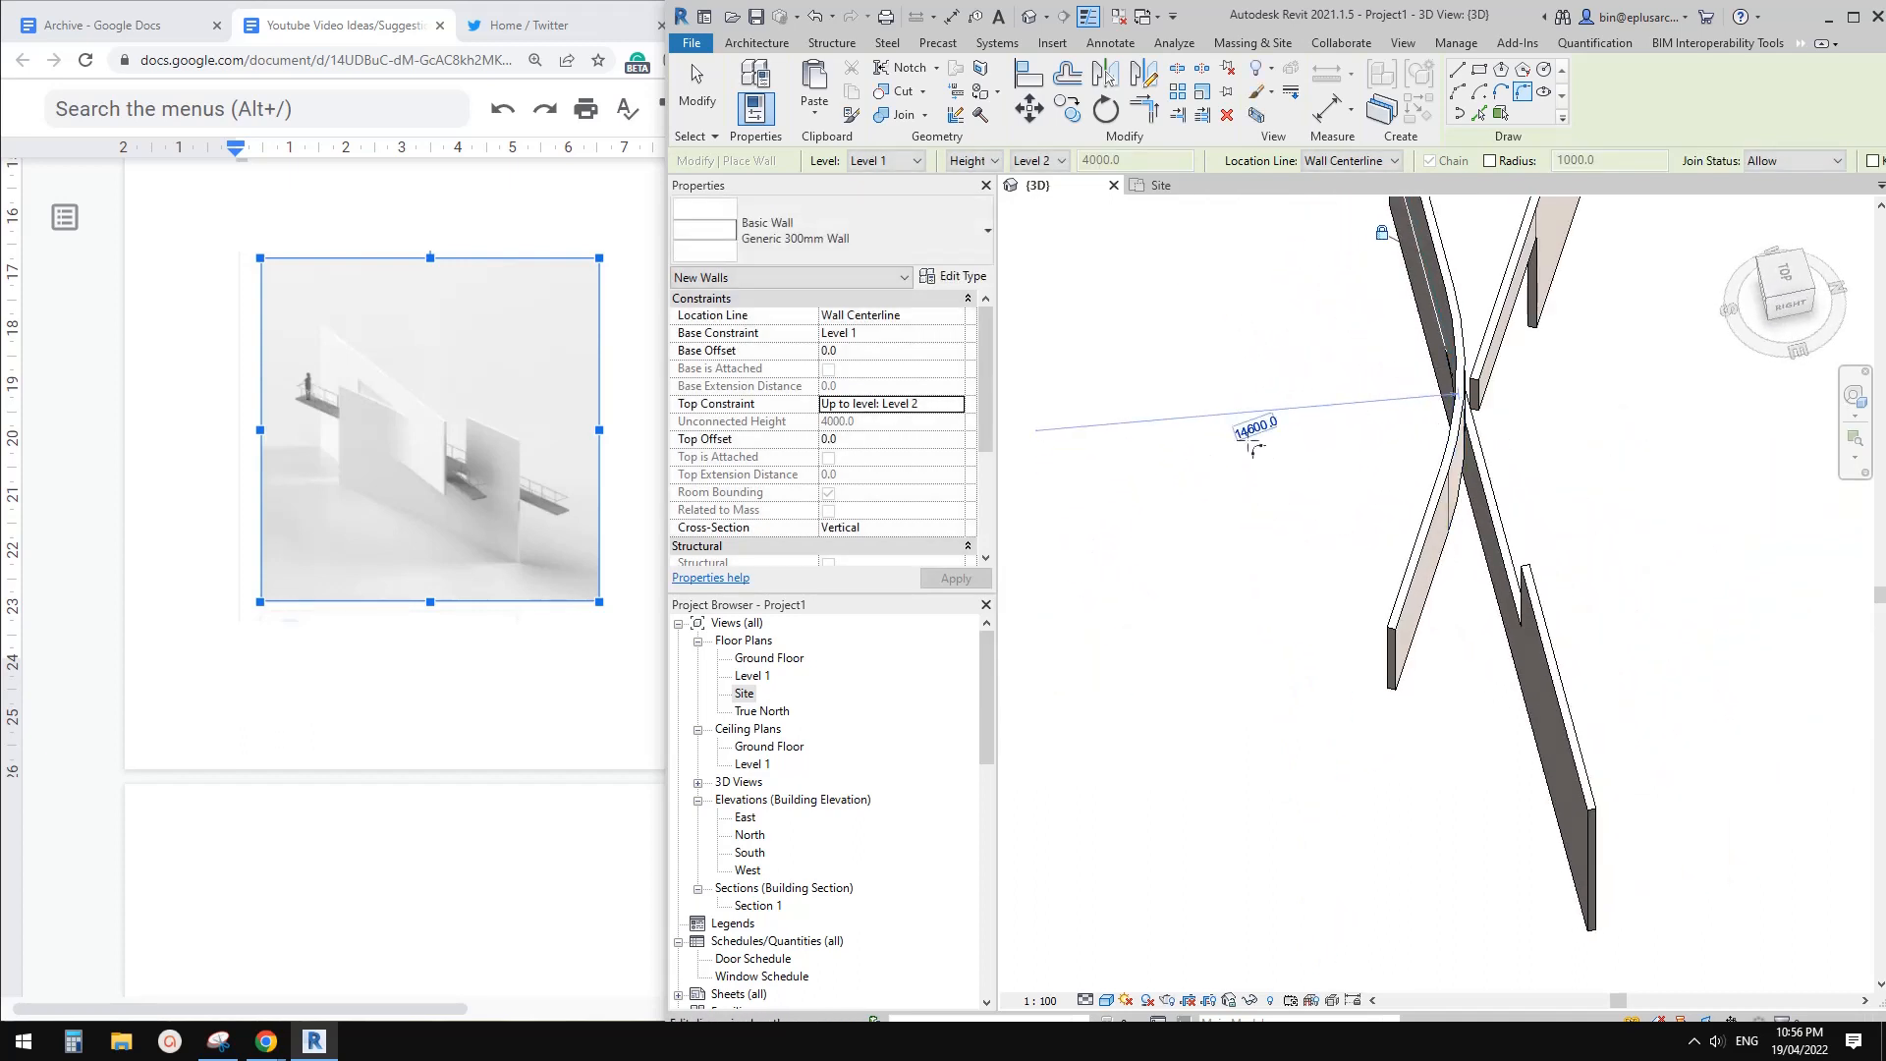
pyautogui.keyDown('shift'); pyautogui.moveTo(1326, 428); pyautogui.dragTo(1336, 582, button='middle'); pyautogui.keyUp('shift')
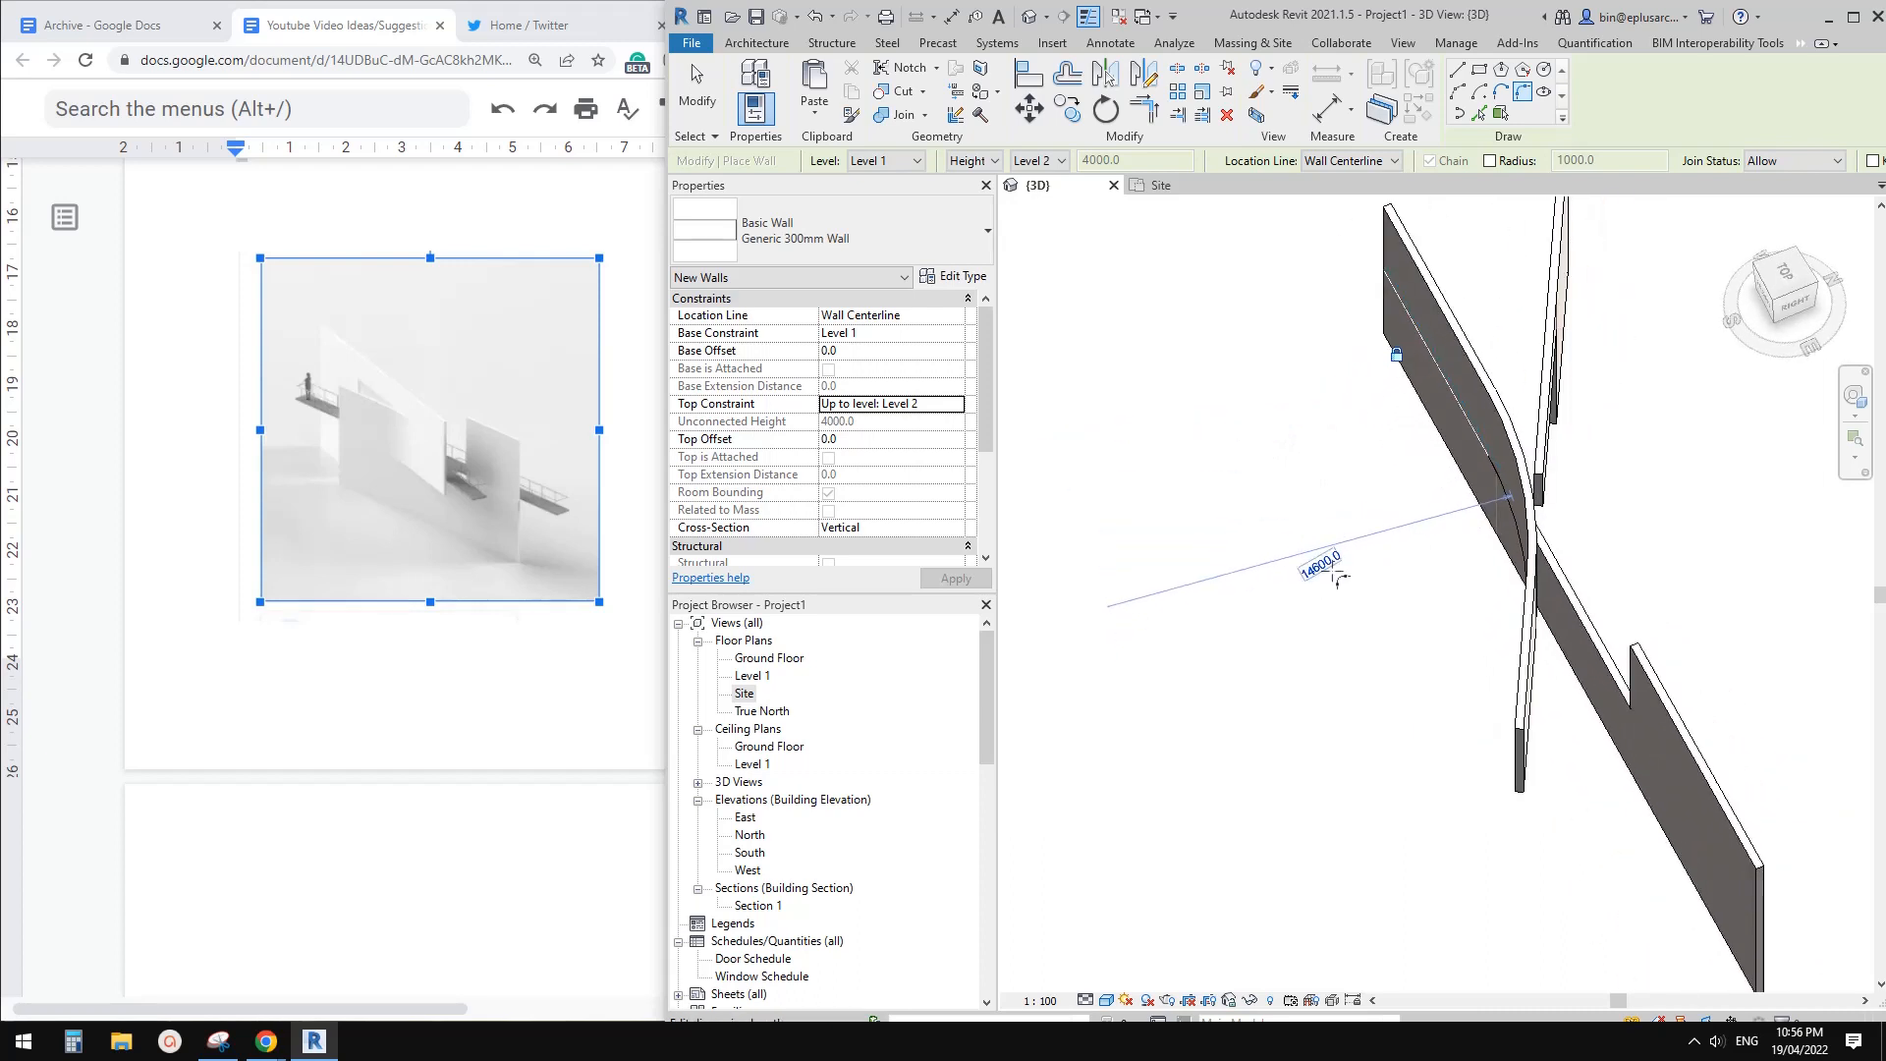
pyautogui.keyDown('shift'); pyautogui.moveTo(1444, 512); pyautogui.dragTo(1398, 606, button='middle'); pyautogui.keyUp('shift')
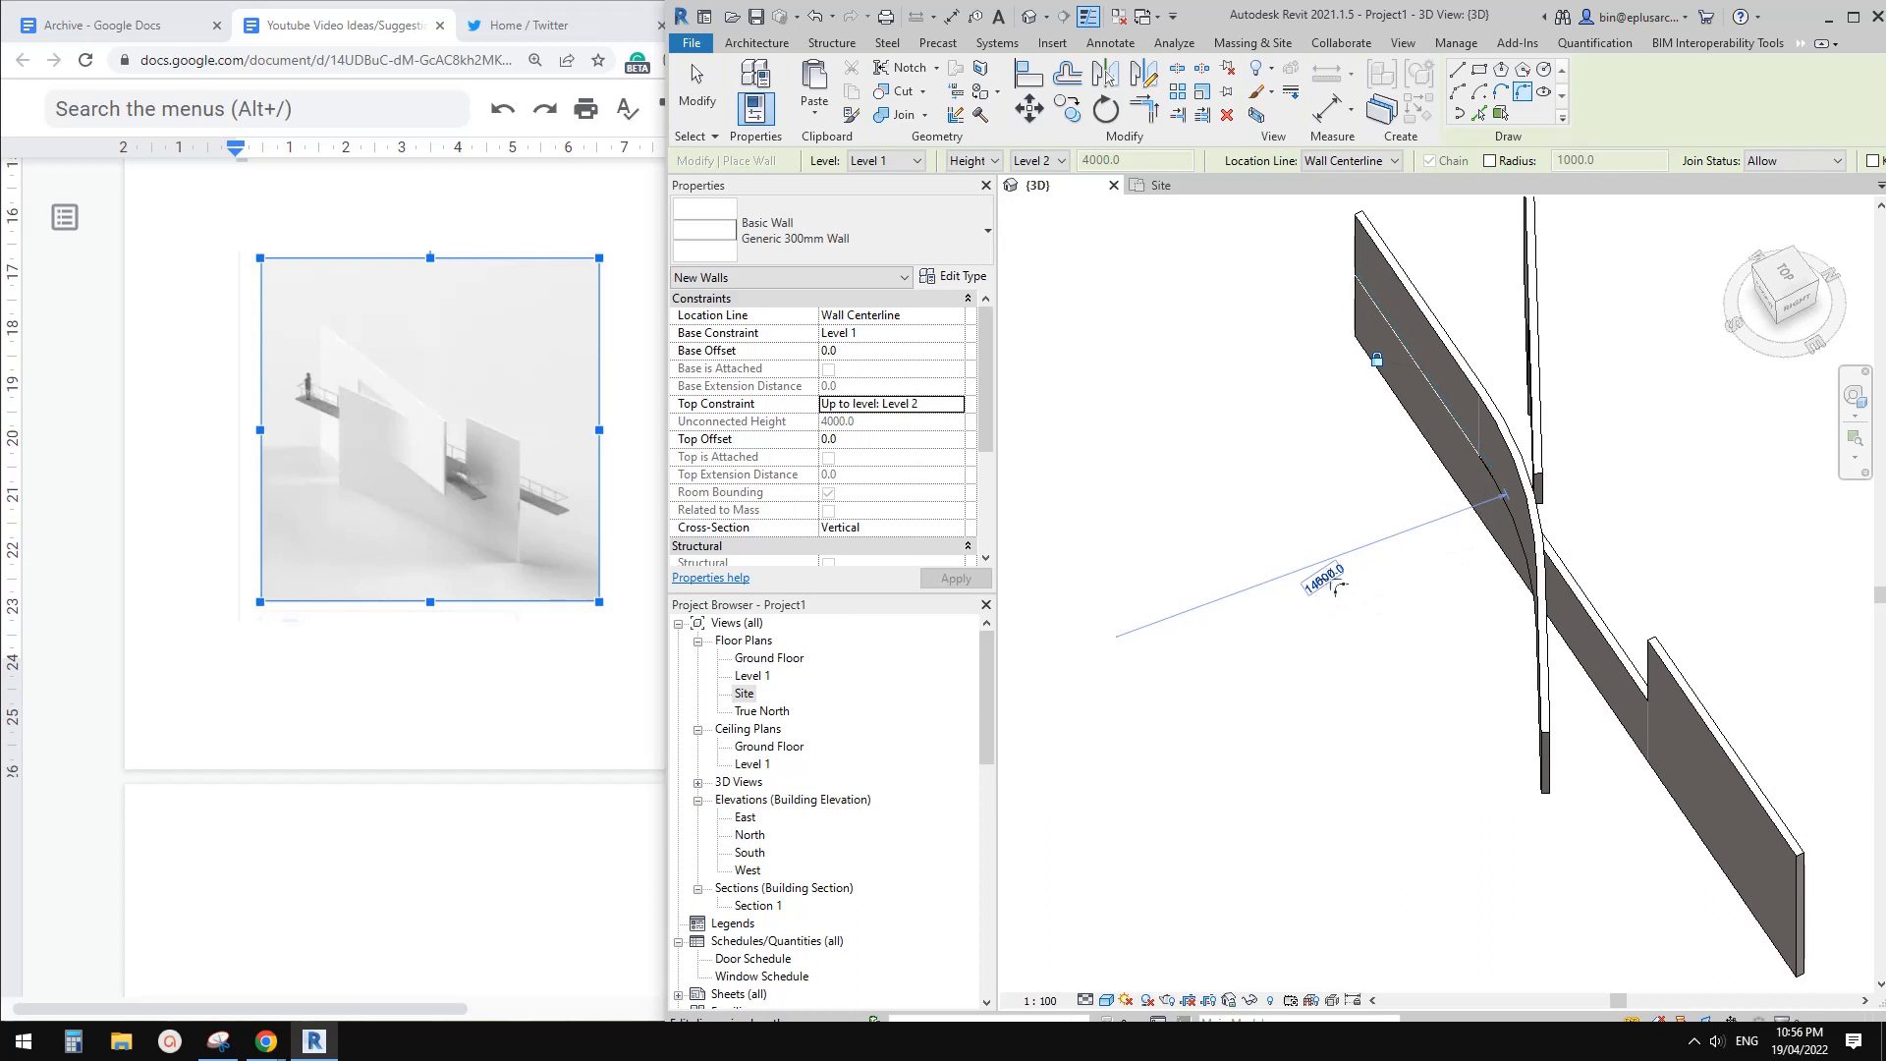
pyautogui.keyDown('shift'); pyautogui.moveTo(1397, 556); pyautogui.dragTo(1332, 590, button='middle'); pyautogui.keyUp('shift')
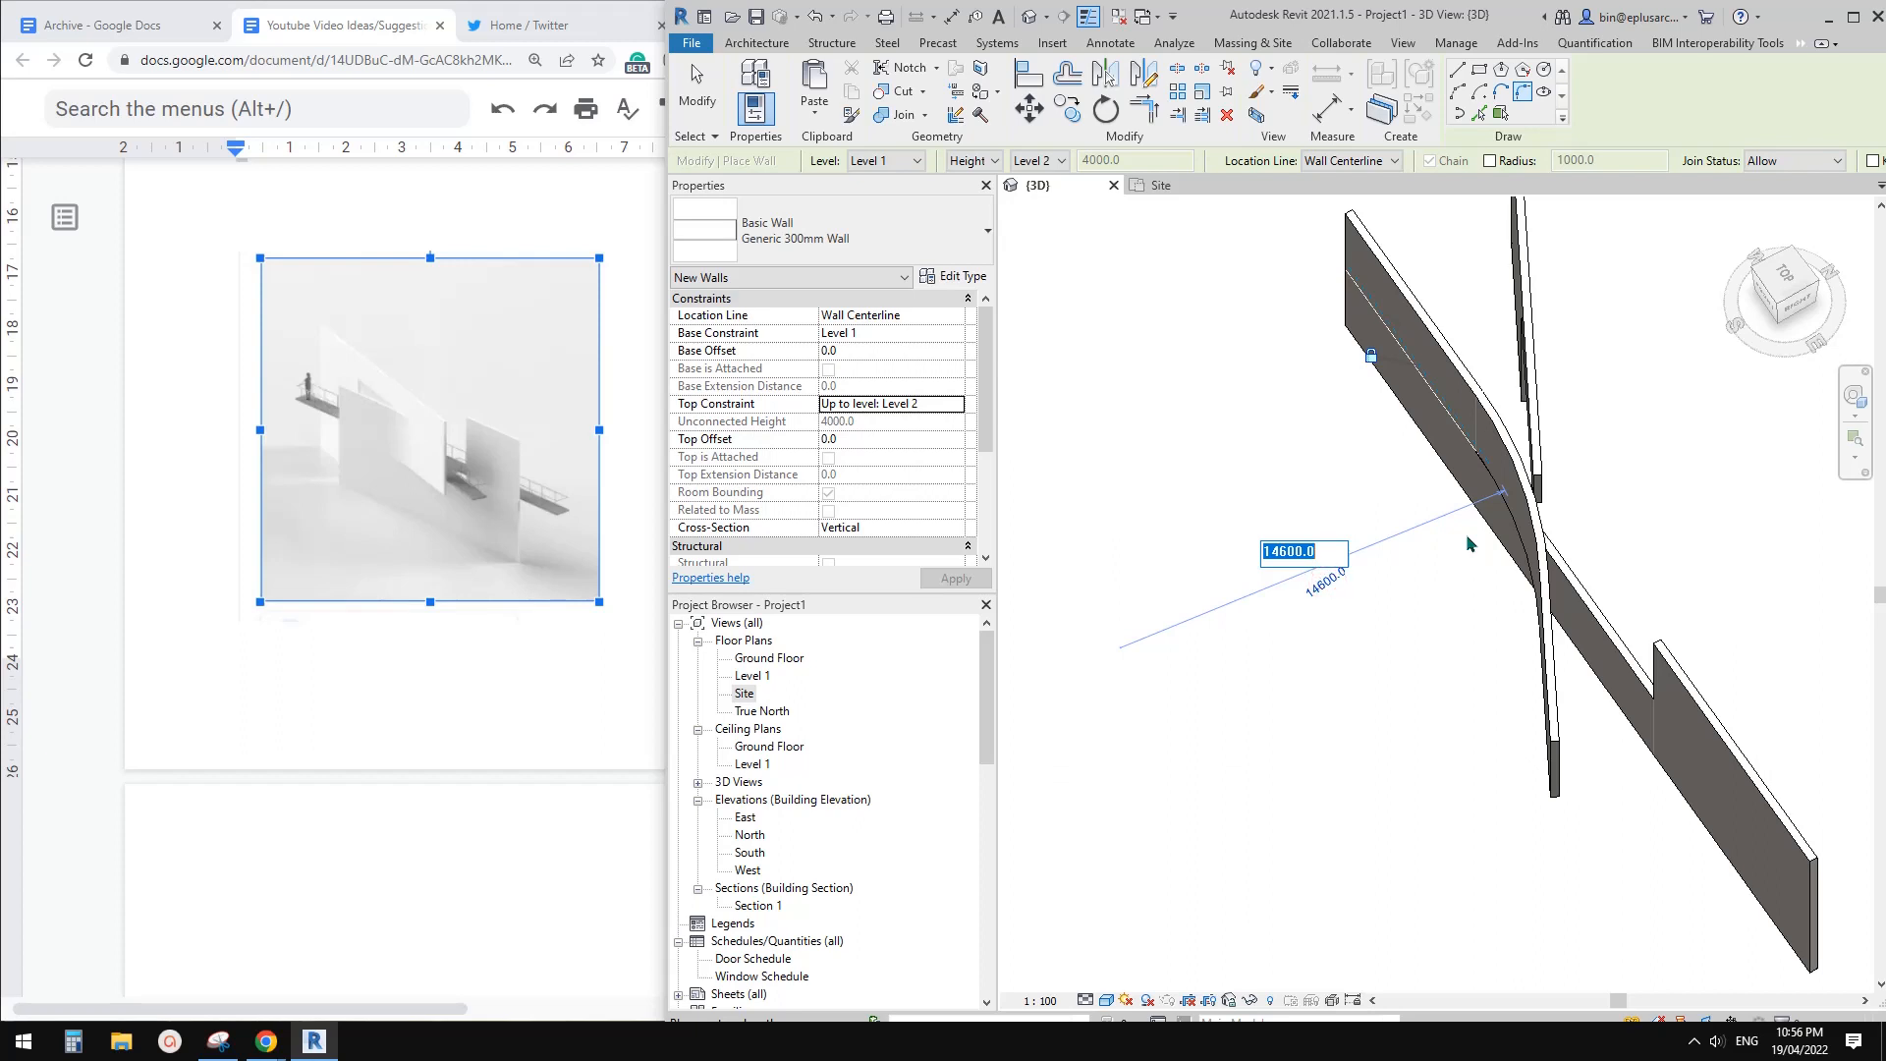
pyautogui.write('5000')
pyautogui.press('Return')
# Join the geometry of the curved corner wall and the lower wall beneath it
pyautogui.keyDown('shift'); pyautogui.moveTo(1411, 634); pyautogui.dragTo(1603, 521, button='middle'); pyautogui.keyUp('shift')
pyautogui.scroll(2, 1572, 540)
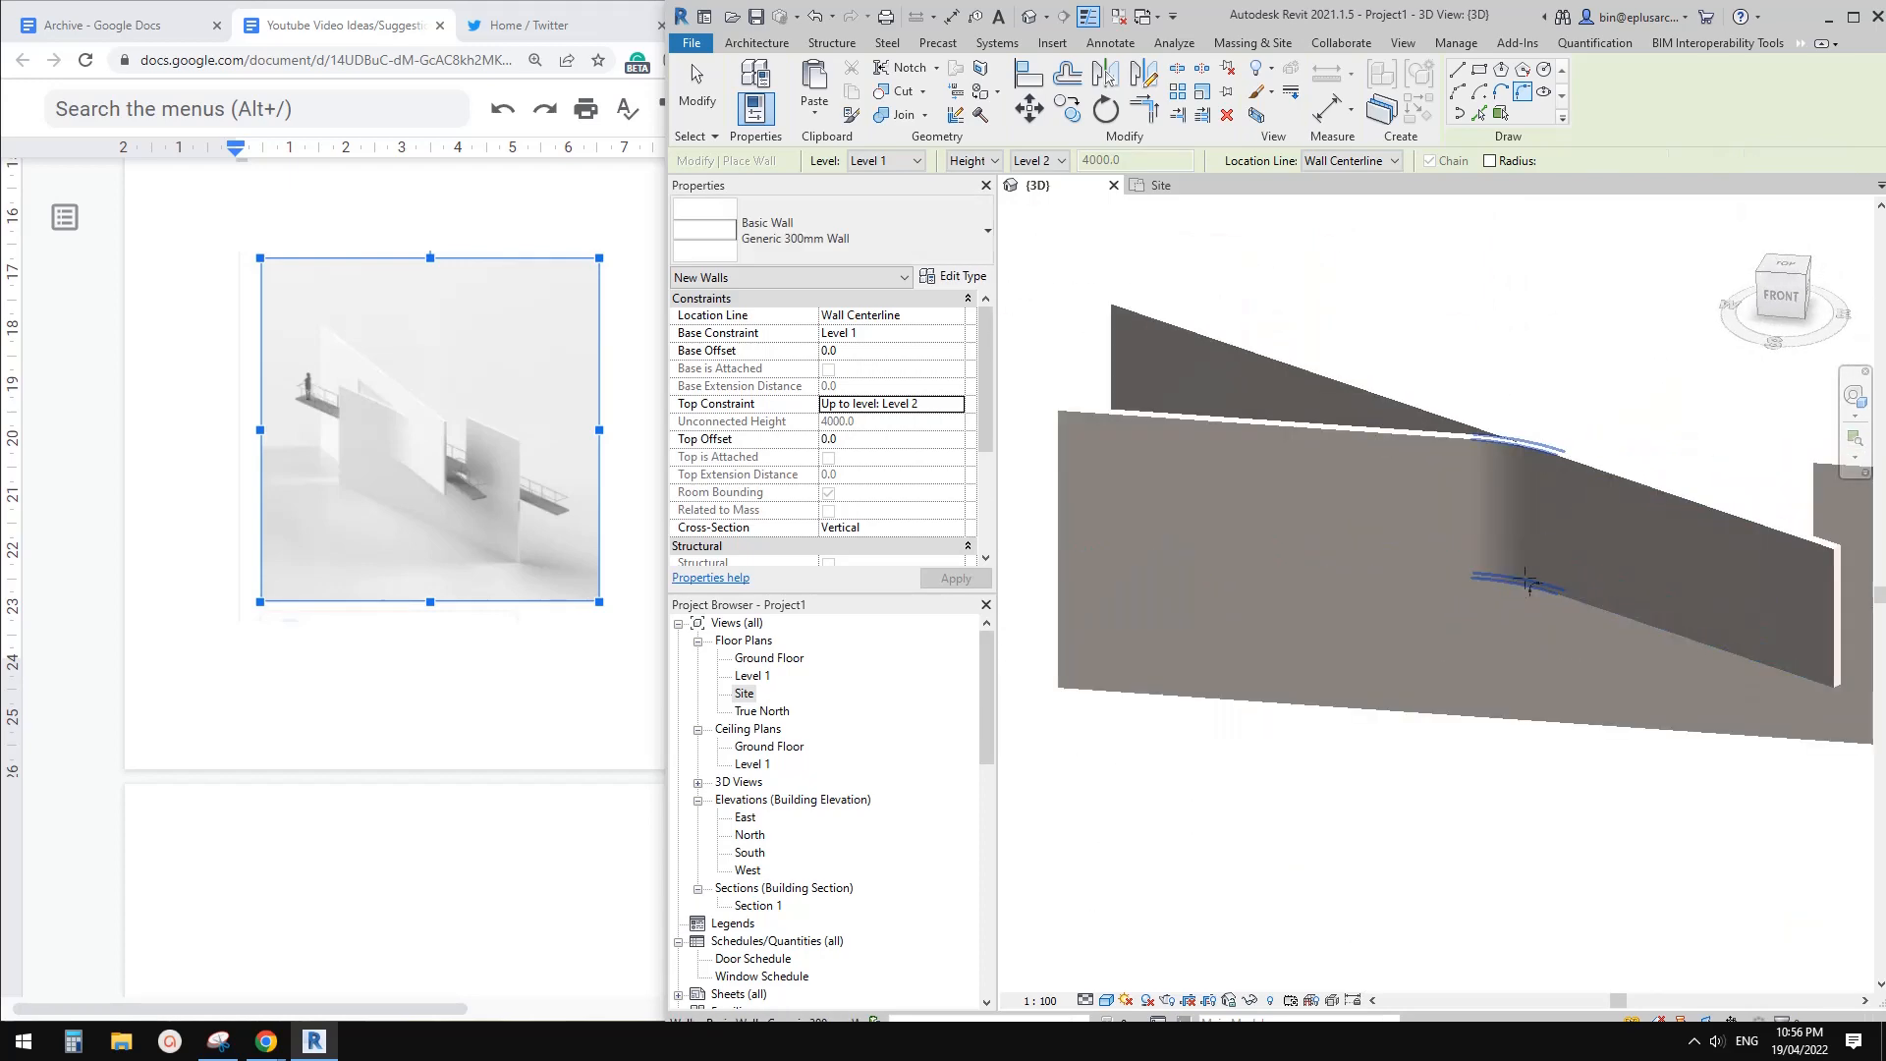
pyautogui.keyDown('shift'); pyautogui.moveTo(1518, 580); pyautogui.dragTo(1587, 583, button='middle'); pyautogui.keyUp('shift')
pyautogui.press('Escape')
pyautogui.press('Escape')
pyautogui.press('Escape')
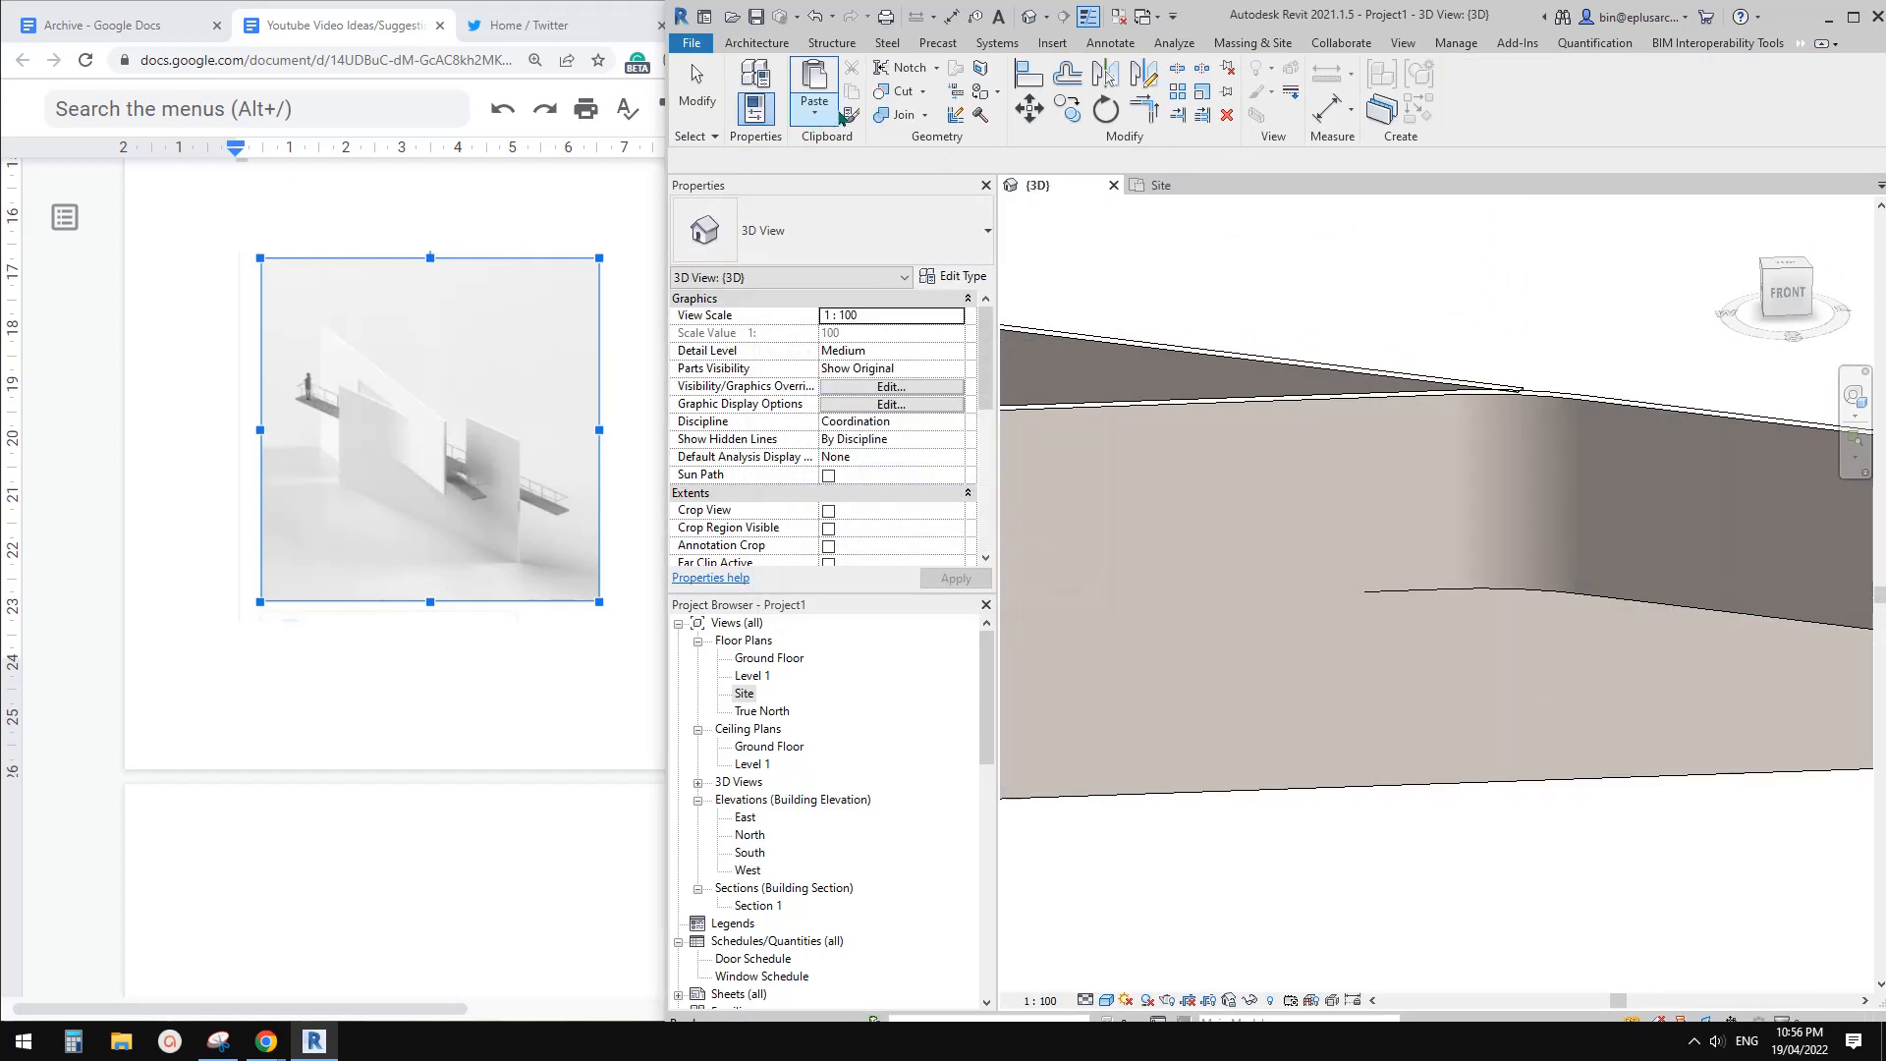
pyautogui.click(1450, 533)
pyautogui.click(1480, 650)
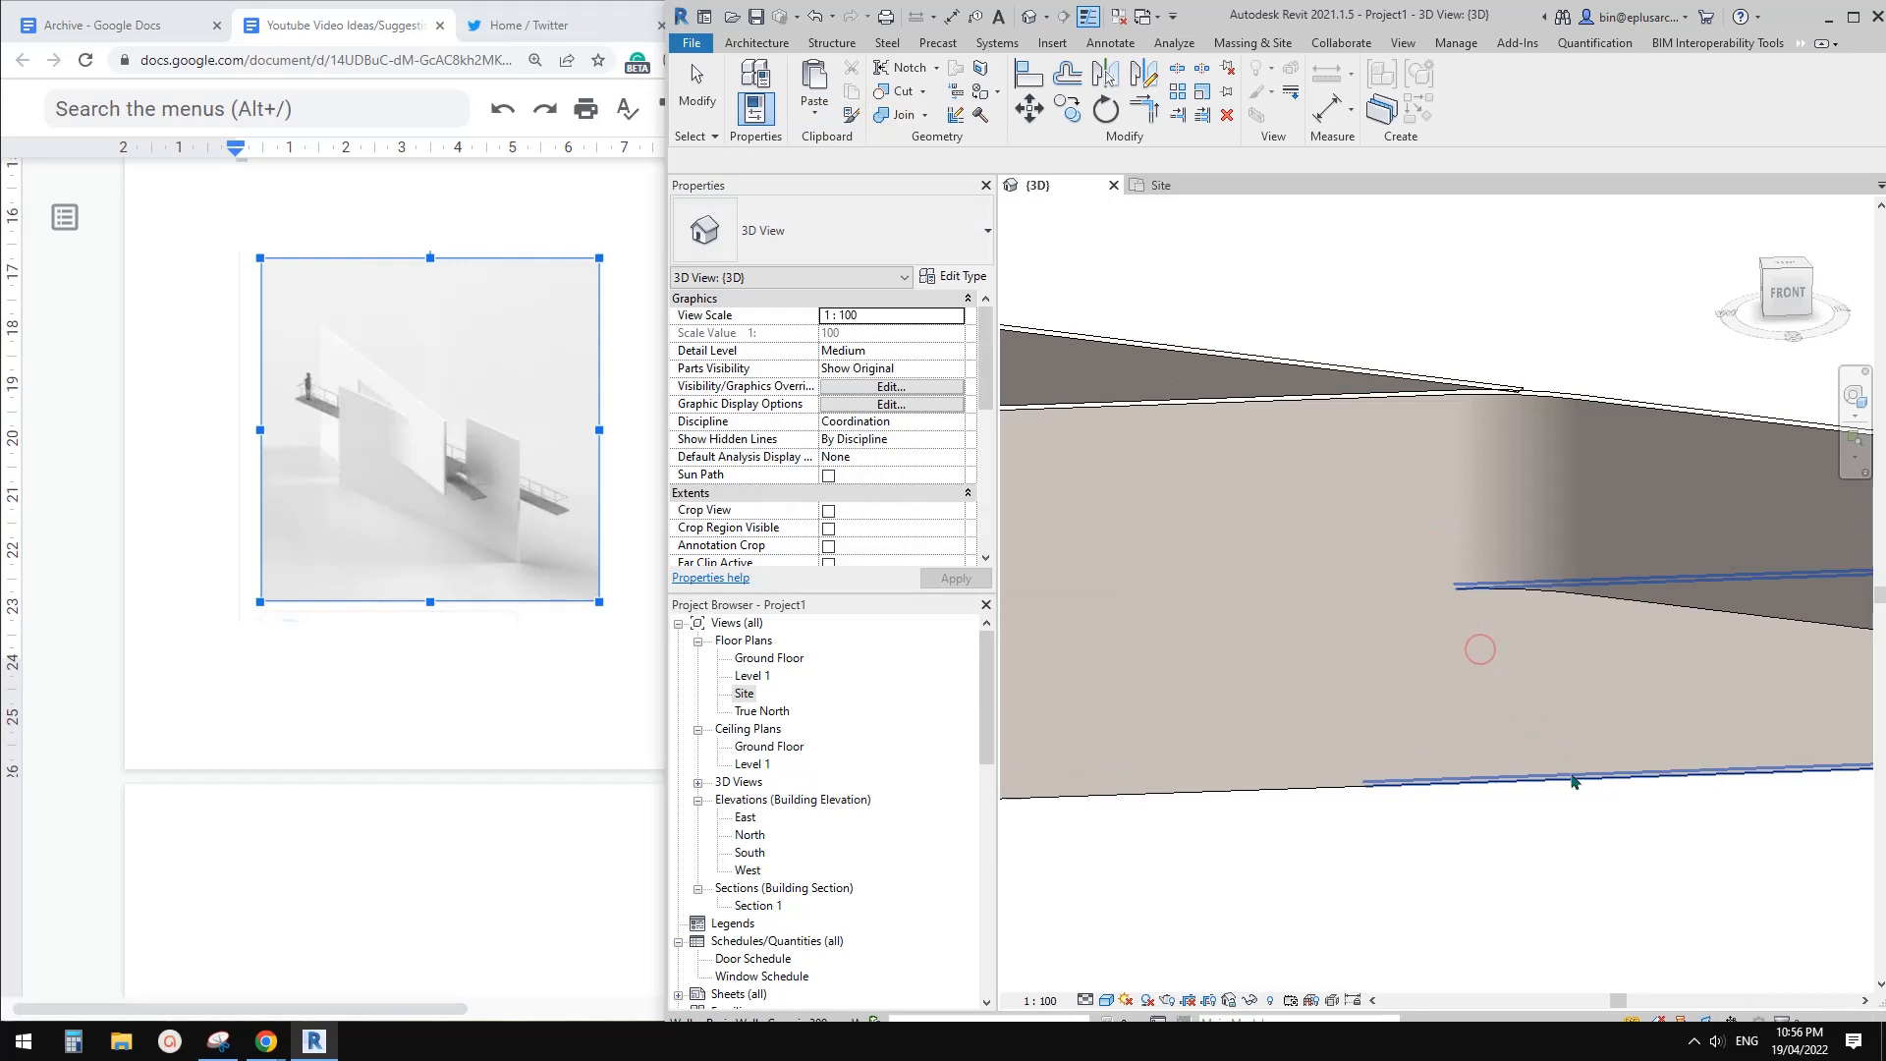
# Extend the near end of the angled wall's middle segment back to the start of the curved corner
pyautogui.keyDown('shift'); pyautogui.moveTo(1572, 781); pyautogui.dragTo(1457, 664, button='middle'); pyautogui.keyUp('shift')
pyautogui.click(1577, 610)
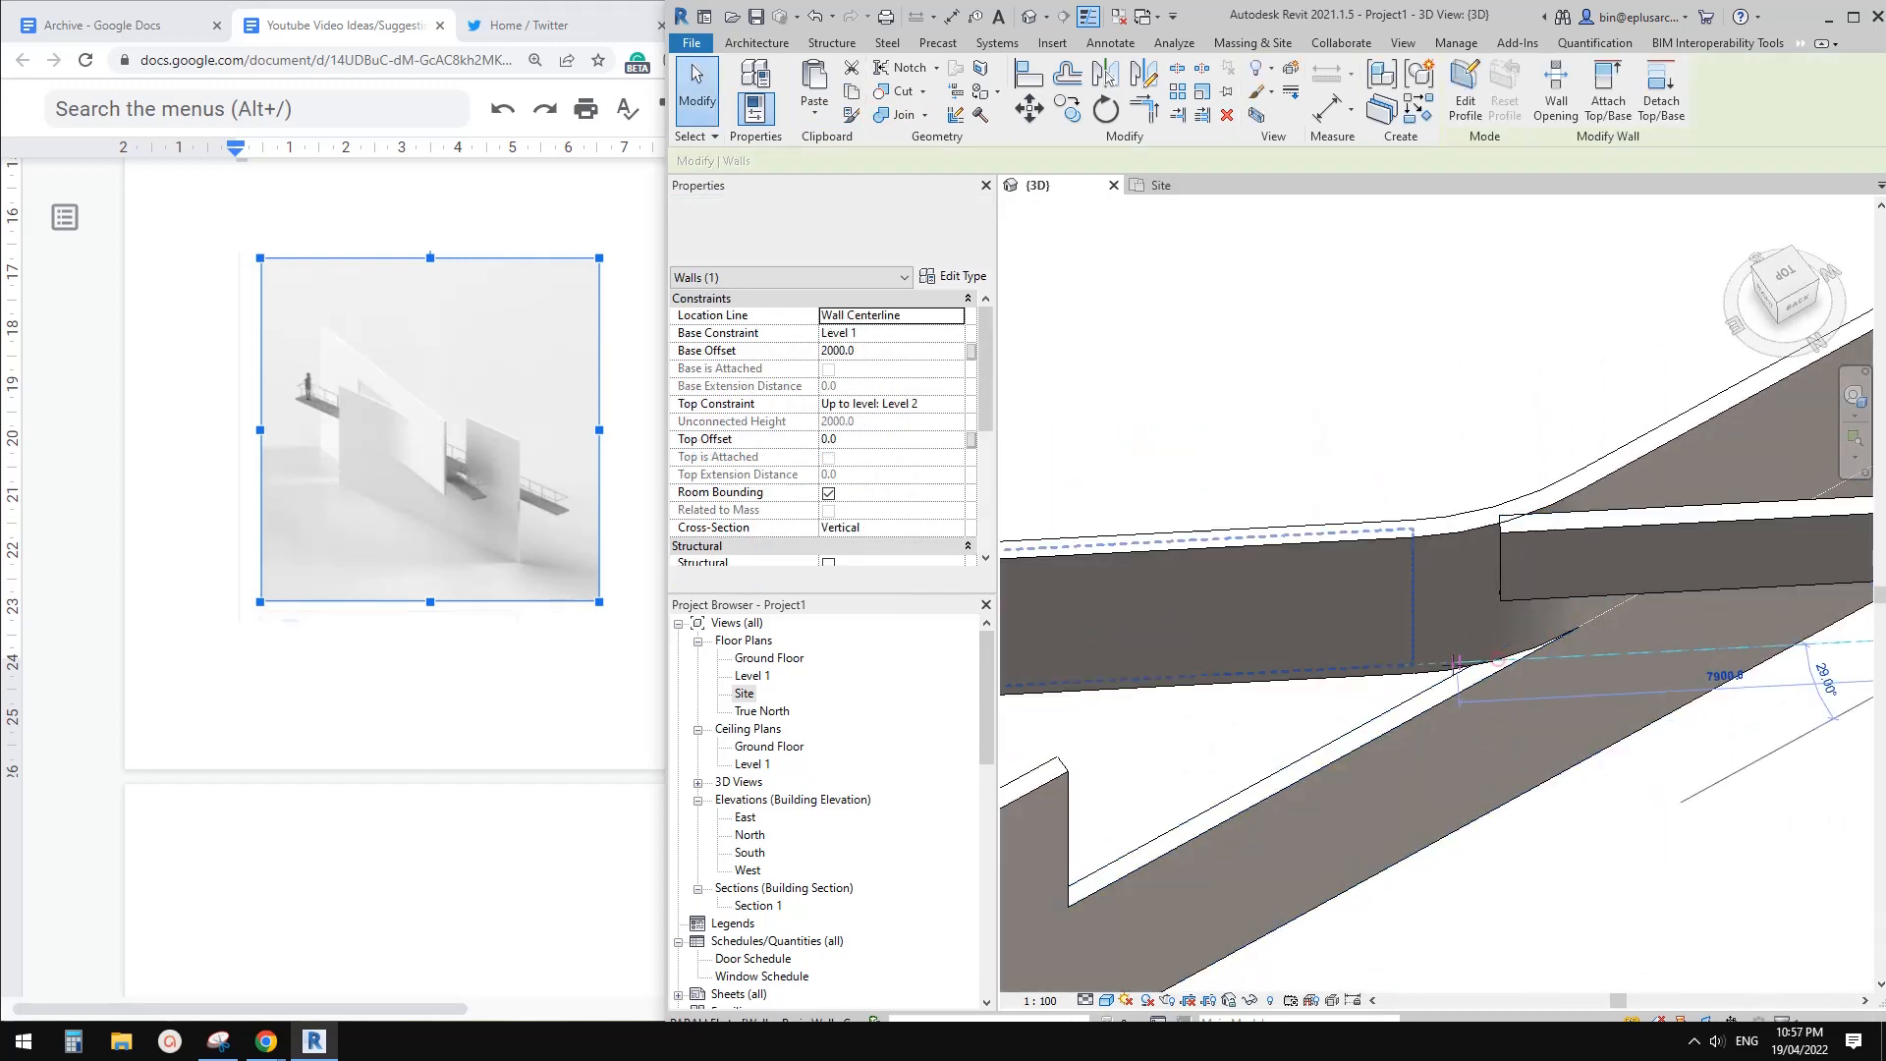
pyautogui.moveTo(1421, 670); pyautogui.dragTo(1415, 666)
pyautogui.press('Escape')
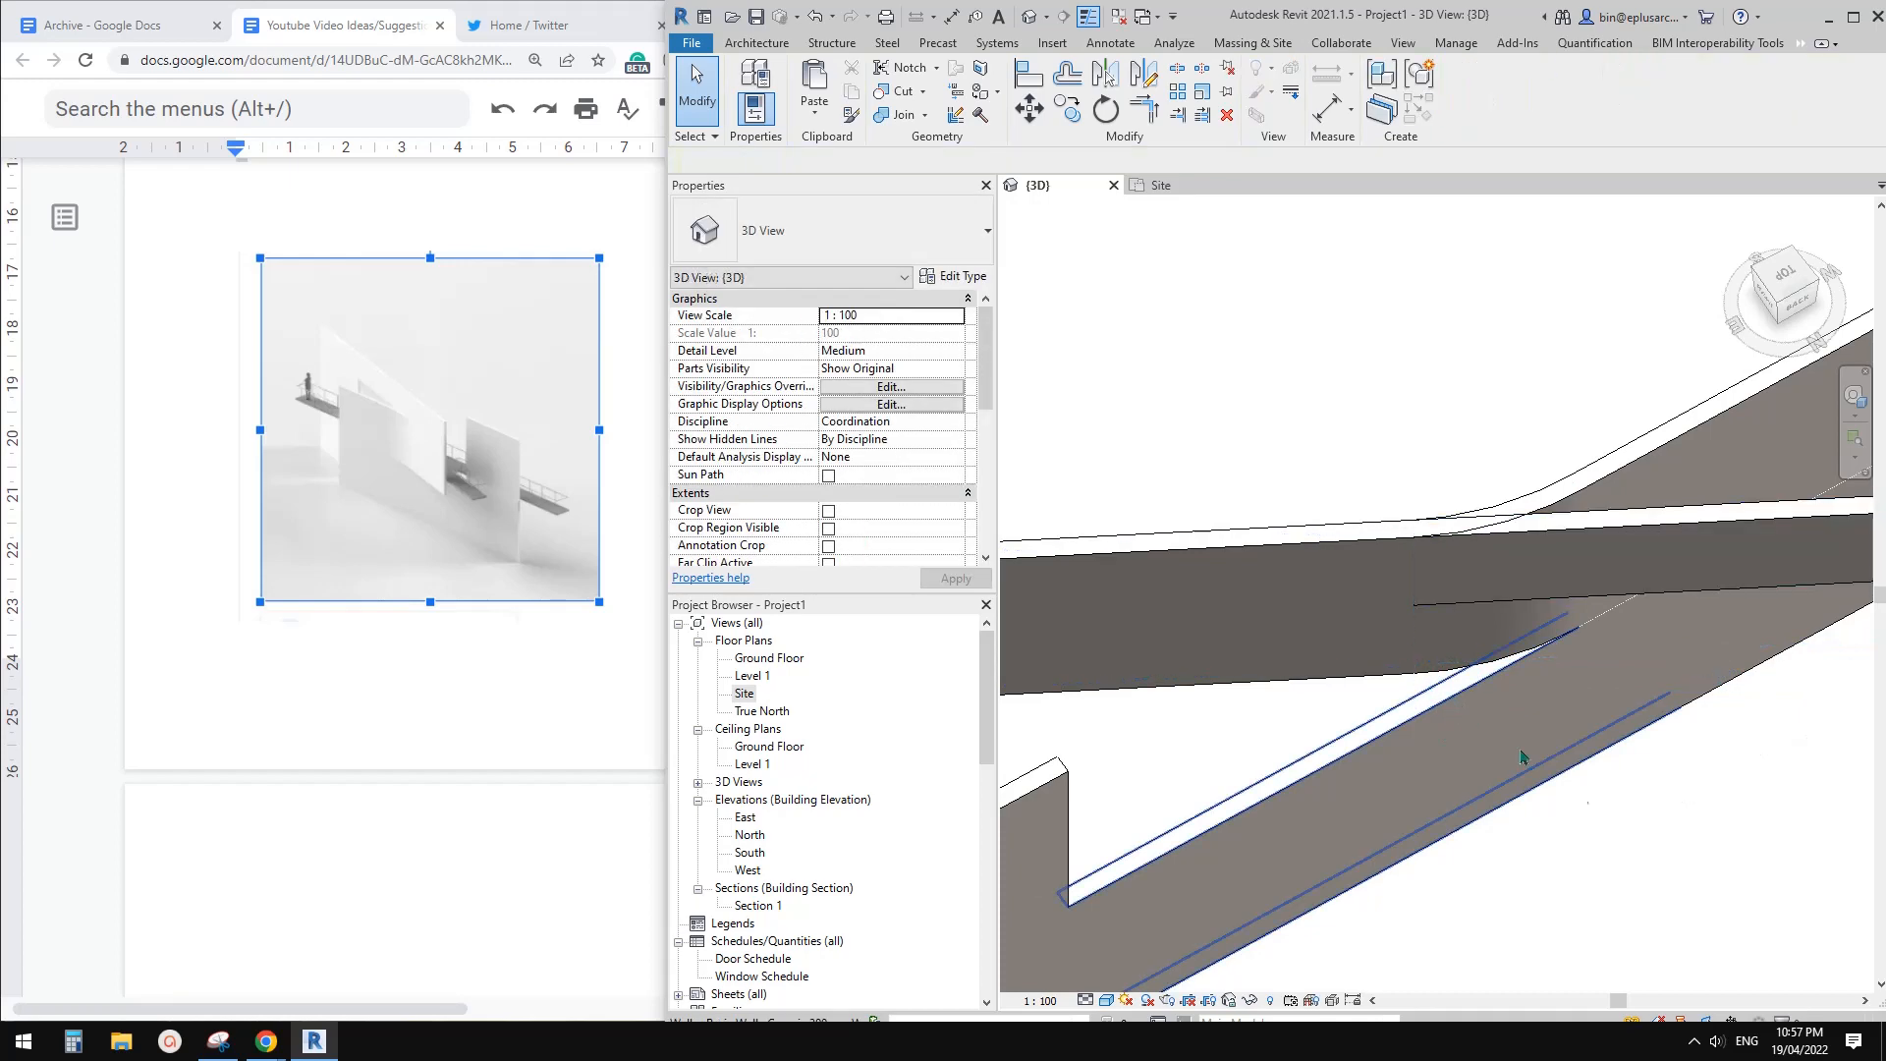
# Sketch boundary lines for a Floor 1000 on Level 1 alongside the crossing walls, with a short branch beside the angled wall
pyautogui.keyDown('shift'); pyautogui.moveTo(1523, 758); pyautogui.dragTo(1684, 676, button='middle'); pyautogui.keyUp('shift')
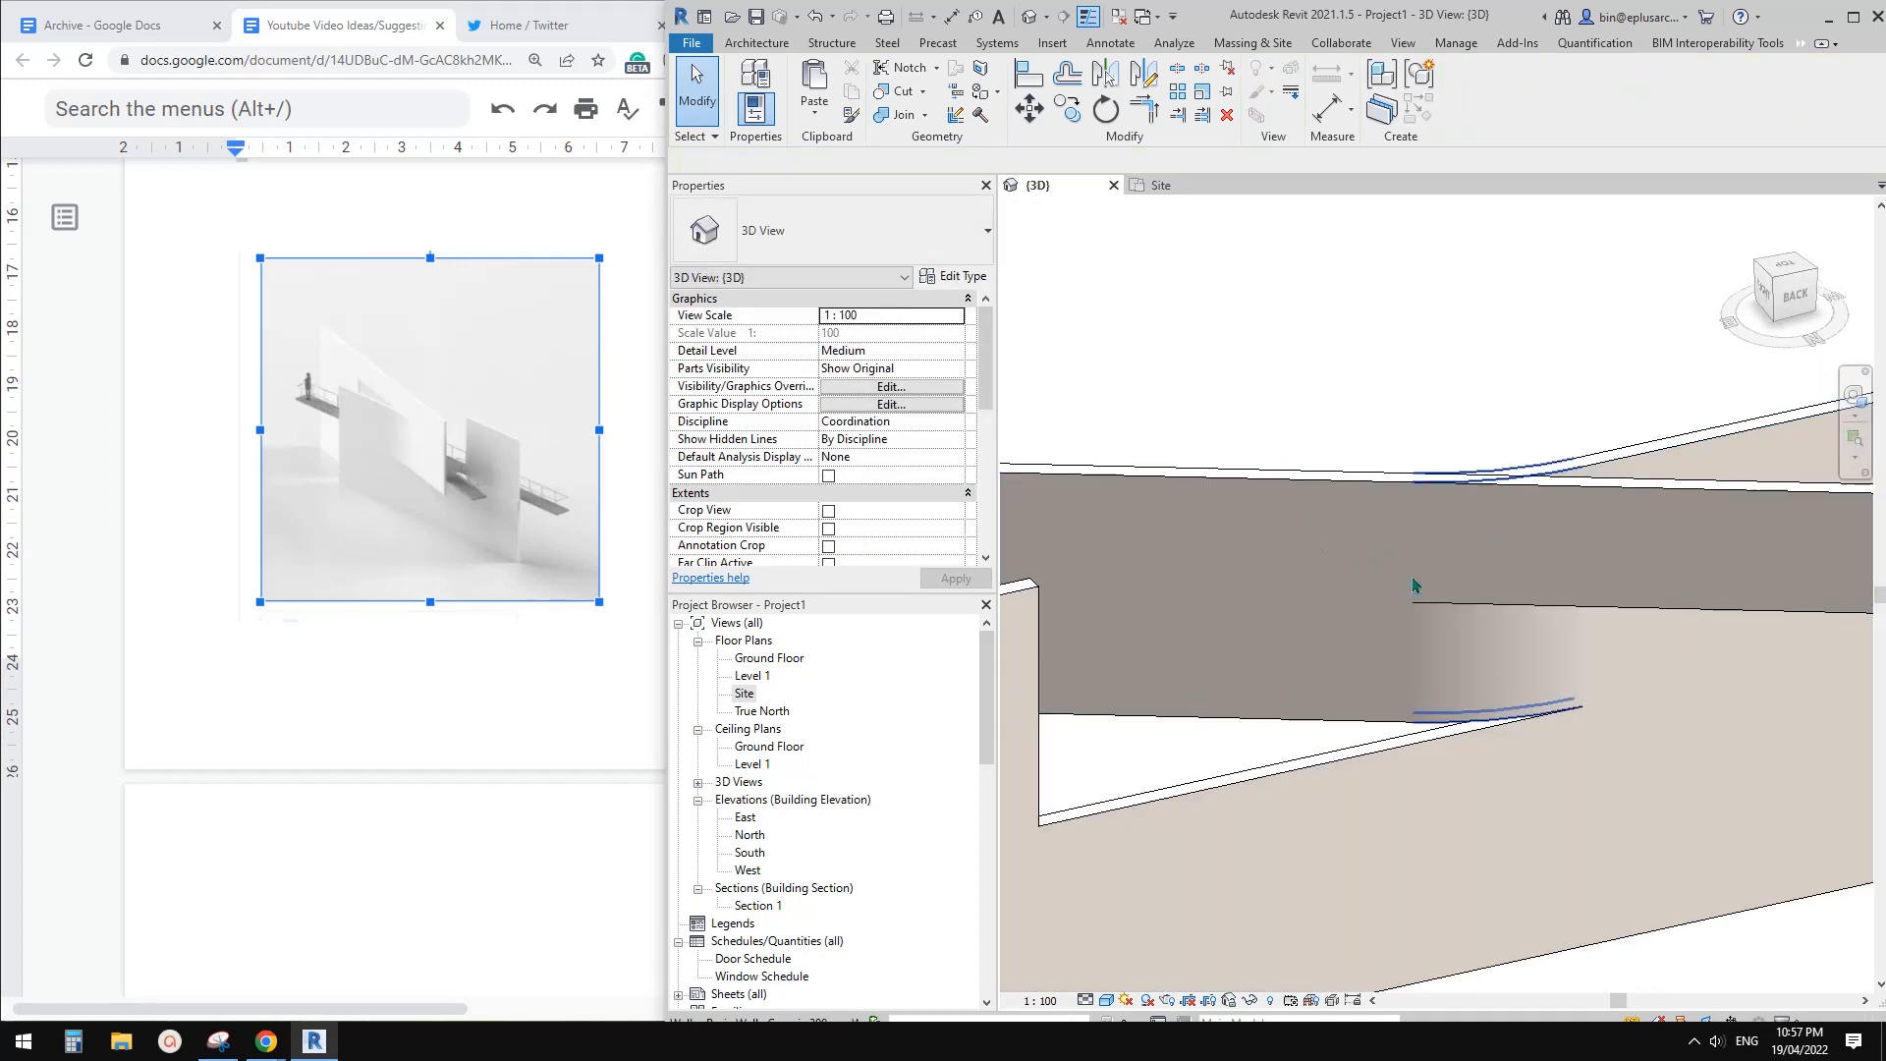
pyautogui.moveTo(1418, 540)
pyautogui.keyDown('shift'); pyautogui.mouseDown(button='middle')
pyautogui.moveTo(1498, 649)
pyautogui.moveTo(1415, 570)
pyautogui.mouseUp(button='middle'); pyautogui.keyUp('shift')
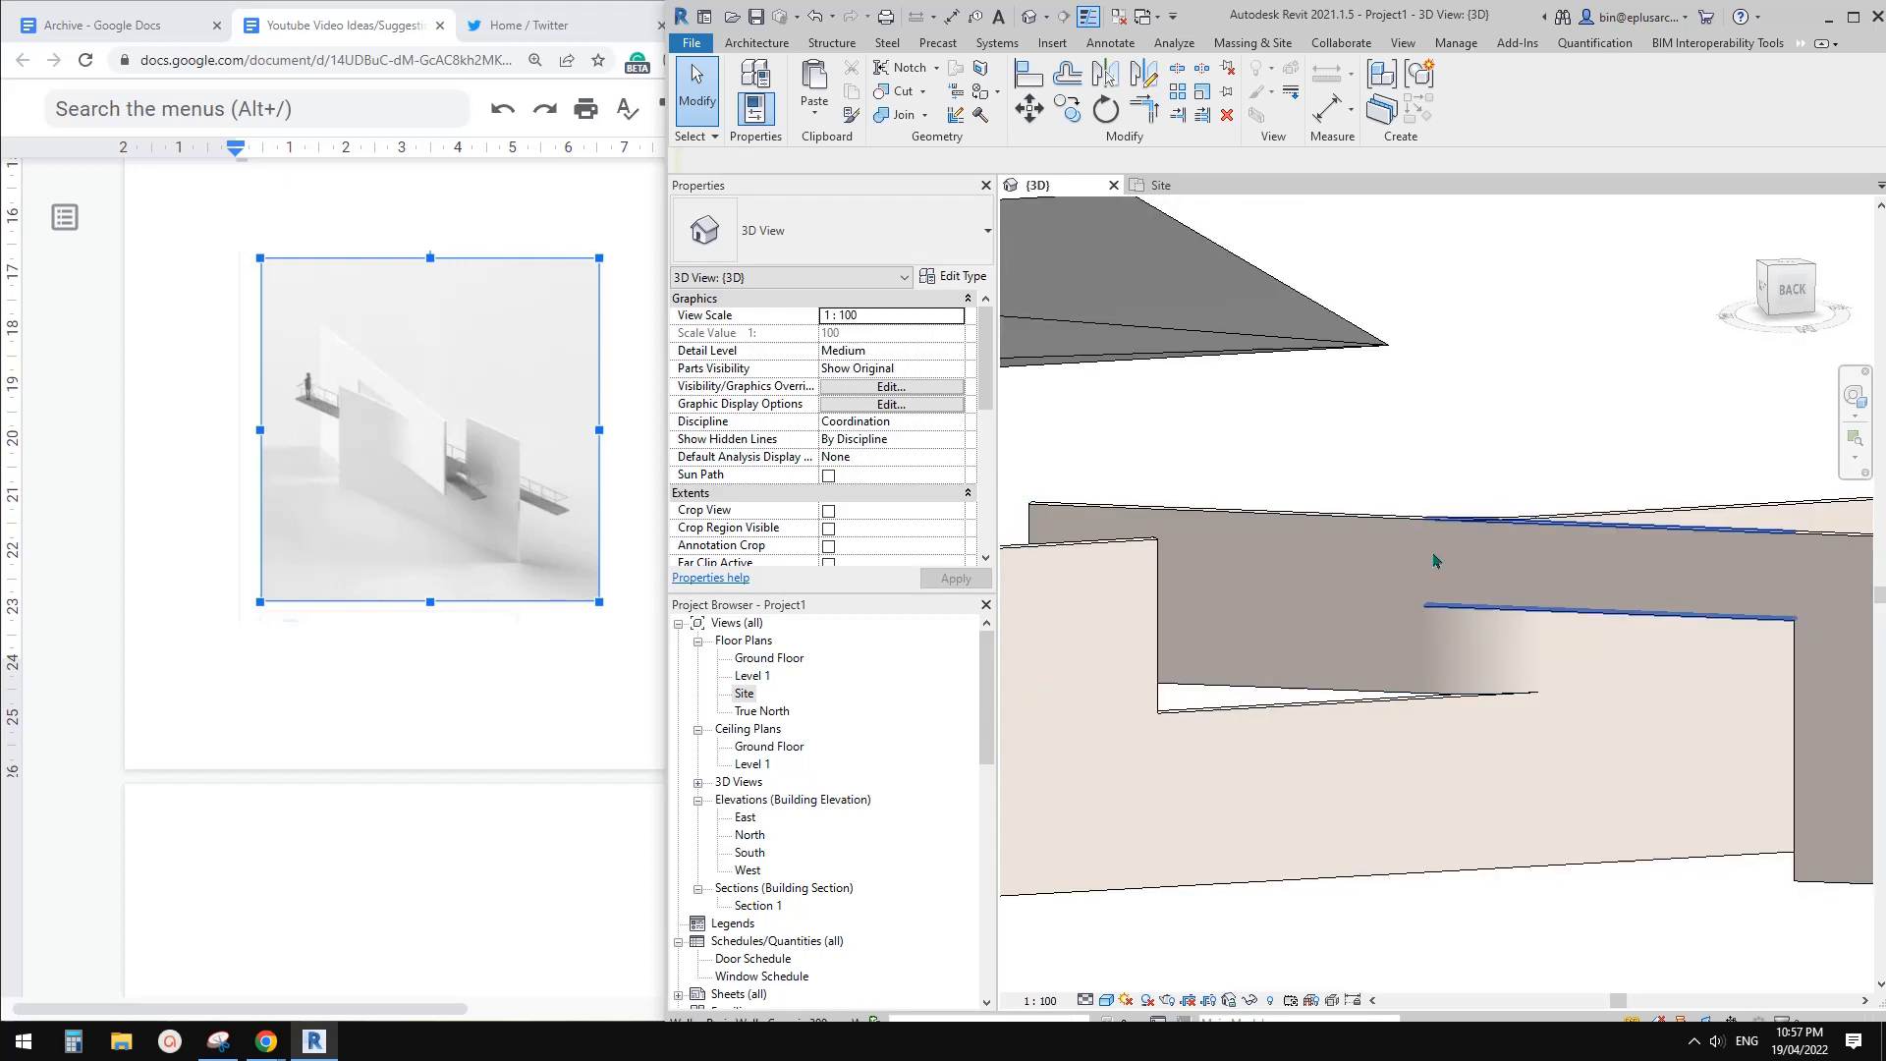
pyautogui.keyDown('shift'); pyautogui.moveTo(1431, 551); pyautogui.dragTo(1404, 781, button='middle'); pyautogui.keyUp('shift')
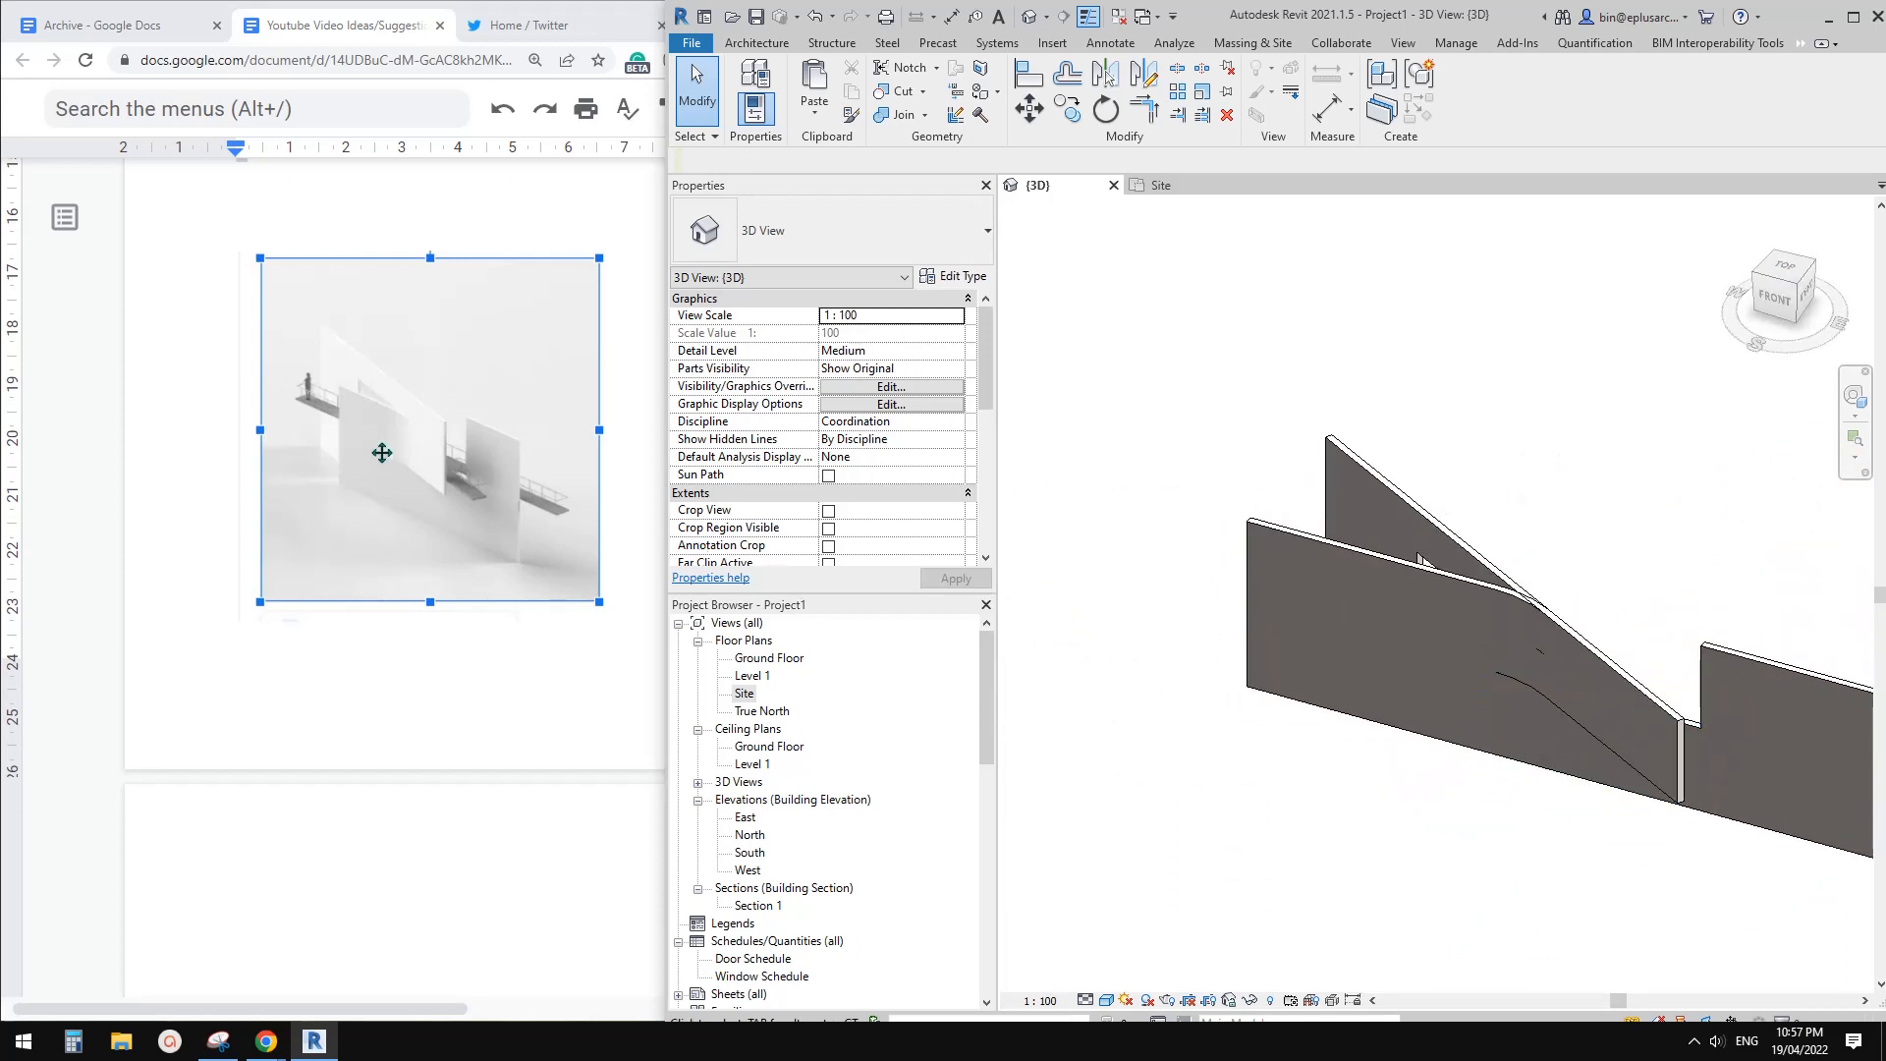
pyautogui.keyDown('shift'); pyautogui.moveTo(1419, 560); pyautogui.dragTo(1289, 688, button='middle'); pyautogui.keyUp('shift')
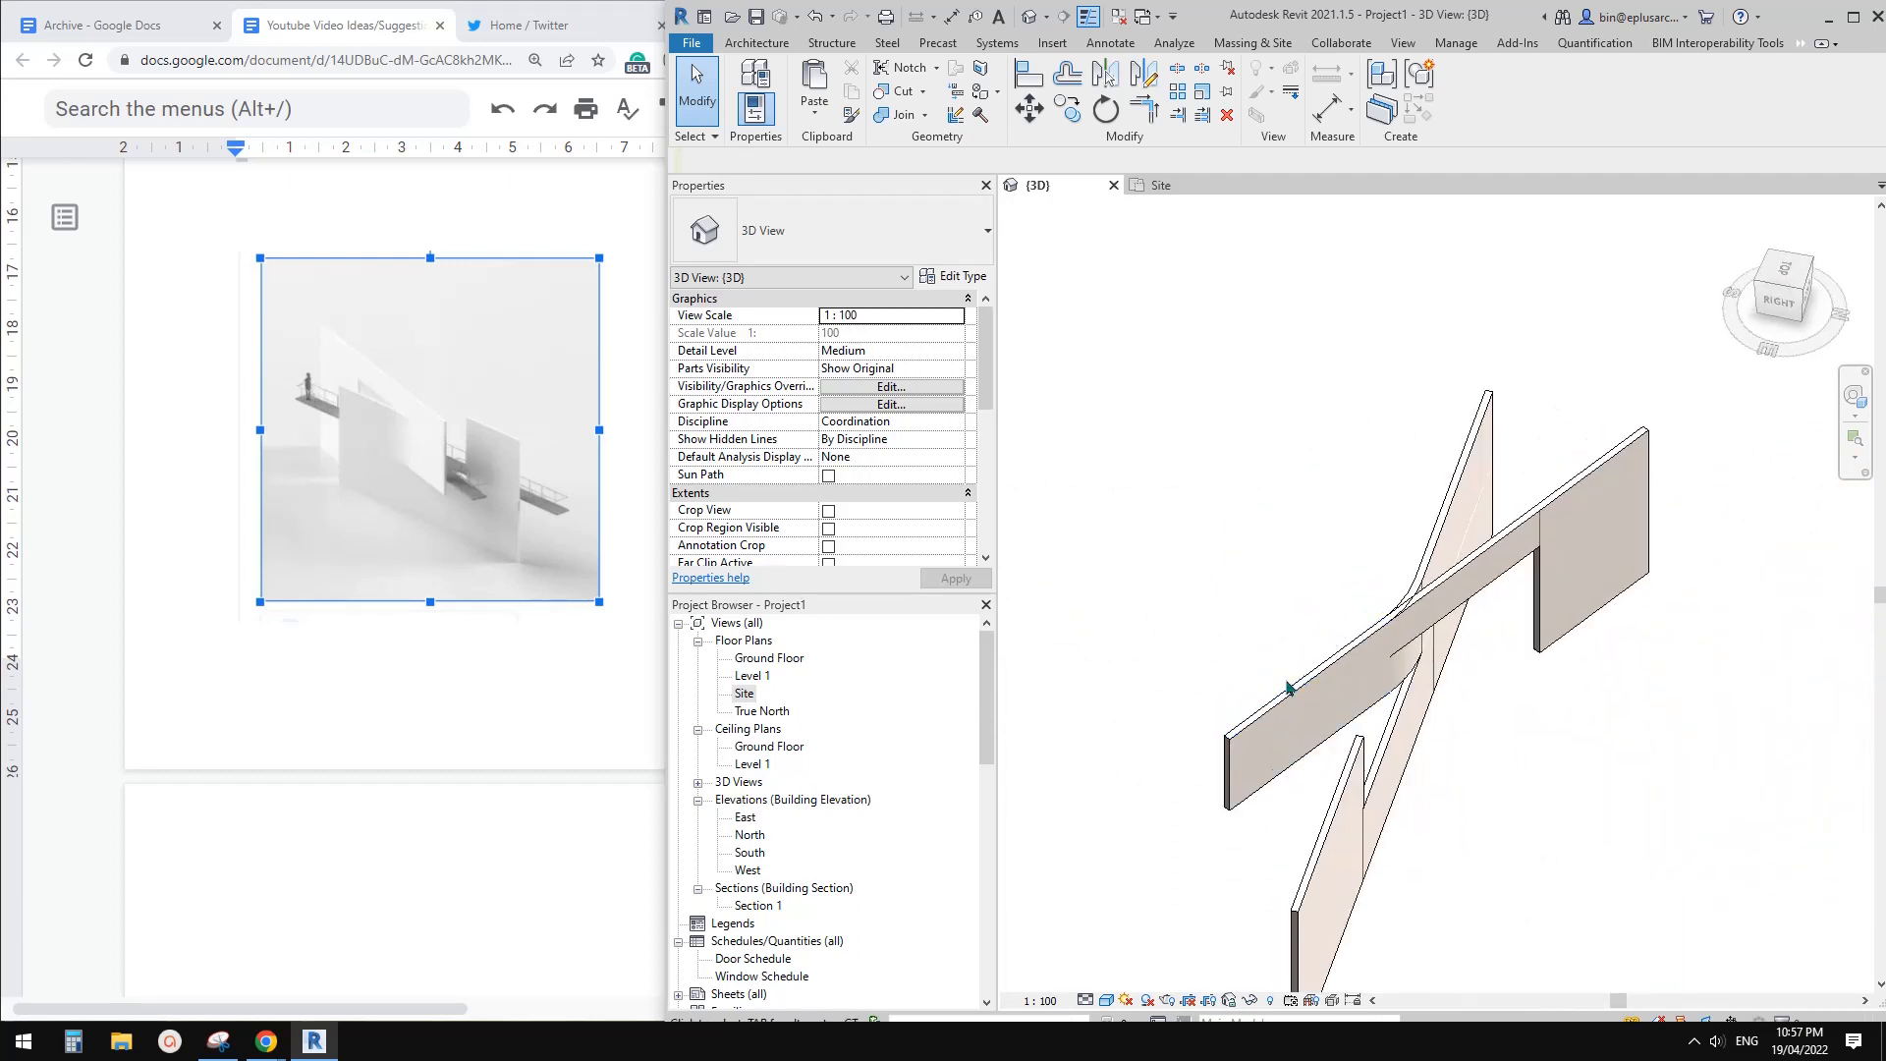
pyautogui.moveTo(1510, 487); pyautogui.dragTo(1560, 480, button='middle')
pyautogui.click(762, 39)
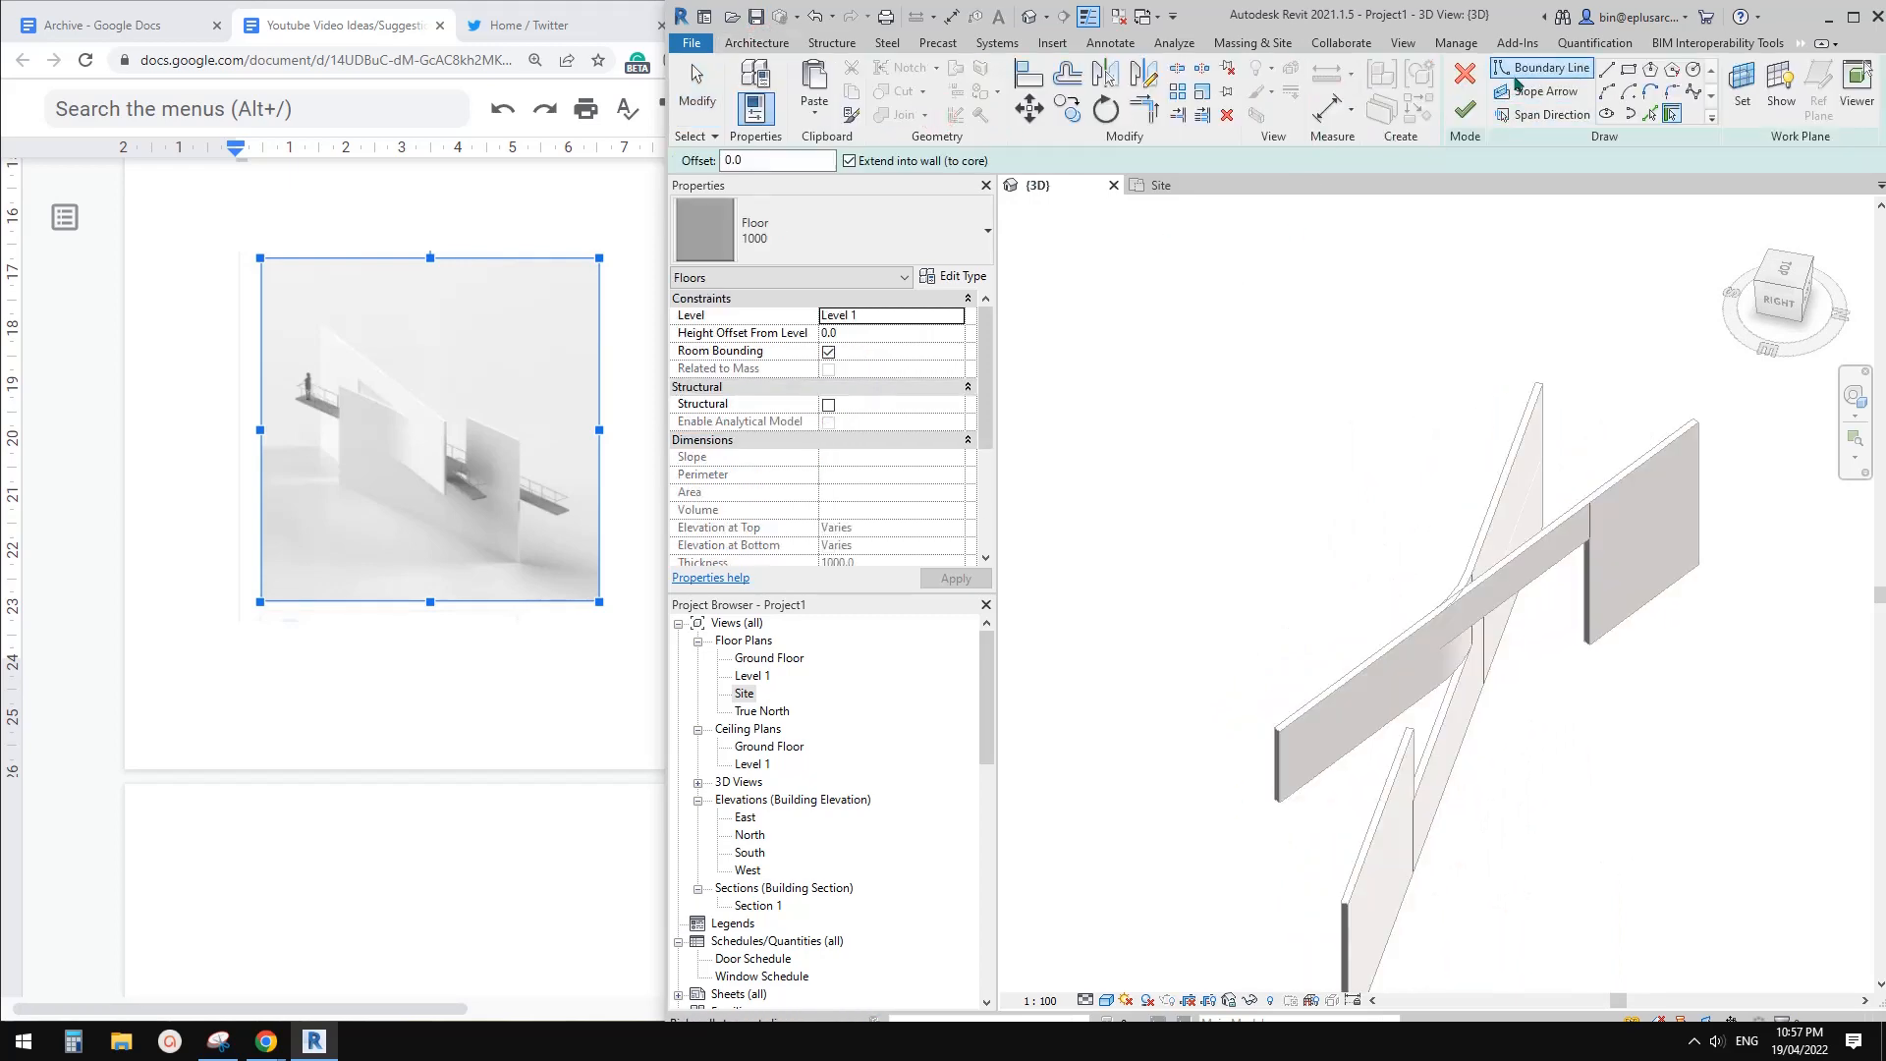
pyautogui.keyDown('shift'); pyautogui.moveTo(1547, 496); pyautogui.dragTo(1593, 570, button='middle'); pyautogui.keyUp('shift')
pyautogui.moveTo(1660, 442)
pyautogui.keyDown('shift'); pyautogui.mouseDown(button='middle')
pyautogui.moveTo(1697, 455)
pyautogui.moveTo(1611, 427)
pyautogui.mouseUp(button='middle'); pyautogui.keyUp('shift')
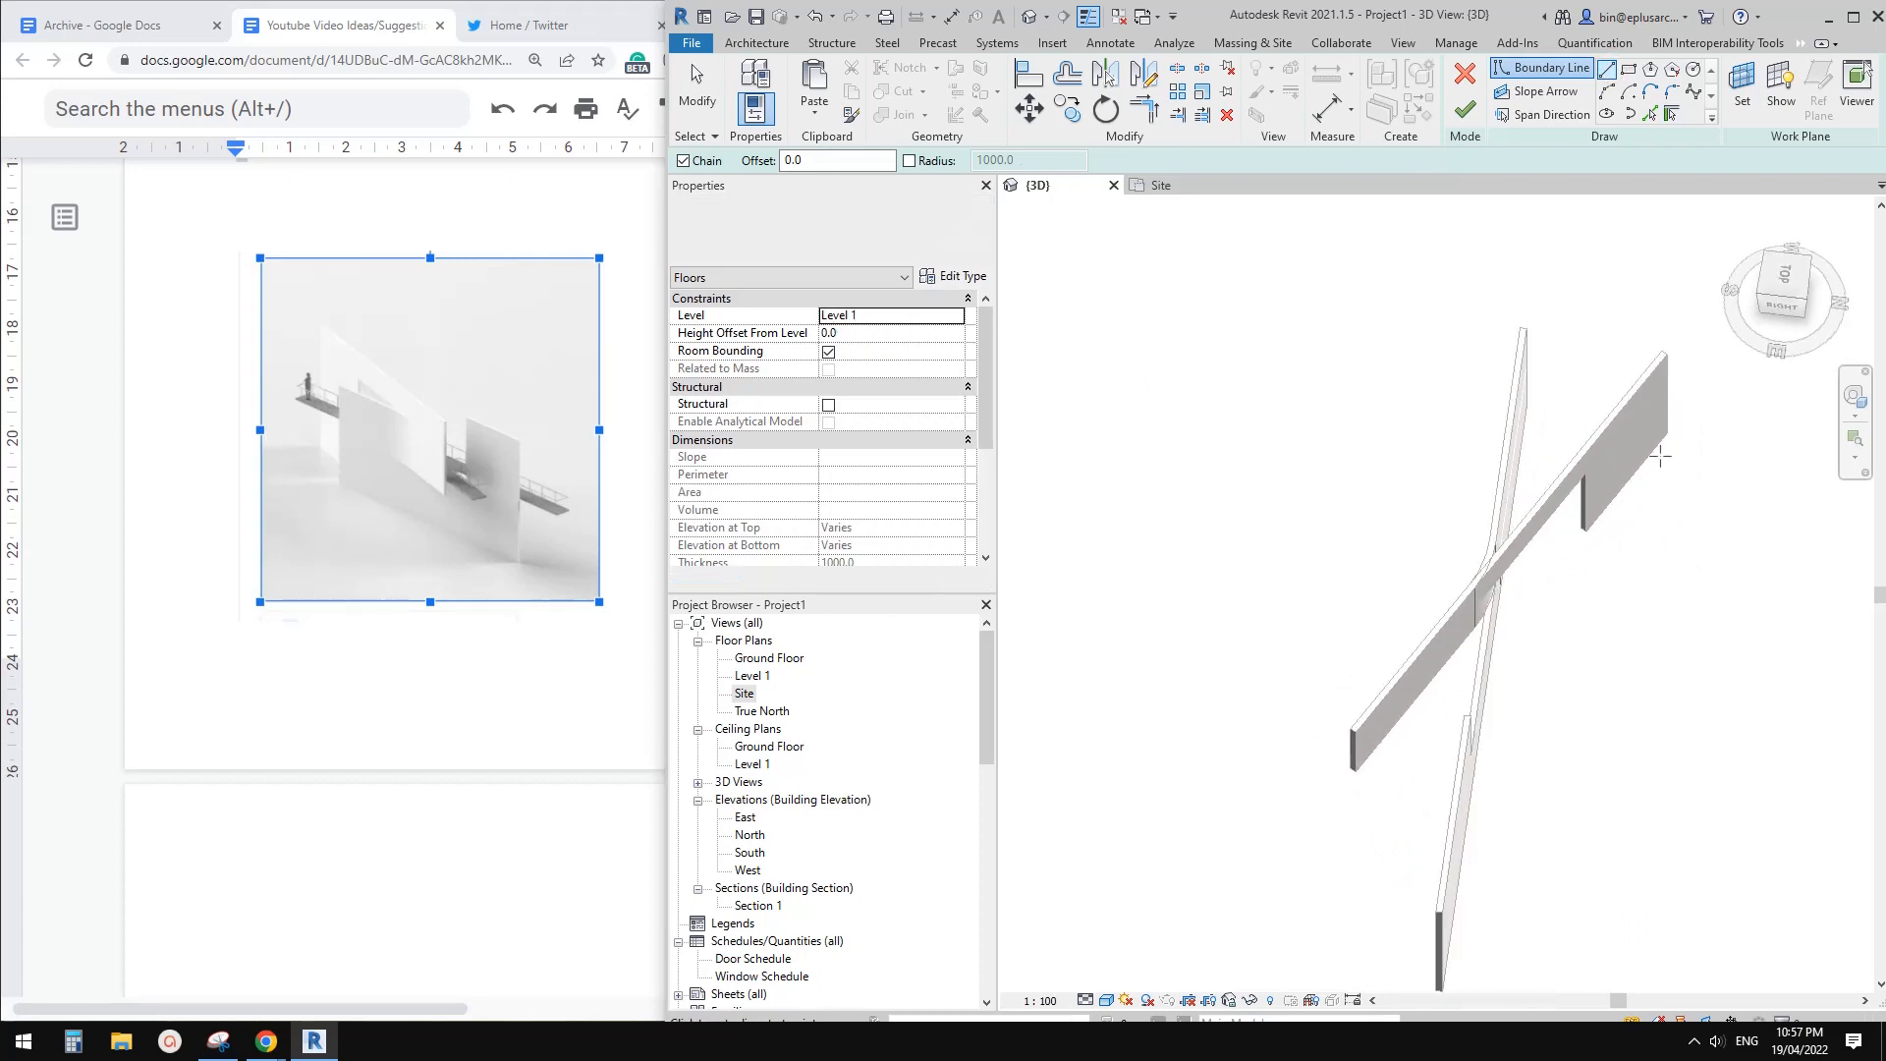
pyautogui.click(1553, 406)
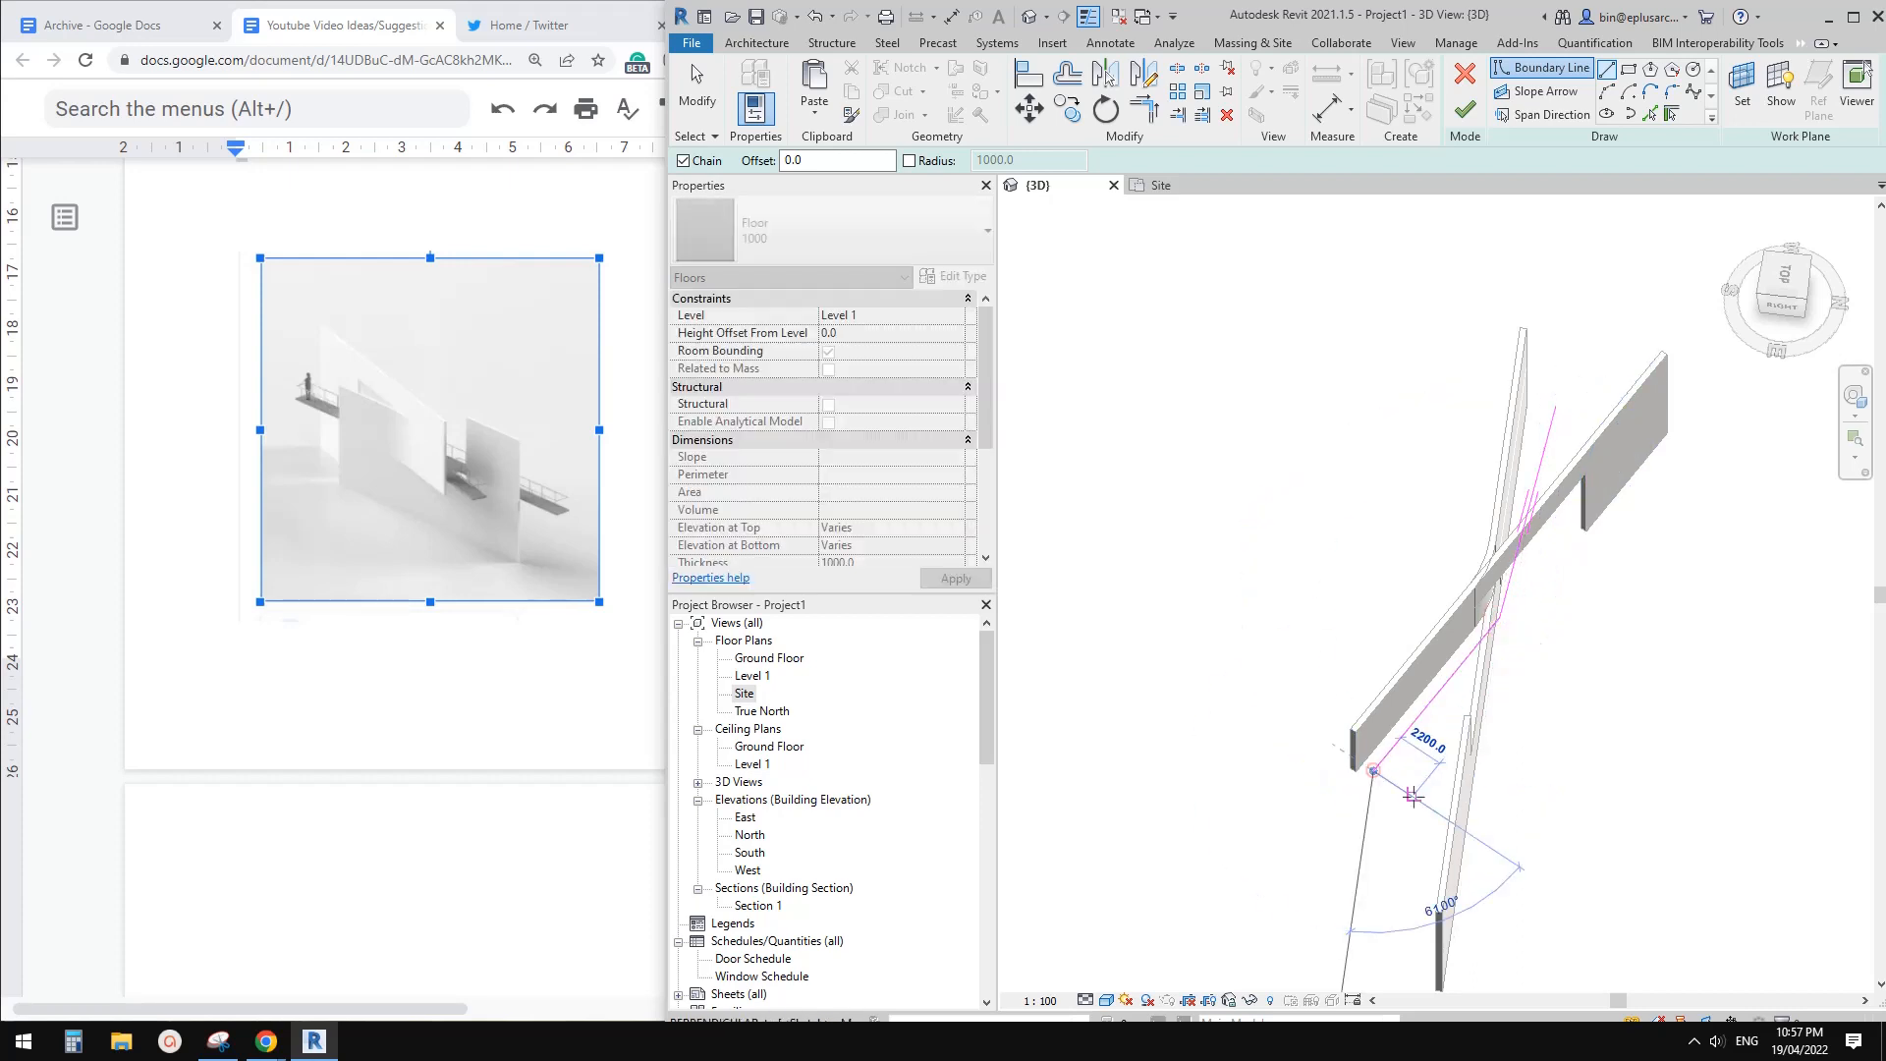
pyautogui.click(1496, 677)
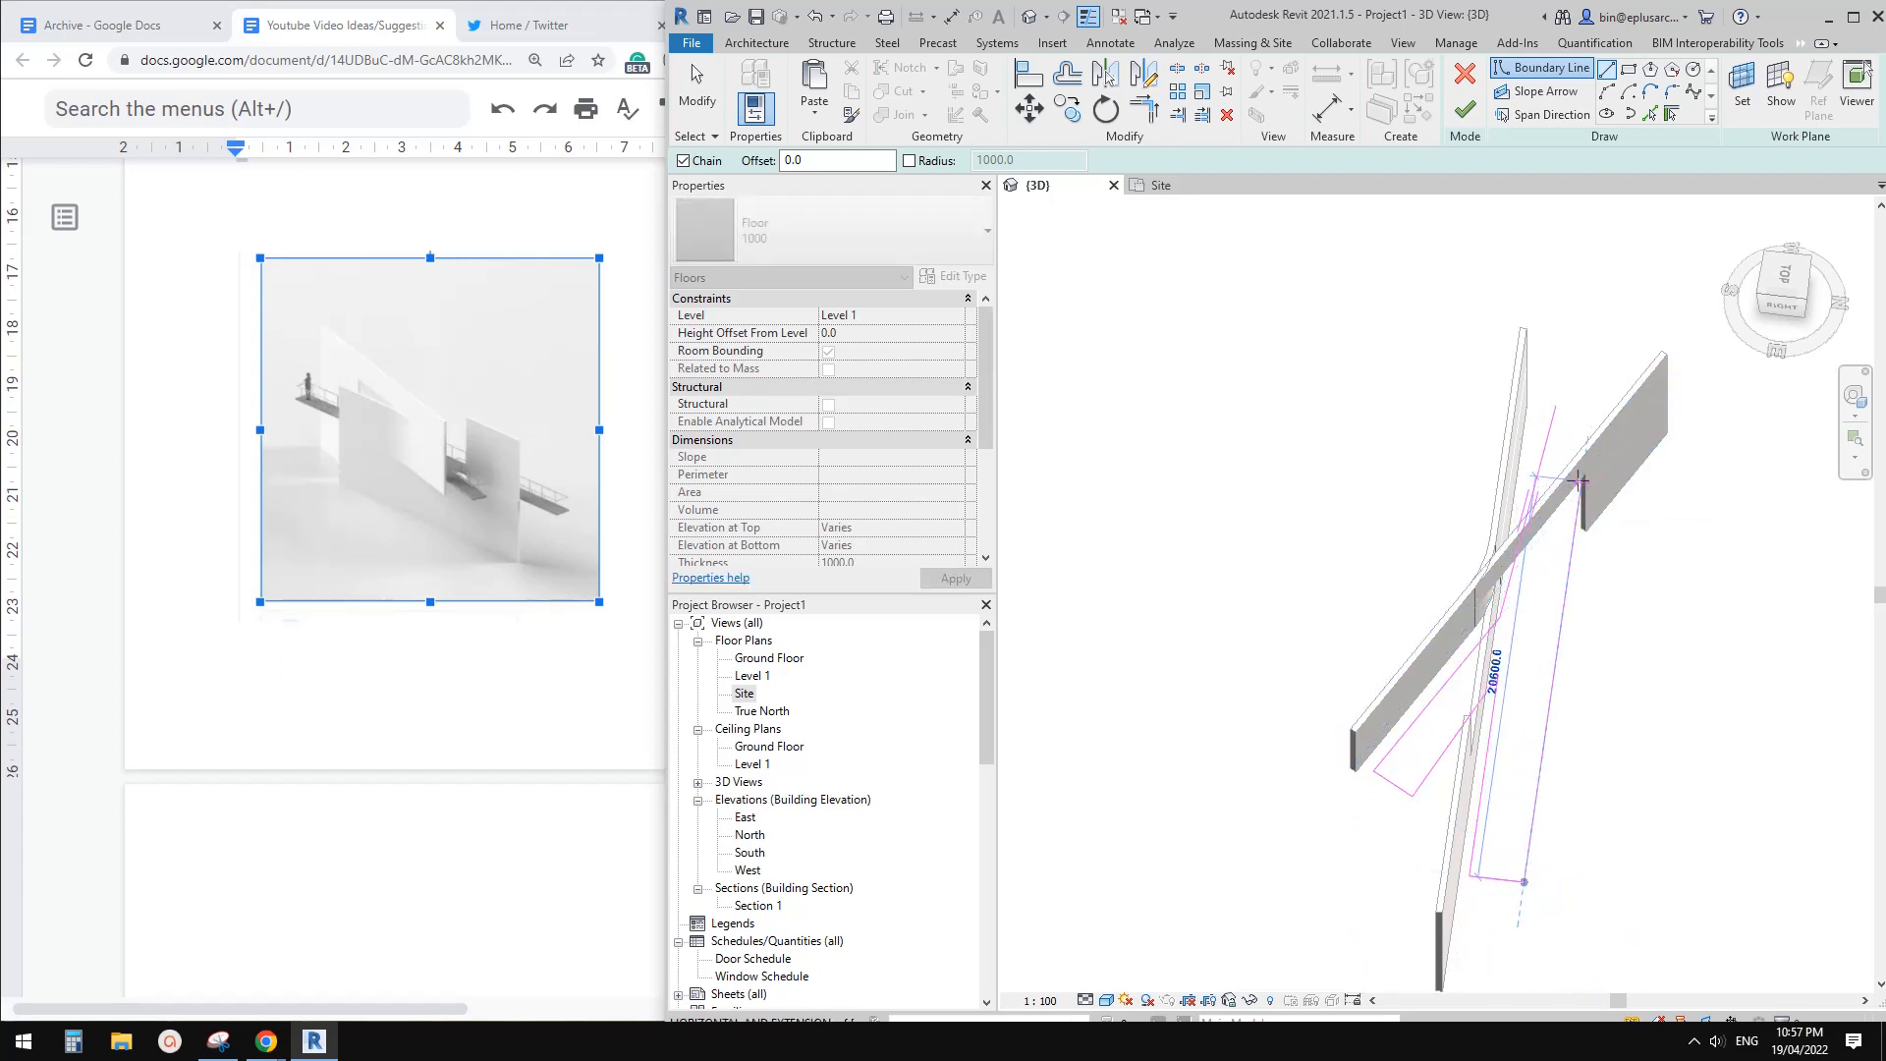
pyautogui.click(1620, 416)
pyautogui.click(1621, 338)
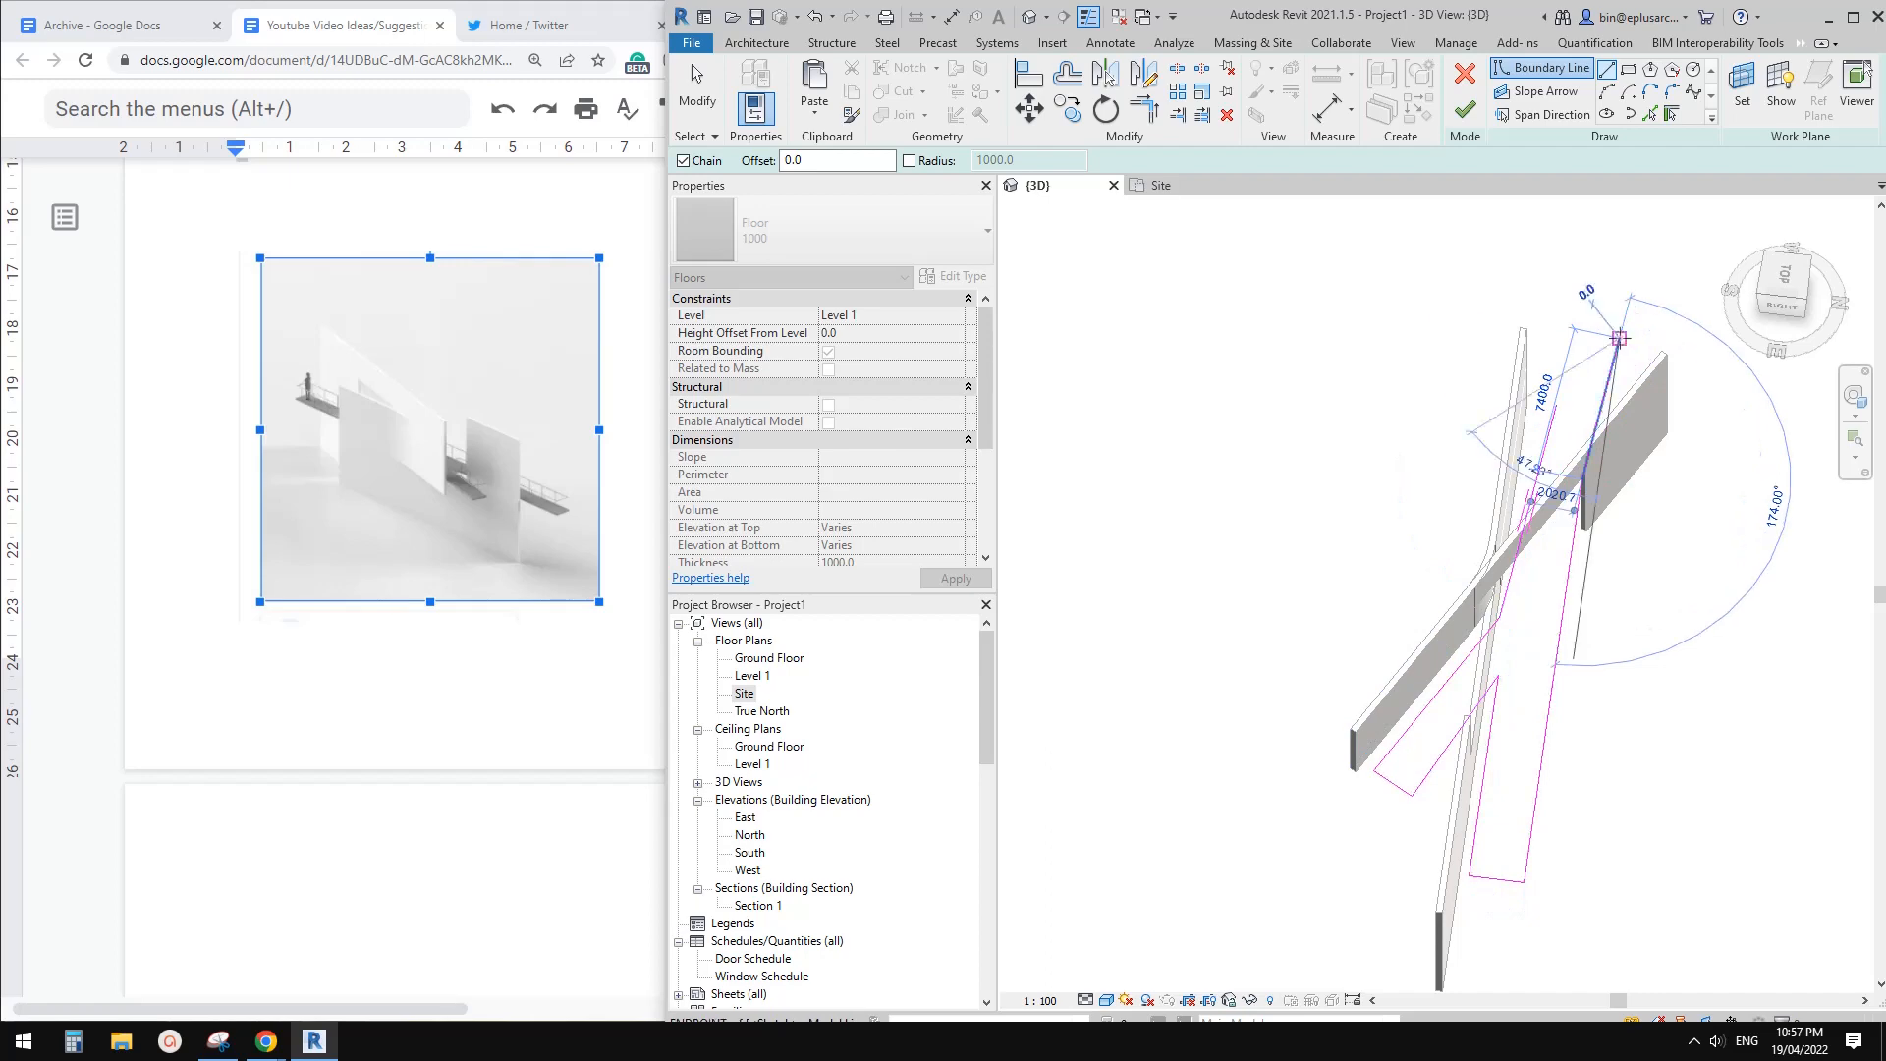
pyautogui.click(1570, 330)
# Trim/extend the floor outline's short end line and the inner edge to meet at a closed corner
pyautogui.press('t')
pyautogui.press('r')
pyautogui.click(1578, 331)
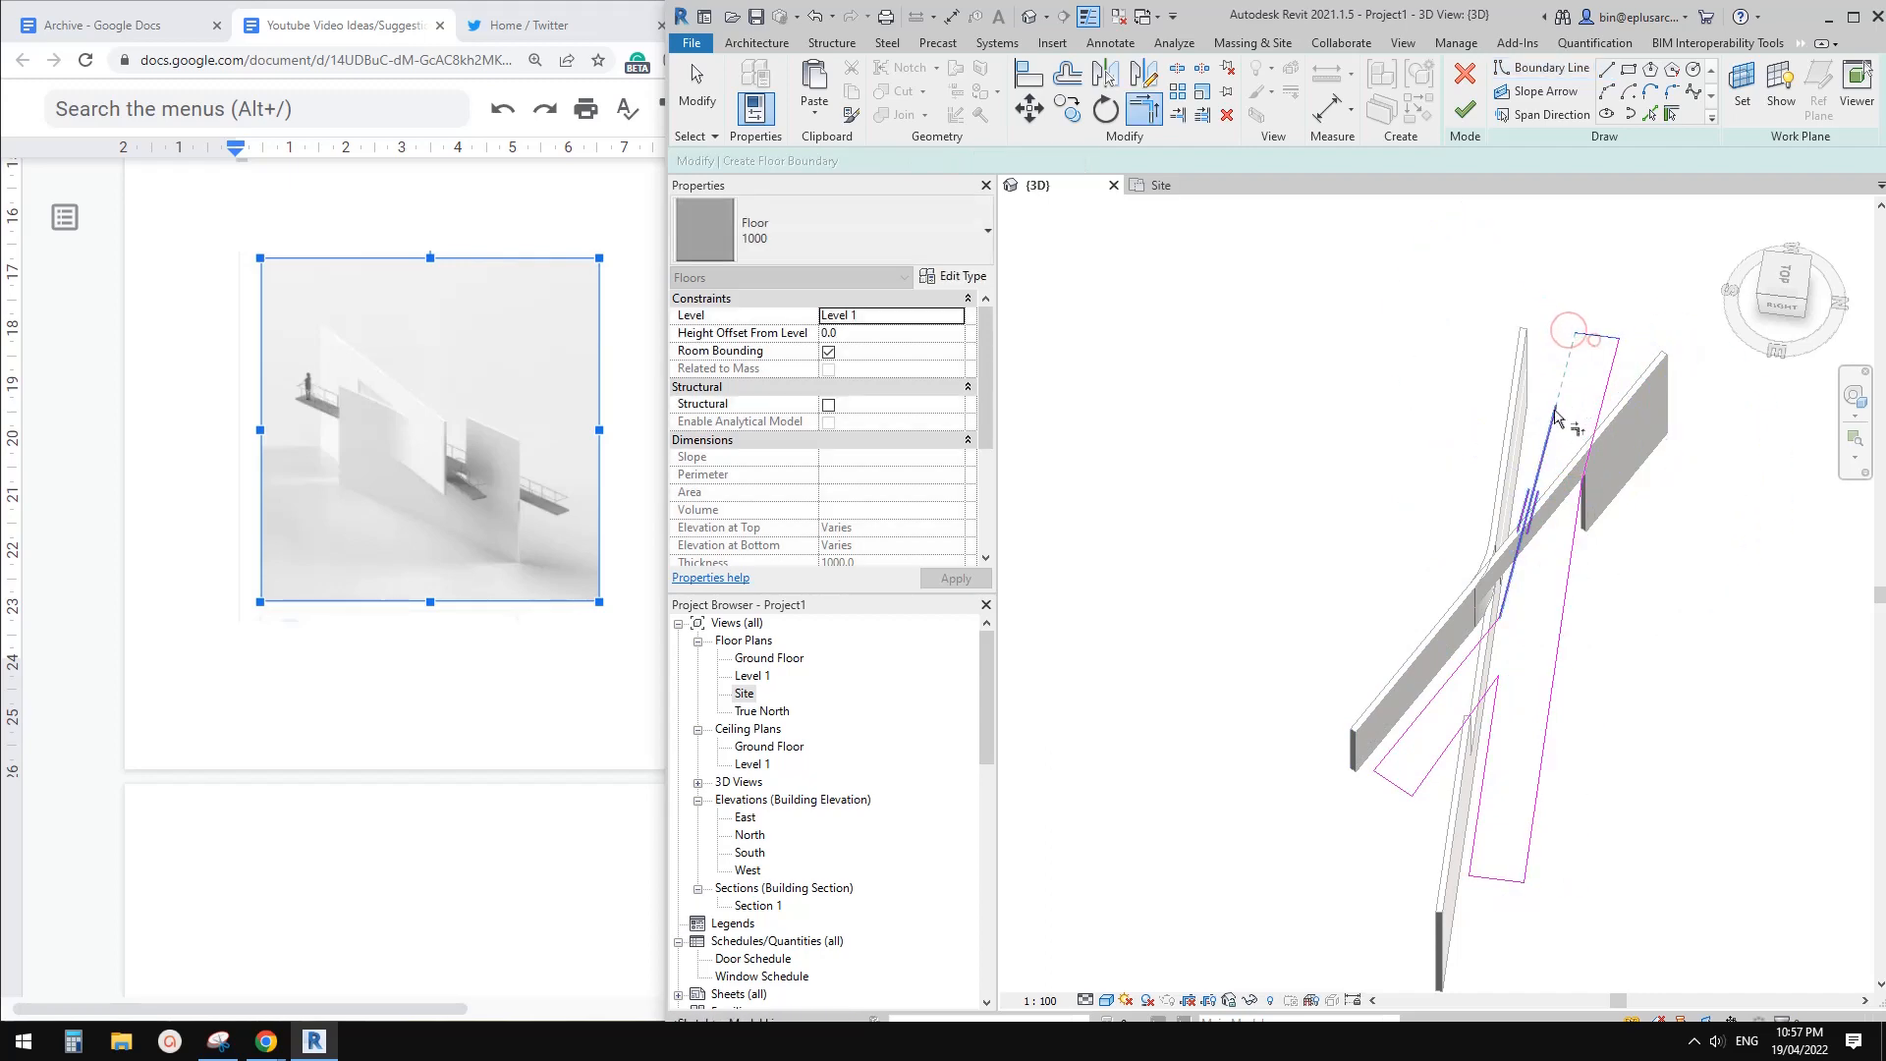
pyautogui.click(1550, 421)
pyautogui.press('Escape')
# Lengthen the floor outline by moving its far end edge beyond the end of the long wall, and finish the floor sketch
pyautogui.scroll(-3, 1550, 462)
pyautogui.scroll(2, 1547, 678)
pyautogui.click(1510, 651)
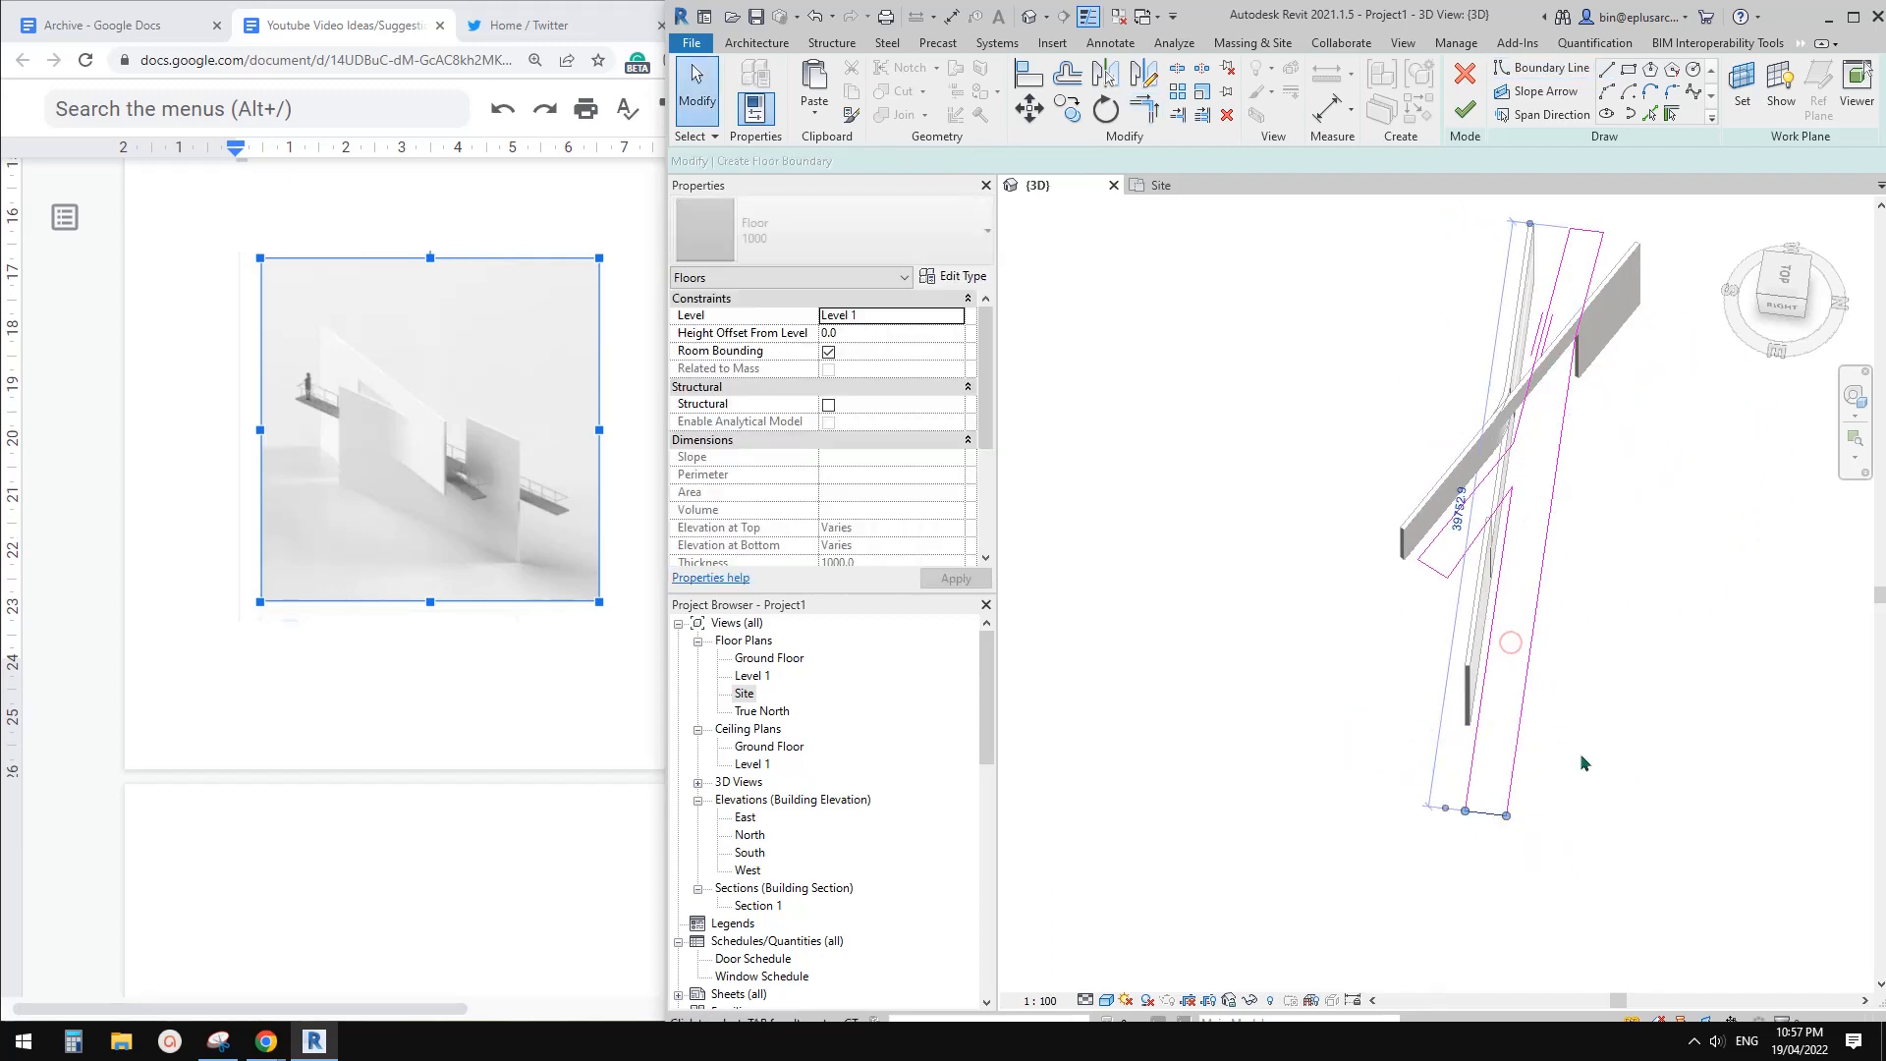
pyautogui.keyDown('shift'); pyautogui.moveTo(1581, 758); pyautogui.dragTo(1785, 674, button='middle'); pyautogui.keyUp('shift')
pyautogui.moveTo(1357, 776); pyautogui.dragTo(1459, 794, button='middle')
pyautogui.click(1465, 109)
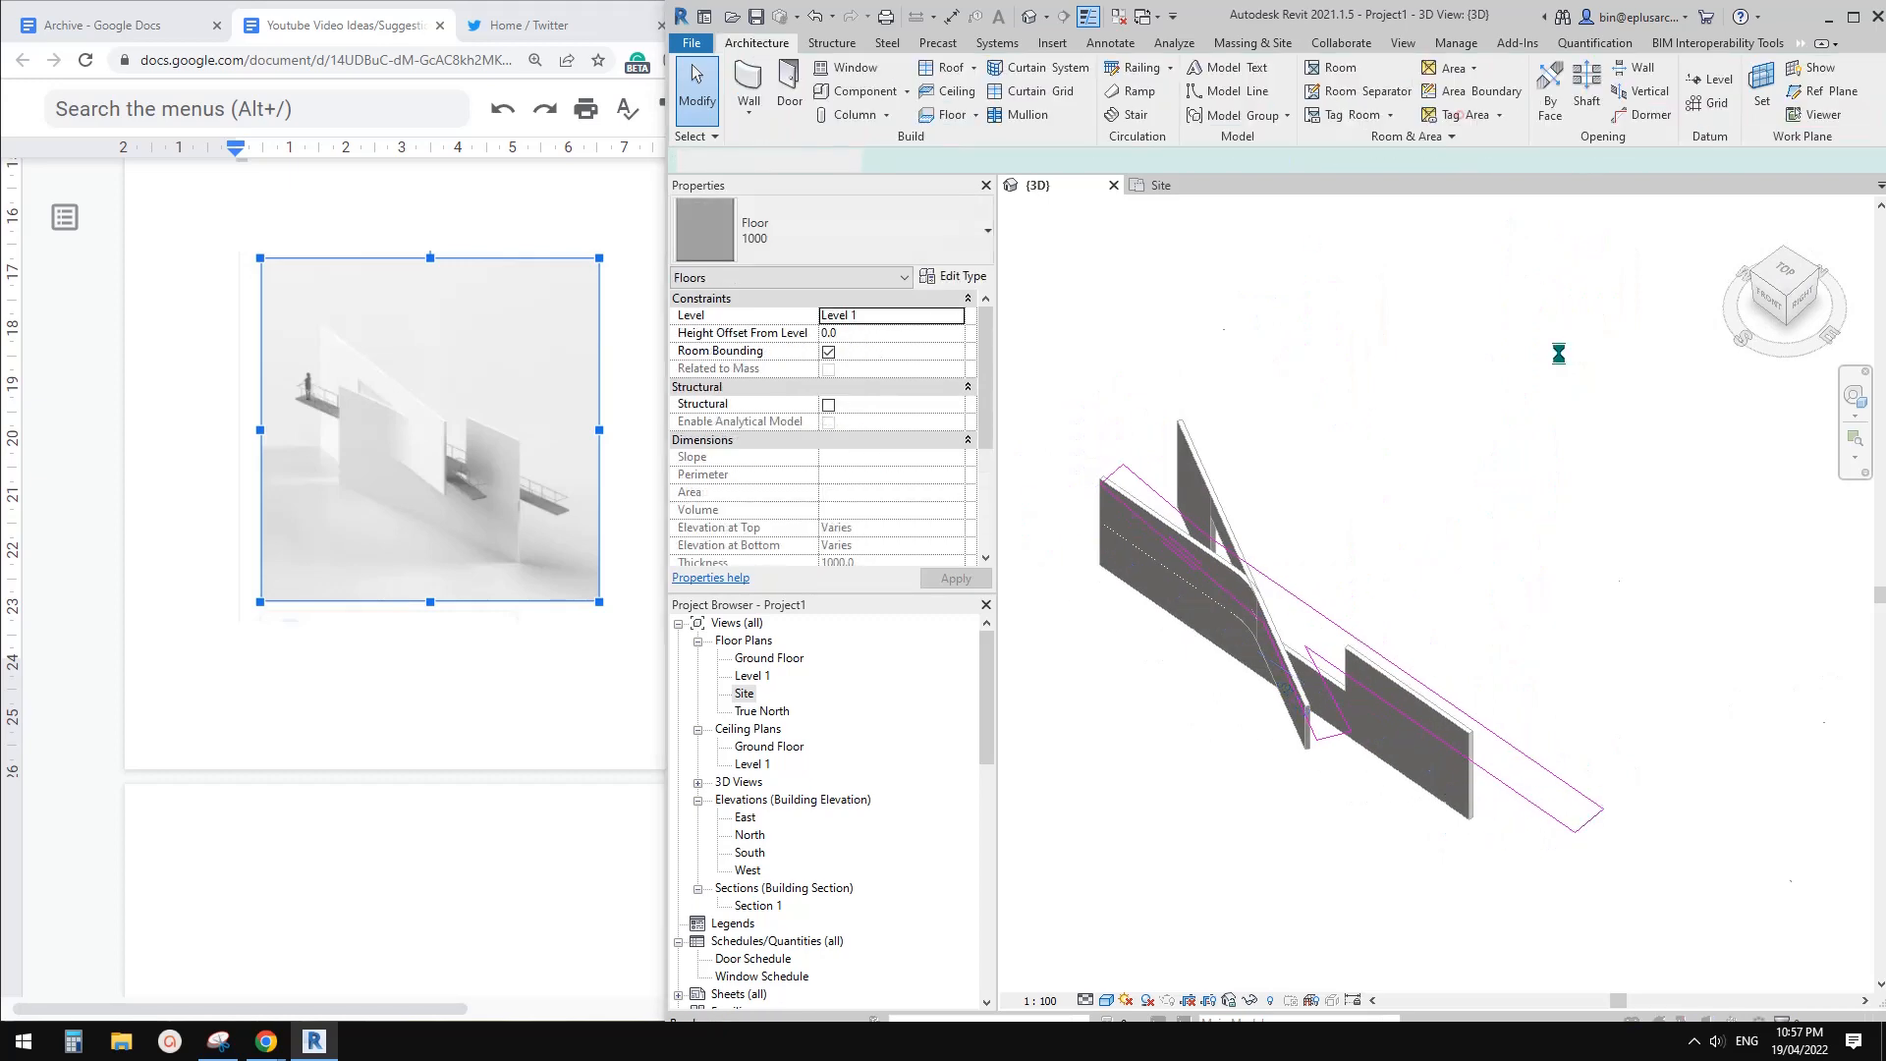
# Keep the walls that reach Level 1 unattached to the bottom of the new walkway floor
pyautogui.scroll(3, 1602, 484)
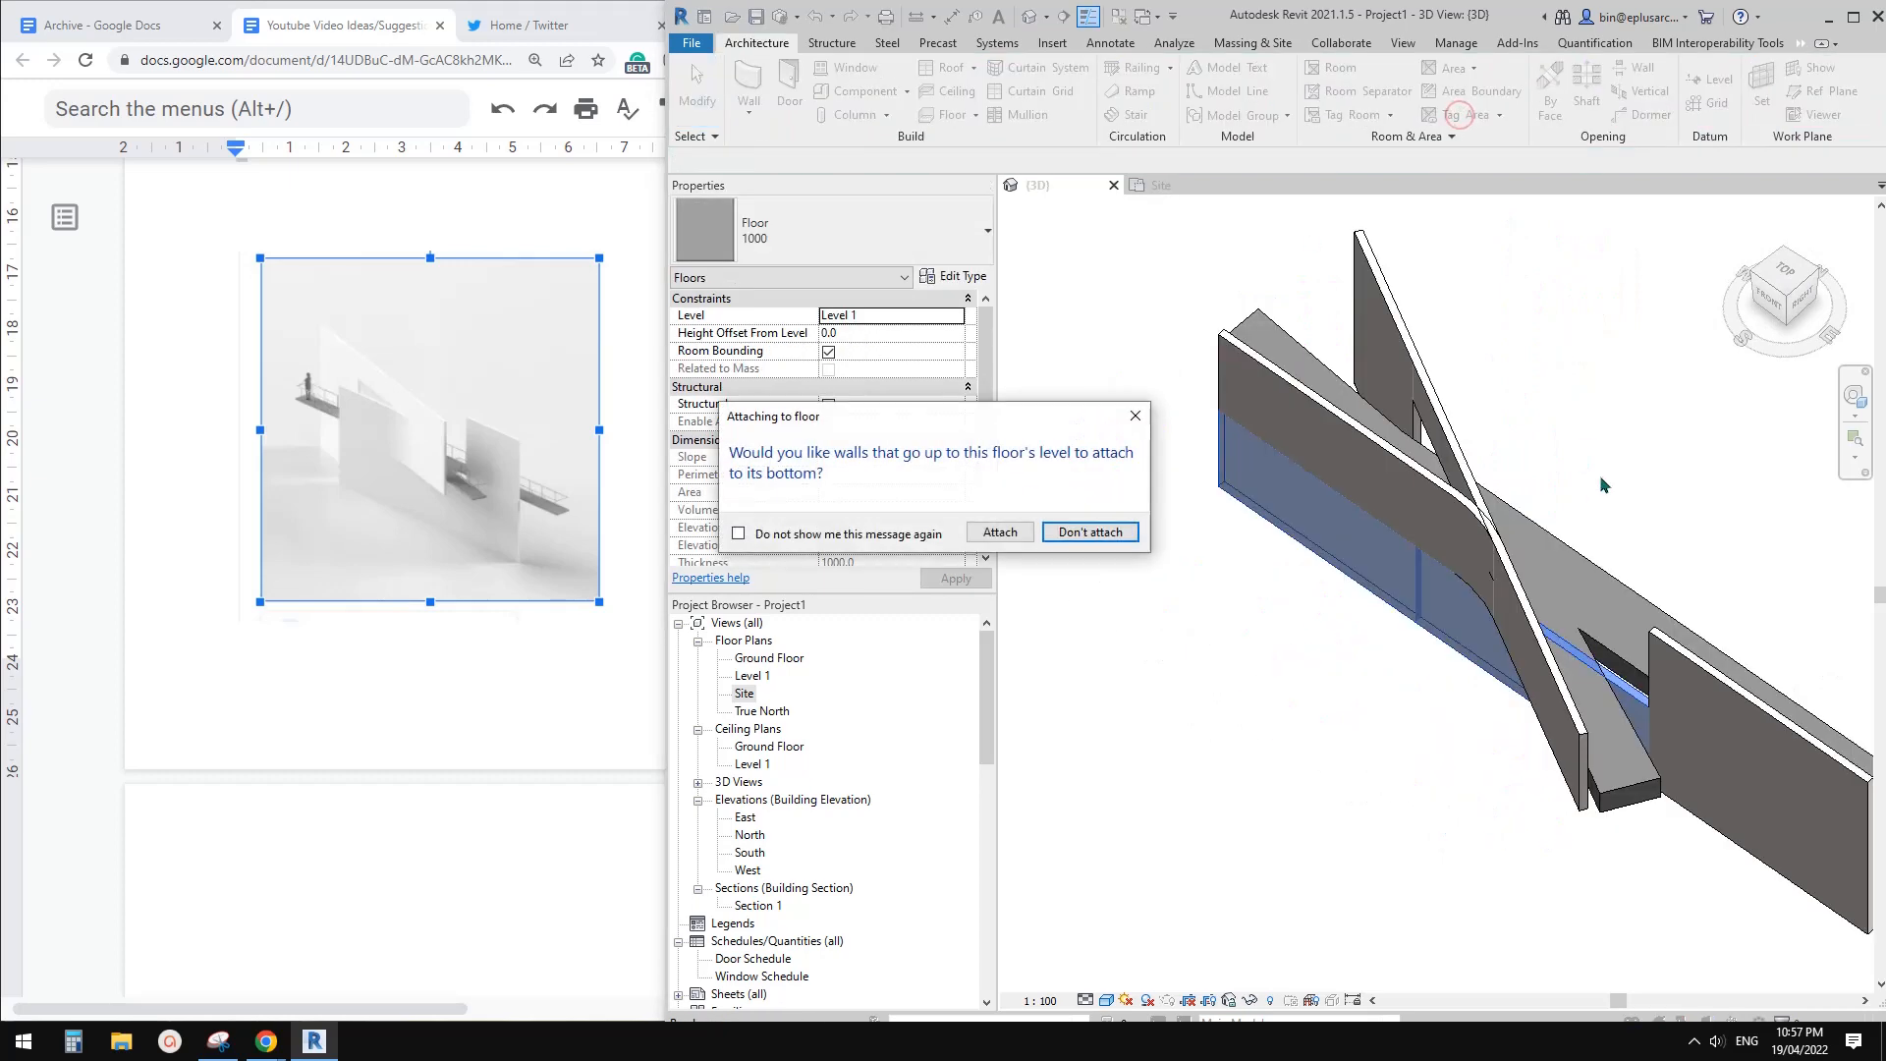
pyautogui.click(1090, 532)
pyautogui.scroll(4, 1243, 717)
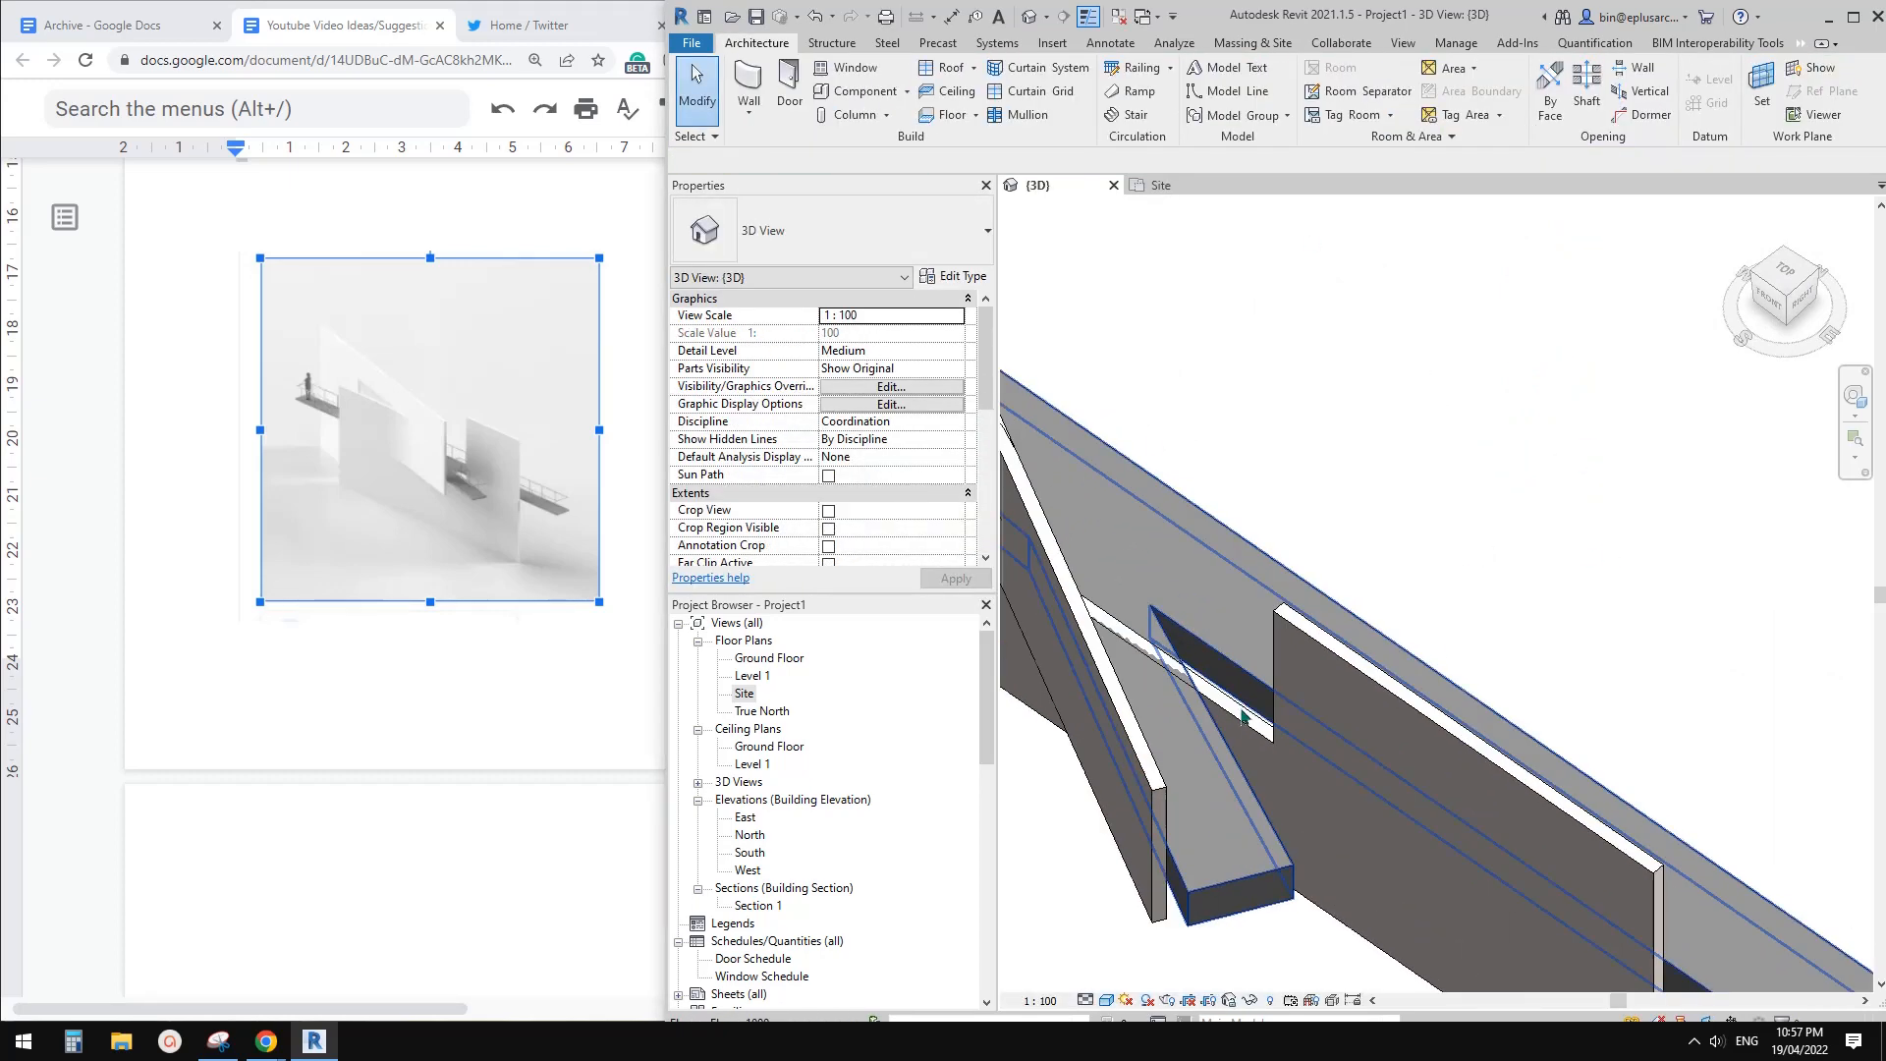
# Change the walkway floor's type from the thick slab to Floor 100
pyautogui.keyDown('shift'); pyautogui.moveTo(1242, 717); pyautogui.dragTo(1289, 616, button='middle'); pyautogui.keyUp('shift')
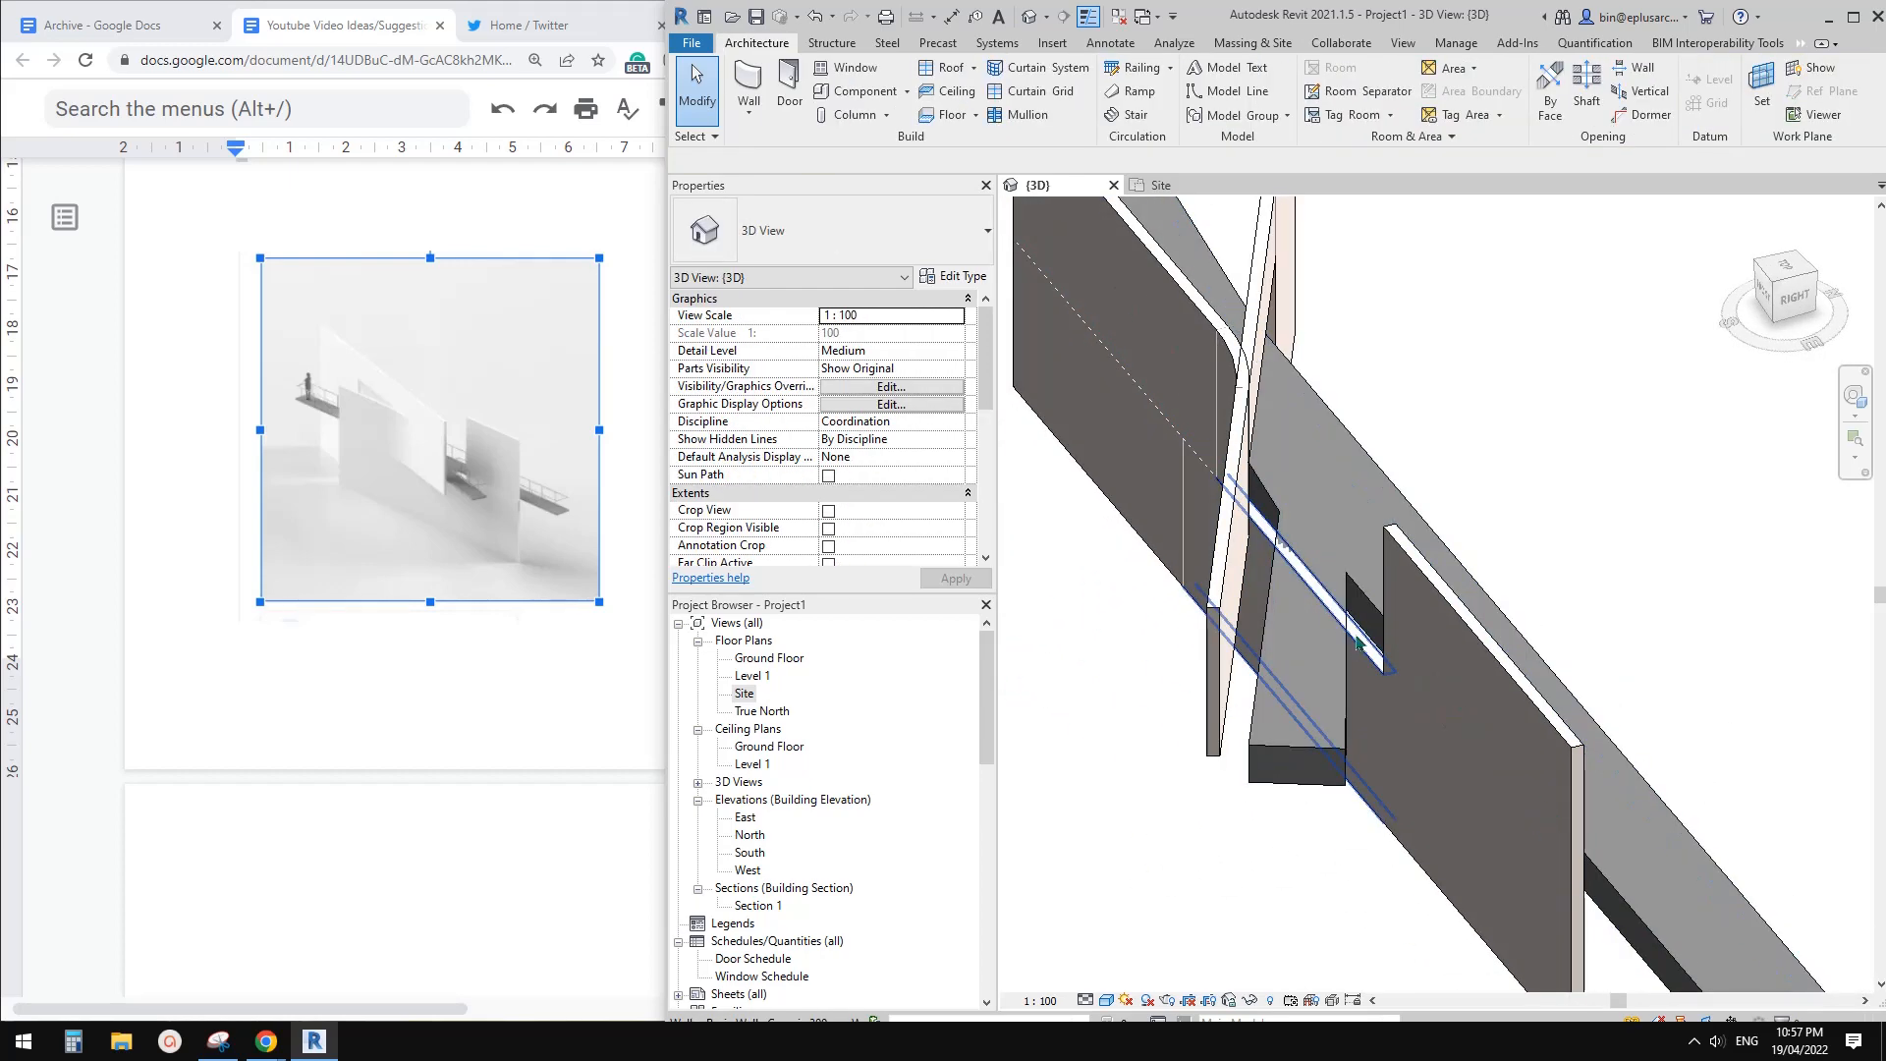
pyautogui.click(1319, 704)
pyautogui.click(872, 238)
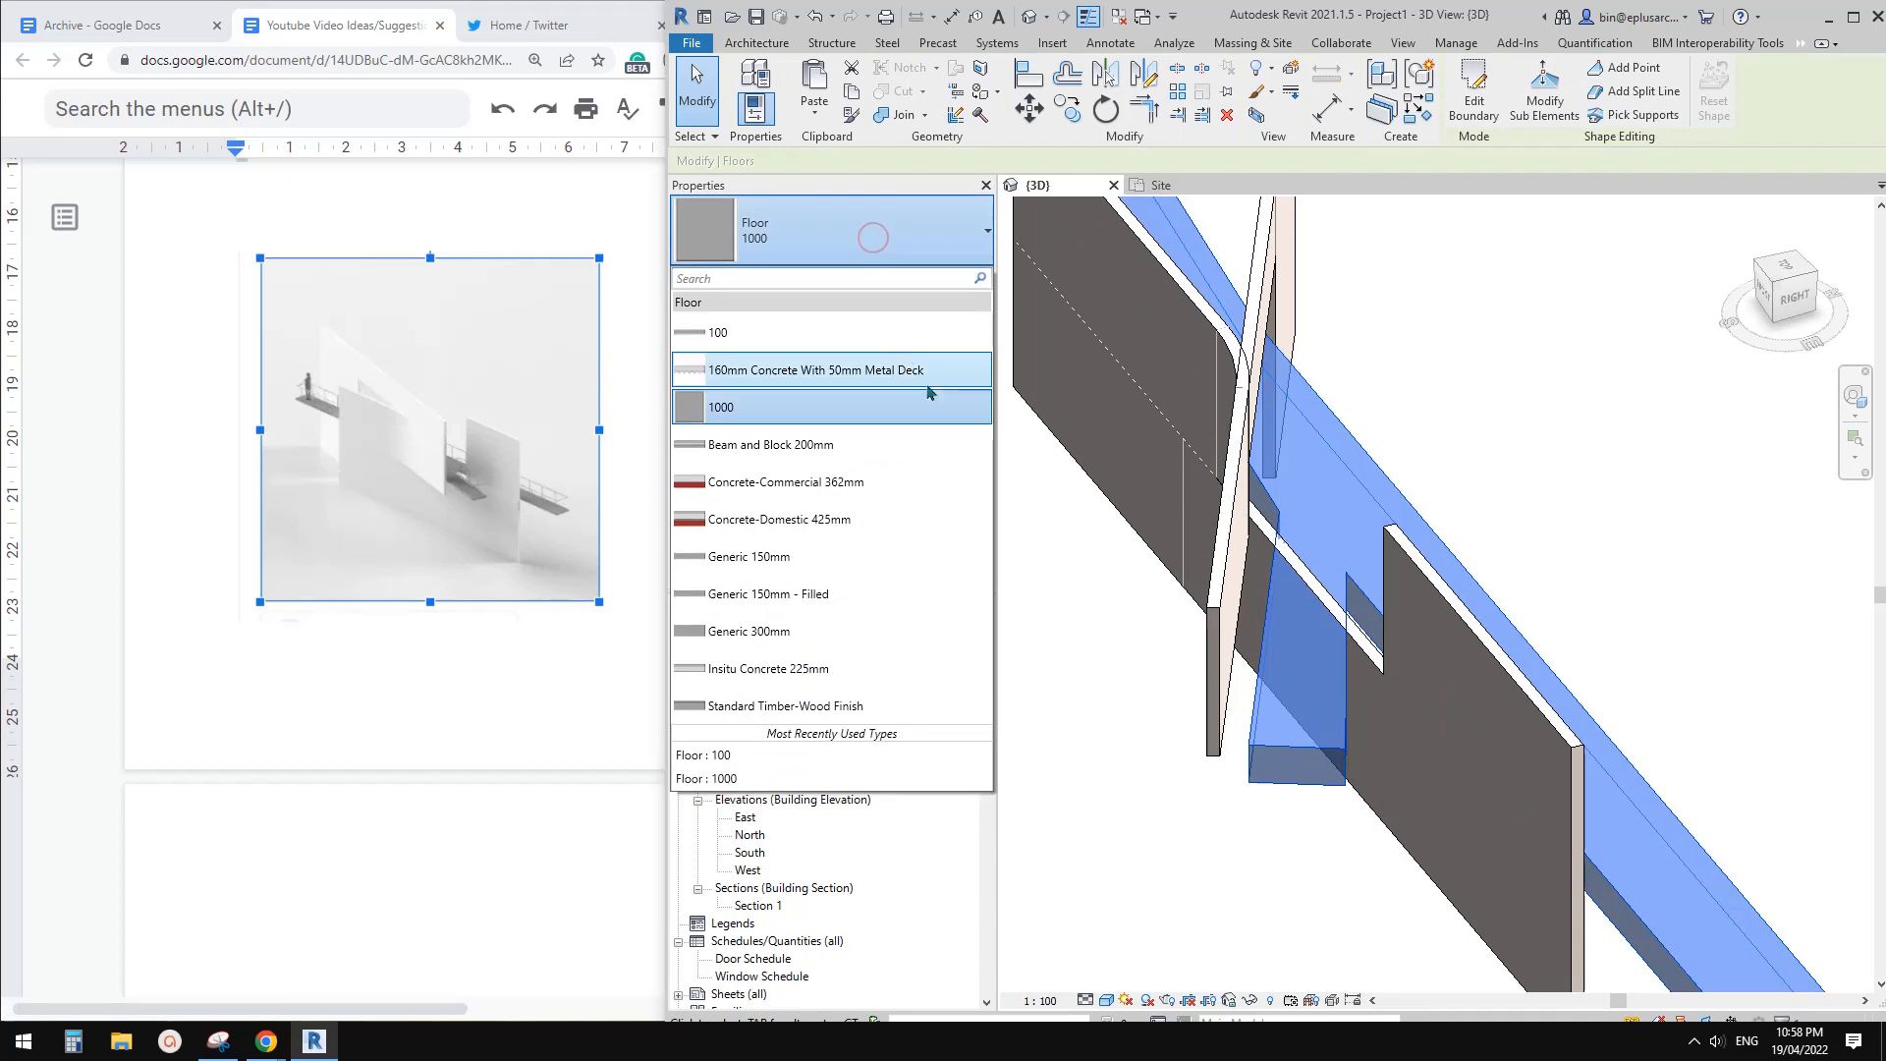
pyautogui.click(792, 369)
pyautogui.press('Escape')
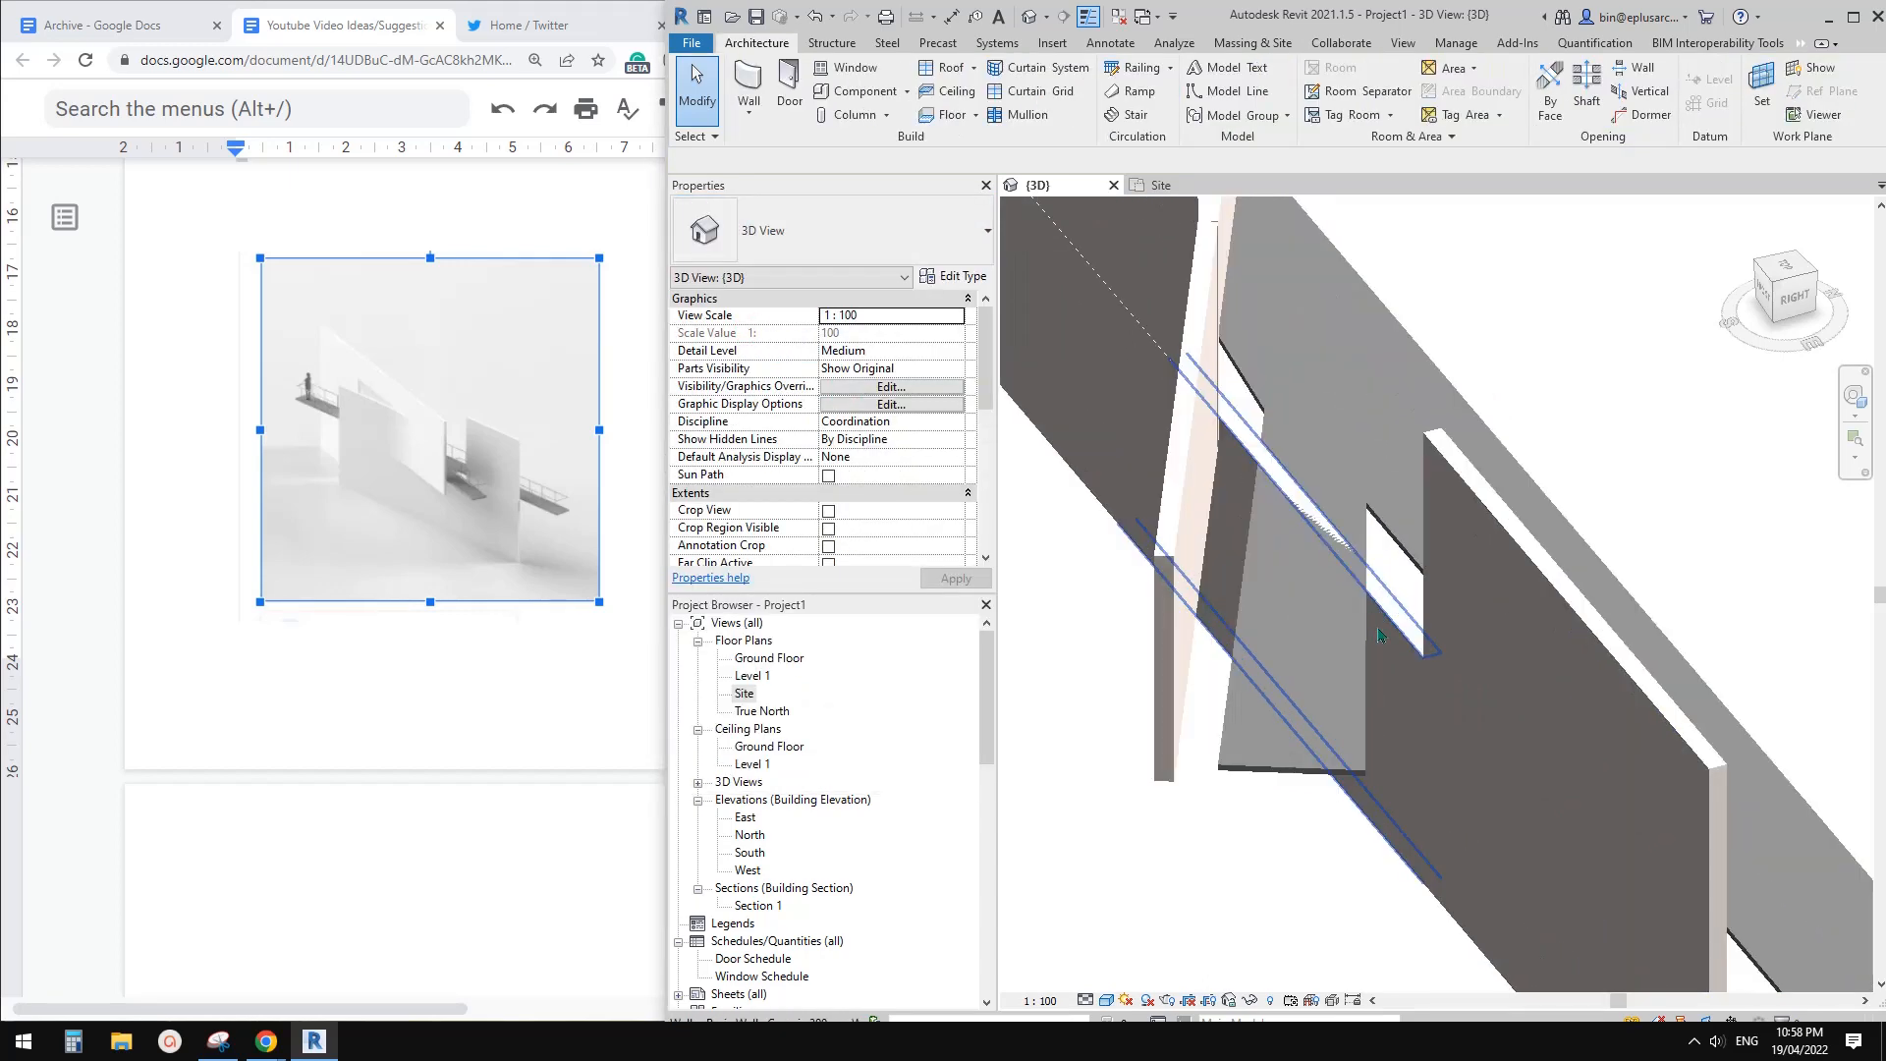
# Set the walkway floor's height offset from Level 1 to 100 so it sits on top of the low wall segment
pyautogui.click(1395, 636)
pyautogui.keyDown('shift'); pyautogui.moveTo(1395, 633); pyautogui.dragTo(1355, 438, button='middle'); pyautogui.keyUp('shift')
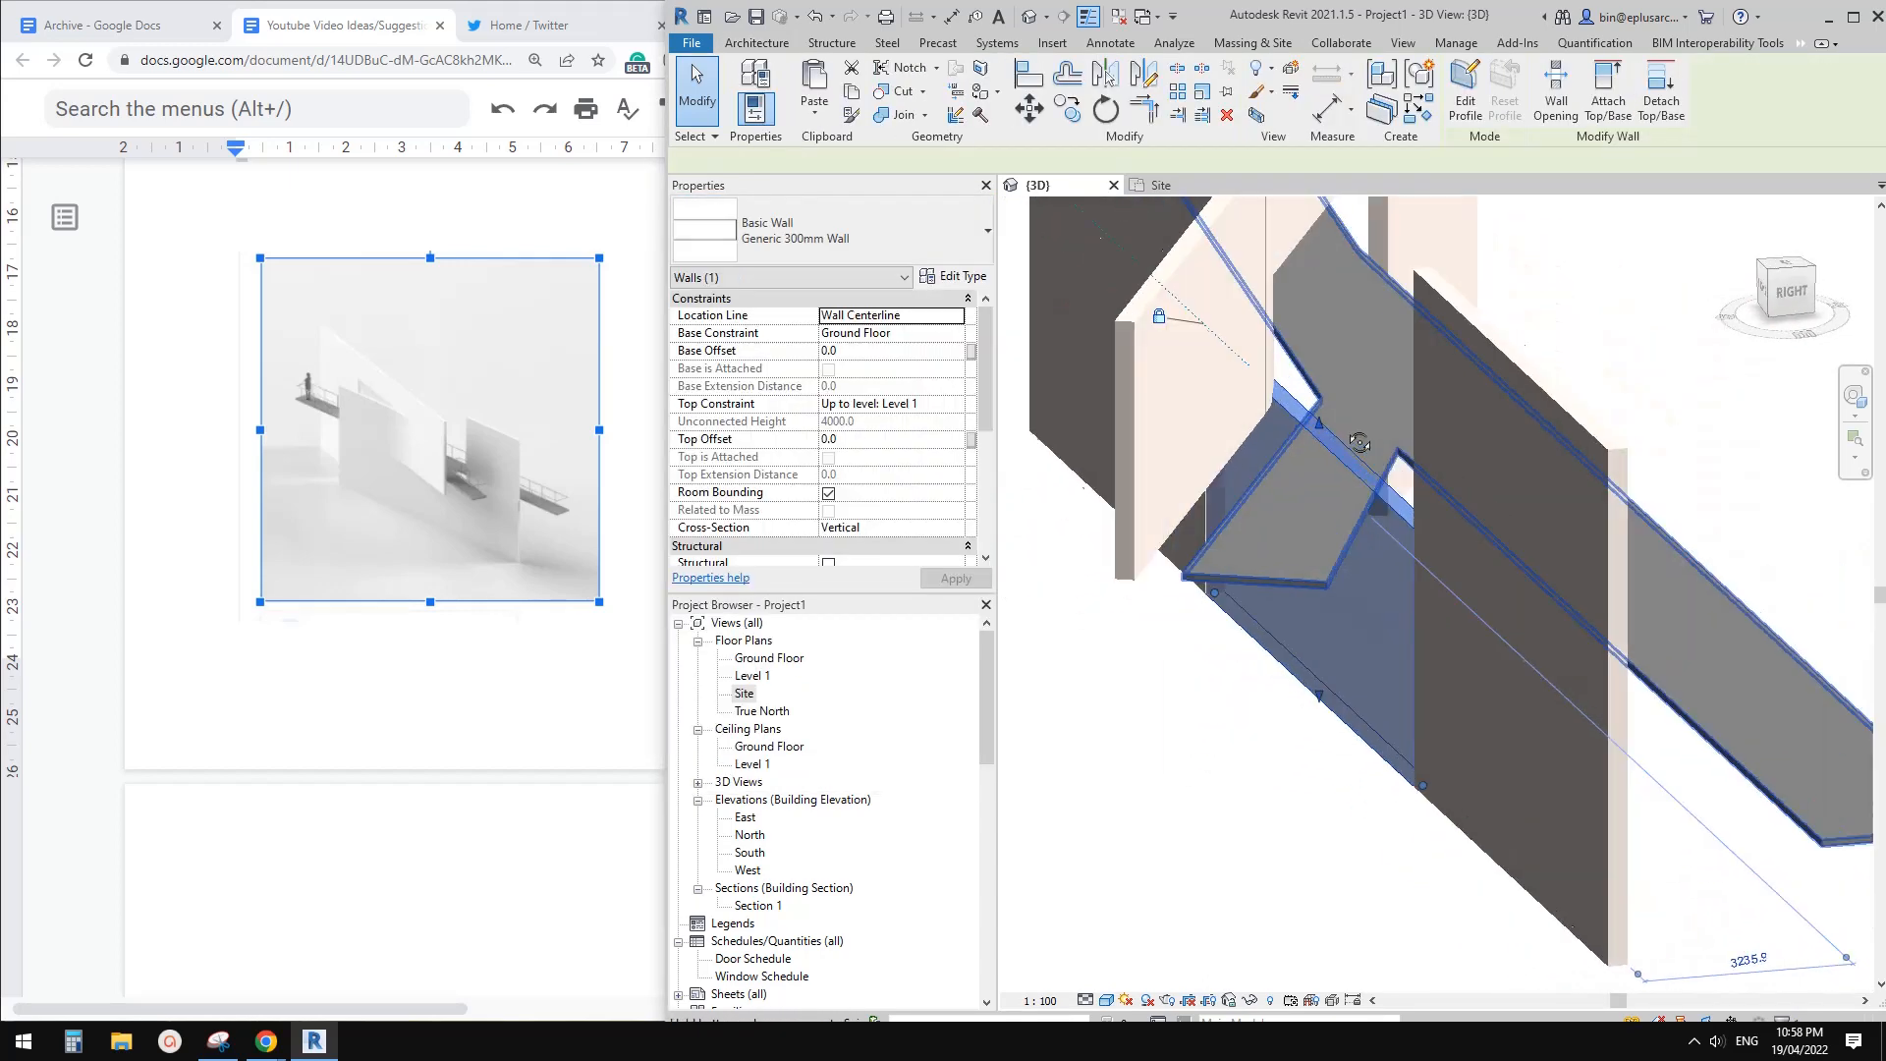
pyautogui.keyDown('shift'); pyautogui.moveTo(1259, 395); pyautogui.dragTo(1347, 438, button='middle'); pyautogui.keyUp('shift')
pyautogui.click(1383, 395)
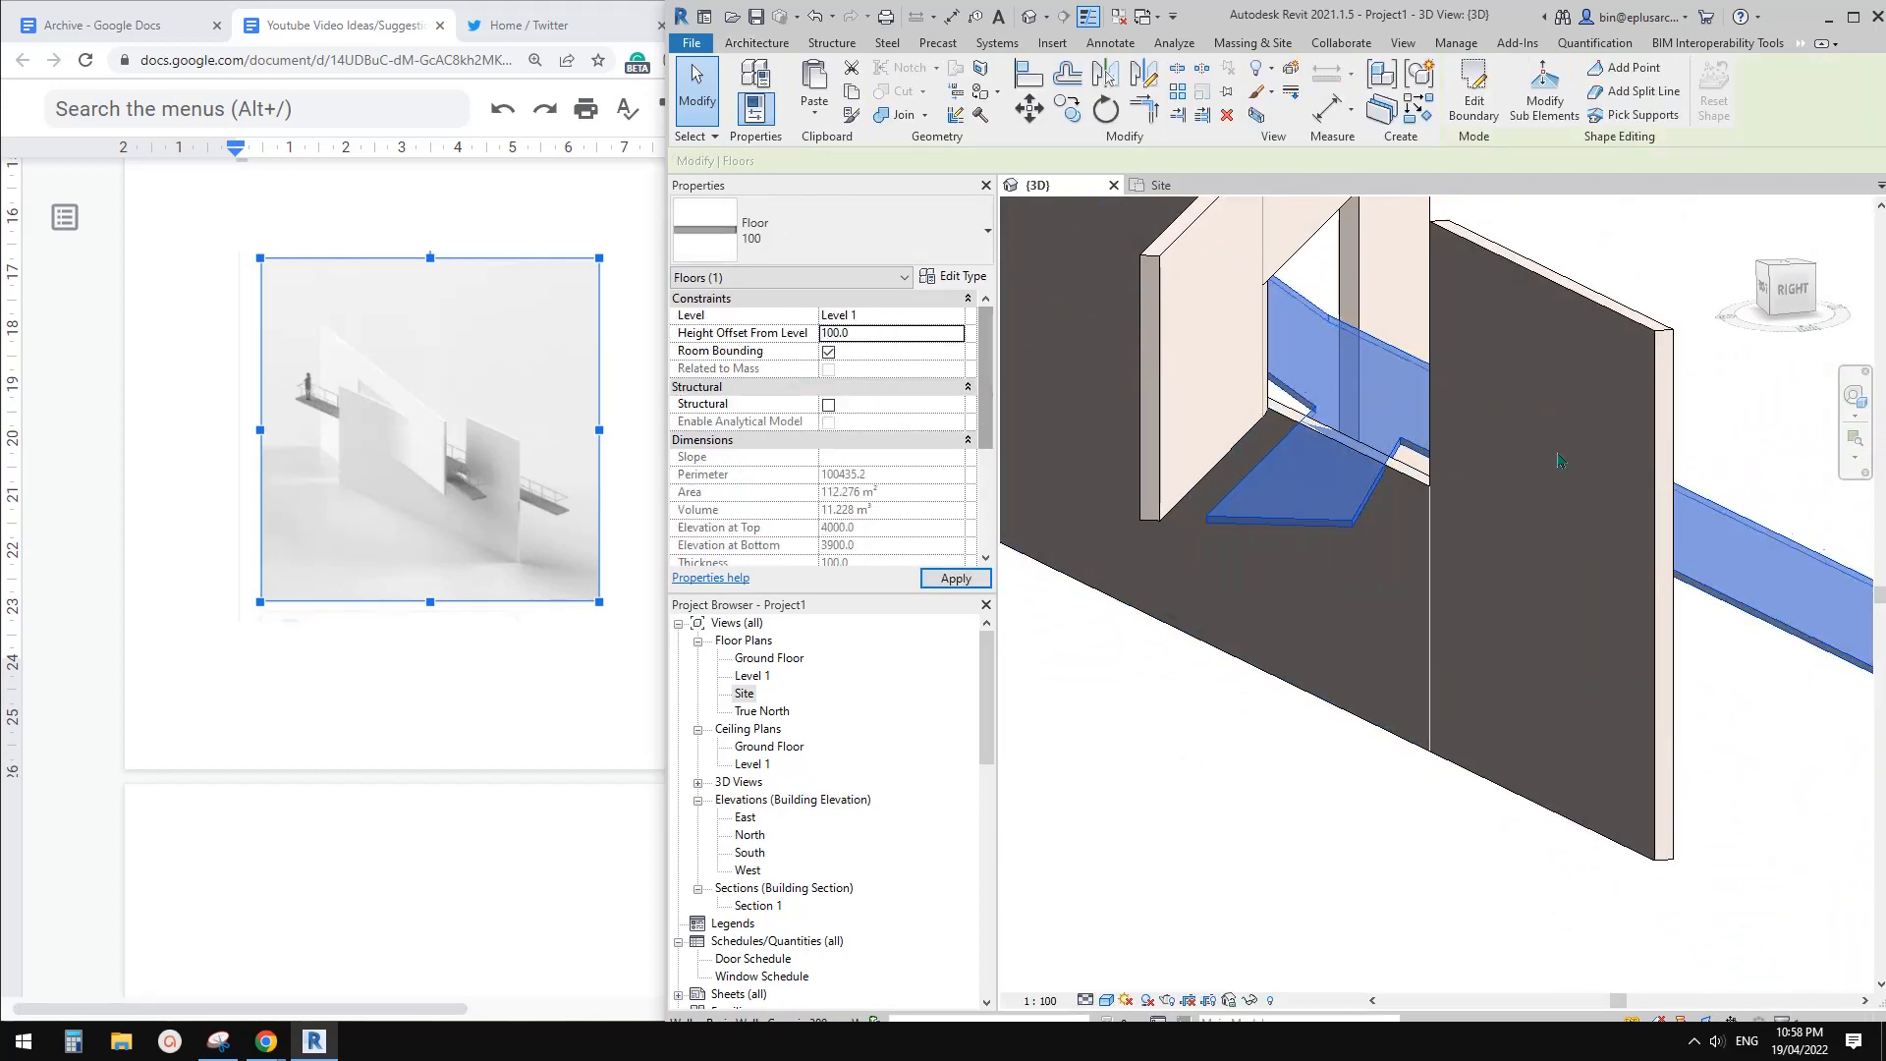
pyautogui.press('Escape')
# Examine all three models together in 3D: the crossing walls with walkway, the circular pit and the cylindrical tower
pyautogui.scroll(-2, 1356, 447)
pyautogui.keyDown('shift'); pyautogui.moveTo(1449, 474); pyautogui.dragTo(1454, 644, button='middle'); pyautogui.keyUp('shift')
pyautogui.scroll(-3, 1572, 517)
pyautogui.scroll(2, 1449, 658)
pyautogui.scroll(-1, 1562, 617)
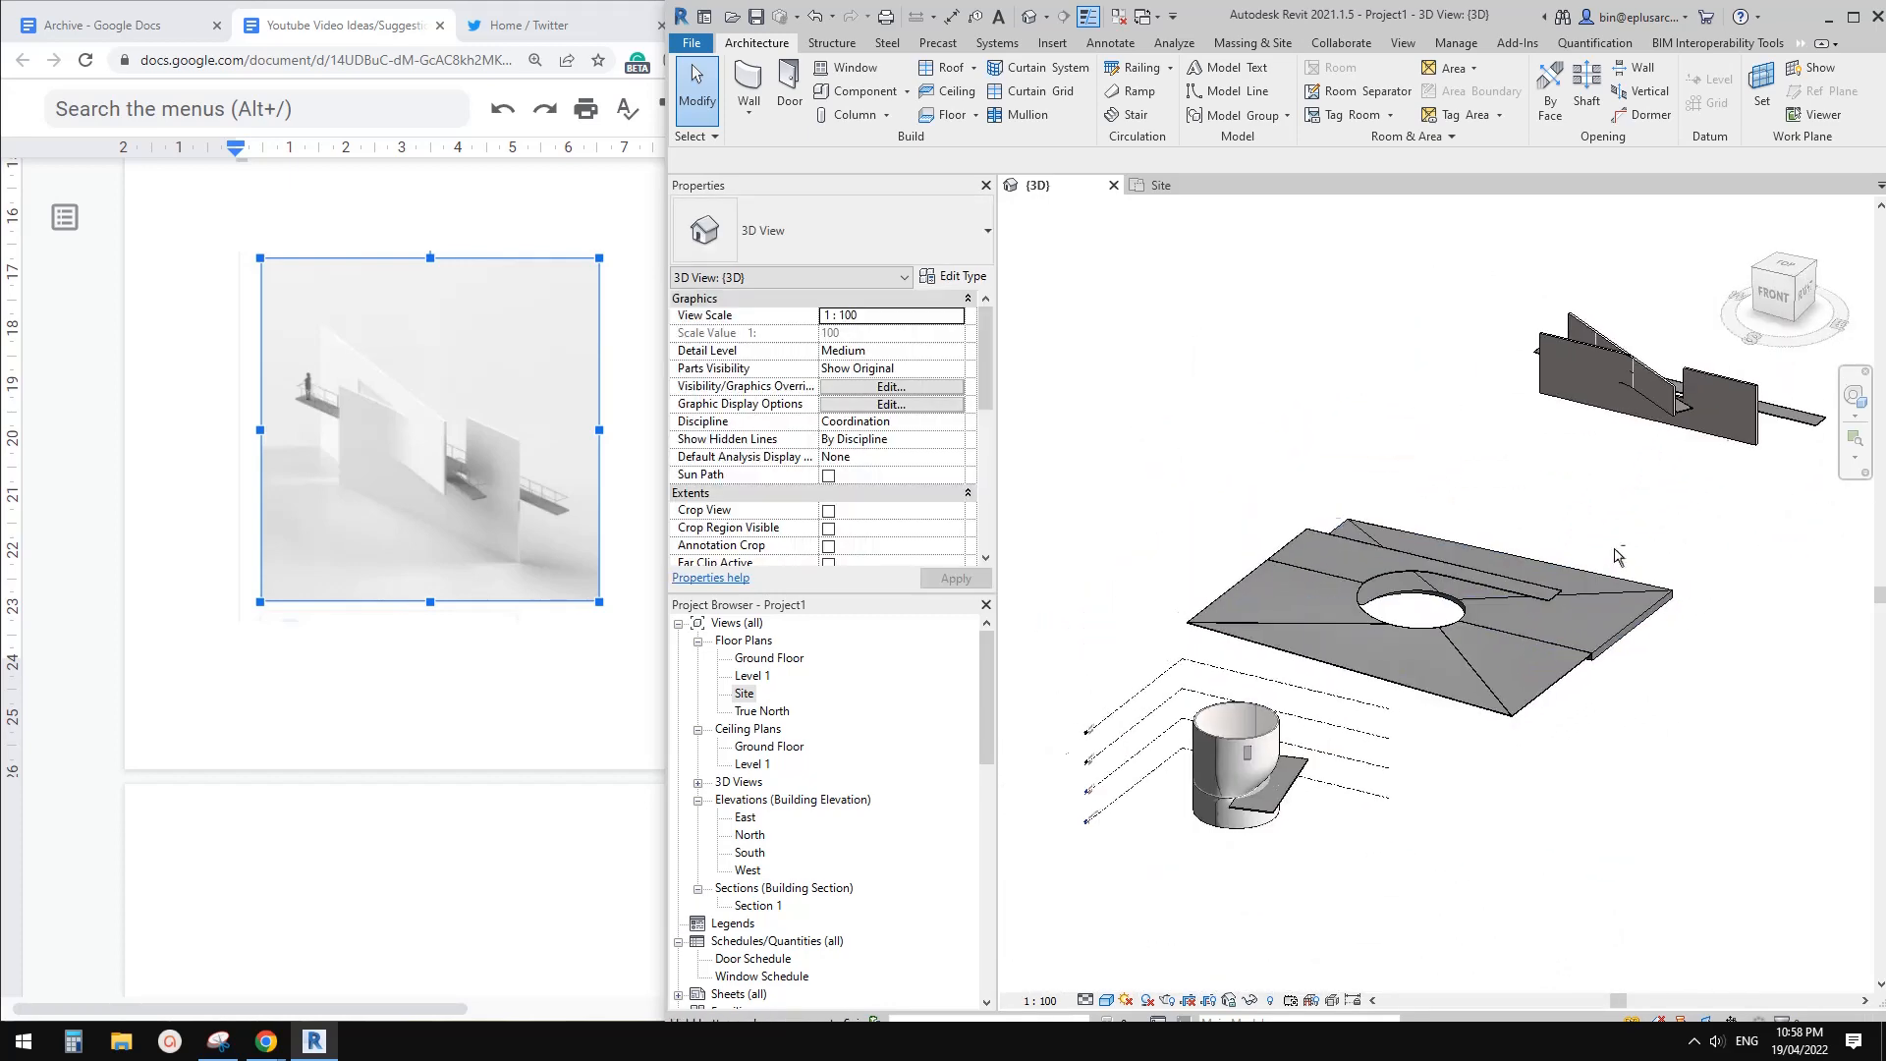
pyautogui.keyDown('shift'); pyautogui.moveTo(1619, 556); pyautogui.dragTo(1538, 581, button='middle'); pyautogui.keyUp('shift')
pyautogui.click(1562, 608)
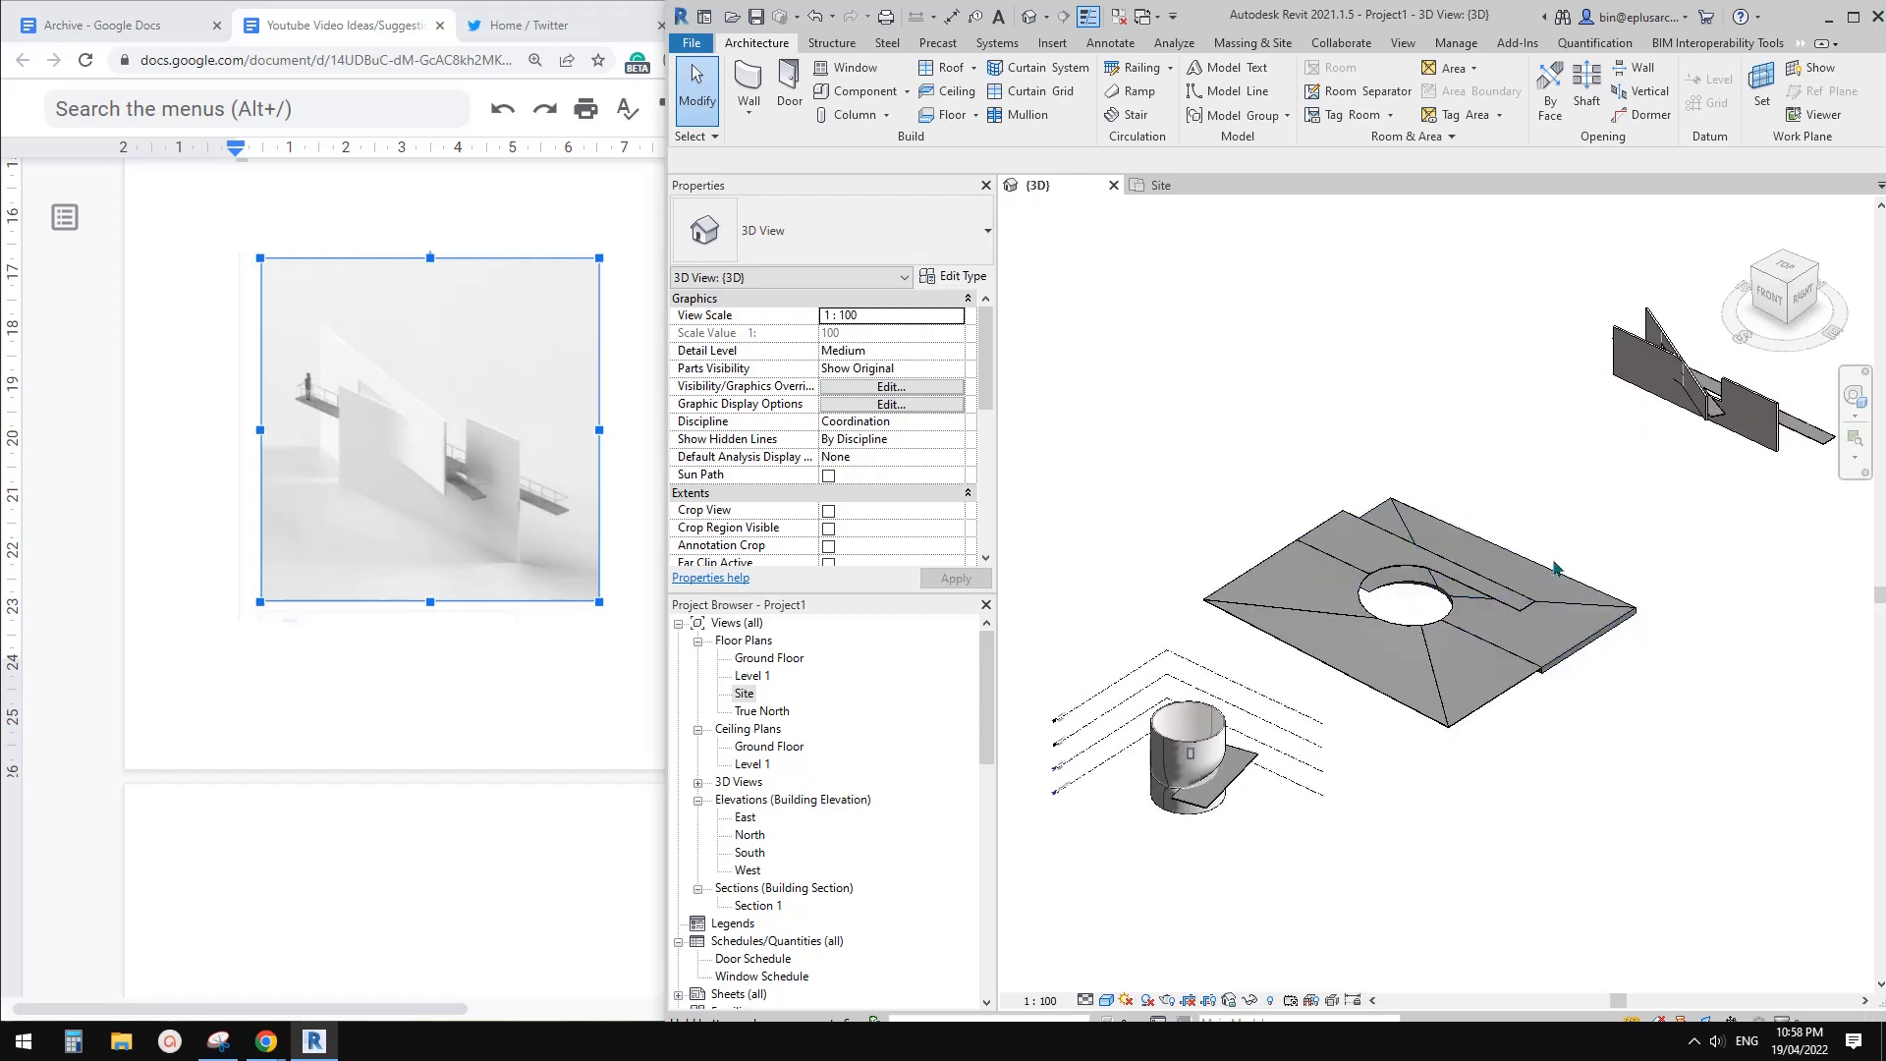
pyautogui.scroll(2, 1562, 570)
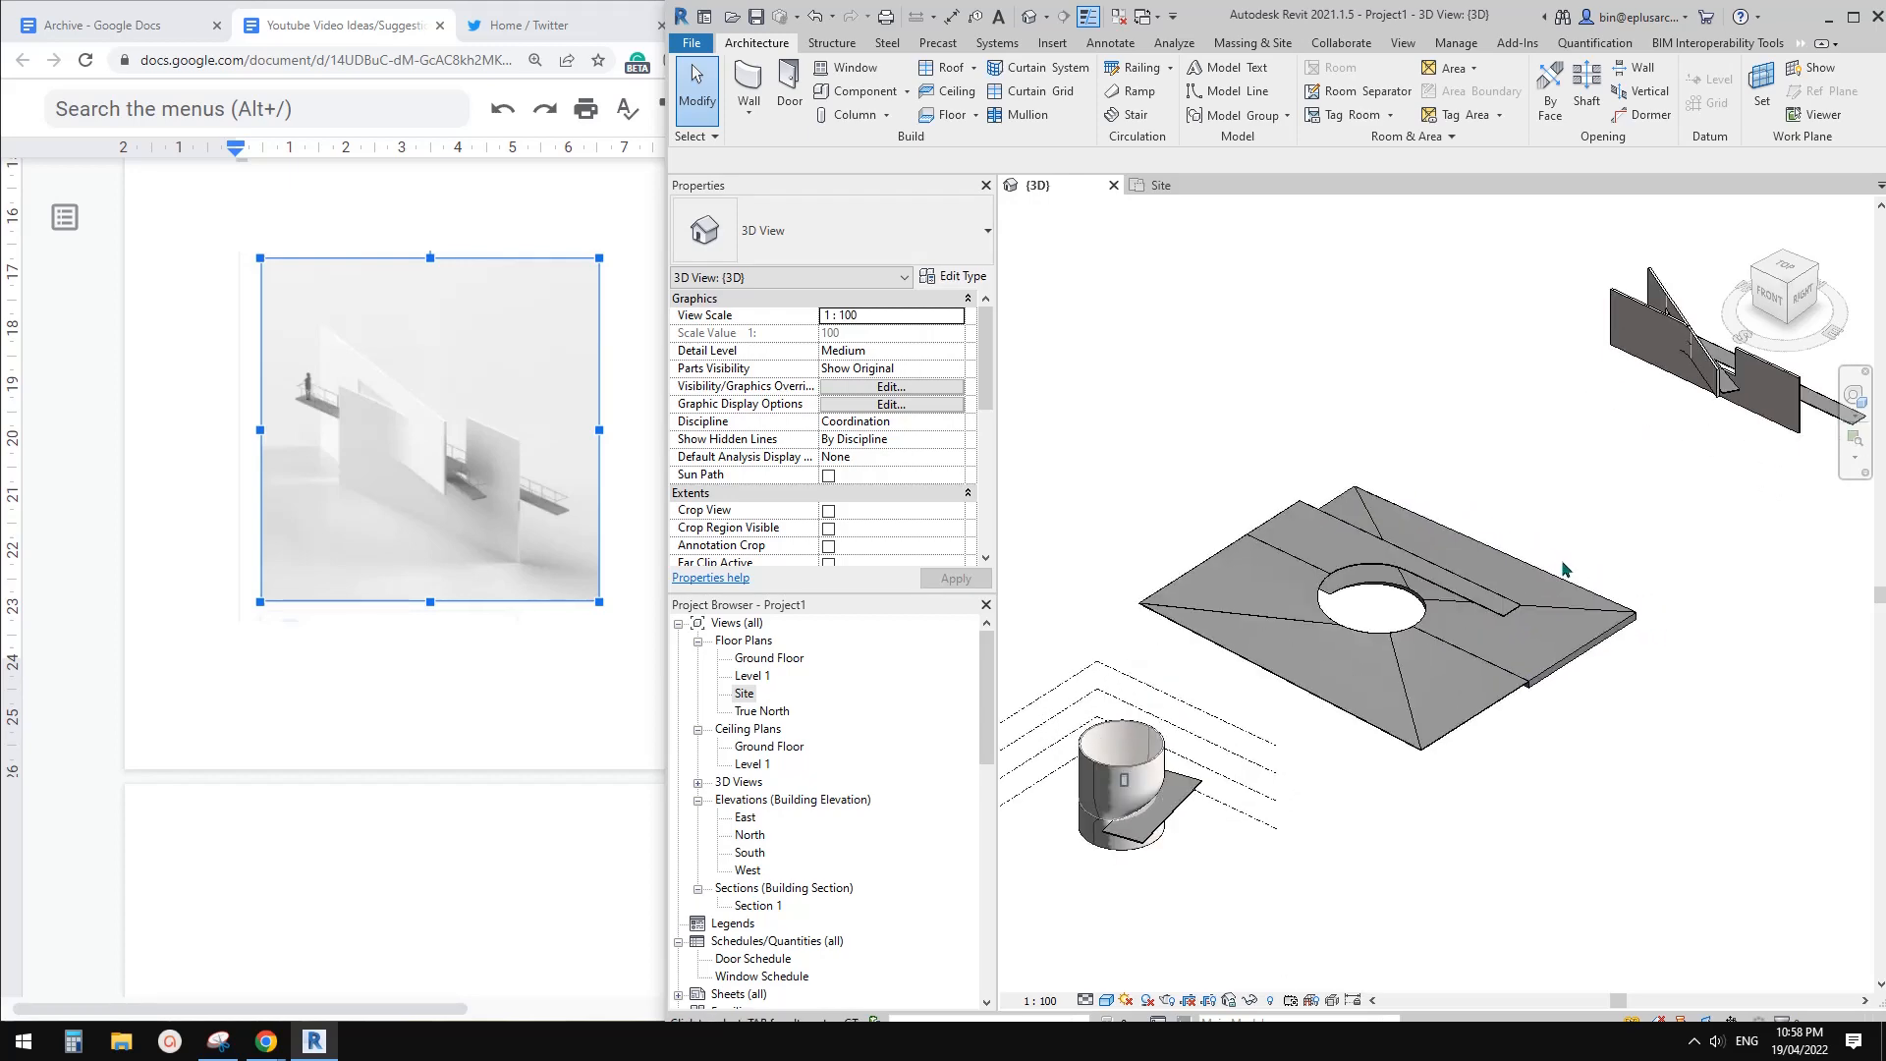